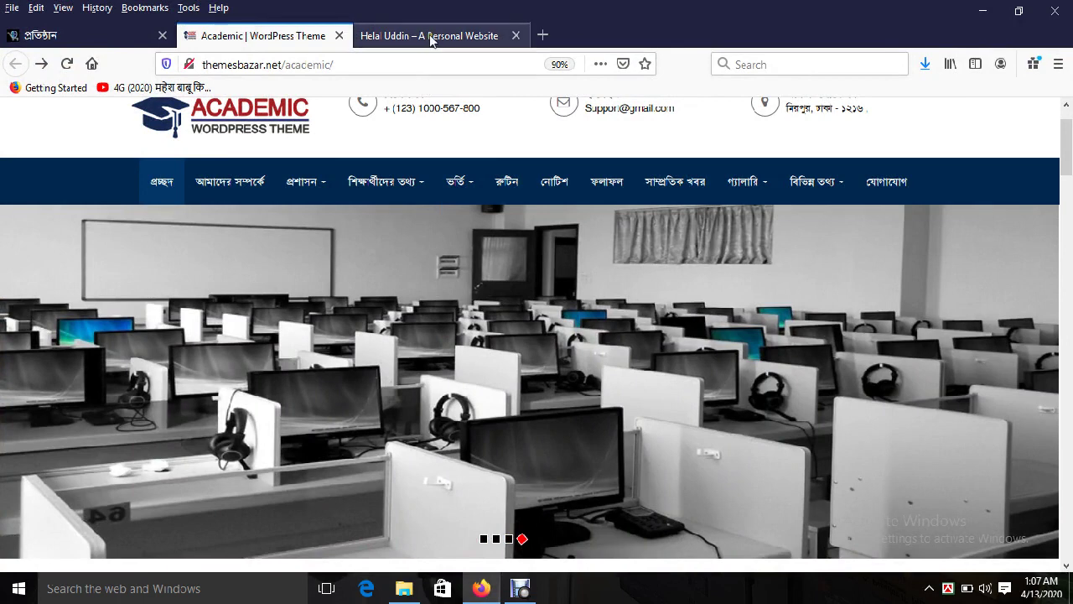
Step: On the itkamla.com tab, load itkamla.com/wp-admin to reach the WordPress login page
{"action": "left_click", "coordinate": [431, 36]}
{"action": "left_click", "coordinate": [637, 232]}
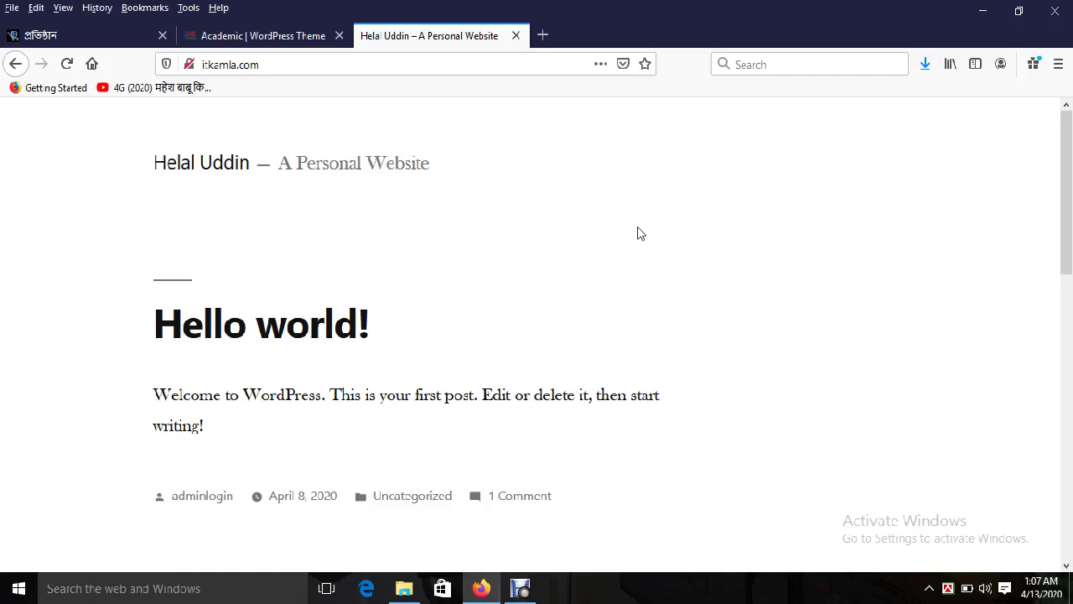
{"action": "left_click", "coordinate": [290, 65]}
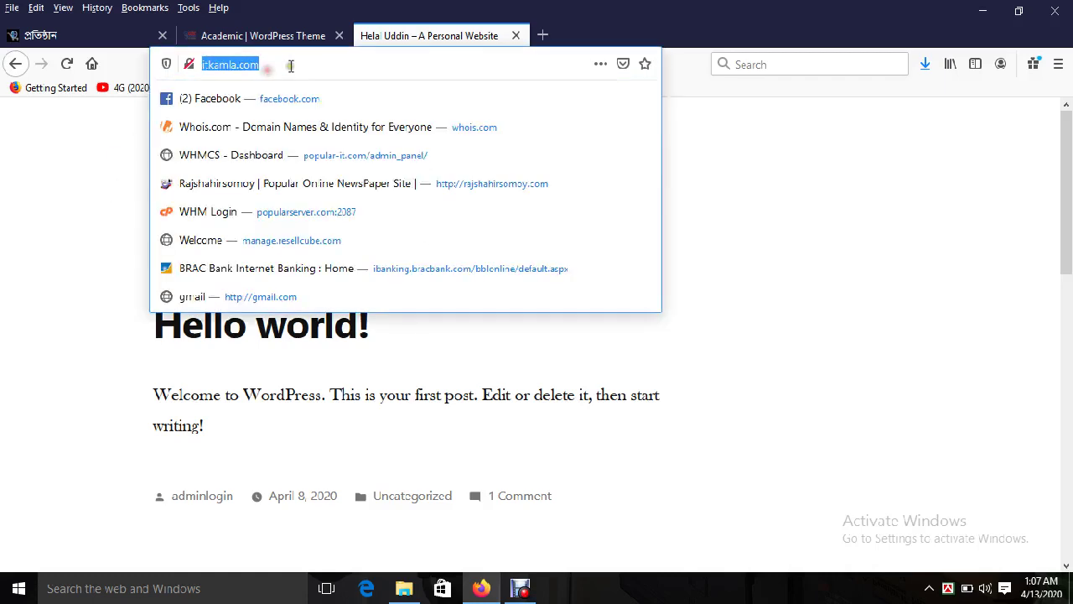
{"action": "left_click", "coordinate": [290, 66]}
{"action": "type", "text": "/"}
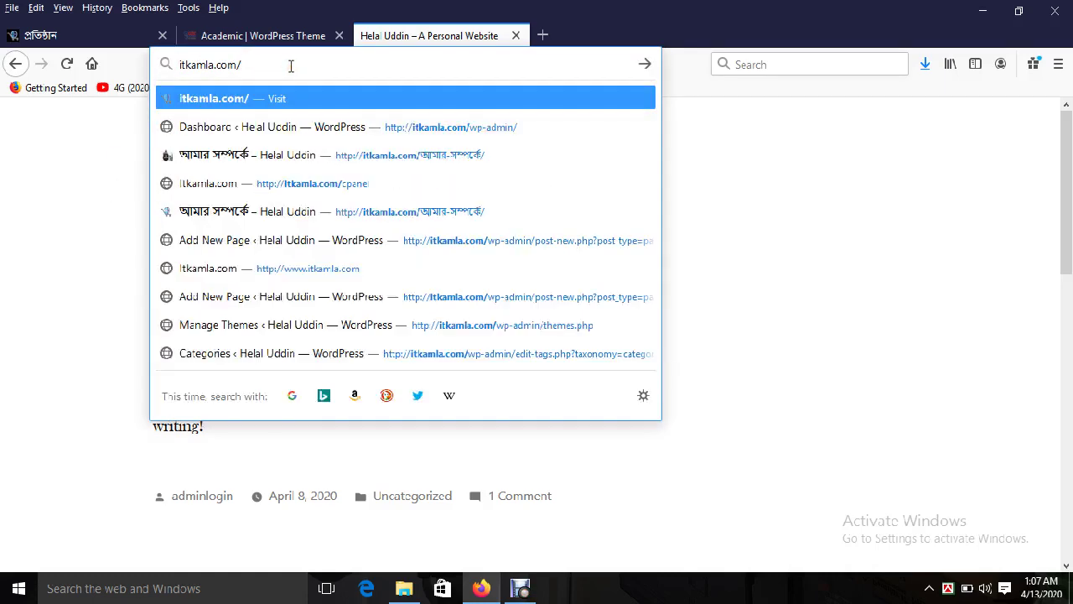
{"action": "type", "text": "wp-"}
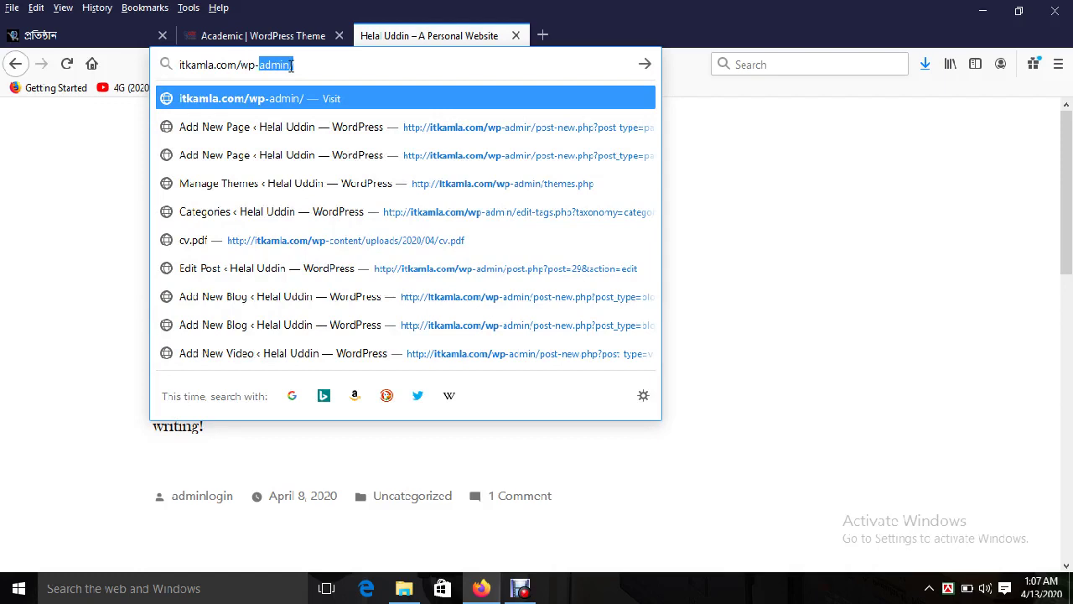
{"action": "type", "text": "admin"}
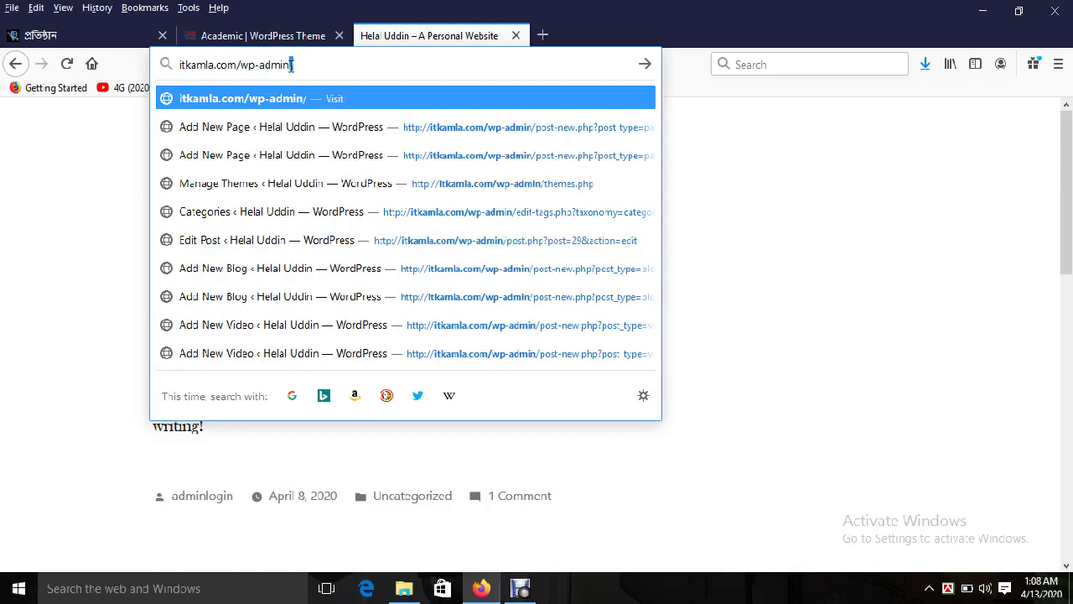
{"action": "key", "text": "Return"}
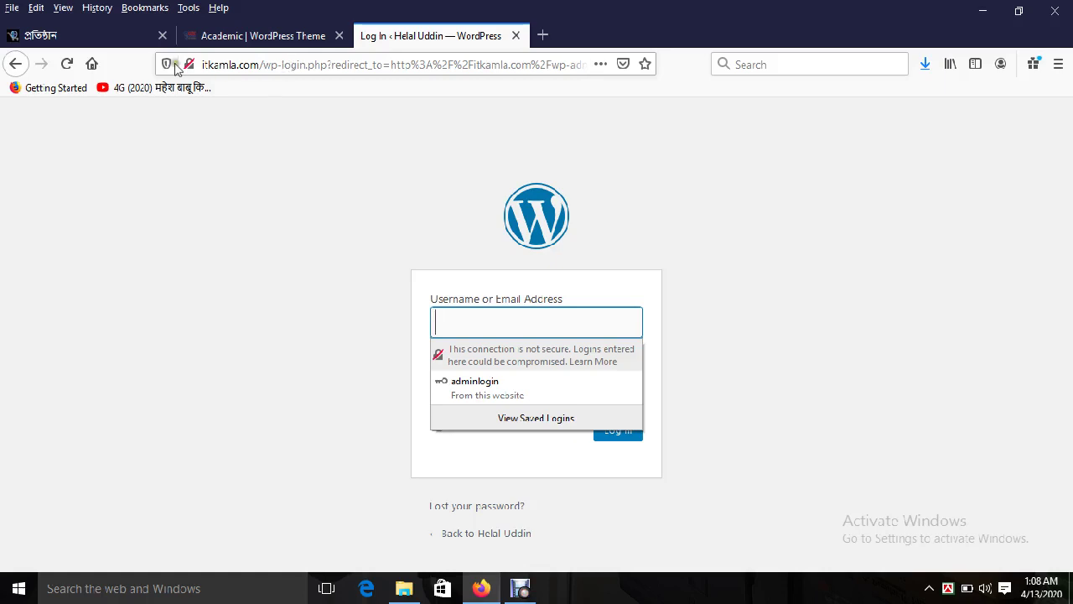
Step: Autofill the saved admin username and password and log in to the Dashboard
{"action": "left_click", "coordinate": [93, 36]}
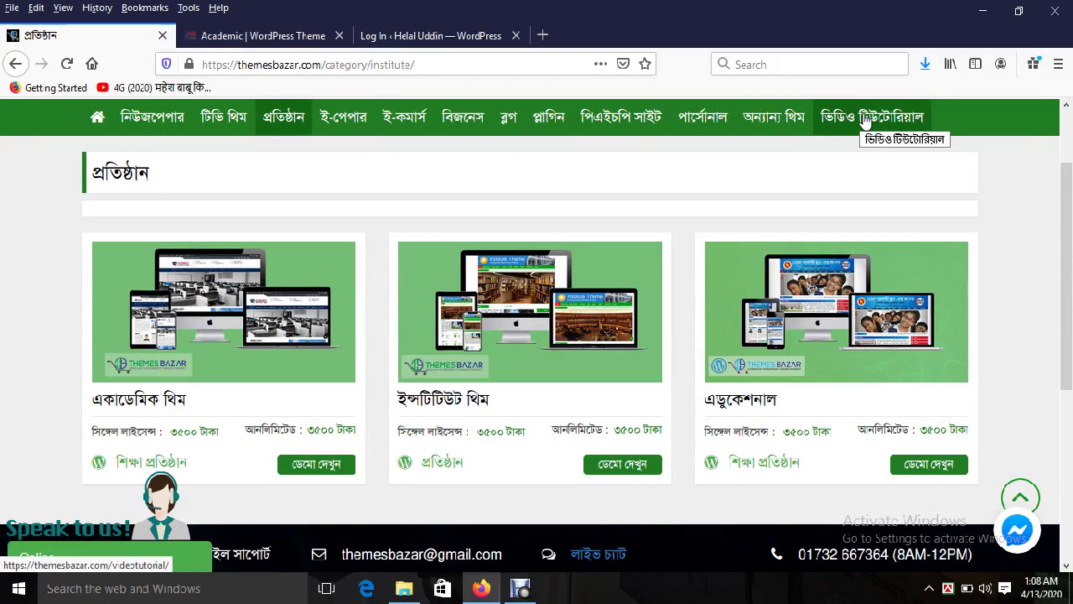
{"action": "left_click", "coordinate": [431, 37]}
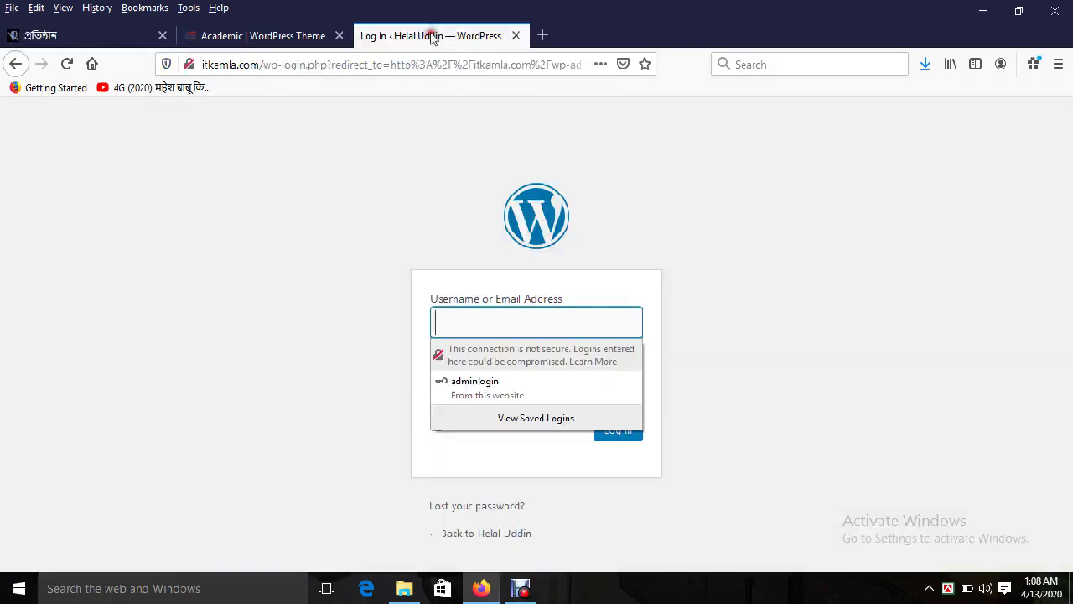
{"action": "left_click", "coordinate": [704, 176]}
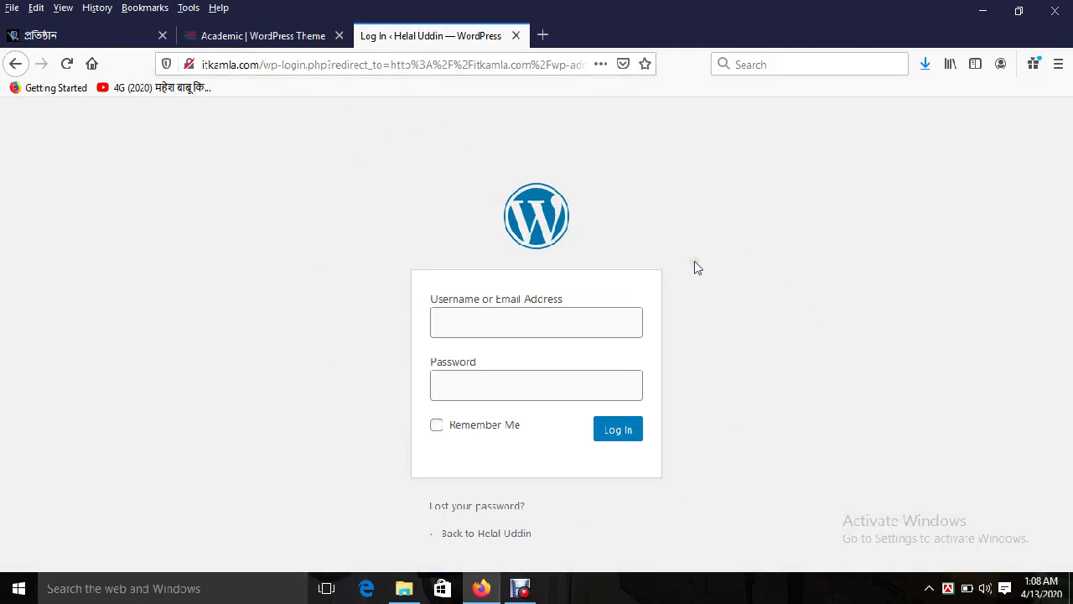
{"action": "left_click", "coordinate": [475, 329]}
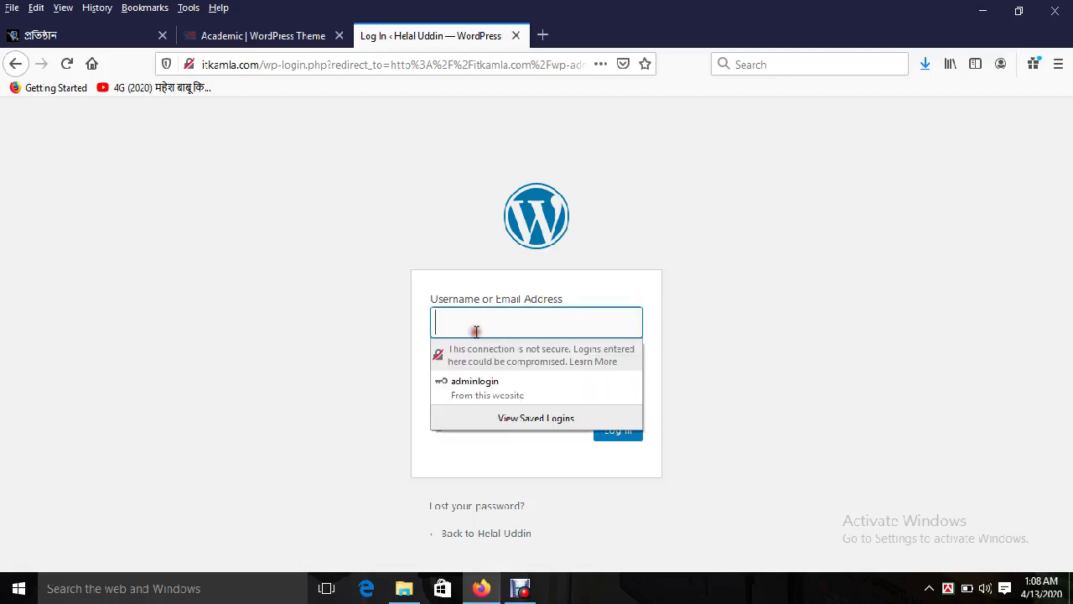
{"action": "left_click", "coordinate": [490, 388]}
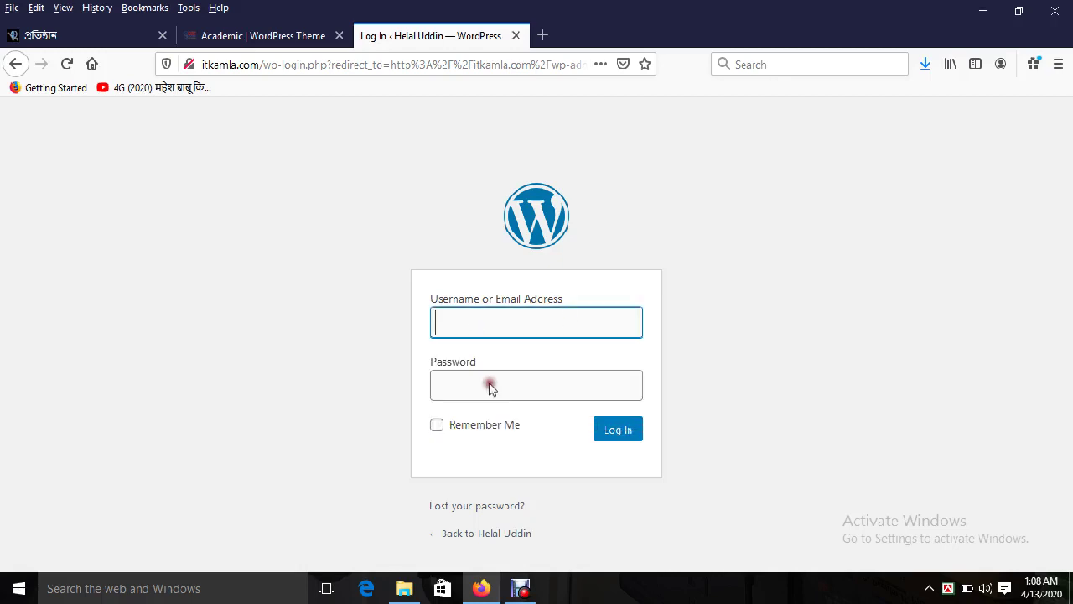
{"action": "left_click", "coordinate": [622, 433]}
{"action": "left_click", "coordinate": [620, 432]}
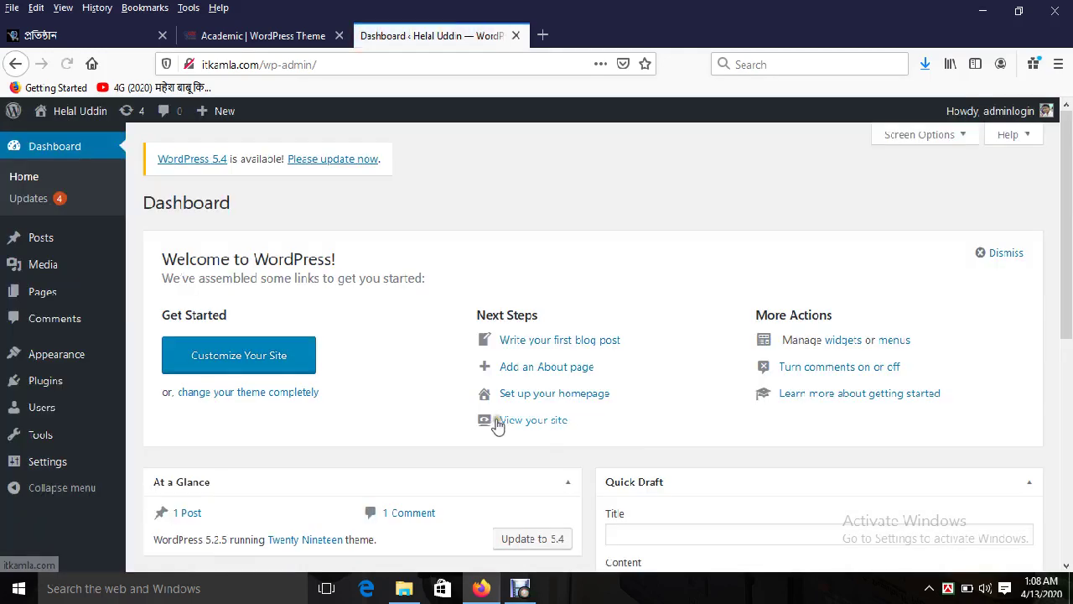
Step: Bring up the Upload Theme form from Appearance > Themes > Add New and its file chooser
{"action": "mouse_move", "coordinate": [84, 358]}
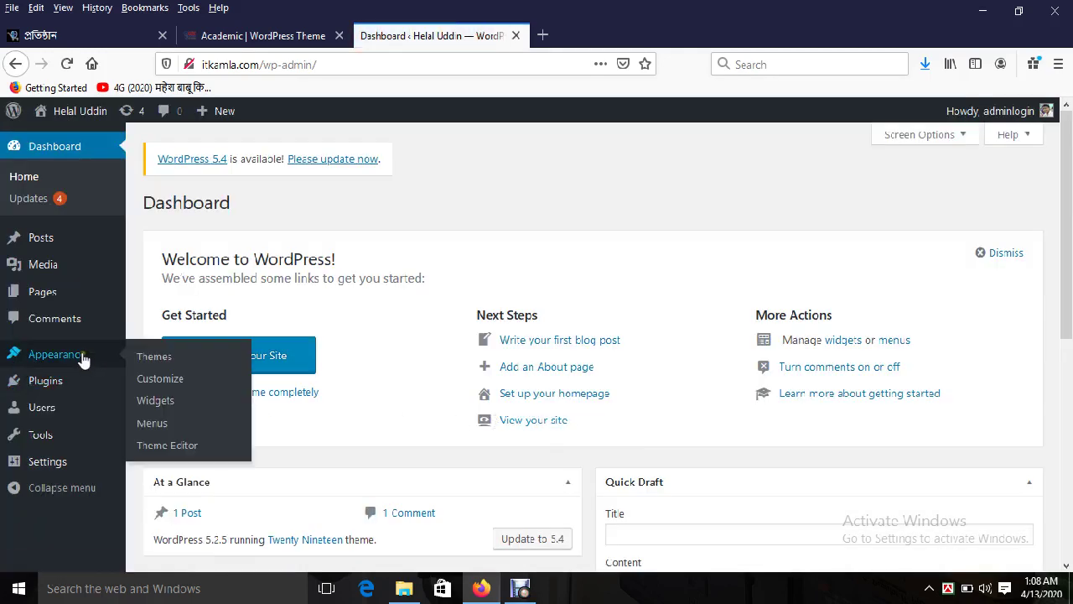
{"action": "left_click", "coordinate": [161, 359]}
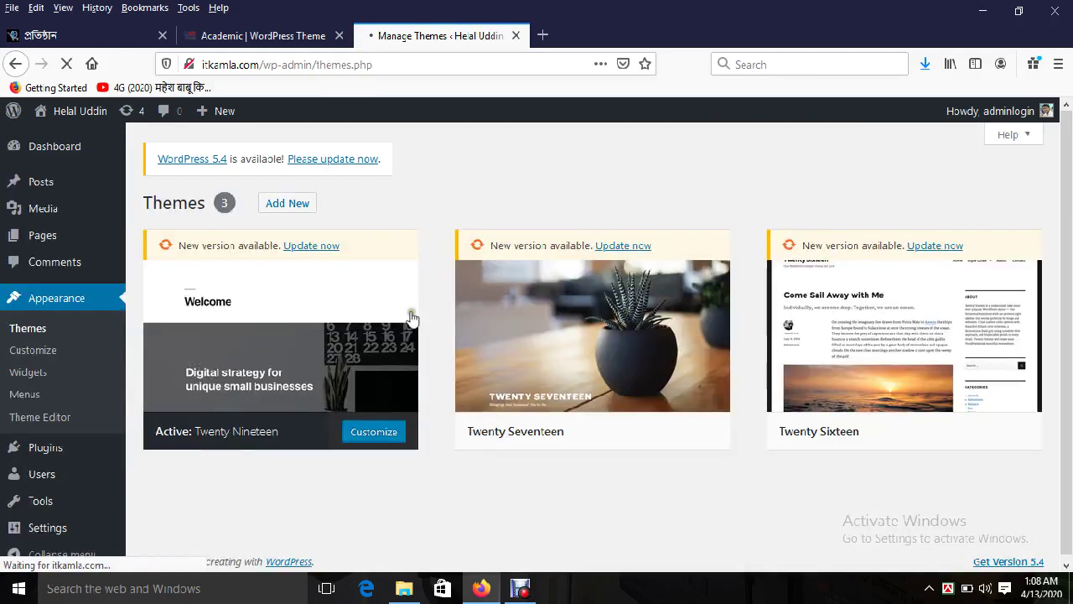
{"action": "left_click", "coordinate": [287, 208]}
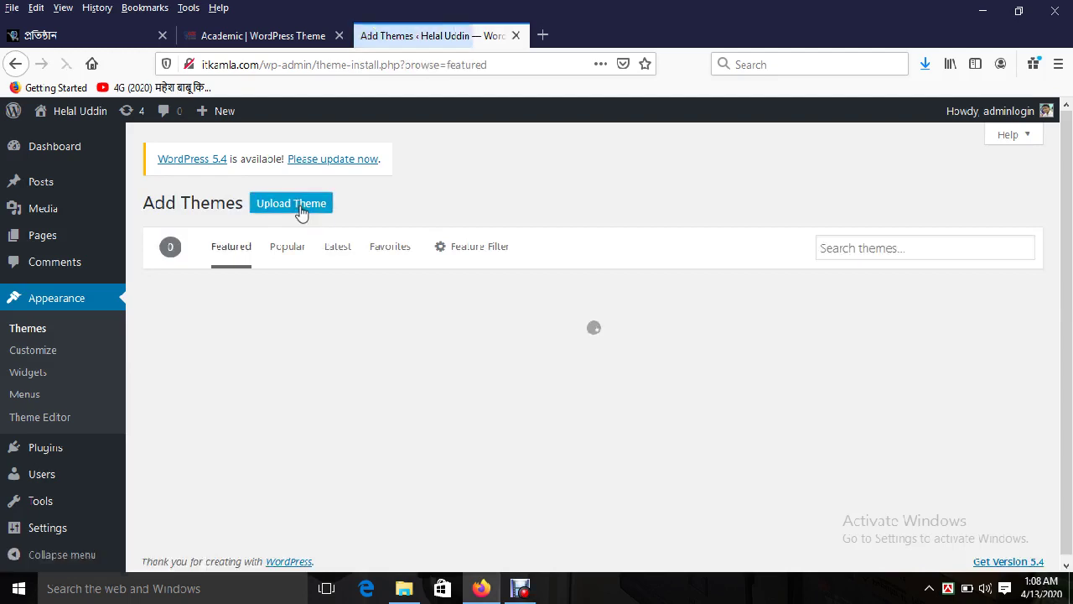
{"action": "left_click", "coordinate": [306, 211]}
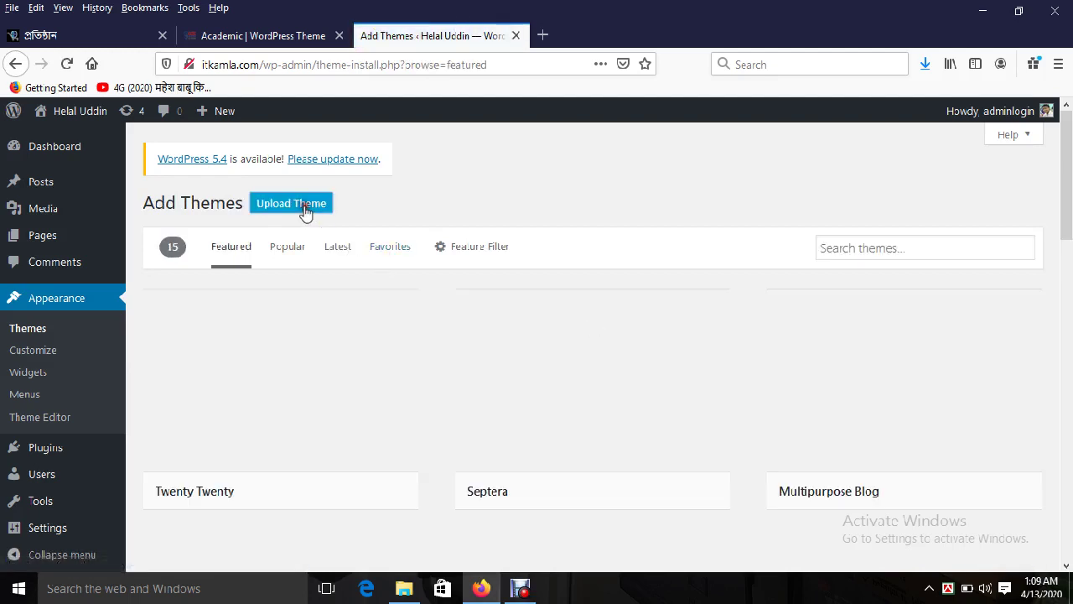
{"action": "left_click", "coordinate": [472, 346]}
{"action": "left_click", "coordinate": [474, 346]}
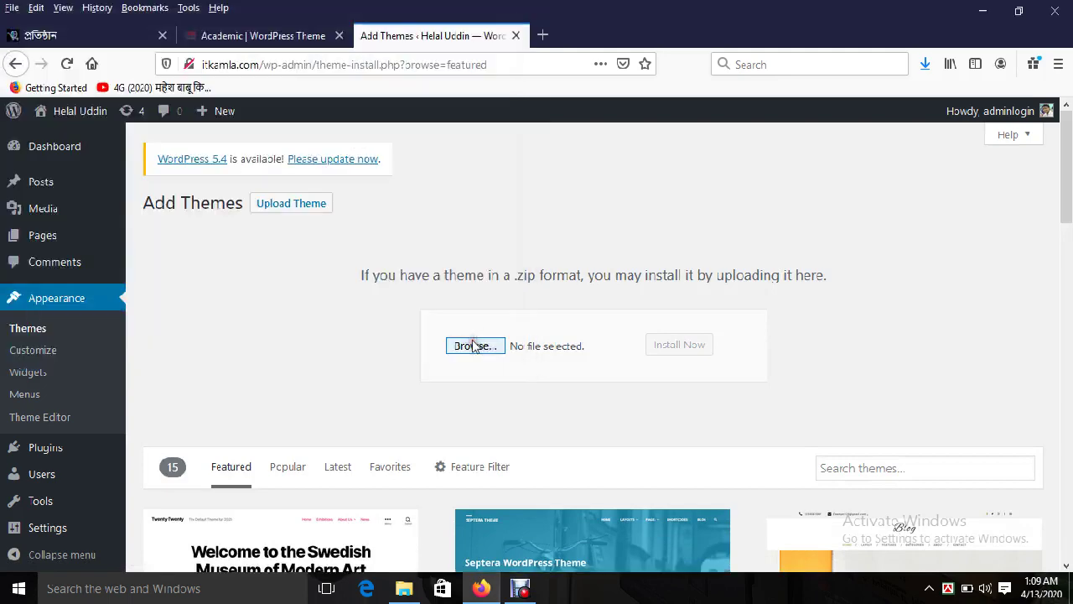
Step: Select AcademicTheme.zip from Desktop > Academic and start Install Now
{"action": "left_click", "coordinate": [472, 344]}
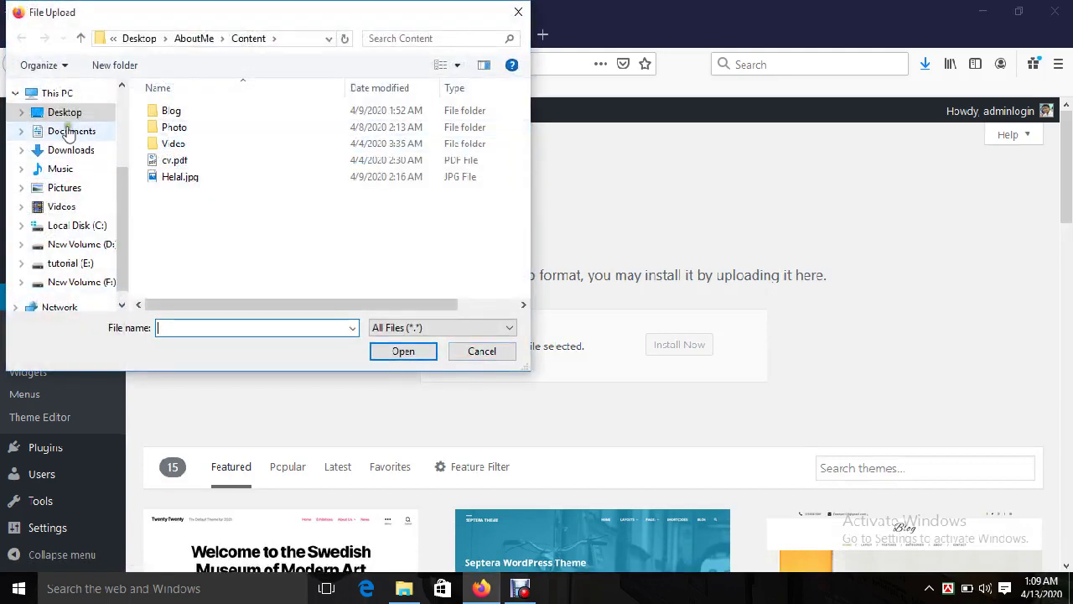
{"action": "left_click", "coordinate": [67, 112]}
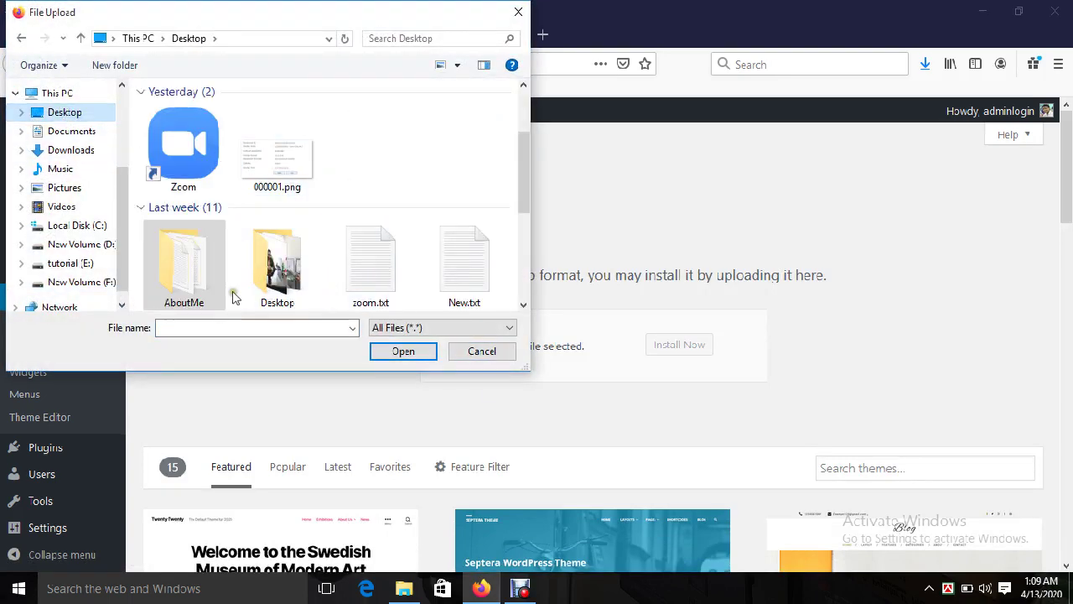
{"action": "left_click_drag", "start_coordinate": [520, 152], "coordinate": [520, 134]}
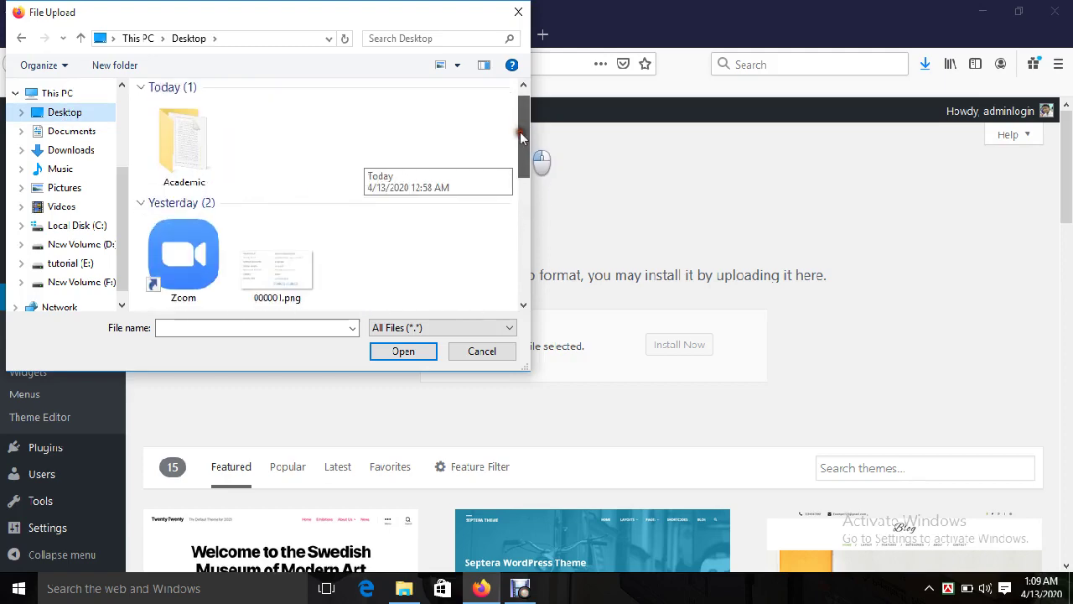
{"action": "double_click", "coordinate": [189, 181]}
{"action": "left_click", "coordinate": [199, 112]}
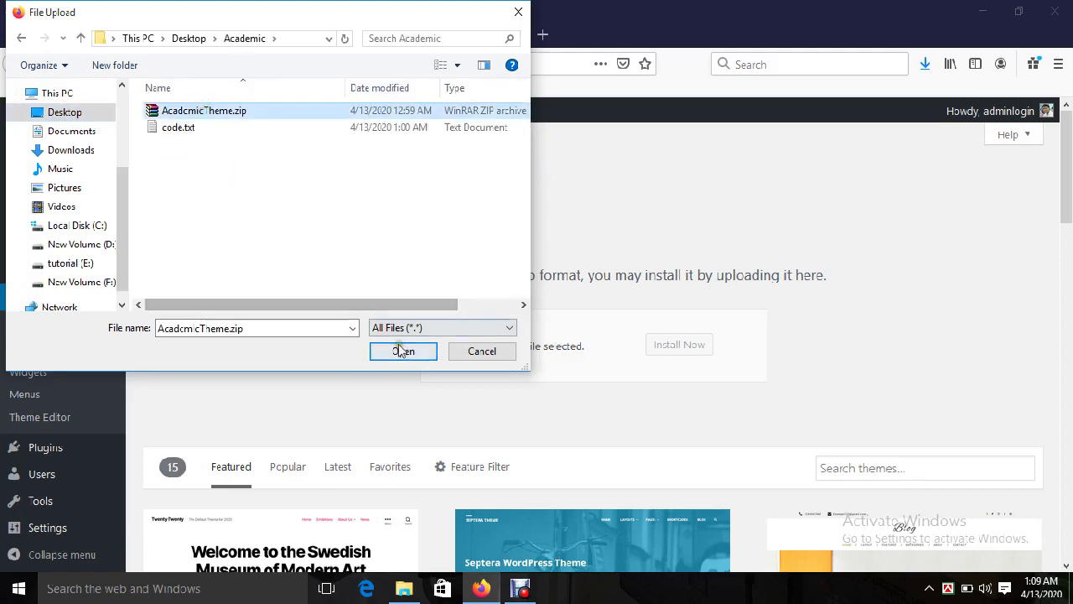
{"action": "left_click", "coordinate": [402, 351]}
{"action": "left_click", "coordinate": [681, 347]}
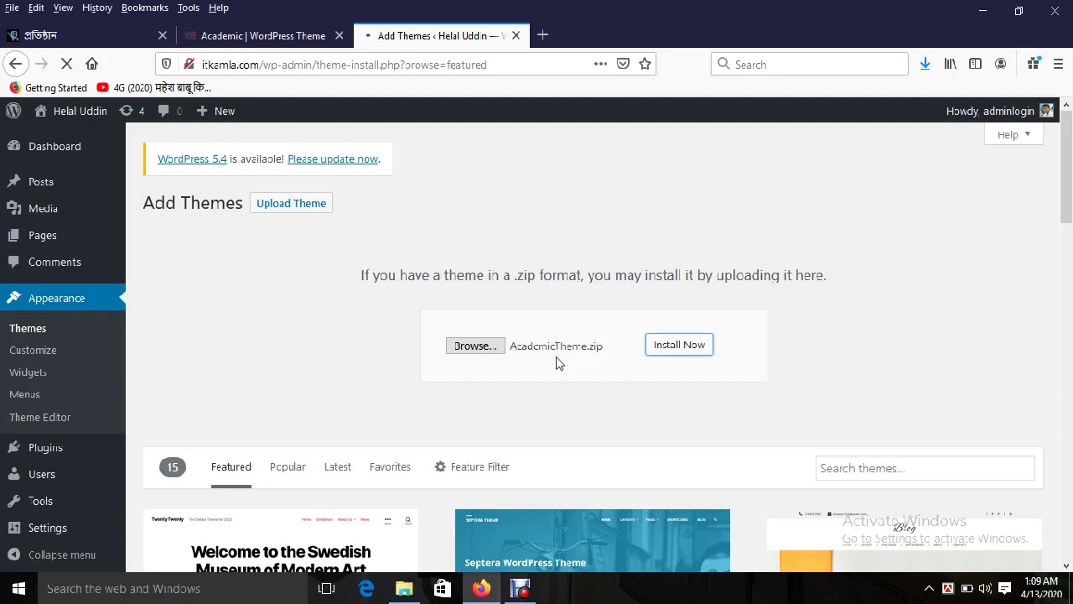
Step: Glance at the themesbazar tutorials, then activate the freshly installed AcademicTheme
{"action": "left_click", "coordinate": [67, 36]}
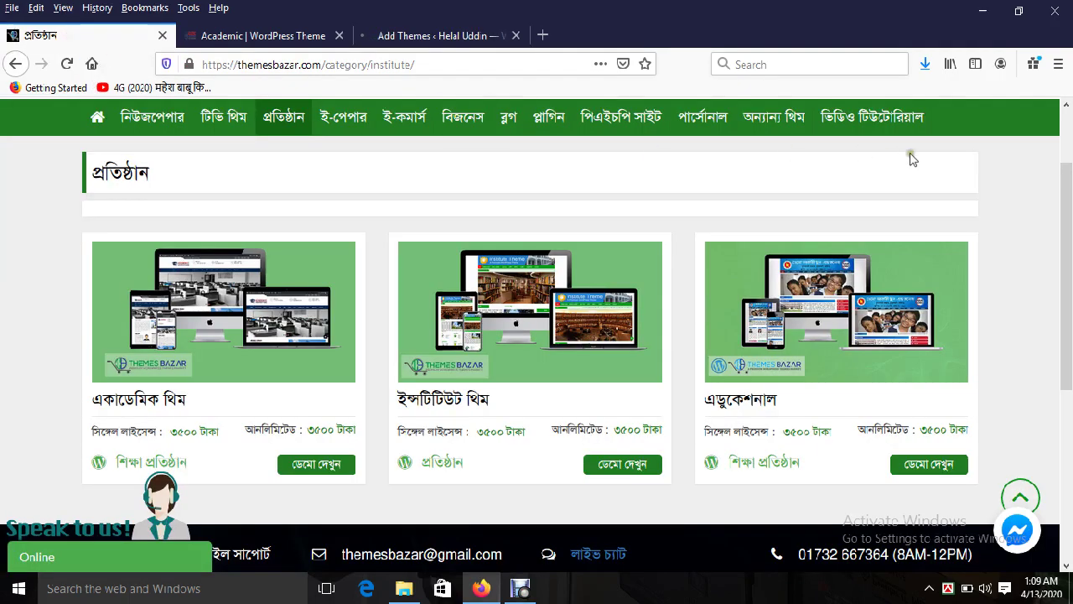
{"action": "left_click", "coordinate": [876, 126]}
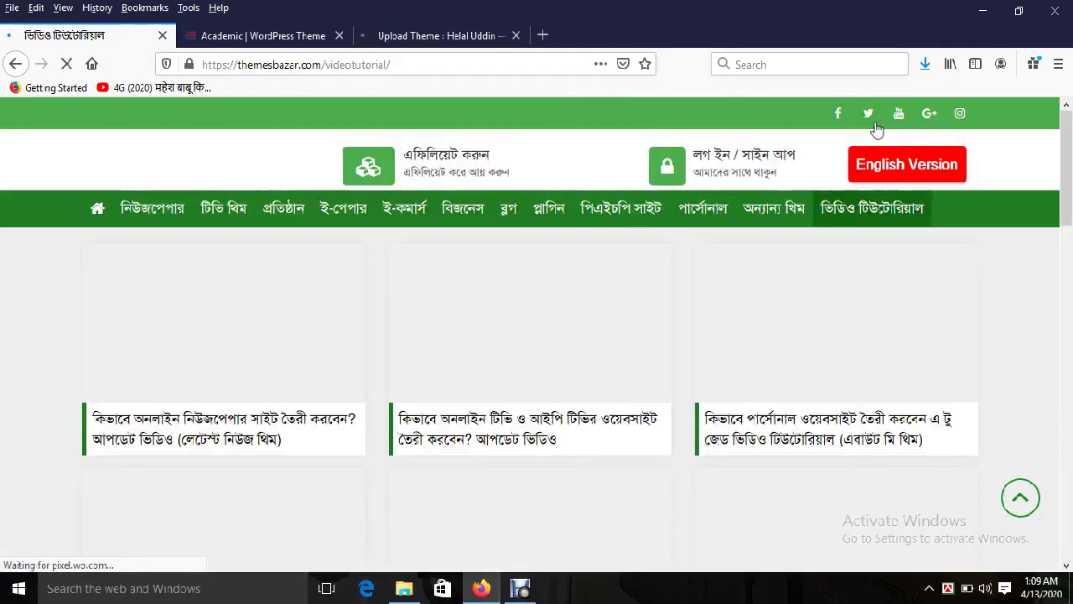
{"action": "left_click", "coordinate": [453, 40]}
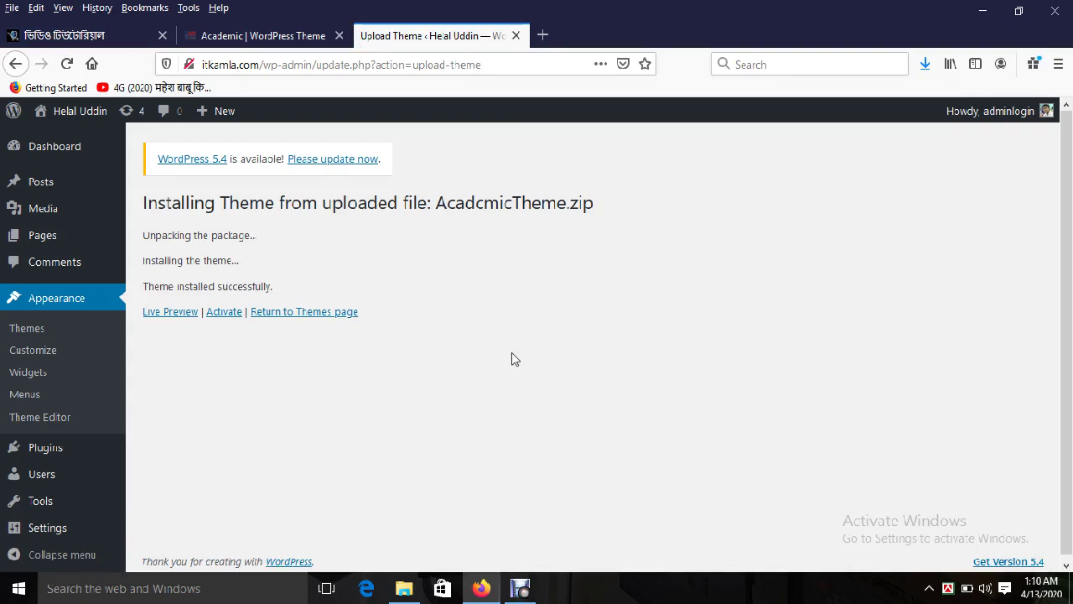
{"action": "left_click", "coordinate": [223, 315]}
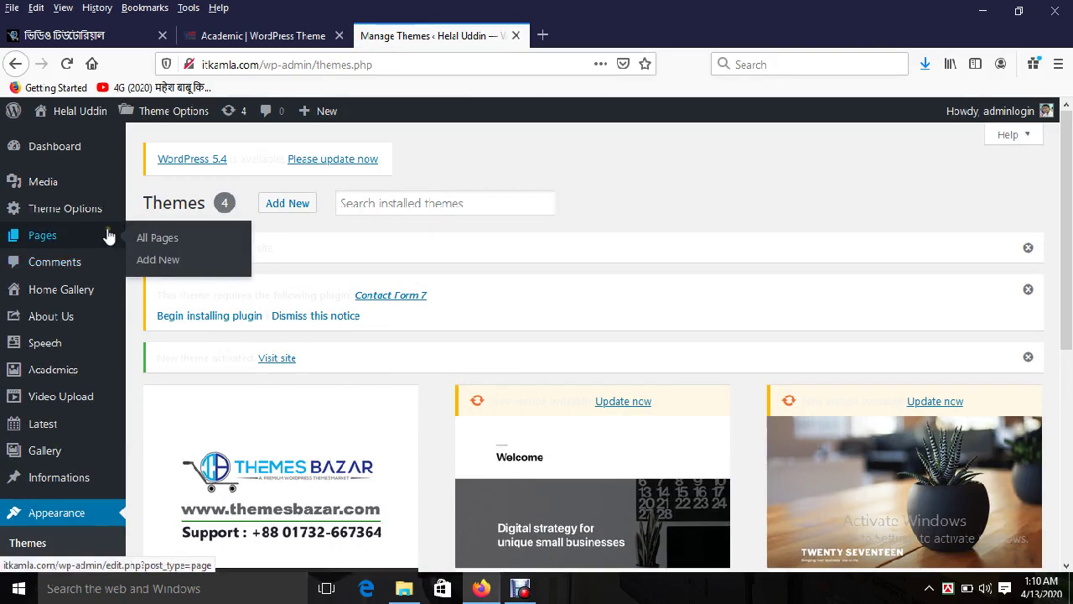
Step: Paste the purchase code on the Activation Theme tab and save, declining Firefox's password prompt
{"action": "mouse_move", "coordinate": [88, 218]}
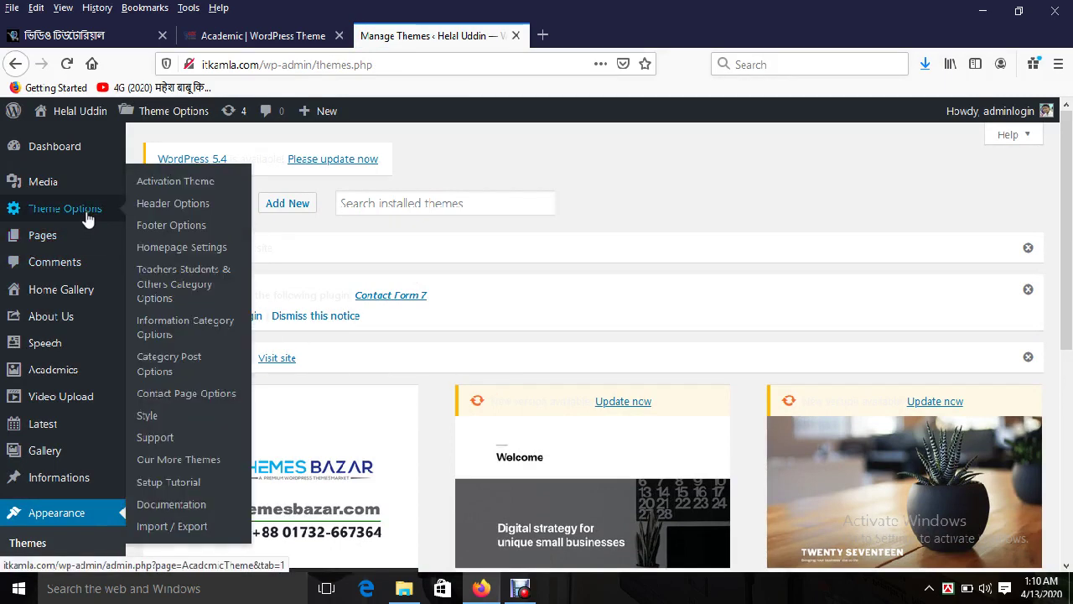
{"action": "left_click", "coordinate": [169, 186]}
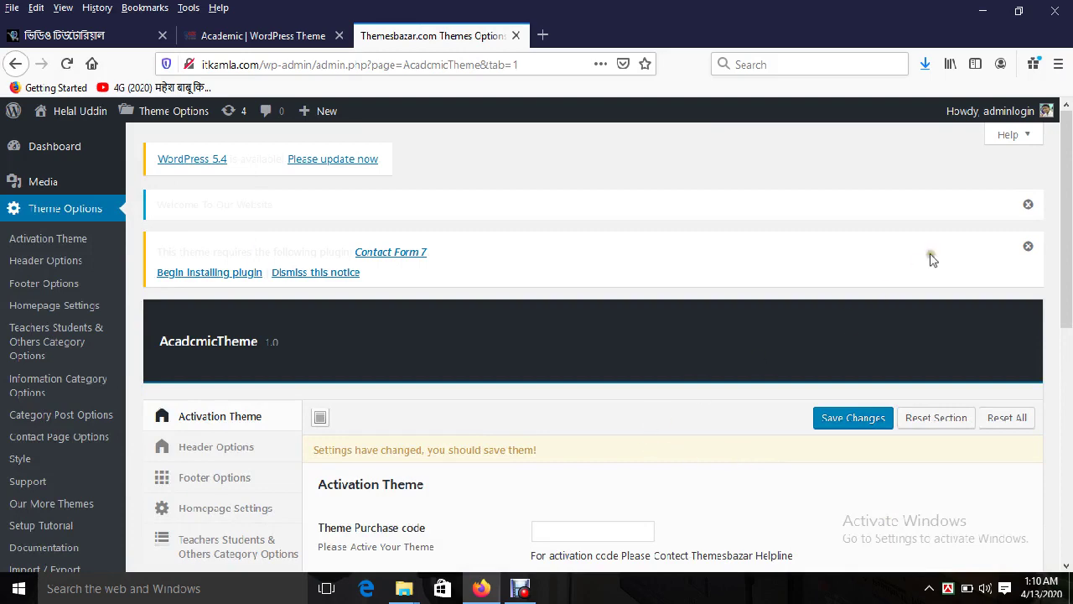
{"action": "scroll", "coordinate": [1044, 252], "scroll_direction": "down", "scroll_amount": 3}
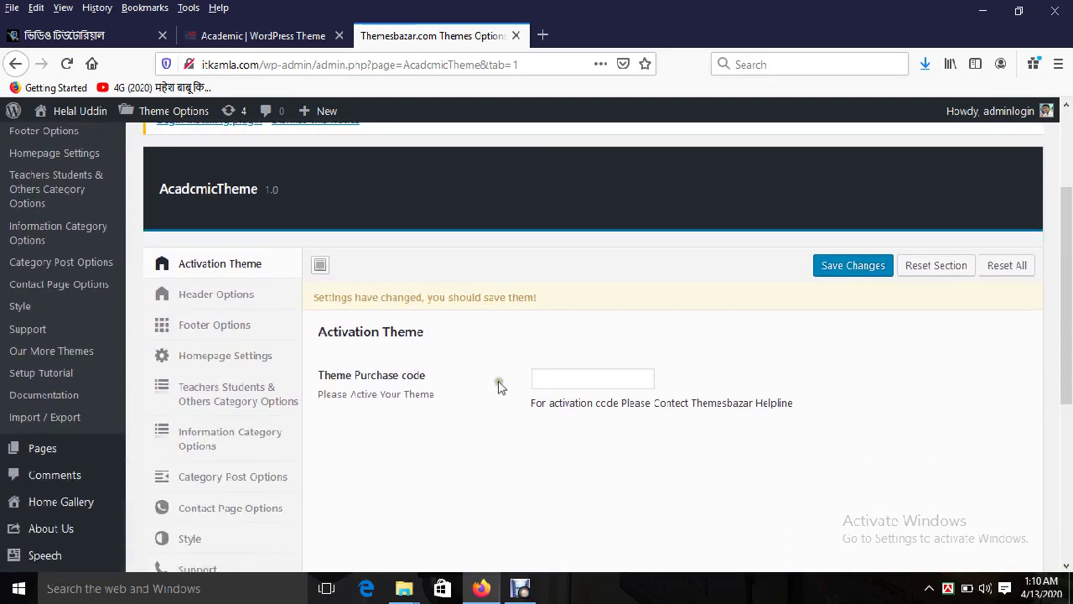
{"action": "left_click", "coordinate": [553, 378]}
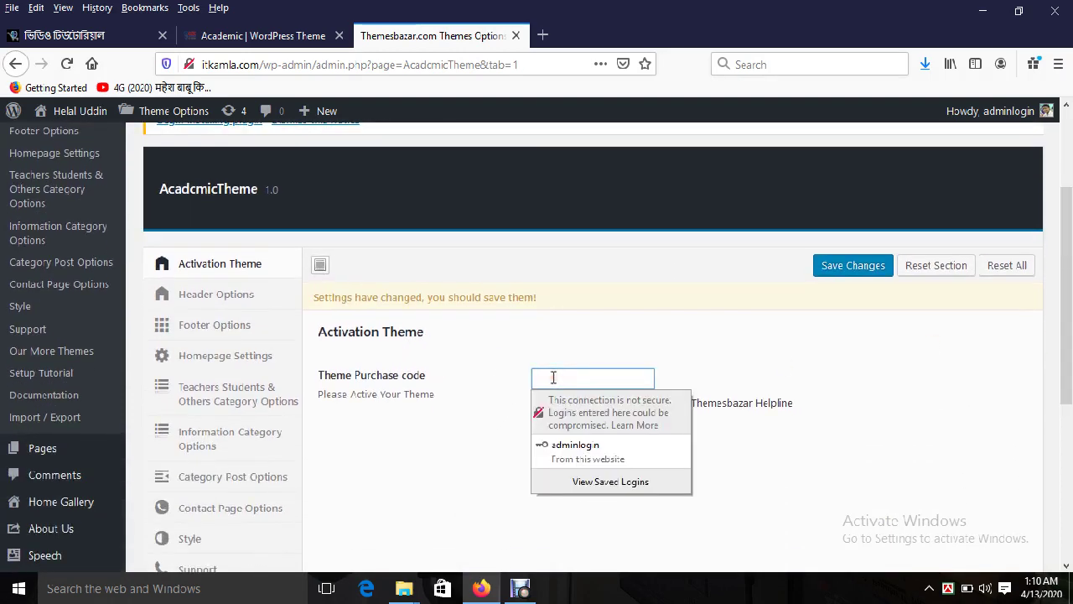
{"action": "left_click", "coordinate": [553, 377]}
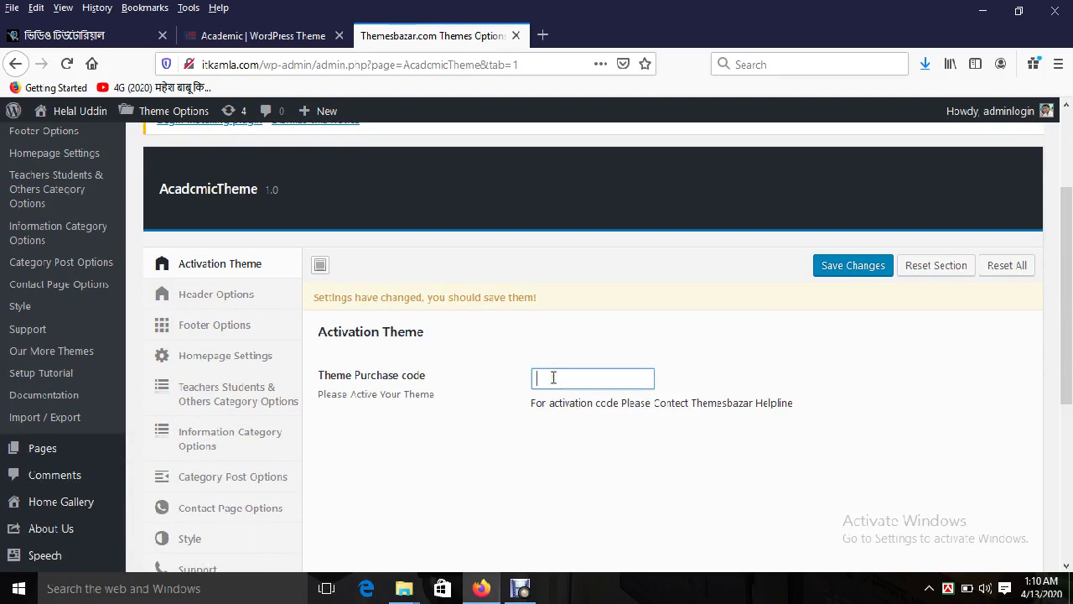
{"action": "key", "text": "ctrl+v"}
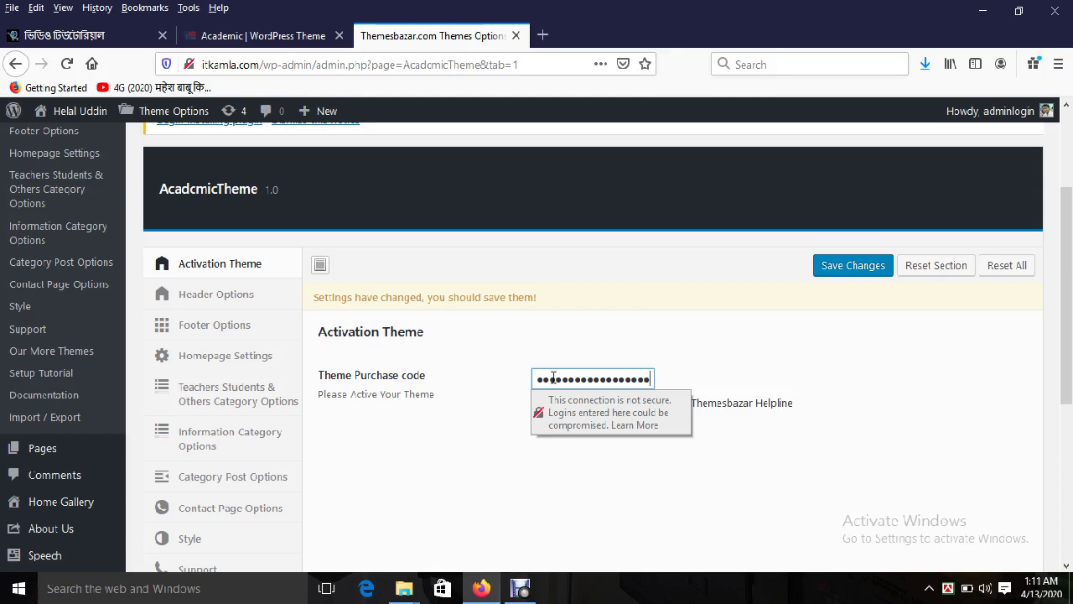
{"action": "left_click", "coordinate": [838, 265]}
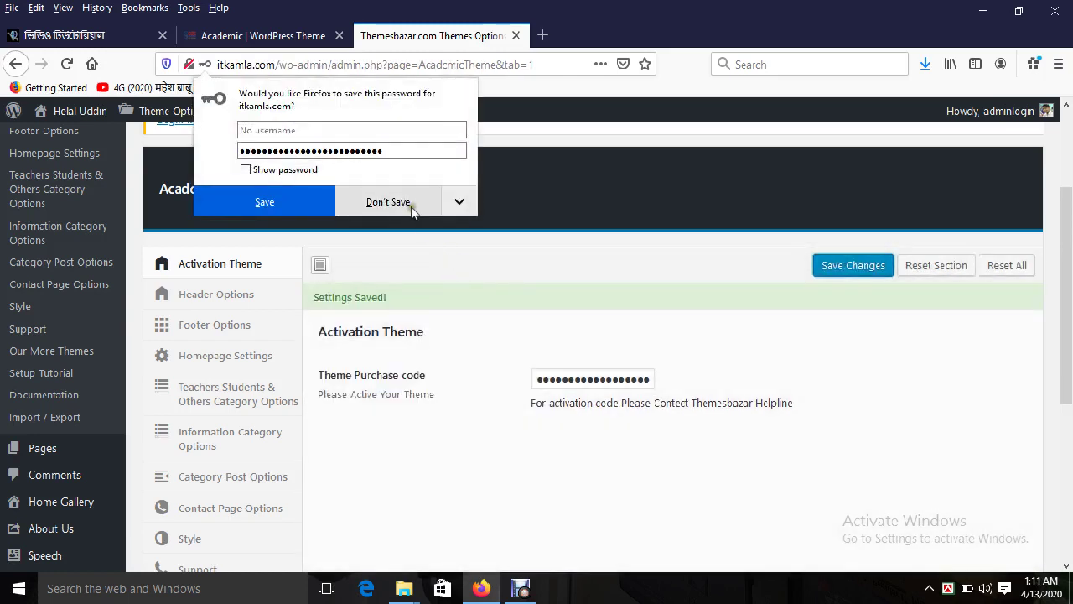
{"action": "left_click", "coordinate": [423, 204]}
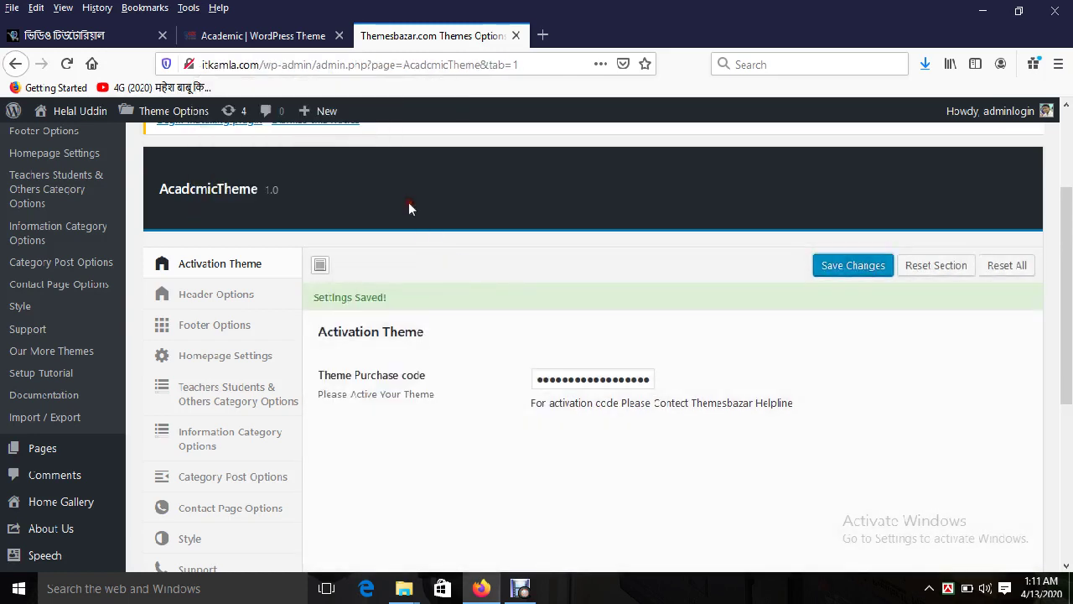
Step: Reload the Theme Options page and open the live itkamla.com site in a new tab
{"action": "left_click", "coordinate": [66, 64]}
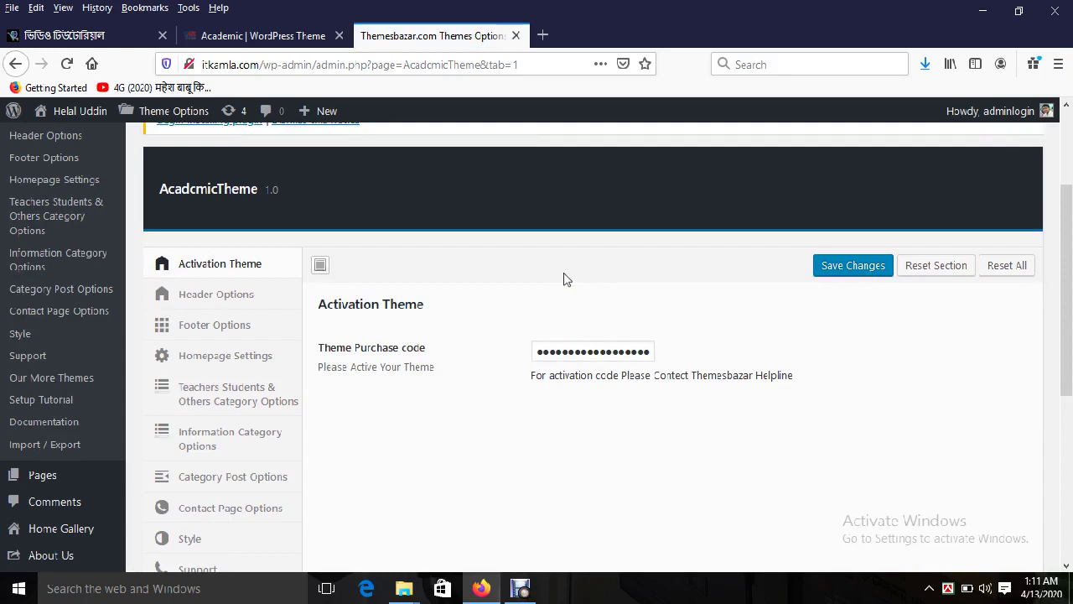
{"action": "scroll", "coordinate": [564, 279], "scroll_direction": "up", "scroll_amount": 2}
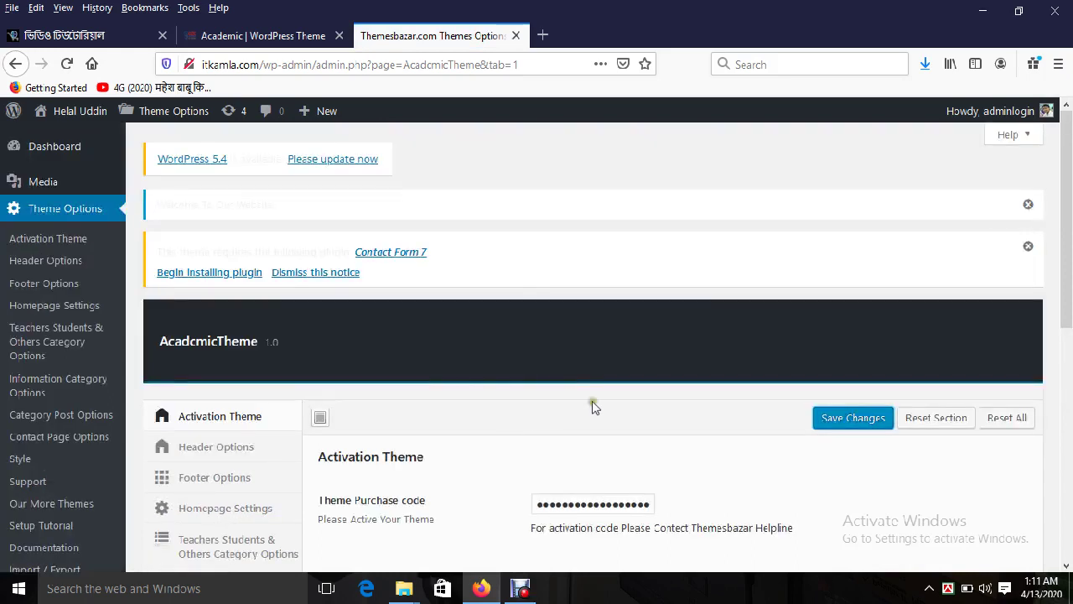
{"action": "left_click", "coordinate": [67, 64]}
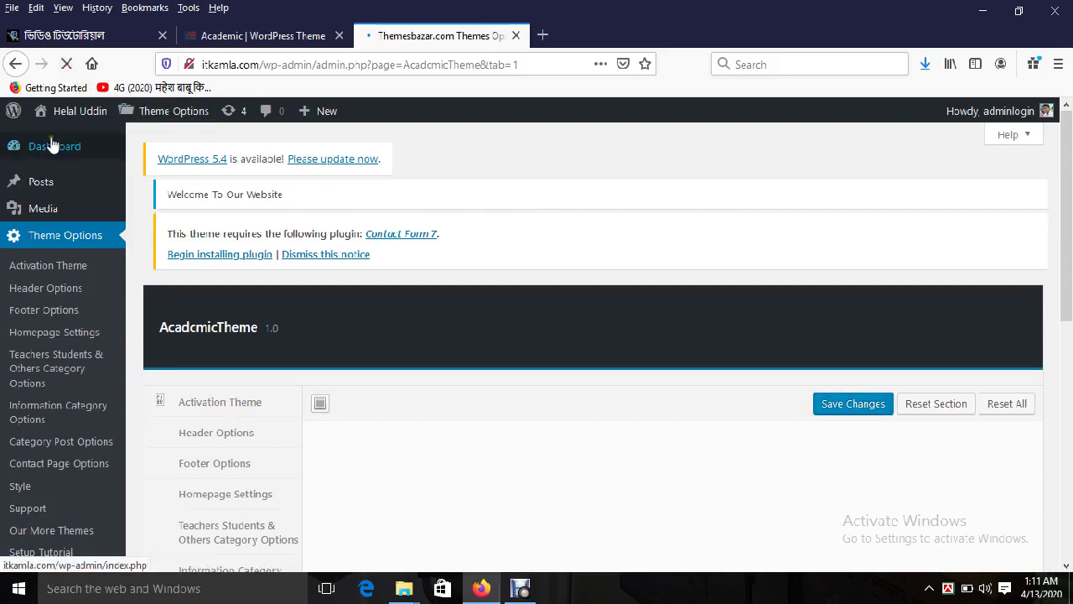
{"action": "mouse_move", "coordinate": [115, 131]}
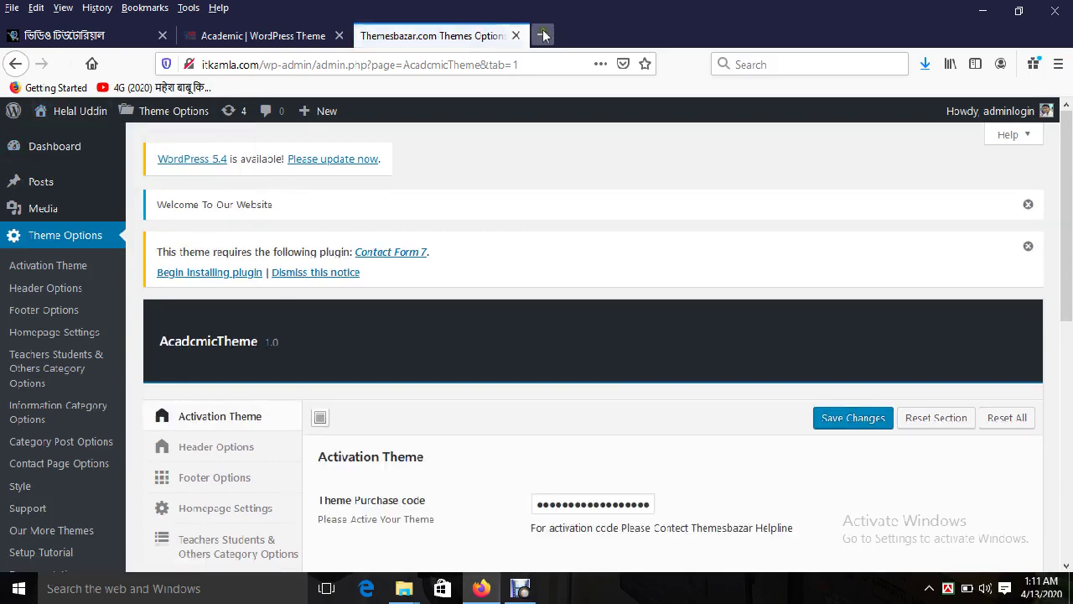
{"action": "left_click", "coordinate": [542, 35]}
{"action": "type", "text": "itkamla.com"}
{"action": "key", "text": "Return"}
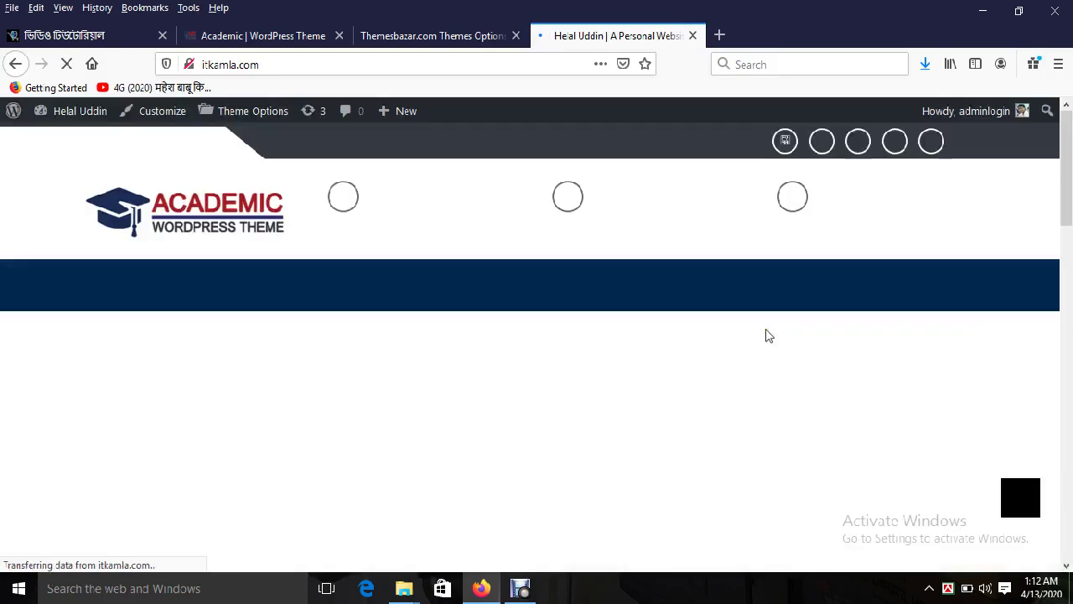
{"action": "mouse_move", "coordinate": [1066, 172]}
{"action": "left_mouse_down"}
{"action": "mouse_move", "coordinate": [1070, 493]}
{"action": "mouse_move", "coordinate": [1066, 168]}
{"action": "left_mouse_up"}
Step: Compare against the Academic demo site, then return to the Activation Theme options
{"action": "left_click", "coordinate": [268, 39]}
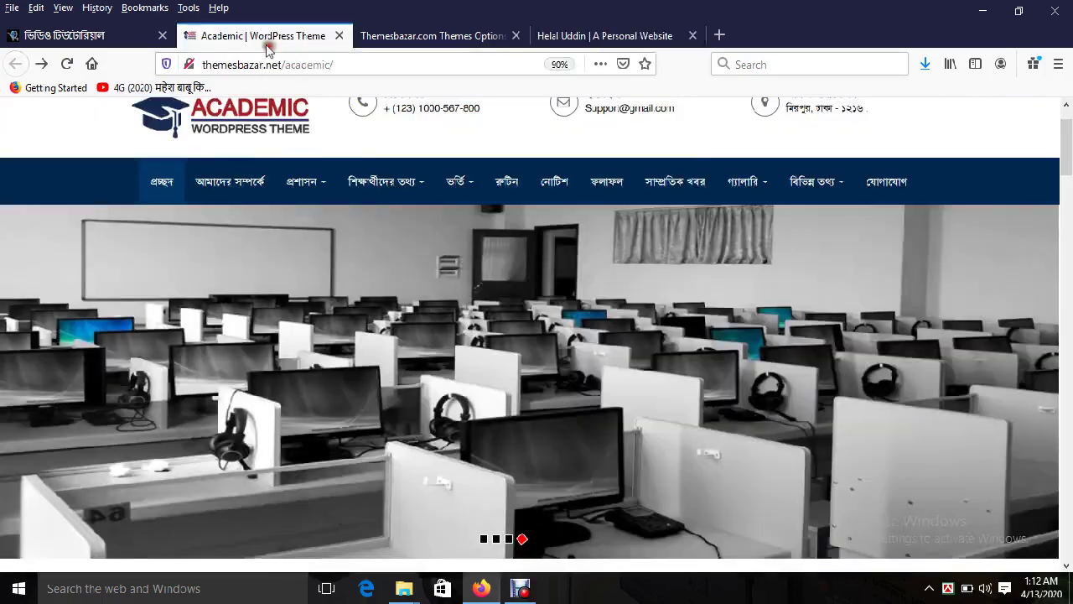
{"action": "scroll", "coordinate": [734, 274], "scroll_direction": "up", "scroll_amount": 2}
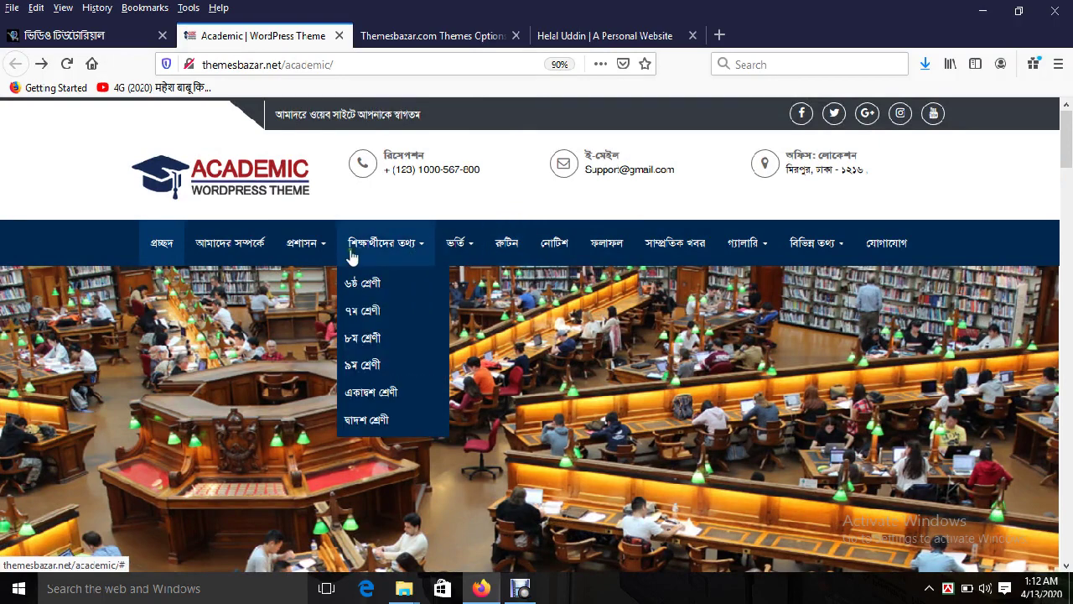
{"action": "mouse_move", "coordinate": [311, 249]}
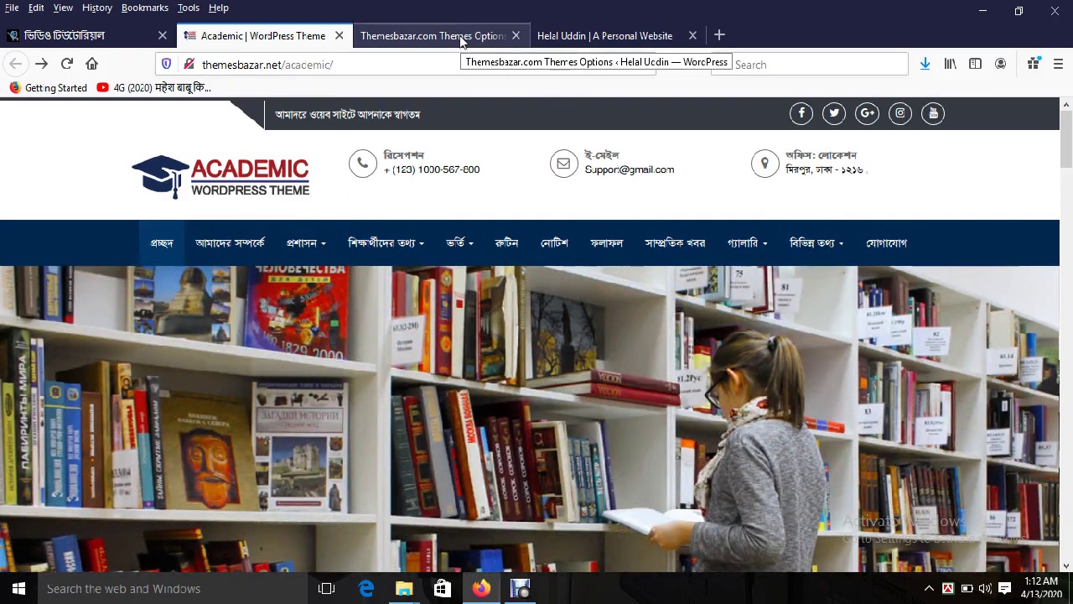
{"action": "left_click", "coordinate": [461, 38]}
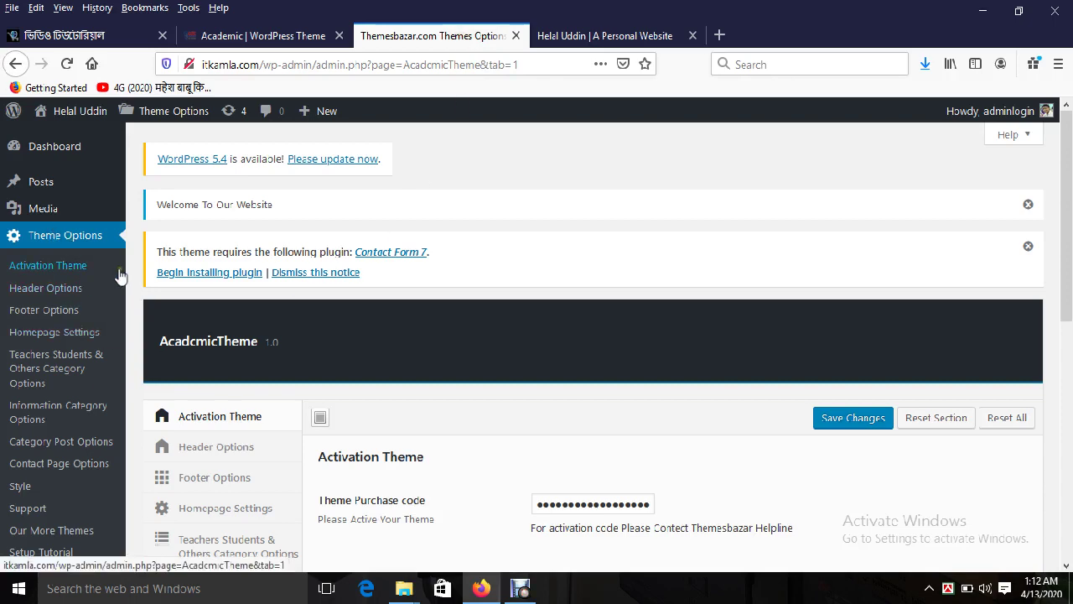
{"action": "scroll", "coordinate": [1068, 294], "scroll_direction": "down", "scroll_amount": 2}
{"action": "scroll", "coordinate": [1068, 331], "scroll_direction": "down", "scroll_amount": 1}
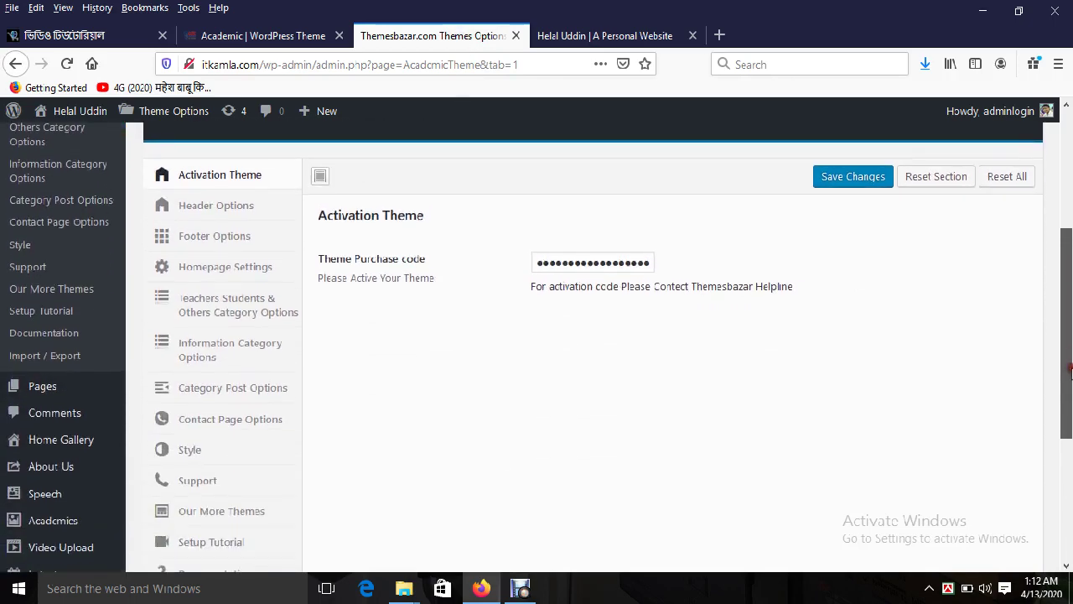
Step: Start a new page, dismiss the password prompt and reload the editor after its error
{"action": "mouse_move", "coordinate": [67, 388]}
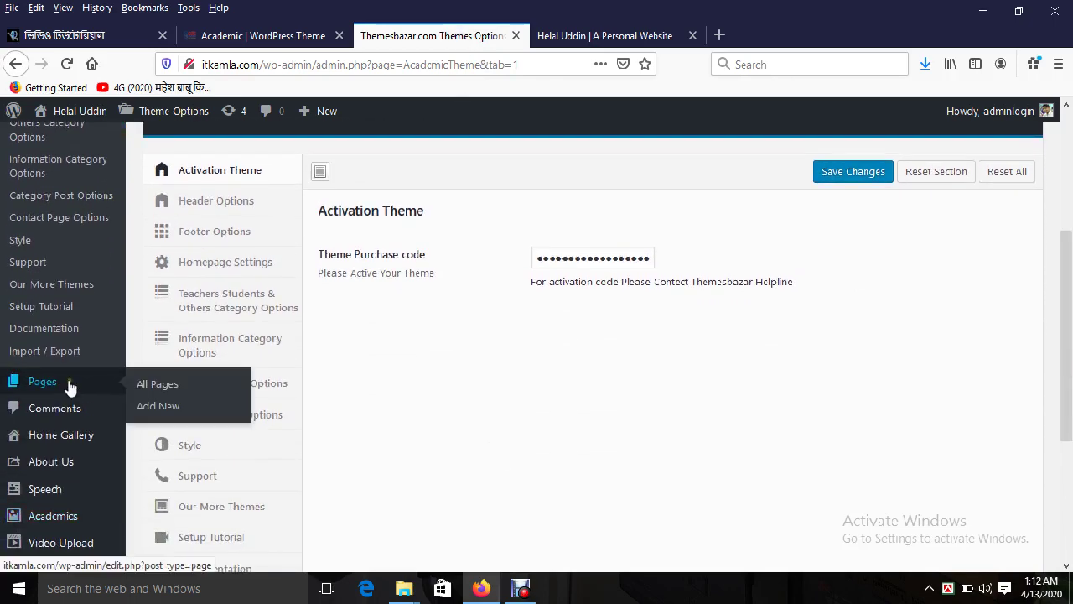
{"action": "left_click", "coordinate": [167, 407]}
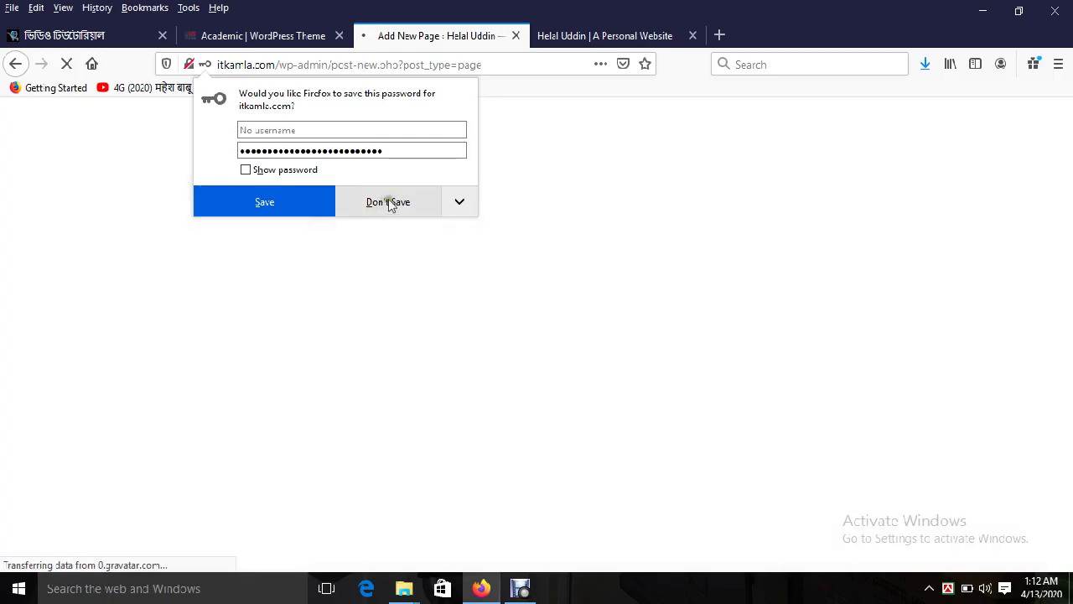
{"action": "left_click", "coordinate": [388, 204]}
{"action": "left_click", "coordinate": [453, 66]}
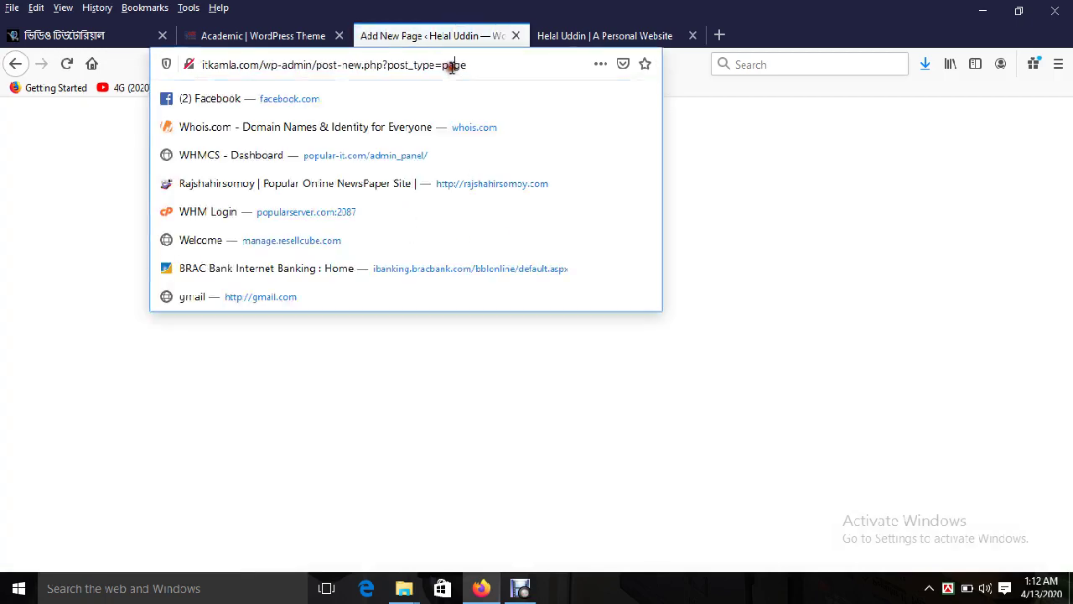
{"action": "key", "text": "Return"}
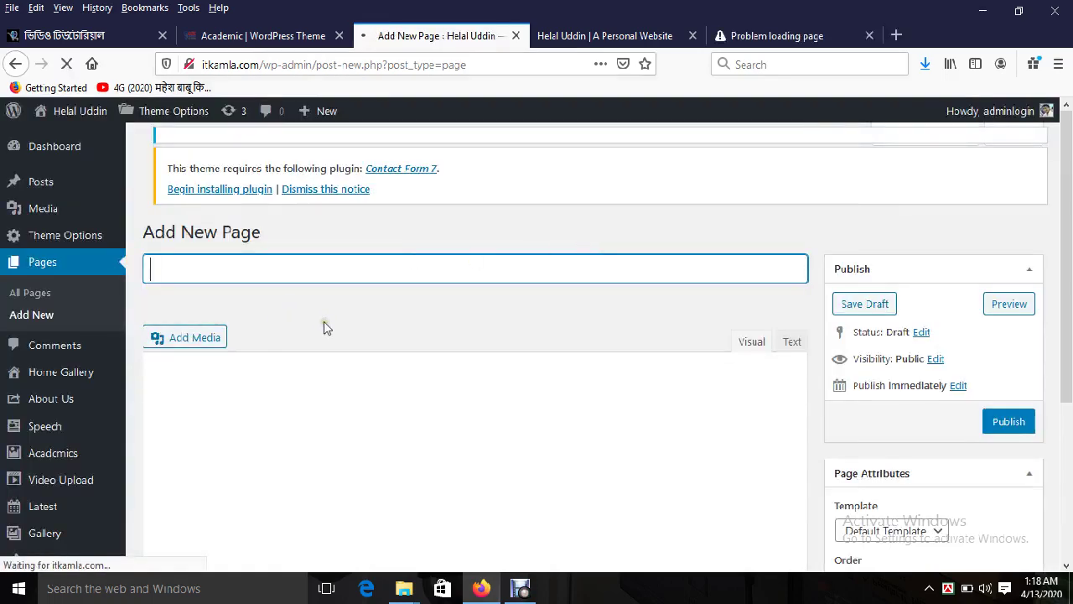
{"action": "left_click_drag", "start_coordinate": [1071, 205], "coordinate": [1071, 247]}
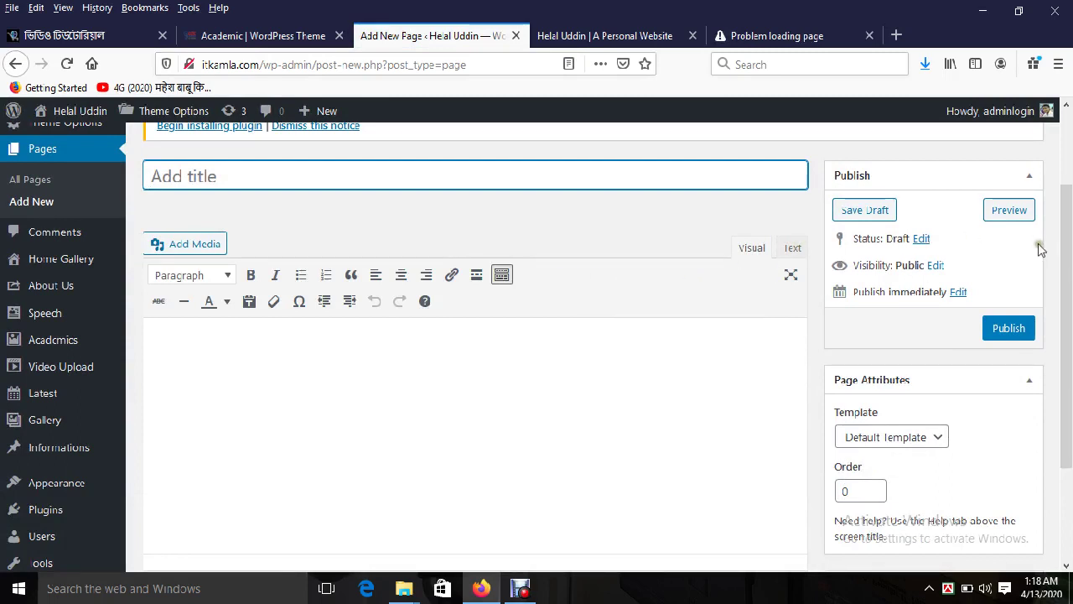
Step: Compare the new page's template list against the Academic demo site's pages
{"action": "left_click_drag", "start_coordinate": [1069, 263], "coordinate": [1069, 353]}
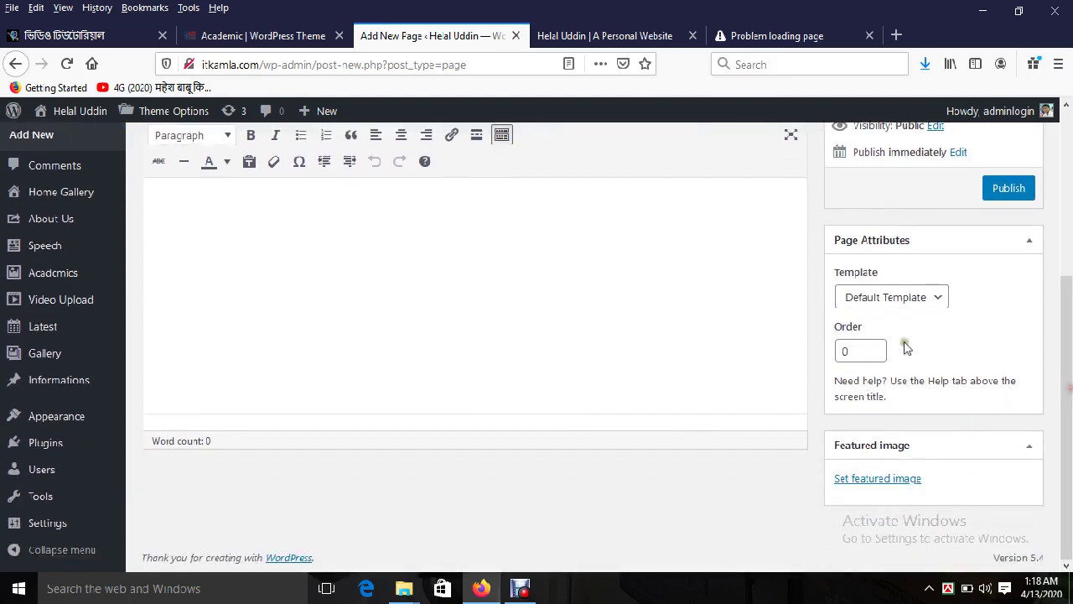
{"action": "left_click", "coordinate": [903, 299]}
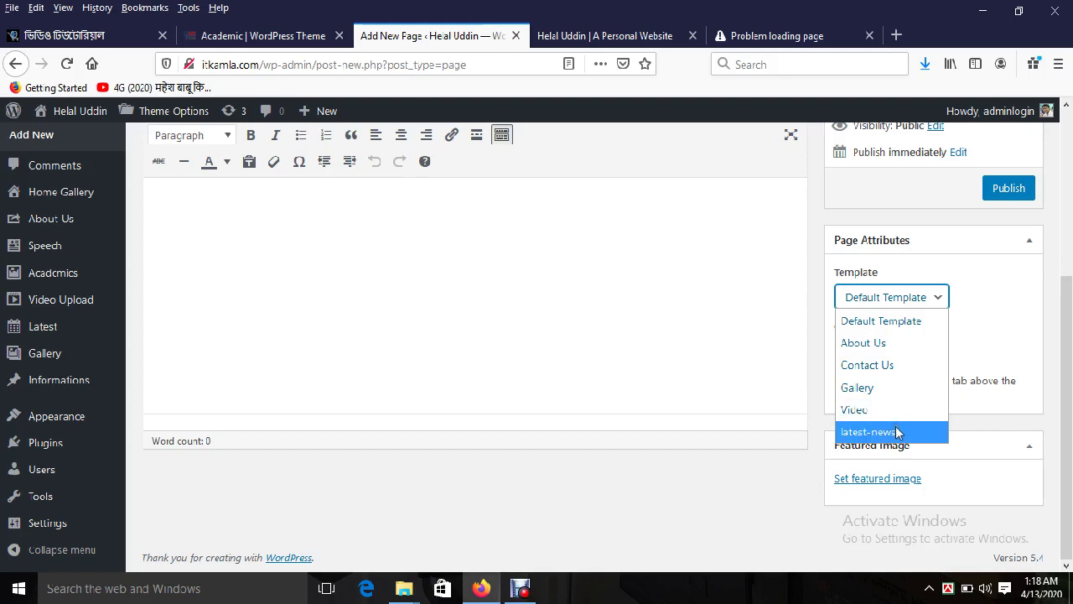
{"action": "left_click", "coordinate": [620, 36]}
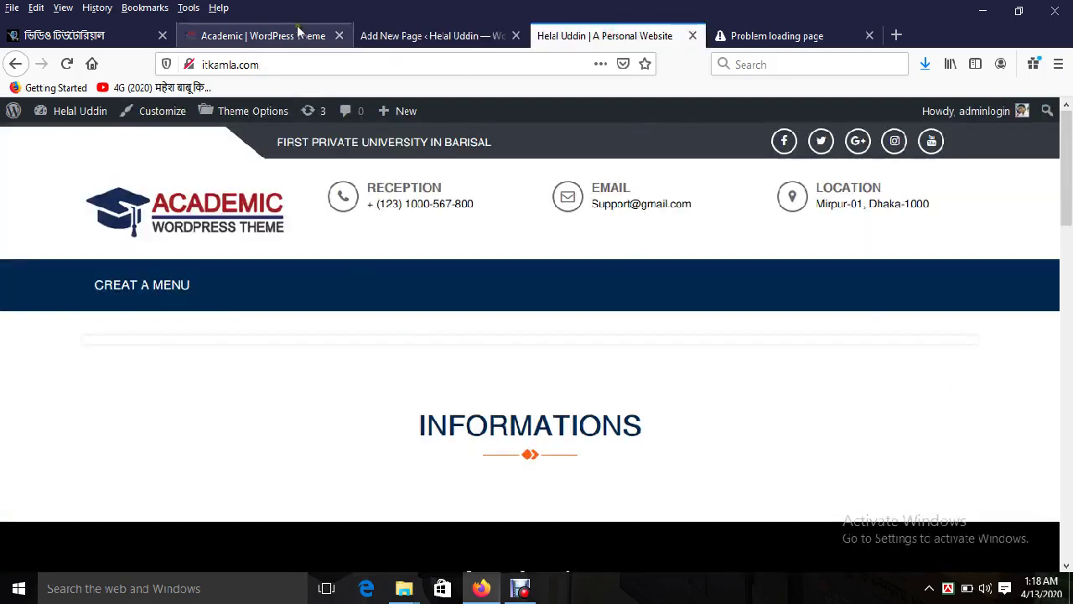
{"action": "left_click", "coordinate": [299, 31]}
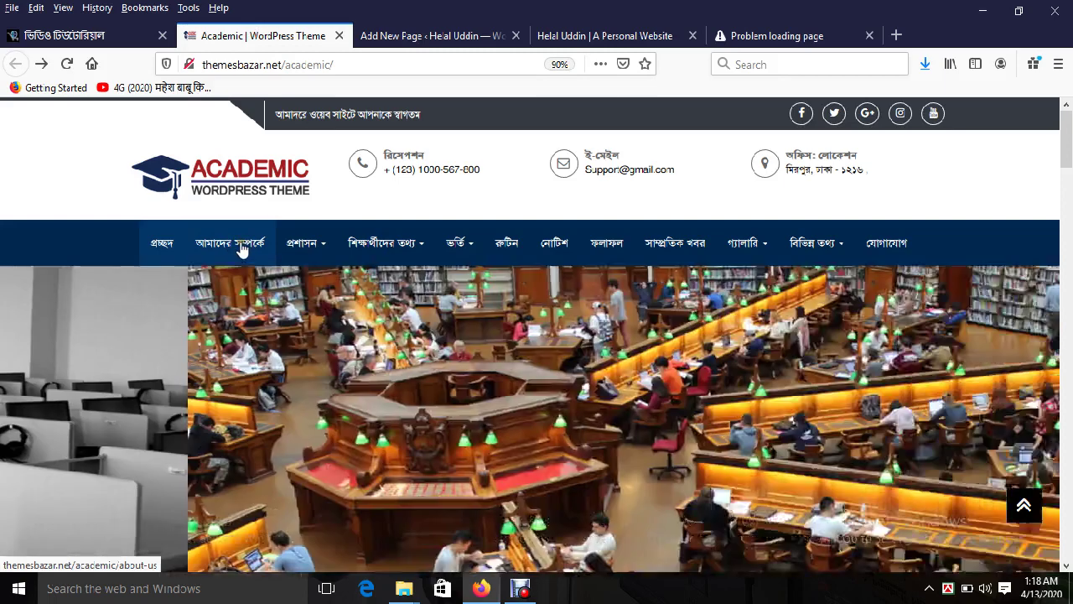
{"action": "left_click", "coordinate": [394, 36]}
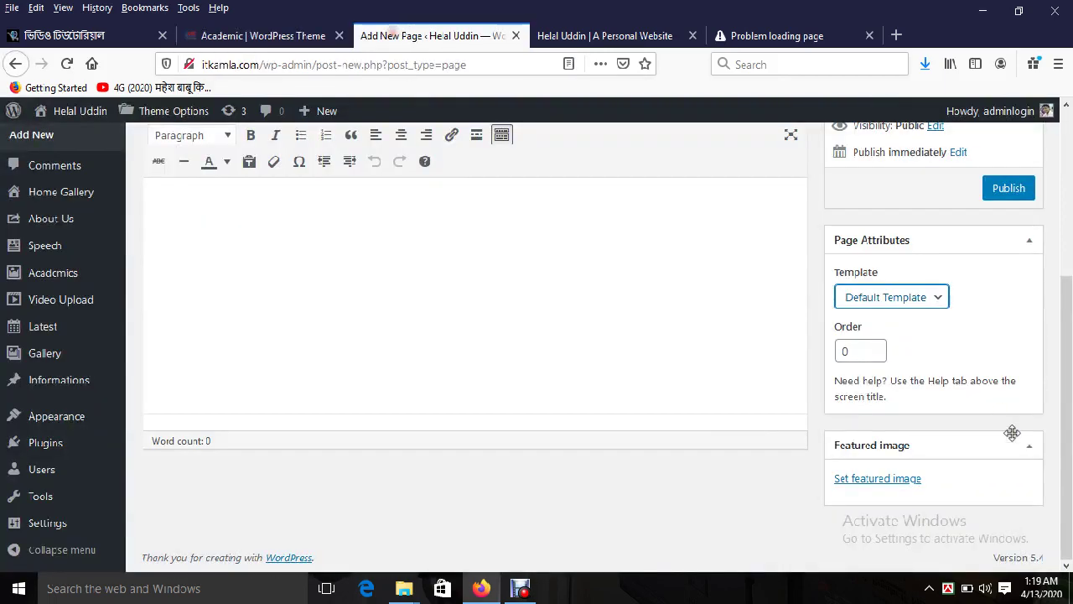
{"action": "left_click", "coordinate": [930, 304]}
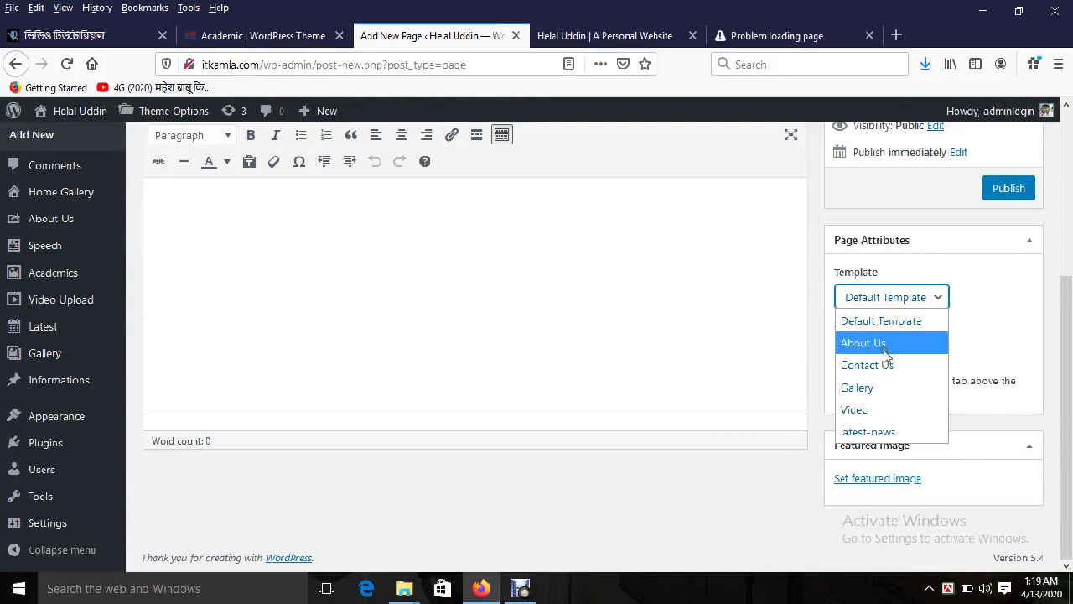
{"action": "left_click", "coordinate": [234, 39]}
{"action": "mouse_move", "coordinate": [845, 237]}
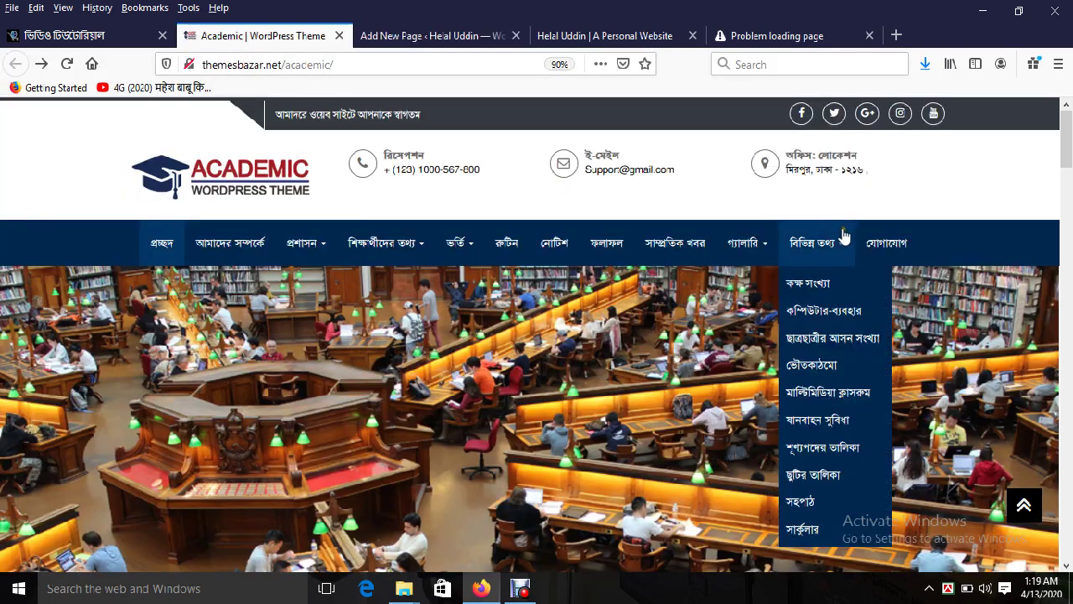
{"action": "left_click", "coordinate": [411, 37]}
{"action": "left_click", "coordinate": [921, 300]}
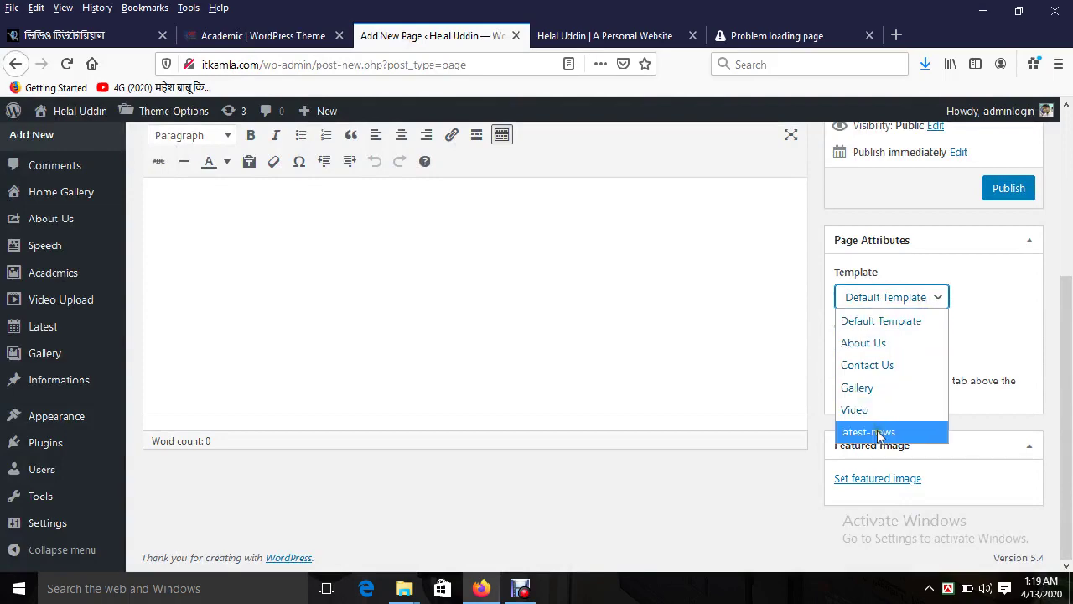
Step: Check the demo's pages again, then close the template list leaving Default Template
{"action": "left_click", "coordinate": [263, 37]}
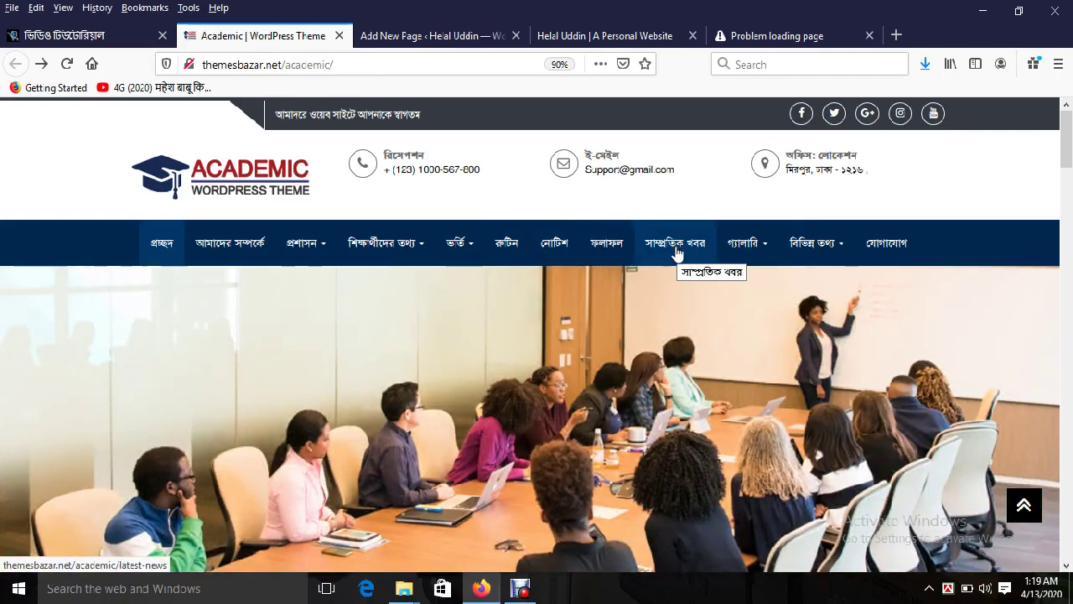
{"action": "left_click", "coordinate": [407, 35]}
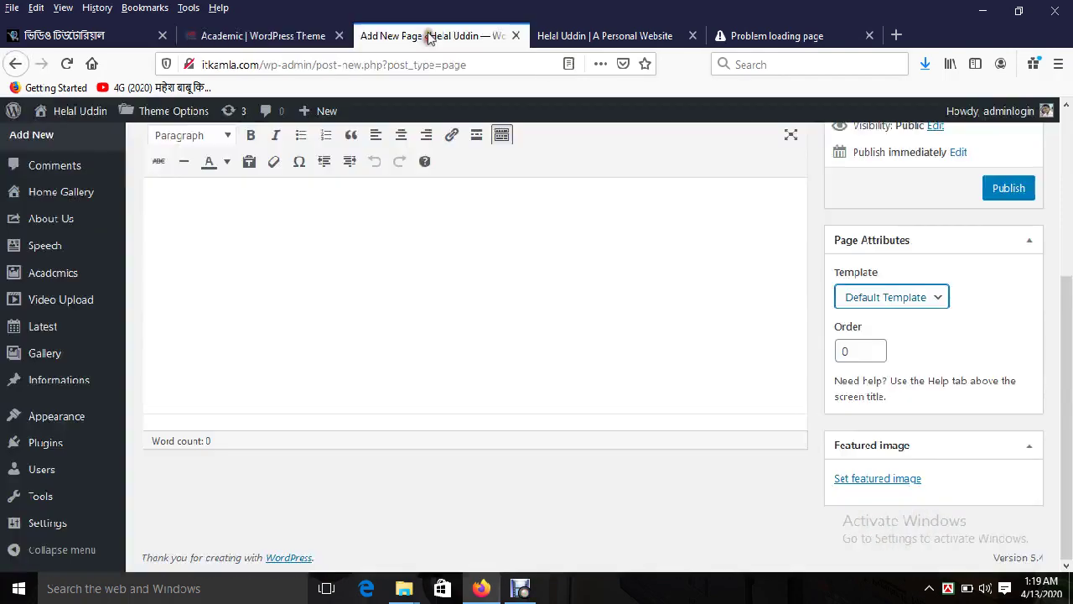
{"action": "left_click", "coordinate": [900, 298]}
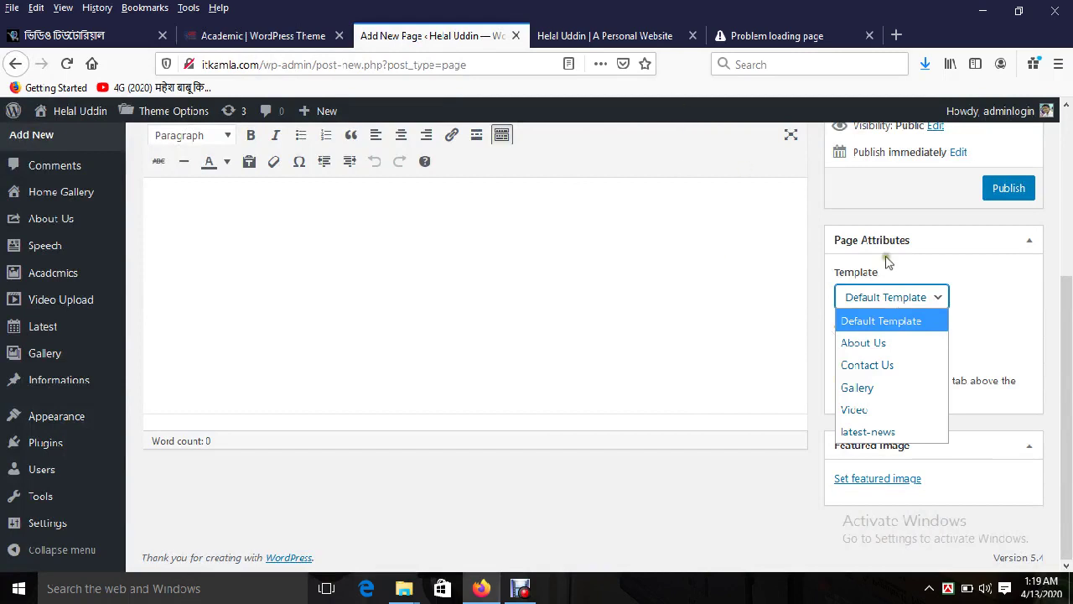
{"action": "left_click", "coordinate": [742, 166]}
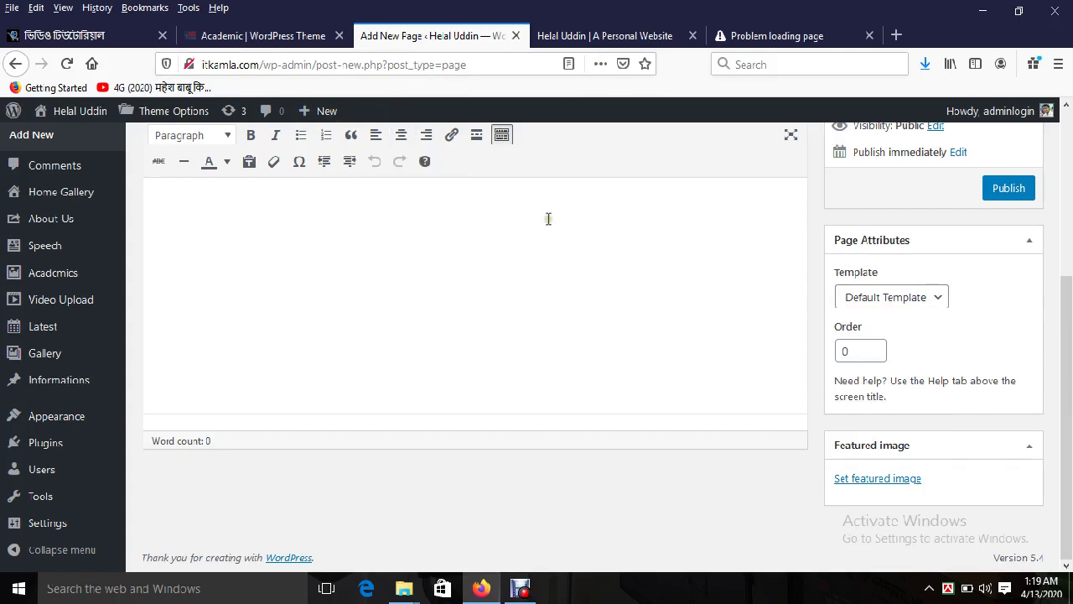
{"action": "left_click_drag", "start_coordinate": [1061, 366], "coordinate": [1071, 297]}
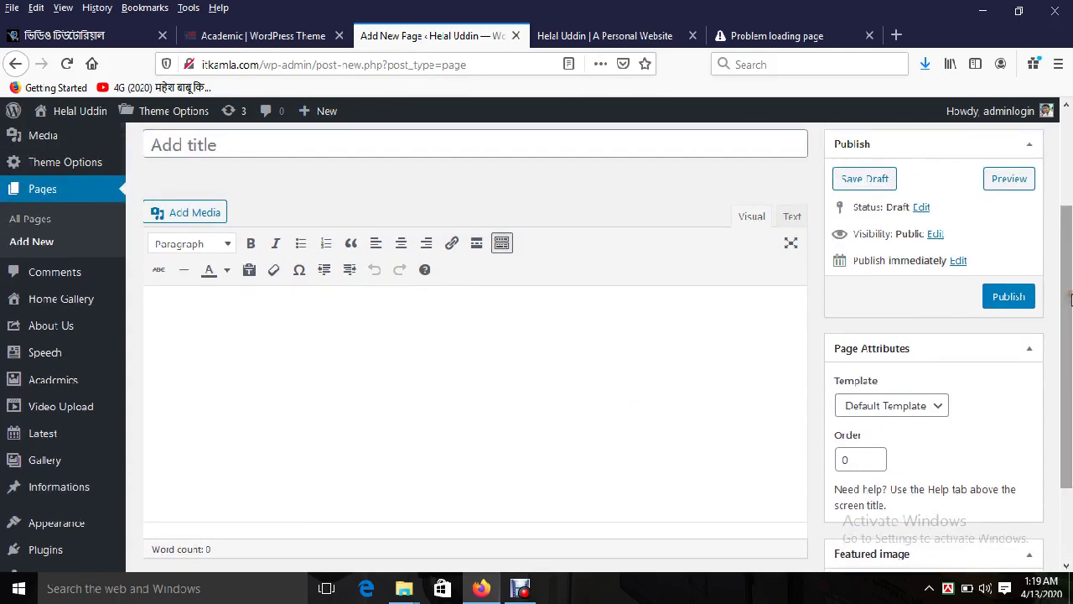
Step: Switch the Avro Bengali keyboard to Unicode typing
{"action": "left_click", "coordinate": [905, 406]}
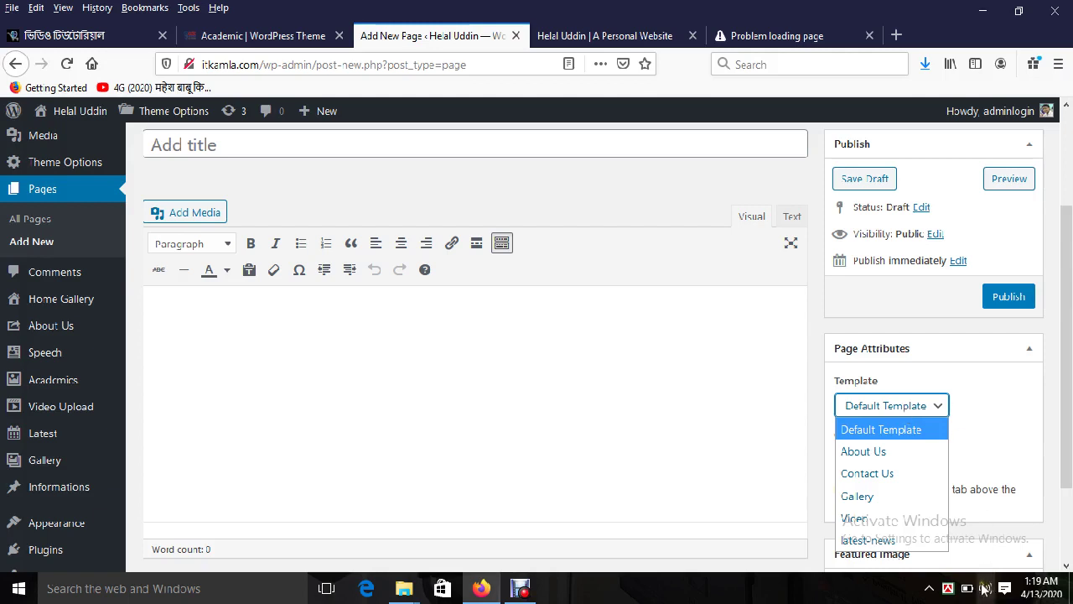
{"action": "right_click", "coordinate": [948, 587]}
{"action": "left_click", "coordinate": [886, 499]}
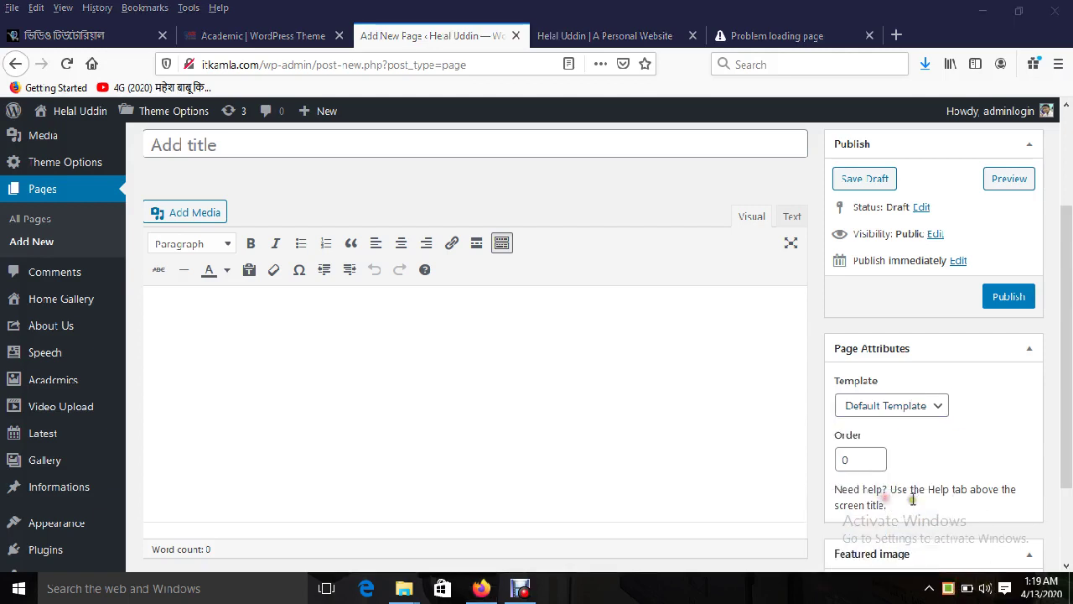
{"action": "left_click", "coordinate": [915, 406]}
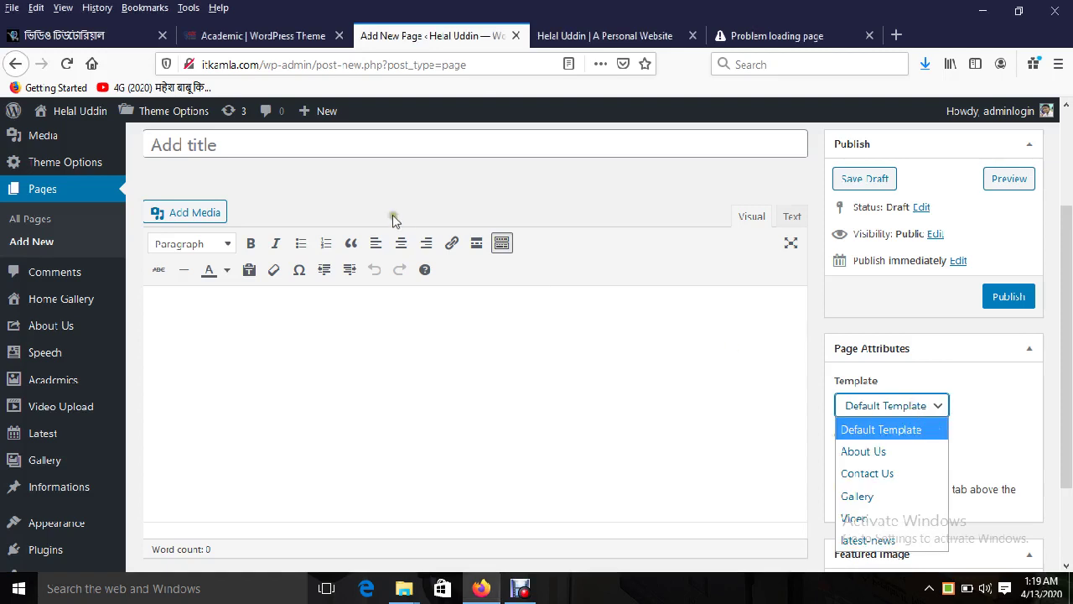
Step: Title the page 'আমাদের সম্পর্কে' and give it the About Us template
{"action": "left_click", "coordinate": [329, 145]}
{"action": "type", "text": "আমা"}
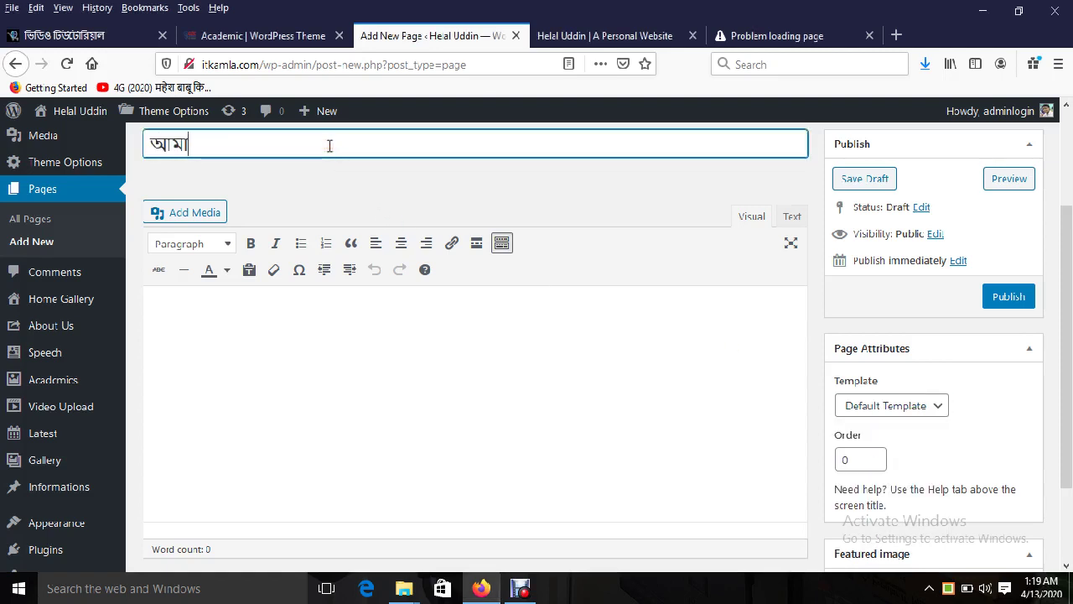
{"action": "type", "text": "দের সম্পর্কে"}
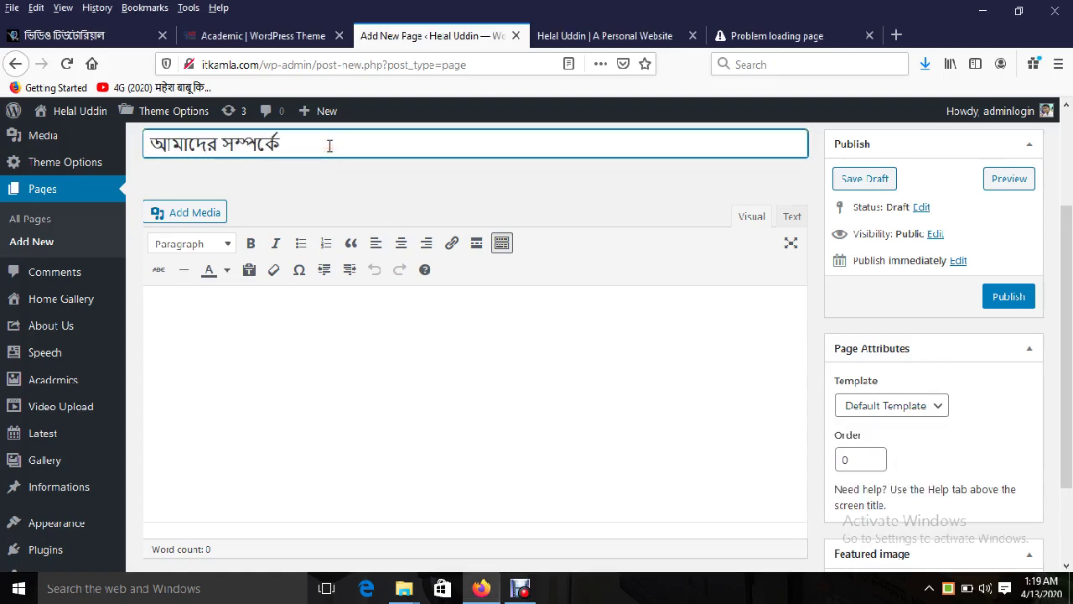
{"action": "left_click", "coordinate": [913, 405]}
{"action": "left_click", "coordinate": [898, 451]}
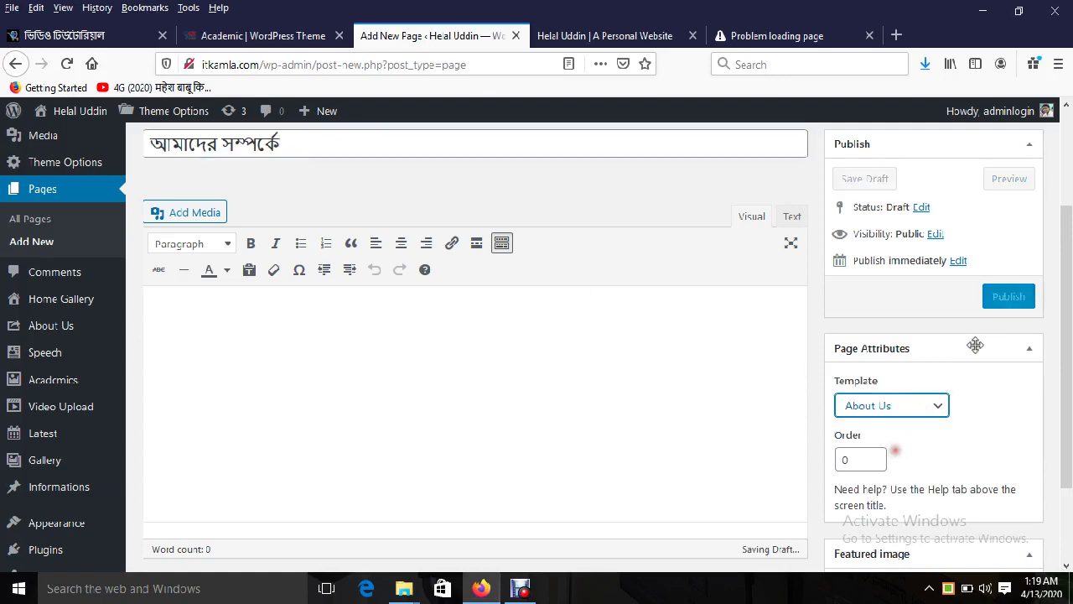
Step: Publish the page, retrying and resending the data after the server error
{"action": "left_click", "coordinate": [1006, 300]}
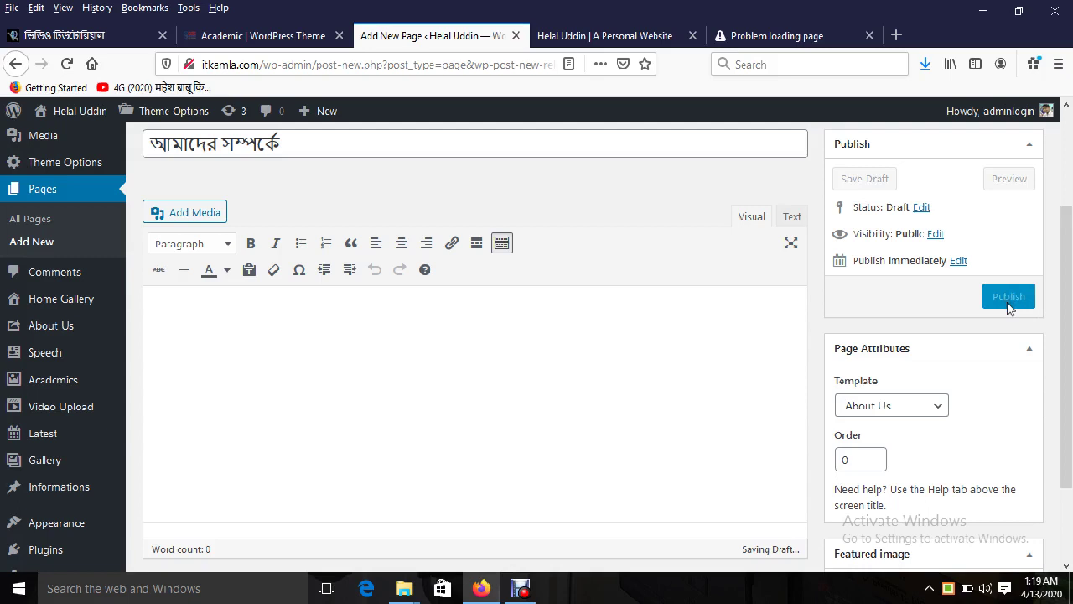
{"action": "left_click", "coordinate": [1008, 302]}
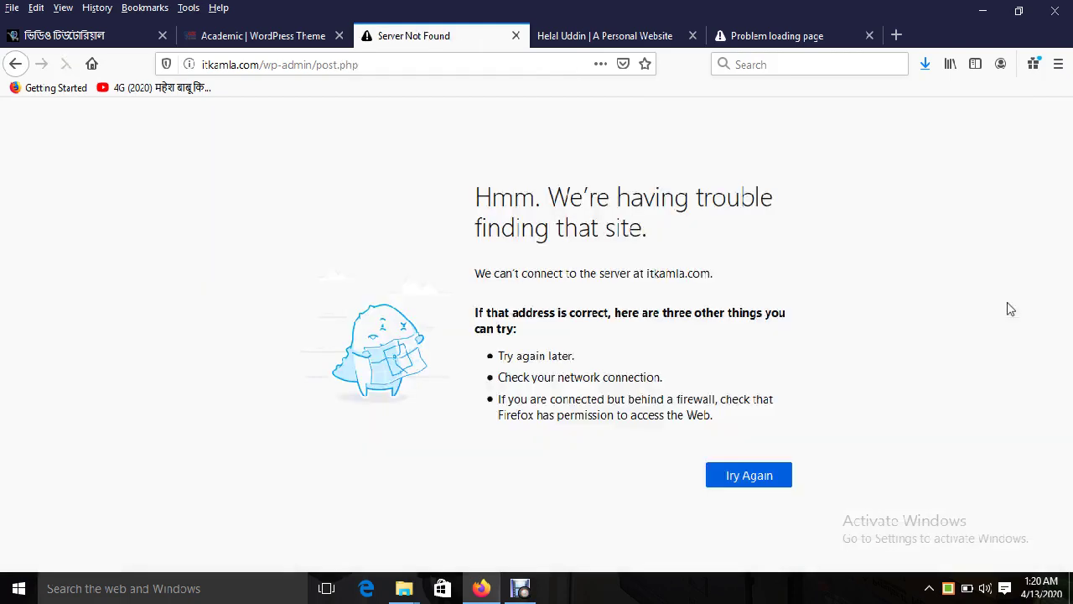
{"action": "left_click", "coordinate": [736, 475]}
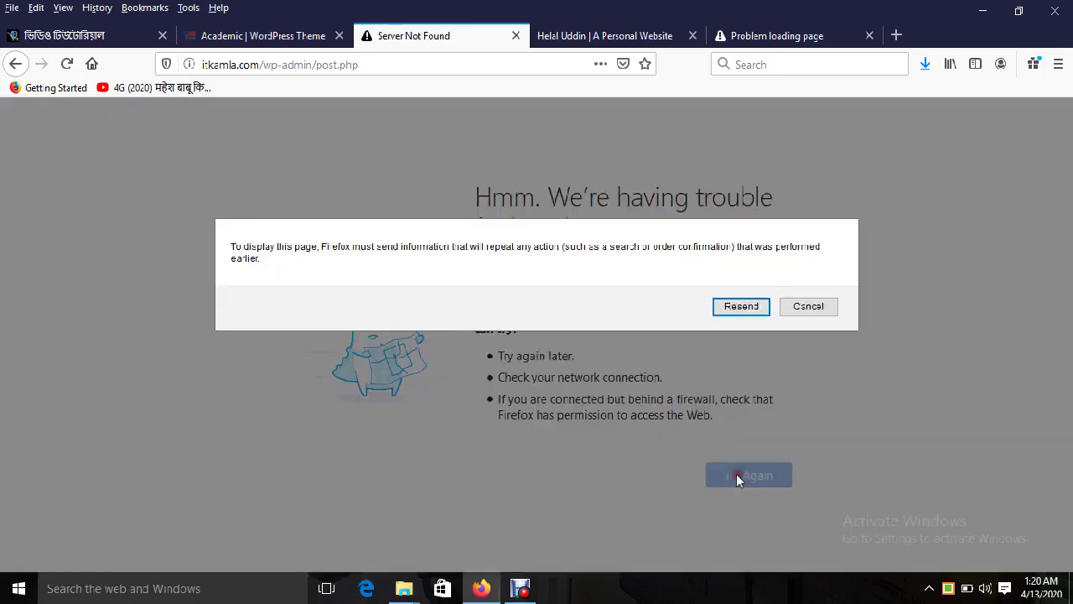
{"action": "left_click", "coordinate": [743, 307]}
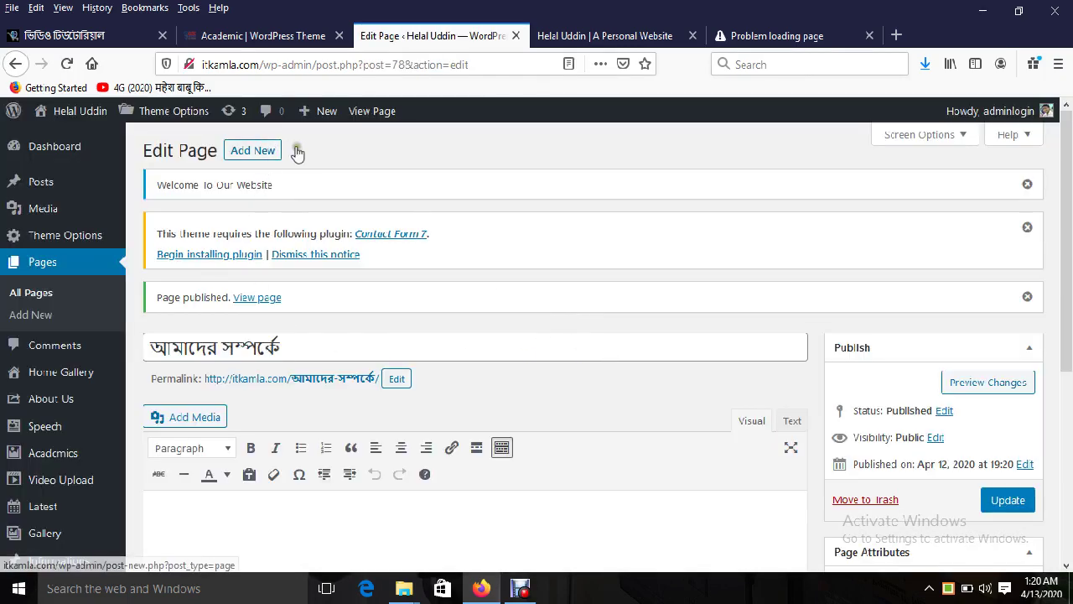
Step: Create the যোগযোগ page with the Contact Us template and publish it
{"action": "left_click", "coordinate": [250, 151]}
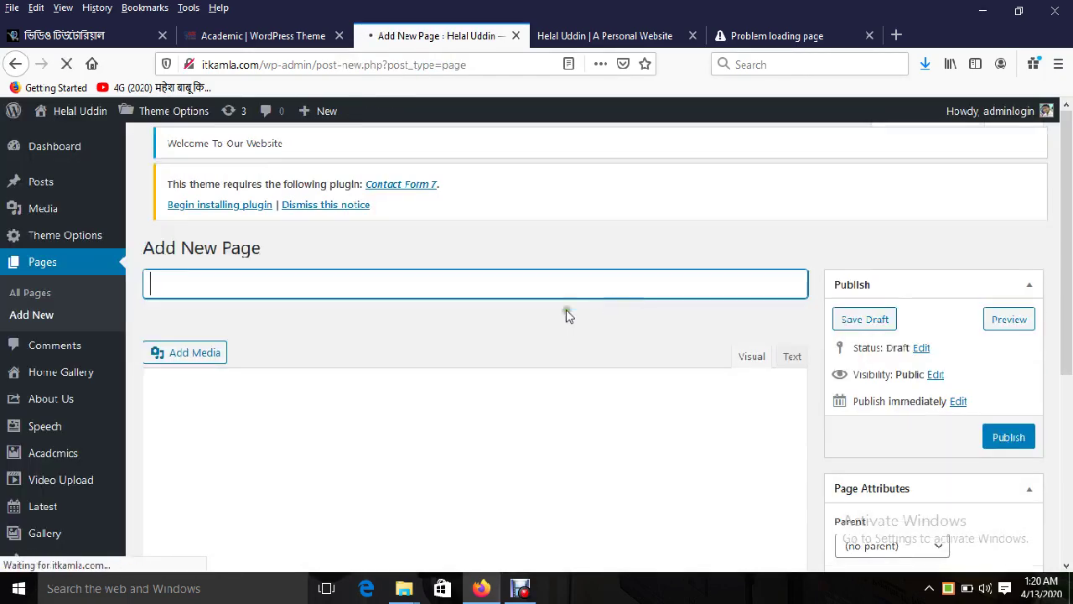
{"action": "type", "text": "যোগযোগ"}
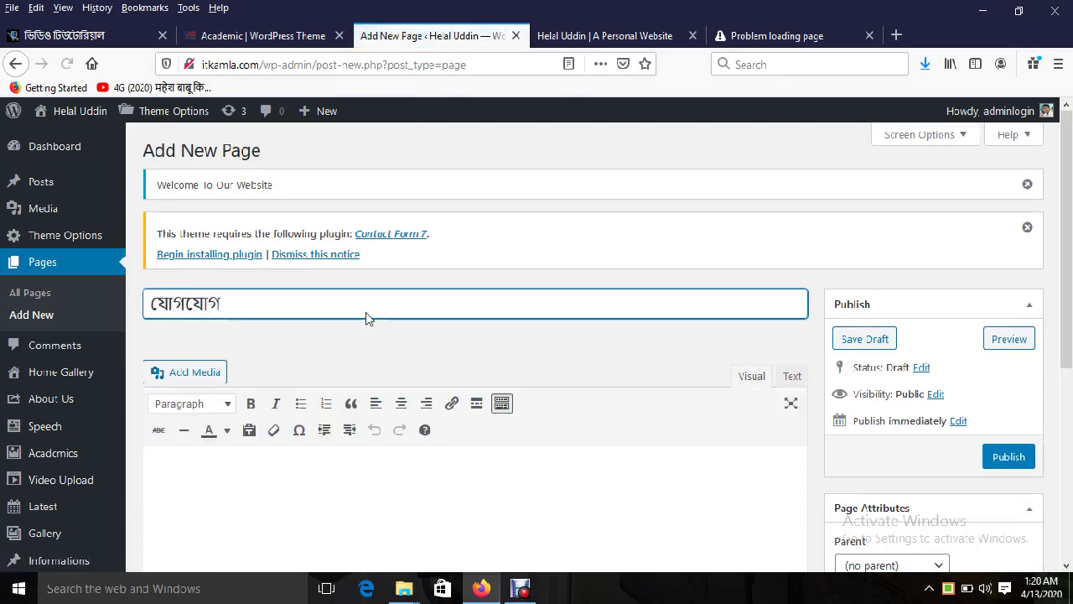
{"action": "scroll", "coordinate": [922, 419], "scroll_direction": "down", "scroll_amount": 3}
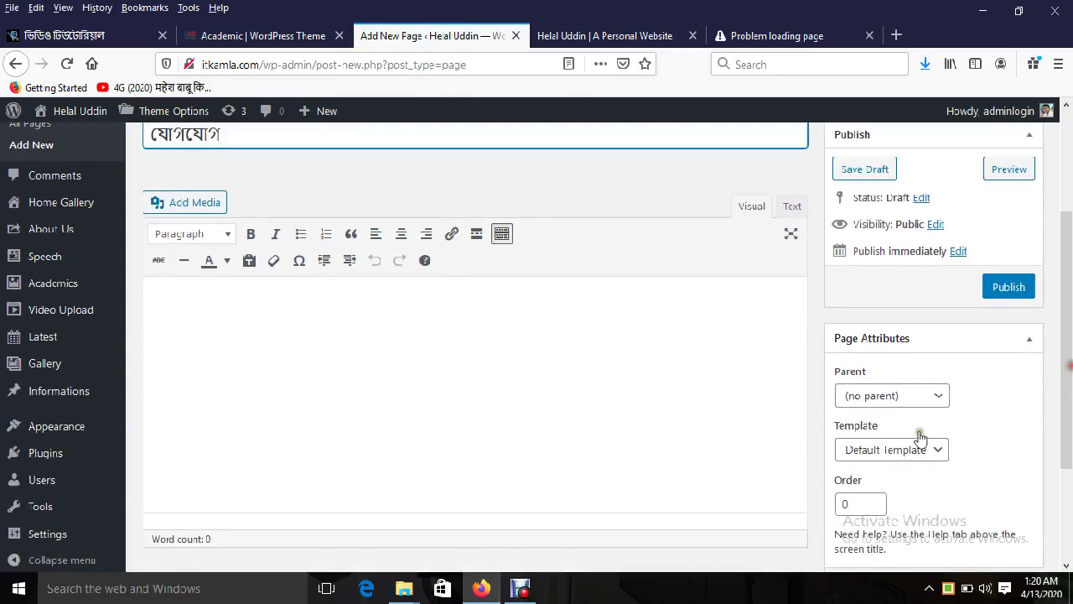
{"action": "left_click", "coordinate": [875, 452]}
{"action": "left_click", "coordinate": [876, 452]}
{"action": "left_click", "coordinate": [876, 452]}
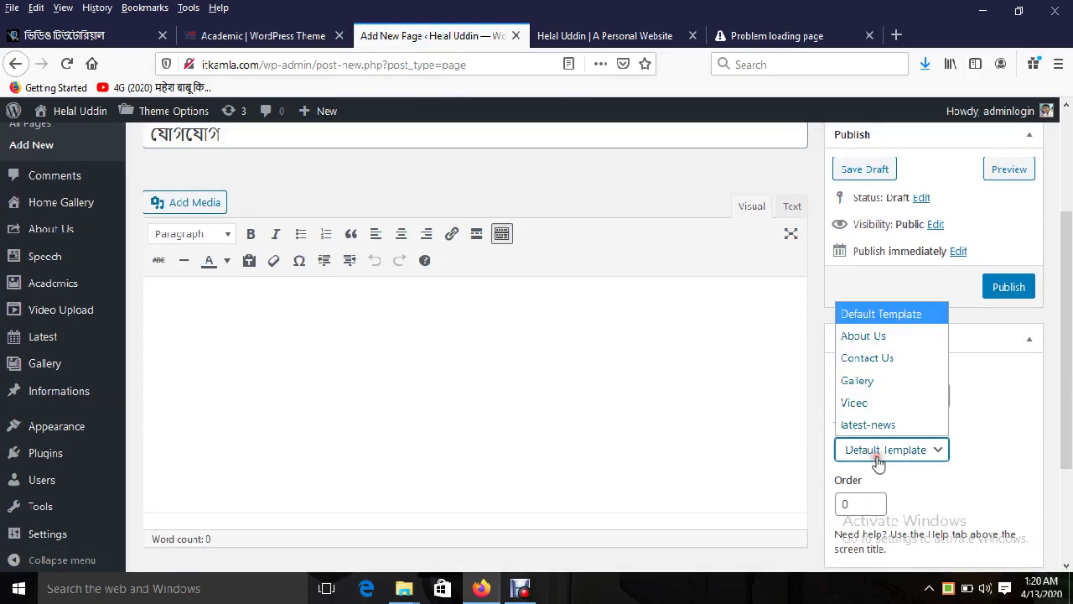
{"action": "left_click", "coordinate": [880, 358]}
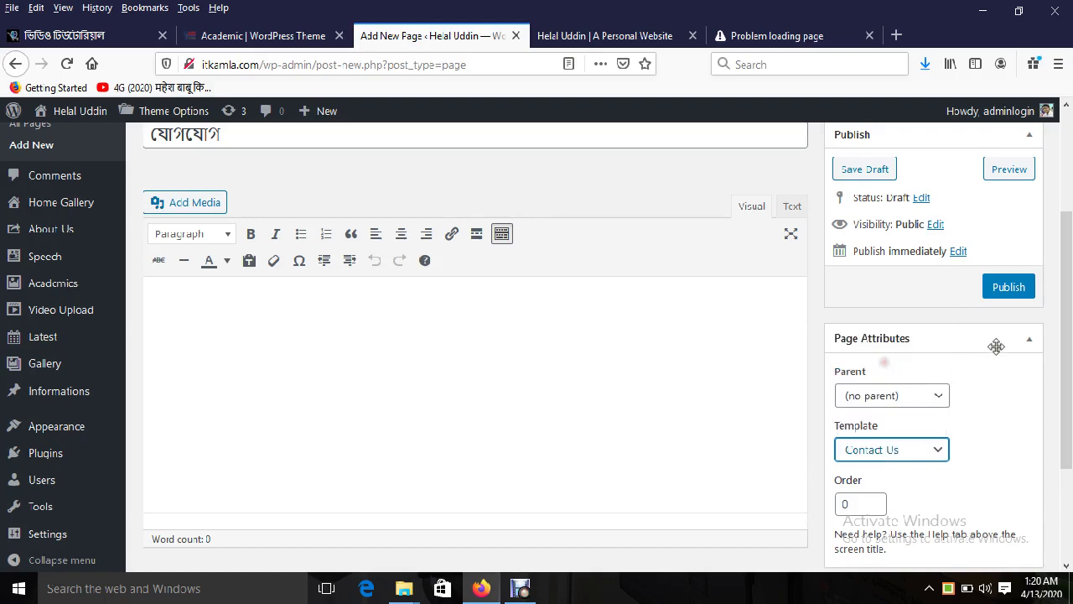
{"action": "left_click", "coordinate": [1010, 288]}
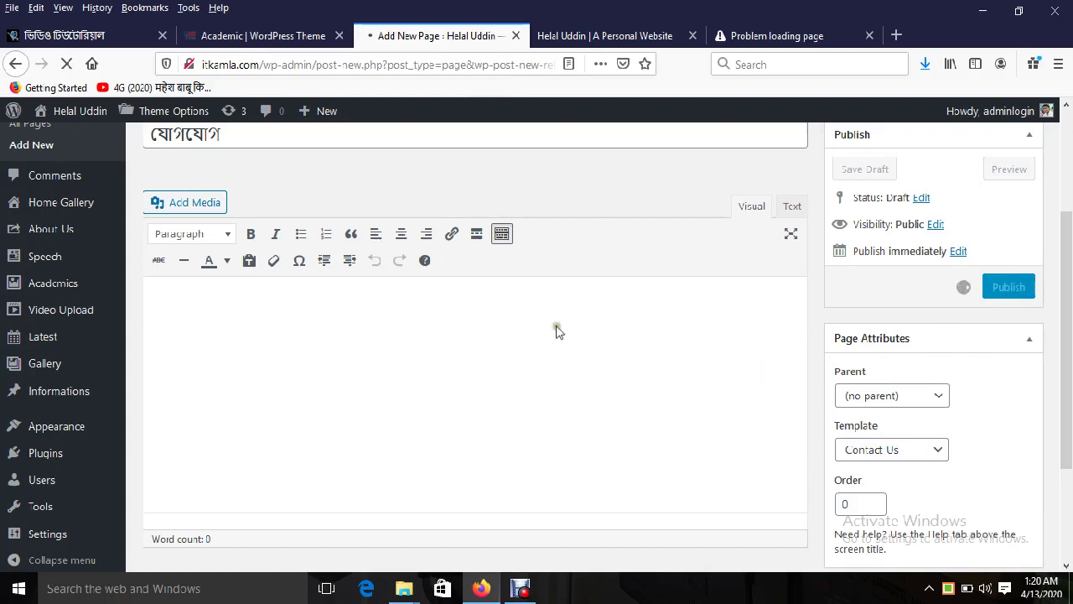
Step: Check the system tray icons, then title the next page 'ফটোগ্যালারী'
{"action": "left_click", "coordinate": [929, 589]}
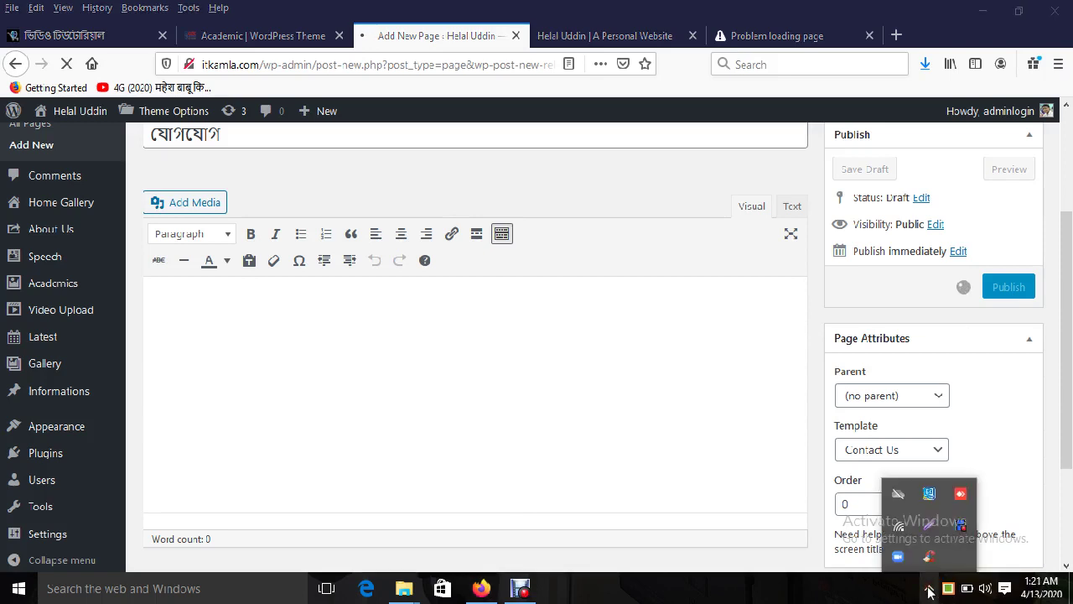
{"action": "left_click", "coordinate": [524, 276]}
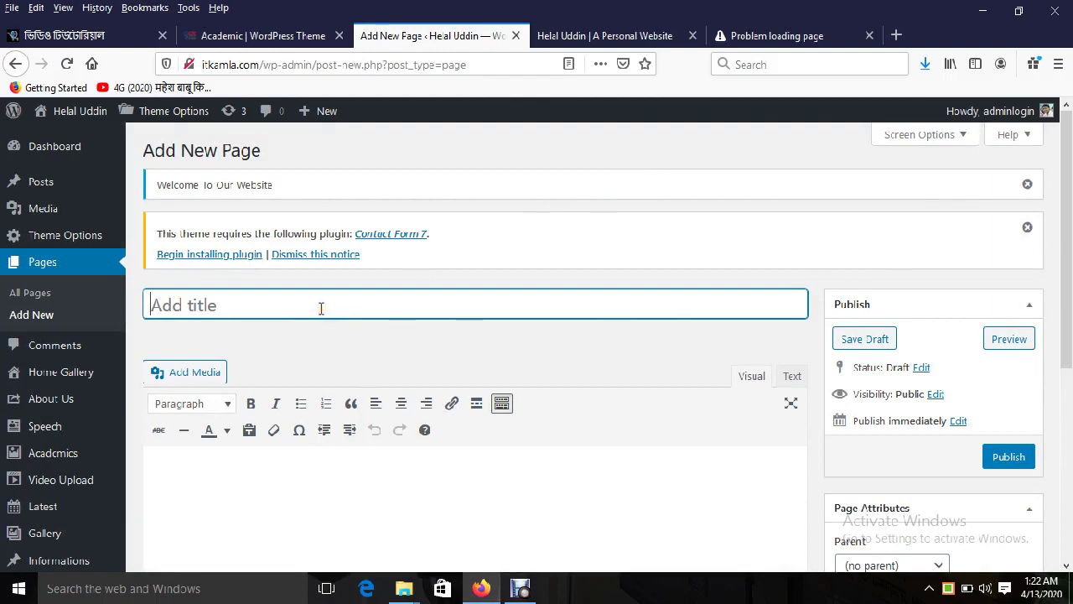
{"action": "type", "text": "ফটো"}
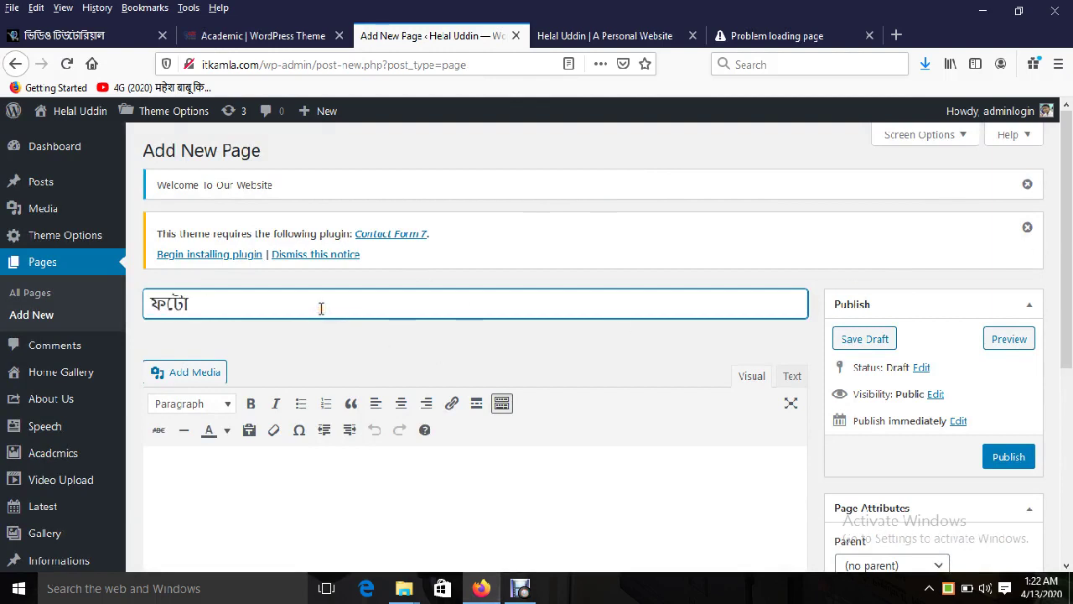
{"action": "type", "text": "গ্যালারী"}
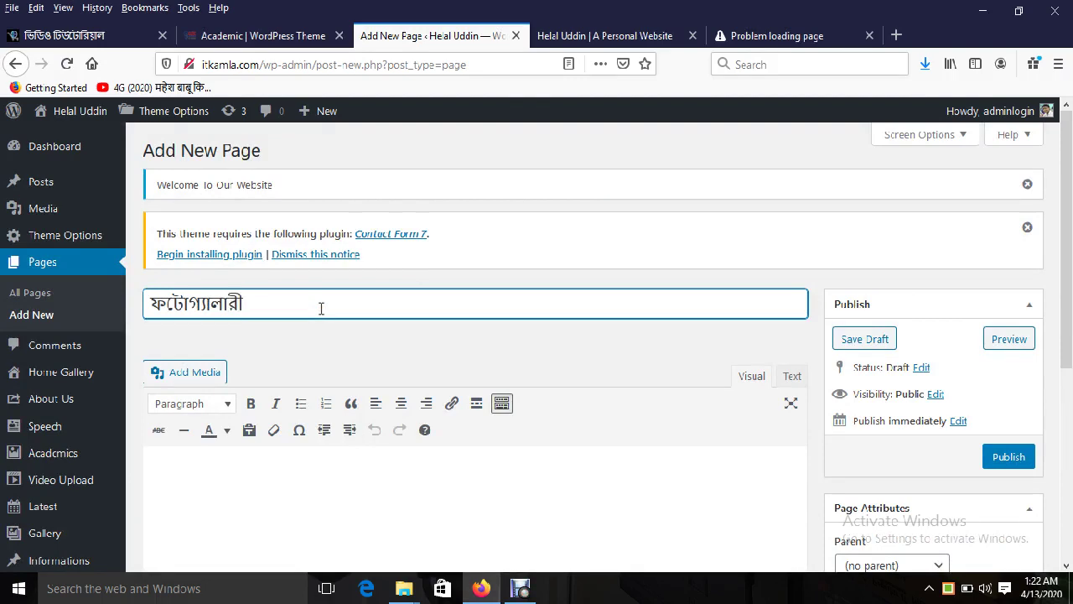
Step: Publish the ফটোগ্যালারী page with no parent page and the Gallery template
{"action": "scroll", "coordinate": [929, 467], "scroll_direction": "down", "scroll_amount": 3}
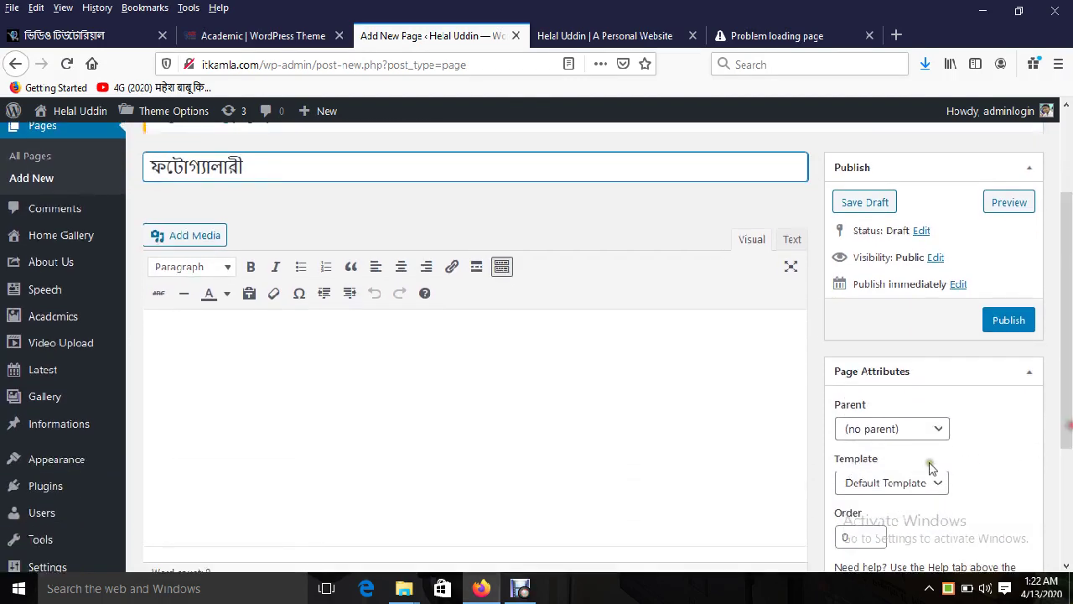
{"action": "left_click", "coordinate": [892, 434]}
{"action": "left_click", "coordinate": [924, 426]}
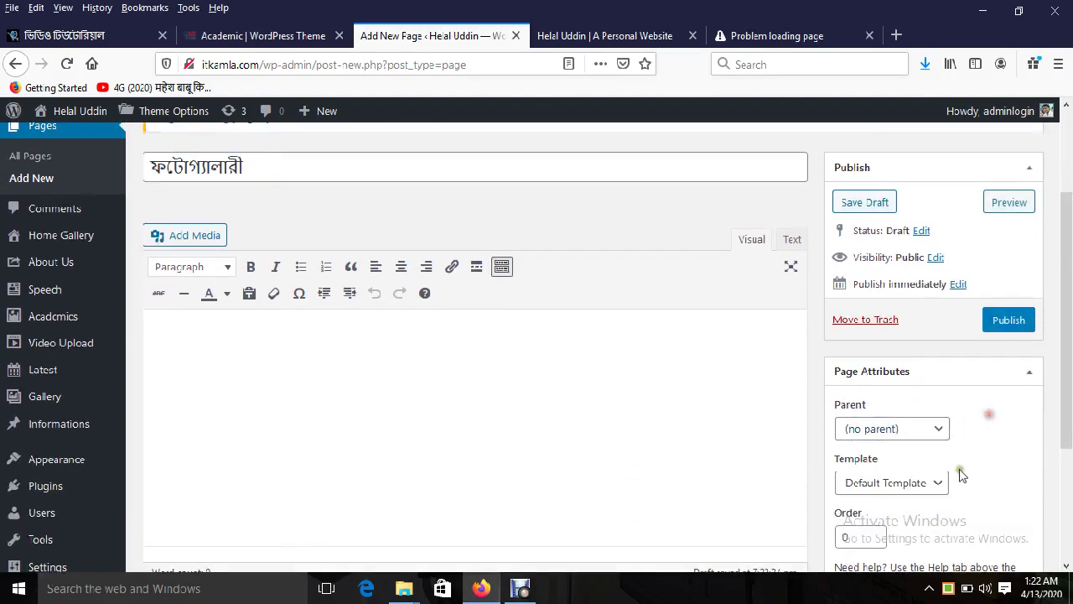
{"action": "left_click", "coordinate": [930, 483]}
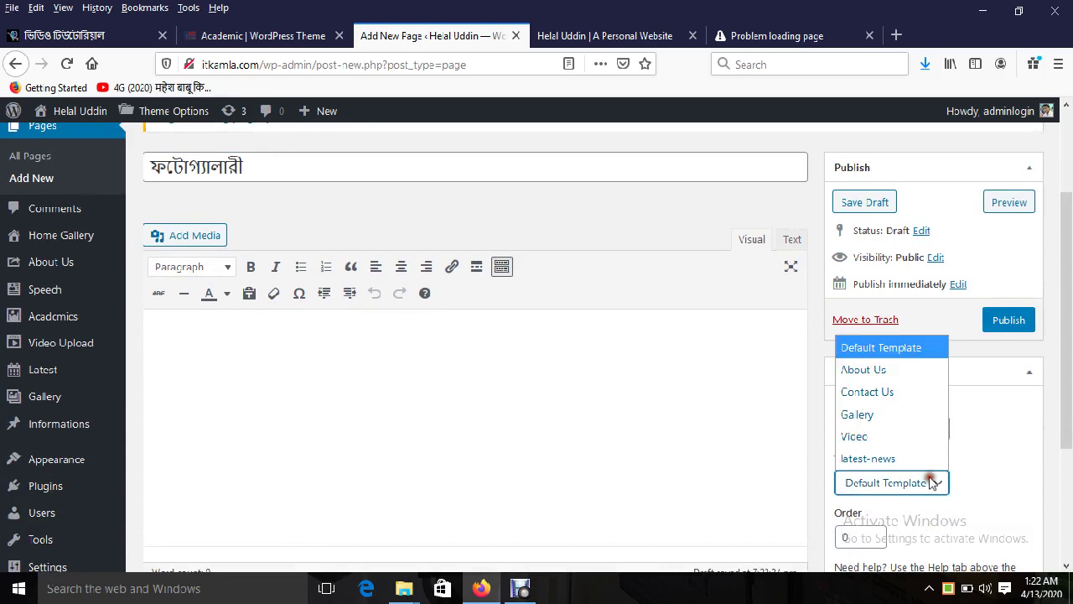
{"action": "left_click", "coordinate": [901, 419]}
{"action": "left_click", "coordinate": [1015, 323]}
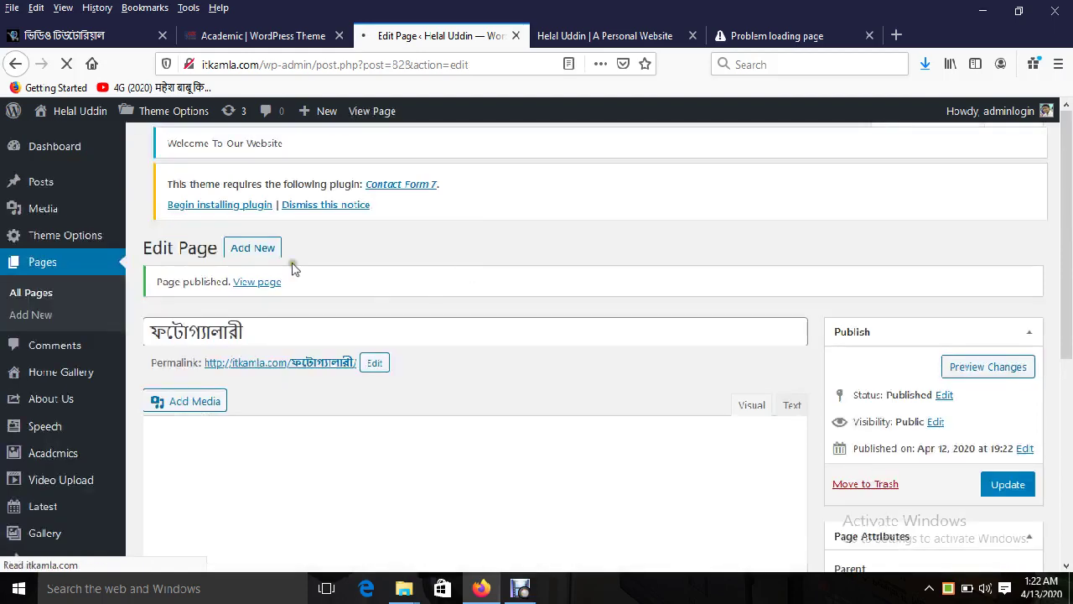
Step: Publish a new ভিডিও গ্যালারী page with the Video template, glancing at the demo site
{"action": "left_click", "coordinate": [264, 247]}
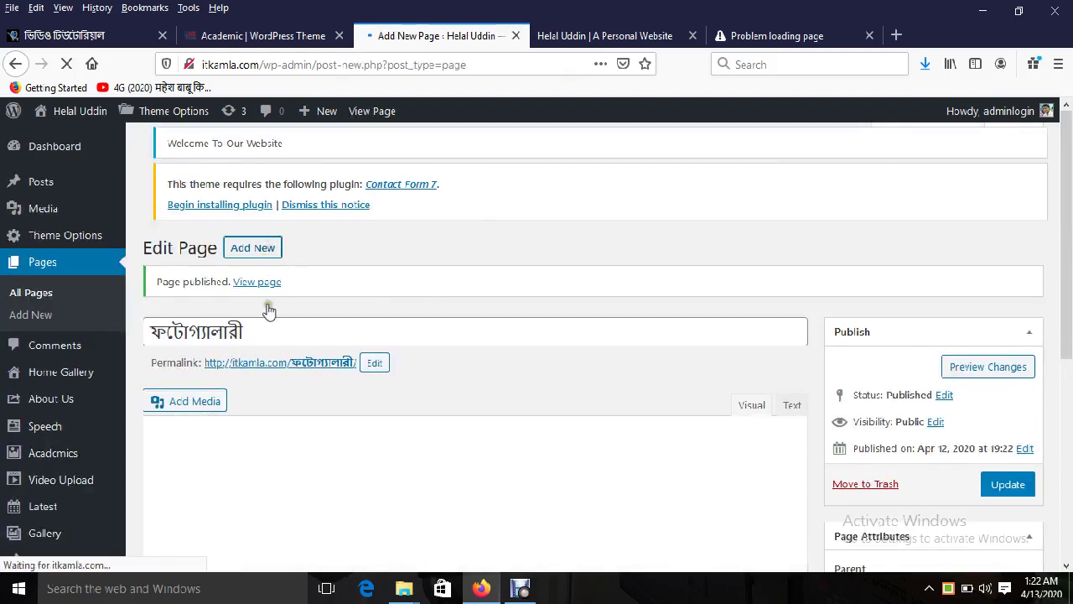
{"action": "type", "text": "ভিডি"}
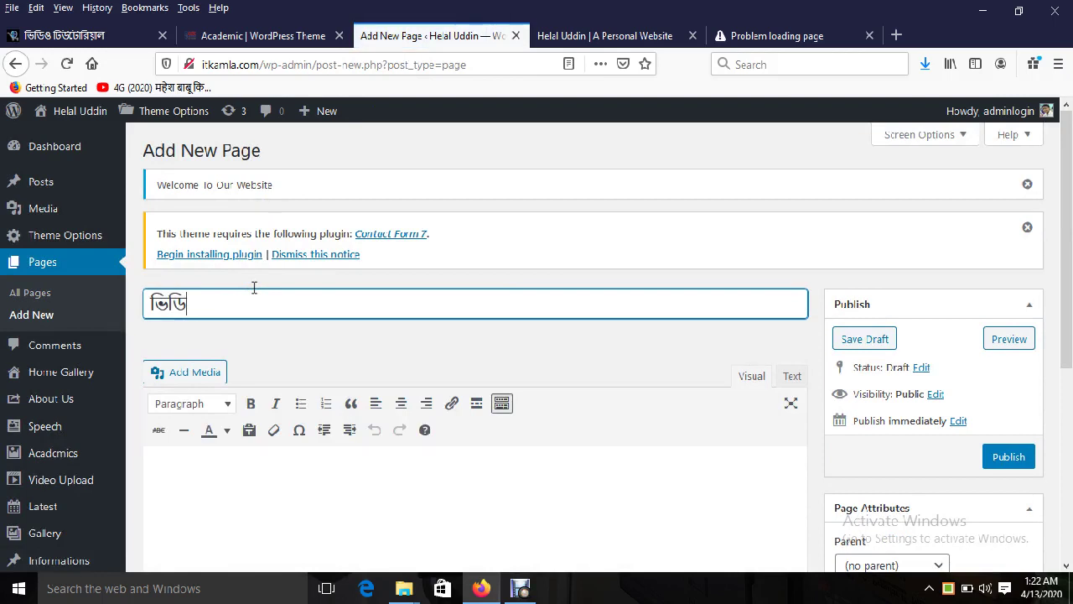
{"action": "type", "text": "ও গ্যালারী"}
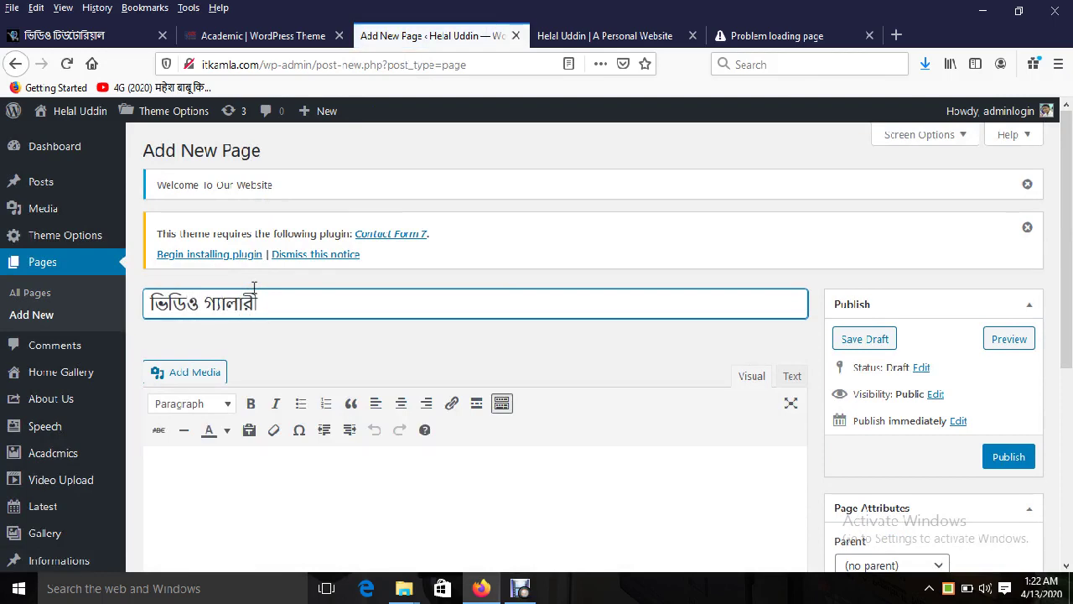
{"action": "scroll", "coordinate": [838, 402], "scroll_direction": "down", "scroll_amount": 2}
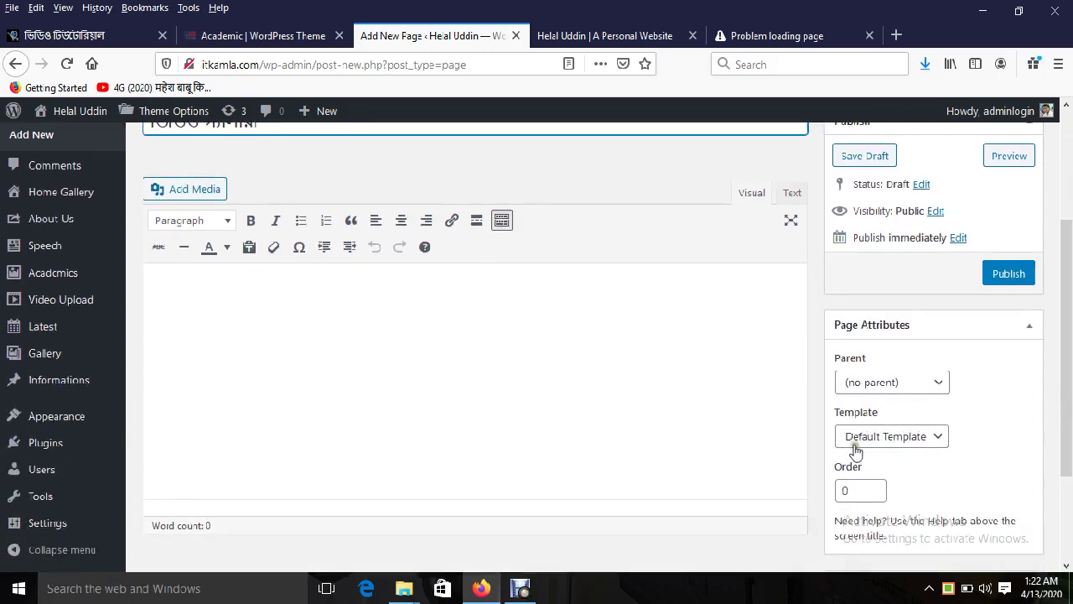
{"action": "left_click", "coordinate": [863, 436]}
{"action": "left_click", "coordinate": [881, 388]}
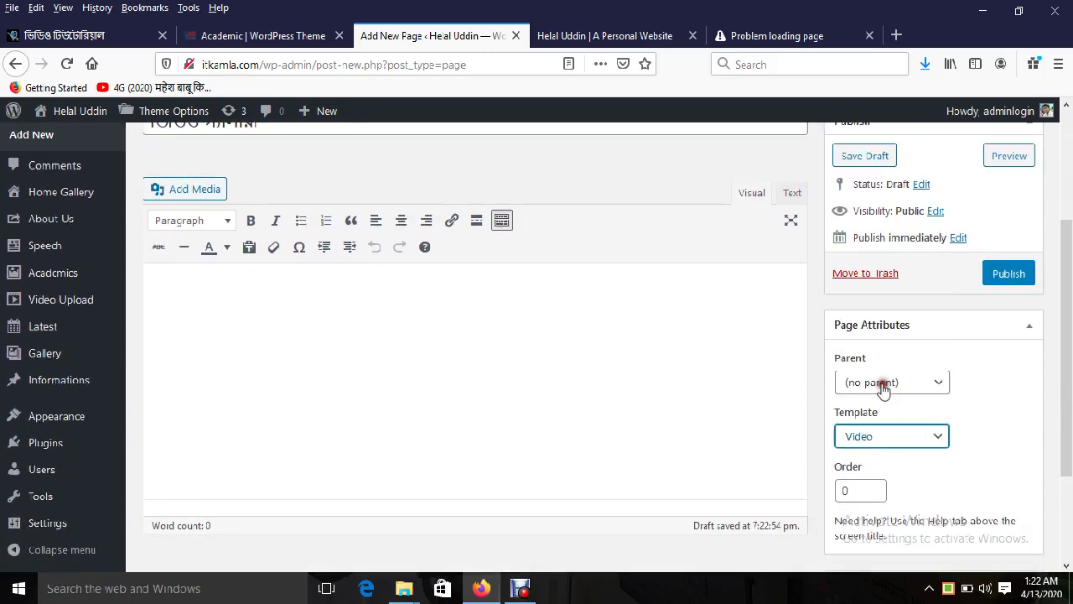
{"action": "left_click", "coordinate": [1004, 276]}
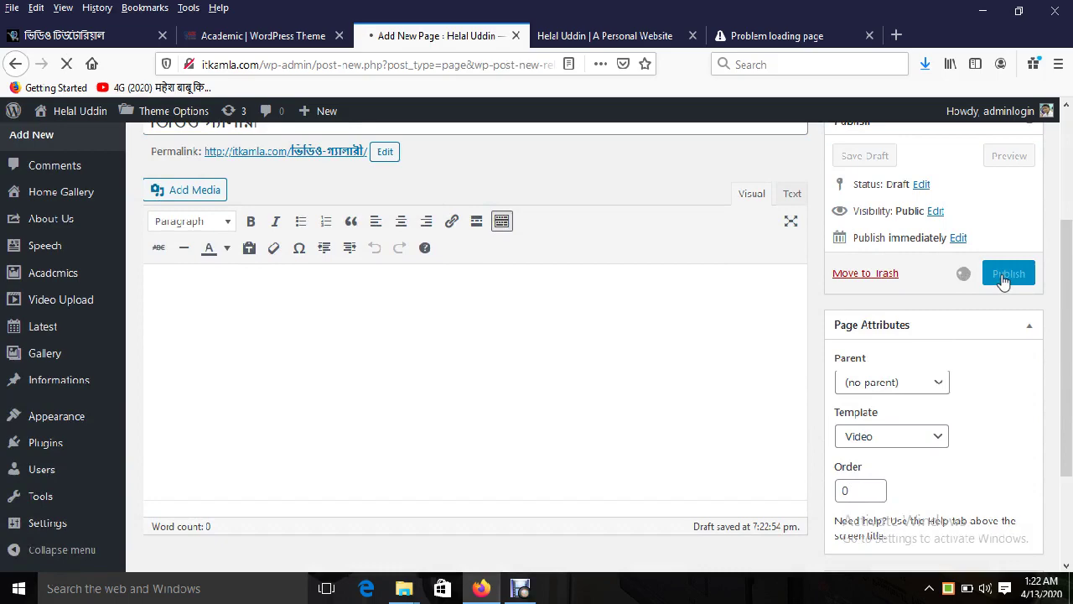
{"action": "left_click", "coordinate": [240, 40]}
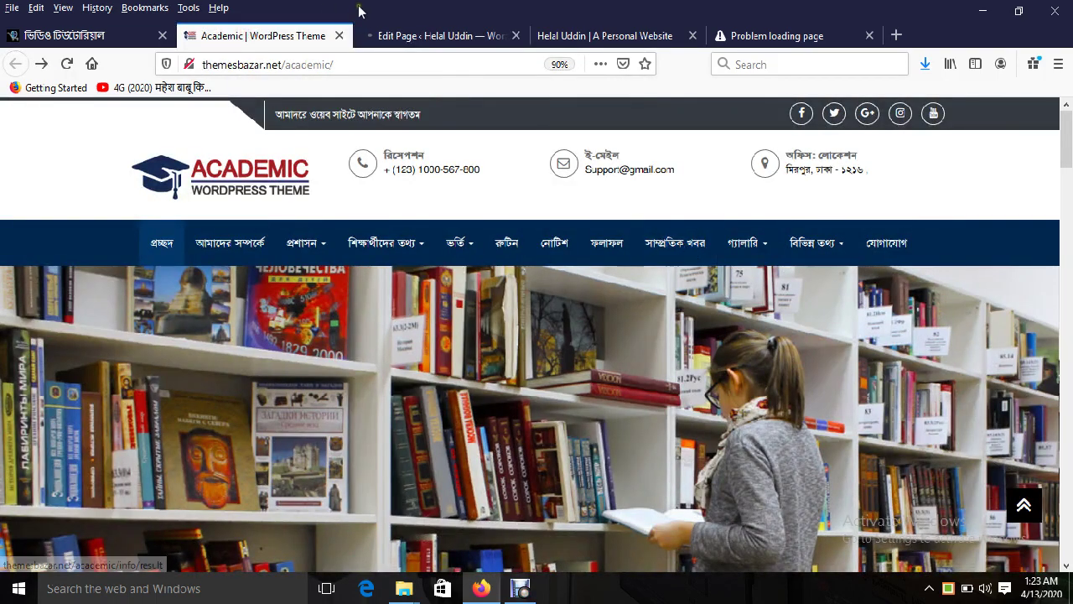
{"action": "left_click", "coordinate": [384, 35]}
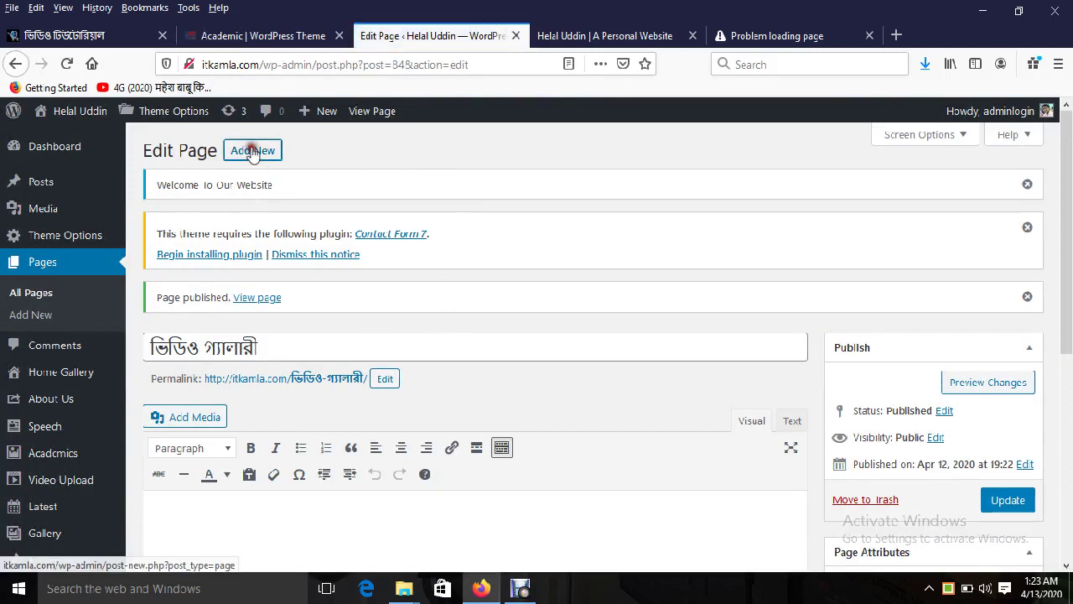
Step: Publish a new খবর page set to the latest-news template, then view the Academic demo tab
{"action": "left_click", "coordinate": [252, 150]}
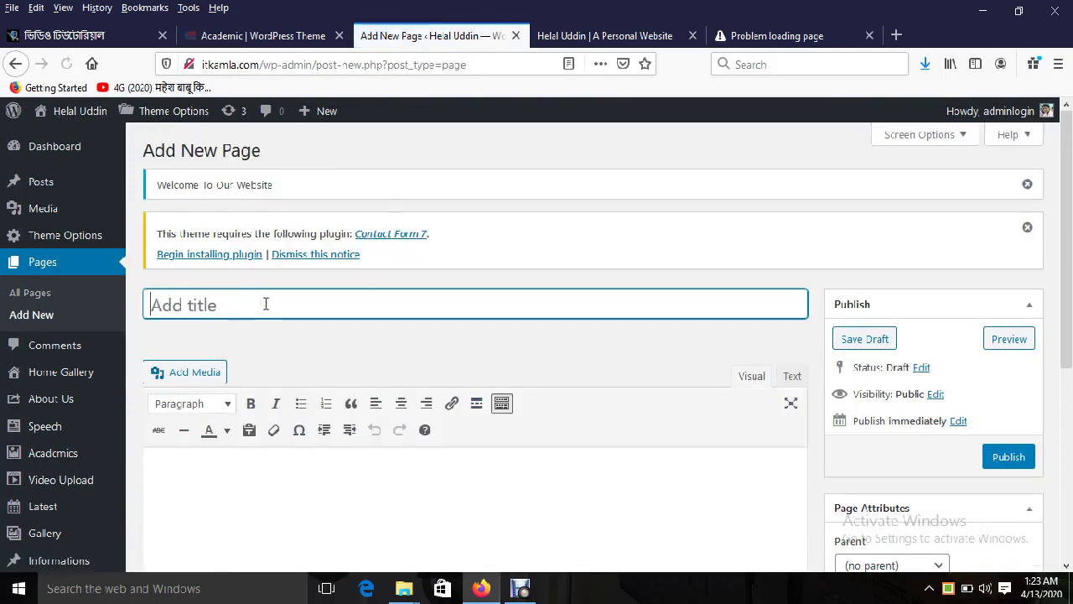
{"action": "type", "text": "খবর"}
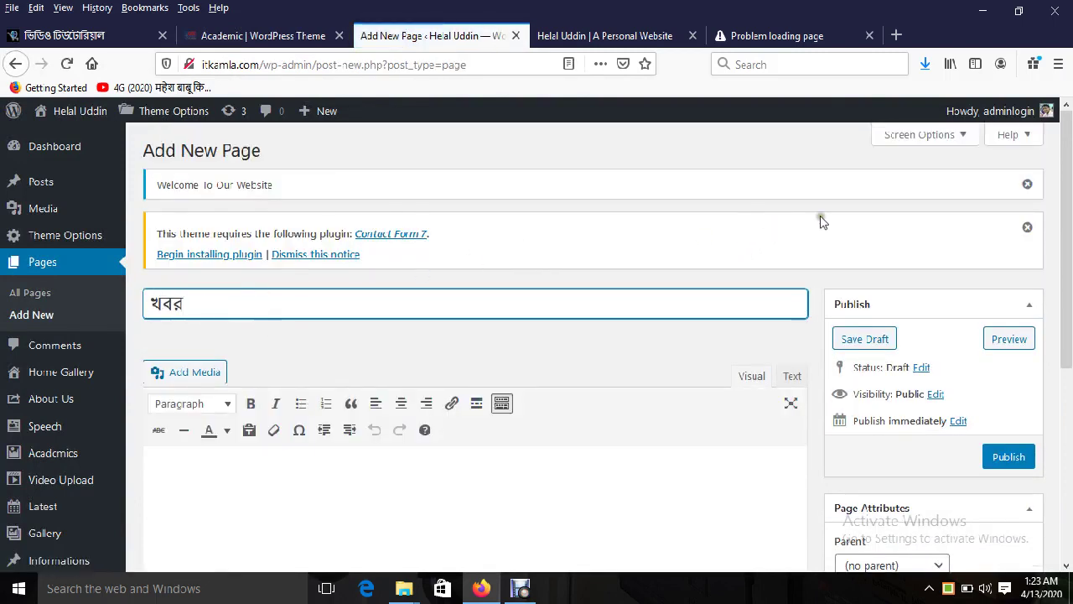
{"action": "left_click_drag", "start_coordinate": [1068, 218], "coordinate": [1068, 398]}
{"action": "left_click", "coordinate": [854, 316]}
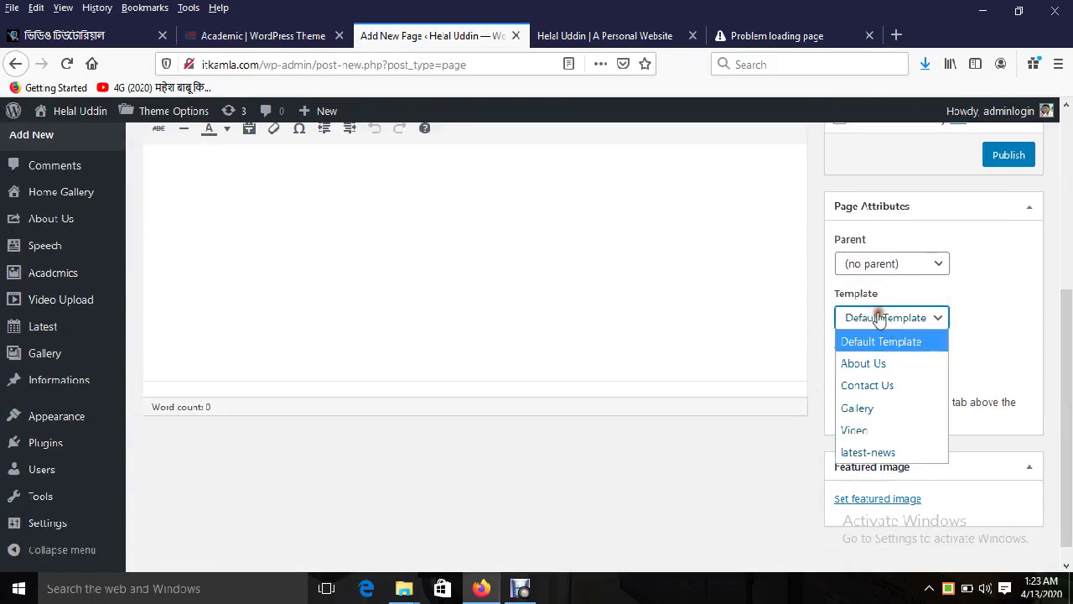
{"action": "left_click", "coordinate": [887, 449]}
{"action": "left_click_drag", "start_coordinate": [1070, 444], "coordinate": [1070, 264]}
{"action": "left_click", "coordinate": [1008, 457]}
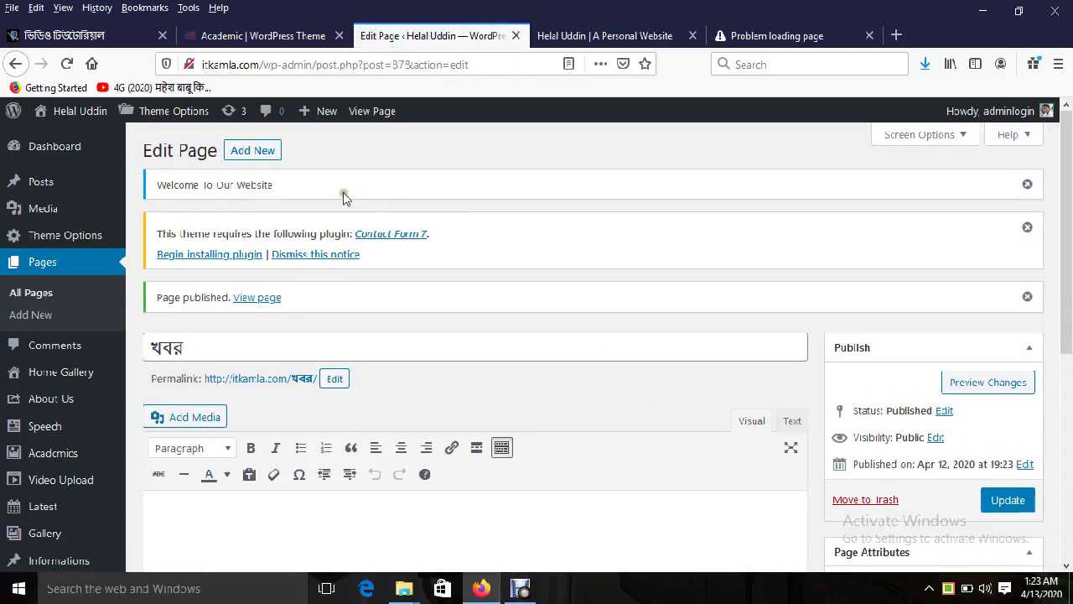
{"action": "left_click", "coordinate": [283, 37]}
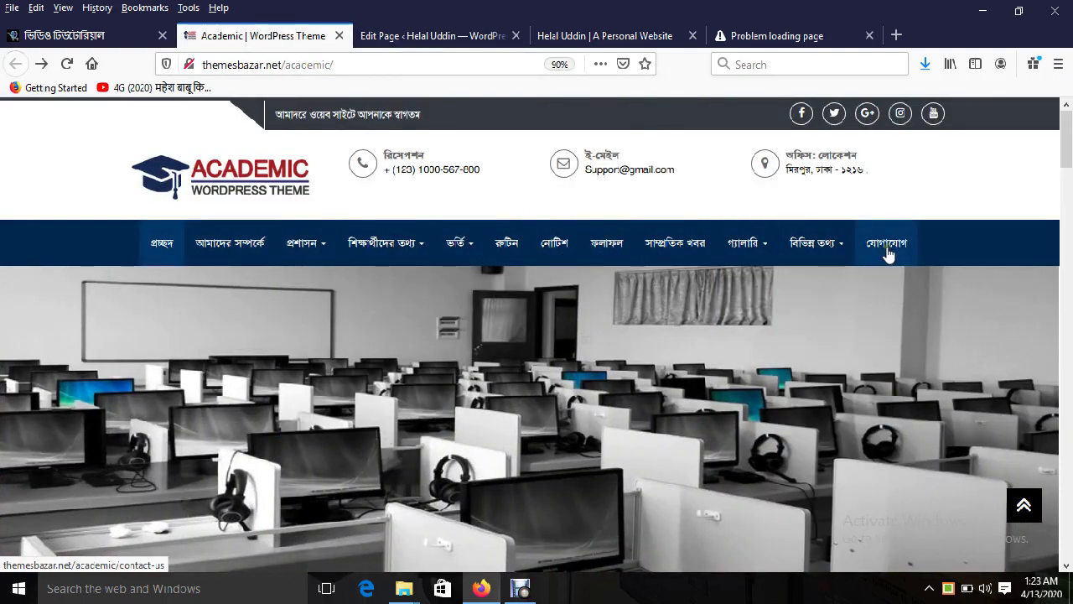
Step: Browse the demo's প্রশাসন and শিক্ষার্থীদের তথ্য dropdowns, then return to the Edit Page tab
{"action": "mouse_move", "coordinate": [809, 253]}
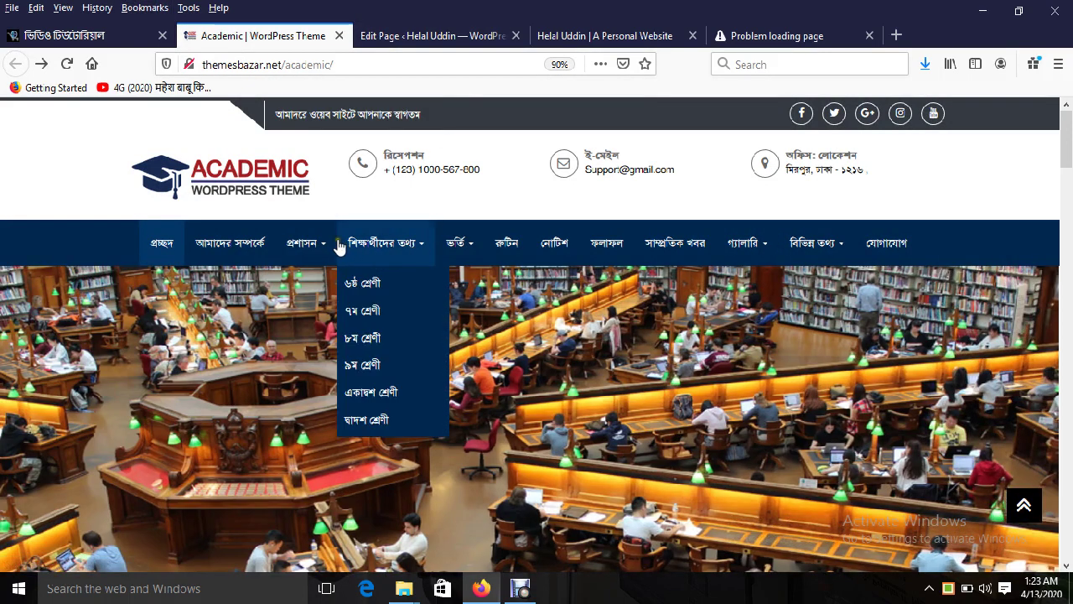
{"action": "mouse_move", "coordinate": [312, 252]}
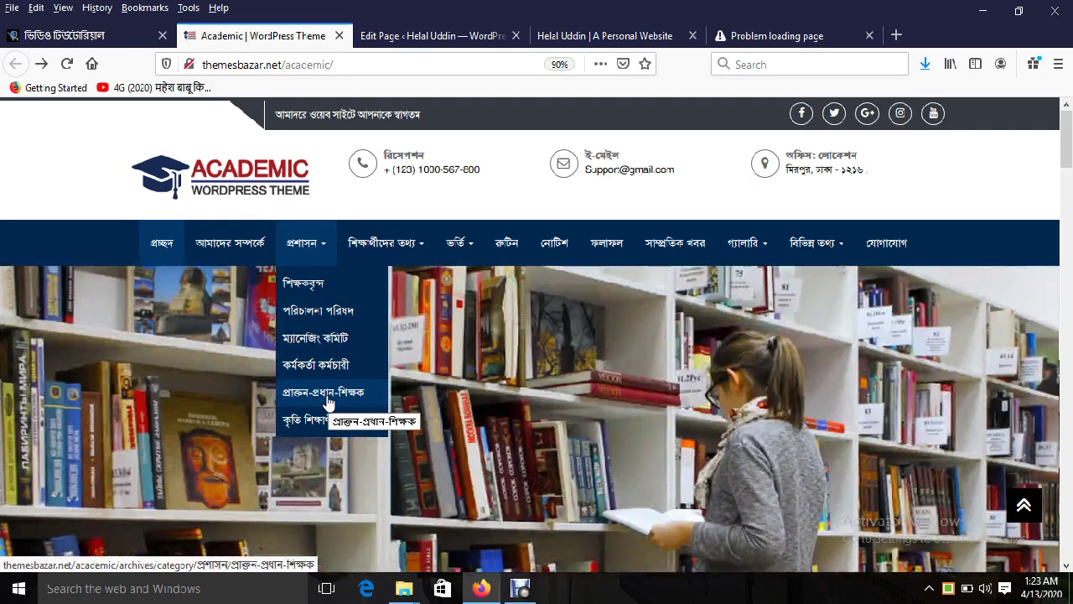
{"action": "mouse_move", "coordinate": [387, 255]}
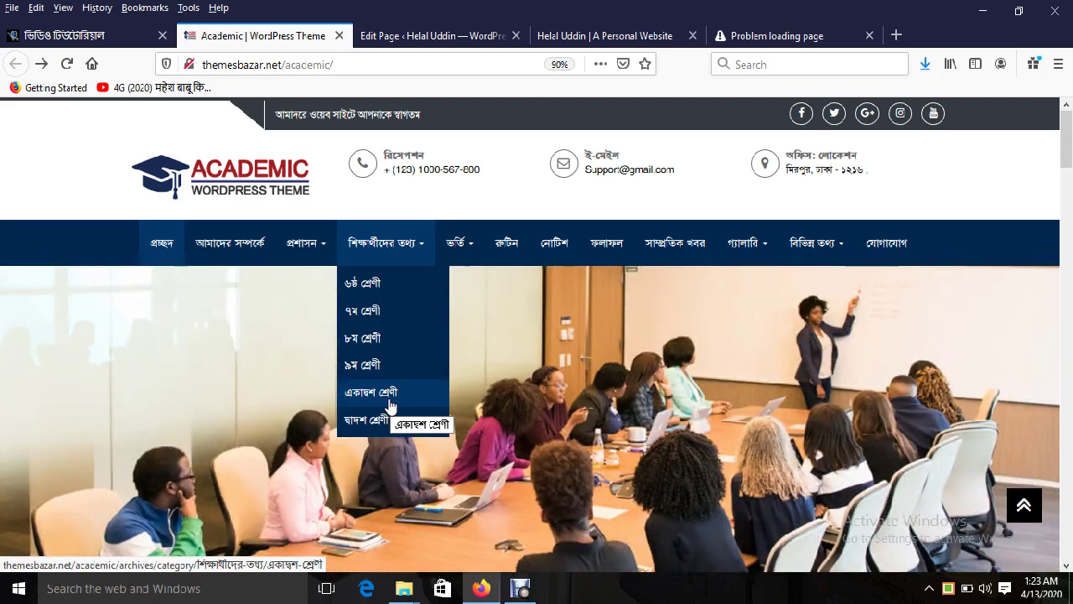
{"action": "left_click", "coordinate": [377, 35]}
{"action": "mouse_move", "coordinate": [48, 183]}
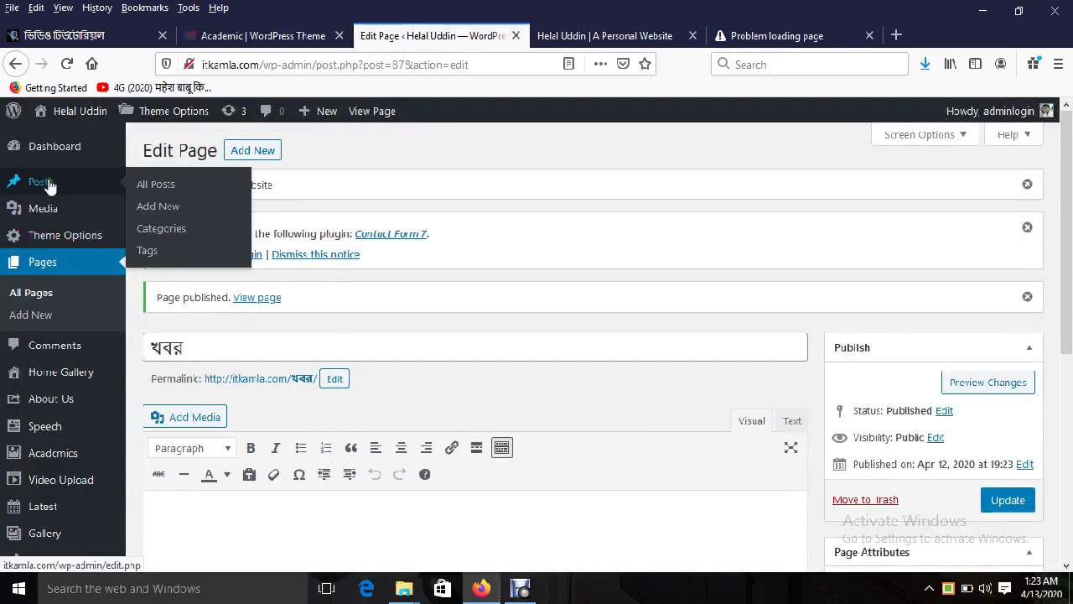
Step: Open Posts > Categories and switch keyboard input to Unicode Bengali, focusing the Name field
{"action": "left_click", "coordinate": [164, 228]}
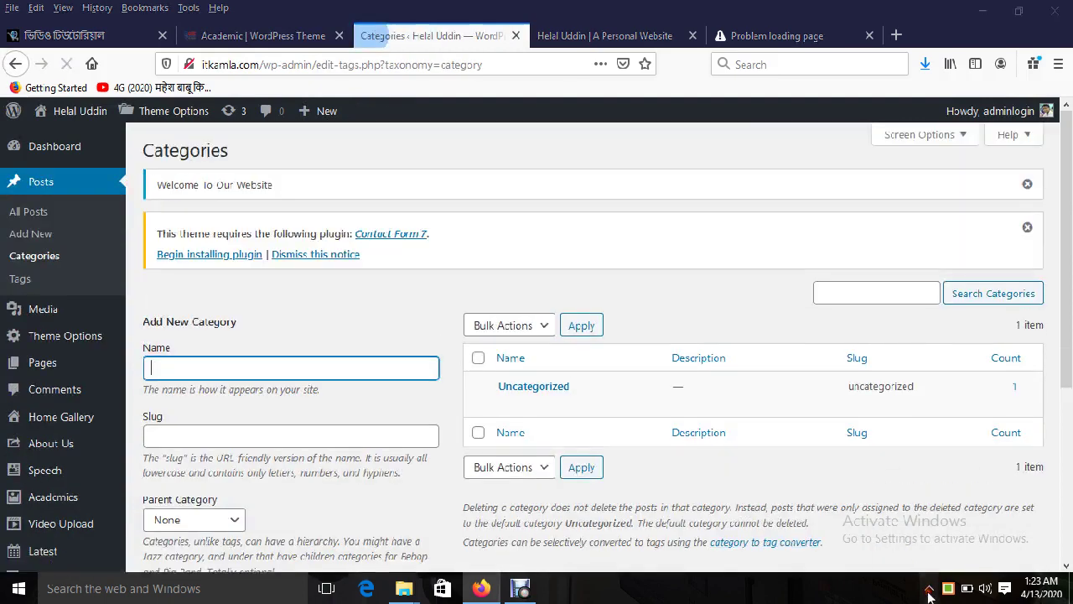
{"action": "left_click", "coordinate": [928, 588]}
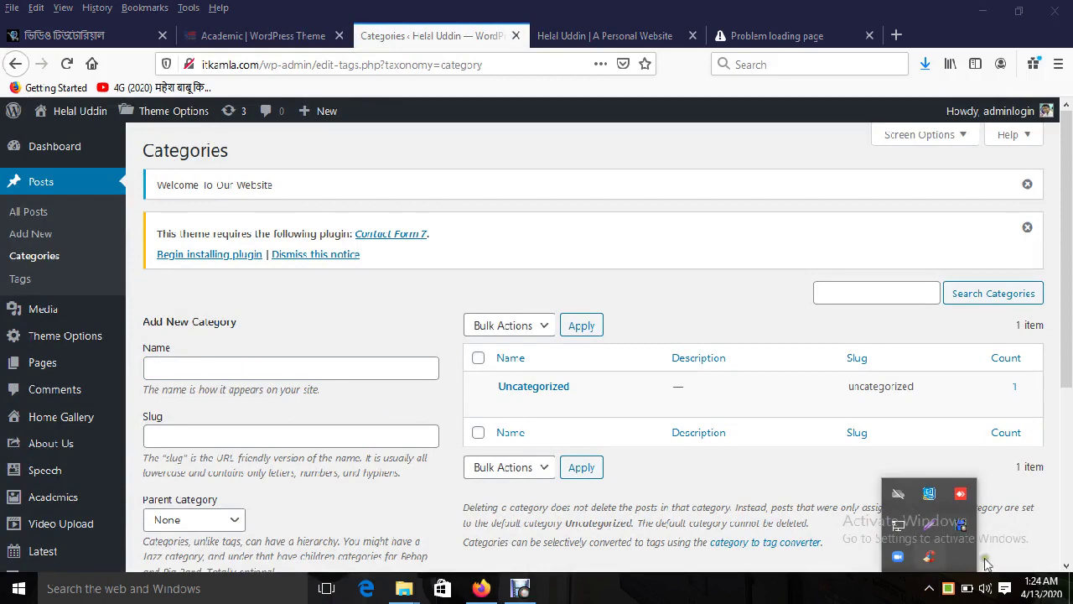
{"action": "left_click", "coordinate": [950, 589]}
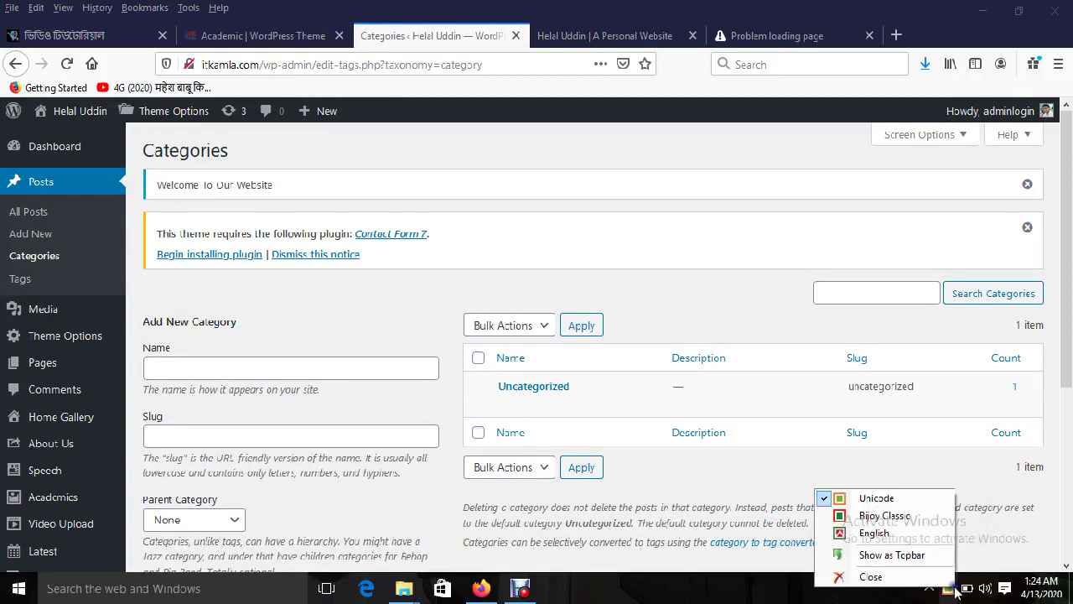
{"action": "left_click", "coordinate": [878, 497]}
{"action": "left_click", "coordinate": [295, 363]}
Step: Compare against the demo site's প্রশাসন submenu, returning to the Categories page each time
{"action": "left_click", "coordinate": [260, 36]}
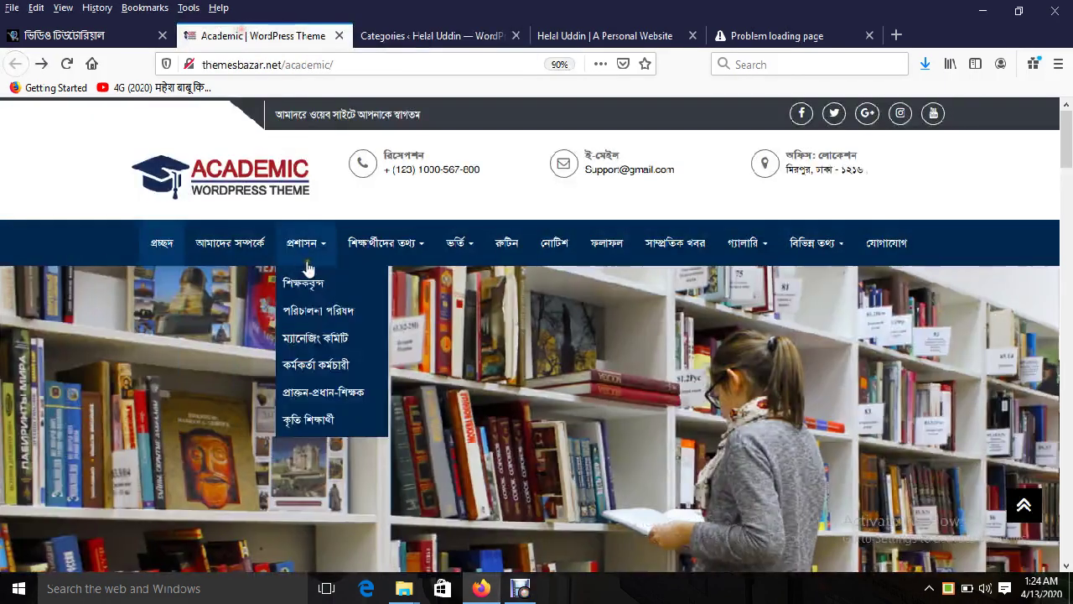
{"action": "left_click", "coordinate": [400, 35]}
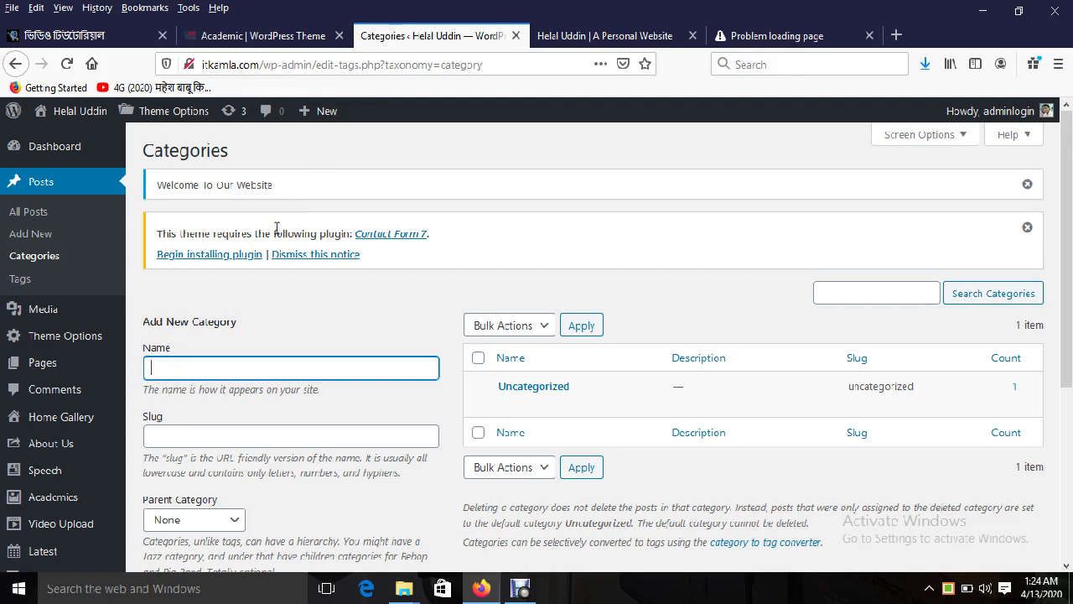
{"action": "left_click", "coordinate": [212, 33]}
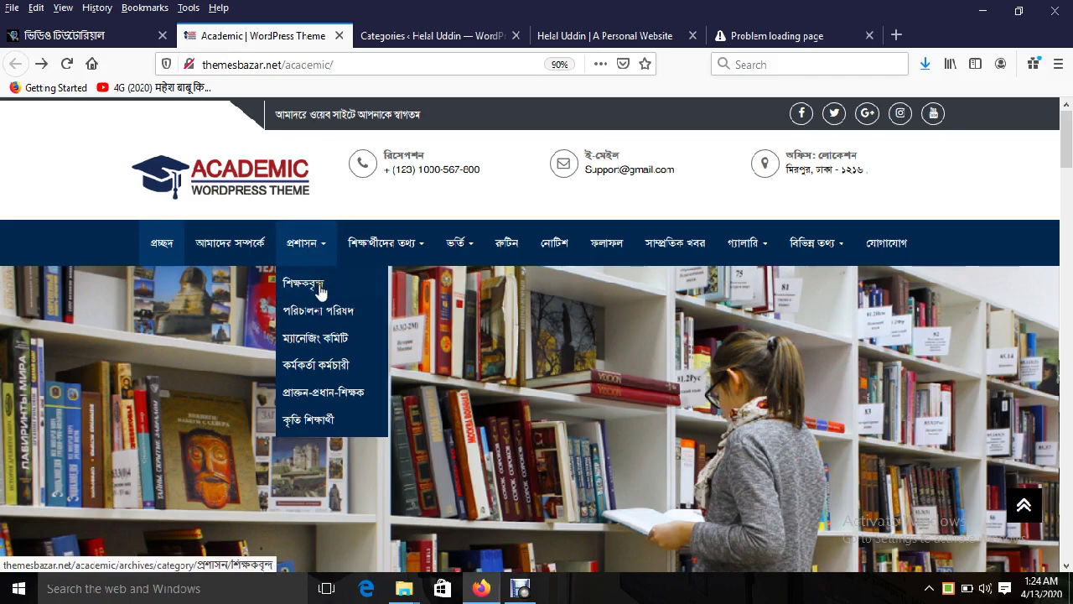
{"action": "left_click", "coordinate": [397, 35]}
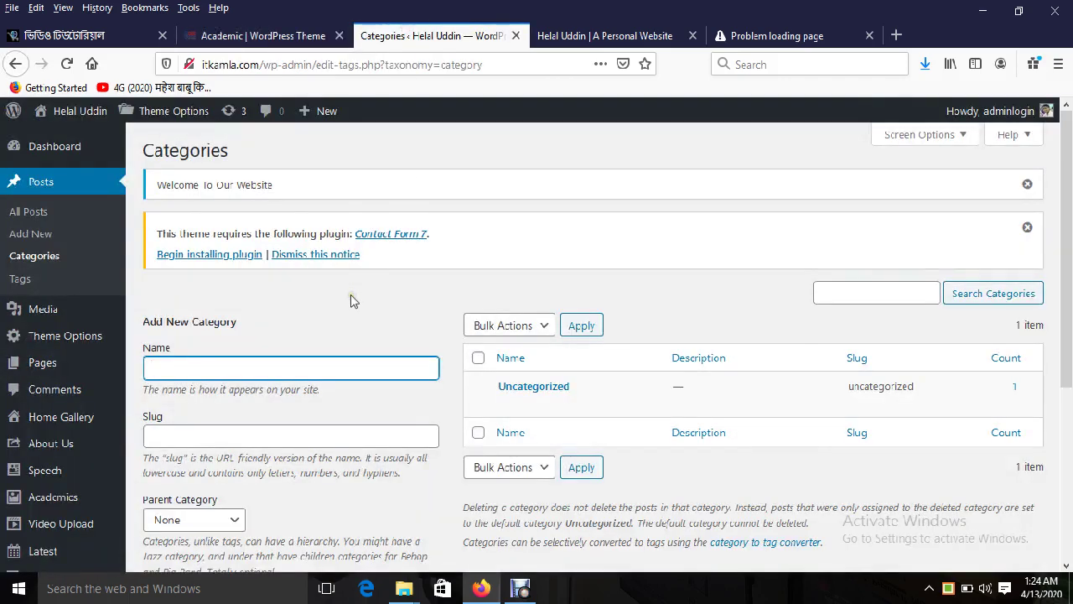
Step: Add the শিক্ষকবৃন্দ post category
{"action": "type", "text": "দি"}
{"action": "key", "text": "BackSpace"}
{"action": "type", "text": "শিক্"}
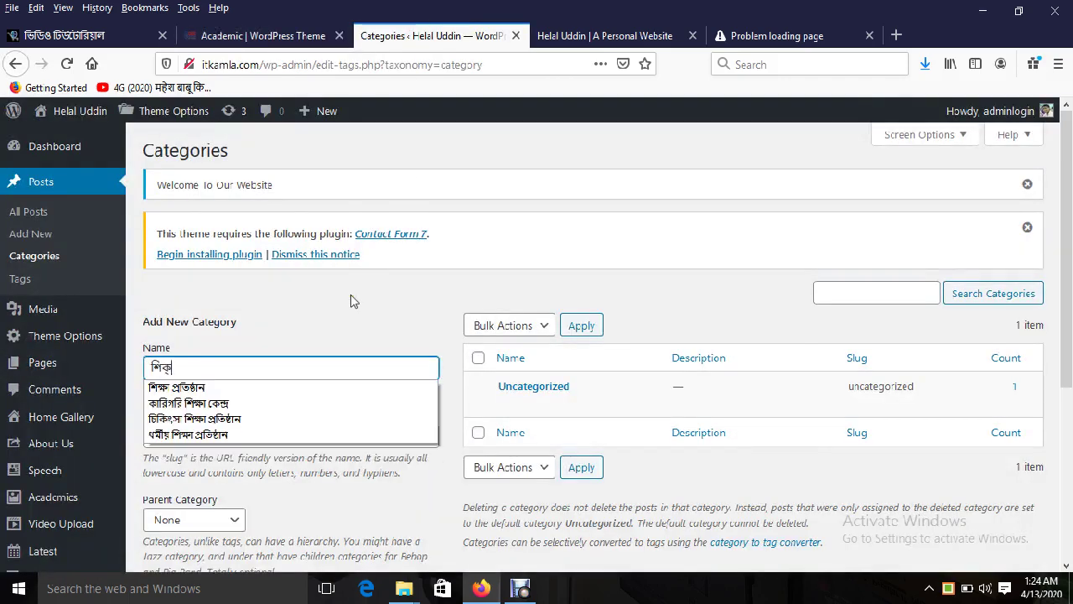
{"action": "type", "text": "ষকবৃন্দ"}
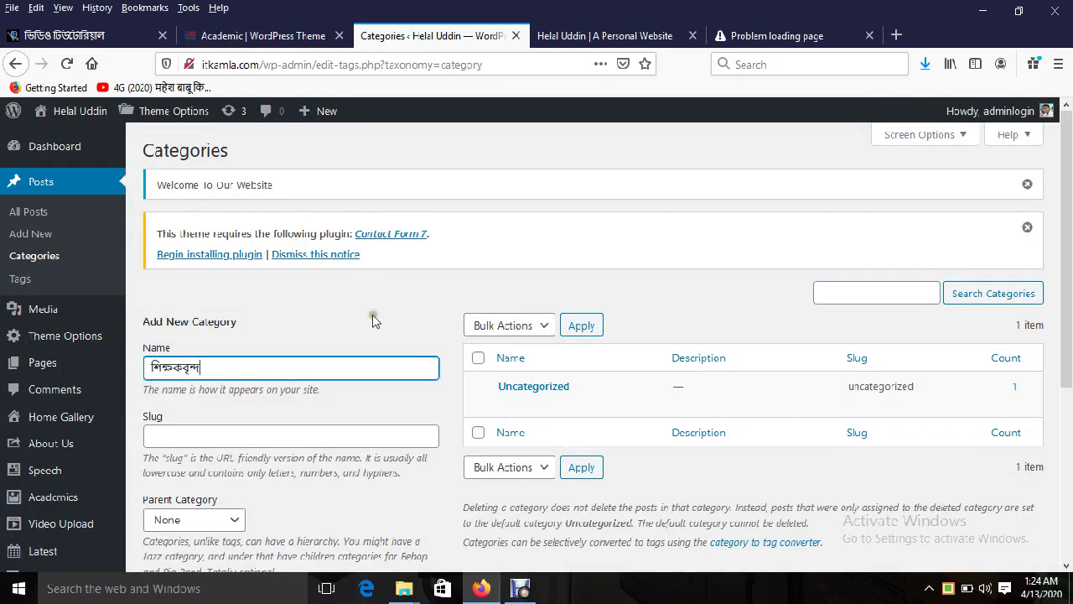
{"action": "left_click", "coordinate": [227, 437]}
{"action": "left_click", "coordinate": [229, 363]}
{"action": "key", "text": "Return"}
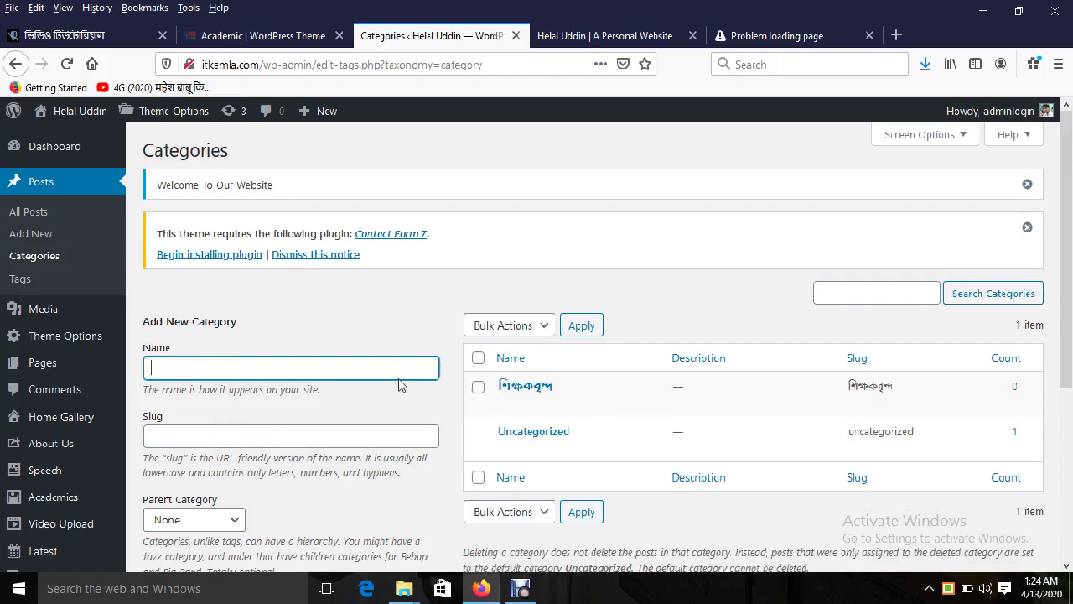
Step: Begin typing the পরিচালনা পরিষদ category while checking the demo's প্রশাসন submenu
{"action": "left_click", "coordinate": [251, 367]}
{"action": "type", "text": "পরি"}
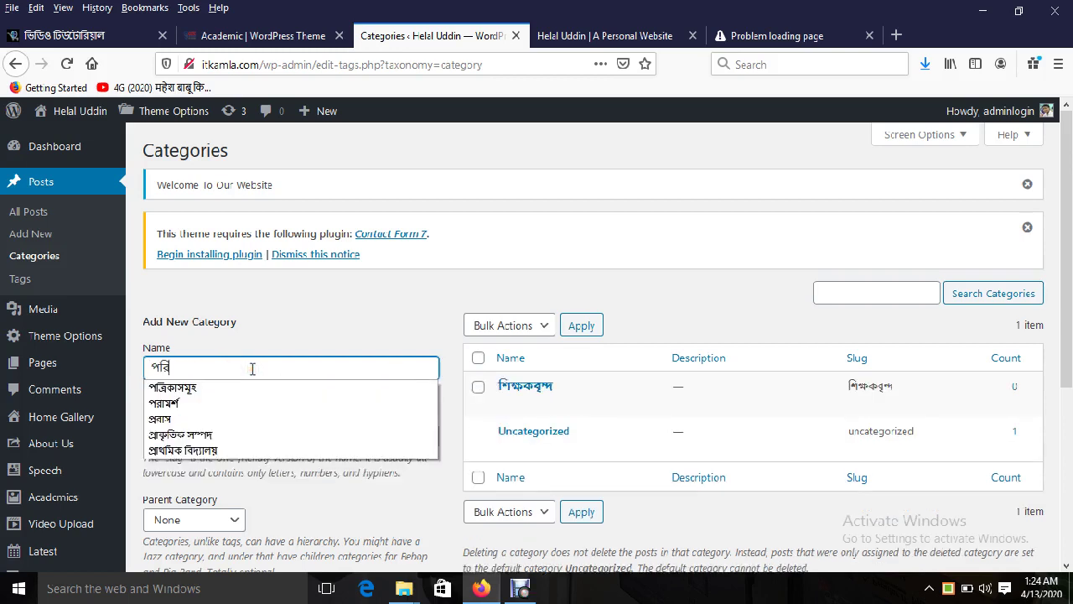
{"action": "type", "text": "চালনা পরিষদ"}
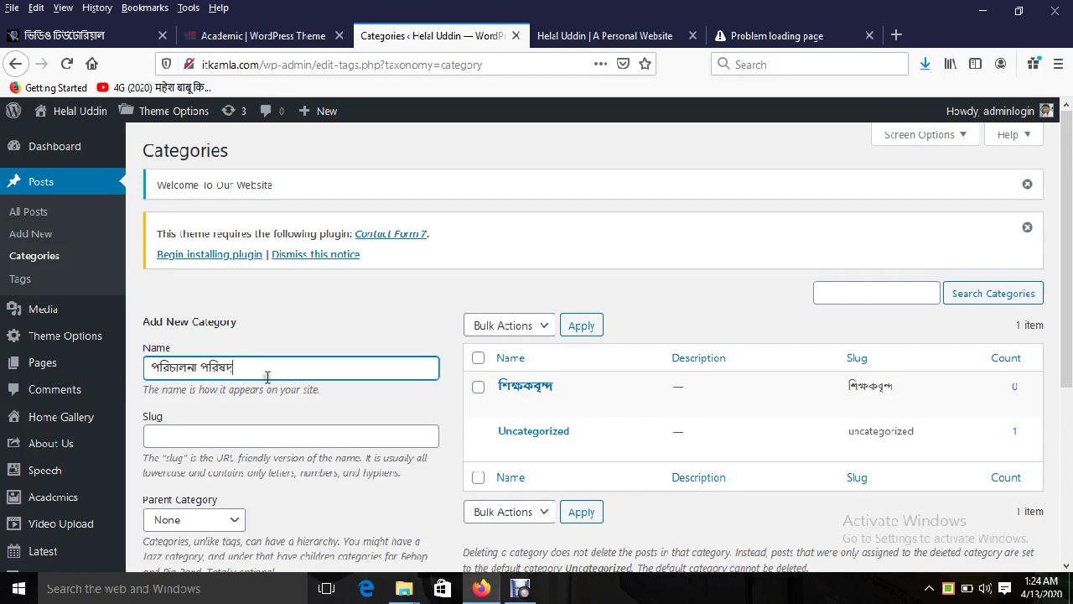
{"action": "left_click", "coordinate": [251, 35]}
{"action": "mouse_move", "coordinate": [297, 243]}
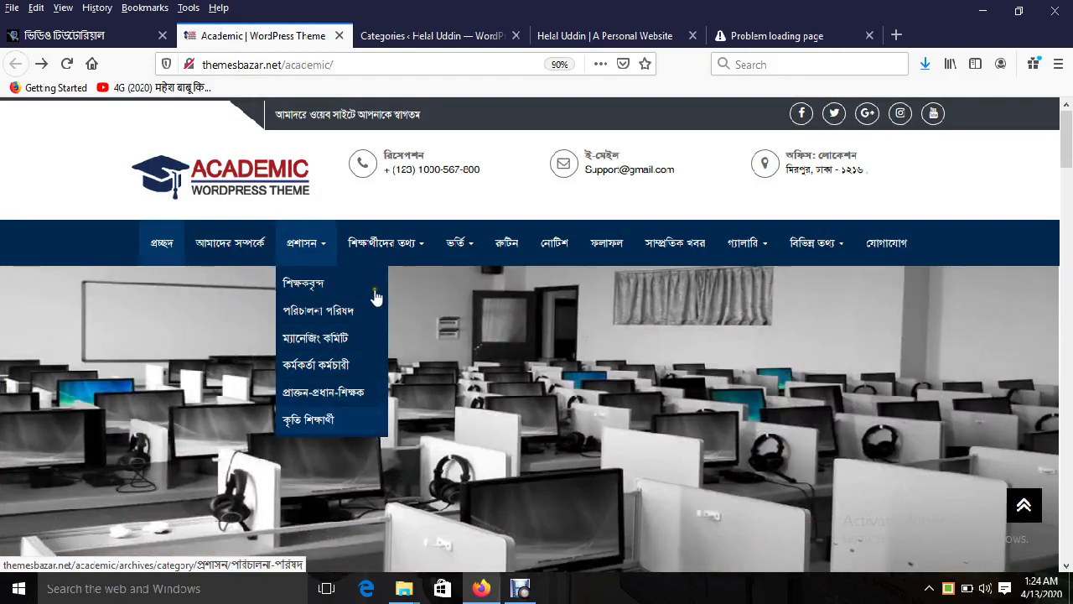
{"action": "mouse_move", "coordinate": [384, 243]}
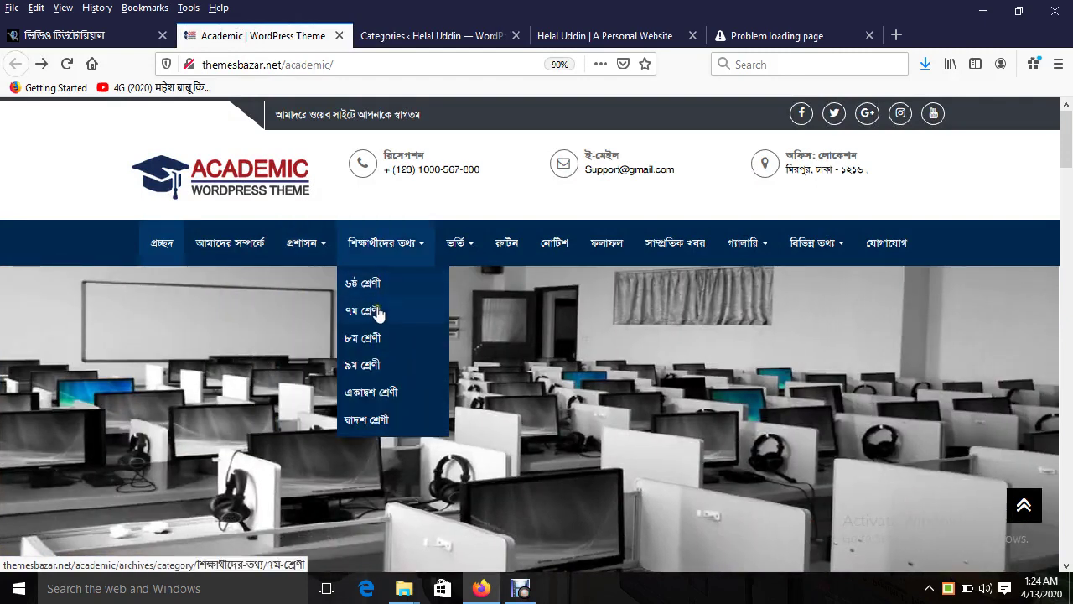
{"action": "left_click", "coordinate": [427, 35]}
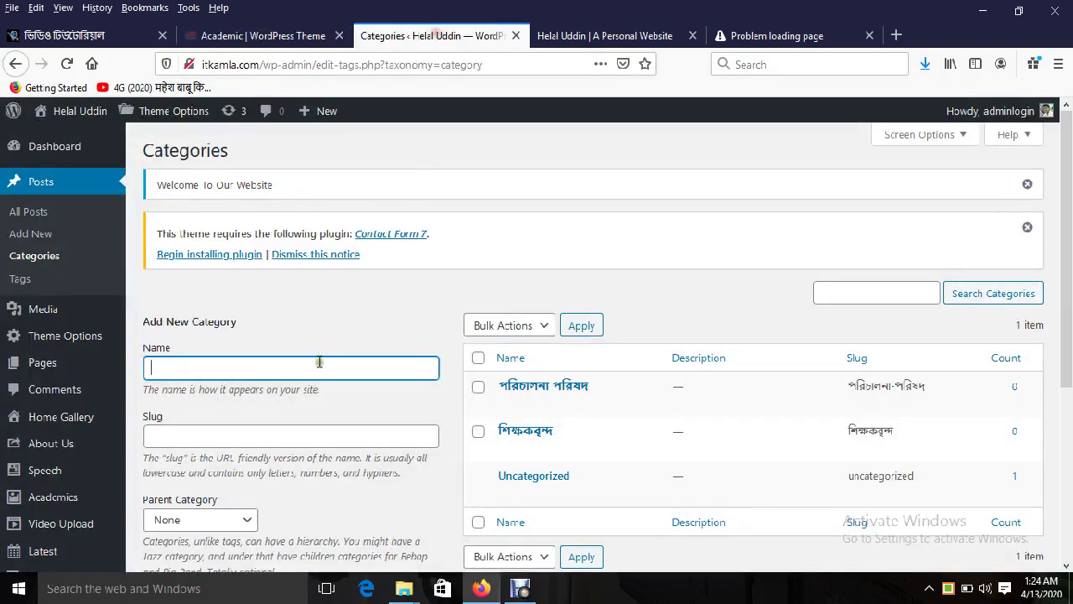
Step: Add the ৬ষ্ঠ শ্রেণী and ৭ম শ্রেণী categories
{"action": "left_click", "coordinate": [269, 366]}
{"action": "type", "text": "উ"}
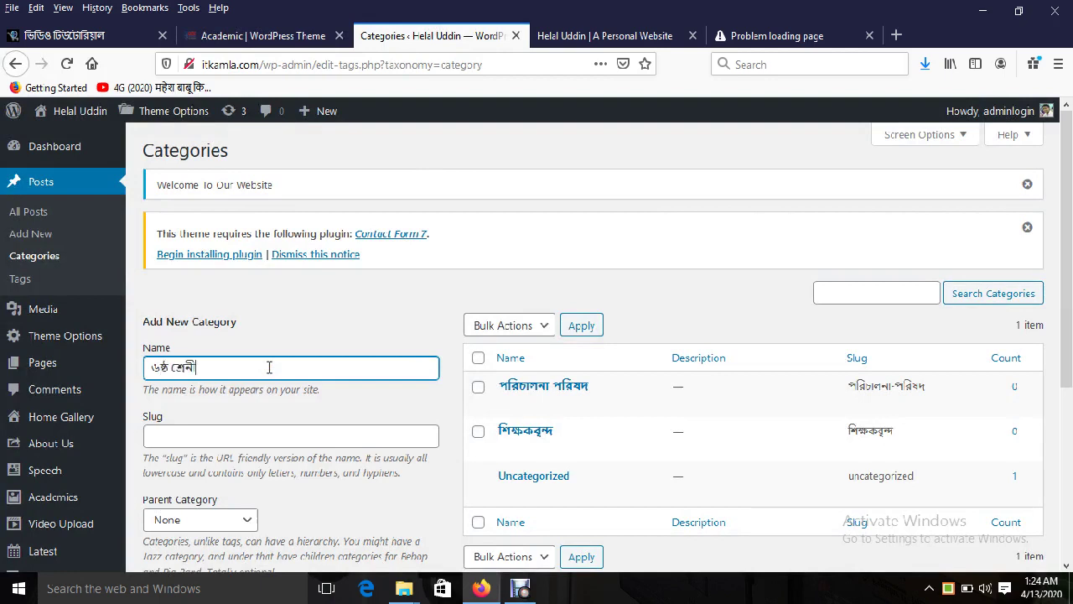
{"action": "key", "text": "Return"}
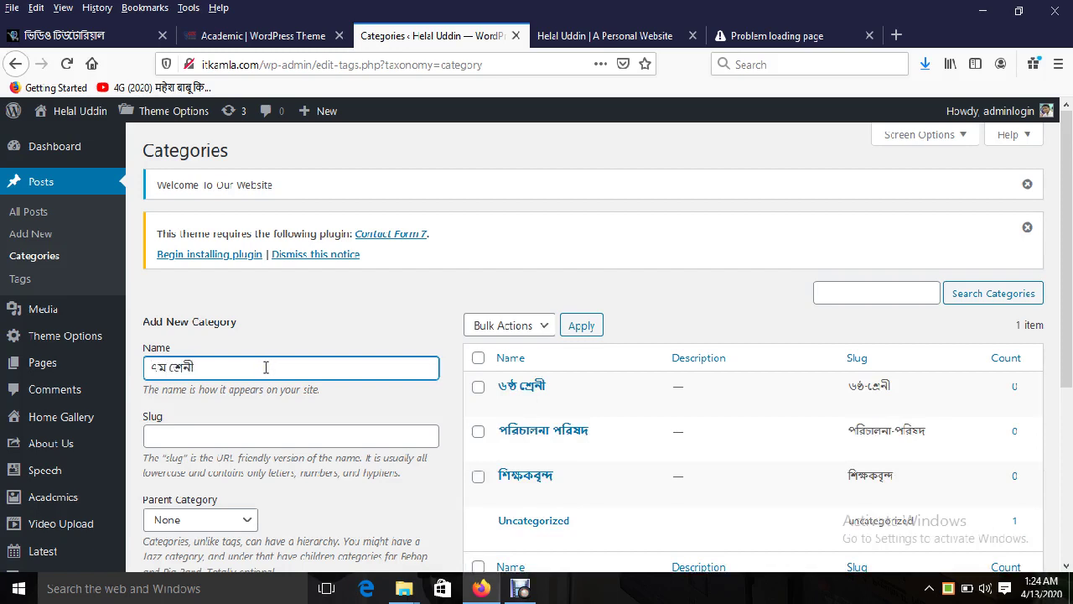
{"action": "key", "text": "Return"}
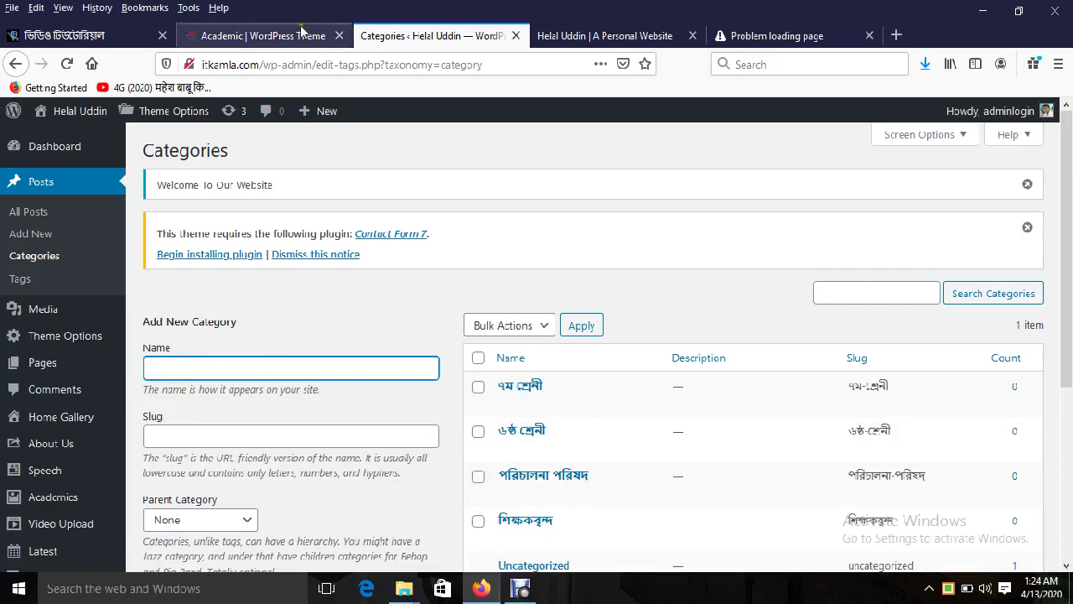
Step: Review the demo site's class menus and a video tutorial, then return to Categories
{"action": "left_click", "coordinate": [260, 35]}
{"action": "mouse_move", "coordinate": [354, 257]}
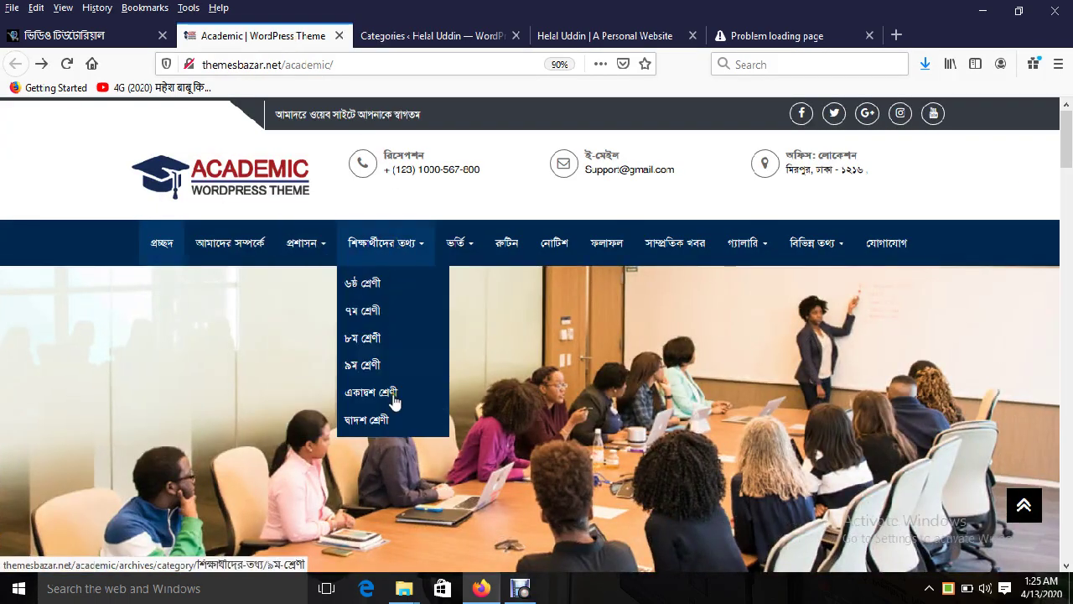
{"action": "left_click", "coordinate": [377, 37]}
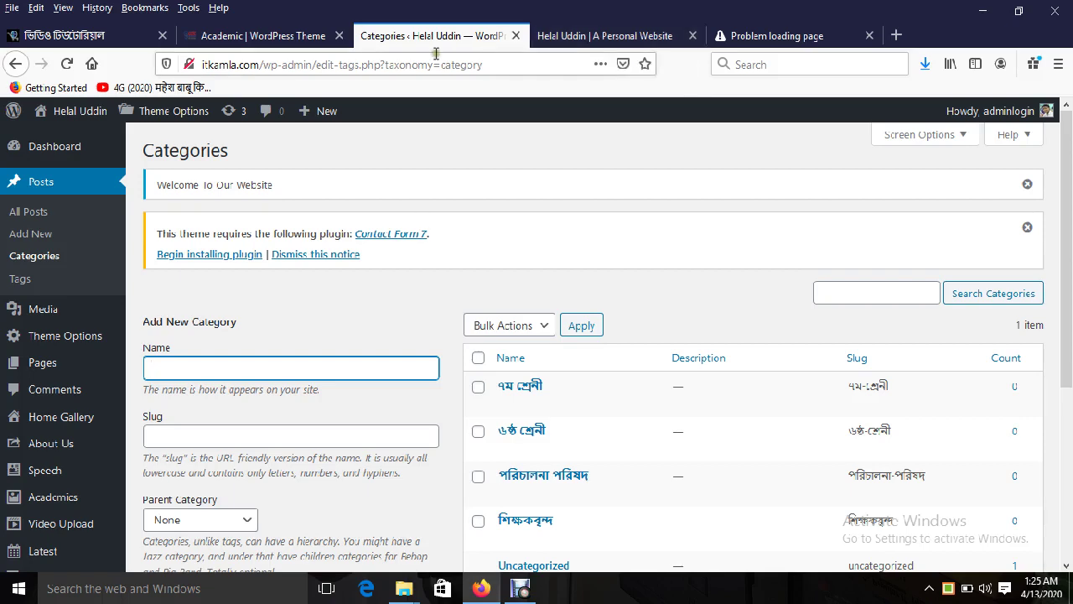
{"action": "left_click", "coordinate": [283, 38]}
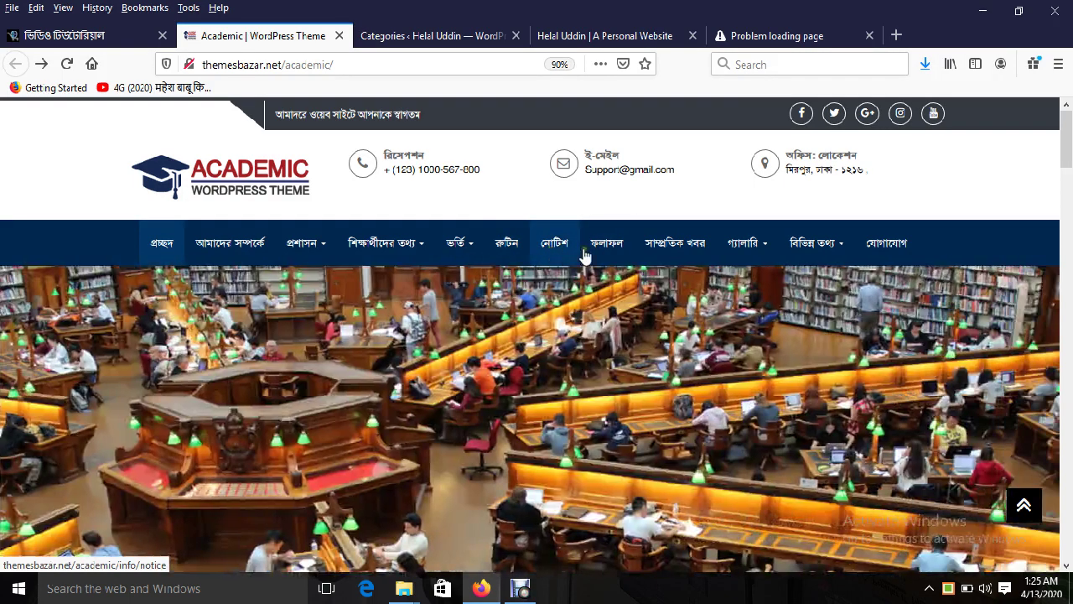
{"action": "mouse_move", "coordinate": [825, 247]}
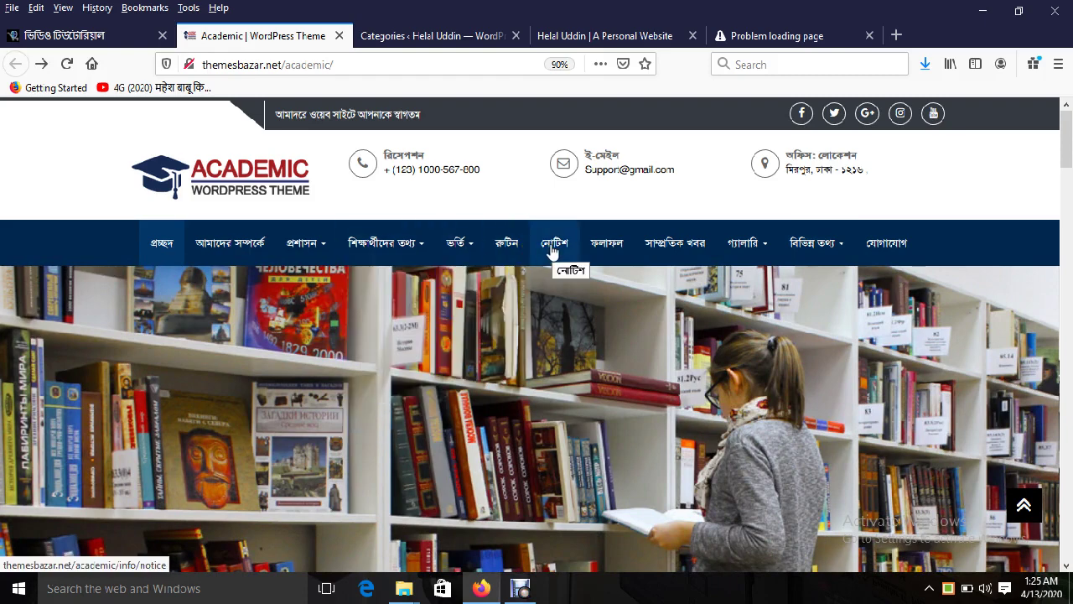
{"action": "left_click", "coordinate": [109, 37]}
{"action": "left_click", "coordinate": [243, 35]}
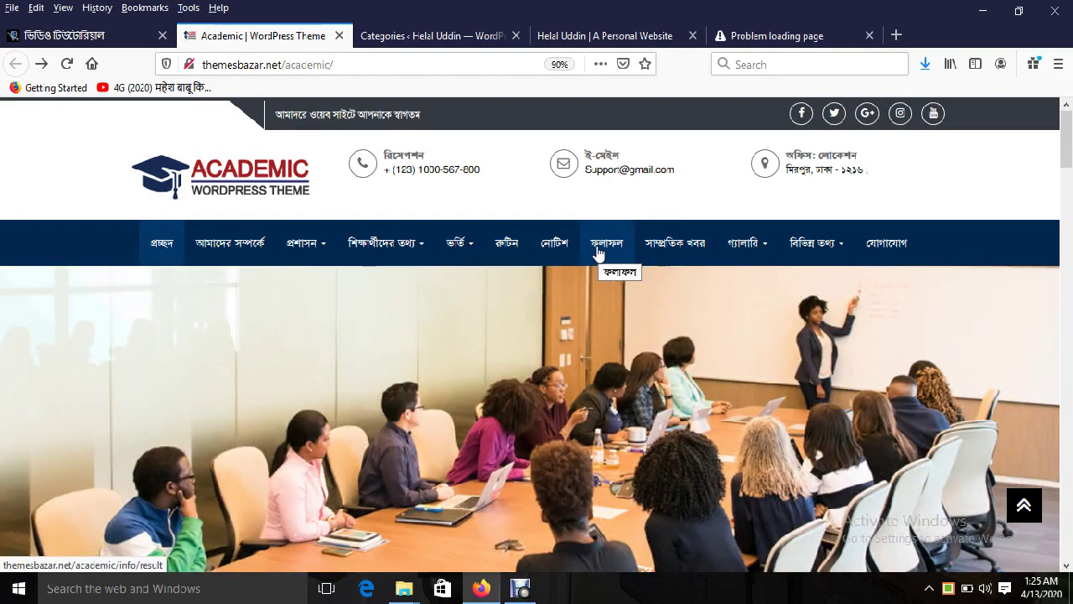
{"action": "mouse_move", "coordinate": [479, 252]}
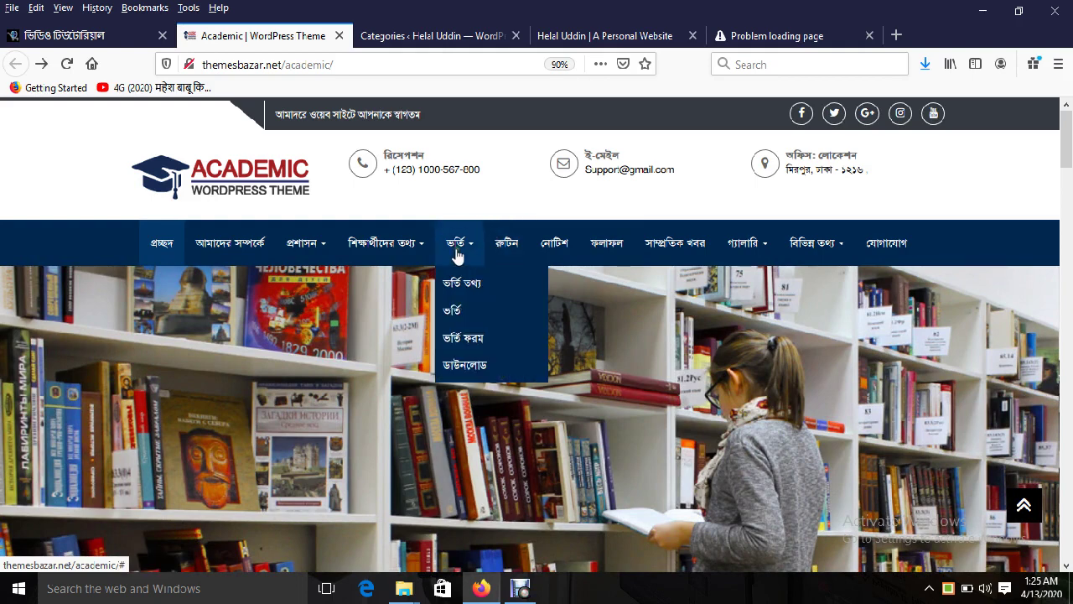
{"action": "left_click", "coordinate": [425, 38]}
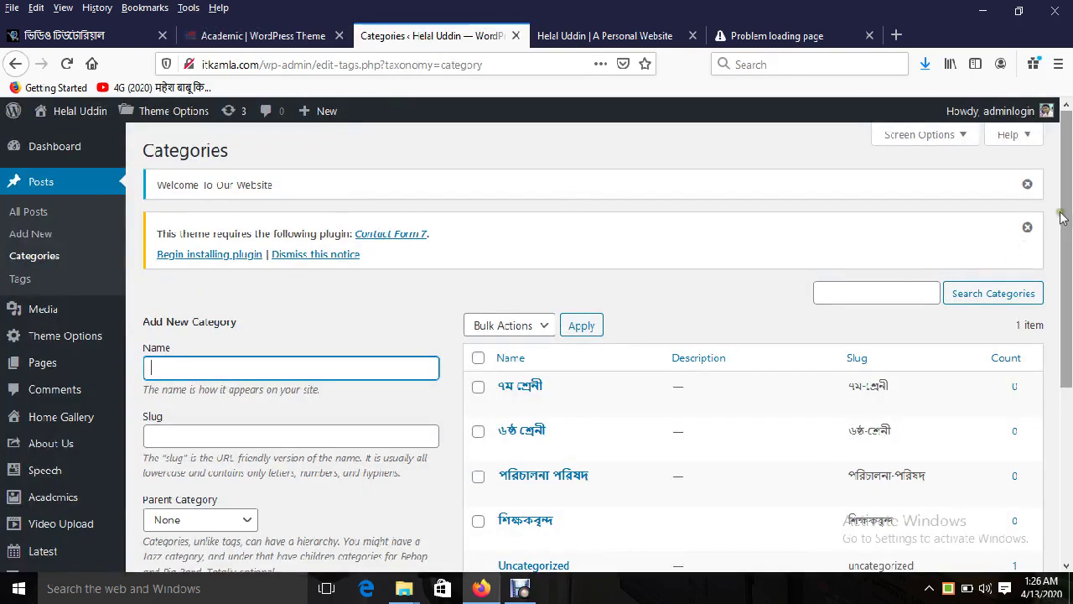
{"action": "left_click_drag", "start_coordinate": [1065, 218], "coordinate": [1070, 382]}
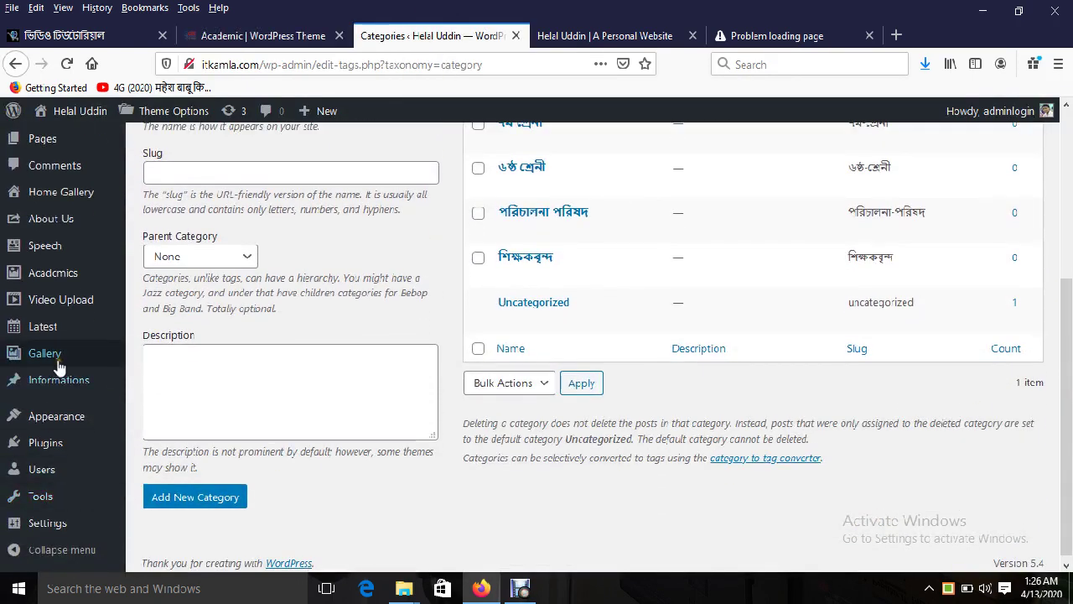
{"action": "mouse_move", "coordinate": [81, 392]}
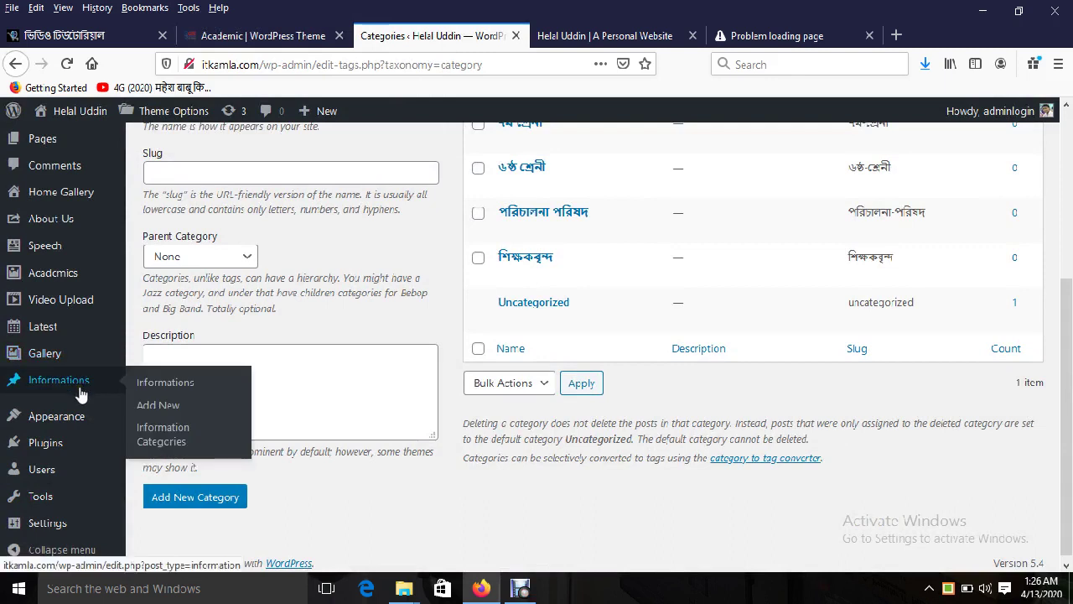
Step: Open Informations > Information Categories and review the demo's ভর্তি submenu items
{"action": "left_click", "coordinate": [165, 432]}
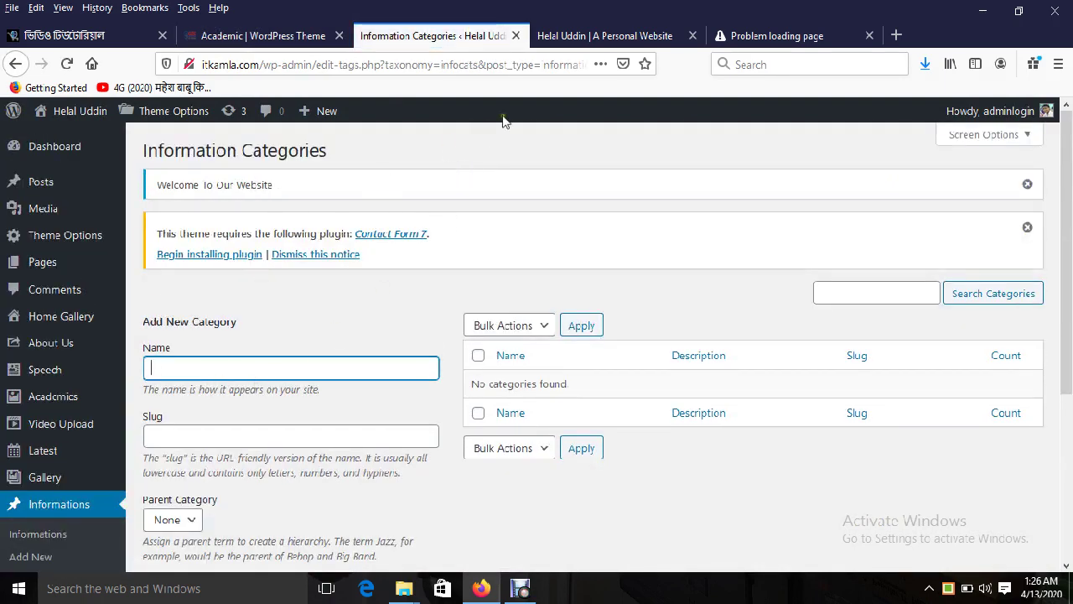
{"action": "left_click", "coordinate": [284, 37]}
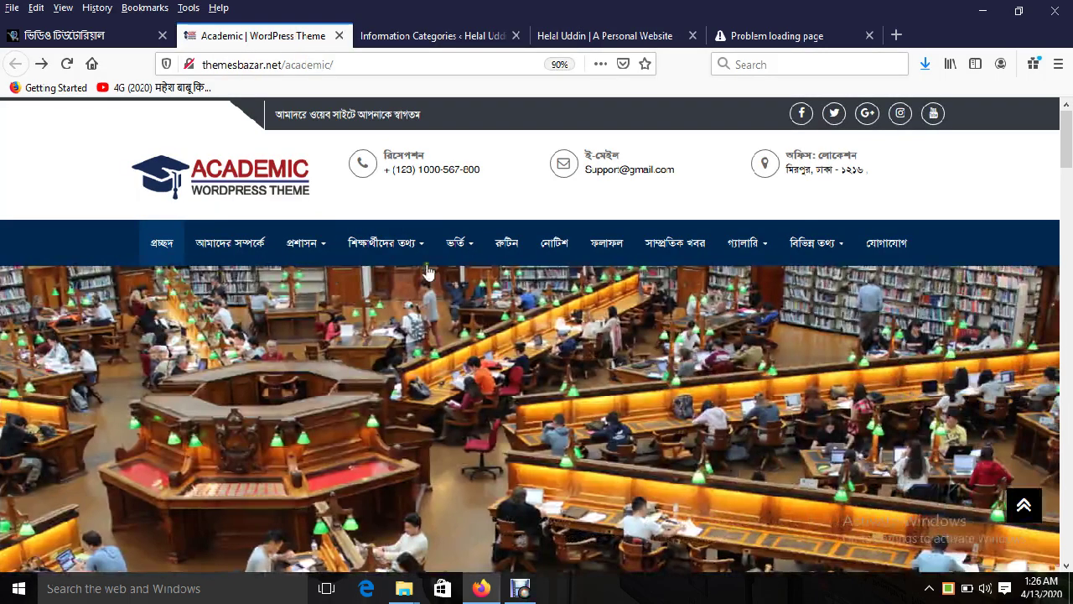
{"action": "mouse_move", "coordinate": [442, 261]}
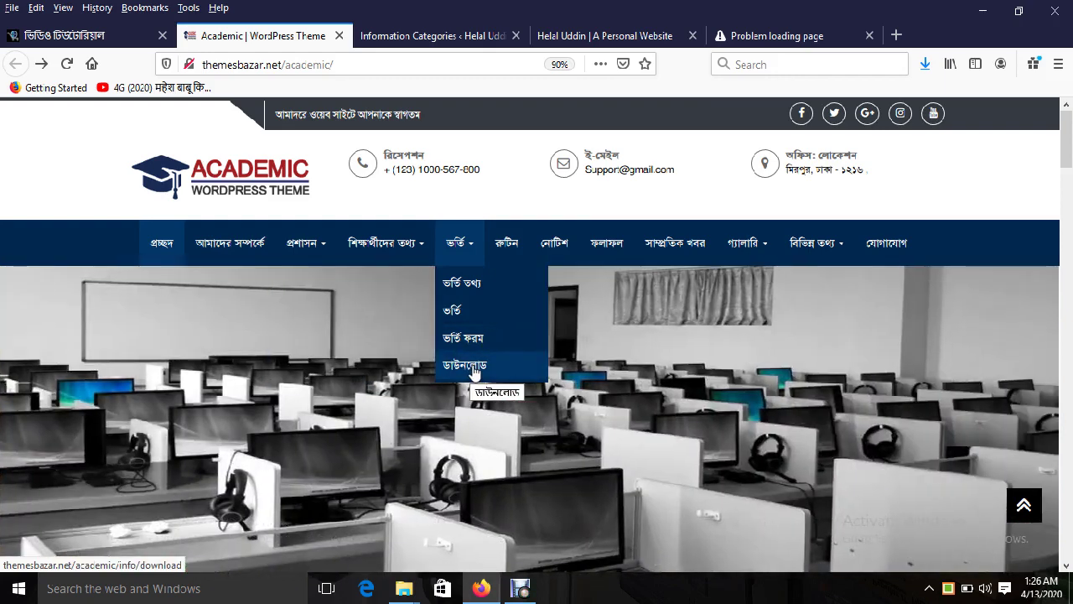
{"action": "left_click", "coordinate": [420, 36]}
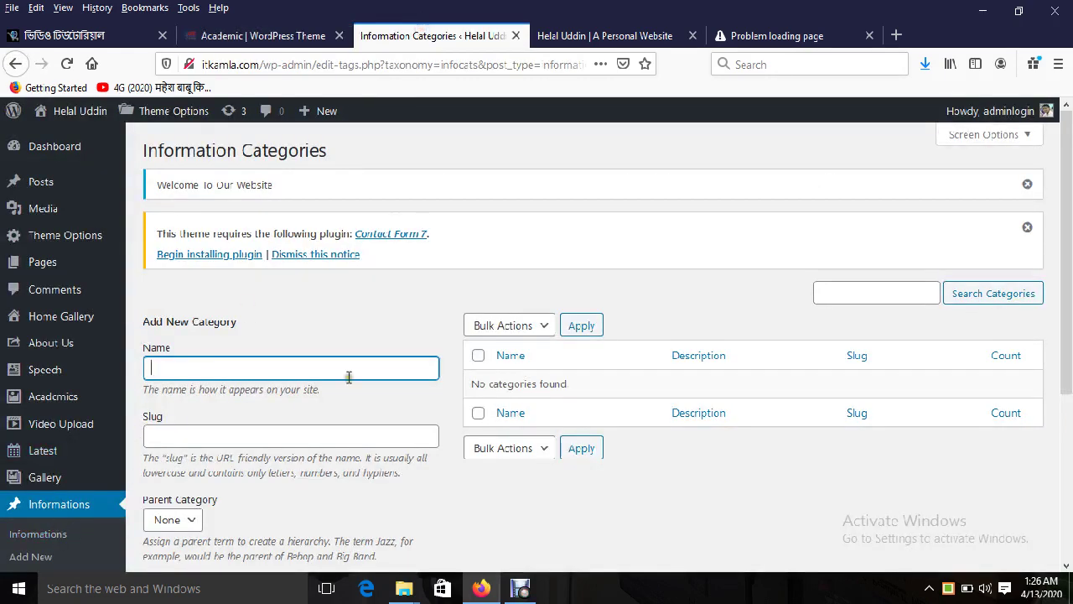
Step: Add the information categories রুটিন, নোটিশ, ফলাফল and ডাউনলোড
{"action": "left_click", "coordinate": [260, 36]}
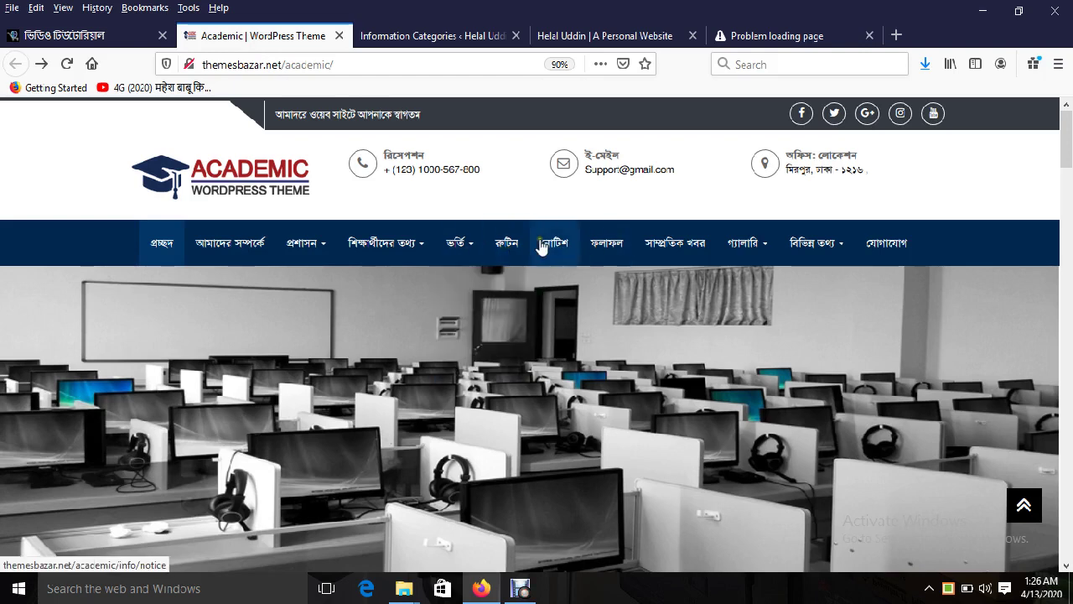
{"action": "left_click", "coordinate": [431, 36]}
{"action": "type", "text": "ক"}
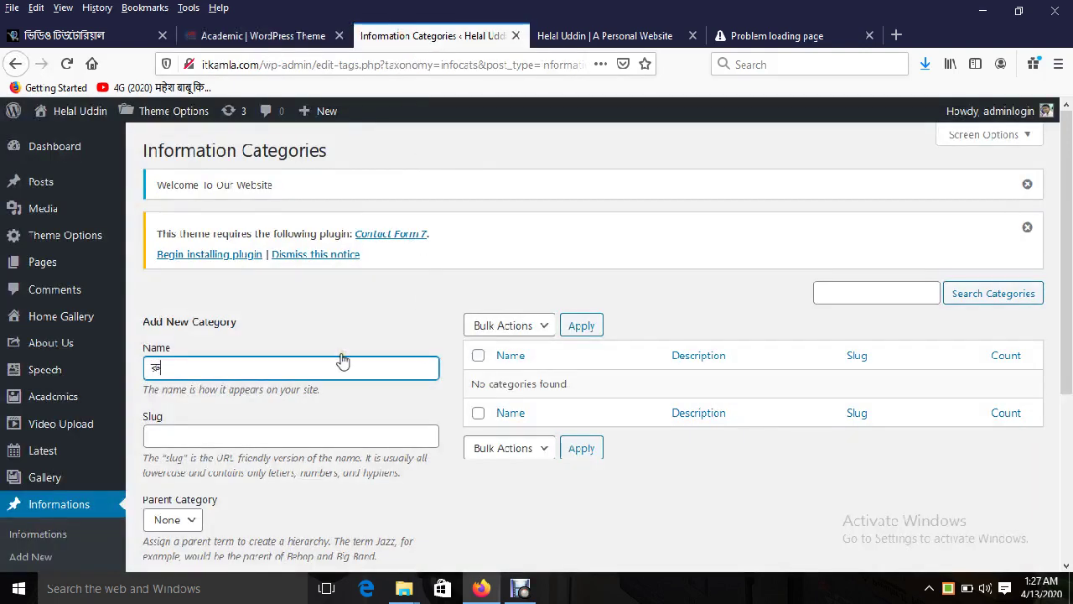
{"action": "key", "text": "Return"}
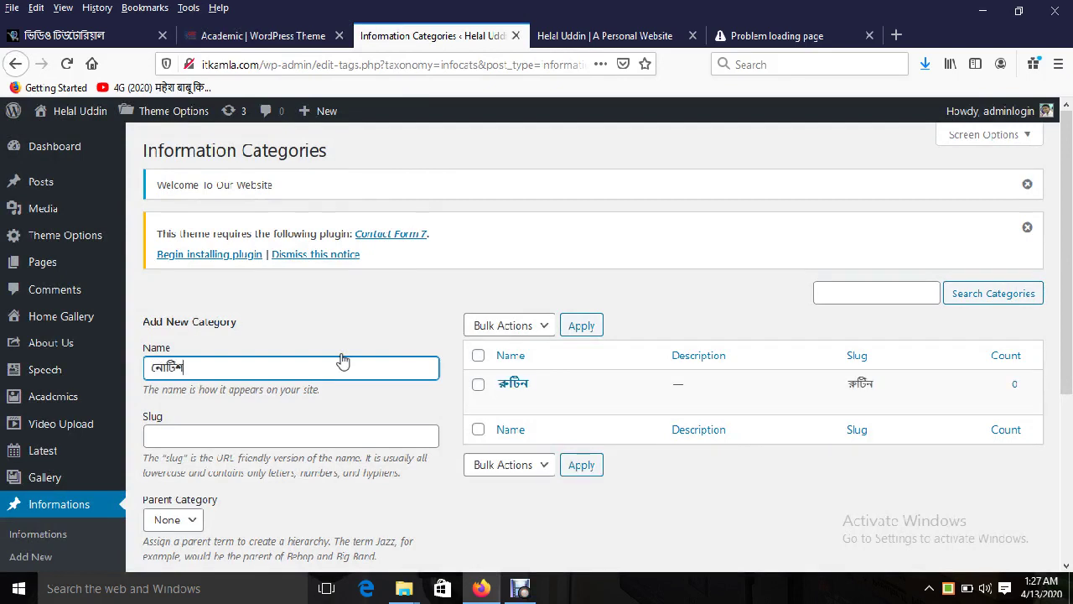
{"action": "key", "text": "Return"}
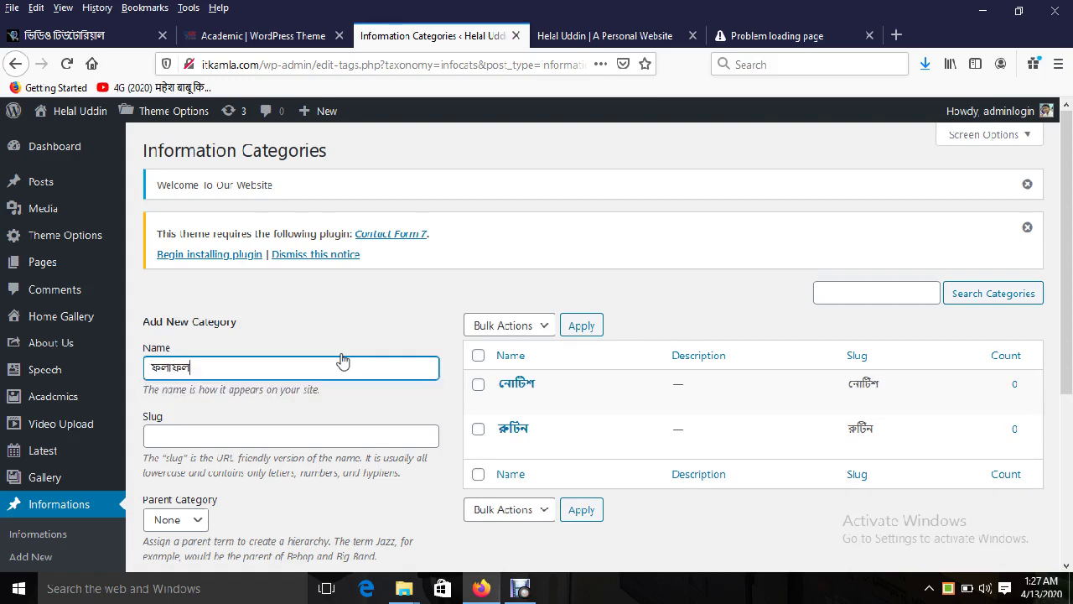
{"action": "key", "text": "Return"}
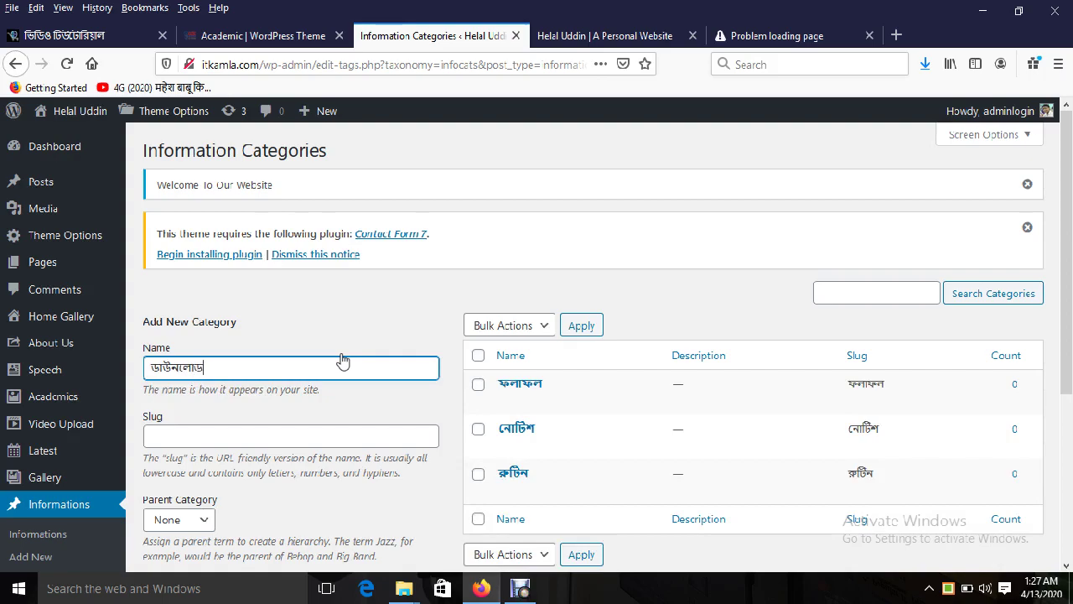
{"action": "key", "text": "Return"}
Step: Compare with the demo's নোটিশ, ফলাফল, ভর্তি and রুটিন information tabs, then return
{"action": "left_click", "coordinate": [252, 35]}
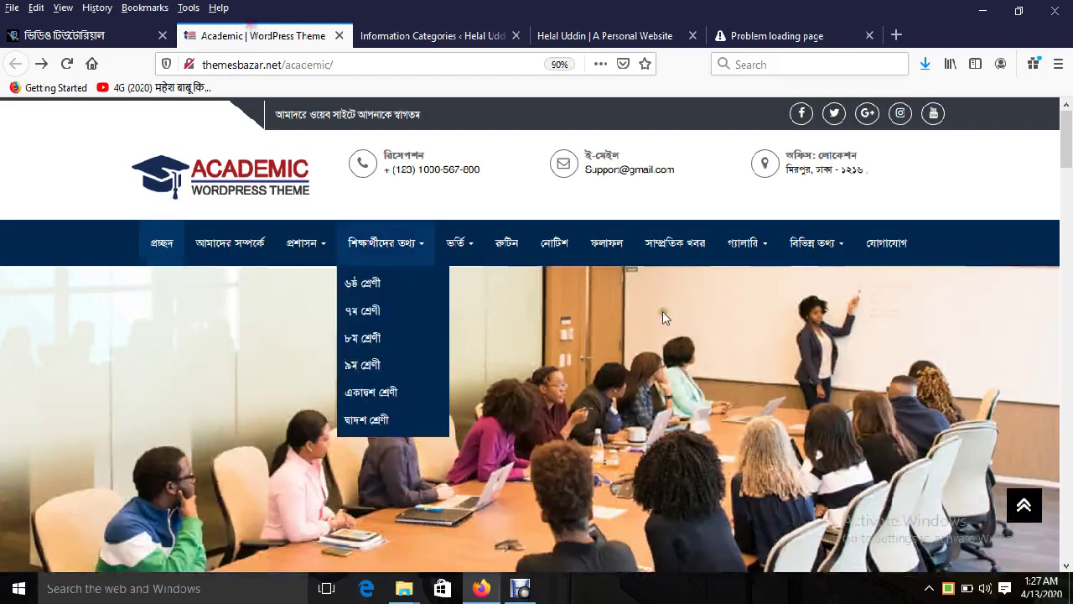
{"action": "left_click_drag", "start_coordinate": [1070, 168], "coordinate": [1069, 268]}
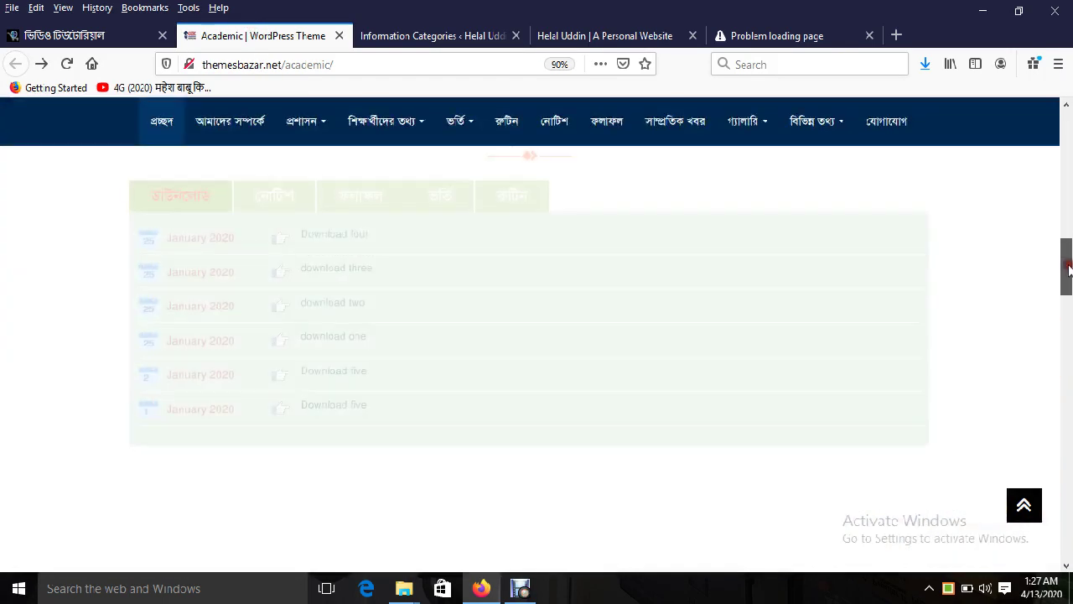
{"action": "scroll", "coordinate": [479, 259], "scroll_direction": "up", "scroll_amount": 1}
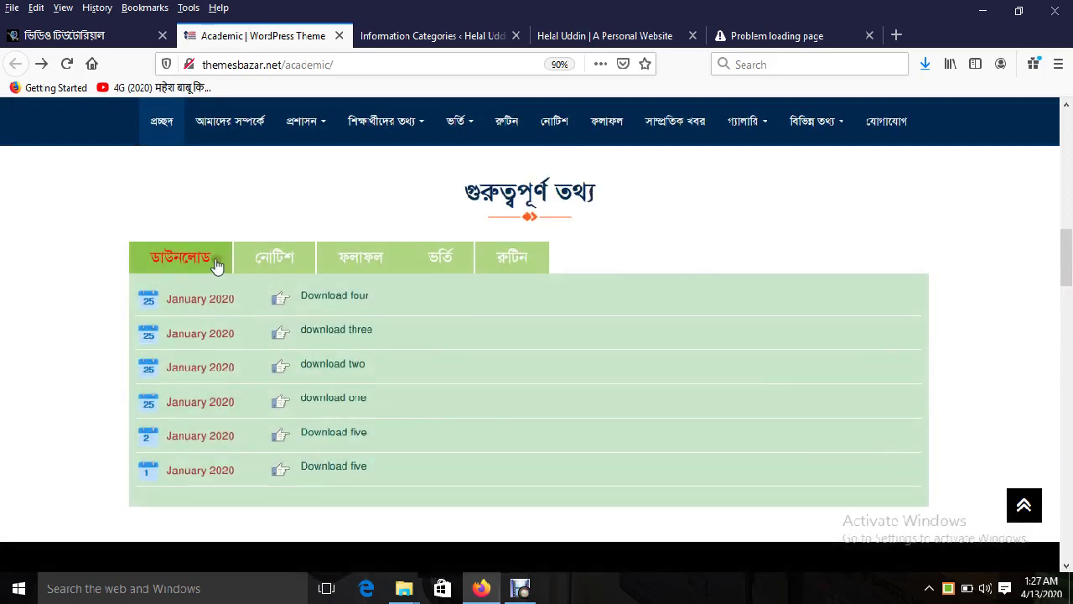
{"action": "left_click", "coordinate": [278, 261]}
{"action": "left_click", "coordinate": [376, 259]}
{"action": "left_click", "coordinate": [434, 257]}
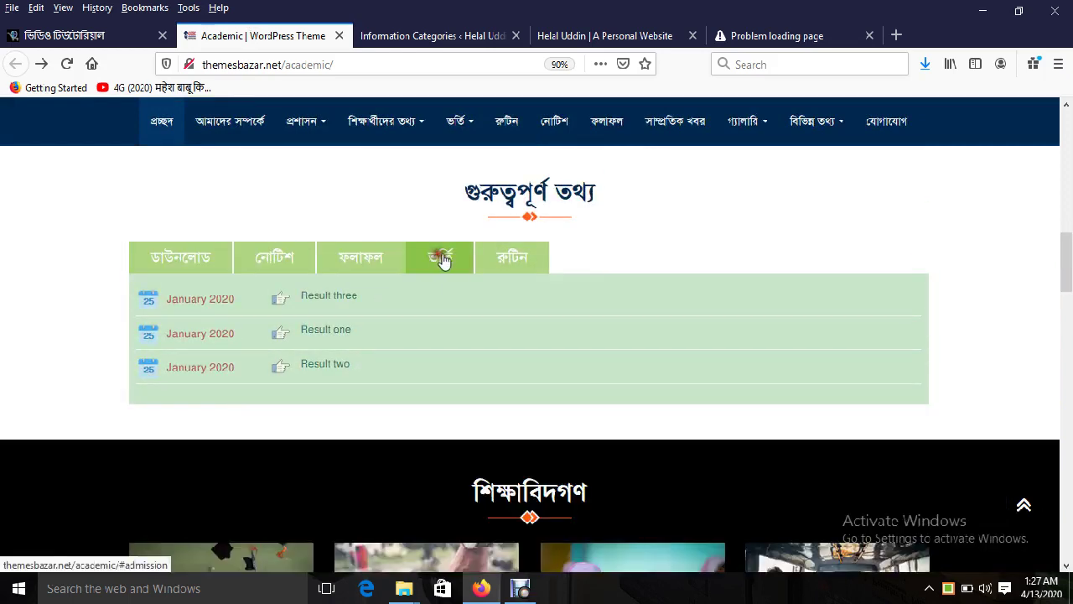
{"action": "left_click", "coordinate": [516, 260]}
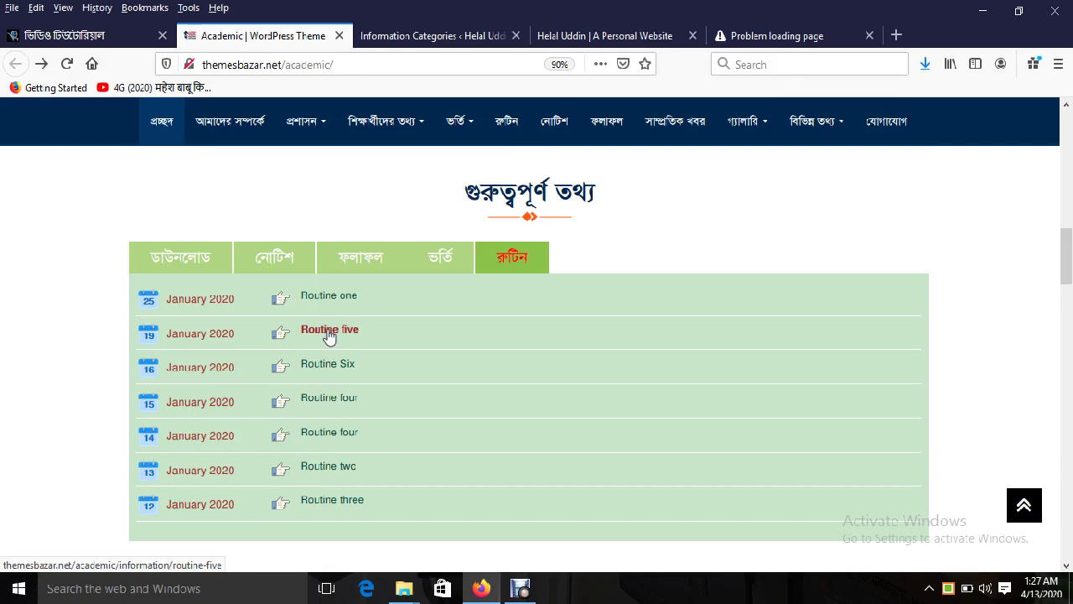
{"action": "left_click", "coordinate": [425, 38]}
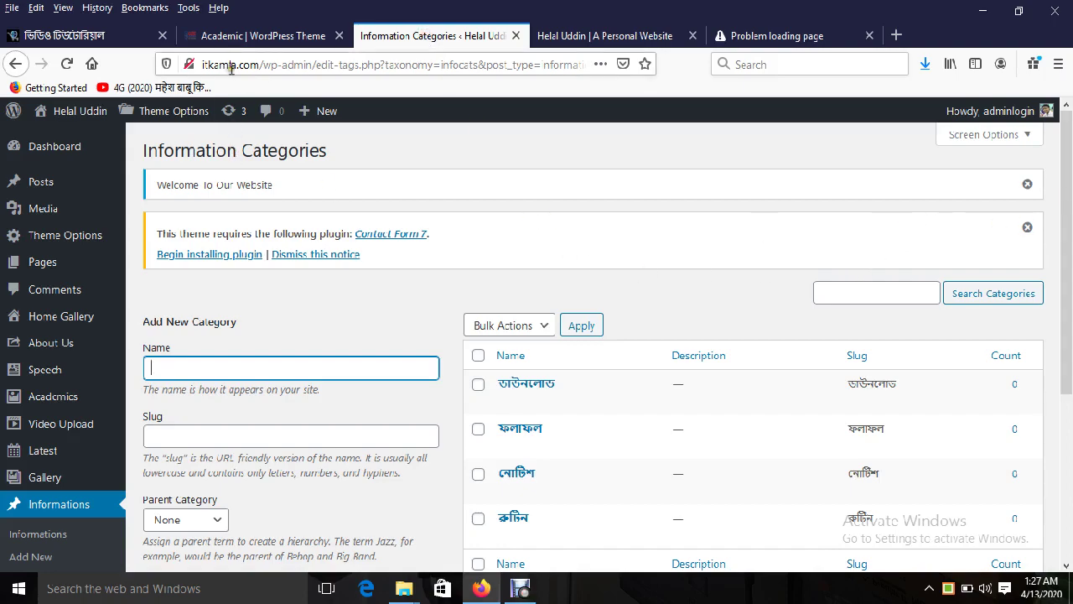
{"action": "left_click", "coordinate": [237, 38]}
{"action": "left_click_drag", "start_coordinate": [1066, 256], "coordinate": [1067, 126]}
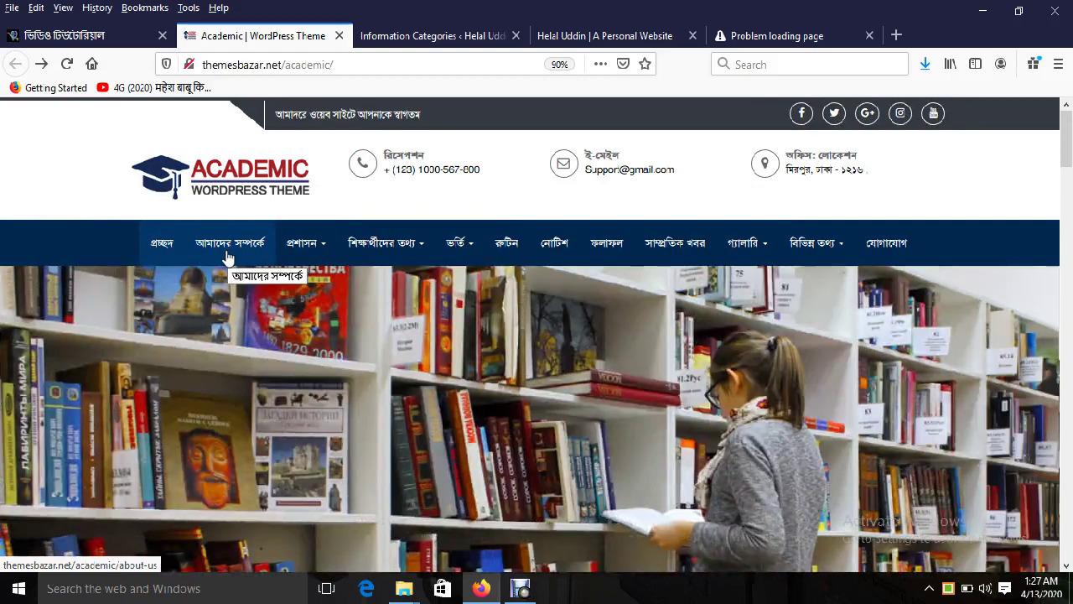
{"action": "mouse_move", "coordinate": [277, 256]}
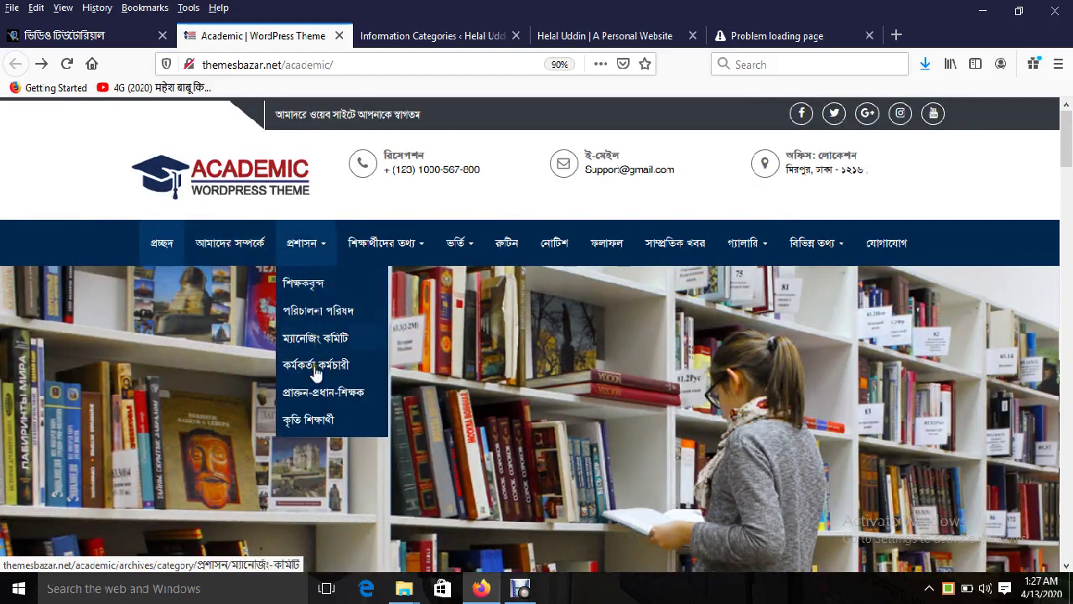
{"action": "mouse_move", "coordinate": [379, 256]}
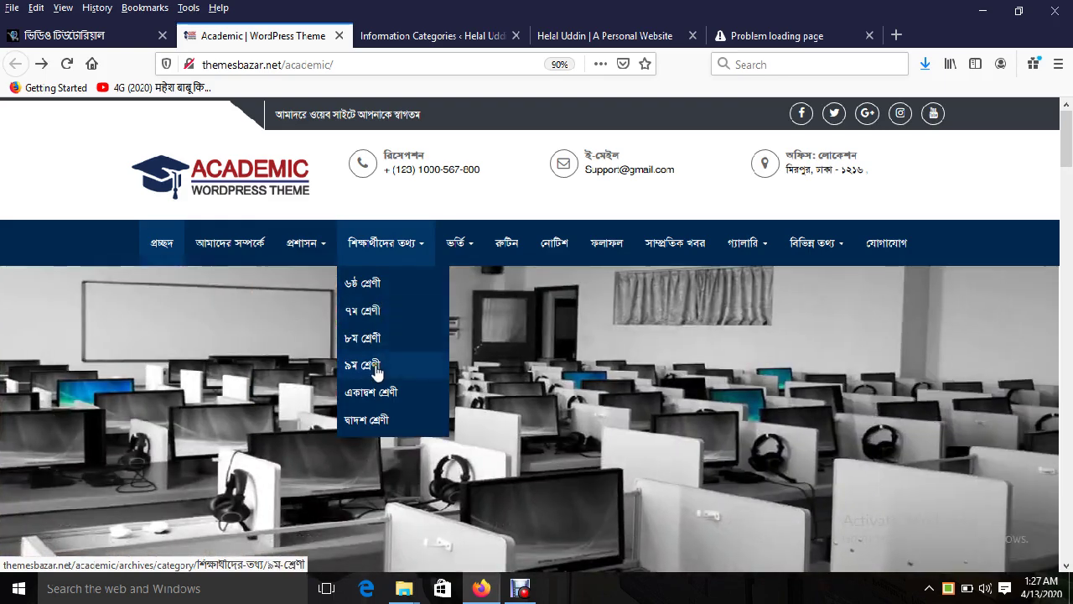
{"action": "mouse_move", "coordinate": [460, 260]}
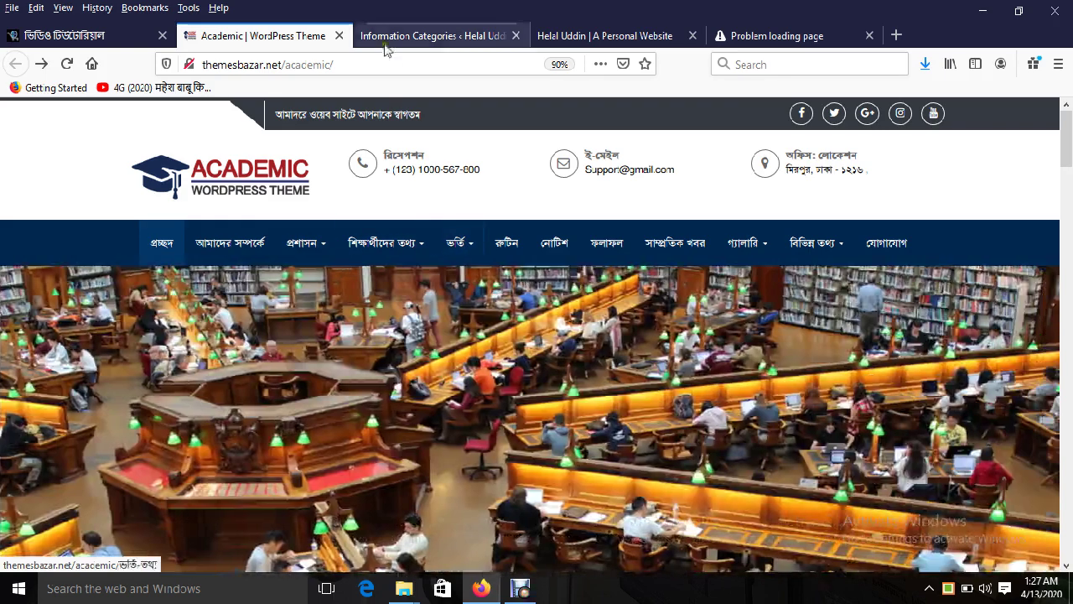
{"action": "left_click", "coordinate": [400, 35]}
{"action": "left_click", "coordinate": [256, 35]}
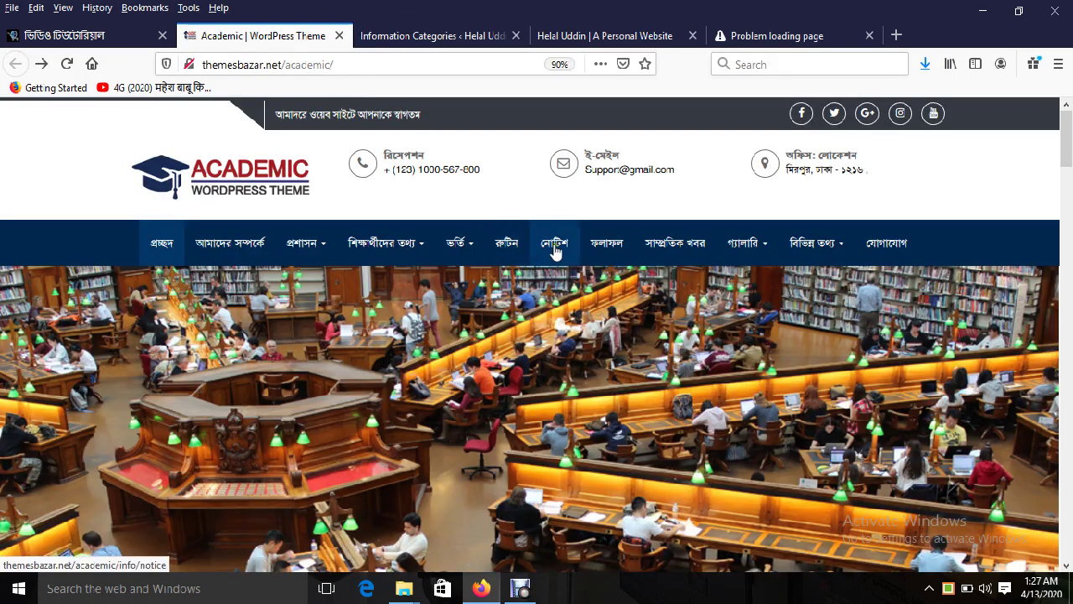
{"action": "key", "text": "ctrl+Tab"}
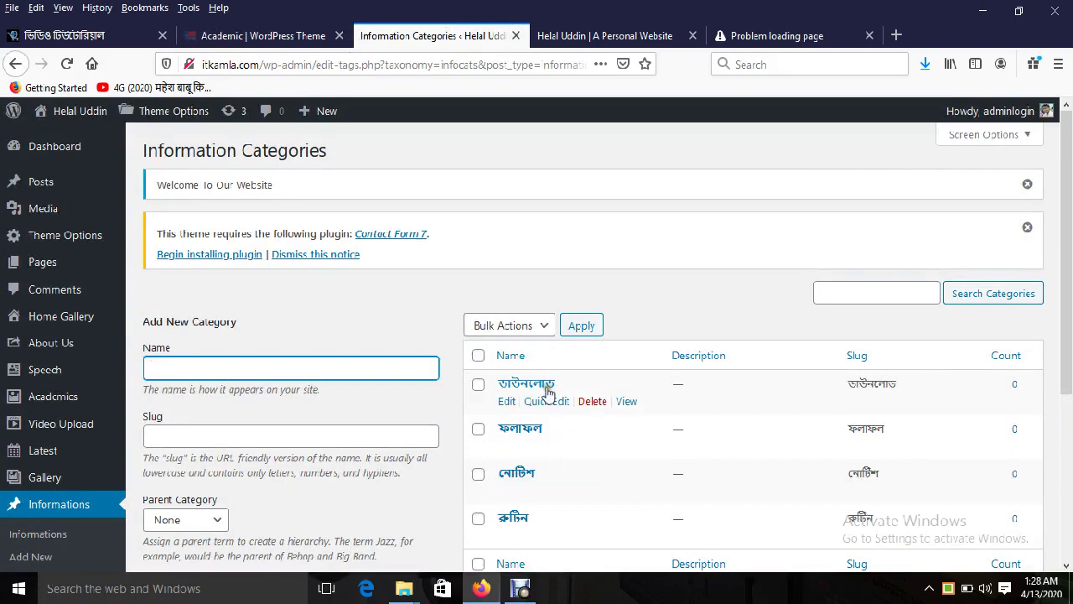
{"action": "left_click", "coordinate": [305, 30]}
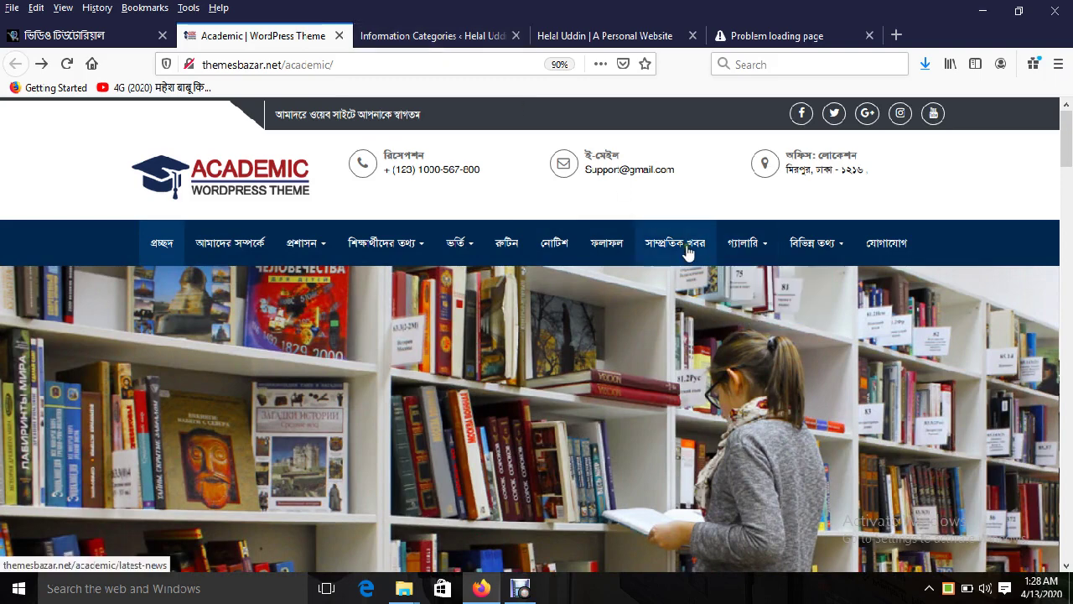
{"action": "mouse_move", "coordinate": [770, 251]}
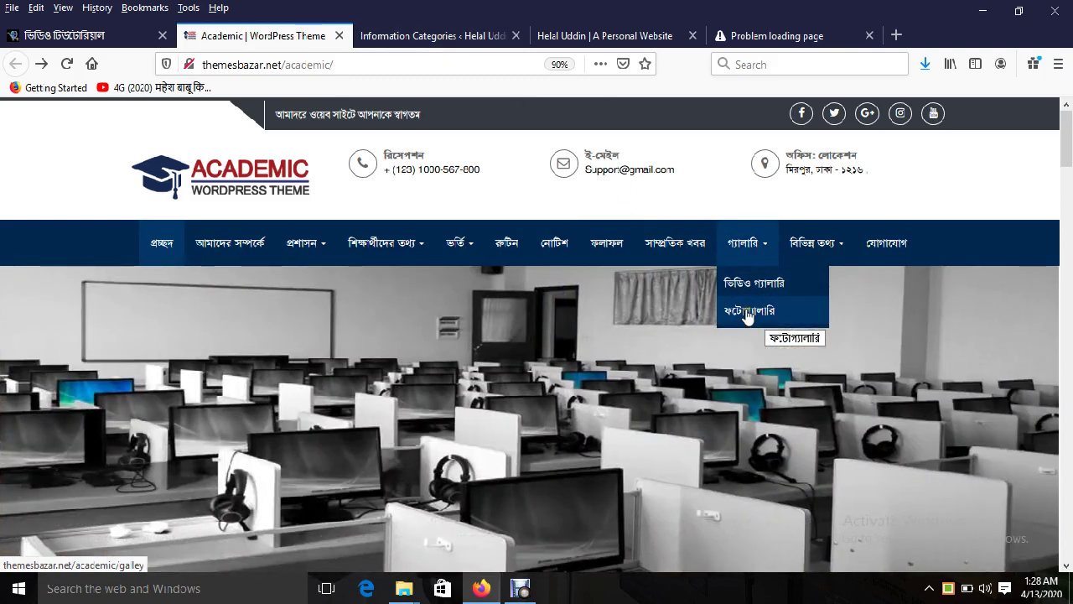
{"action": "left_click", "coordinate": [403, 36]}
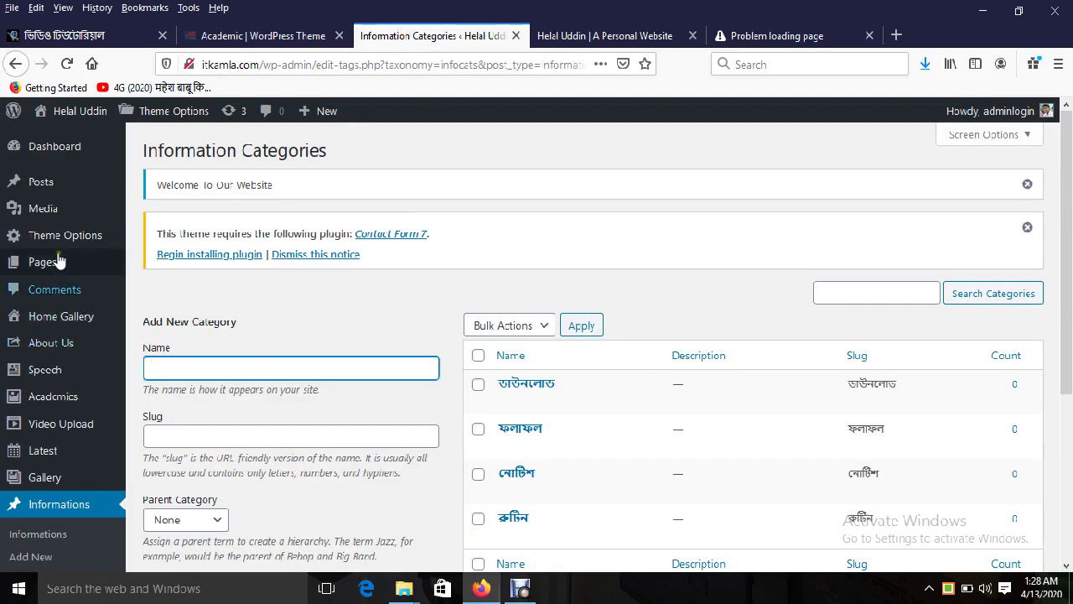
{"action": "left_click", "coordinate": [158, 288]}
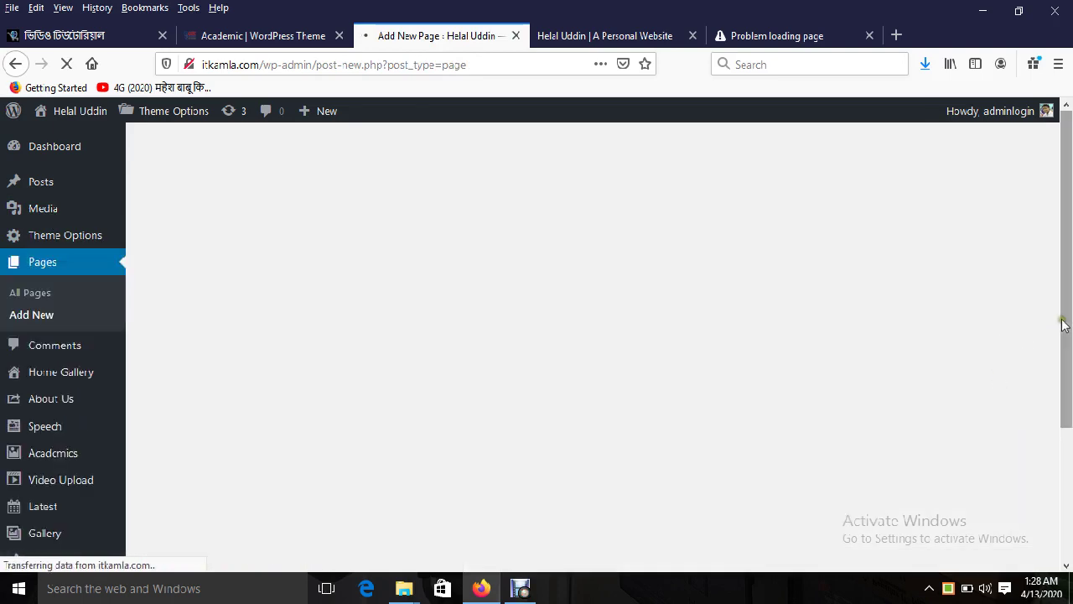
{"action": "scroll", "coordinate": [939, 434], "scroll_direction": "down", "scroll_amount": 3}
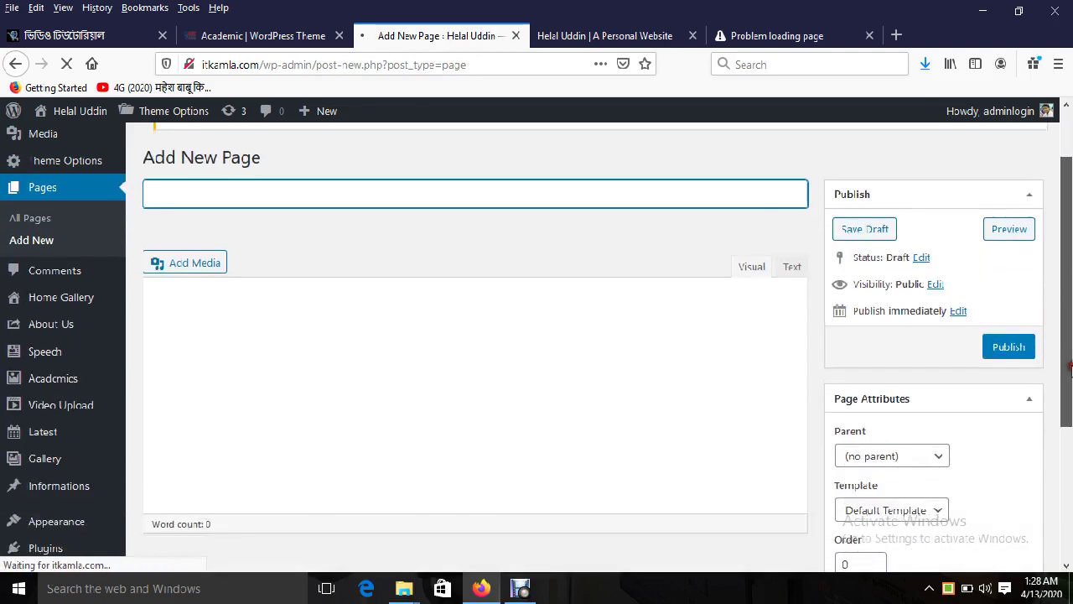
{"action": "left_click", "coordinate": [924, 404]}
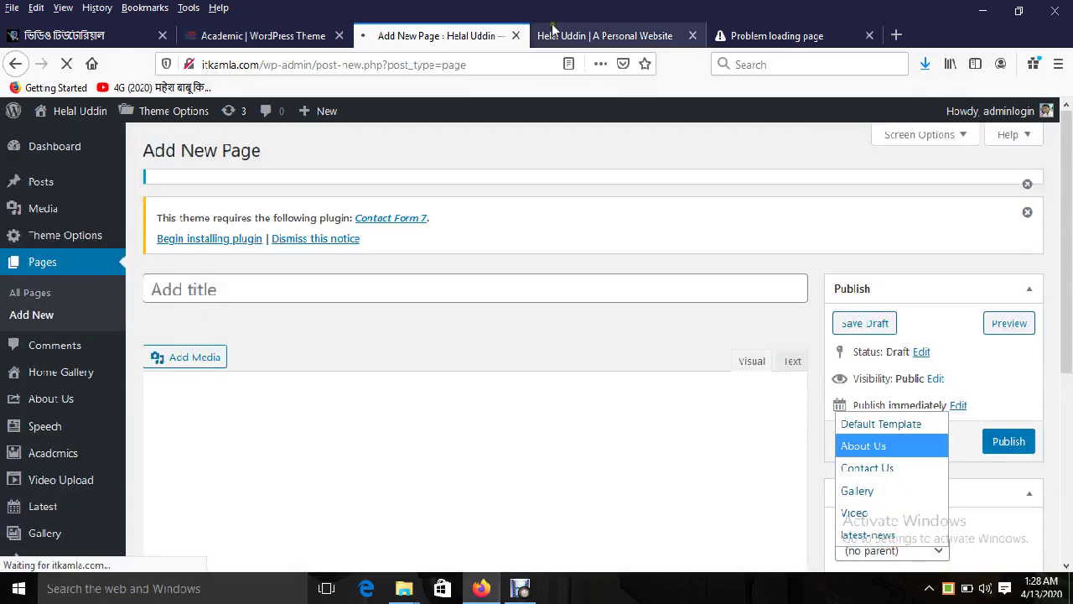
{"action": "left_click", "coordinate": [551, 35]}
{"action": "left_click", "coordinate": [251, 35]}
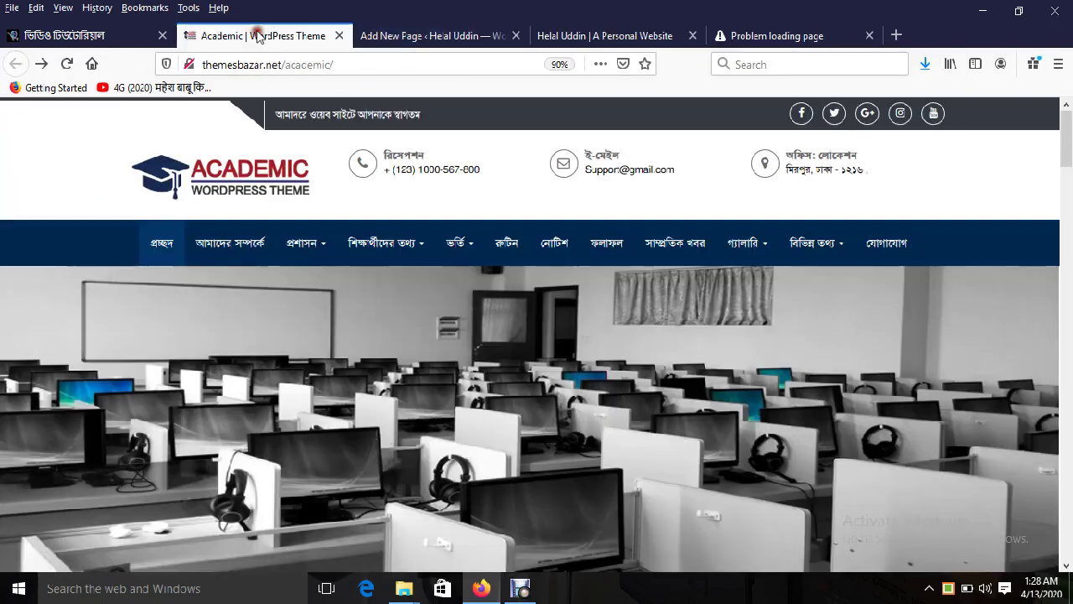
{"action": "mouse_move", "coordinate": [737, 256]}
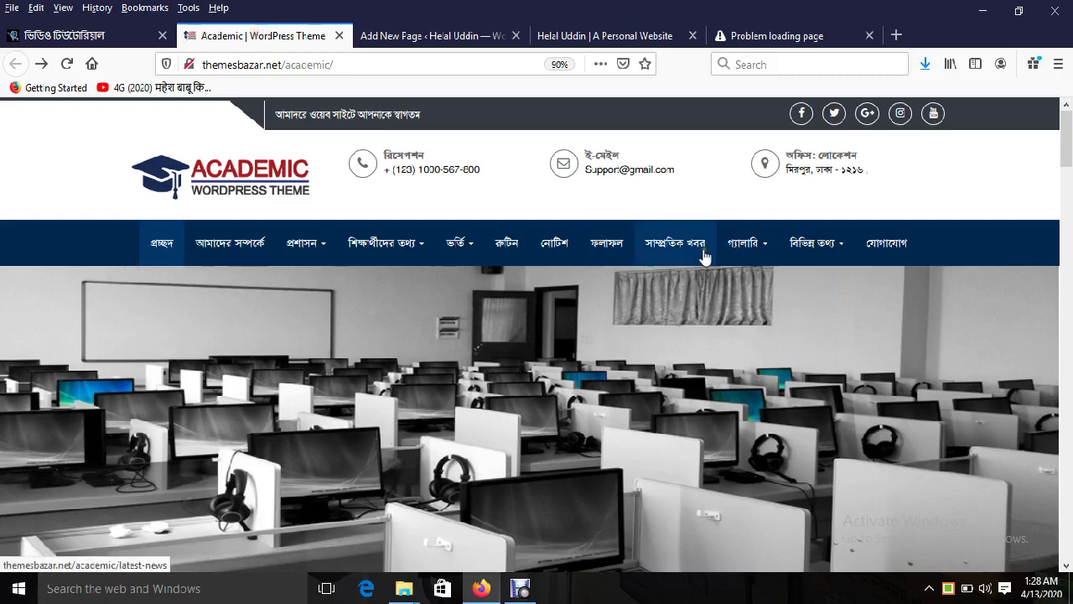
{"action": "mouse_move", "coordinate": [807, 254]}
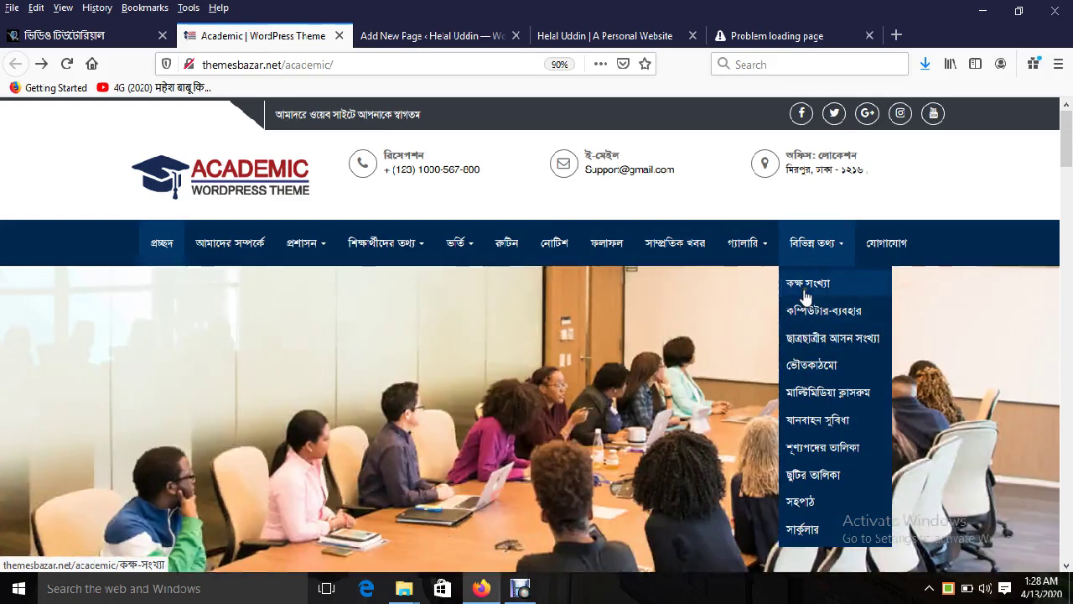
{"action": "mouse_move", "coordinate": [444, 260]}
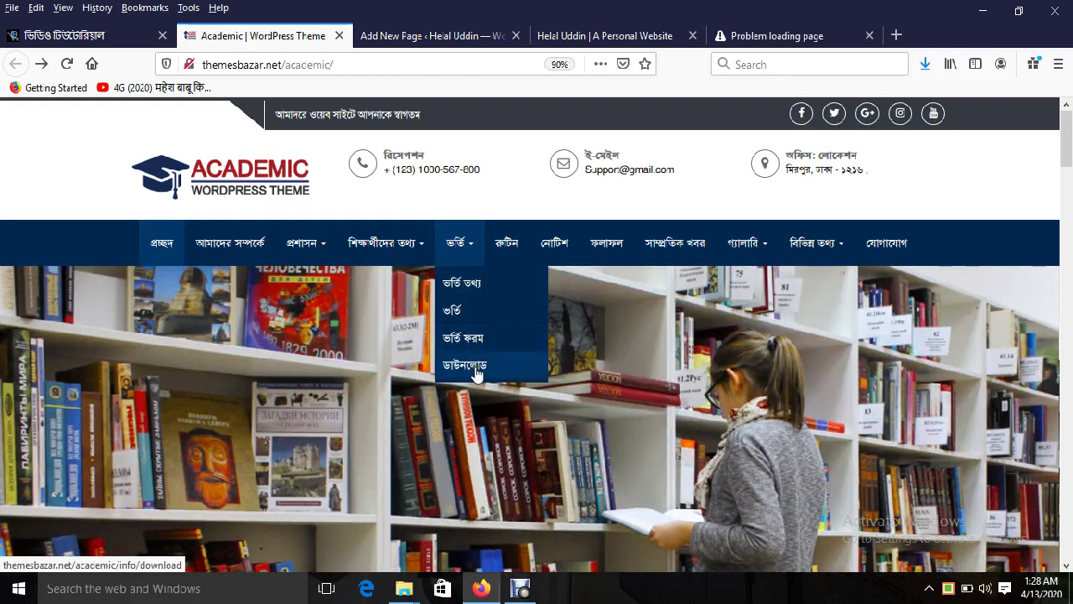
{"action": "left_click", "coordinate": [410, 35]}
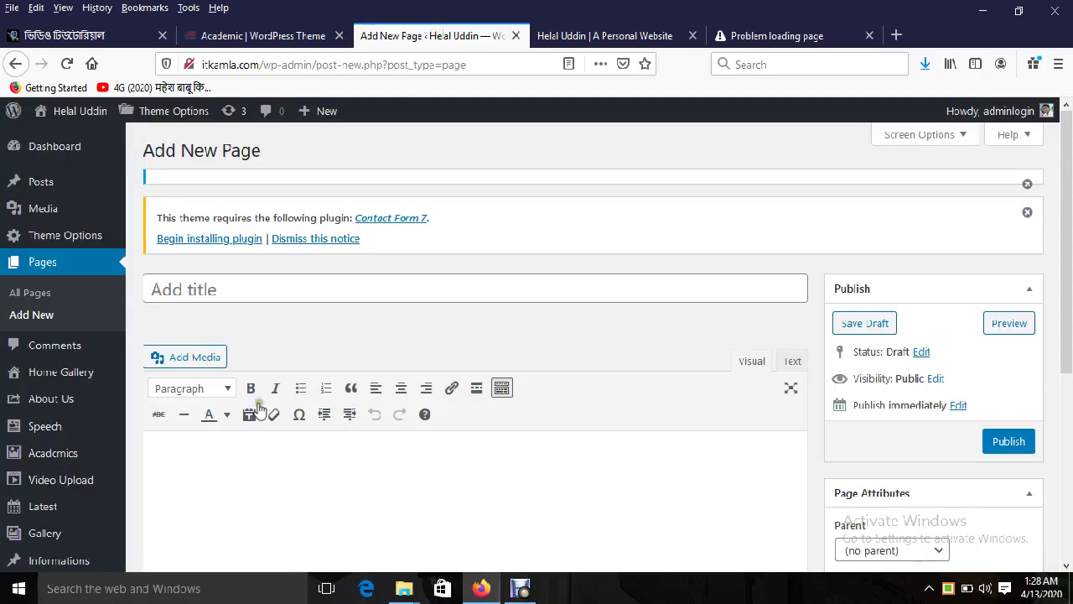
{"action": "scroll", "coordinate": [1070, 233], "scroll_direction": "down", "scroll_amount": 3}
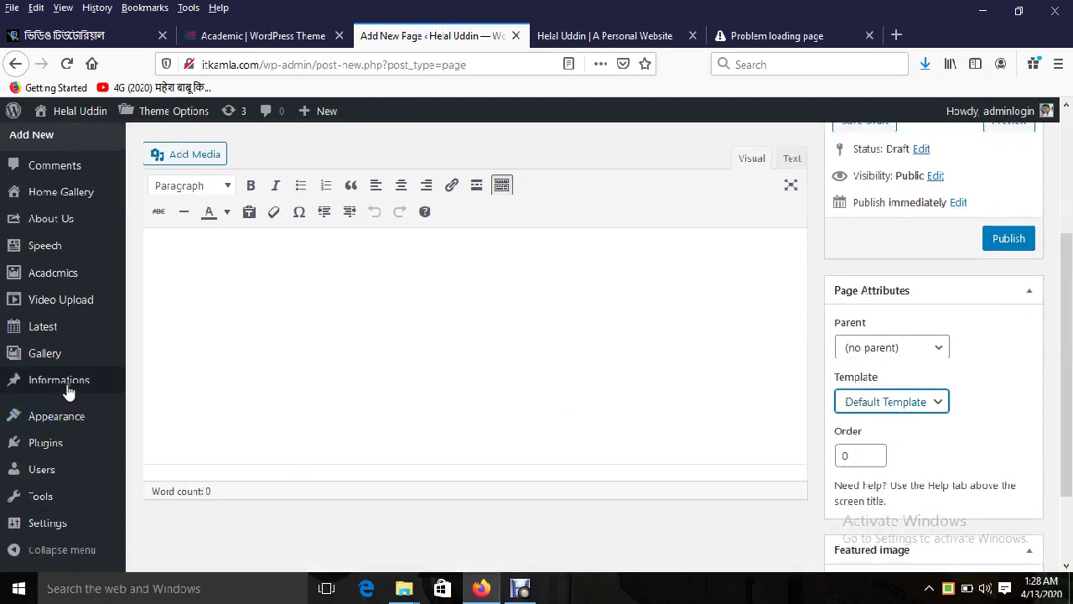
{"action": "mouse_move", "coordinate": [70, 384]}
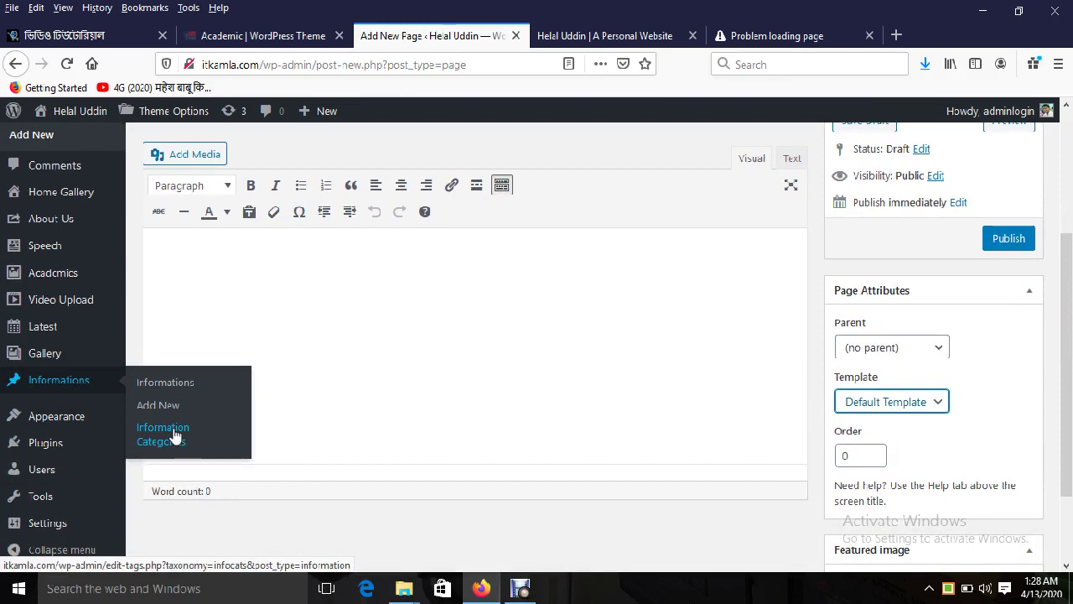
{"action": "scroll", "coordinate": [503, 251], "scroll_direction": "up", "scroll_amount": 3}
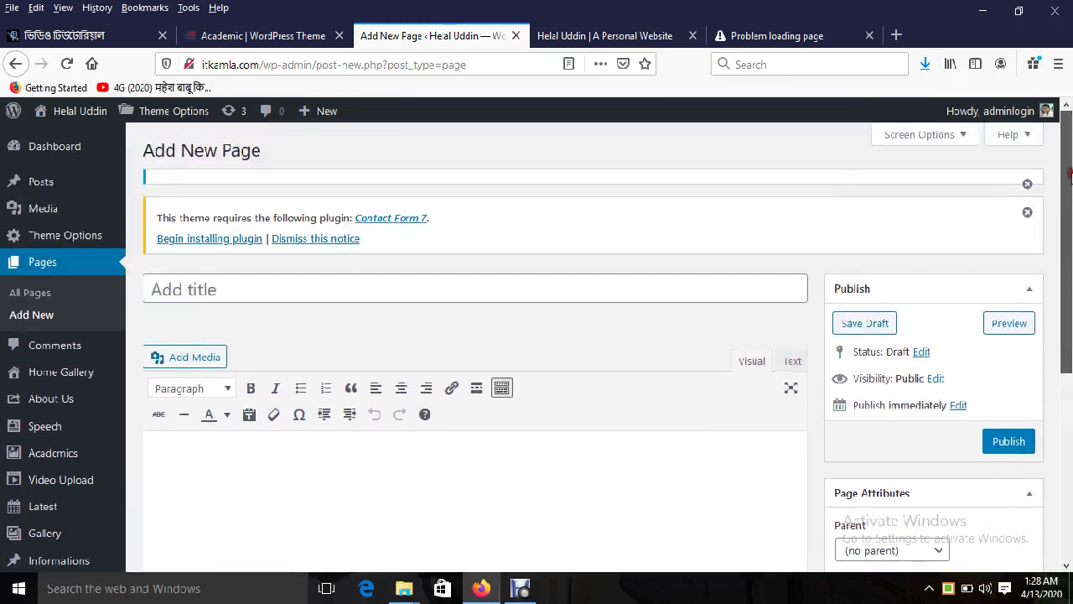
{"action": "left_click", "coordinate": [594, 36]}
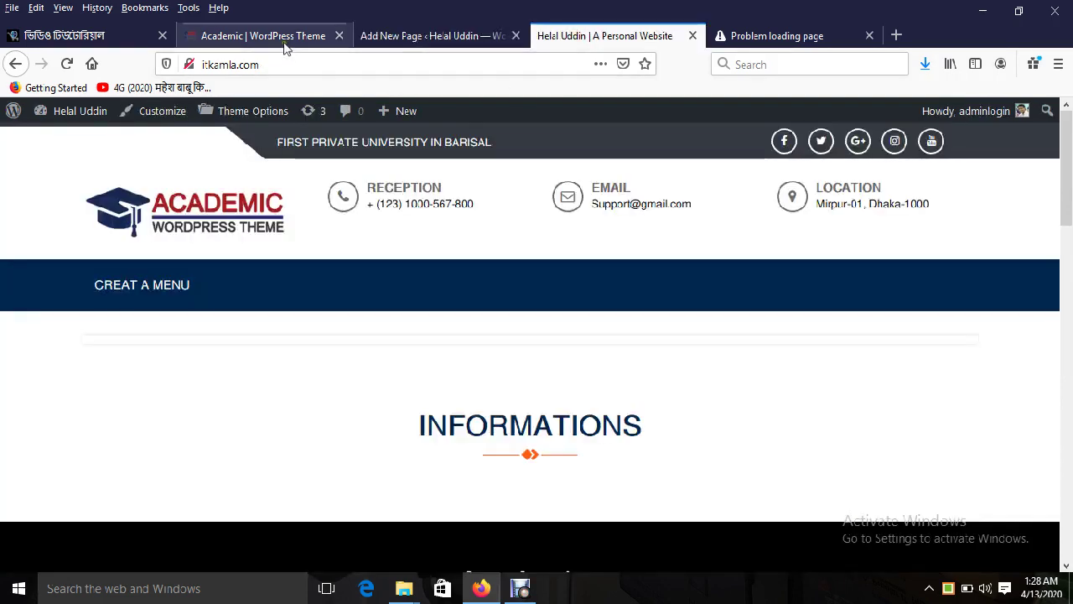
{"action": "left_click", "coordinate": [281, 36]}
{"action": "mouse_move", "coordinate": [830, 245]}
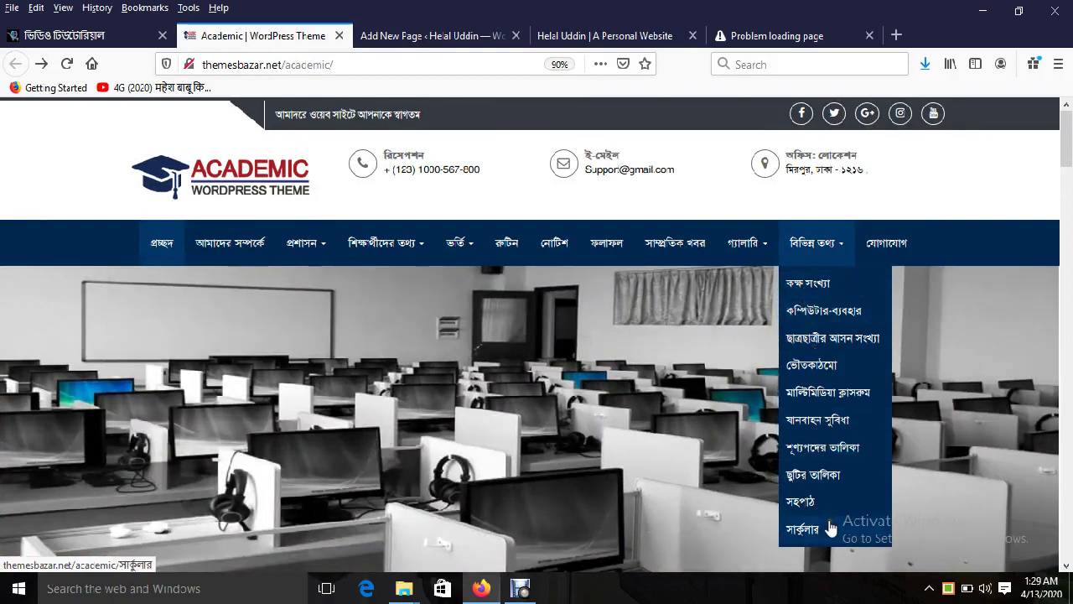
{"action": "left_click", "coordinate": [411, 36]}
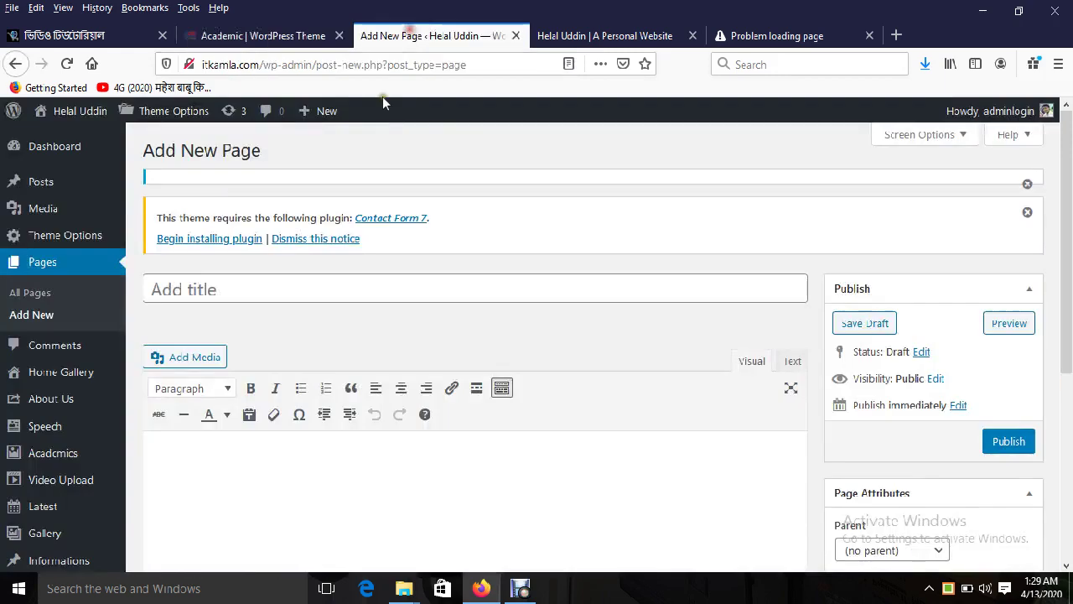
{"action": "left_click", "coordinate": [40, 314]}
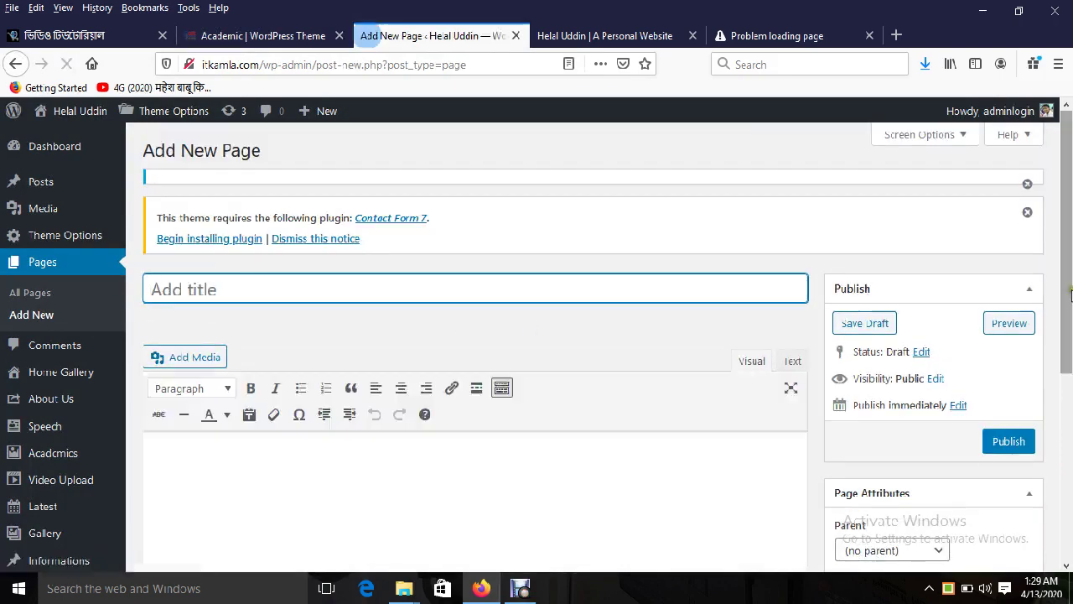
{"action": "scroll", "coordinate": [1069, 243], "scroll_direction": "down", "scroll_amount": 3}
{"action": "left_click", "coordinate": [887, 338]}
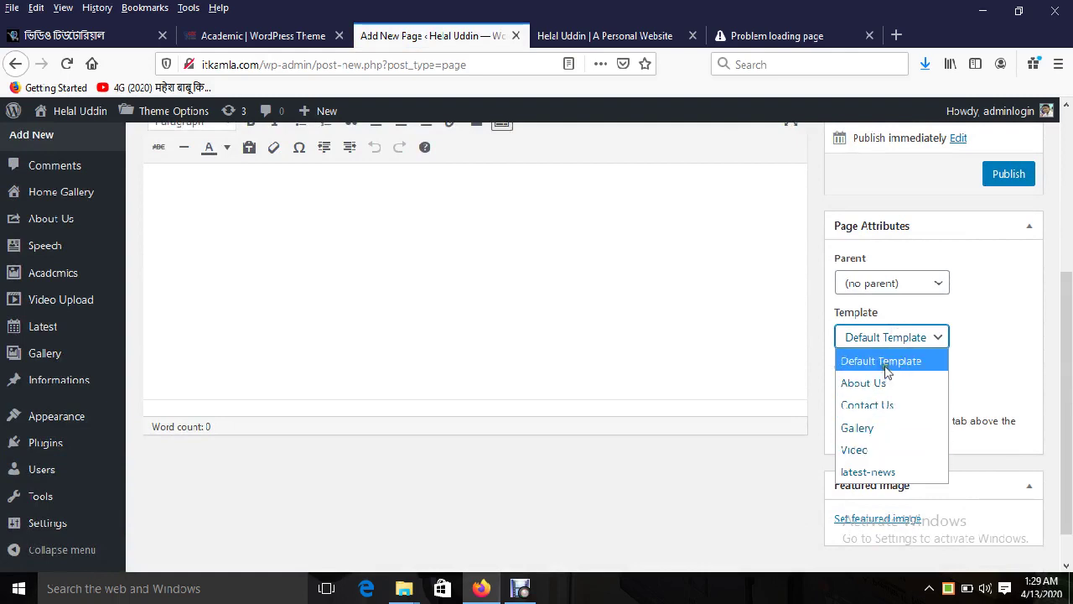
{"action": "left_click", "coordinate": [887, 362]}
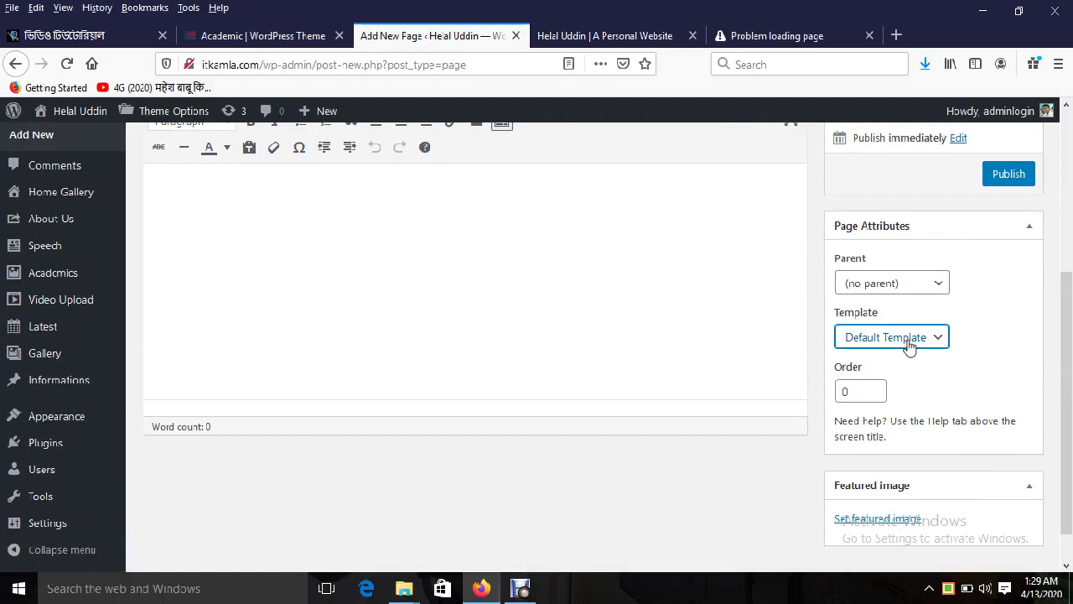
{"action": "scroll", "coordinate": [1046, 341], "scroll_direction": "up", "scroll_amount": 5}
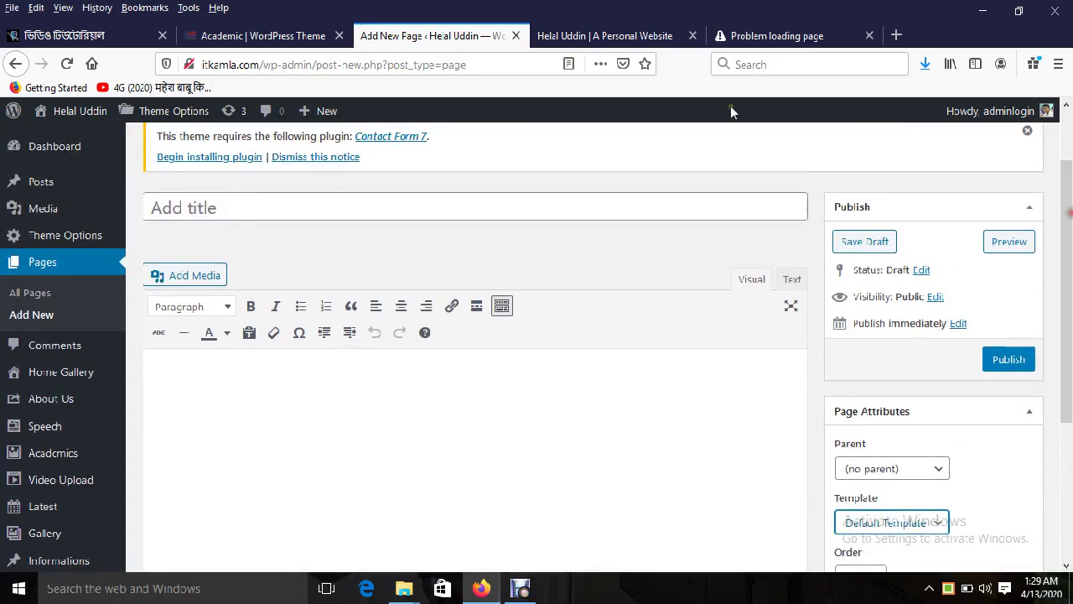
{"action": "left_click", "coordinate": [297, 36]}
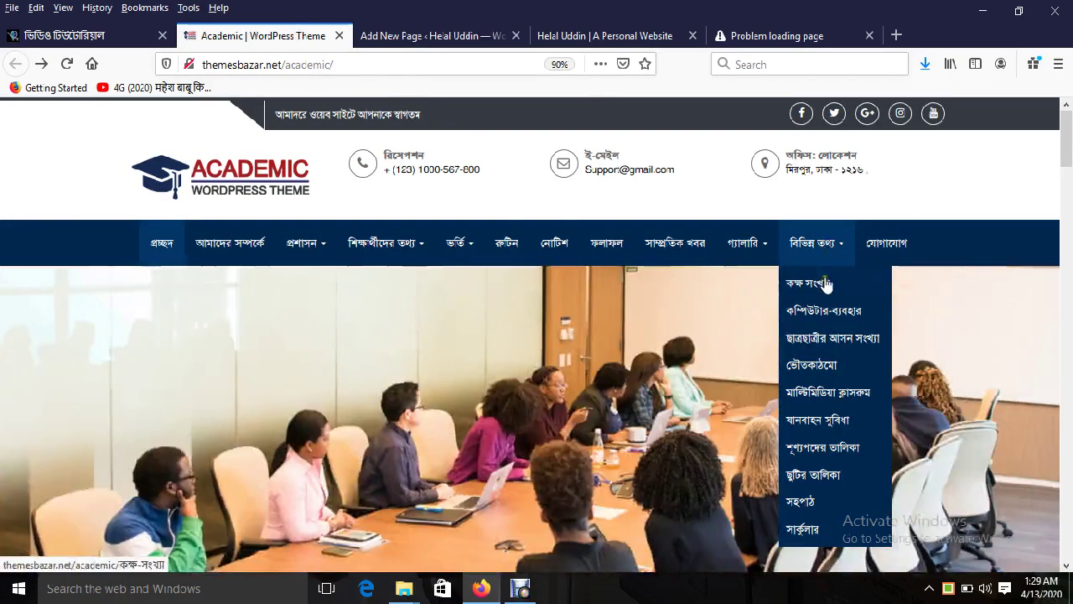
{"action": "left_click", "coordinate": [394, 36]}
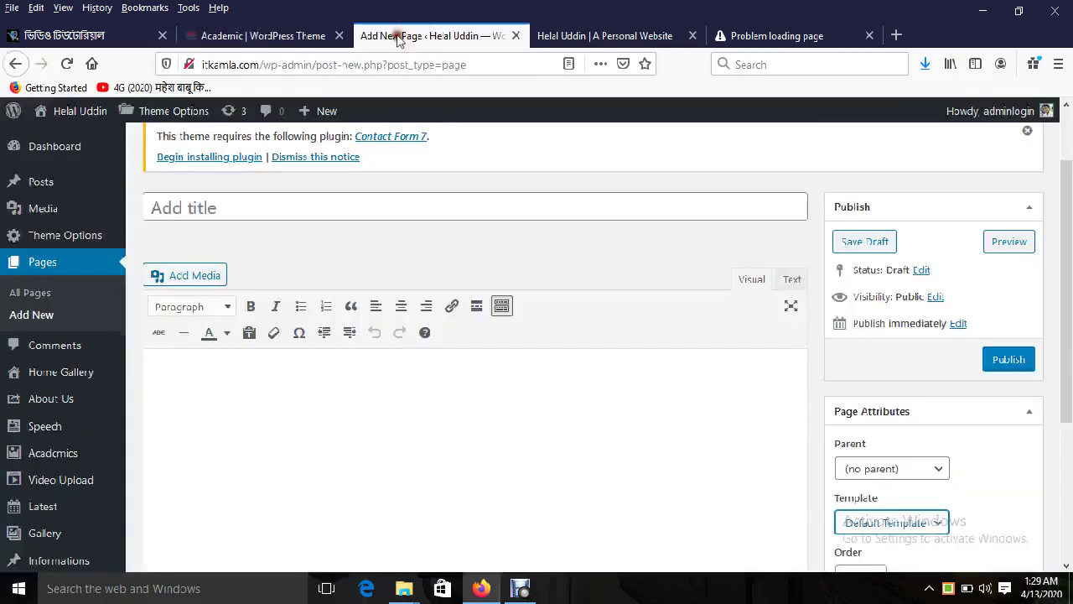
Step: Publish the কক্ষ সংখ্যা page with placeholder Bengali body lines and Default Template
{"action": "left_click", "coordinate": [233, 210]}
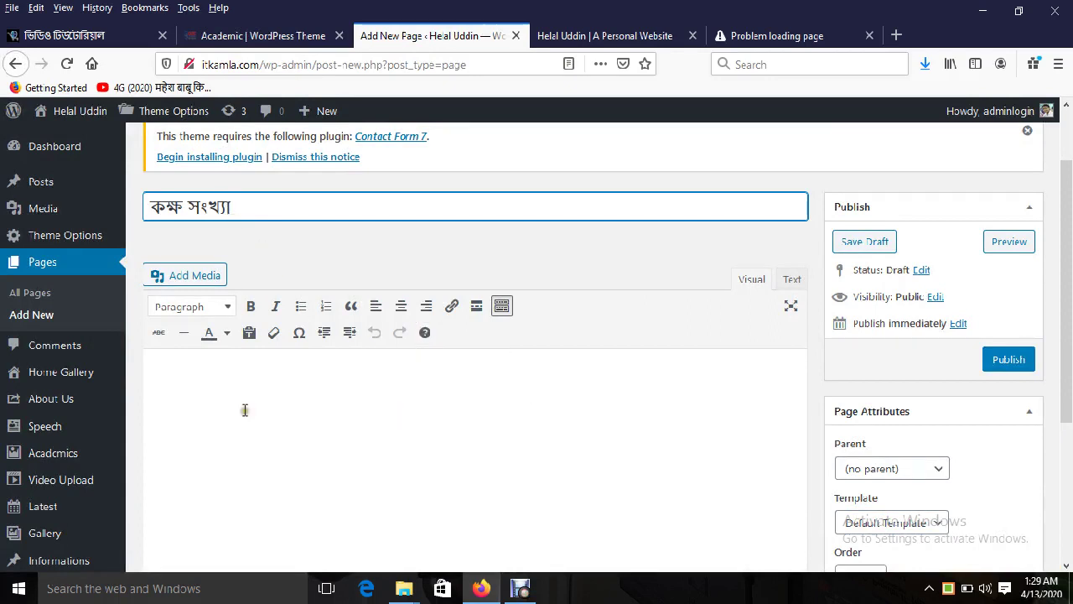
{"action": "left_click", "coordinate": [194, 370]}
{"action": "type", "text": "তদক্দতক ু"}
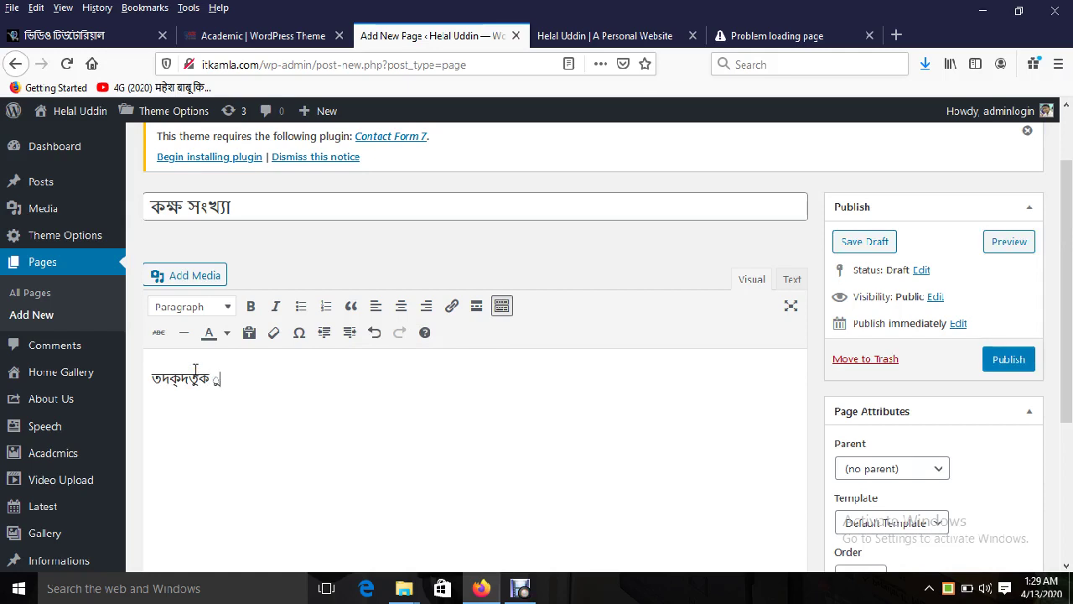
{"action": "key", "text": "Return"}
{"action": "type", "text": "্কিকুদত"}
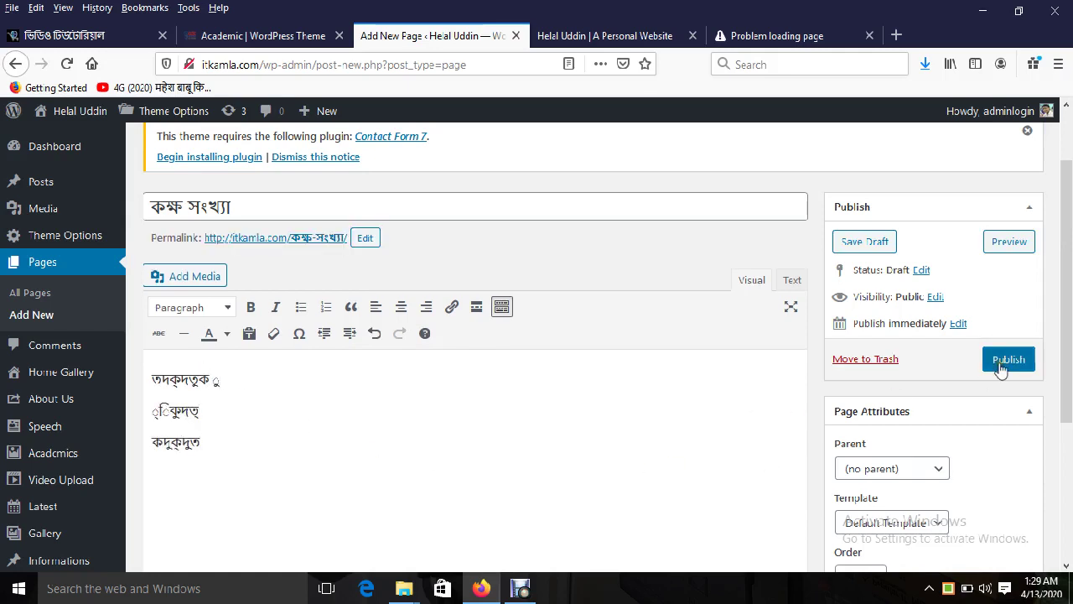
{"action": "left_click", "coordinate": [884, 528]}
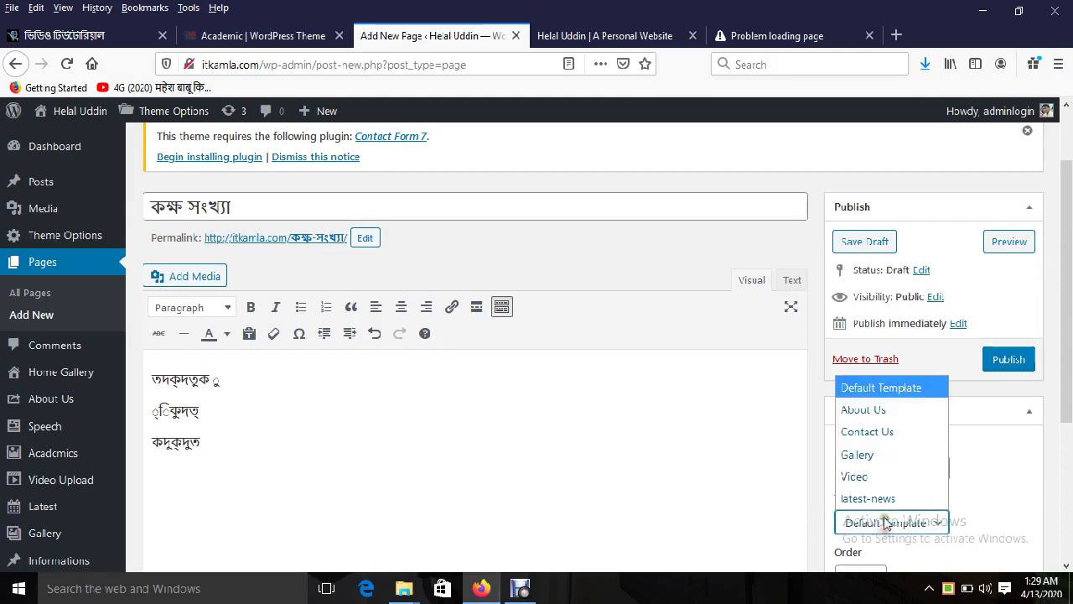
{"action": "left_click", "coordinate": [877, 389]}
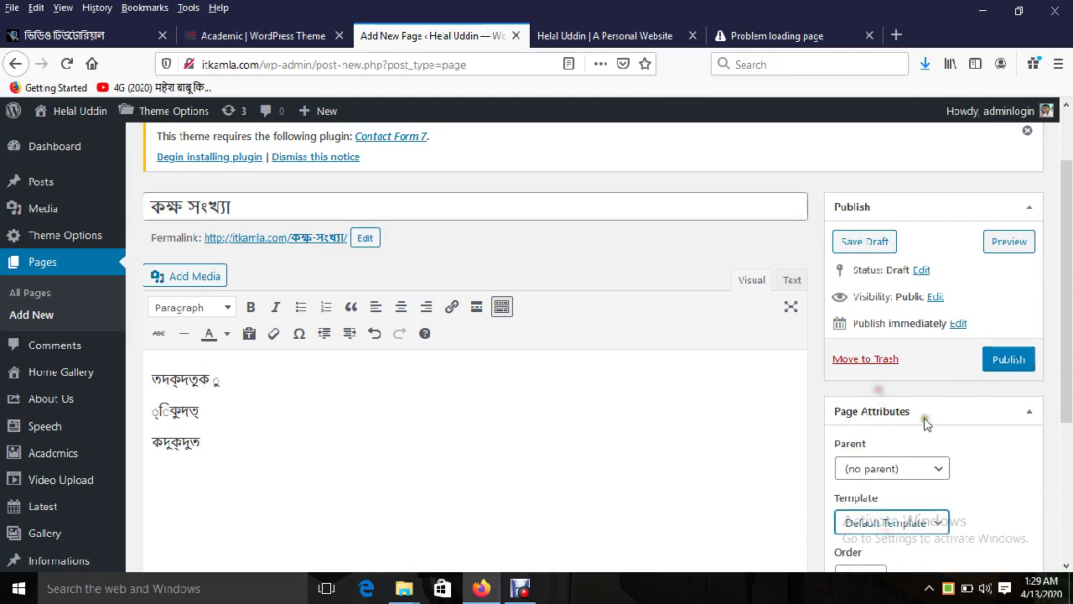
{"action": "left_click", "coordinate": [1004, 362]}
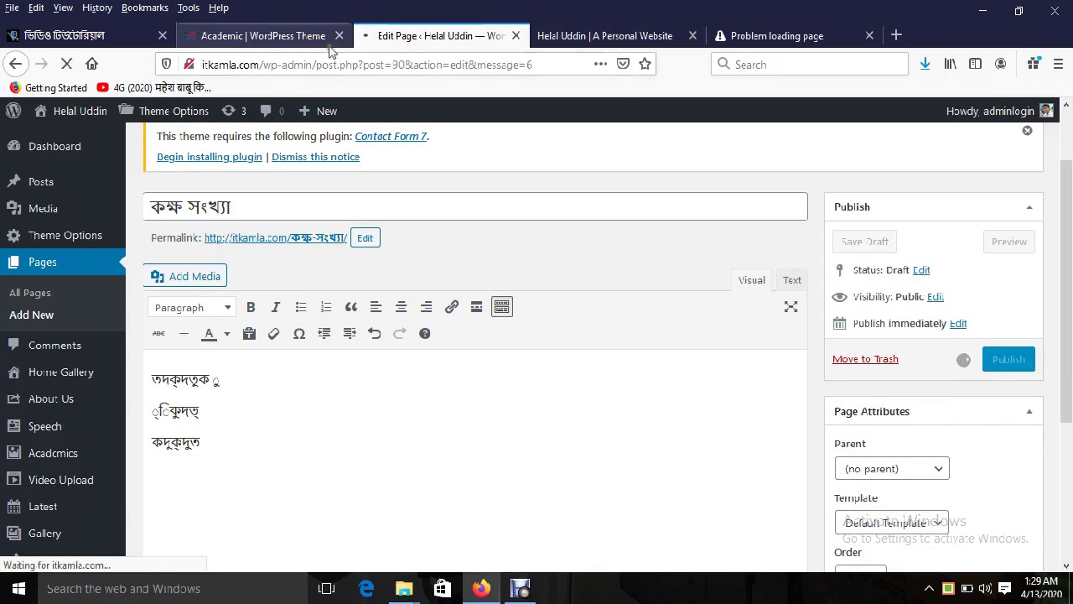
{"action": "left_click", "coordinate": [277, 36]}
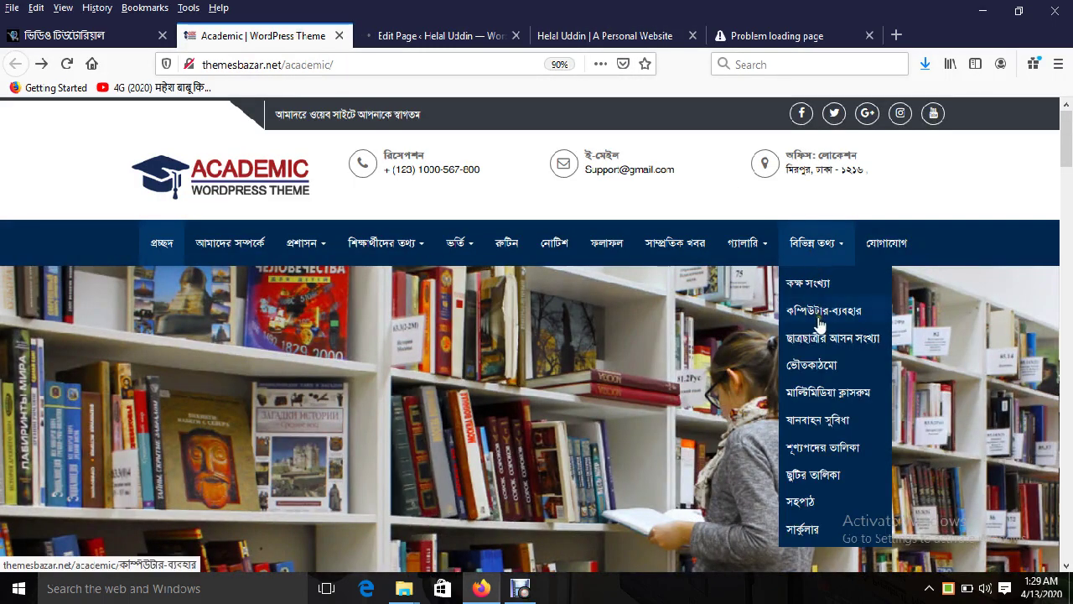
{"action": "left_click", "coordinate": [400, 36]}
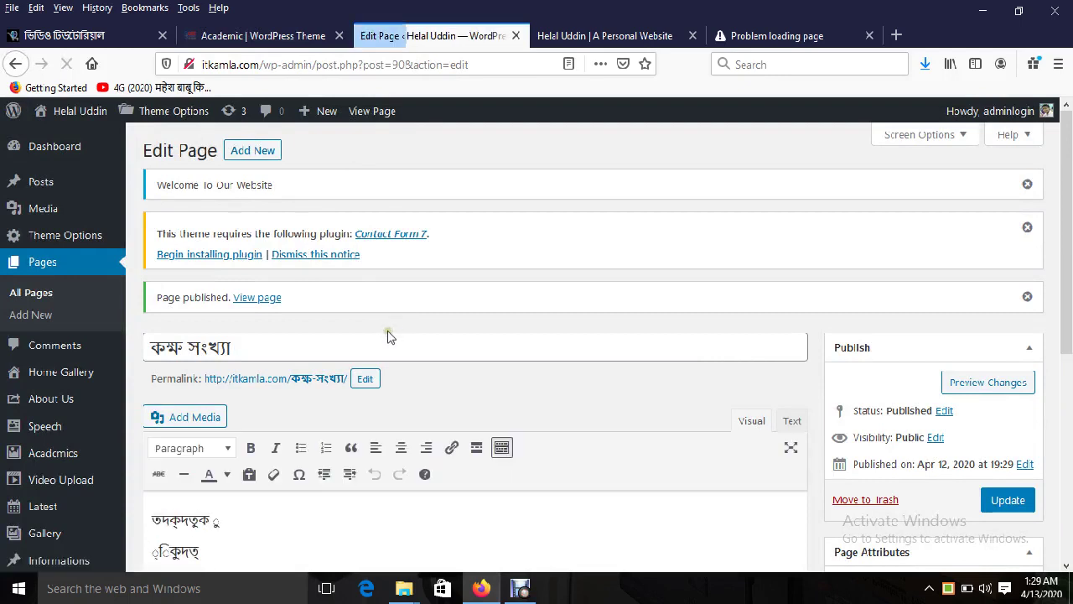
Step: Create a new কম্পিউটার ব্যবহার page with one placeholder Bengali line and publish it
{"action": "left_click", "coordinate": [254, 152]}
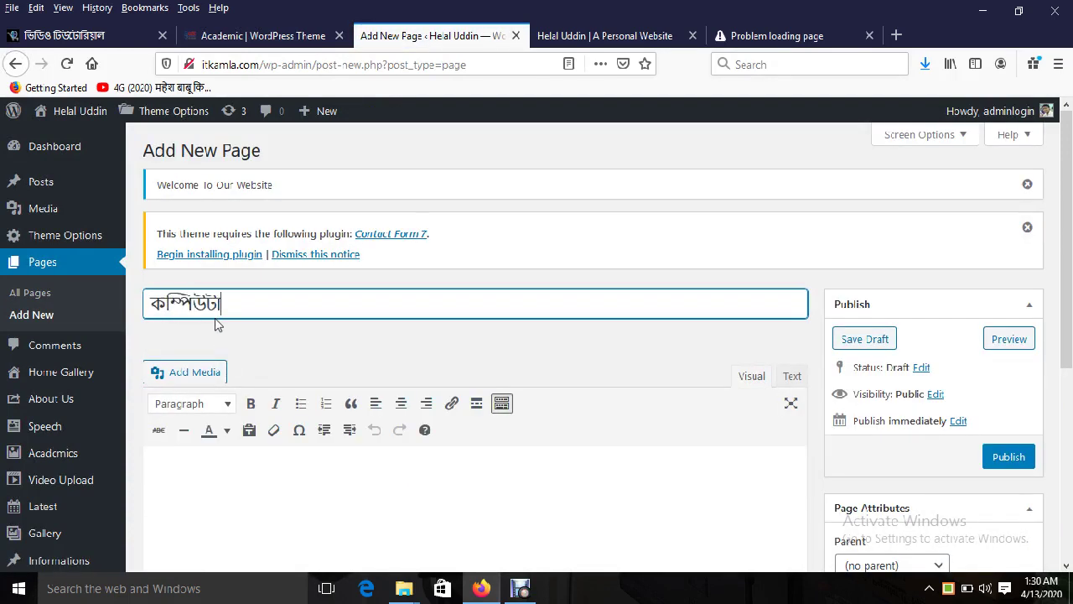
{"action": "type", "text": "কম্পিউটার ব্যবা"}
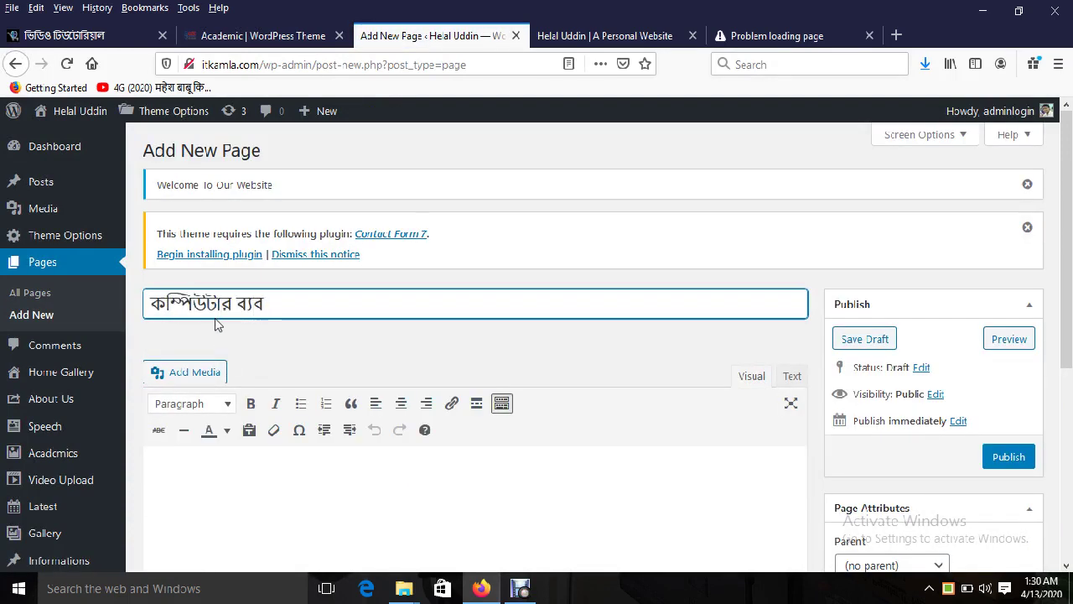
{"action": "scroll", "coordinate": [536, 361], "scroll_direction": "down", "scroll_amount": 2}
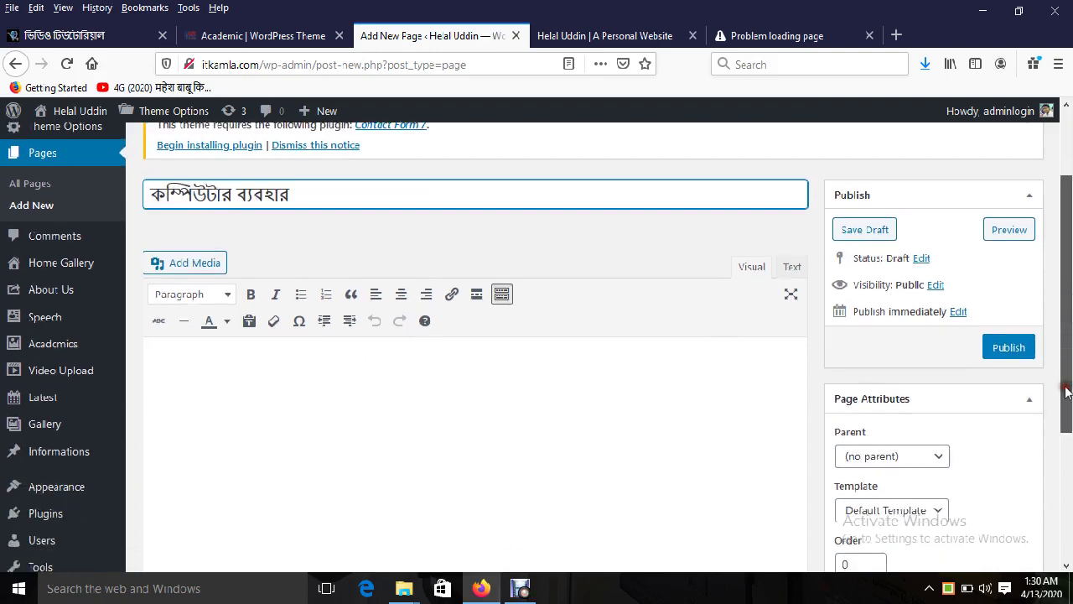
{"action": "left_click", "coordinate": [209, 348]}
{"action": "type", "text": "ই্রি ি ্রি"}
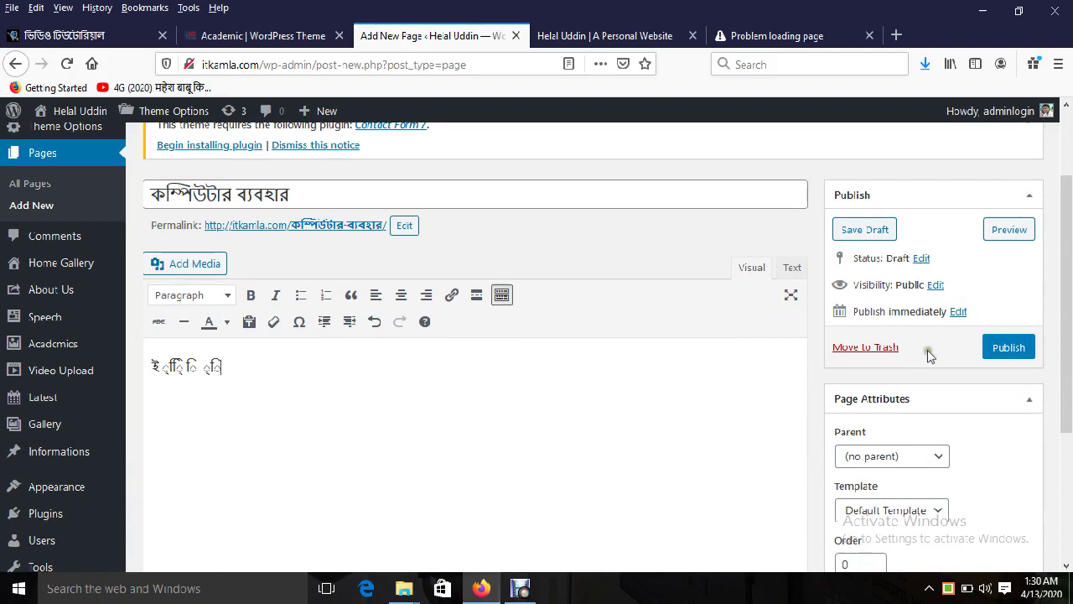
{"action": "left_click", "coordinate": [1010, 349]}
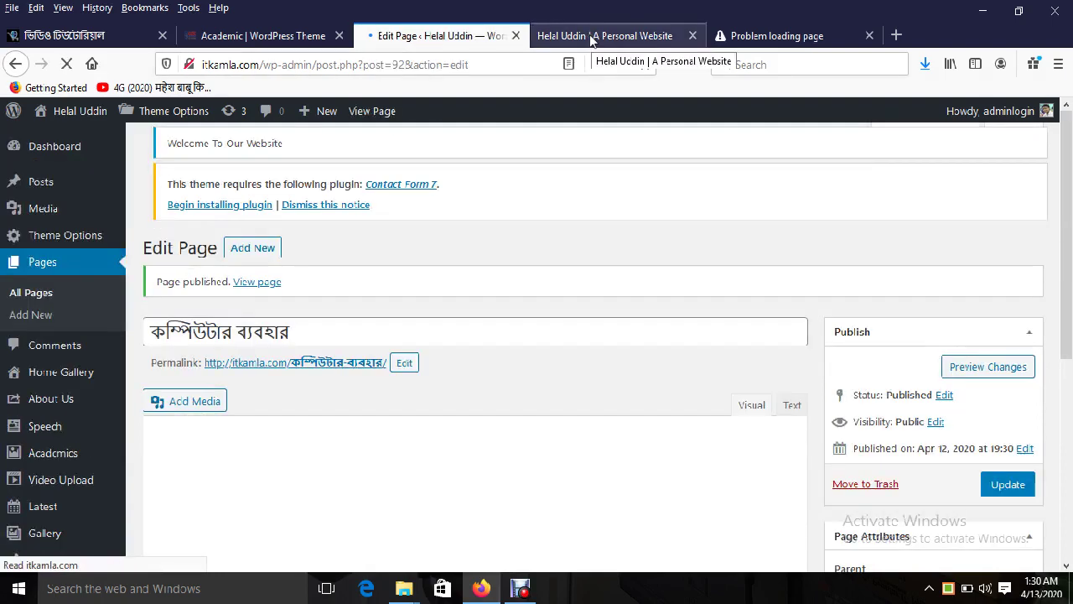
Step: Compare the live itkamla.com site with the Academic demo site's menus
{"action": "left_click", "coordinate": [591, 36]}
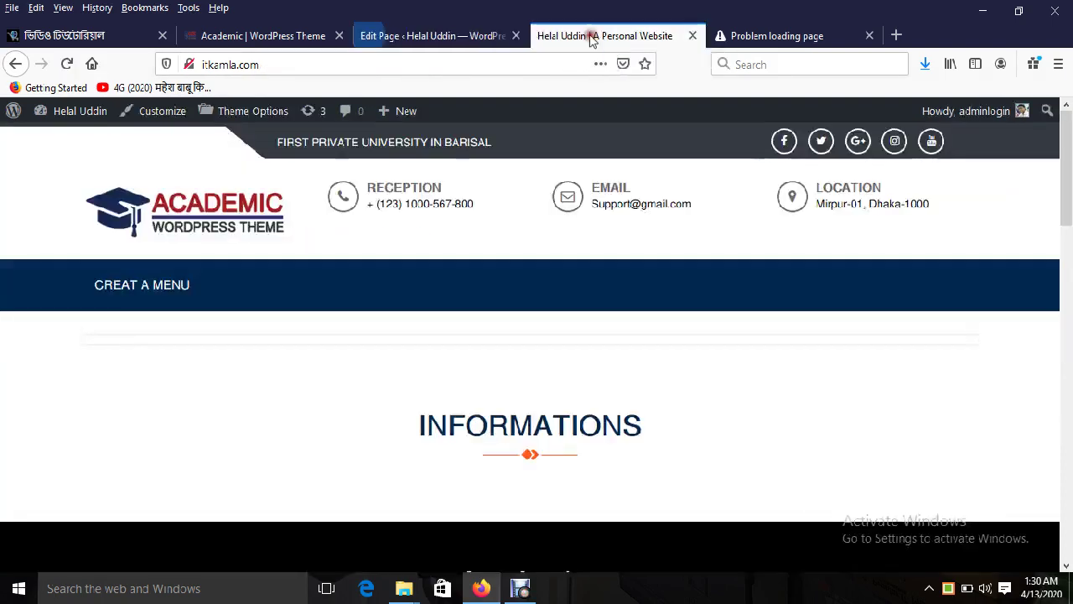
{"action": "left_click", "coordinate": [259, 35]}
{"action": "mouse_move", "coordinate": [817, 242]}
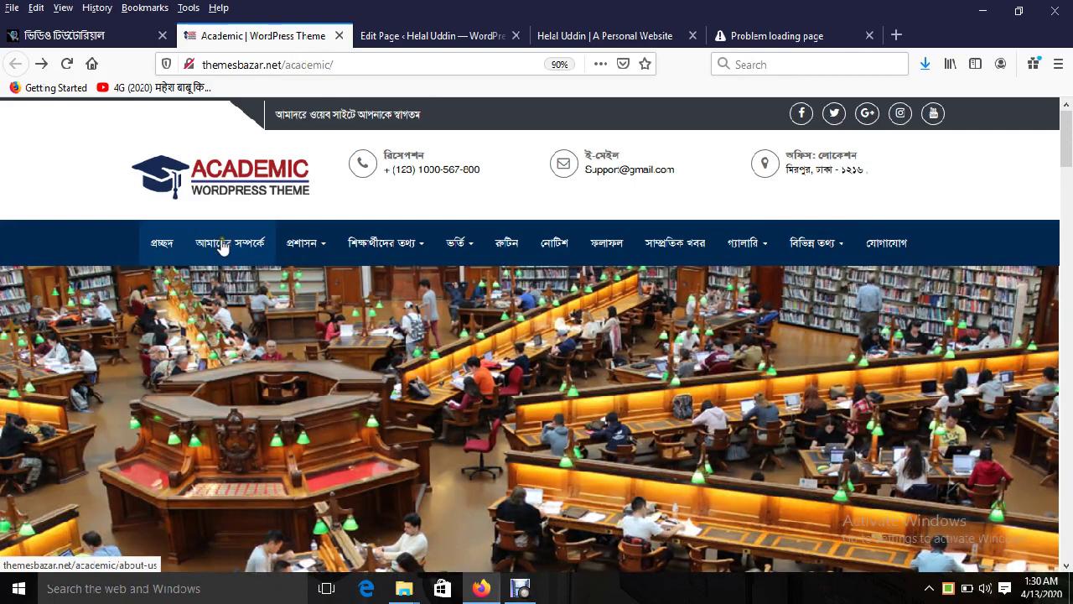
{"action": "mouse_move", "coordinate": [298, 244]}
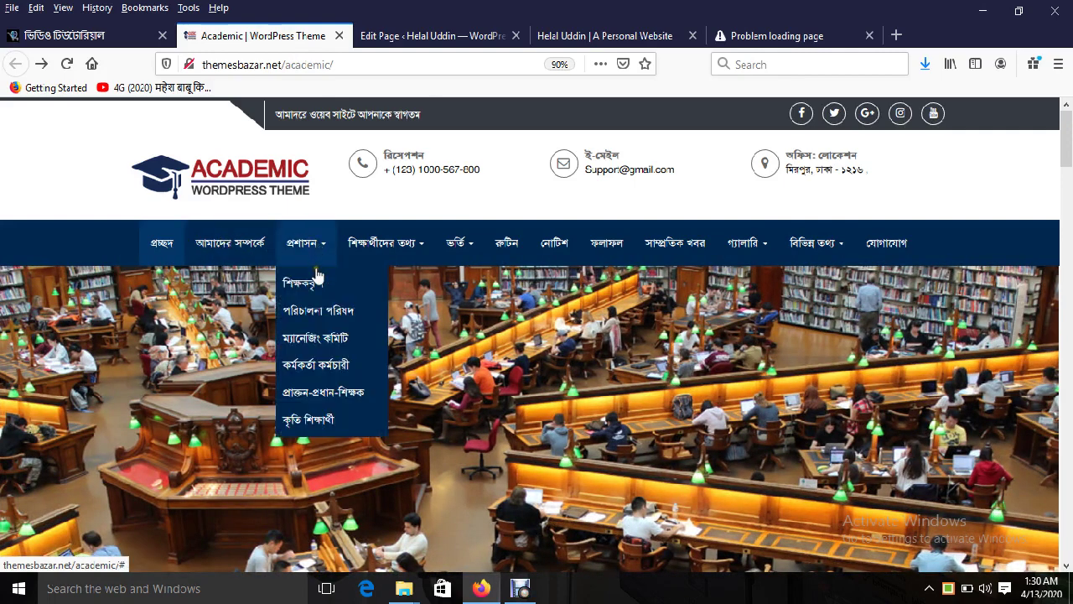
{"action": "mouse_move", "coordinate": [382, 247]}
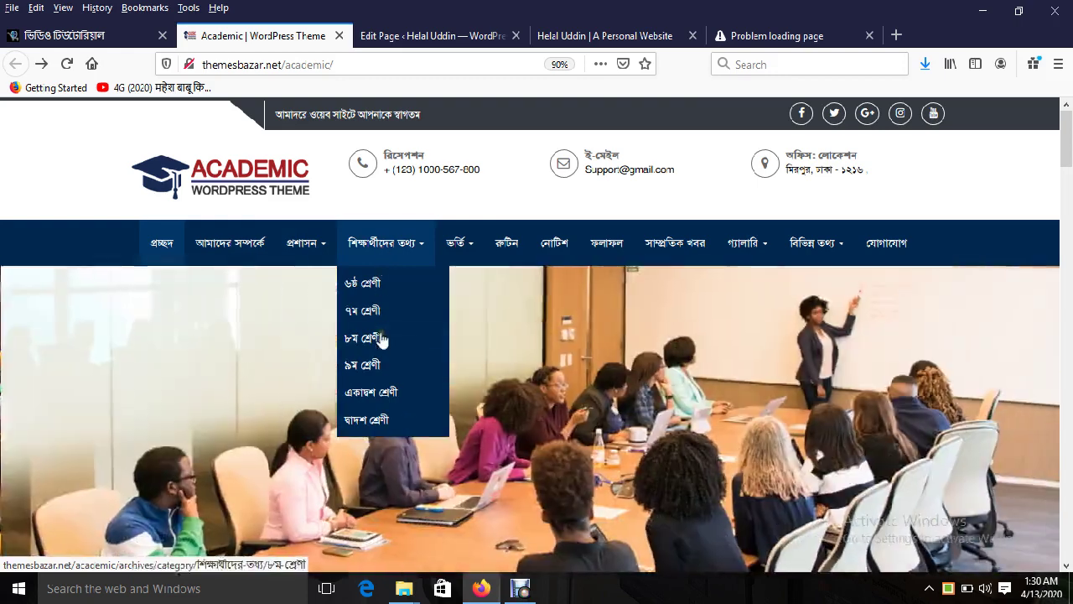
{"action": "mouse_move", "coordinate": [459, 258]}
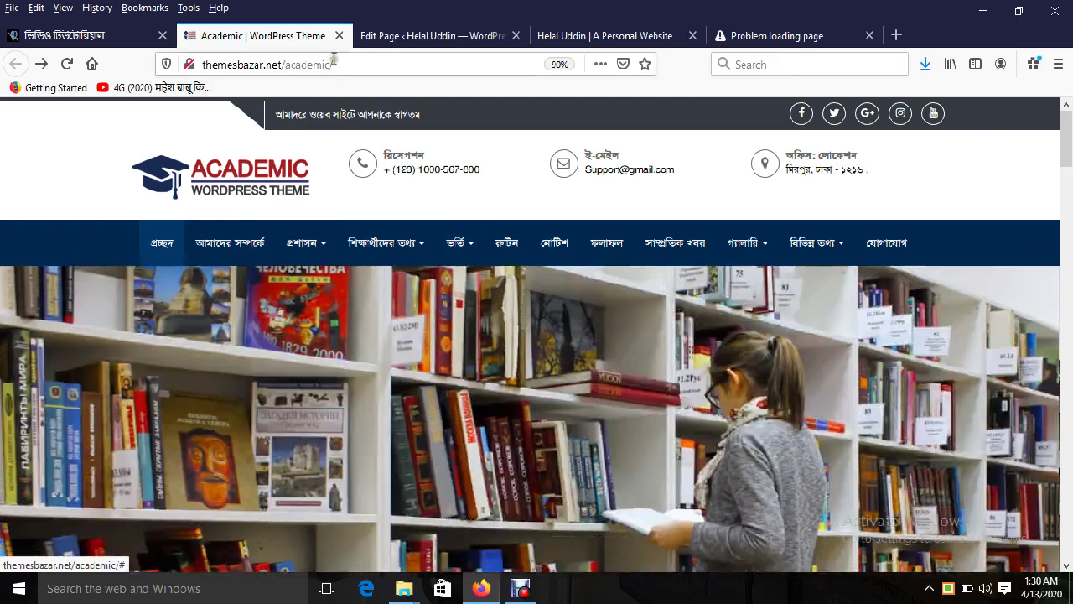
Step: Go back to the published page's editor, start another blank page, and keep the demo in view
{"action": "left_click", "coordinate": [436, 36]}
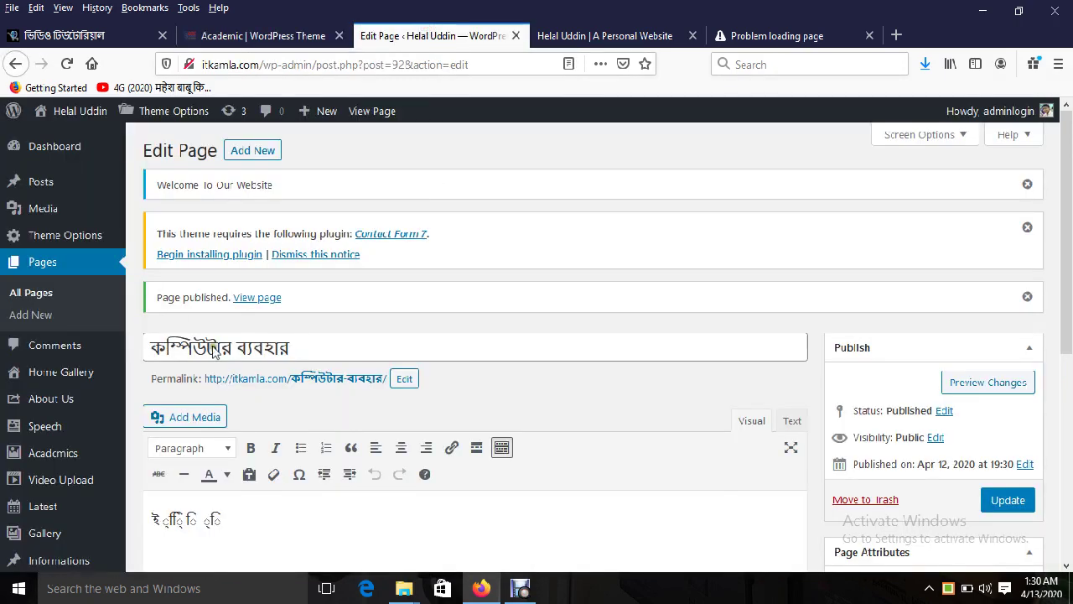
{"action": "left_click", "coordinate": [243, 151]}
{"action": "left_click", "coordinate": [278, 38]}
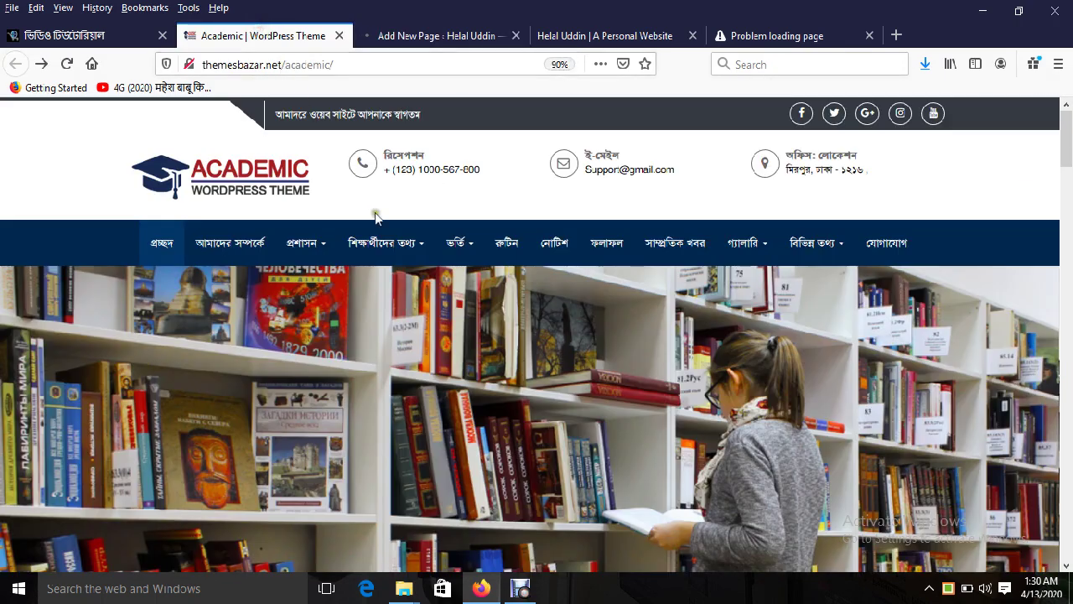
Step: Title the new page 'ভর্তি তথ্য' and publish it
{"action": "mouse_move", "coordinate": [451, 249]}
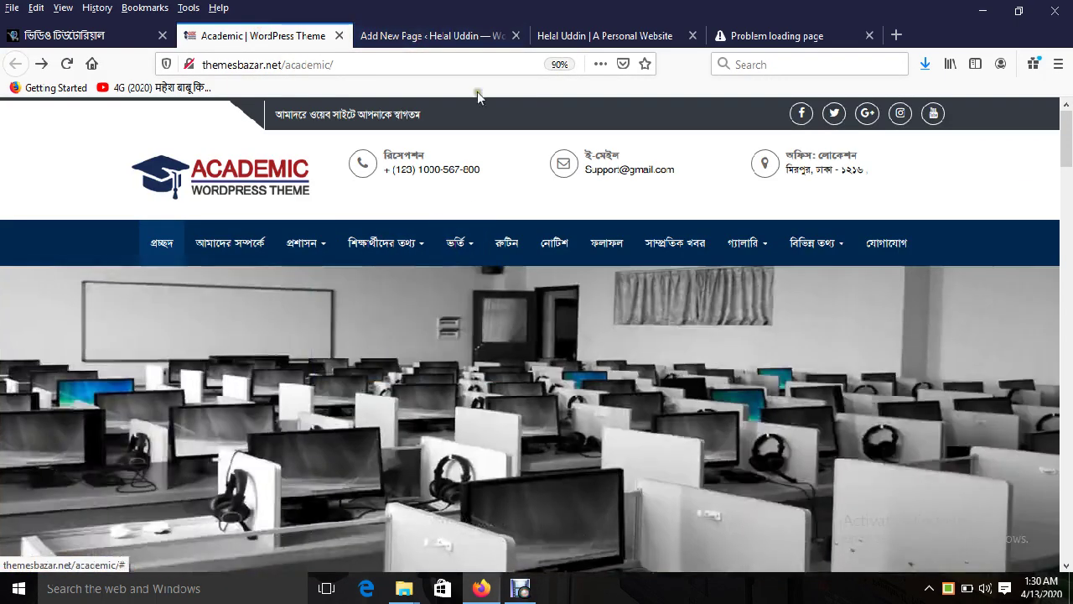
{"action": "left_click", "coordinate": [458, 39]}
{"action": "type", "text": "িইভতি"}
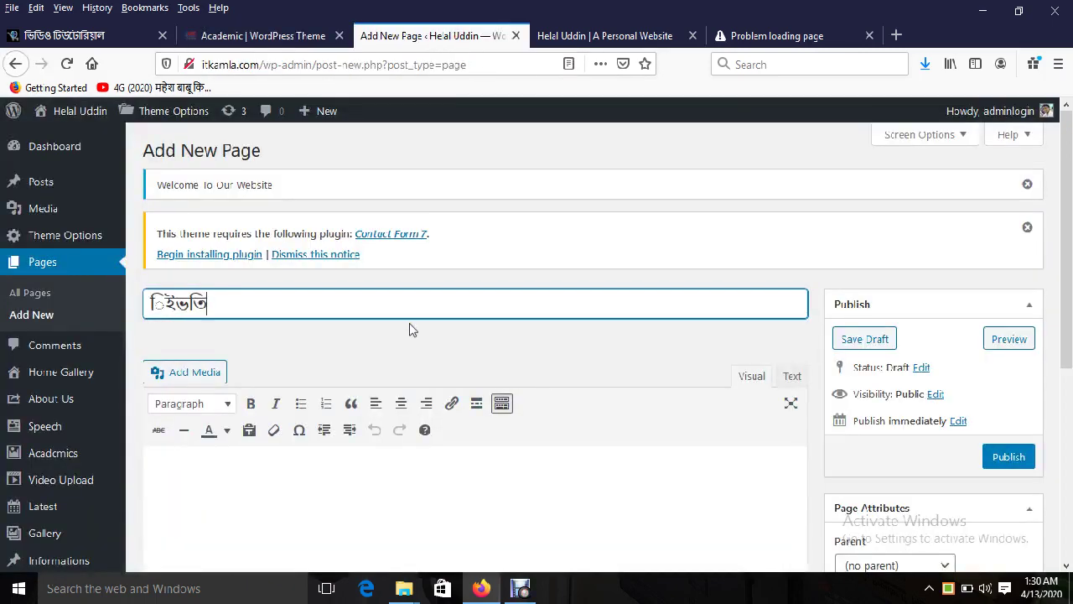
{"action": "key", "text": "BackSpace"}
{"action": "key", "text": "BackSpace"}
{"action": "key", "text": "BackSpace"}
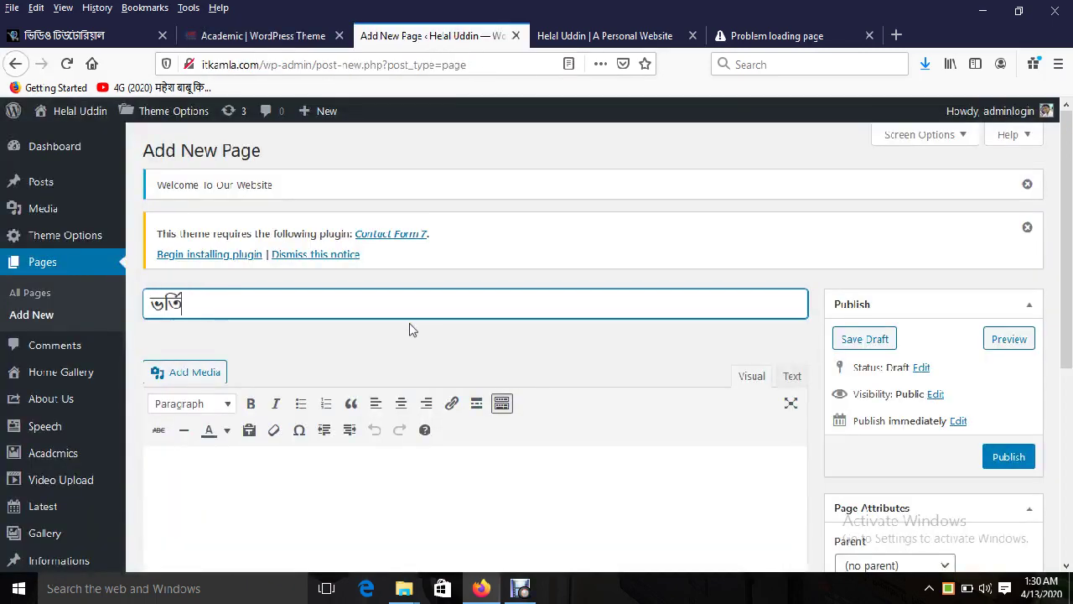
{"action": "left_click", "coordinate": [1014, 456]}
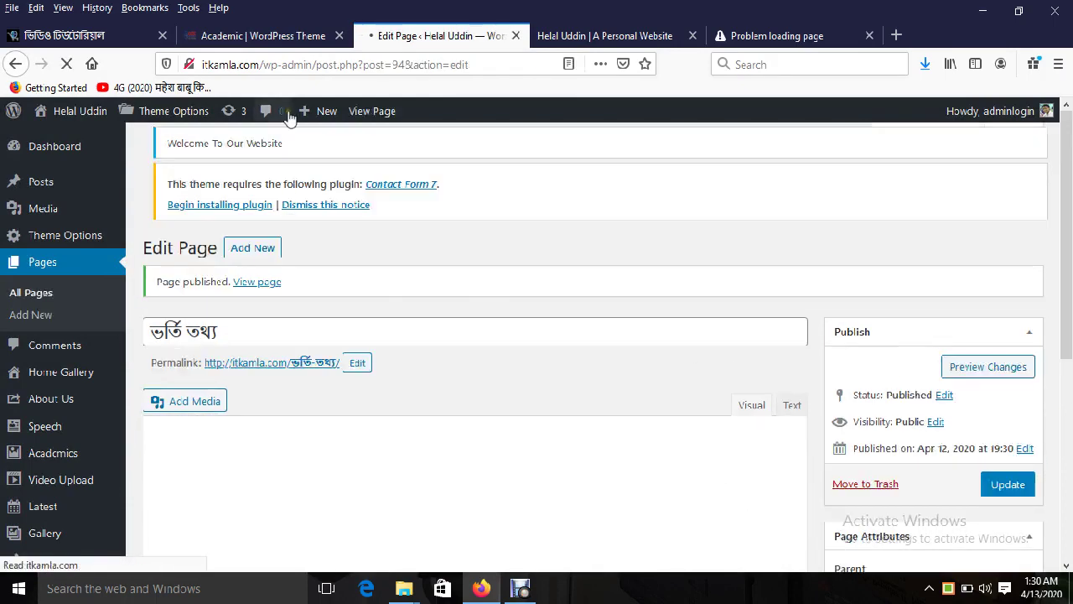
Step: Compare against the demo site's menu, then start another blank new page
{"action": "left_click", "coordinate": [311, 35]}
{"action": "mouse_move", "coordinate": [457, 262]}
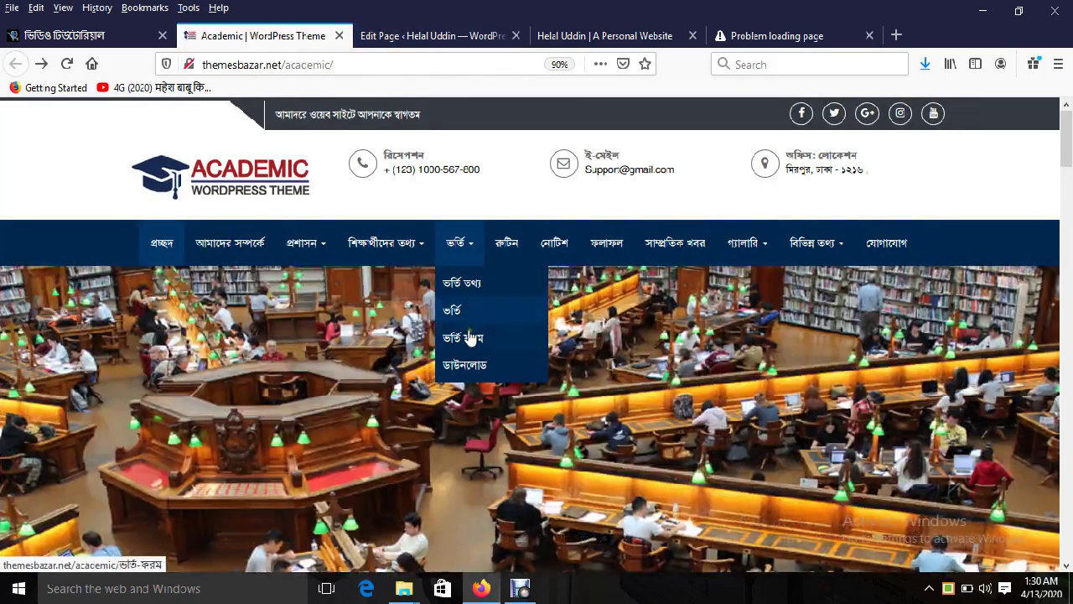
{"action": "left_click", "coordinate": [452, 35]}
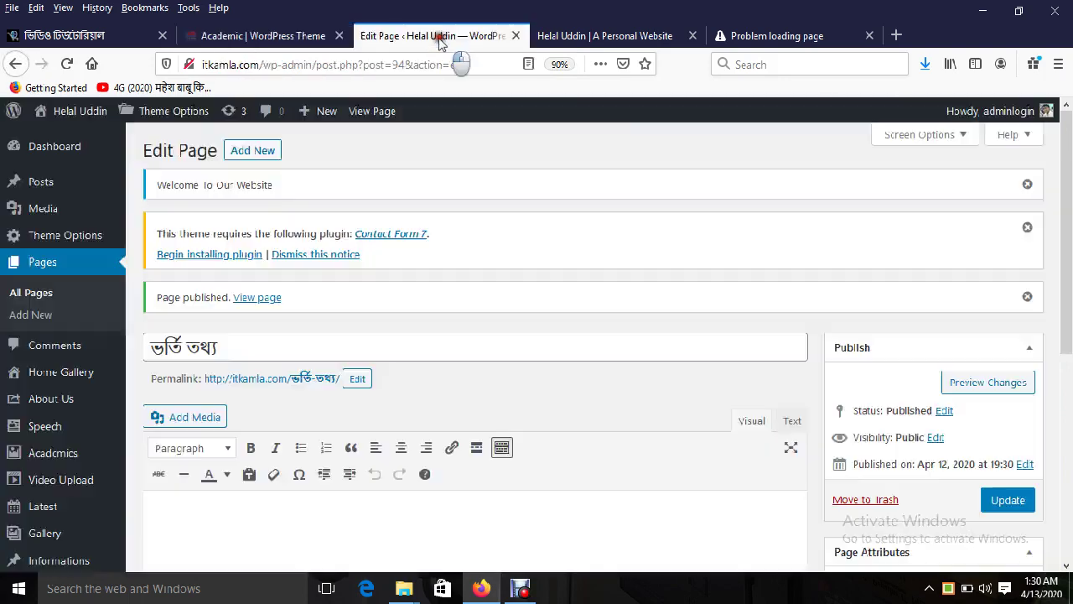
{"action": "left_click", "coordinate": [254, 151]}
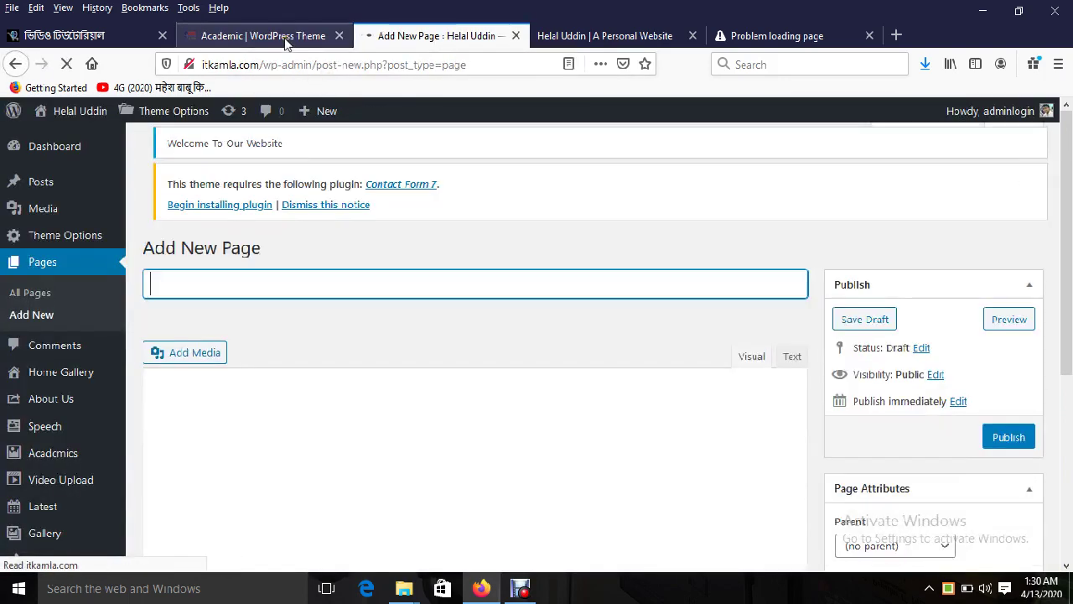
Step: Scroll through the demo site for reference, then go to the Information Categories list
{"action": "left_click", "coordinate": [276, 35]}
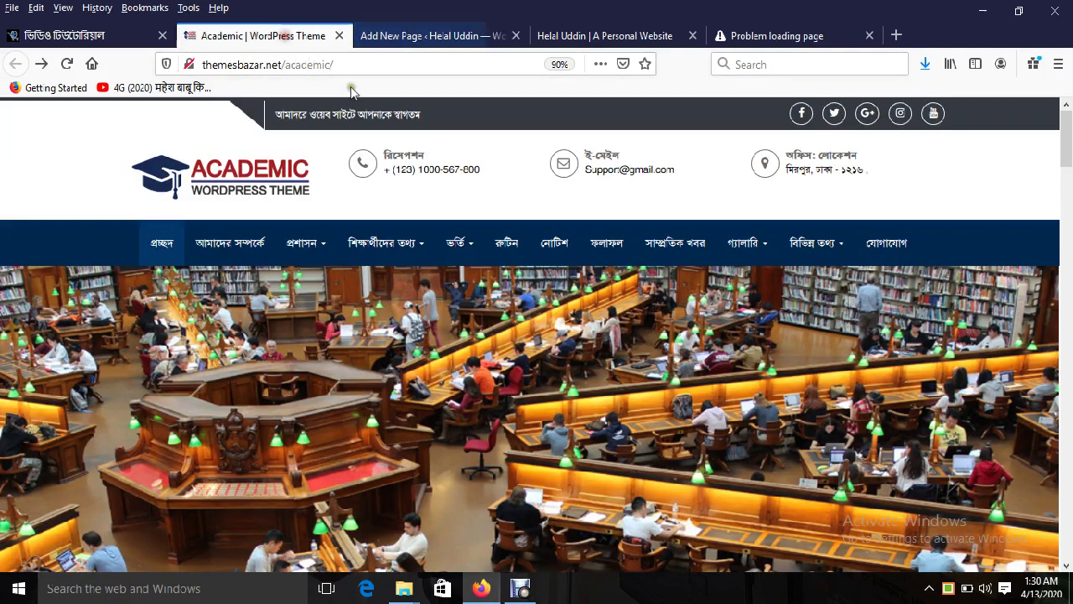
{"action": "mouse_move", "coordinate": [474, 260]}
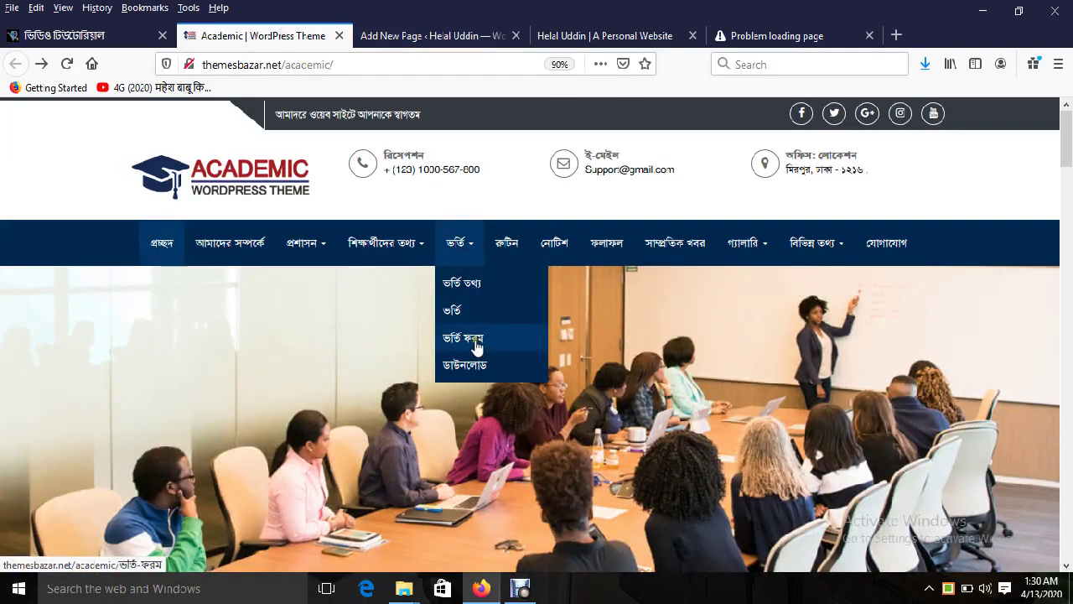
{"action": "left_click_drag", "start_coordinate": [1066, 147], "coordinate": [1068, 270]}
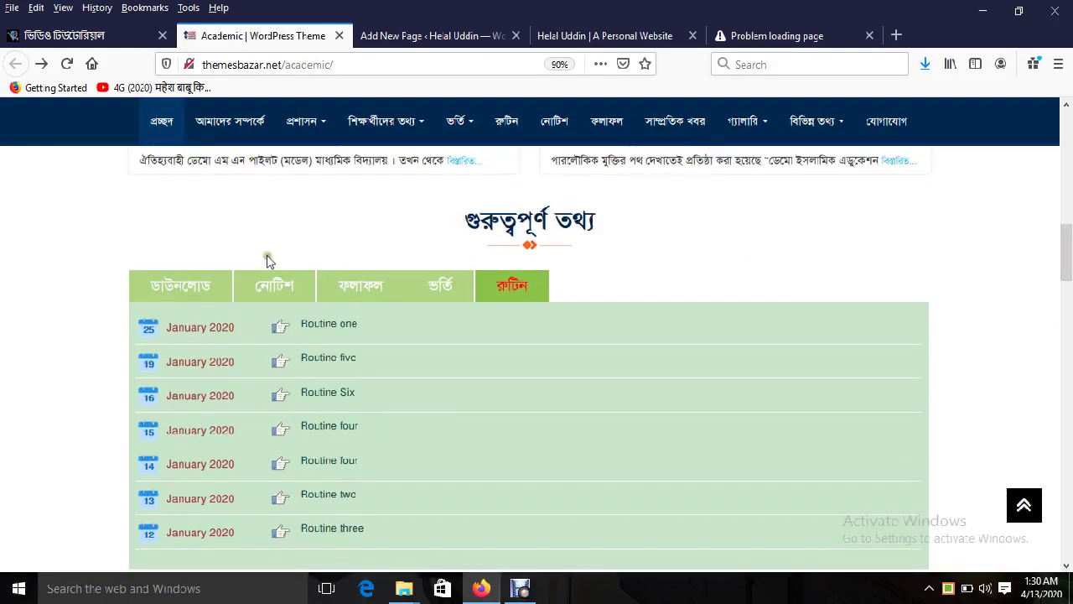
{"action": "left_click", "coordinate": [410, 36]}
{"action": "left_click_drag", "start_coordinate": [1068, 222], "coordinate": [1070, 381]}
{"action": "mouse_move", "coordinate": [29, 388]}
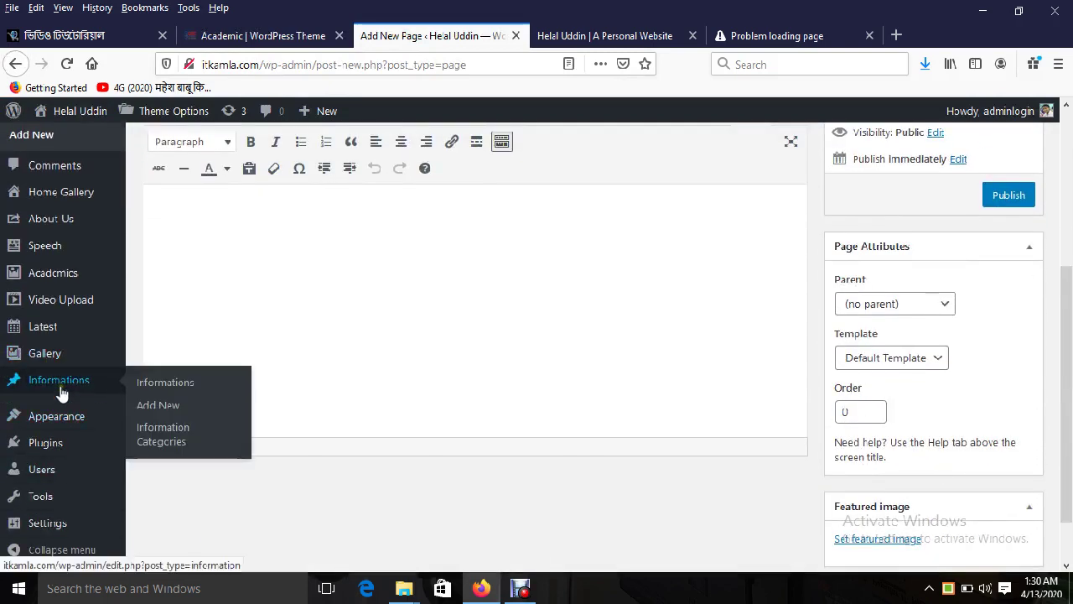
{"action": "left_click", "coordinate": [182, 440]}
Step: Add 'ভর্তি ফরম' as an information category and review the updated category list
{"action": "left_click", "coordinate": [251, 35]}
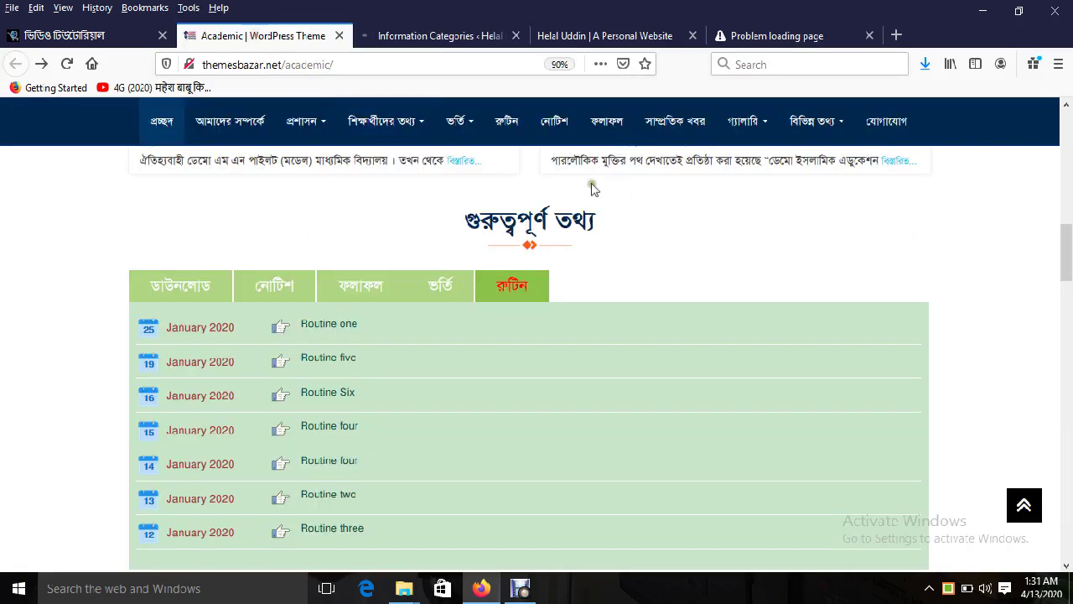
{"action": "mouse_move", "coordinate": [460, 121]}
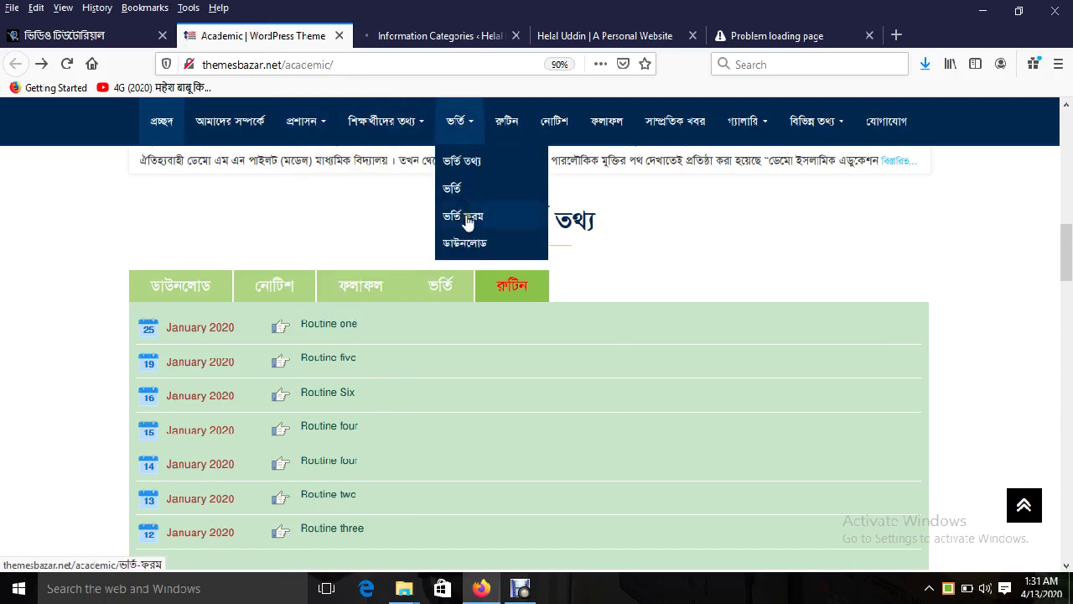
{"action": "left_click", "coordinate": [432, 35]}
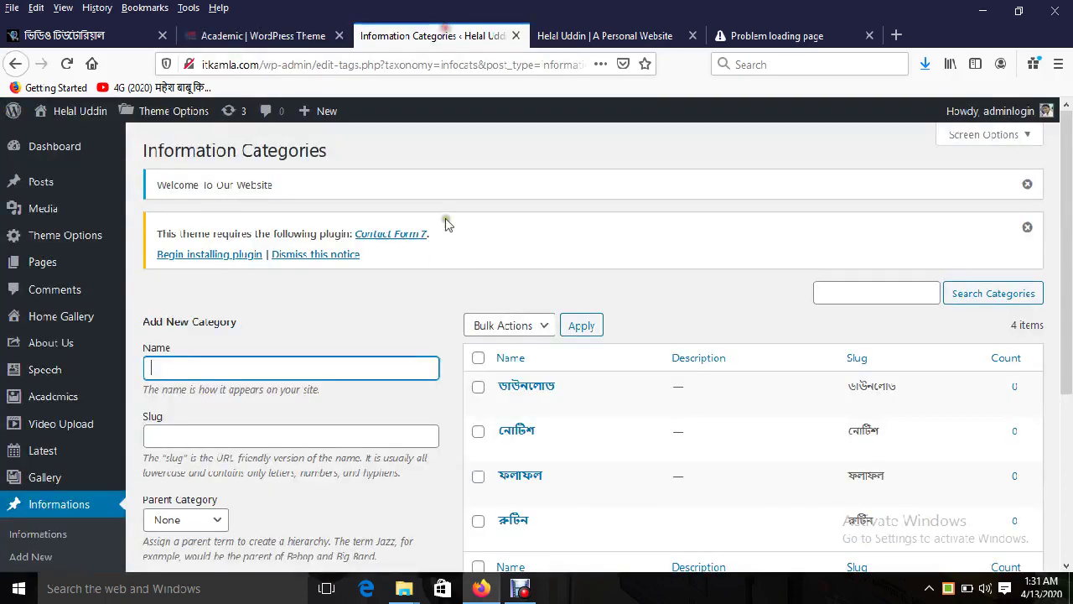
{"action": "left_click", "coordinate": [331, 386]}
{"action": "left_click", "coordinate": [272, 359]}
{"action": "type", "text": "ভর্তি ফরম"}
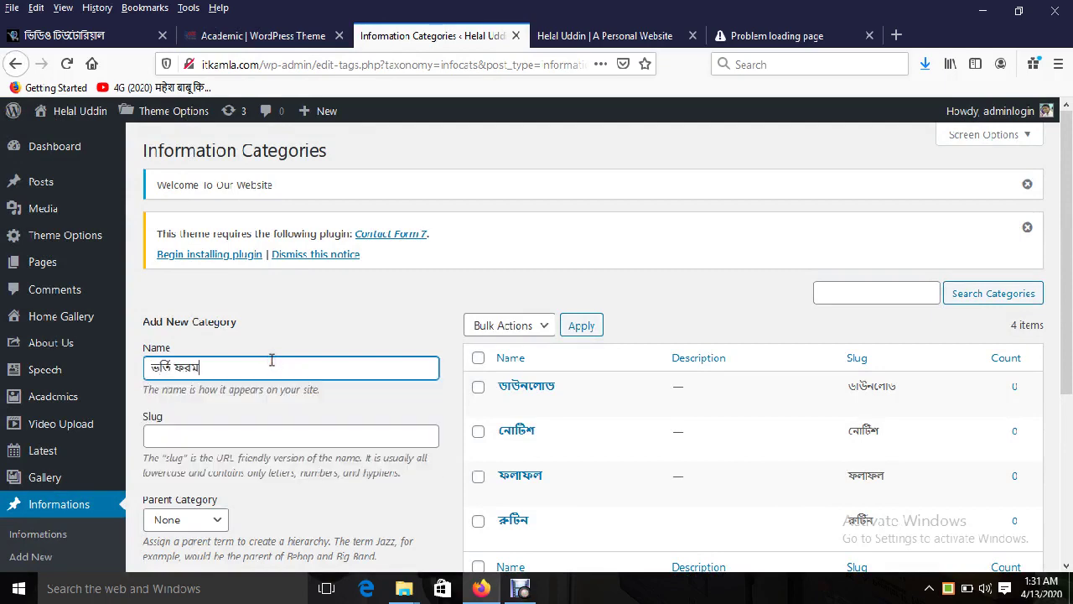
{"action": "key", "text": "Return"}
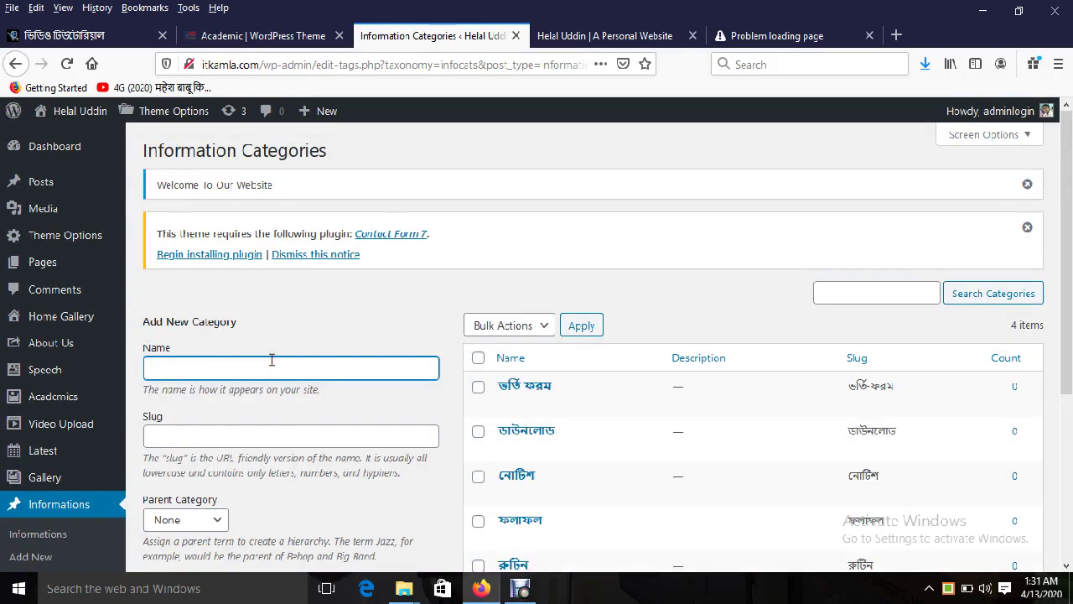
{"action": "scroll", "coordinate": [941, 340], "scroll_direction": "down", "scroll_amount": 3}
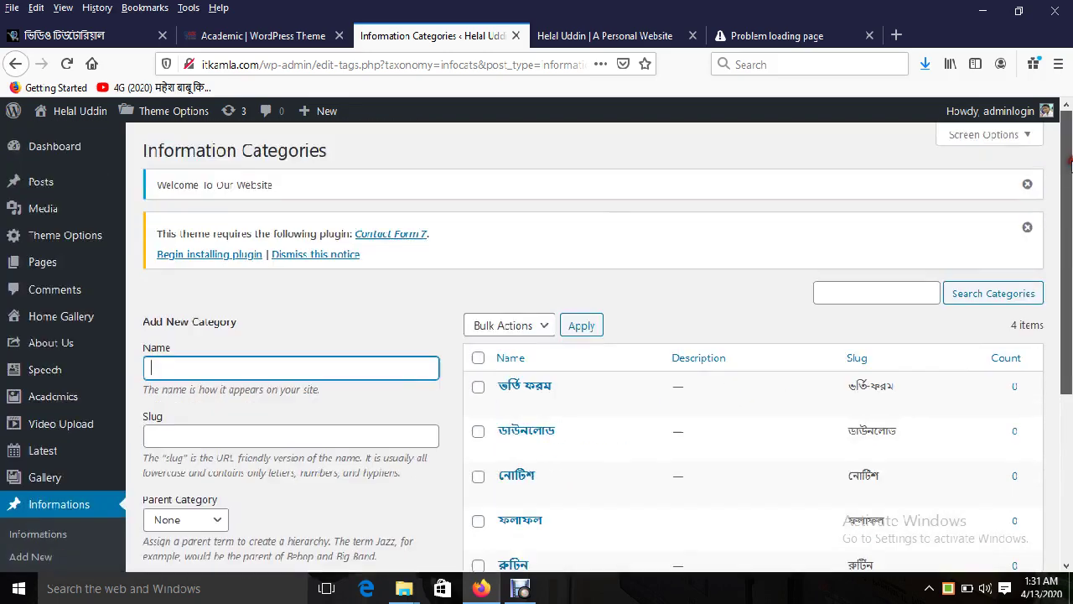
{"action": "scroll", "coordinate": [202, 194], "scroll_direction": "up", "scroll_amount": 3}
{"action": "mouse_move", "coordinate": [36, 183]}
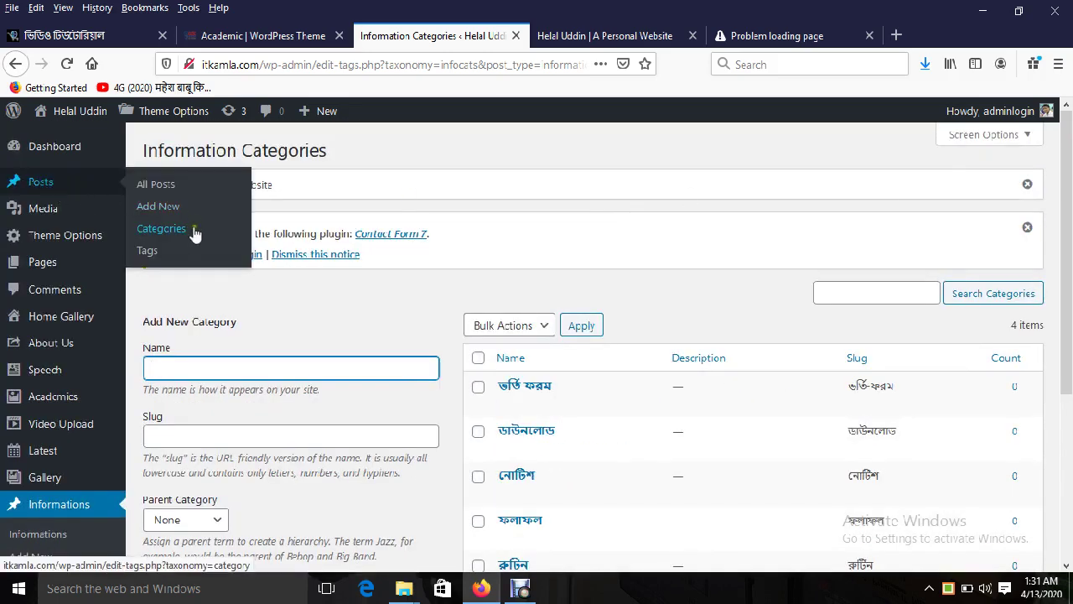
Step: Inspect the Academic demo site's header navigation menu
{"action": "left_click", "coordinate": [255, 35]}
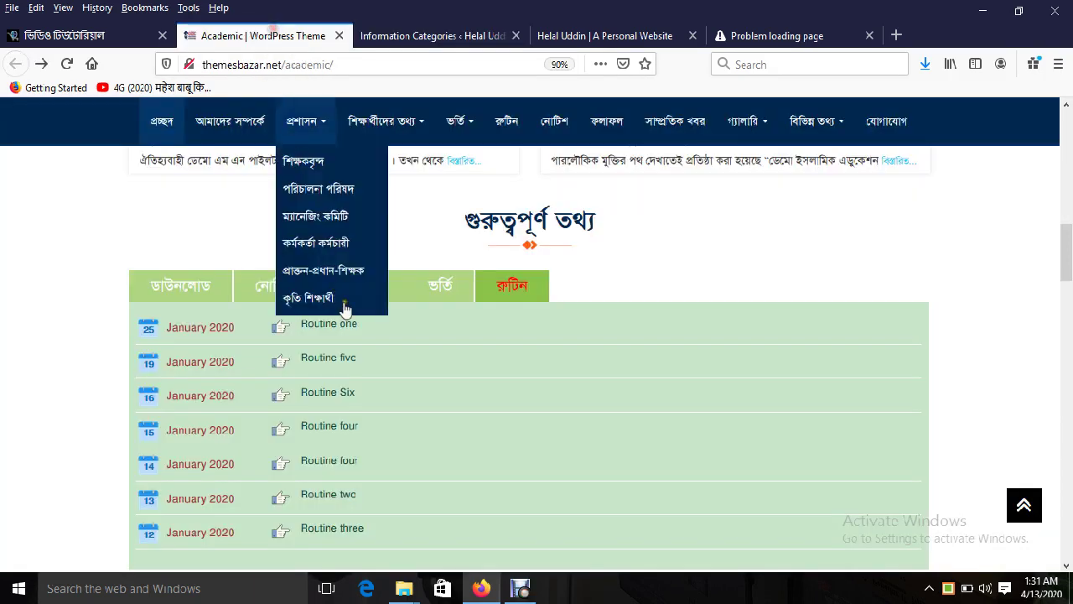
{"action": "mouse_move", "coordinate": [317, 135]}
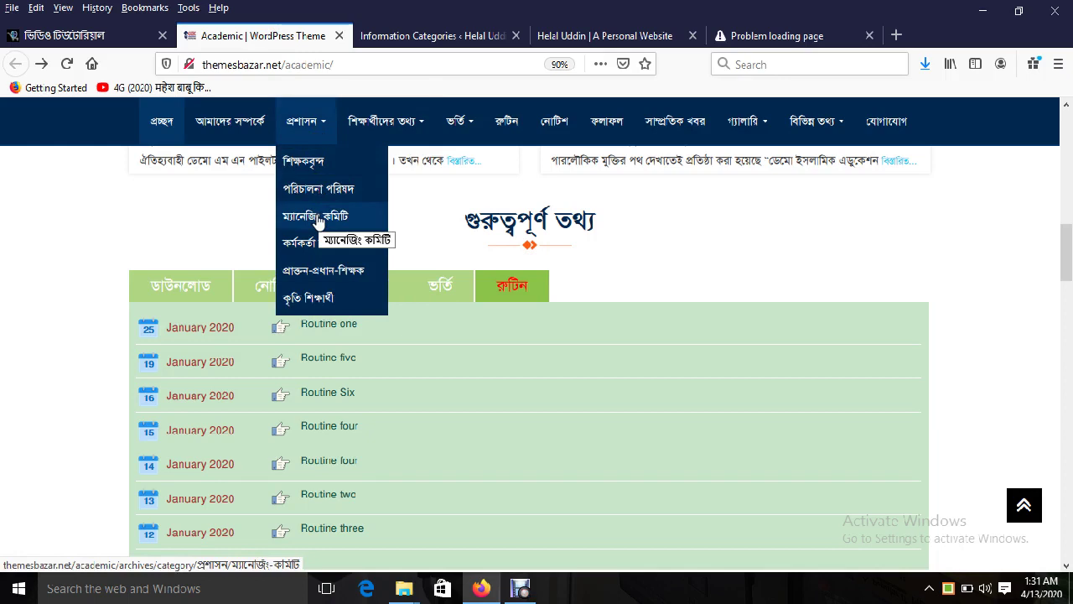
{"action": "mouse_move", "coordinate": [395, 127]}
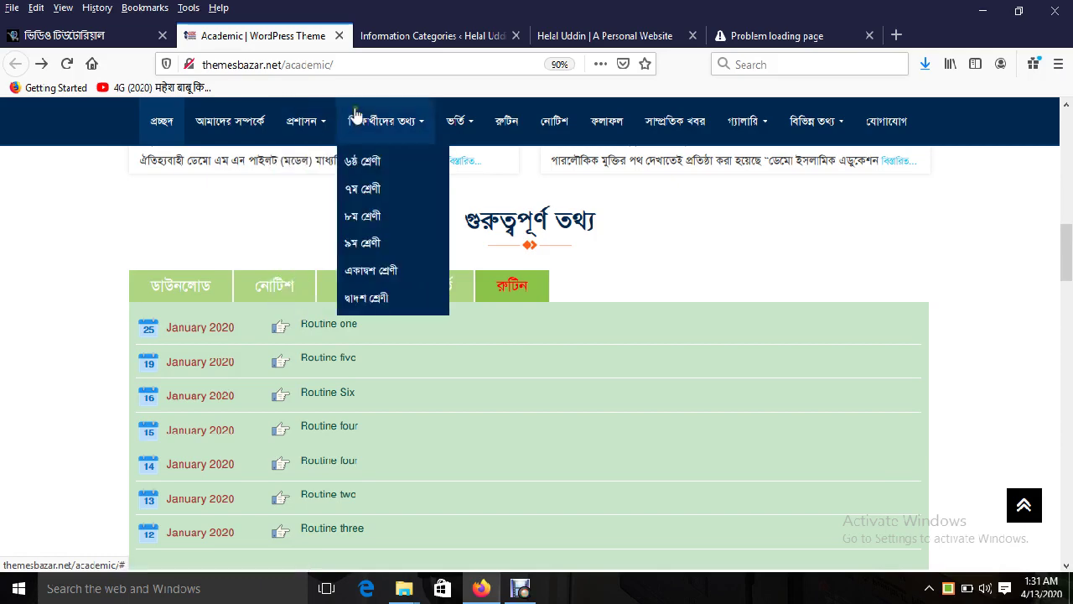
{"action": "left_click", "coordinate": [393, 36]}
{"action": "mouse_move", "coordinate": [53, 187]}
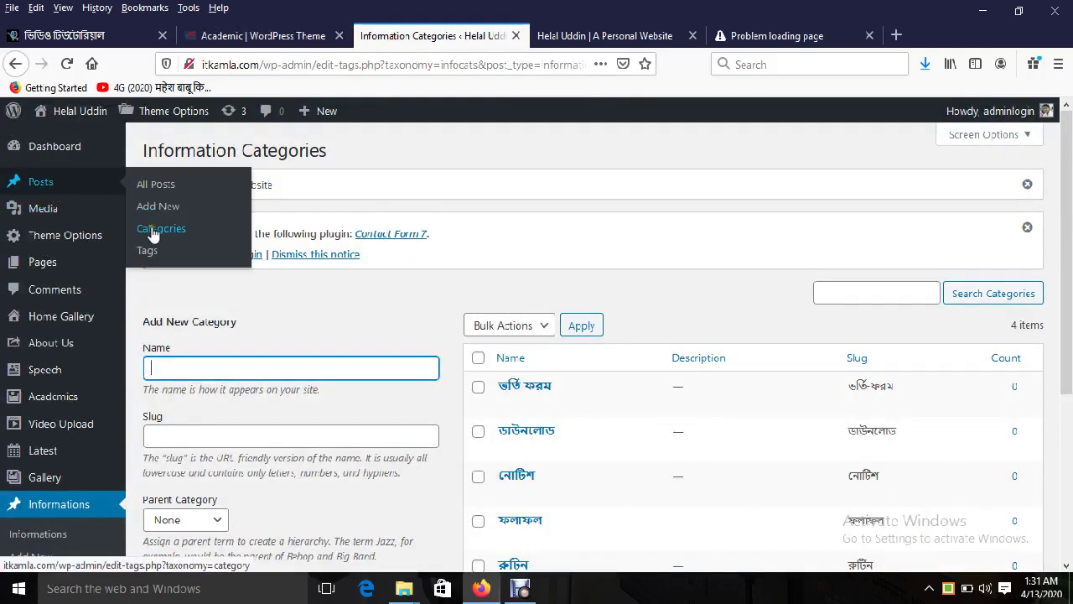
Step: Scroll through the demo site to review its footer menus, then return to Information Categories
{"action": "left_click", "coordinate": [252, 36]}
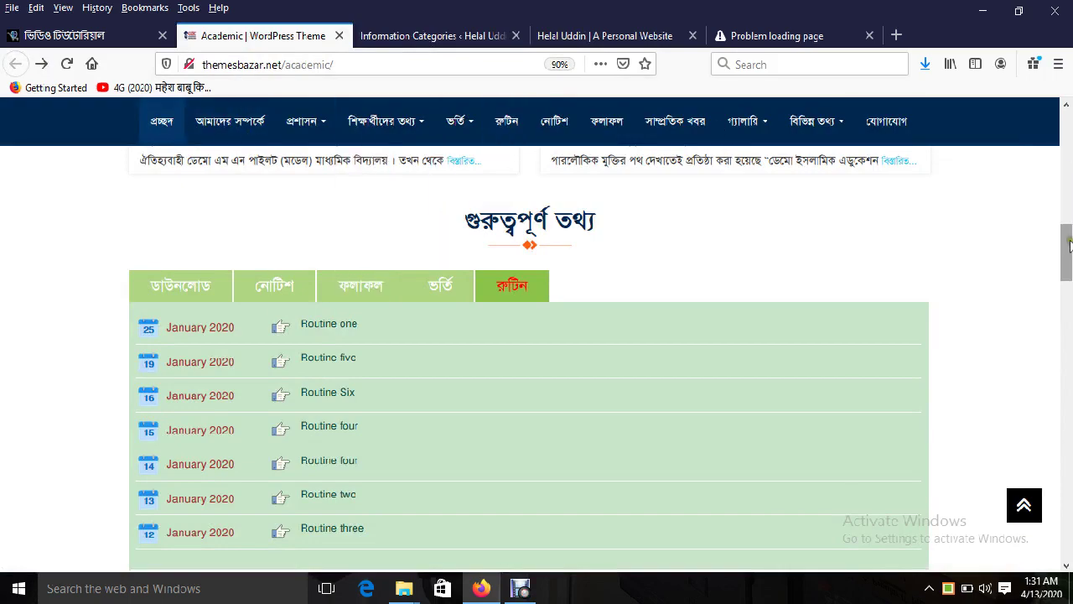
{"action": "left_click_drag", "start_coordinate": [1066, 251], "coordinate": [1069, 102]}
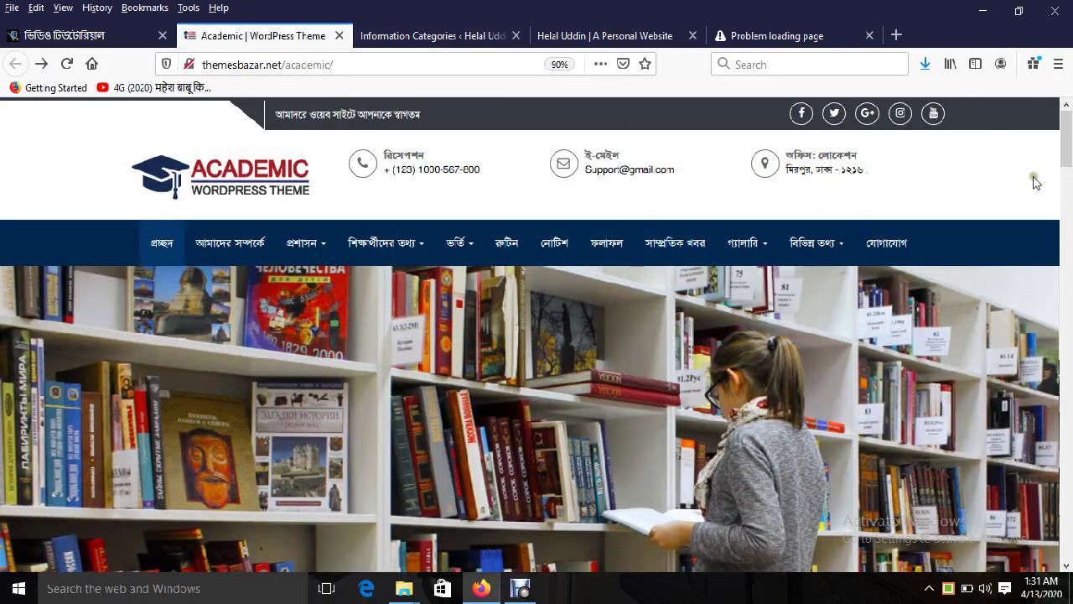
{"action": "mouse_move", "coordinate": [1066, 142]}
{"action": "left_mouse_down"}
{"action": "mouse_move", "coordinate": [1066, 469]}
{"action": "mouse_move", "coordinate": [1068, 134]}
{"action": "left_mouse_up"}
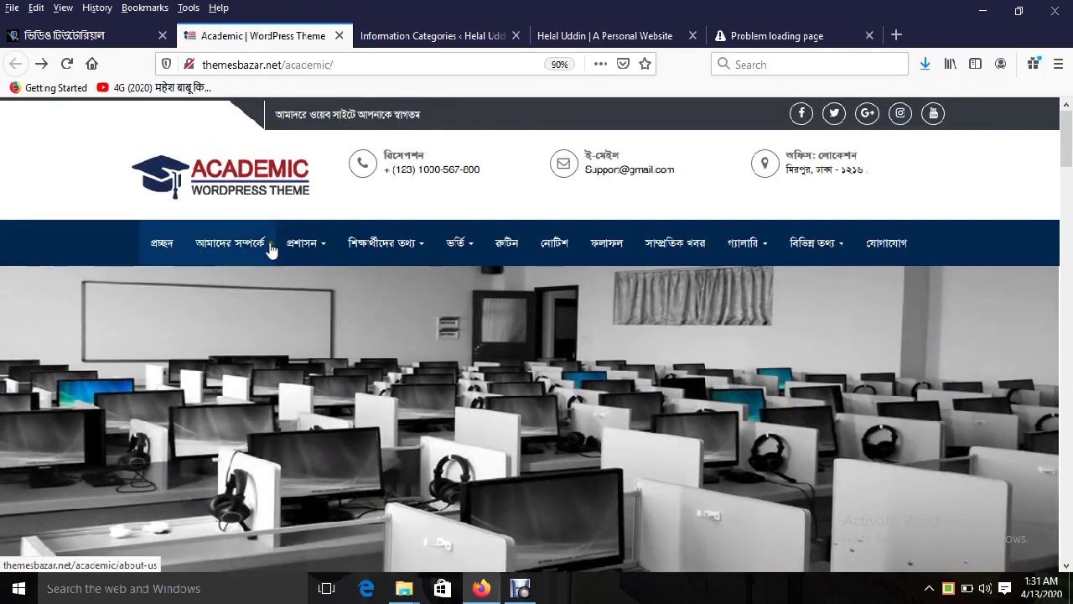
{"action": "mouse_move", "coordinate": [842, 243]}
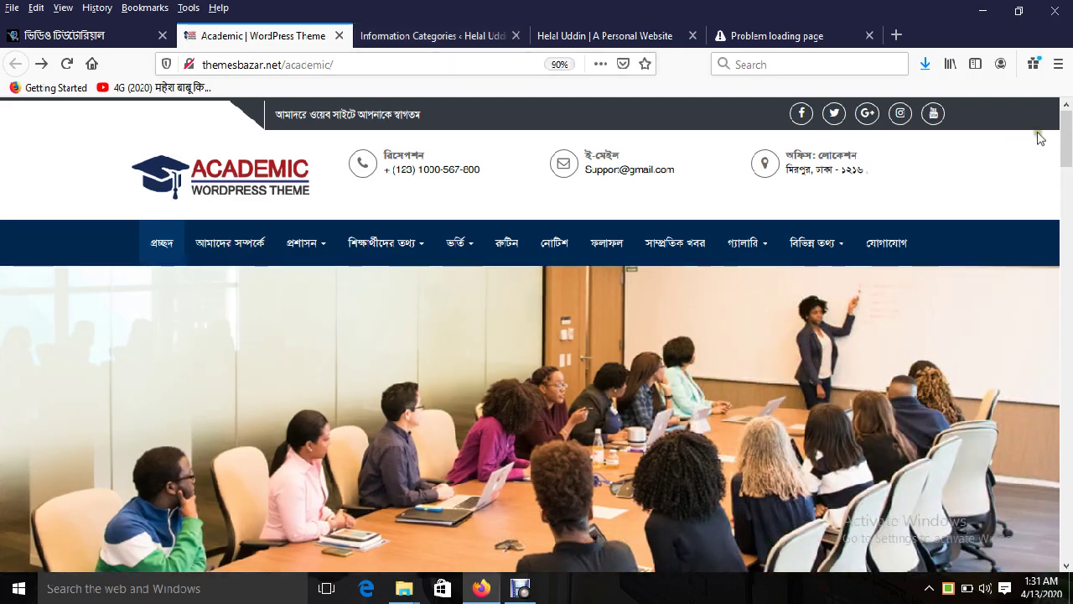
{"action": "left_click_drag", "start_coordinate": [1068, 136], "coordinate": [1067, 549]}
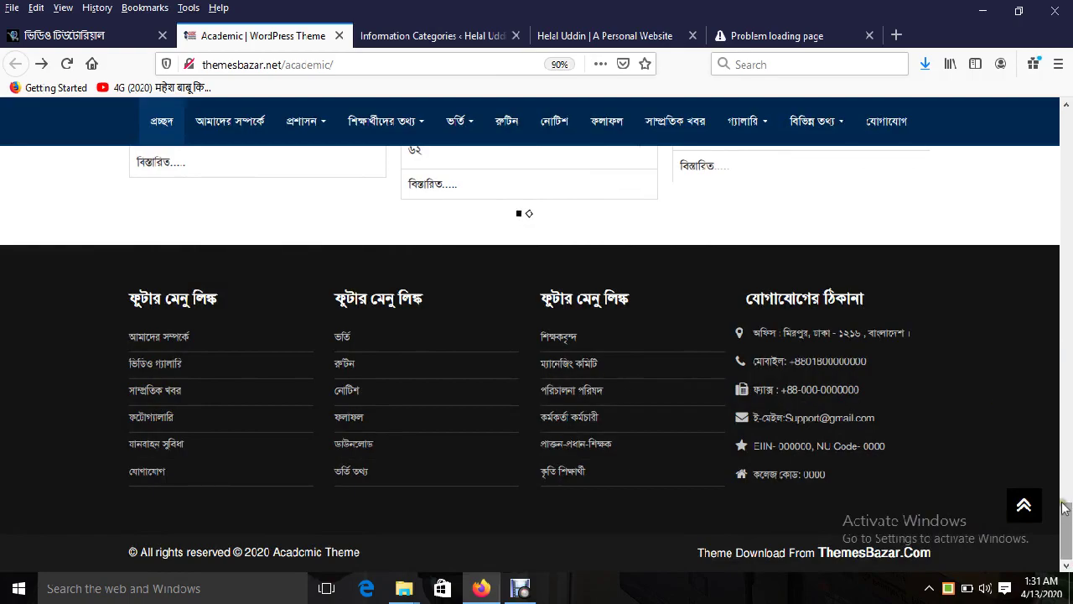
{"action": "mouse_move", "coordinate": [1064, 507]}
{"action": "left_mouse_down"}
{"action": "mouse_move", "coordinate": [1063, 109]}
{"action": "mouse_move", "coordinate": [1066, 526]}
{"action": "left_mouse_up"}
{"action": "mouse_move", "coordinate": [302, 251]}
{"action": "left_click", "coordinate": [422, 35]}
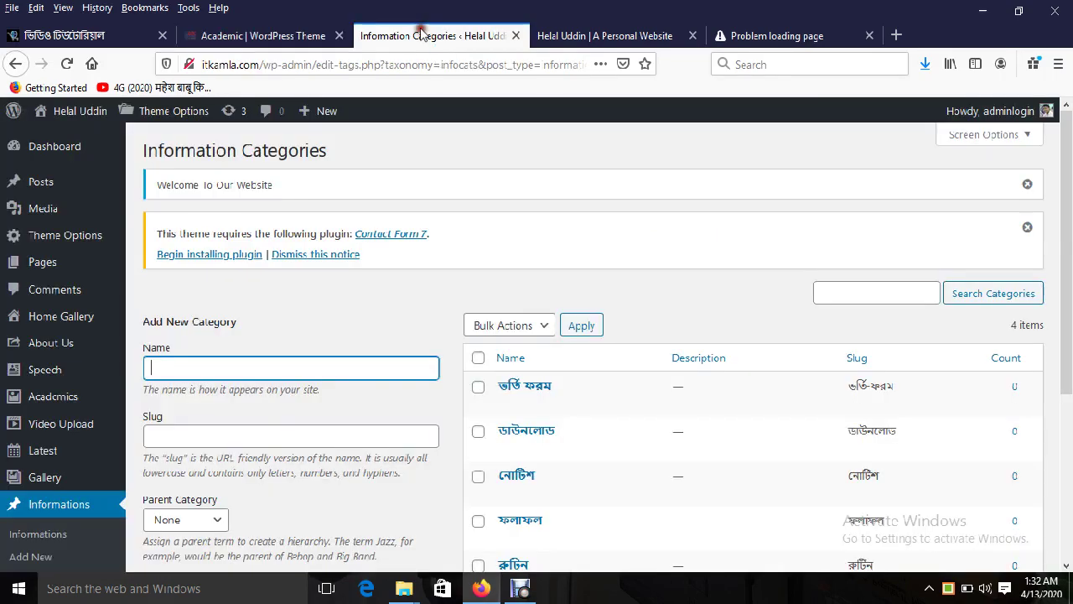
Step: Glance at the demo site, then bring up the Appearance > Menus management page
{"action": "left_click", "coordinate": [229, 37]}
{"action": "left_click", "coordinate": [370, 37]}
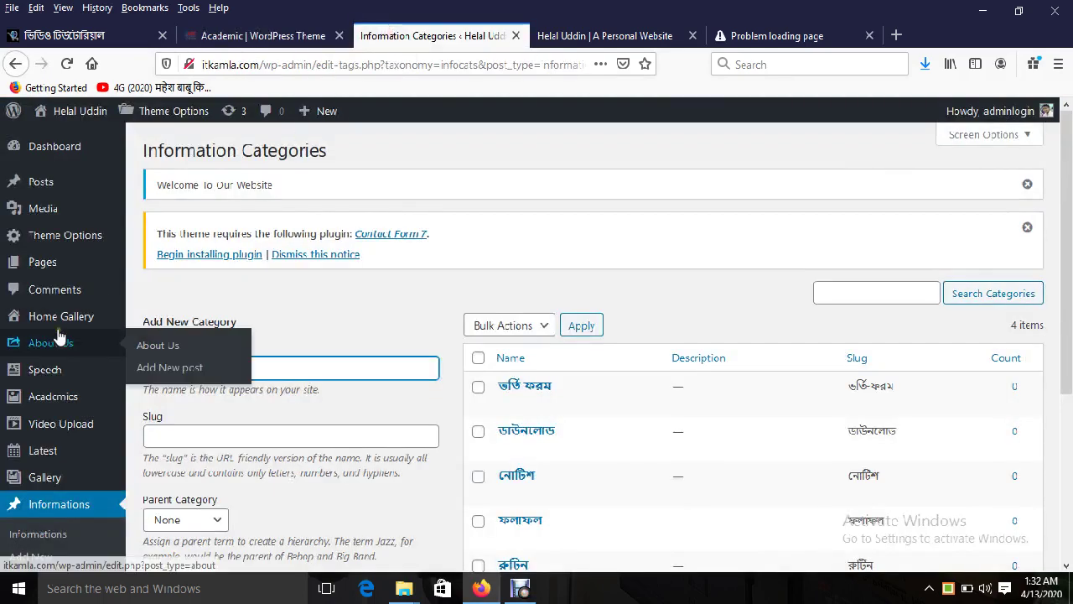
{"action": "mouse_move", "coordinate": [67, 241]}
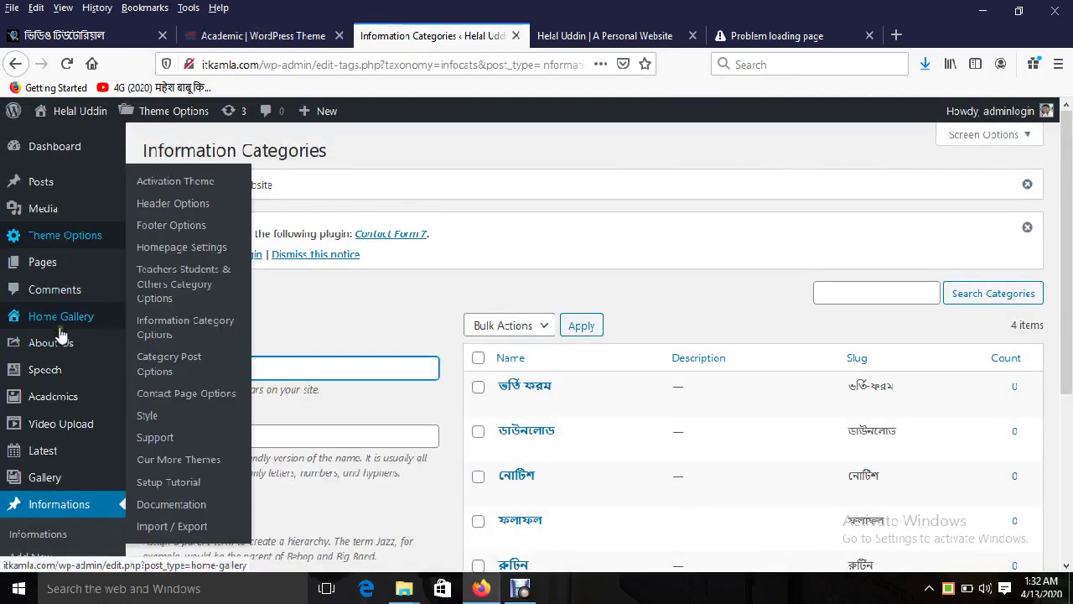
{"action": "scroll", "coordinate": [1070, 218], "scroll_direction": "down", "scroll_amount": 3}
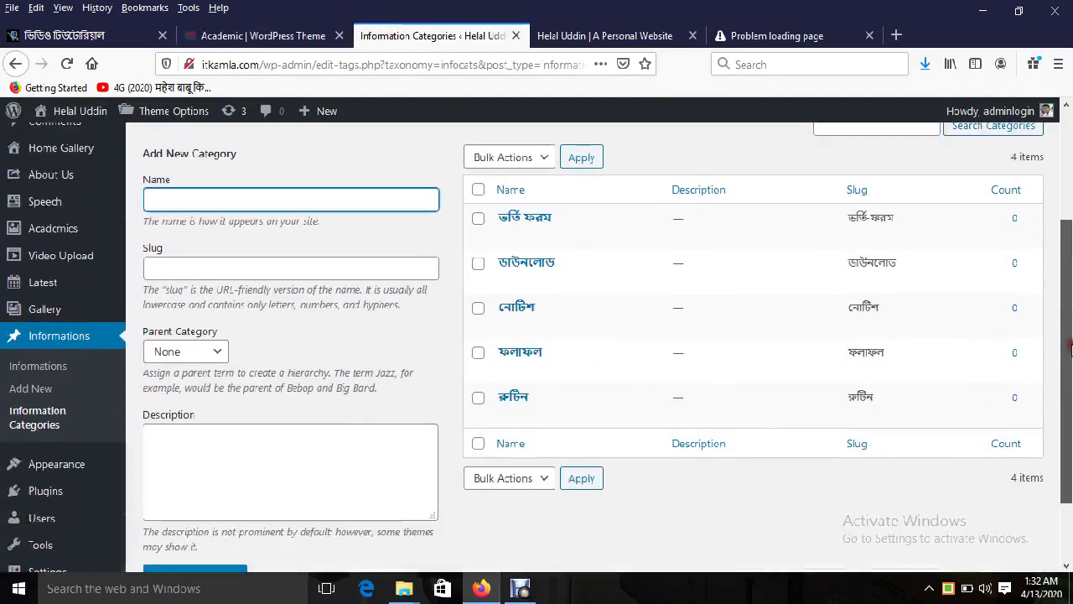
{"action": "mouse_move", "coordinate": [73, 405]}
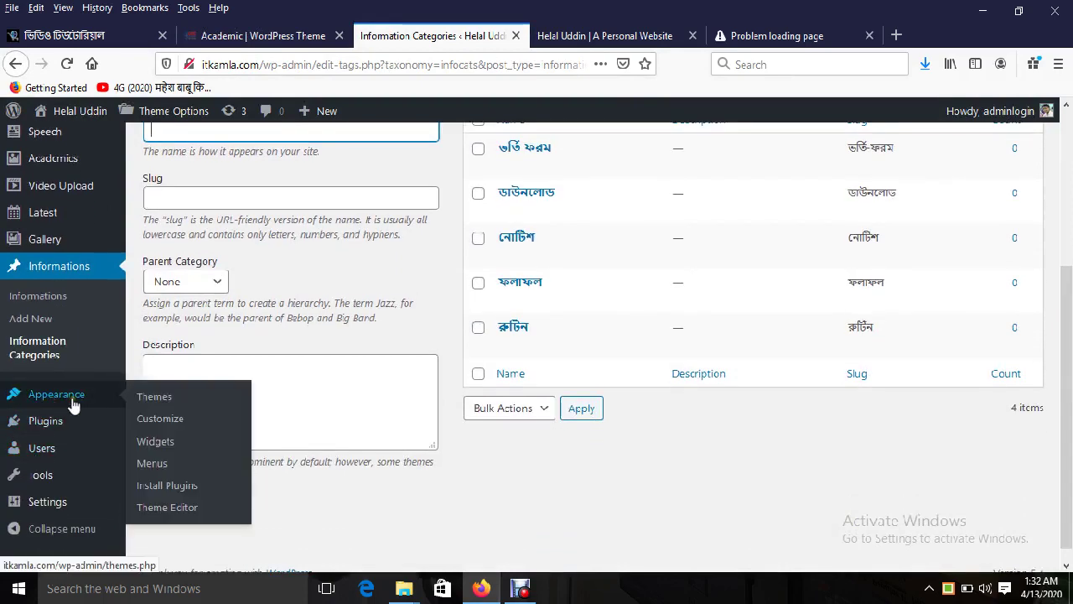
{"action": "left_click", "coordinate": [155, 466]}
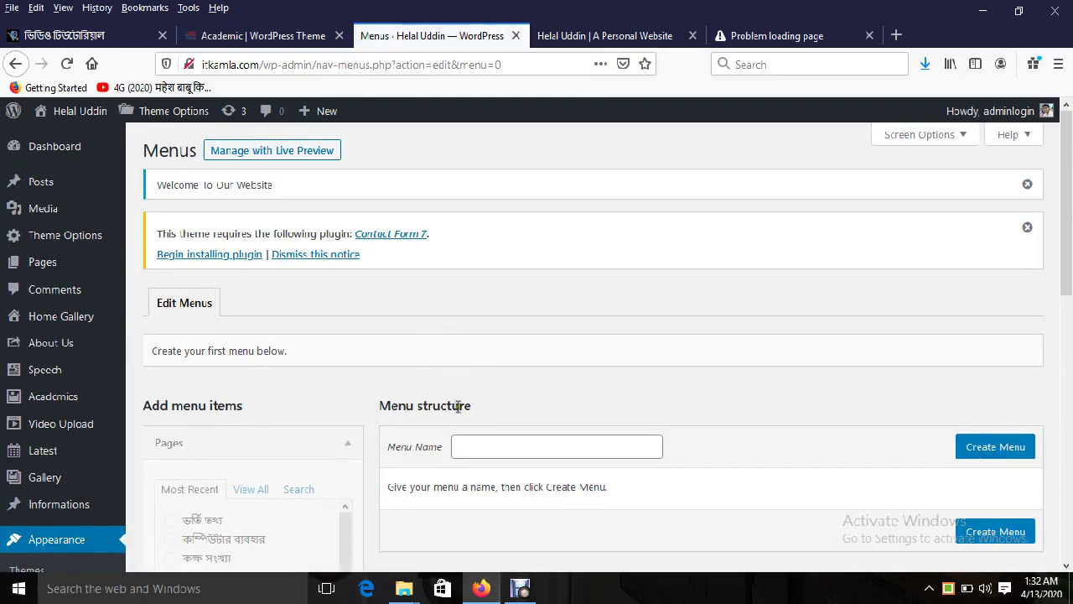
Step: Create a new menu named 'Main Menu' and check the live site's header menu
{"action": "left_click", "coordinate": [472, 443]}
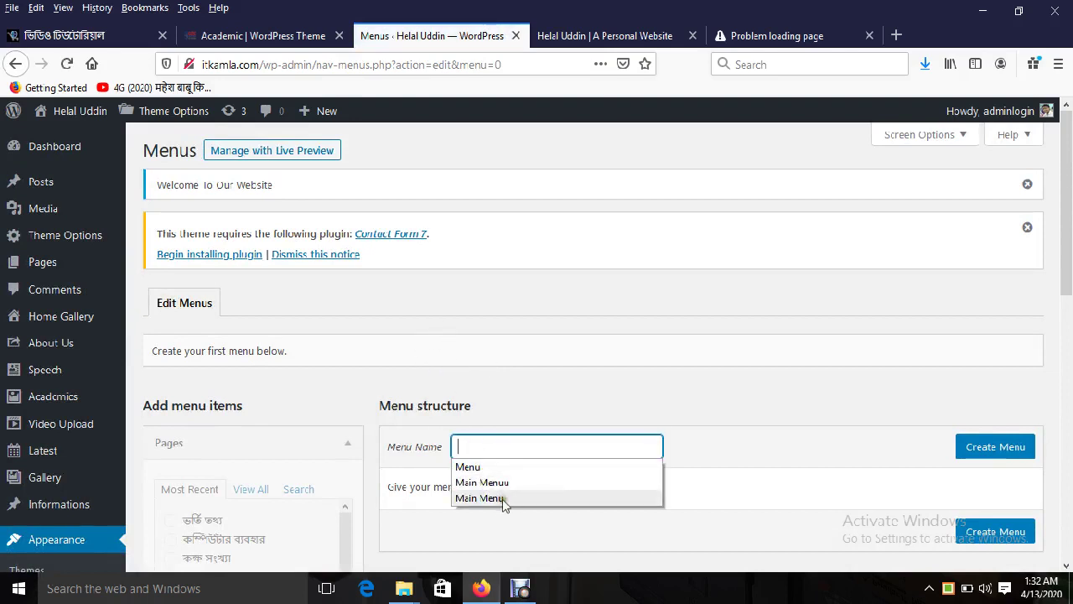
{"action": "left_click", "coordinate": [501, 499]}
{"action": "scroll", "coordinate": [1056, 300], "scroll_direction": "down", "scroll_amount": 1}
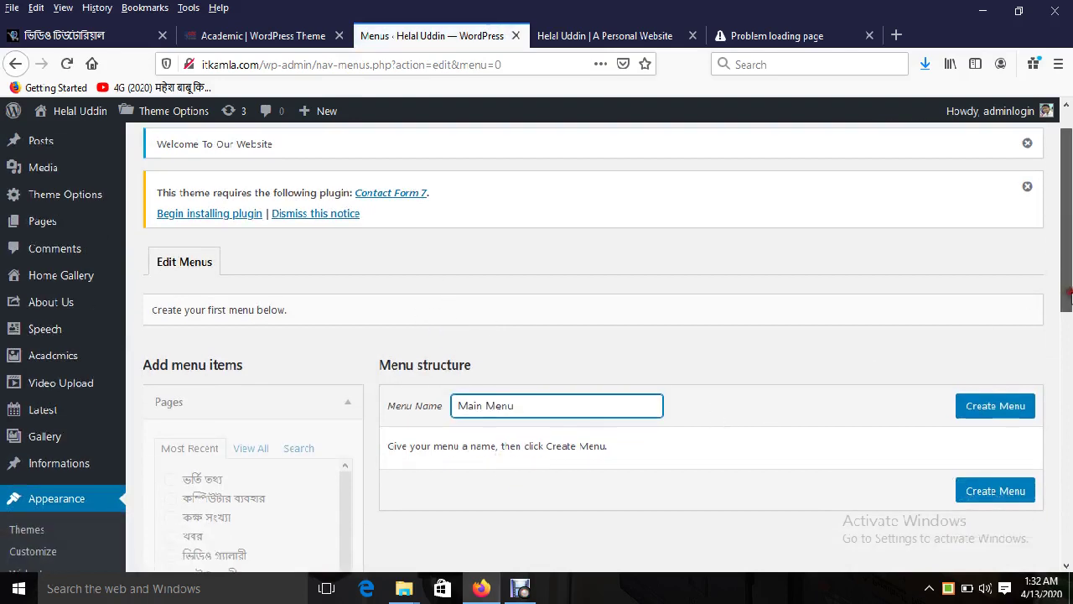
{"action": "left_click", "coordinate": [994, 408]}
{"action": "left_click", "coordinate": [570, 37]}
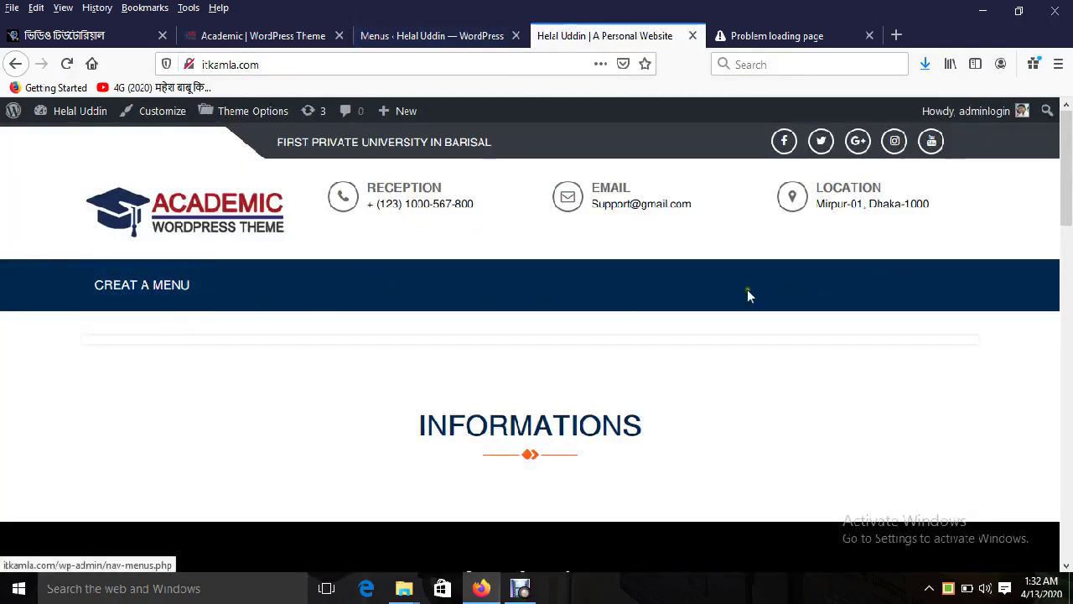
{"action": "left_click", "coordinate": [385, 37]}
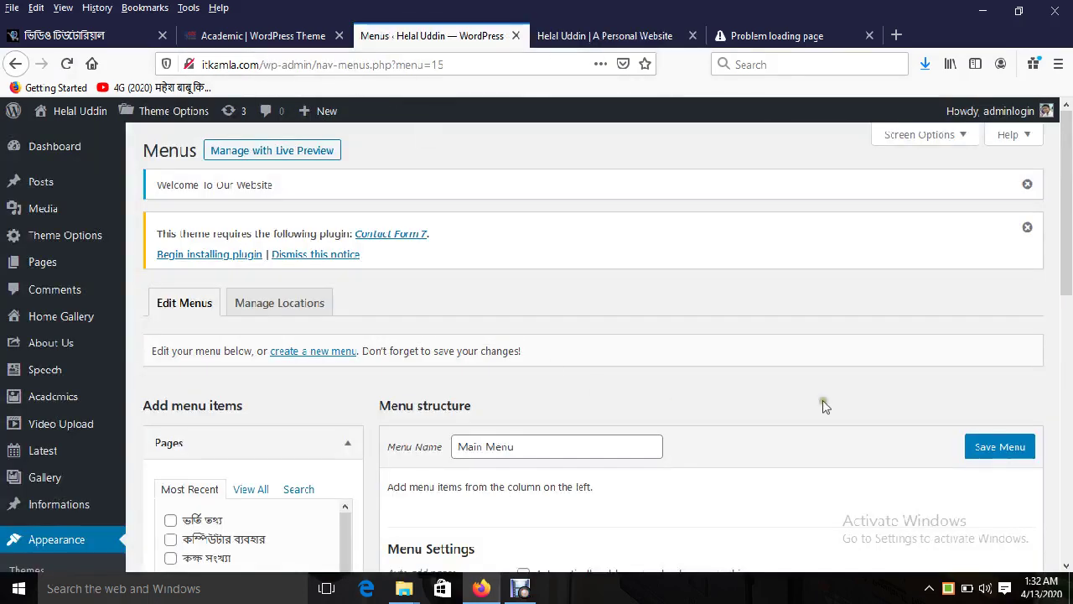
Step: Add all the site's pages to Main Menu from the full Pages list
{"action": "left_click_drag", "start_coordinate": [1058, 277], "coordinate": [1054, 348]}
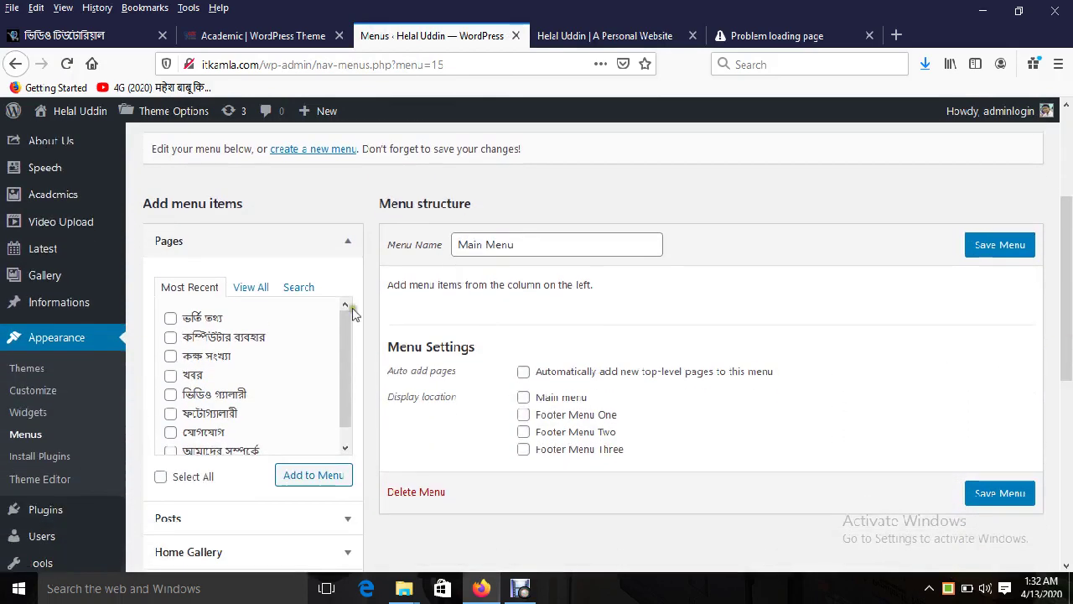
{"action": "left_click", "coordinate": [246, 288]}
{"action": "left_click", "coordinate": [192, 319]}
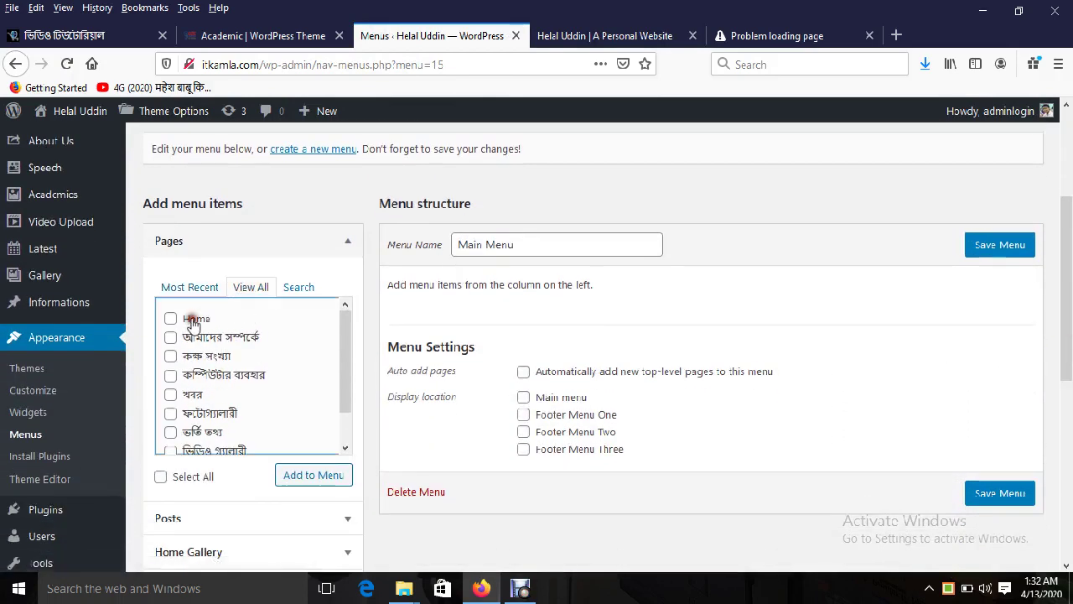
{"action": "left_click_drag", "start_coordinate": [345, 365], "coordinate": [347, 411]}
{"action": "left_click", "coordinate": [313, 476]}
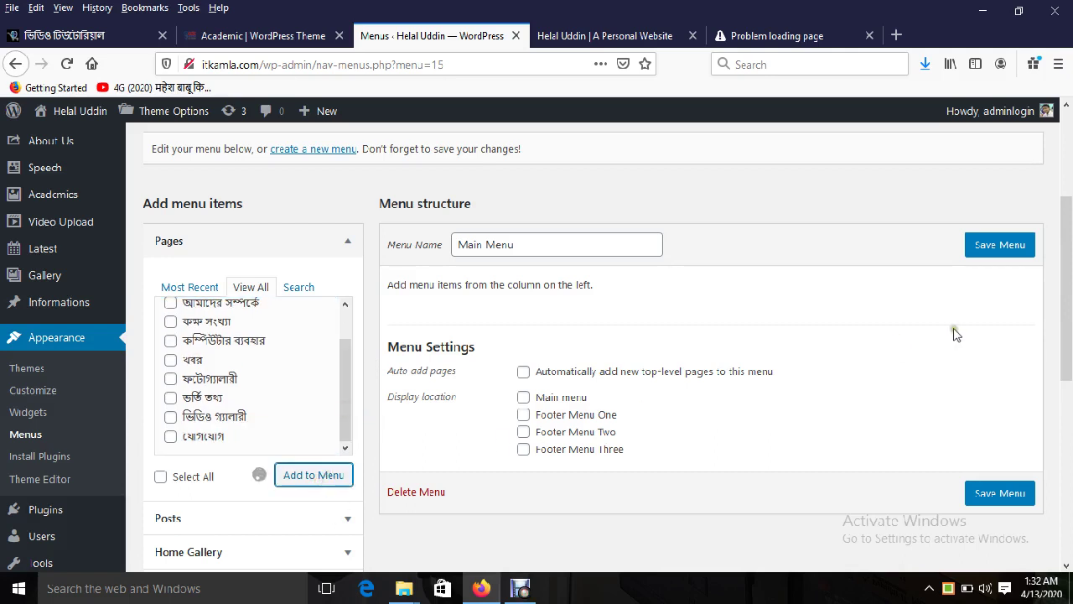
{"action": "left_click", "coordinate": [323, 476]}
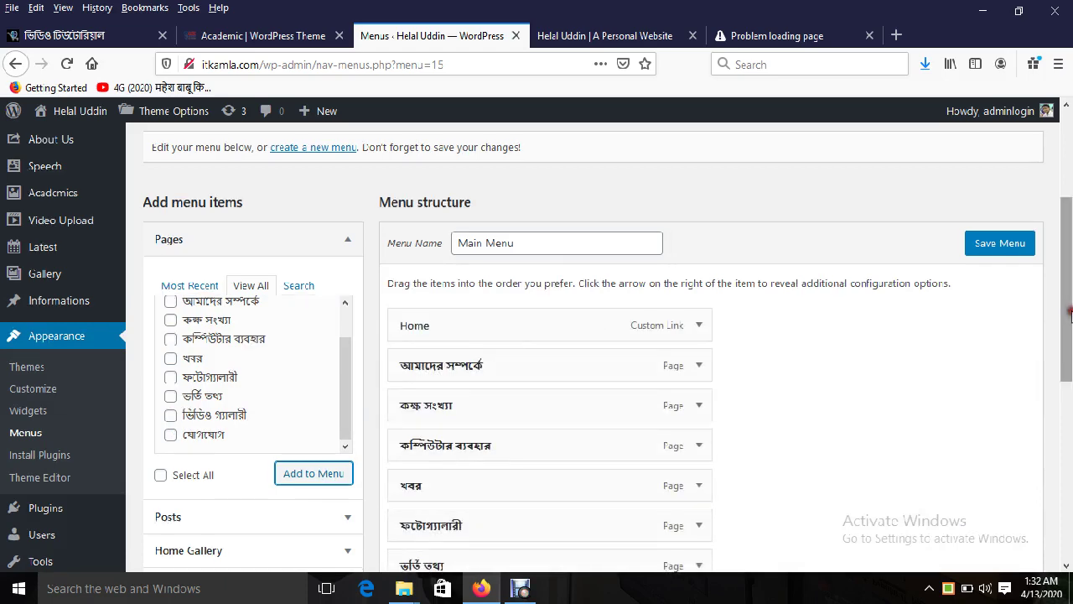
Step: Remove the duplicate Home link from Main Menu
{"action": "left_click_drag", "start_coordinate": [1068, 306], "coordinate": [1070, 419]}
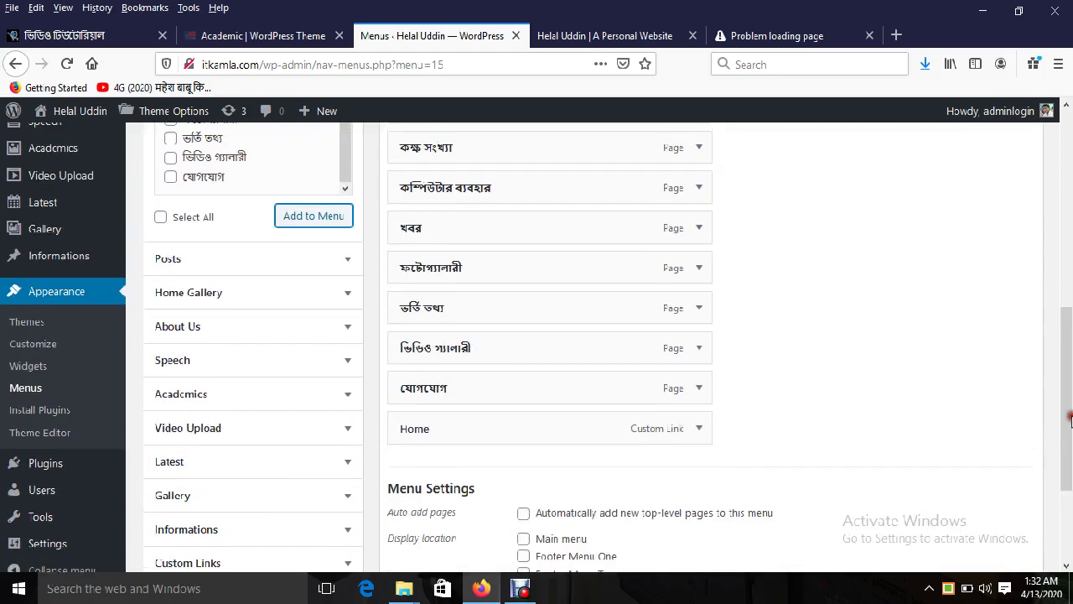
{"action": "left_click", "coordinate": [698, 428]}
{"action": "scroll", "coordinate": [534, 445], "scroll_direction": "down", "scroll_amount": 2}
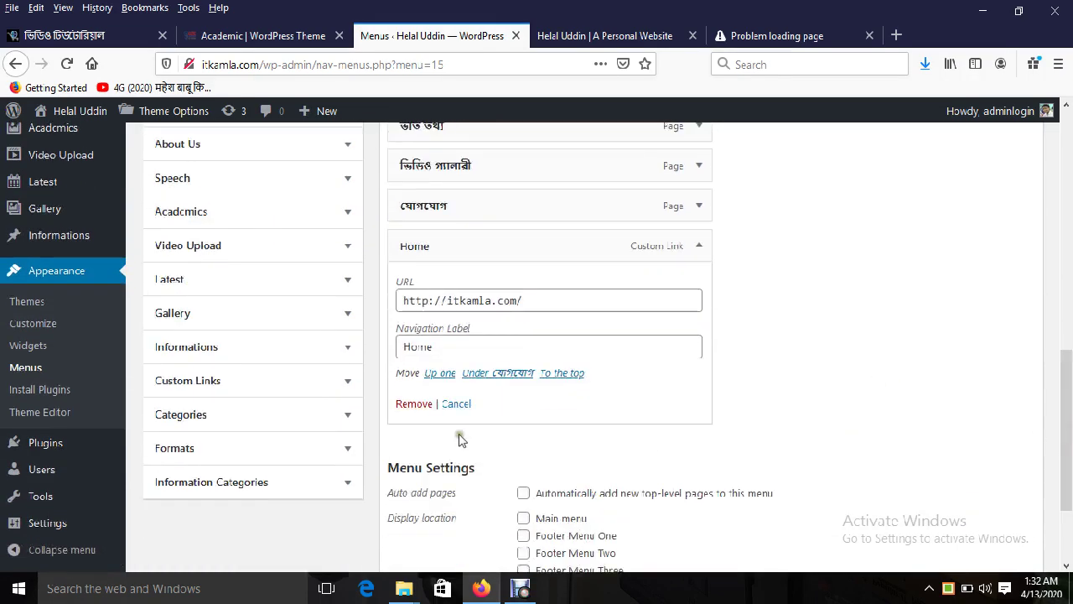
{"action": "left_click", "coordinate": [410, 402]}
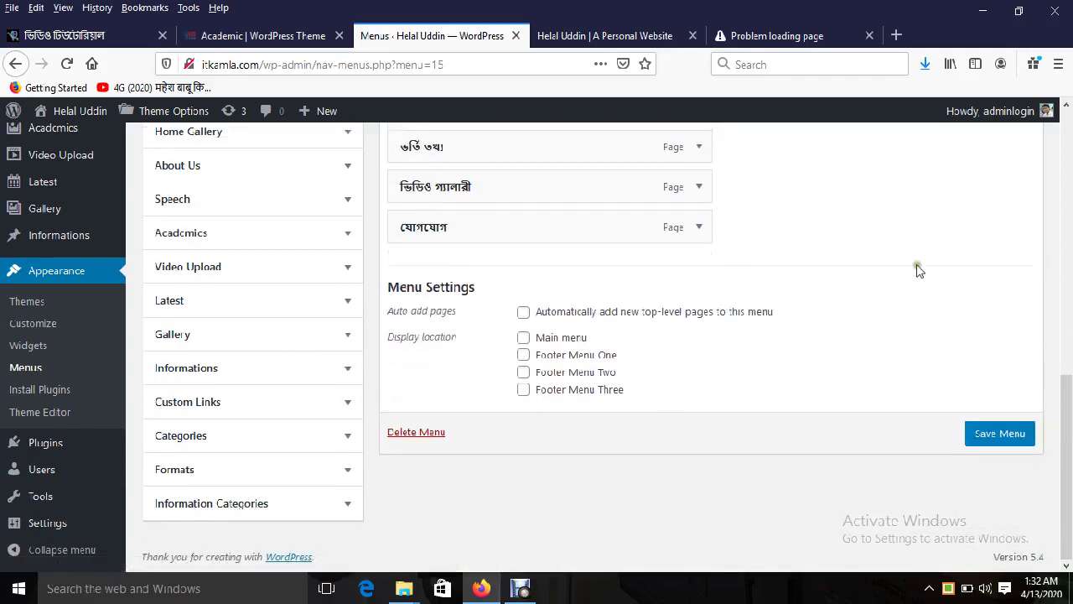
Step: List all five Information Categories for adding, skipping the empty Informations box
{"action": "left_click_drag", "start_coordinate": [1069, 419], "coordinate": [1070, 442]}
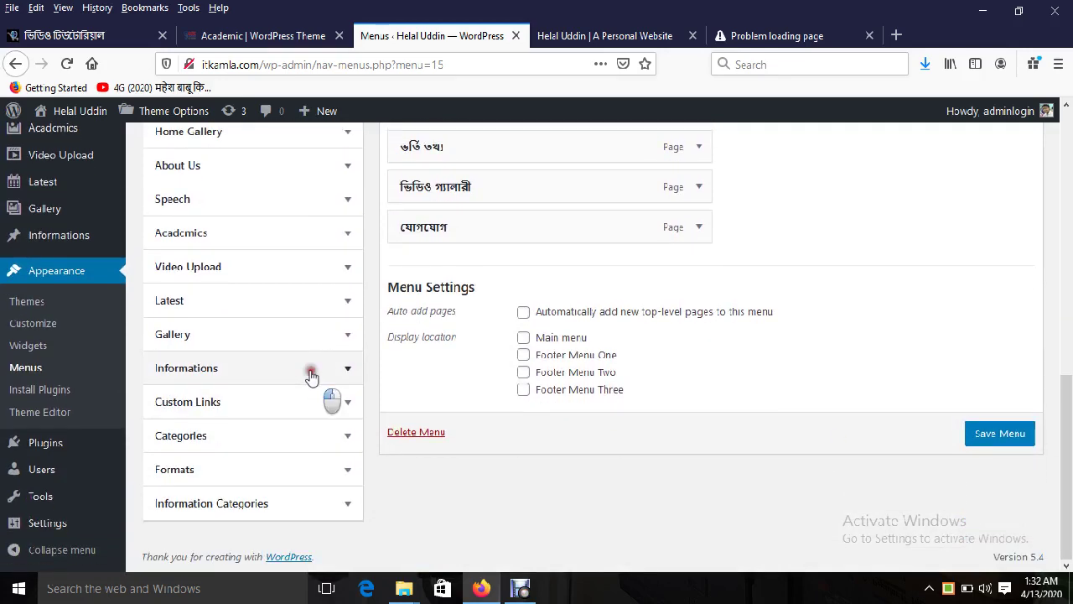
{"action": "left_click", "coordinate": [311, 377]}
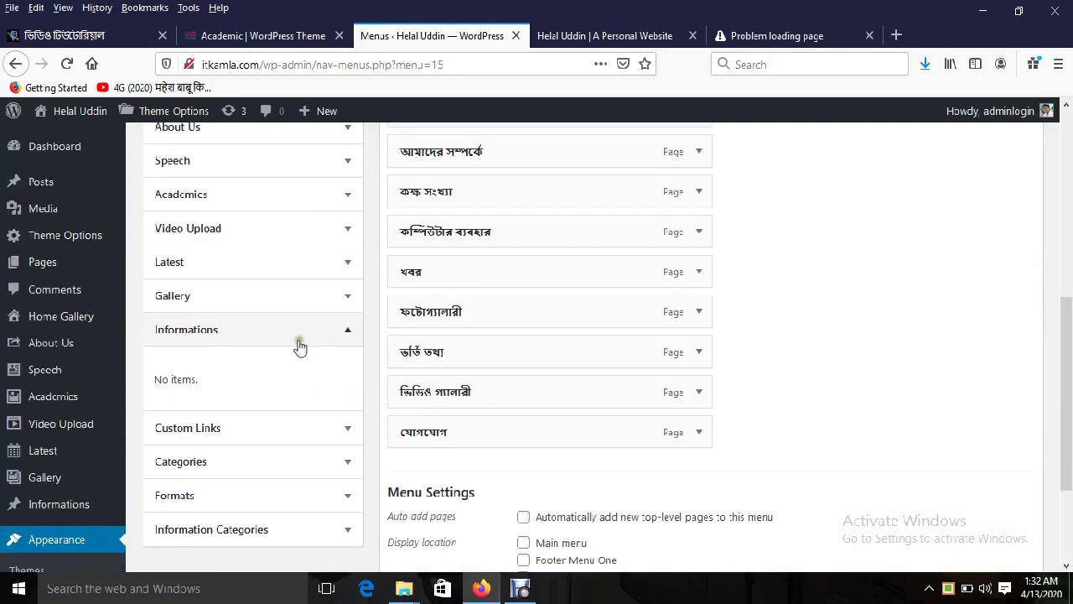
{"action": "left_click_drag", "start_coordinate": [1063, 361], "coordinate": [1063, 412]}
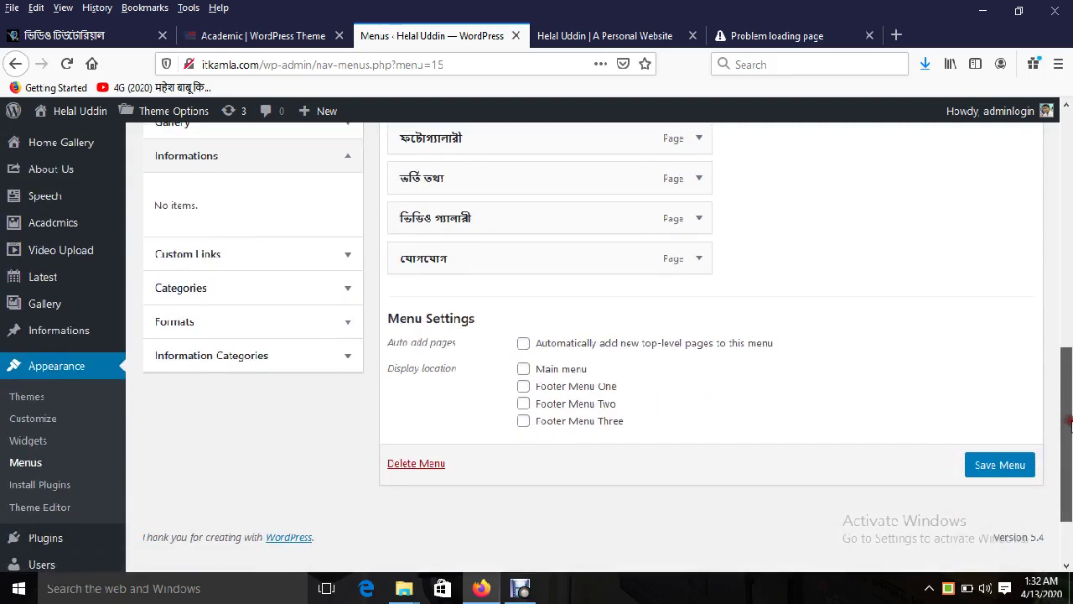
{"action": "left_click", "coordinate": [345, 158]}
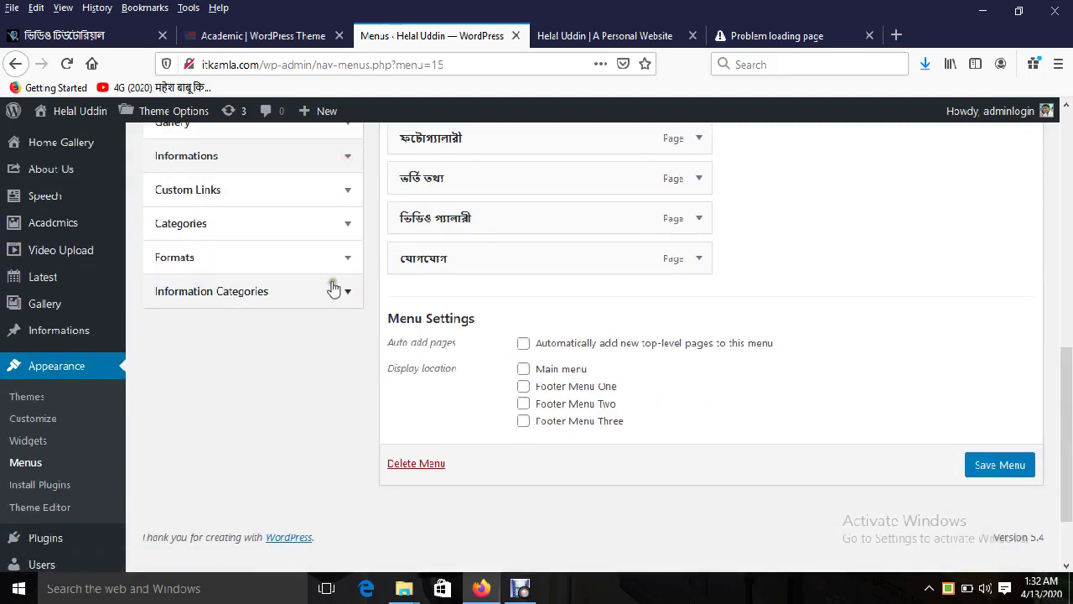
{"action": "left_click", "coordinate": [328, 291]}
{"action": "left_click", "coordinate": [243, 339]}
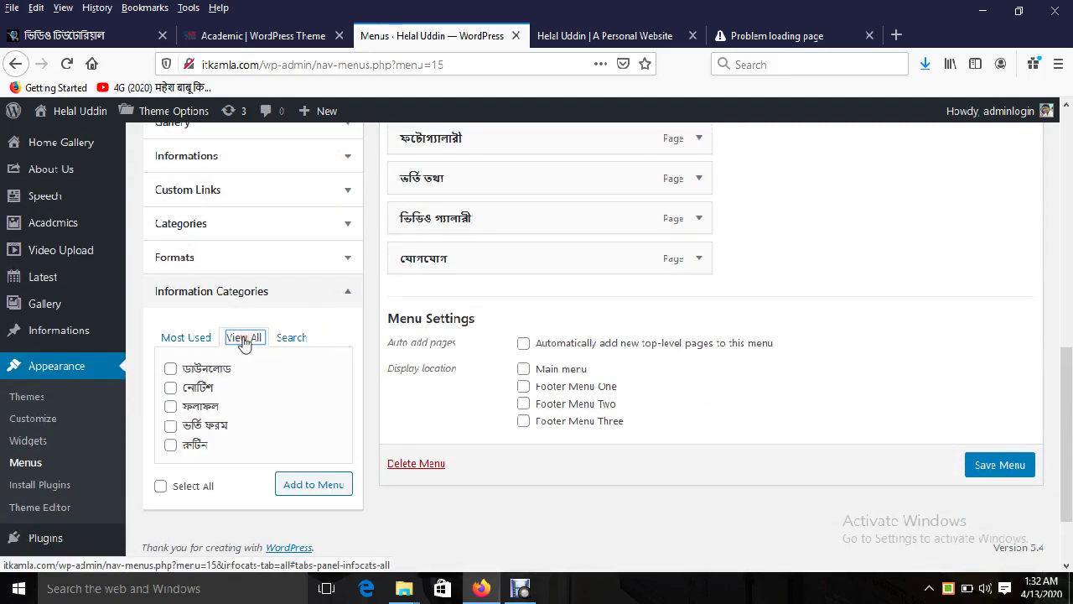
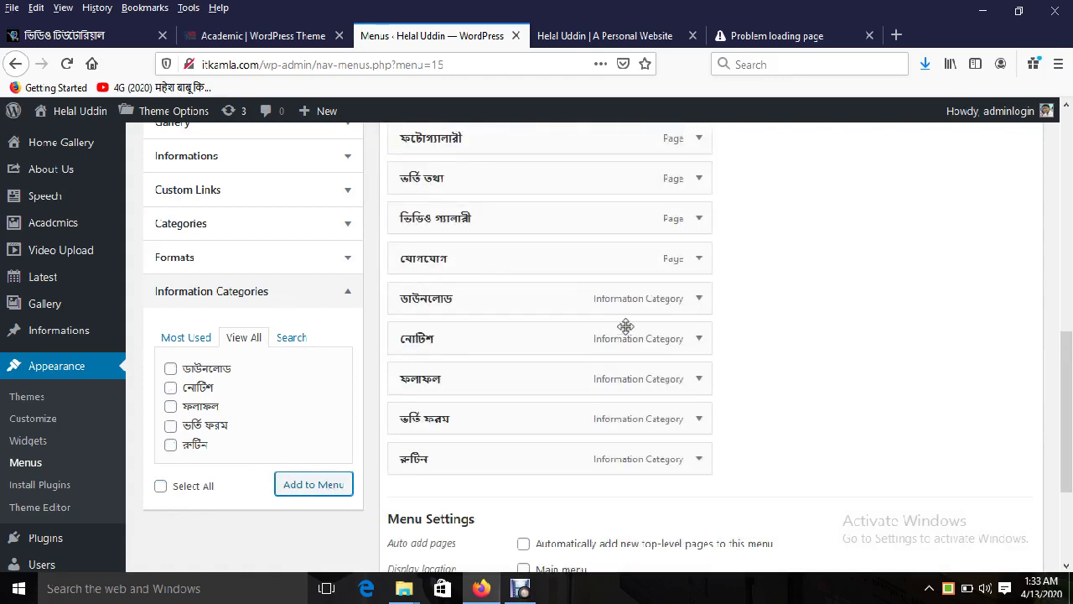
Step: Show all post categories in the Categories box of the menu editor
{"action": "left_click", "coordinate": [223, 222]}
{"action": "left_click", "coordinate": [243, 270]}
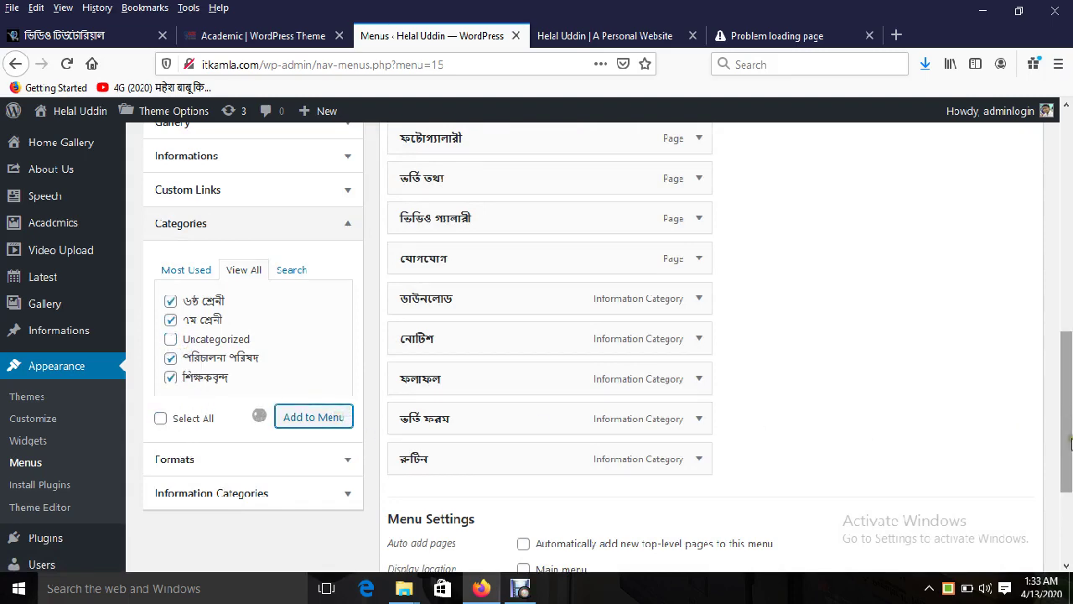
{"action": "left_click_drag", "start_coordinate": [1066, 440], "coordinate": [1066, 168]}
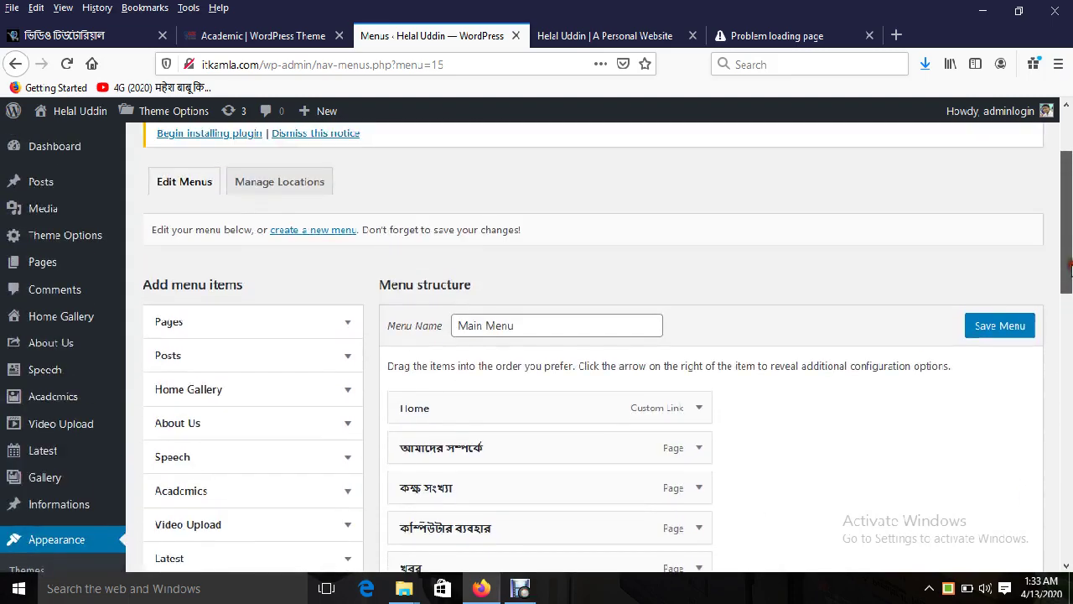
Step: Compare against the demo site's menu and return to the menu editor
{"action": "left_click", "coordinate": [266, 36]}
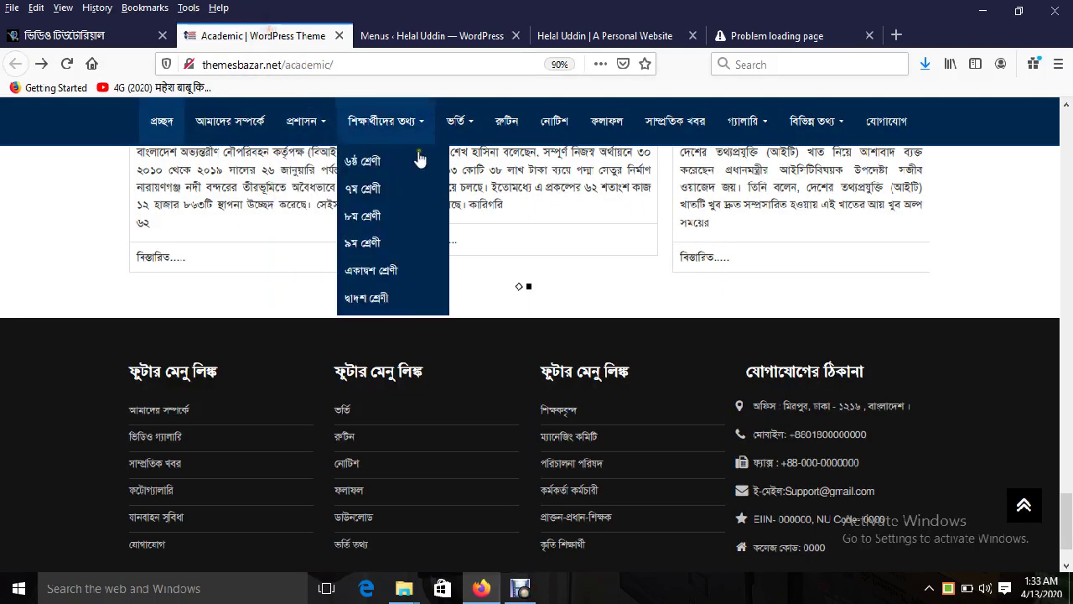
{"action": "left_click", "coordinate": [374, 38]}
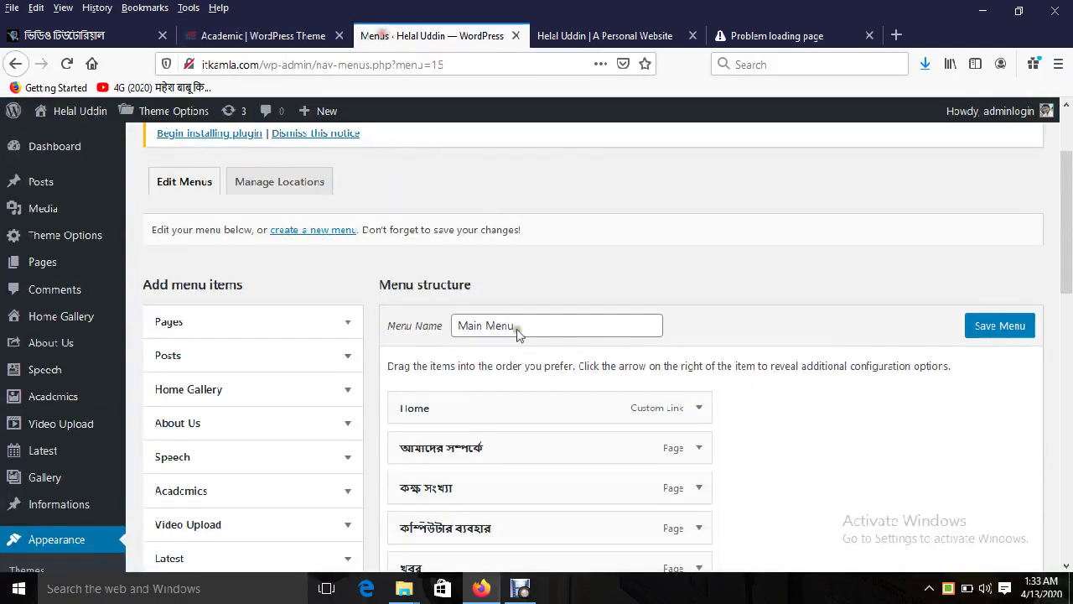
{"action": "left_click", "coordinate": [251, 35]}
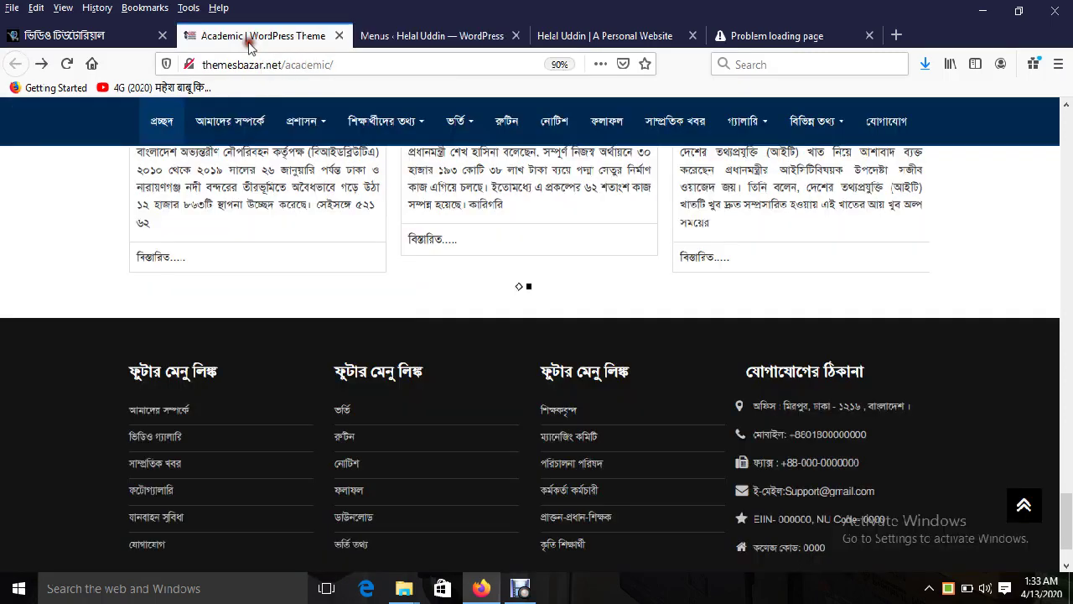
{"action": "left_click", "coordinate": [377, 35]}
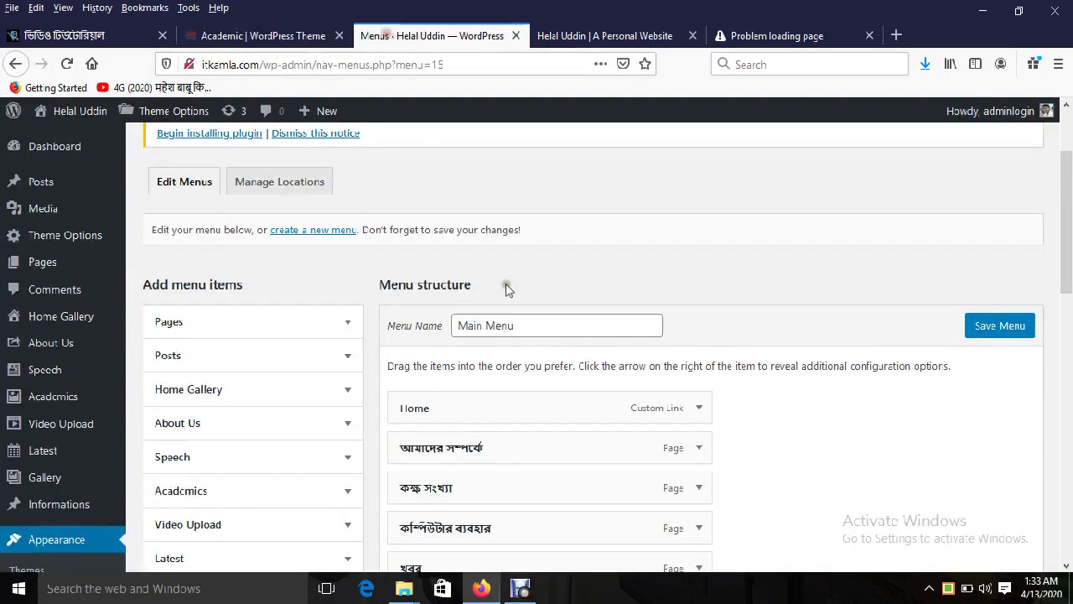
Step: Change the Home item's navigation label to প্রচ্ছদ using Bangla Unicode typing
{"action": "left_click", "coordinate": [700, 407]}
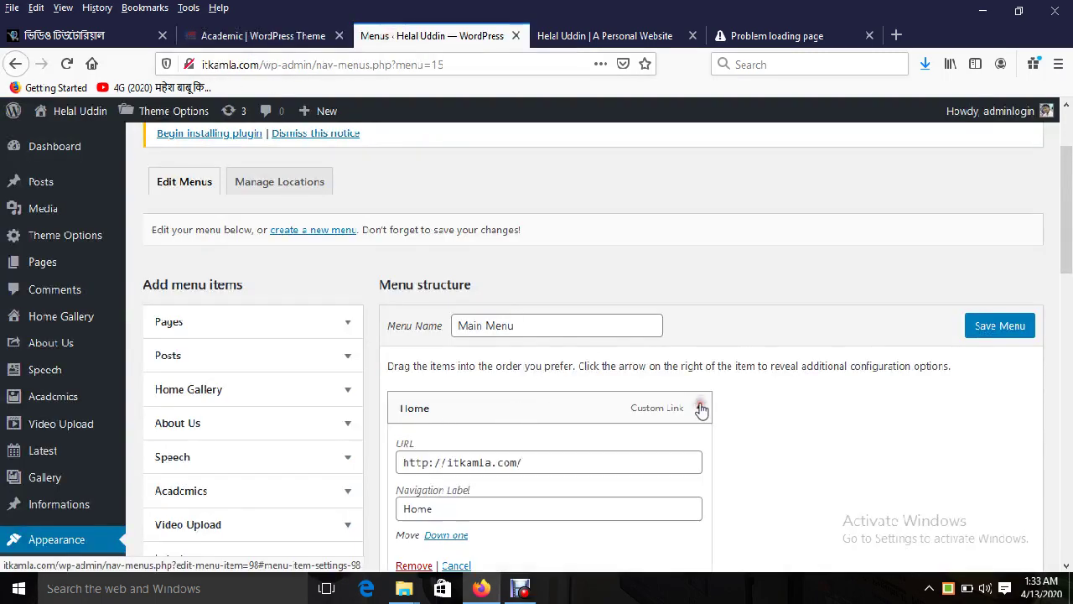
{"action": "double_click", "coordinate": [436, 511]}
{"action": "right_click", "coordinate": [948, 585]}
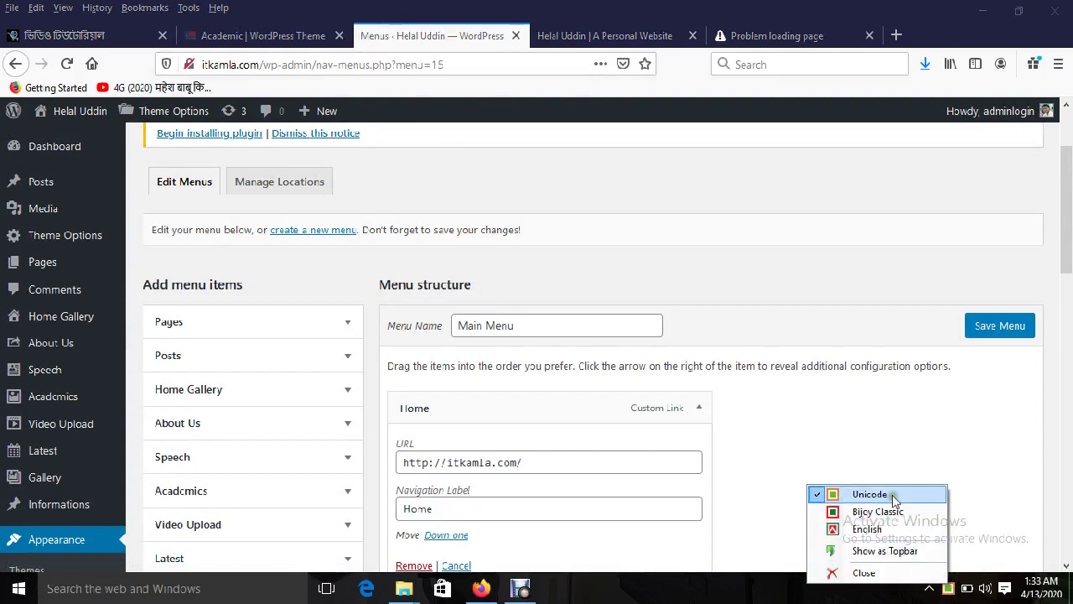
{"action": "left_click", "coordinate": [828, 493]}
{"action": "left_click", "coordinate": [453, 511]}
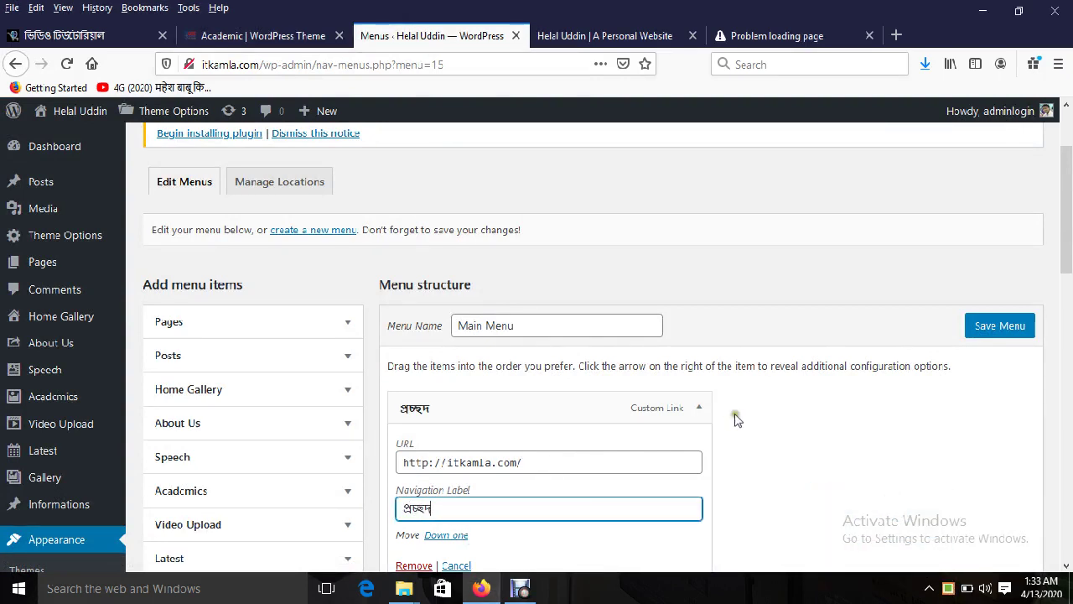
{"action": "left_click", "coordinate": [686, 426]}
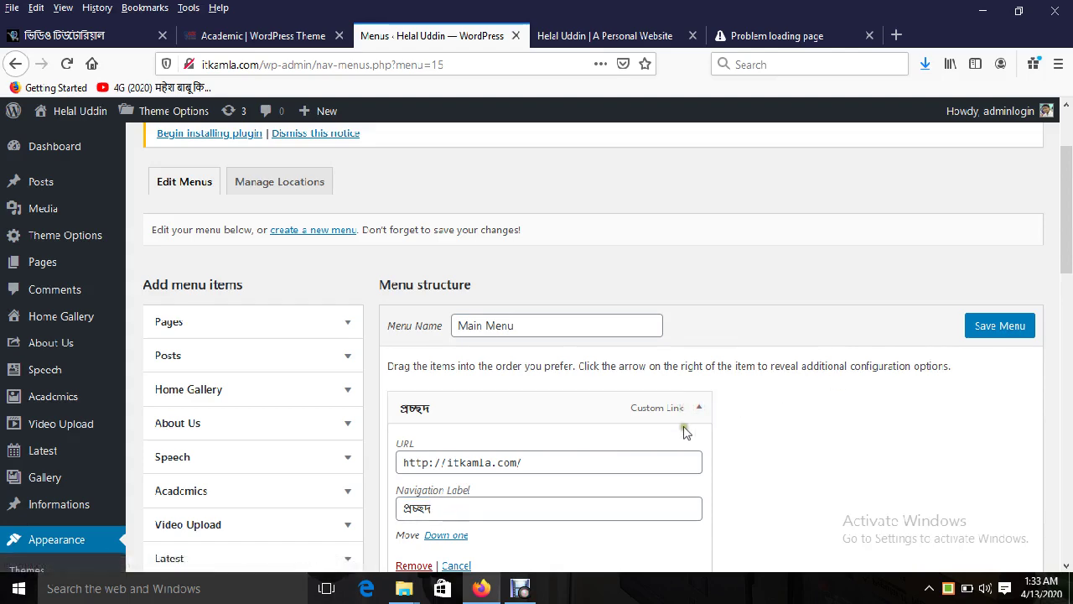
{"action": "left_click", "coordinate": [698, 408]}
{"action": "scroll", "coordinate": [1070, 264], "scroll_direction": "down", "scroll_amount": 1}
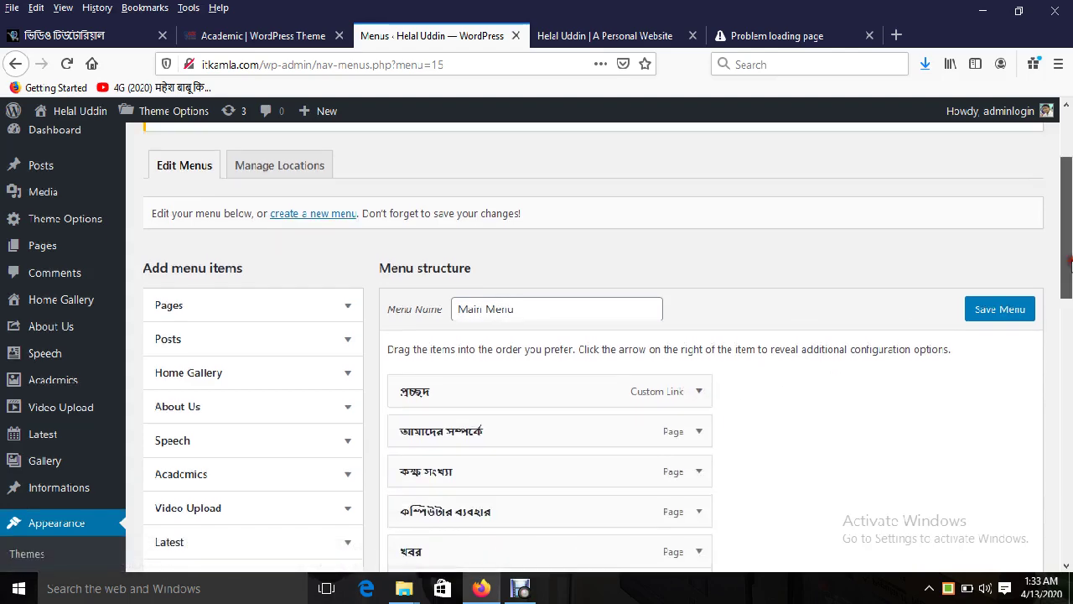
{"action": "scroll", "coordinate": [1069, 264], "scroll_direction": "down", "scroll_amount": 3}
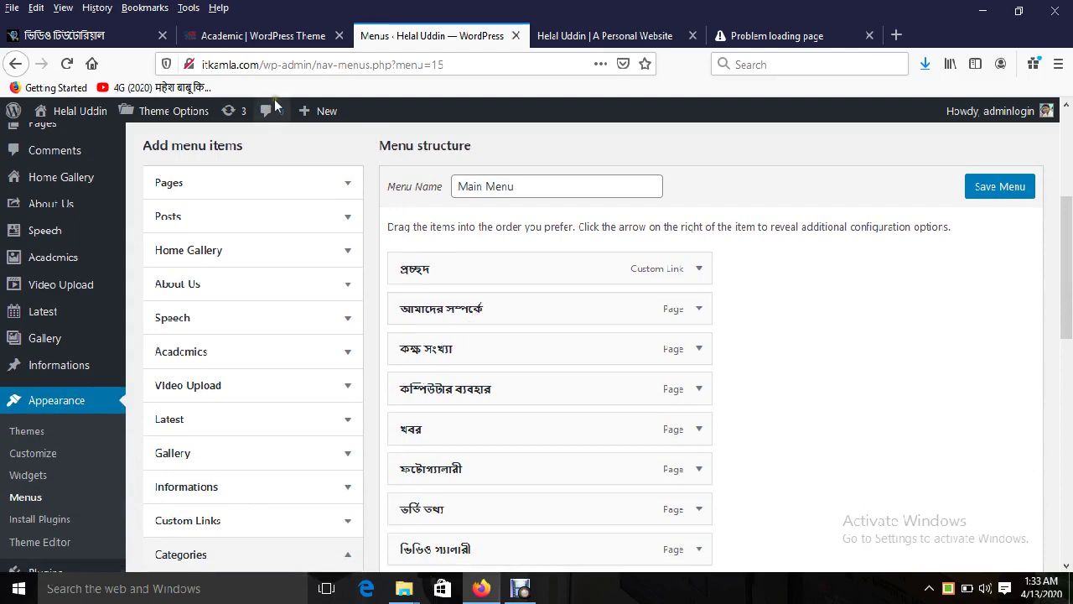
Step: Check the demo site's menu for reference
{"action": "left_click", "coordinate": [269, 35]}
{"action": "mouse_move", "coordinate": [316, 115]}
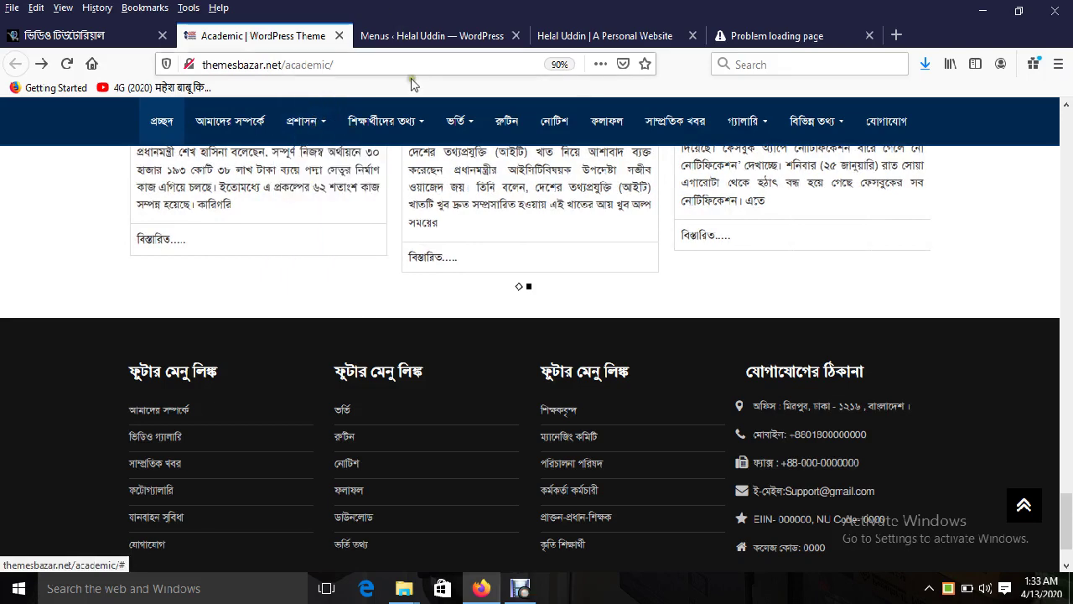
{"action": "left_click", "coordinate": [423, 34]}
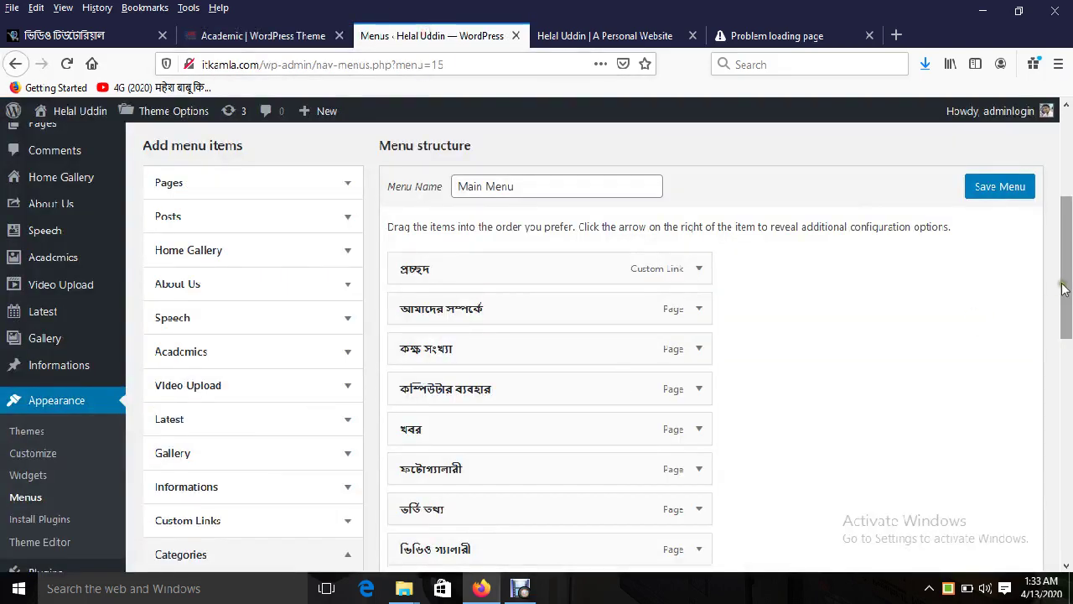
{"action": "scroll", "coordinate": [1063, 285], "scroll_direction": "down", "scroll_amount": 1}
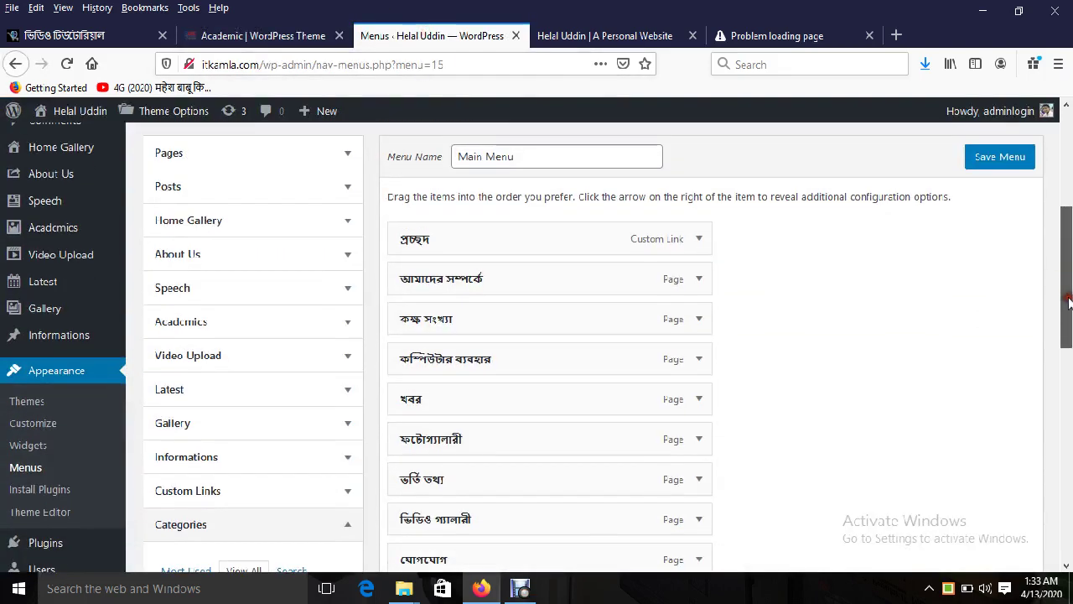
Step: Add a custom link with URL # and text প্রশাসন to the menu
{"action": "left_click", "coordinate": [285, 493]}
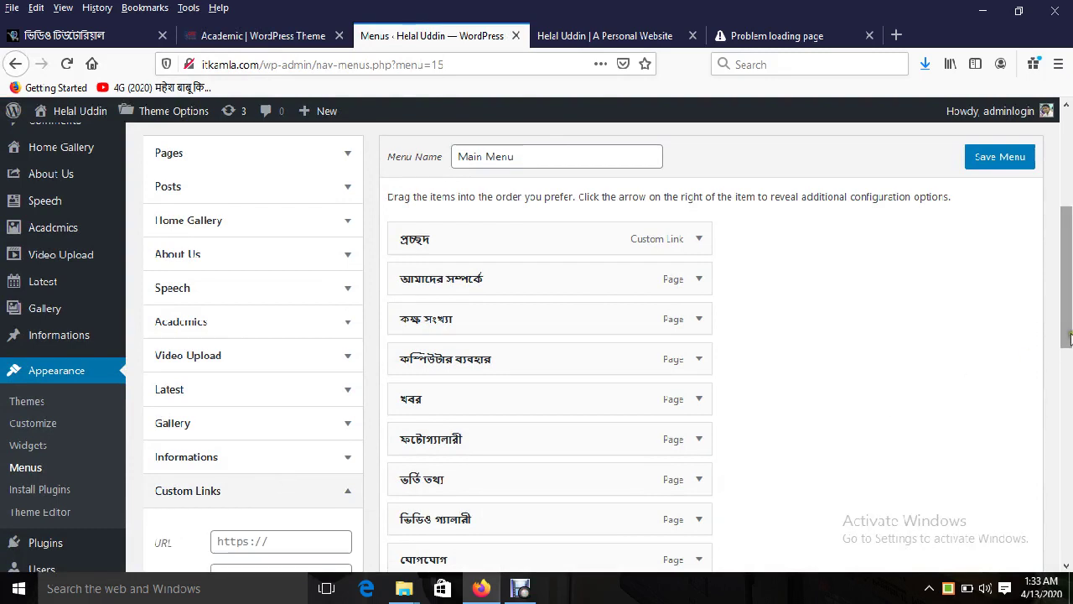
{"action": "scroll", "coordinate": [1063, 352], "scroll_direction": "down", "scroll_amount": 3}
{"action": "left_click", "coordinate": [263, 452]}
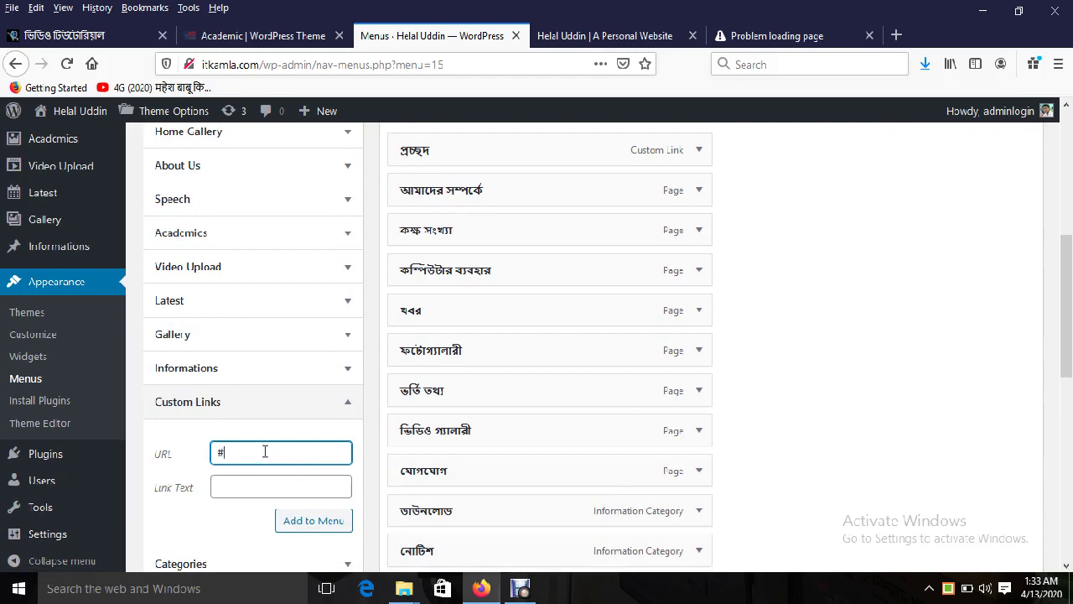
{"action": "left_click", "coordinate": [248, 487]}
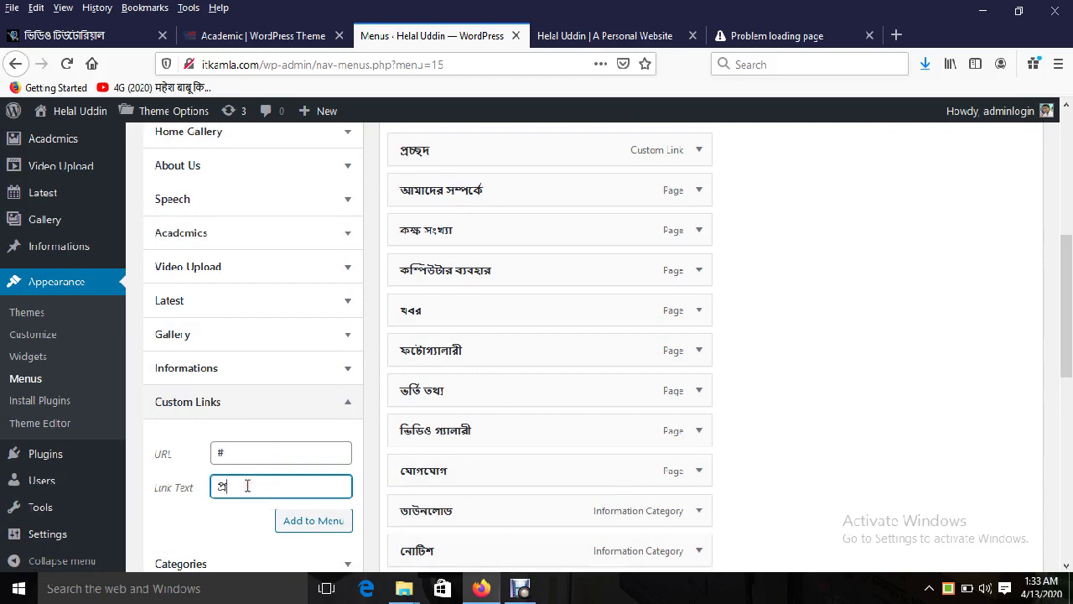
{"action": "left_click", "coordinate": [314, 520]}
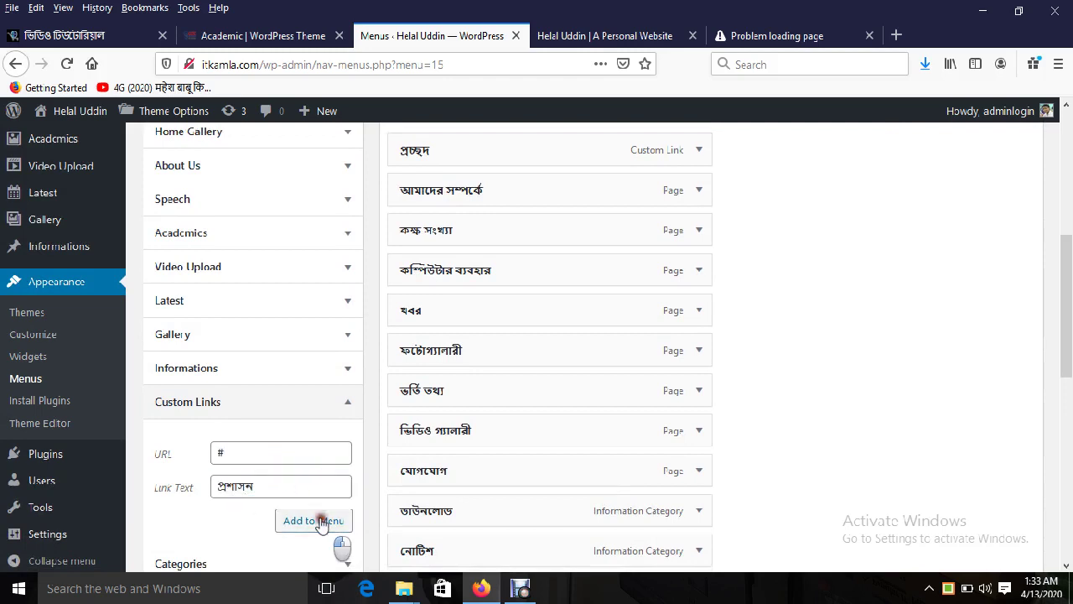
{"action": "scroll", "coordinate": [1067, 404], "scroll_direction": "down", "scroll_amount": 5}
{"action": "scroll", "coordinate": [1069, 404], "scroll_direction": "down", "scroll_amount": 5}
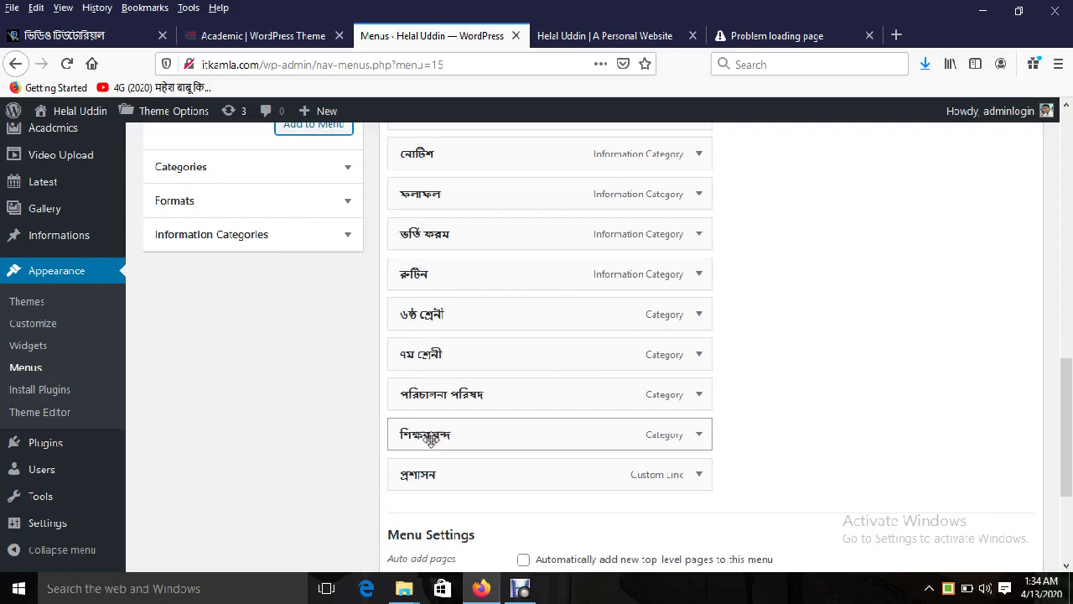
Step: Nest শিক্ষকবৃন্দ and পরিচালনা পরিষদ as sub items under প্রশাসন
{"action": "left_click_drag", "start_coordinate": [429, 434], "coordinate": [457, 498]}
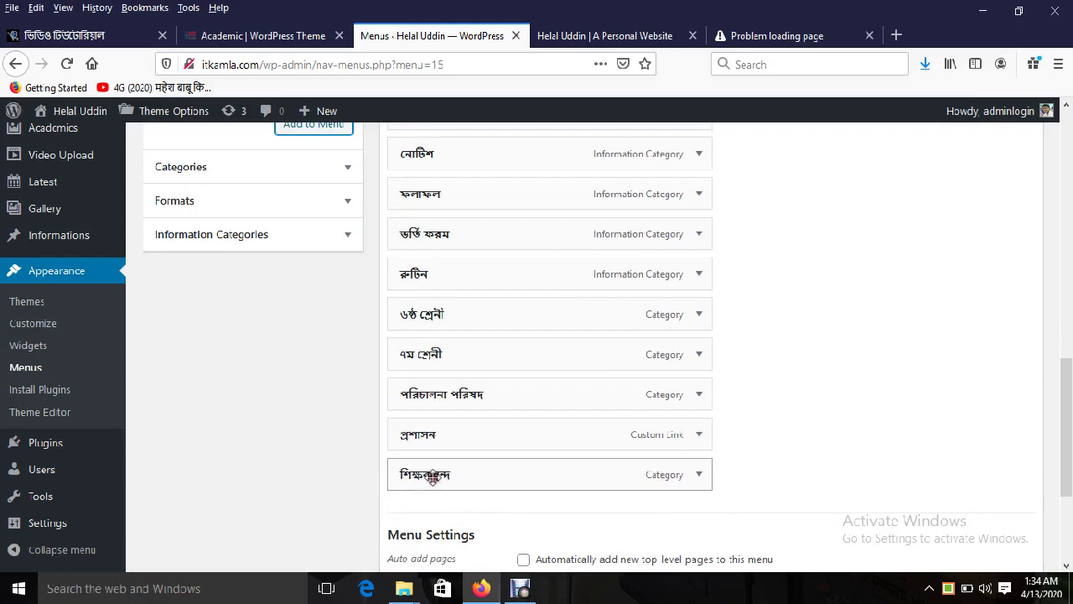
{"action": "left_click_drag", "start_coordinate": [441, 401], "coordinate": [446, 479]}
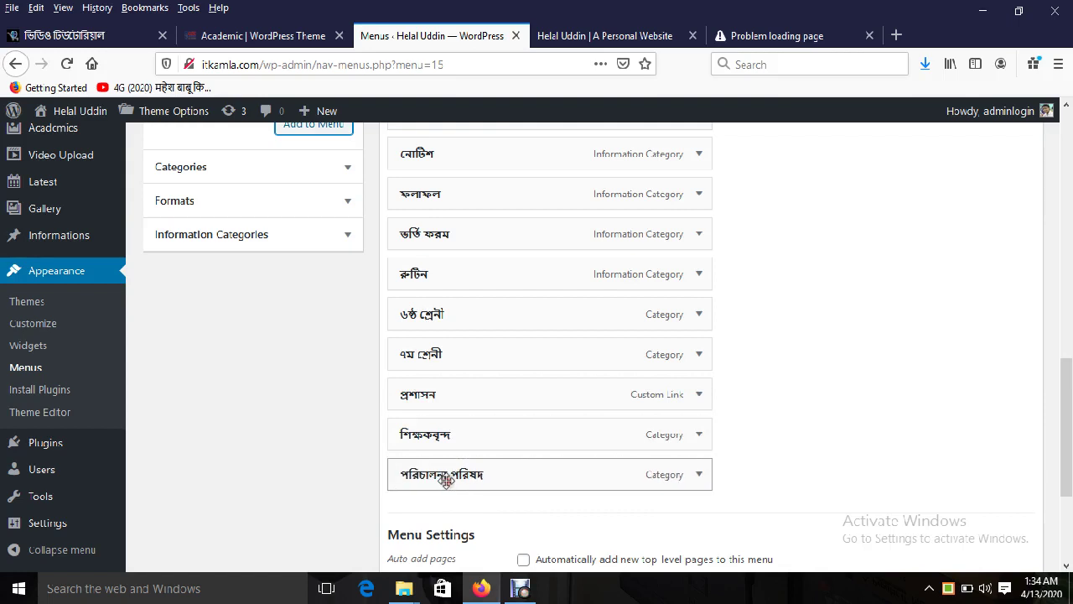
{"action": "left_click_drag", "start_coordinate": [419, 432], "coordinate": [451, 436]}
{"action": "left_click_drag", "start_coordinate": [418, 474], "coordinate": [440, 474]}
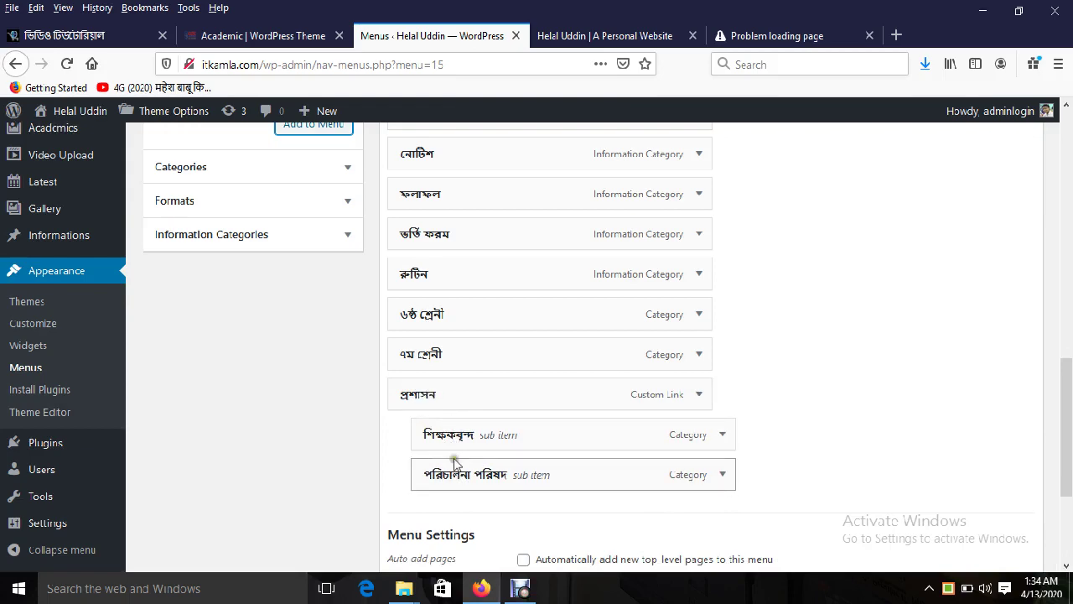
Step: Compare with the demo's প্রশাসন dropdown and move the group below আমাদের সম্পর্কে
{"action": "left_click", "coordinate": [273, 38]}
{"action": "mouse_move", "coordinate": [306, 134]}
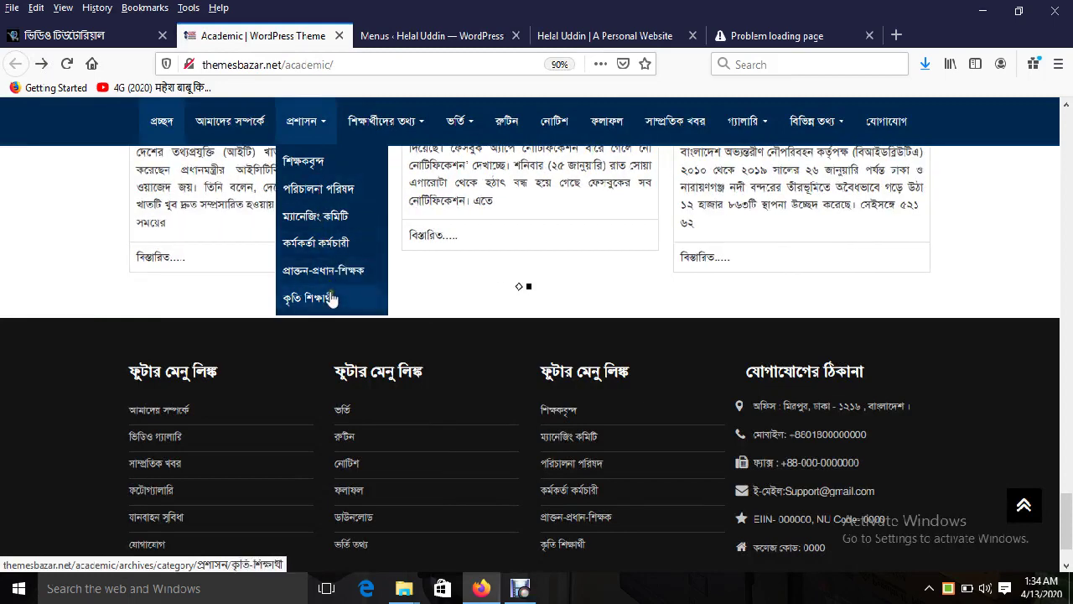
{"action": "left_click", "coordinate": [432, 36]}
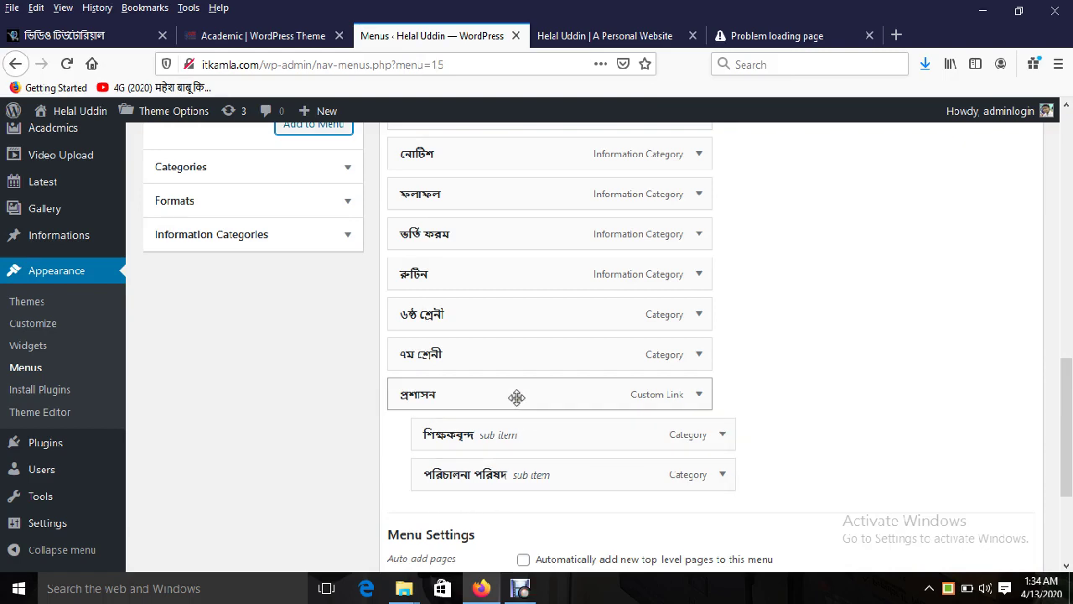
{"action": "left_click_drag", "start_coordinate": [515, 397], "coordinate": [519, 312]}
{"action": "scroll", "coordinate": [498, 381], "scroll_direction": "up", "scroll_amount": 2}
{"action": "scroll", "coordinate": [498, 381], "scroll_direction": "up", "scroll_amount": 3}
{"action": "scroll", "coordinate": [496, 378], "scroll_direction": "up", "scroll_amount": 3}
{"action": "left_click", "coordinate": [264, 34]}
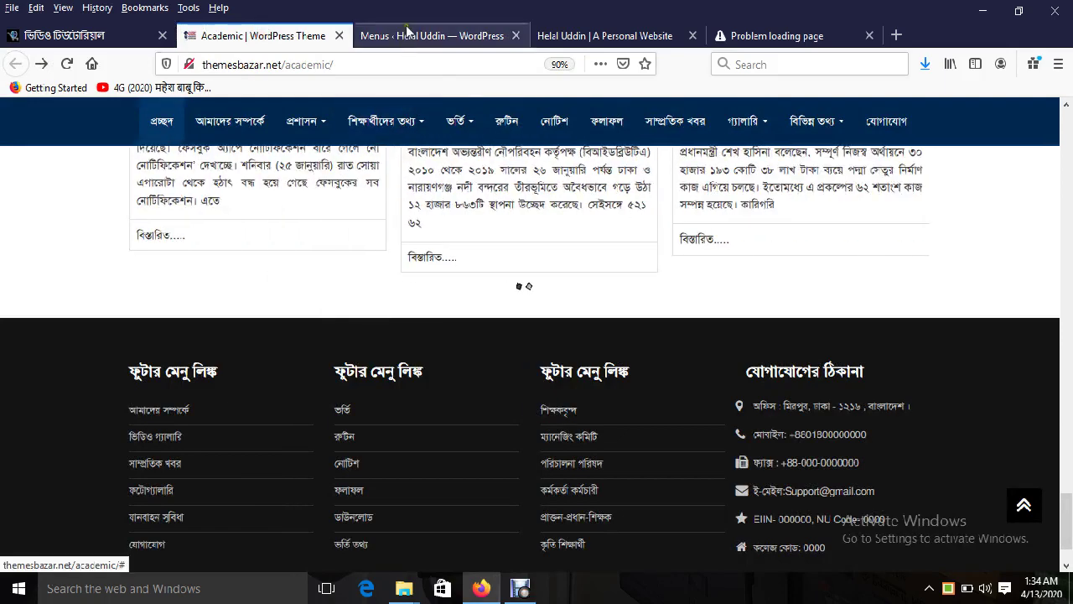
Step: Add a শিক্ষার্থীদের তথ্য custom link with URL #
{"action": "left_click", "coordinate": [431, 35]}
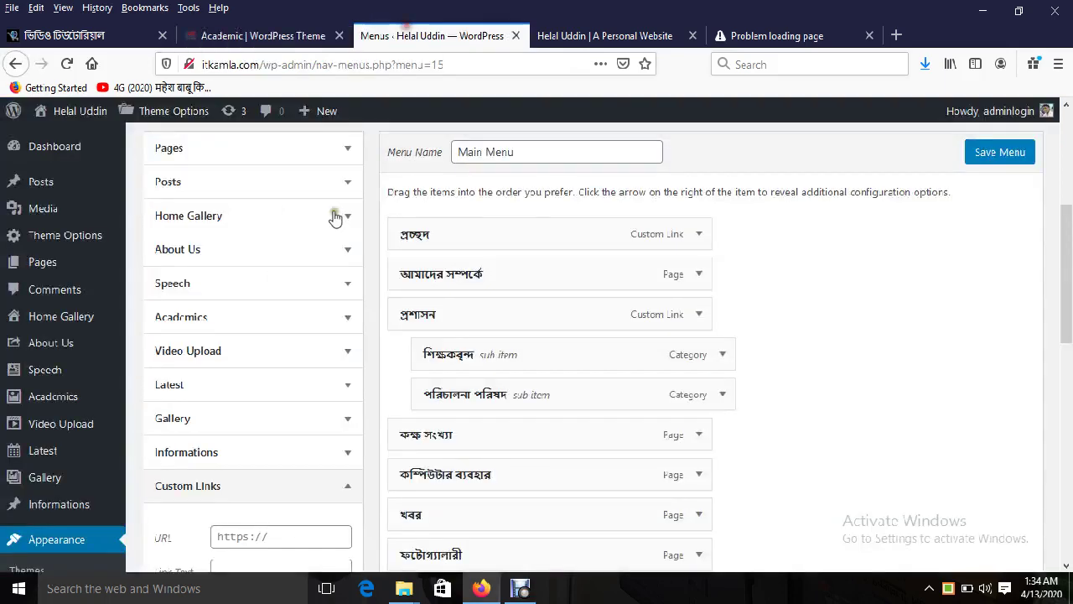
{"action": "left_click", "coordinate": [243, 528]}
{"action": "left_click_drag", "start_coordinate": [1063, 340], "coordinate": [1062, 383]}
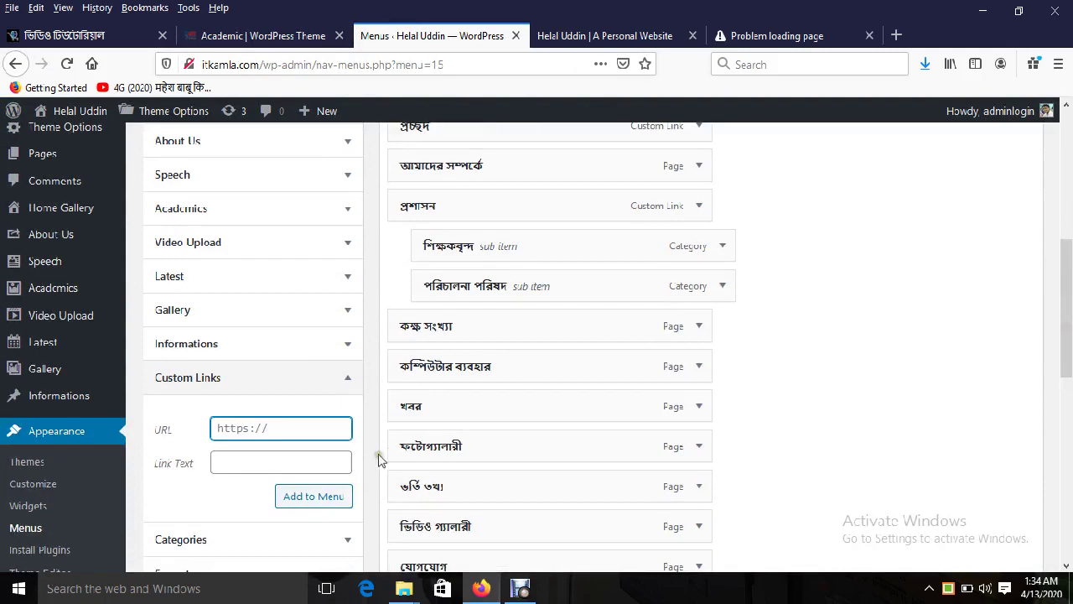
{"action": "type", "text": "#"}
{"action": "left_click", "coordinate": [280, 468]}
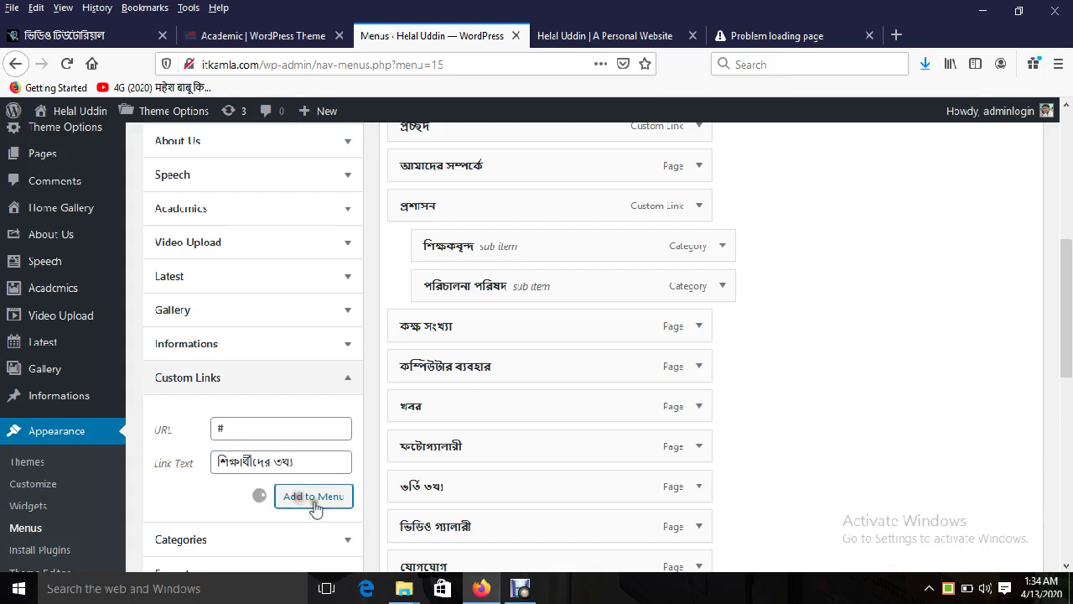
Step: Nest ৬ষ্ঠ শ্রেণী under শিক্ষার্থীদের তথ্য and move the group below পরিচালনা পরিষদ
{"action": "scroll", "coordinate": [457, 302], "scroll_direction": "down", "scroll_amount": 8}
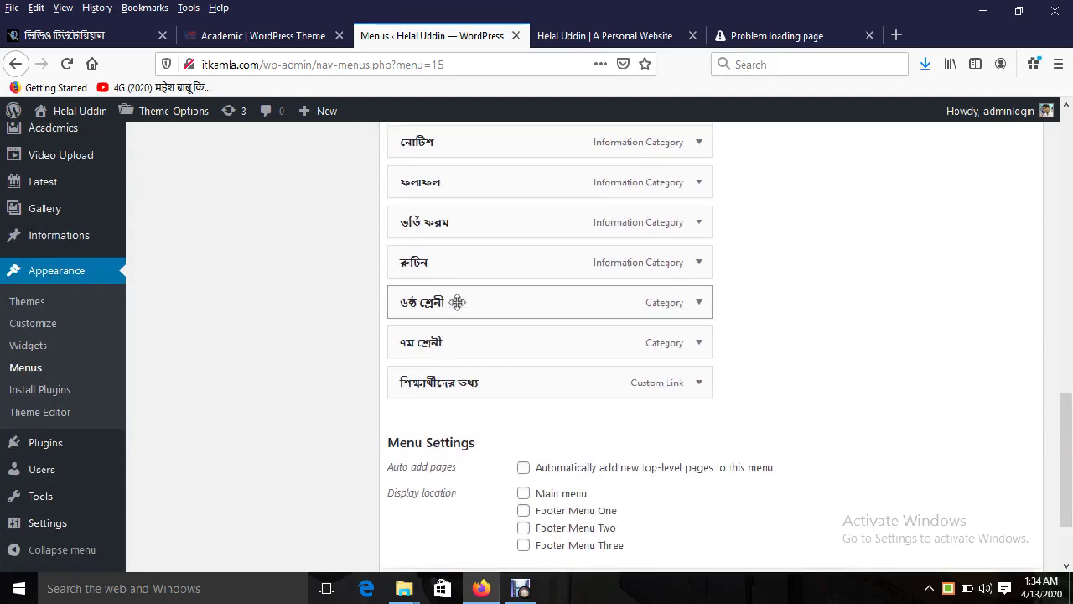
{"action": "left_click_drag", "start_coordinate": [439, 290], "coordinate": [498, 395]}
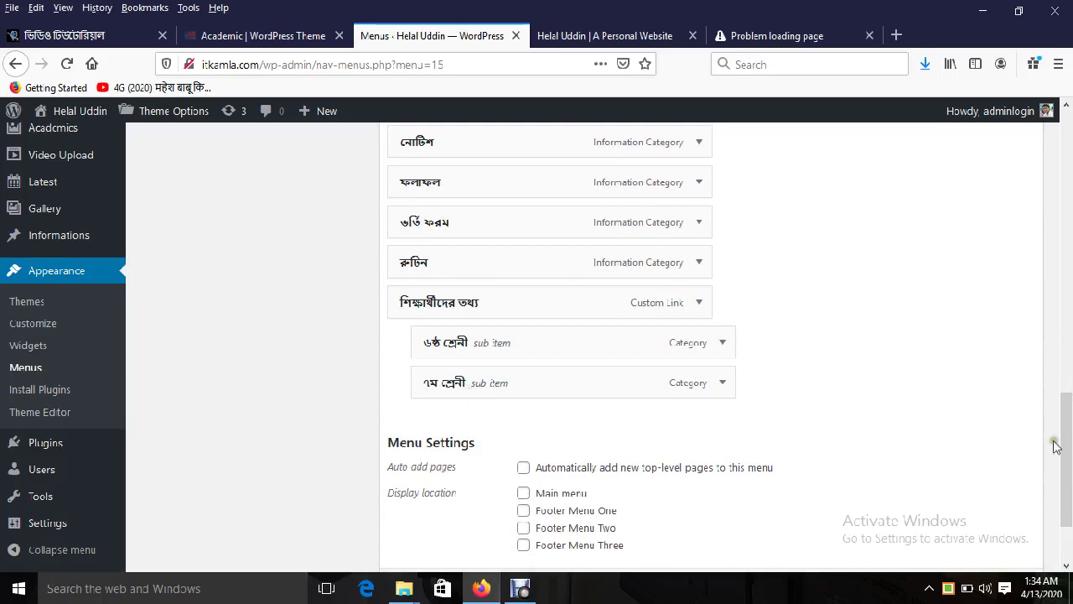
{"action": "scroll", "coordinate": [774, 417], "scroll_direction": "up", "scroll_amount": 2}
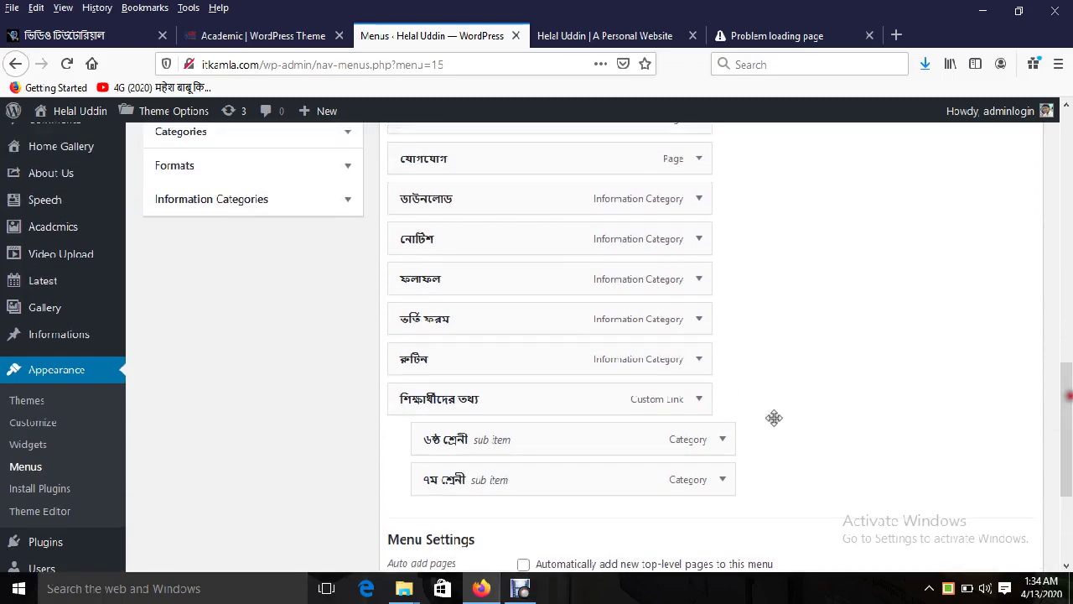
{"action": "left_click_drag", "start_coordinate": [486, 400], "coordinate": [484, 243]}
{"action": "scroll", "coordinate": [470, 375], "scroll_direction": "up", "scroll_amount": 6}
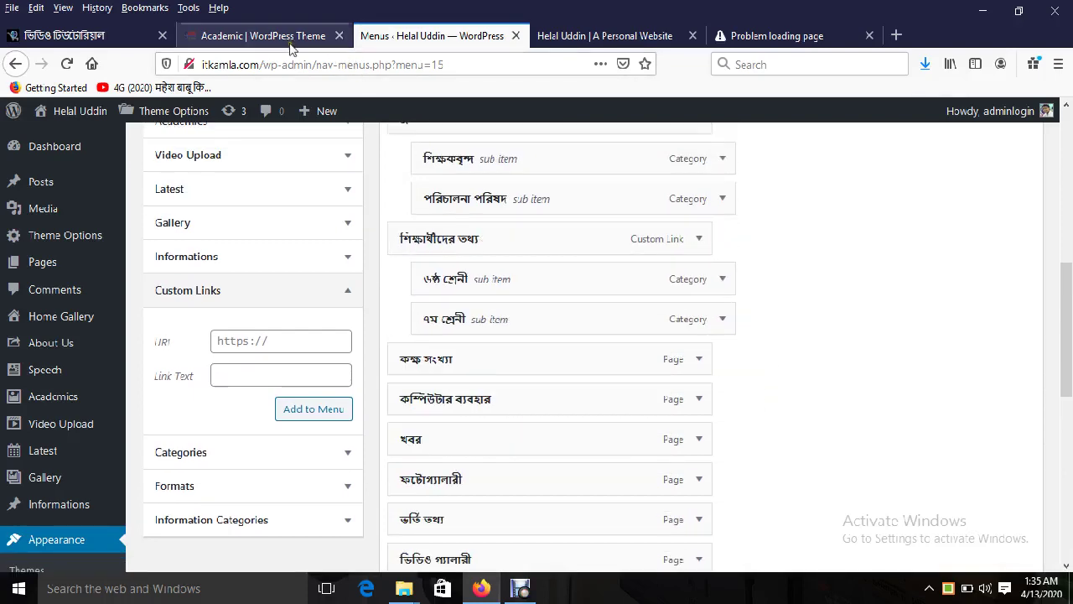
Step: After checking the demo's ভর্তি dropdown, add a ভর্তি custom link with URL #
{"action": "left_click", "coordinate": [290, 36]}
{"action": "mouse_move", "coordinate": [453, 134]}
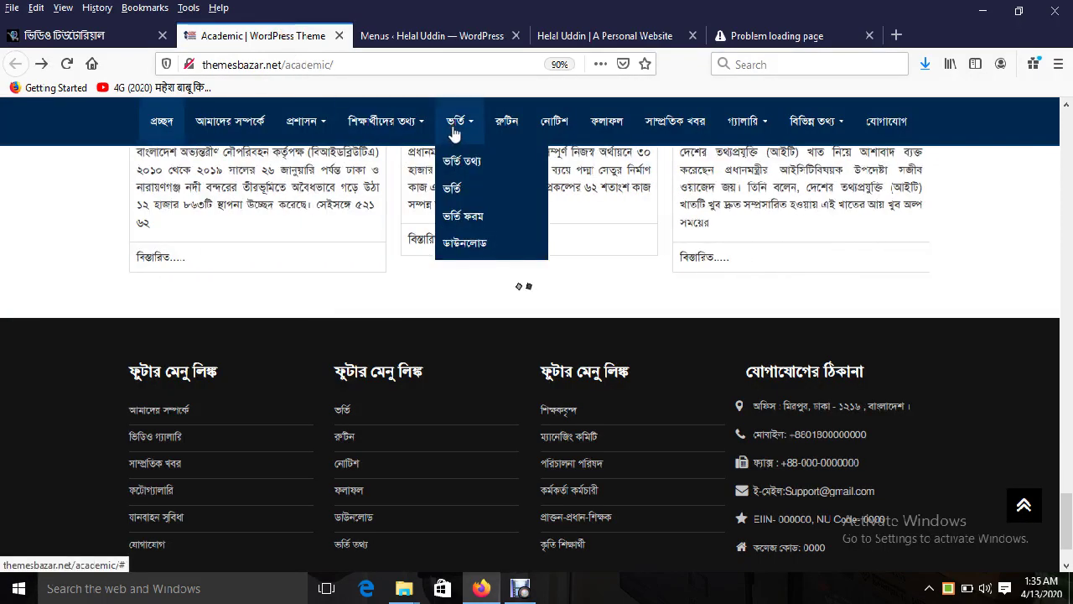
{"action": "left_click", "coordinate": [387, 35]}
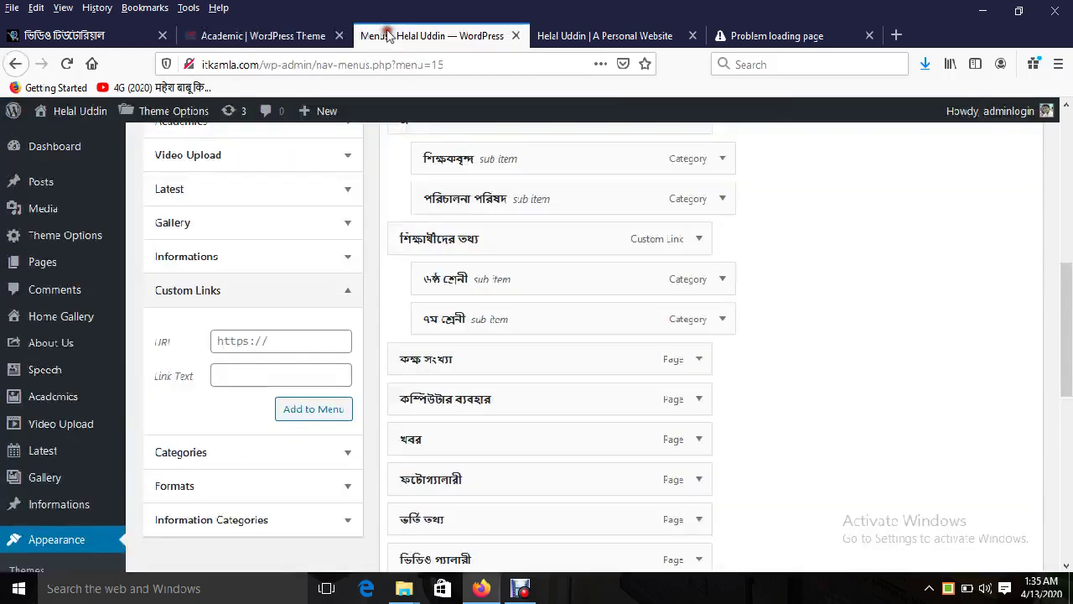
{"action": "left_click", "coordinate": [270, 341]}
{"action": "type", "text": "#"}
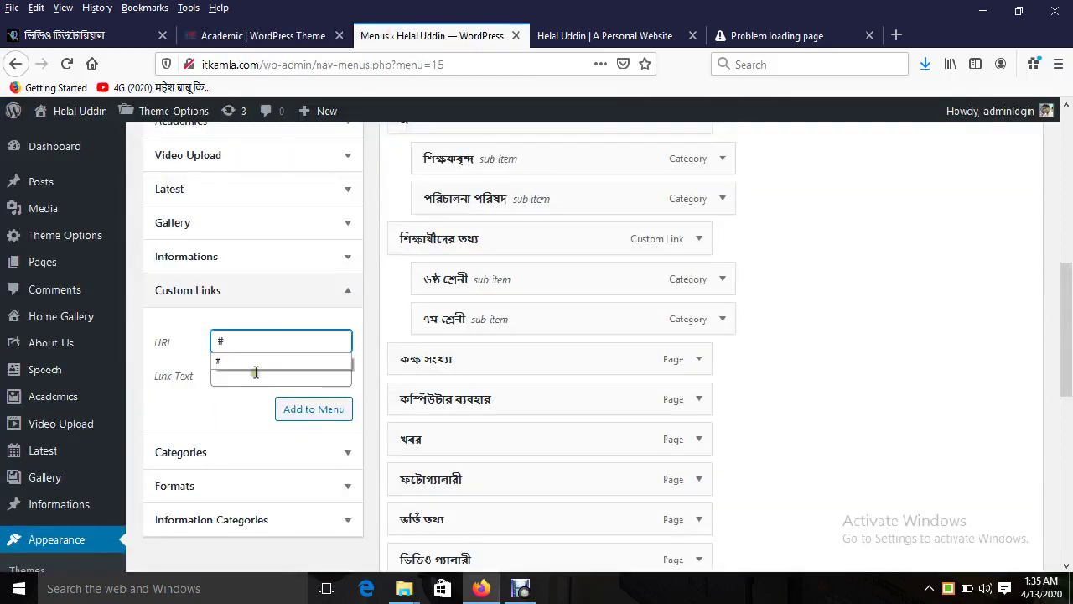
{"action": "left_click", "coordinate": [255, 374]}
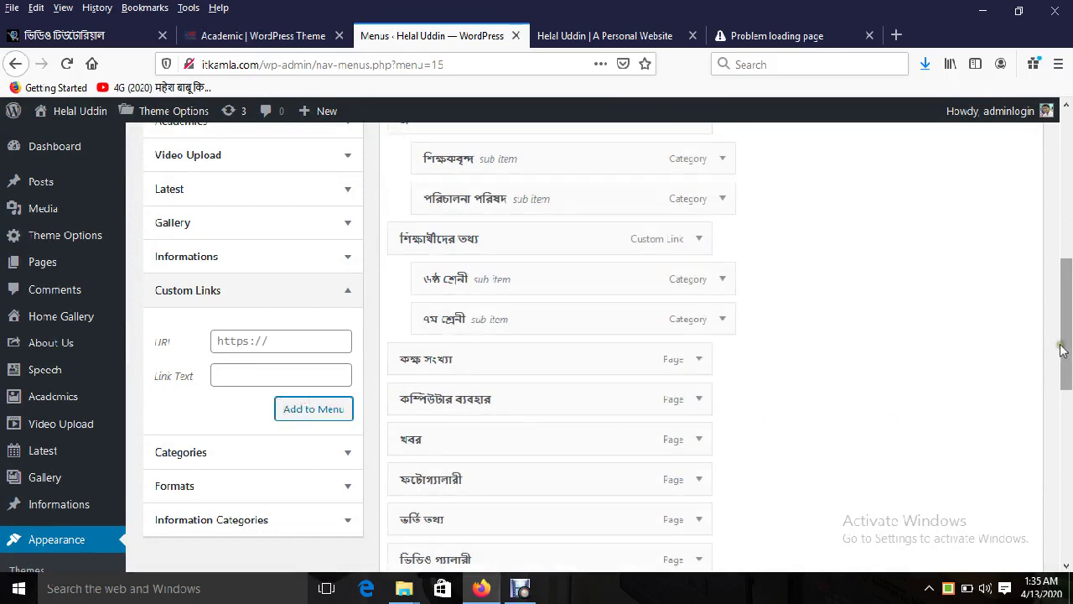
{"action": "left_click_drag", "start_coordinate": [1062, 343], "coordinate": [1069, 464]}
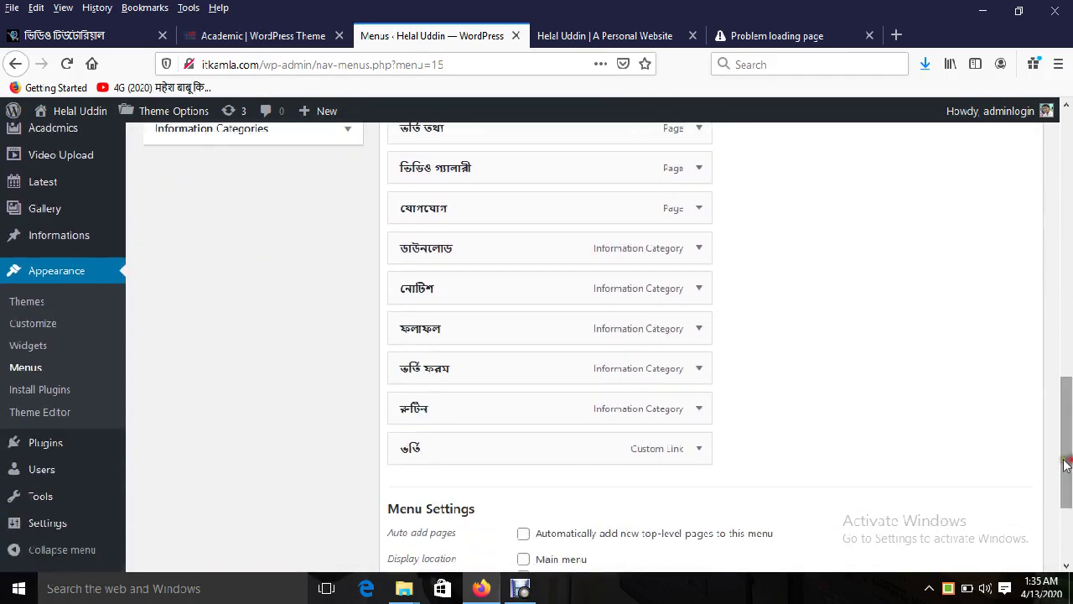
Step: Nest ভর্তি তথ্য, ভর্তি ফরম and ডাউনলোড under ভর্তি and move it after শিক্ষার্থীদের তথ্য
{"action": "left_click_drag", "start_coordinate": [435, 393], "coordinate": [466, 451]}
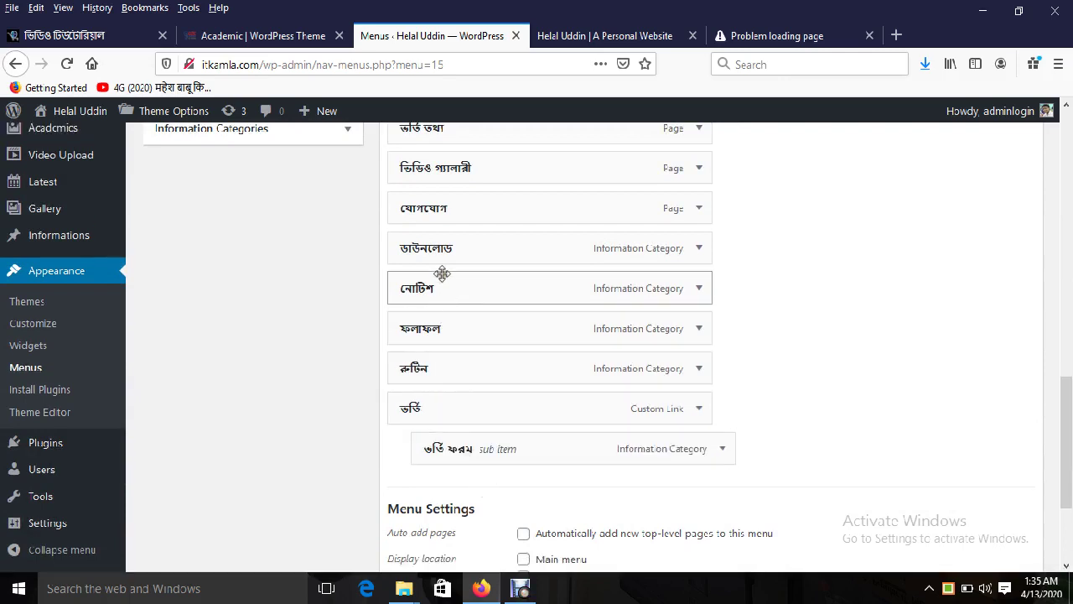
{"action": "left_click_drag", "start_coordinate": [434, 251], "coordinate": [471, 457]}
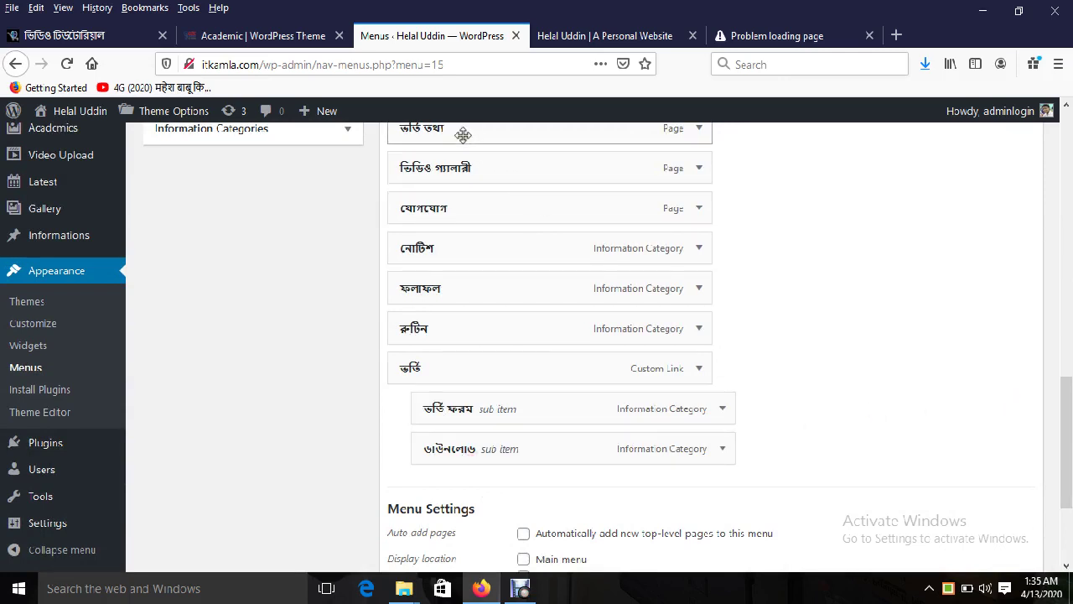
{"action": "left_click_drag", "start_coordinate": [462, 137], "coordinate": [499, 372]}
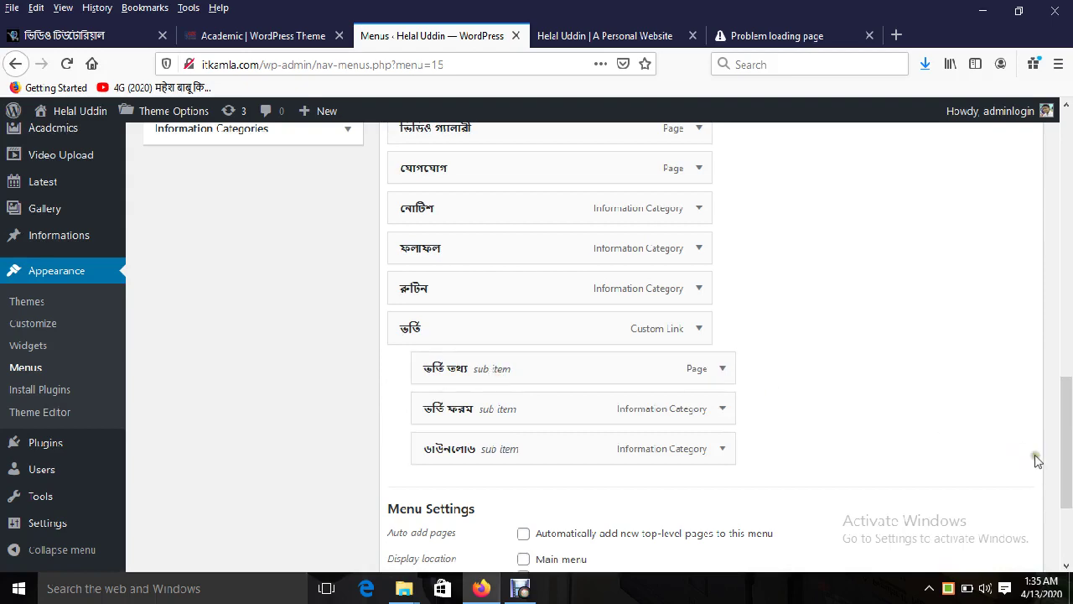
{"action": "scroll", "coordinate": [1057, 444], "scroll_direction": "up", "scroll_amount": 3}
{"action": "left_click_drag", "start_coordinate": [502, 455], "coordinate": [503, 259]}
{"action": "scroll", "coordinate": [491, 445], "scroll_direction": "up", "scroll_amount": 4}
{"action": "left_click", "coordinate": [287, 29]}
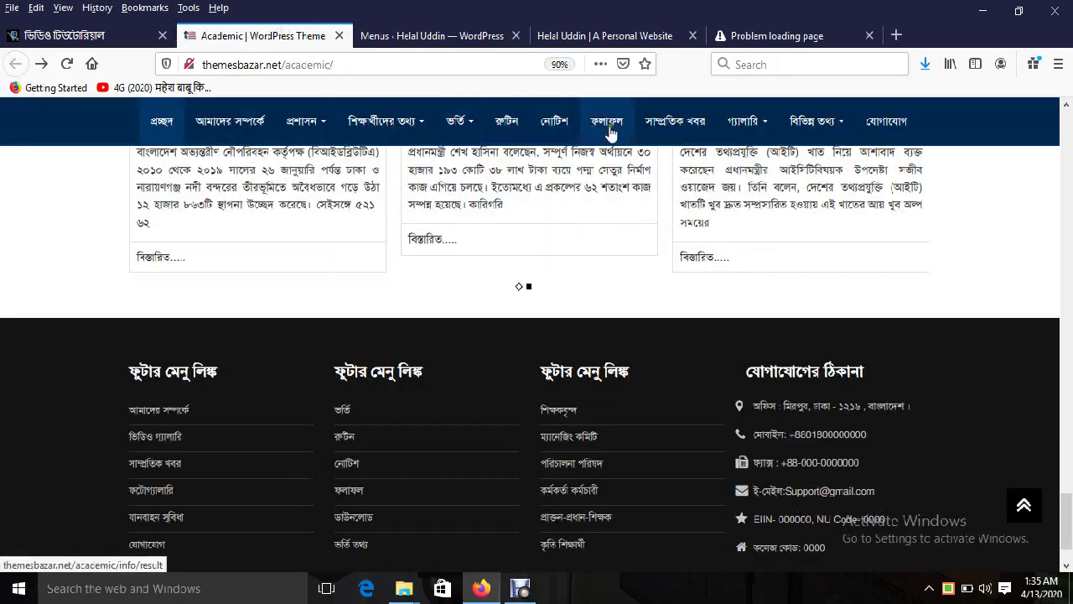
Step: Move নোটিশ, ফলাফল and রুটিন, in that order, above কক্ষ সংখ্যা
{"action": "left_click", "coordinate": [415, 34]}
{"action": "scroll", "coordinate": [1045, 396], "scroll_direction": "down", "scroll_amount": 4}
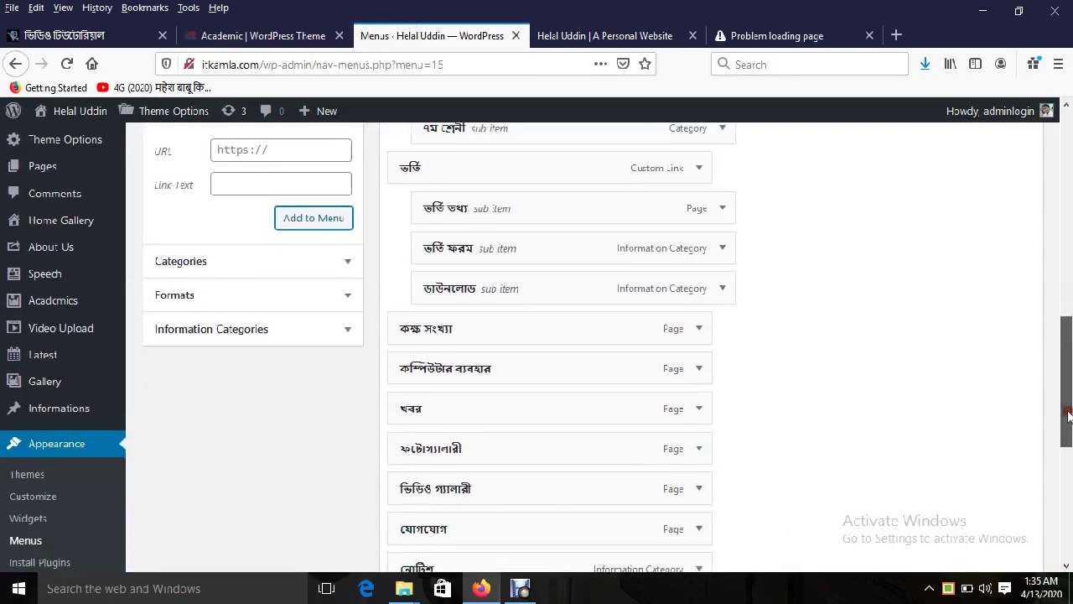
{"action": "left_click_drag", "start_coordinate": [494, 457], "coordinate": [459, 228]}
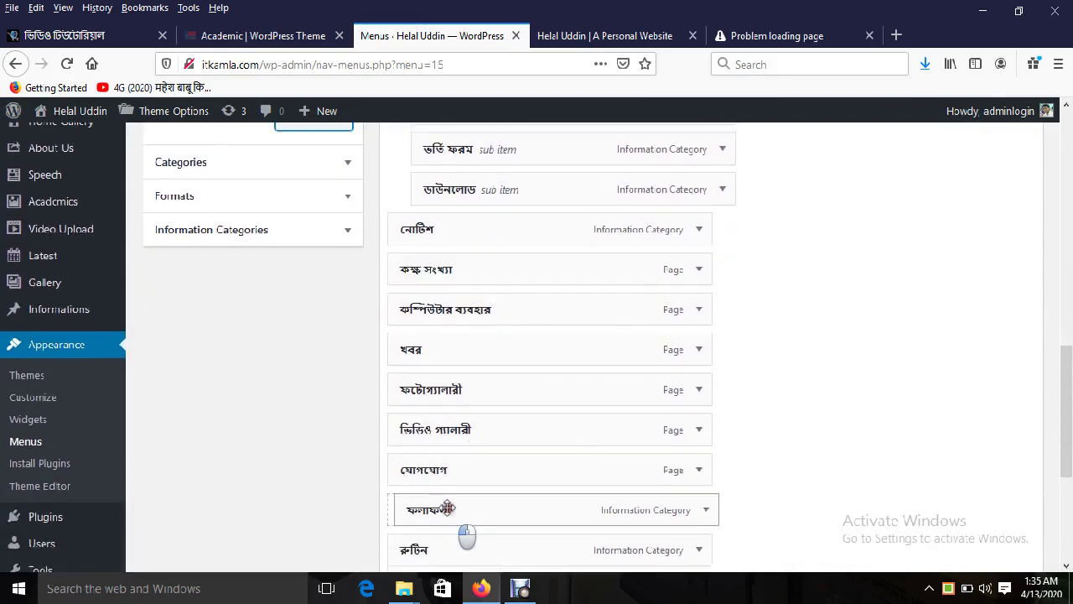
{"action": "left_click_drag", "start_coordinate": [465, 512], "coordinate": [438, 269]}
{"action": "left_click_drag", "start_coordinate": [427, 532], "coordinate": [432, 293]}
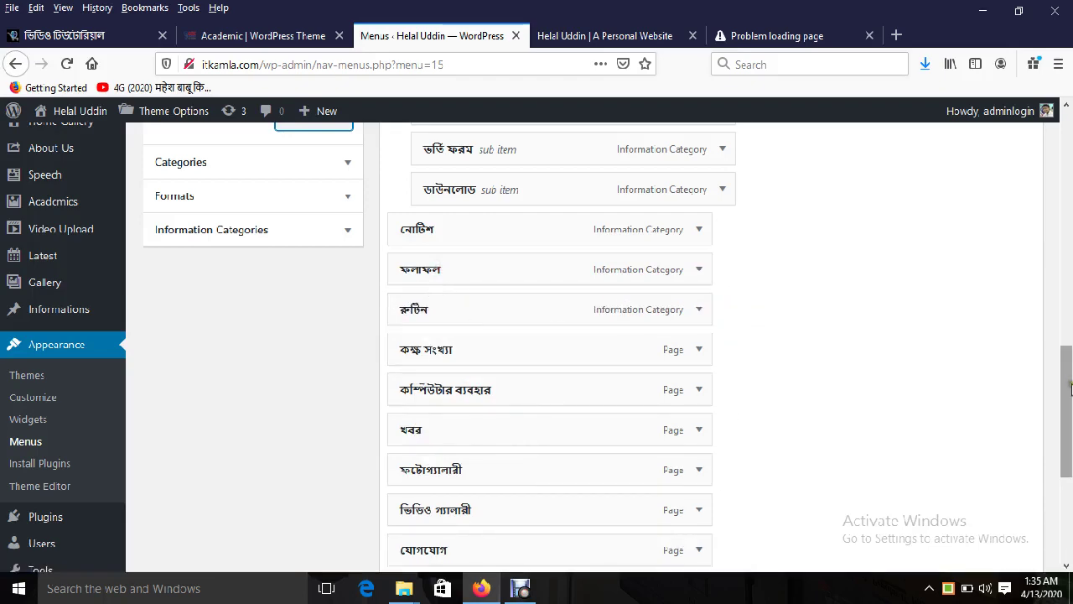
{"action": "scroll", "coordinate": [431, 294], "scroll_direction": "down", "scroll_amount": 3}
Step: Check the demo's menu order, then move খবর up to follow রুটিন
{"action": "left_click", "coordinate": [262, 36]}
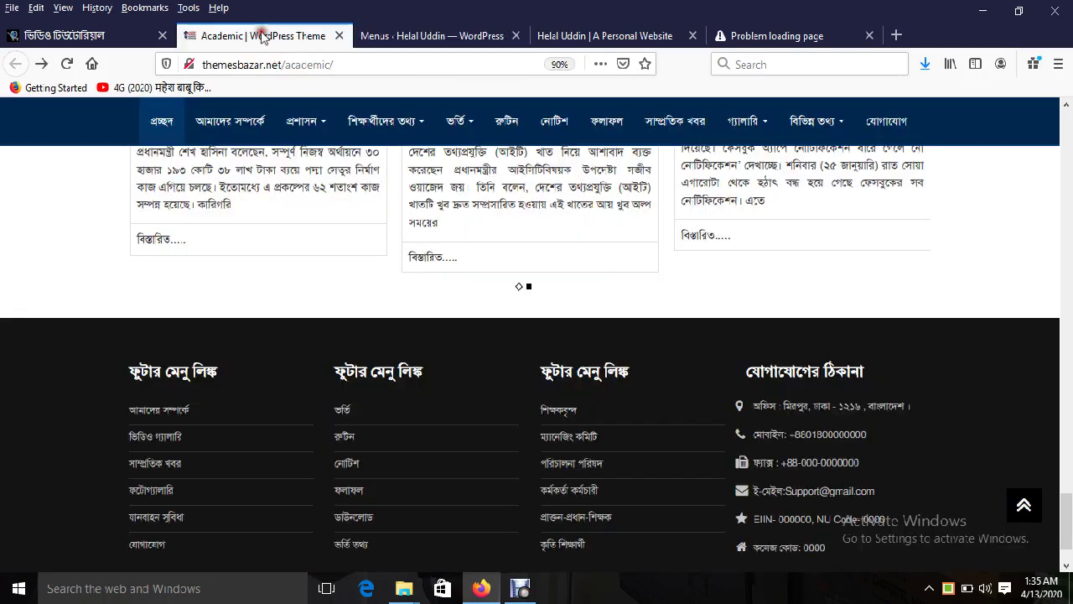
{"action": "left_click", "coordinate": [411, 37]}
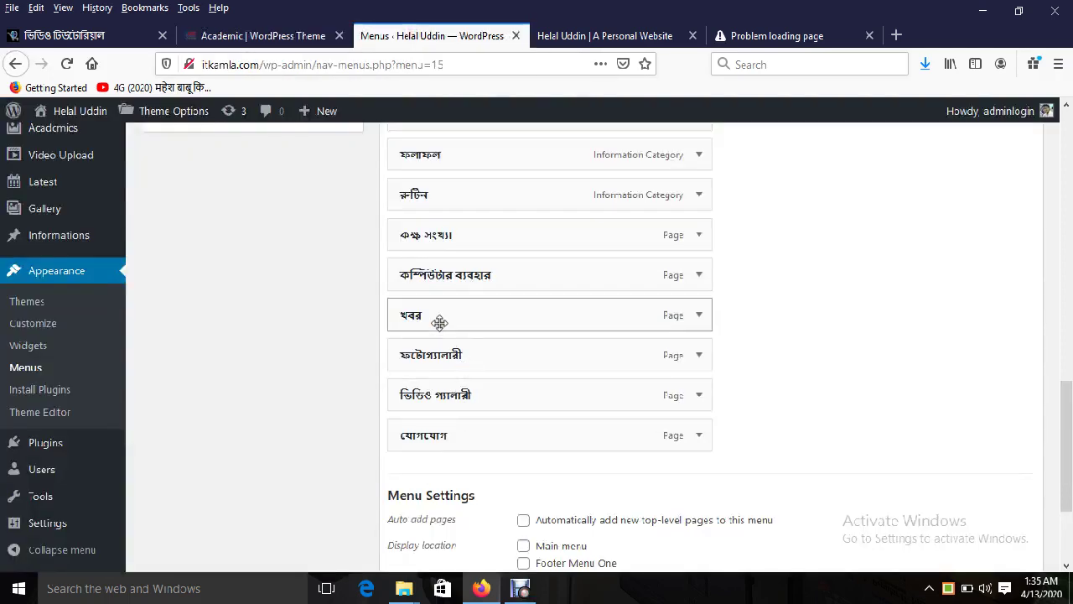
{"action": "left_click_drag", "start_coordinate": [437, 317], "coordinate": [461, 243]}
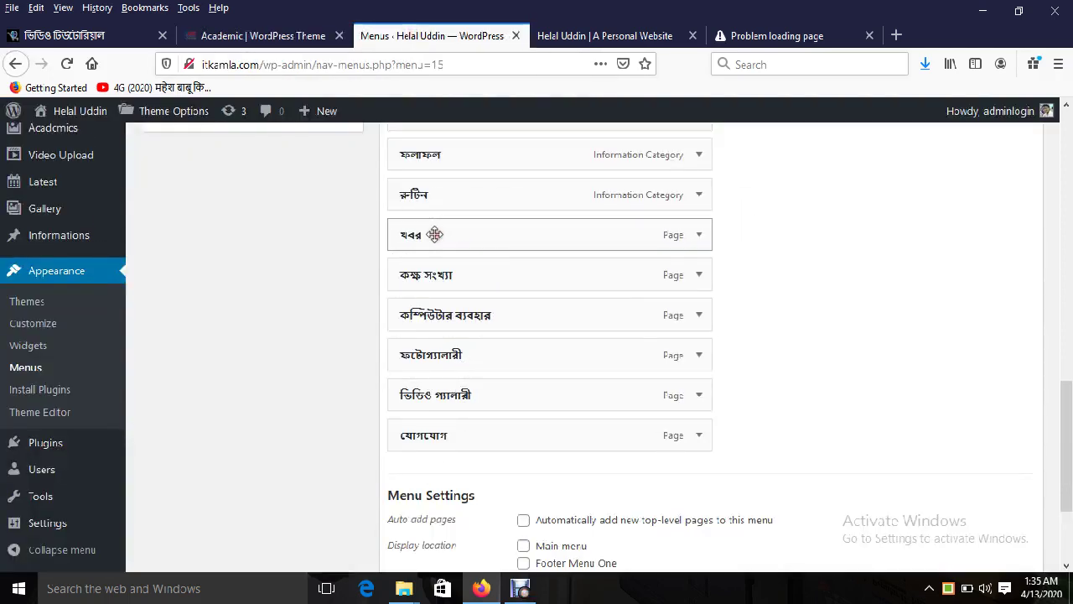
Step: Check the demo's গ্যালারি submenu pages, then drop খবর below রুটিন
{"action": "left_click", "coordinate": [300, 40]}
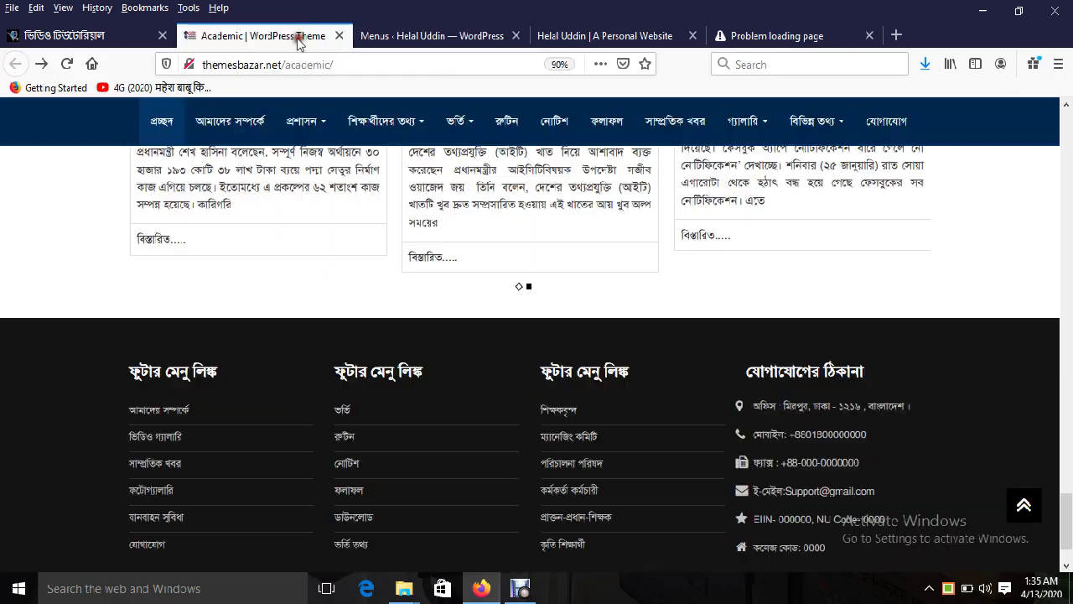
{"action": "mouse_move", "coordinate": [748, 131]}
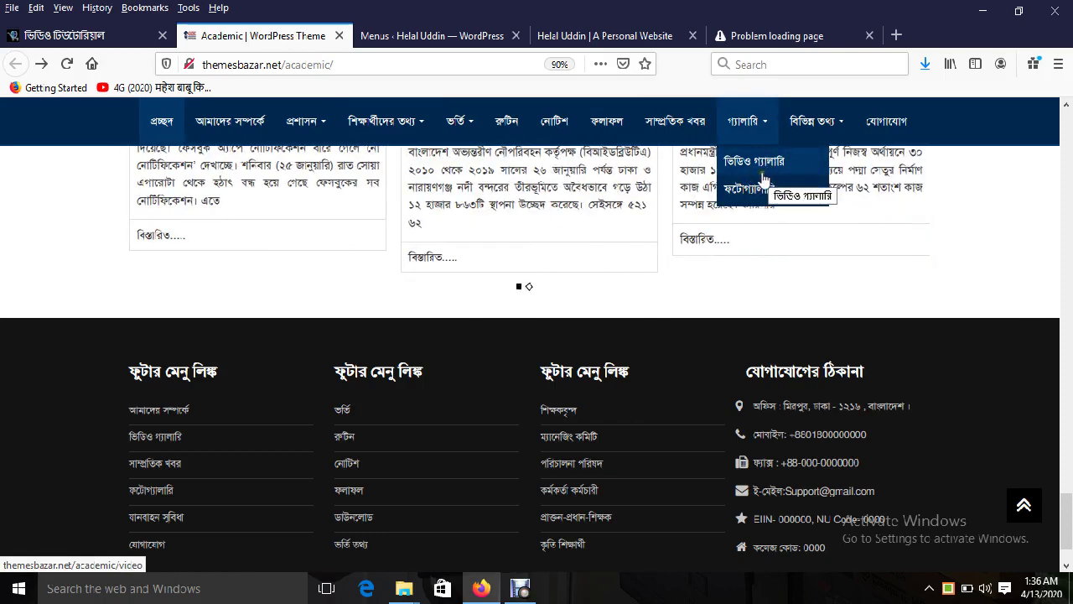
{"action": "left_click", "coordinate": [452, 35]}
{"action": "left_click_drag", "start_coordinate": [1070, 415], "coordinate": [509, 307]}
Step: Add a গ্যালারী custom link with URL # to the menu
{"action": "left_click", "coordinate": [307, 248]}
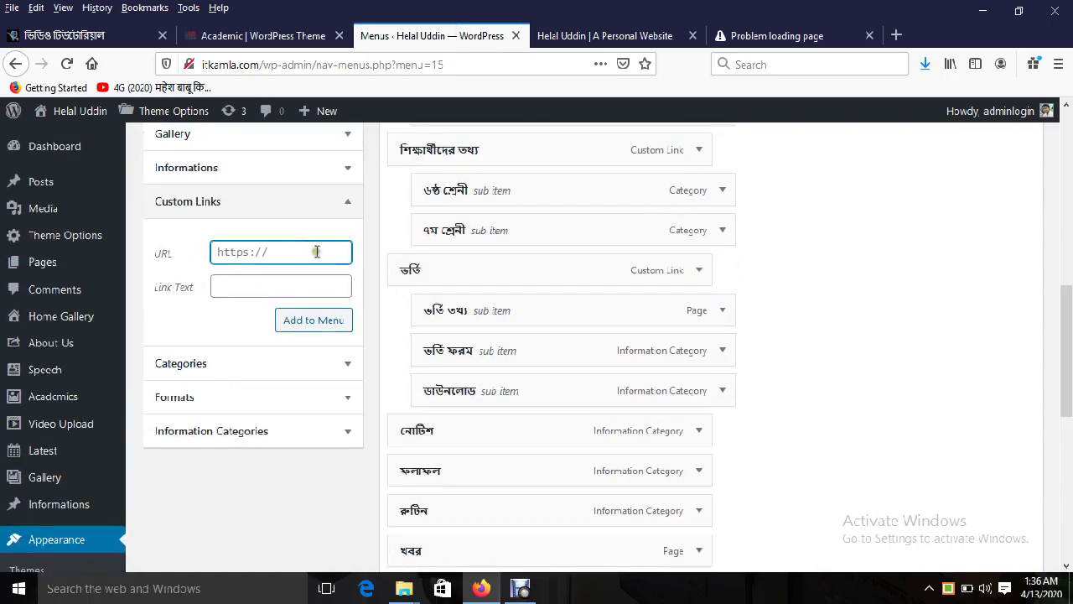
{"action": "type", "text": "#"}
{"action": "left_click", "coordinate": [276, 283]}
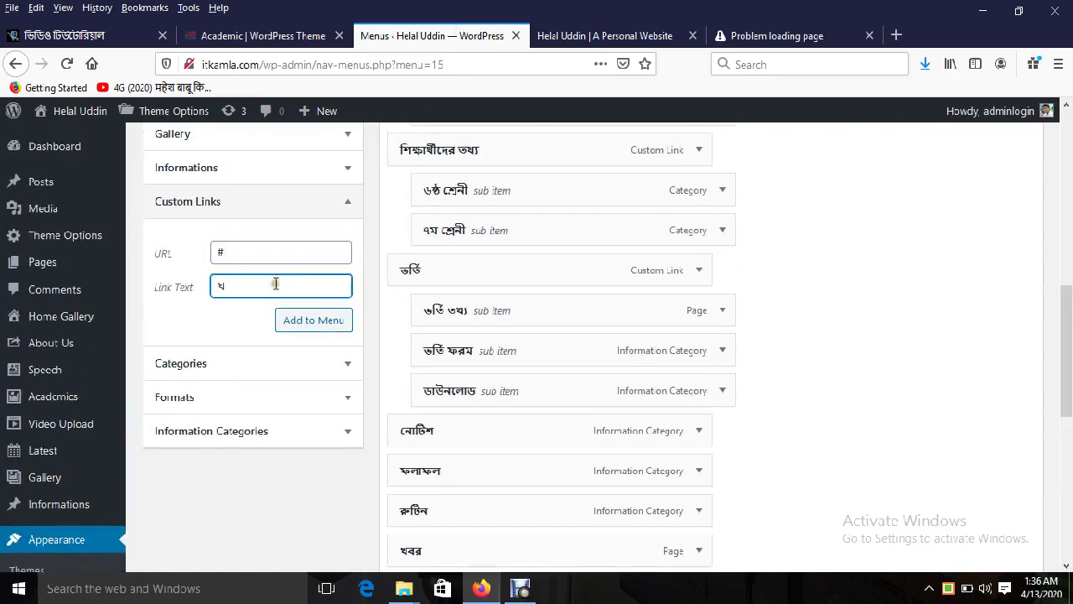
{"action": "left_click", "coordinate": [338, 329]}
Step: Nest ফটোগ্যালারী and ভিডিও গ্যালারী under গ্যালারী and place the group after খবর
{"action": "left_click_drag", "start_coordinate": [1069, 354], "coordinate": [1069, 453]}
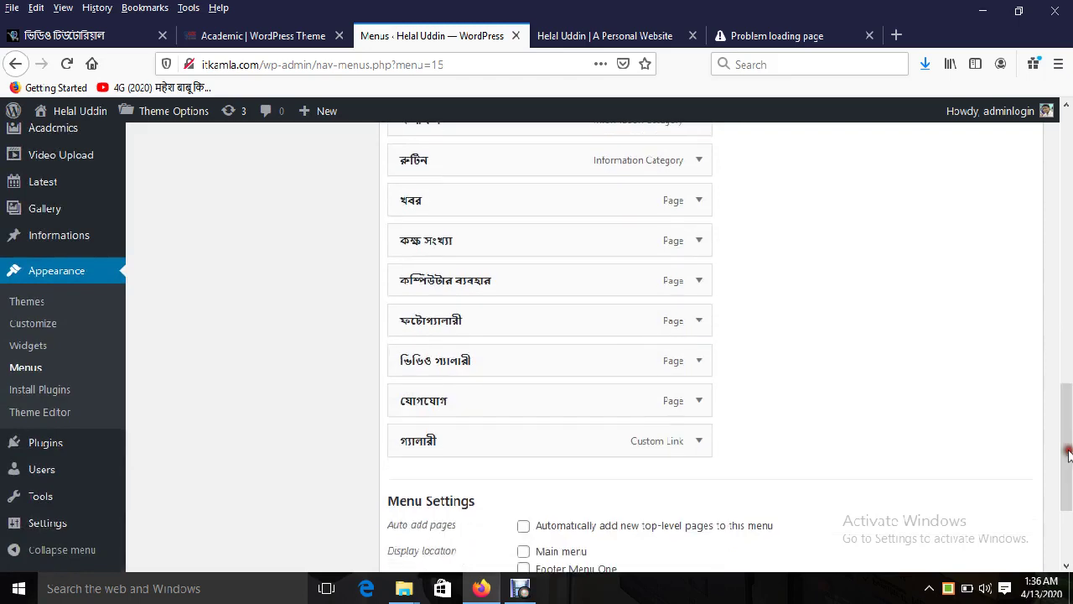
{"action": "left_click_drag", "start_coordinate": [450, 319], "coordinate": [482, 450]}
{"action": "left_click_drag", "start_coordinate": [452, 322], "coordinate": [519, 434]}
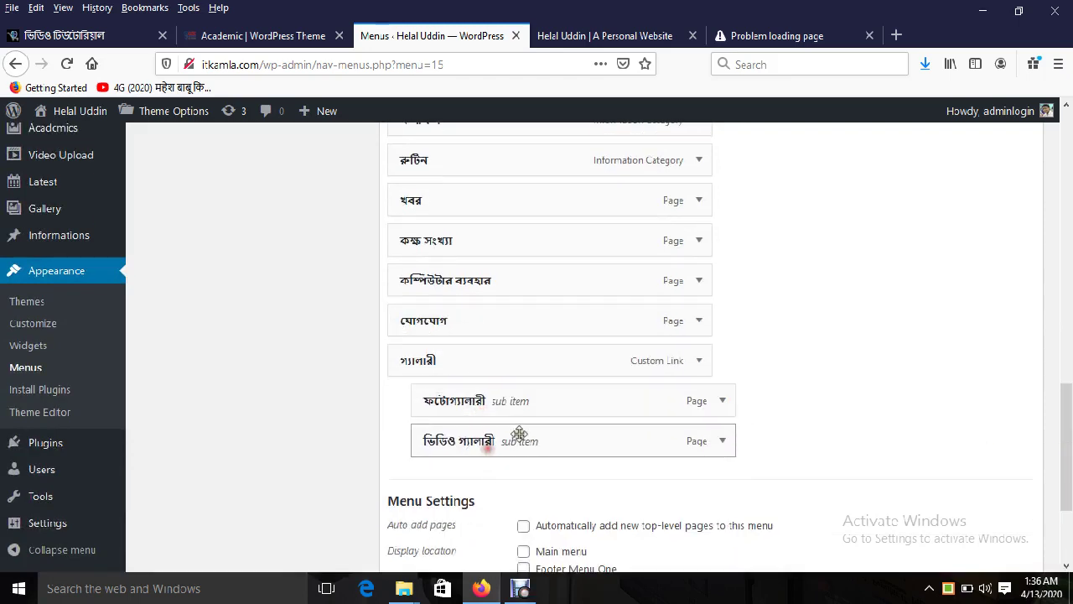
{"action": "left_click_drag", "start_coordinate": [472, 360], "coordinate": [475, 400]}
{"action": "scroll", "coordinate": [460, 356], "scroll_direction": "up", "scroll_amount": 3}
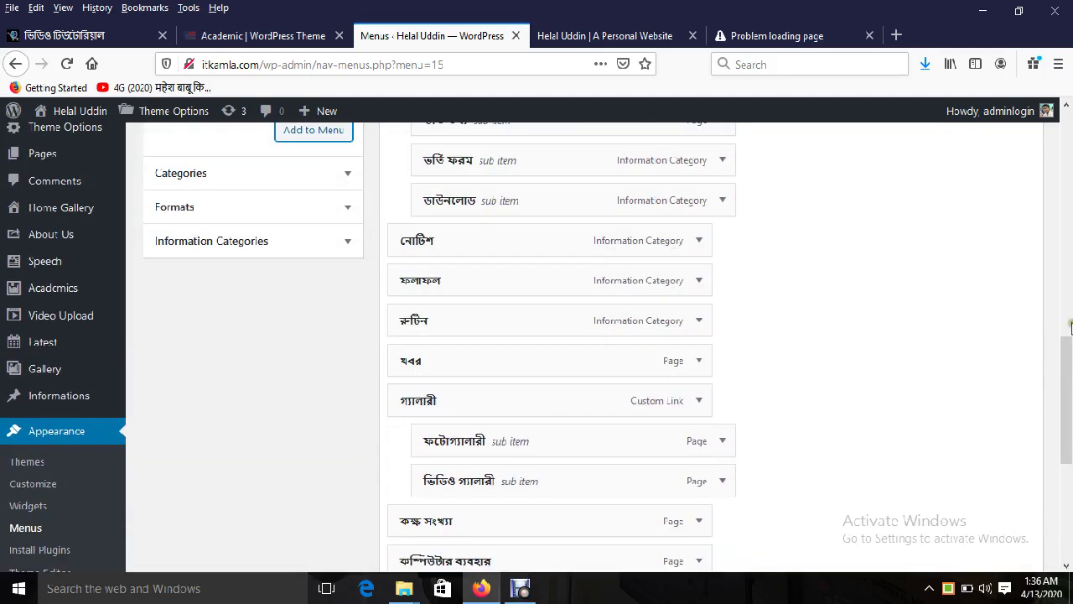
{"action": "scroll", "coordinate": [478, 358], "scroll_direction": "down", "scroll_amount": 4}
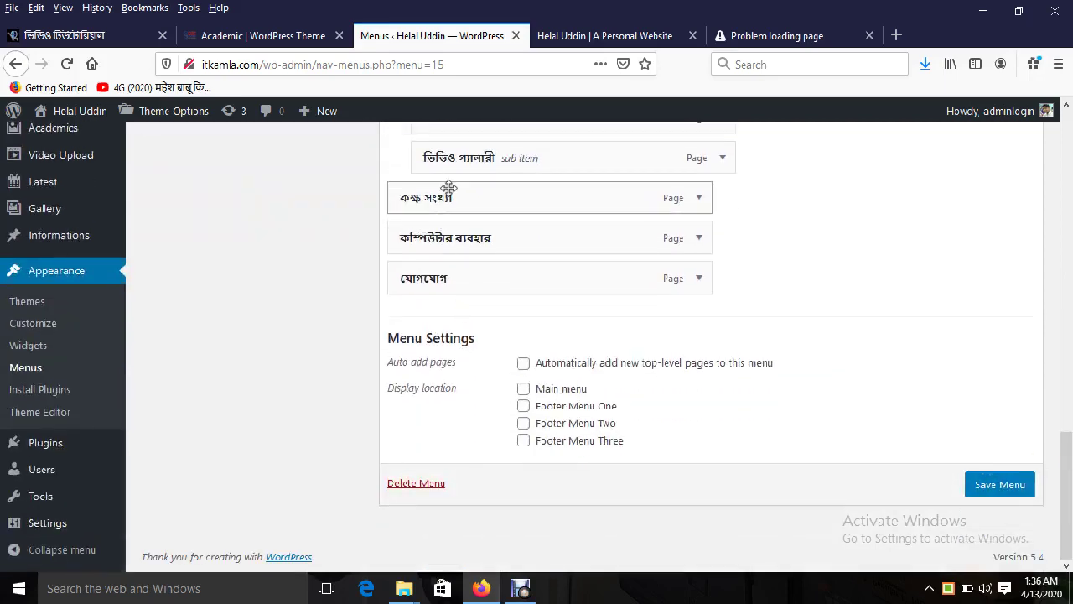
{"action": "left_click", "coordinate": [289, 38]}
Step: Add a custom link with URL # but no label to the menu
{"action": "mouse_move", "coordinate": [798, 129]}
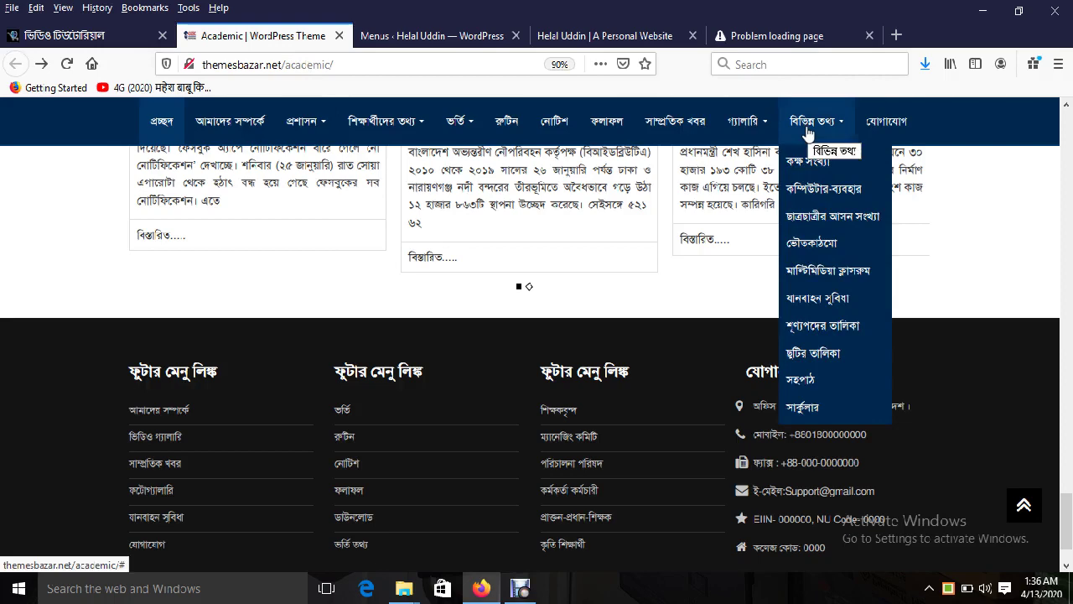
{"action": "left_click", "coordinate": [440, 36]}
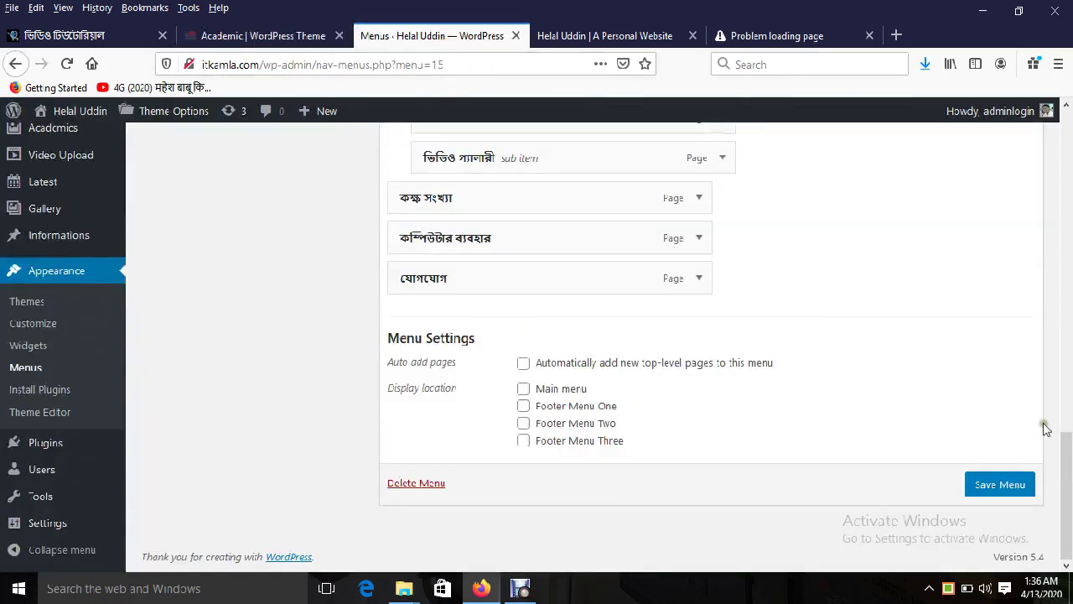
{"action": "scroll", "coordinate": [1045, 427], "scroll_direction": "up", "scroll_amount": 5}
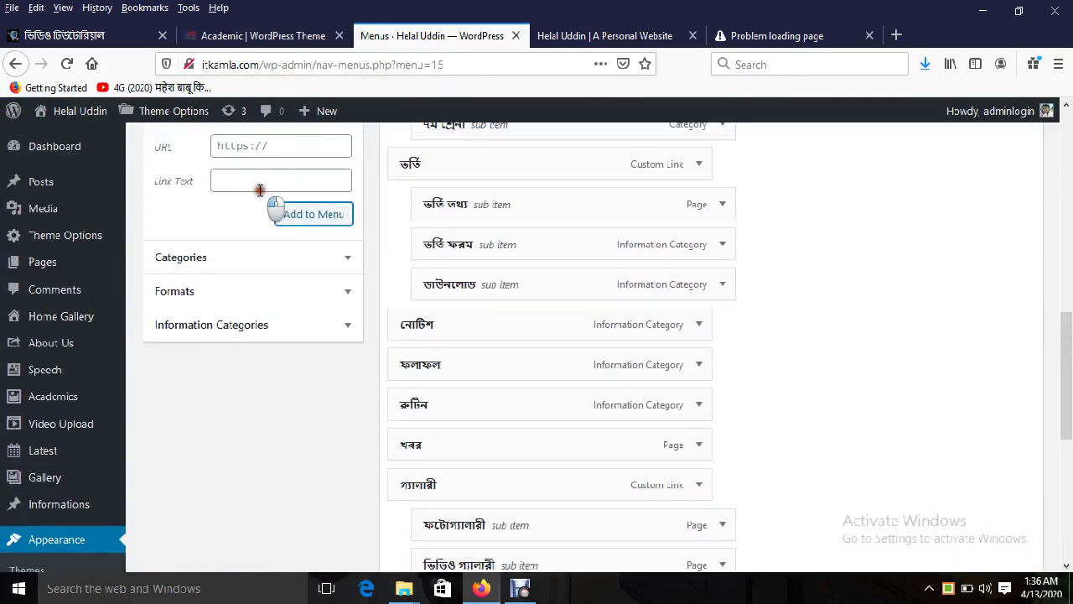
{"action": "left_click", "coordinate": [260, 188]}
{"action": "left_click", "coordinate": [259, 139]}
{"action": "type", "text": "#"}
{"action": "left_click", "coordinate": [262, 176]}
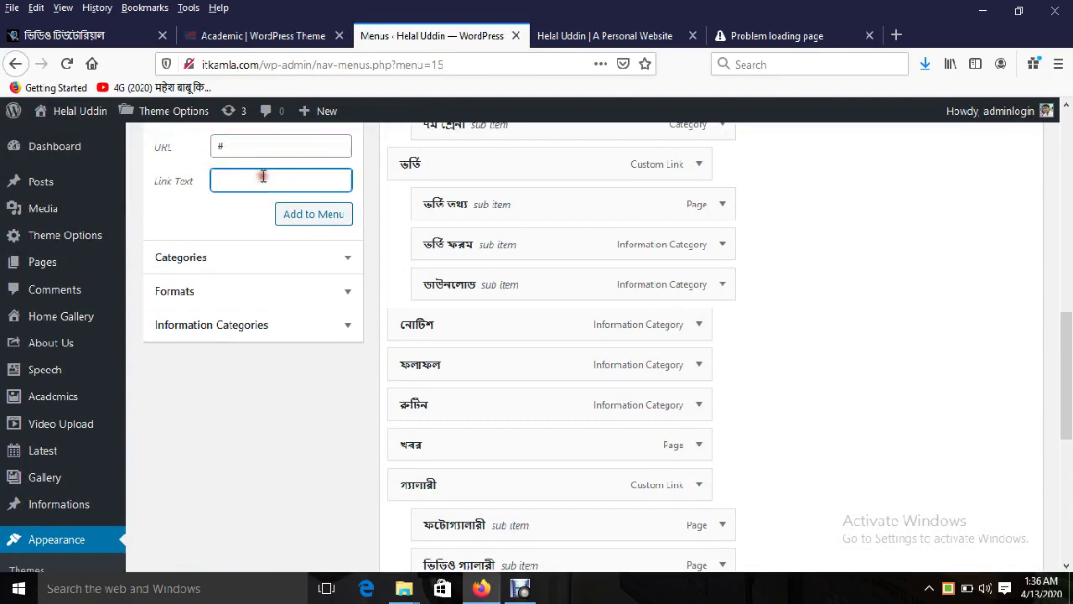
{"action": "key", "text": "Return"}
{"action": "scroll", "coordinate": [5, 316], "scroll_direction": "down", "scroll_amount": 5}
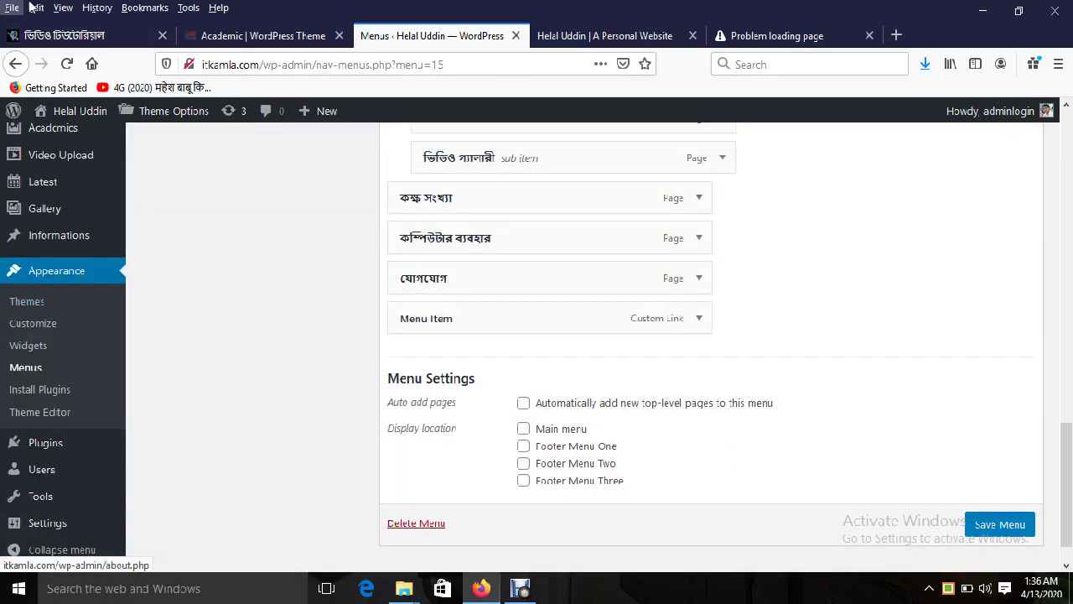
{"action": "scroll", "coordinate": [364, 333], "scroll_direction": "up", "scroll_amount": 5}
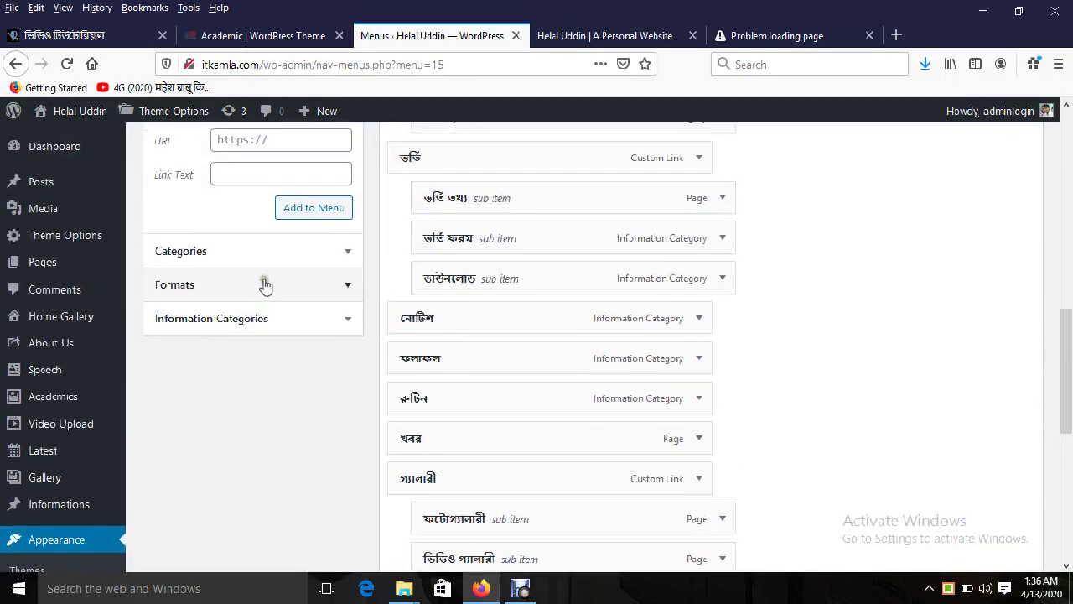
Step: Add a বিভিন্ন তথ্য custom link and move it up the menu structure
{"action": "left_click", "coordinate": [248, 141]}
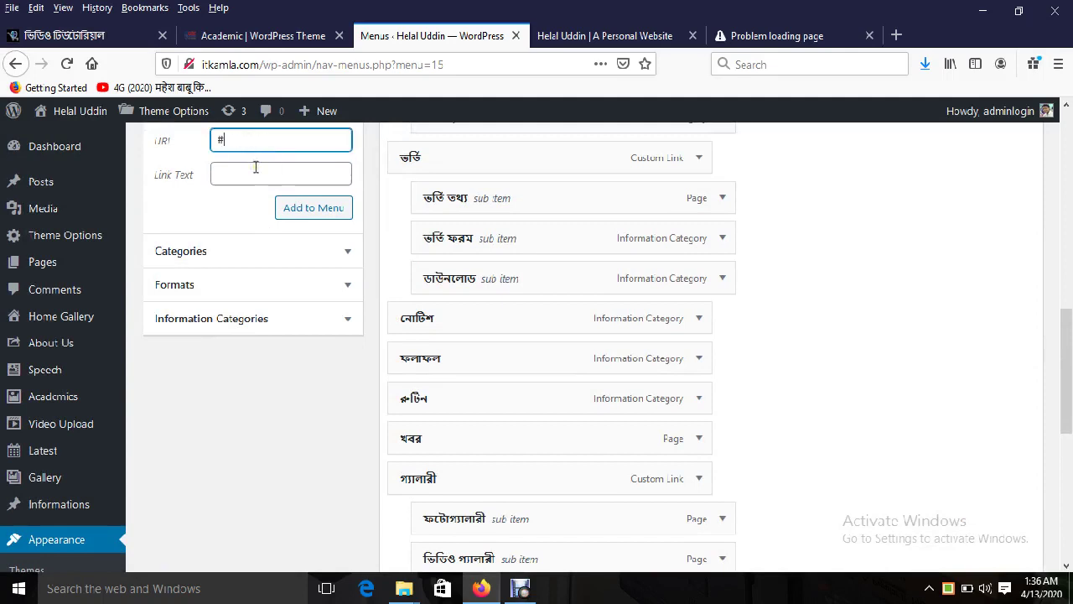
{"action": "left_click", "coordinate": [253, 173]}
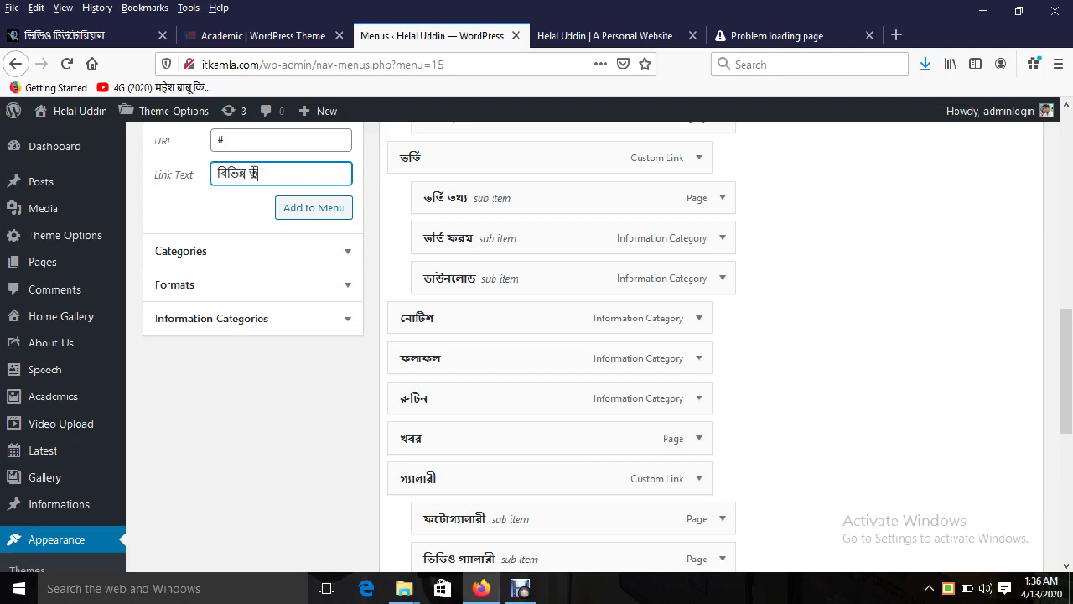
{"action": "left_click", "coordinate": [342, 208]}
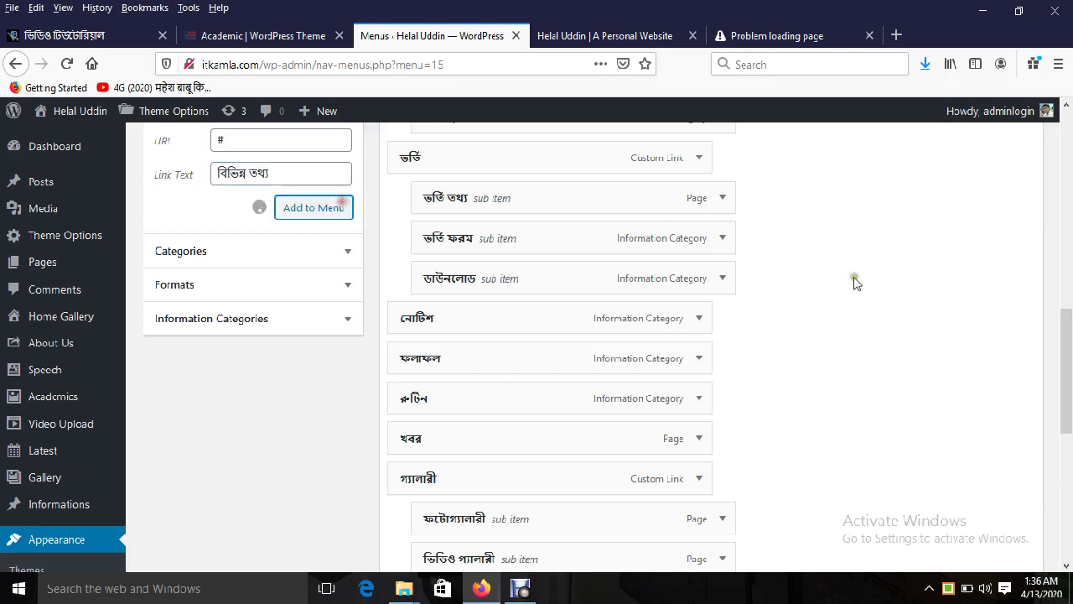
{"action": "left_click_drag", "start_coordinate": [1064, 355], "coordinate": [1069, 455]}
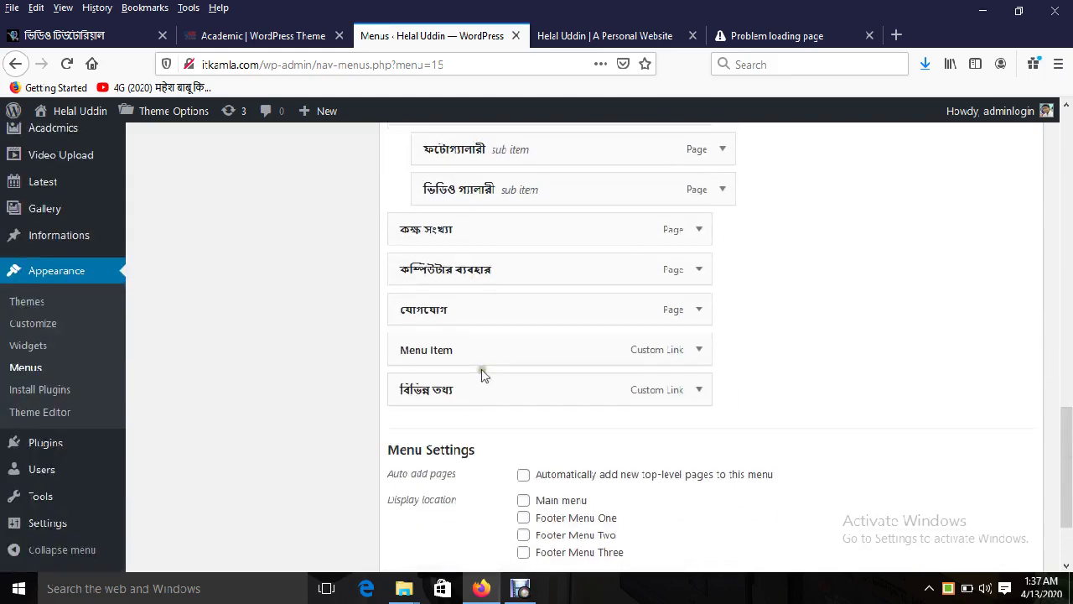
{"action": "left_click_drag", "start_coordinate": [455, 386], "coordinate": [466, 223]}
Step: Remove the leftover Menu Item link from the menu
{"action": "left_click", "coordinate": [695, 392]}
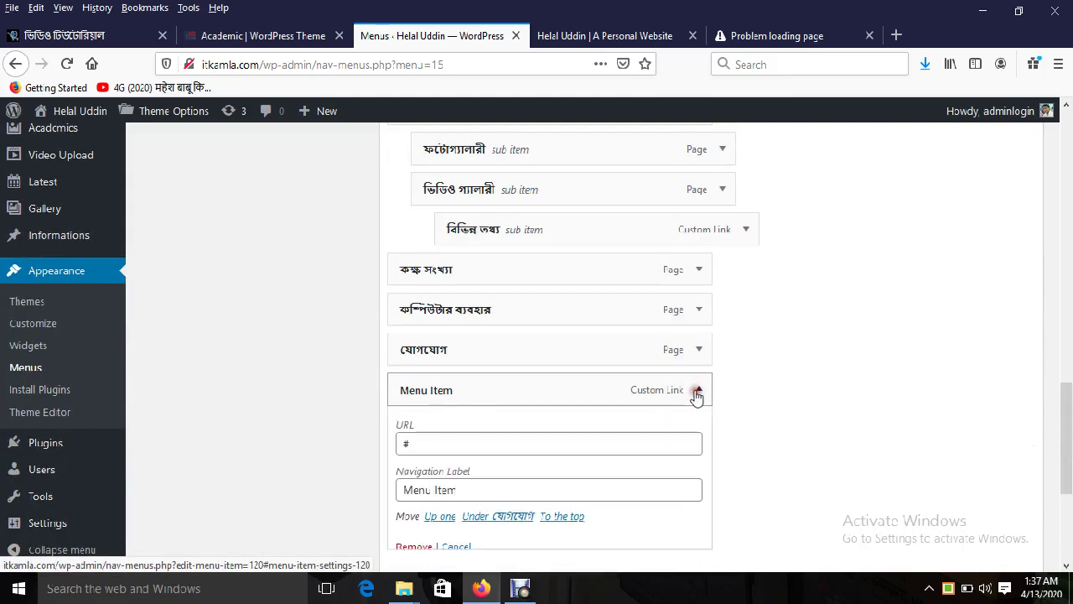
{"action": "left_click", "coordinate": [416, 548]}
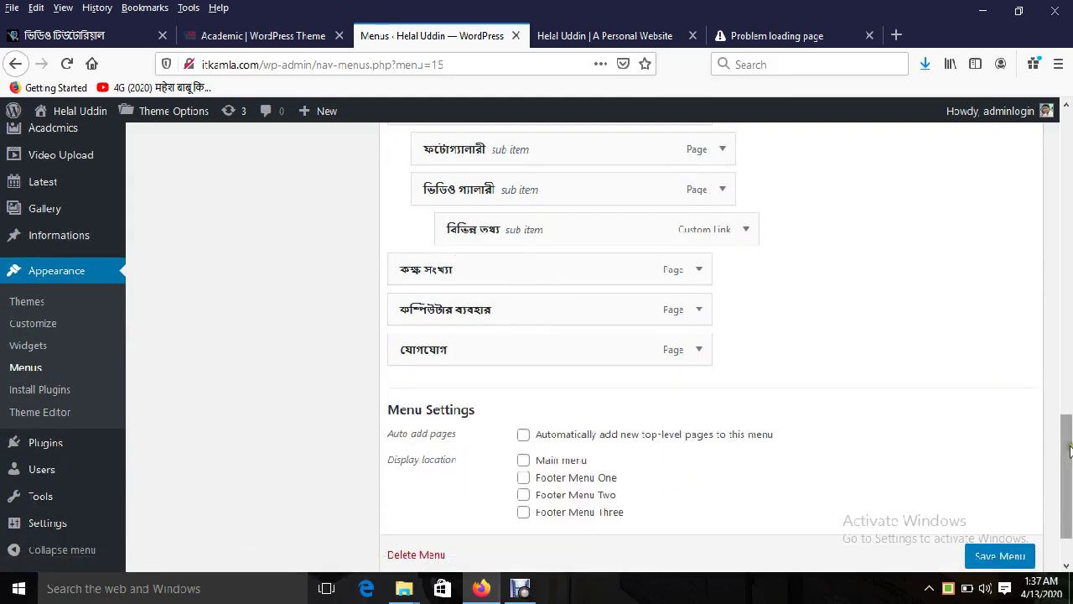
{"action": "scroll", "coordinate": [1040, 419], "scroll_direction": "up", "scroll_amount": 2}
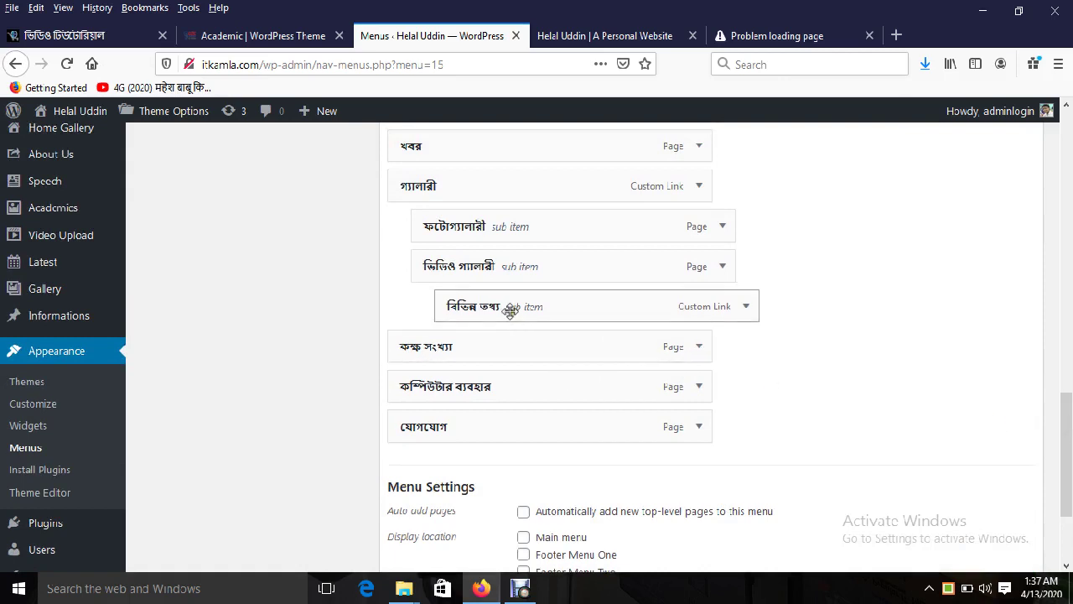
Step: Make বিভিন্ন তথ্য top-level with কক্ষ সংখ্যা nested, and save as the Main menu
{"action": "left_click_drag", "start_coordinate": [510, 306], "coordinate": [503, 362]}
{"action": "left_click_drag", "start_coordinate": [440, 387], "coordinate": [482, 398]}
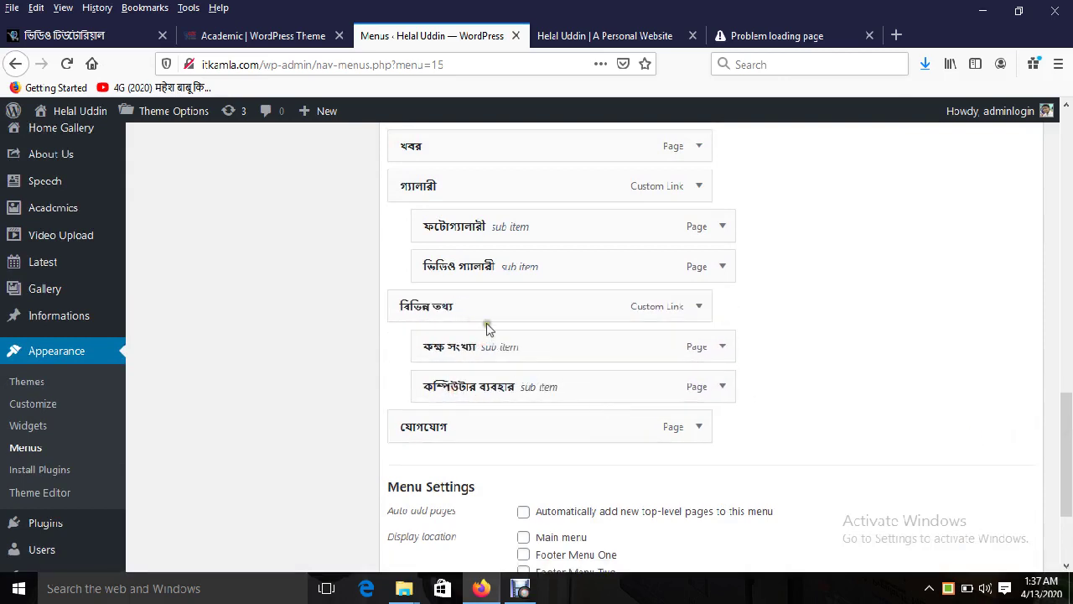
{"action": "scroll", "coordinate": [1069, 436], "scroll_direction": "up", "scroll_amount": 1}
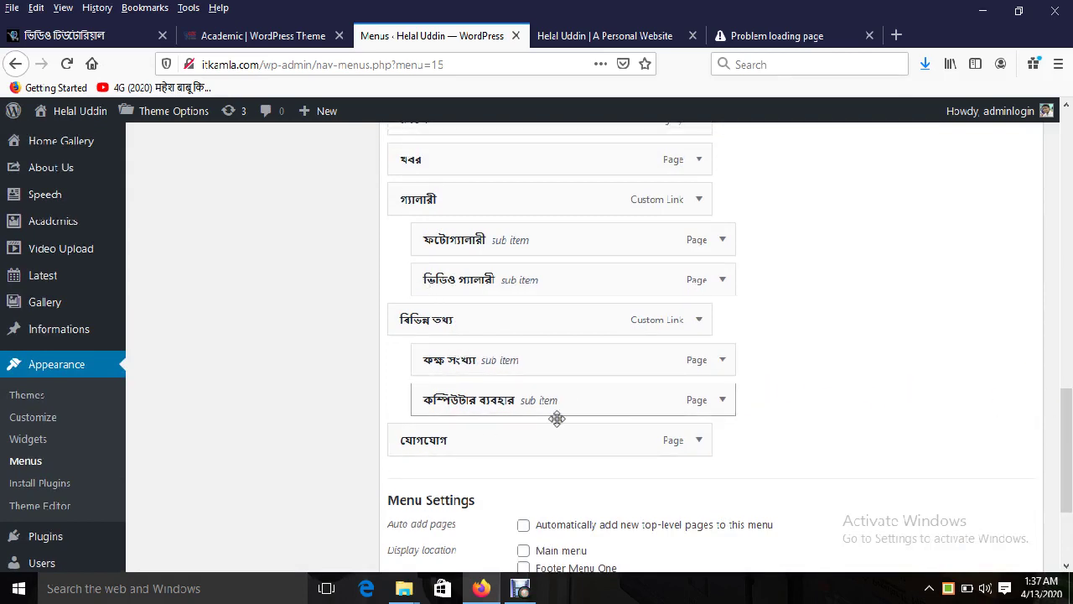
{"action": "left_click", "coordinate": [701, 440]}
{"action": "scroll", "coordinate": [713, 377], "scroll_direction": "down", "scroll_amount": 5}
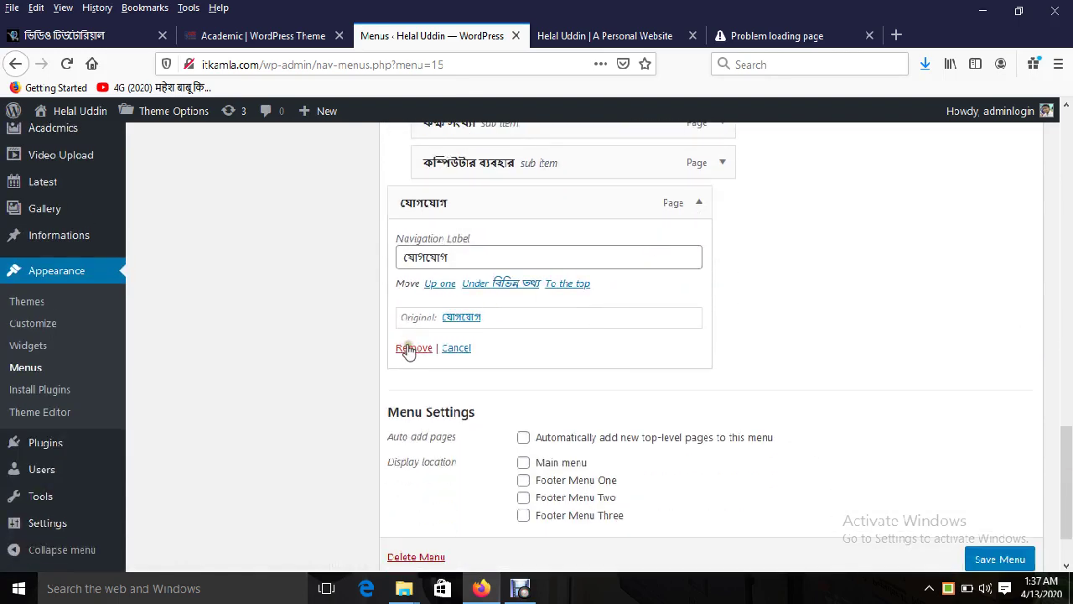
{"action": "left_click", "coordinate": [696, 205]}
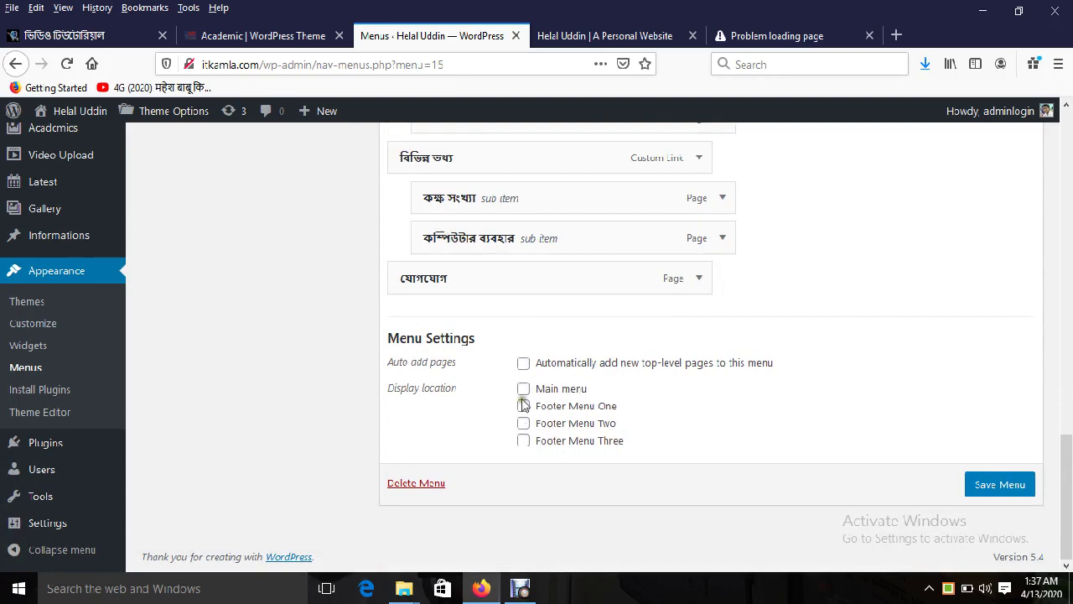
{"action": "left_click", "coordinate": [989, 486]}
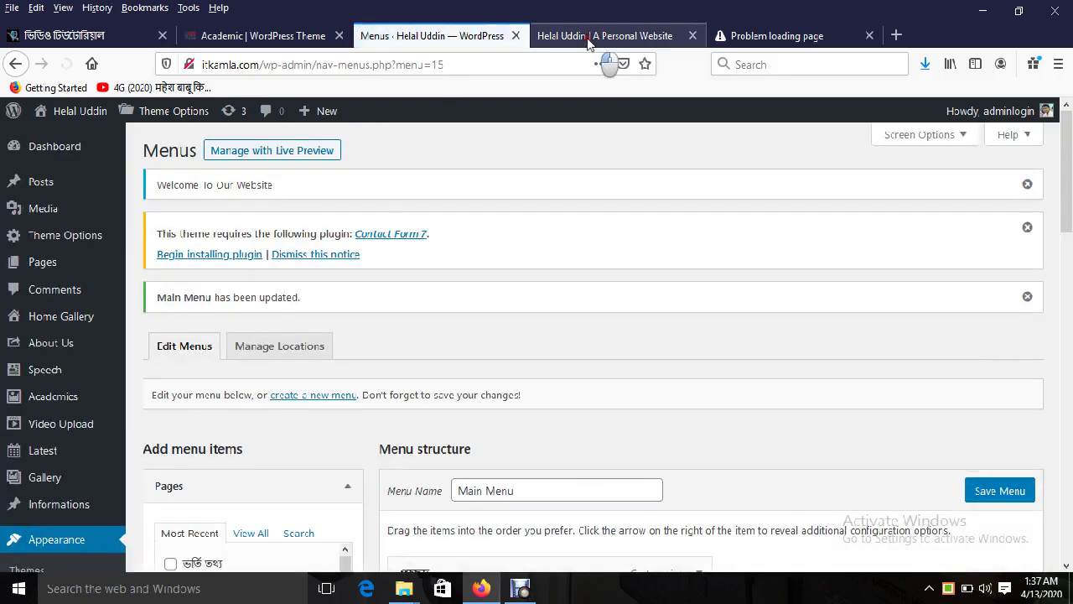
{"action": "left_click", "coordinate": [588, 40]}
{"action": "key", "text": "F5"}
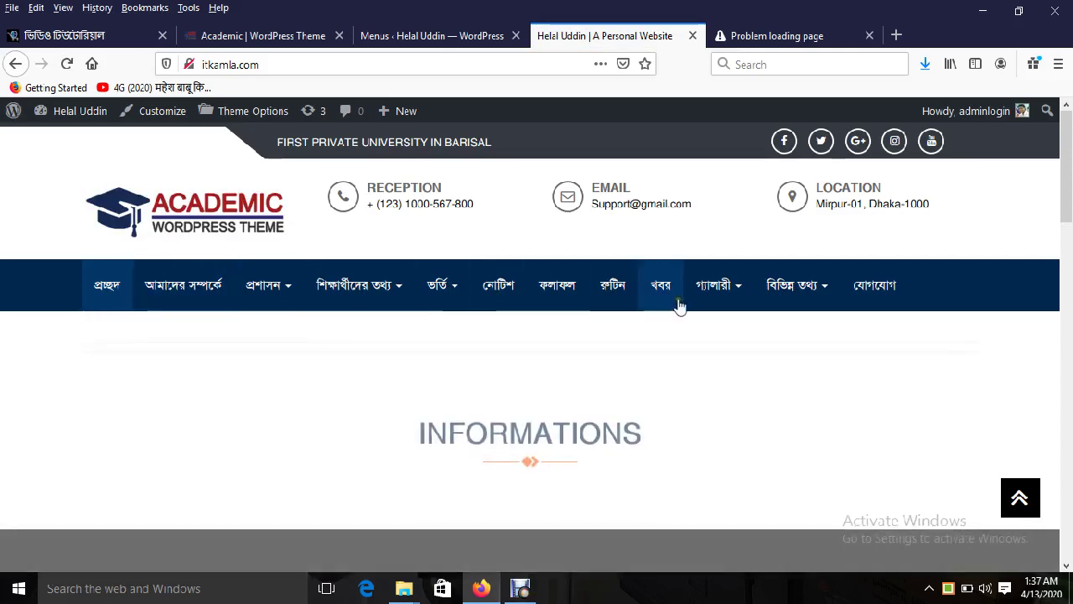
{"action": "left_click_drag", "start_coordinate": [1066, 193], "coordinate": [1070, 524]}
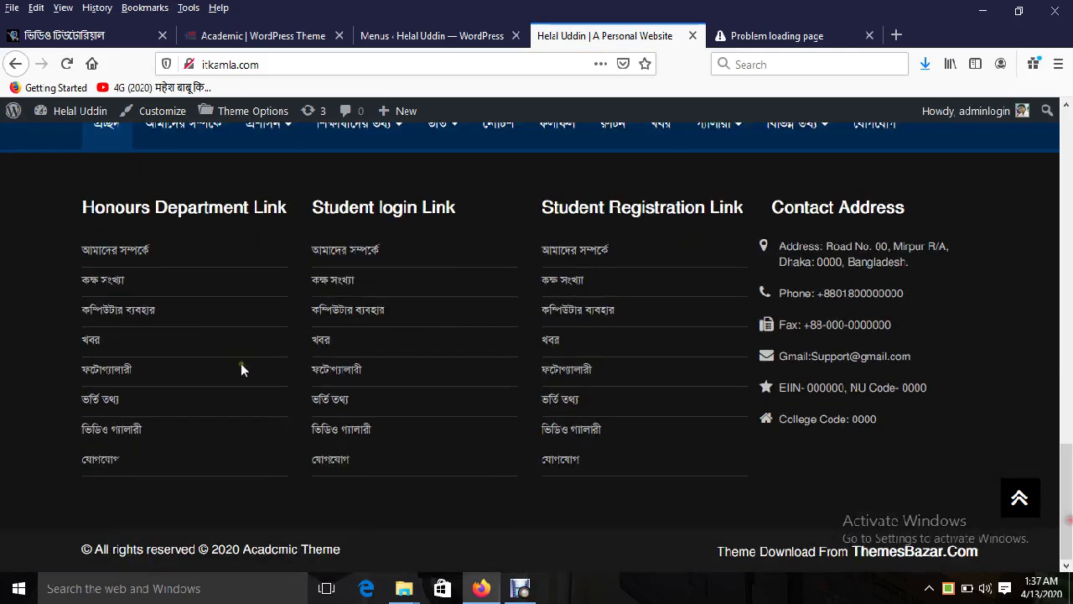
{"action": "left_click", "coordinate": [427, 39]}
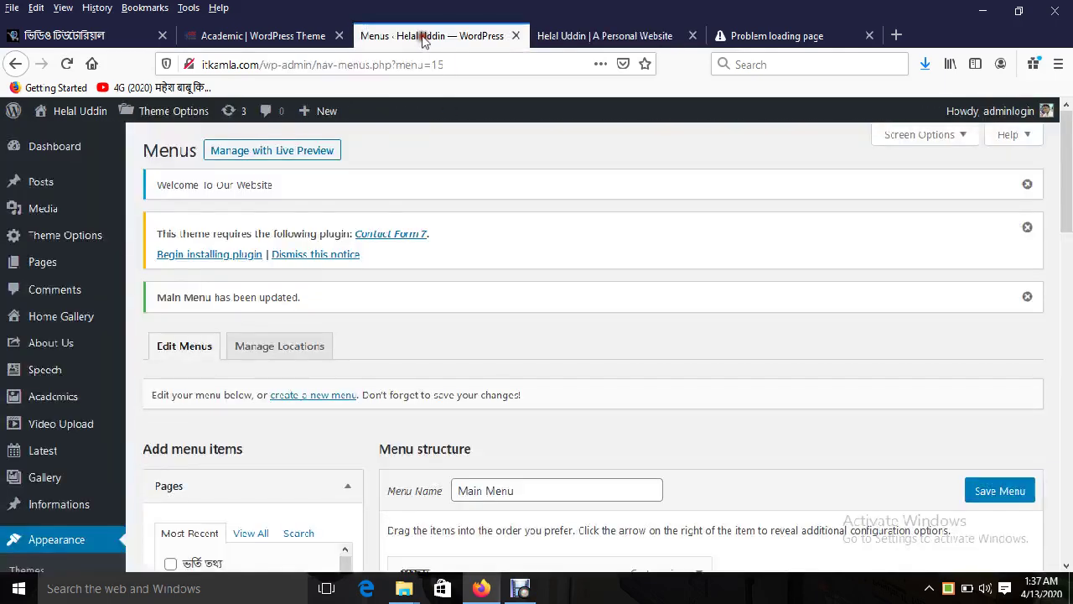
Step: Create a new menu named Footer 01
{"action": "scroll", "coordinate": [1069, 212], "scroll_direction": "down", "scroll_amount": 3}
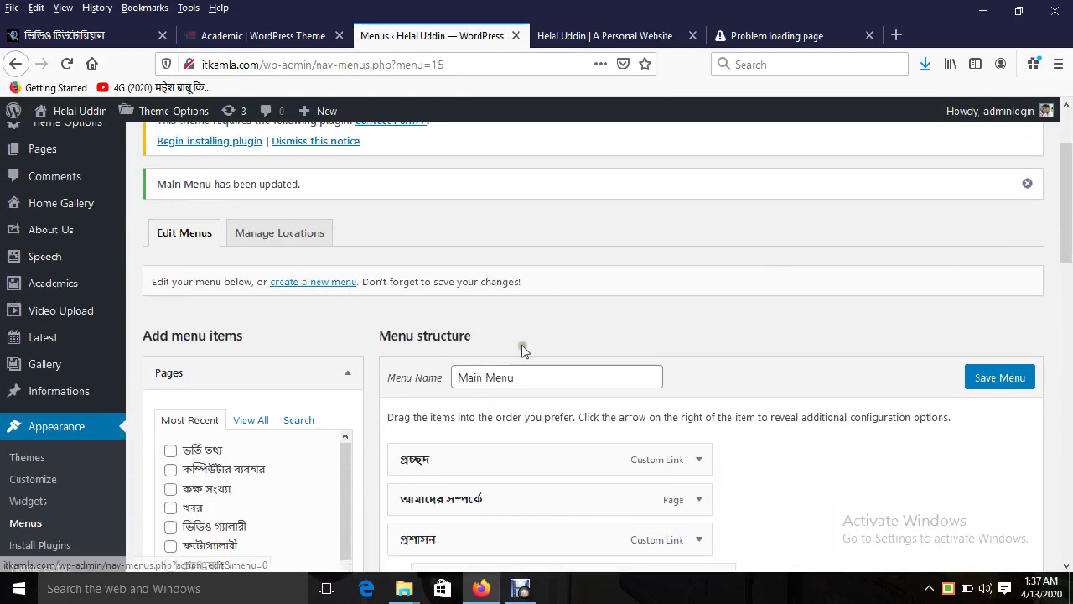
{"action": "left_click", "coordinate": [299, 283]}
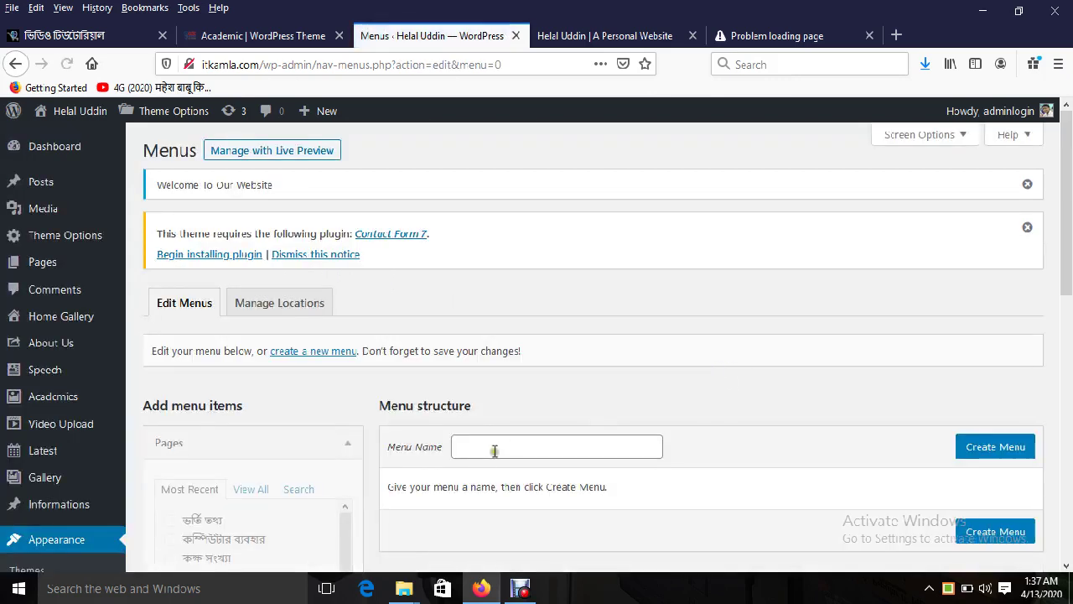
{"action": "left_click", "coordinate": [487, 448]}
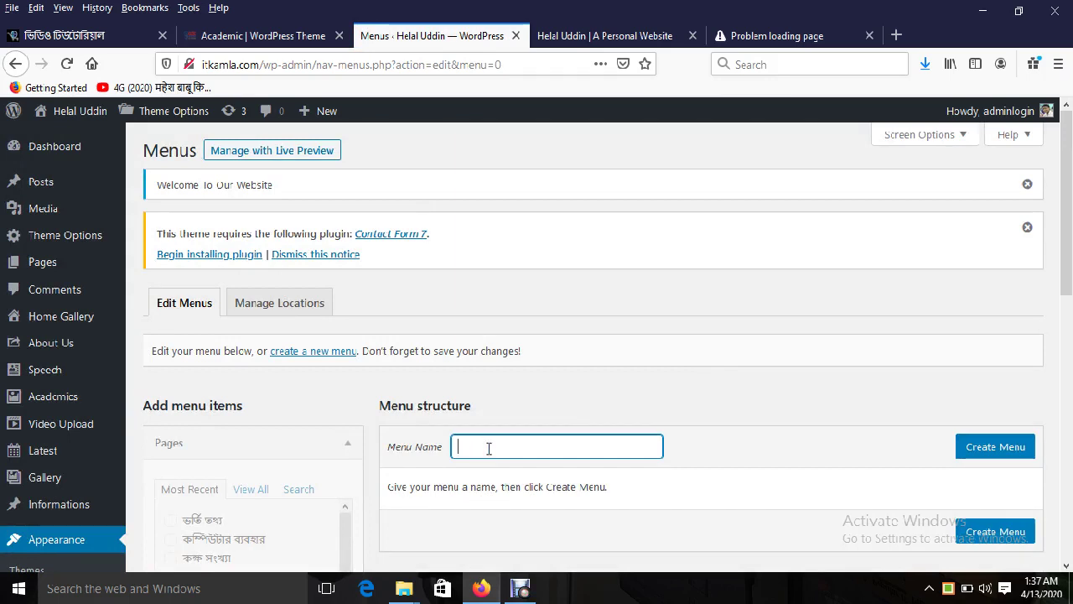
{"action": "left_click", "coordinate": [489, 448]}
{"action": "type", "text": "Footer 01"}
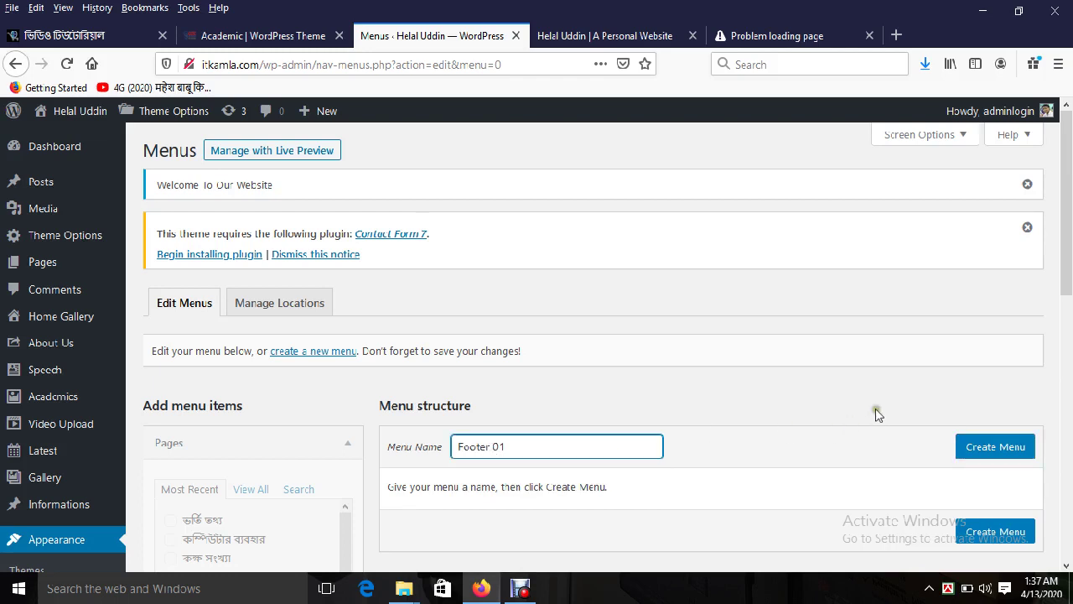
{"action": "left_click", "coordinate": [975, 447]}
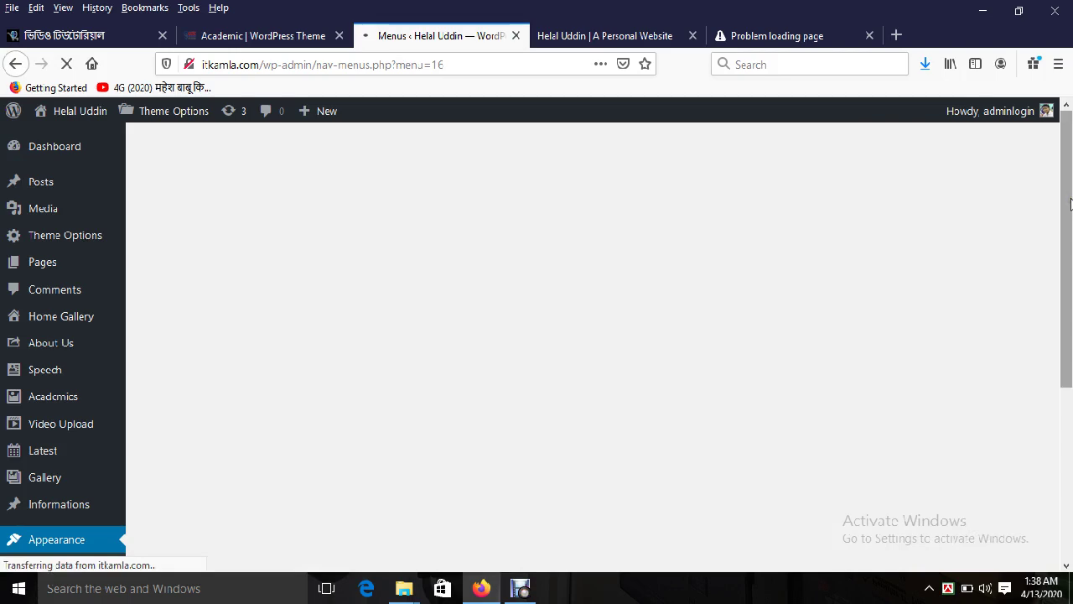
{"action": "scroll", "coordinate": [319, 360], "scroll_direction": "down", "scroll_amount": 5}
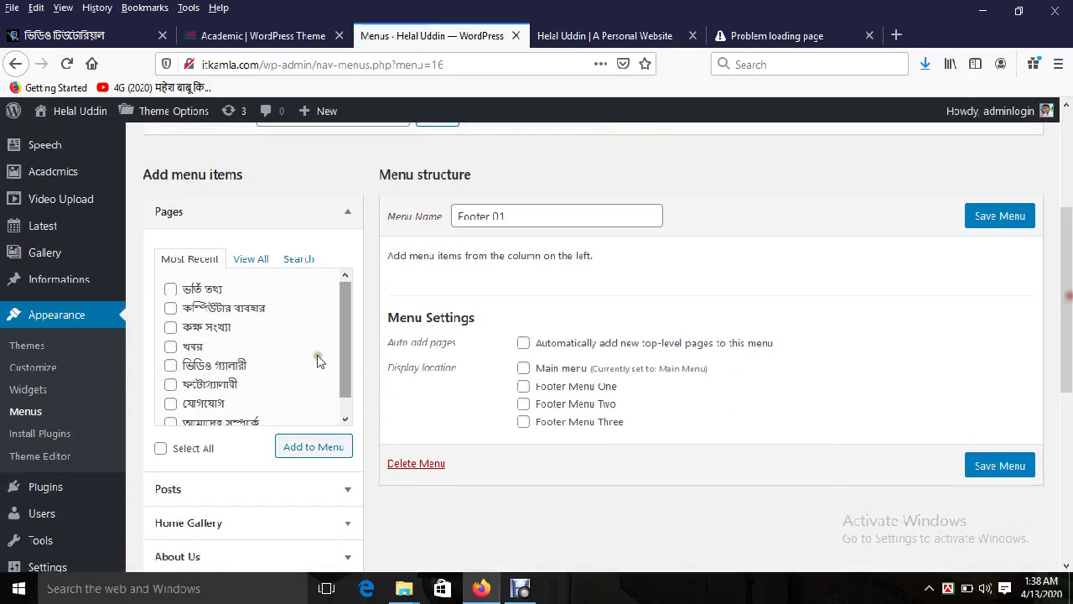
Step: Tick the আমাদের সম্পর্কে page from the full Pages list for Footer 01
{"action": "left_click", "coordinate": [248, 259]}
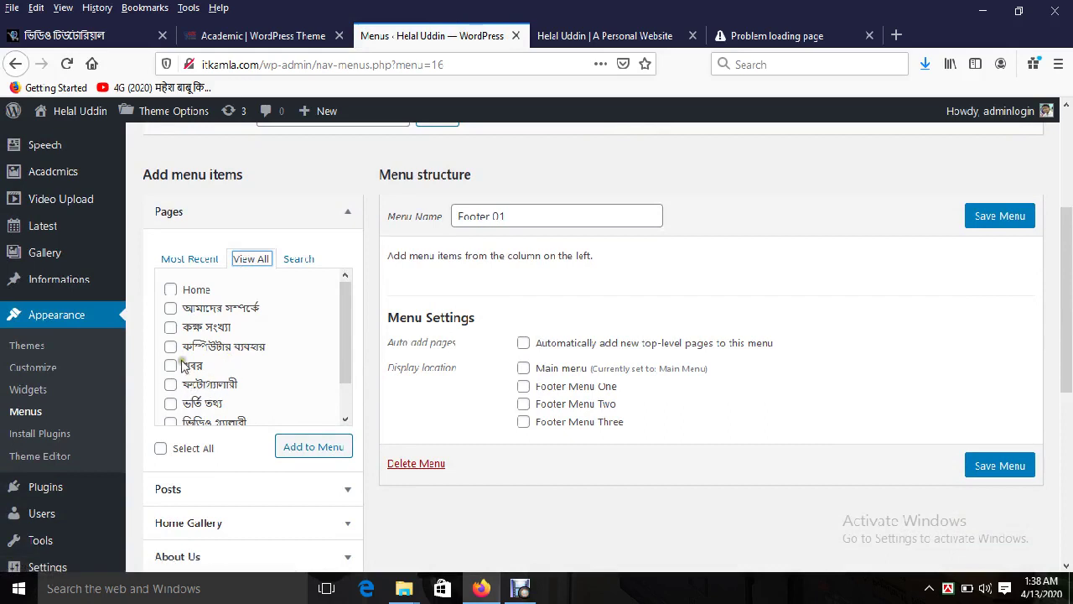
{"action": "left_click", "coordinate": [194, 310]}
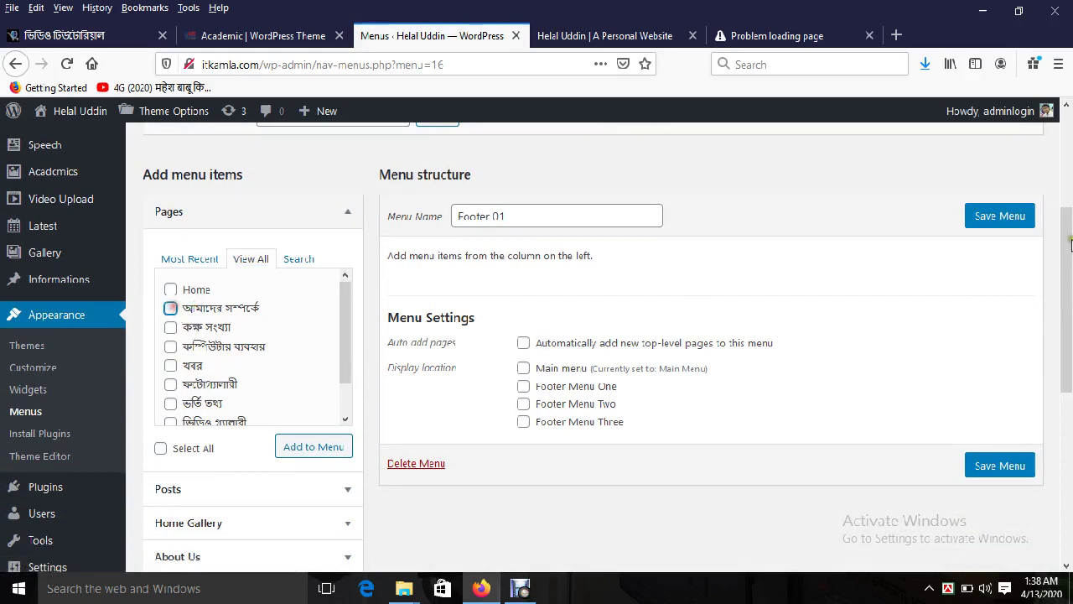
{"action": "left_click_drag", "start_coordinate": [1071, 243], "coordinate": [1070, 411]}
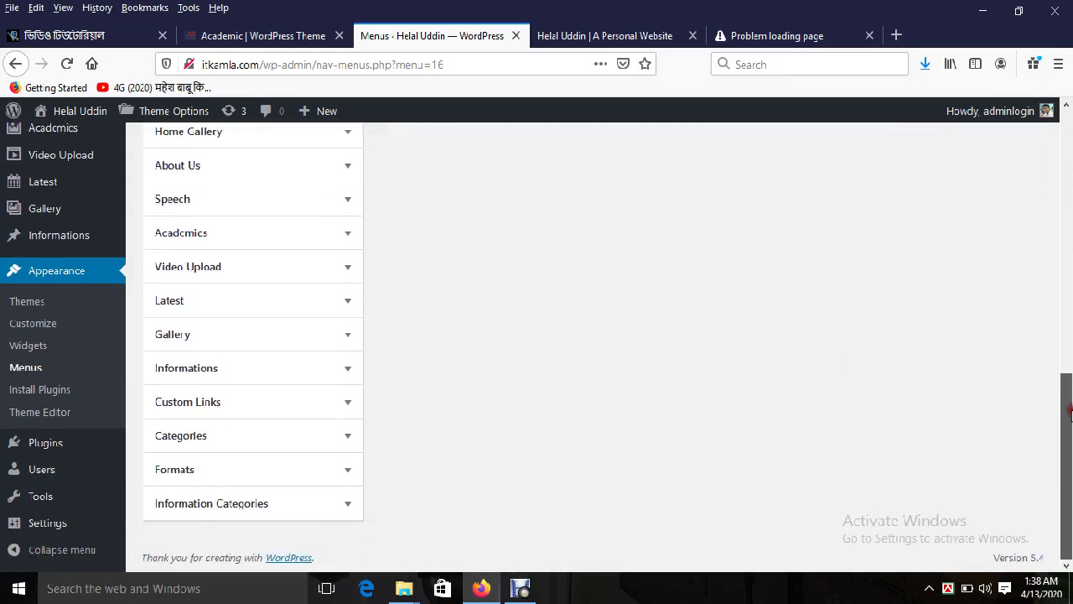
Step: Expand Categories, Information Categories and Custom Links, then view the Academic demo's footer link columns
{"action": "left_click", "coordinate": [257, 443]}
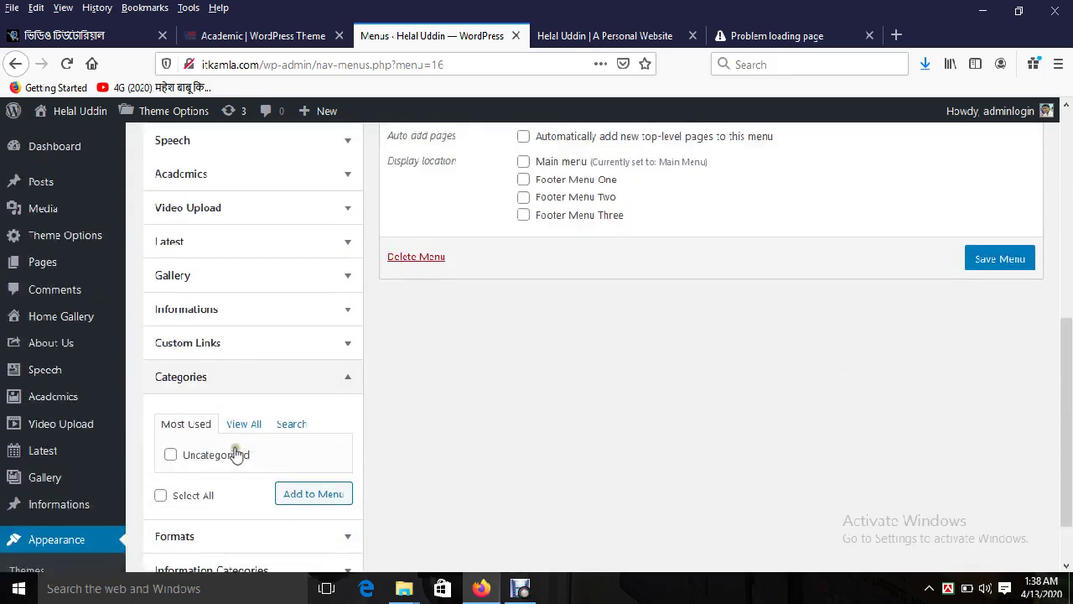
{"action": "left_click", "coordinate": [232, 426]}
{"action": "left_click_drag", "start_coordinate": [1064, 369], "coordinate": [1064, 408]}
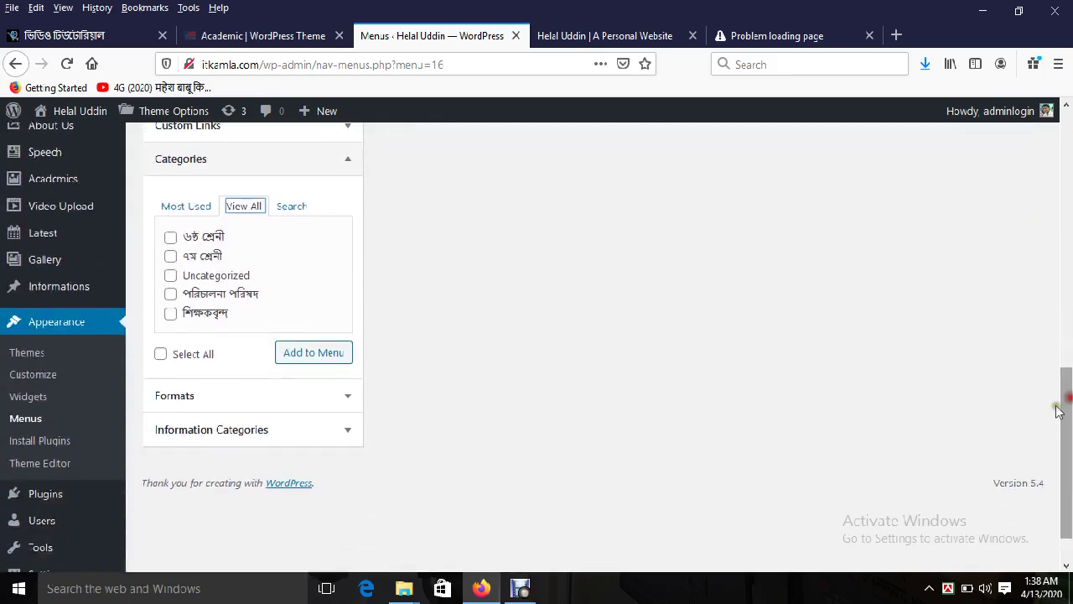
{"action": "left_click", "coordinate": [201, 442]}
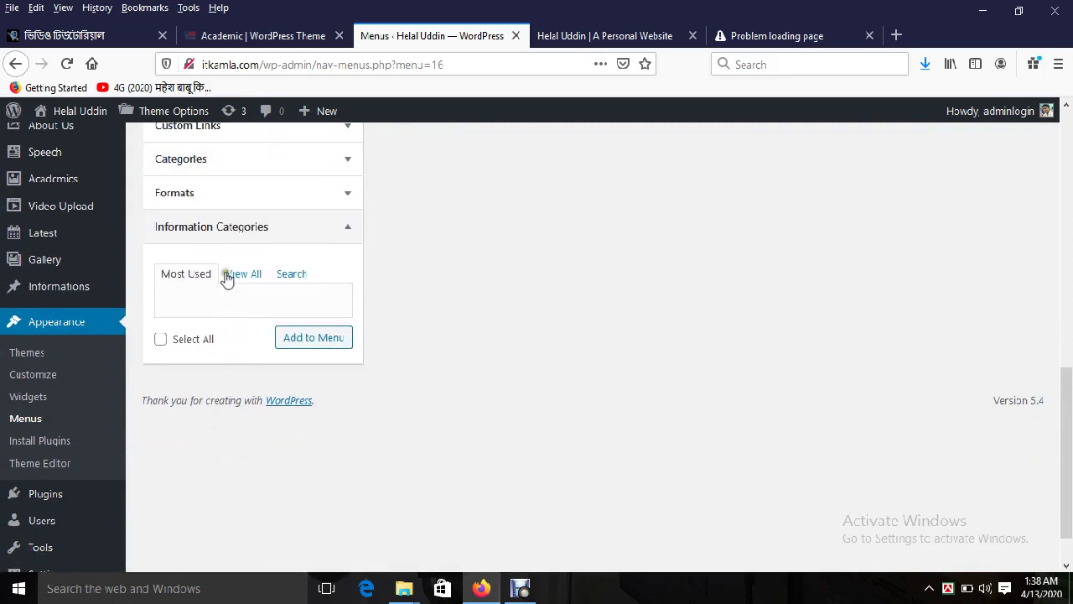
{"action": "left_click", "coordinate": [226, 276]}
{"action": "left_click_drag", "start_coordinate": [1067, 436], "coordinate": [1070, 352]}
{"action": "left_click", "coordinate": [302, 376]}
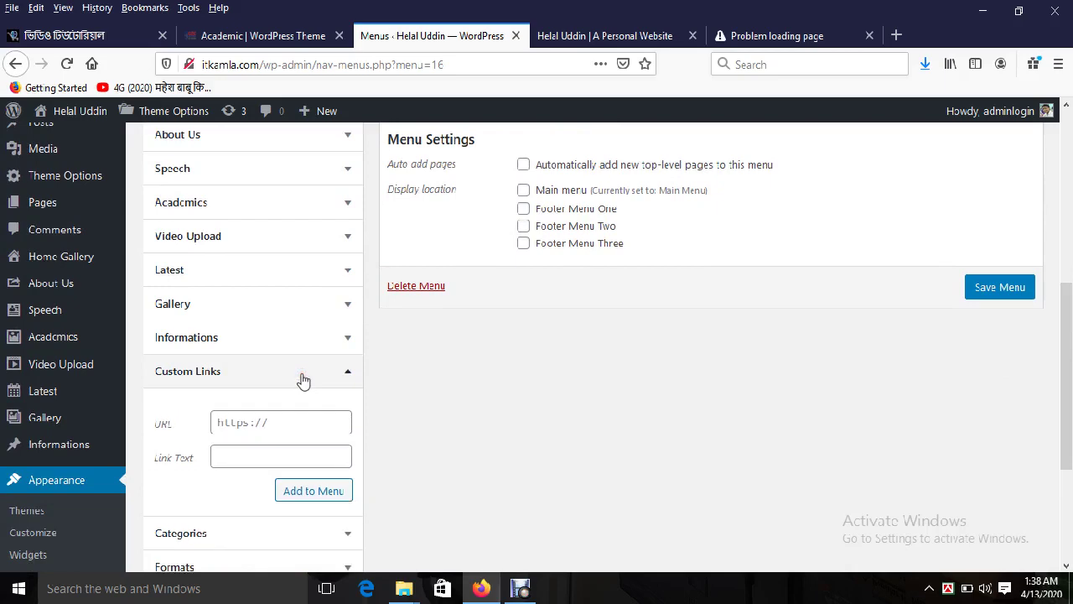
{"action": "left_click", "coordinate": [275, 38]}
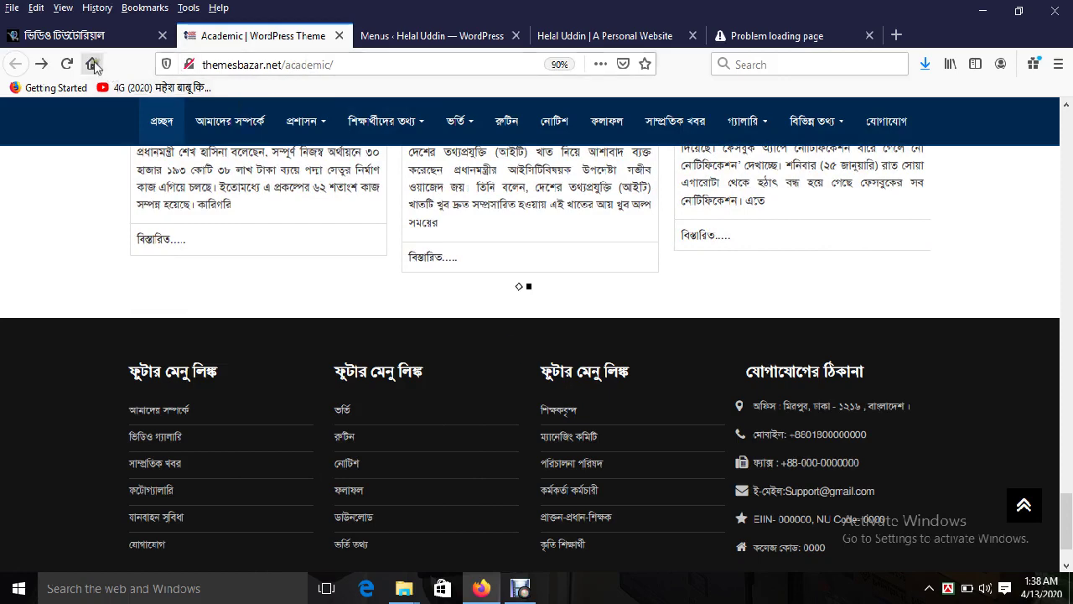
Step: Open the Educational theme's live demo from ThemesBazar's প্রতিষ্ঠান category and scroll through its sections
{"action": "left_click", "coordinate": [75, 35]}
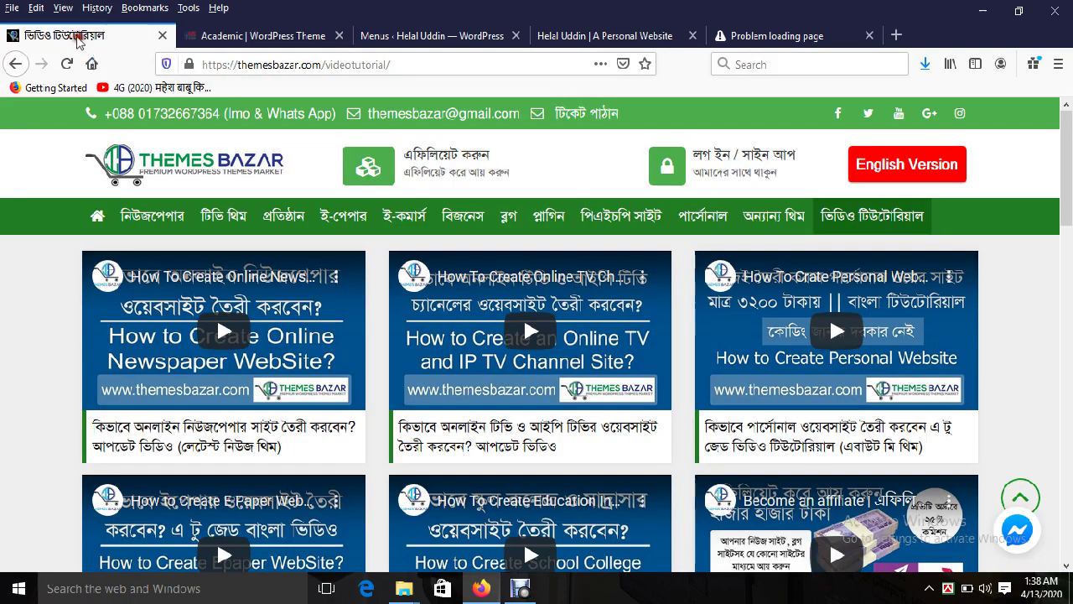
{"action": "left_click", "coordinate": [289, 219]}
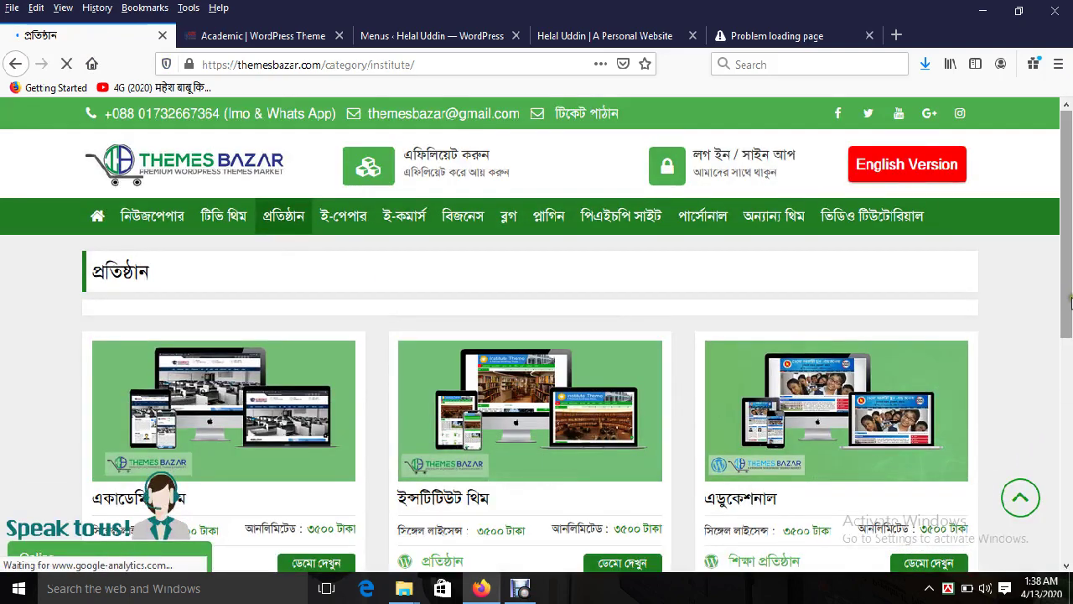
{"action": "scroll", "coordinate": [817, 472], "scroll_direction": "down", "scroll_amount": 4}
{"action": "left_click", "coordinate": [920, 379]}
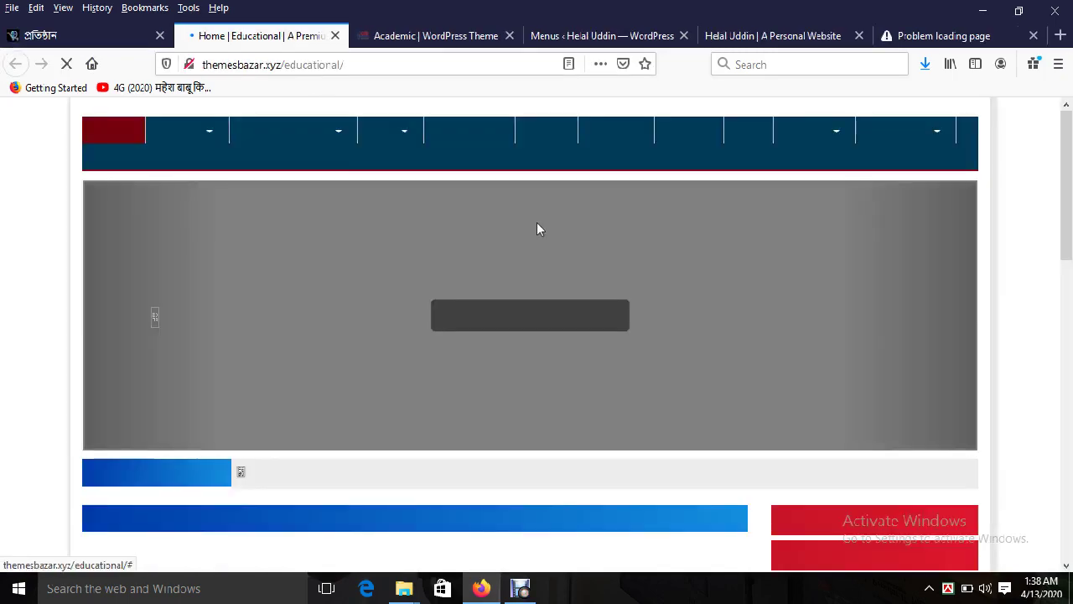
{"action": "scroll", "coordinate": [1030, 288], "scroll_direction": "down", "scroll_amount": 6}
{"action": "scroll", "coordinate": [766, 295], "scroll_direction": "down", "scroll_amount": 4}
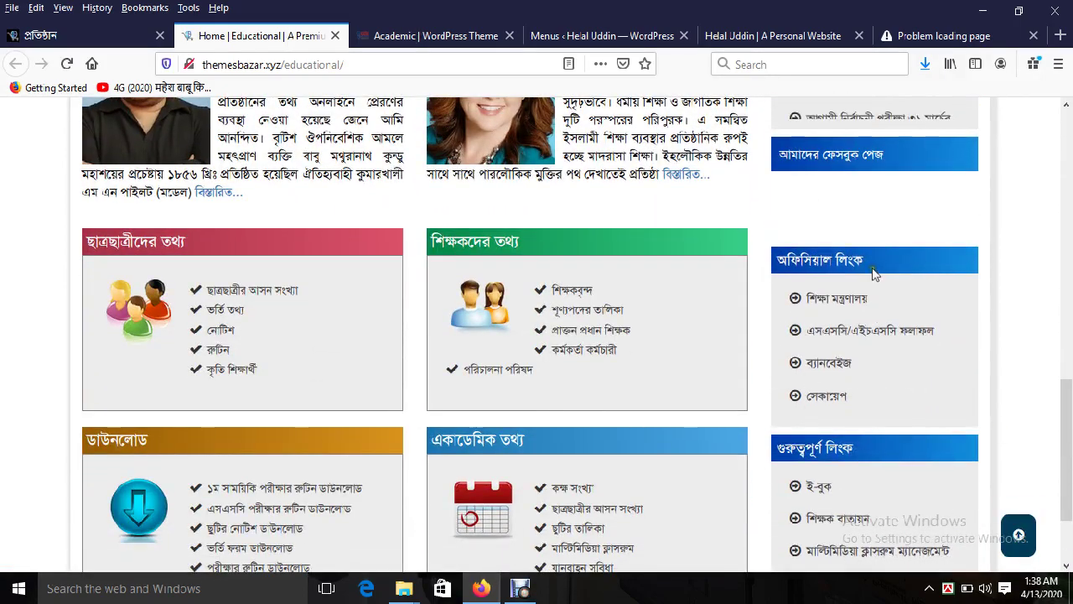
Step: Add a শিক্ষা মন্ত্রণালয় custom link pointing to moedu.gov.bd, copied from the demo site
{"action": "triple_click", "coordinate": [886, 368]}
{"action": "key", "text": "ctrl+c"}
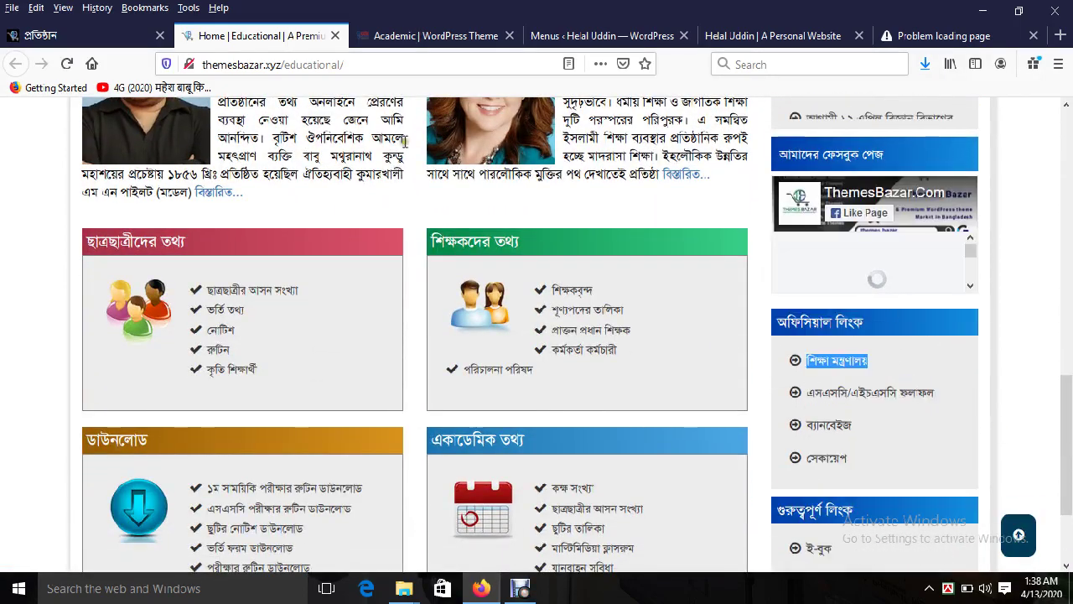
{"action": "left_click", "coordinate": [558, 35]}
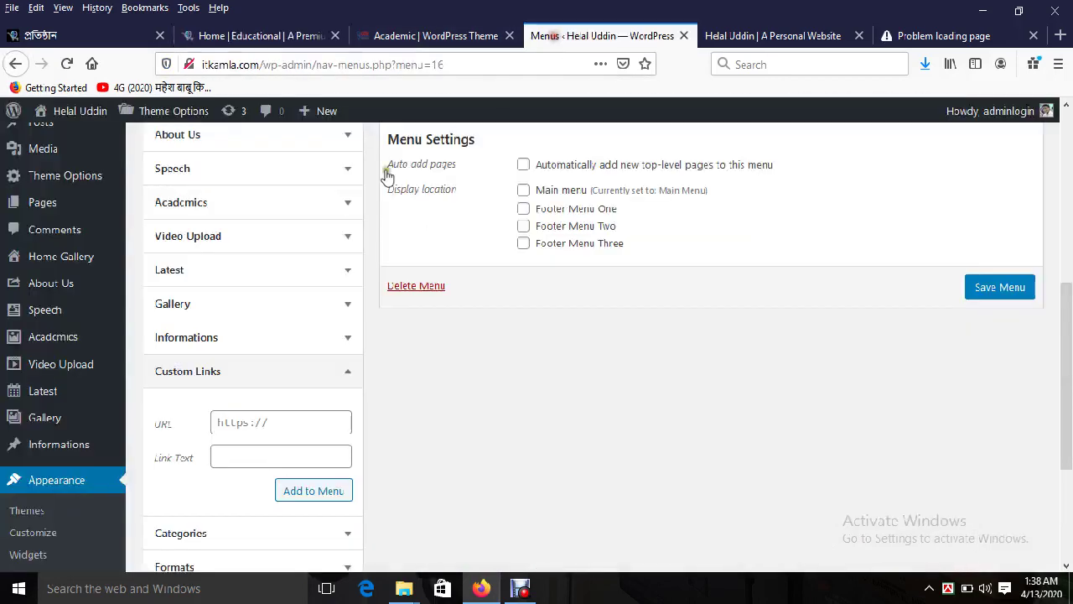
{"action": "left_click", "coordinate": [254, 461]}
{"action": "key", "text": "ctrl+v"}
{"action": "left_click", "coordinate": [93, 35]}
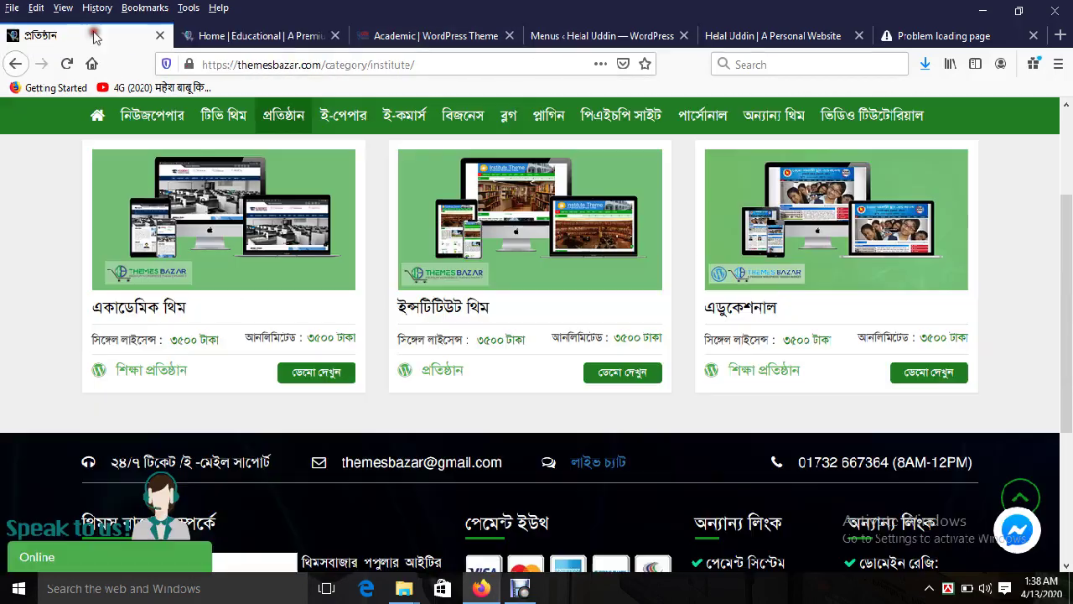
{"action": "left_click", "coordinate": [256, 35]}
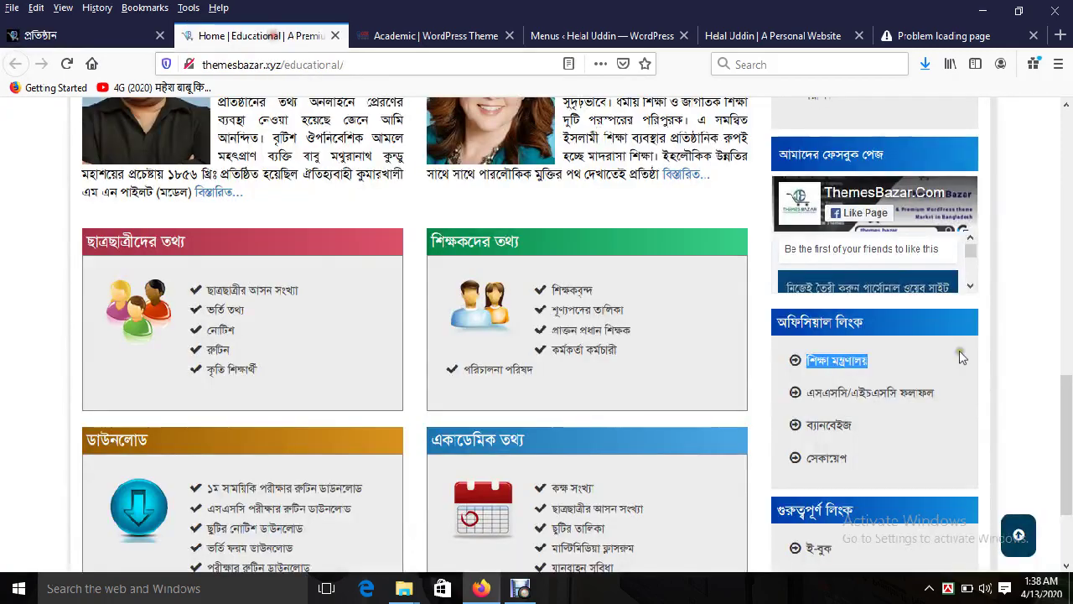
{"action": "triple_click", "coordinate": [835, 362]}
{"action": "left_click", "coordinate": [835, 362]}
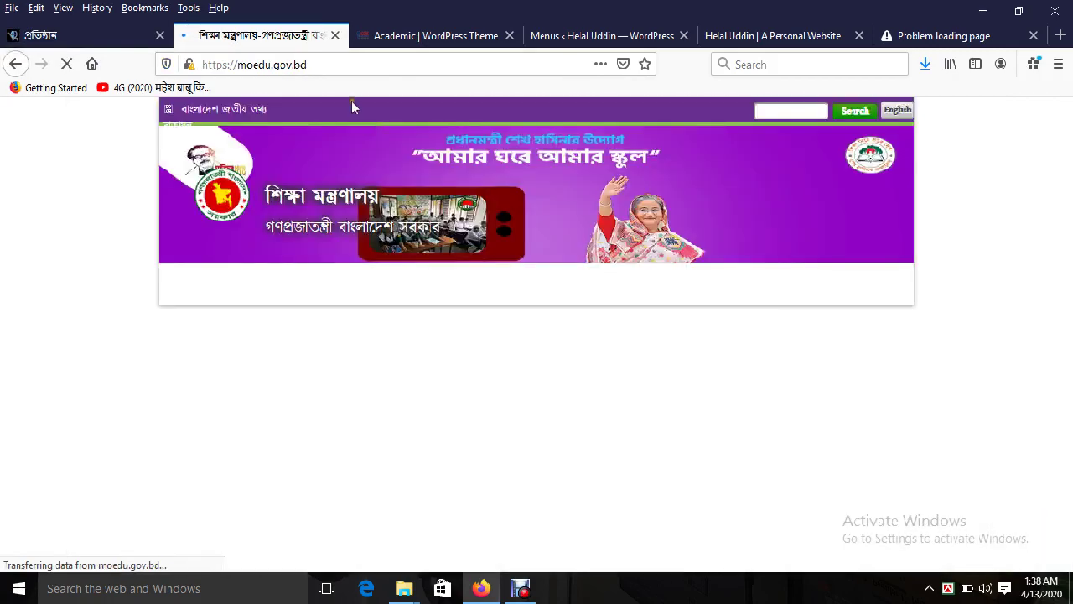
{"action": "left_click", "coordinate": [326, 64]}
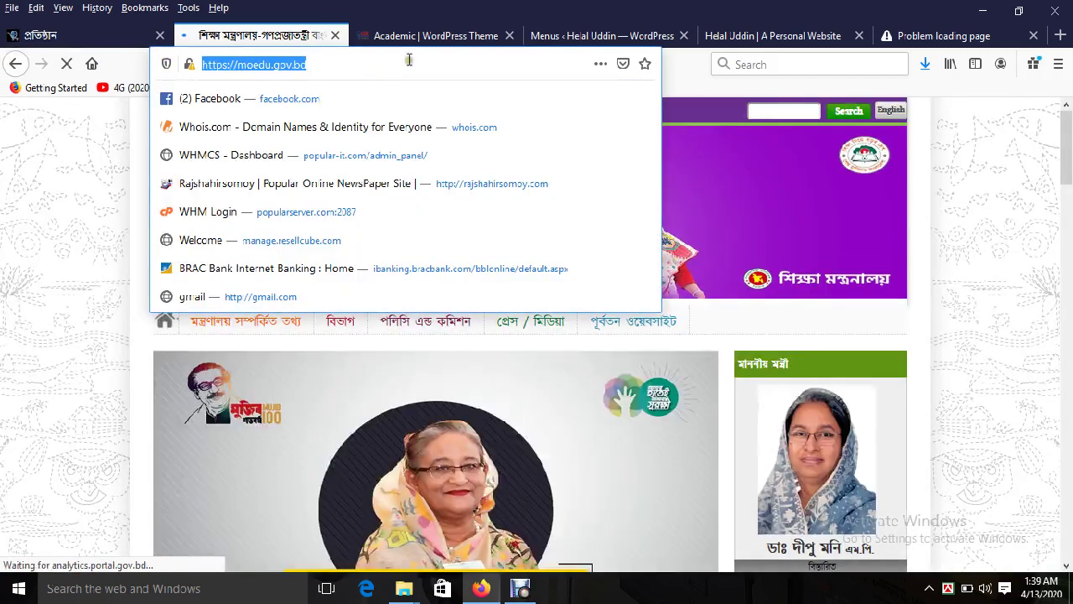
{"action": "left_click", "coordinate": [14, 64]}
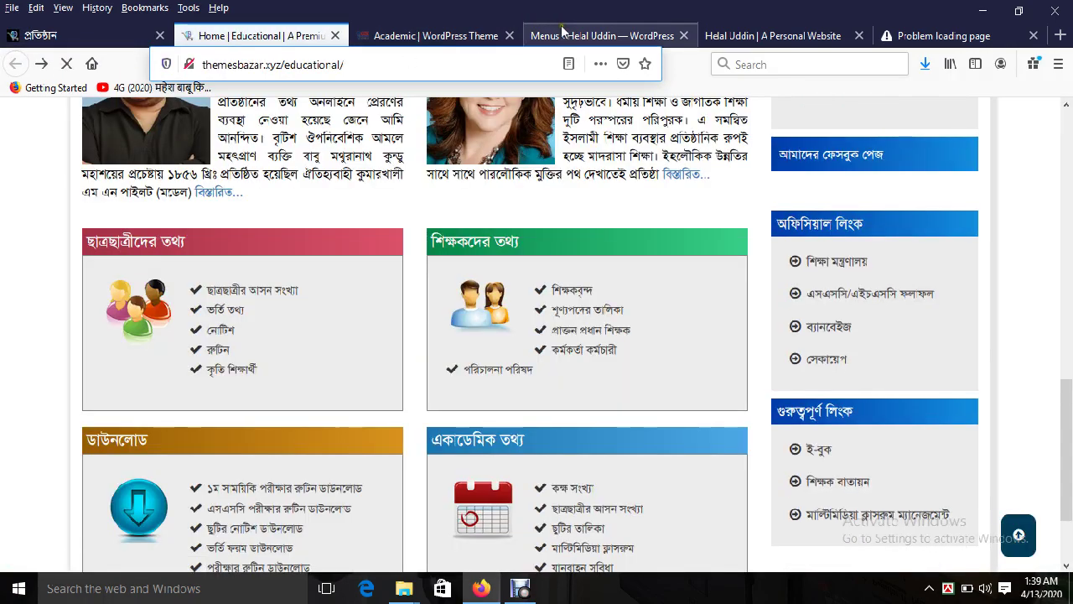
{"action": "left_click", "coordinate": [563, 35]}
{"action": "left_click", "coordinate": [268, 421]}
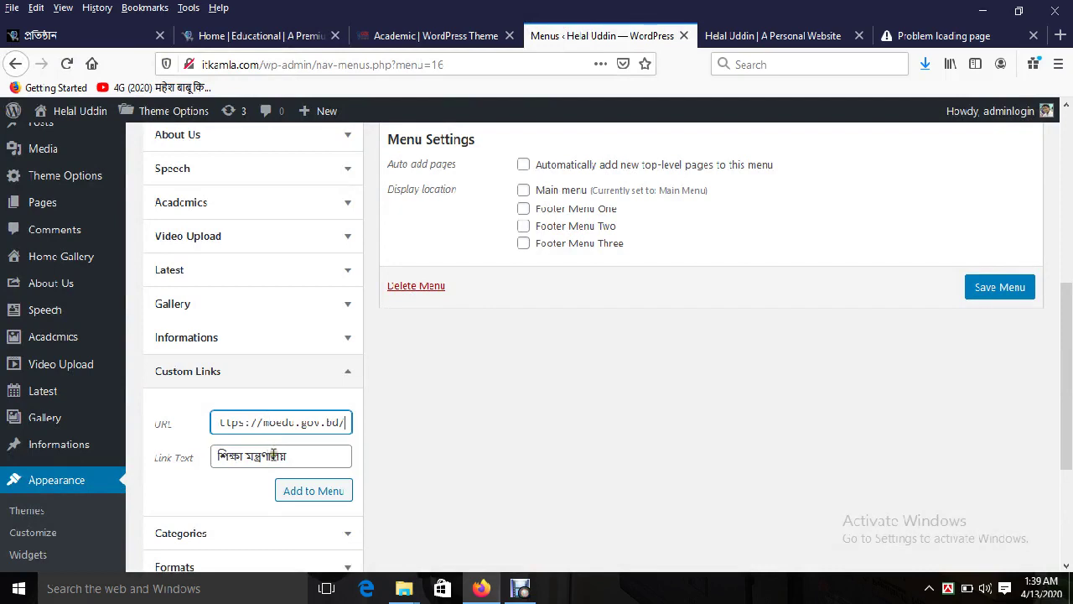
{"action": "left_click", "coordinate": [311, 493]}
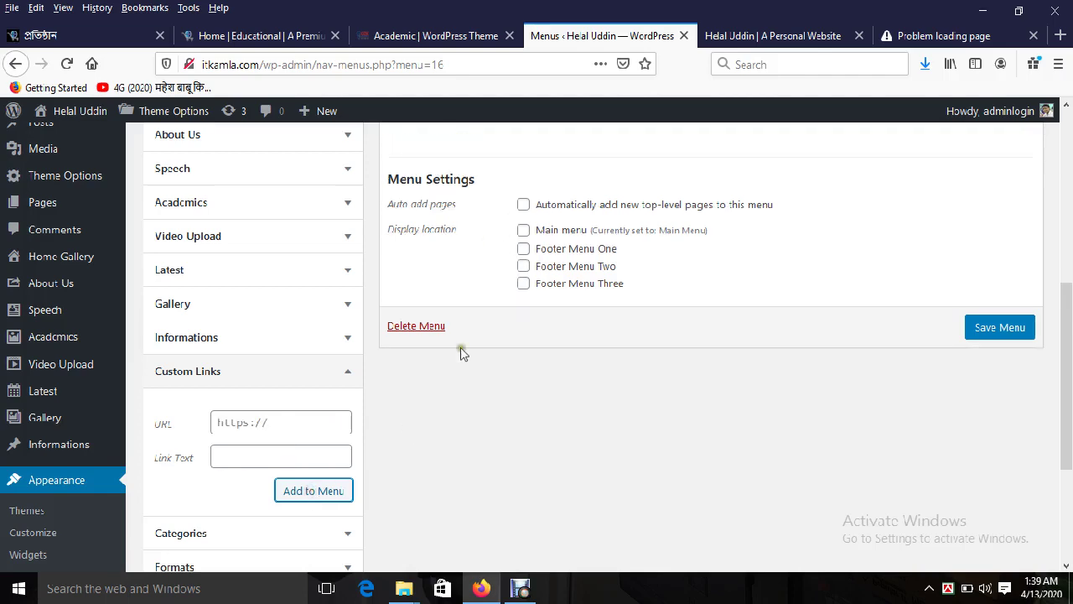
Step: Add an এসএসসি/এইচএসসি ফলাফল custom link pointing to boardresults.gov.bd
{"action": "left_click", "coordinate": [236, 37]}
{"action": "left_click", "coordinate": [96, 38]}
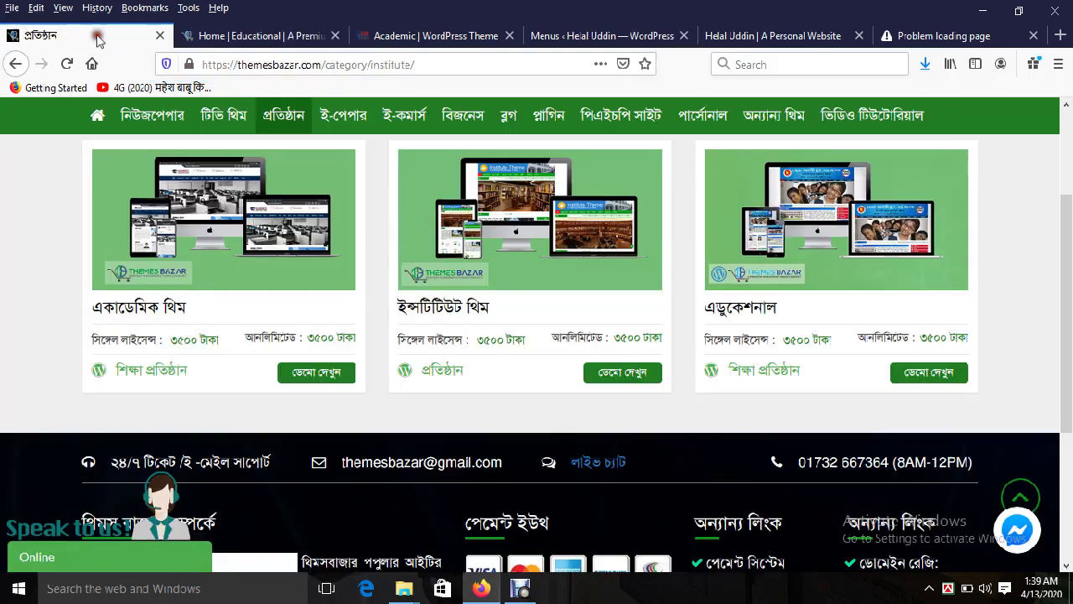
{"action": "left_click", "coordinate": [210, 41]}
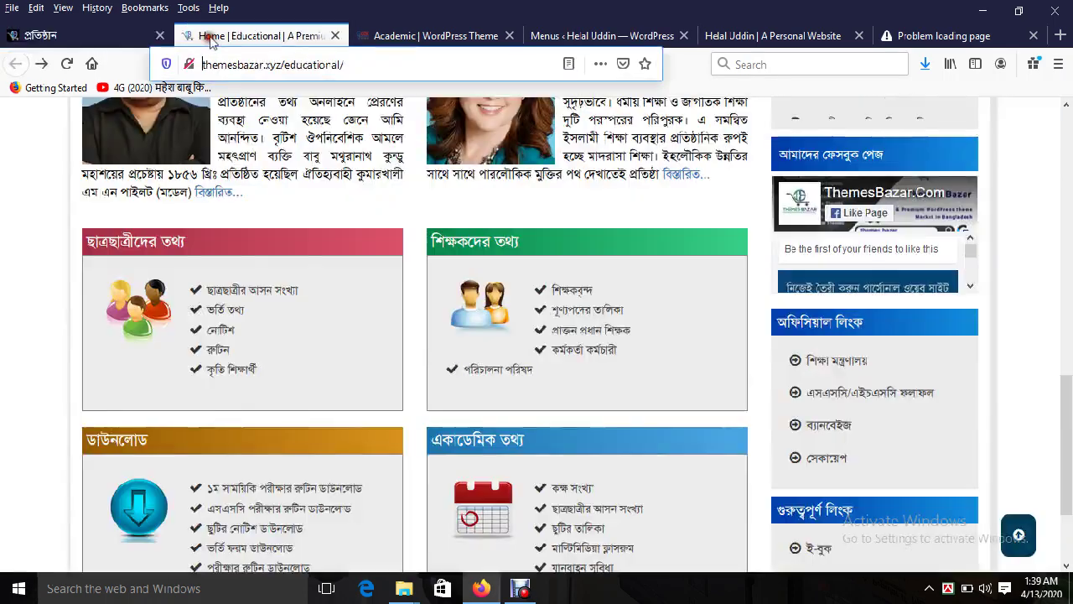
{"action": "triple_click", "coordinate": [941, 396]}
{"action": "key", "text": "ctrl+c"}
{"action": "left_click", "coordinate": [439, 37]}
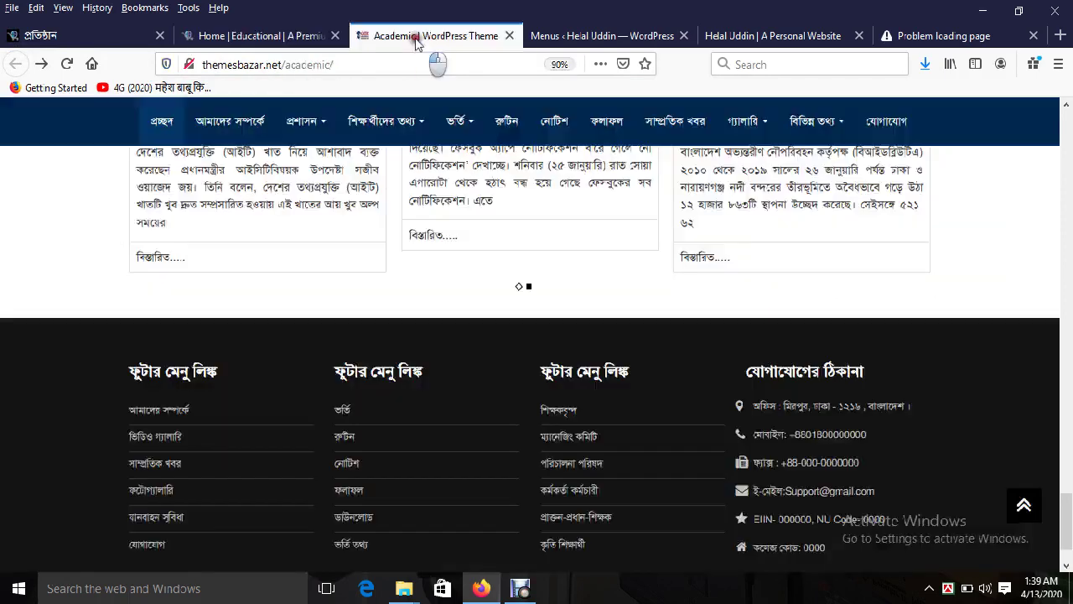
{"action": "left_click", "coordinate": [545, 38]}
{"action": "left_click", "coordinate": [268, 453]}
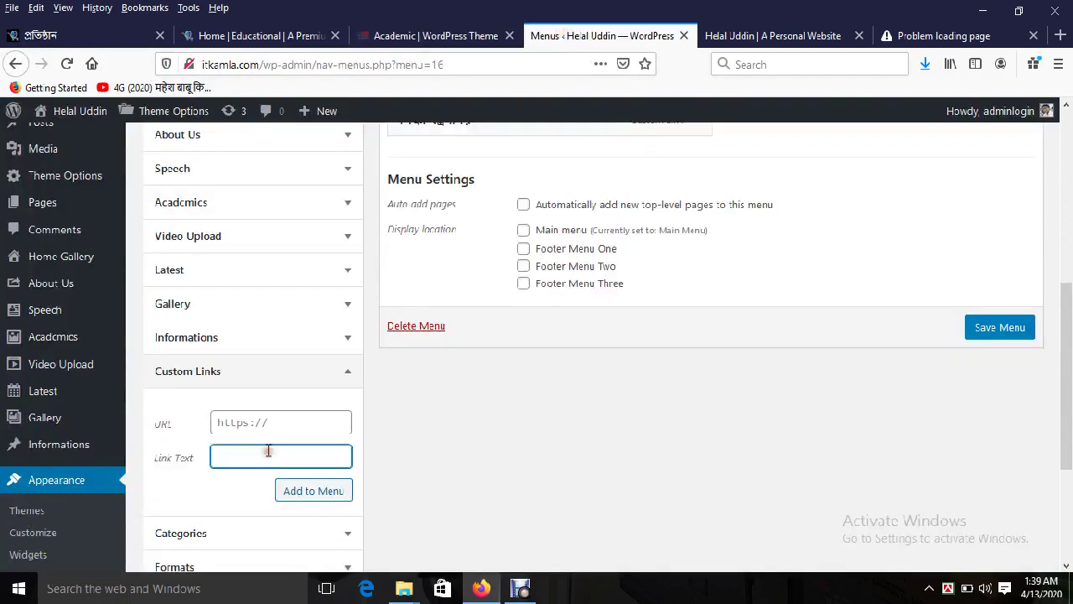
{"action": "key", "text": "ctrl+v"}
{"action": "left_click", "coordinate": [124, 38]}
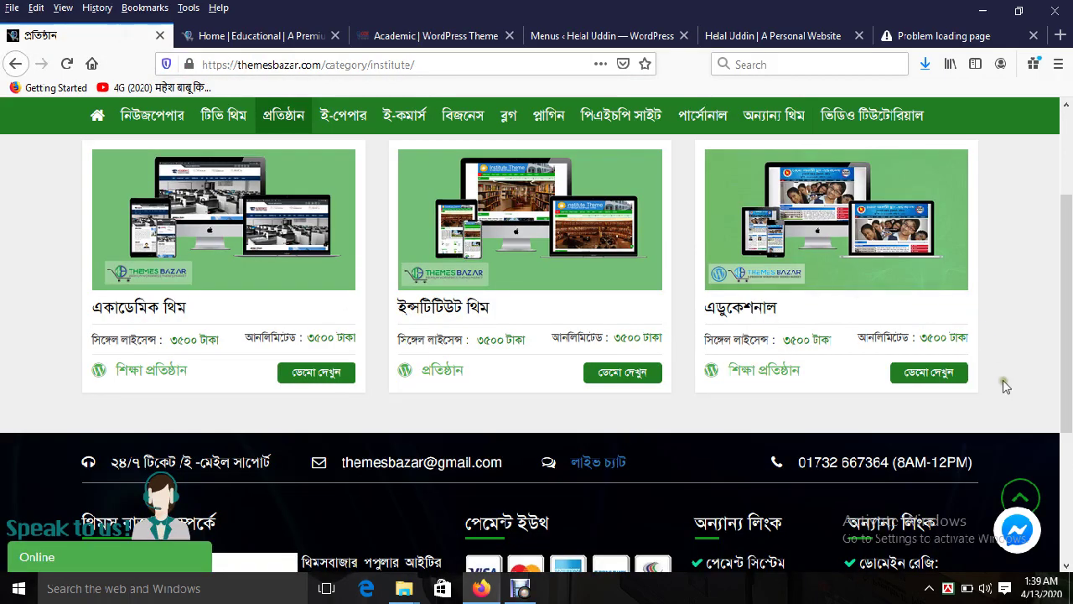
{"action": "left_click", "coordinate": [255, 35]}
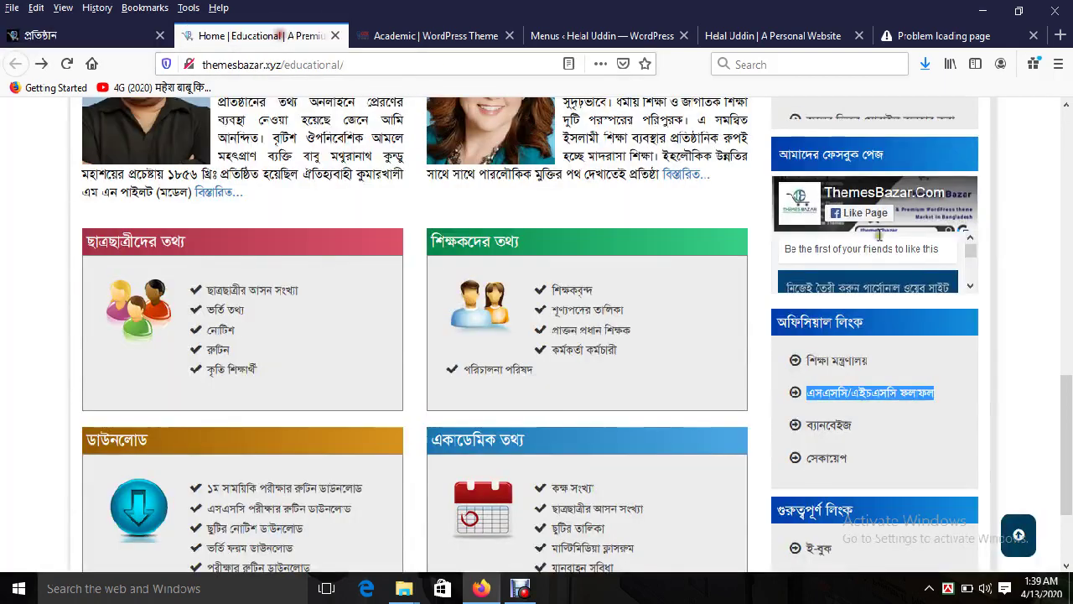
{"action": "right_click", "coordinate": [863, 396]}
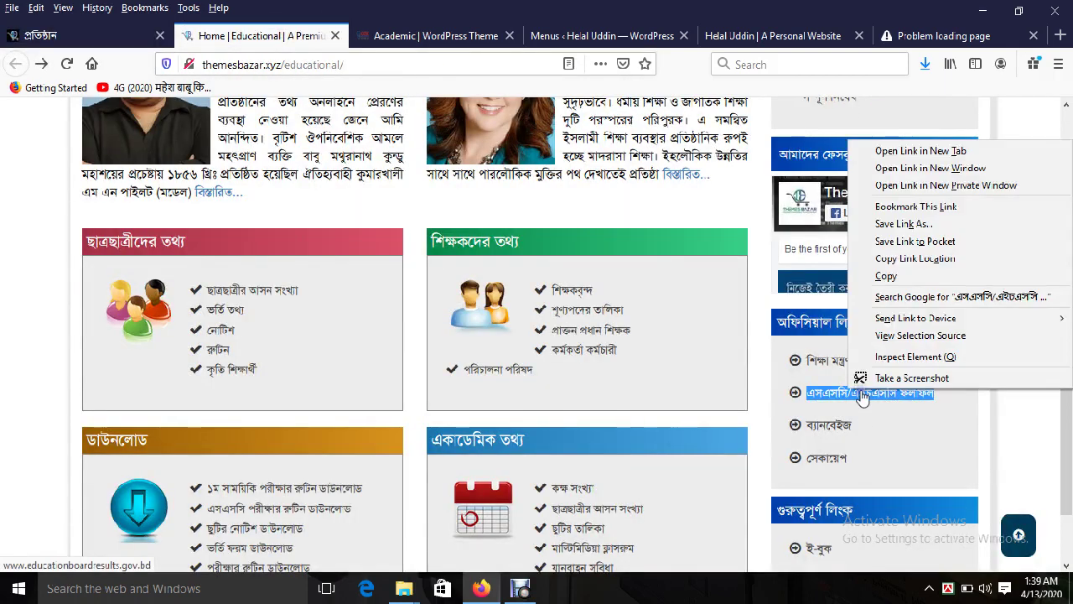
{"action": "left_click", "coordinate": [917, 262]}
{"action": "left_click", "coordinate": [586, 35]}
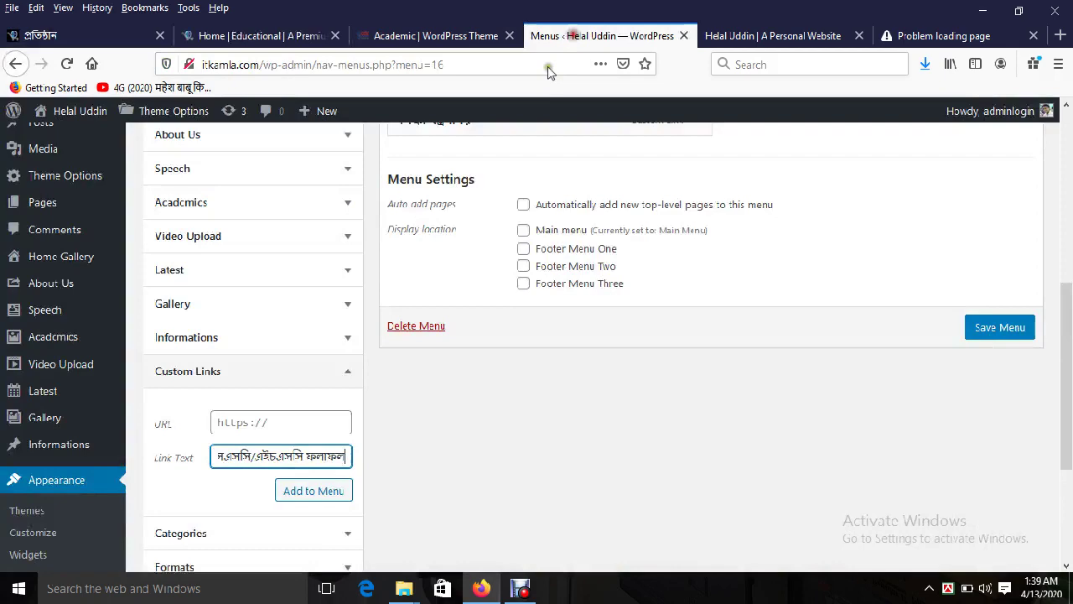
{"action": "left_click", "coordinate": [262, 419]}
{"action": "key", "text": "ctrl+v"}
{"action": "left_click", "coordinate": [312, 497]}
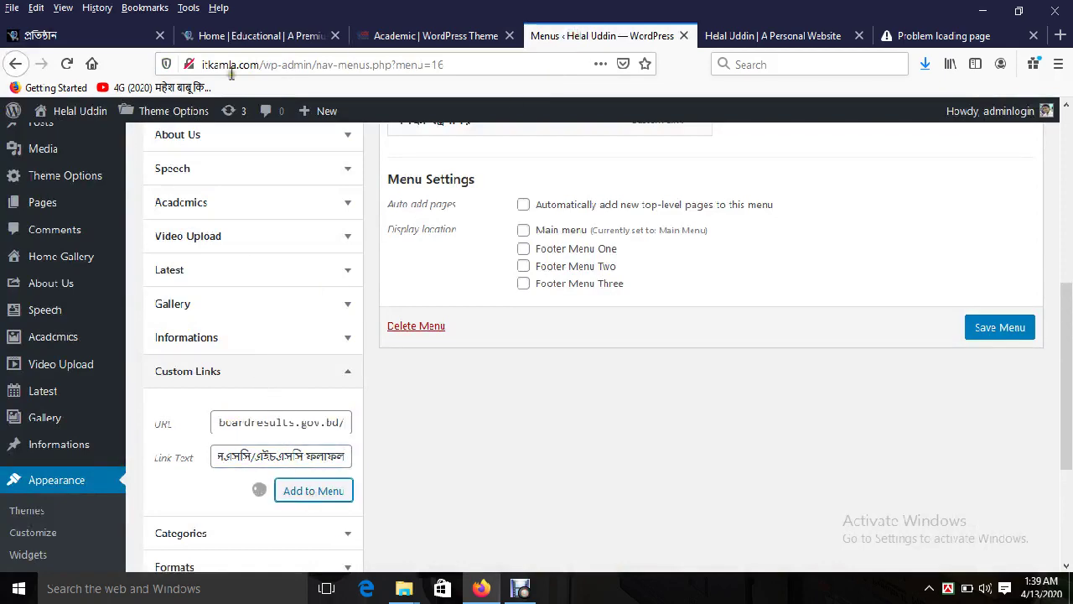
Step: Add a ব্যানবেইজ custom link copied from the demo and assign the menu to Footer Menu One
{"action": "left_click", "coordinate": [243, 37]}
{"action": "double_click", "coordinate": [851, 427]}
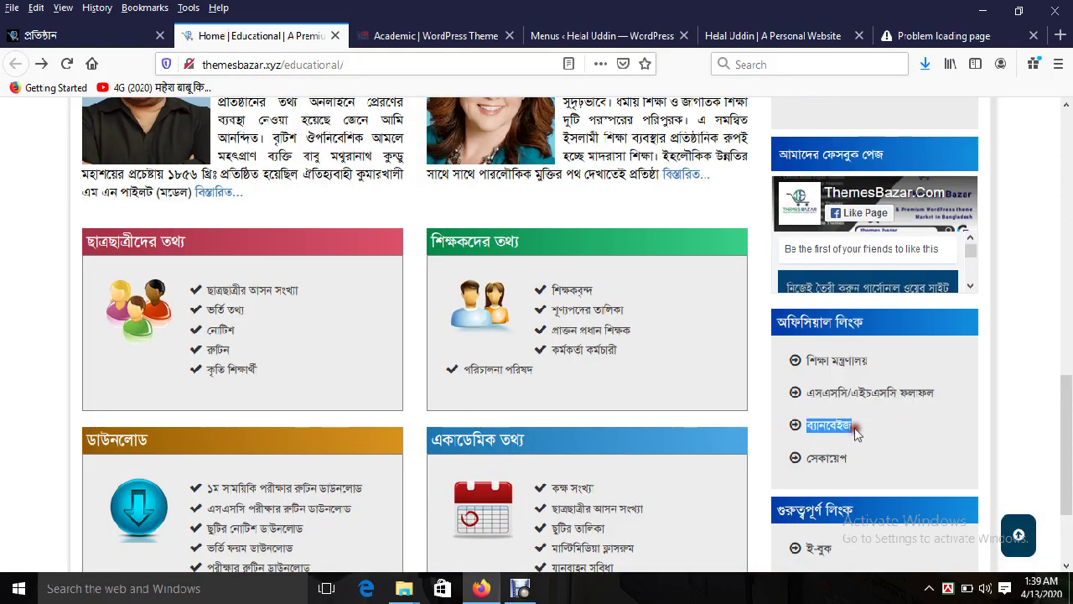
{"action": "left_click", "coordinate": [558, 36]}
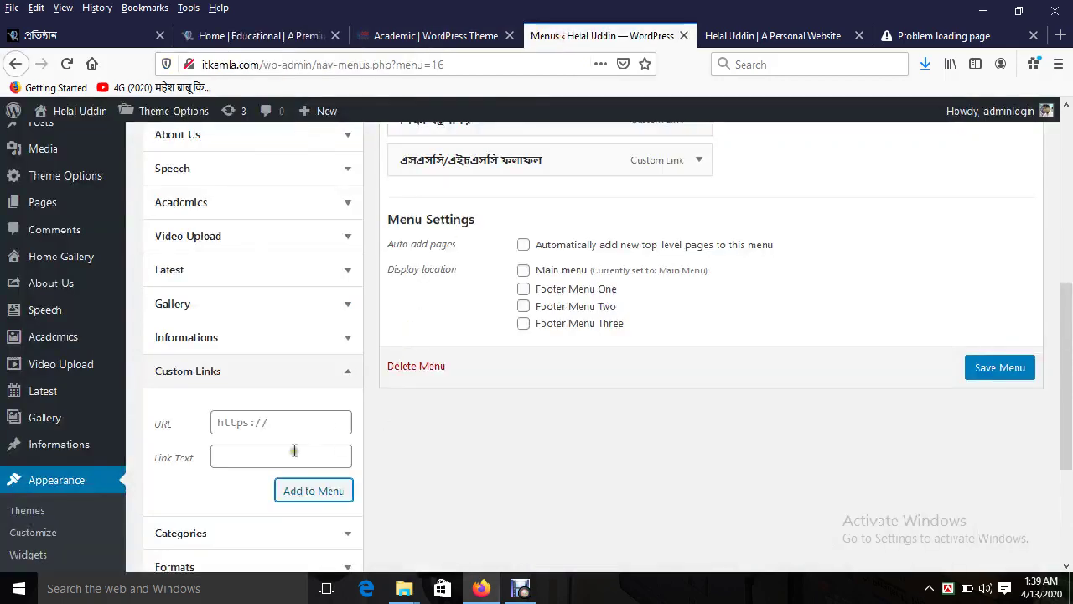
{"action": "left_click", "coordinate": [266, 452]}
{"action": "key", "text": "ctrl+v"}
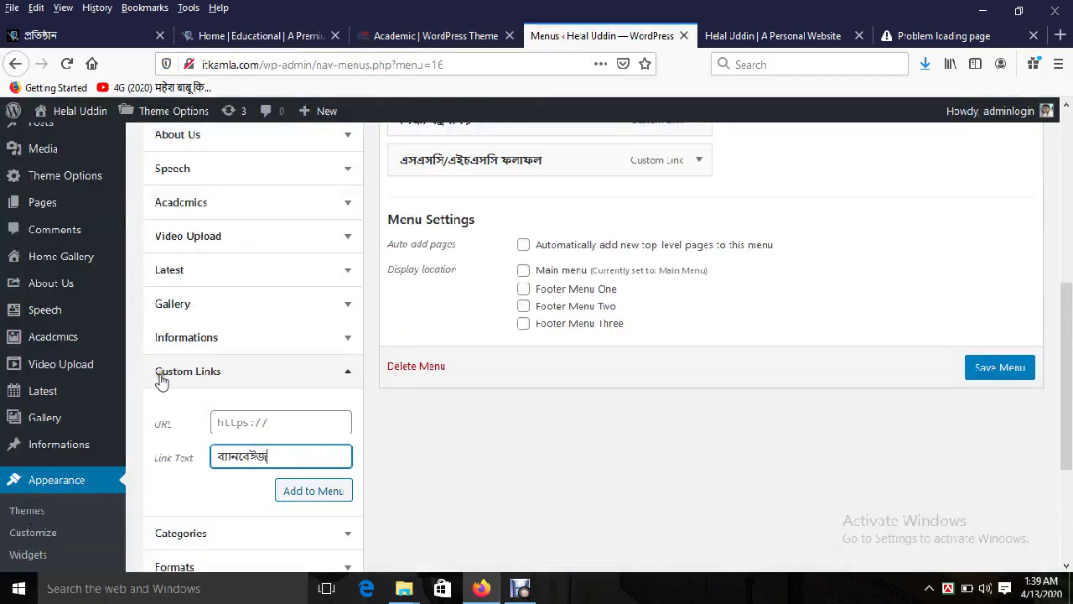
{"action": "left_click", "coordinate": [266, 36]}
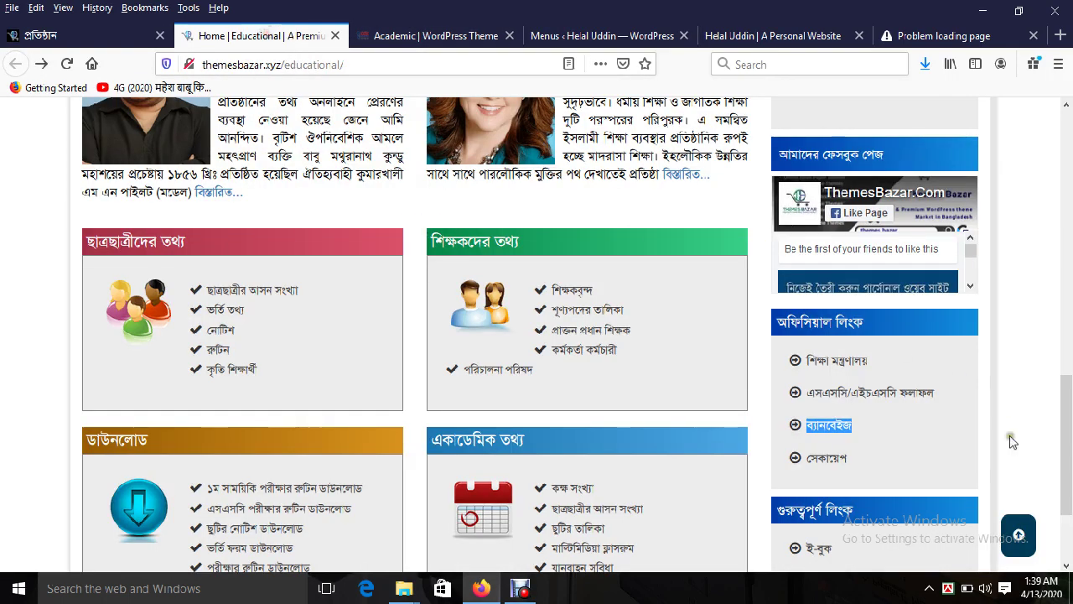
{"action": "right_click", "coordinate": [840, 426]}
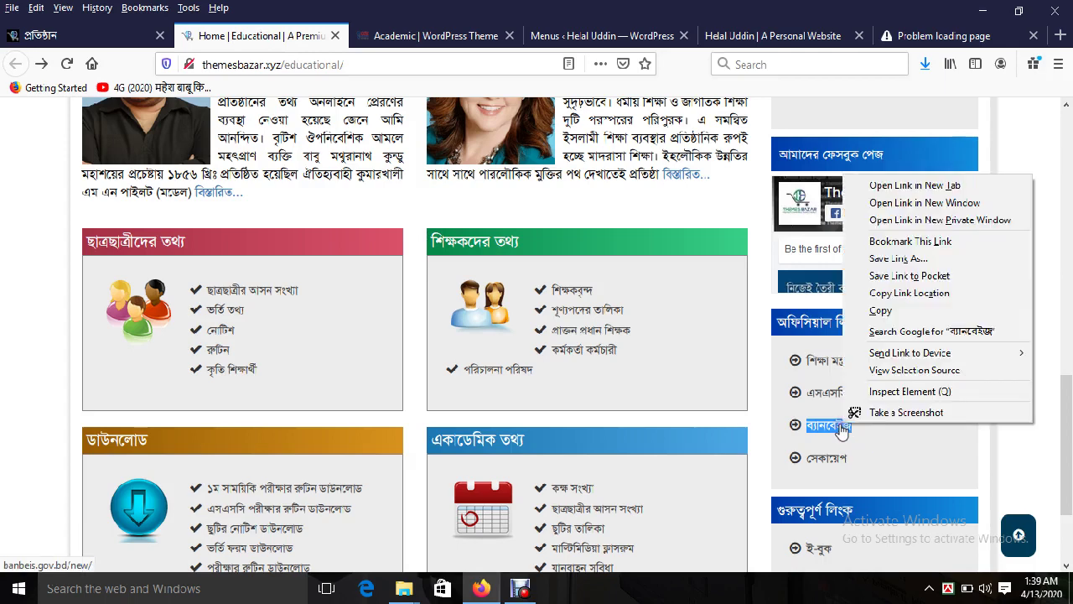
{"action": "left_click", "coordinate": [904, 293]}
{"action": "left_click", "coordinate": [563, 36]}
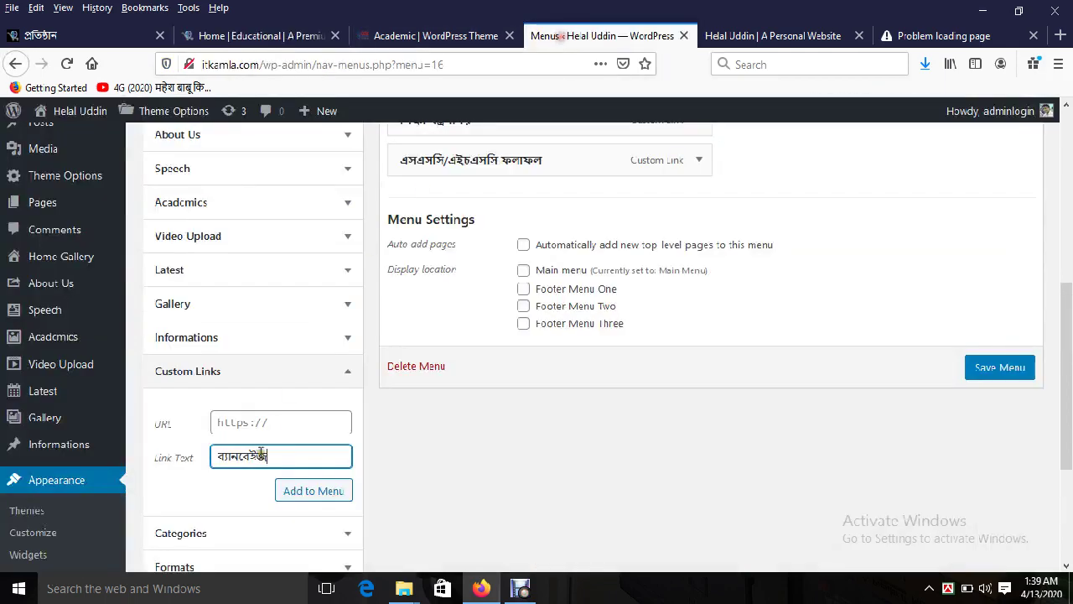
{"action": "left_click", "coordinate": [257, 421]}
{"action": "left_click", "coordinate": [310, 490]}
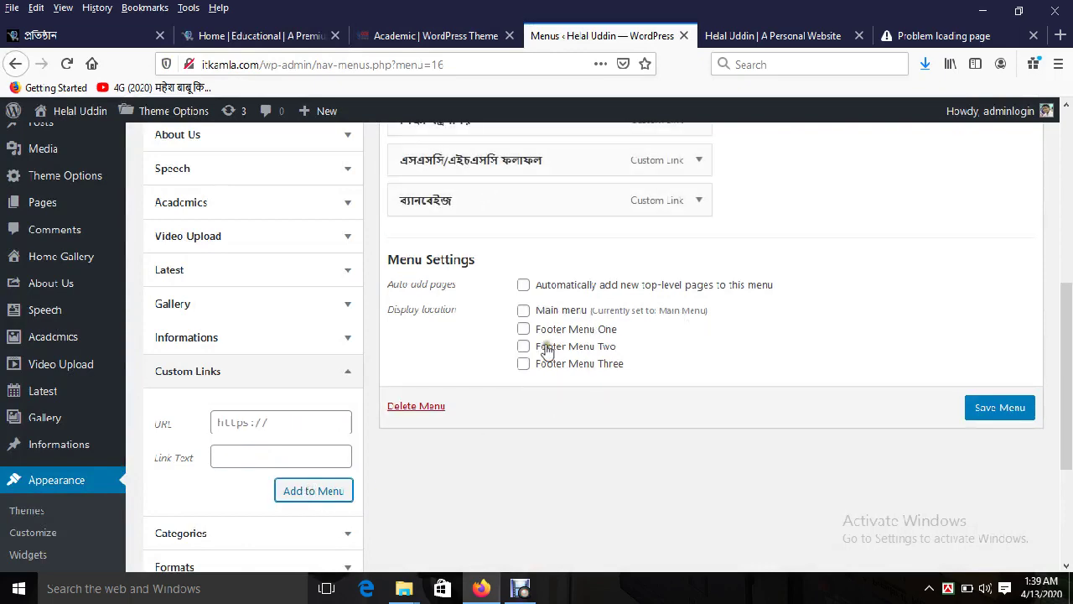
{"action": "left_click_drag", "start_coordinate": [1069, 328], "coordinate": [1068, 290]}
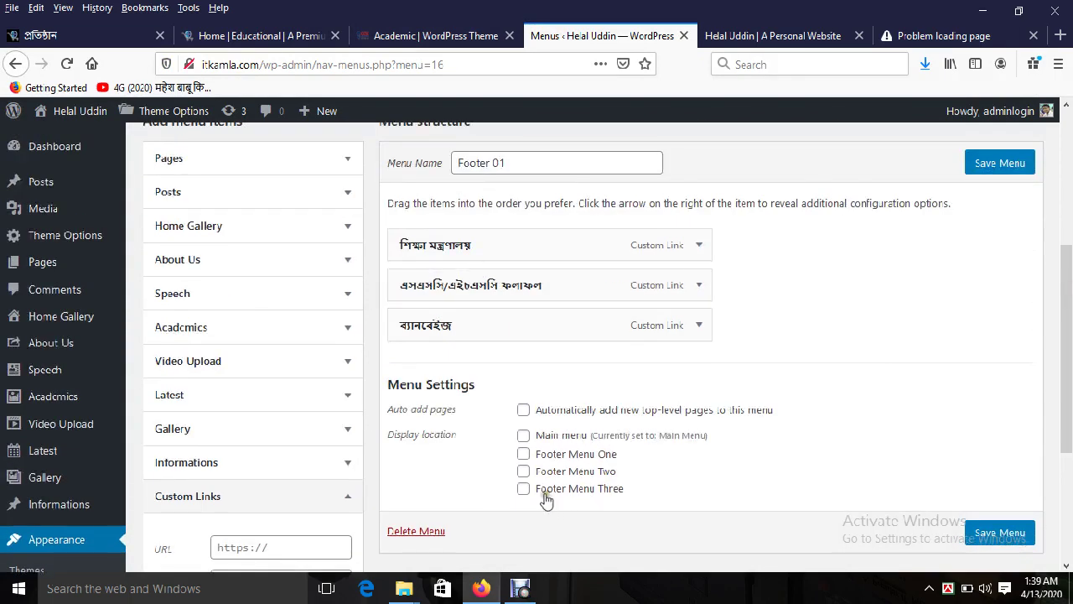
{"action": "left_click", "coordinate": [524, 454]}
Step: Save Footer 01 and reload the live site to confirm its three new footer links
{"action": "left_click", "coordinate": [991, 533]}
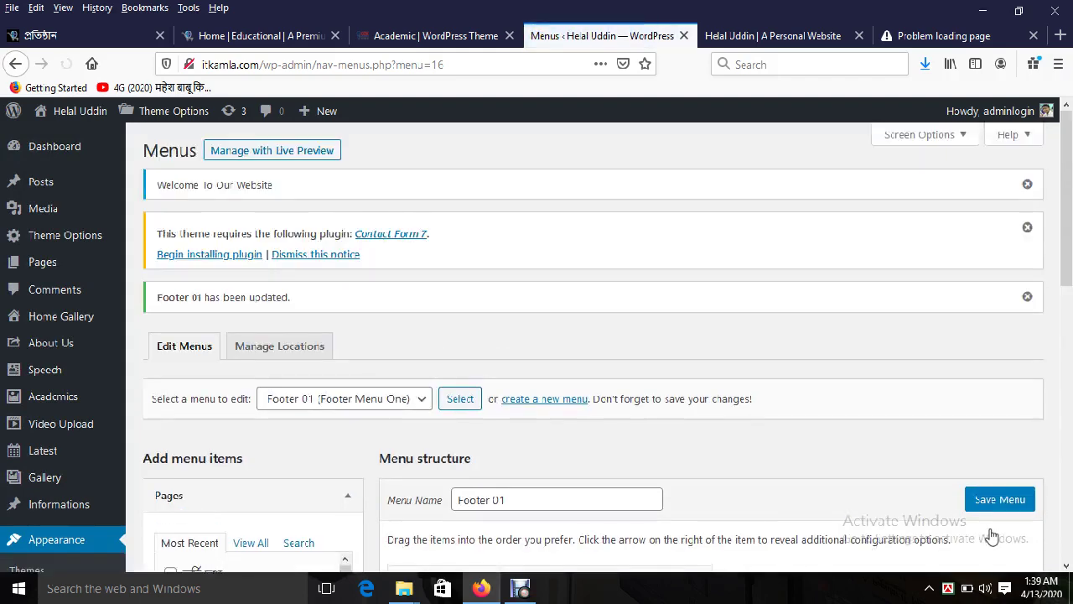
{"action": "left_click", "coordinate": [773, 35]}
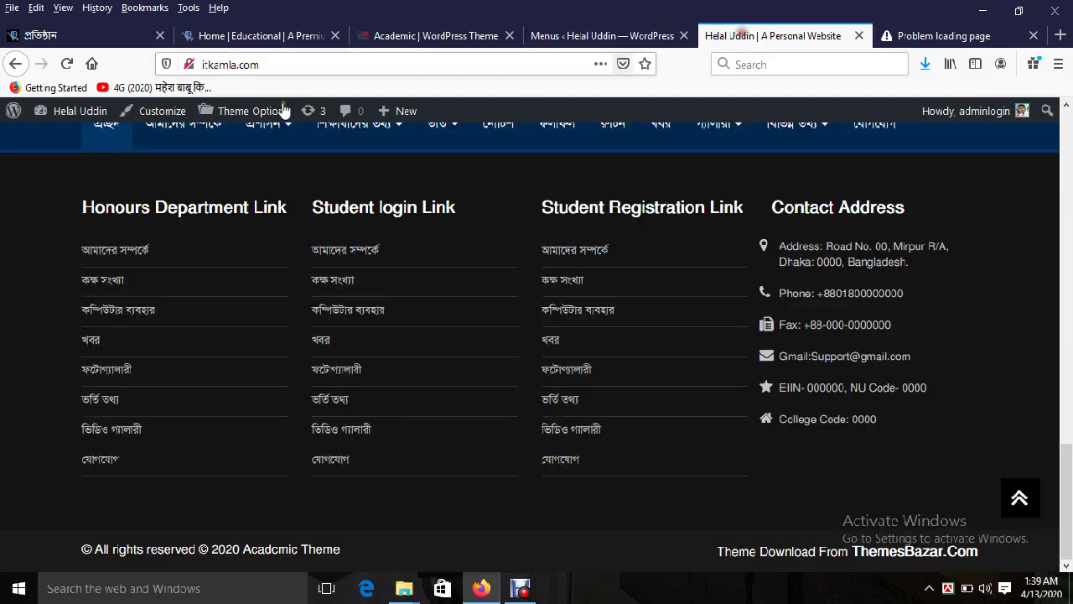
{"action": "left_click", "coordinate": [66, 65]}
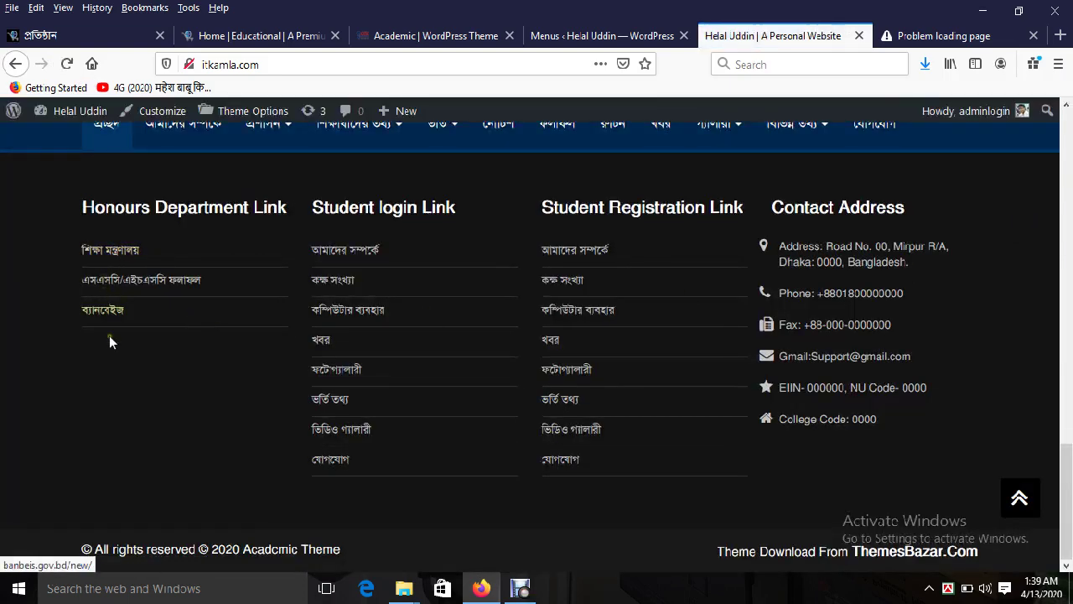
{"action": "left_click", "coordinate": [591, 35]}
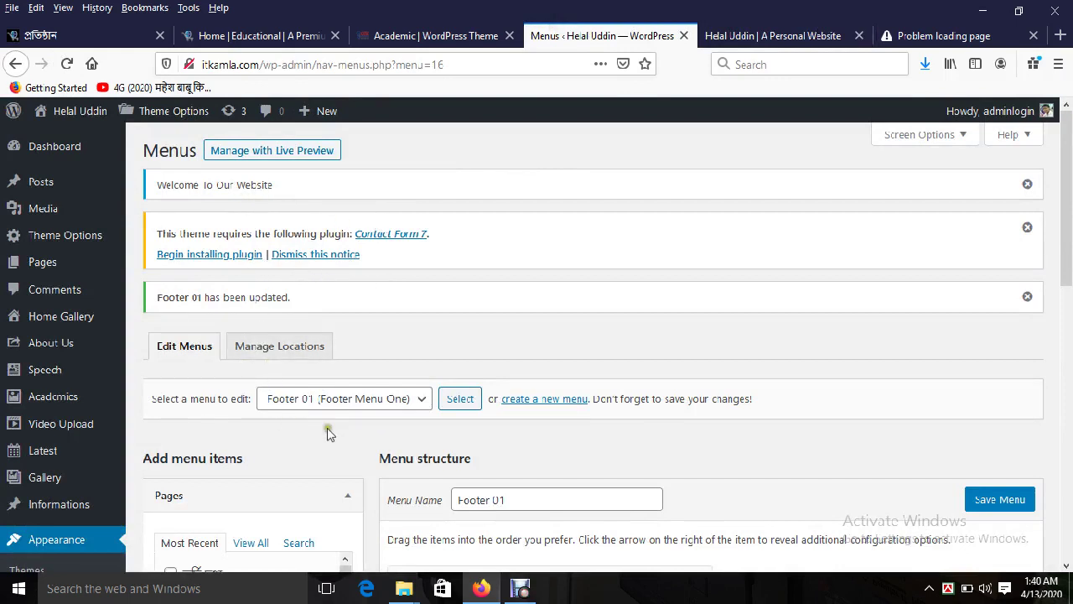
Step: Create a new menu named 'Footer 02'
{"action": "left_click", "coordinate": [564, 402]}
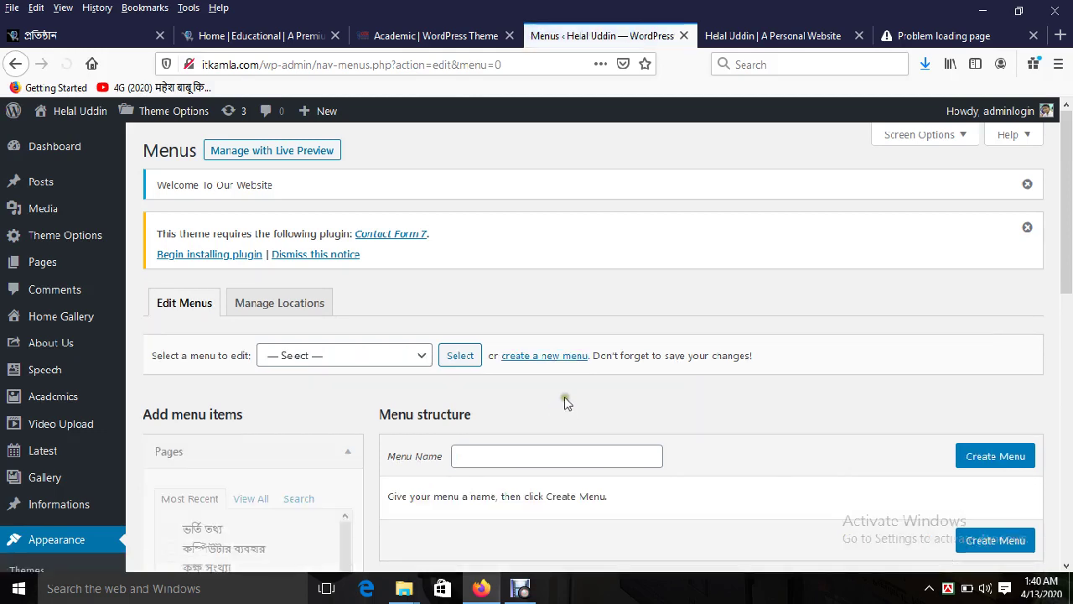
{"action": "left_click", "coordinate": [486, 461]}
{"action": "type", "text": "Foo"}
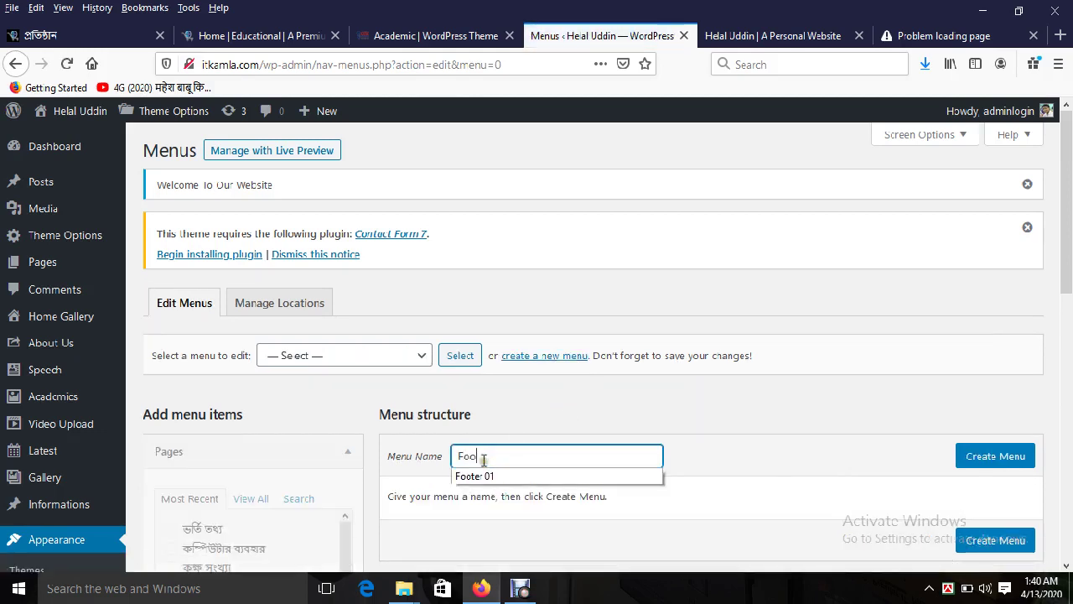
{"action": "type", "text": "ter 02"}
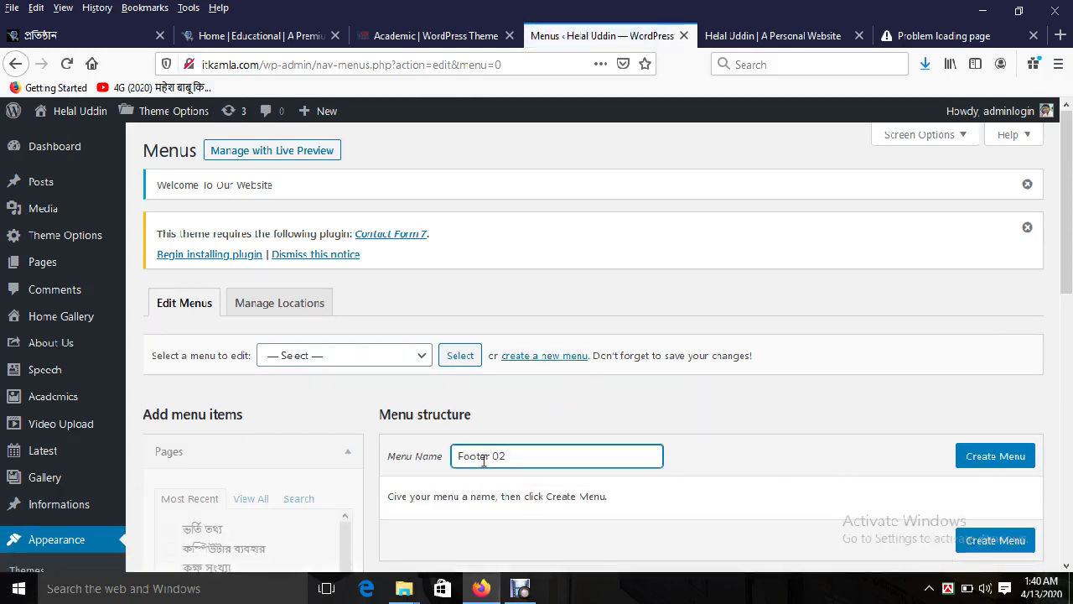
{"action": "left_click", "coordinate": [995, 458]}
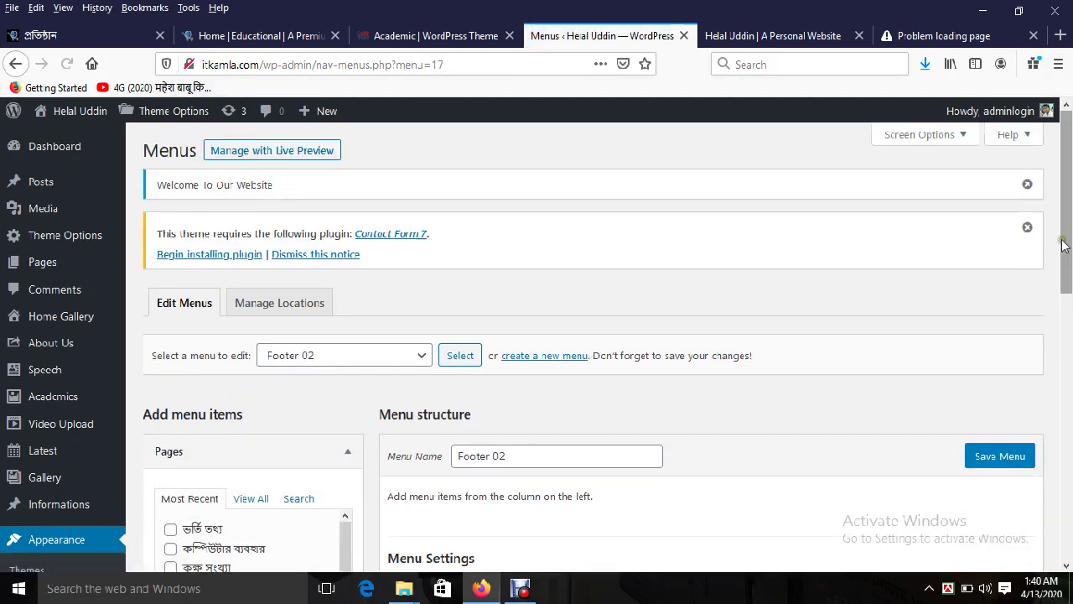
Step: Add pages ভর্তি তথ্য, কম্পিউটার ব্যবহার and কক্ষ সংখ্যা, assign Footer Menu Two and save
{"action": "left_click_drag", "start_coordinate": [1067, 248], "coordinate": [1069, 423]}
{"action": "scroll", "coordinate": [503, 377], "scroll_direction": "up", "scroll_amount": 2}
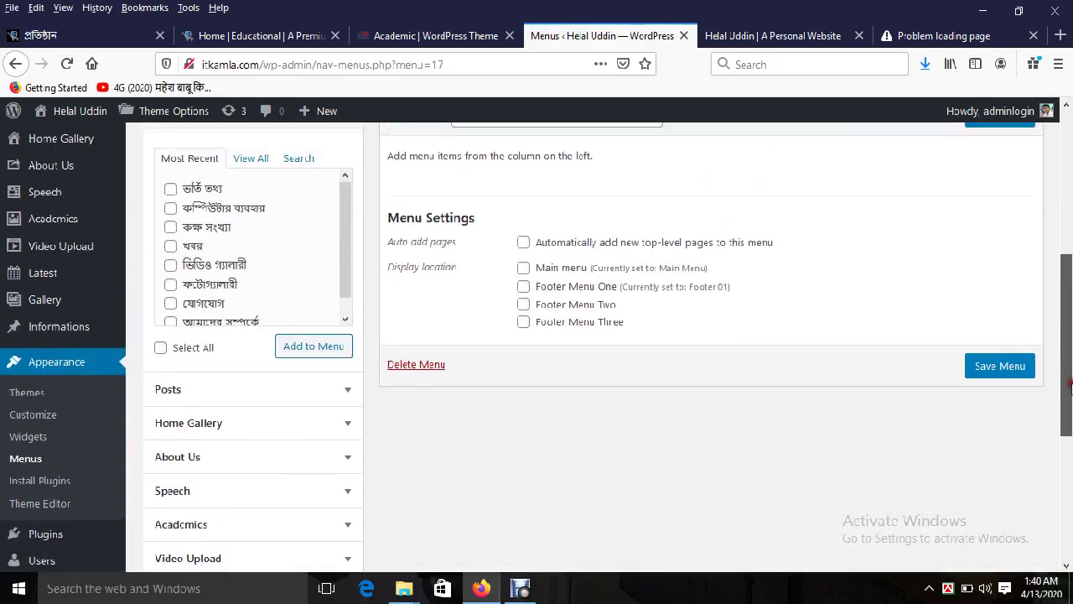
{"action": "left_click", "coordinate": [200, 190]}
{"action": "left_click", "coordinate": [197, 209]}
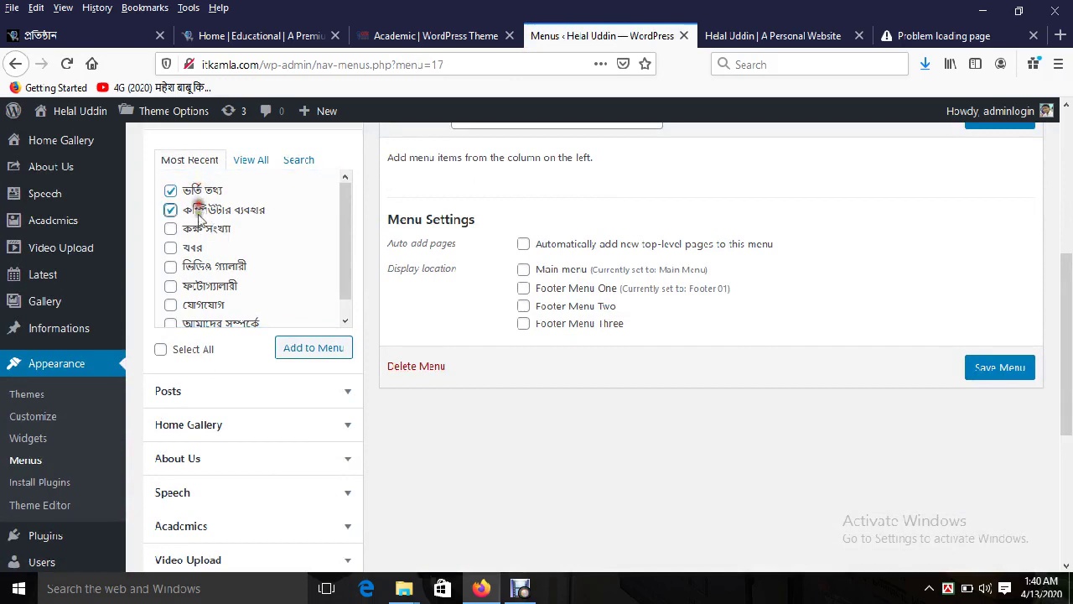
{"action": "left_click", "coordinate": [196, 228]}
{"action": "left_click", "coordinate": [293, 347]}
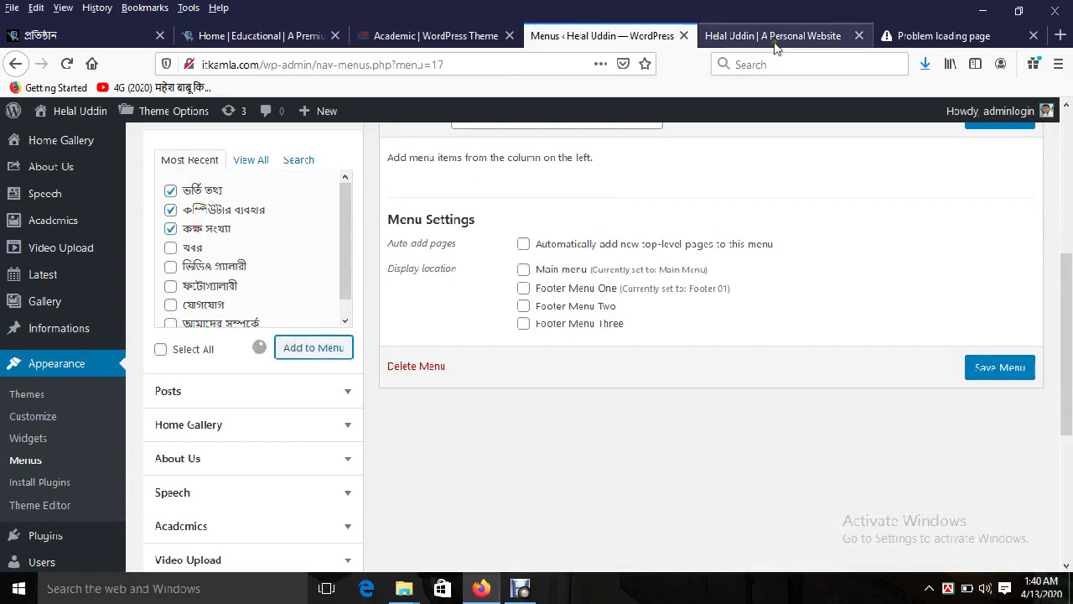
{"action": "left_click", "coordinate": [539, 429]}
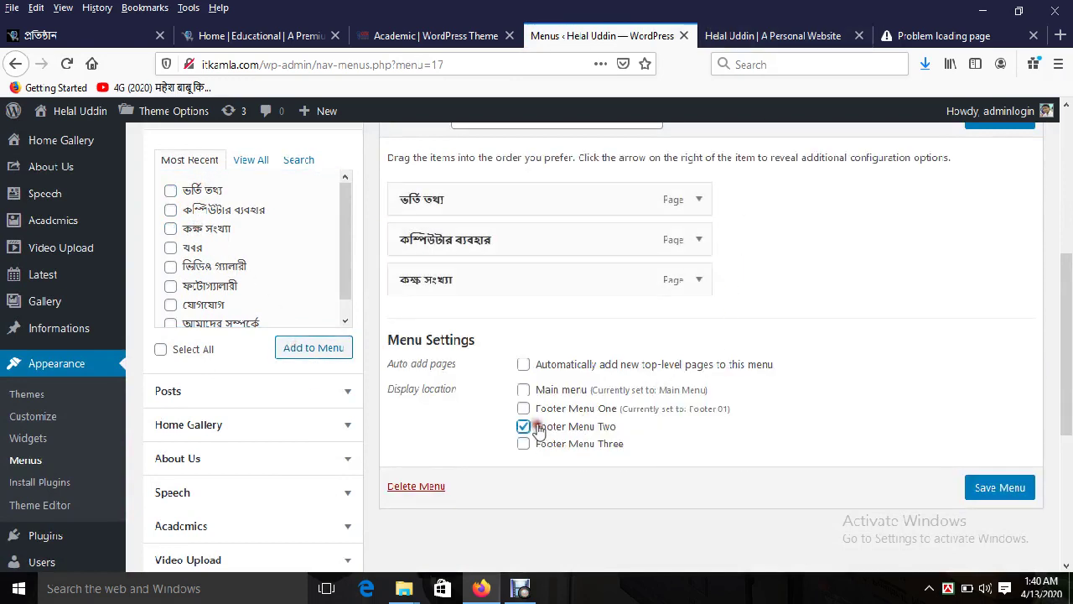
{"action": "left_click", "coordinate": [988, 490]}
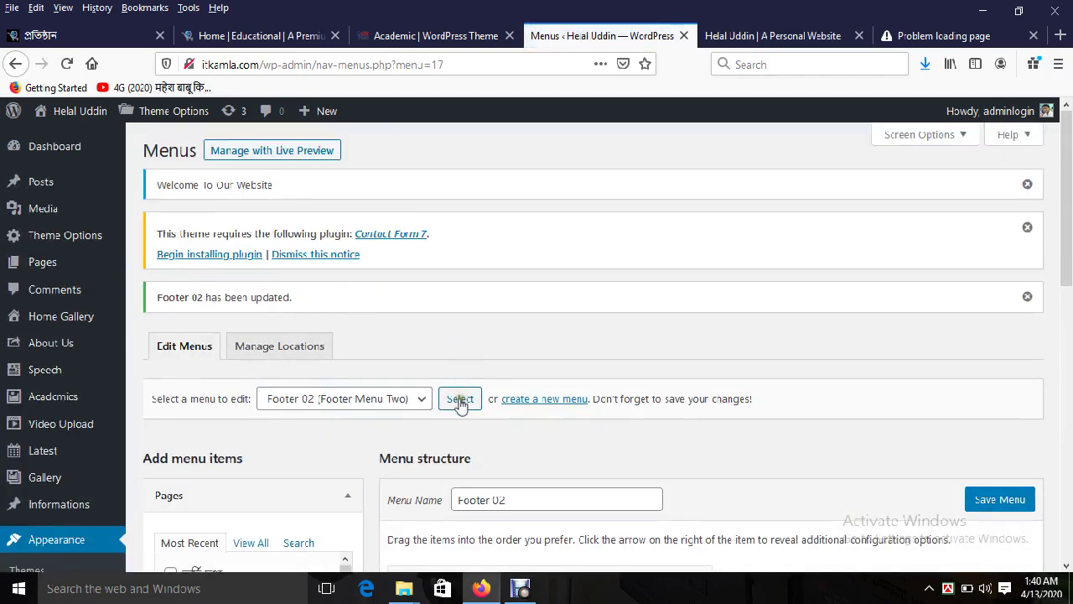
{"action": "left_click", "coordinate": [524, 401]}
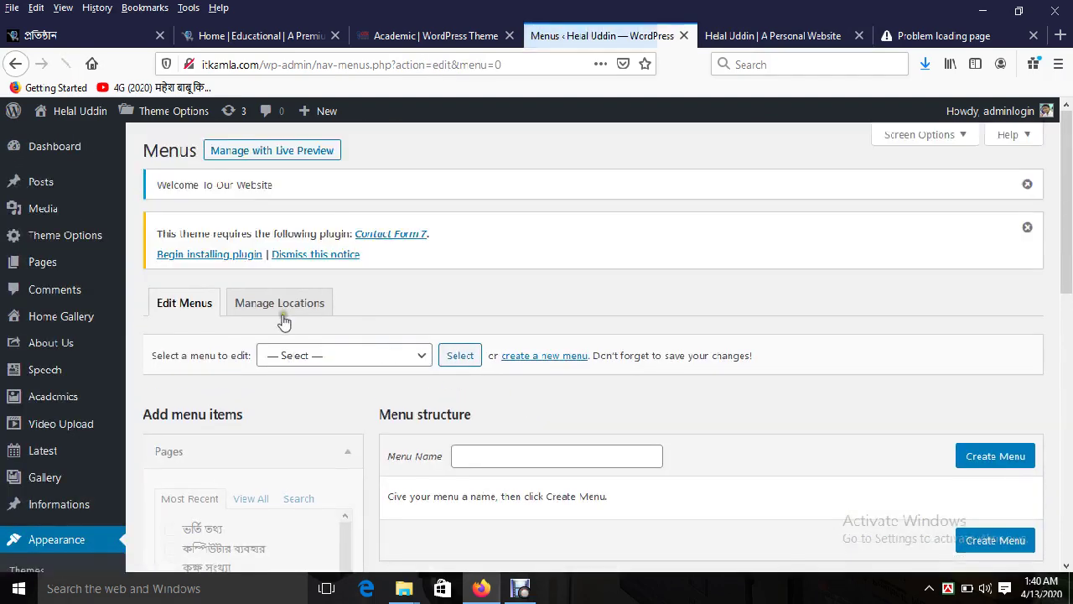
Step: Create a new menu named 'Footer 03'
{"action": "left_click", "coordinate": [476, 458]}
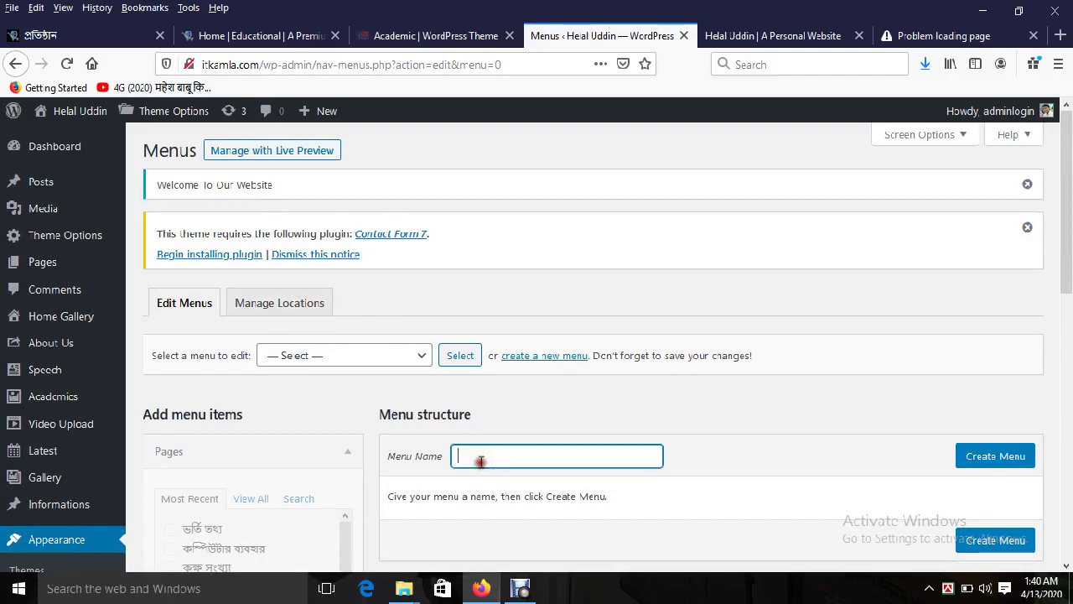
{"action": "type", "text": "F"}
{"action": "left_click", "coordinate": [495, 491]}
{"action": "key", "text": "BackSpace"}
{"action": "type", "text": "3"}
{"action": "left_click", "coordinate": [995, 457]}
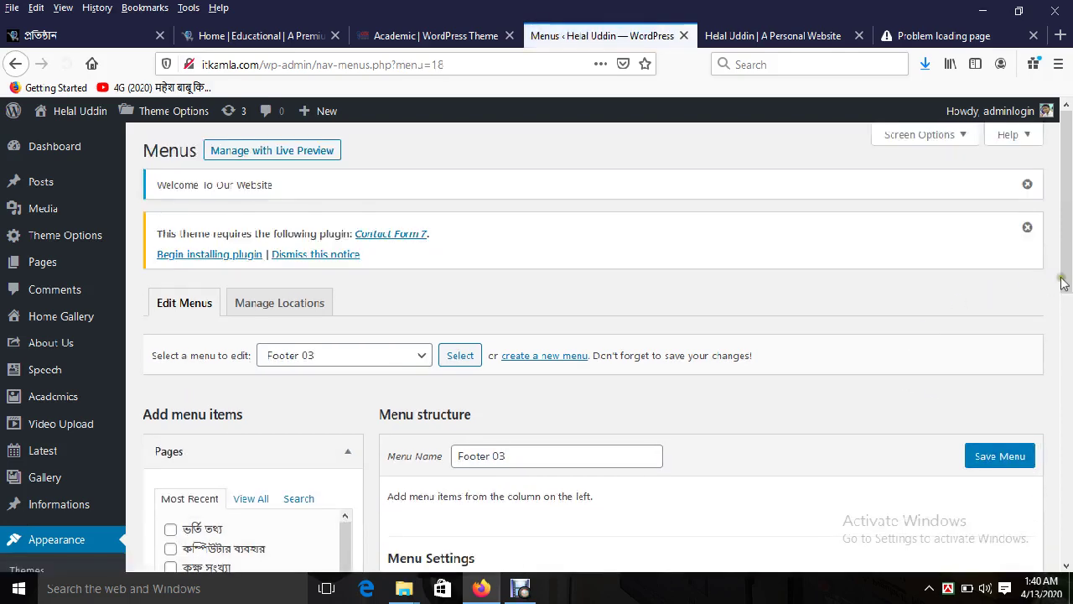
Step: Add the Information Categories রুটিন, ফলাফল and নোটিশ to the menu
{"action": "left_click_drag", "start_coordinate": [1061, 276], "coordinate": [1070, 384]}
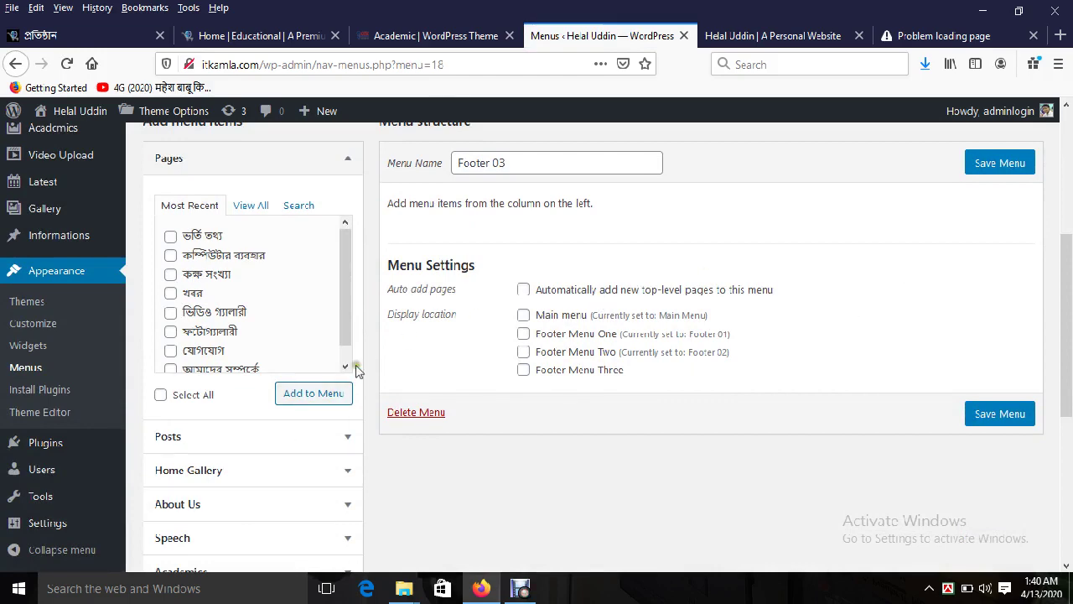
{"action": "left_click_drag", "start_coordinate": [1070, 354], "coordinate": [1070, 496]}
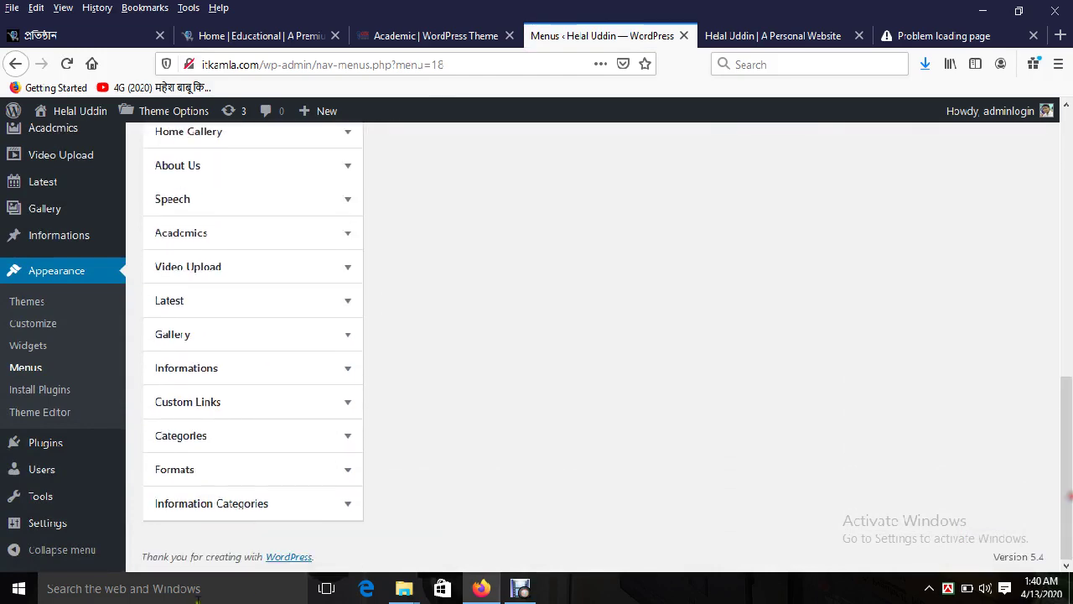
{"action": "left_click", "coordinate": [250, 501]}
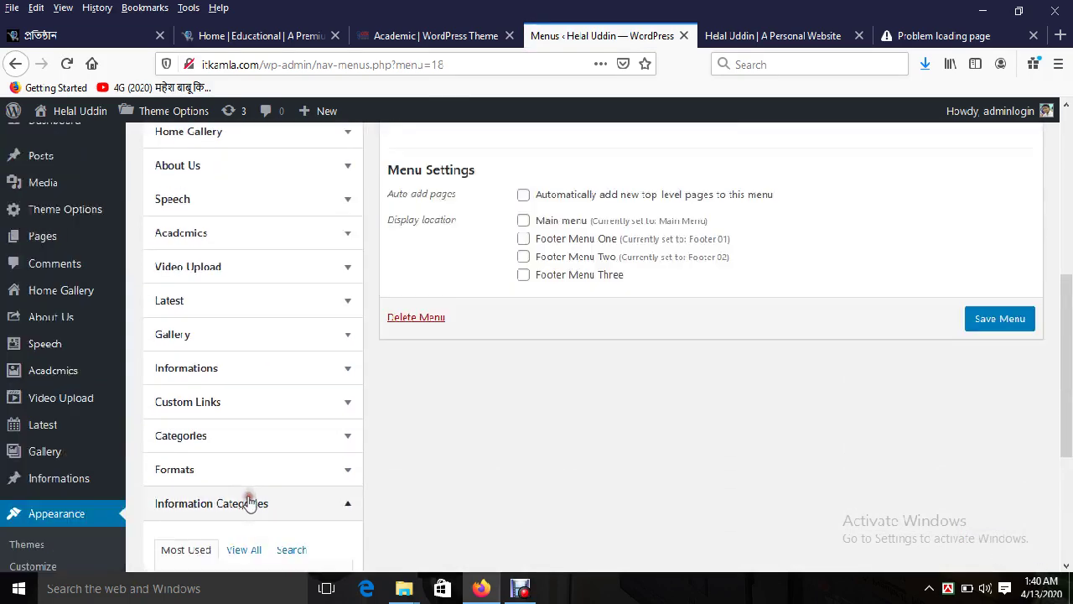
{"action": "left_click", "coordinate": [244, 550]}
{"action": "scroll", "coordinate": [95, 410], "scroll_direction": "down", "scroll_amount": 3}
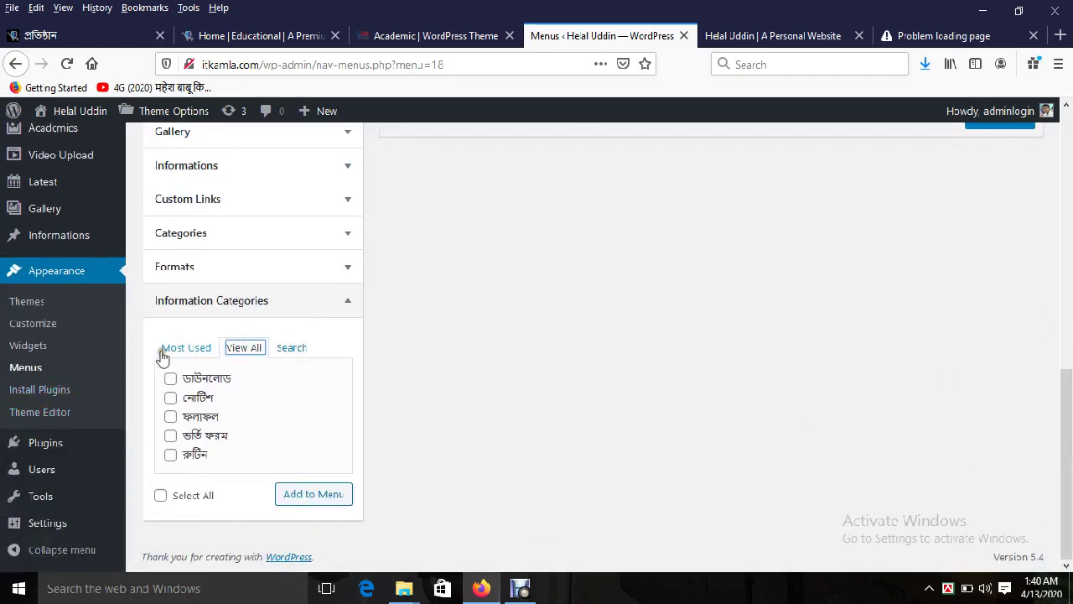
{"action": "left_click", "coordinate": [163, 356]}
{"action": "left_click", "coordinate": [244, 466]}
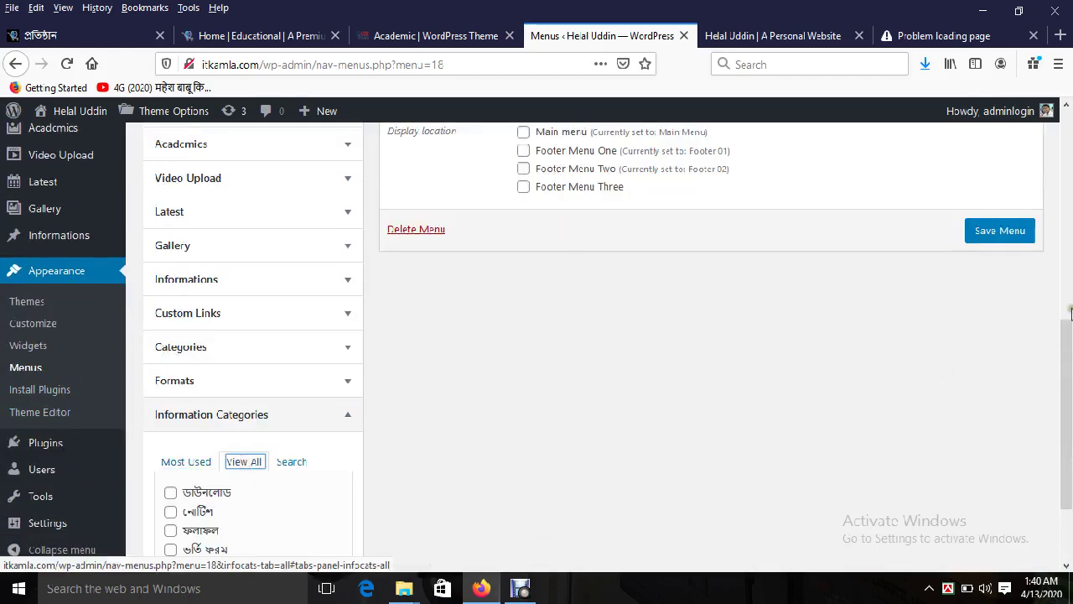
{"action": "scroll", "coordinate": [1070, 312], "scroll_direction": "down", "scroll_amount": 3}
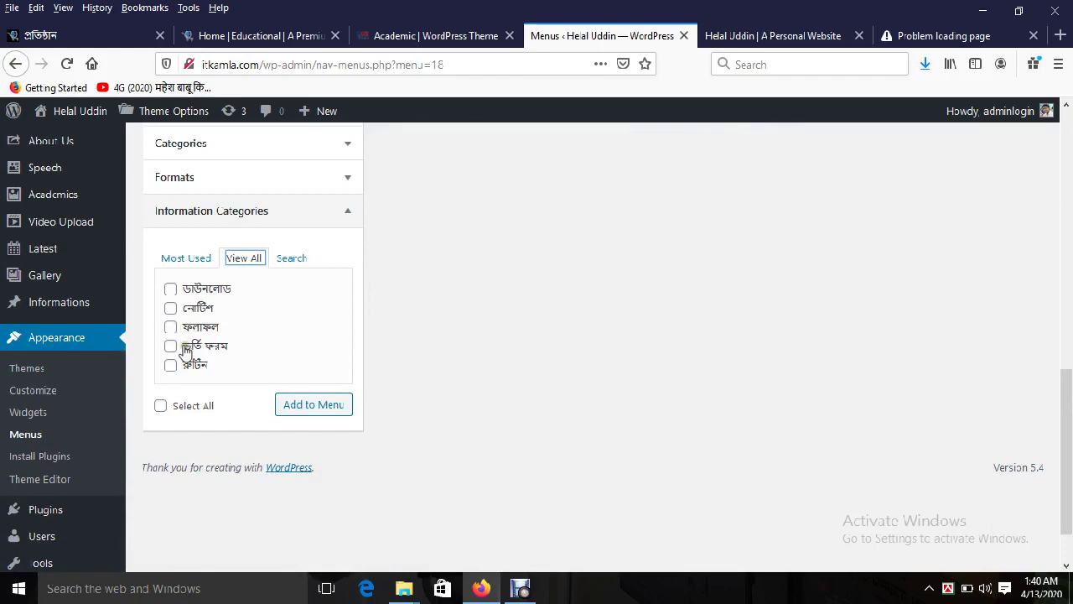
{"action": "left_click", "coordinate": [191, 369]}
{"action": "left_click", "coordinate": [193, 327]}
{"action": "left_click", "coordinate": [191, 306]}
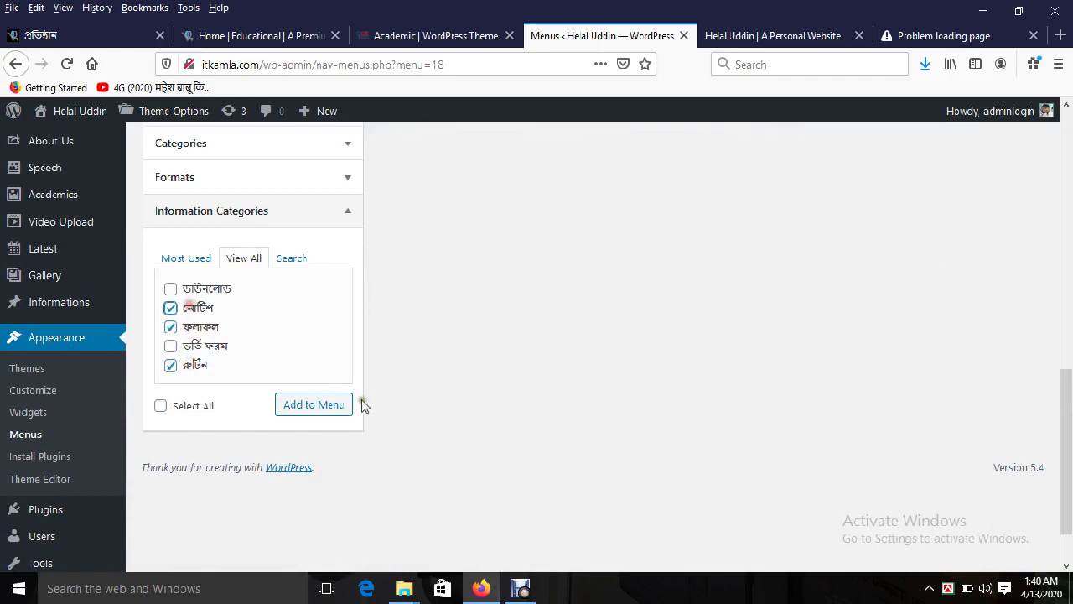
{"action": "left_click", "coordinate": [334, 406]}
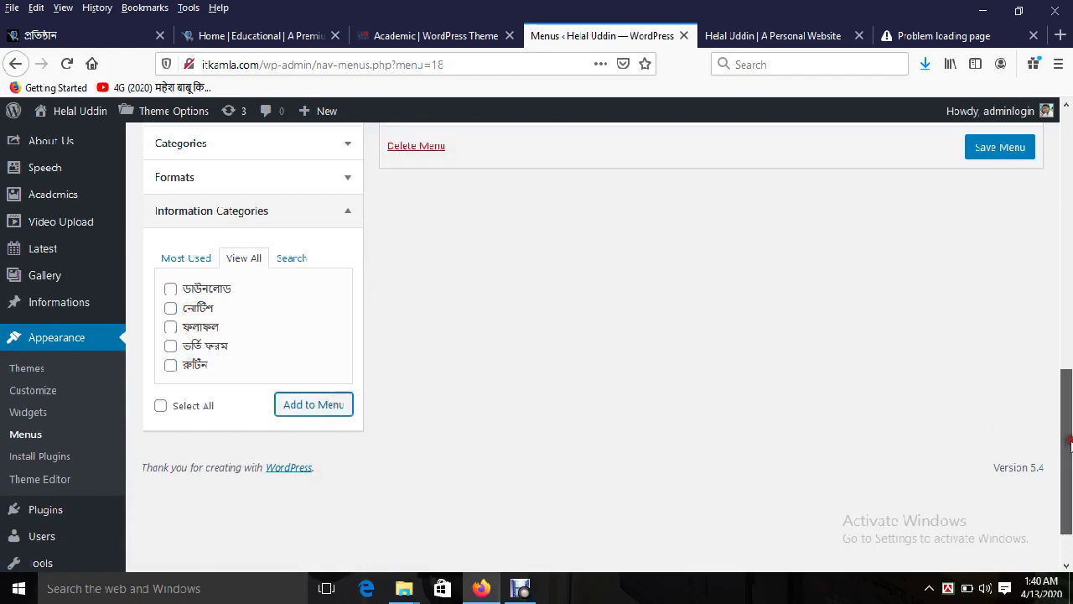
Step: Assign the menu to Footer Menu Three, save it, and reload the live site
{"action": "scroll", "coordinate": [1047, 436], "scroll_direction": "up", "scroll_amount": 4}
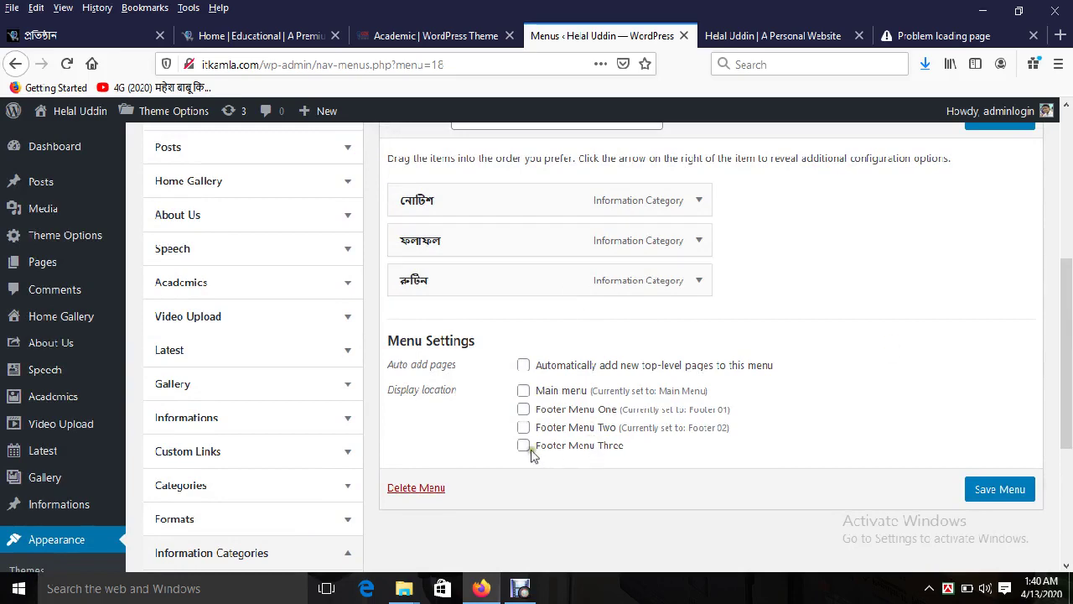
{"action": "left_click", "coordinate": [989, 489]}
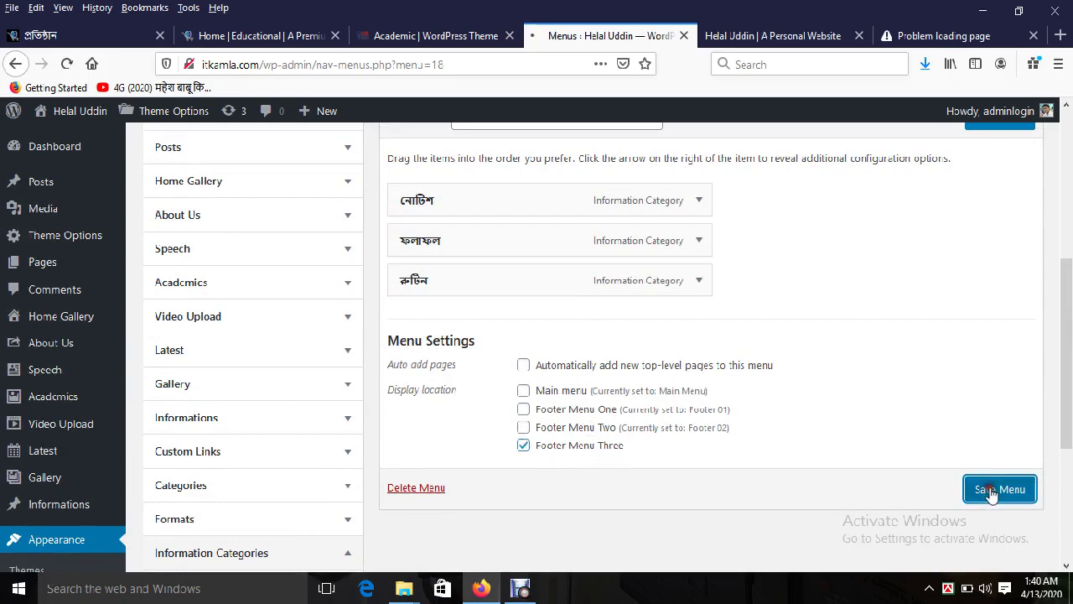
{"action": "left_click", "coordinate": [735, 38]}
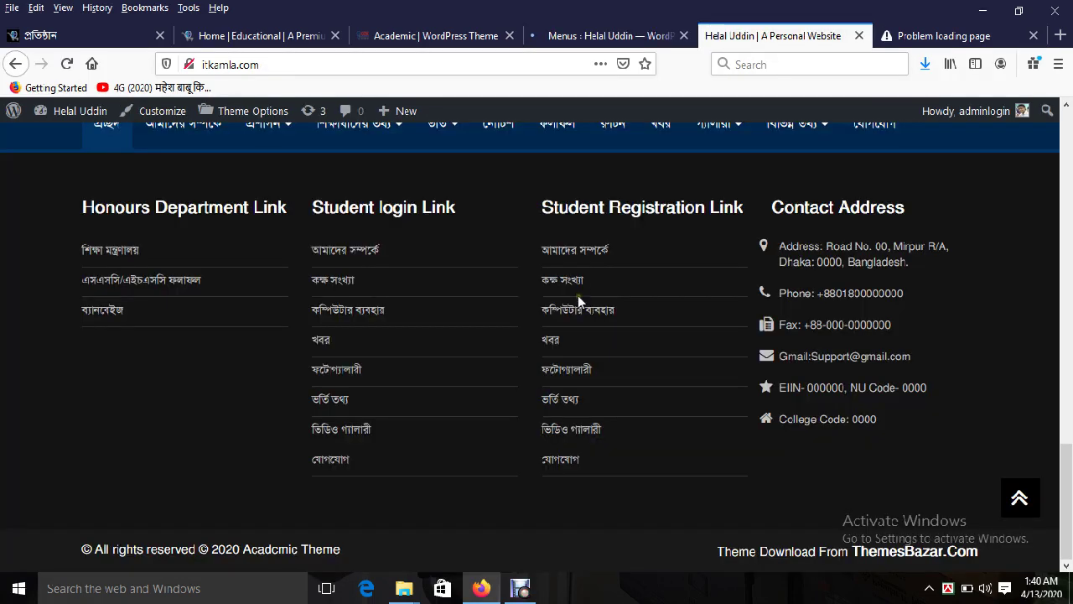
{"action": "key", "text": "F5"}
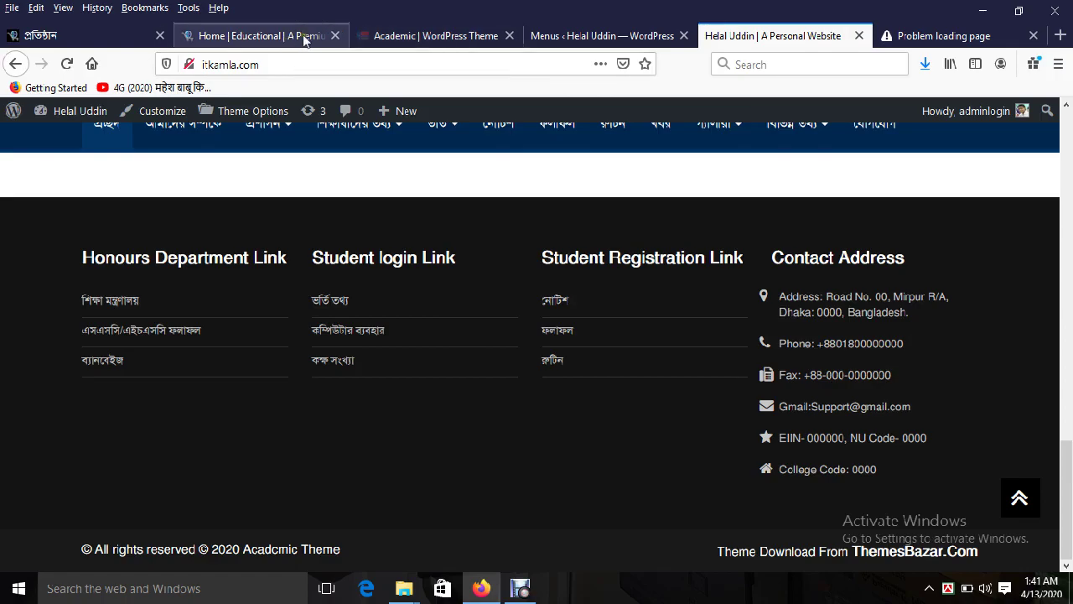
Step: Save the Academic demo's library slider photo as 03.jpg in the Desktop's Academic folder
{"action": "left_click", "coordinate": [412, 25]}
{"action": "left_click_drag", "start_coordinate": [1068, 503], "coordinate": [1071, 126]}
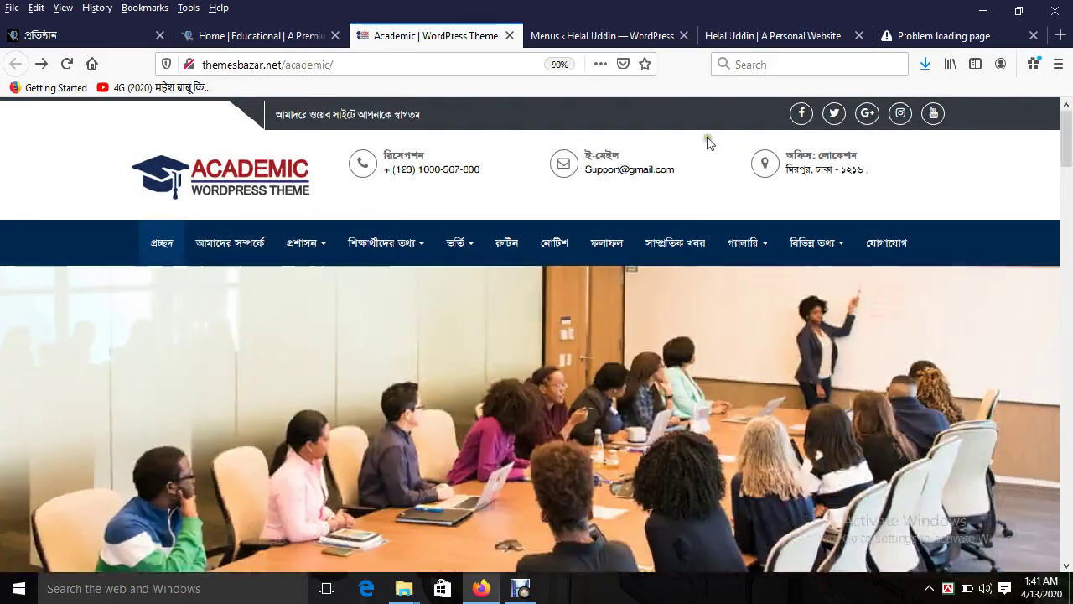
{"action": "scroll", "coordinate": [370, 332], "scroll_direction": "down", "scroll_amount": 3}
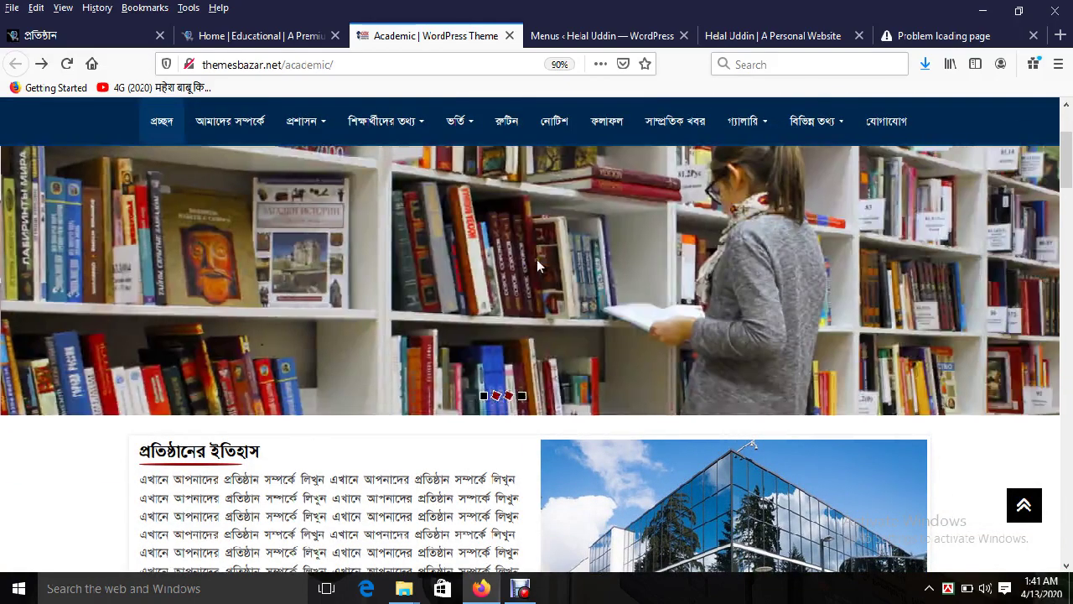
{"action": "right_click", "coordinate": [537, 259]}
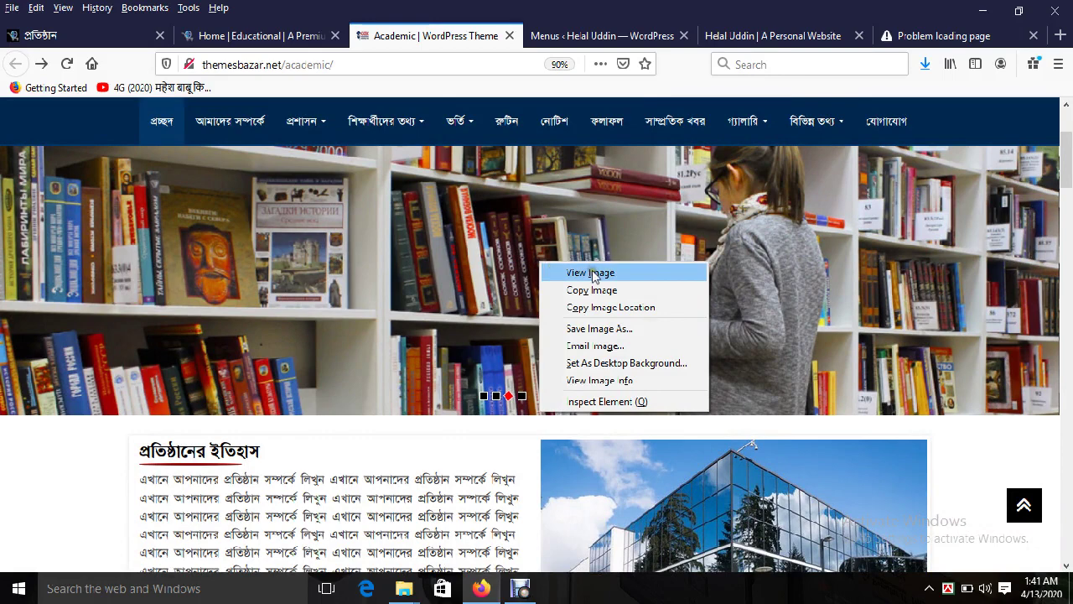
{"action": "left_click", "coordinate": [591, 271]}
{"action": "right_click", "coordinate": [592, 276]}
{"action": "left_click", "coordinate": [635, 331]}
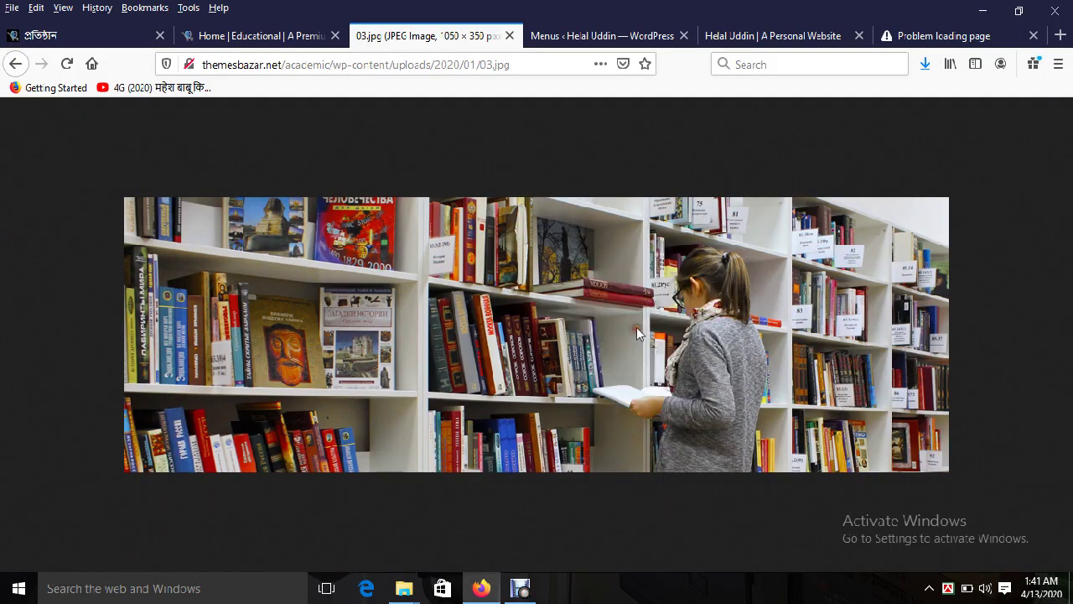
{"action": "double_click", "coordinate": [210, 172]}
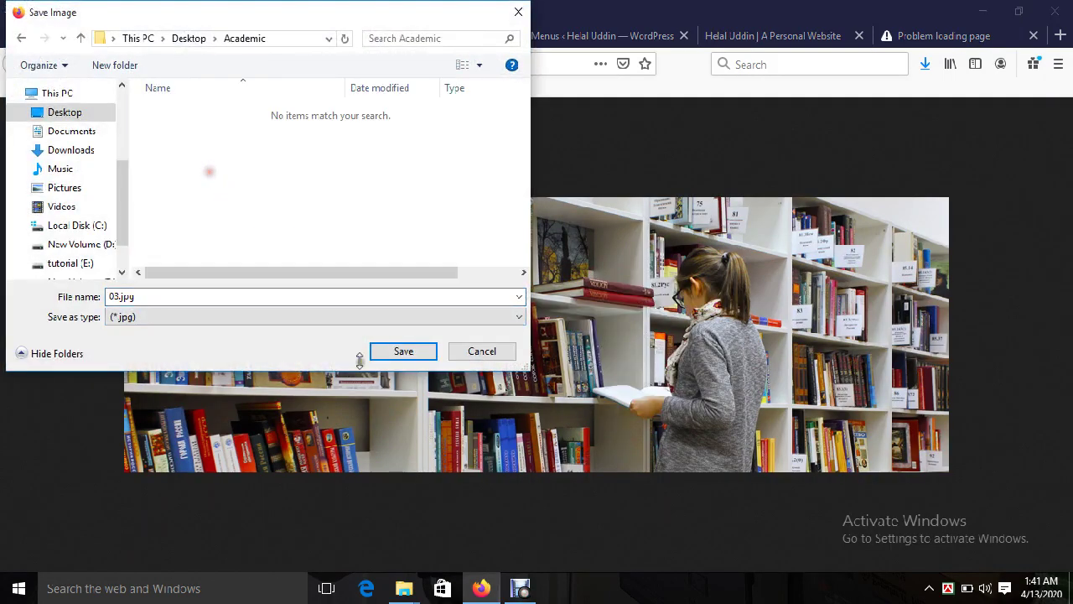
{"action": "left_click", "coordinate": [391, 352]}
{"action": "left_click", "coordinate": [15, 65]}
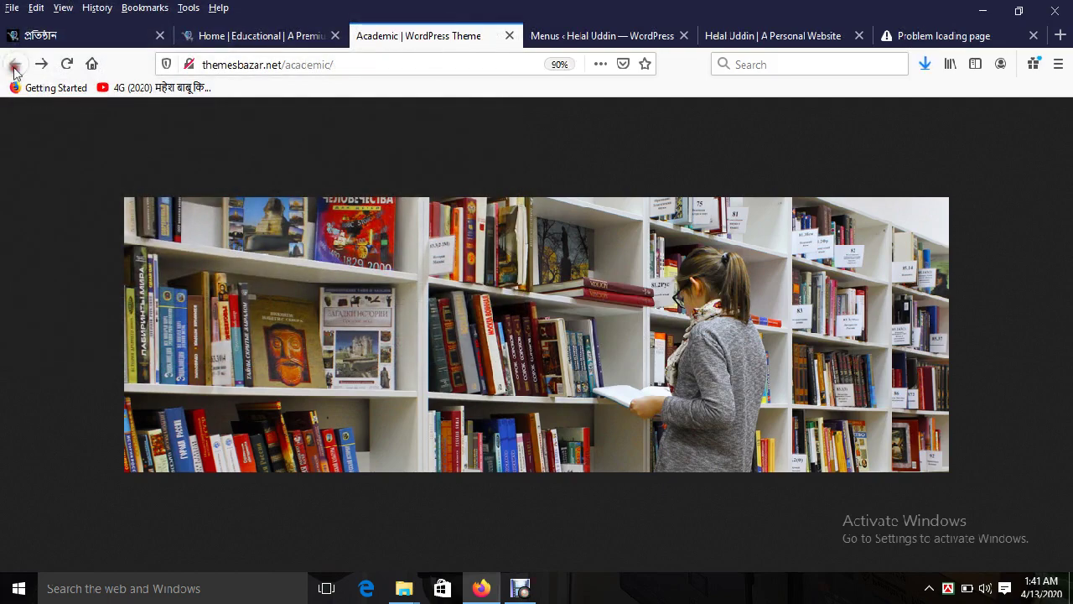
{"action": "left_click", "coordinate": [587, 35]}
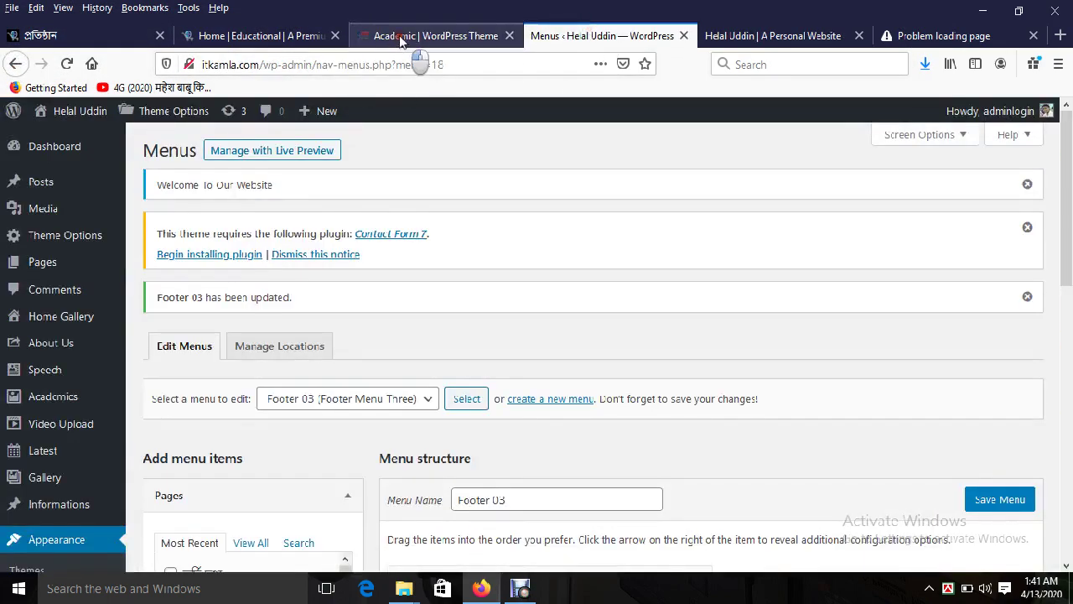
{"action": "left_click", "coordinate": [385, 36]}
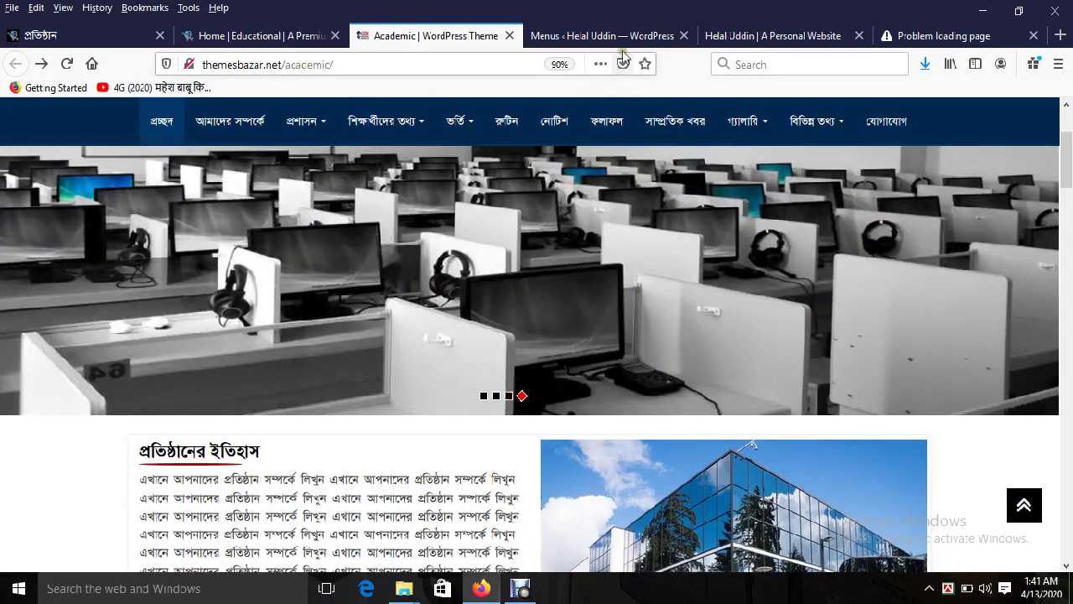
{"action": "left_click", "coordinate": [611, 38]}
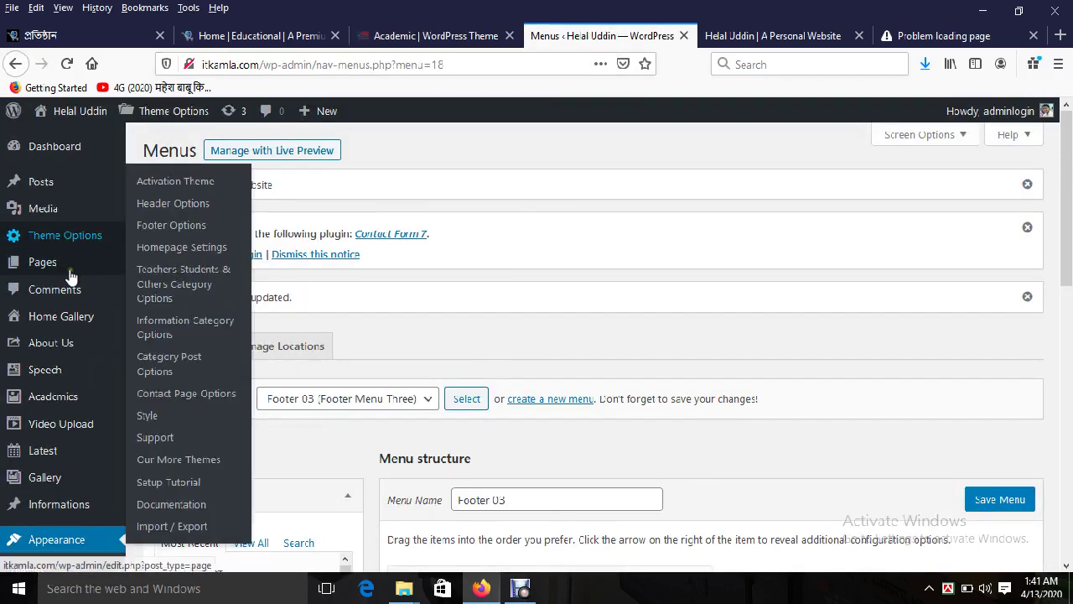
{"action": "mouse_move", "coordinate": [76, 325]}
{"action": "left_click", "coordinate": [170, 344]}
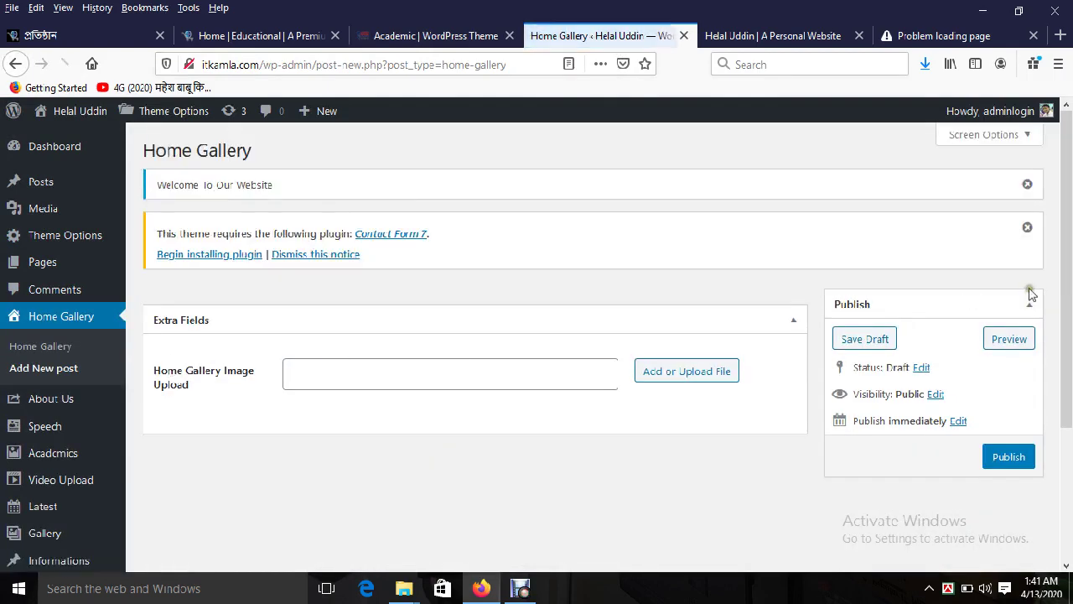
{"action": "left_click_drag", "start_coordinate": [1068, 277], "coordinate": [1068, 416]}
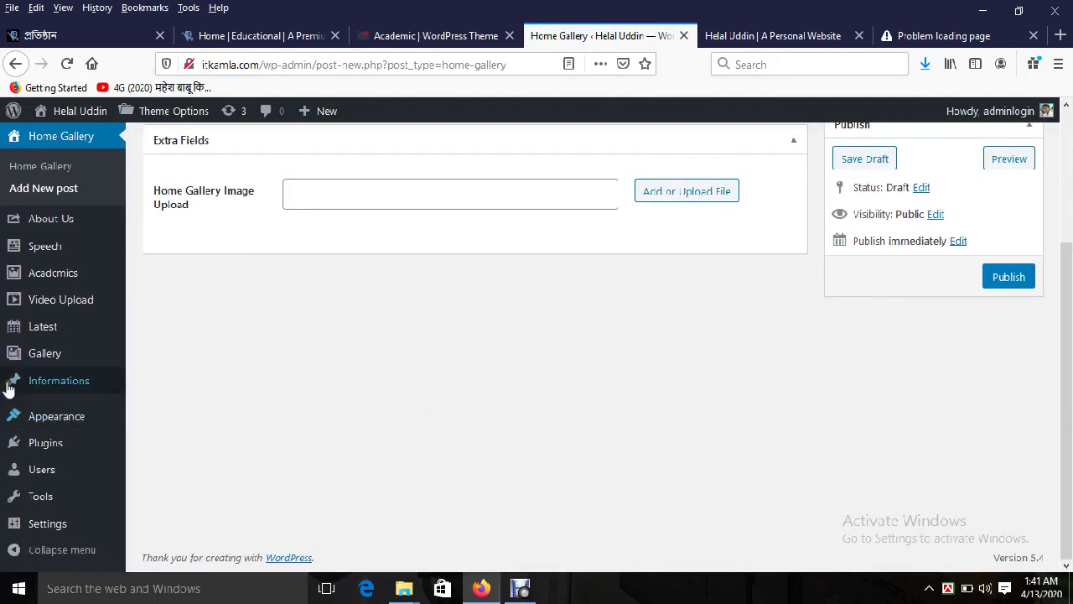
{"action": "mouse_move", "coordinate": [33, 359]}
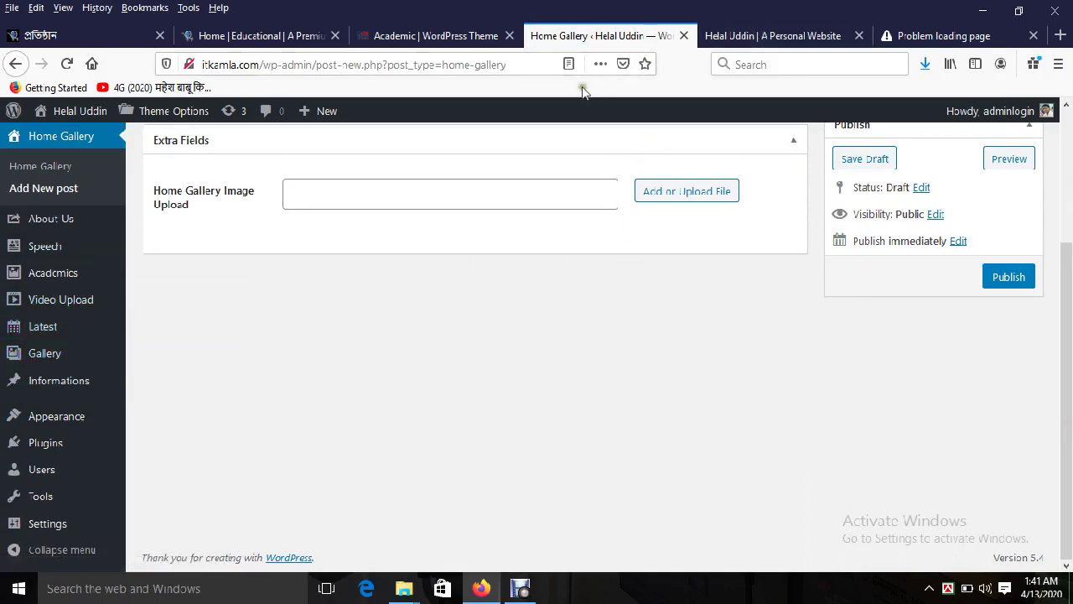
{"action": "left_click", "coordinate": [461, 37]}
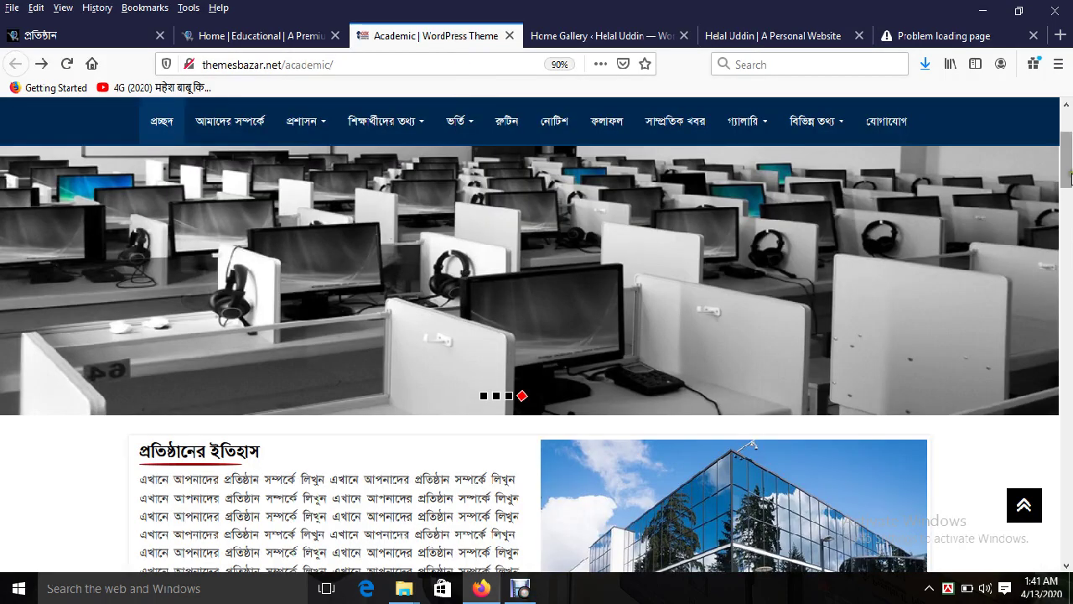
{"action": "scroll", "coordinate": [1071, 304], "scroll_direction": "up", "scroll_amount": 2}
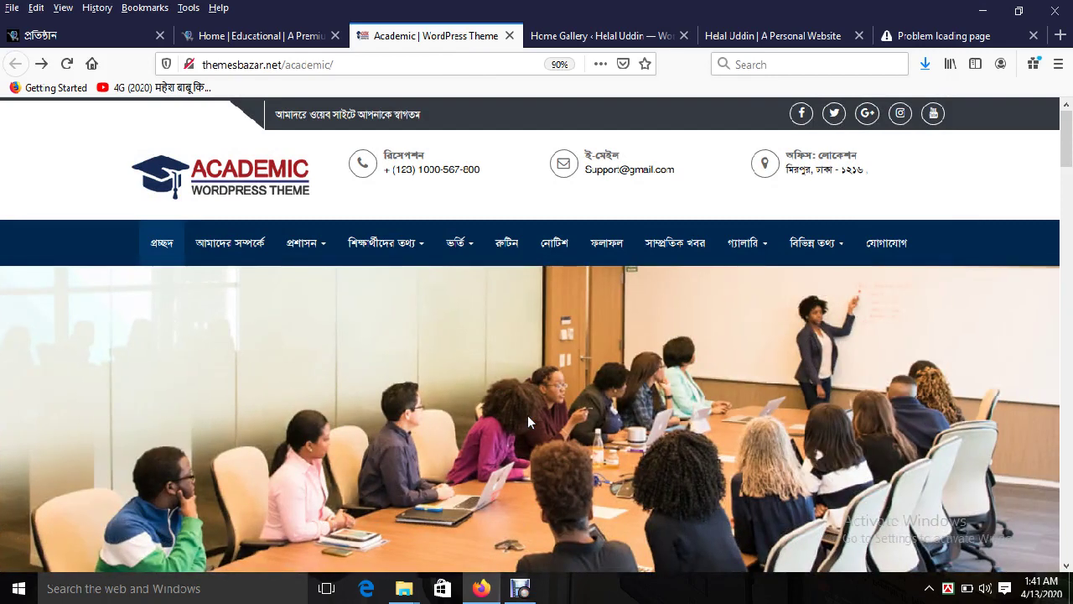
{"action": "left_click", "coordinate": [564, 35]}
{"action": "scroll", "coordinate": [1070, 220], "scroll_direction": "up", "scroll_amount": 2}
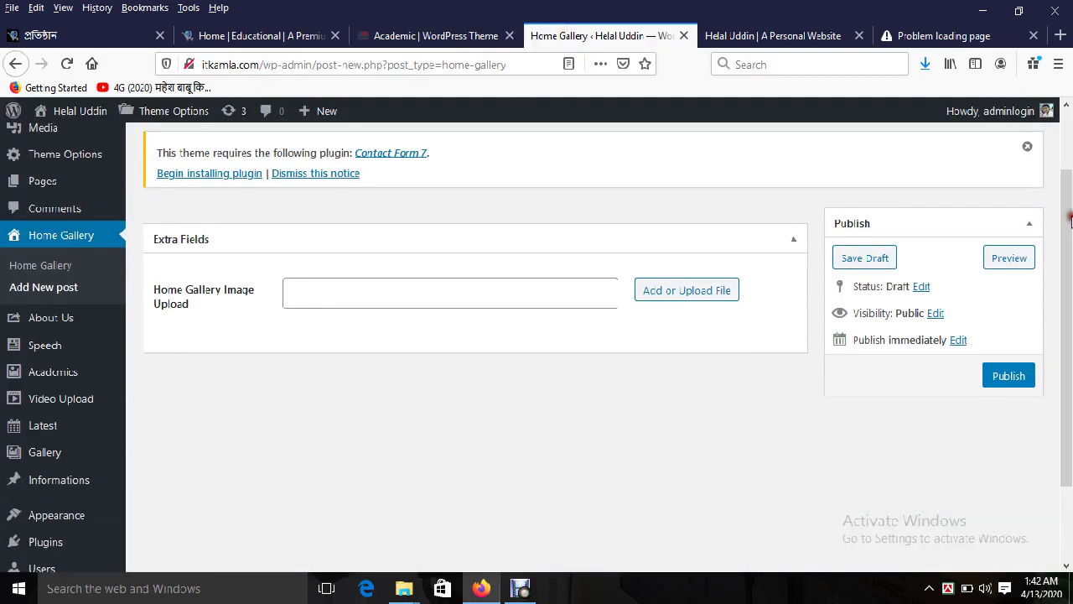
Step: Upload 03.jpg from the Academic folder as the Home Gallery image and publish the post
{"action": "left_click", "coordinate": [662, 290]}
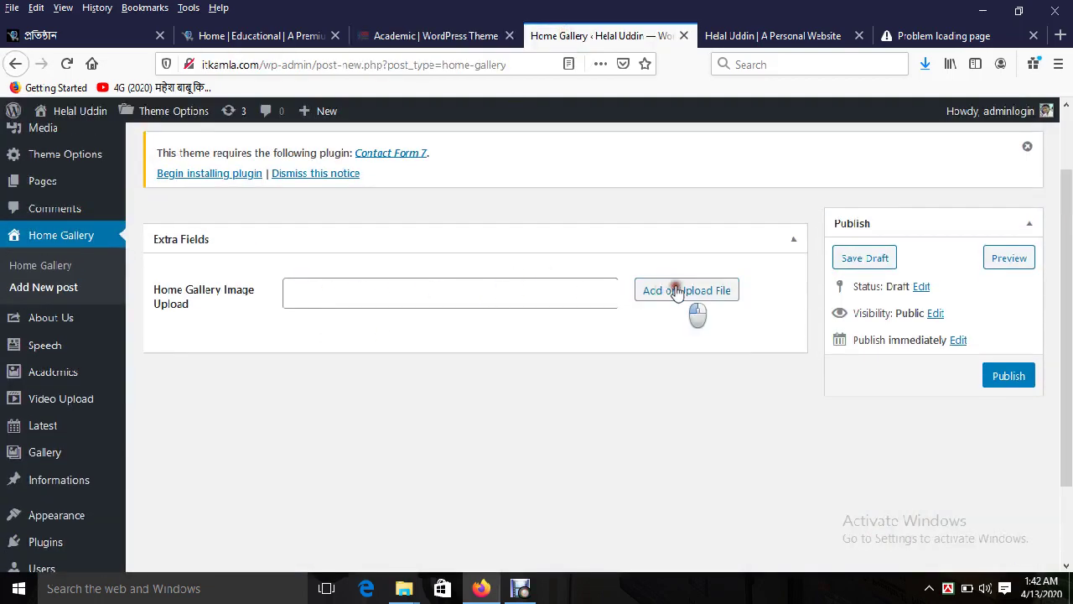
{"action": "left_click", "coordinate": [49, 176]}
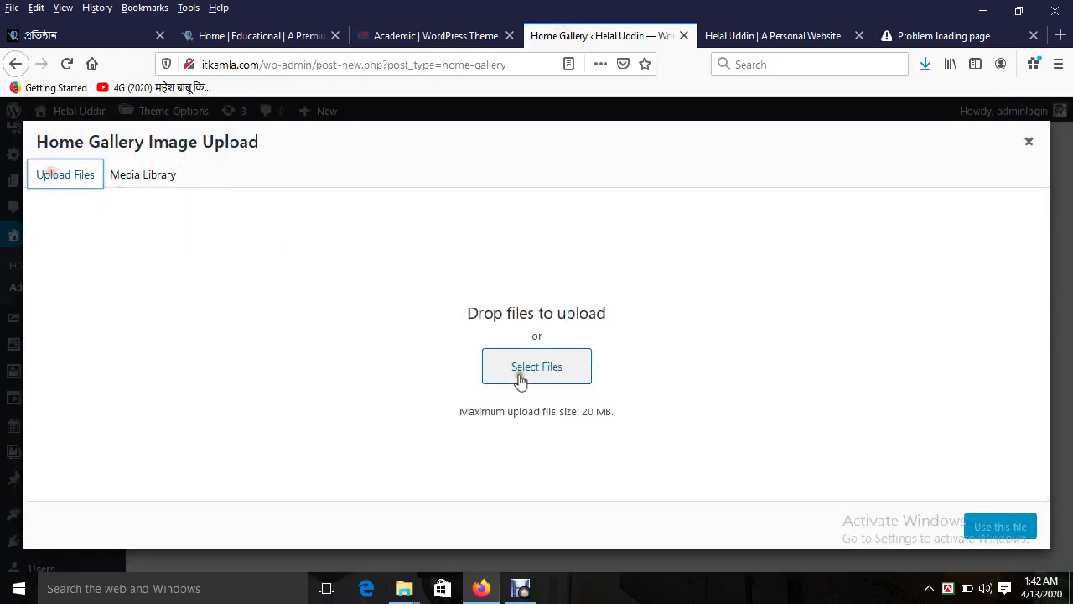
{"action": "left_click", "coordinate": [537, 367]}
{"action": "left_click", "coordinate": [76, 112]}
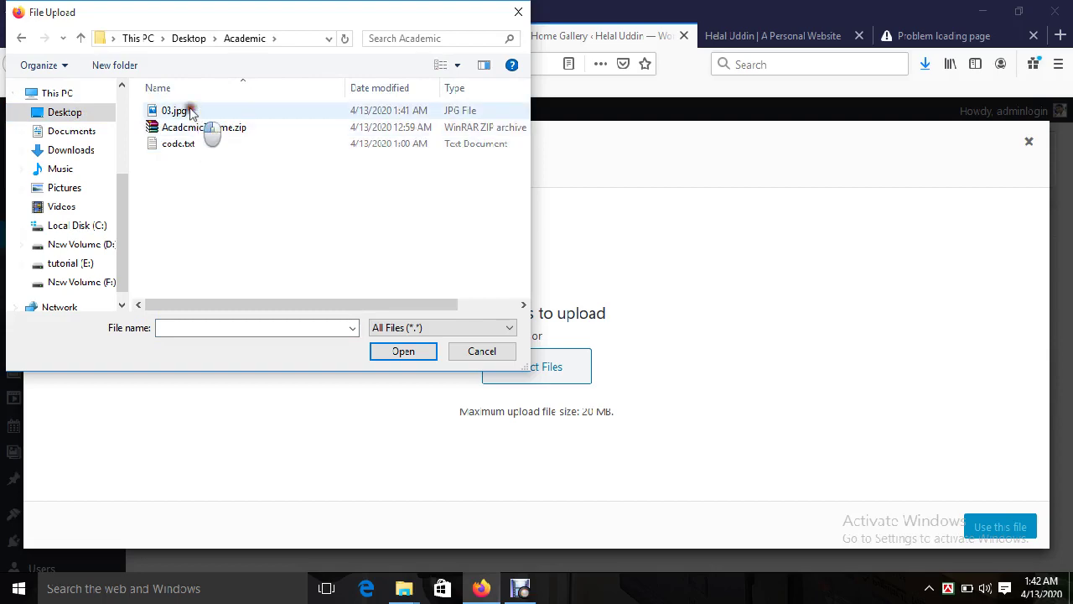
{"action": "left_click", "coordinate": [177, 111]}
{"action": "left_click", "coordinate": [410, 352]}
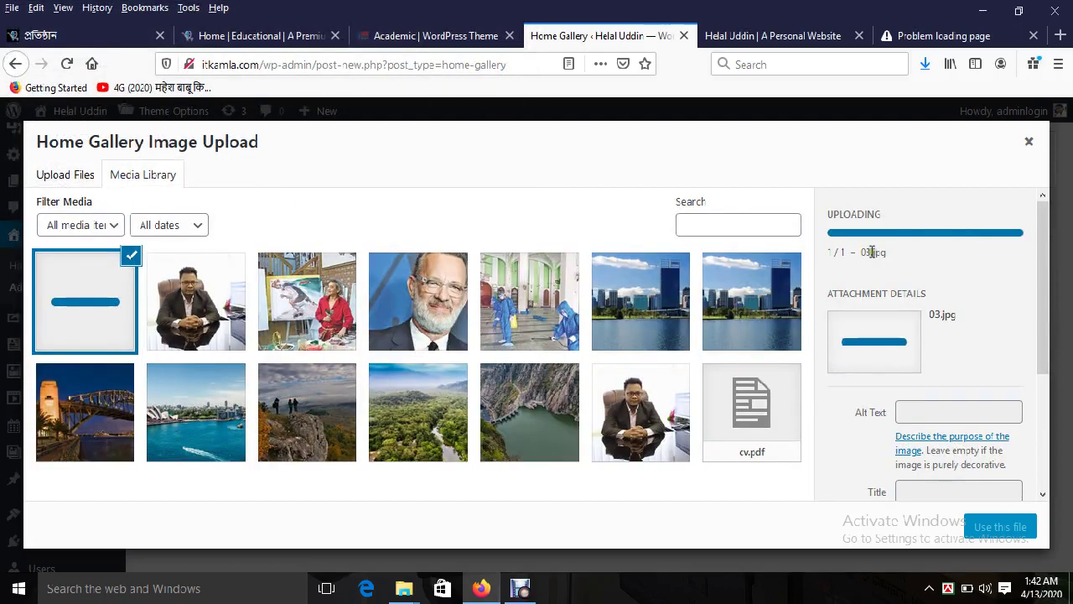
{"action": "left_click", "coordinate": [437, 36]}
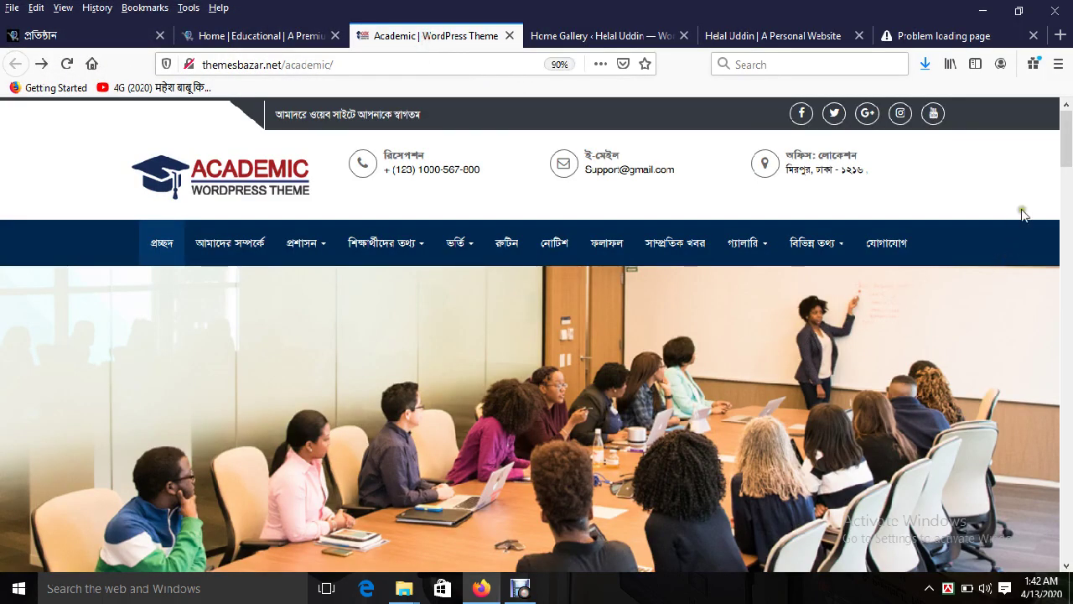
{"action": "scroll", "coordinate": [1062, 149], "scroll_direction": "down", "scroll_amount": 3}
{"action": "right_click", "coordinate": [718, 237]}
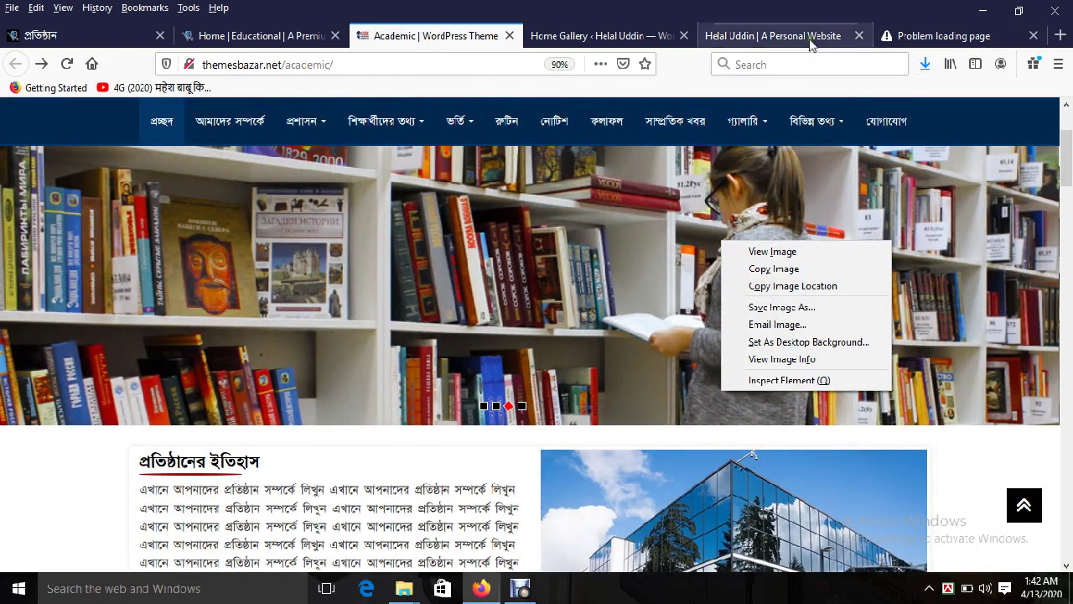
{"action": "left_click", "coordinate": [606, 35]}
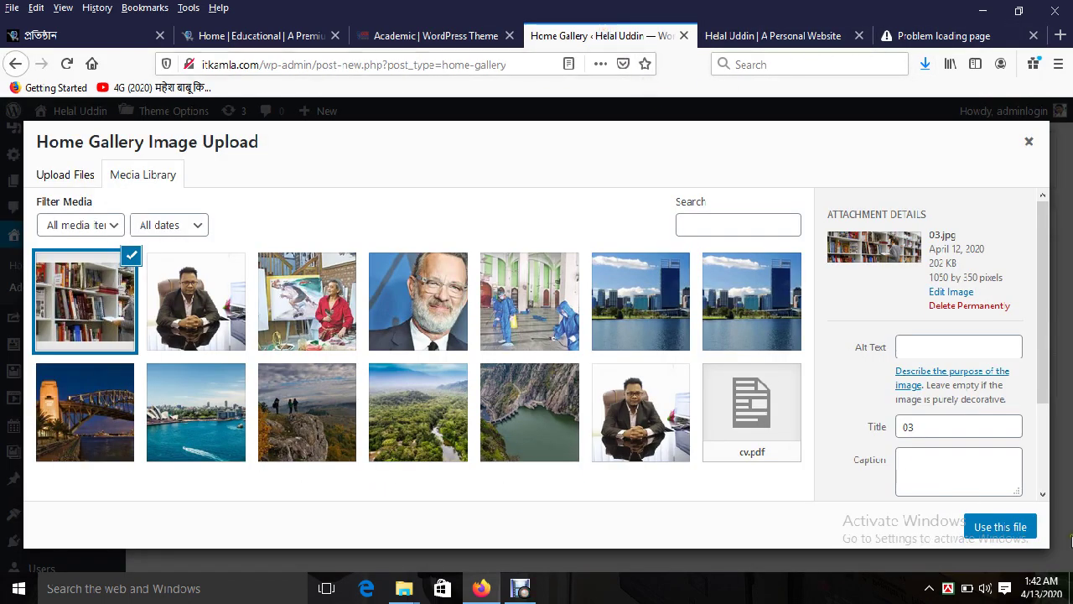
{"action": "left_click", "coordinate": [1000, 528]}
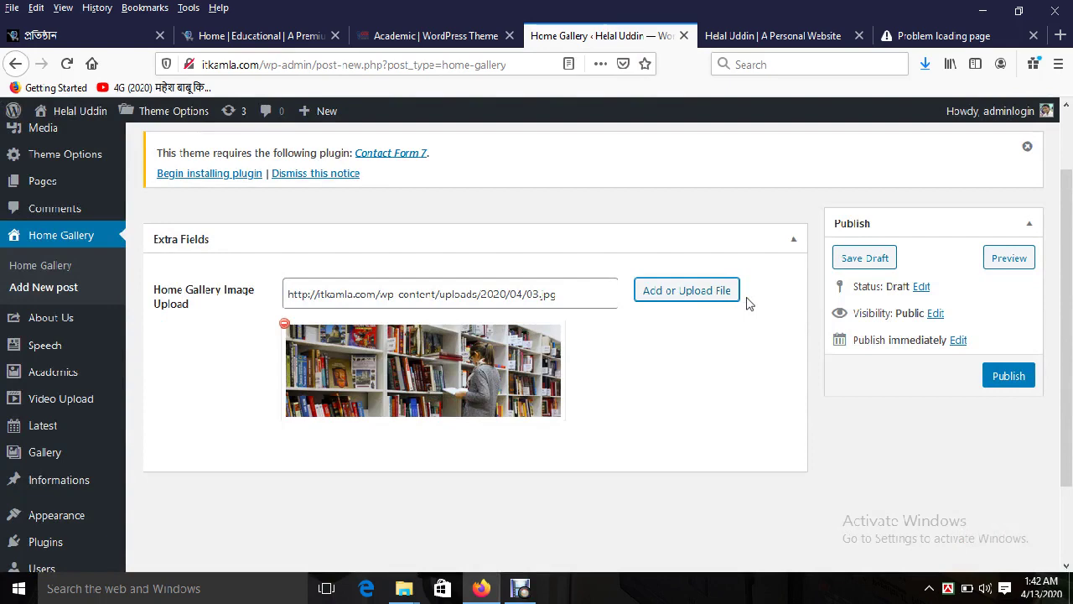
{"action": "left_click", "coordinate": [1010, 375]}
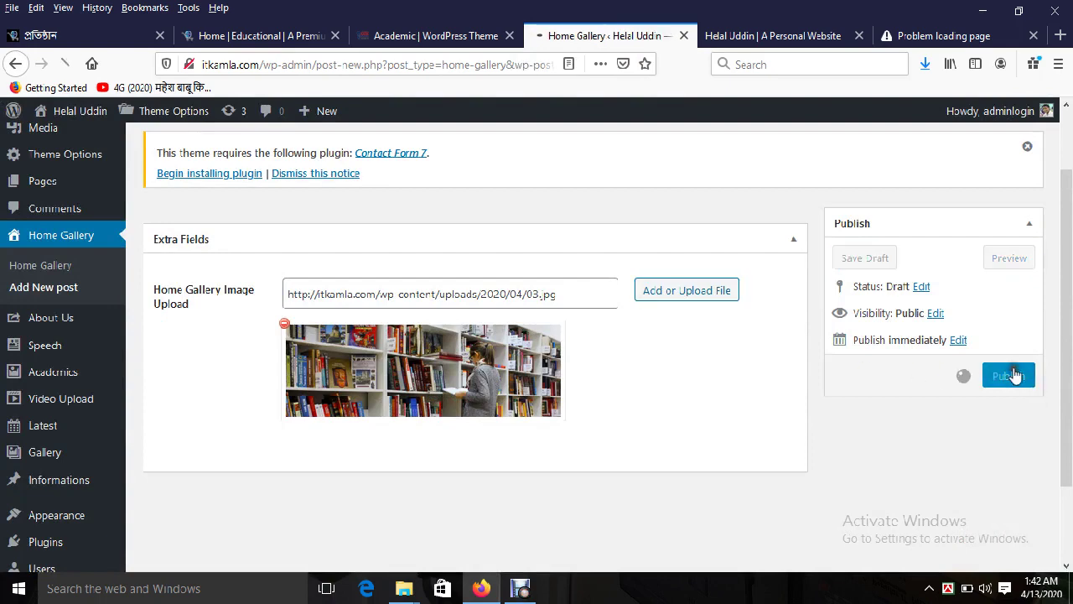
Step: Compare against the theme demo's slider and preview the saved 03.jpg in the Academic folder
{"action": "left_click", "coordinate": [401, 38]}
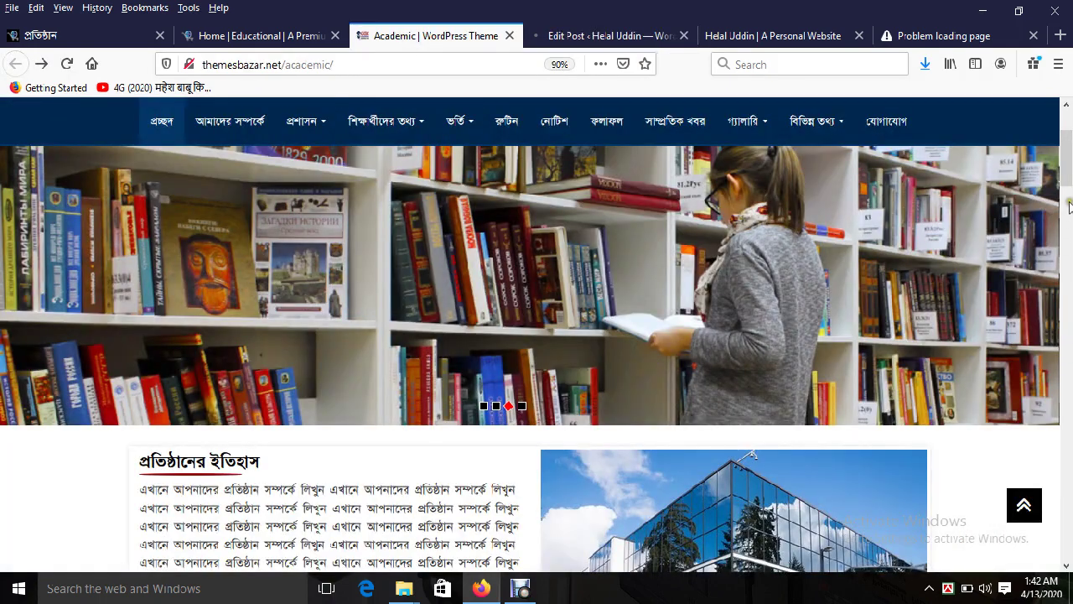
{"action": "scroll", "coordinate": [1069, 206], "scroll_direction": "up", "scroll_amount": 2}
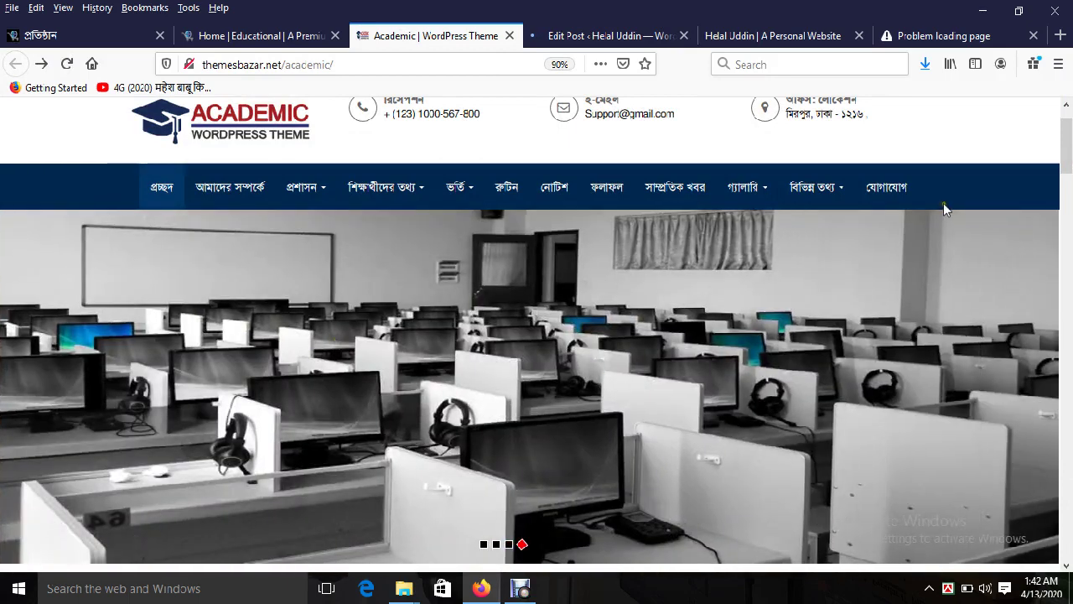
{"action": "scroll", "coordinate": [1068, 168], "scroll_direction": "down", "scroll_amount": 1}
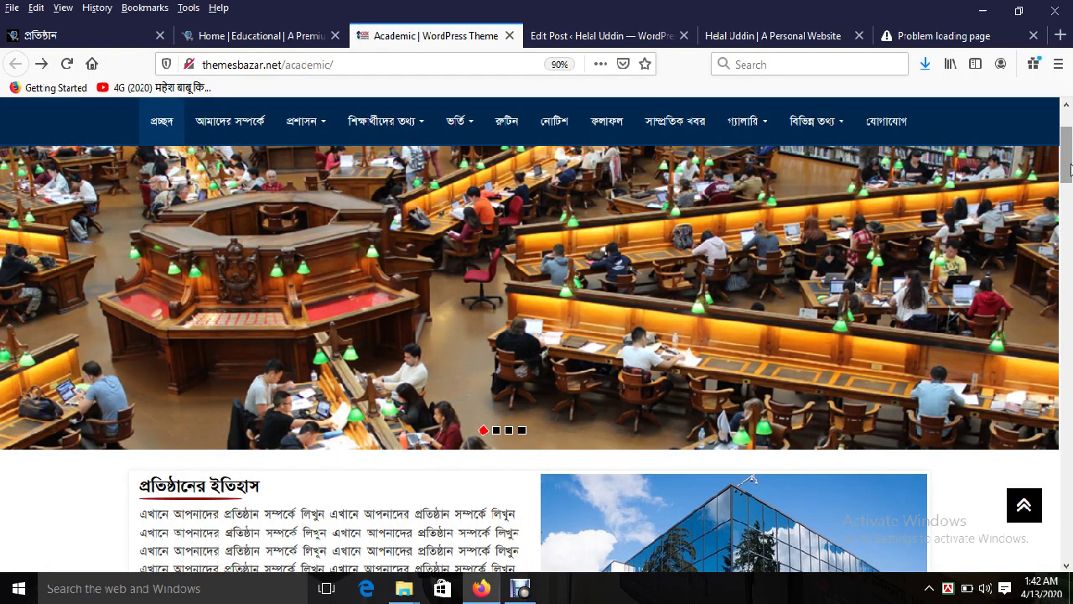
{"action": "scroll", "coordinate": [1068, 168], "scroll_direction": "up", "scroll_amount": 1}
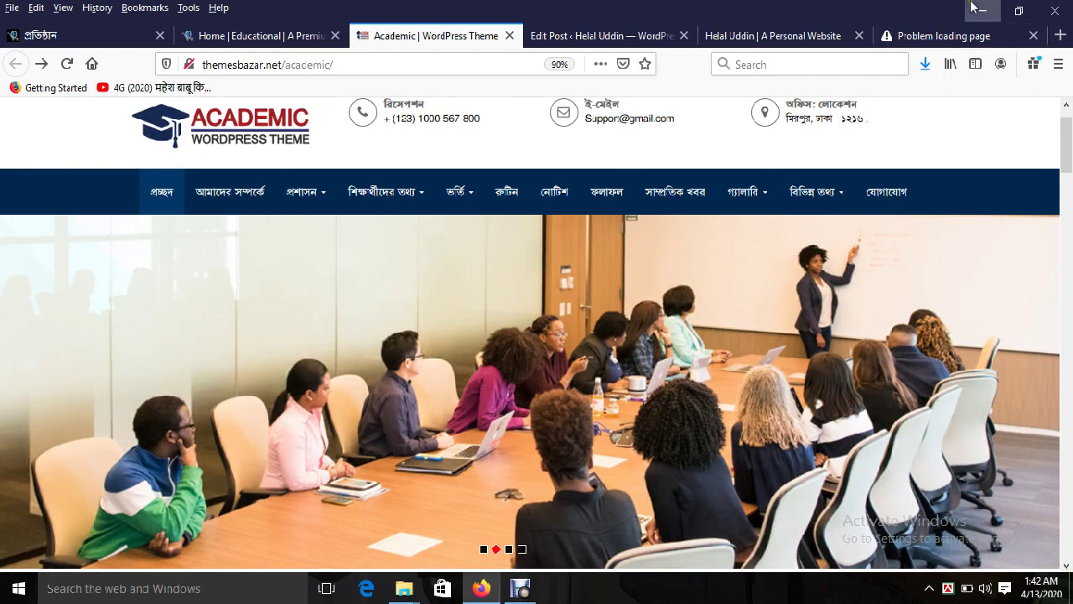
{"action": "left_click", "coordinate": [983, 8]}
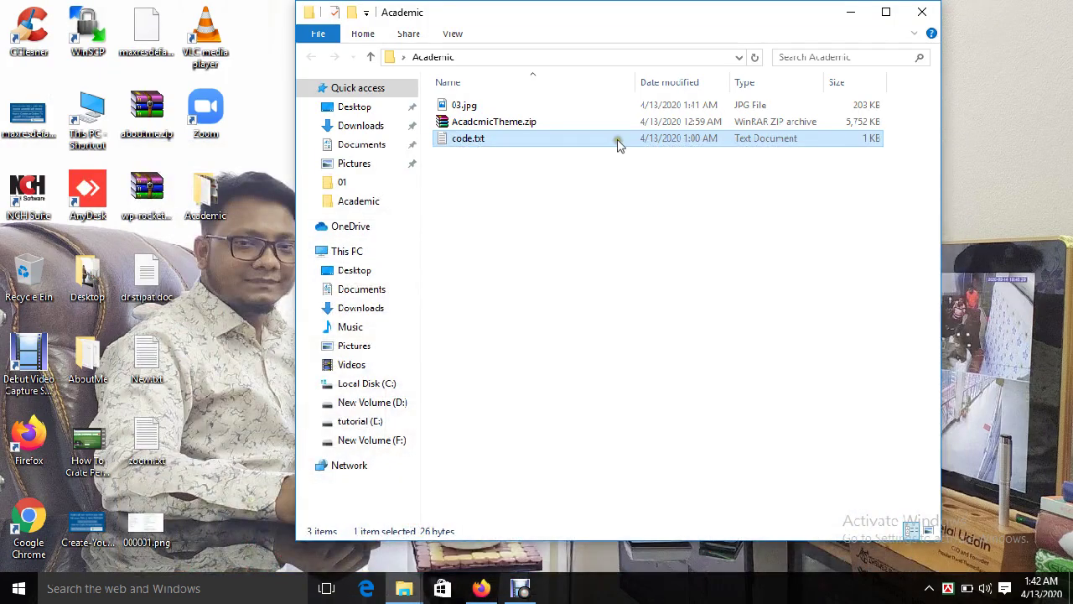
{"action": "double_click", "coordinate": [483, 106]}
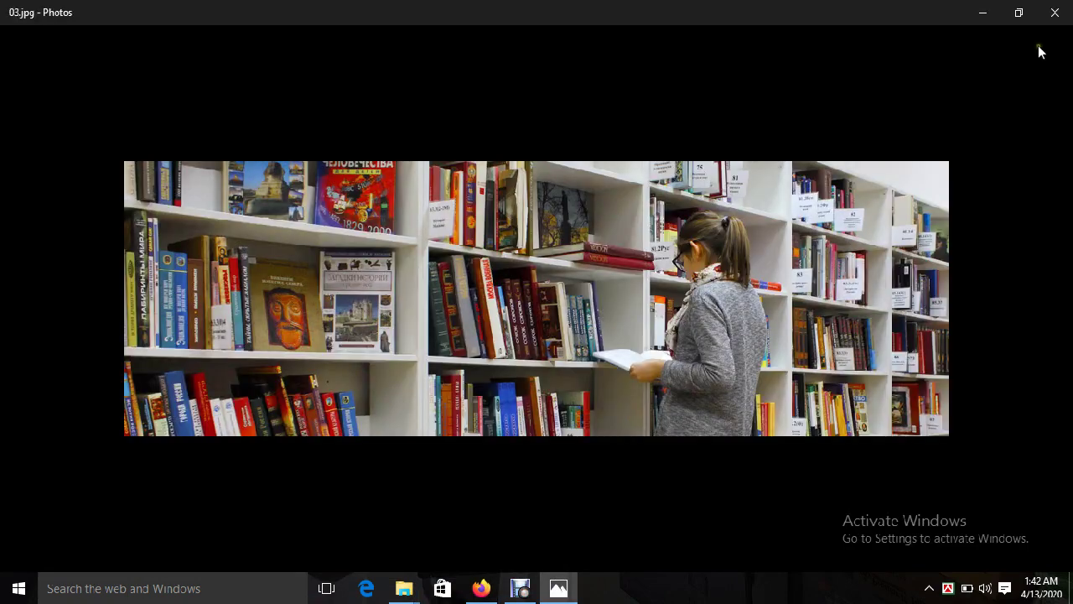
{"action": "left_click", "coordinate": [1046, 22]}
{"action": "left_click", "coordinate": [480, 588]}
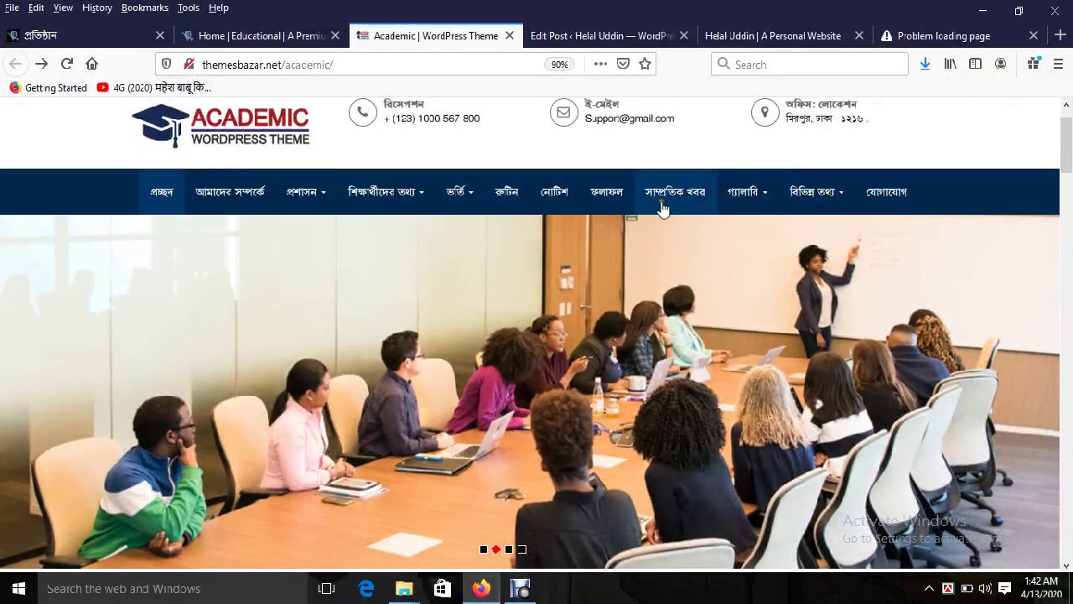
Step: Reload the live site's homepage and scroll down through it
{"action": "left_click", "coordinate": [747, 36]}
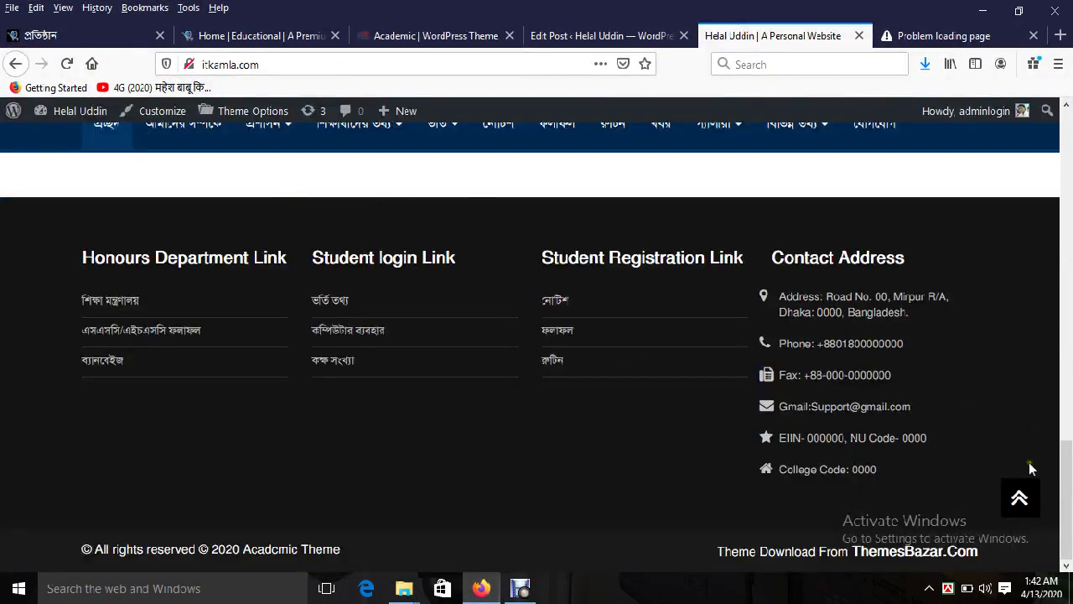
{"action": "left_click", "coordinate": [1018, 496]}
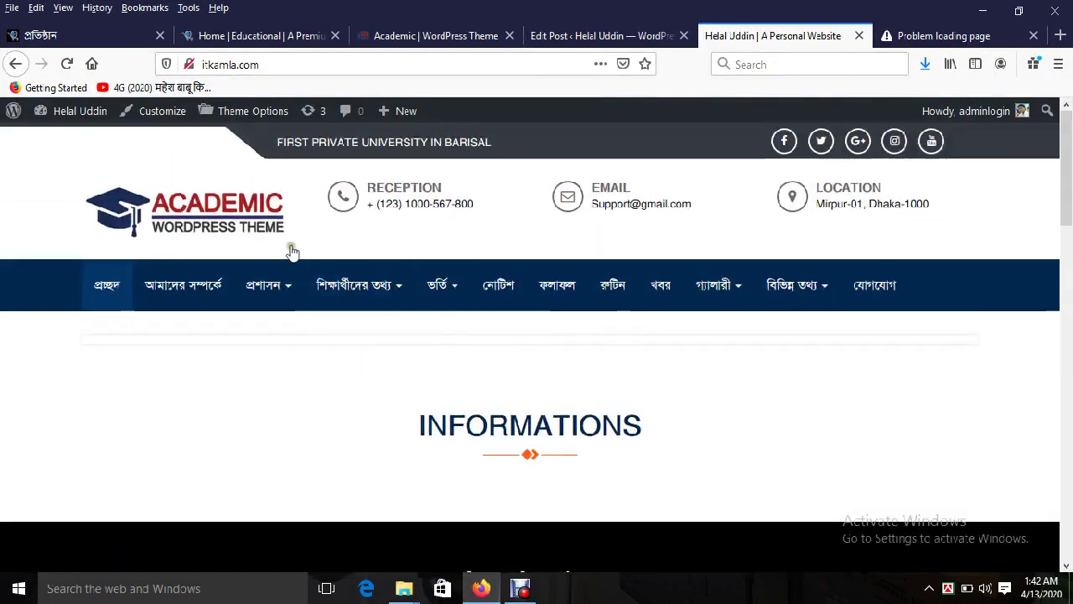
{"action": "left_click", "coordinate": [210, 220]}
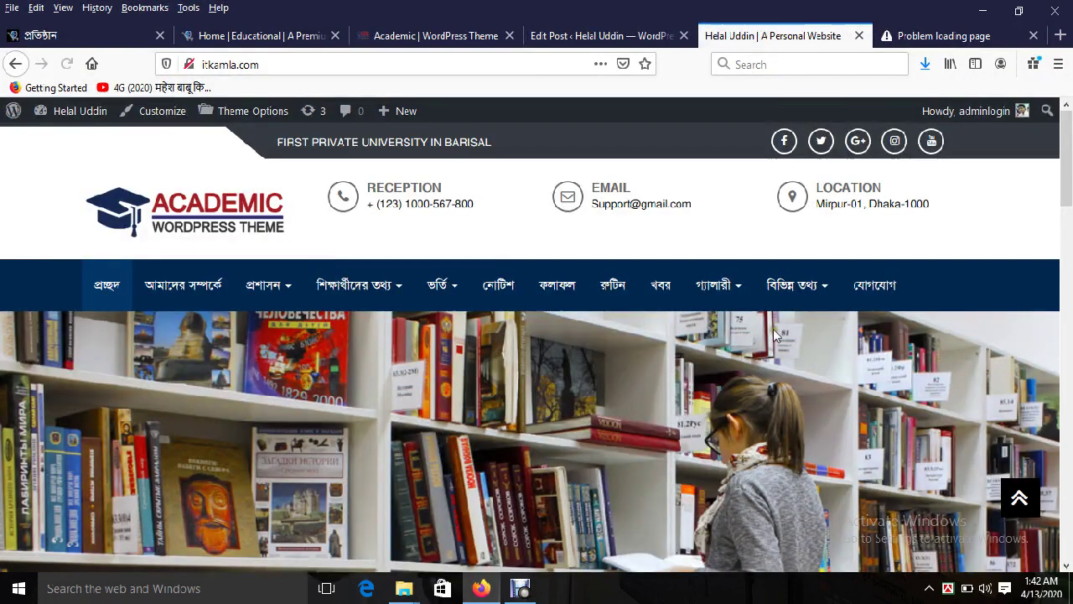
{"action": "scroll", "coordinate": [1063, 179], "scroll_direction": "down", "scroll_amount": 5}
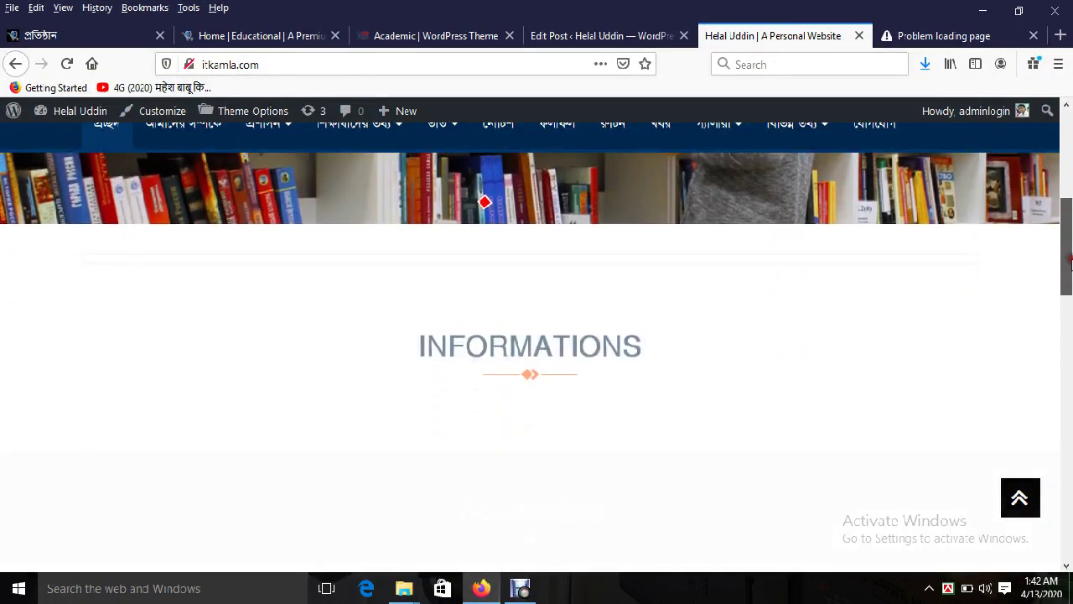
Step: Save the demo's building photo as about-600x337.jpg in the Academic folder
{"action": "left_click", "coordinate": [402, 38]}
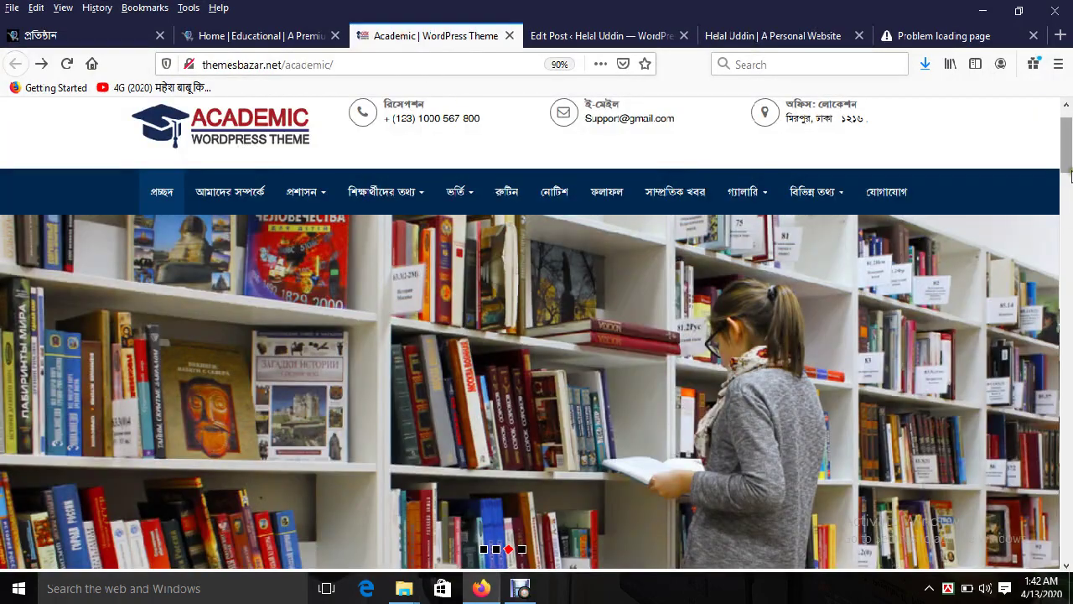
{"action": "scroll", "coordinate": [1069, 174], "scroll_direction": "down", "scroll_amount": 5}
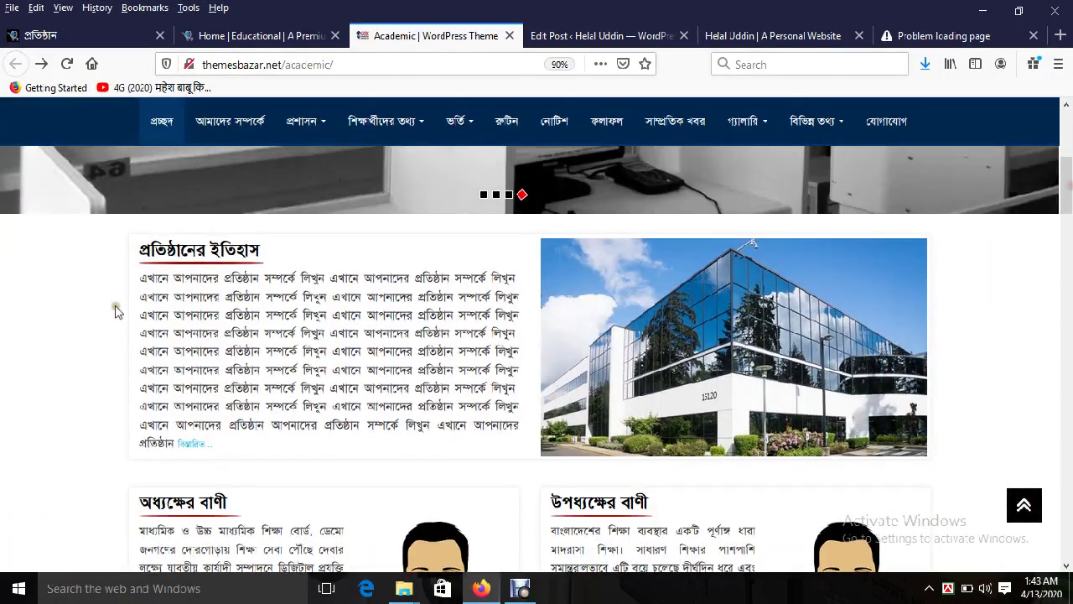
{"action": "triple_click", "coordinate": [204, 298]}
{"action": "right_click", "coordinate": [585, 295]}
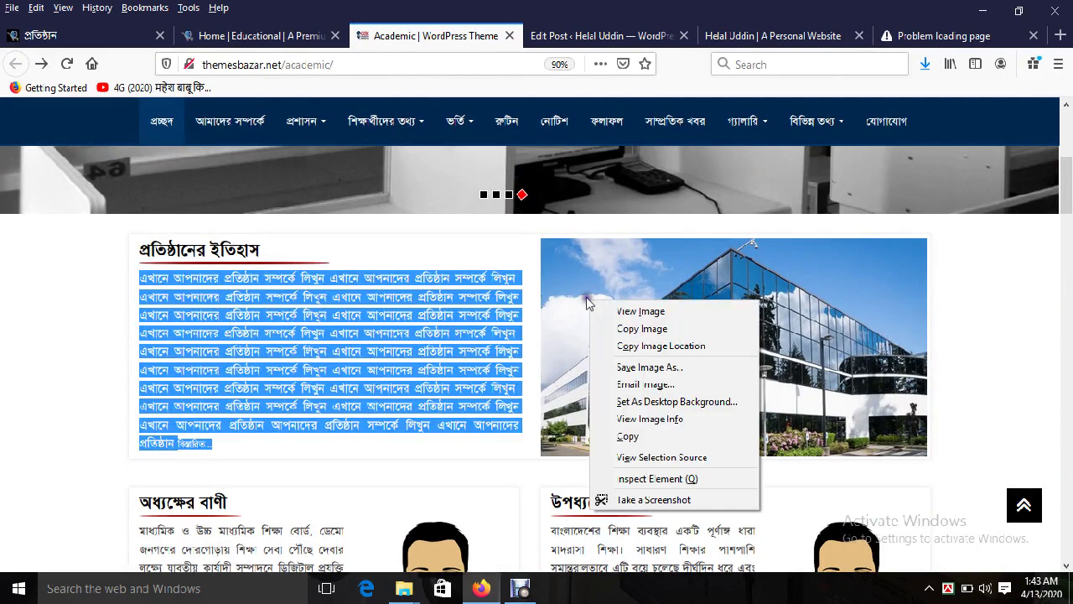
{"action": "left_click", "coordinate": [661, 366]}
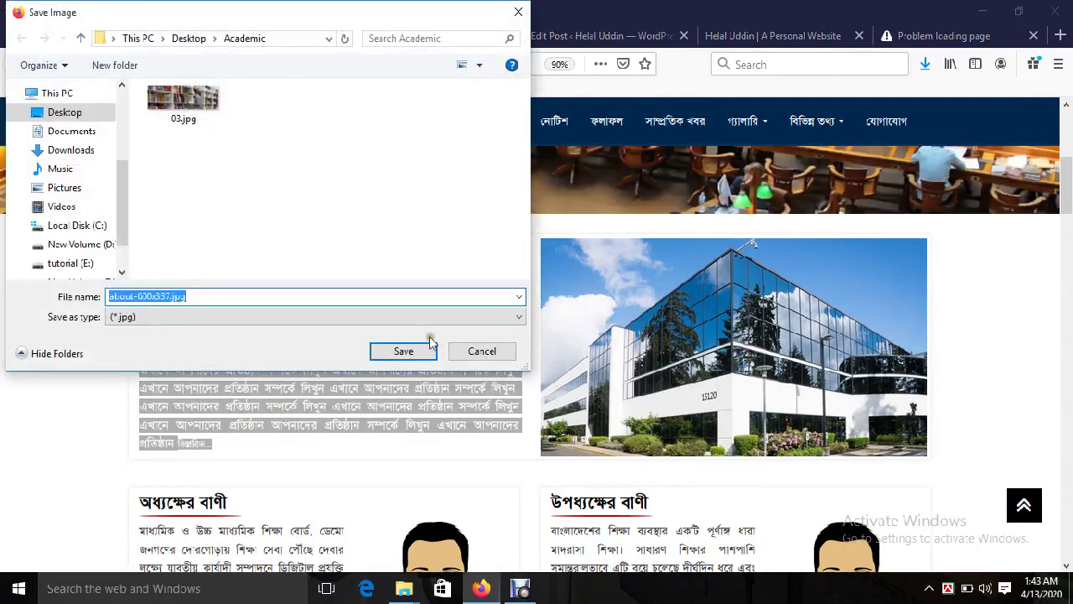
{"action": "left_click", "coordinate": [407, 349]}
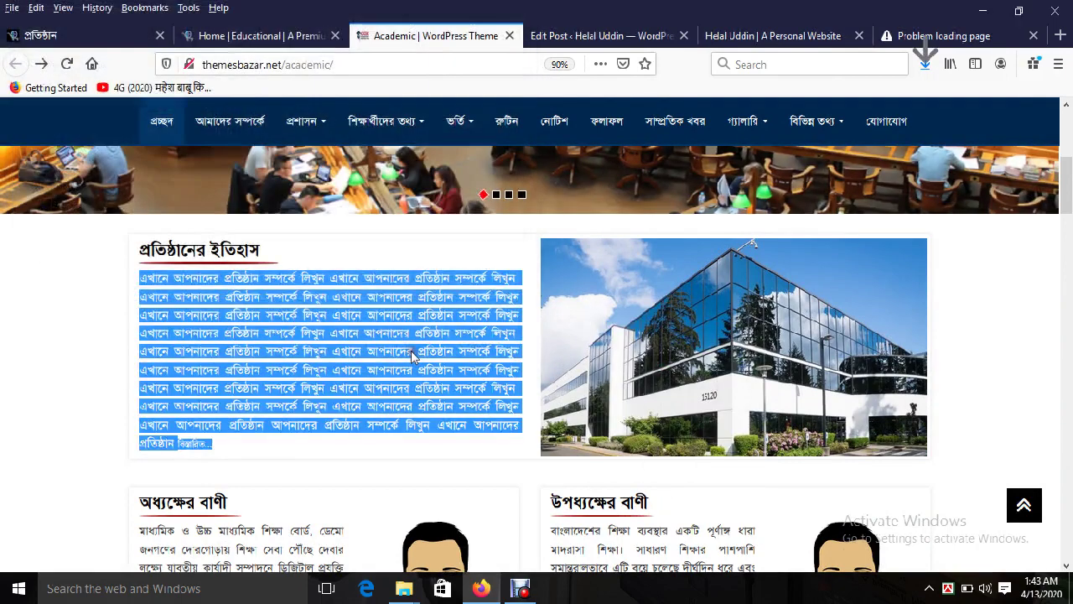
{"action": "triple_click", "coordinate": [240, 251]}
{"action": "key", "text": "ctrl+c"}
{"action": "left_click", "coordinate": [578, 36]}
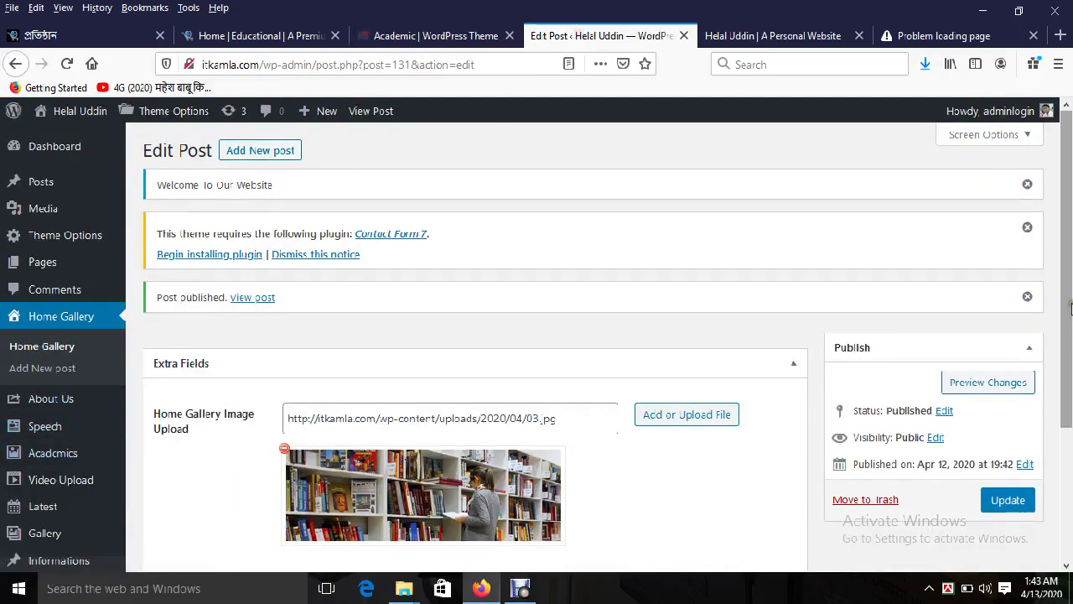
Step: Start a new About Us post titled প্রতিষ্ঠানের ইতিহাস, pasting the copied heading
{"action": "scroll", "coordinate": [1069, 343], "scroll_direction": "down", "scroll_amount": 1}
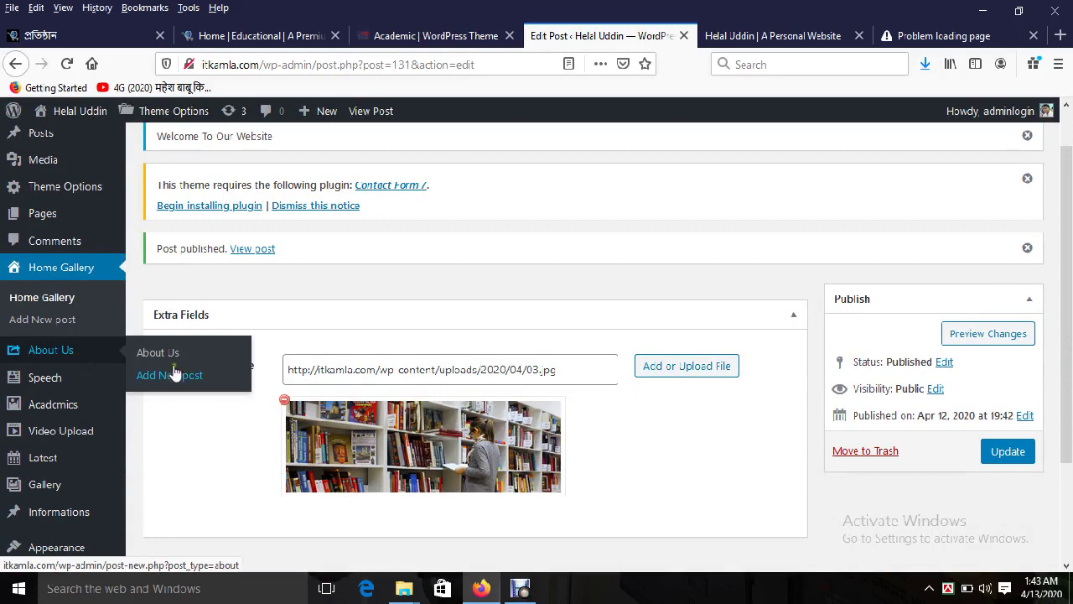
{"action": "left_click", "coordinate": [172, 376]}
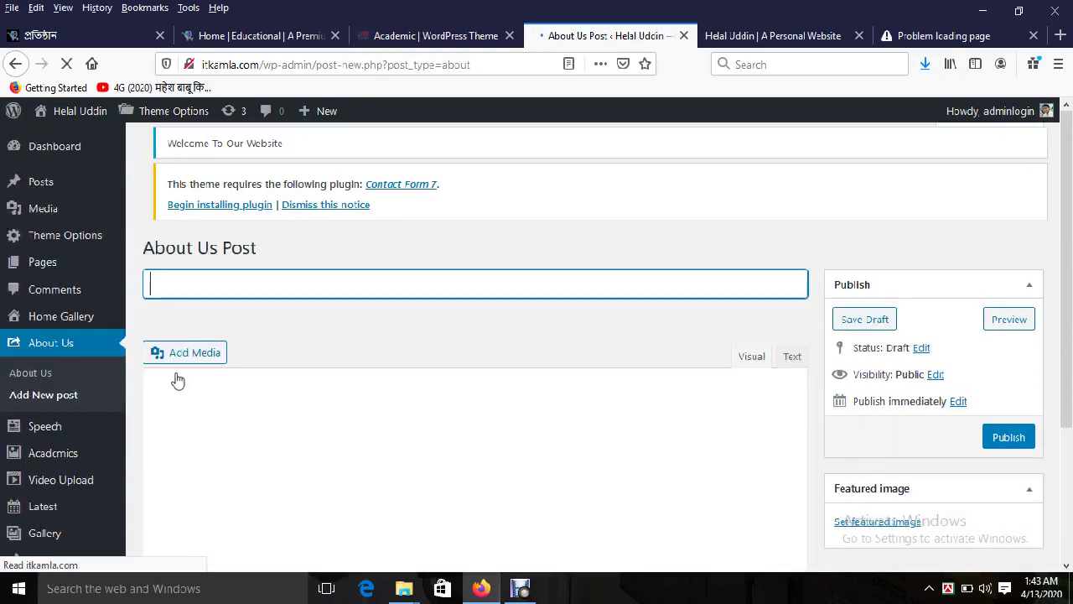
{"action": "left_click", "coordinate": [443, 37]}
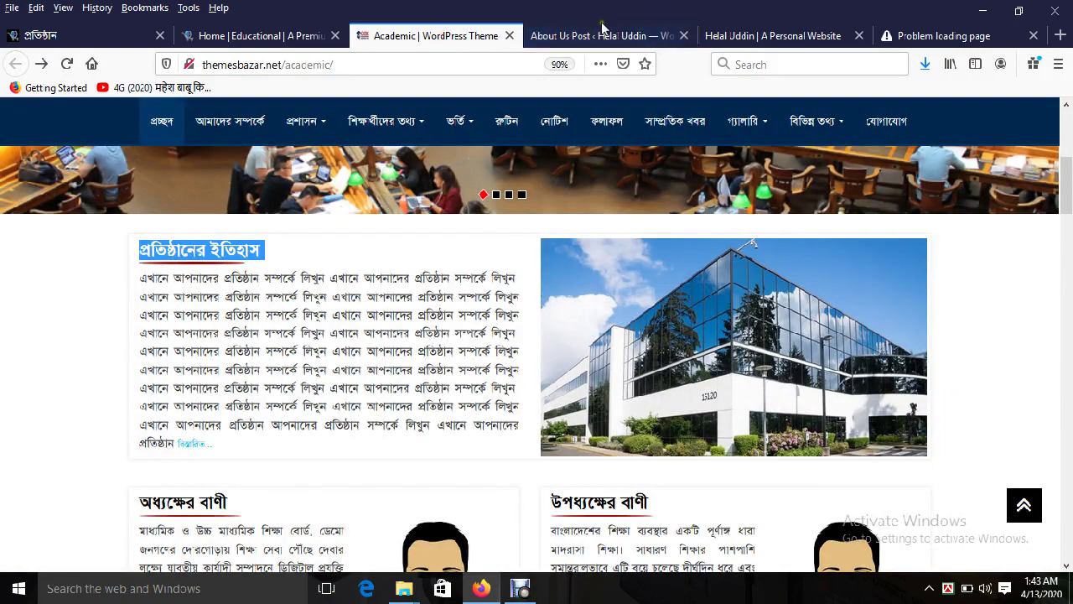
{"action": "left_click", "coordinate": [587, 38]}
{"action": "mouse_move", "coordinate": [74, 438]}
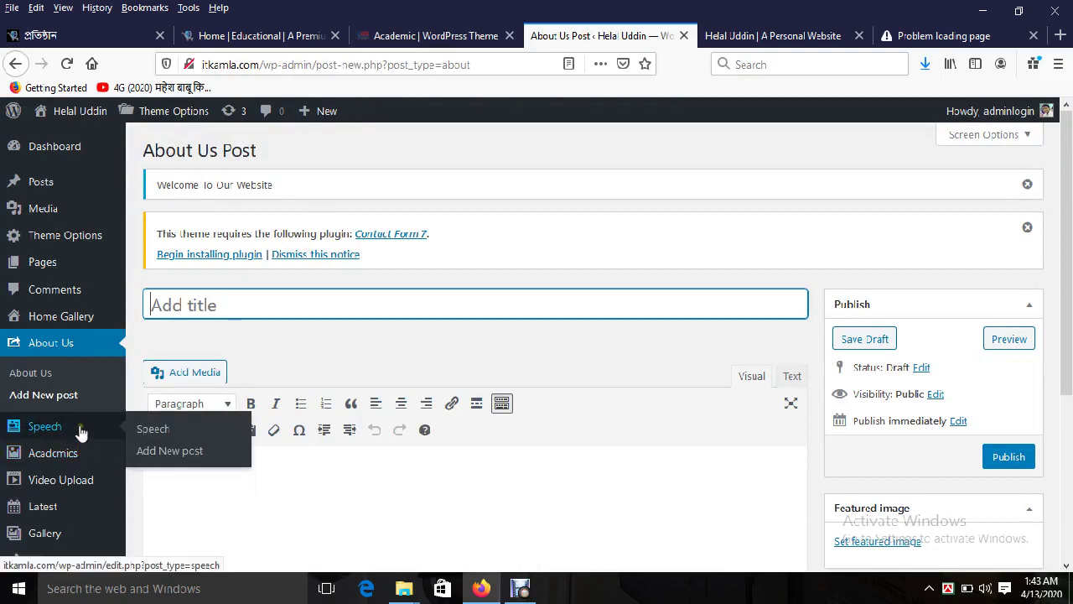
{"action": "left_click_drag", "start_coordinate": [1067, 280], "coordinate": [1070, 338]}
{"action": "left_click", "coordinate": [429, 36]}
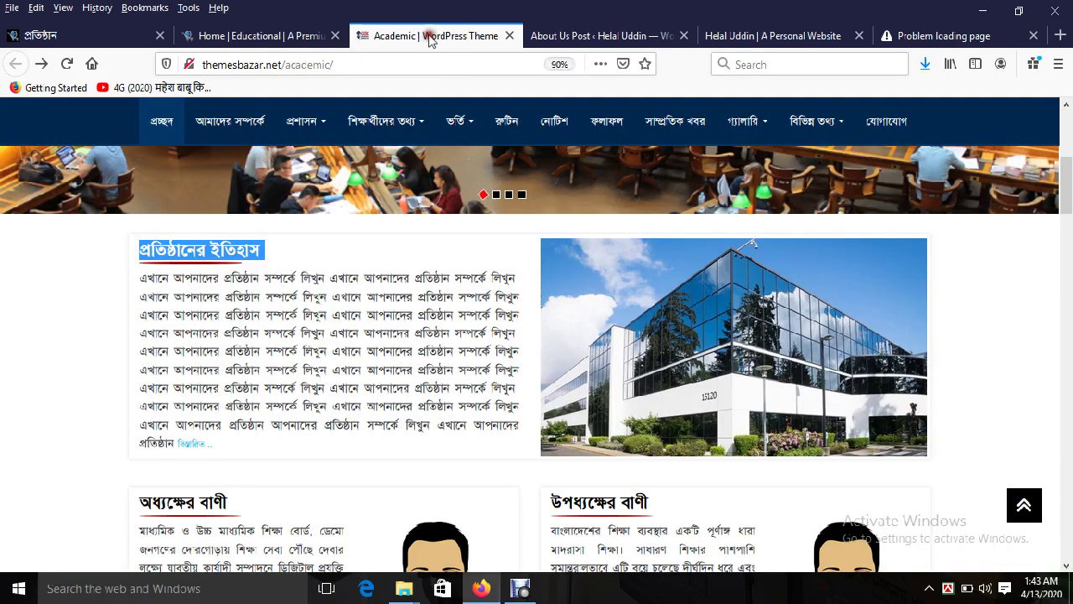
{"action": "left_click", "coordinate": [578, 35]}
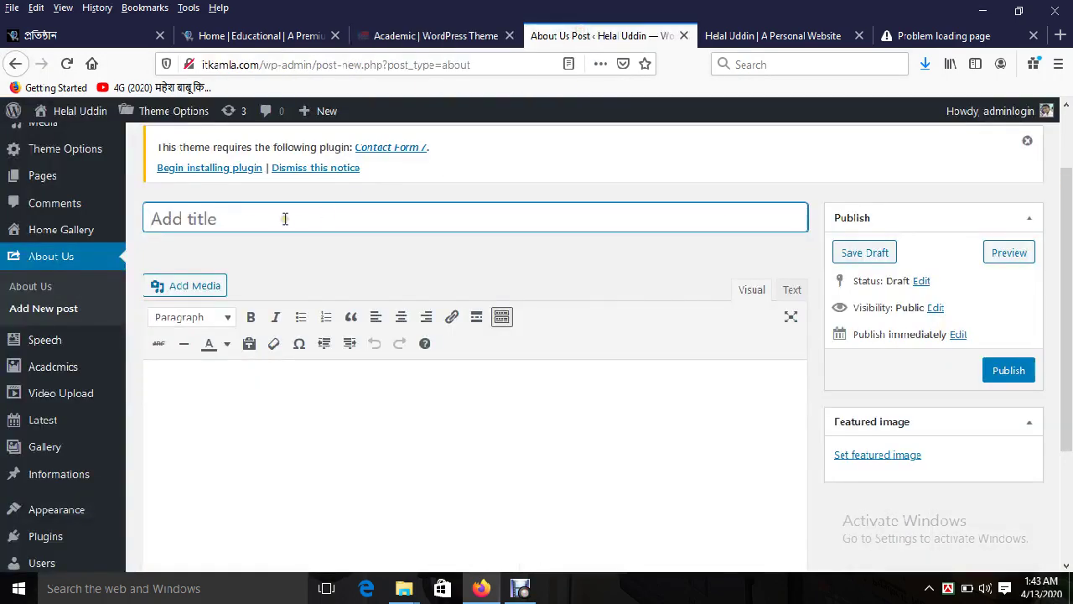
{"action": "left_click", "coordinate": [285, 218]}
{"action": "key", "text": "ctrl+v"}
Step: Paste the demo's history paragraph into the body and delete the trailing read-more link
{"action": "left_click", "coordinate": [381, 36]}
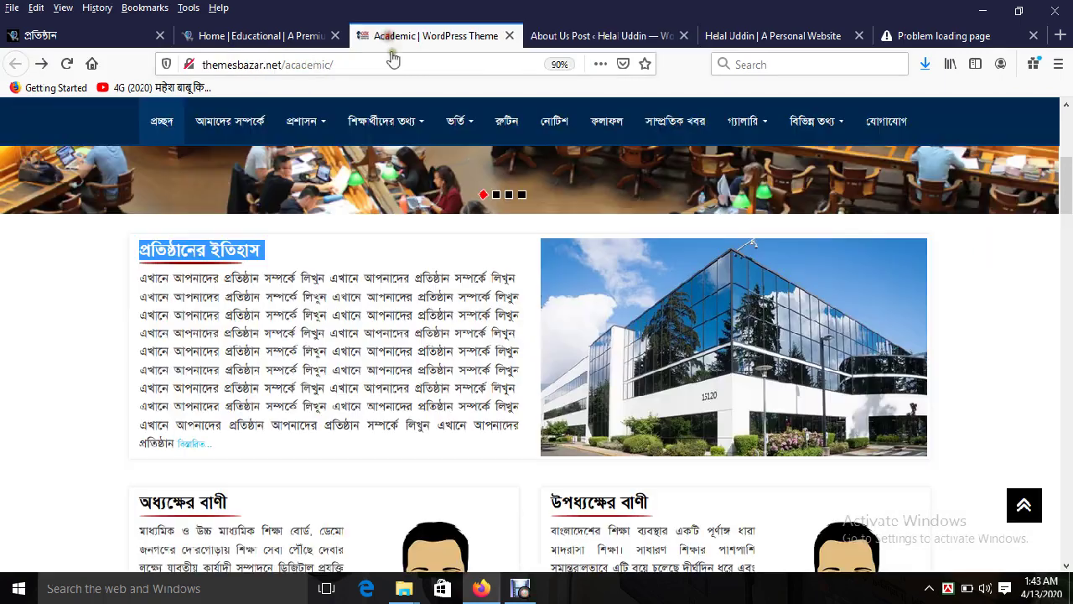
{"action": "mouse_move", "coordinate": [310, 119]}
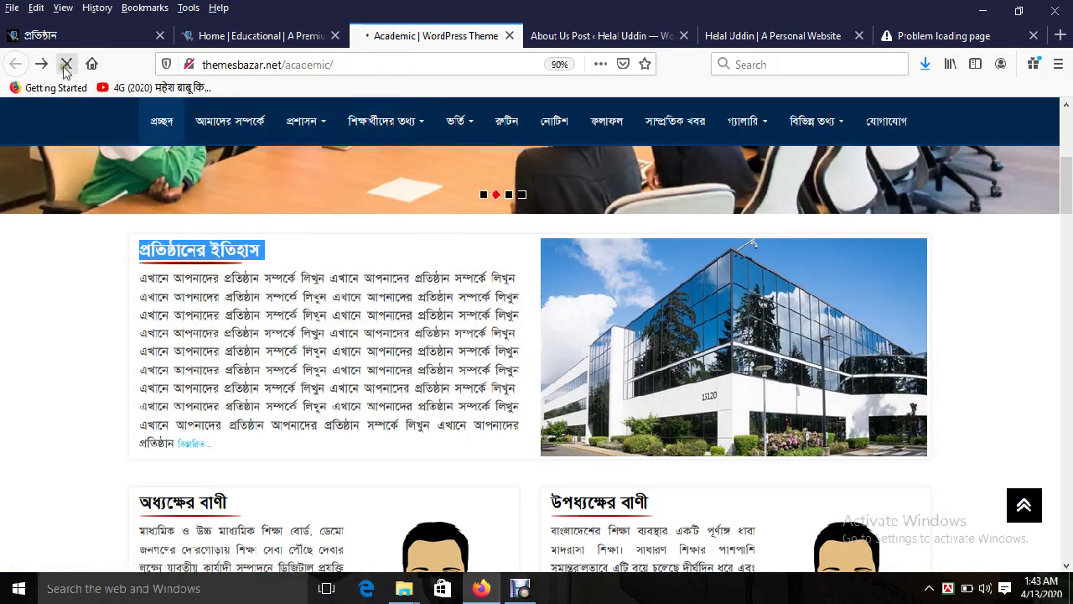
{"action": "triple_click", "coordinate": [318, 327]}
{"action": "key", "text": "ctrl+c"}
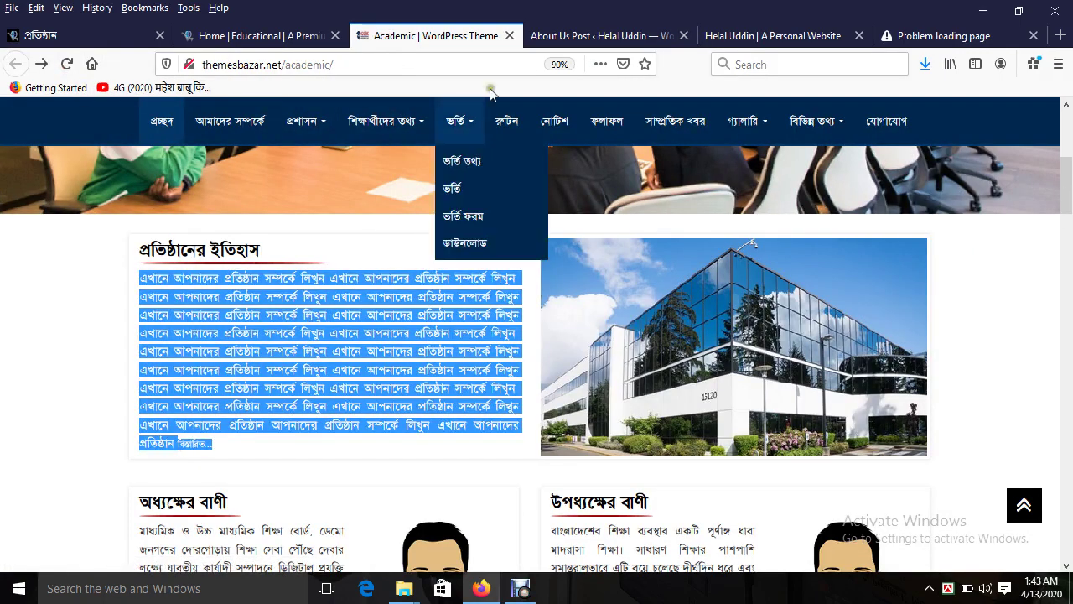
{"action": "left_click", "coordinate": [553, 46]}
{"action": "left_click", "coordinate": [422, 390]}
{"action": "key", "text": "ctrl+v"}
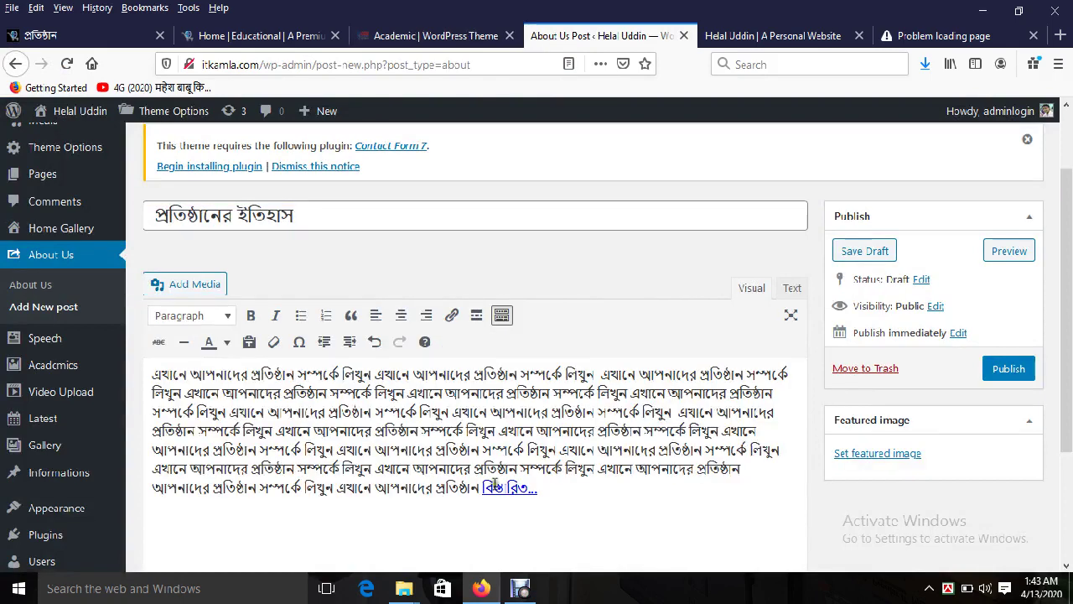
{"action": "key", "text": "BackSpace"}
{"action": "key", "text": "BackSpace"}
{"action": "key", "text": "BackSpace"}
{"action": "key", "text": "BackSpace"}
{"action": "key", "text": "BackSpace"}
{"action": "key", "text": "BackSpace"}
{"action": "key", "text": "BackSpace"}
{"action": "key", "text": "BackSpace"}
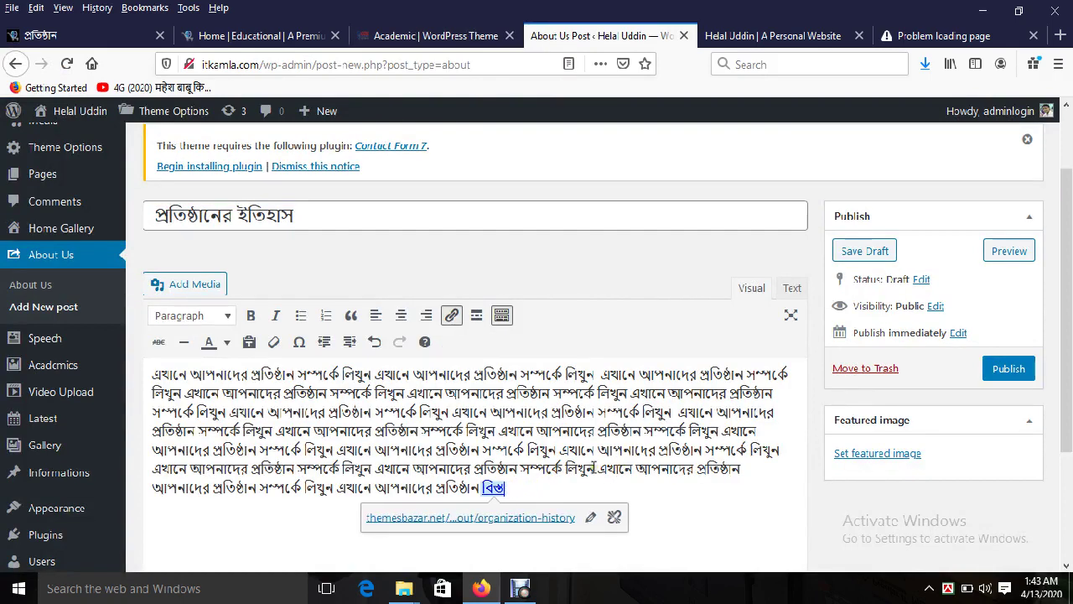
{"action": "key", "text": "BackSpace"}
{"action": "key", "text": "BackSpace"}
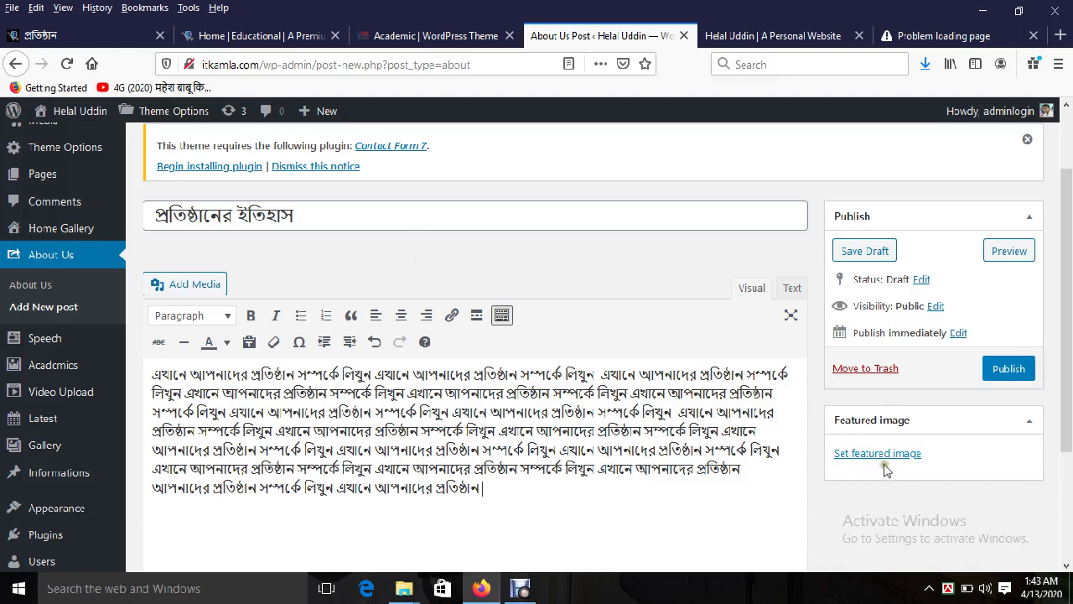
Step: Upload about-600x337.jpg as the featured image and publish the post
{"action": "left_click", "coordinate": [889, 454]}
{"action": "left_click", "coordinate": [80, 177]}
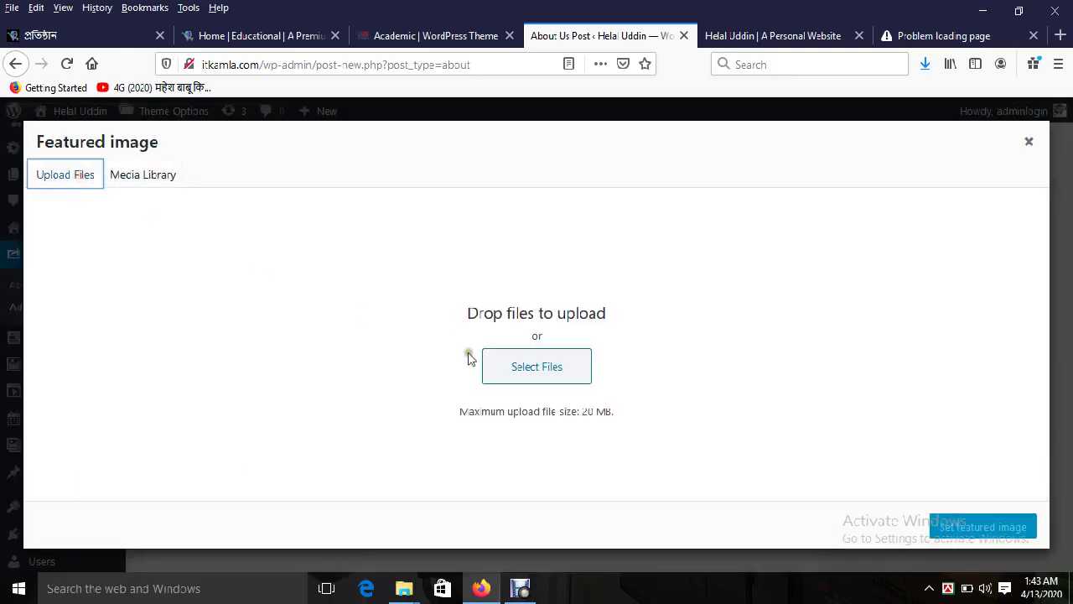
{"action": "left_click", "coordinate": [504, 367]}
{"action": "left_click", "coordinate": [269, 133]}
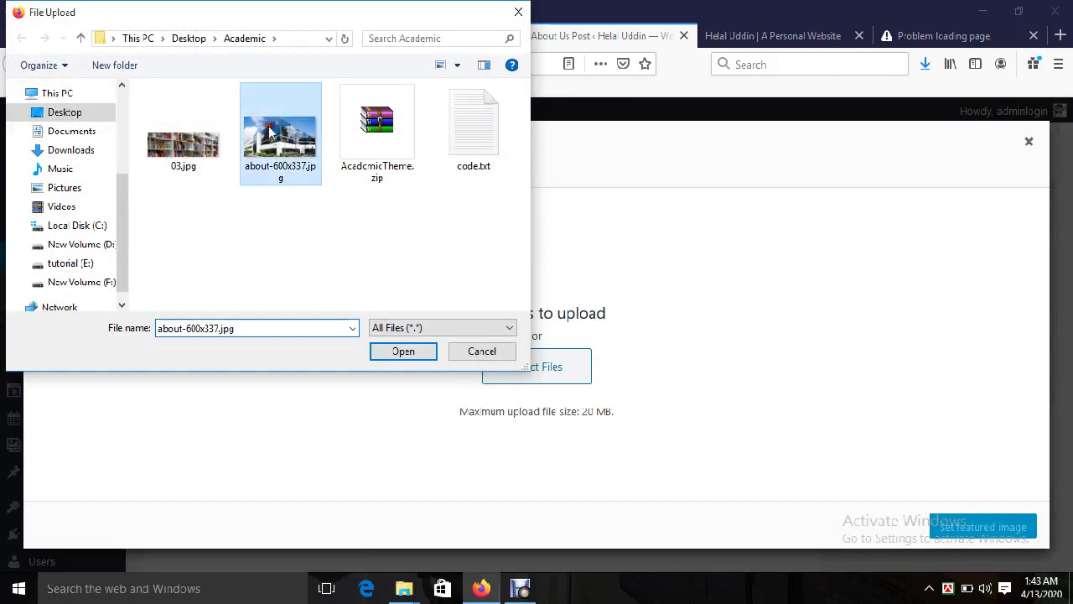
{"action": "left_click", "coordinate": [396, 354]}
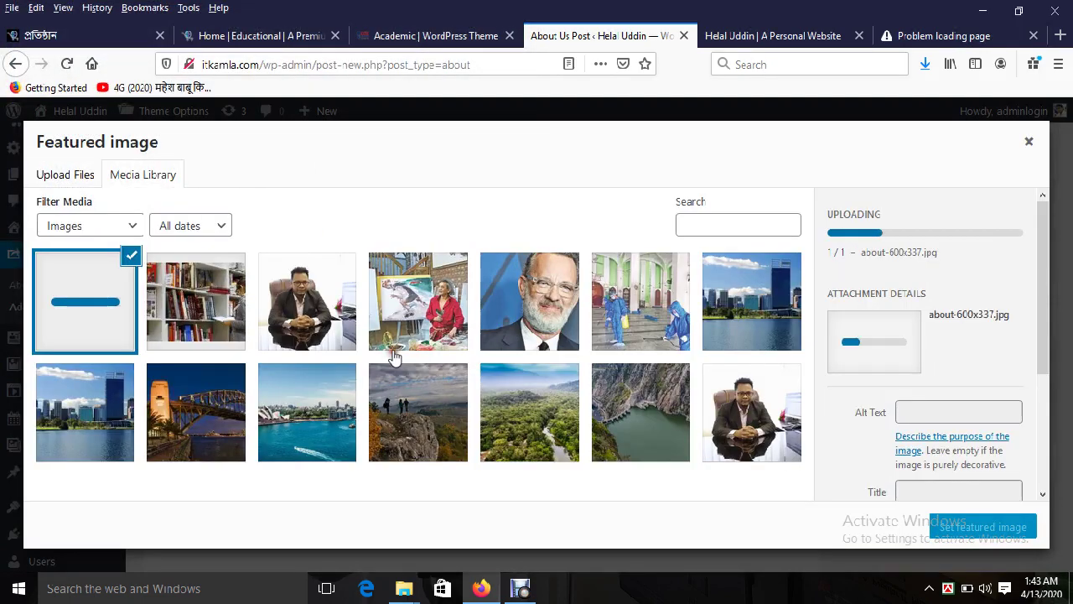
{"action": "left_click", "coordinate": [992, 524]}
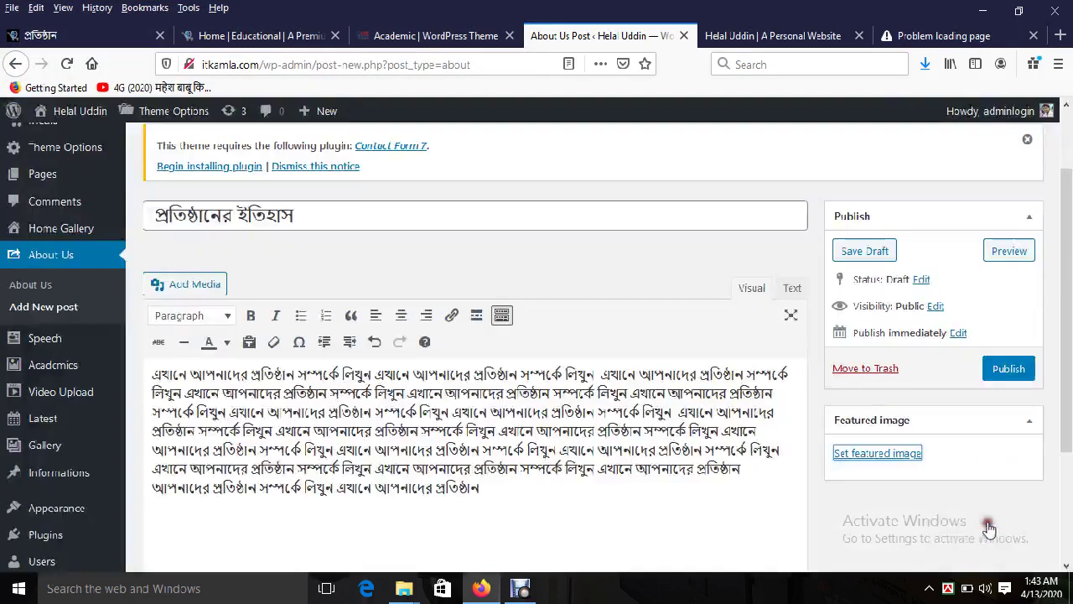
{"action": "left_click", "coordinate": [1004, 369]}
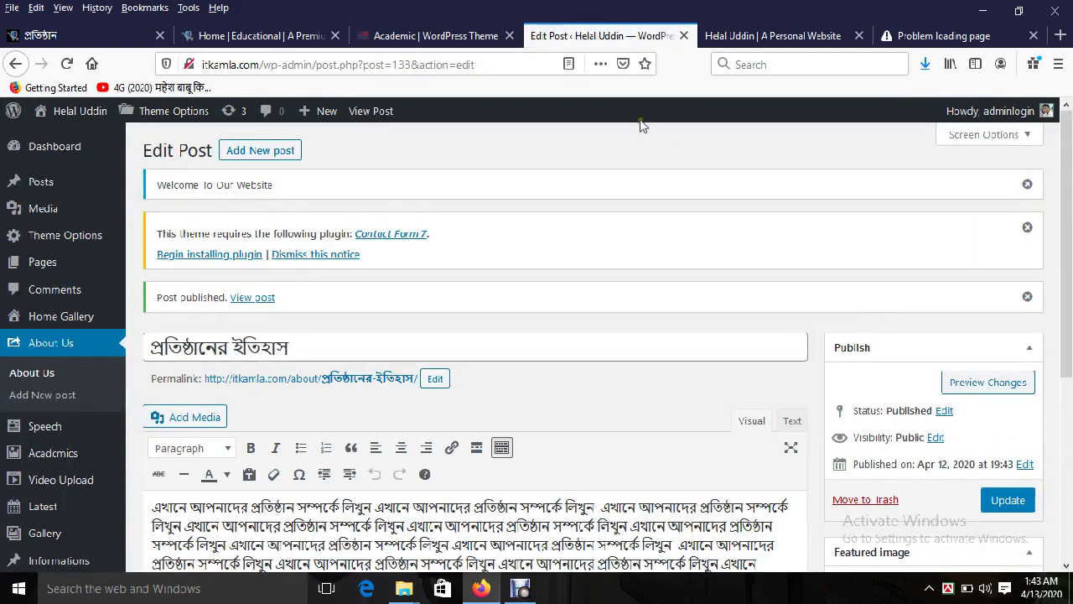
Step: Reload the live site and scroll to the new প্রতিষ্ঠানের ইতিহাস section
{"action": "left_click", "coordinate": [722, 44]}
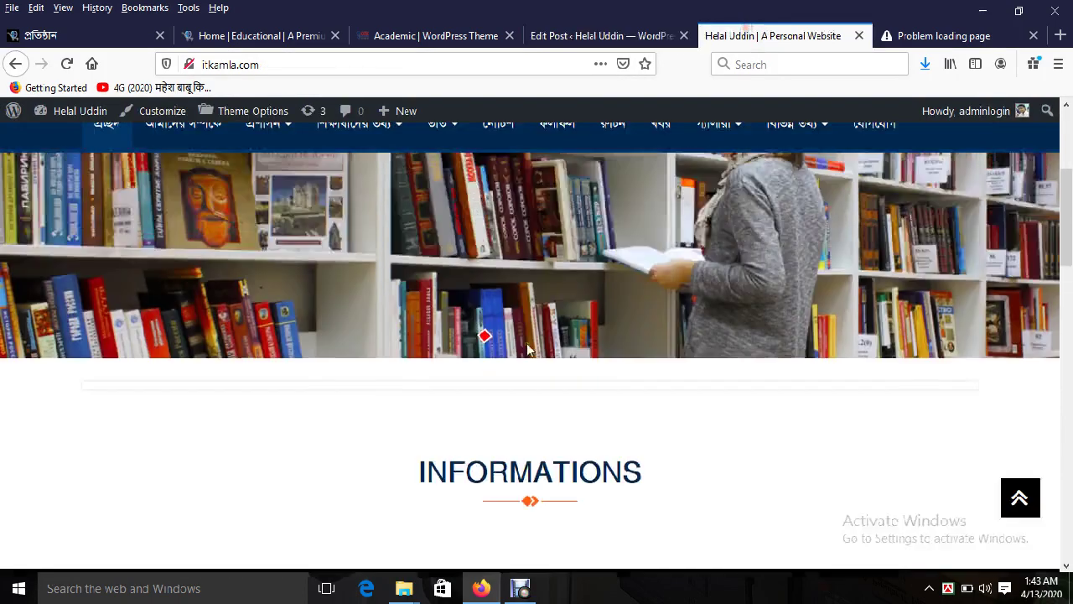
{"action": "left_click", "coordinate": [242, 219]}
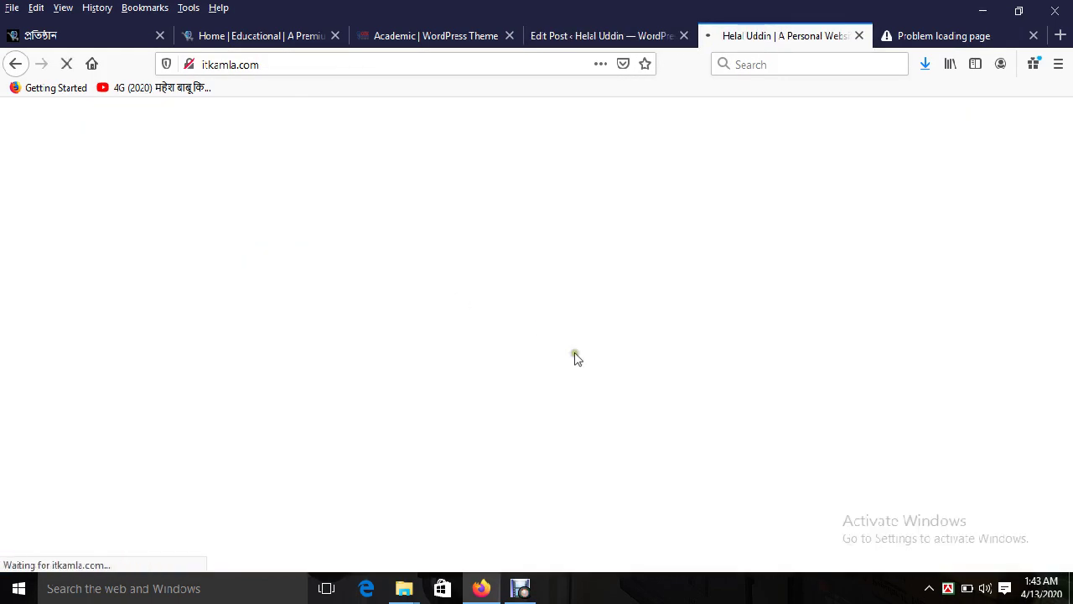
{"action": "scroll", "coordinate": [627, 428], "scroll_direction": "down", "scroll_amount": 10}
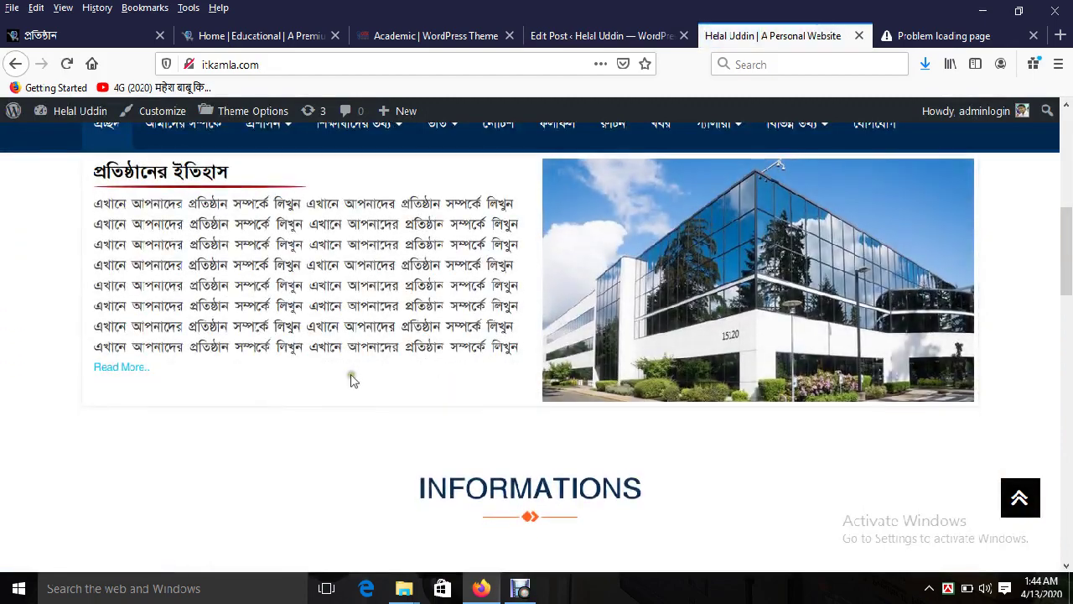
{"action": "scroll", "coordinate": [489, 411], "scroll_direction": "down", "scroll_amount": 2}
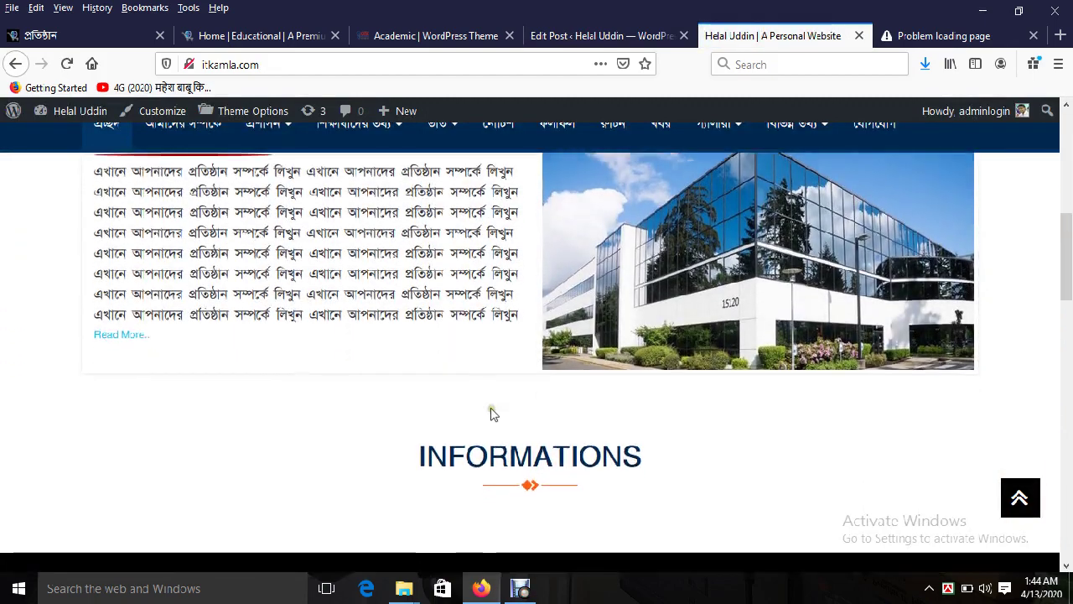
Step: On the Academic demo, select the principal's message heading and bring up his picture's save options
{"action": "left_click", "coordinate": [387, 35]}
{"action": "scroll", "coordinate": [335, 335], "scroll_direction": "down", "scroll_amount": 3}
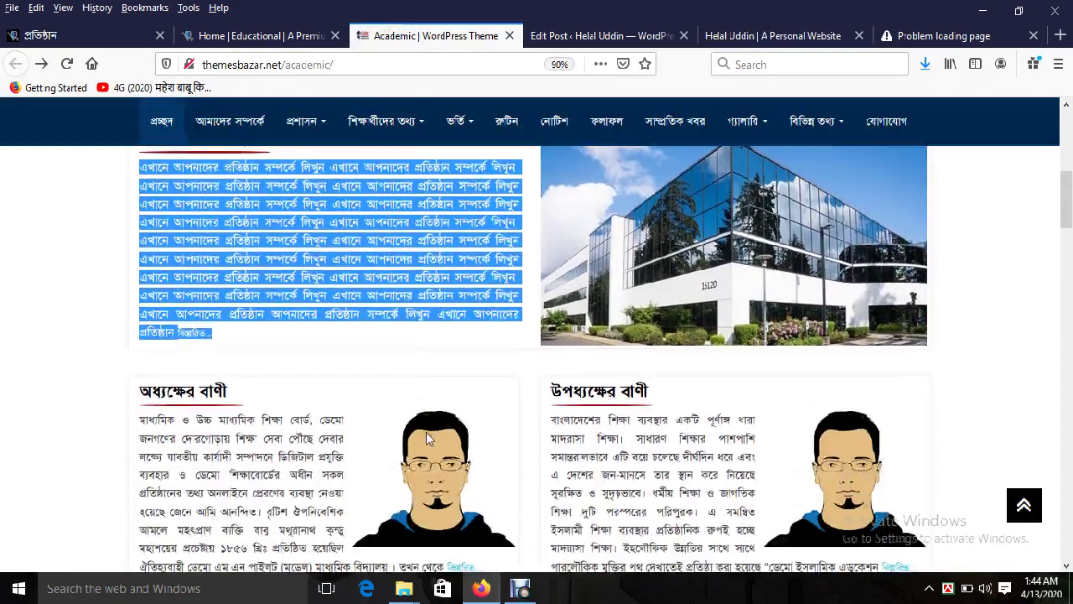
{"action": "double_click", "coordinate": [182, 351]}
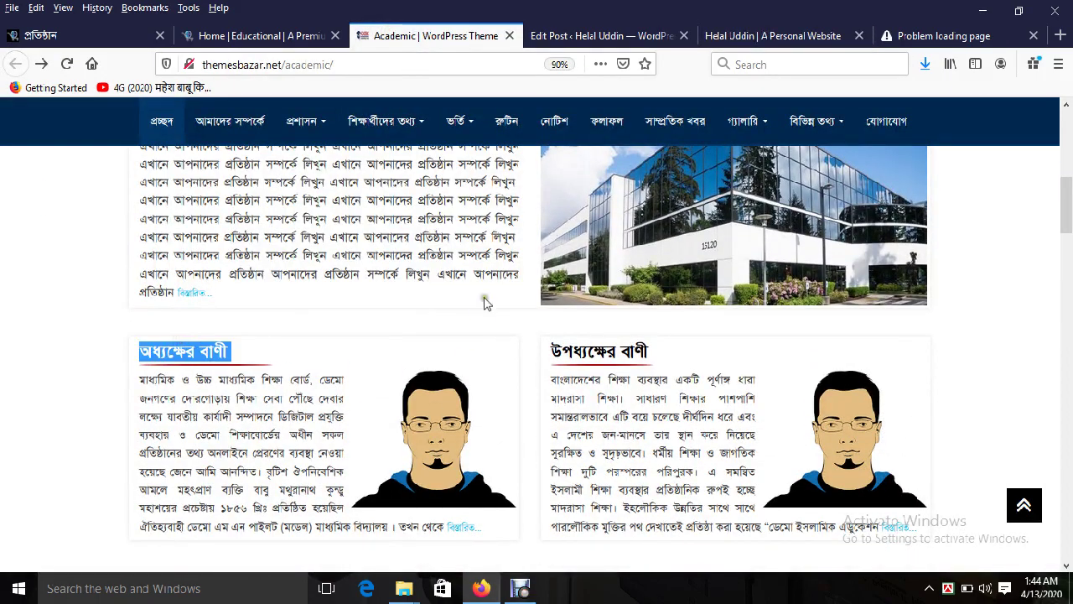
{"action": "scroll", "coordinate": [483, 303], "scroll_direction": "down", "scroll_amount": 2}
{"action": "right_click", "coordinate": [464, 329]}
Step: Save the principal's picture as noimagee.png and start a Speech post titled অধ্যক্ষের বাণী
{"action": "left_click", "coordinate": [541, 394]}
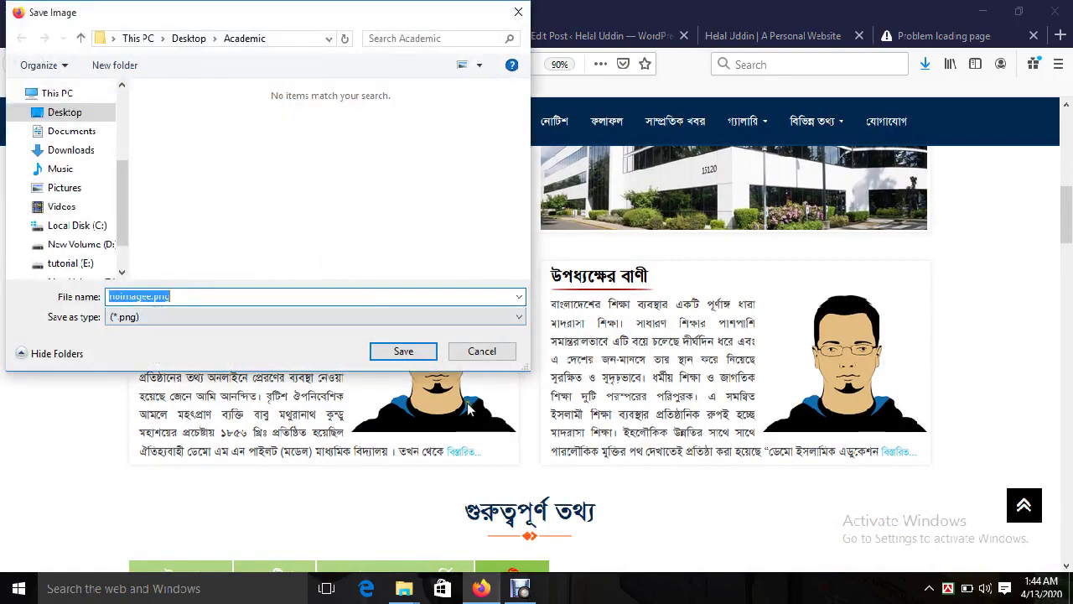
{"action": "left_click", "coordinate": [403, 351]}
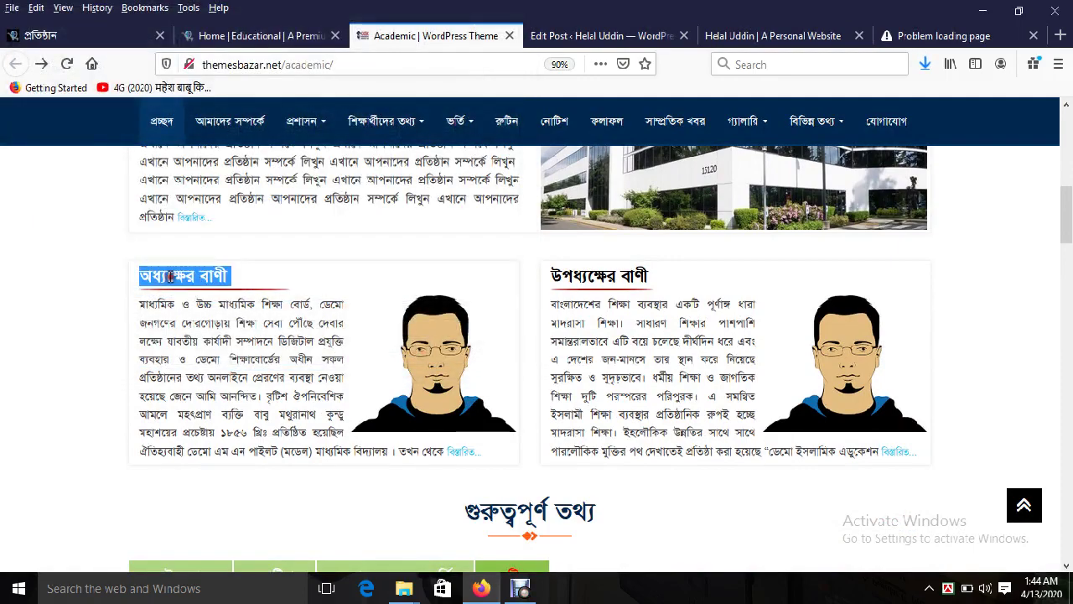
{"action": "left_click", "coordinate": [577, 36]}
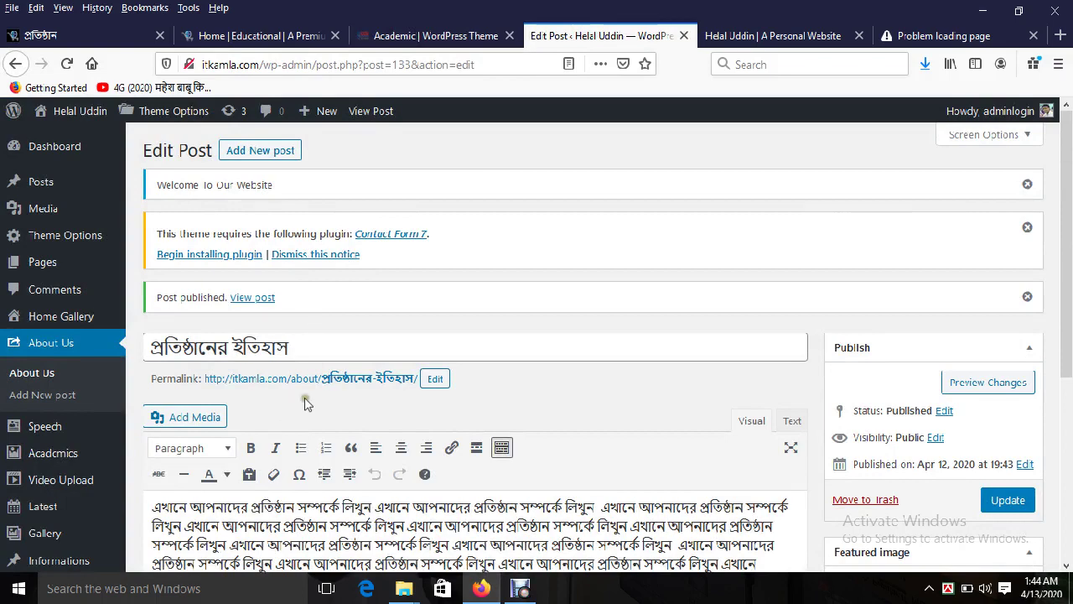
{"action": "mouse_move", "coordinate": [34, 427]}
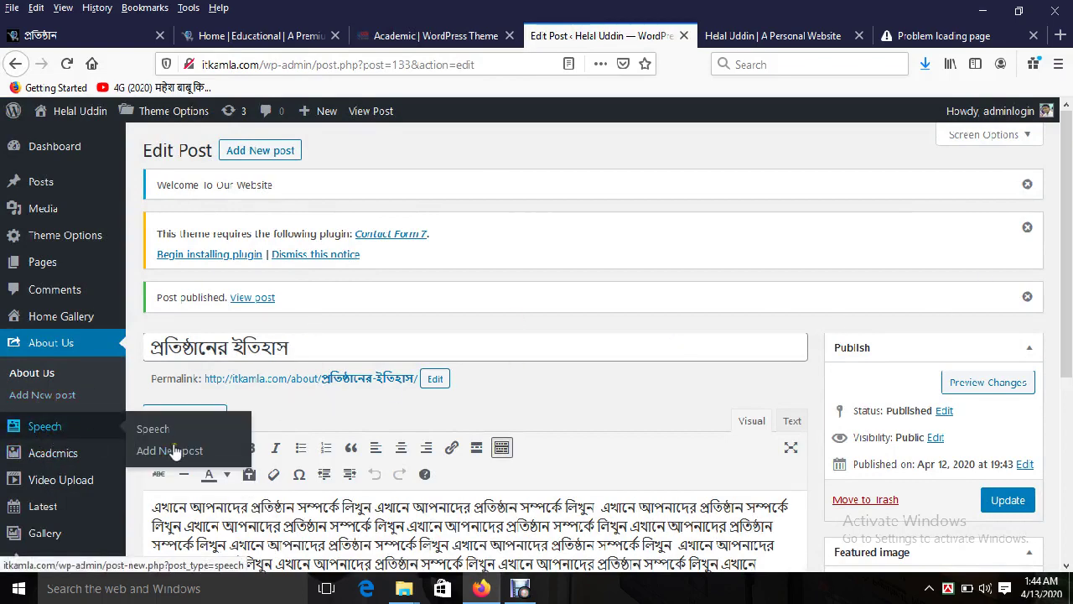
{"action": "left_click", "coordinate": [170, 450]}
{"action": "left_click", "coordinate": [436, 36]}
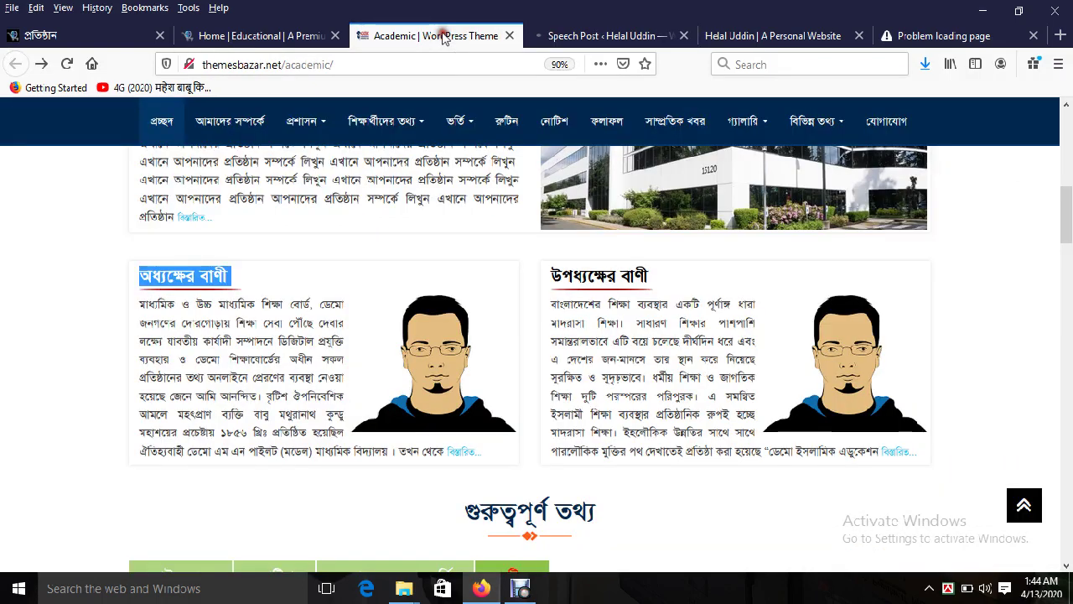
{"action": "key", "text": "ctrl+c"}
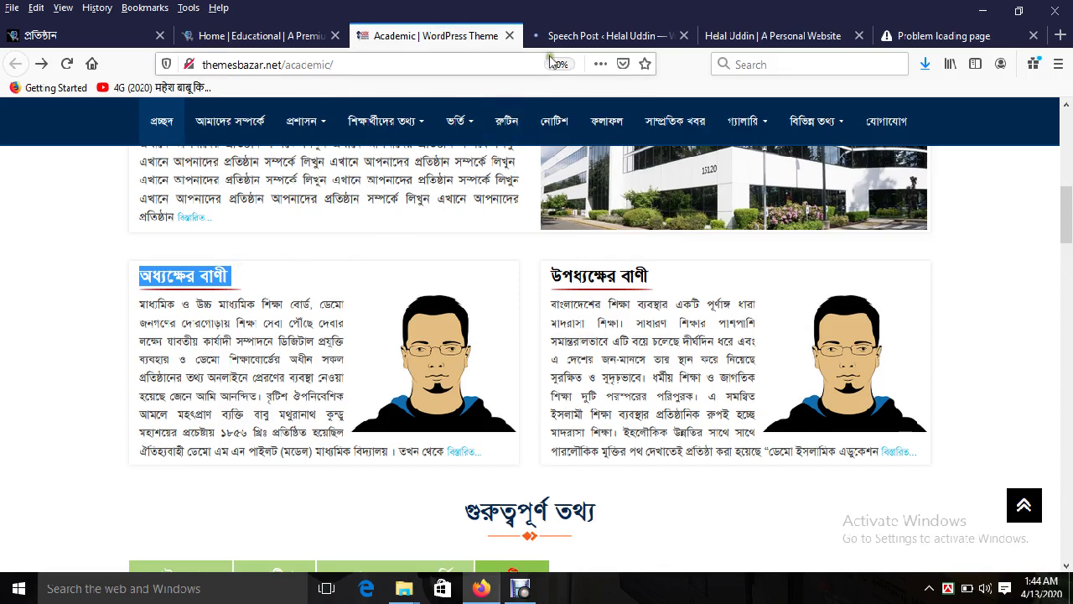
{"action": "left_click", "coordinate": [561, 35]}
{"action": "key", "text": "ctrl+v"}
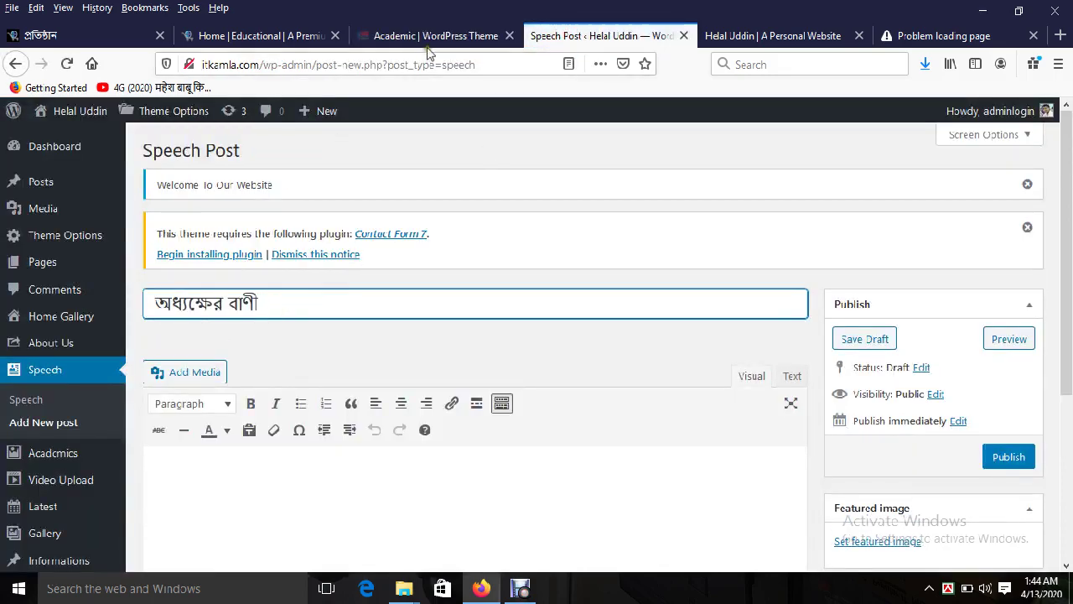
Step: Paste the principal's message paragraph into the body, removing the trailing read-more link
{"action": "left_click", "coordinate": [429, 38]}
{"action": "triple_click", "coordinate": [255, 356]}
{"action": "key", "text": "ctrl+c"}
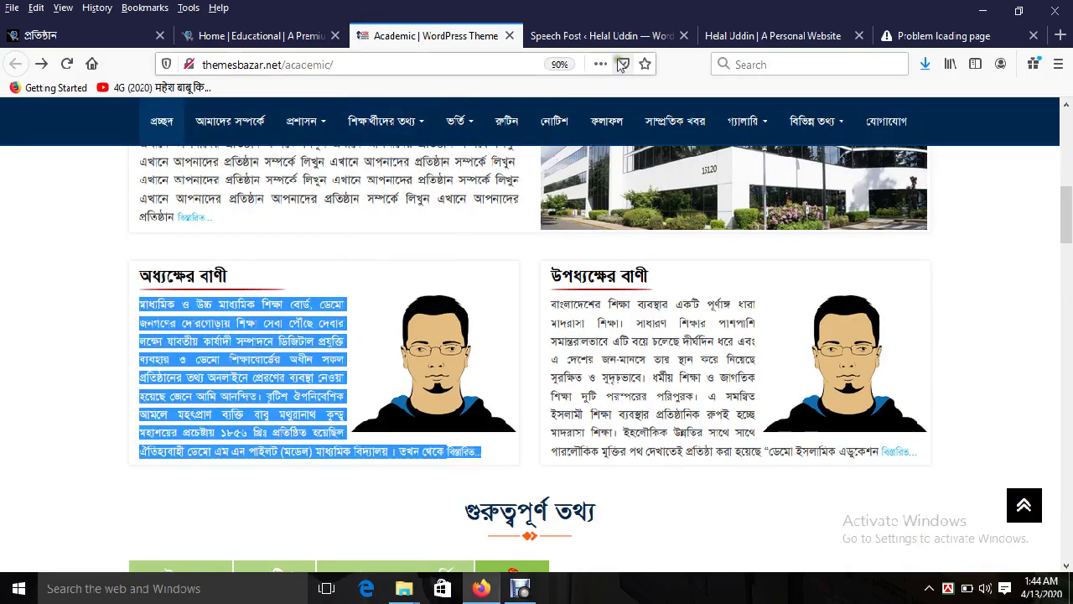
{"action": "left_click", "coordinate": [602, 35]}
{"action": "left_click", "coordinate": [388, 490]}
{"action": "key", "text": "ctrl+v"}
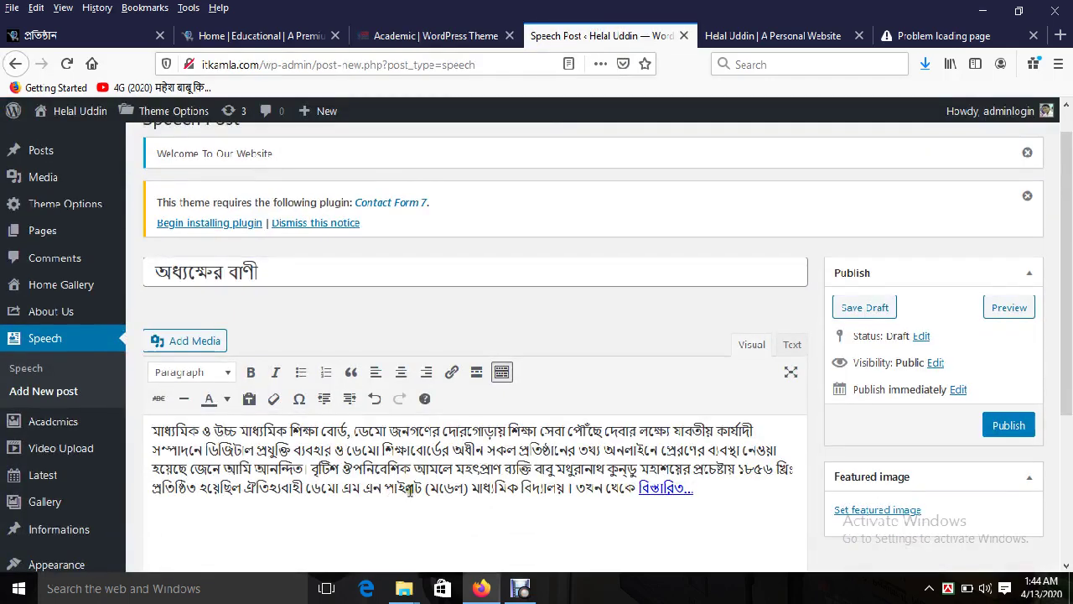
{"action": "left_click", "coordinate": [676, 488]}
{"action": "key", "text": "BackSpace"}
{"action": "key", "text": "BackSpace"}
{"action": "key", "text": "BackSpace"}
{"action": "key", "text": "BackSpace"}
{"action": "key", "text": "BackSpace"}
{"action": "key", "text": "BackSpace"}
{"action": "key", "text": "BackSpace"}
{"action": "key", "text": "BackSpace"}
{"action": "key", "text": "BackSpace"}
{"action": "key", "text": "BackSpace"}
{"action": "key", "text": "BackSpace"}
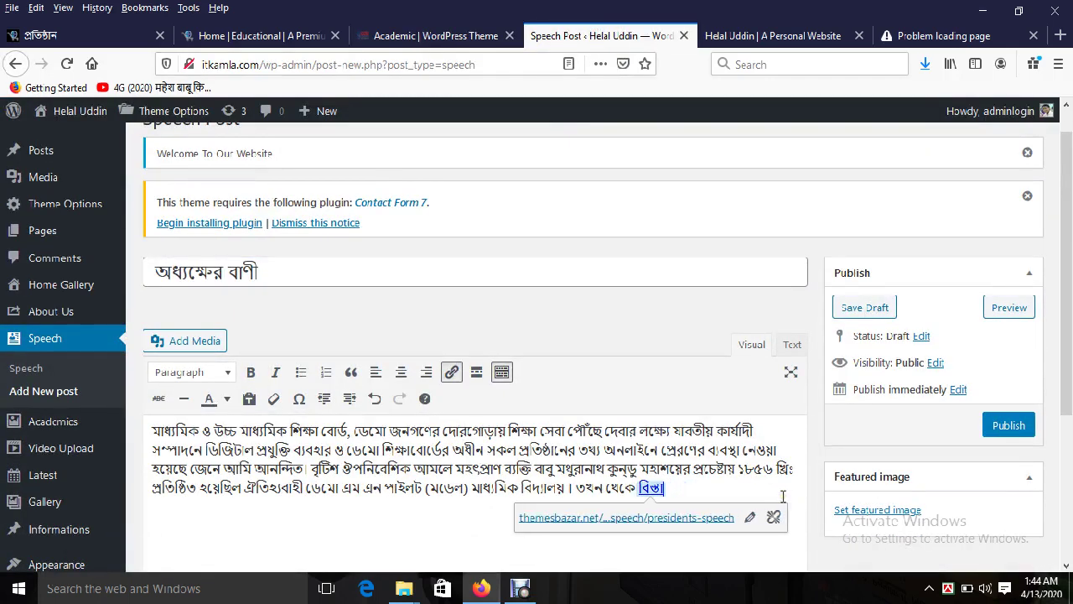
Step: Upload noimagee.png as the featured image and publish the অধ্যক্ষের বাণী post
{"action": "left_click", "coordinate": [879, 509]}
{"action": "left_click", "coordinate": [63, 174]}
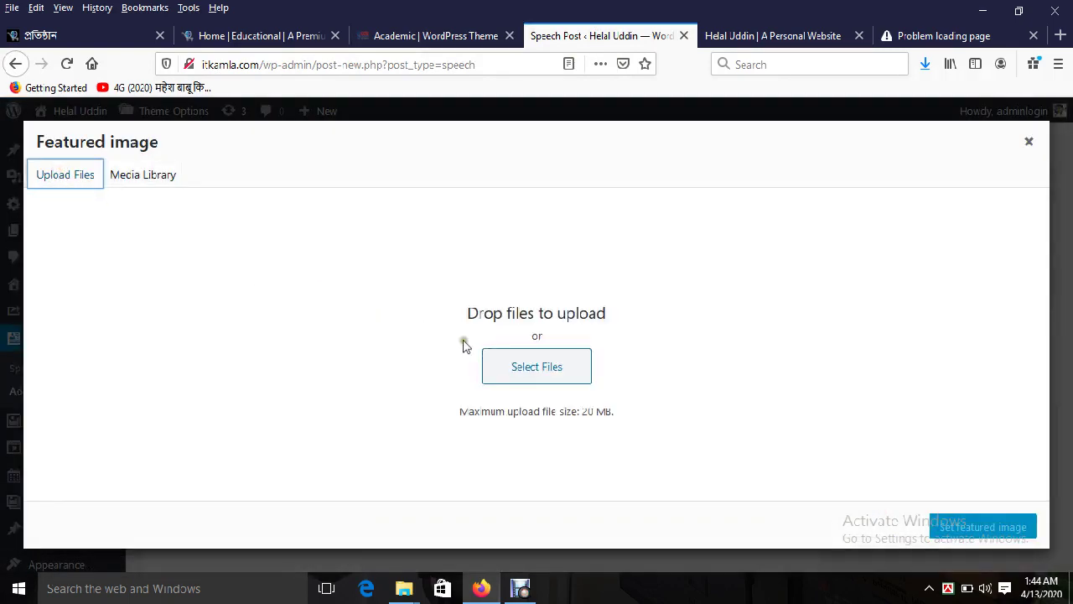
{"action": "left_click", "coordinate": [551, 361]}
{"action": "left_click", "coordinate": [212, 237]}
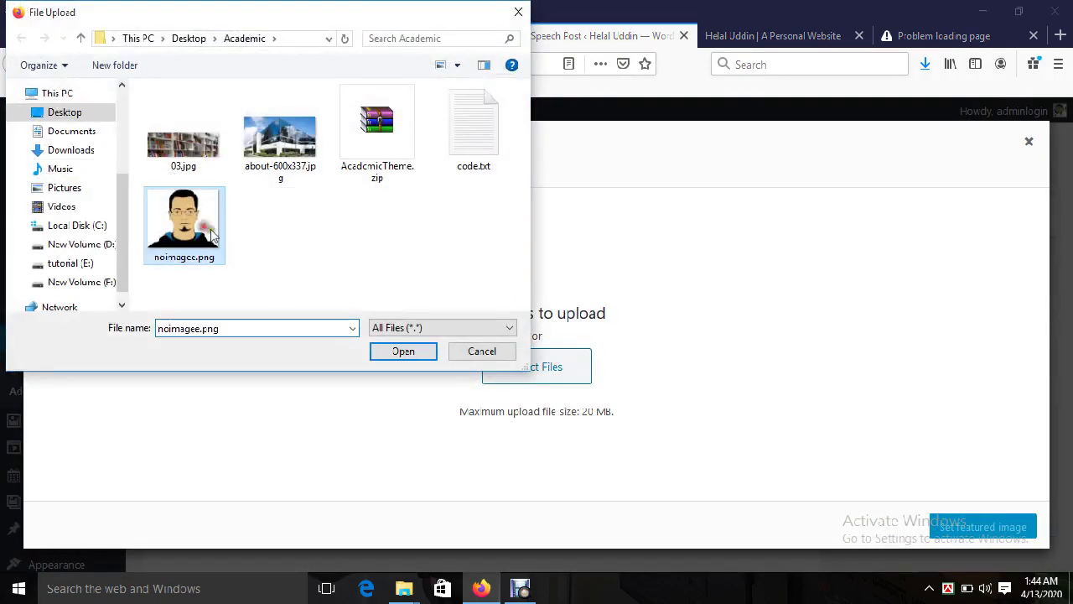
{"action": "left_click", "coordinate": [403, 352]}
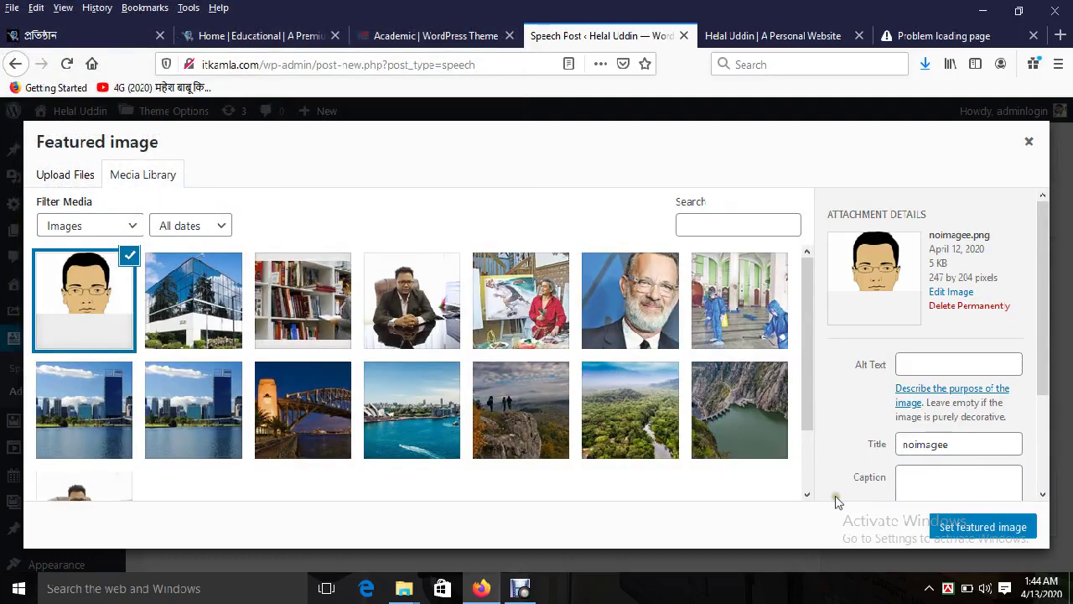
{"action": "left_click", "coordinate": [990, 530]}
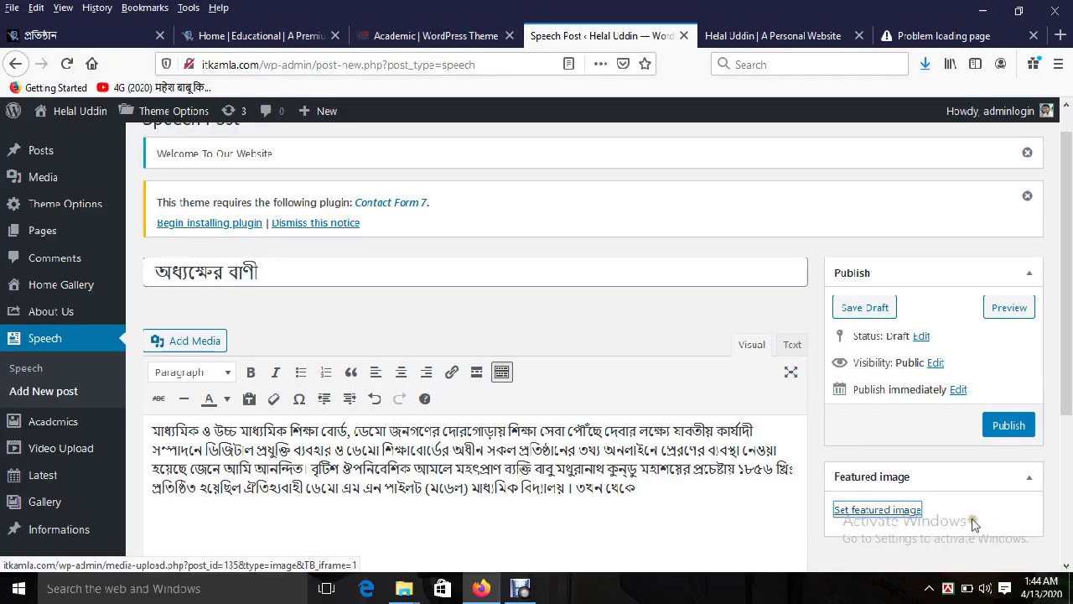
{"action": "left_click", "coordinate": [1008, 426]}
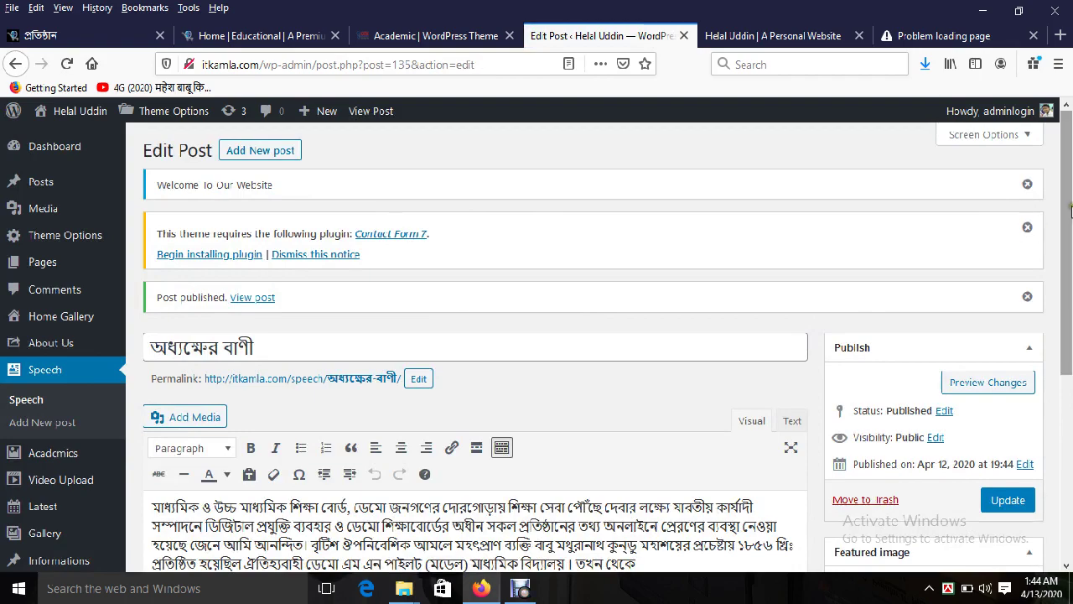
Step: Check the live homepage for the published অধ্যক্ষের বাণী section
{"action": "left_click_drag", "start_coordinate": [1071, 210], "coordinate": [1070, 319]}
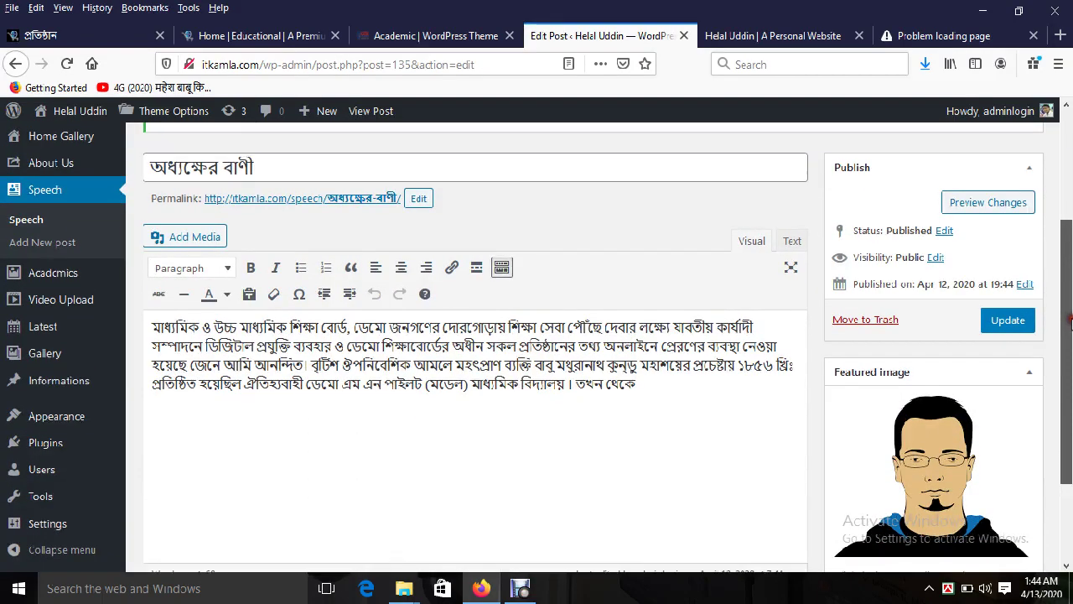
{"action": "scroll", "coordinate": [1070, 320], "scroll_direction": "up", "scroll_amount": 4}
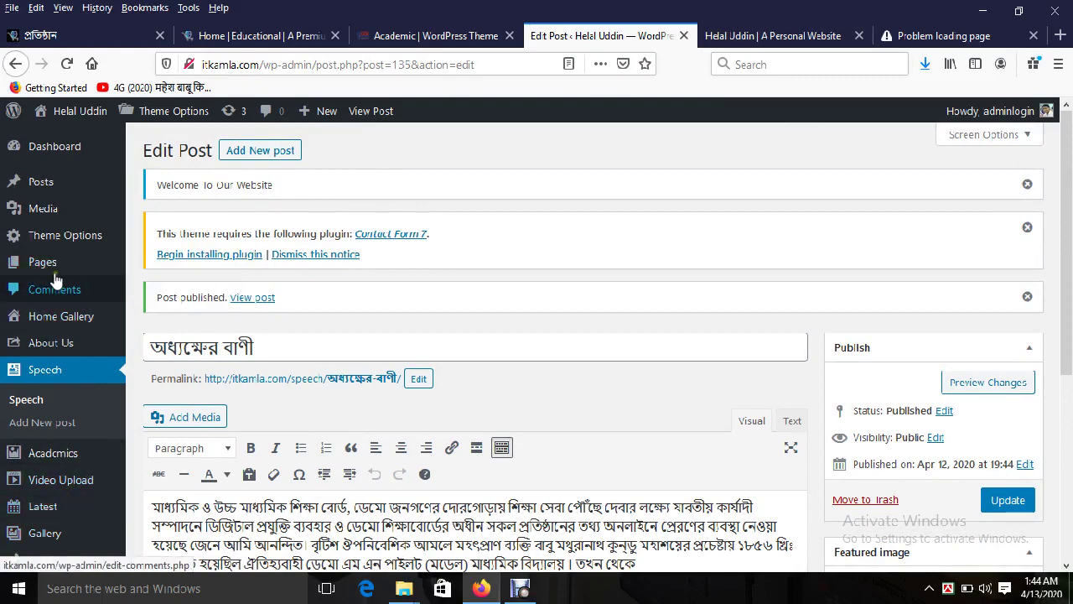
{"action": "mouse_move", "coordinate": [61, 194]}
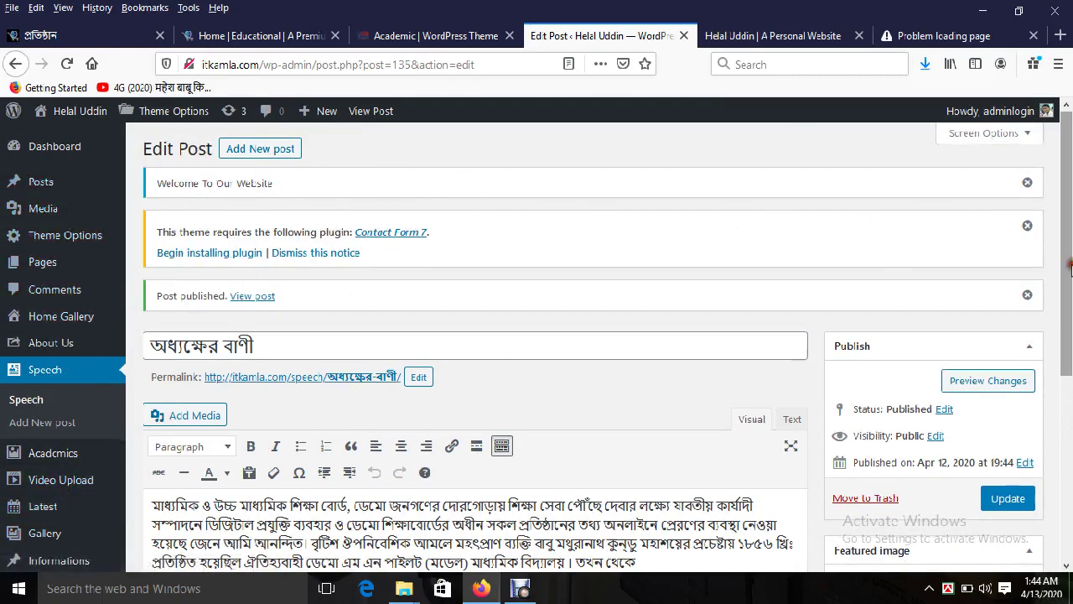
{"action": "scroll", "coordinate": [904, 288], "scroll_direction": "down", "scroll_amount": 2}
{"action": "left_click", "coordinate": [467, 38]}
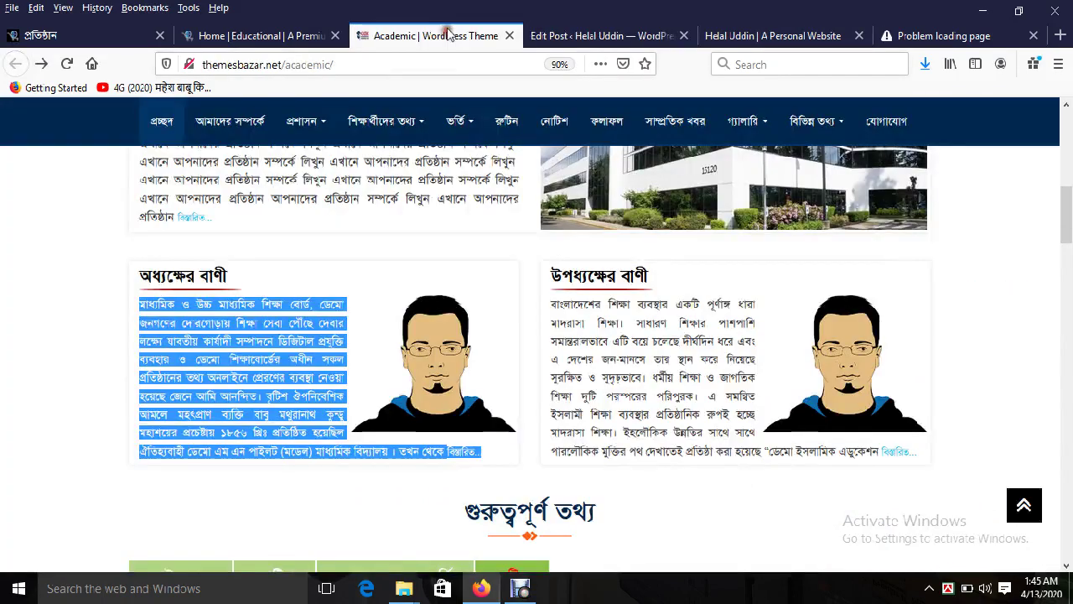
{"action": "left_click", "coordinate": [720, 35]}
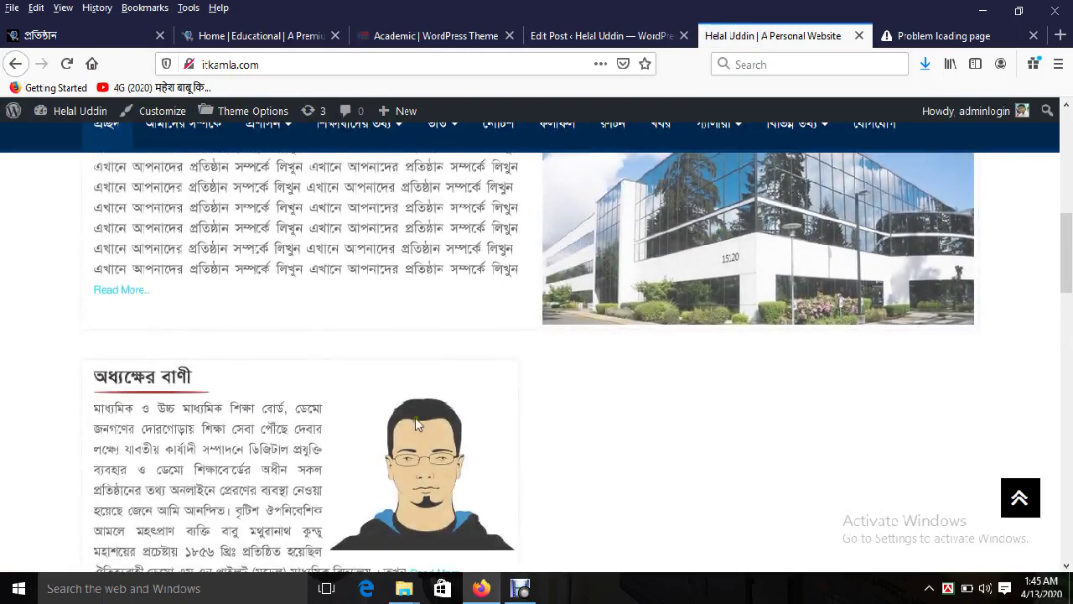
Step: Start a new speech post titled উপধ্যক্ষের বাণী and select the vice-principal's paragraph on the demo
{"action": "left_click", "coordinate": [461, 38]}
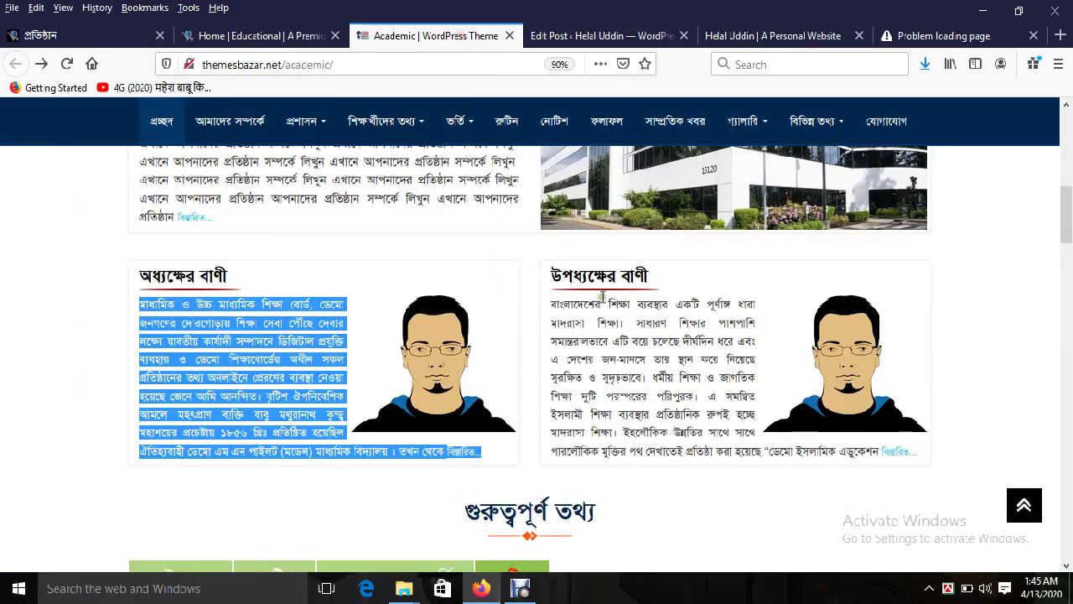
{"action": "triple_click", "coordinate": [610, 267]}
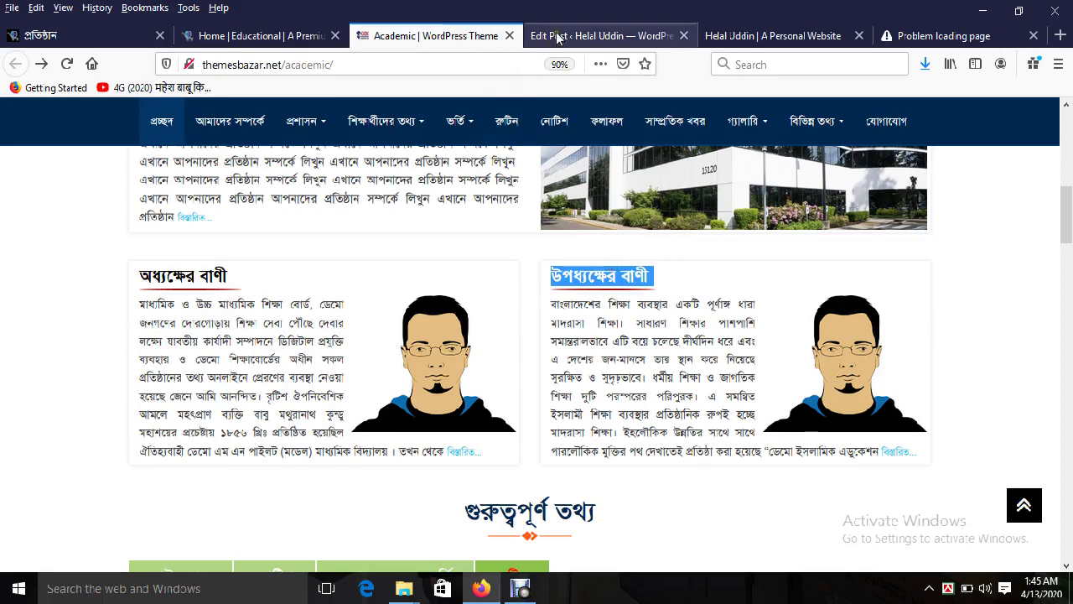
{"action": "left_click", "coordinate": [599, 35]}
{"action": "scroll", "coordinate": [1051, 362], "scroll_direction": "up", "scroll_amount": 3}
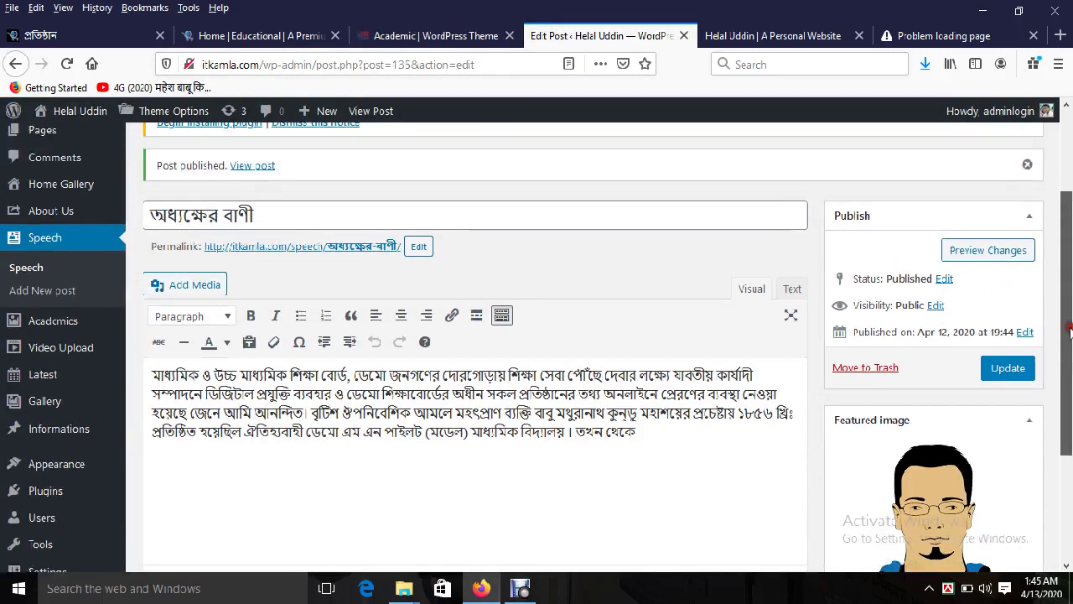
{"action": "scroll", "coordinate": [281, 196], "scroll_direction": "up", "scroll_amount": 1}
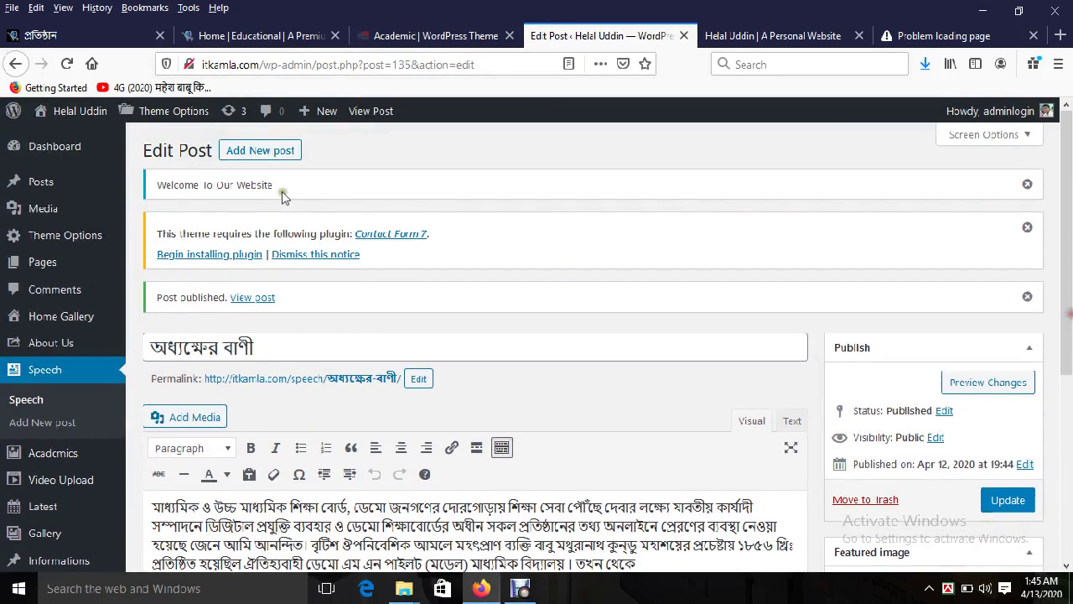
{"action": "left_click", "coordinate": [262, 152]}
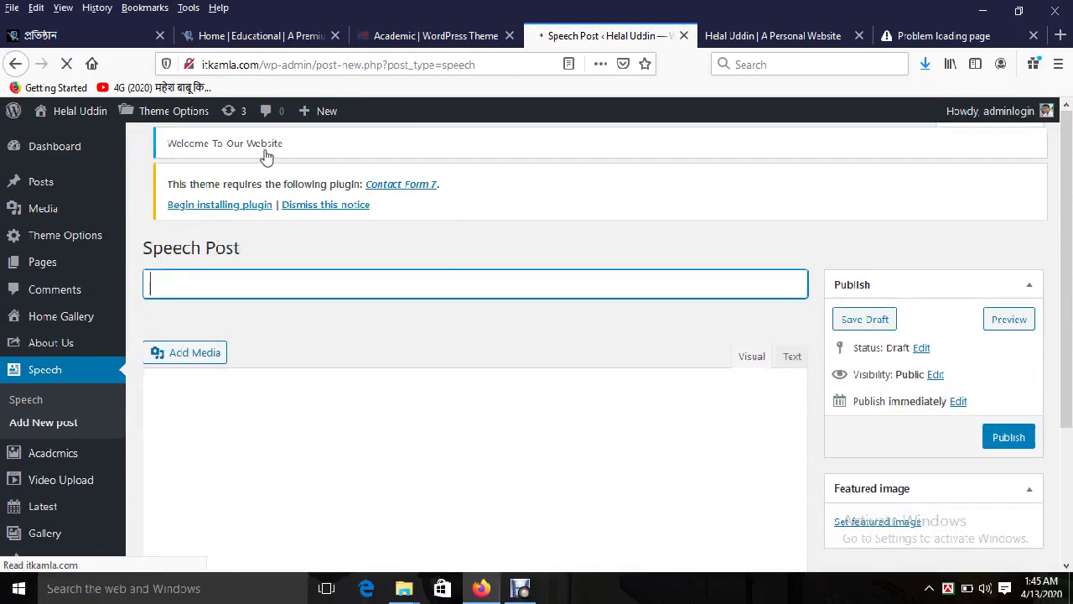
{"action": "key", "text": "ctrl+v"}
{"action": "left_click", "coordinate": [423, 36]}
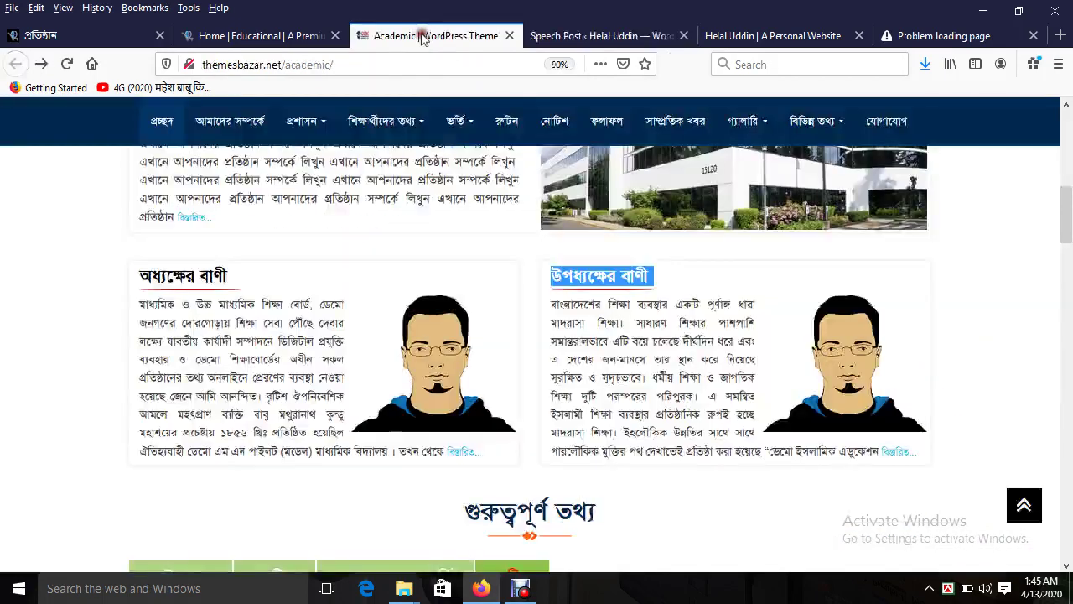
{"action": "triple_click", "coordinate": [630, 390]}
{"action": "left_click", "coordinate": [608, 35]}
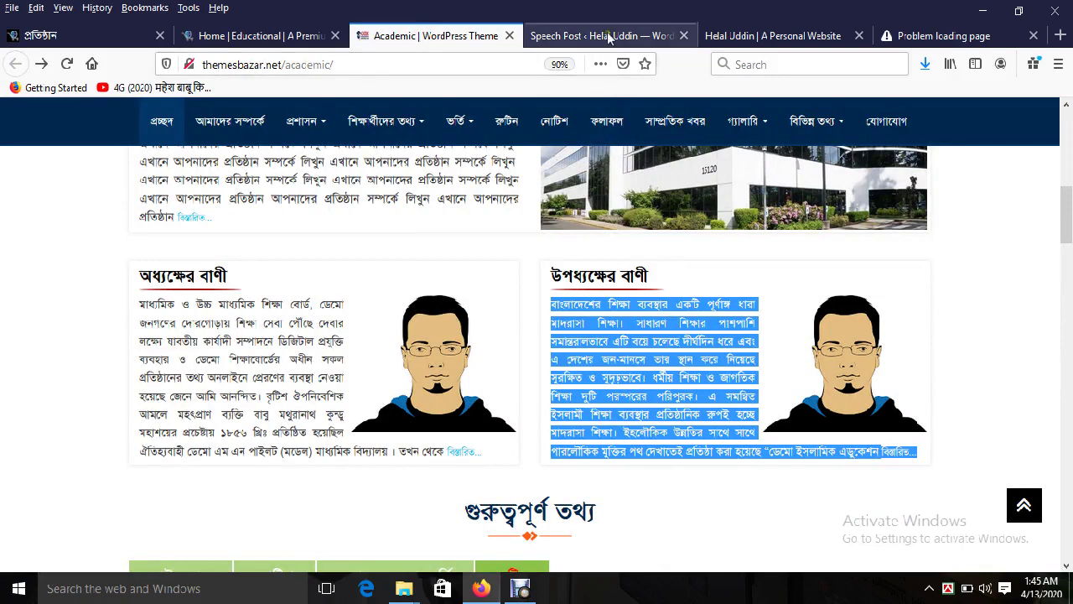
Step: Paste the vice-principal's paragraph into the body and delete the trailing read-more link
{"action": "left_click", "coordinate": [479, 471]}
{"action": "key", "text": "ctrl+v"}
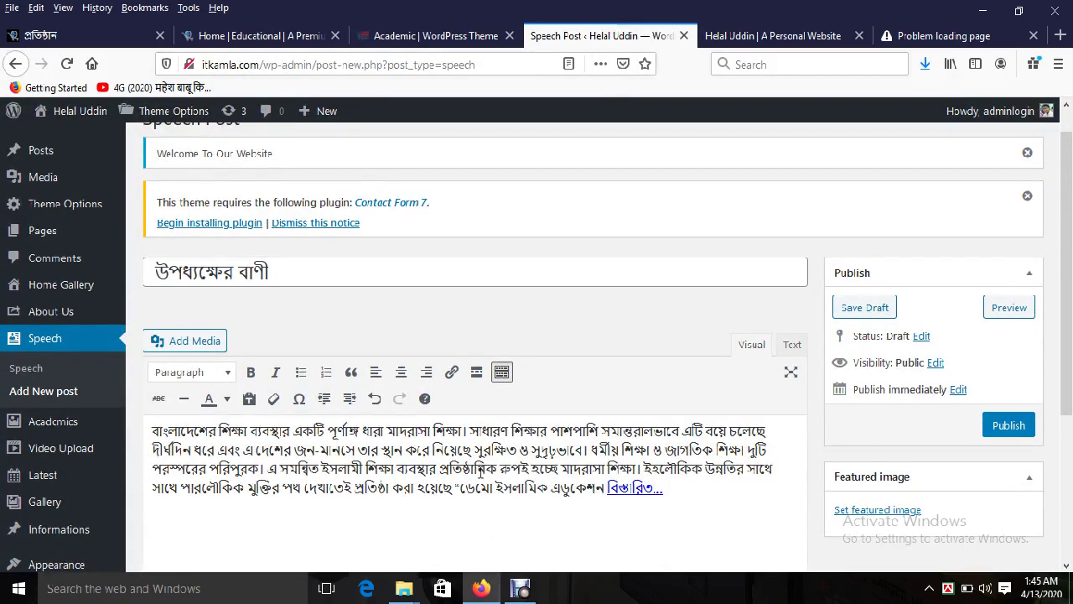
{"action": "key", "text": "BackSpace"}
{"action": "key", "text": "BackSpace"}
{"action": "key", "text": "BackSpace"}
{"action": "key", "text": "BackSpace"}
{"action": "key", "text": "BackSpace"}
{"action": "key", "text": "BackSpace"}
{"action": "key", "text": "BackSpace"}
{"action": "key", "text": "BackSpace"}
{"action": "key", "text": "BackSpace"}
{"action": "key", "text": "BackSpace"}
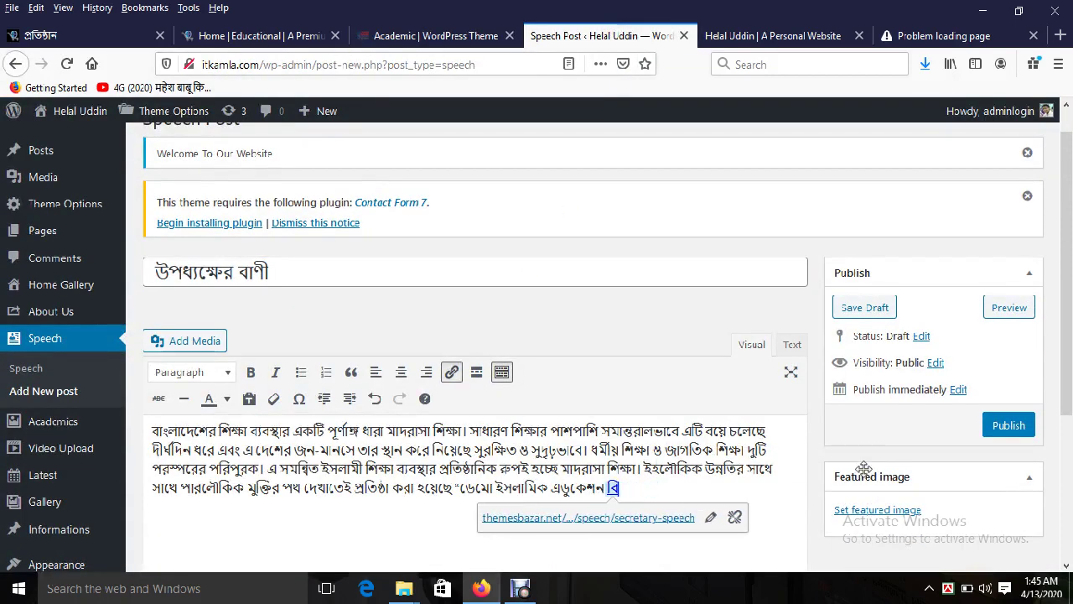
{"action": "key", "text": "BackSpace"}
{"action": "key", "text": "BackSpace"}
Step: Upload noimagee.png as the featured image and publish the উপধ্যক্ষের বাণী post
{"action": "left_click", "coordinate": [878, 510]}
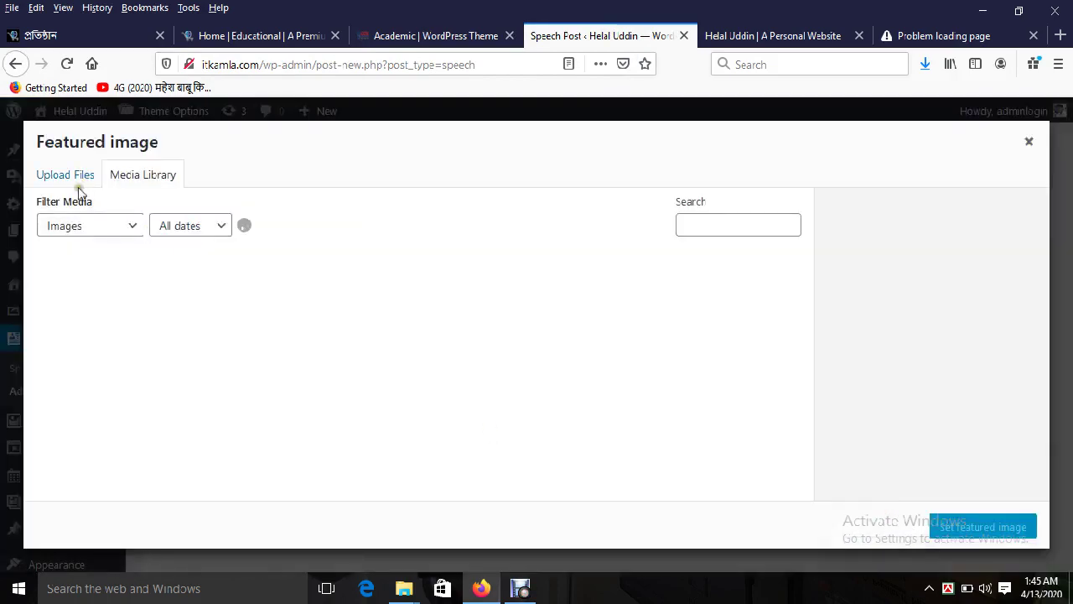
{"action": "left_click", "coordinate": [68, 175]}
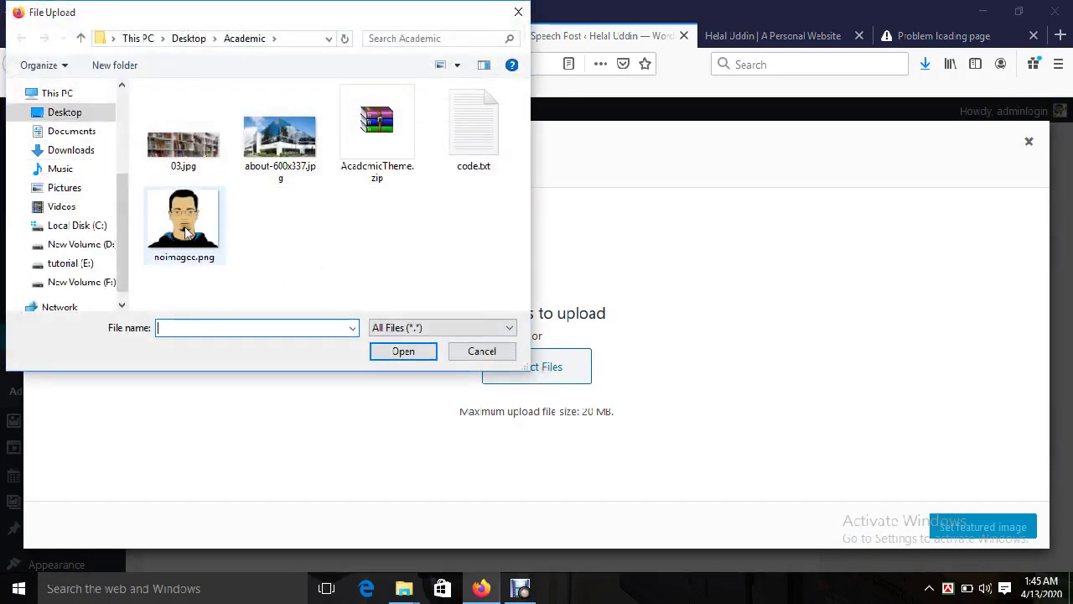
{"action": "double_click", "coordinate": [184, 220]}
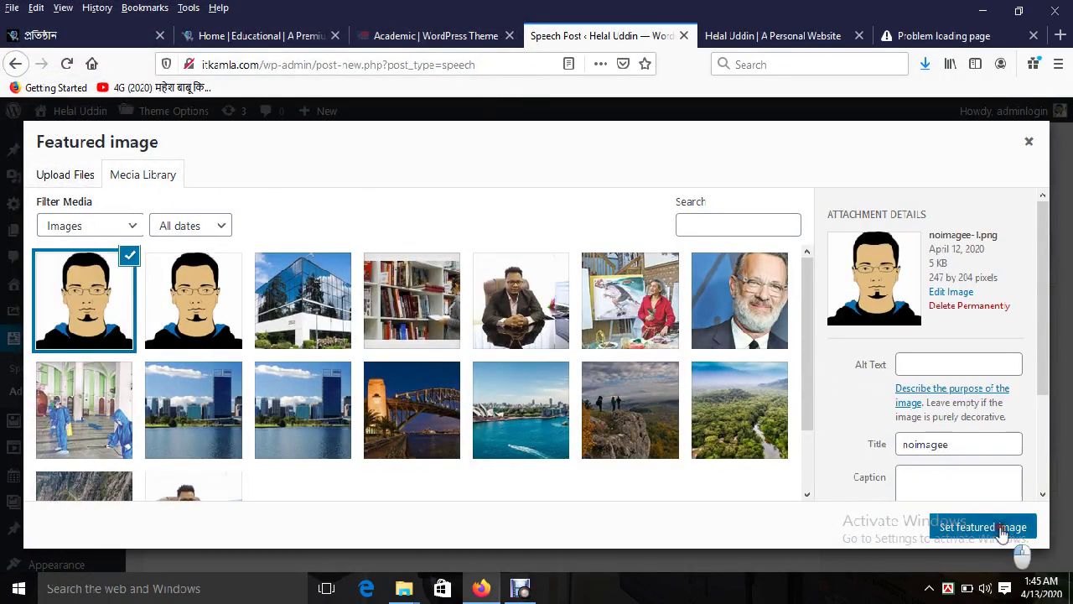
{"action": "left_click", "coordinate": [1013, 535]}
{"action": "left_click", "coordinate": [1009, 425]}
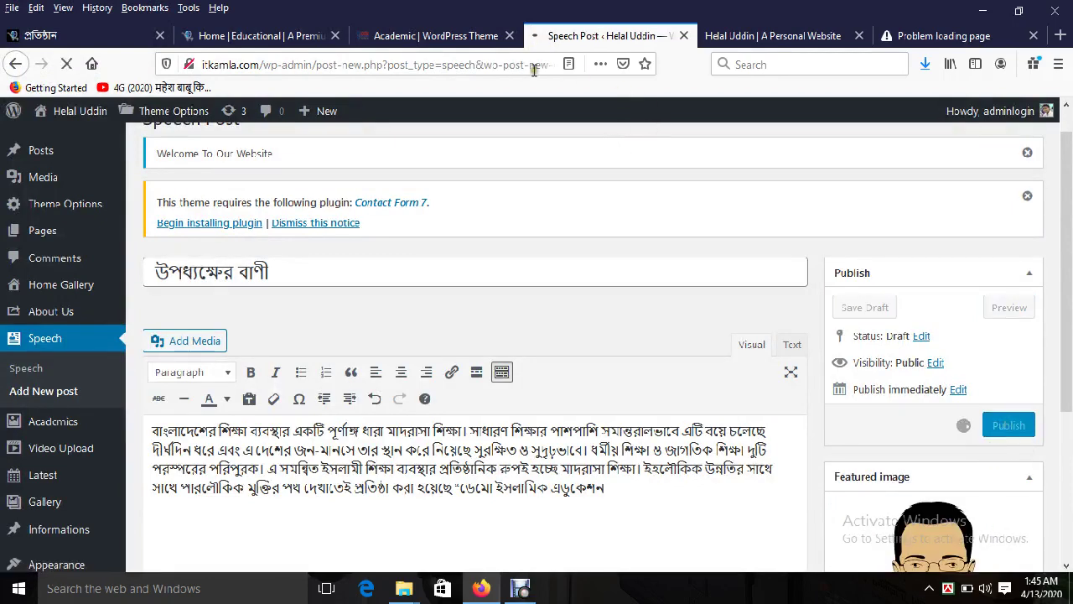
Step: Reload the live site and check the উপধ্যক্ষের বাণী and অধ্যক্ষের বাণী headings side by side
{"action": "left_click", "coordinate": [444, 35]}
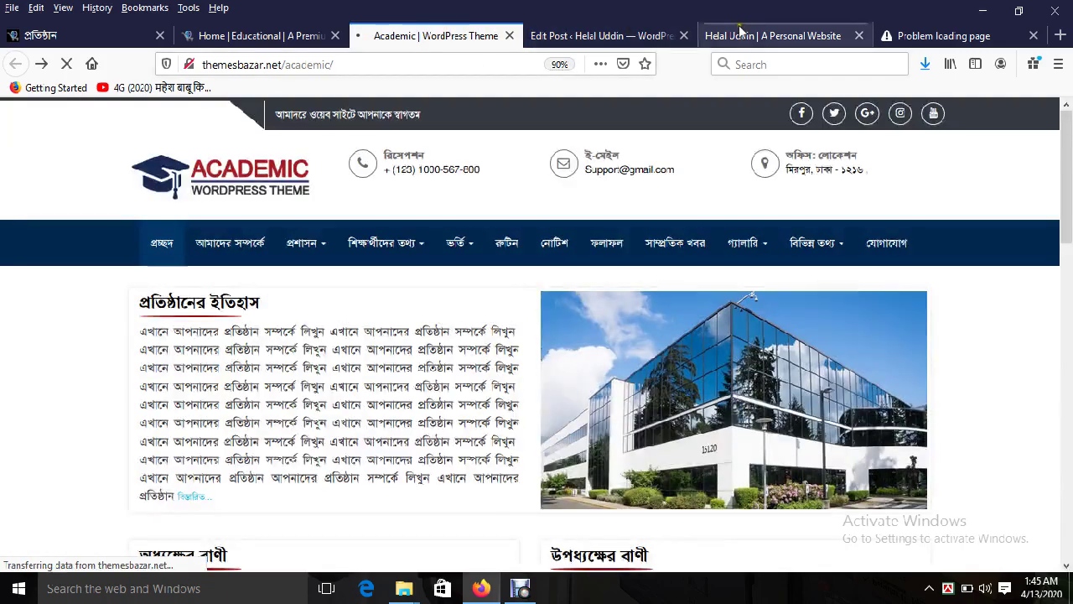
{"action": "left_click", "coordinate": [746, 35]}
{"action": "left_click", "coordinate": [67, 63]}
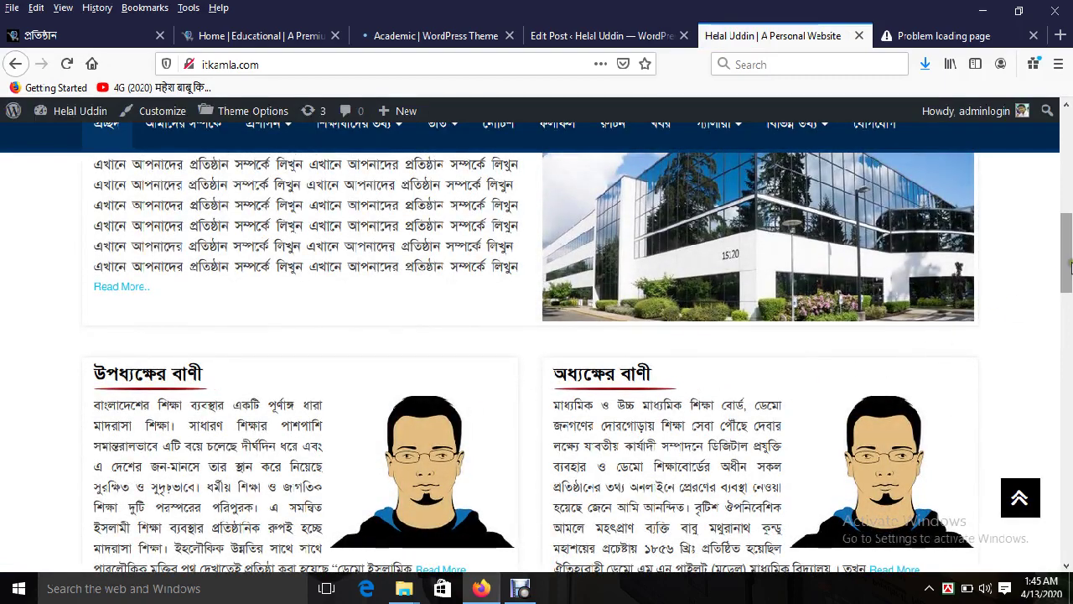
{"action": "scroll", "coordinate": [964, 335], "scroll_direction": "down", "scroll_amount": 1}
{"action": "double_click", "coordinate": [587, 330]}
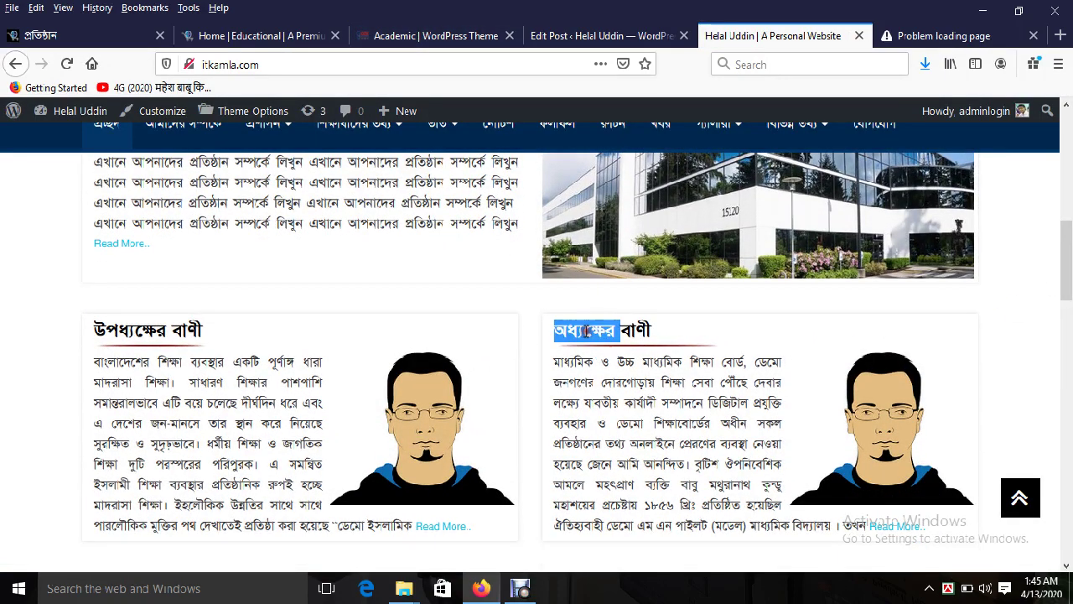
{"action": "left_click", "coordinate": [587, 330]}
{"action": "double_click", "coordinate": [587, 330]}
{"action": "triple_click", "coordinate": [183, 328]}
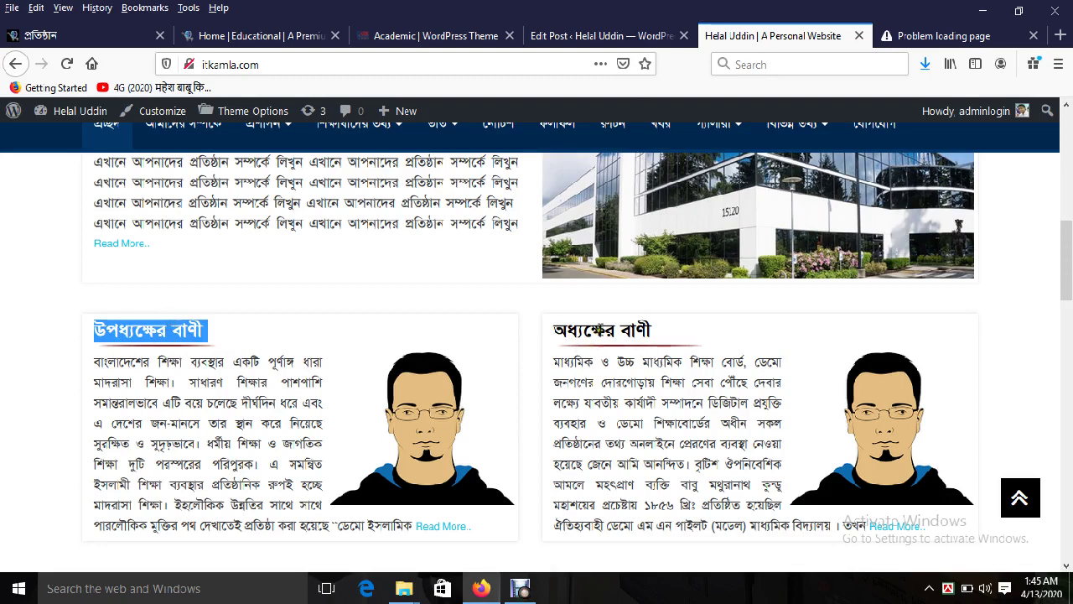
{"action": "triple_click", "coordinate": [600, 330]}
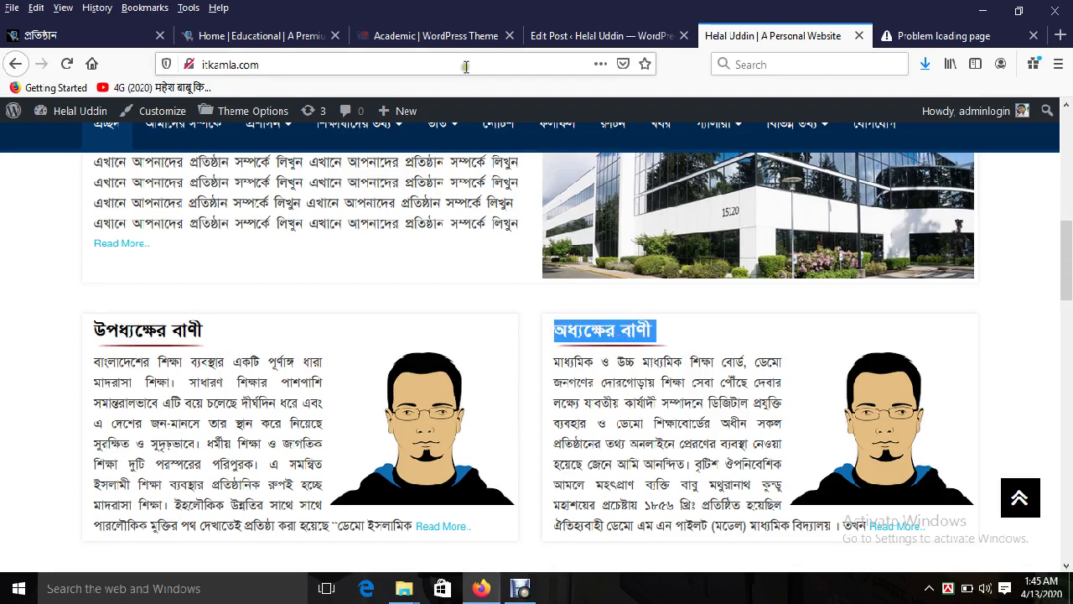
{"action": "left_click", "coordinate": [537, 39]}
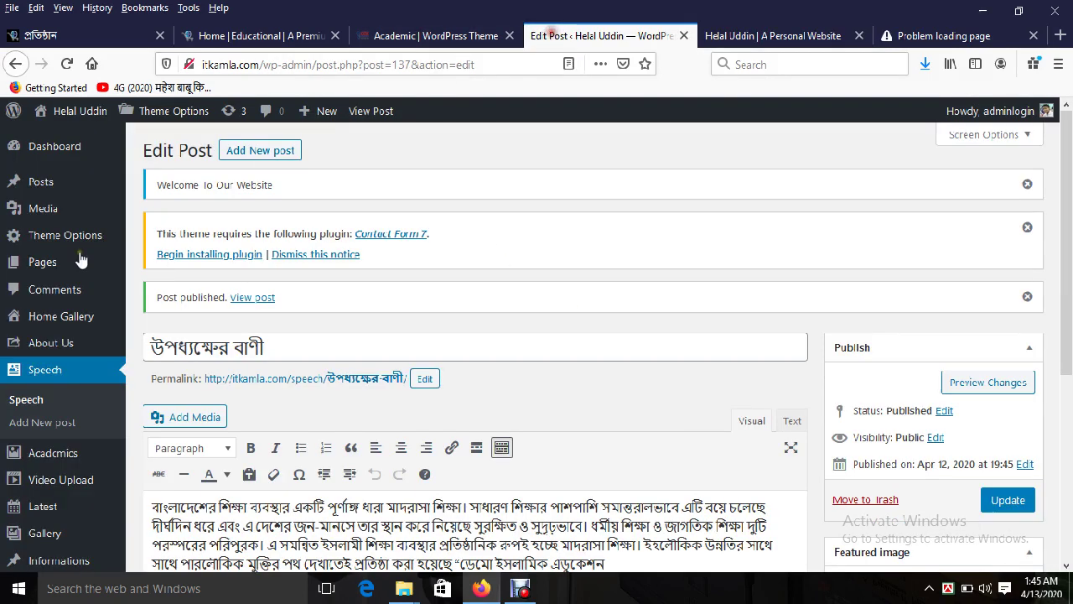
Step: Open the Speech posts list, then select the demo's গুরুত্বপূর্ণ তথ্য heading
{"action": "left_click", "coordinate": [25, 401]}
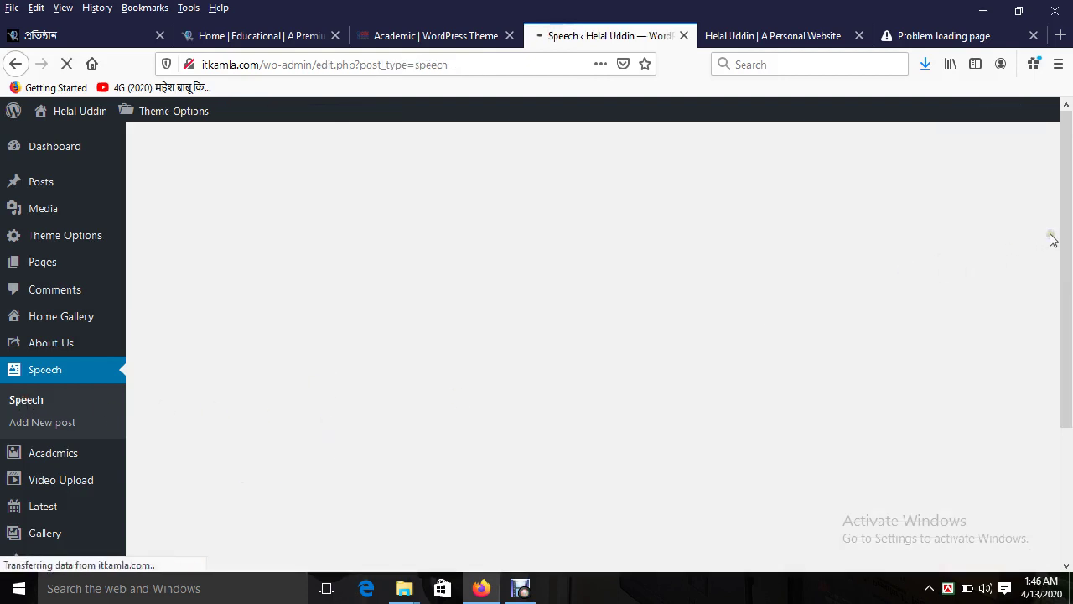
{"action": "scroll", "coordinate": [1057, 235], "scroll_direction": "down", "scroll_amount": 1}
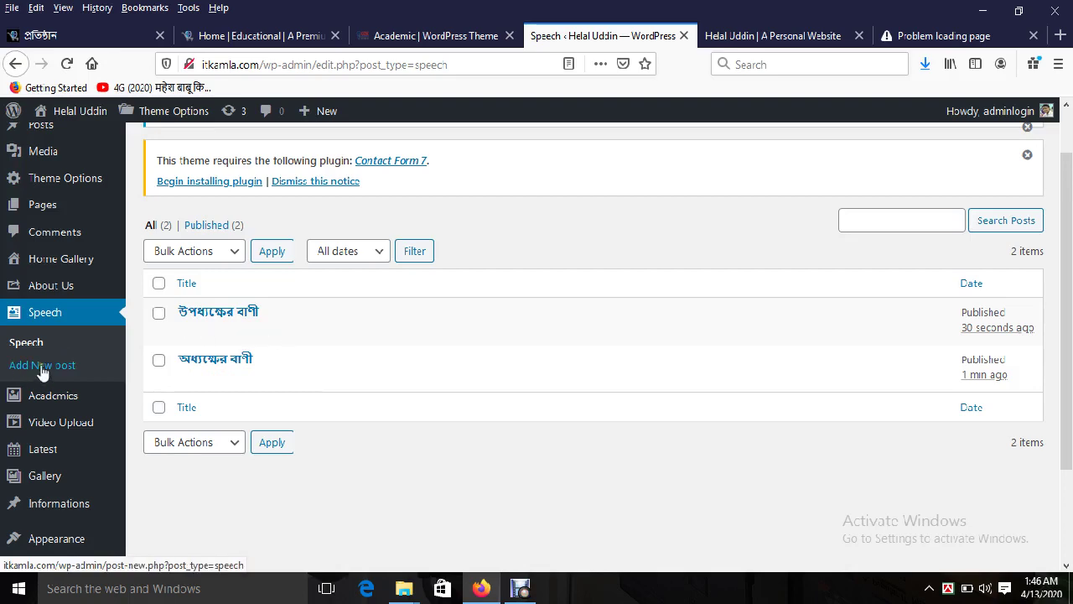
{"action": "left_click", "coordinate": [436, 36]}
{"action": "left_click_drag", "start_coordinate": [1059, 176], "coordinate": [1068, 265]}
{"action": "triple_click", "coordinate": [523, 211]}
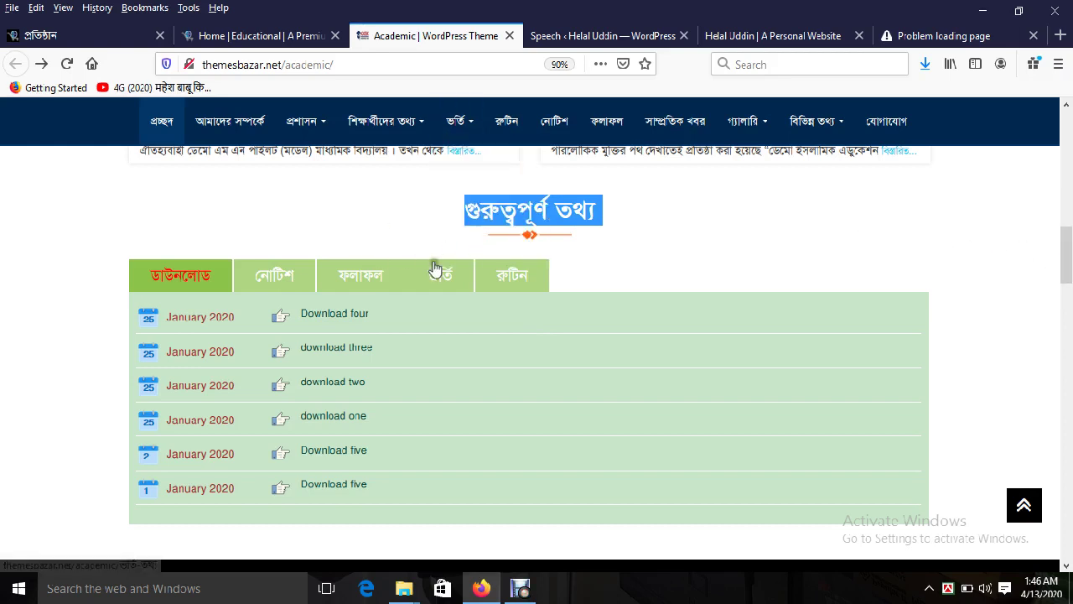
Step: Return to the Speech posts list and bring up the Informations admin submenu
{"action": "left_click", "coordinate": [553, 36]}
{"action": "scroll", "coordinate": [227, 423], "scroll_direction": "down", "scroll_amount": 2}
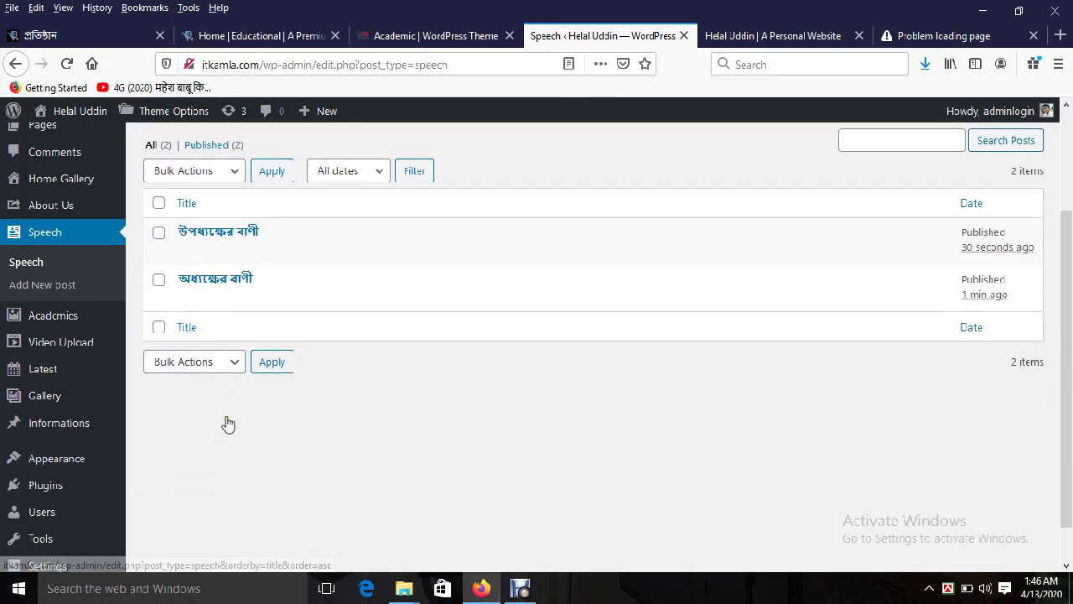
{"action": "left_click", "coordinate": [404, 36]}
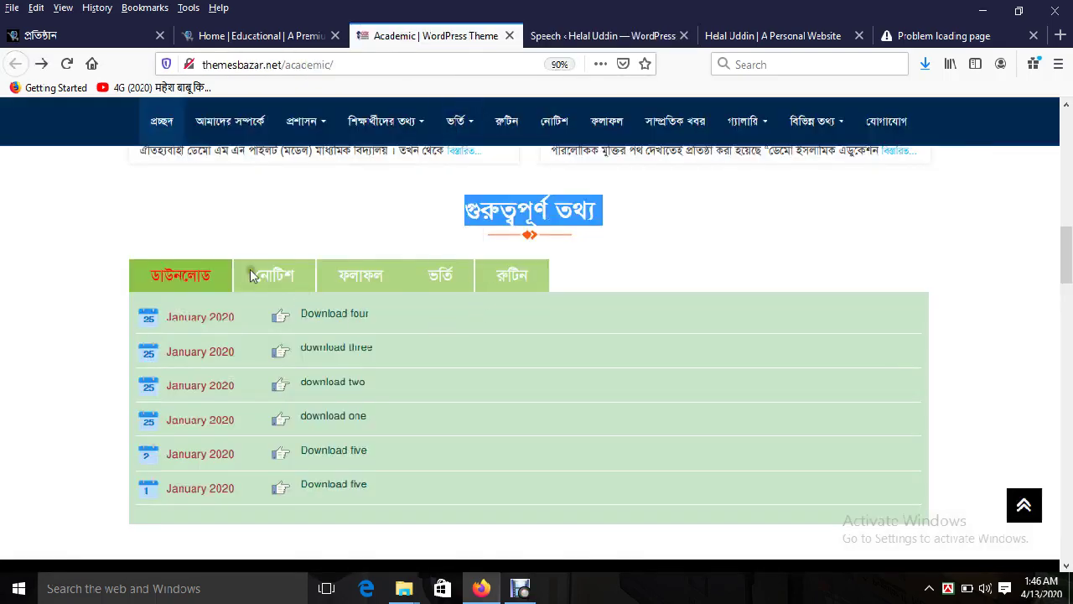
{"action": "left_click", "coordinate": [595, 36]}
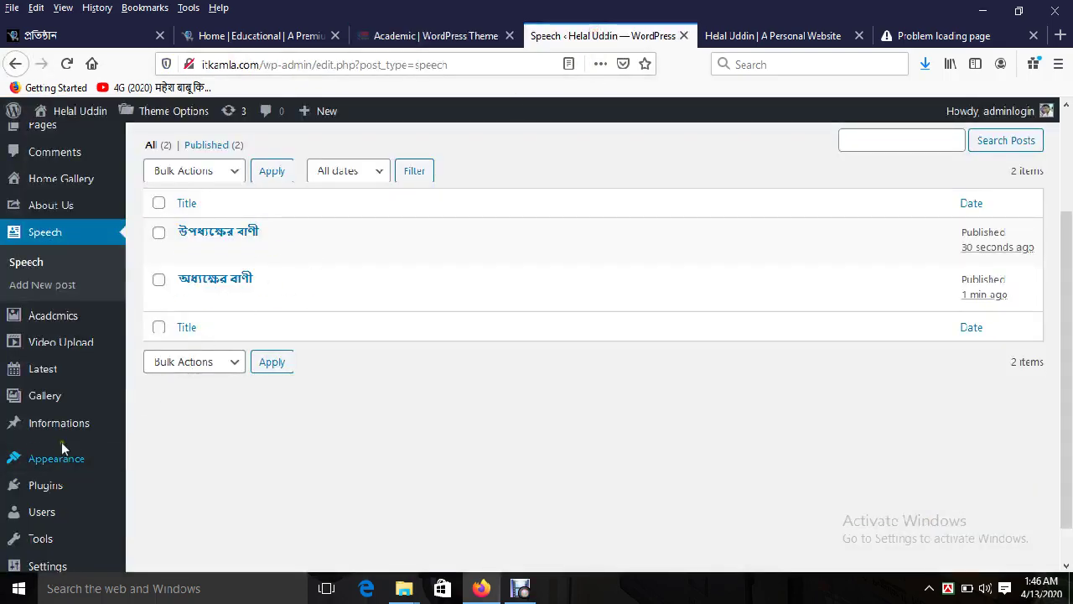
{"action": "mouse_move", "coordinate": [62, 432]}
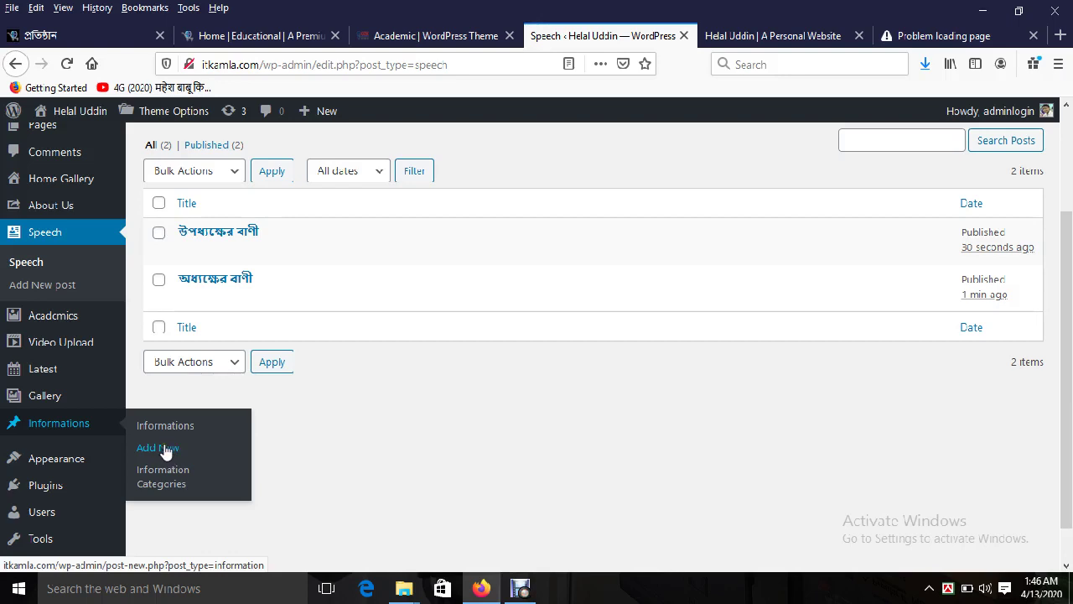
Step: Start a new Information post and look over its Download Title, Viwe Title and upload fields
{"action": "left_click", "coordinate": [165, 451]}
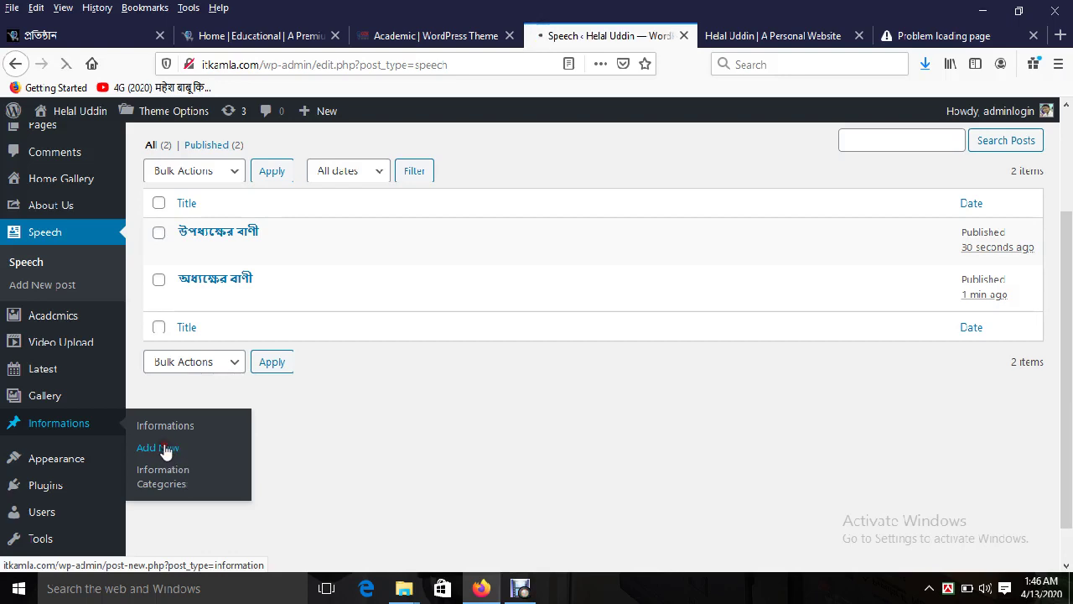
{"action": "left_click", "coordinate": [436, 35]}
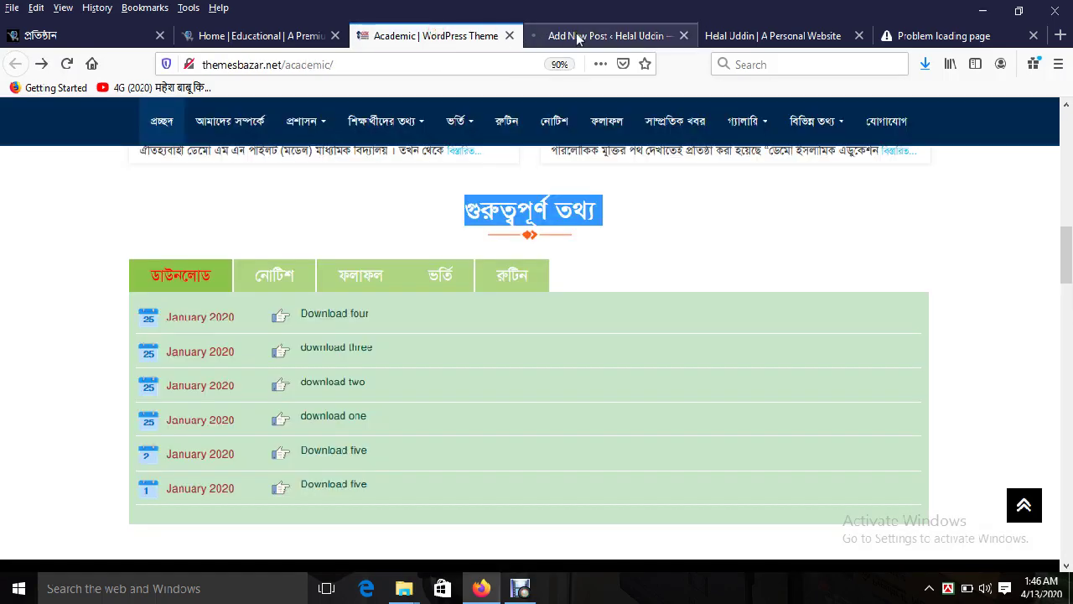
{"action": "left_click", "coordinate": [578, 37]}
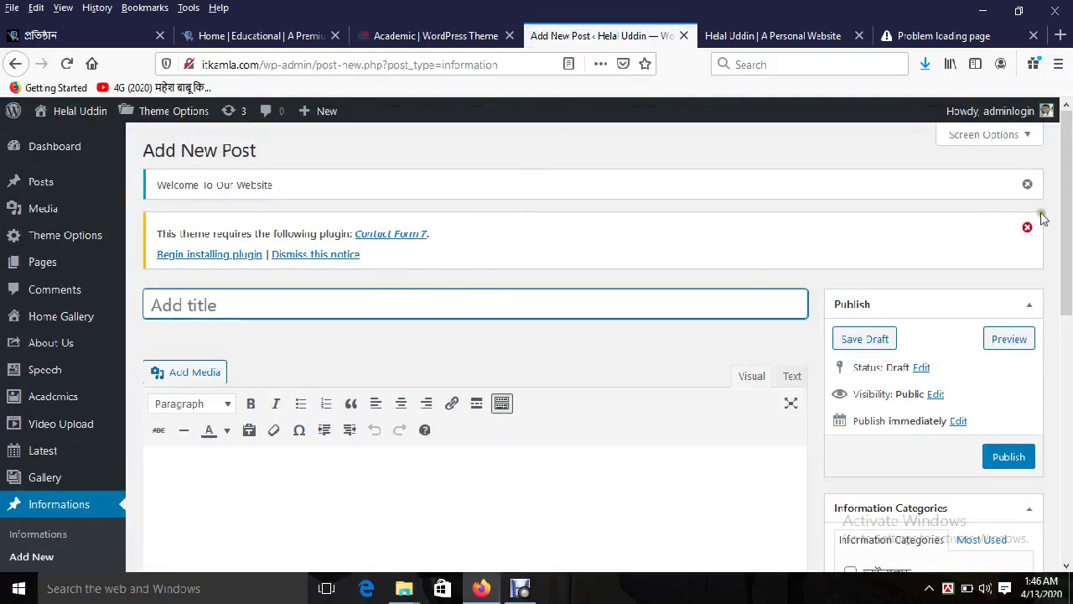
{"action": "left_click_drag", "start_coordinate": [1067, 218], "coordinate": [1070, 482]}
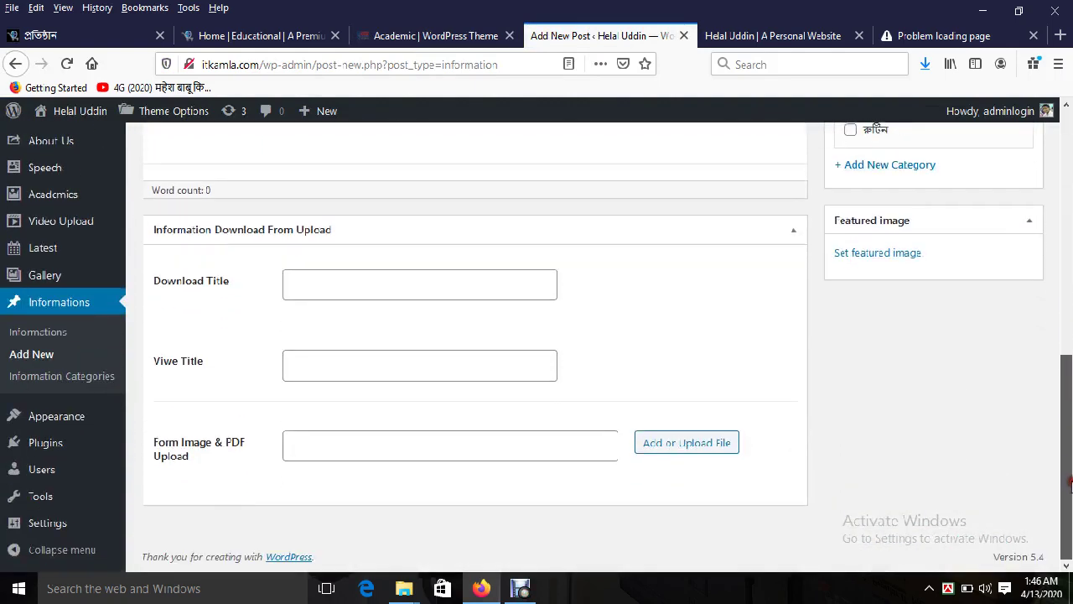
{"action": "left_click", "coordinate": [347, 282]}
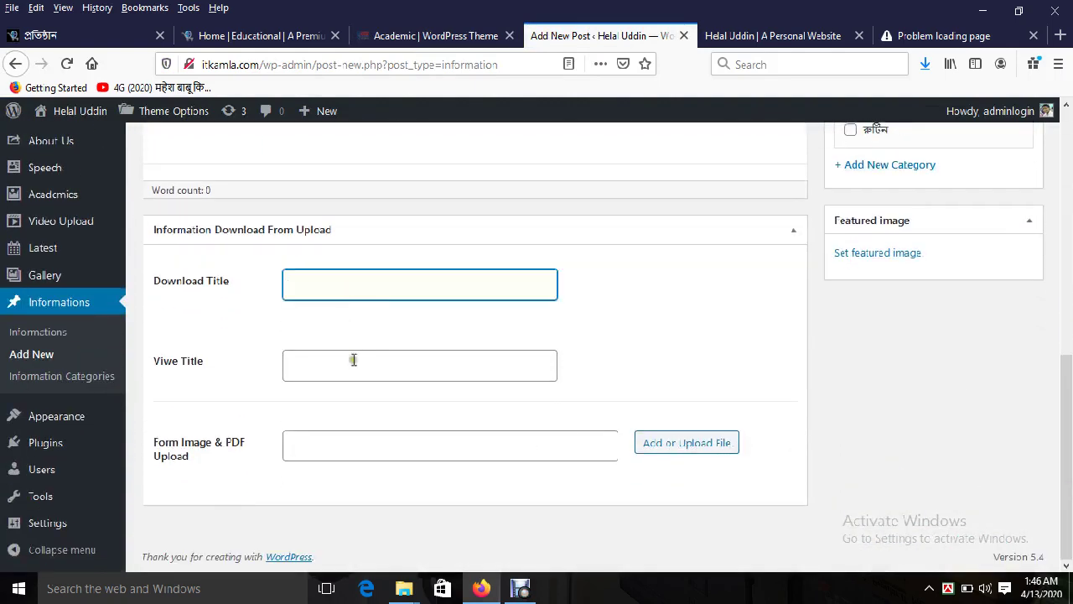
{"action": "left_click", "coordinate": [353, 362]}
{"action": "left_click", "coordinate": [361, 446]}
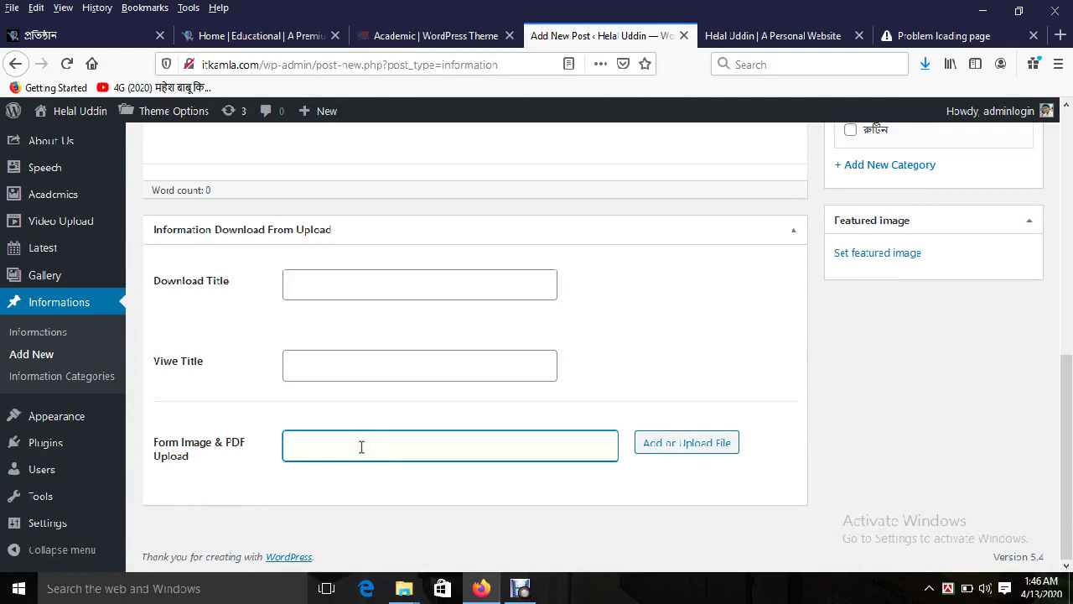
{"action": "left_click_drag", "start_coordinate": [1066, 424], "coordinate": [1070, 251]}
{"action": "scroll", "coordinate": [304, 391], "scroll_direction": "down", "scroll_amount": 3}
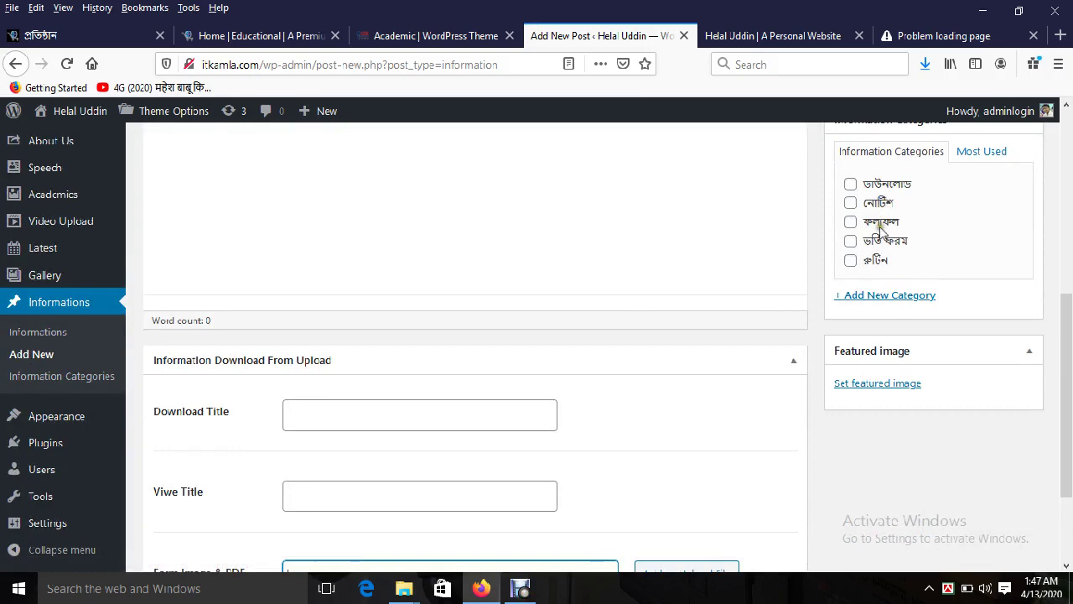
{"action": "left_click_drag", "start_coordinate": [1063, 294], "coordinate": [1045, 252]}
Step: Save the demo's Download four PDF, HTML5-Bangla-Ebook.pdf, to the Desktop
{"action": "left_click", "coordinate": [260, 35]}
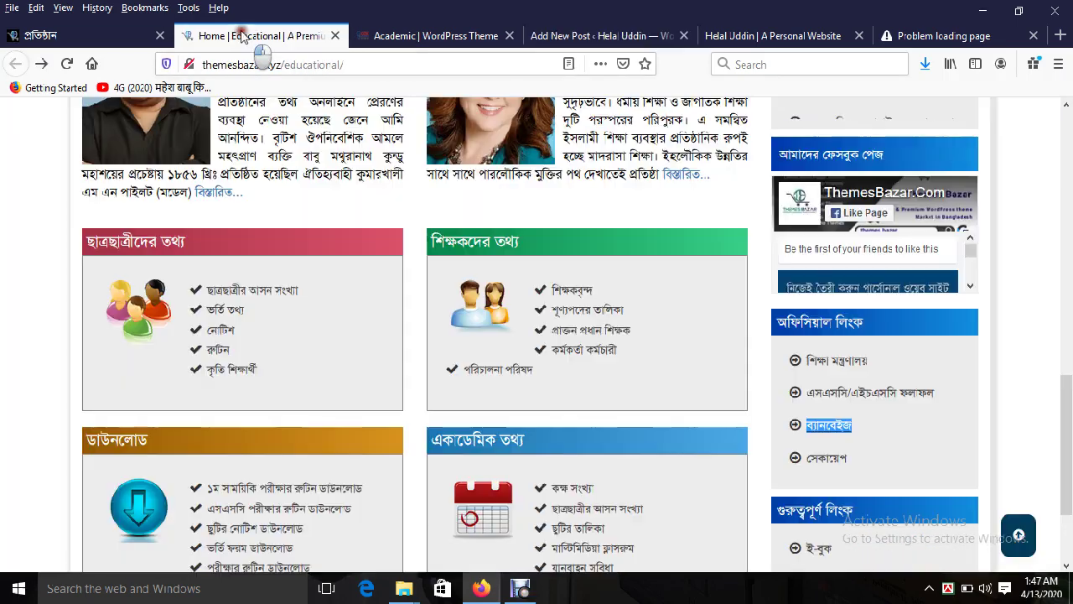
{"action": "left_click", "coordinate": [335, 35]}
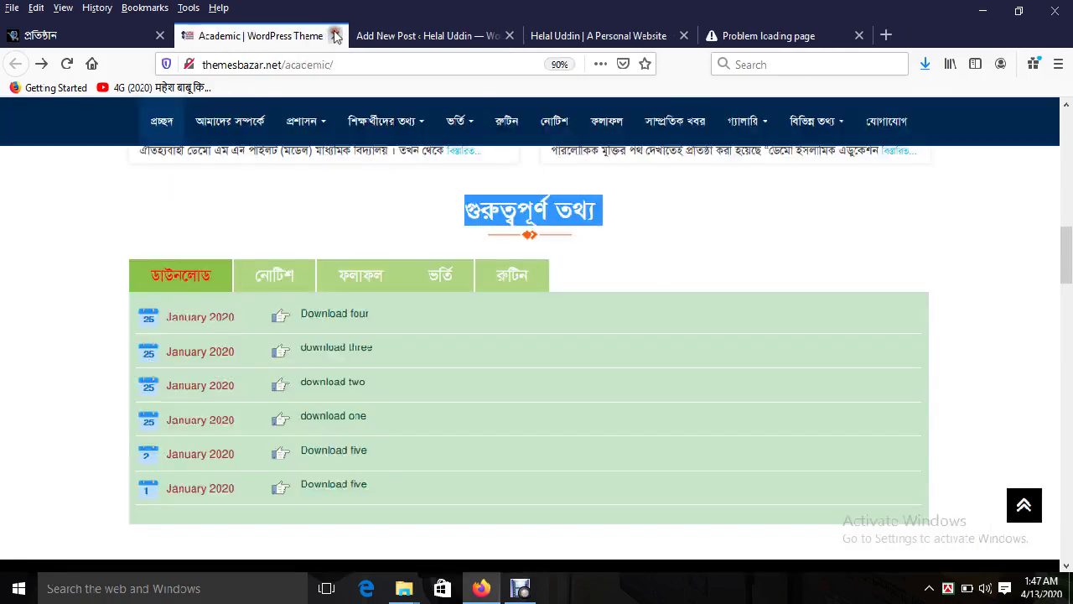
{"action": "left_click", "coordinate": [348, 315]}
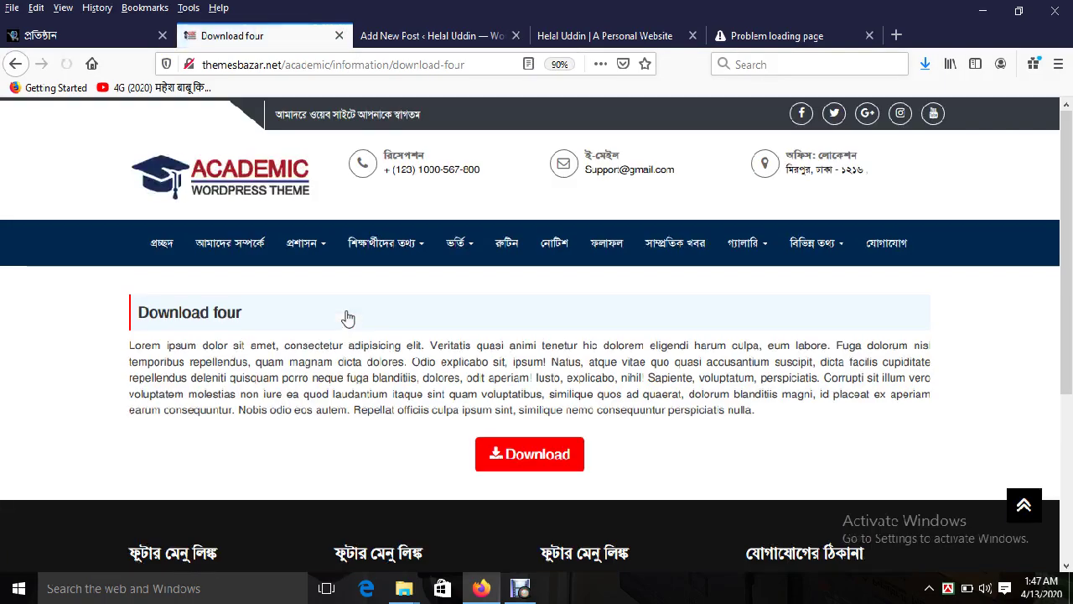
{"action": "left_click", "coordinate": [543, 454]}
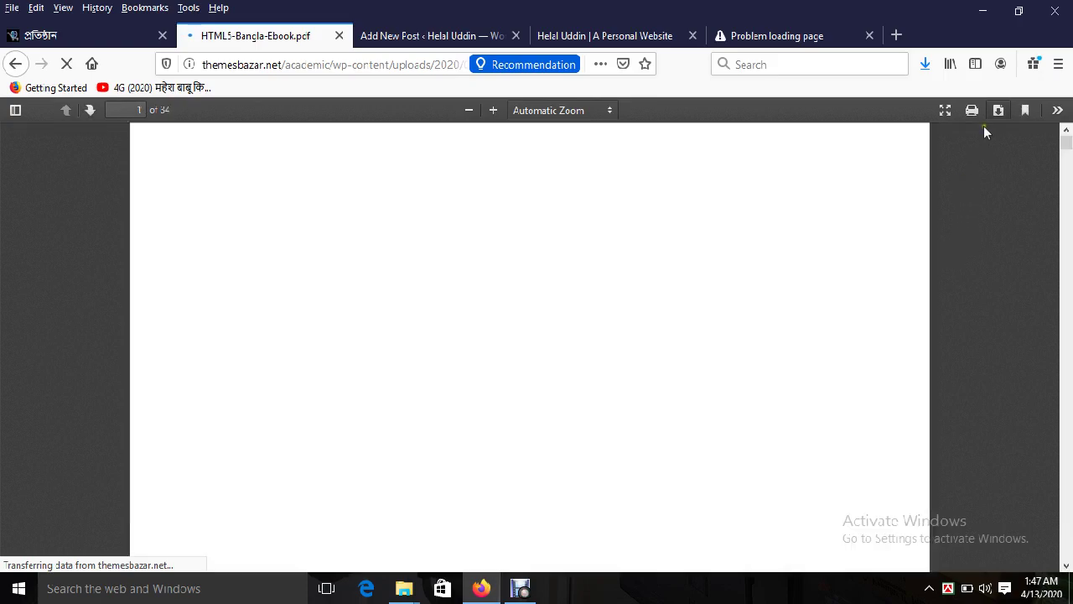
{"action": "left_click", "coordinate": [998, 110]}
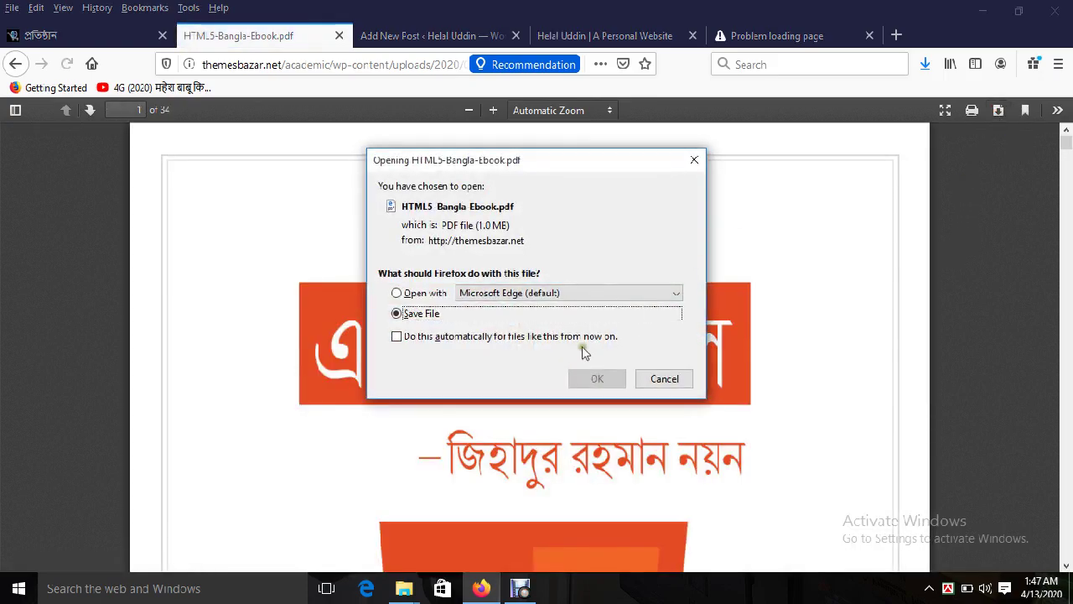
{"action": "left_click", "coordinate": [596, 378]}
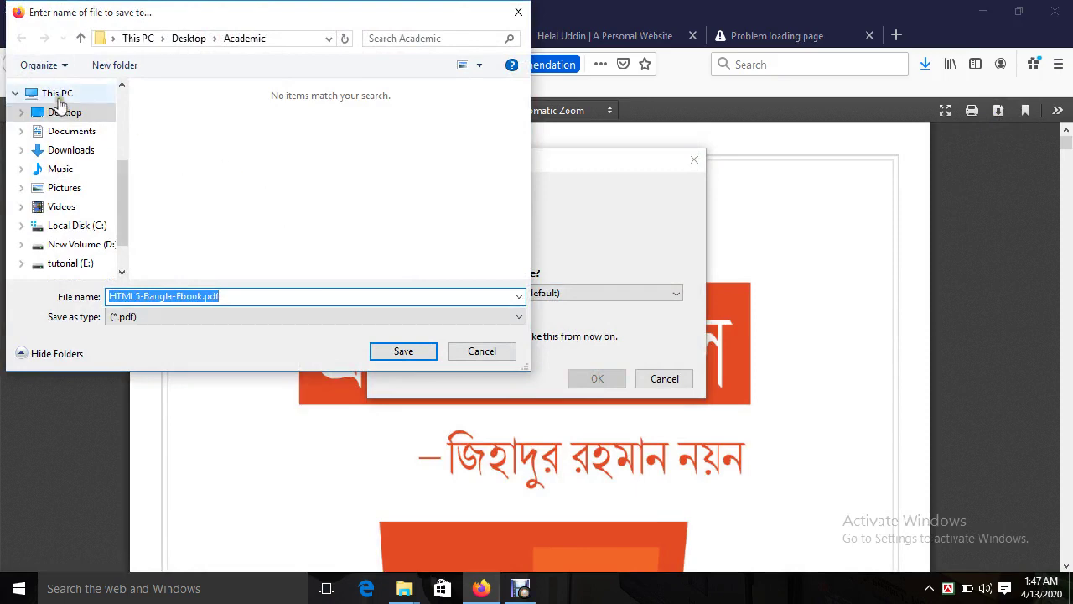
{"action": "left_click", "coordinate": [56, 95]}
{"action": "left_click", "coordinate": [60, 112]}
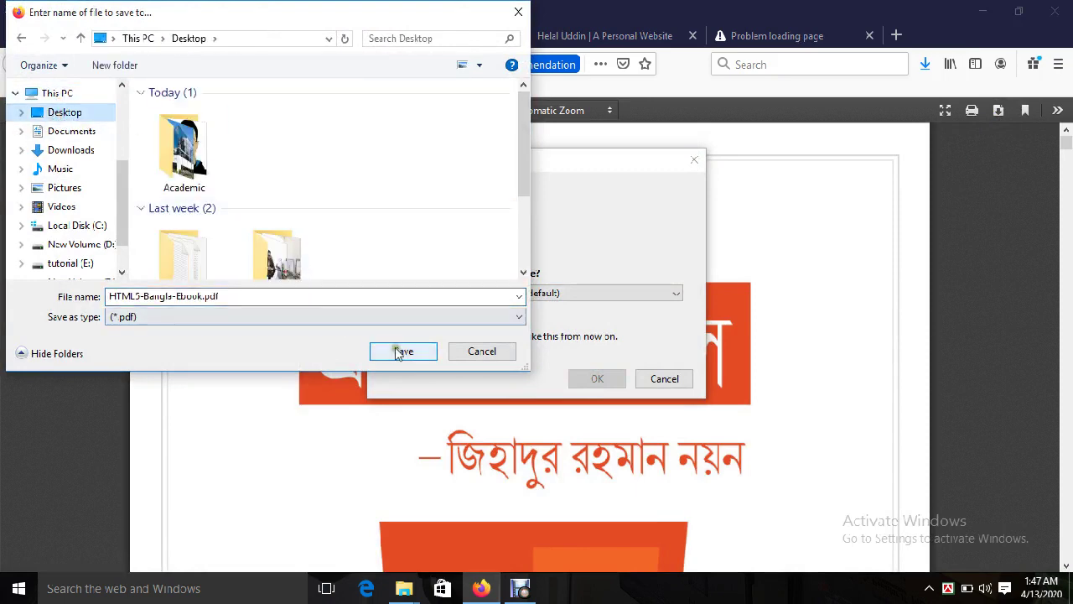
{"action": "left_click", "coordinate": [403, 350]}
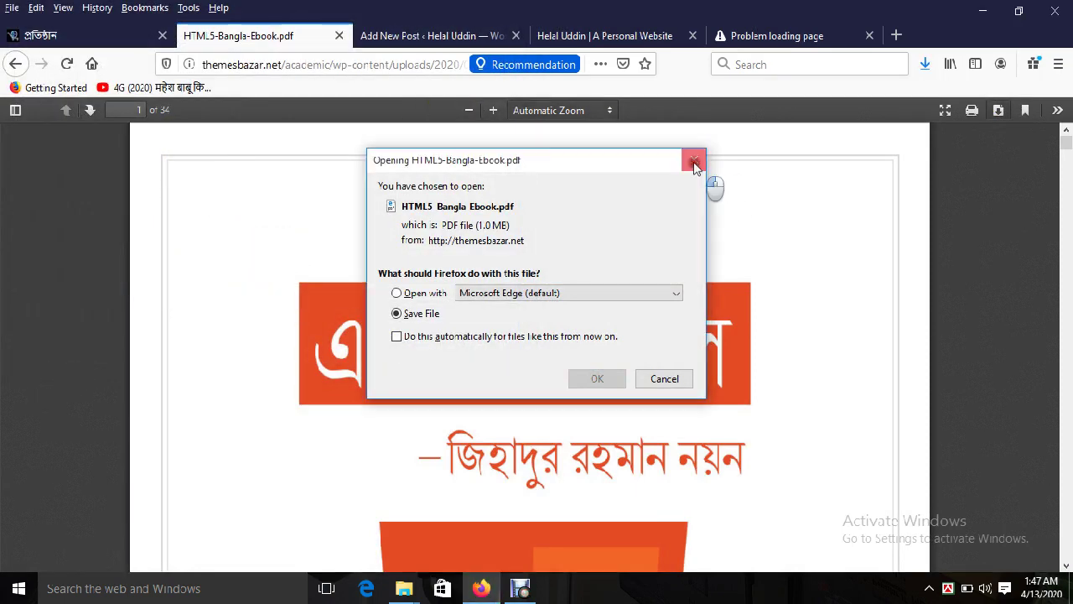
{"action": "left_click", "coordinate": [694, 159]}
{"action": "left_click", "coordinate": [421, 37]}
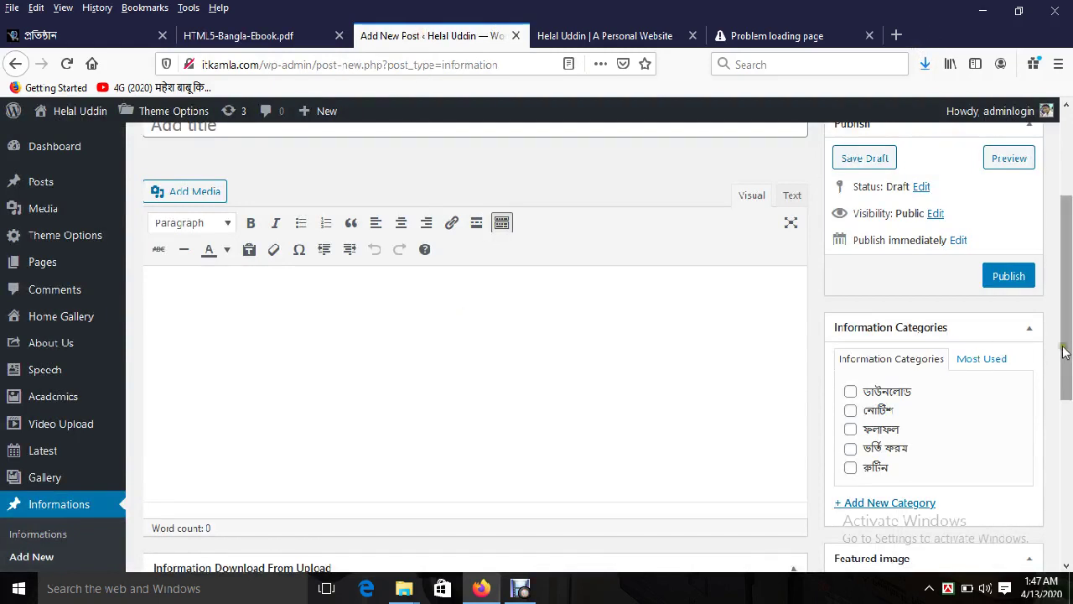
Step: Switch the Avro keyboard to Bengali Unicode input for the post title
{"action": "scroll", "coordinate": [1070, 344], "scroll_direction": "up", "scroll_amount": 2}
{"action": "left_click", "coordinate": [247, 223]}
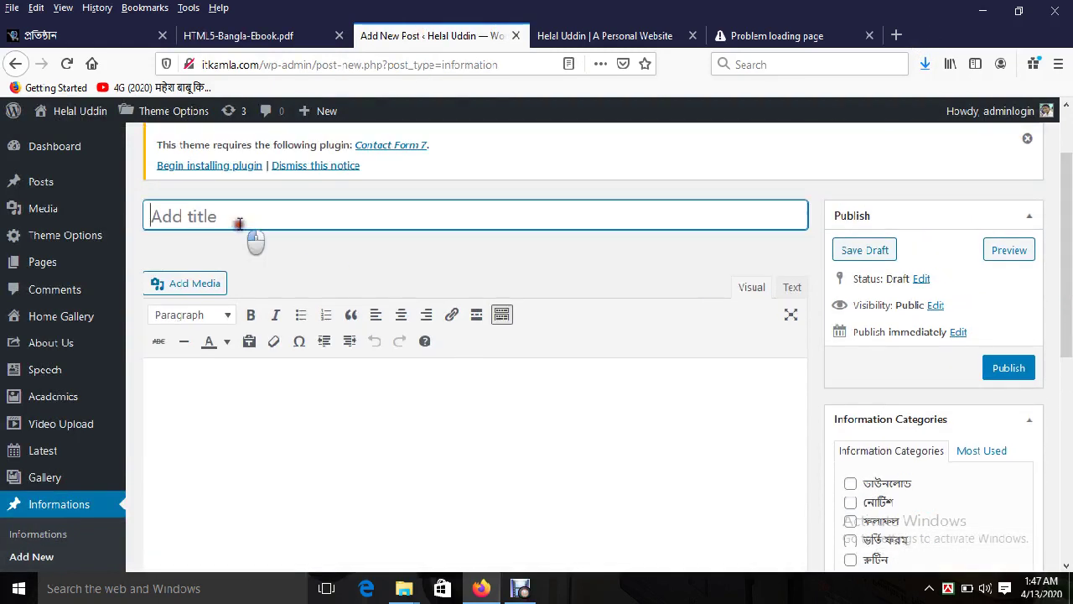
{"action": "right_click", "coordinate": [949, 587]}
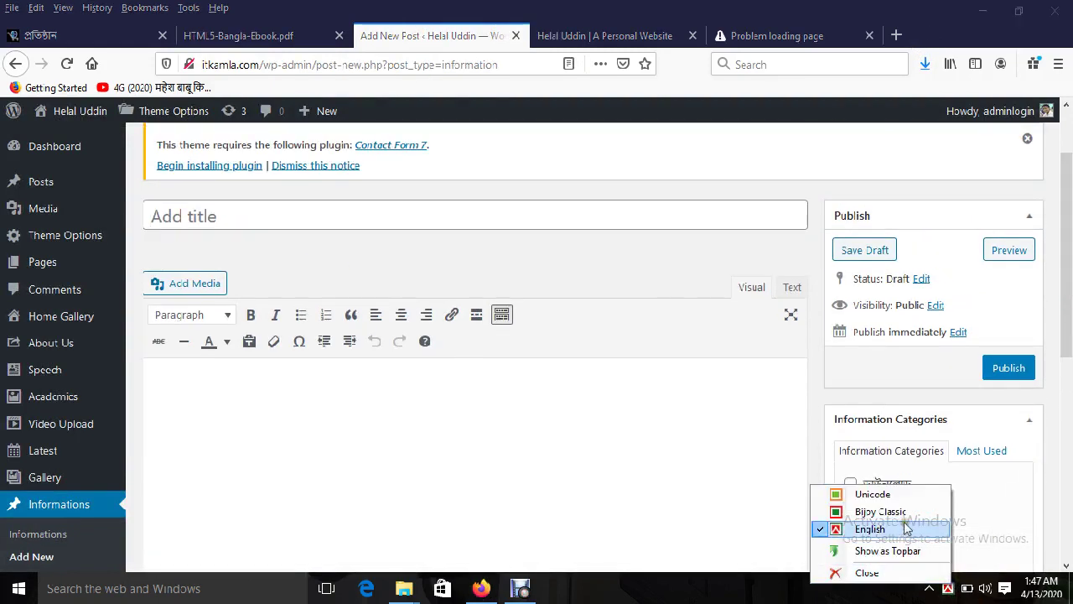
{"action": "left_click", "coordinate": [892, 495]}
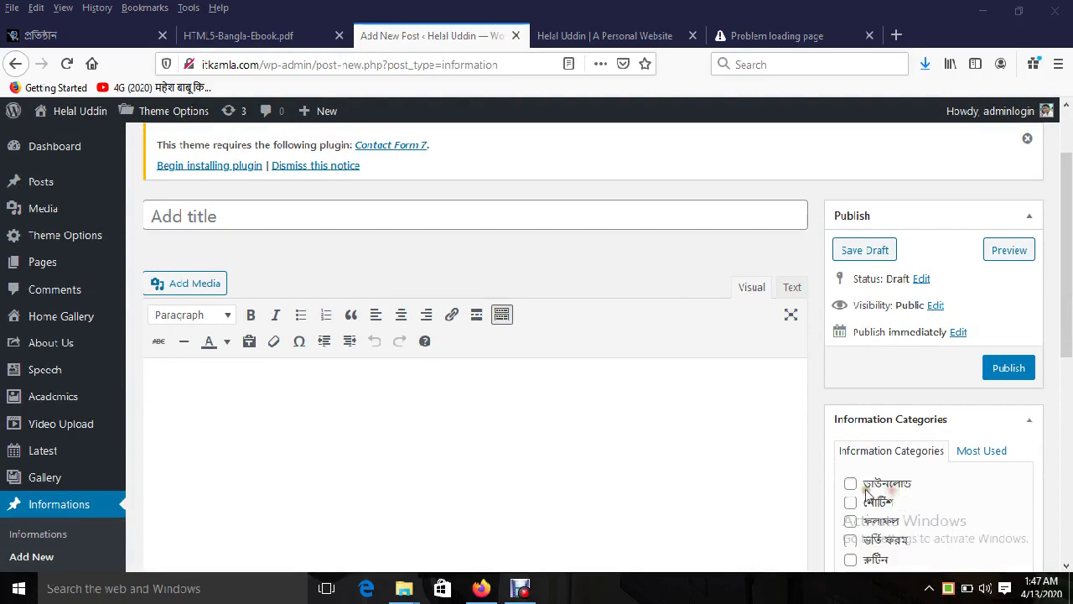
Step: Enter the Bengali title ৭ম শ্রেণীর বার্ষিক পরীক্ষার ফলাফল, then move into the post body
{"action": "left_click", "coordinate": [314, 216]}
{"action": "left_click", "coordinate": [314, 215]}
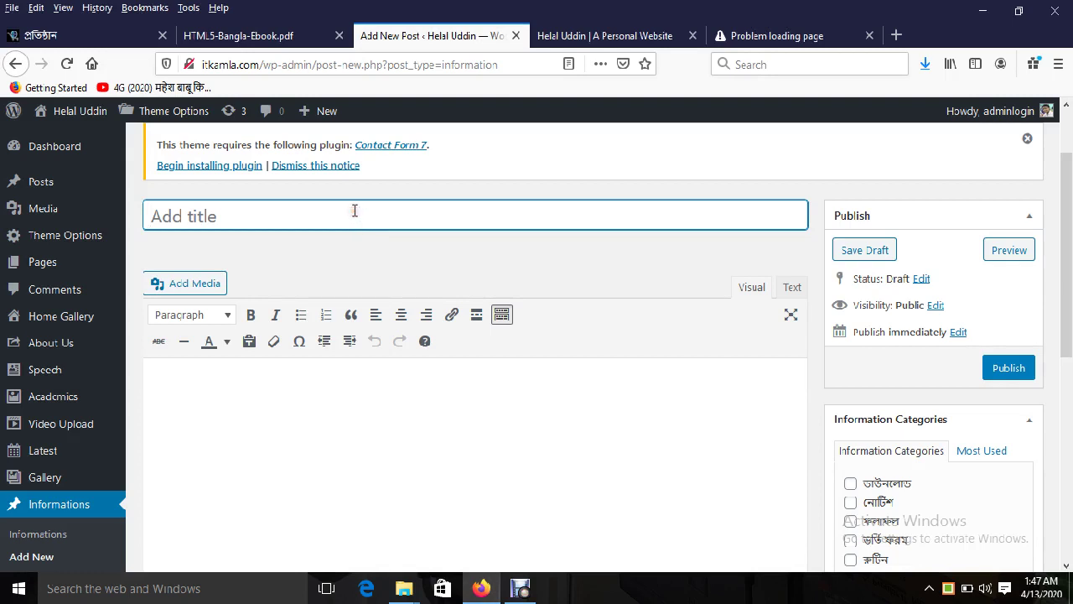
{"action": "type", "text": "প"}
{"action": "type", "text": "ম শ্রেণী"}
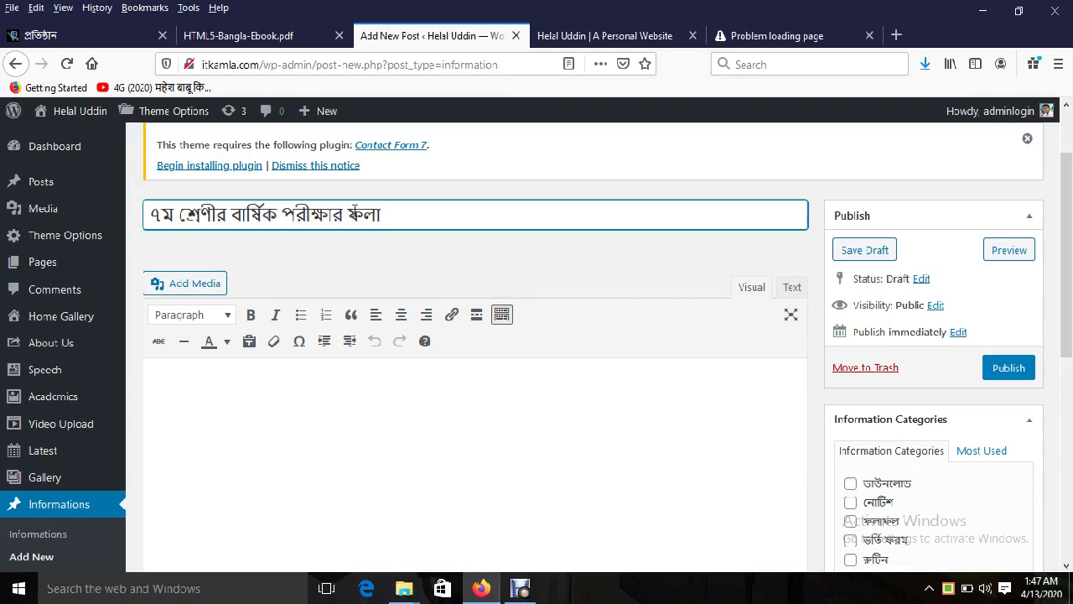
{"action": "left_click", "coordinate": [309, 386]}
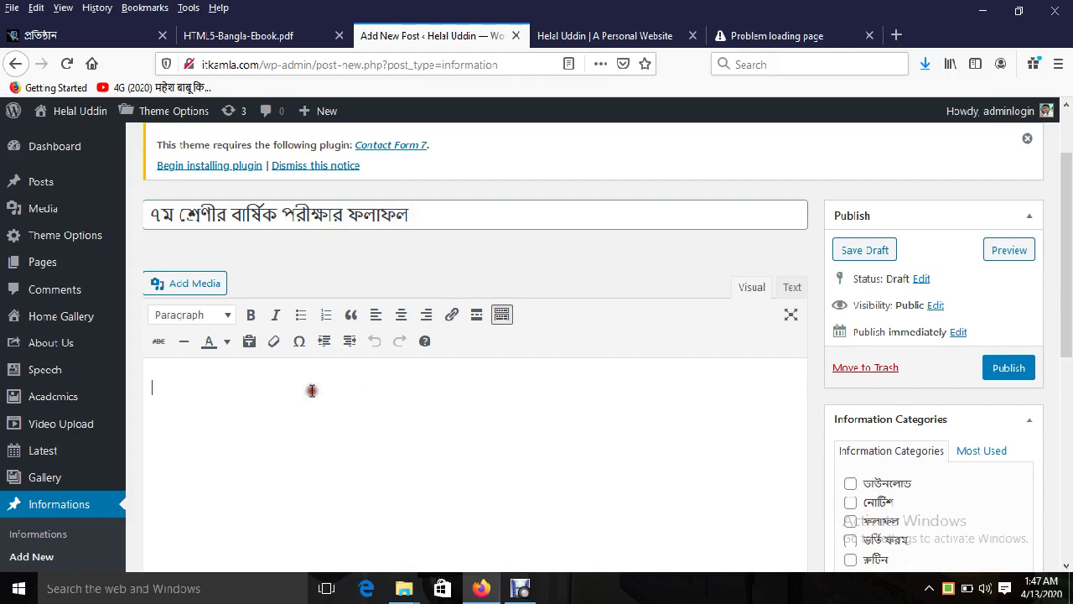
{"action": "scroll", "coordinate": [992, 329], "scroll_direction": "down", "scroll_amount": 2}
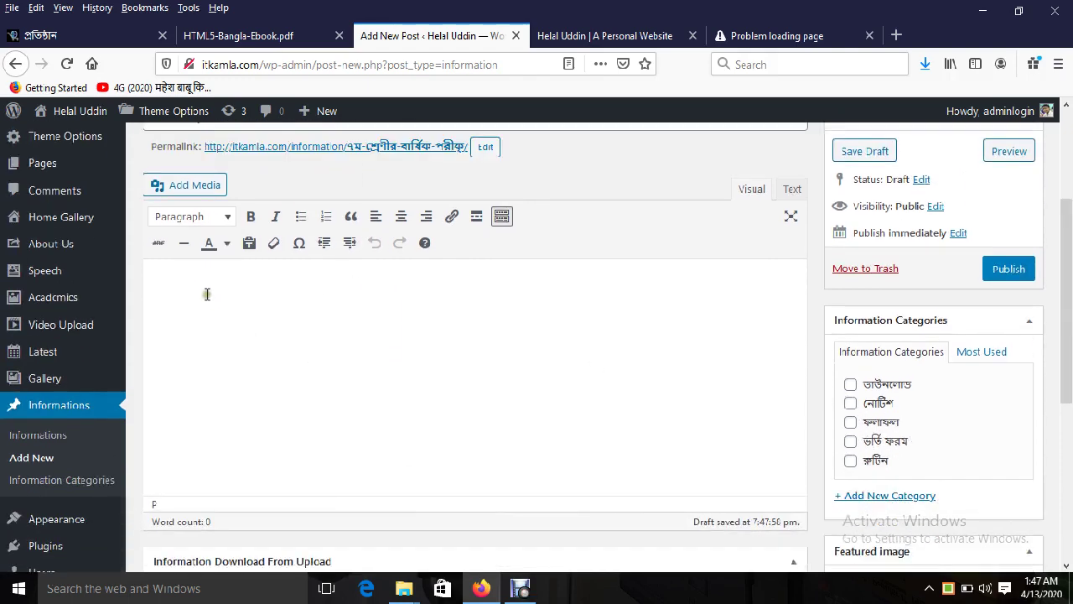
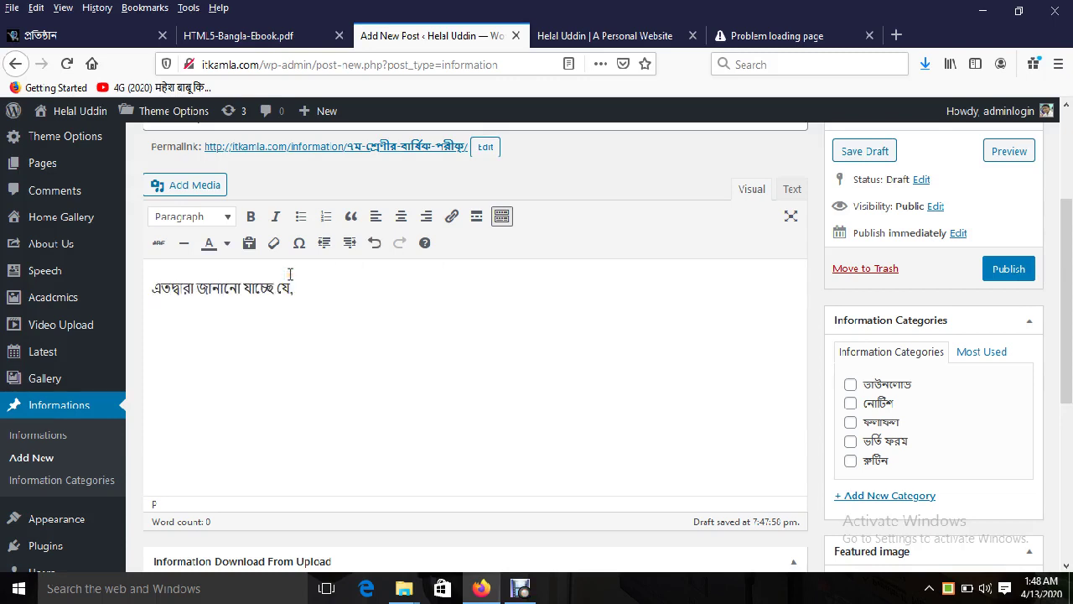
Step: Fill Download Title with ডাউনলোড and View Title with দেখুন, checking the demo page for reference
{"action": "scroll", "coordinate": [302, 490], "scroll_direction": "down", "scroll_amount": 3}
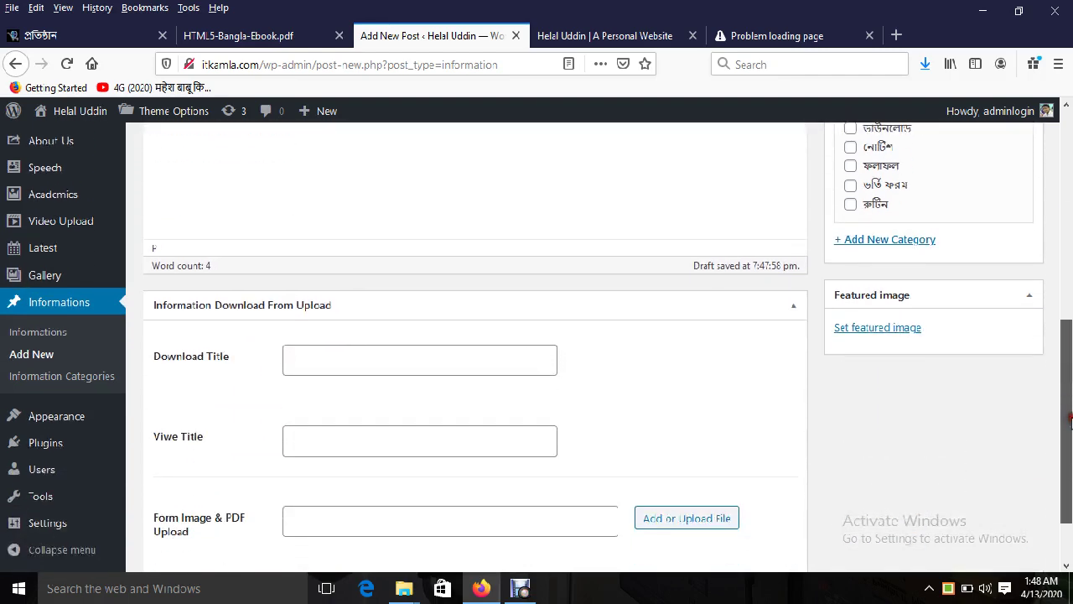
{"action": "left_click", "coordinate": [319, 360]}
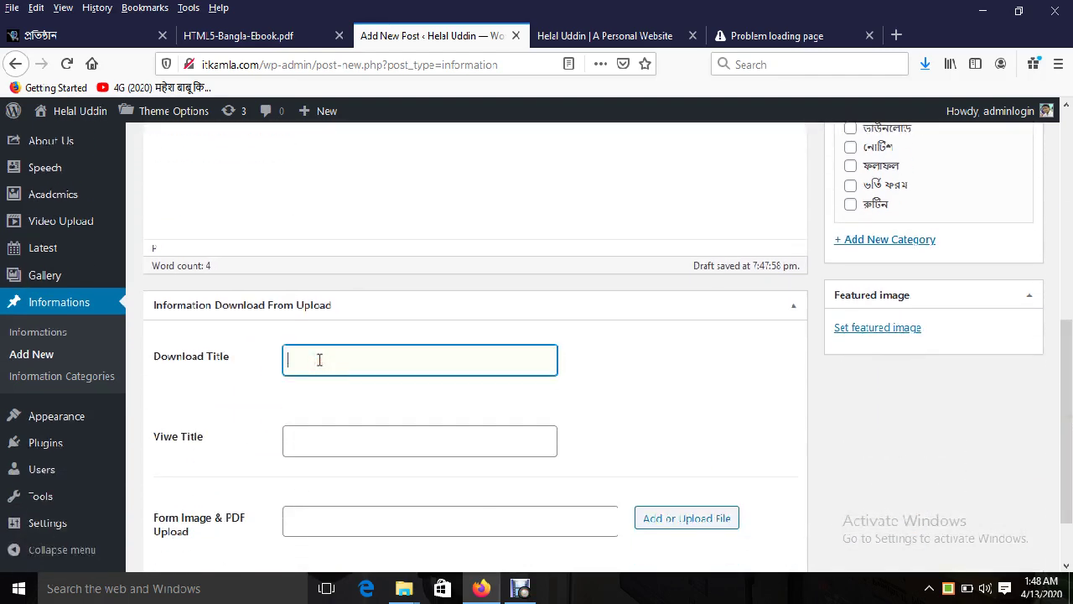
{"action": "left_click", "coordinate": [336, 439]}
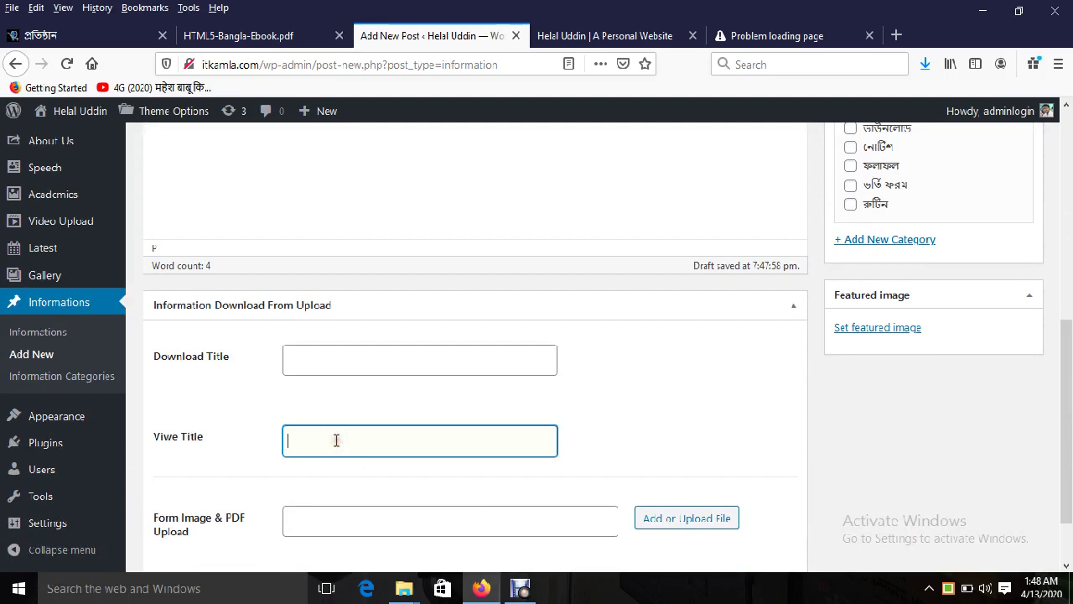
{"action": "left_click", "coordinate": [276, 35]}
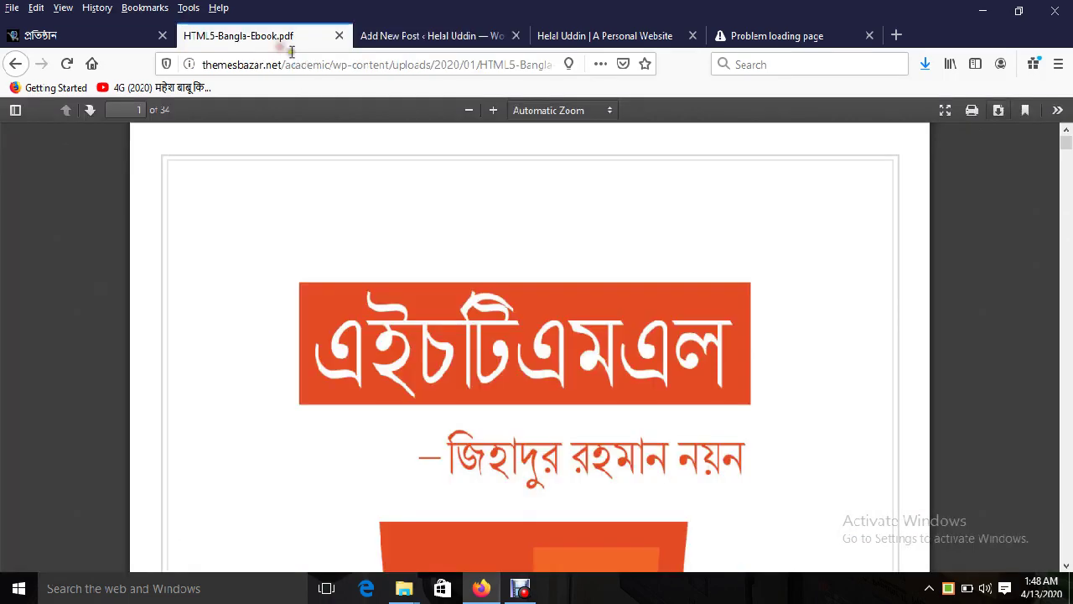
{"action": "left_click", "coordinate": [15, 64]}
{"action": "mouse_move", "coordinate": [479, 243]}
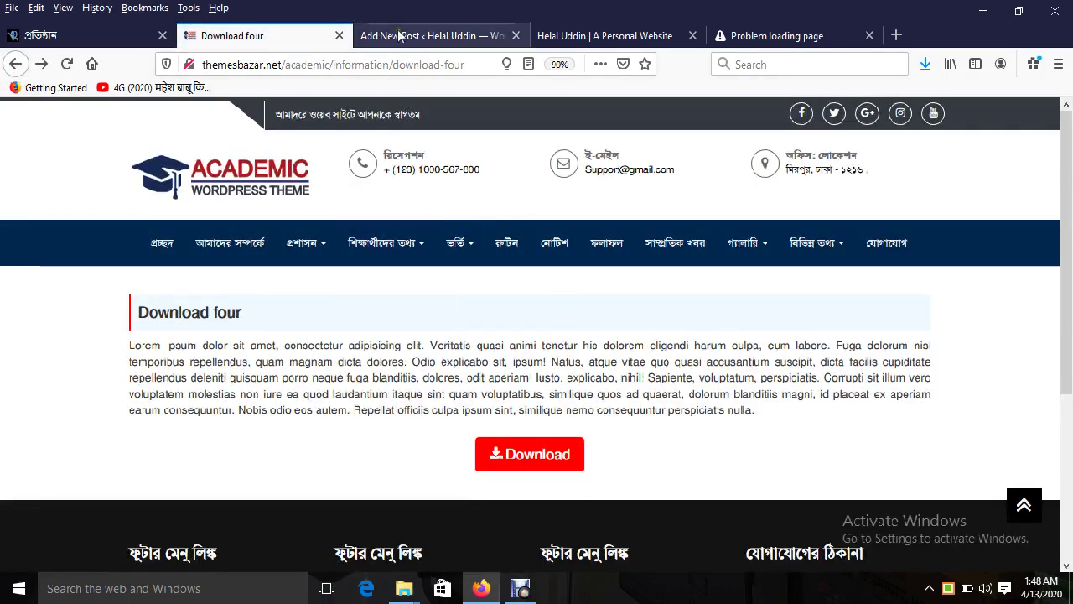
{"action": "left_click", "coordinate": [399, 36]}
{"action": "left_click", "coordinate": [389, 348]}
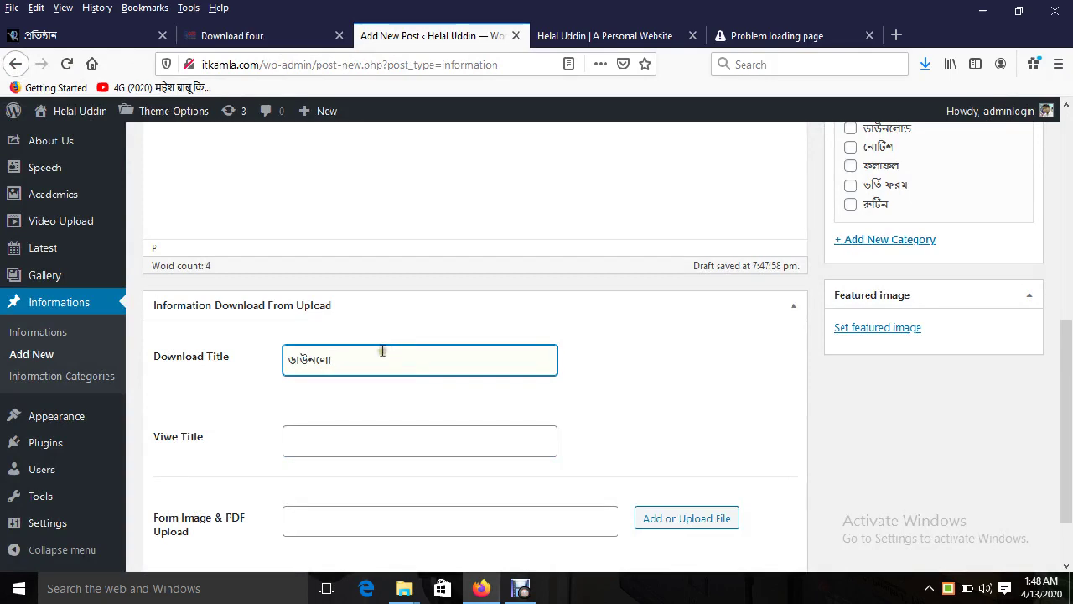
{"action": "double_click", "coordinate": [367, 358]}
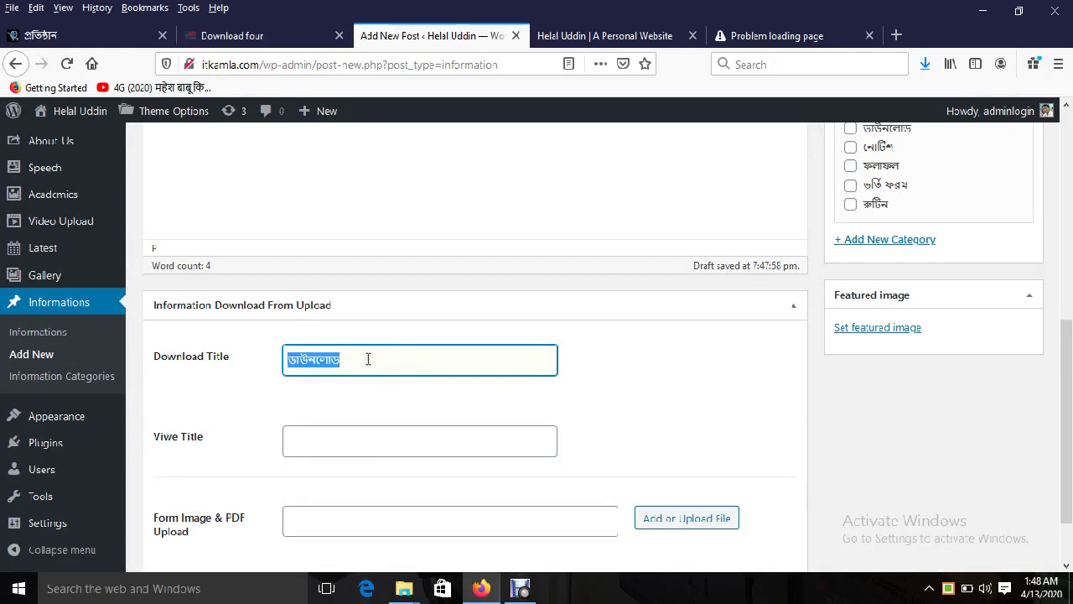
{"action": "left_click", "coordinate": [356, 435]}
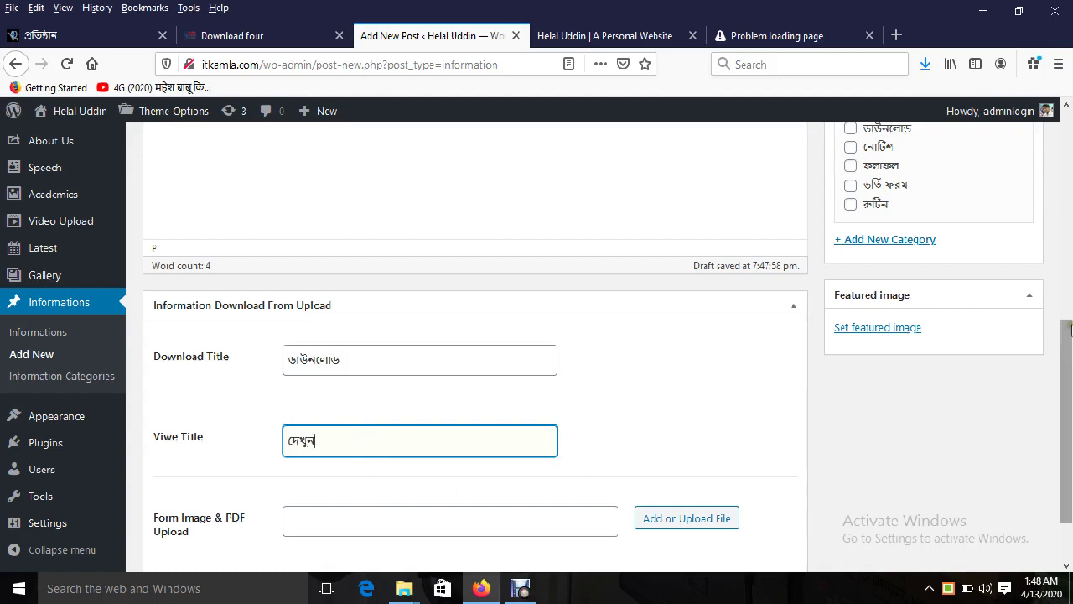
{"action": "scroll", "coordinate": [586, 469], "scroll_direction": "down", "scroll_amount": 2}
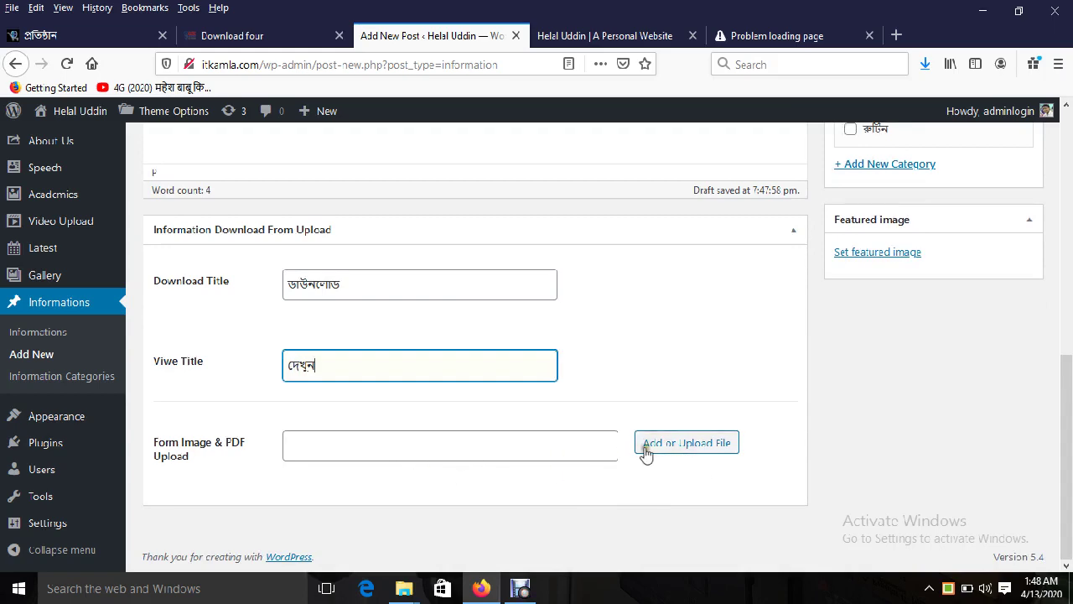
Step: Upload HTML5-Bangla-Ebook.pdf from the Desktop into the Form Image & PDF Upload field
{"action": "left_click", "coordinate": [667, 446]}
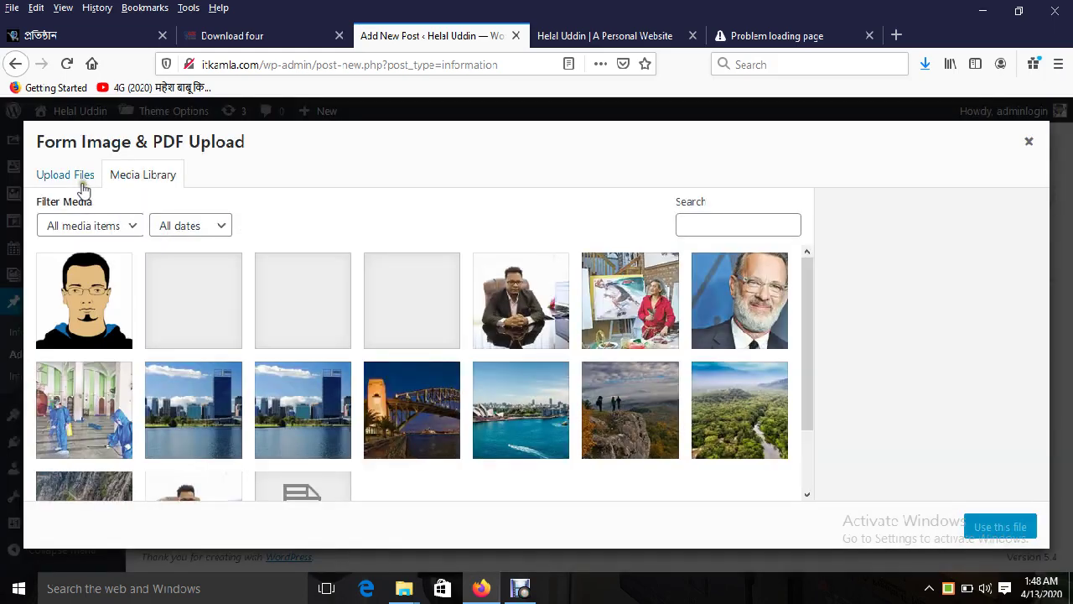
{"action": "left_click", "coordinate": [77, 177]}
{"action": "left_click", "coordinate": [572, 361]}
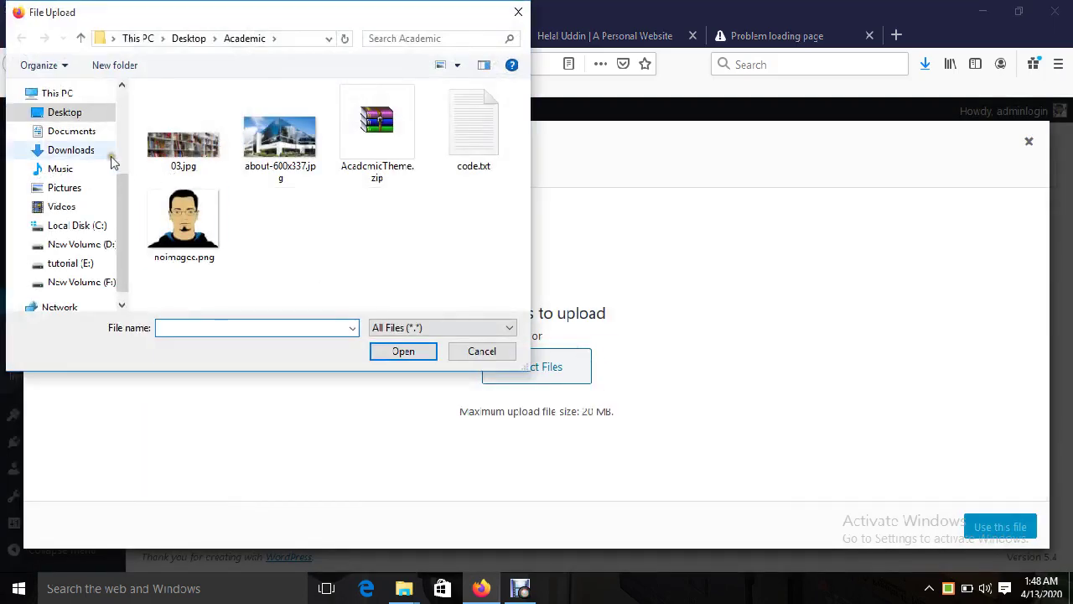
{"action": "left_click", "coordinate": [65, 112]}
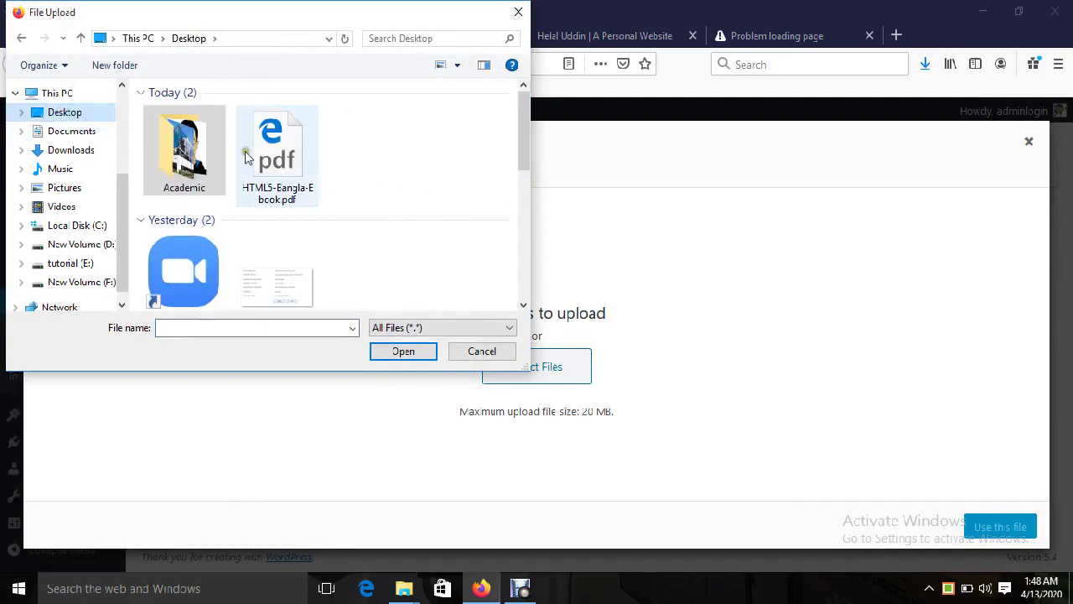
{"action": "double_click", "coordinate": [276, 151]}
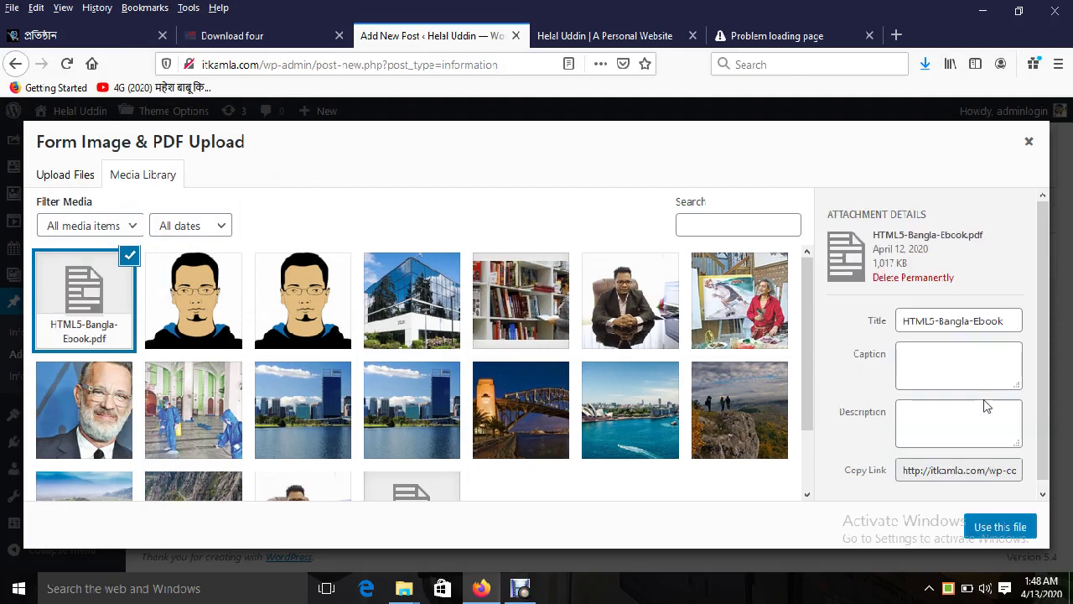
{"action": "left_click", "coordinate": [989, 526]}
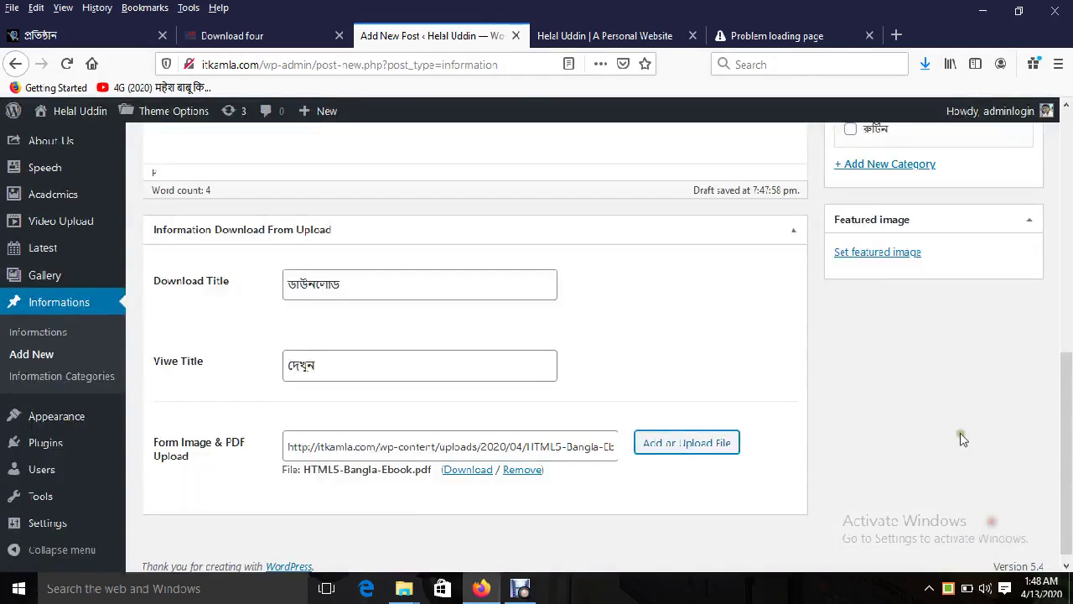
{"action": "left_click_drag", "start_coordinate": [1062, 413], "coordinate": [1070, 302]}
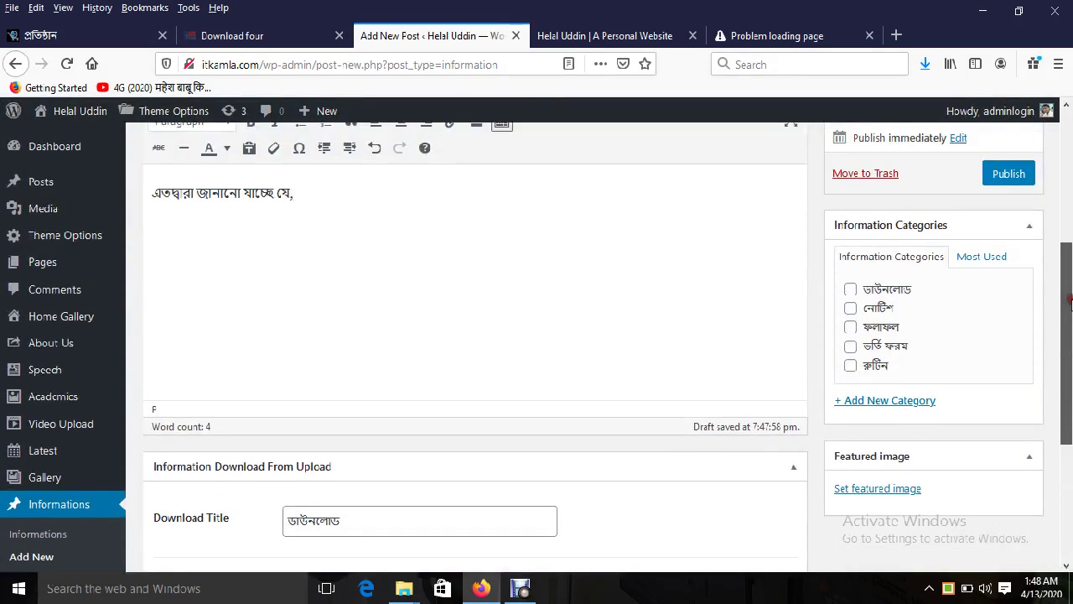
Step: Tick the ফলাফল category, review the title, body and title fields, and publish the post
{"action": "left_click", "coordinate": [850, 328]}
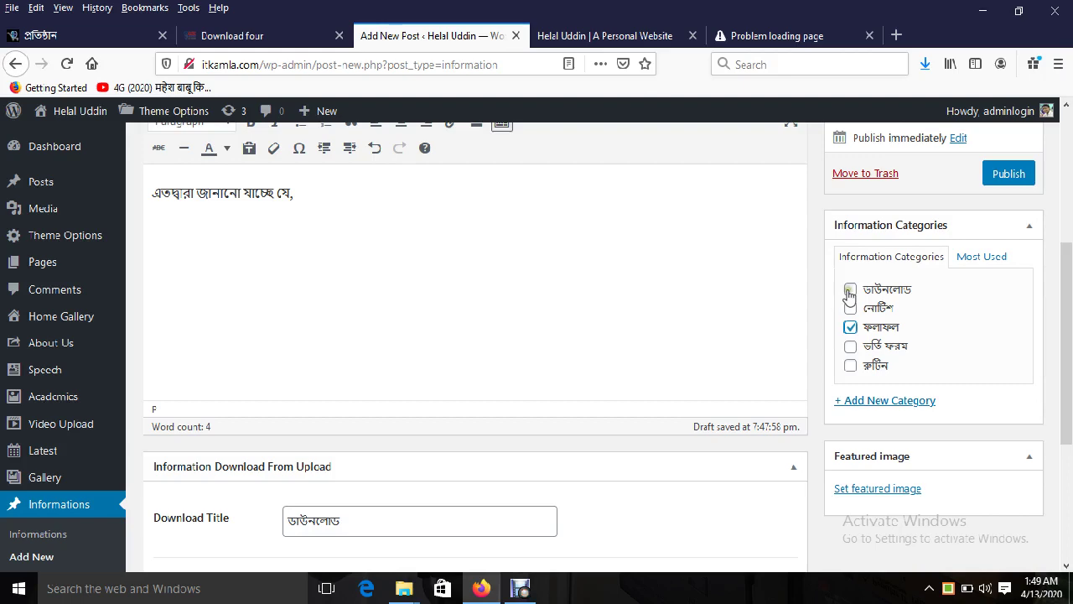
{"action": "left_click_drag", "start_coordinate": [1065, 323], "coordinate": [1069, 278]}
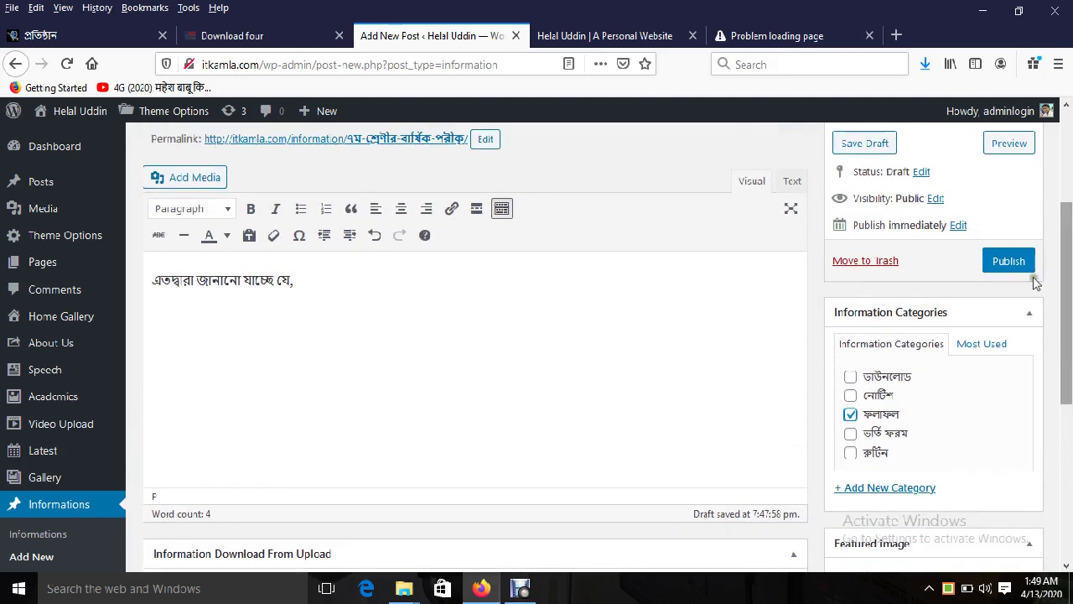
{"action": "left_click_drag", "start_coordinate": [1062, 304], "coordinate": [1069, 260]}
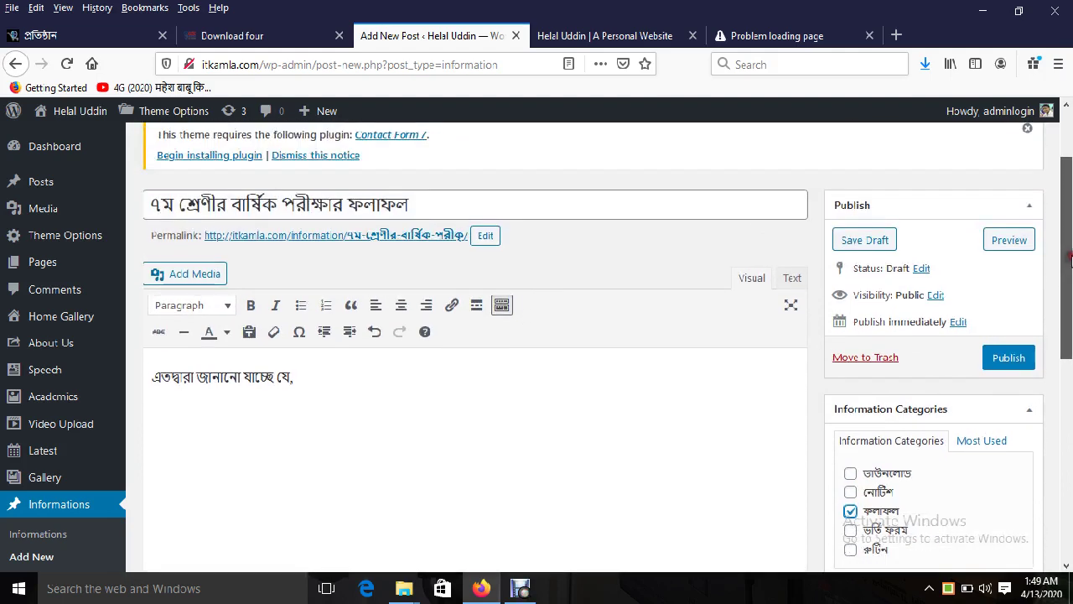
{"action": "triple_click", "coordinate": [252, 203]}
{"action": "triple_click", "coordinate": [261, 373]}
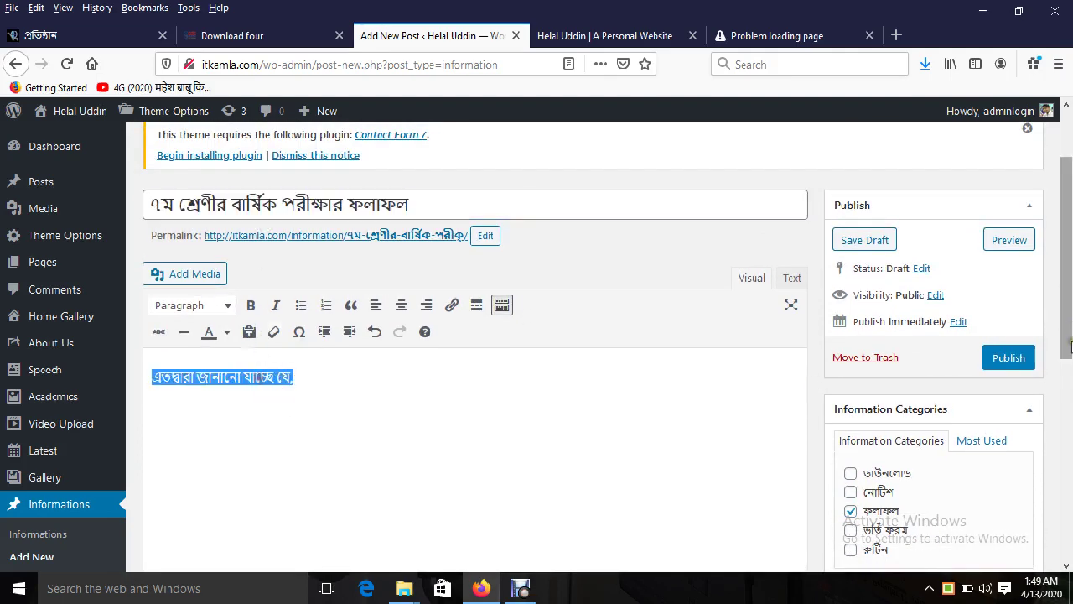
{"action": "left_click_drag", "start_coordinate": [1069, 313], "coordinate": [1069, 490]}
{"action": "left_click", "coordinate": [345, 332]}
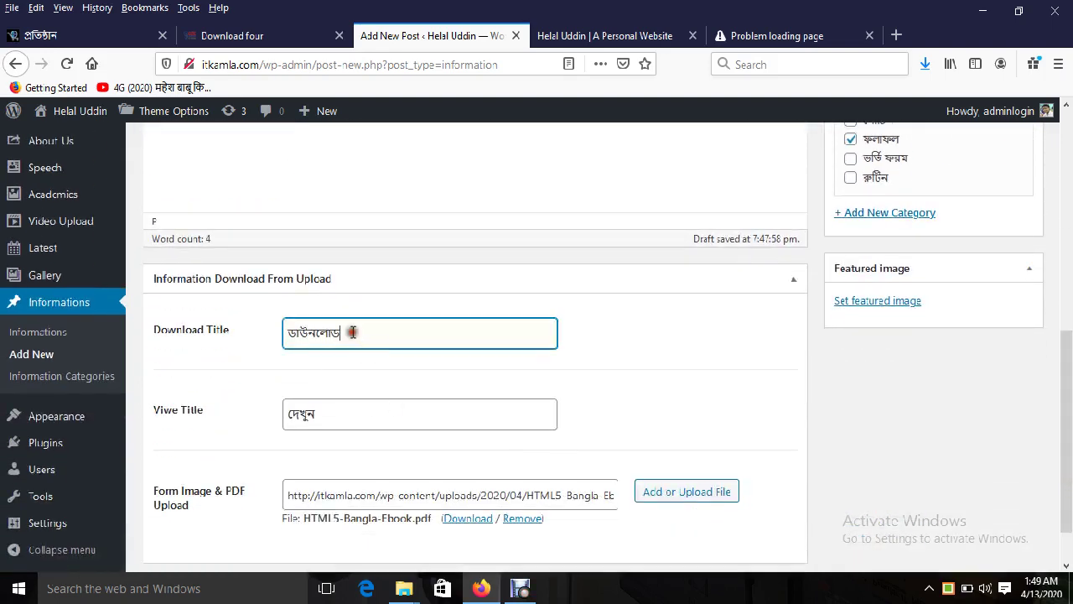
{"action": "double_click", "coordinate": [347, 333]}
{"action": "double_click", "coordinate": [351, 426]}
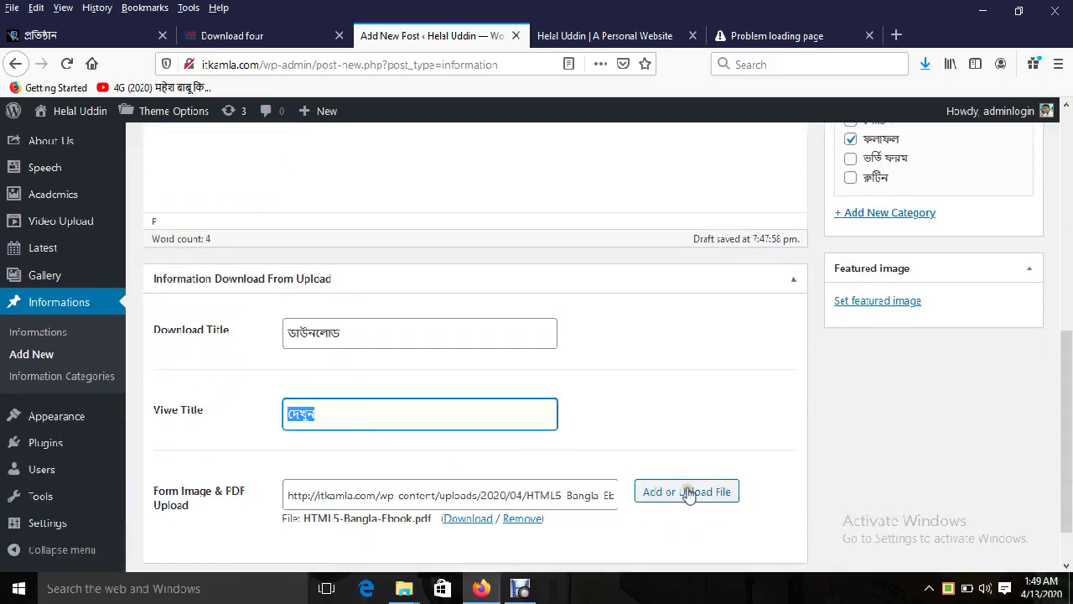
{"action": "left_click_drag", "start_coordinate": [1061, 463], "coordinate": [1062, 358]}
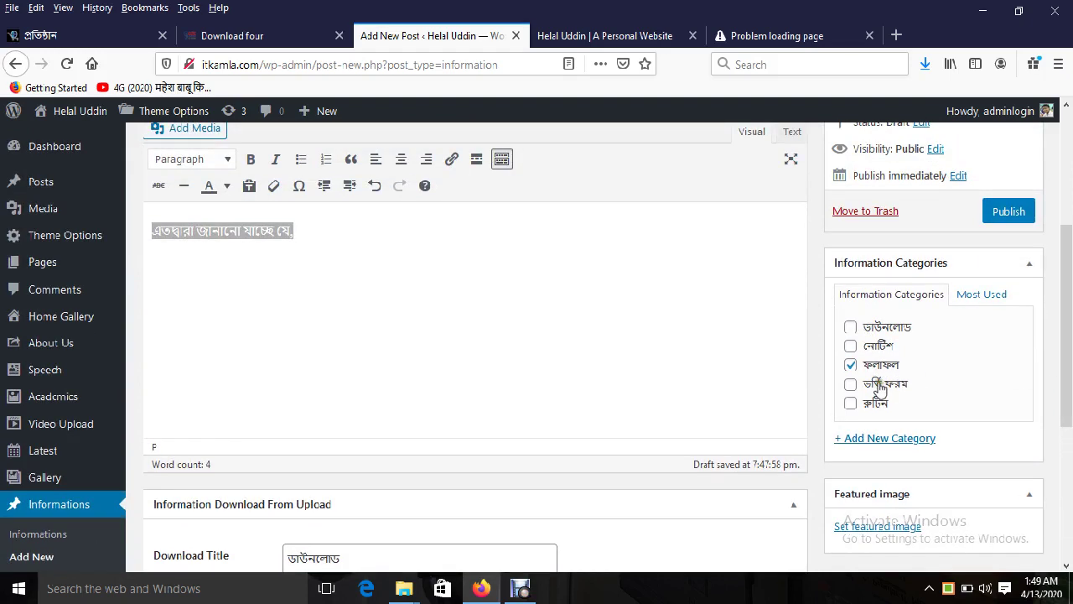
{"action": "left_click", "coordinate": [1002, 216]}
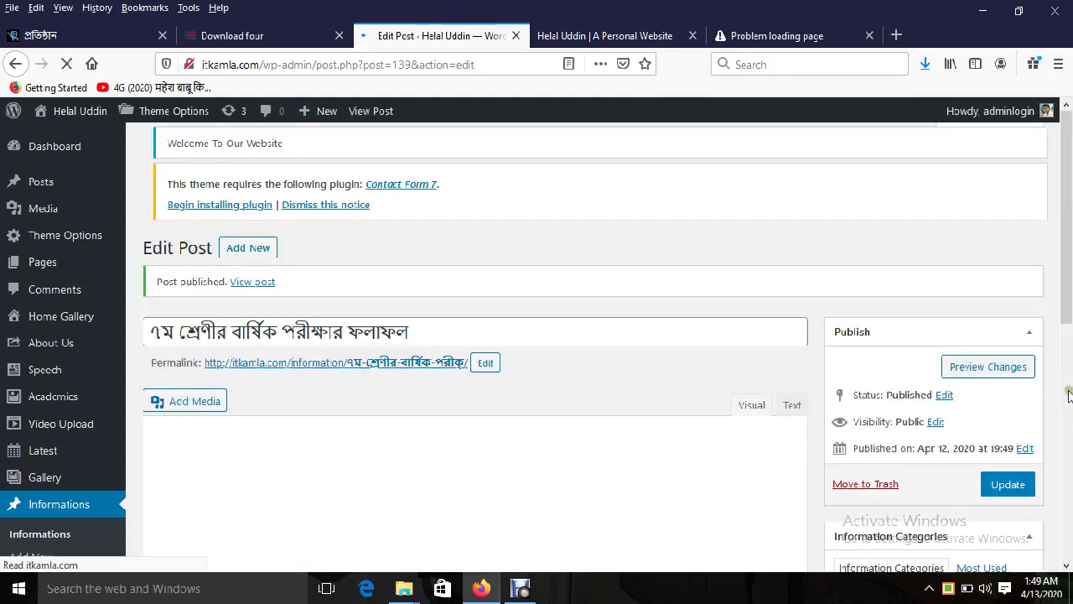
Step: Clear the existing text from the post's Download Title field
{"action": "scroll", "coordinate": [922, 385], "scroll_direction": "down", "scroll_amount": 5}
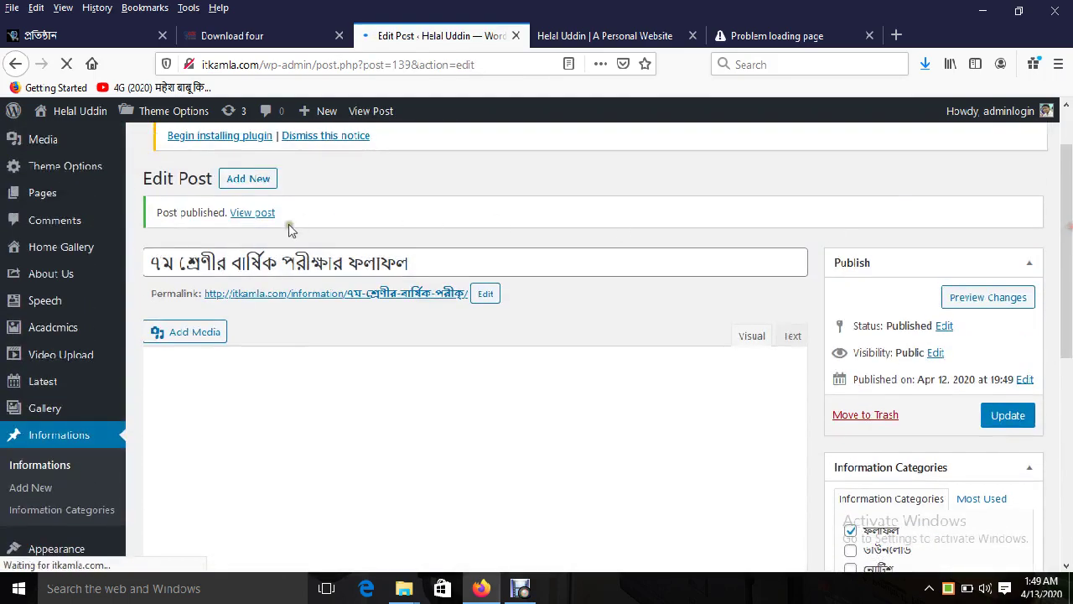
{"action": "scroll", "coordinate": [311, 397], "scroll_direction": "down", "scroll_amount": 2}
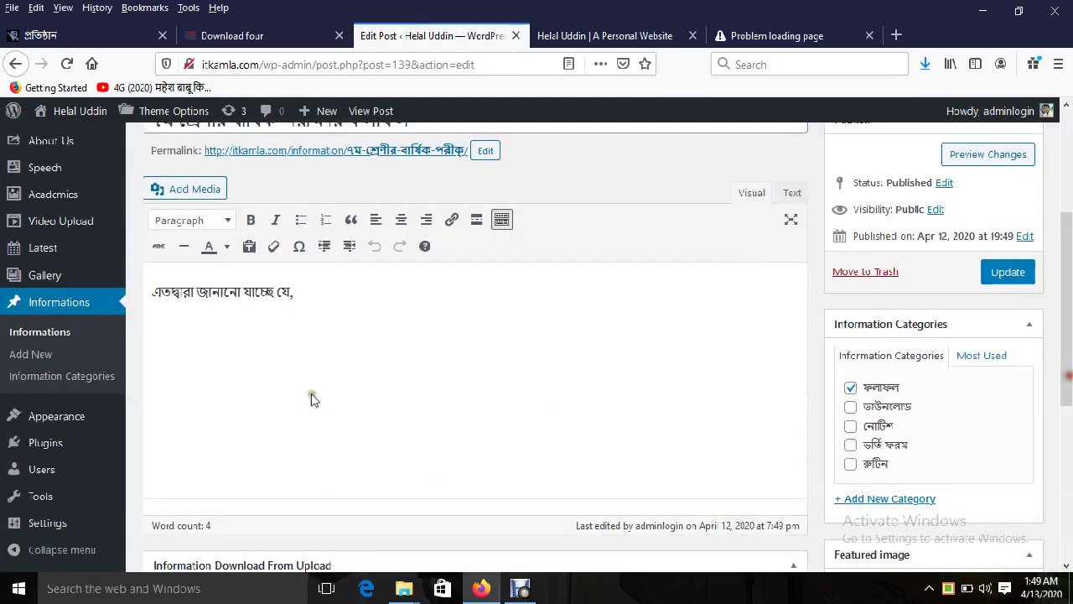
{"action": "triple_click", "coordinate": [231, 300]}
{"action": "scroll", "coordinate": [235, 310], "scroll_direction": "down", "scroll_amount": 3}
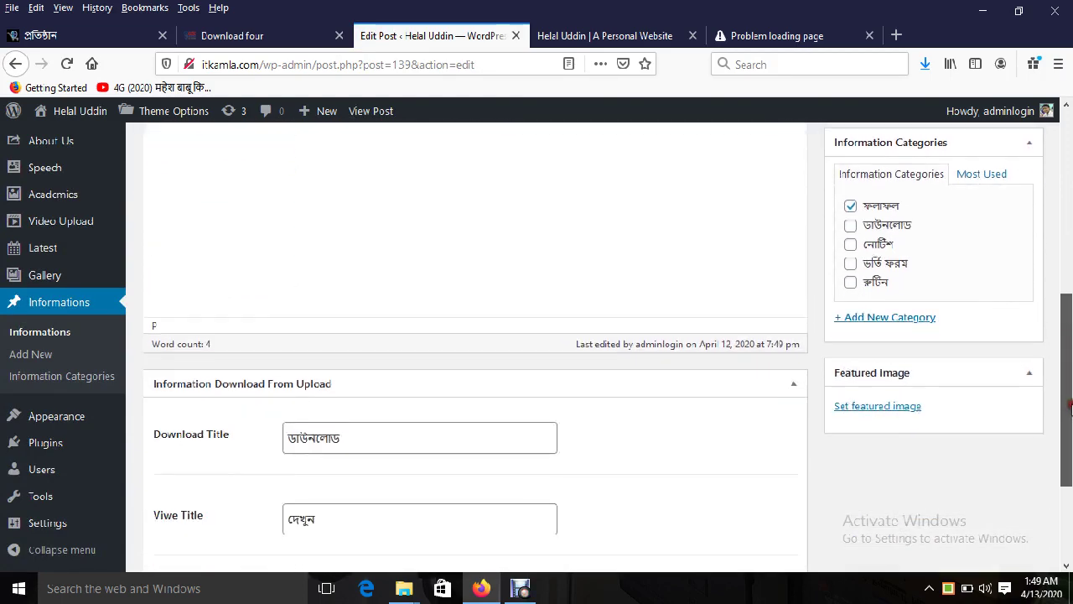
{"action": "scroll", "coordinate": [755, 469], "scroll_direction": "down", "scroll_amount": 1}
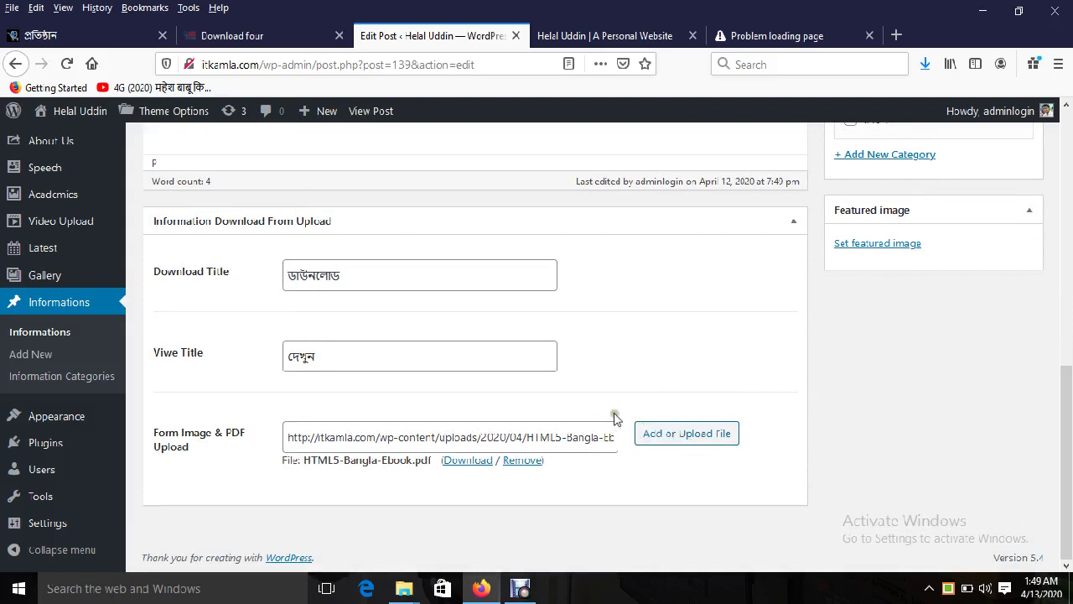
{"action": "left_click", "coordinate": [361, 276]}
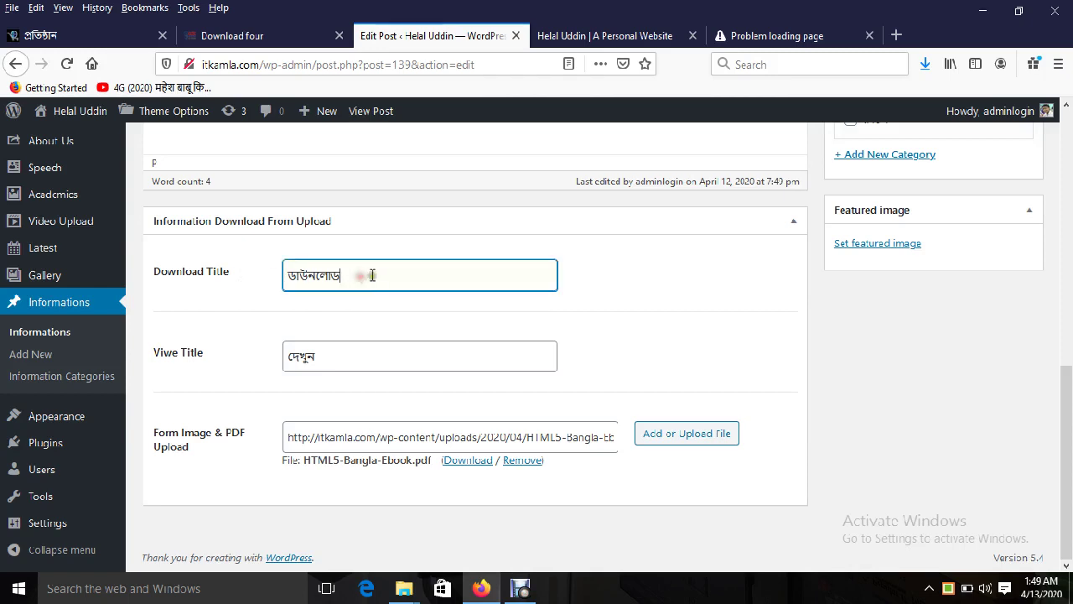
{"action": "left_click", "coordinate": [332, 272]}
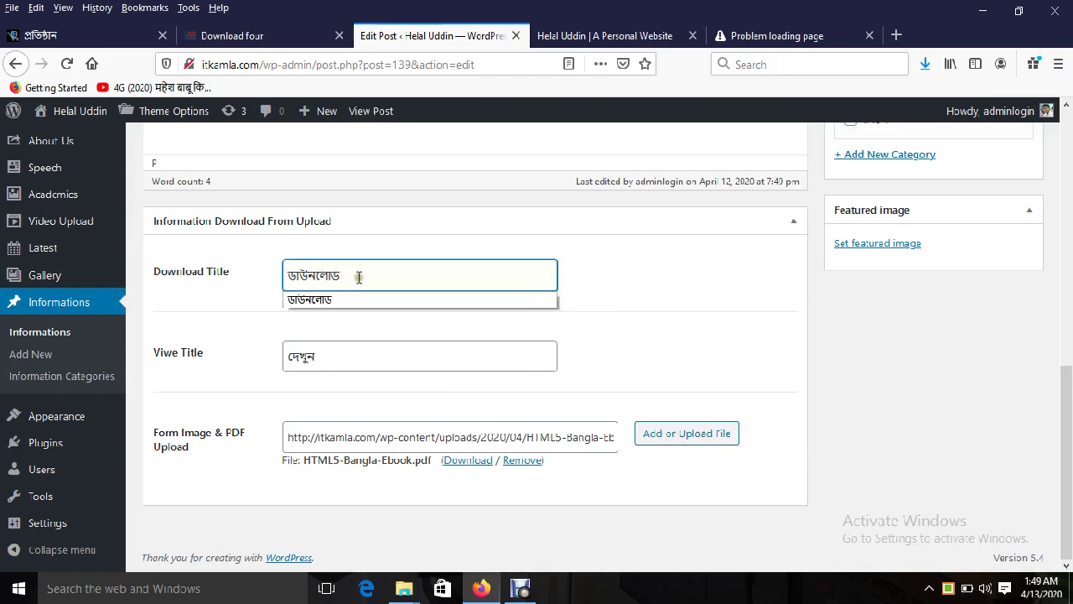
{"action": "left_click", "coordinate": [358, 277]}
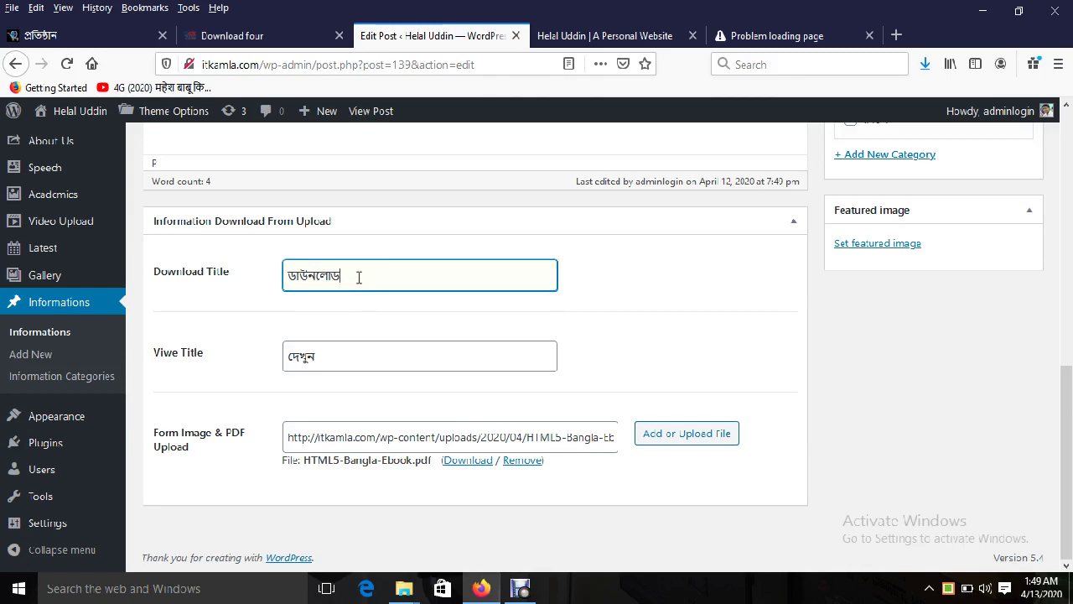
{"action": "left_click", "coordinate": [359, 277]}
{"action": "key", "text": "ctrl+a"}
{"action": "key", "text": "BackSpace"}
Step: Enter ডাউনলোড as the Download Title from the autocomplete suggestion and update the post
{"action": "left_click_drag", "start_coordinate": [1070, 431], "coordinate": [1070, 350]}
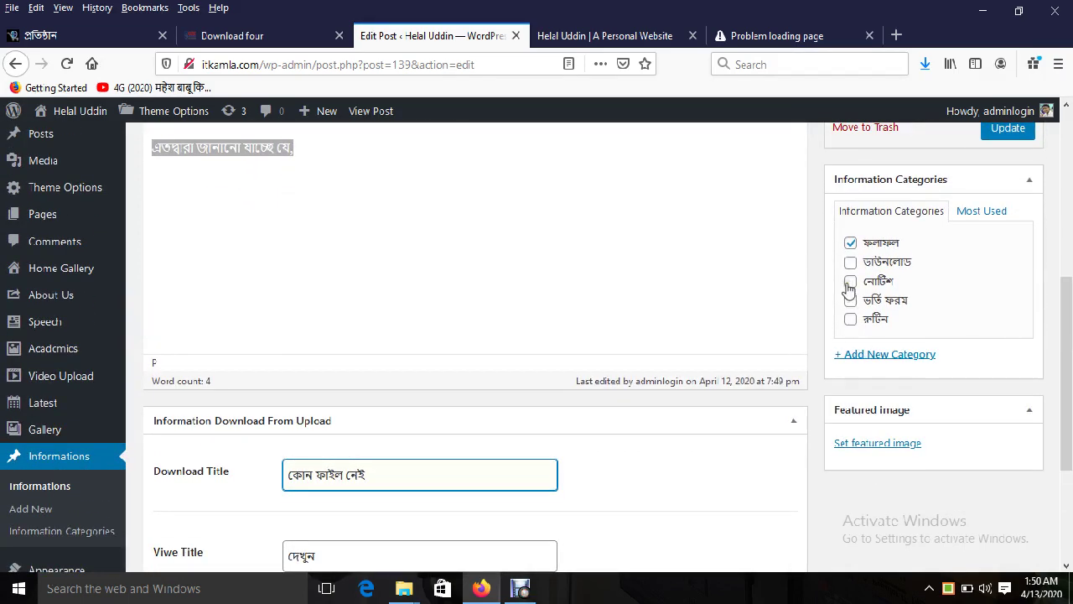
{"action": "left_click_drag", "start_coordinate": [1061, 306], "coordinate": [1061, 377]}
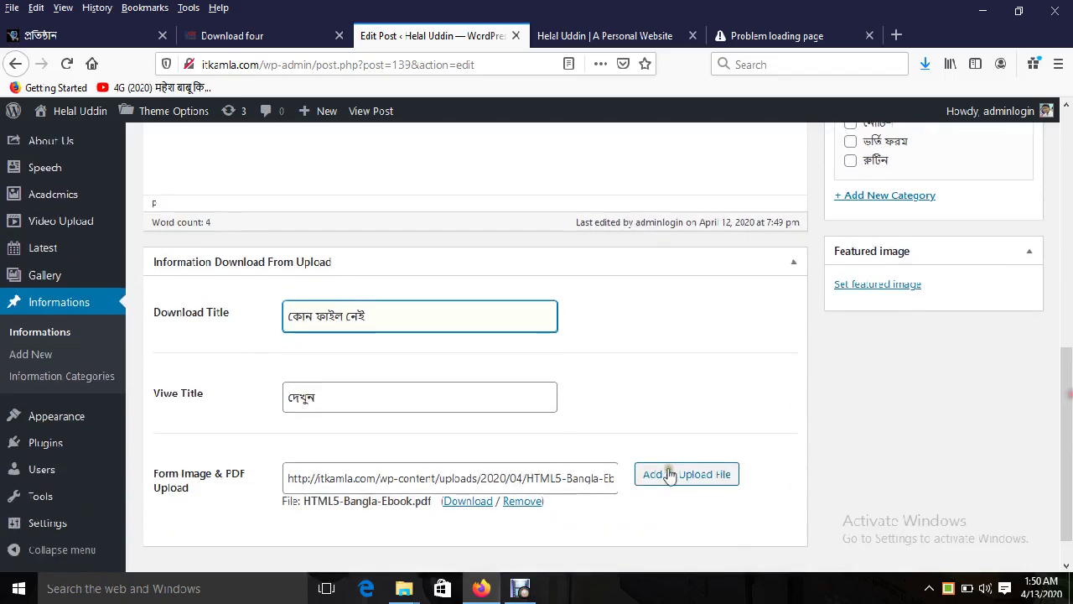
{"action": "double_click", "coordinate": [546, 478]}
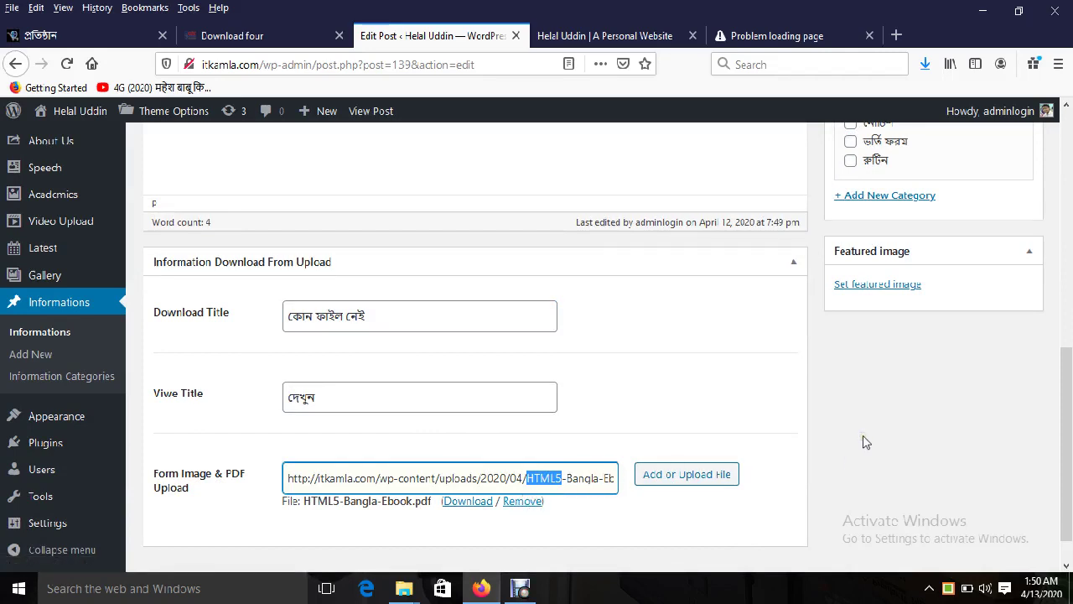
{"action": "double_click", "coordinate": [399, 318]}
{"action": "type", "text": "ন"}
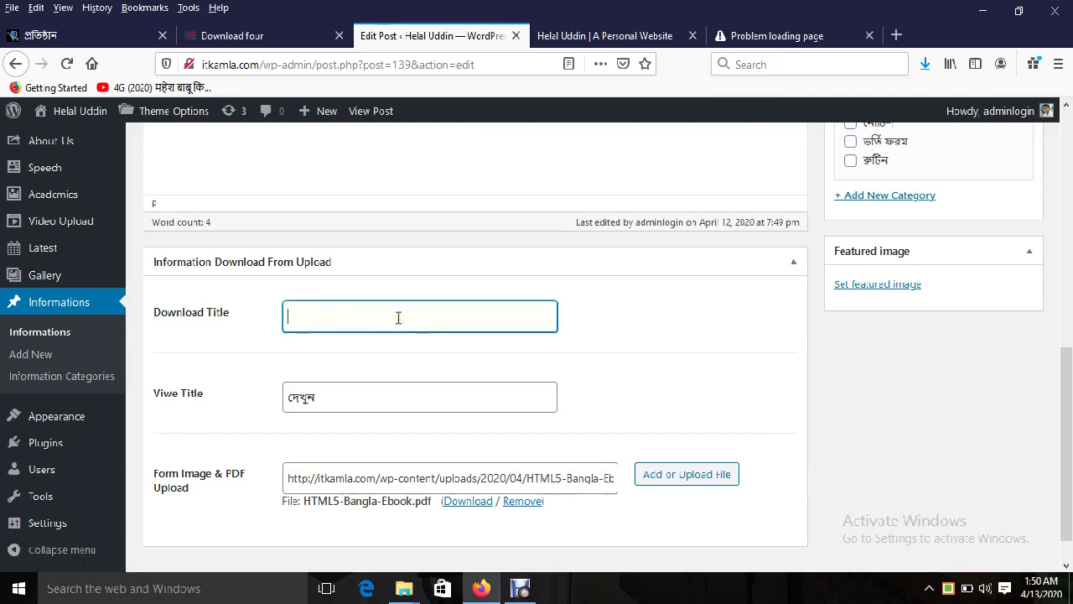
{"action": "type", "text": "ডাউনলোড"}
{"action": "left_click", "coordinate": [411, 336]}
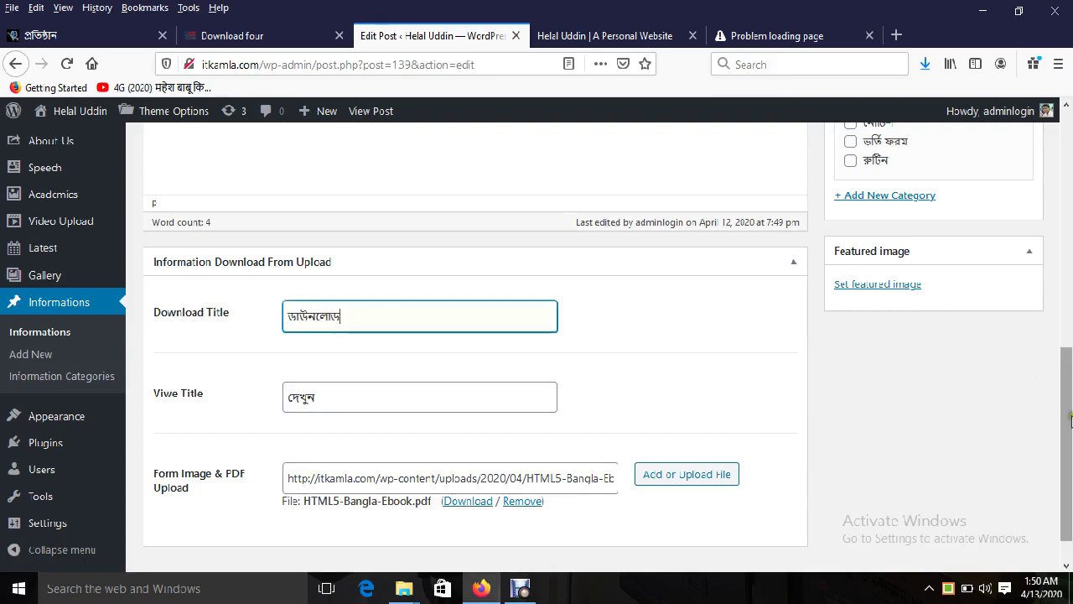
{"action": "scroll", "coordinate": [1071, 419], "scroll_direction": "up", "scroll_amount": 5}
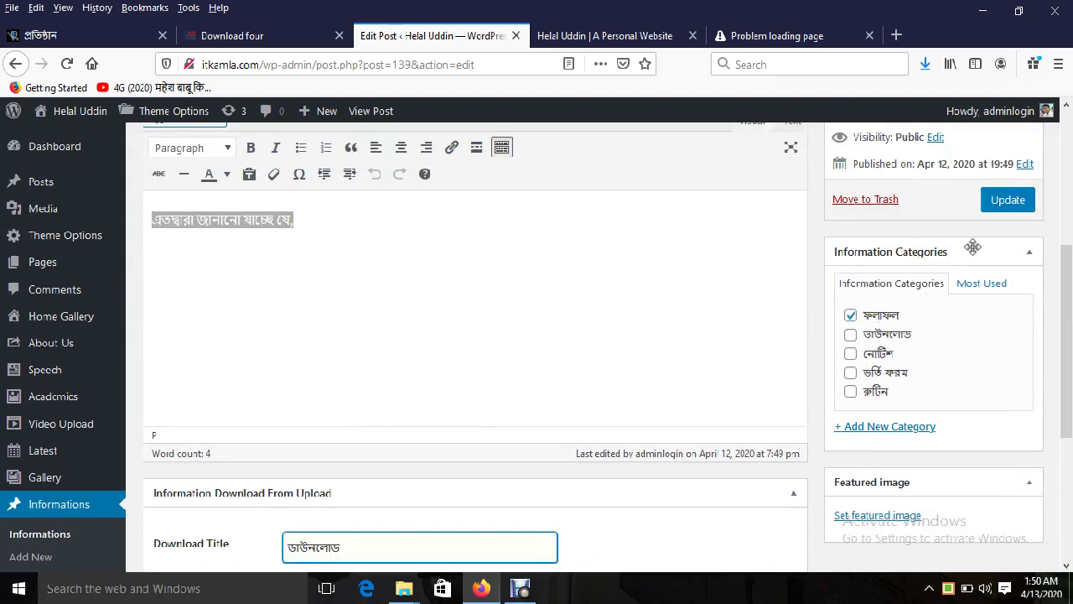
{"action": "left_click", "coordinate": [999, 206]}
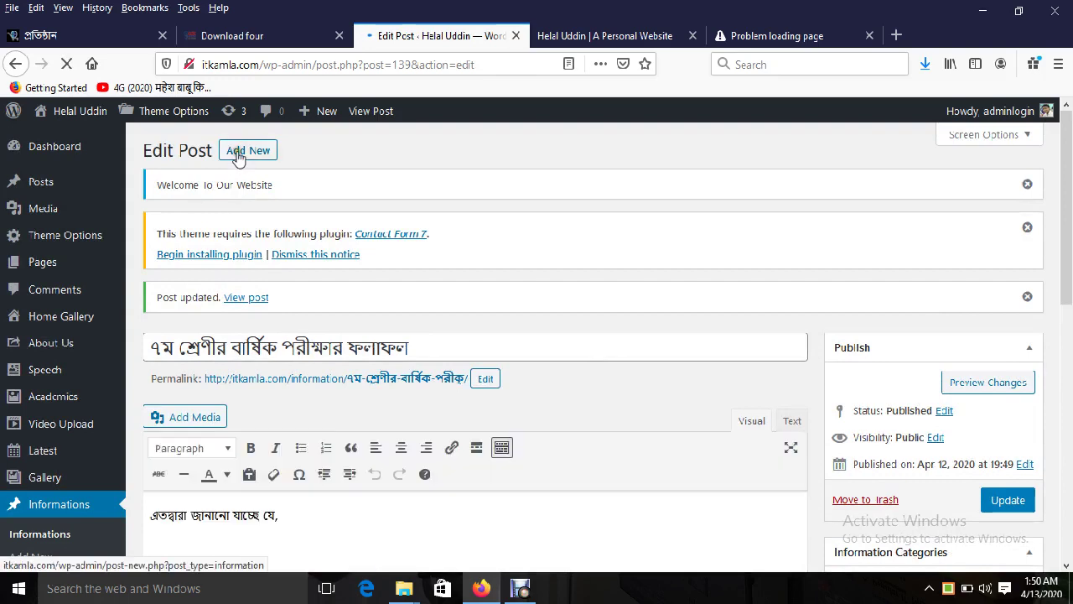
Step: Start a new post titled ছুটির ঘোষণা and write its notice body text
{"action": "left_click", "coordinate": [247, 150]}
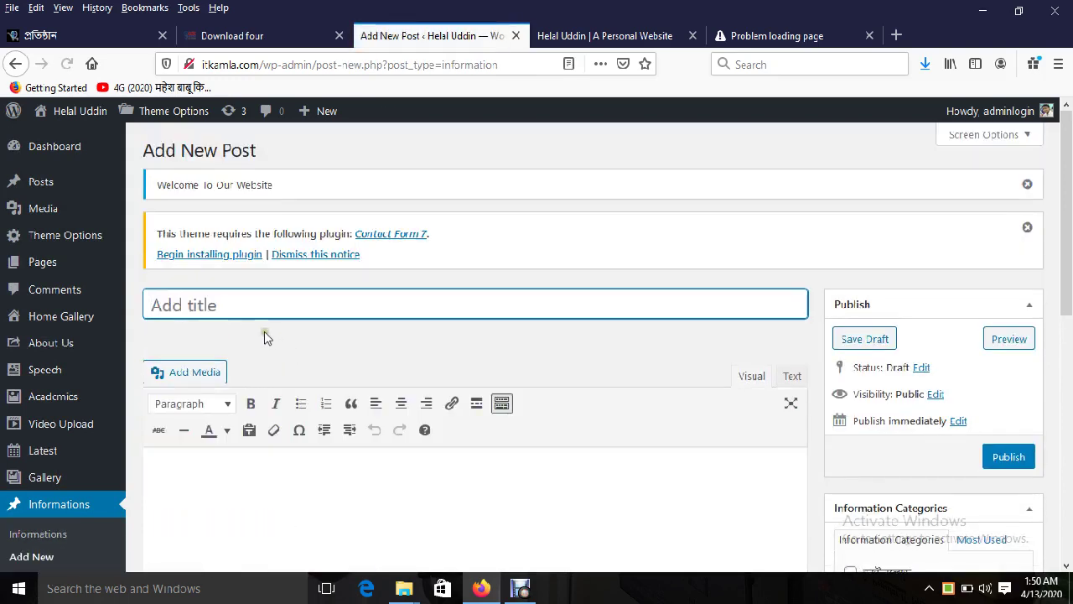
{"action": "type", "text": "ছুটির ঘোষণা"}
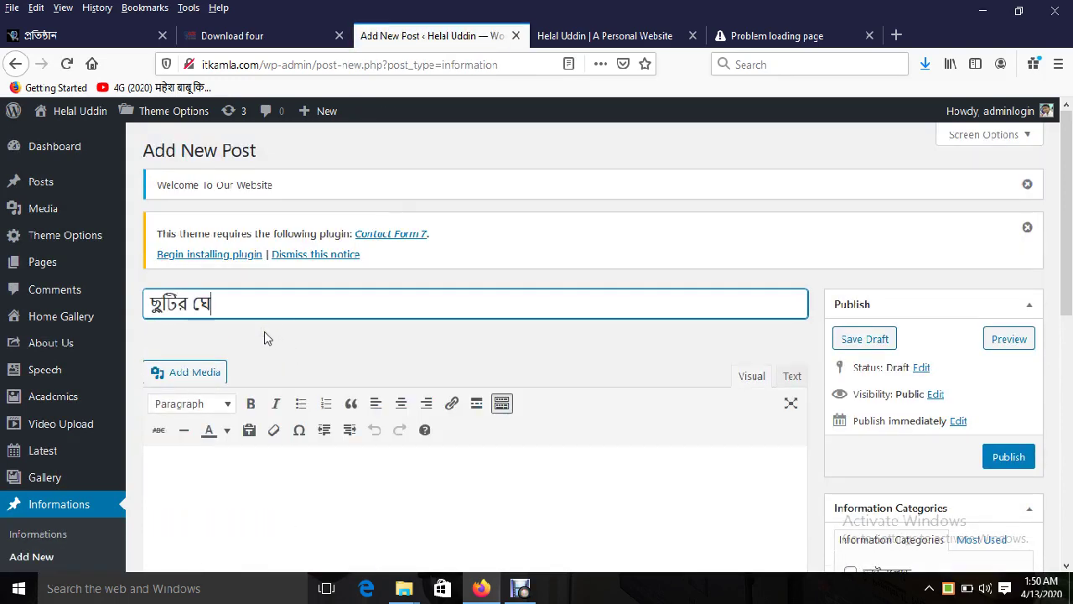
{"action": "left_click", "coordinate": [202, 486]}
{"action": "type", "text": "এতদ্বারা জানানো যাচ্ছে যে,"}
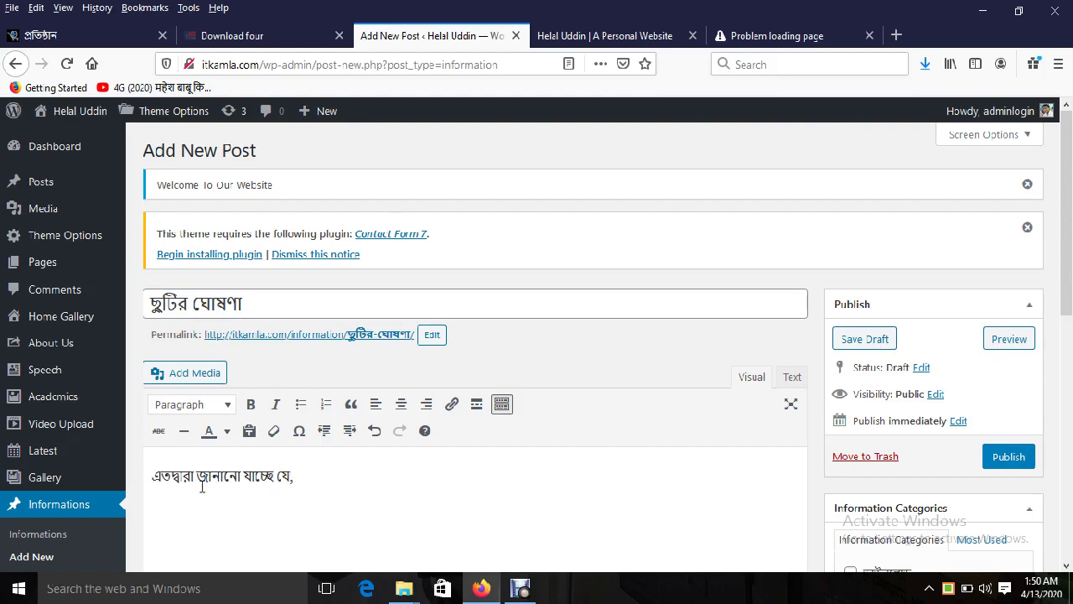
Step: Set View Title to দেখুন and Download Title to সংযুক্ত ফাইল নেই
{"action": "scroll", "coordinate": [1066, 420], "scroll_direction": "down", "scroll_amount": 5}
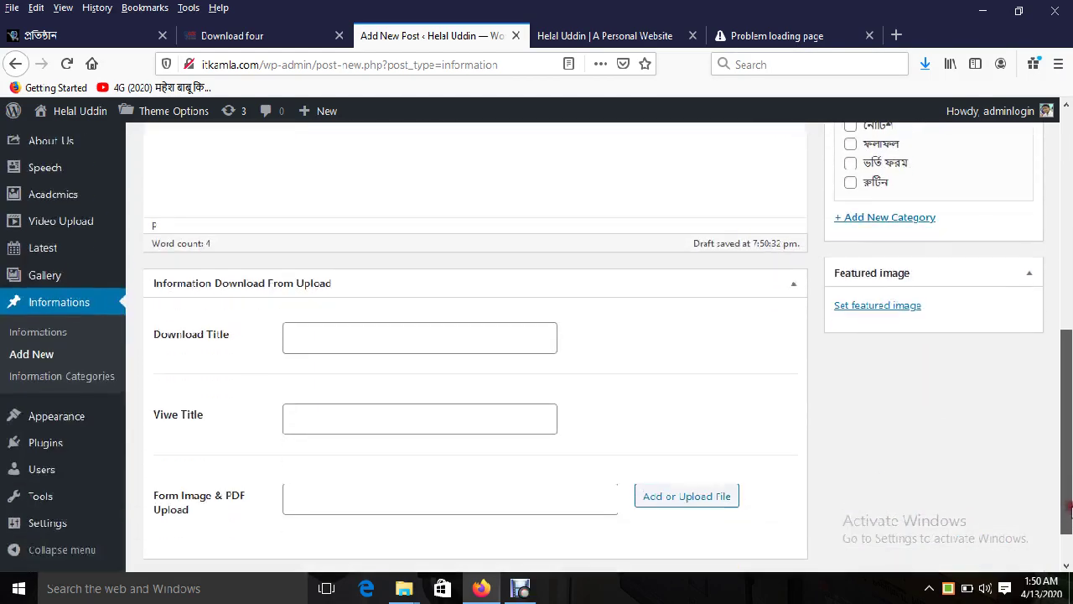
{"action": "left_click", "coordinate": [342, 499]}
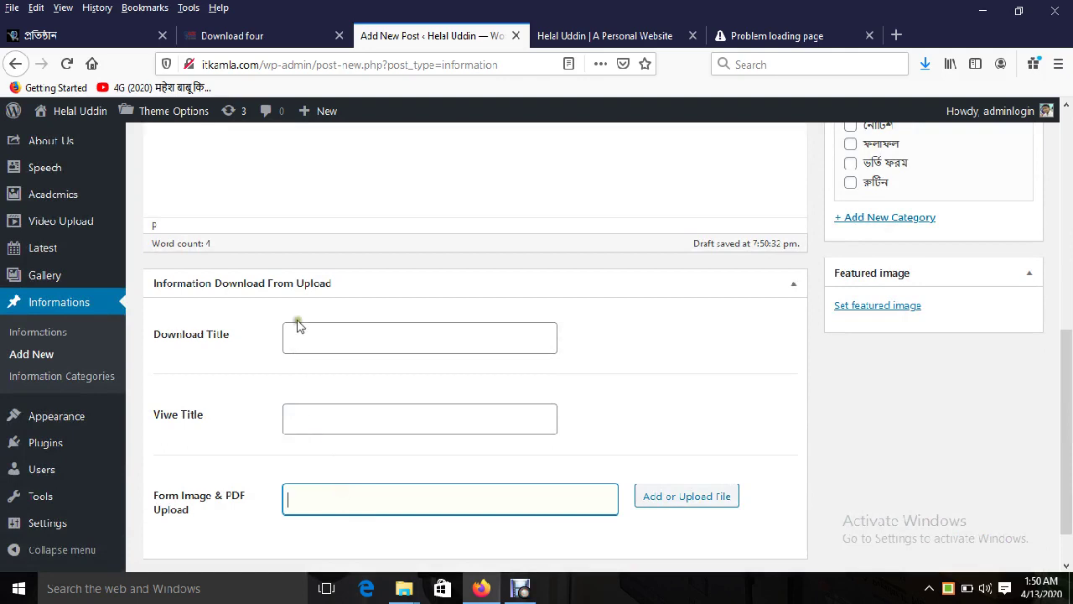
{"action": "left_click", "coordinate": [314, 415]}
{"action": "left_click", "coordinate": [312, 436]}
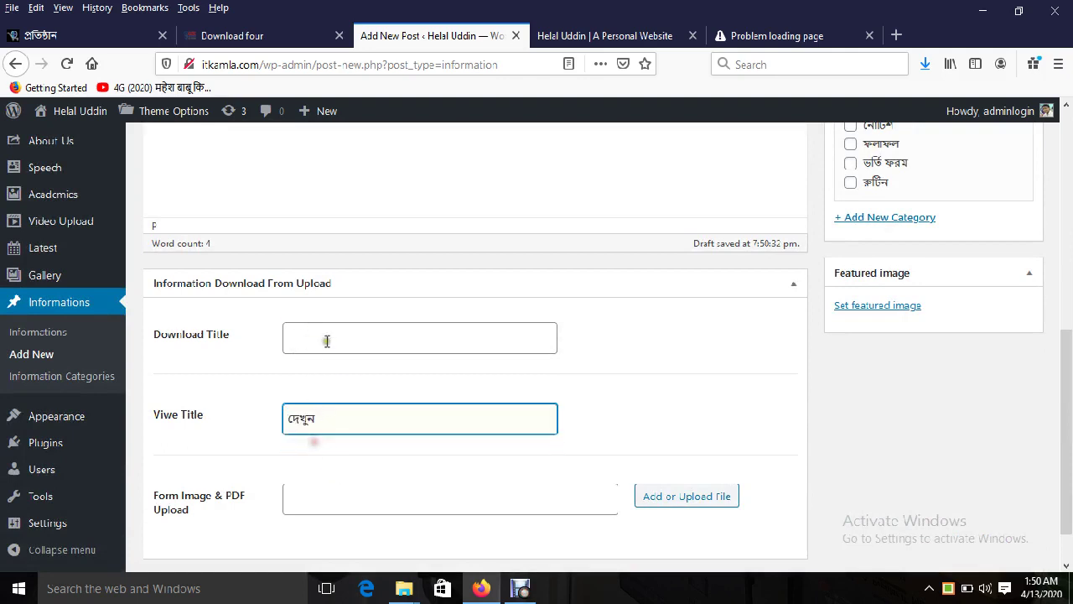
{"action": "left_click", "coordinate": [327, 340]}
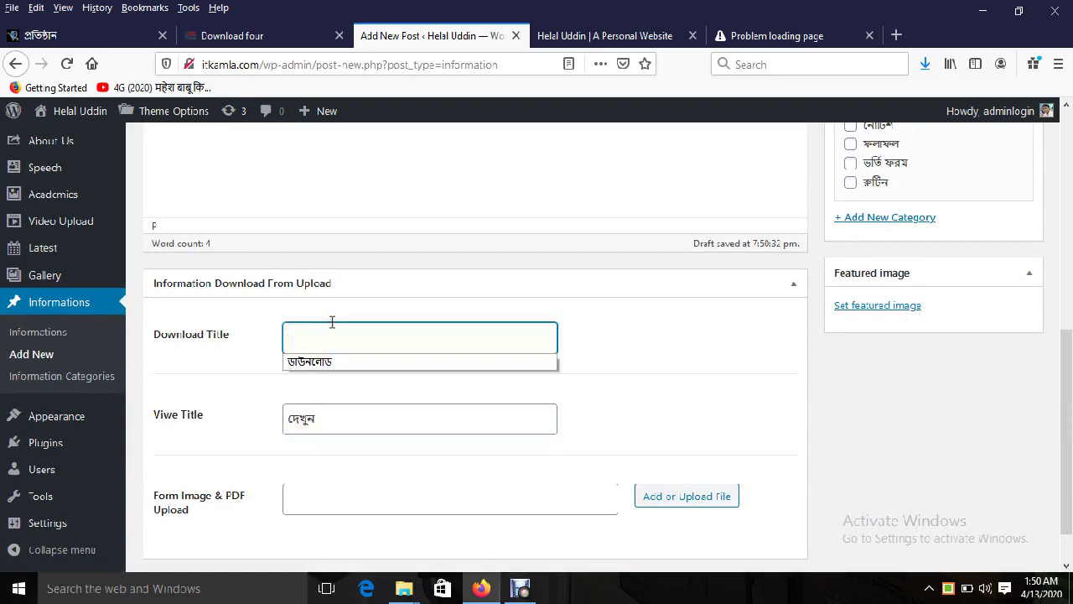
{"action": "type", "text": "ড"}
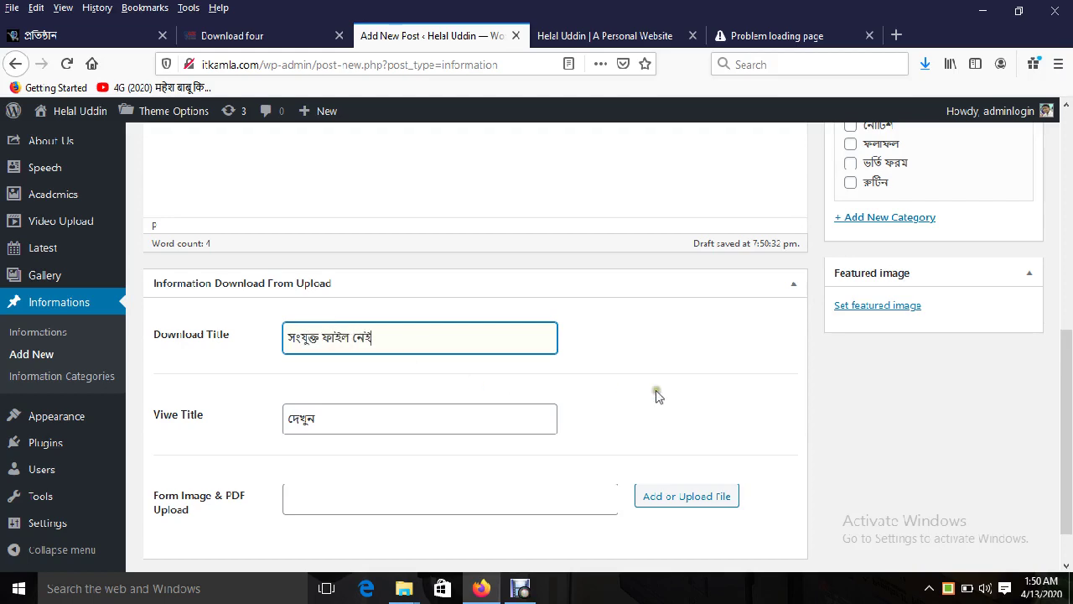
Step: File the post under the নোটিশ category and publish it
{"action": "scroll", "coordinate": [1063, 394], "scroll_direction": "up", "scroll_amount": 3}
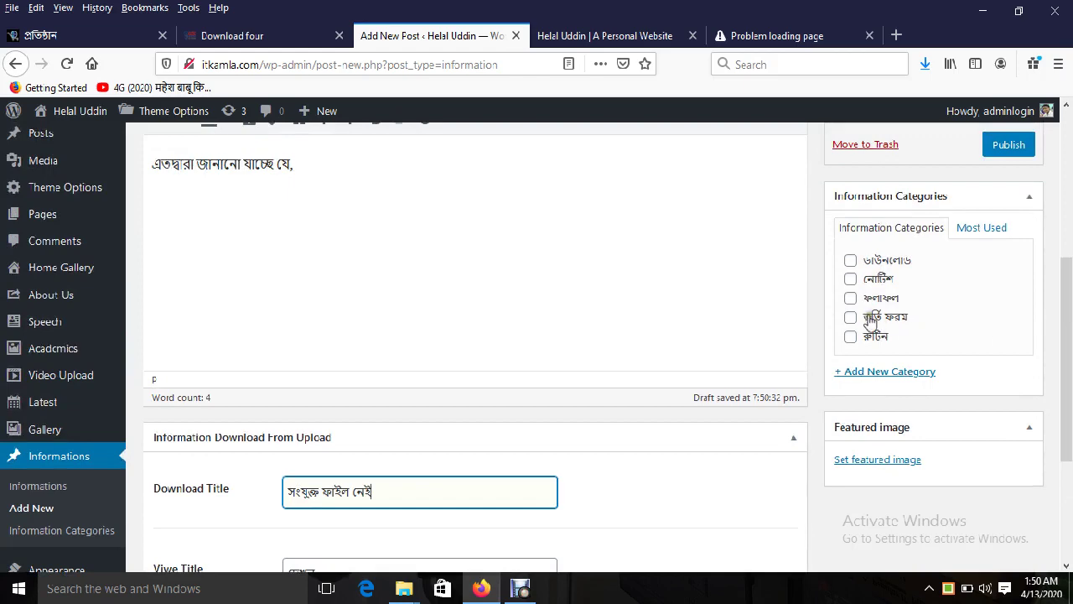
{"action": "left_click", "coordinate": [852, 280]}
{"action": "scroll", "coordinate": [1047, 347], "scroll_direction": "up", "scroll_amount": 3}
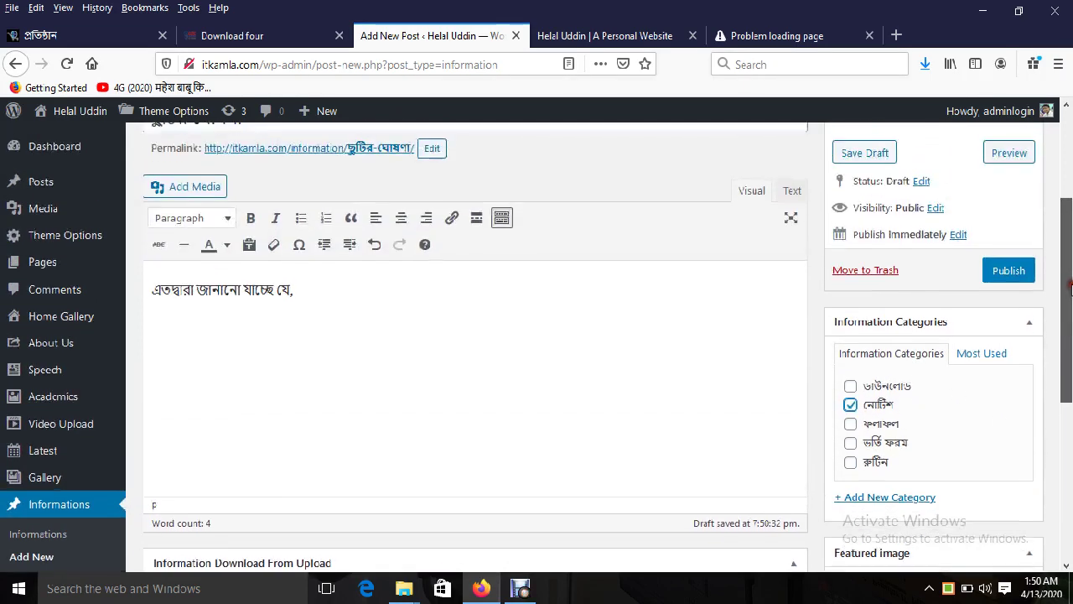
{"action": "left_click", "coordinate": [1026, 300]}
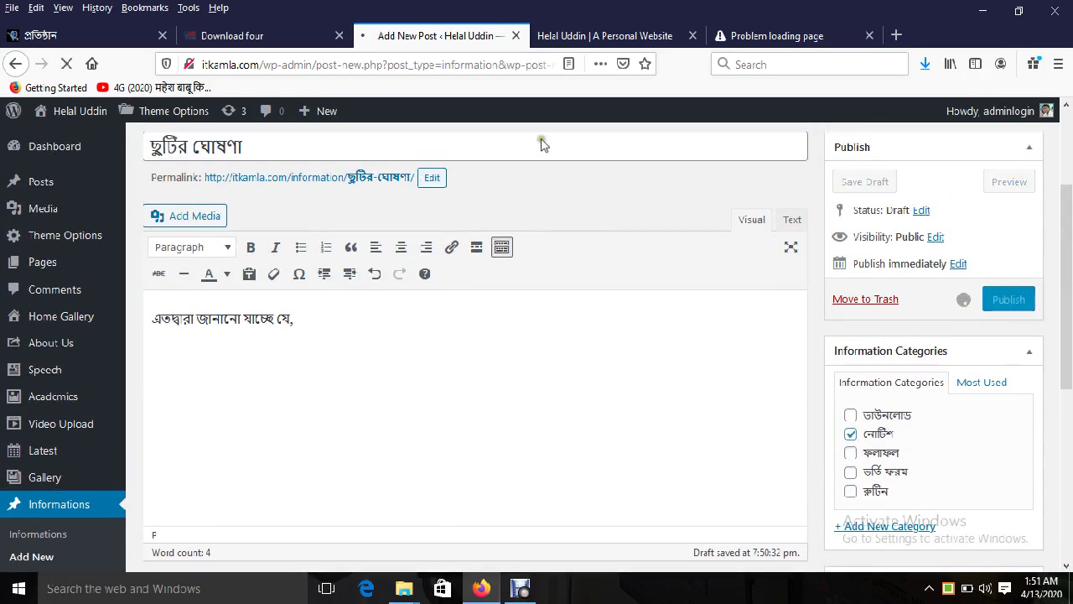
{"action": "left_click", "coordinate": [581, 42]}
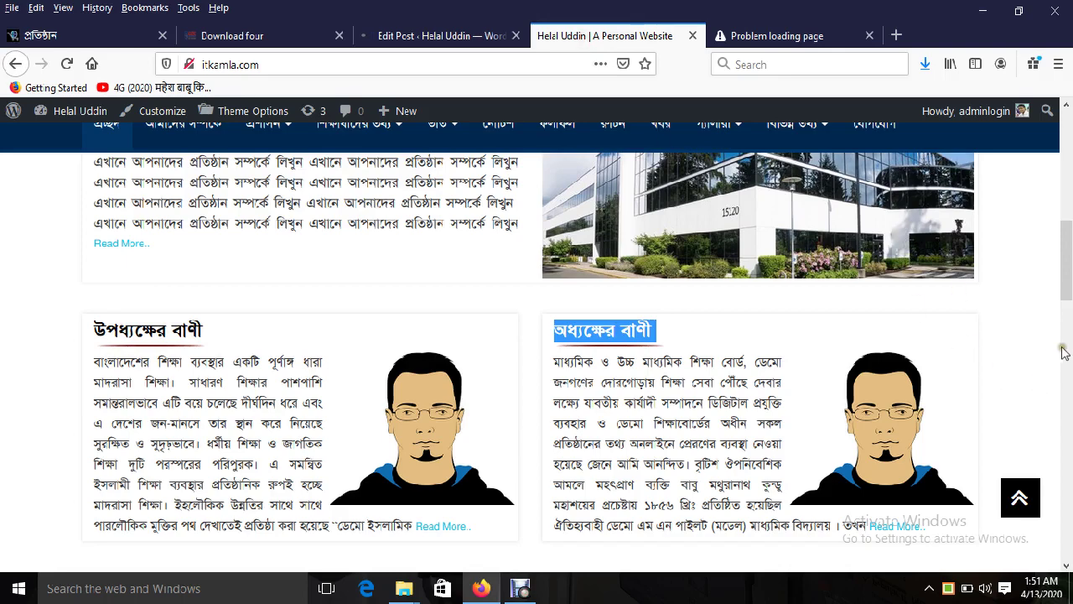
Step: Browse the Academic theme demo homepage and select the শিক্ষাবিদগণ heading
{"action": "left_click_drag", "start_coordinate": [1069, 276], "coordinate": [1068, 344]}
{"action": "left_click", "coordinate": [231, 36]}
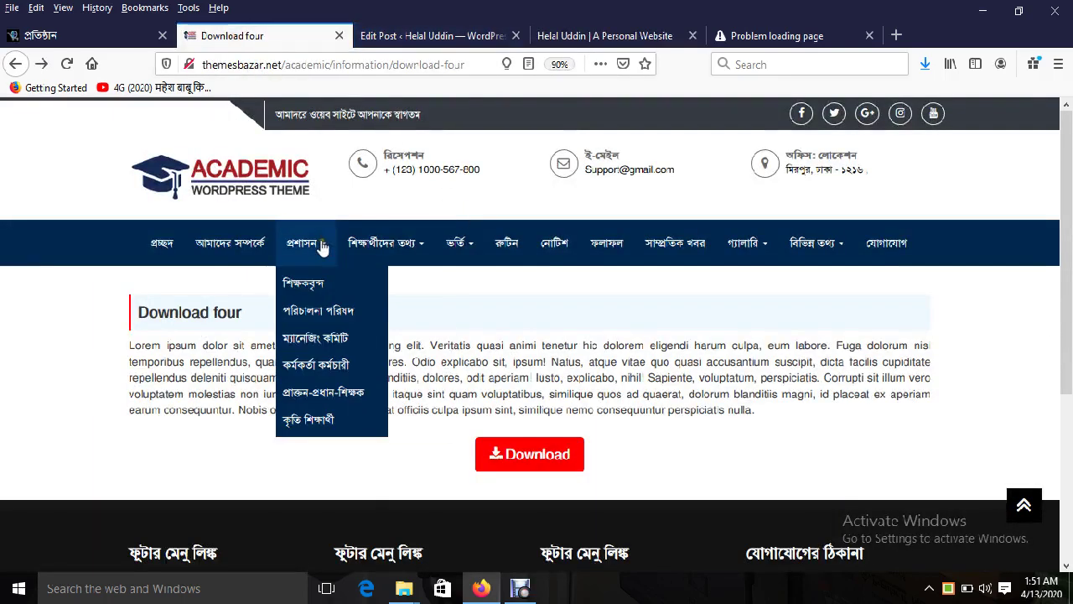
{"action": "left_click", "coordinate": [155, 245]}
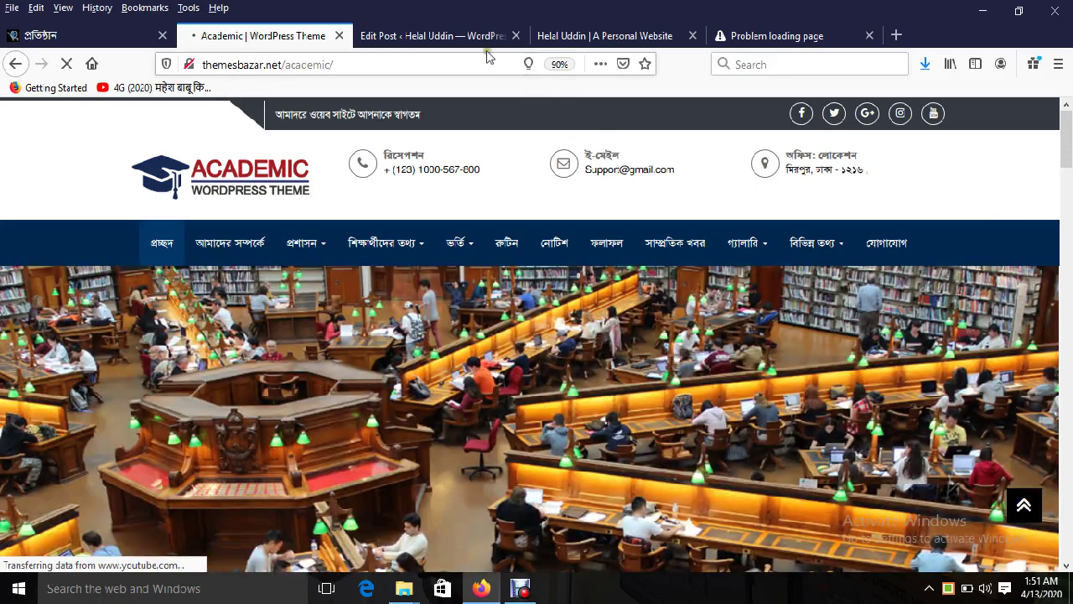
{"action": "left_click", "coordinate": [482, 35]}
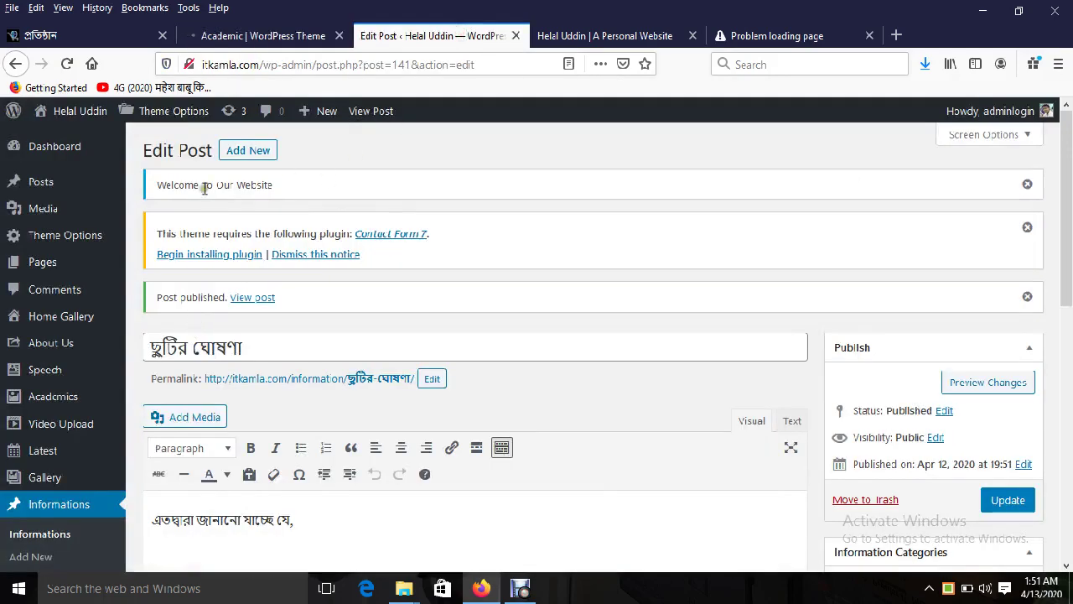
{"action": "left_click", "coordinate": [241, 31]}
{"action": "left_click_drag", "start_coordinate": [1069, 181], "coordinate": [1069, 276]}
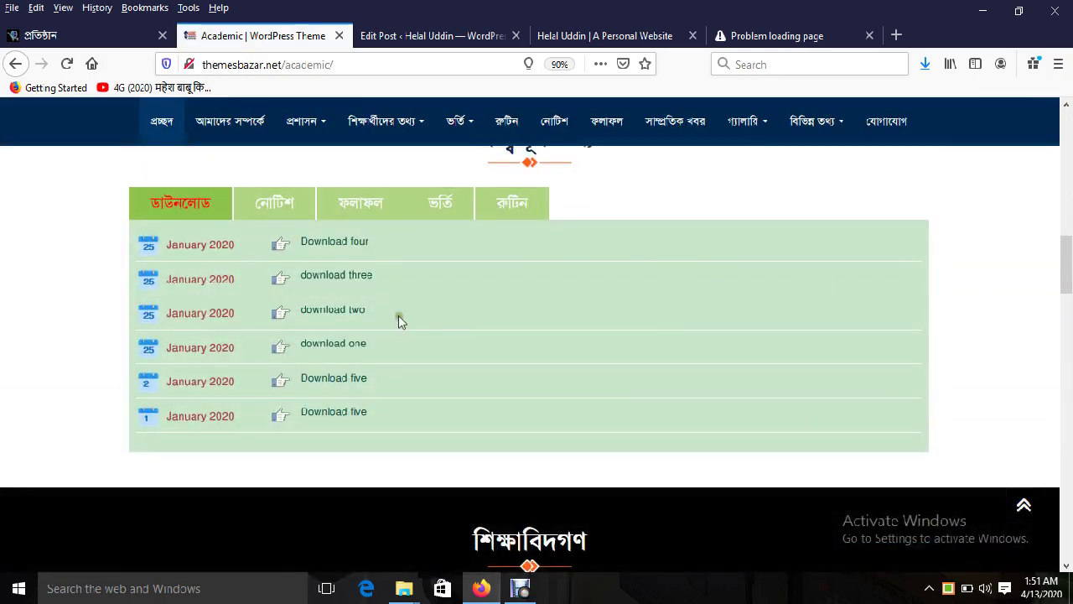
{"action": "left_click_drag", "start_coordinate": [1068, 267], "coordinate": [1067, 317]}
{"action": "double_click", "coordinate": [522, 159]}
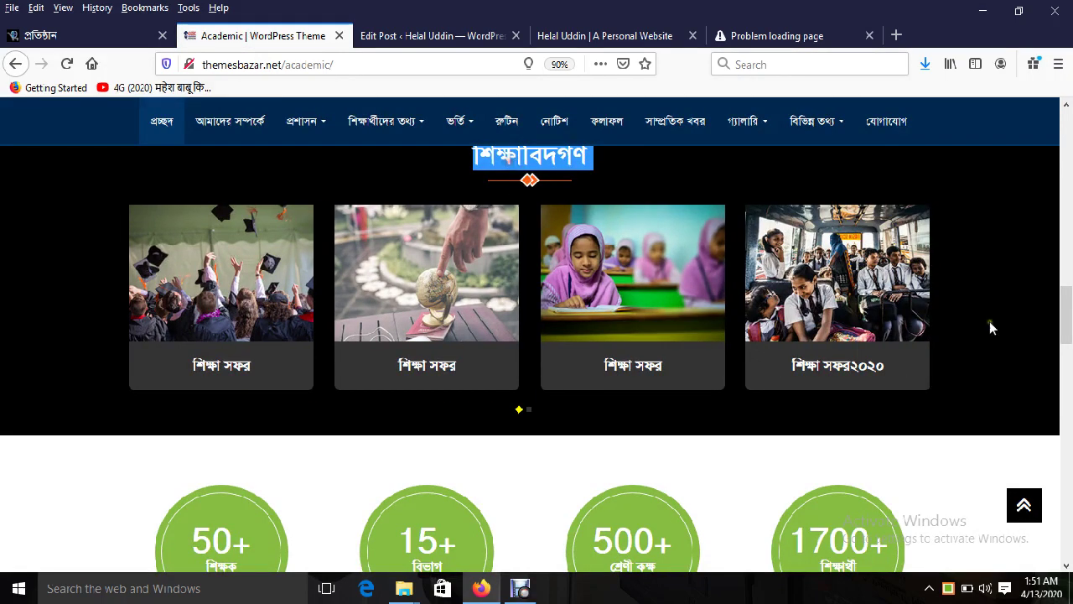
{"action": "left_click_drag", "start_coordinate": [1069, 347], "coordinate": [1069, 341]}
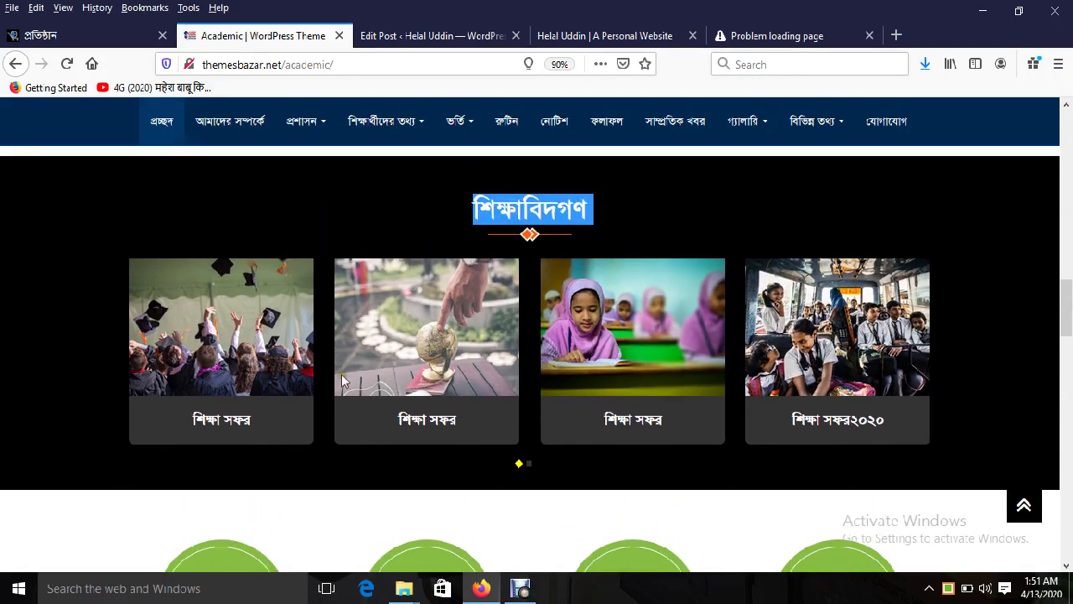
Step: Start a new Gallery Post in WordPress
{"action": "left_click", "coordinate": [405, 38]}
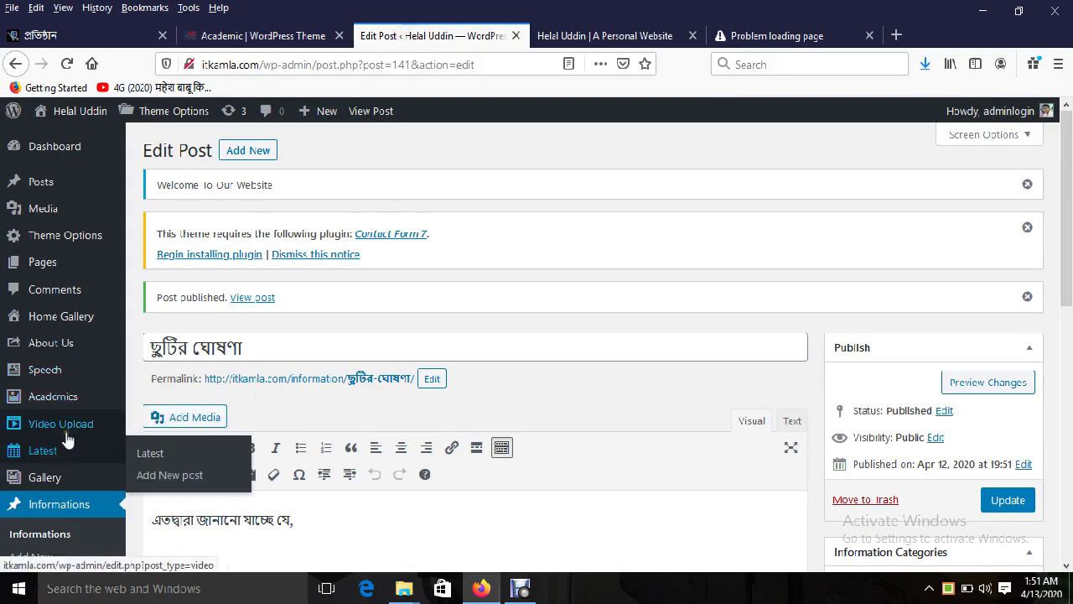
{"action": "mouse_move", "coordinate": [64, 427]}
{"action": "mouse_move", "coordinate": [65, 479]}
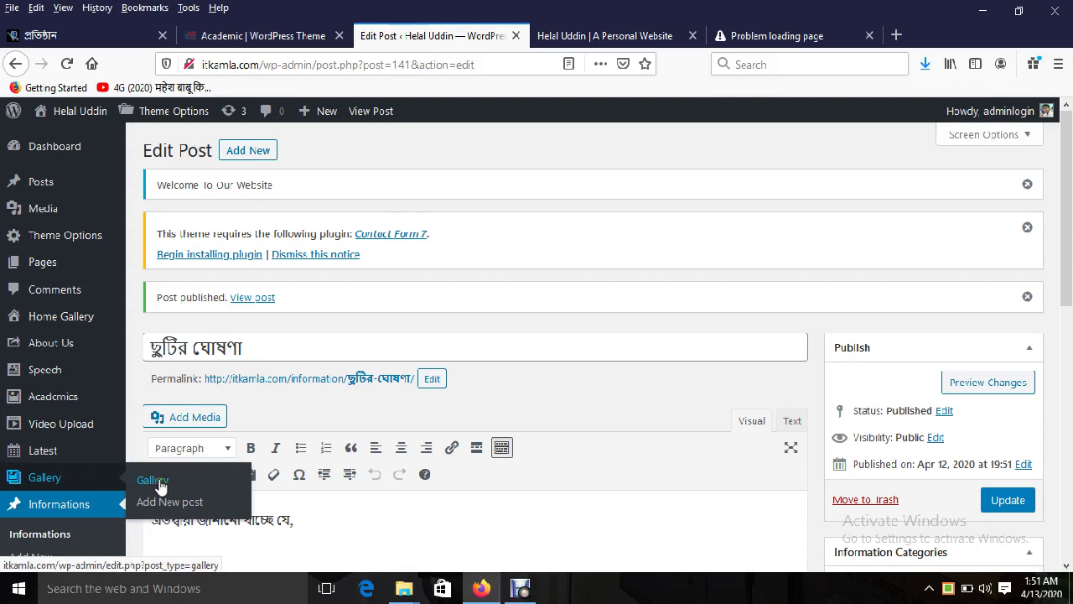
{"action": "left_click", "coordinate": [175, 511]}
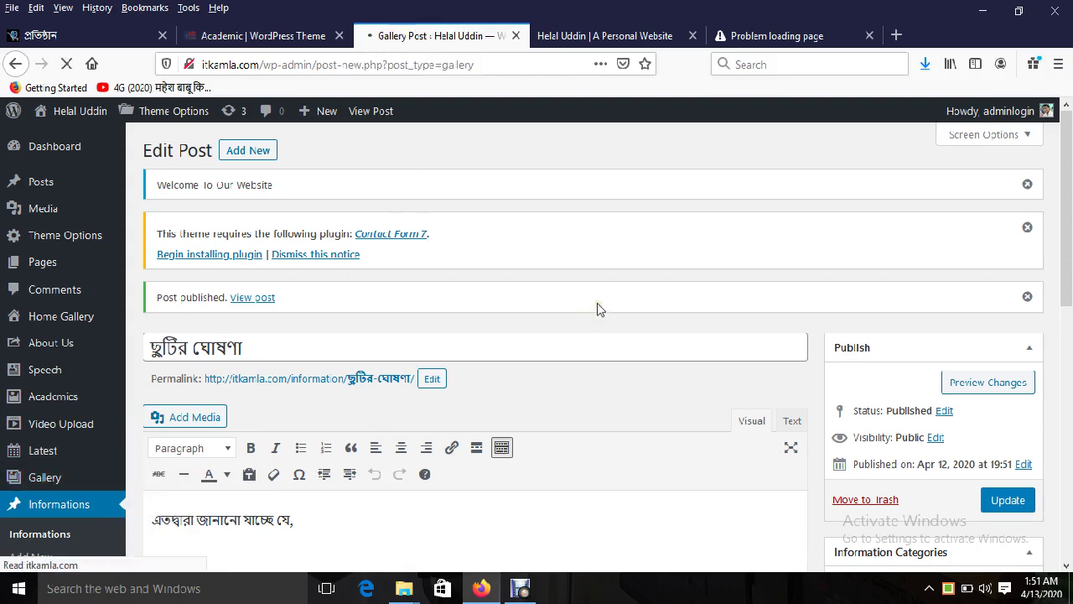
Step: View the demo's classroom gallery image and highlight the শিক্ষাবিদগণ section heading
{"action": "left_click", "coordinate": [288, 36]}
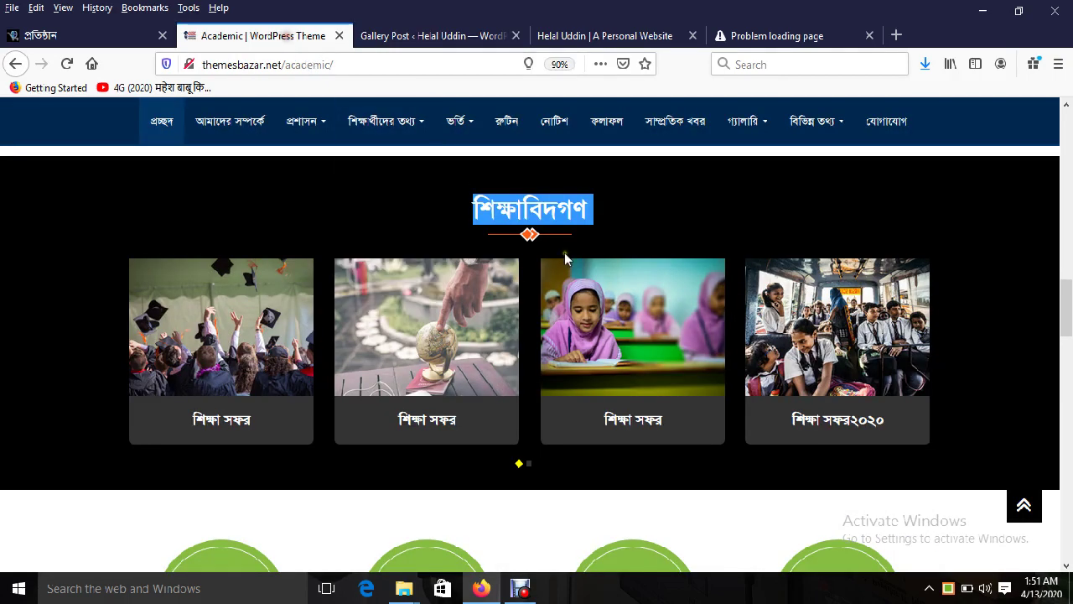
{"action": "right_click", "coordinate": [615, 324]}
{"action": "left_click", "coordinate": [663, 334]}
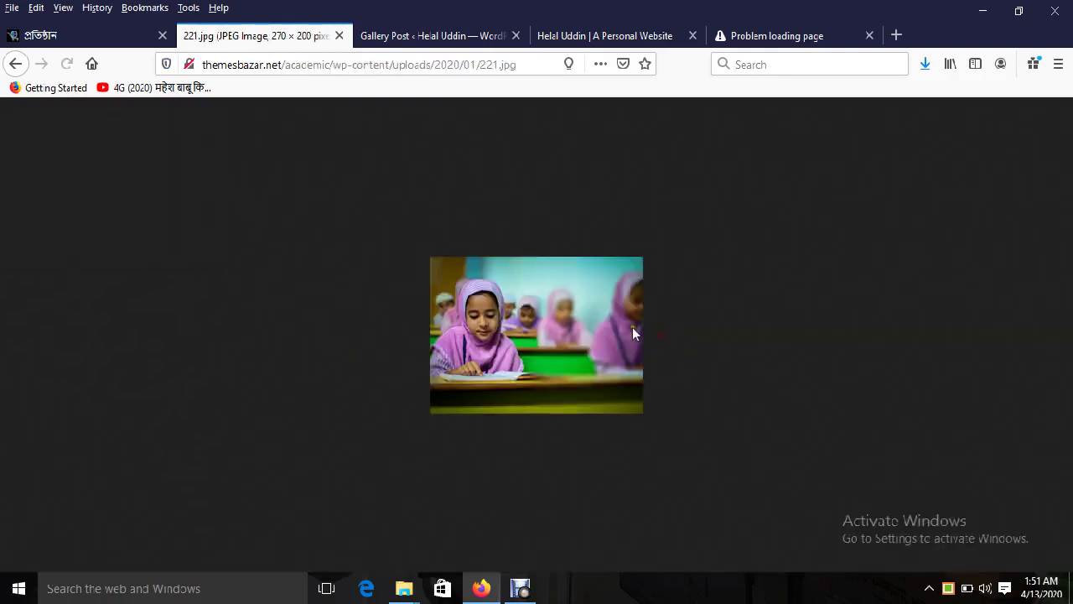
{"action": "left_click", "coordinate": [14, 65]}
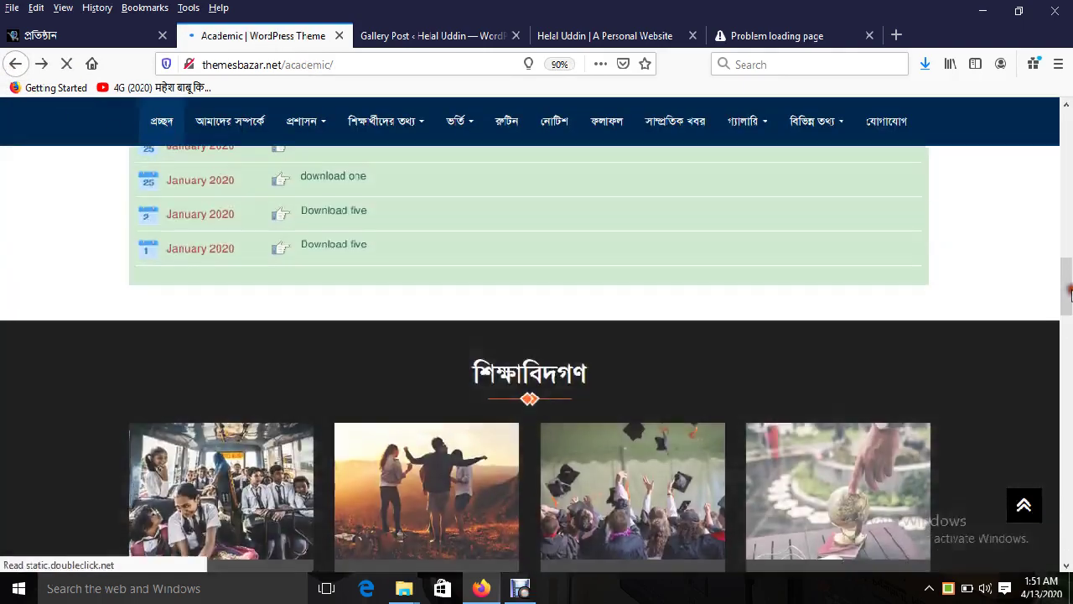
{"action": "mouse_move", "coordinate": [1068, 314]}
{"action": "left_mouse_down"}
{"action": "mouse_move", "coordinate": [1068, 404]}
{"action": "mouse_move", "coordinate": [1068, 311]}
{"action": "left_mouse_up"}
{"action": "left_click", "coordinate": [436, 37]}
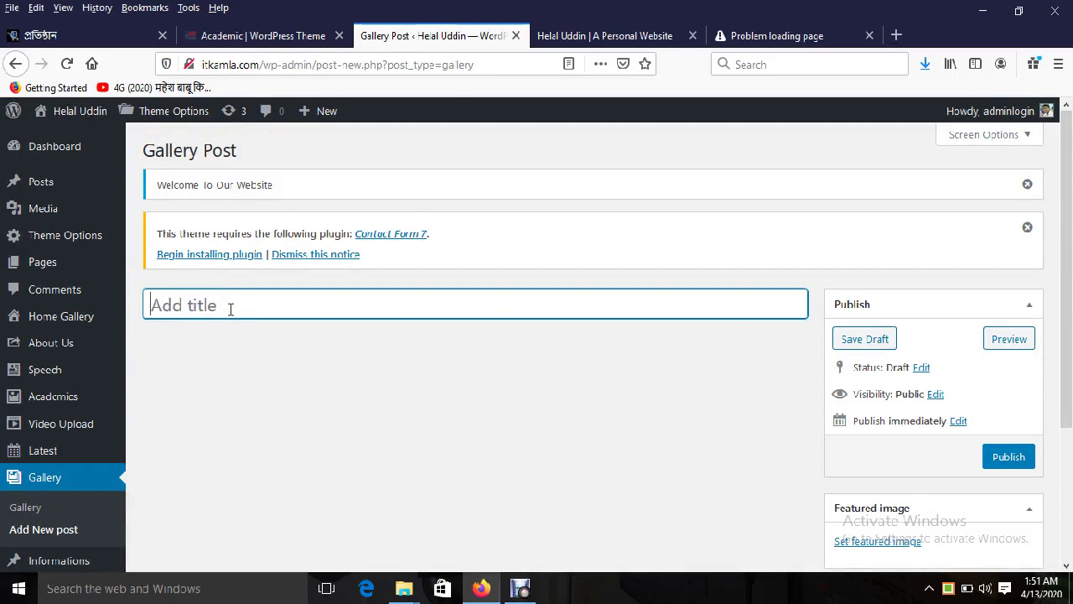
{"action": "left_click", "coordinate": [234, 35]}
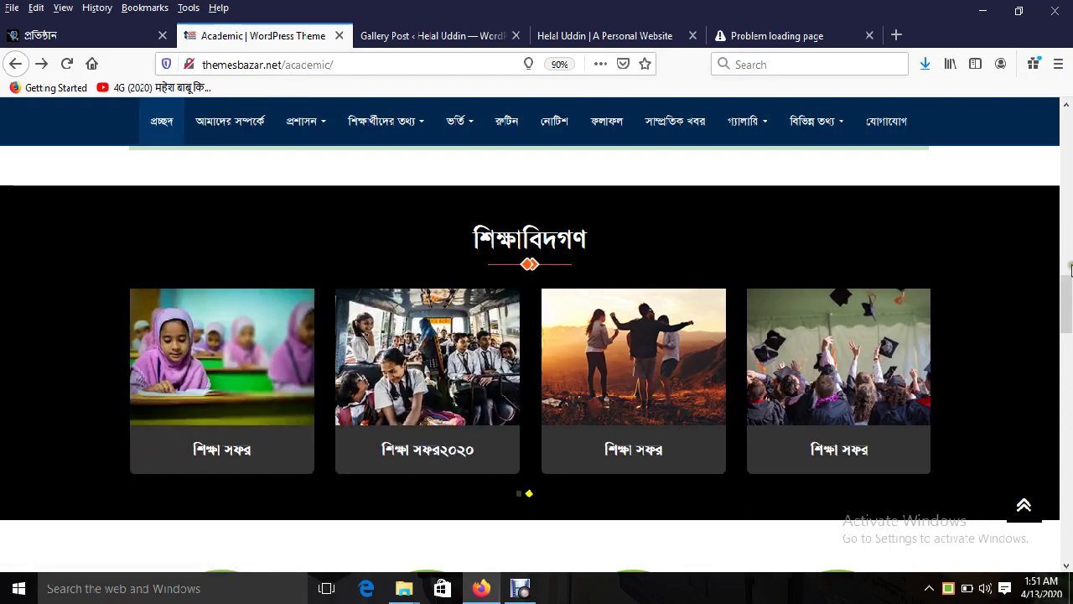
{"action": "mouse_move", "coordinate": [1067, 306]}
{"action": "left_mouse_down"}
{"action": "mouse_move", "coordinate": [1069, 508]}
{"action": "mouse_move", "coordinate": [1069, 289]}
{"action": "left_mouse_up"}
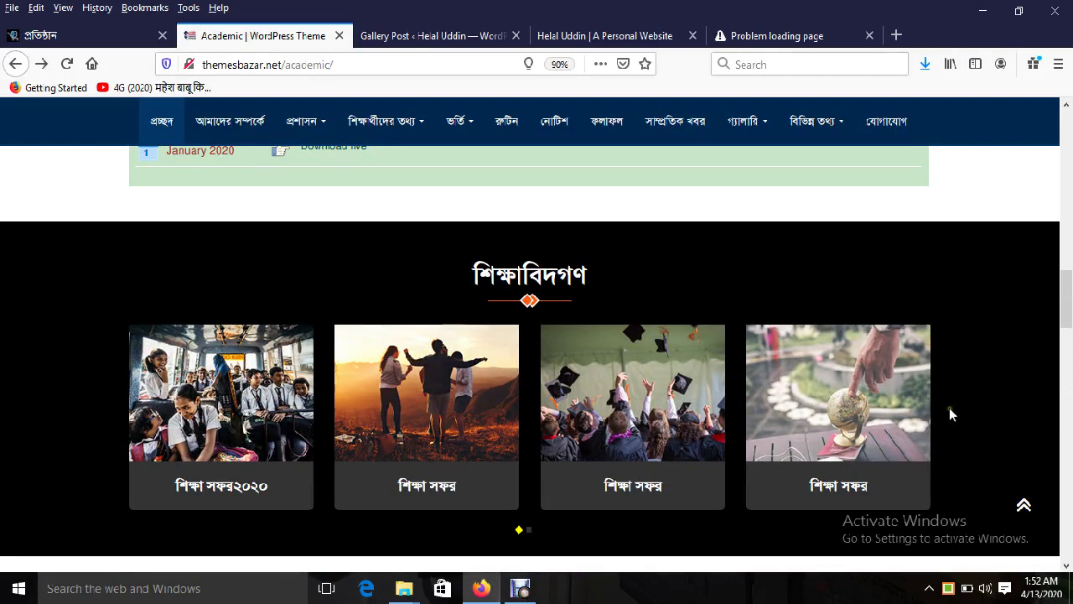
{"action": "left_click_drag", "start_coordinate": [576, 332], "coordinate": [612, 413]}
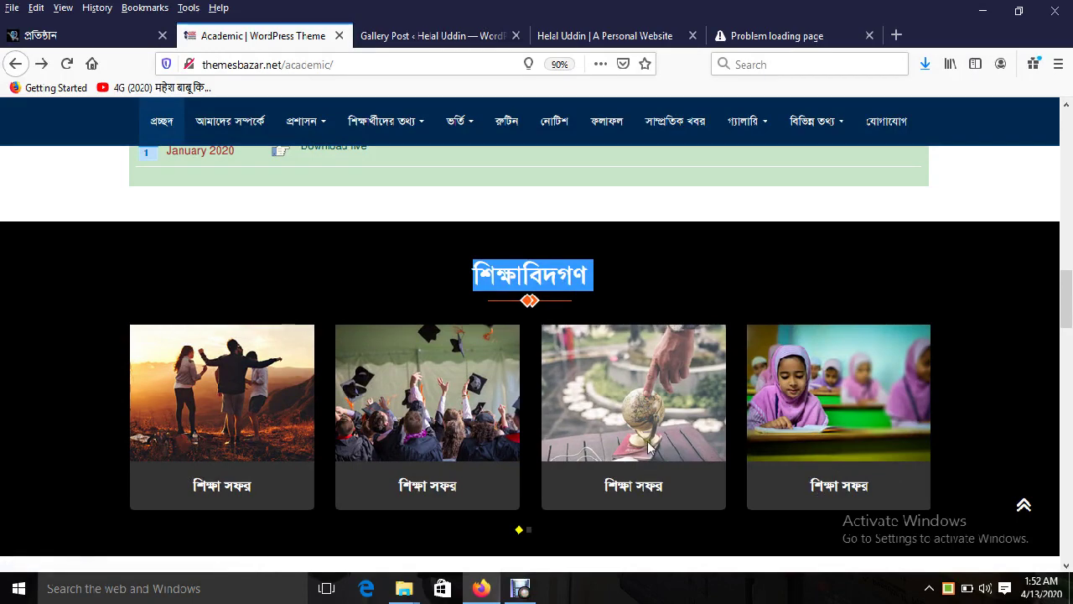
{"action": "left_click", "coordinate": [434, 36]}
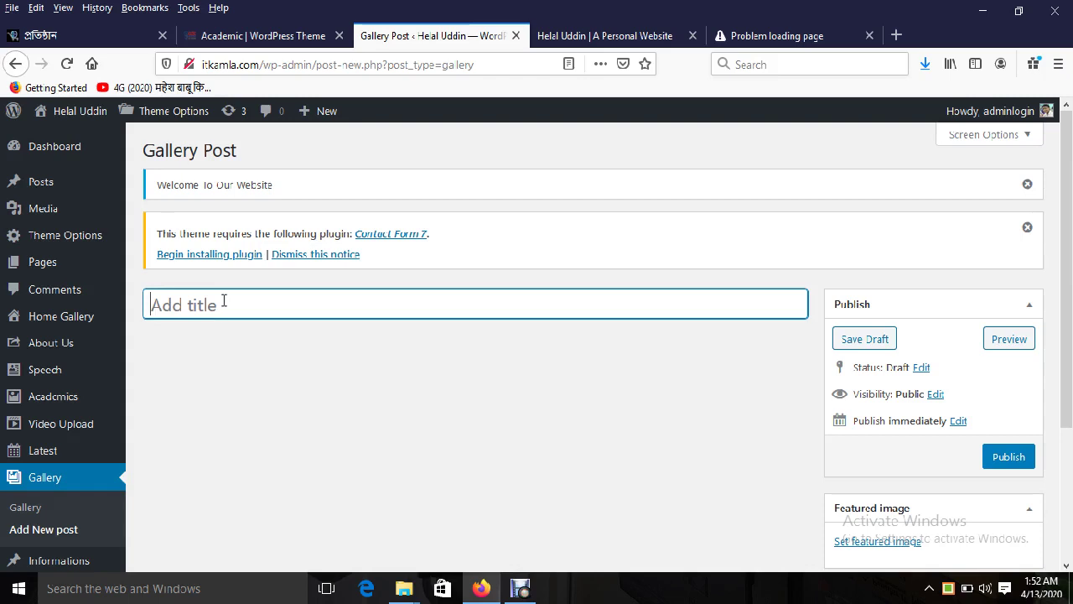
Step: Title the gallery post ফটোক্যাপশন, feature the 05-1.jpg skyline photo, and publish it
{"action": "type", "text": "ফটোক্যাপশন"}
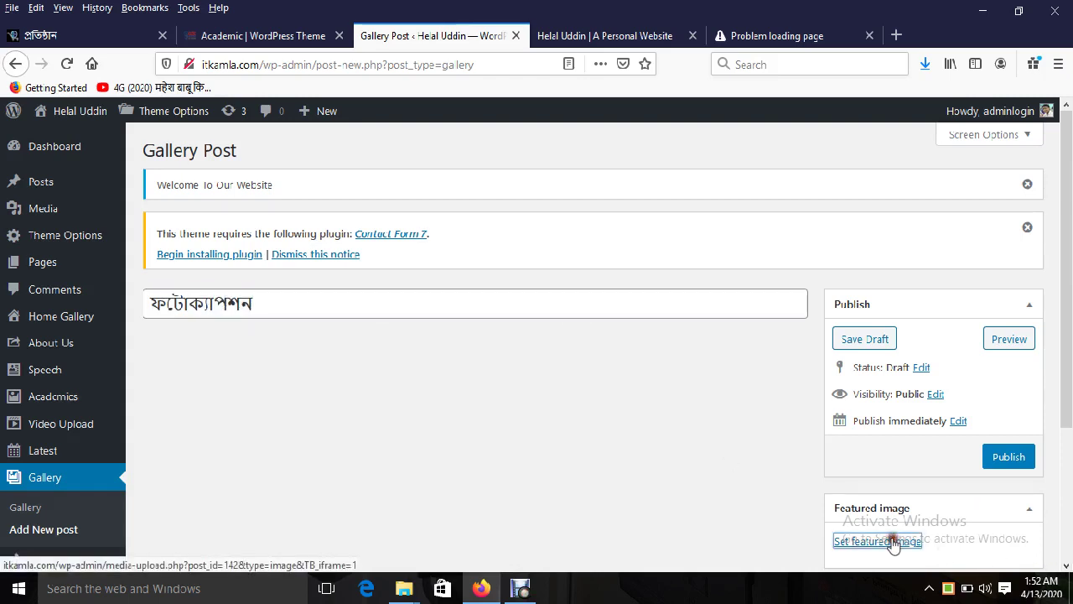
{"action": "left_click", "coordinate": [846, 542]}
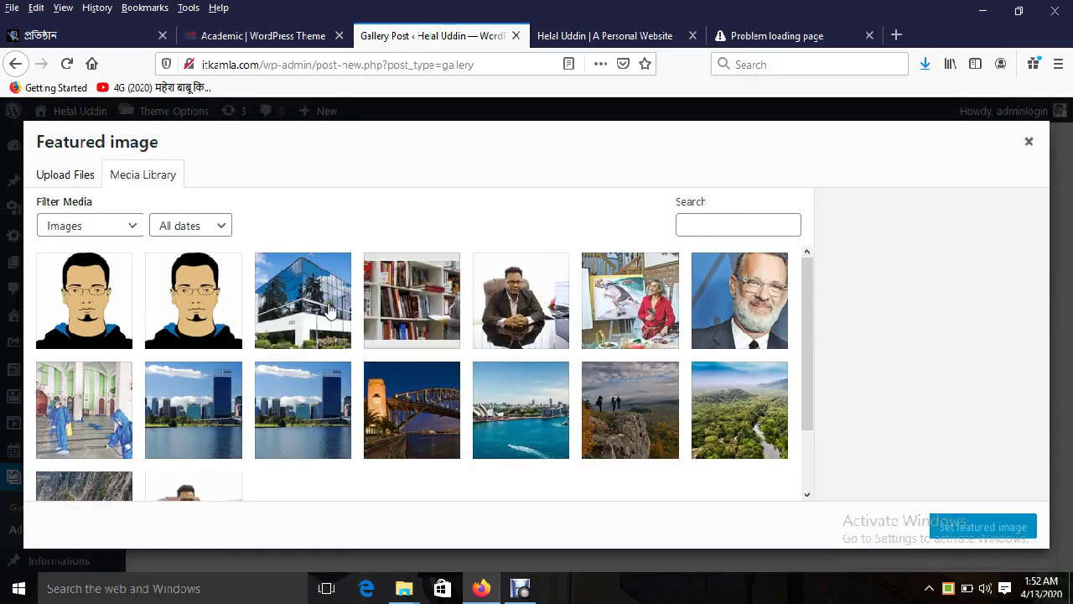
{"action": "left_click", "coordinate": [401, 309]}
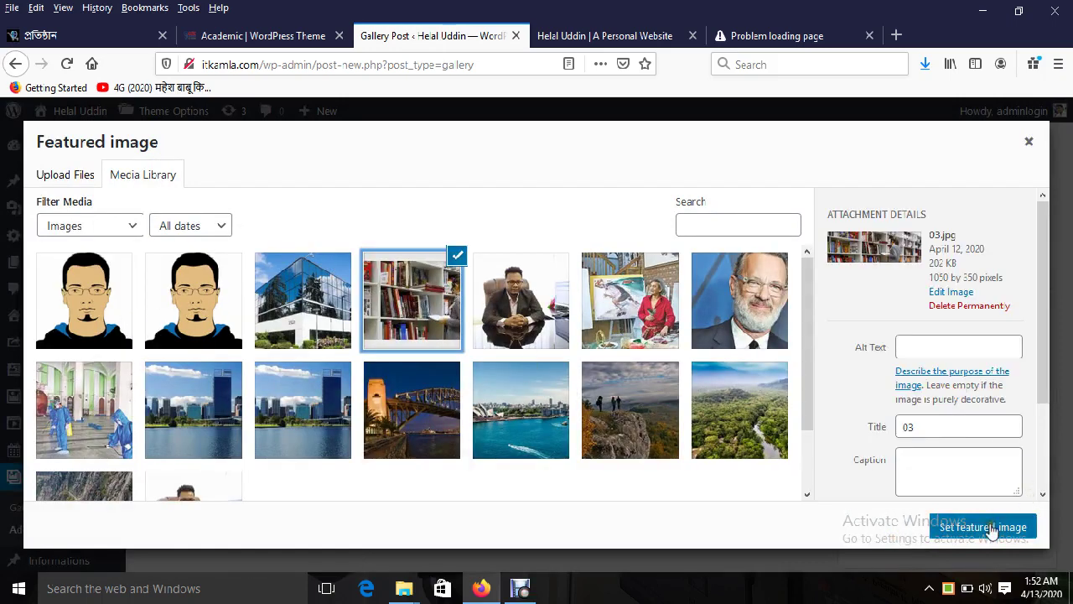
{"action": "left_click", "coordinate": [214, 427]}
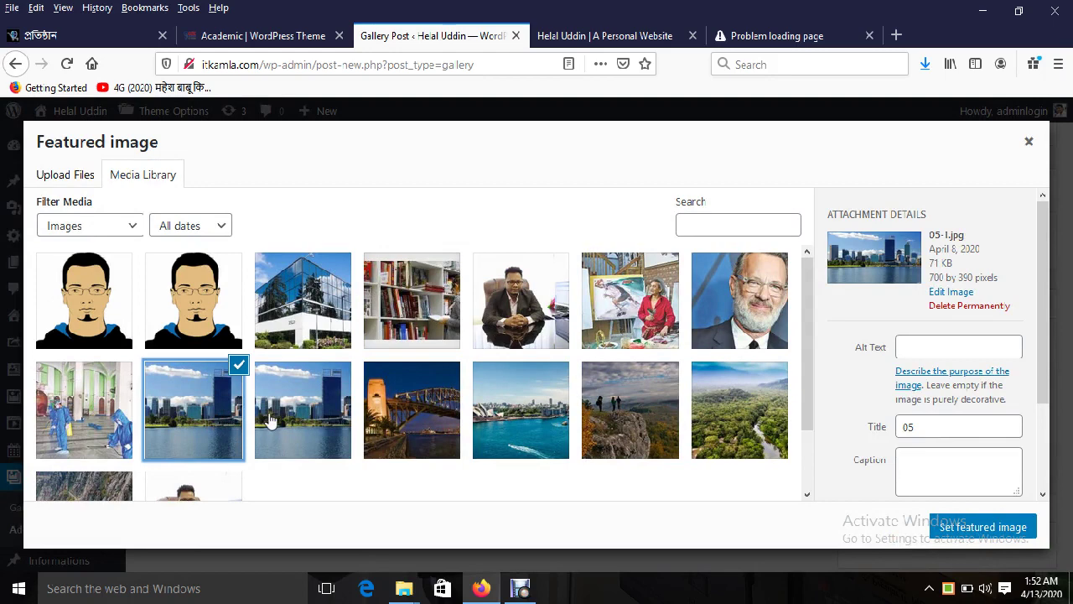
{"action": "left_click", "coordinate": [991, 527]}
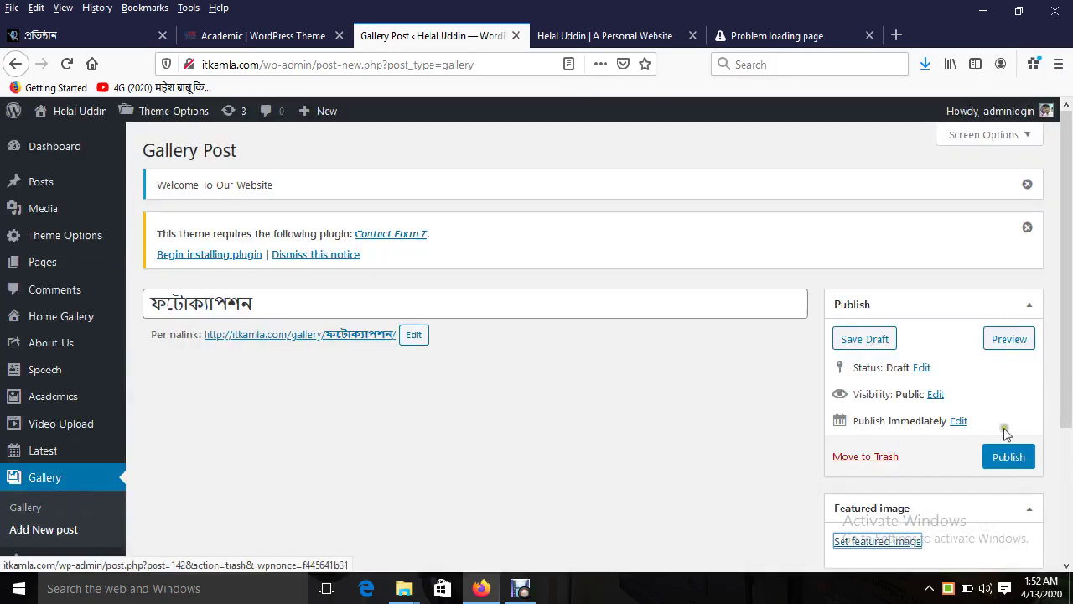
{"action": "left_click", "coordinate": [1008, 455]}
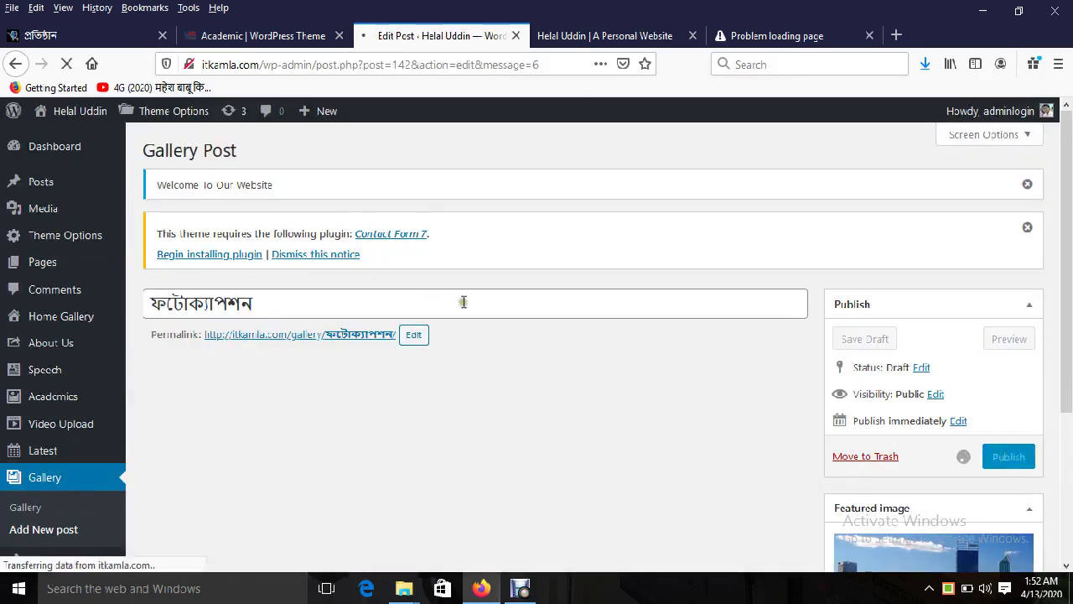
{"action": "left_click", "coordinate": [202, 349]}
{"action": "double_click", "coordinate": [203, 351]}
{"action": "key", "text": "ctrl+c"}
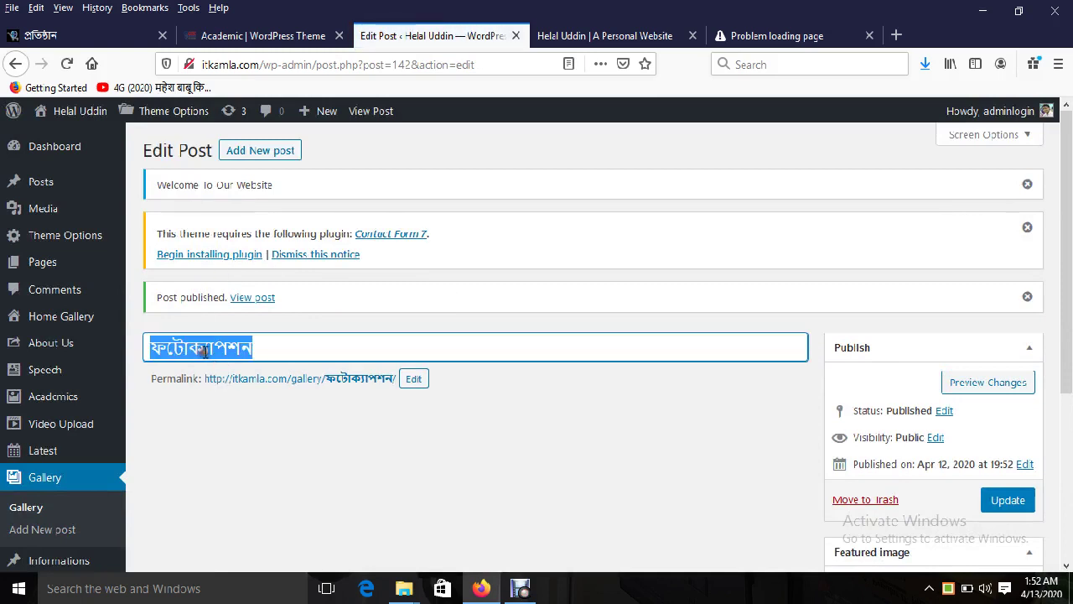
Step: Publish a new gallery post ফটোক্যাপশন দুই featuring the Sydney Opera House photo
{"action": "left_click", "coordinate": [260, 152]}
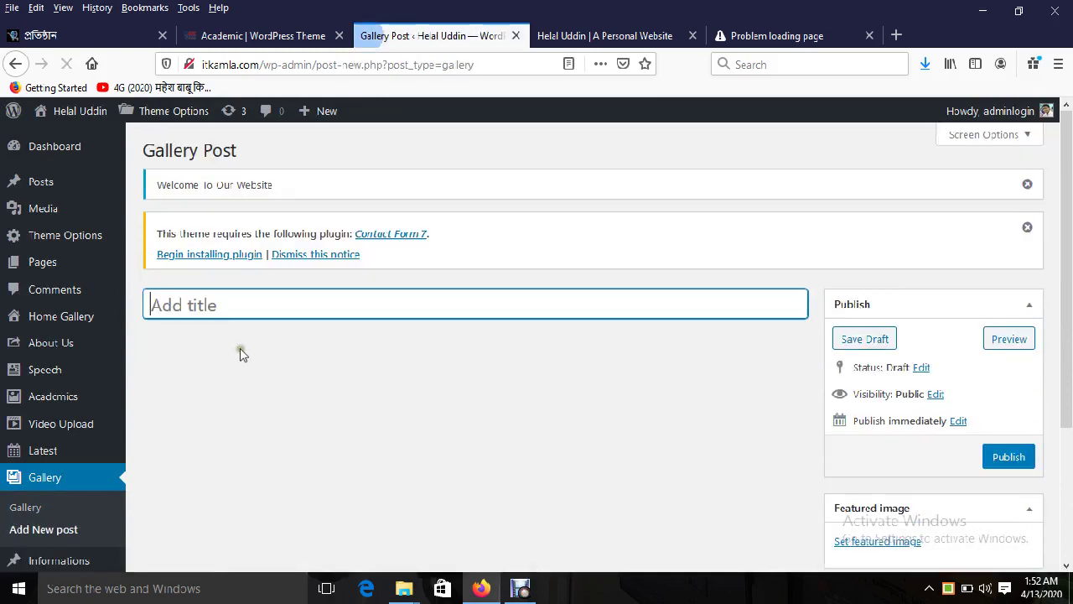
{"action": "key", "text": "ctrl+v"}
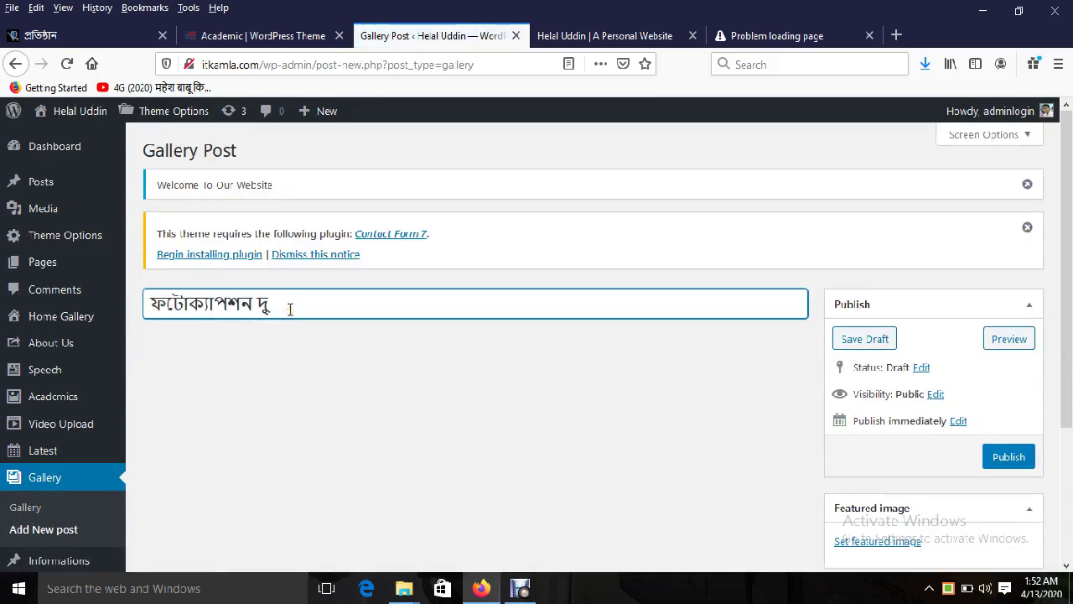
{"action": "type", "text": "দু"}
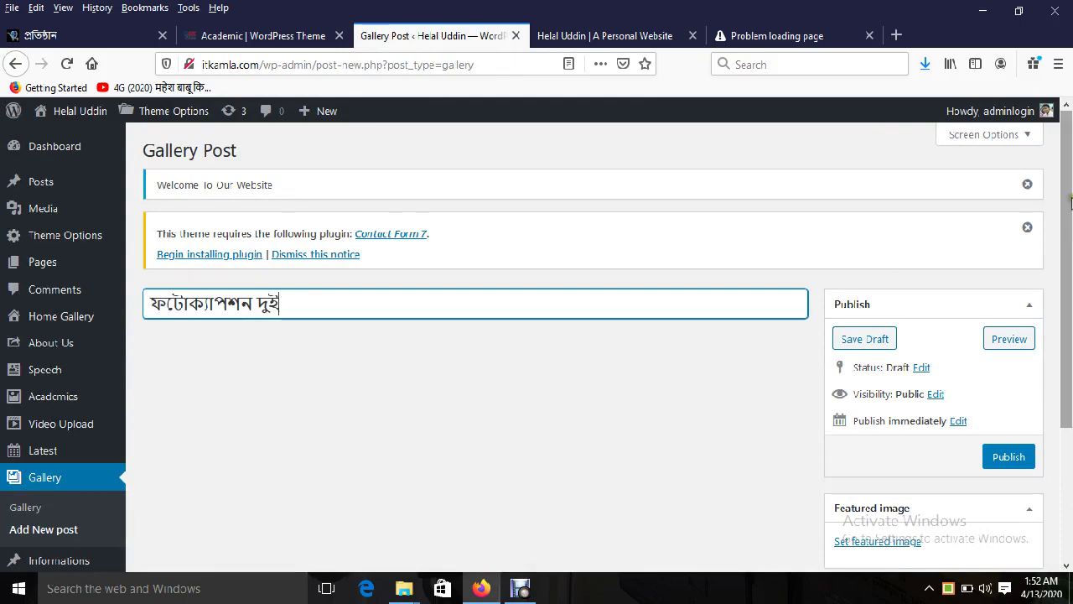
{"action": "scroll", "coordinate": [953, 435], "scroll_direction": "down", "scroll_amount": 2}
{"action": "left_click", "coordinate": [876, 374]}
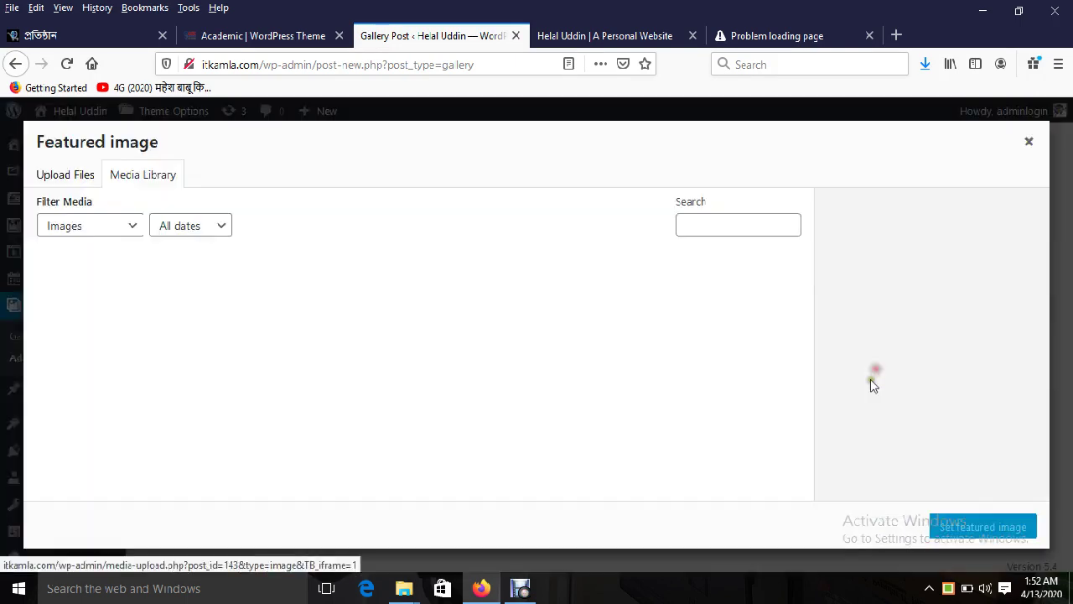
{"action": "left_click", "coordinate": [591, 409]}
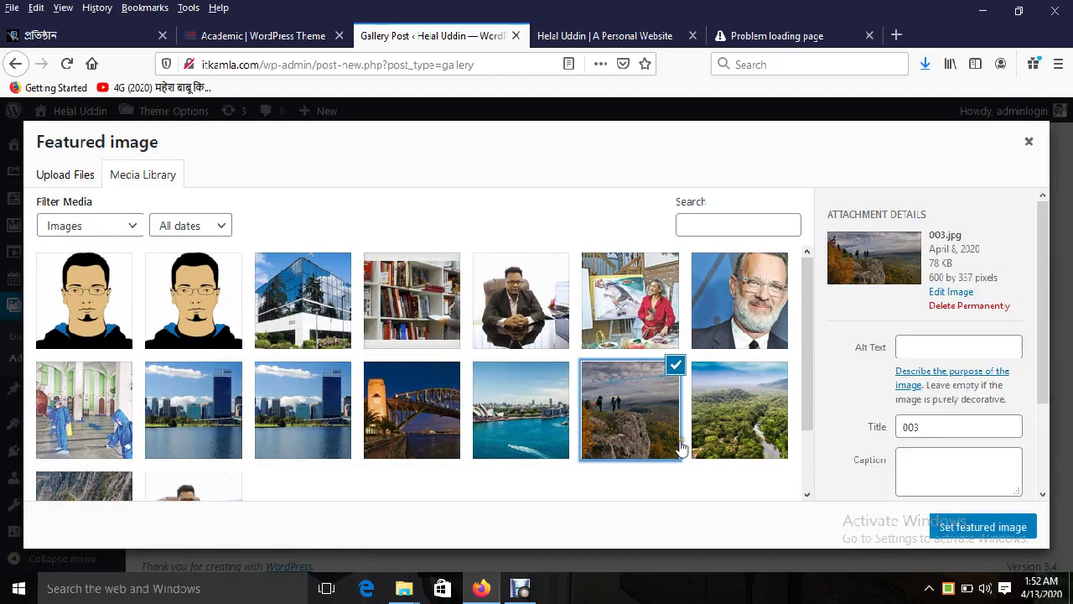
{"action": "left_click", "coordinate": [554, 431]}
{"action": "left_click", "coordinate": [932, 521]}
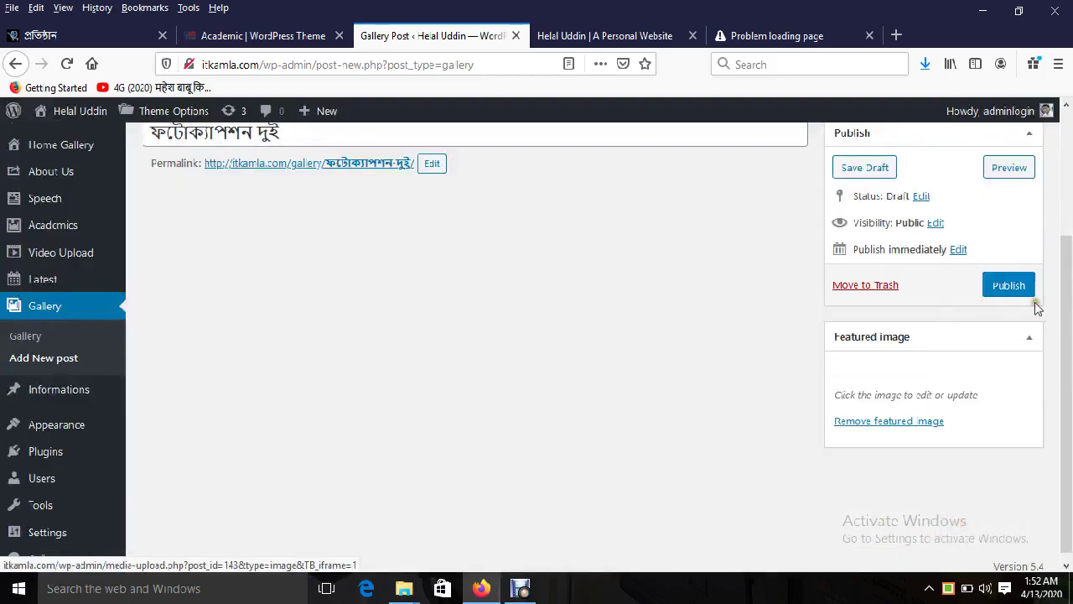
{"action": "left_click", "coordinate": [1011, 285]}
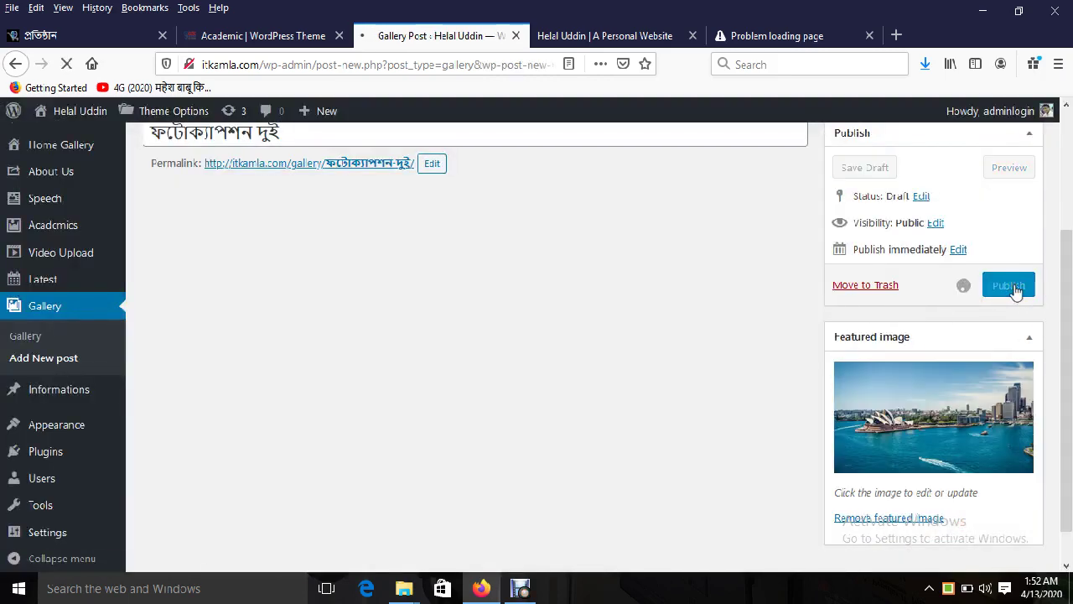
Step: Reload the live personal website to see the new posts
{"action": "left_click", "coordinate": [283, 36]}
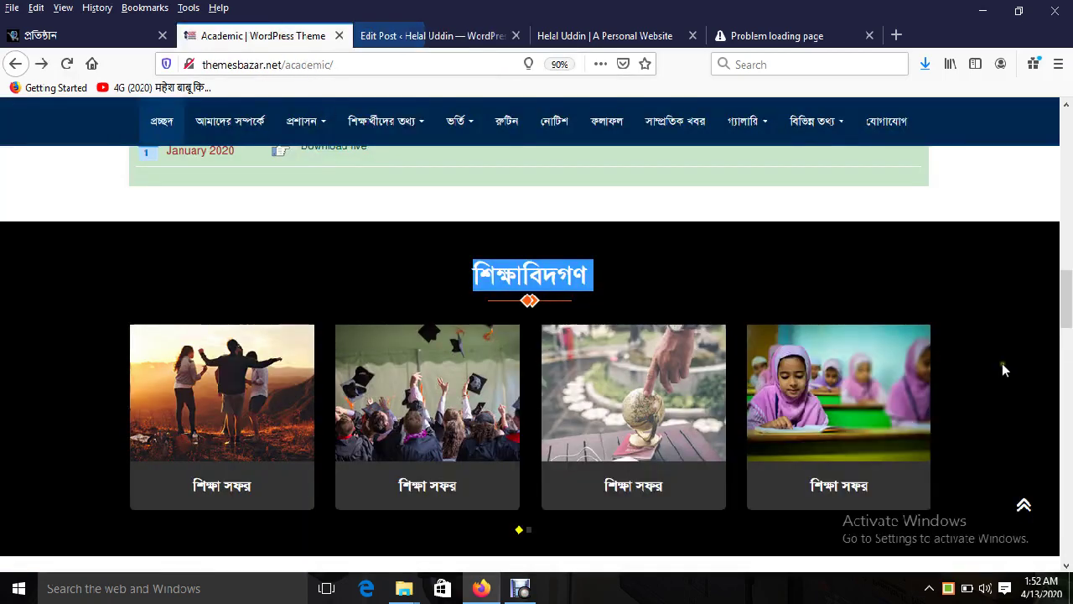
{"action": "scroll", "coordinate": [1005, 369], "scroll_direction": "down", "scroll_amount": 3}
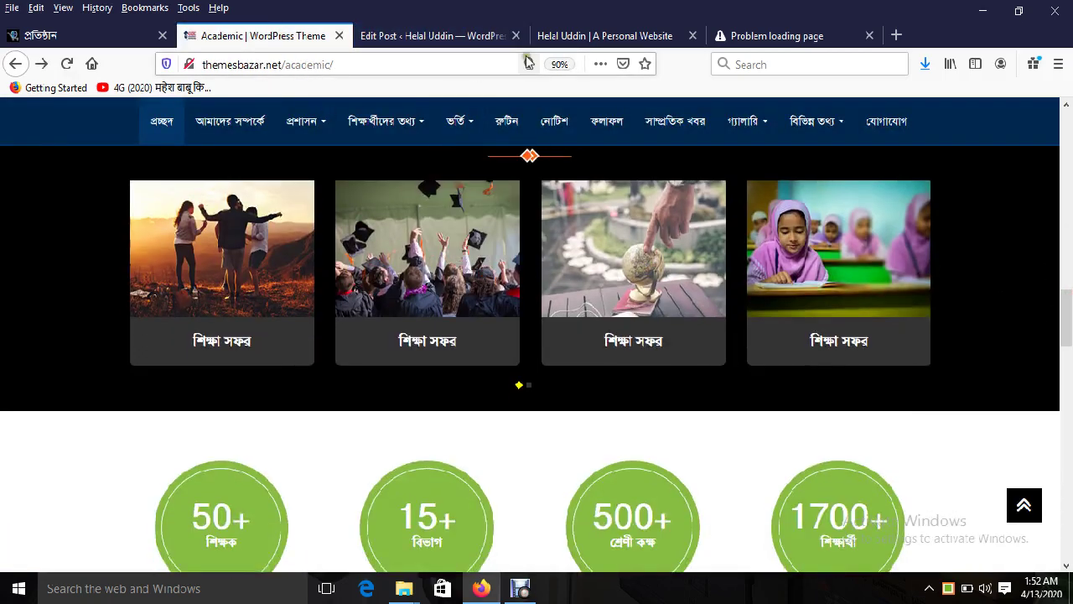
{"action": "left_click", "coordinate": [570, 35]}
{"action": "left_click", "coordinate": [67, 63]}
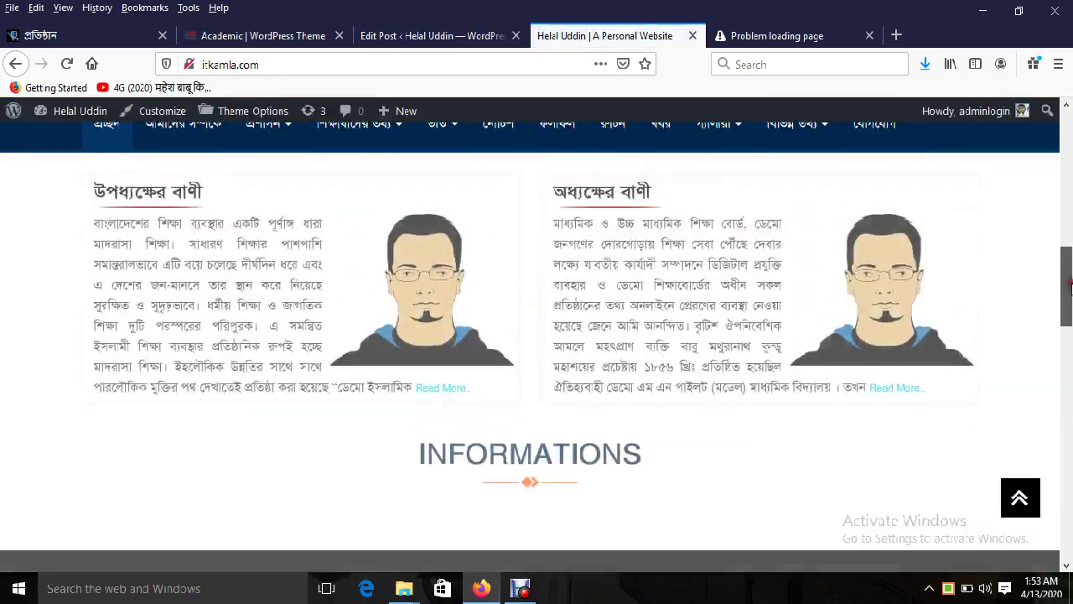
Step: Scroll the live site to its counters and highlight the misspelled Acadcmics heading
{"action": "left_click_drag", "start_coordinate": [1070, 285], "coordinate": [1070, 356]}
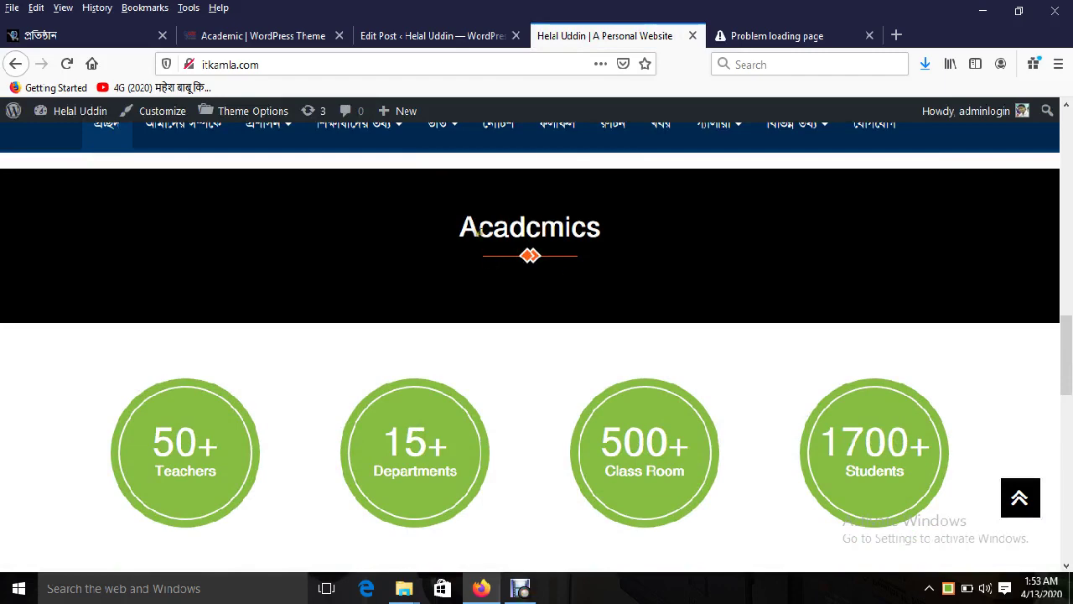
{"action": "left_click_drag", "start_coordinate": [477, 232], "coordinate": [589, 228]}
{"action": "left_click_drag", "start_coordinate": [1069, 339], "coordinate": [1069, 369]}
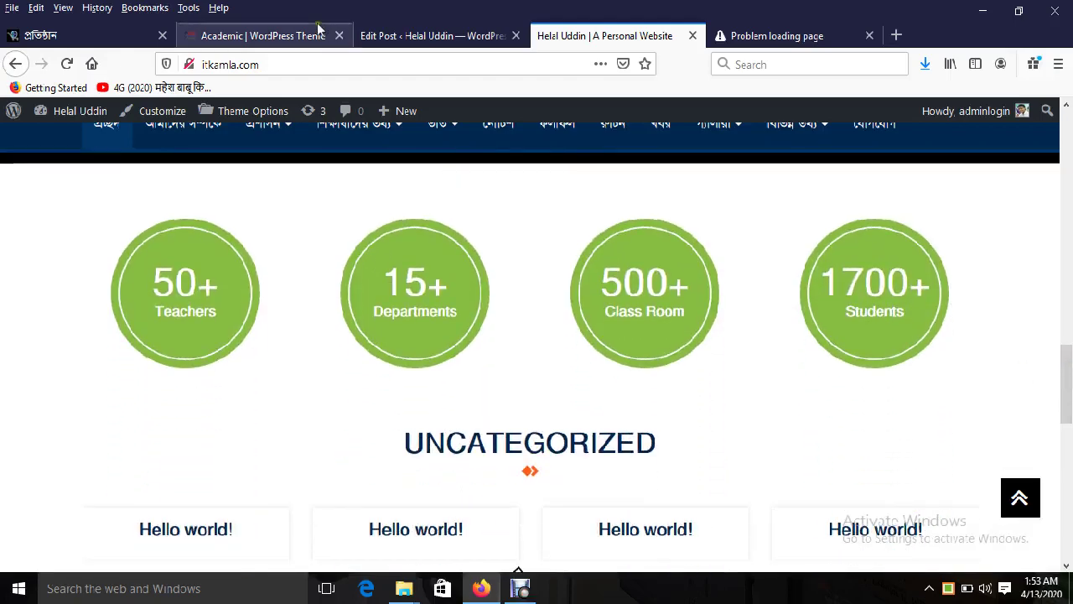
Step: Review the demo's শিক্ষকবৃন্দ teachers section, then return to the ফটোক্যাপশন দুই editor
{"action": "left_click", "coordinate": [271, 40]}
{"action": "left_click_drag", "start_coordinate": [1069, 302], "coordinate": [1070, 333]}
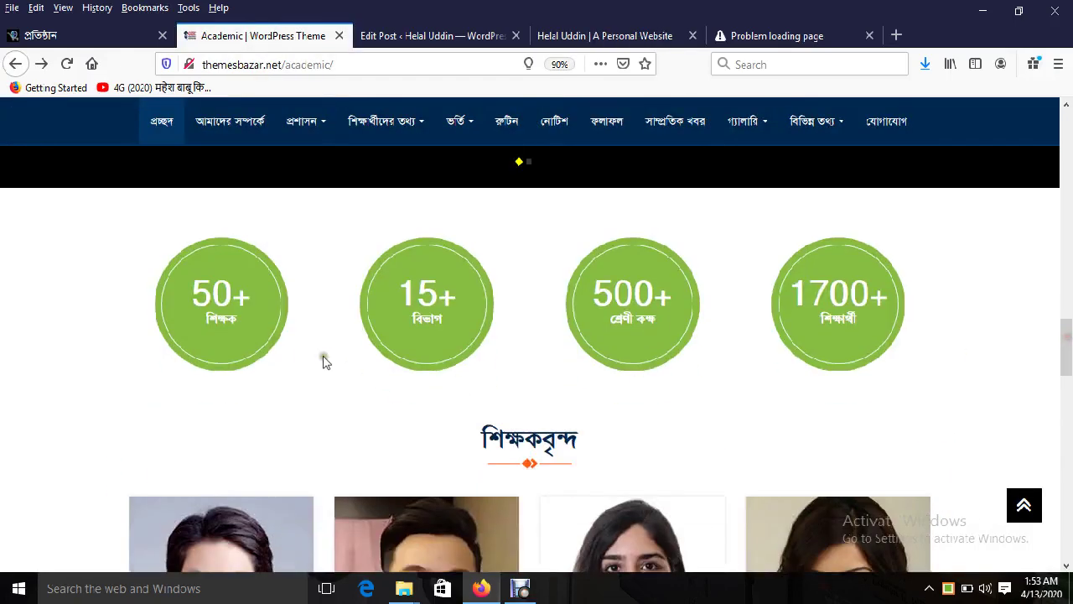
{"action": "left_click_drag", "start_coordinate": [212, 293], "coordinate": [885, 302]}
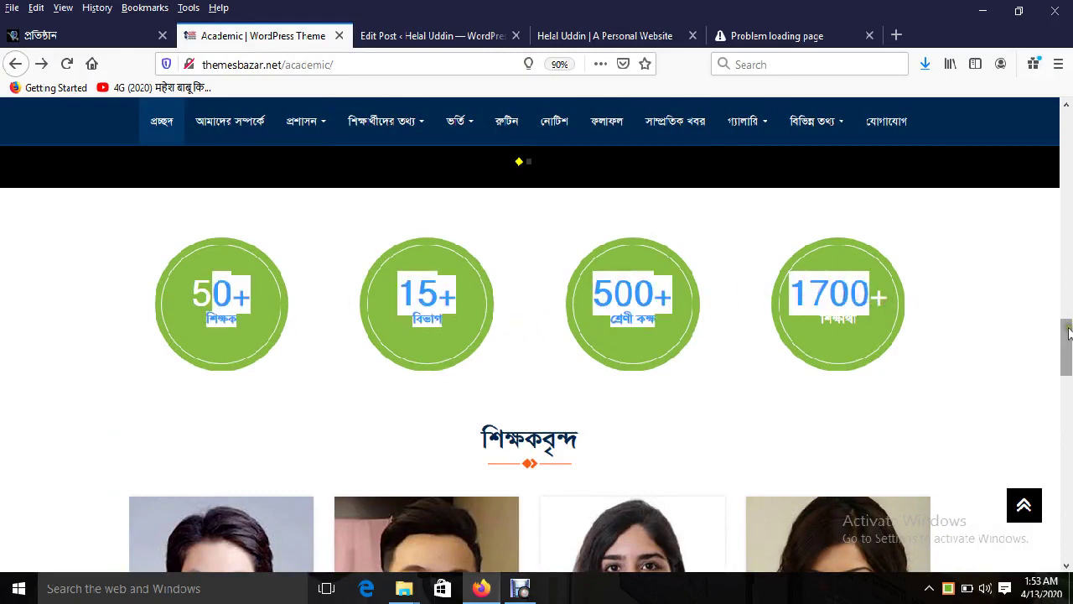
{"action": "scroll", "coordinate": [710, 362], "scroll_direction": "down", "scroll_amount": 2}
{"action": "left_click_drag", "start_coordinate": [481, 259], "coordinate": [616, 259]}
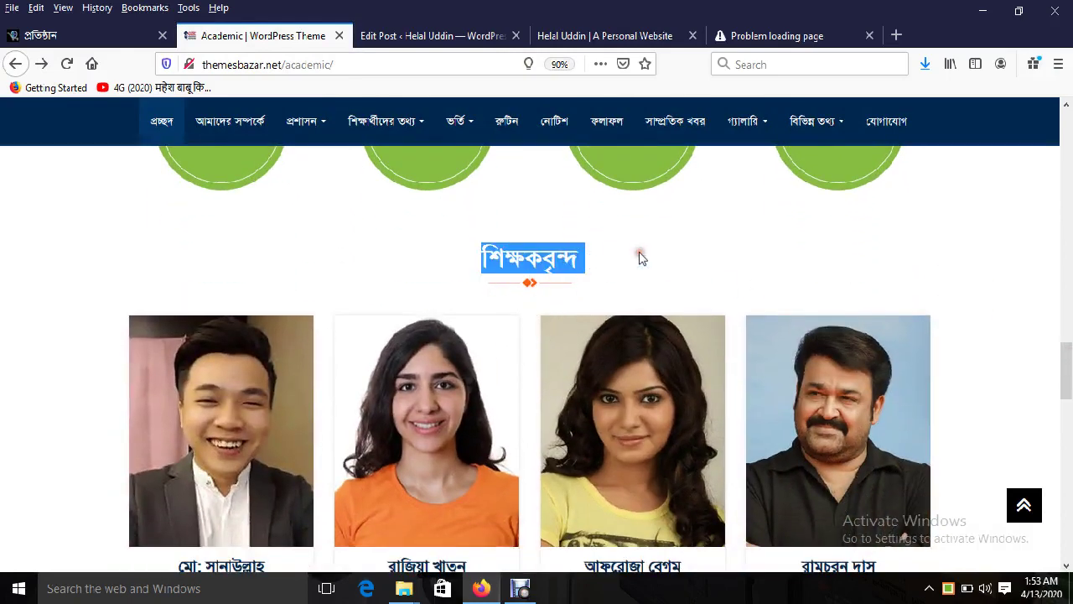
{"action": "left_click", "coordinate": [428, 40]}
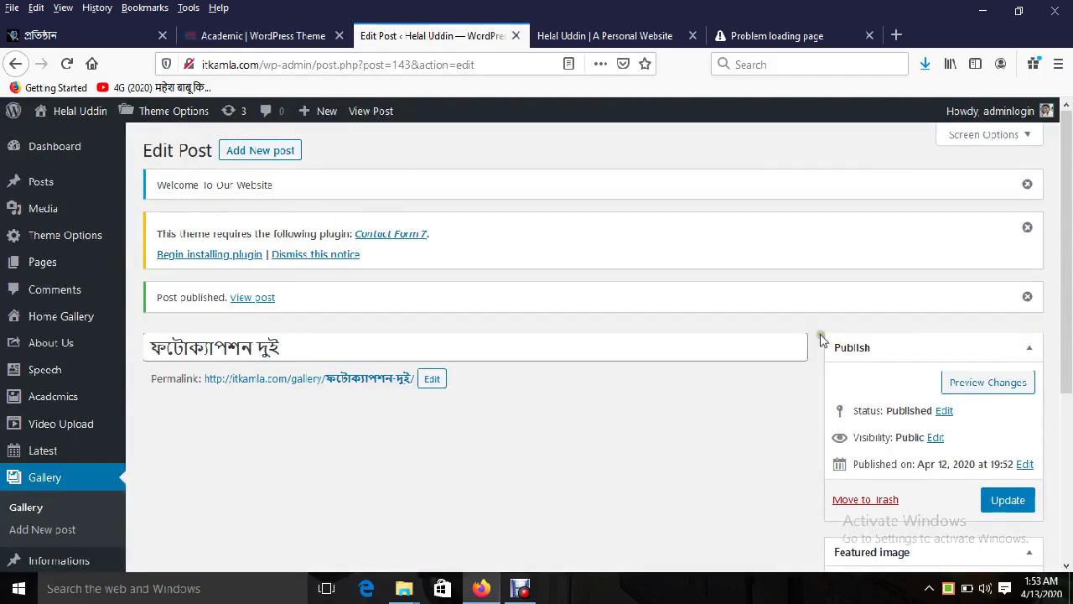
{"action": "scroll", "coordinate": [333, 331], "scroll_direction": "down", "scroll_amount": 2}
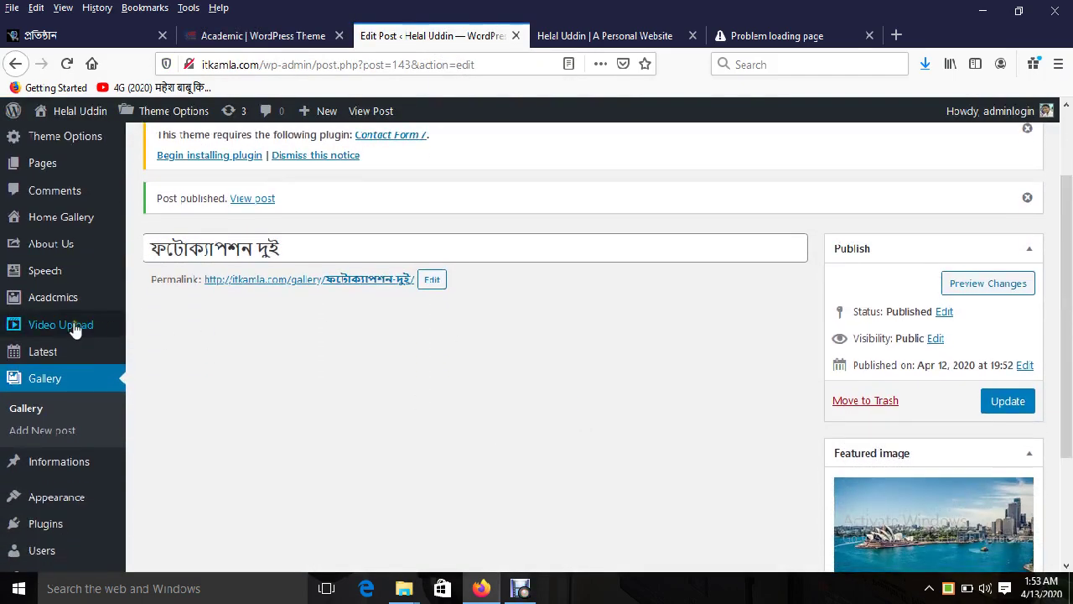
Step: Start a new Academics post and glance over the live site's top section
{"action": "mouse_move", "coordinate": [60, 298]}
{"action": "left_click", "coordinate": [166, 323]}
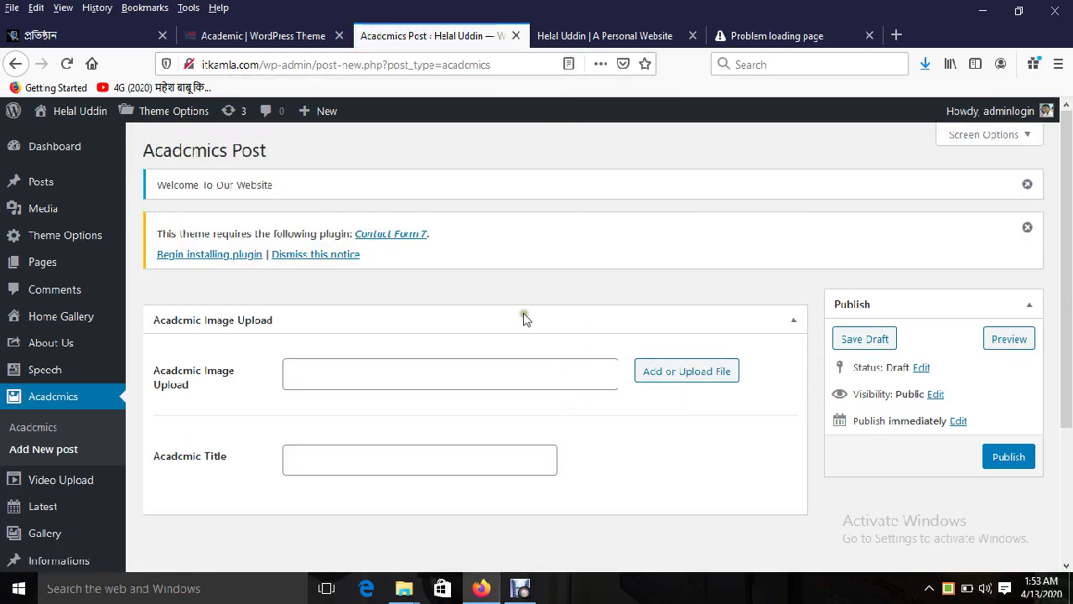
{"action": "left_click", "coordinate": [594, 36]}
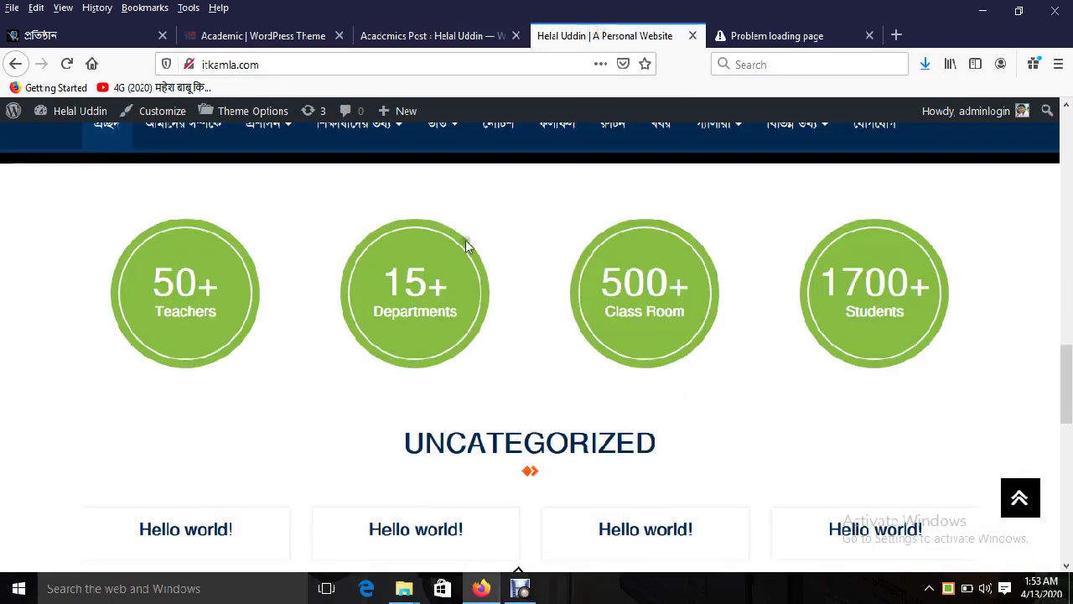
{"action": "scroll", "coordinate": [467, 240], "scroll_direction": "up", "scroll_amount": 3}
{"action": "left_click_drag", "start_coordinate": [585, 228], "coordinate": [492, 268]}
{"action": "scroll", "coordinate": [493, 268], "scroll_direction": "up", "scroll_amount": 4}
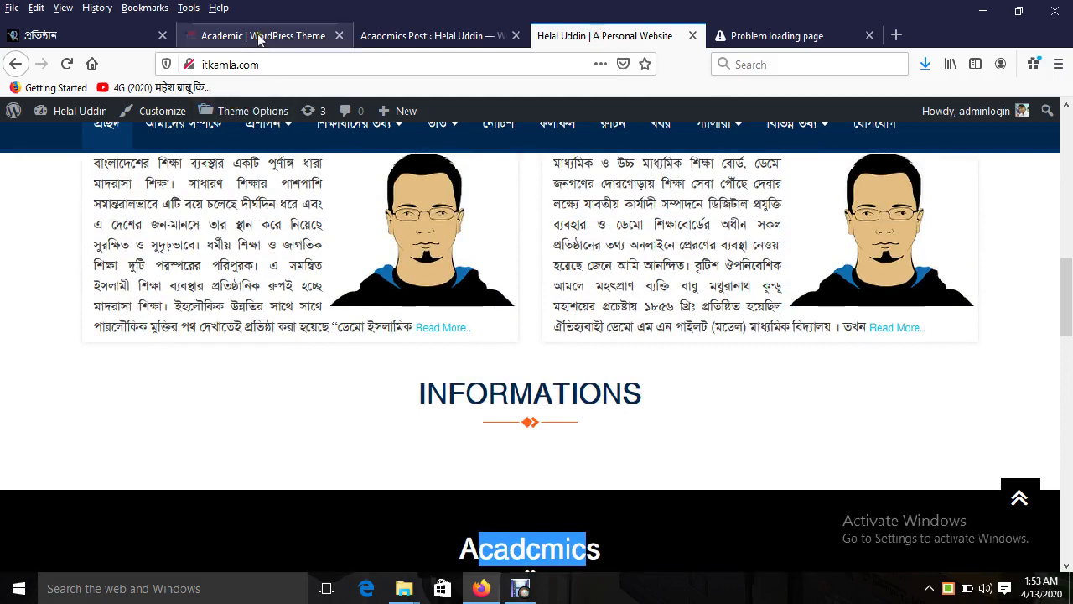
Step: Check the demo site, then scroll down the blank Acadcmics Post form
{"action": "left_click", "coordinate": [275, 35]}
{"action": "scroll", "coordinate": [545, 395], "scroll_direction": "down", "scroll_amount": 1}
{"action": "scroll", "coordinate": [546, 403], "scroll_direction": "up", "scroll_amount": 7}
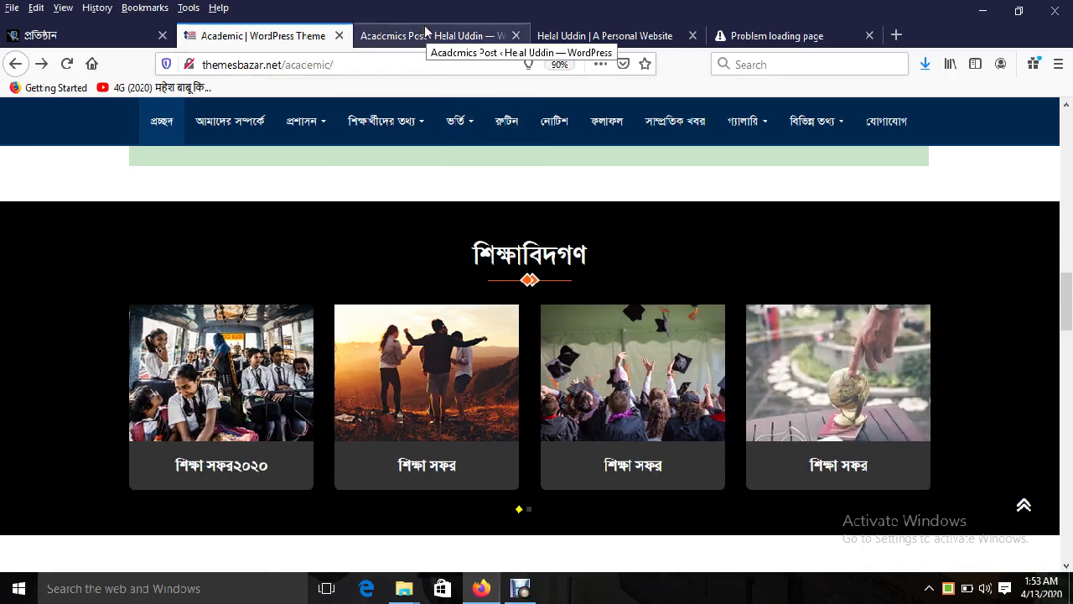
{"action": "left_click", "coordinate": [426, 31]}
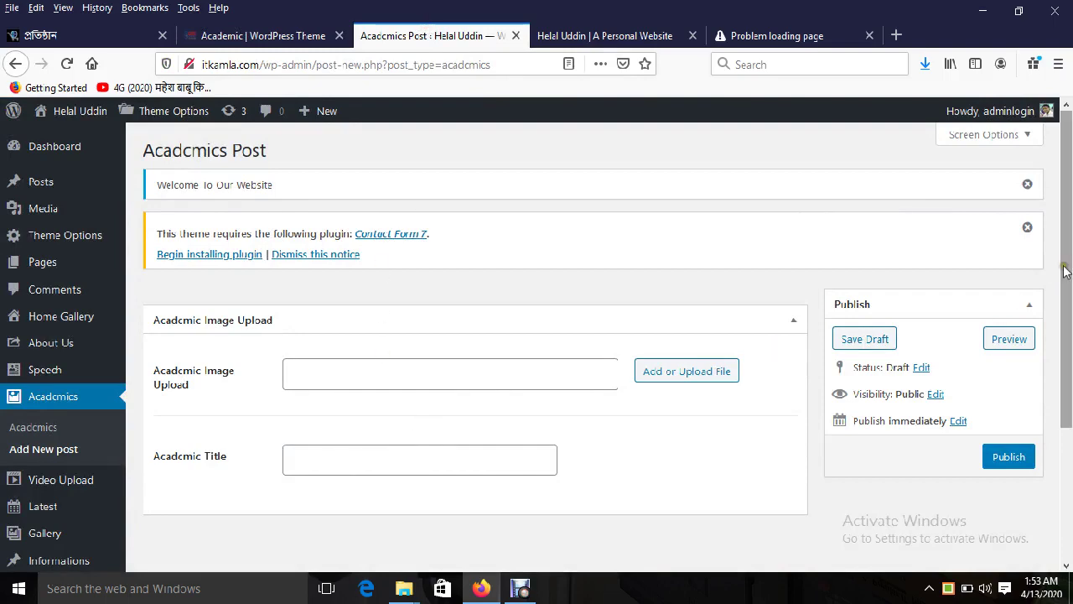
{"action": "scroll", "coordinate": [633, 369], "scroll_direction": "down", "scroll_amount": 2}
Step: Insert the city-skyline image 05-1.jpg into the Academic Image Upload field
{"action": "left_click", "coordinate": [344, 272]}
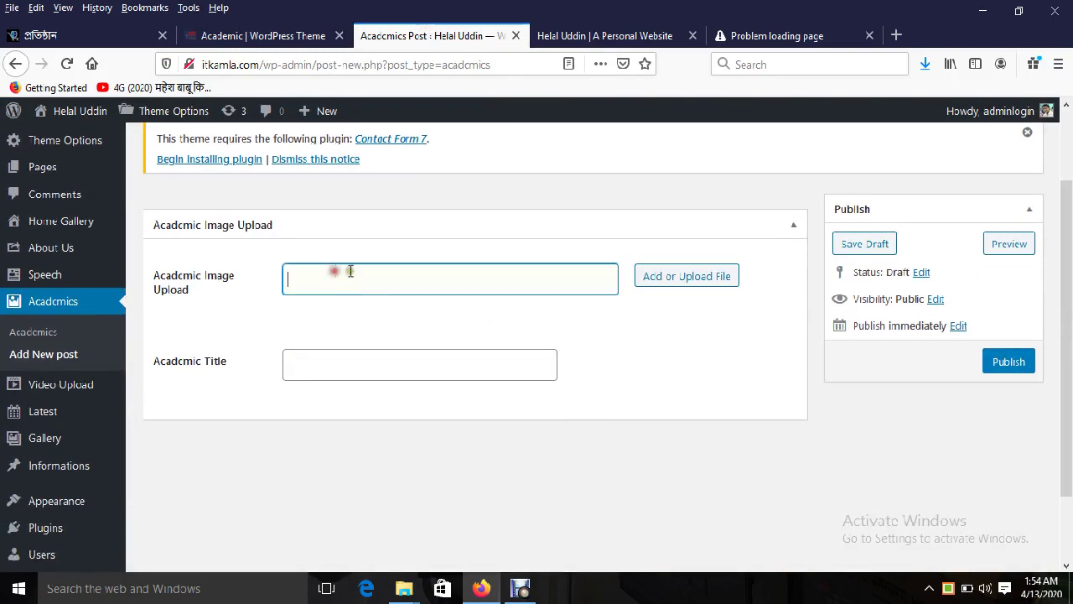
{"action": "left_click", "coordinate": [658, 275]}
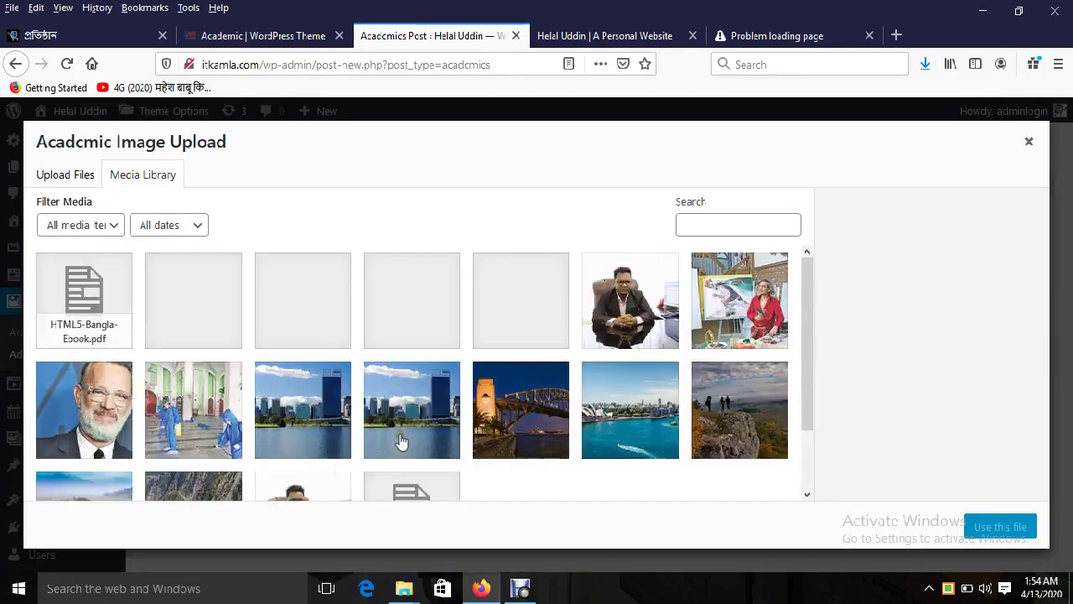
{"action": "left_click", "coordinate": [322, 419]}
{"action": "left_click", "coordinate": [979, 523]}
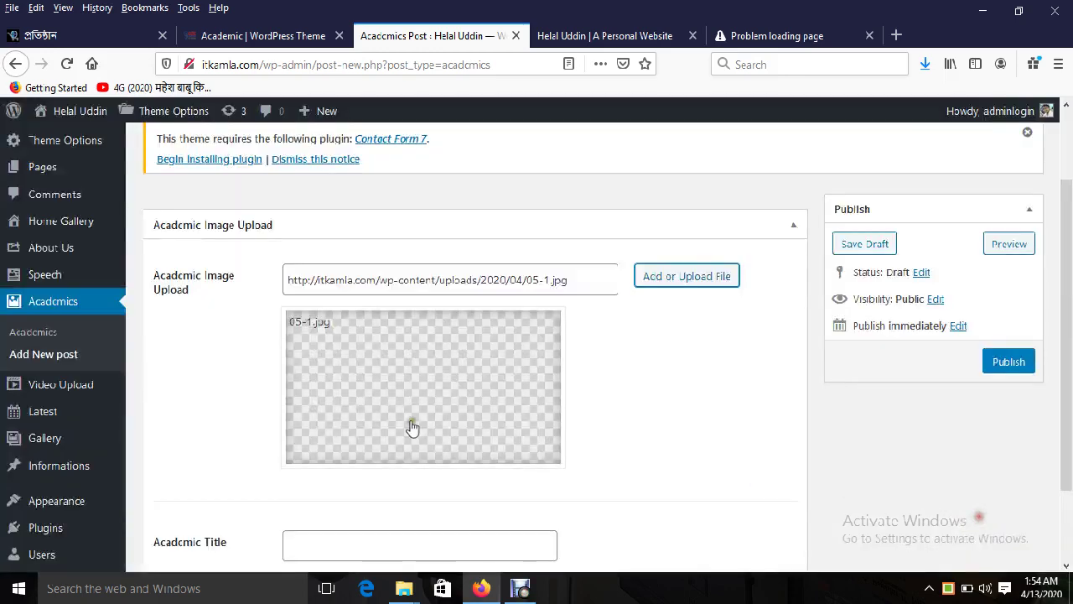
Step: Paste 'ফটোক্যাপশন এক' as the Academic Title and publish the post
{"action": "scroll", "coordinate": [445, 461], "scroll_direction": "down", "scroll_amount": 2}
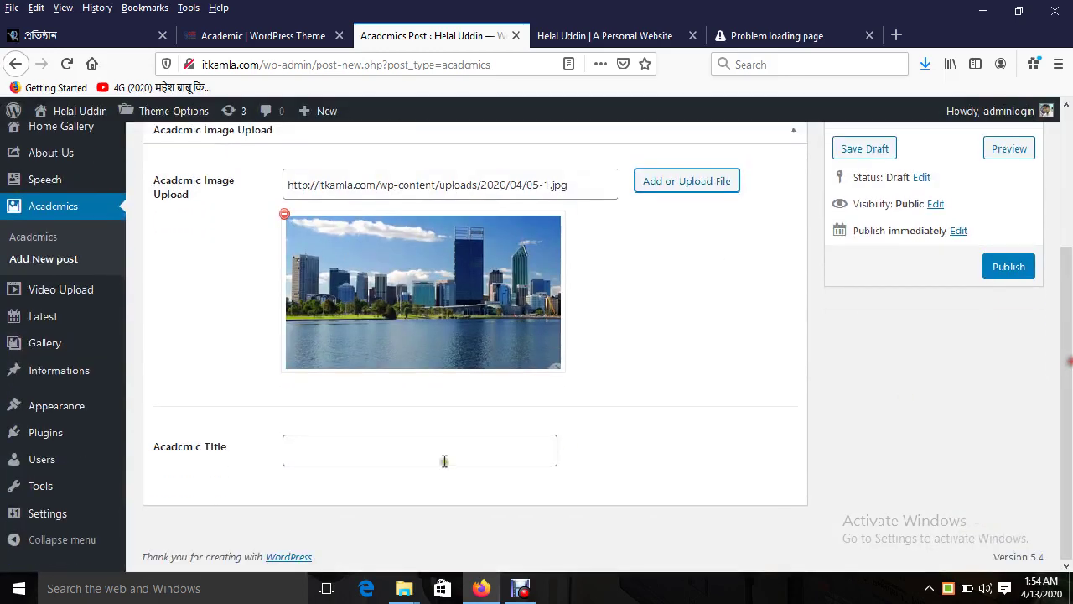
{"action": "left_click", "coordinate": [330, 451]}
{"action": "right_click", "coordinate": [330, 451]}
{"action": "left_click", "coordinate": [371, 344]}
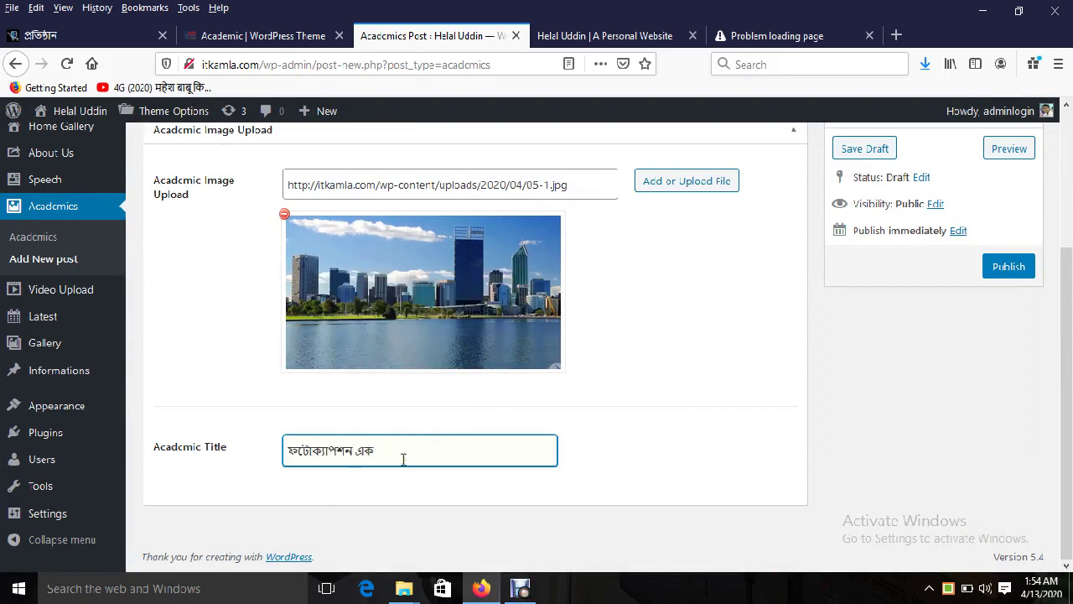
{"action": "left_click", "coordinate": [1002, 268]}
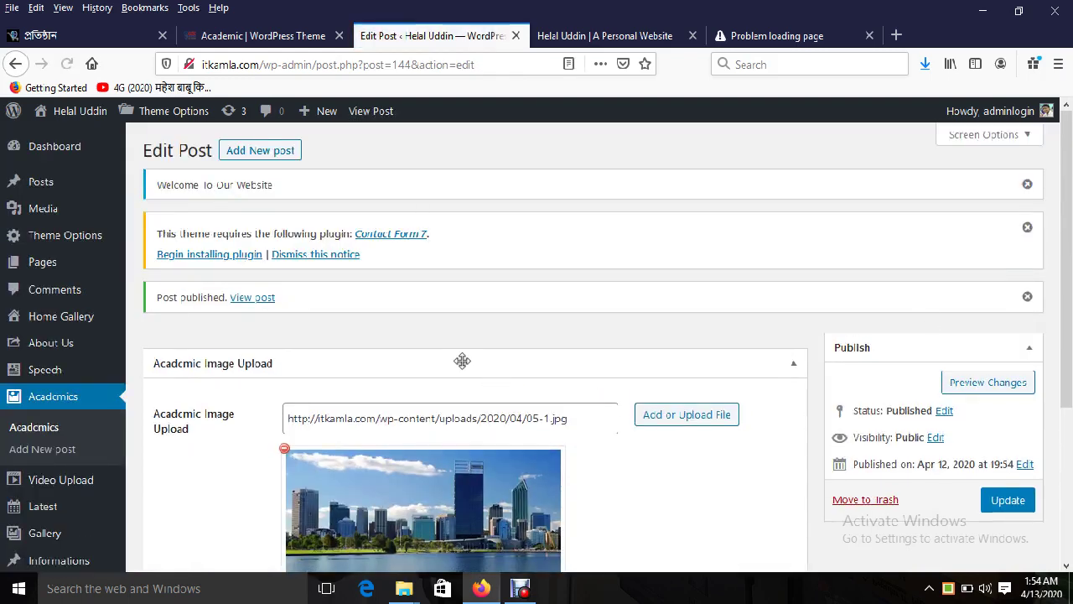
{"action": "scroll", "coordinate": [1066, 277], "scroll_direction": "down", "scroll_amount": 5}
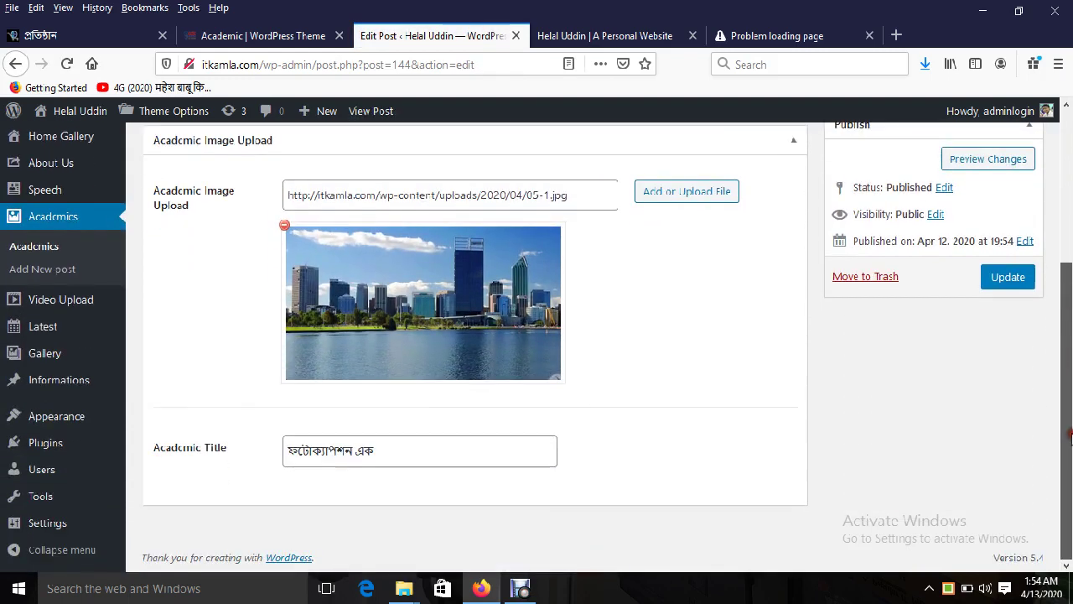
Step: Reload the live site and check that the new Academics post appears
{"action": "left_click", "coordinate": [591, 35]}
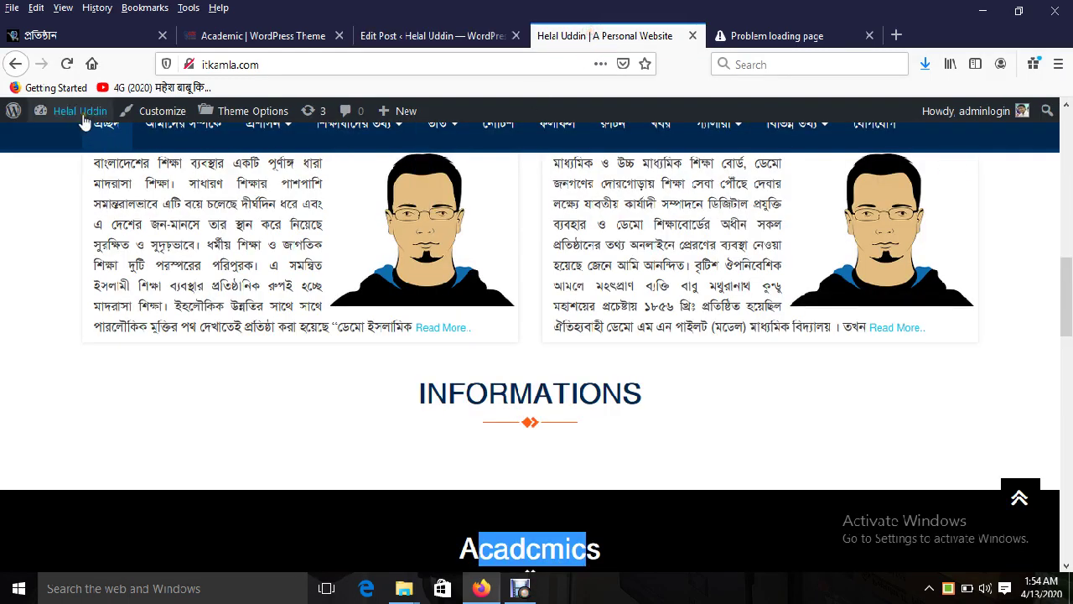
{"action": "left_click", "coordinate": [67, 65]}
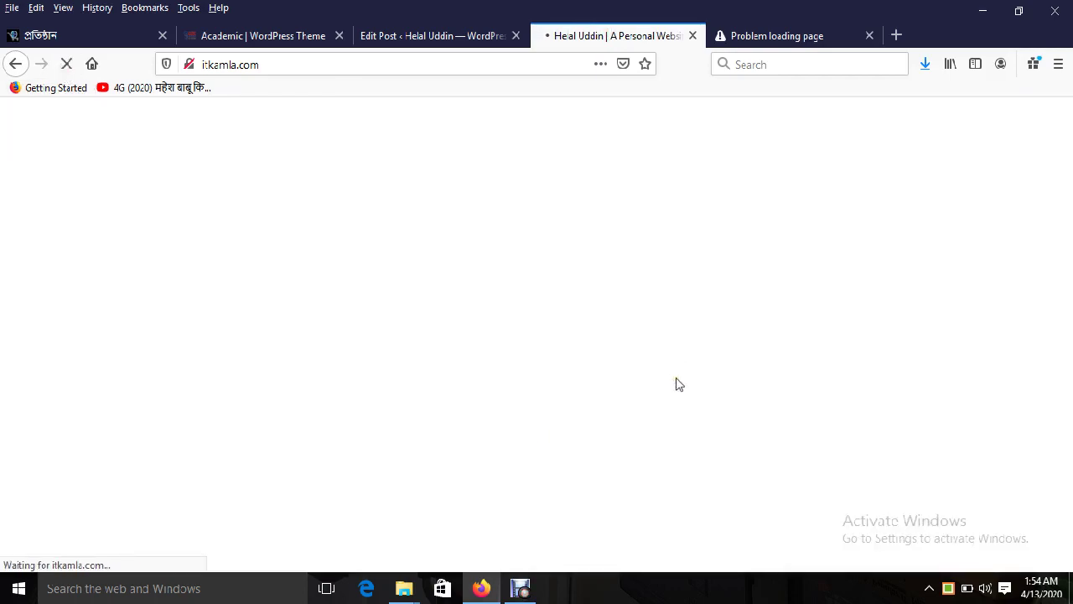
{"action": "left_click_drag", "start_coordinate": [1066, 270], "coordinate": [1067, 349]}
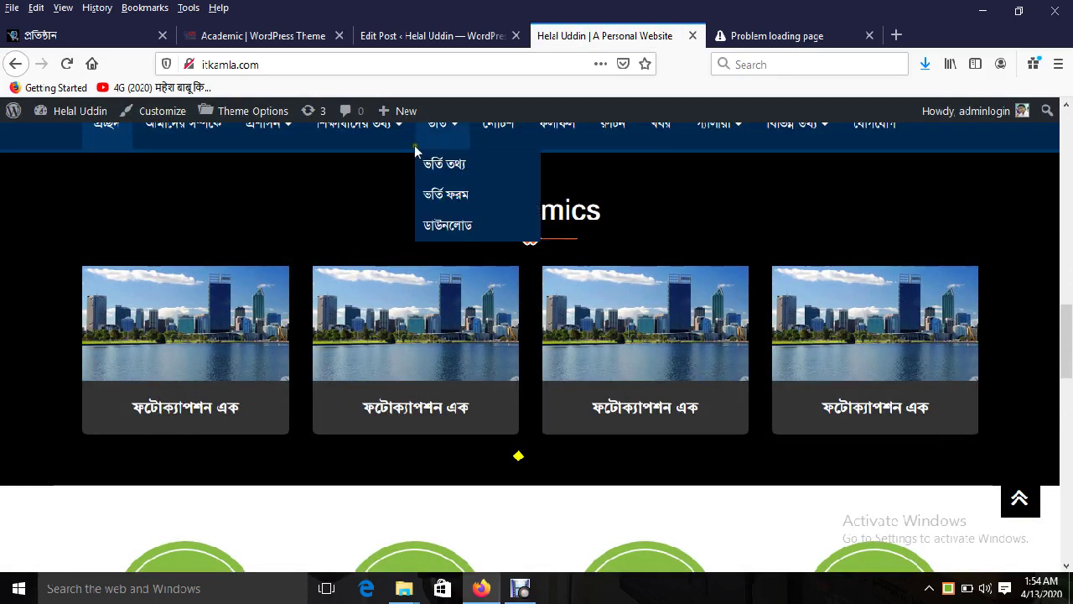
{"action": "left_click", "coordinate": [382, 35]}
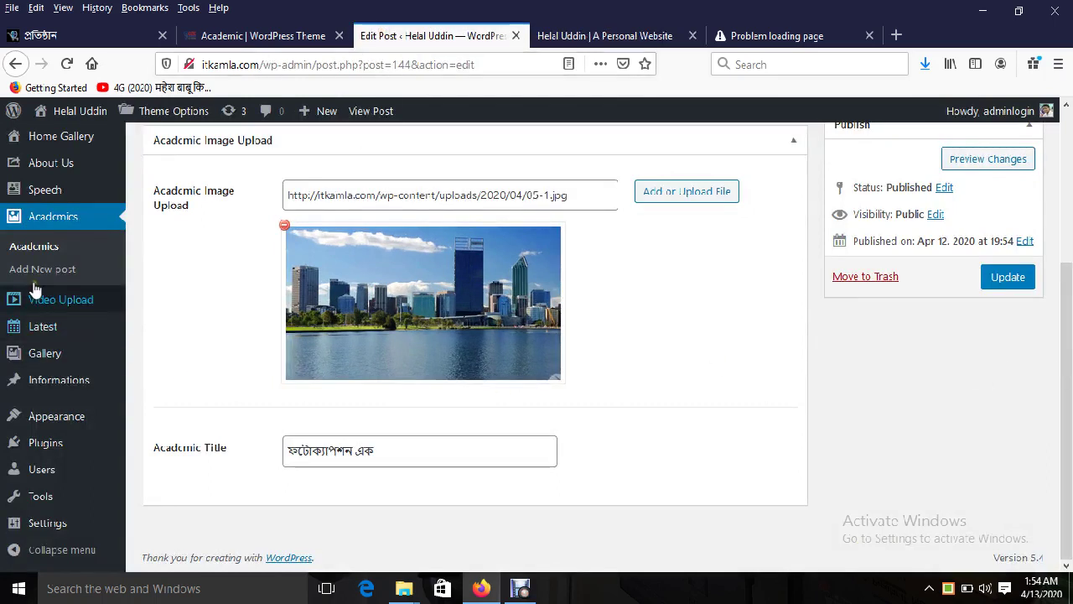
{"action": "left_click", "coordinate": [562, 36]}
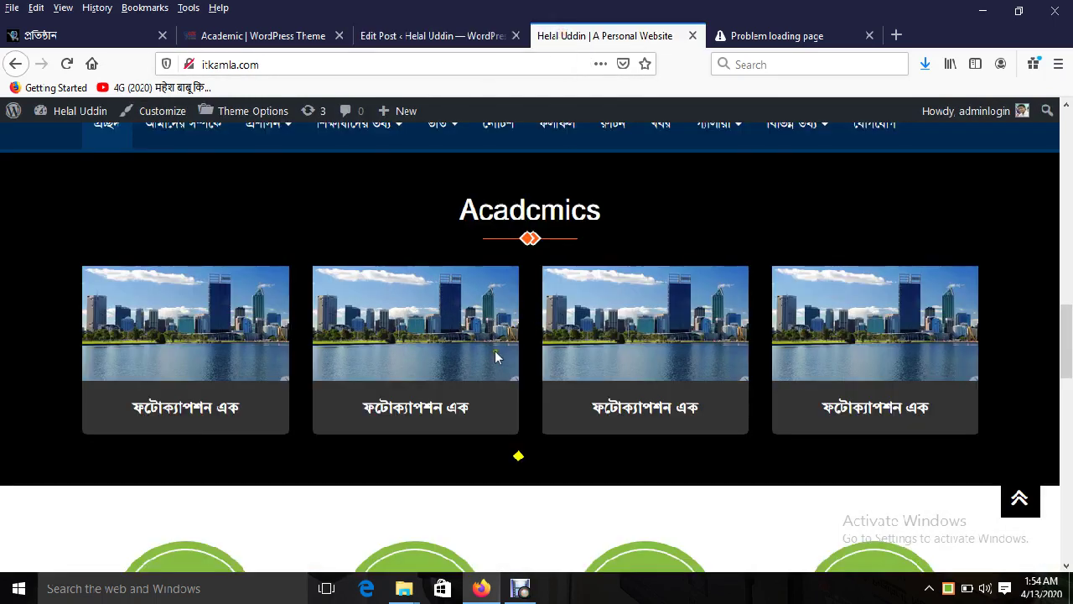
{"action": "scroll", "coordinate": [495, 357], "scroll_direction": "up", "scroll_amount": 2}
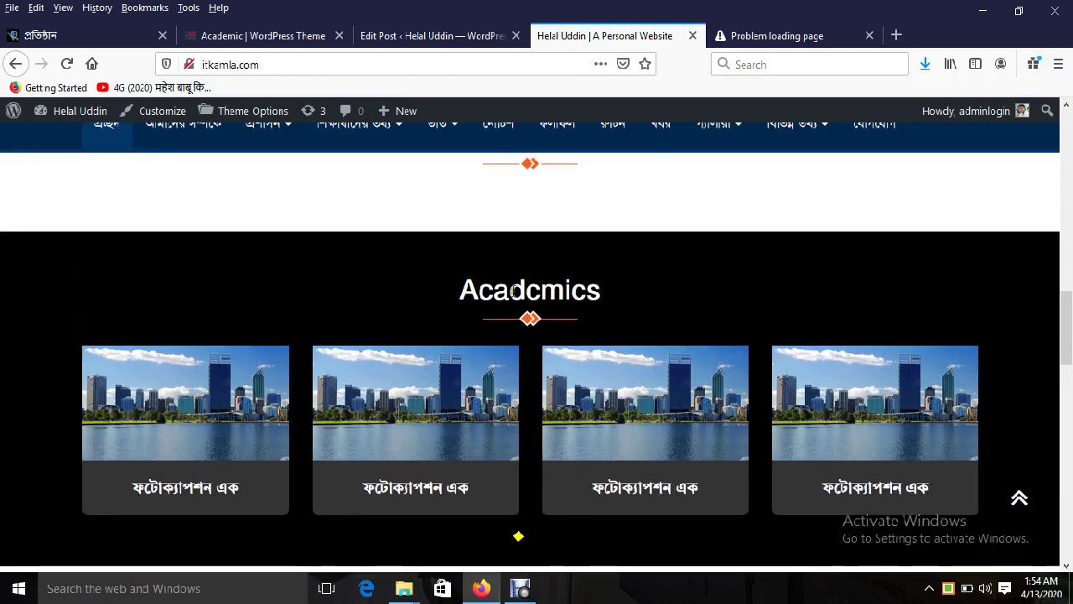
{"action": "scroll", "coordinate": [711, 358], "scroll_direction": "down", "scroll_amount": 6}
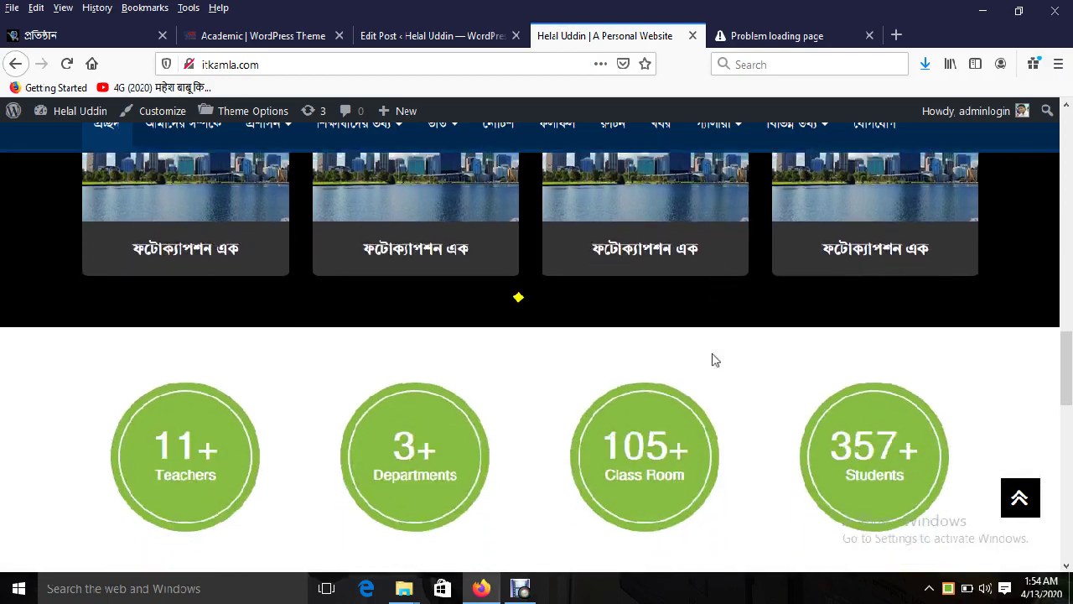
{"action": "scroll", "coordinate": [704, 359], "scroll_direction": "down", "scroll_amount": 6}
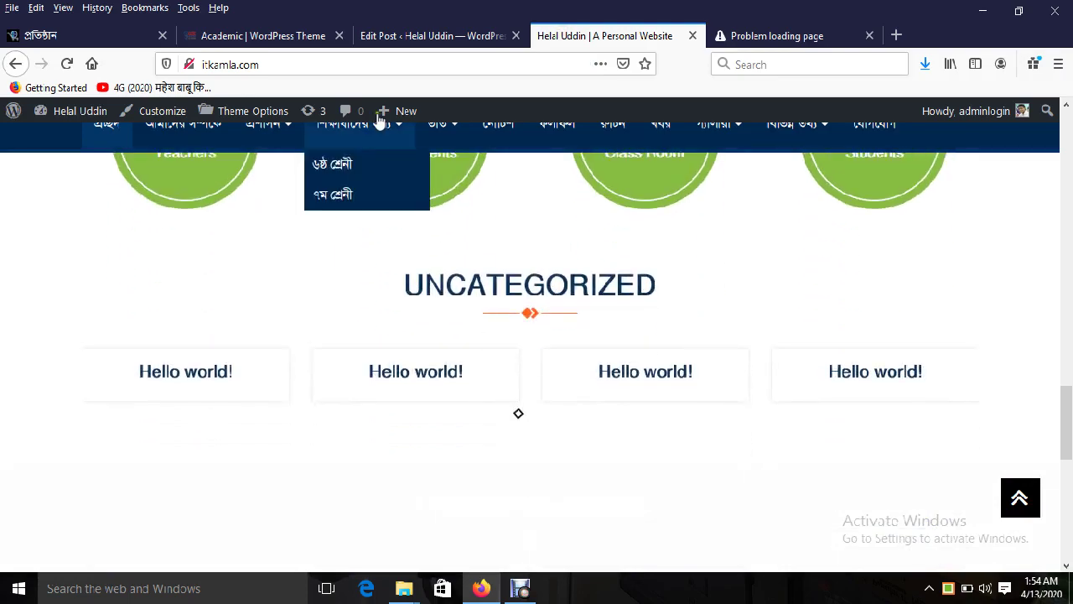
Step: Compare with the theme demo site's শিক্ষকবৃন্দ teachers section
{"action": "left_click", "coordinate": [394, 38]}
{"action": "left_click", "coordinate": [263, 36]}
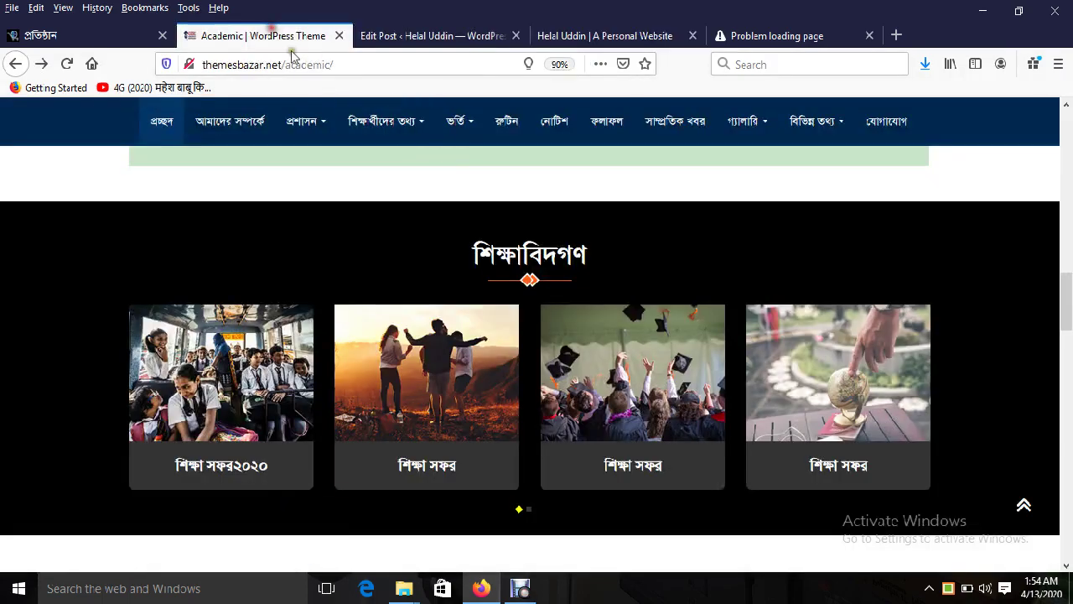
{"action": "scroll", "coordinate": [547, 372], "scroll_direction": "down", "scroll_amount": 3}
{"action": "scroll", "coordinate": [547, 369], "scroll_direction": "down", "scroll_amount": 6}
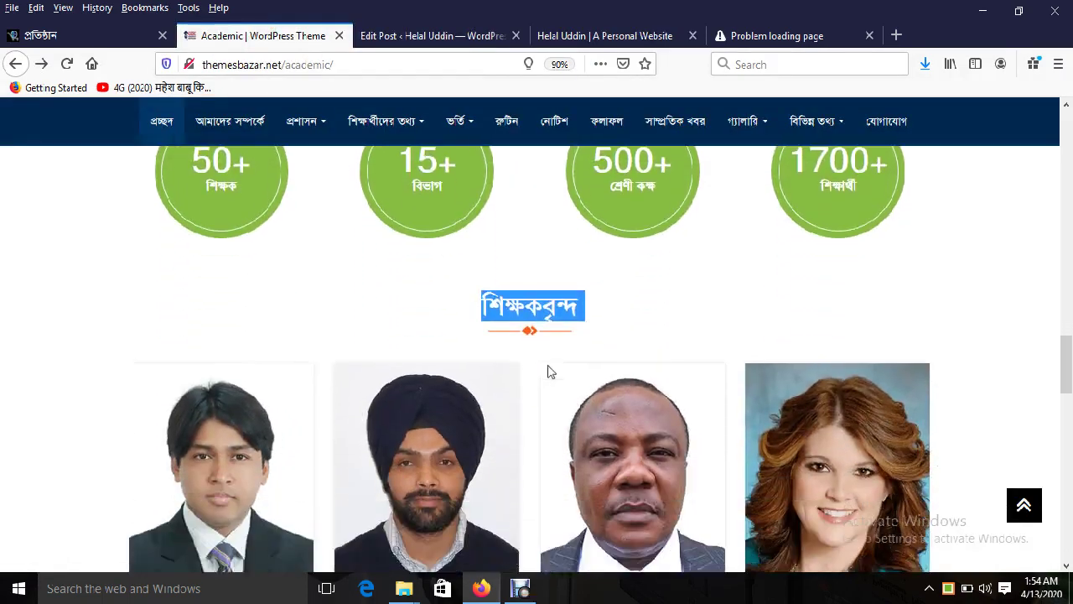
{"action": "double_click", "coordinate": [528, 254]}
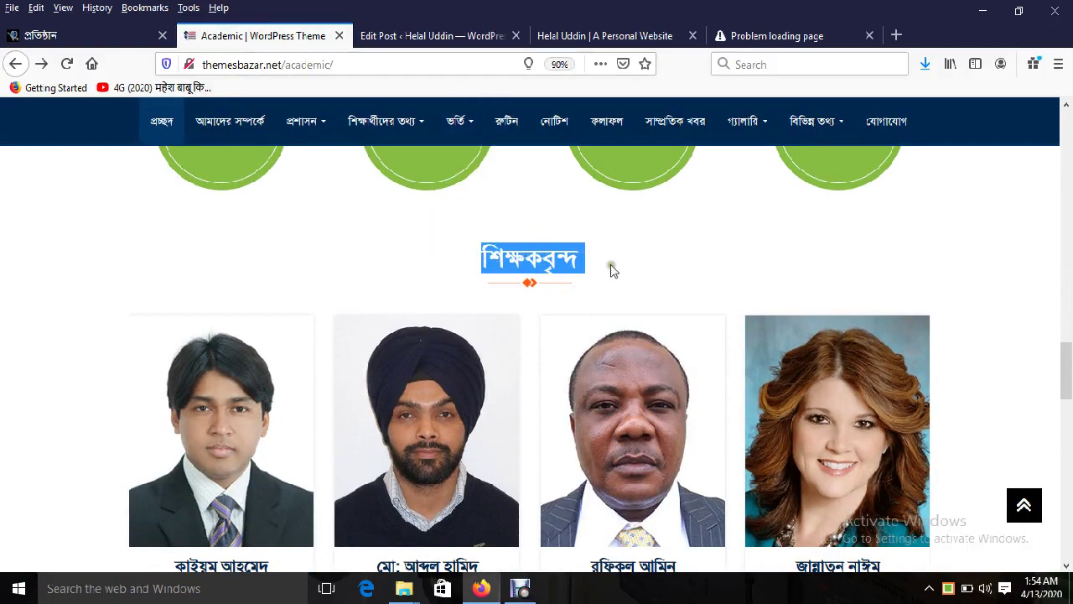
{"action": "scroll", "coordinate": [617, 304], "scroll_direction": "down", "scroll_amount": 3}
{"action": "scroll", "coordinate": [616, 306], "scroll_direction": "down", "scroll_amount": 6}
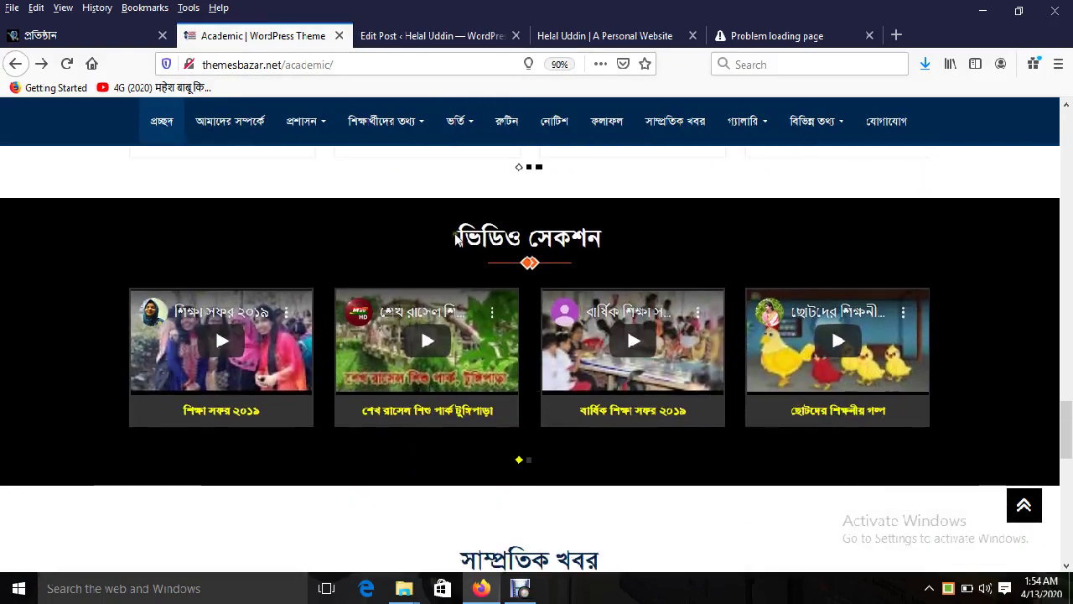
{"action": "left_click_drag", "start_coordinate": [457, 239], "coordinate": [609, 243]}
{"action": "scroll", "coordinate": [632, 412], "scroll_direction": "down", "scroll_amount": 5}
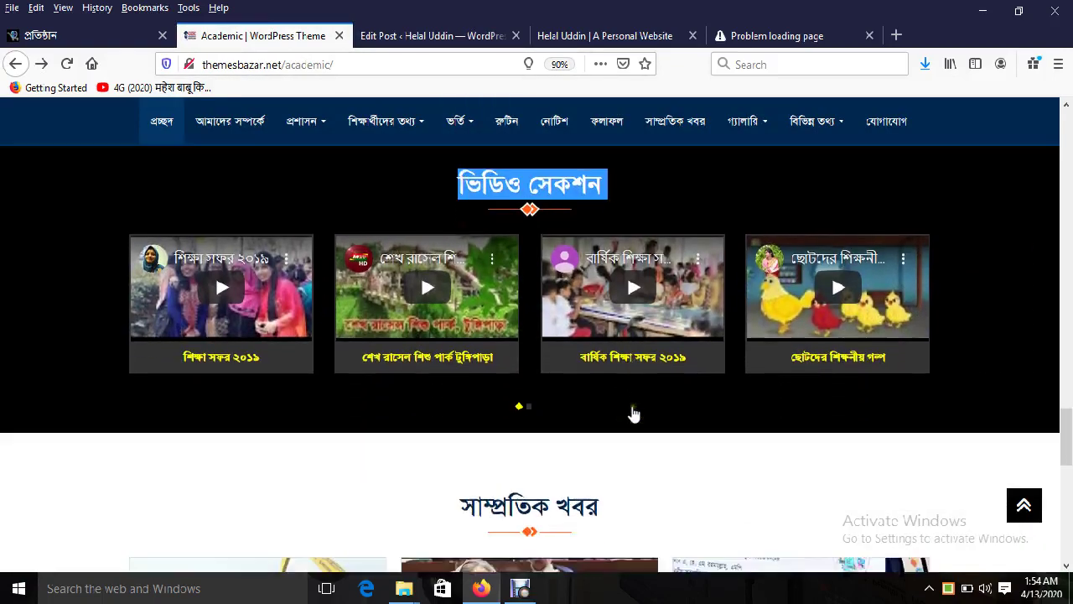
{"action": "scroll", "coordinate": [633, 414], "scroll_direction": "up", "scroll_amount": 3}
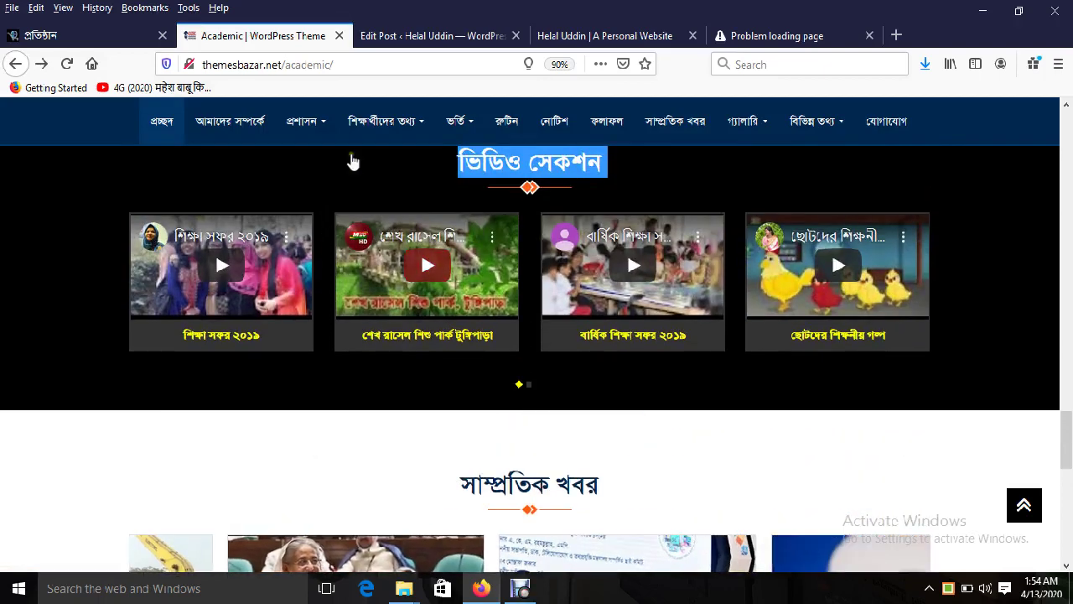
Step: Start a new Video Upload post in the WordPress admin
{"action": "left_click", "coordinate": [440, 38]}
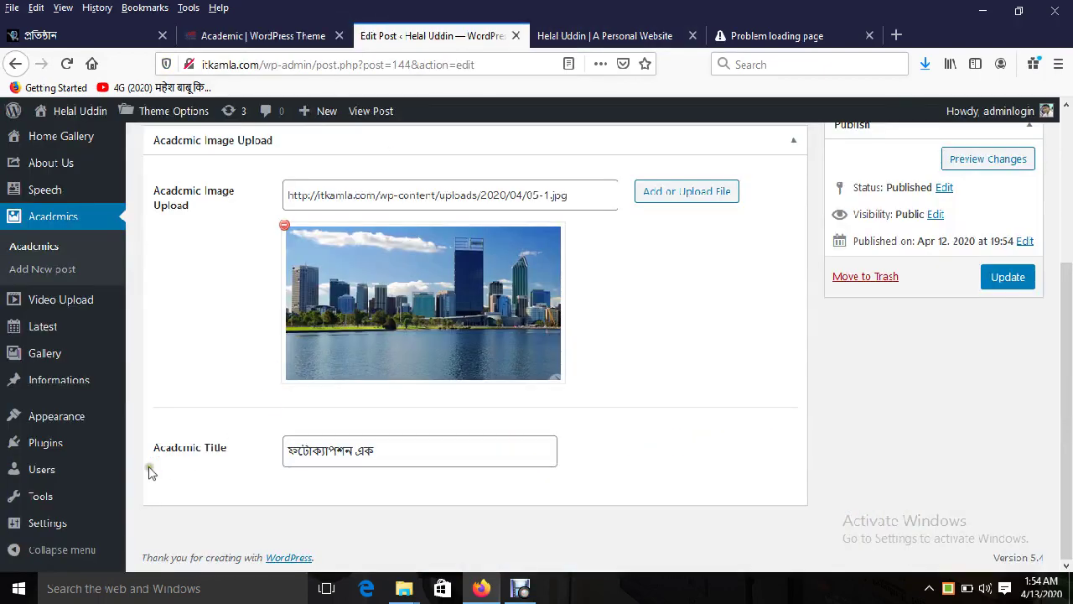
{"action": "mouse_move", "coordinate": [69, 352]}
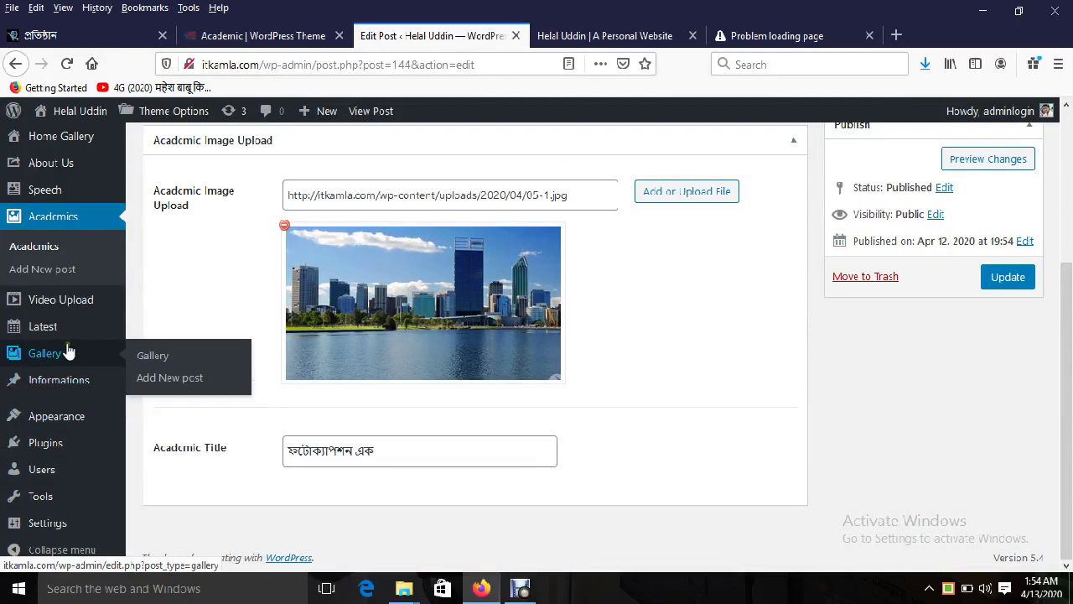
{"action": "mouse_move", "coordinate": [79, 306]}
{"action": "left_click", "coordinate": [201, 324]}
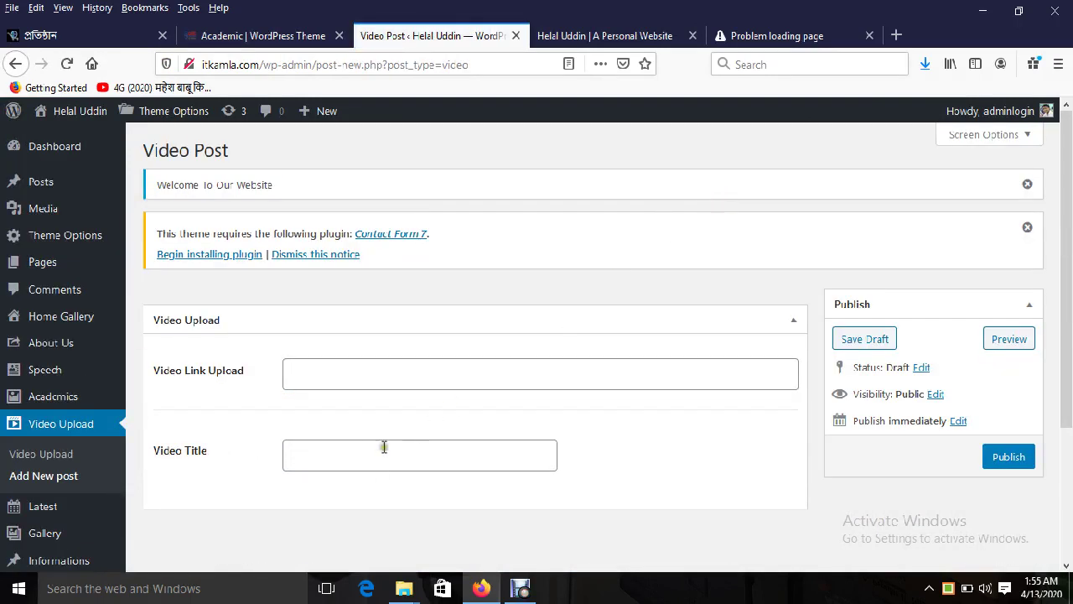
Step: Load YouTube in a new tab and play the Fauci COVID-19 news video
{"action": "left_click", "coordinate": [893, 35]}
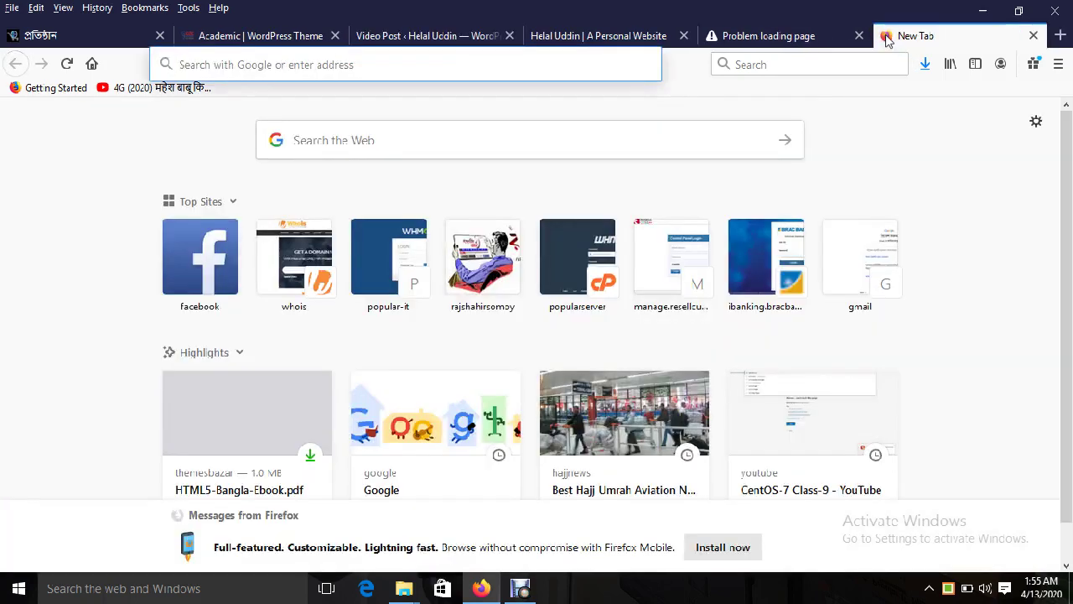
{"action": "type", "text": "চ৯গজ"}
{"action": "key", "text": "BackSpace"}
{"action": "key", "text": "BackSpace"}
{"action": "key", "text": "BackSpace"}
{"action": "key", "text": "BackSpace"}
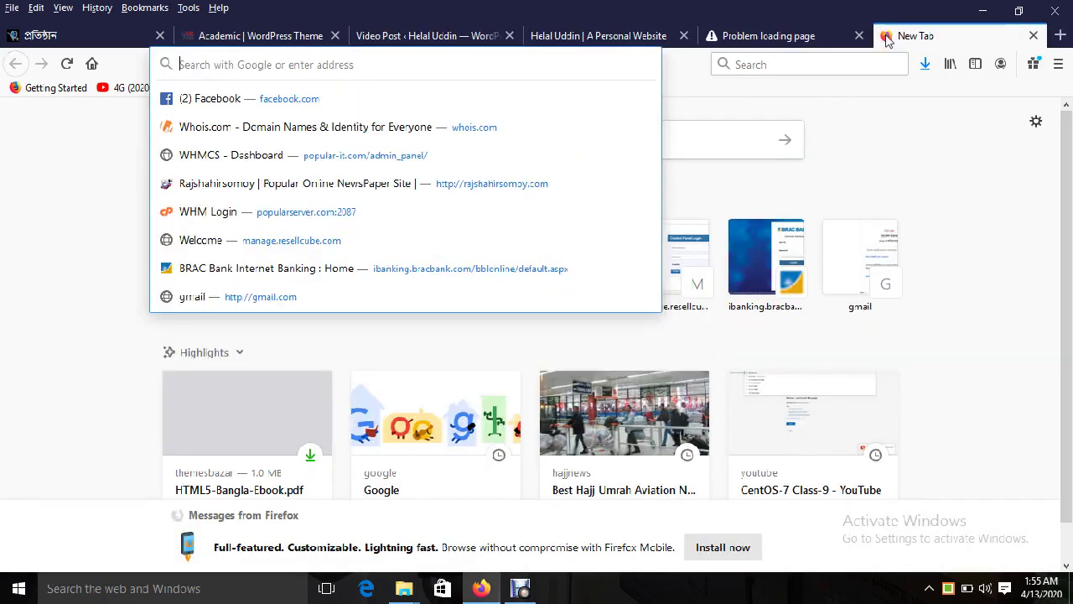
{"action": "type", "text": "চ৯গজ"}
{"action": "key", "text": "BackSpace"}
{"action": "key", "text": "BackSpace"}
{"action": "key", "text": "BackSpace"}
{"action": "key", "text": "BackSpace"}
{"action": "type", "text": "youtube"}
{"action": "key", "text": "Return"}
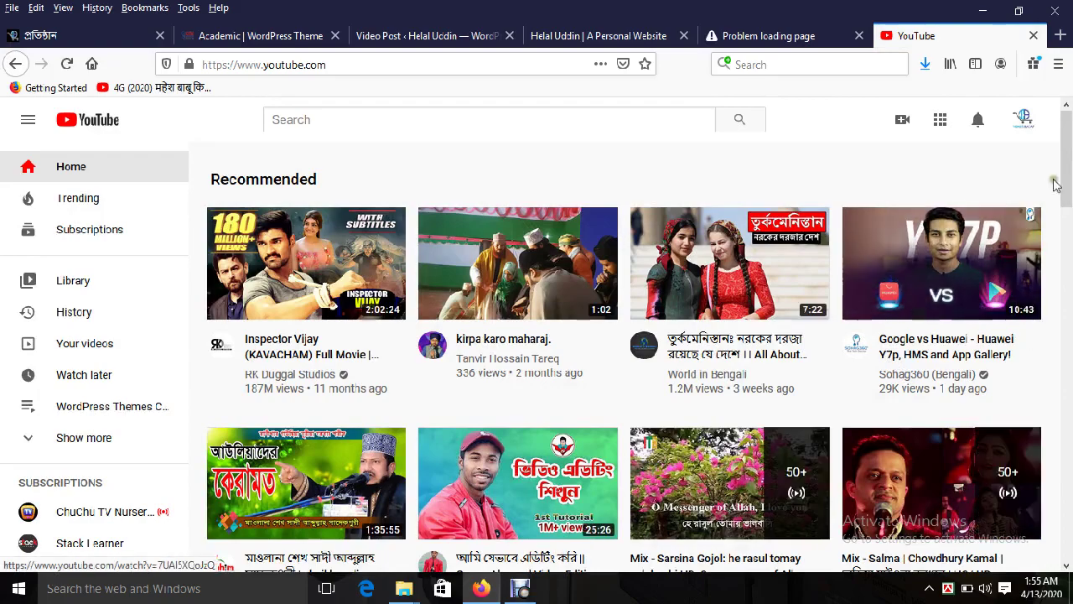
{"action": "scroll", "coordinate": [1063, 200], "scroll_direction": "down", "scroll_amount": 3}
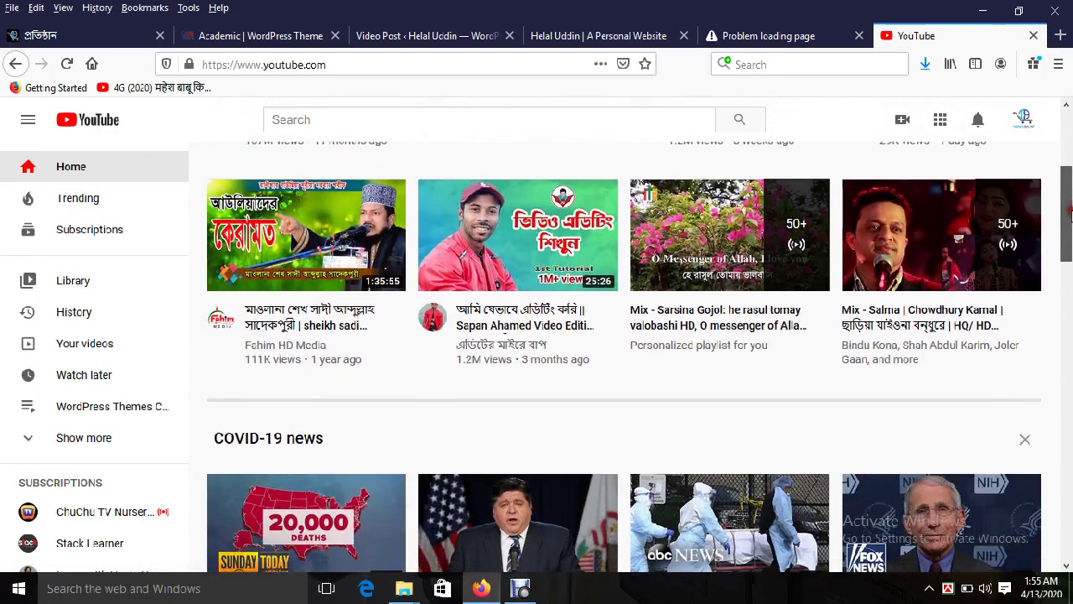
{"action": "left_click_drag", "start_coordinate": [1069, 215], "coordinate": [1068, 243]}
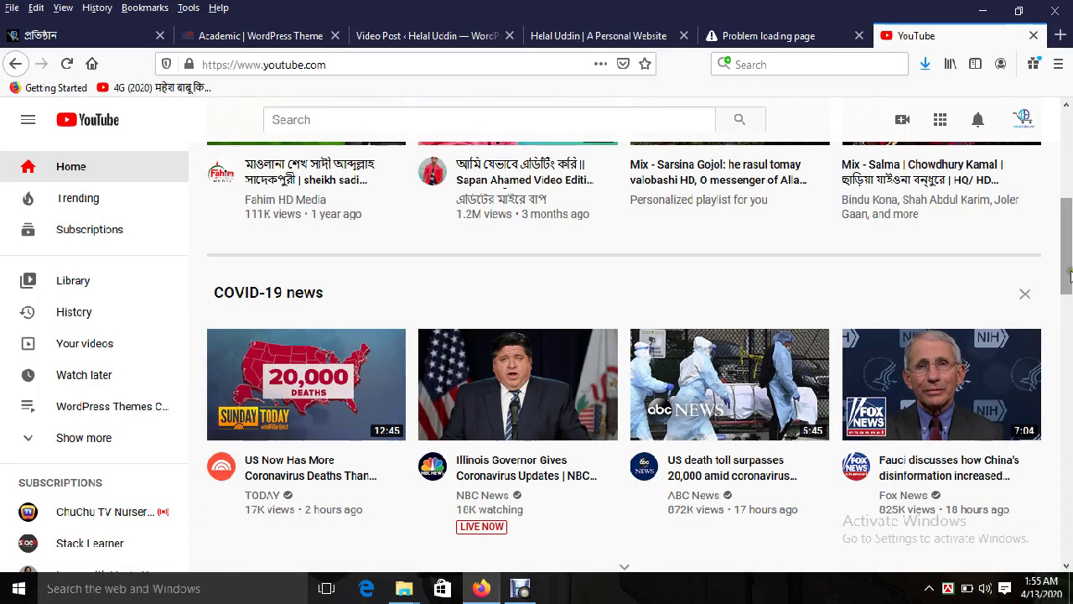
{"action": "scroll", "coordinate": [1006, 352], "scroll_direction": "down", "scroll_amount": 1}
{"action": "left_click", "coordinate": [945, 422]}
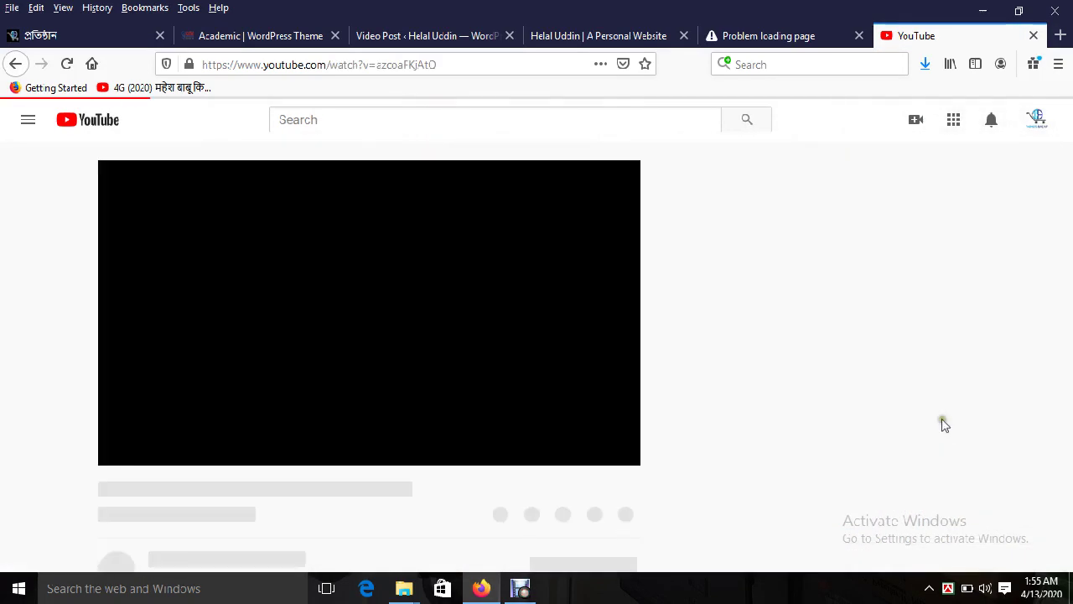
Step: Copy the video's web address and return to the WordPress Video Post form
{"action": "right_click", "coordinate": [349, 66]}
{"action": "left_click", "coordinate": [403, 117]}
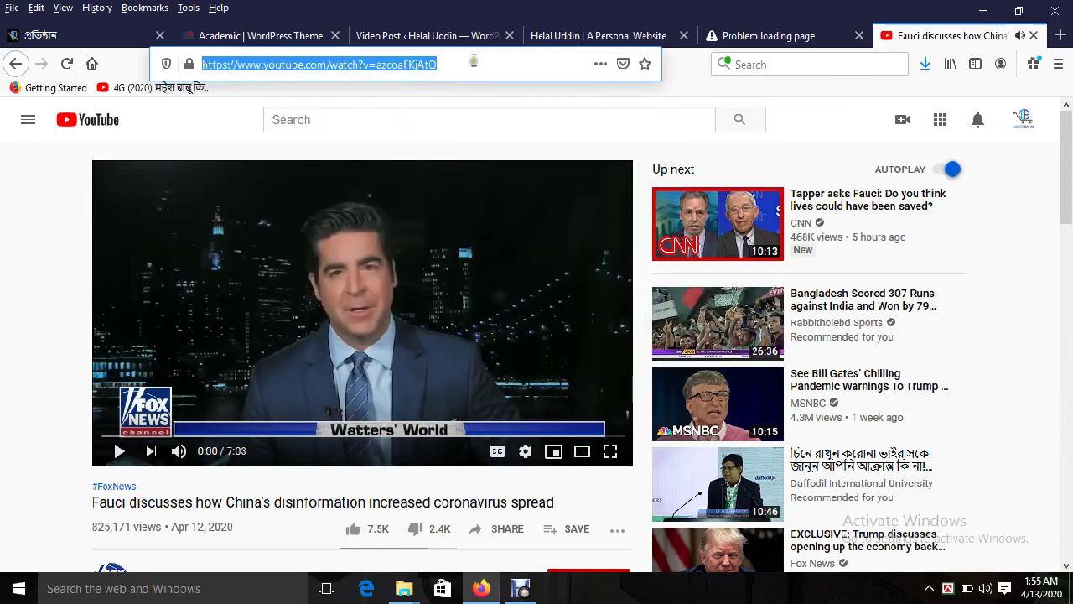
{"action": "left_click", "coordinate": [411, 36]}
Step: Paste the Fauci YouTube link into the Video Link Upload field
{"action": "left_click", "coordinate": [322, 371]}
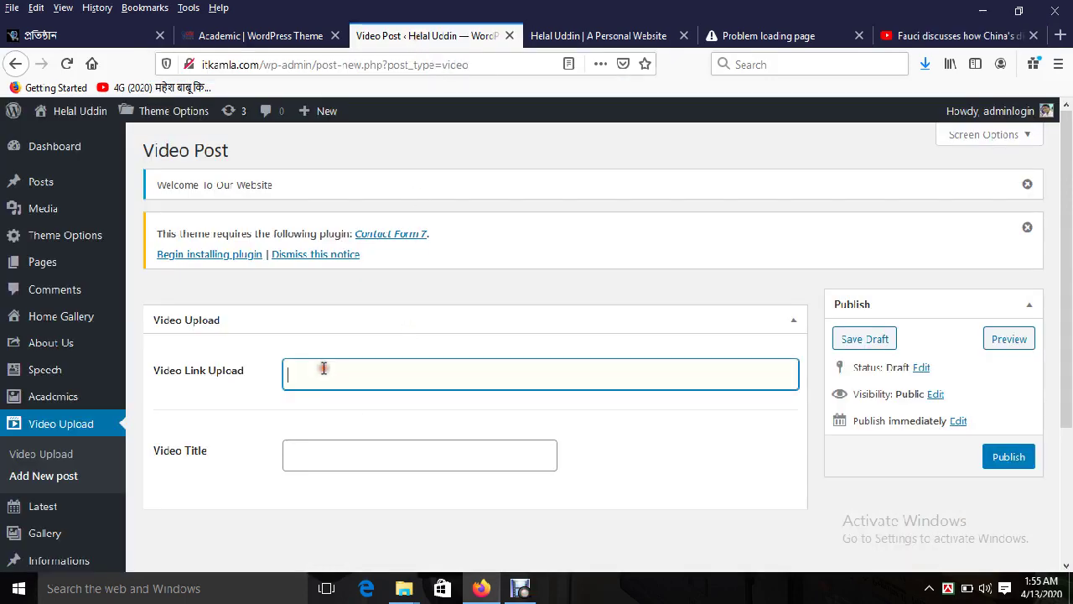
{"action": "key", "text": "ctrl+v"}
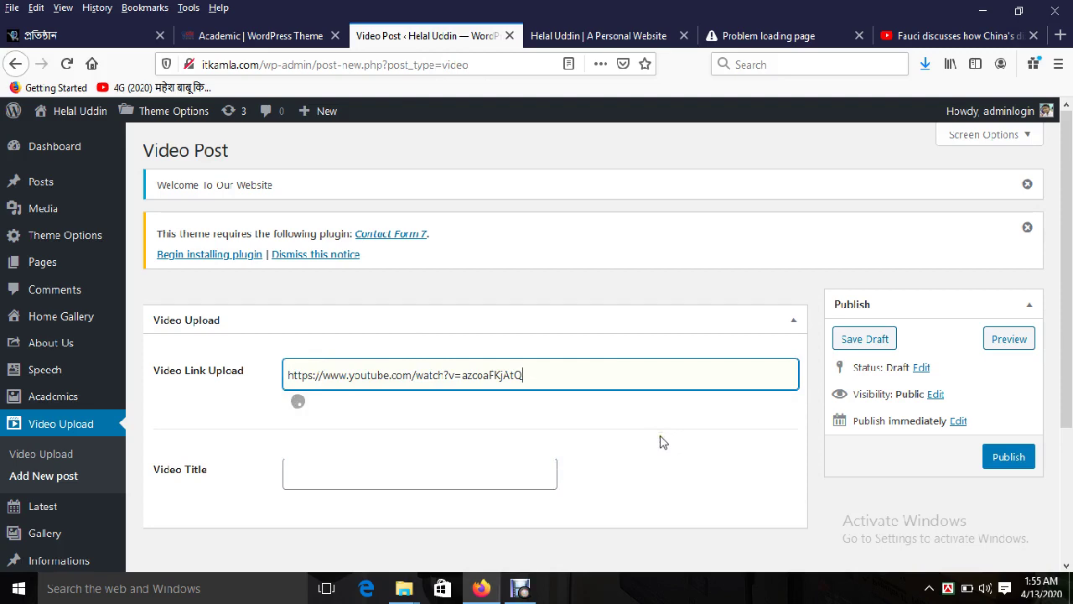
{"action": "scroll", "coordinate": [522, 422], "scroll_direction": "down", "scroll_amount": 5}
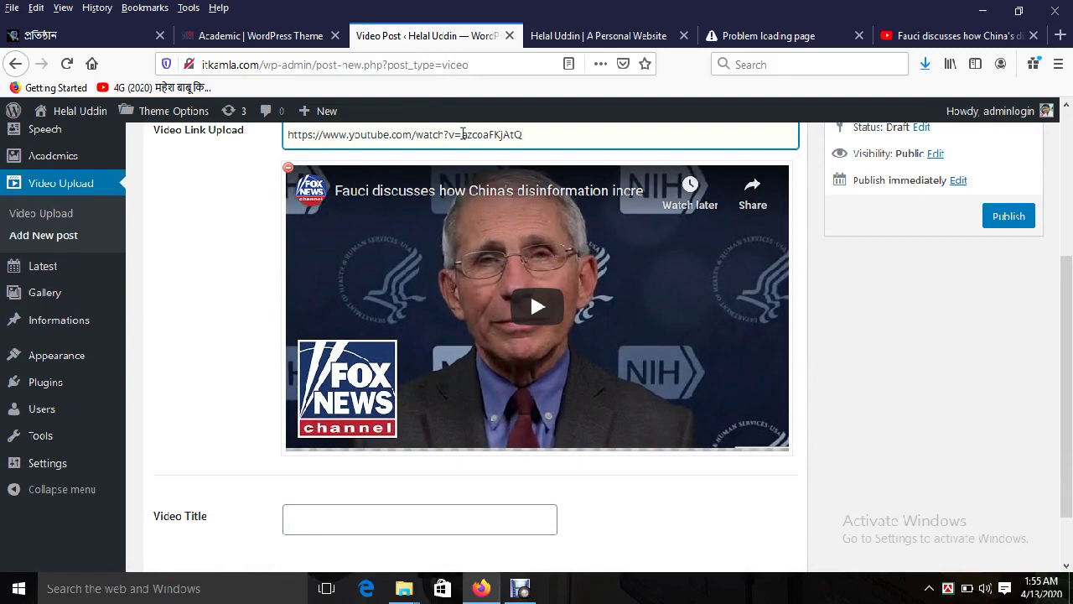
{"action": "scroll", "coordinate": [486, 428], "scroll_direction": "down", "scroll_amount": 2}
Step: Switch the keyboard to Bengali Unicode, type the title 'স্কুলের বিদায় অনুষ্ঠানের ভিডিও' and publish
{"action": "left_click", "coordinate": [334, 449]}
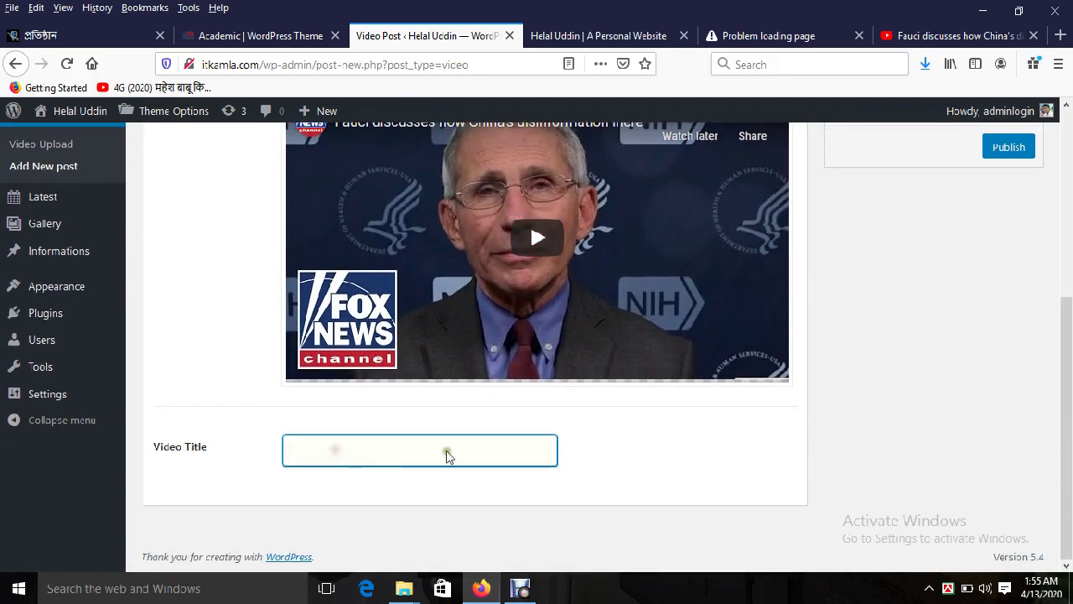
{"action": "left_click", "coordinate": [929, 587]}
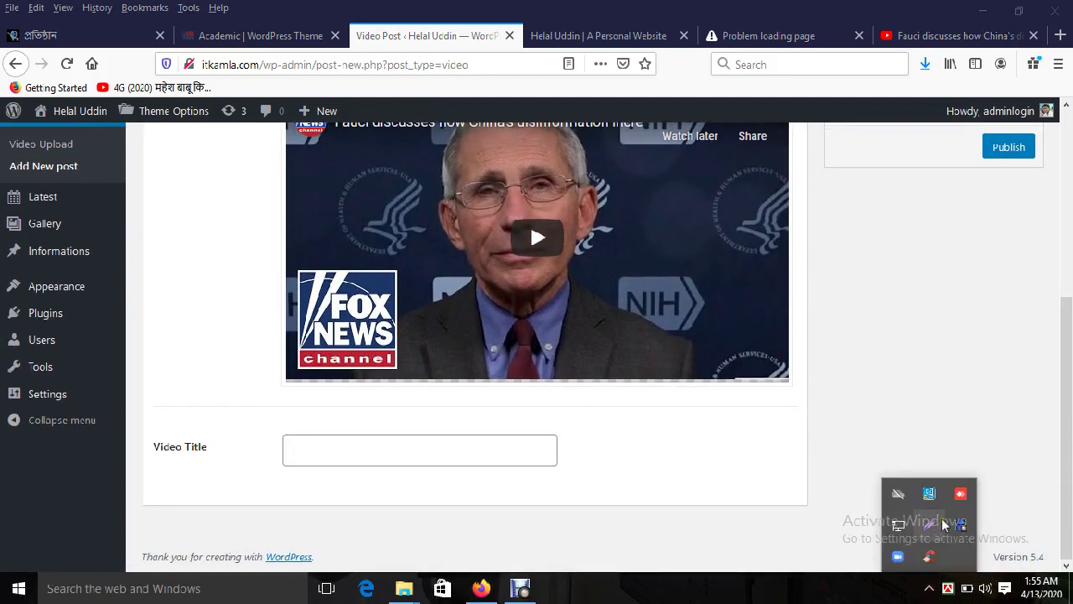
{"action": "right_click", "coordinate": [950, 587]}
{"action": "left_click", "coordinate": [906, 492]}
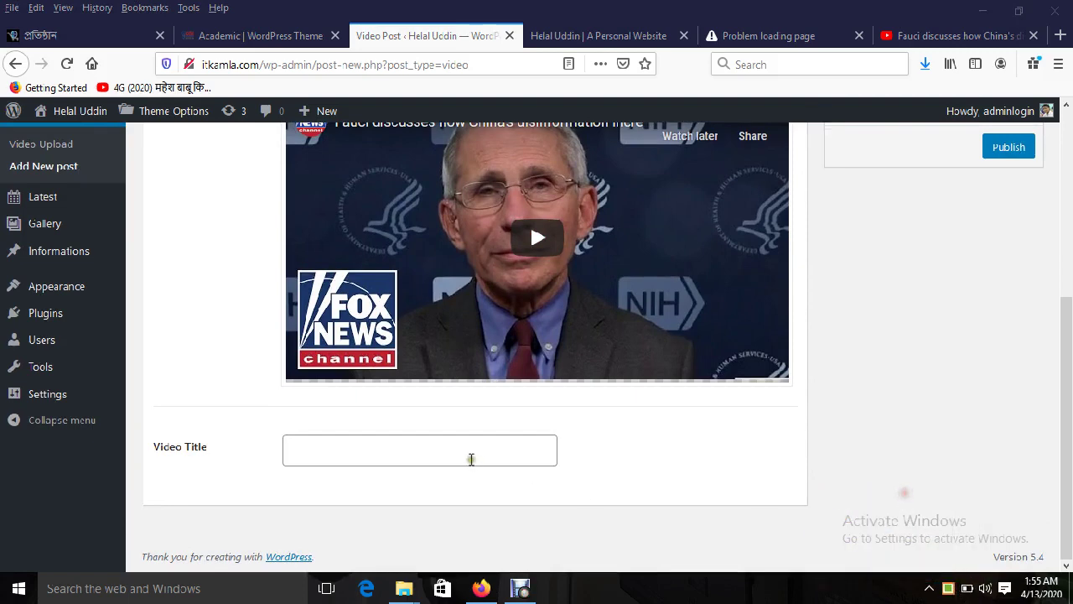
{"action": "left_click", "coordinate": [423, 454]}
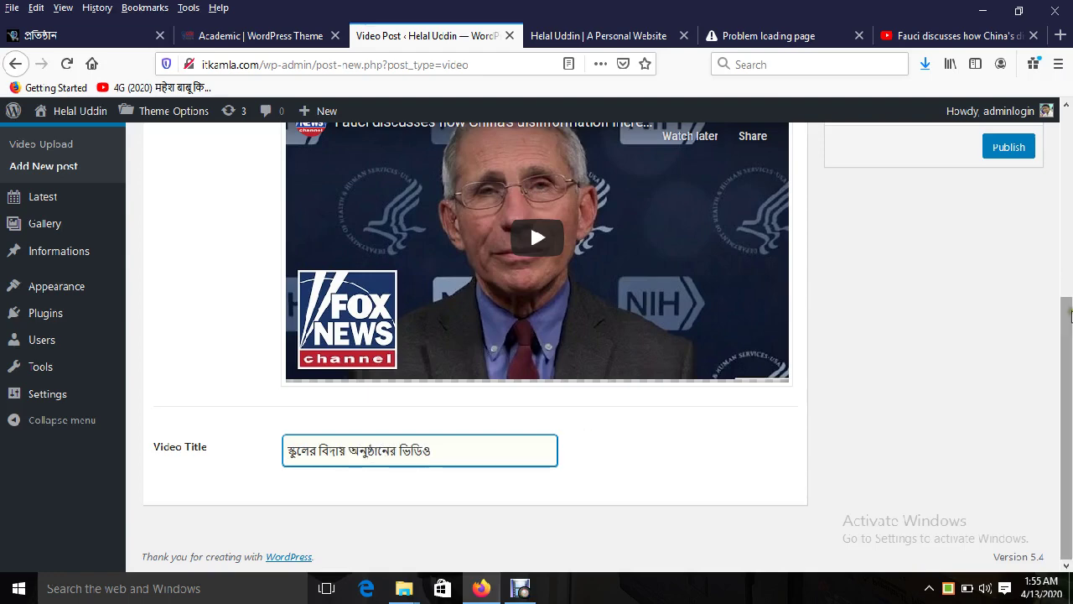
{"action": "scroll", "coordinate": [1069, 403], "scroll_direction": "up", "scroll_amount": 5}
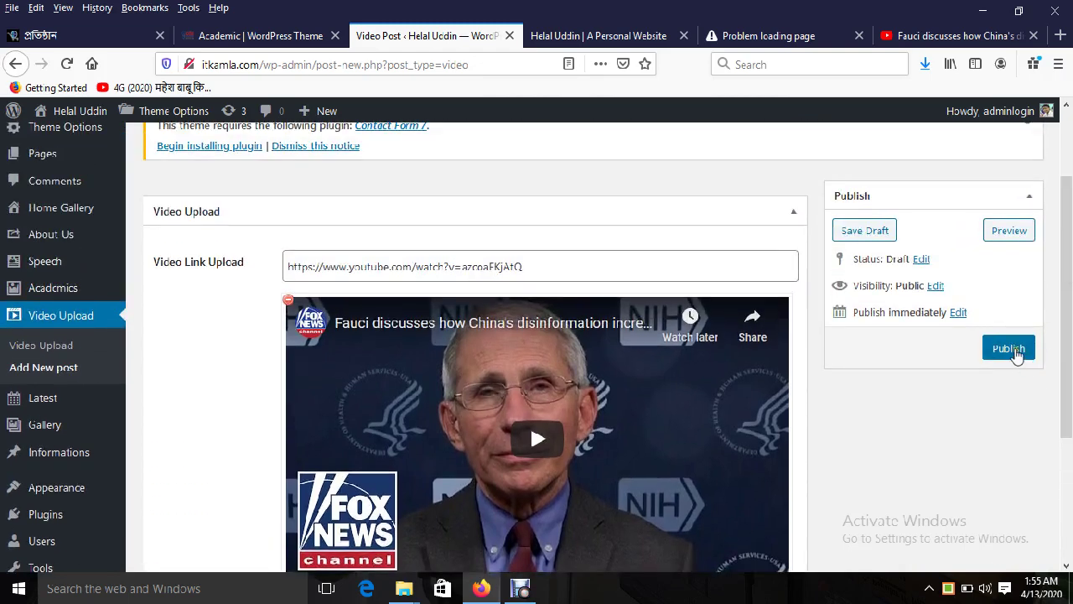
{"action": "left_click", "coordinate": [1010, 350]}
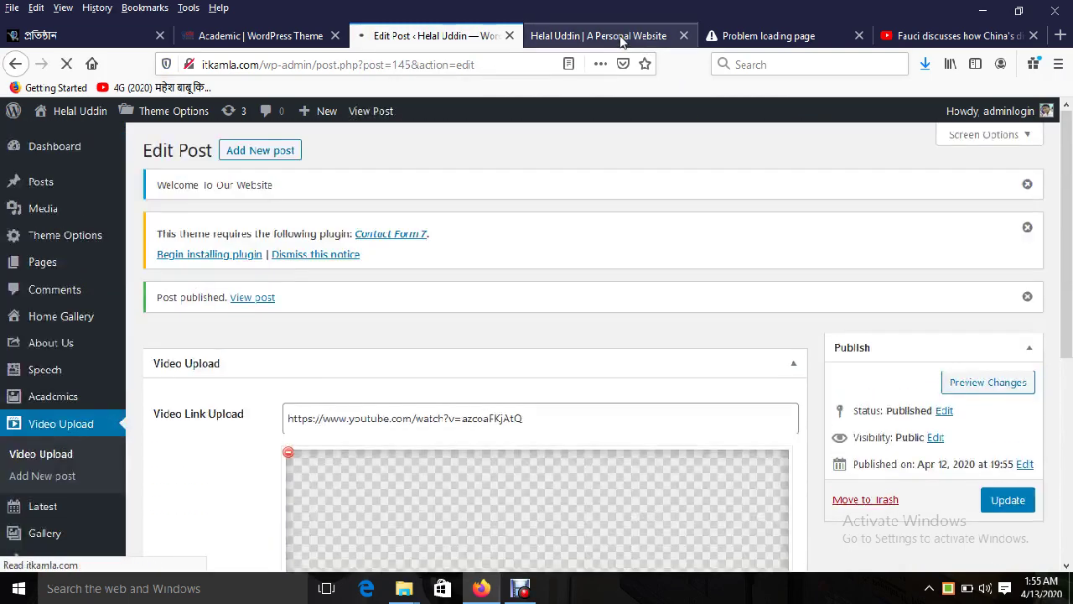
Step: Reload the live site and scroll to the Video Section to see the new video
{"action": "left_click", "coordinate": [621, 37]}
{"action": "scroll", "coordinate": [400, 316], "scroll_direction": "up", "scroll_amount": 10}
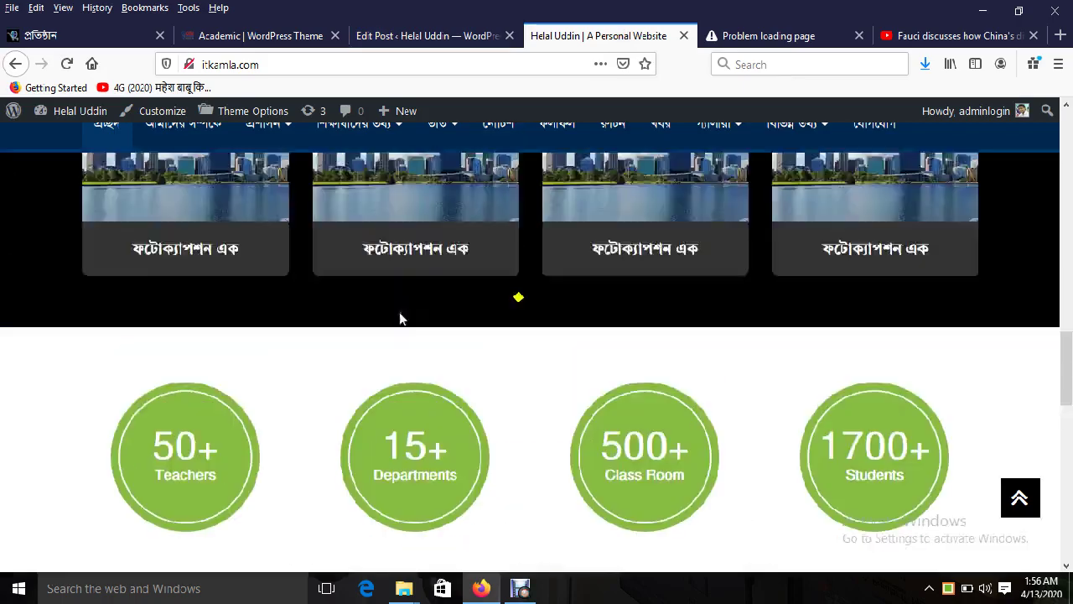
{"action": "scroll", "coordinate": [252, 306], "scroll_direction": "up", "scroll_amount": 3}
{"action": "left_click", "coordinate": [126, 146]}
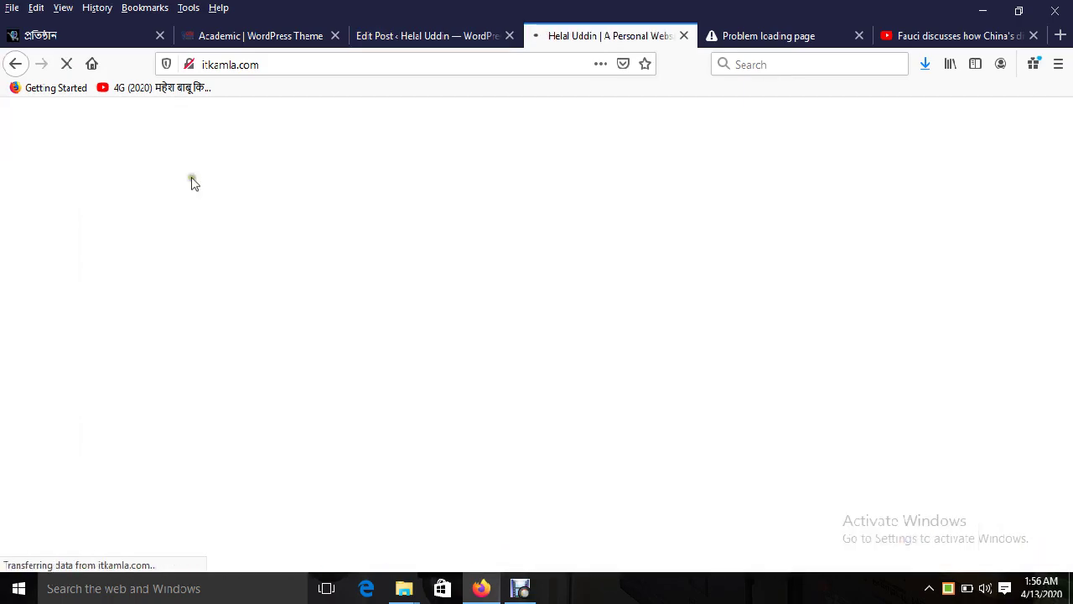
{"action": "scroll", "coordinate": [780, 298], "scroll_direction": "down", "scroll_amount": 5}
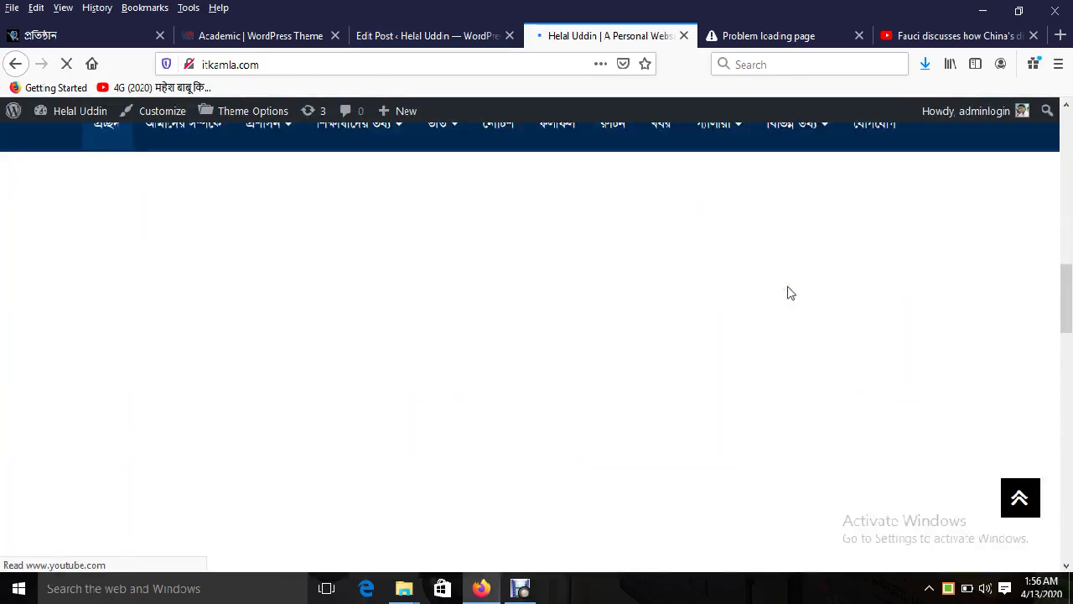
{"action": "scroll", "coordinate": [544, 377], "scroll_direction": "down", "scroll_amount": 6}
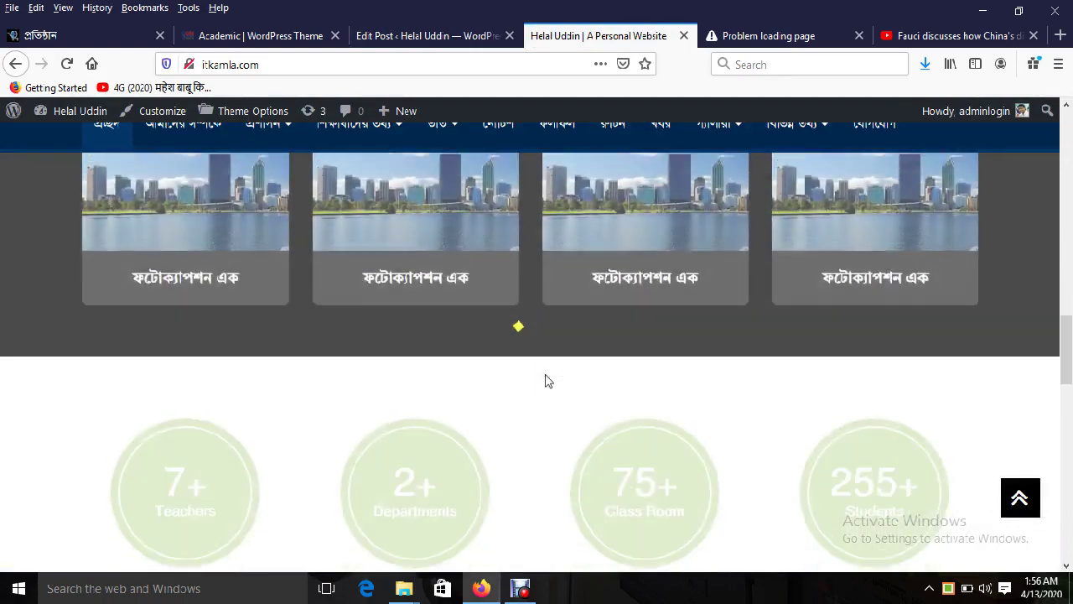
{"action": "scroll", "coordinate": [545, 377], "scroll_direction": "down", "scroll_amount": 2}
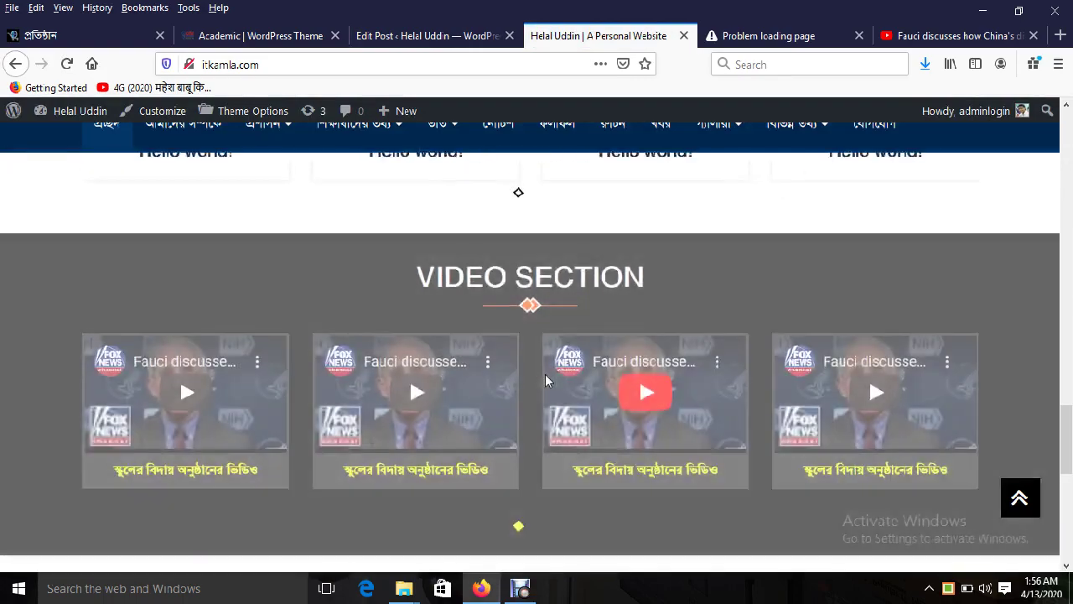
{"action": "scroll", "coordinate": [532, 385], "scroll_direction": "up", "scroll_amount": 3}
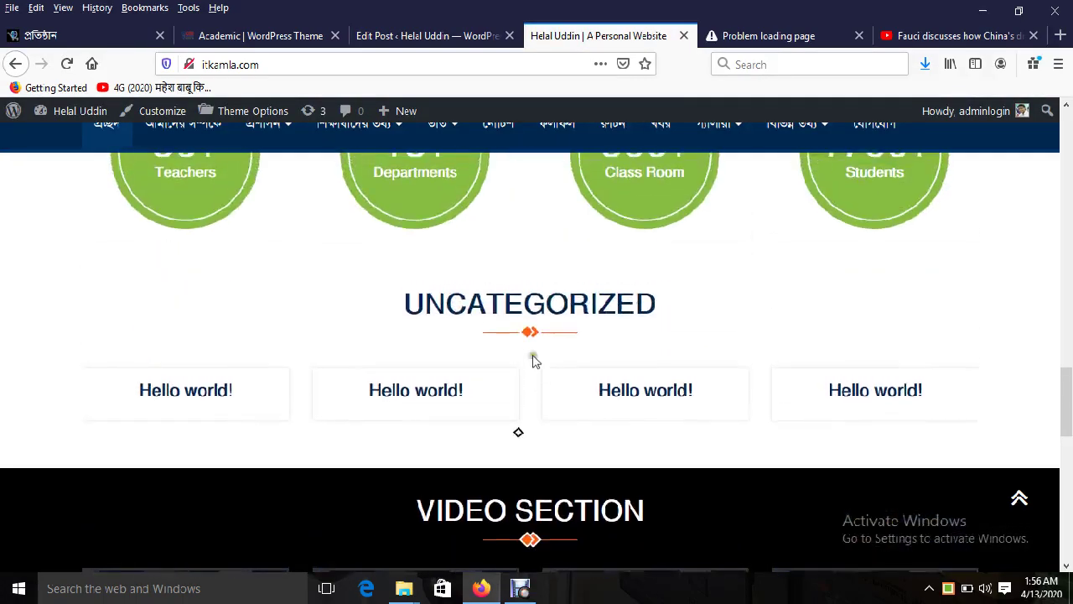
Step: Select the UNCATEGORIZED and LATEST NEWS headings, then go back to the post editor
{"action": "left_click_drag", "start_coordinate": [439, 308], "coordinate": [558, 319]}
{"action": "double_click", "coordinate": [556, 303]}
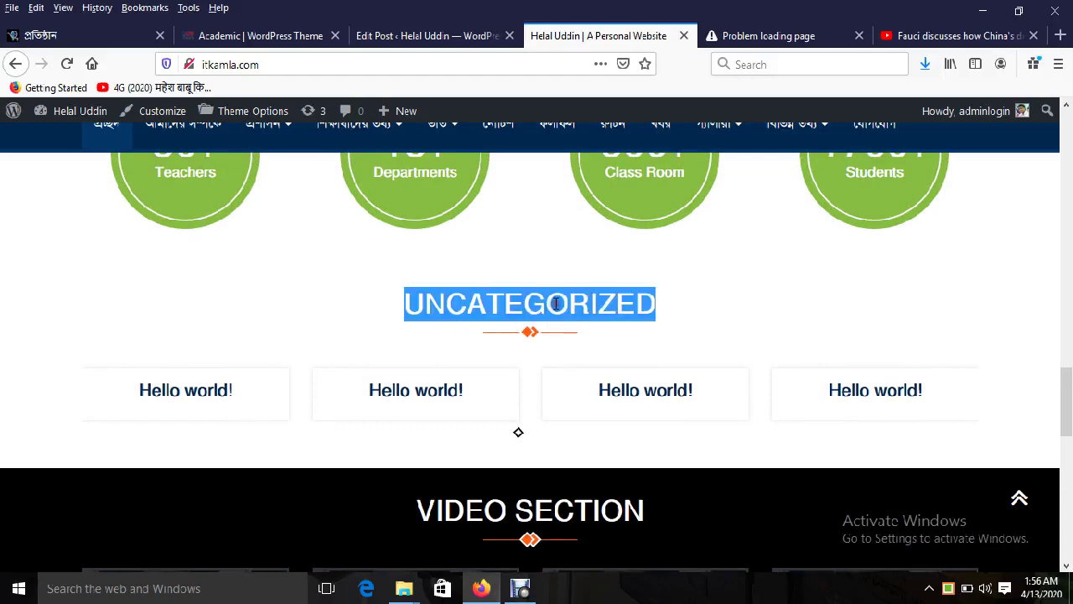
{"action": "triple_click", "coordinate": [489, 301]}
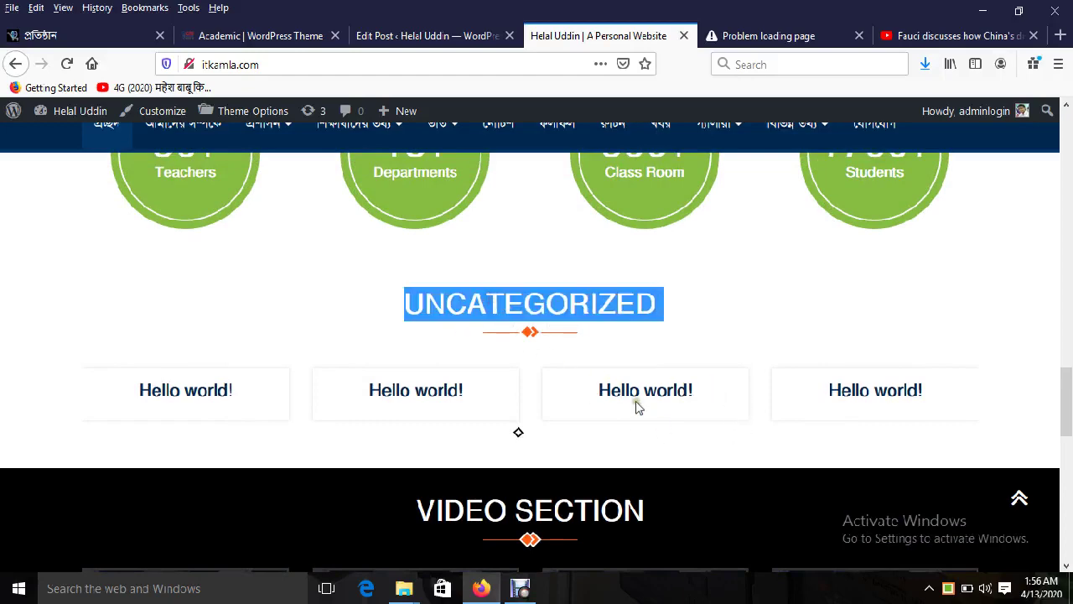
{"action": "scroll", "coordinate": [635, 406], "scroll_direction": "down", "scroll_amount": 9}
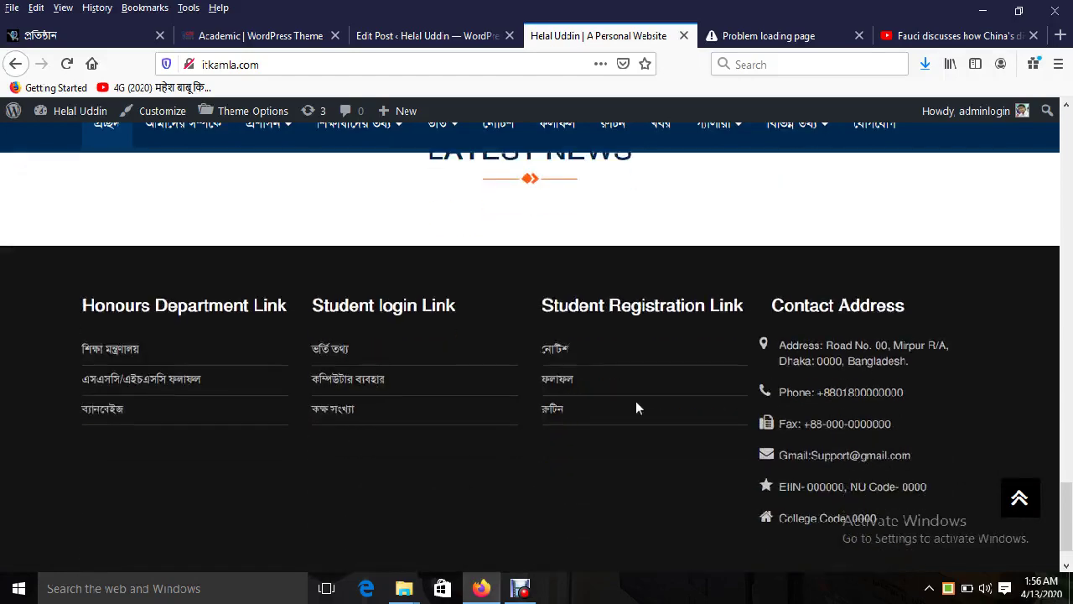
{"action": "scroll", "coordinate": [635, 407], "scroll_direction": "up", "scroll_amount": 3}
{"action": "triple_click", "coordinate": [525, 317]}
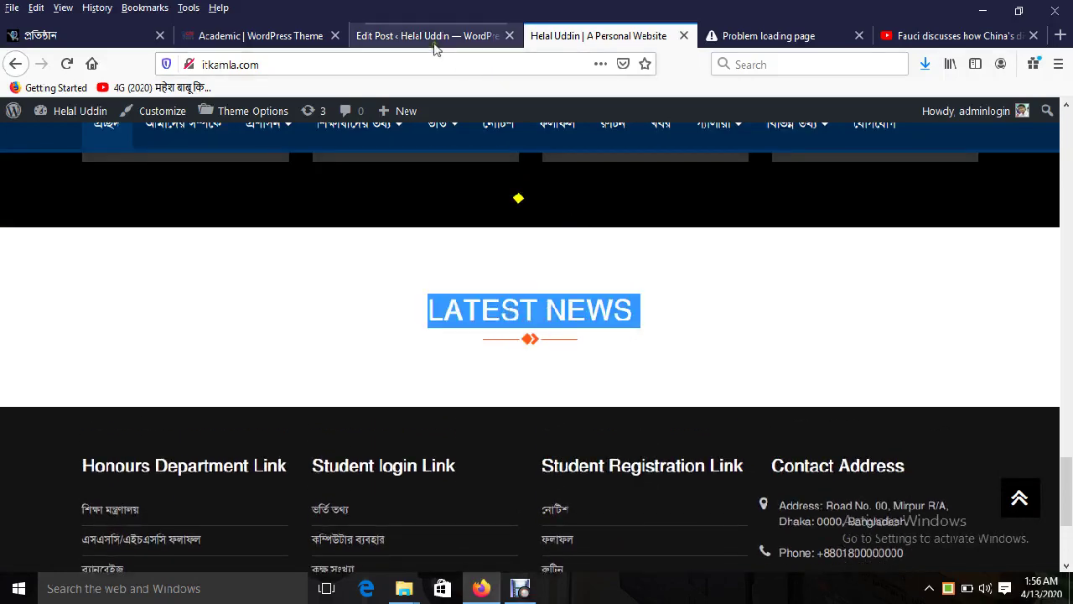
{"action": "left_click", "coordinate": [432, 38]}
{"action": "scroll", "coordinate": [215, 491], "scroll_direction": "down", "scroll_amount": 3}
Step: Start a new Latest post and save the demo's first news image into the Academic folder
{"action": "mouse_move", "coordinate": [42, 352]}
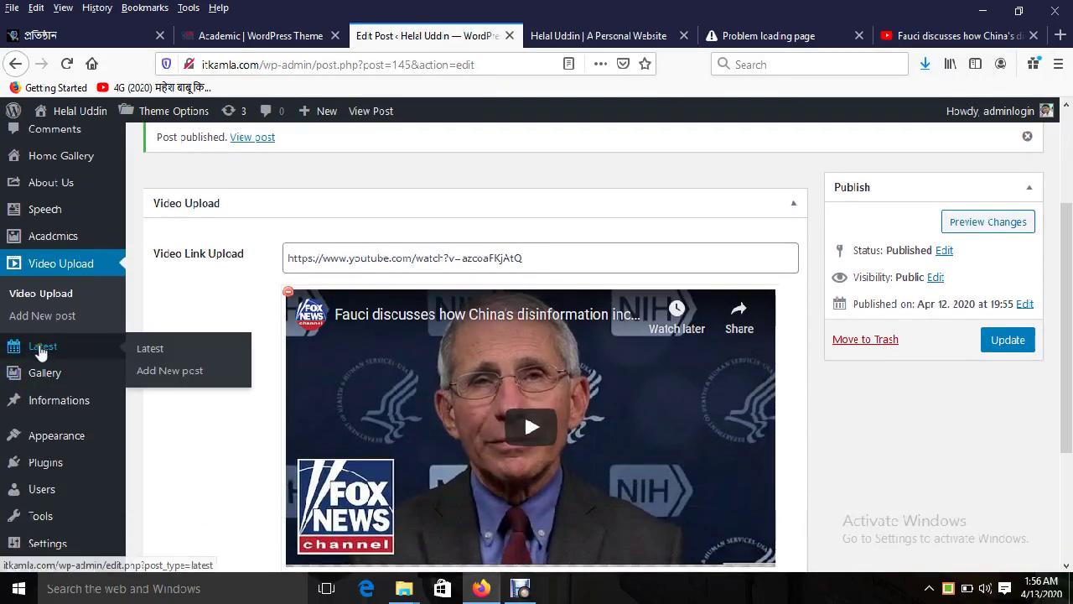
{"action": "left_click", "coordinate": [187, 371]}
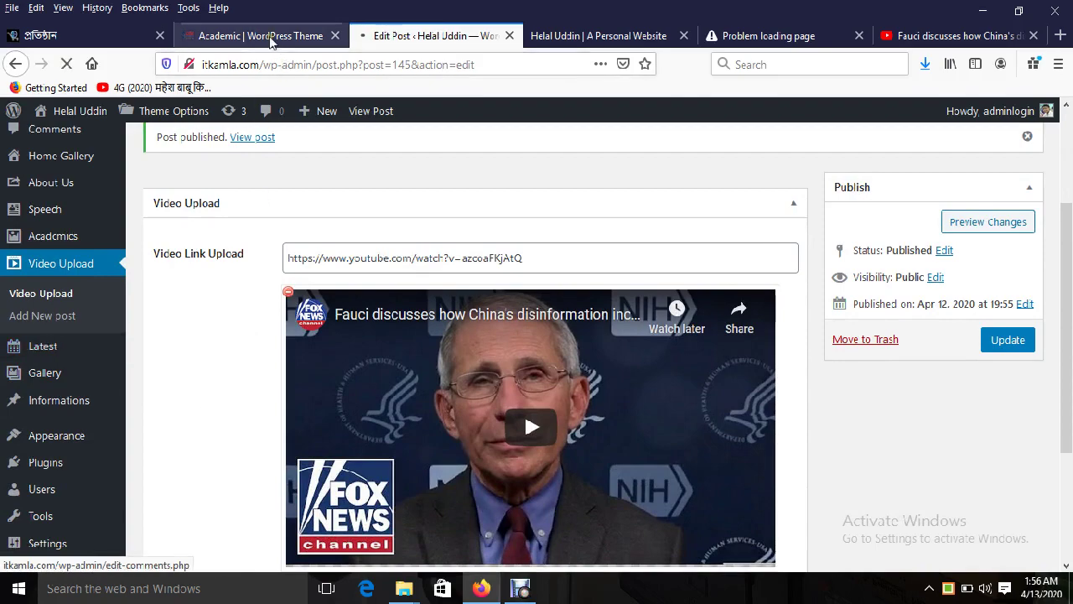
{"action": "left_click", "coordinate": [270, 37]}
{"action": "scroll", "coordinate": [419, 419], "scroll_direction": "down", "scroll_amount": 5}
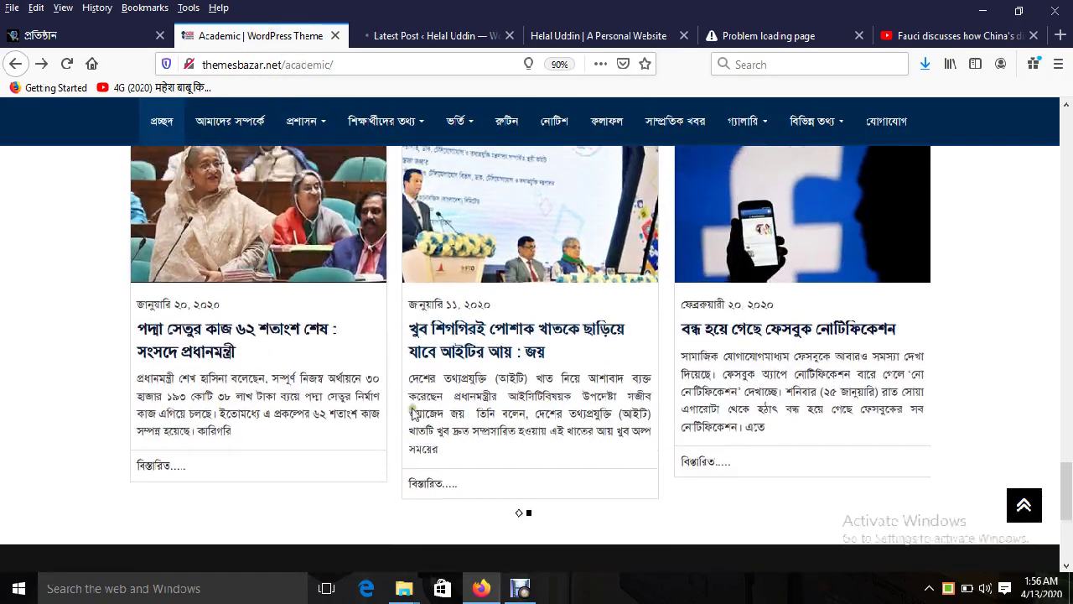
{"action": "right_click", "coordinate": [300, 244]}
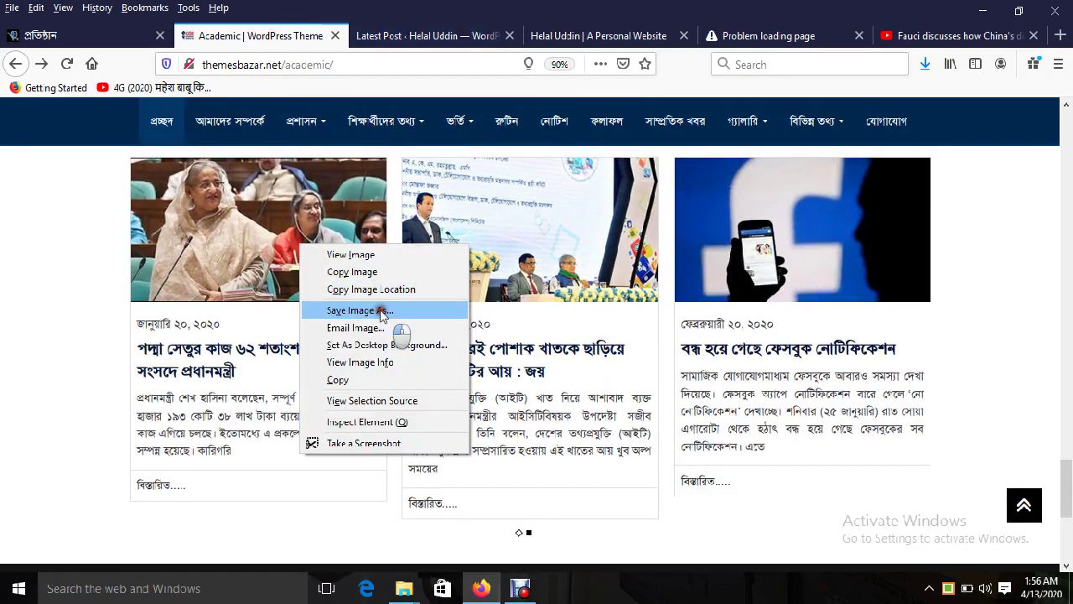
{"action": "left_click", "coordinate": [381, 310]}
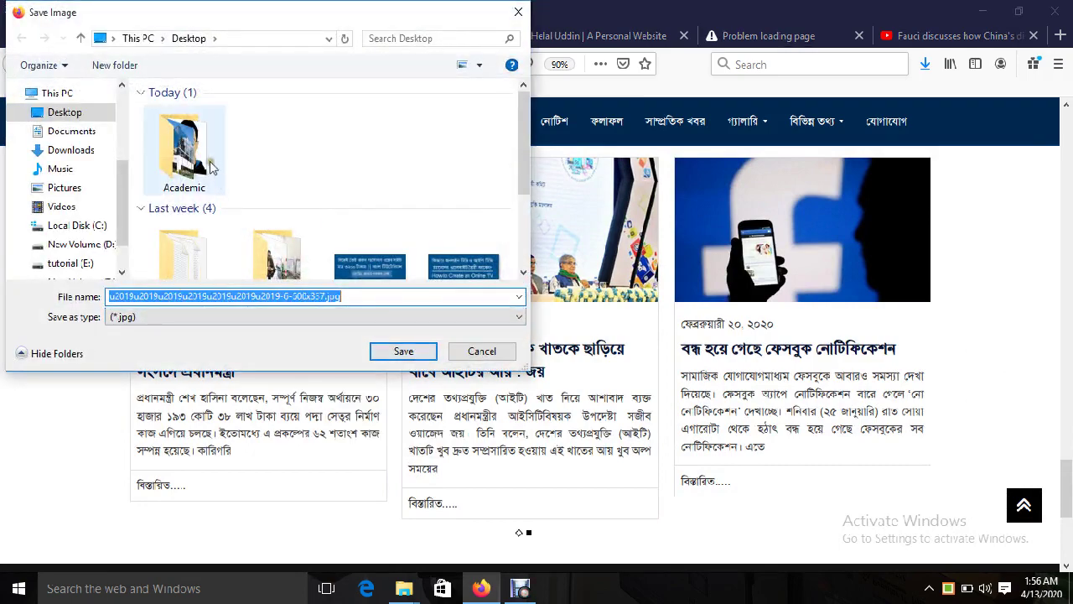
{"action": "double_click", "coordinate": [212, 167]}
{"action": "left_click", "coordinate": [405, 351]}
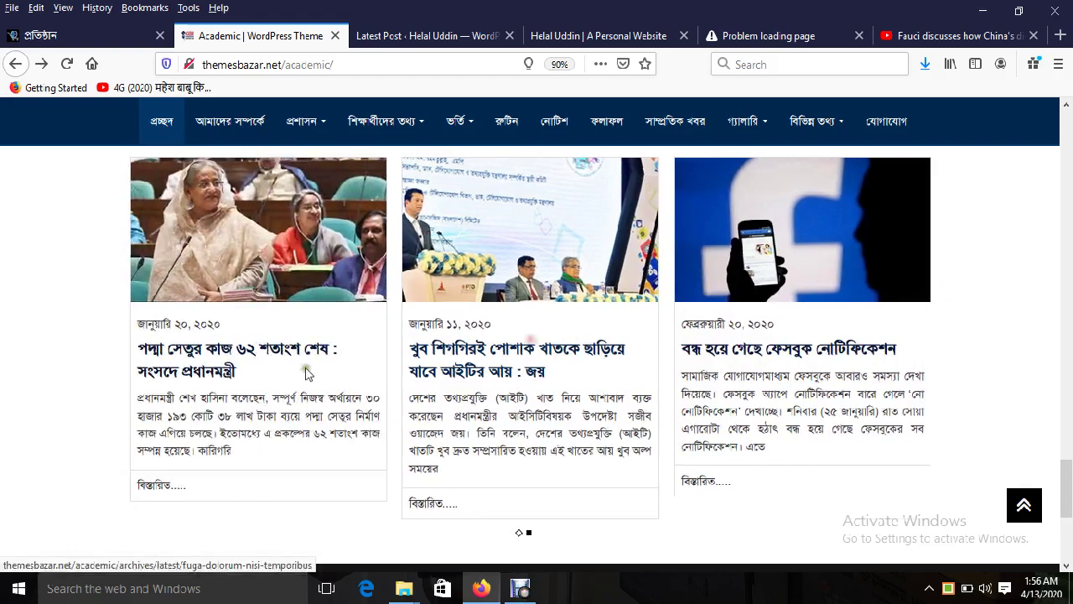
Step: Copy the first news article's headline into the Latest post title
{"action": "left_click", "coordinate": [238, 353]}
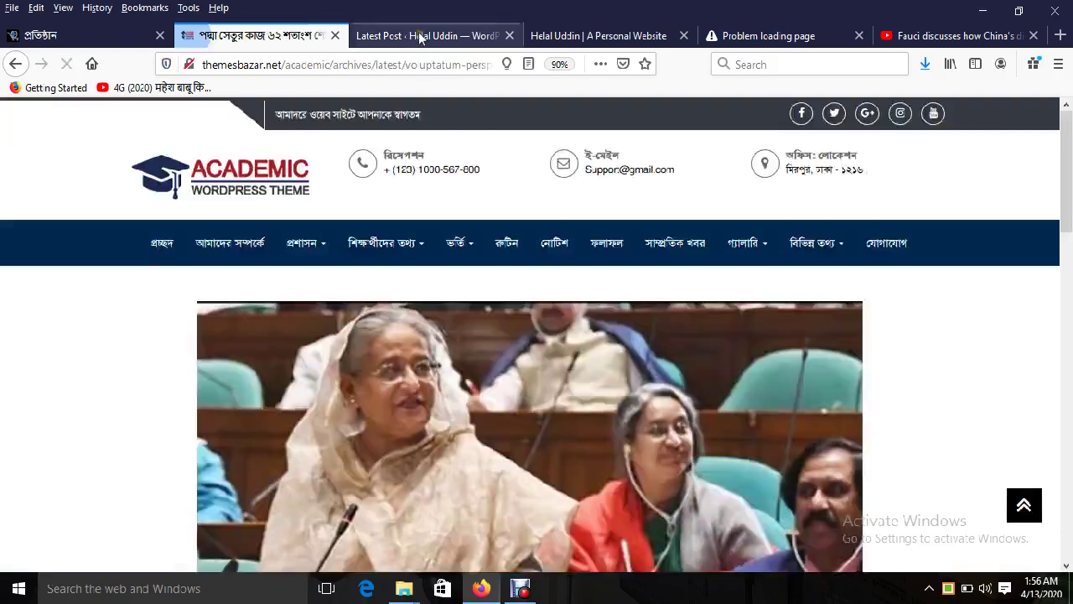
{"action": "left_click", "coordinate": [378, 35]}
{"action": "left_click", "coordinate": [276, 35]}
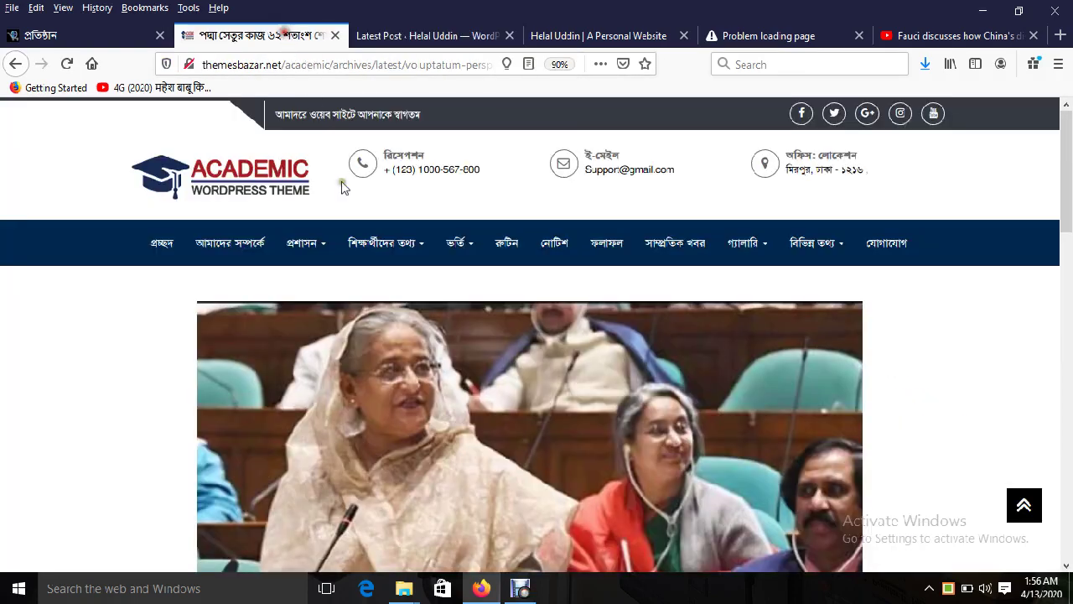
{"action": "scroll", "coordinate": [671, 394], "scroll_direction": "down", "scroll_amount": 5}
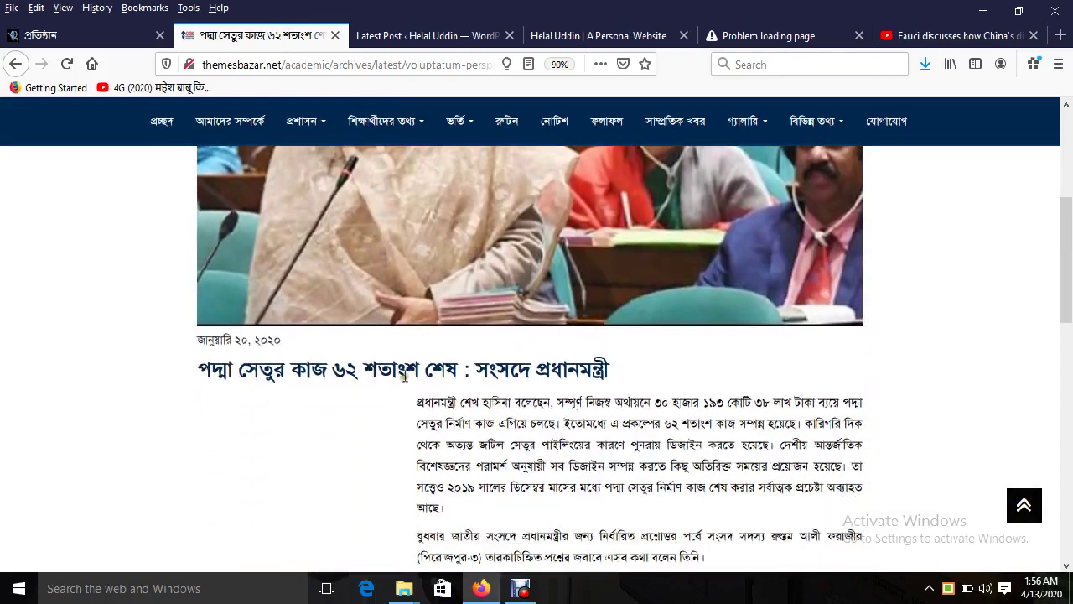
{"action": "triple_click", "coordinate": [405, 369]}
{"action": "key", "text": "ctrl+c"}
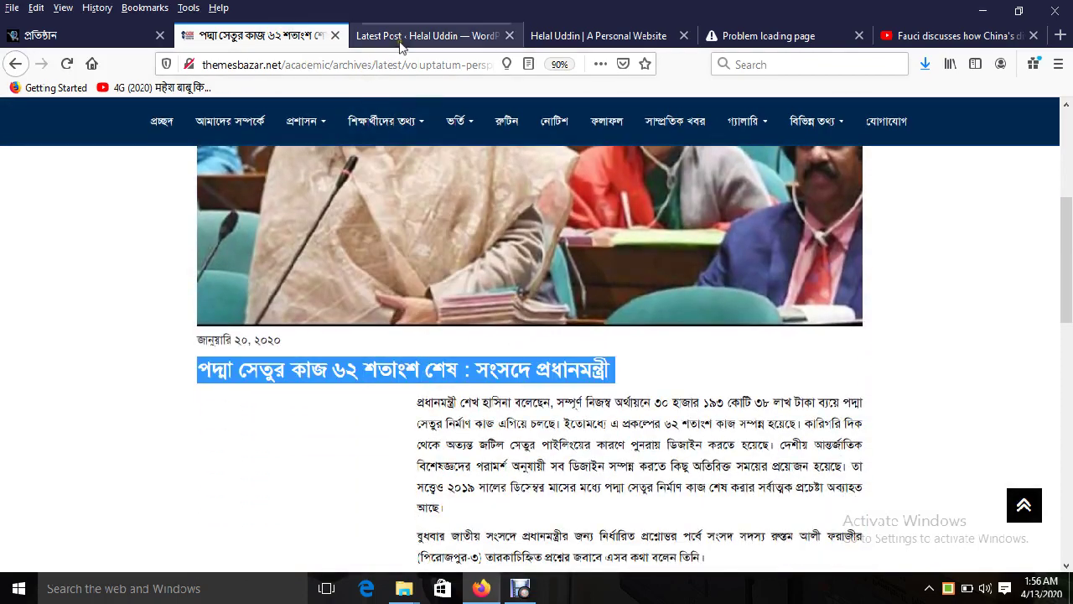
{"action": "left_click", "coordinate": [427, 35]}
{"action": "key", "text": "ctrl+v"}
Step: Select the article's first two paragraphs for the post body
{"action": "left_click", "coordinate": [260, 35]}
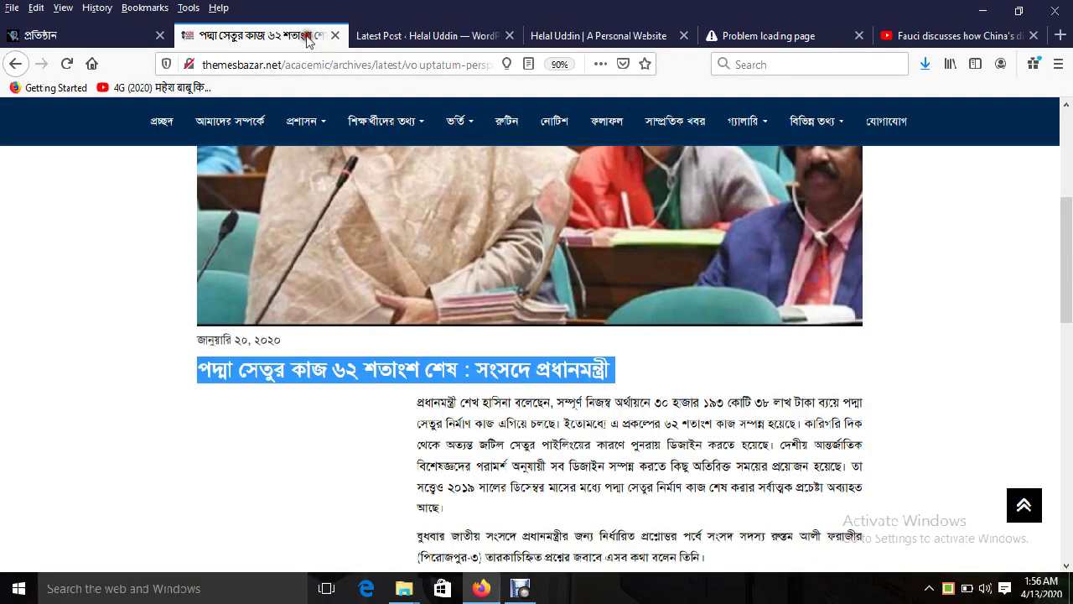
{"action": "scroll", "coordinate": [536, 335], "scroll_direction": "down", "scroll_amount": 3}
{"action": "triple_click", "coordinate": [496, 197]}
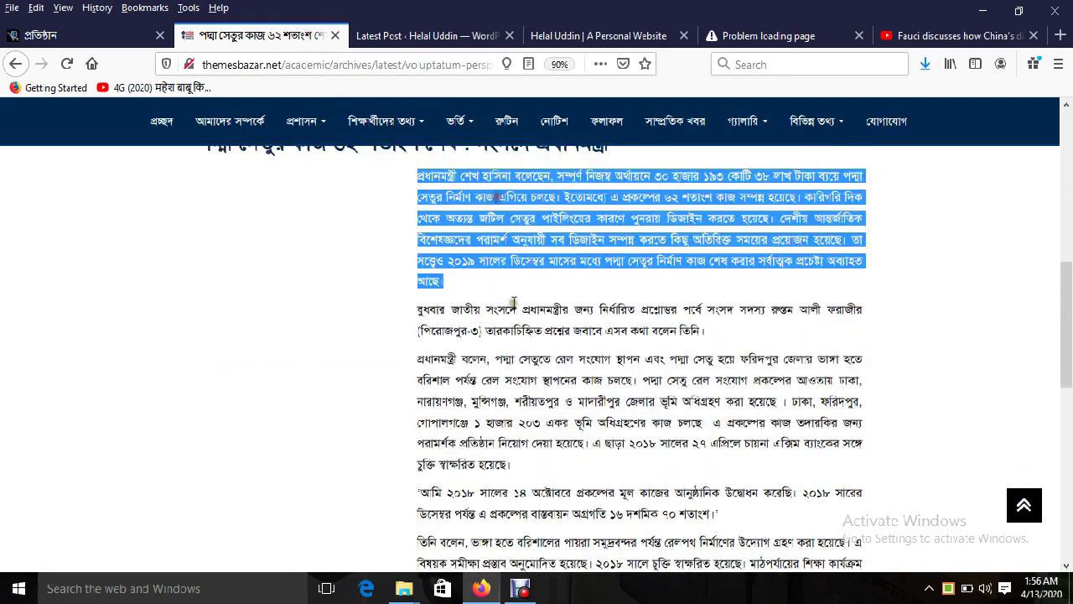
{"action": "left_click", "coordinate": [715, 329], "text": "shift"}
{"action": "left_click", "coordinate": [427, 35]}
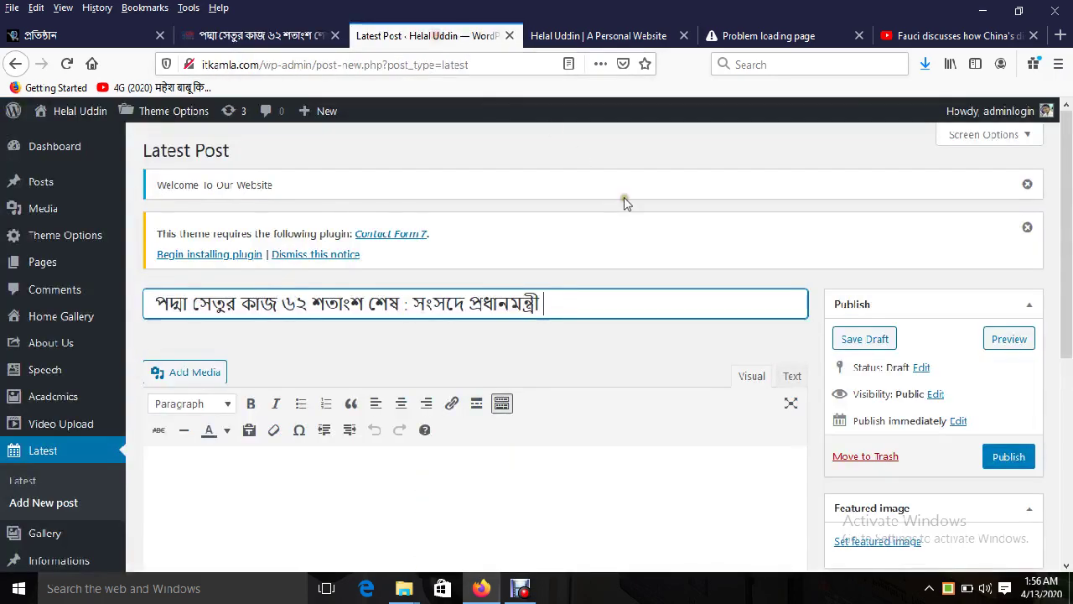
Step: Paste the two Bangla paragraphs into the body and fill the Latest News Date 13.04.20
{"action": "left_click", "coordinate": [792, 379]}
{"action": "key", "text": "ctrl+v"}
{"action": "left_click", "coordinate": [752, 375]}
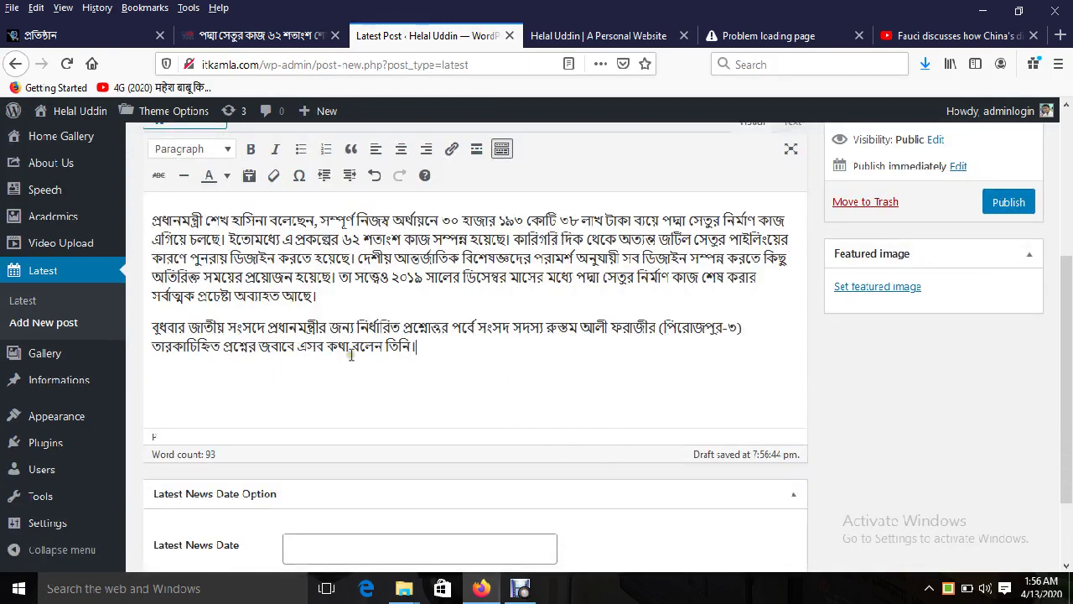
{"action": "scroll", "coordinate": [354, 360], "scroll_direction": "down", "scroll_amount": 2}
{"action": "left_click", "coordinate": [332, 453]}
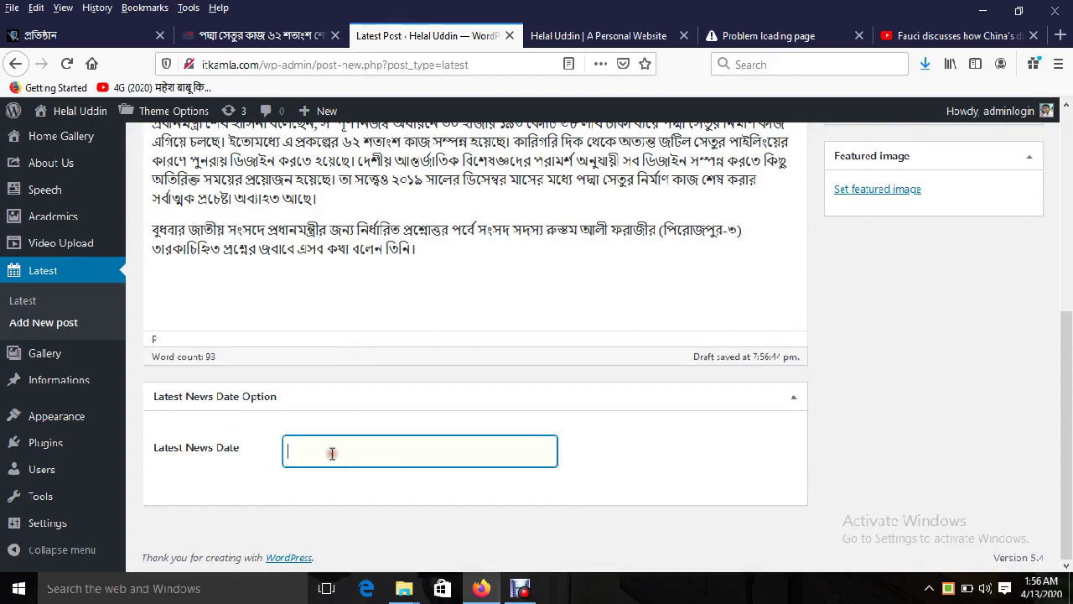
{"action": "left_click", "coordinate": [251, 35]}
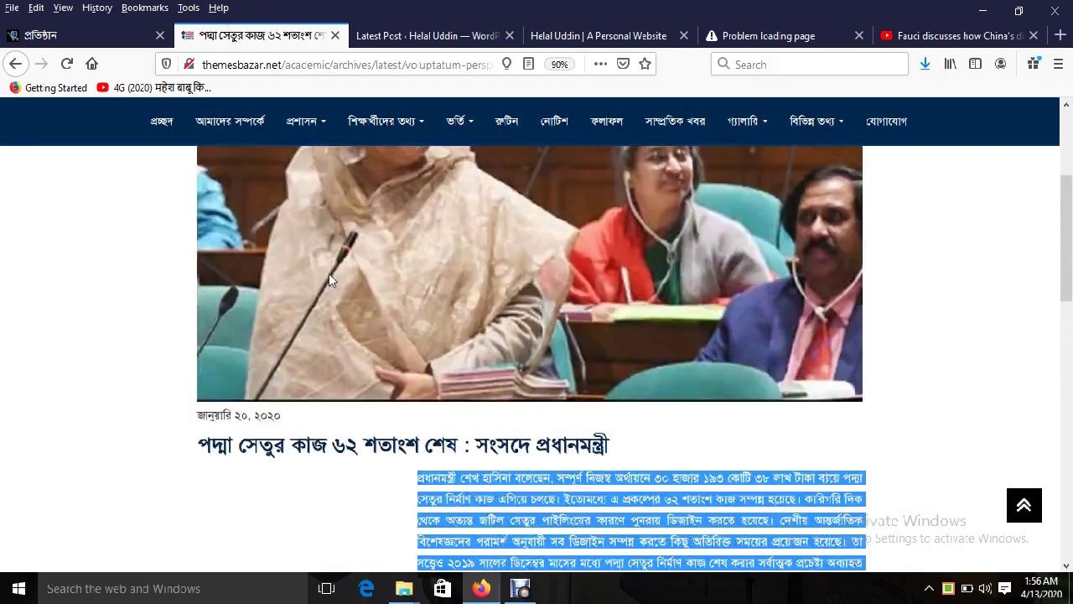
{"action": "scroll", "coordinate": [329, 280], "scroll_direction": "up", "scroll_amount": 5}
{"action": "left_click", "coordinate": [162, 244]}
{"action": "left_click", "coordinate": [428, 35]}
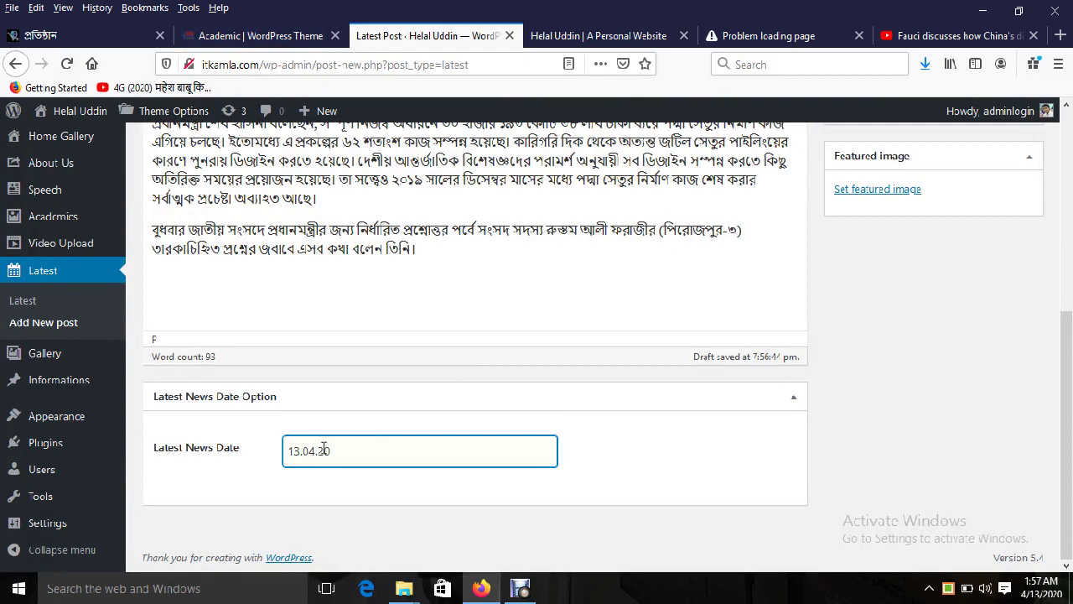
Step: Upload the parliament photo from the Academic folder as featured image and publish the post
{"action": "scroll", "coordinate": [1031, 335], "scroll_direction": "up", "scroll_amount": 3}
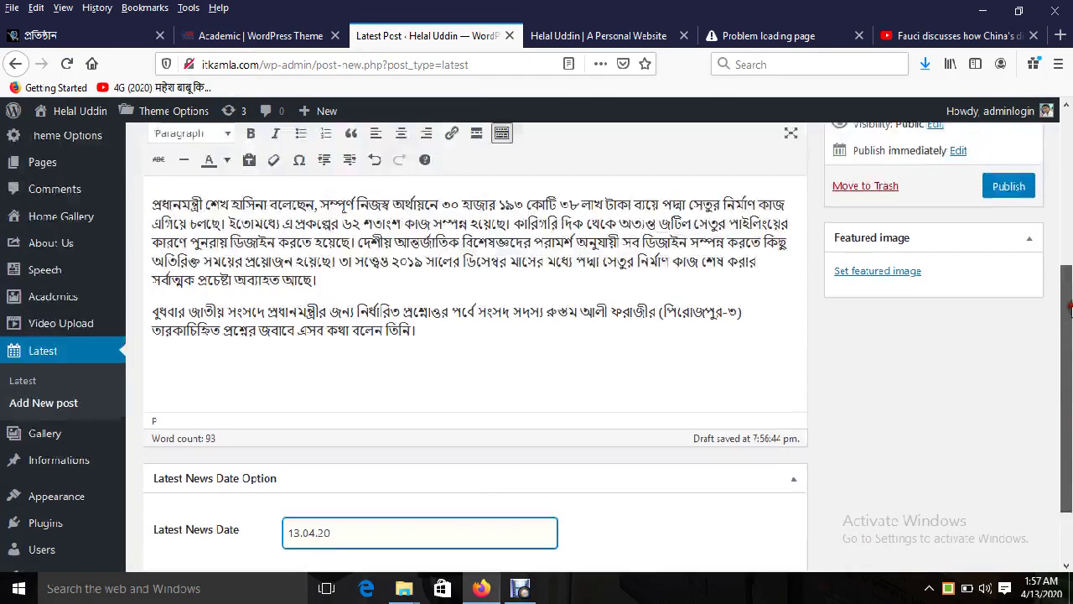
{"action": "left_click", "coordinate": [858, 349]}
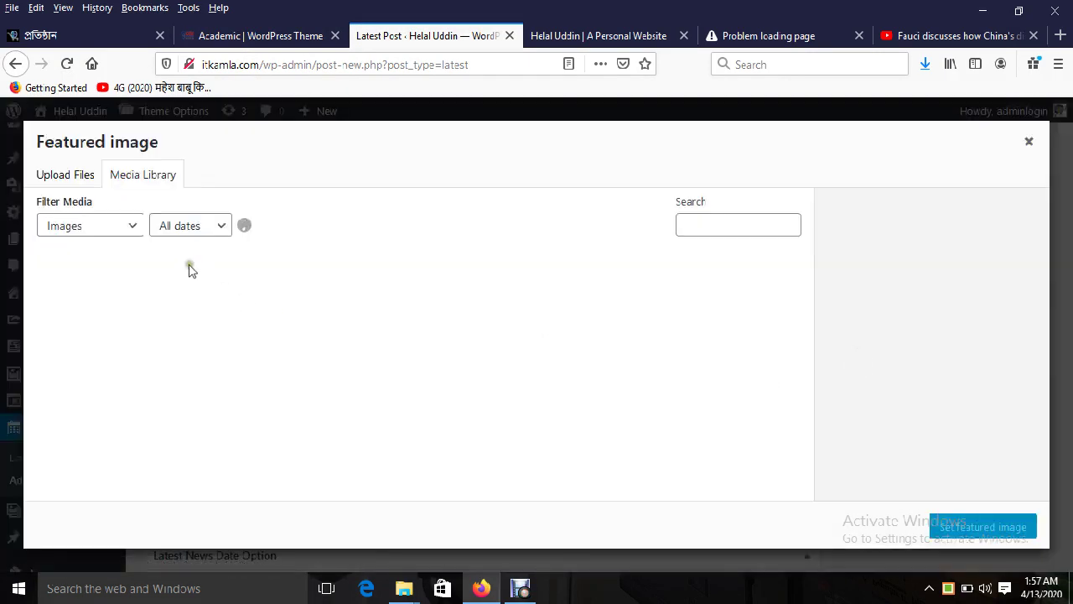
{"action": "left_click", "coordinate": [78, 175]}
{"action": "left_click", "coordinate": [515, 363]}
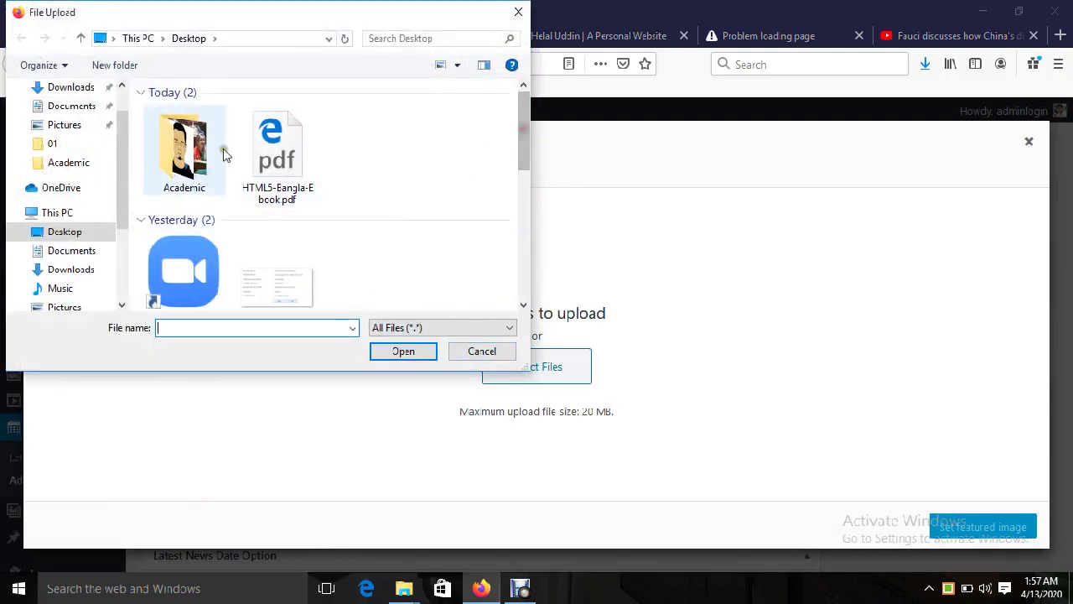
{"action": "double_click", "coordinate": [184, 147]}
{"action": "left_click", "coordinate": [280, 230]}
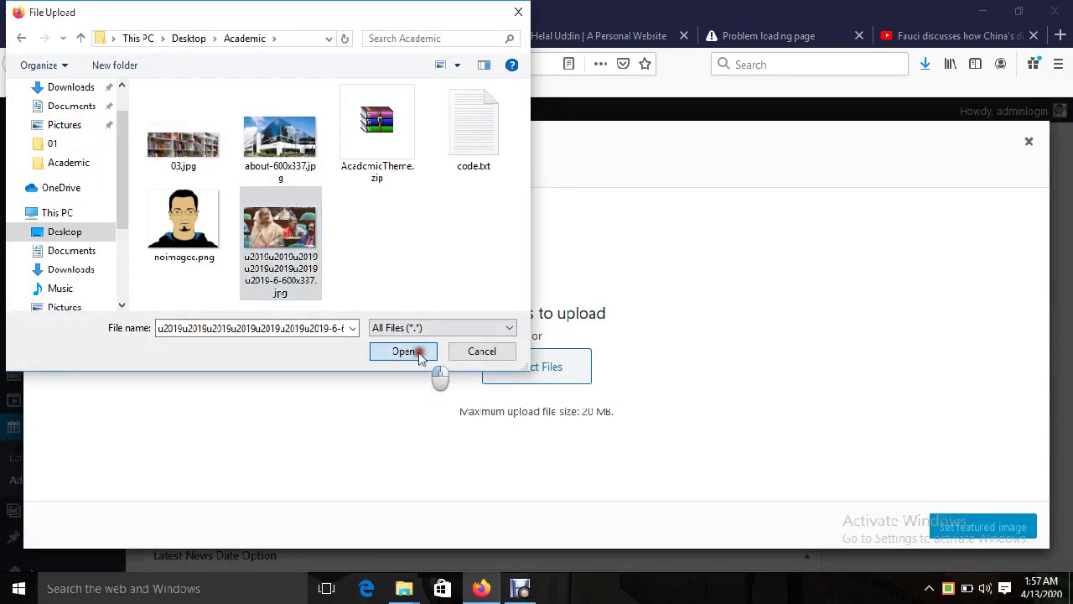
{"action": "left_click", "coordinate": [417, 353]}
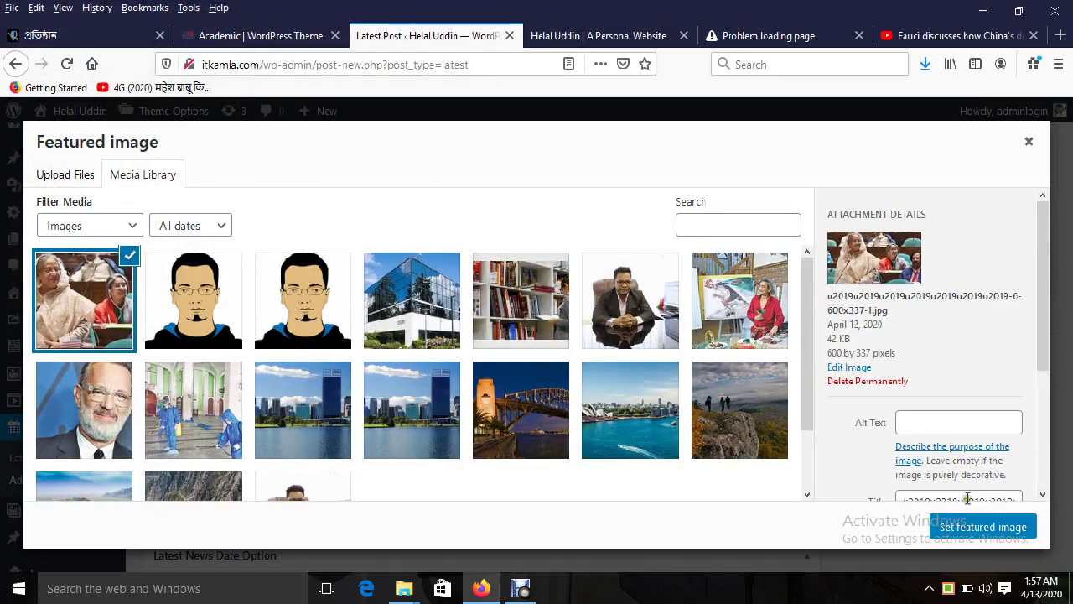
{"action": "left_click", "coordinate": [975, 528]}
{"action": "scroll", "coordinate": [788, 411], "scroll_direction": "up", "scroll_amount": 3}
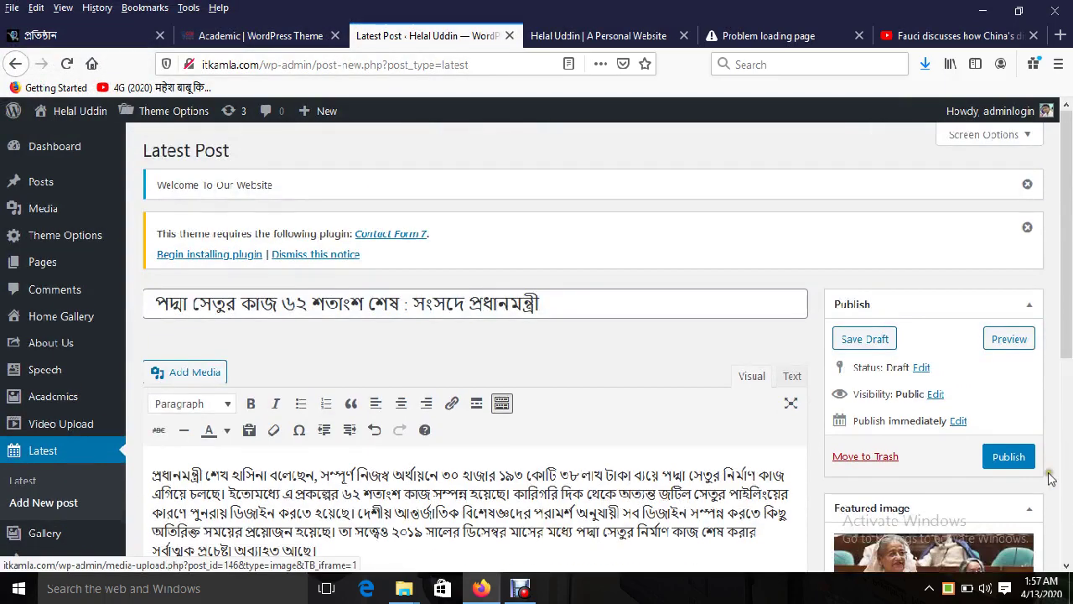
{"action": "left_click", "coordinate": [1008, 457]}
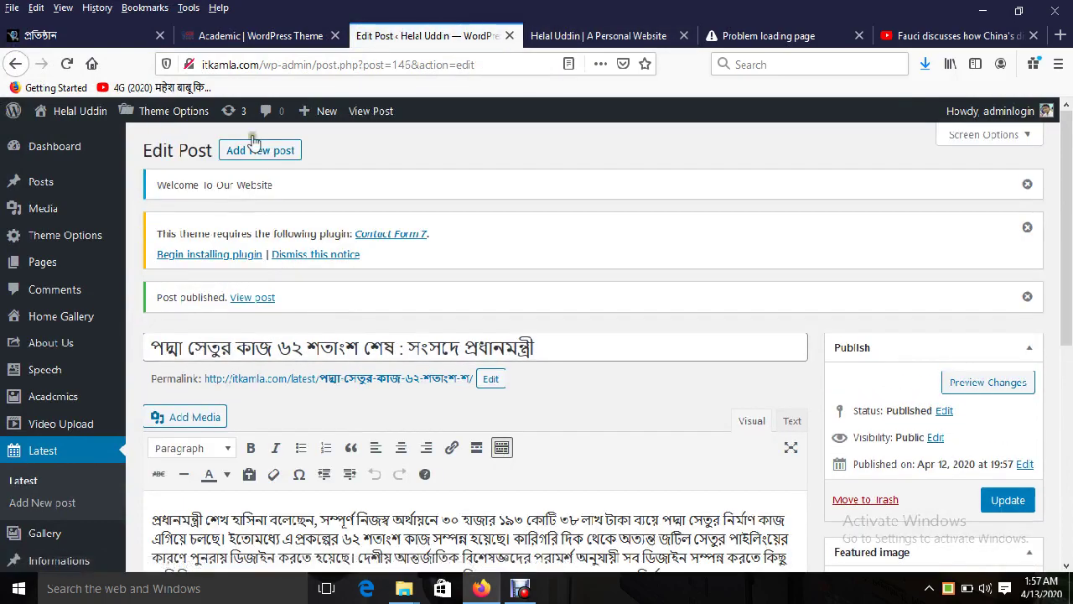
Step: Reload the live site and open the empty শিক্ষকবৃন্দ page from the প্রশাসন menu
{"action": "left_click", "coordinate": [598, 35]}
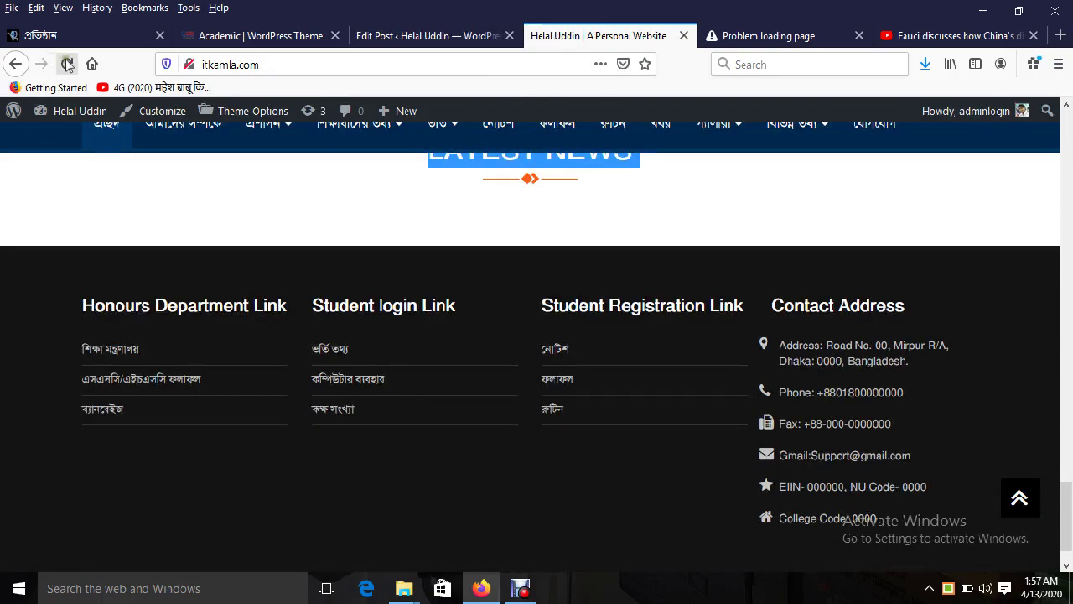
{"action": "left_click", "coordinate": [67, 64]}
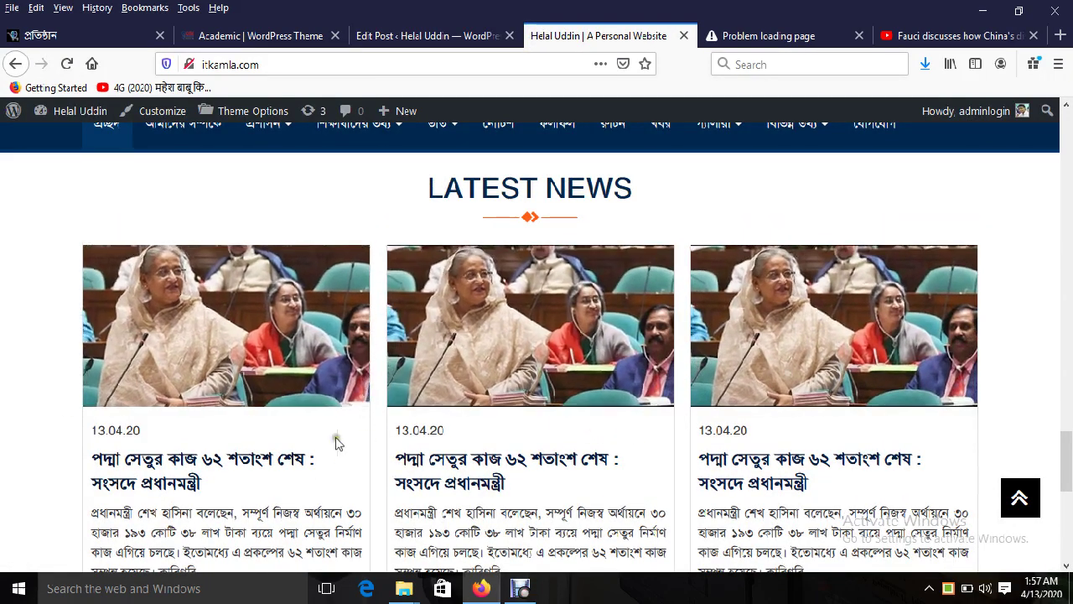
{"action": "scroll", "coordinate": [335, 442], "scroll_direction": "up", "scroll_amount": 10}
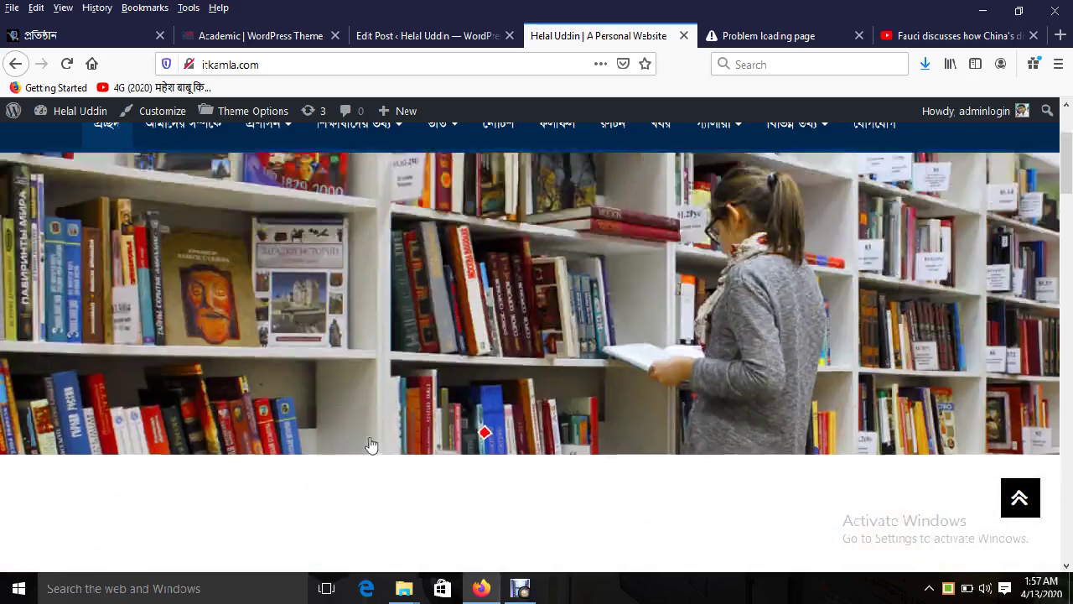
{"action": "scroll", "coordinate": [371, 444], "scroll_direction": "up", "scroll_amount": 3}
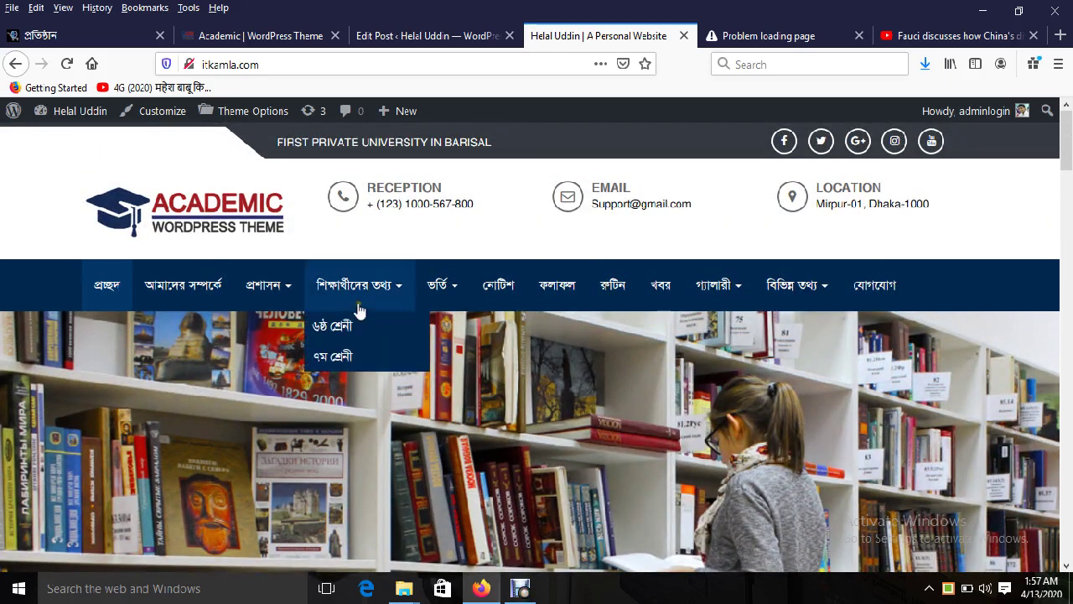
{"action": "mouse_move", "coordinate": [295, 309]}
{"action": "left_click", "coordinate": [280, 327]}
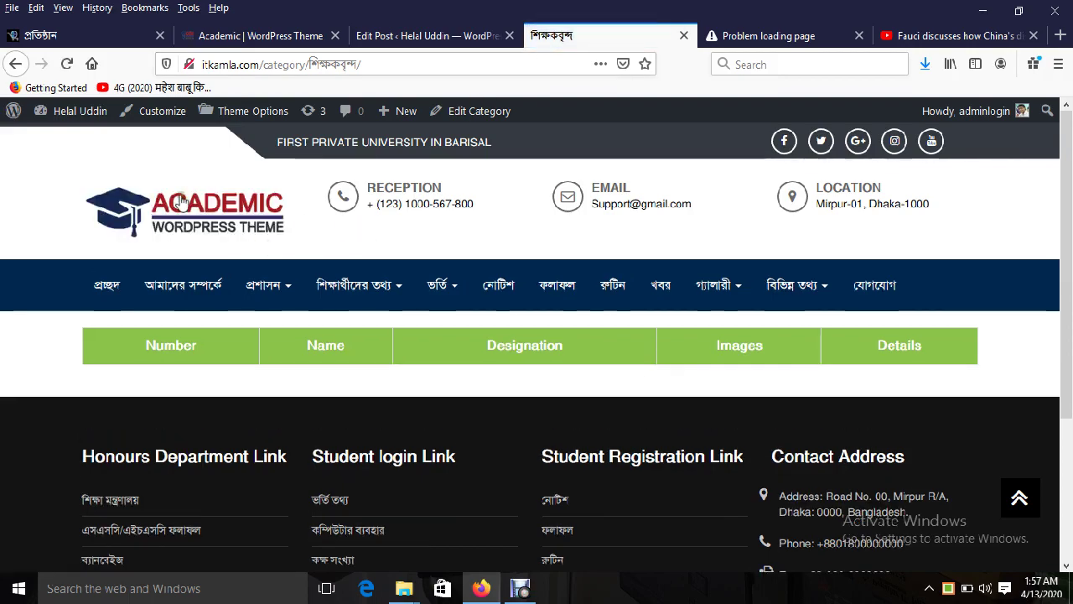
{"action": "left_click", "coordinate": [181, 202]}
Step: Open the demo site's শিক্ষকবৃন্দ teachers list under প্রশাসন
{"action": "left_click", "coordinate": [259, 36]}
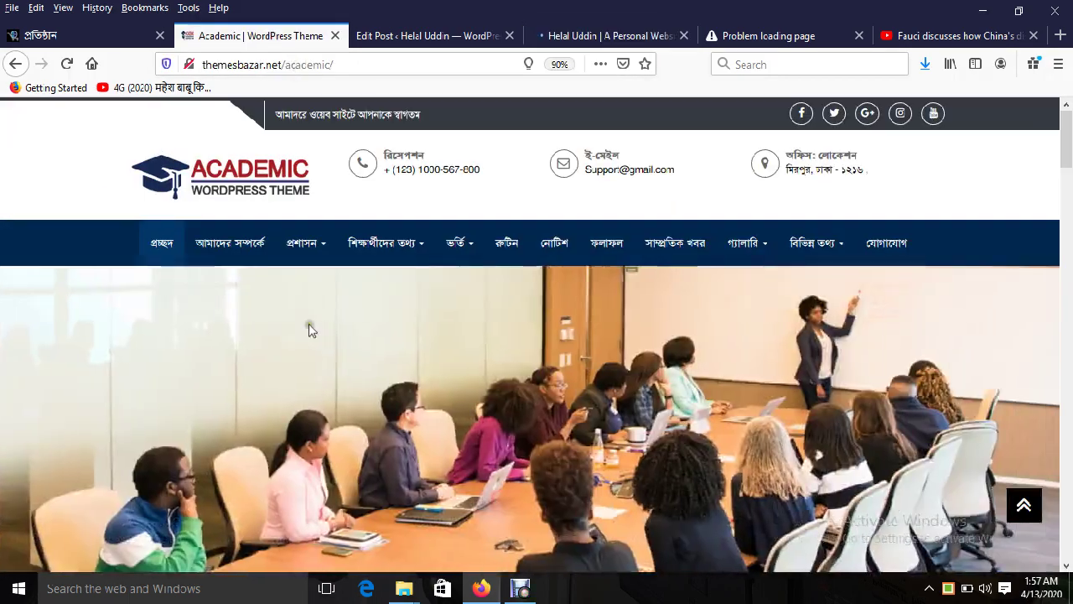
{"action": "mouse_move", "coordinate": [394, 251]}
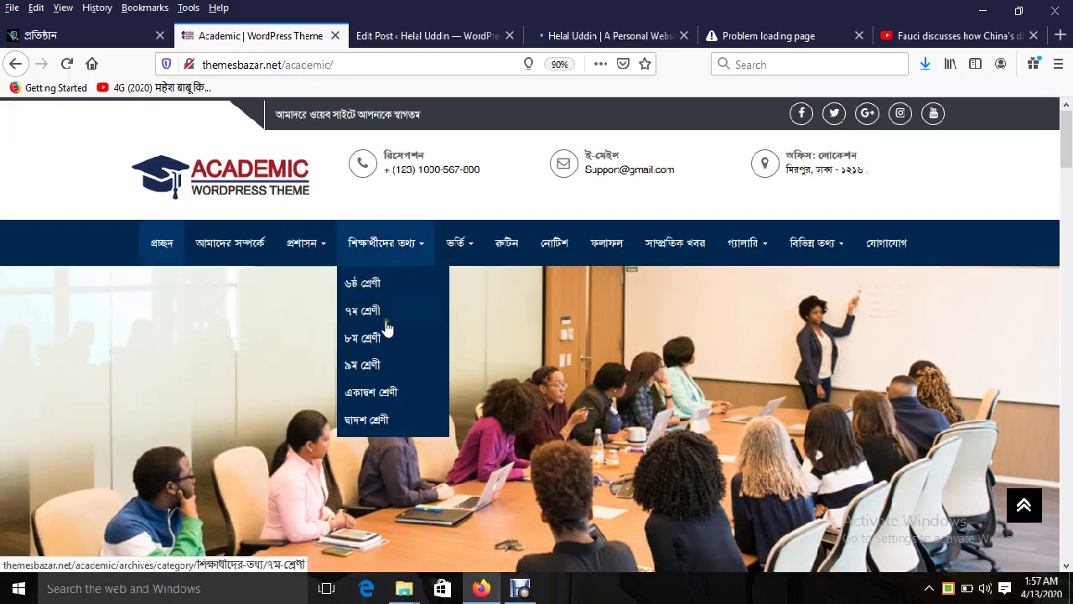
{"action": "mouse_move", "coordinate": [318, 251]}
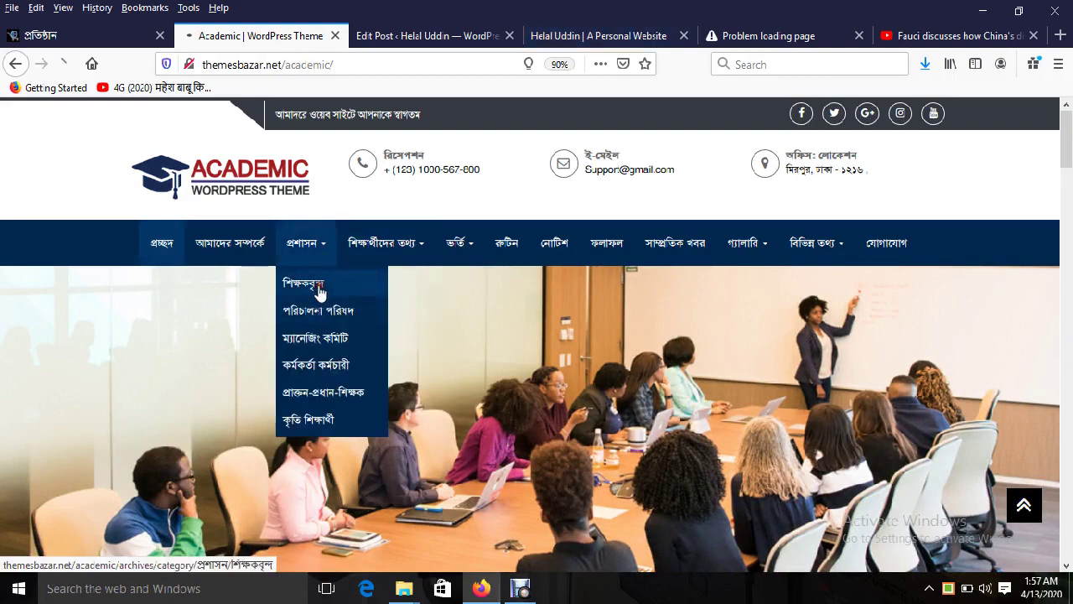
{"action": "left_click", "coordinate": [320, 289]}
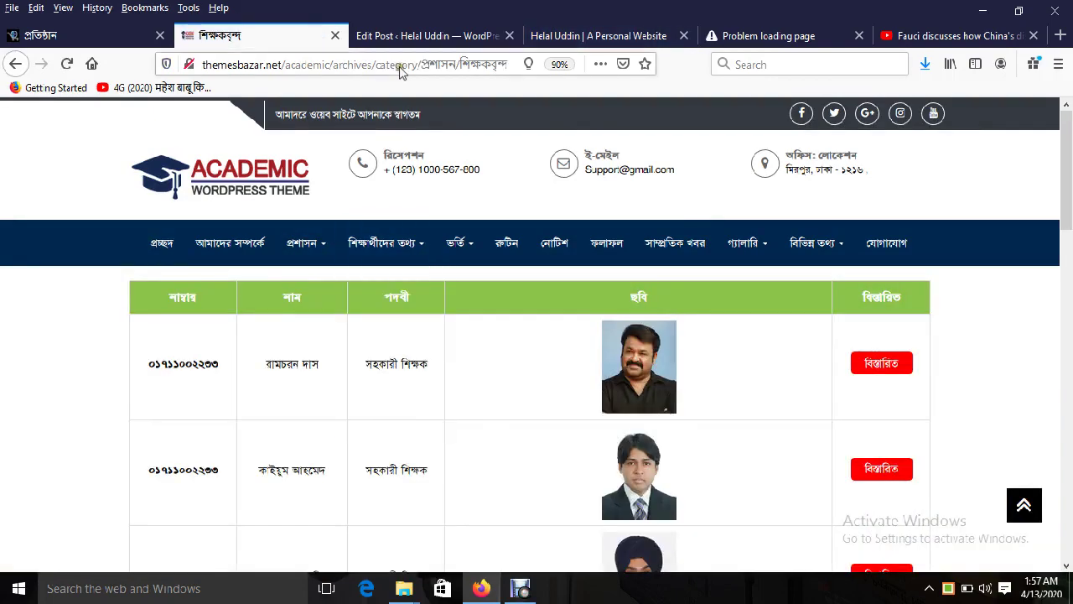
{"action": "left_click", "coordinate": [414, 38]}
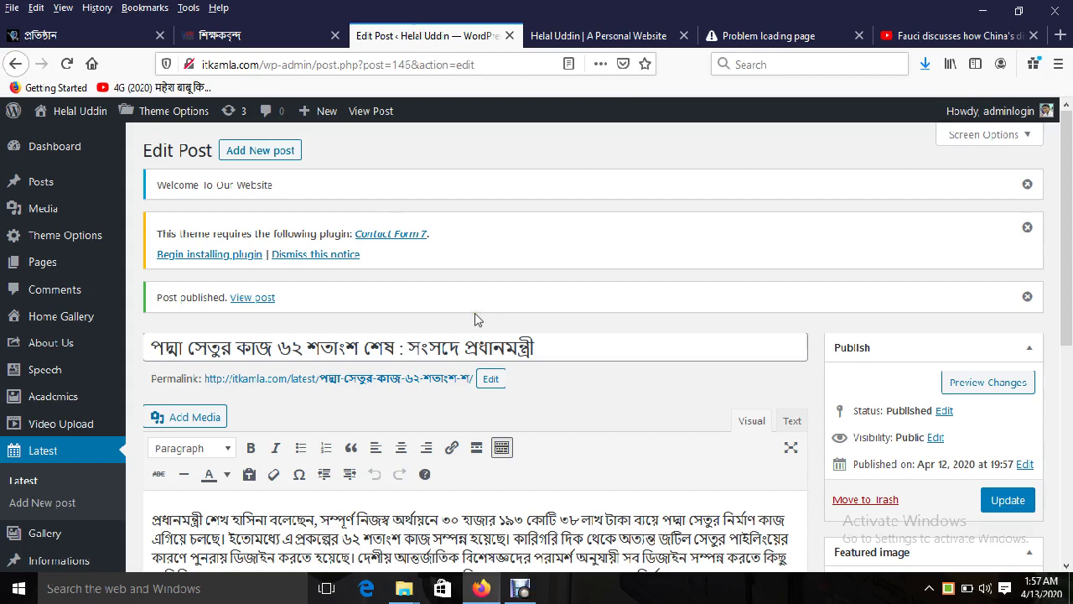
{"action": "left_click", "coordinate": [271, 37]}
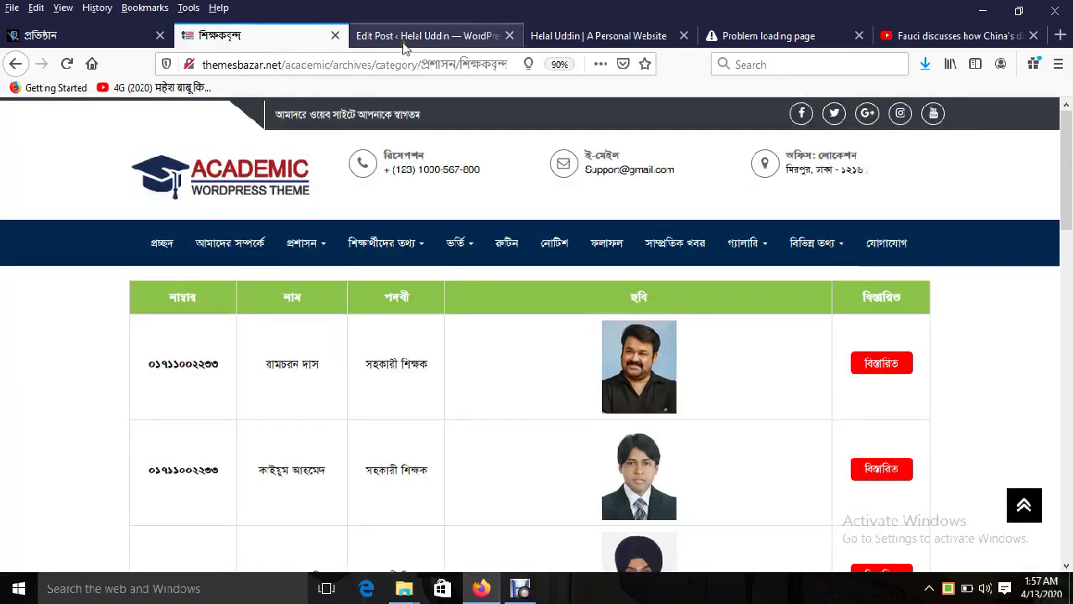
Step: Start a blank new post, then select the first teacher's phone number in the demo table
{"action": "left_click", "coordinate": [422, 34]}
{"action": "mouse_move", "coordinate": [69, 195]}
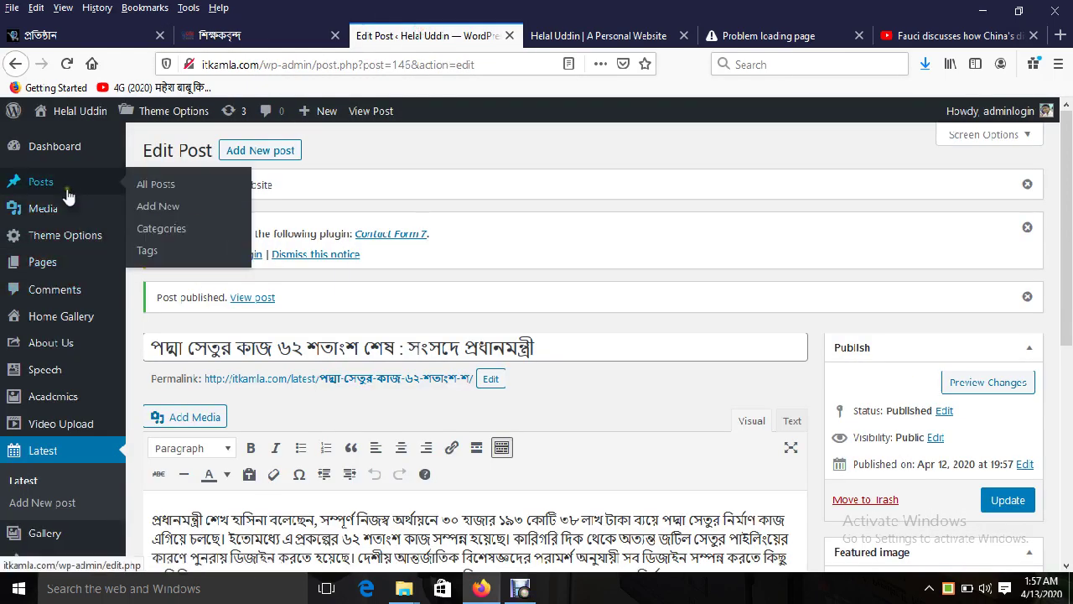
{"action": "left_click", "coordinate": [172, 208]}
{"action": "left_click", "coordinate": [252, 35]}
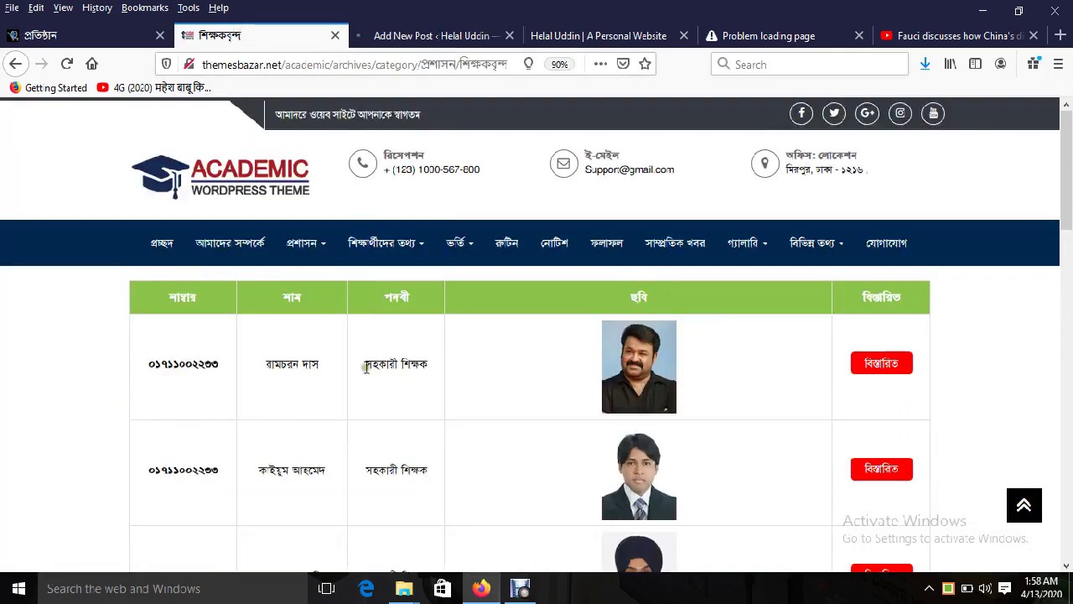
{"action": "left_click", "coordinate": [415, 35]}
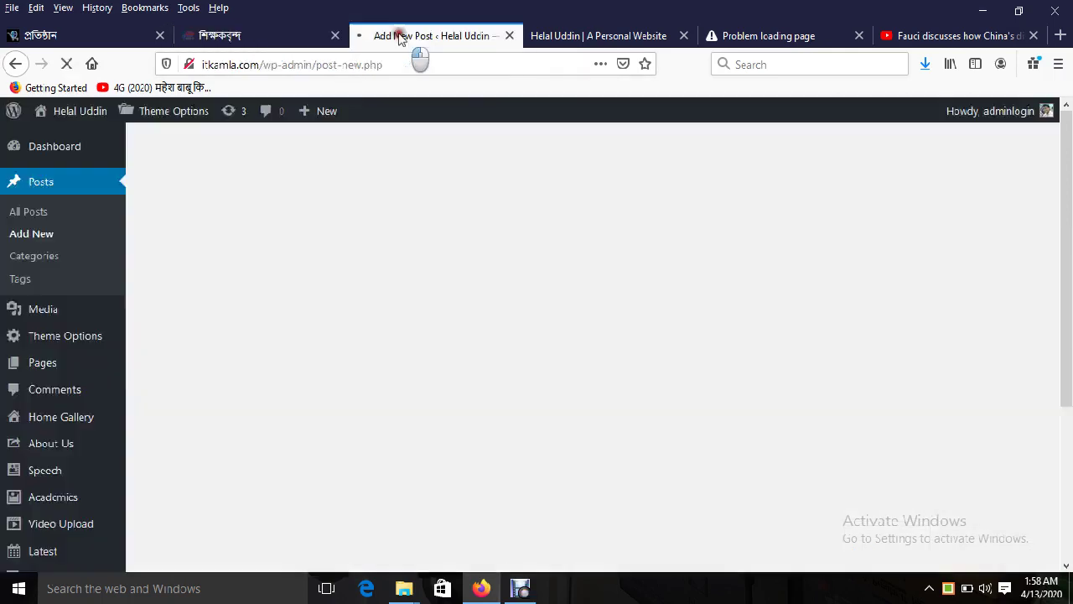
{"action": "left_click", "coordinate": [268, 35]}
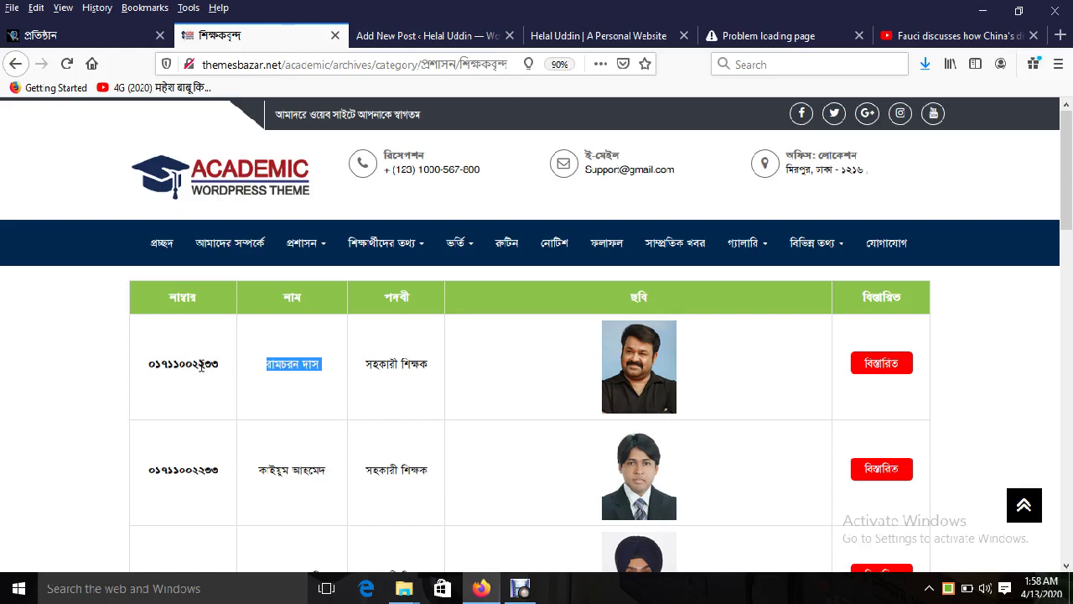
{"action": "double_click", "coordinate": [201, 364]}
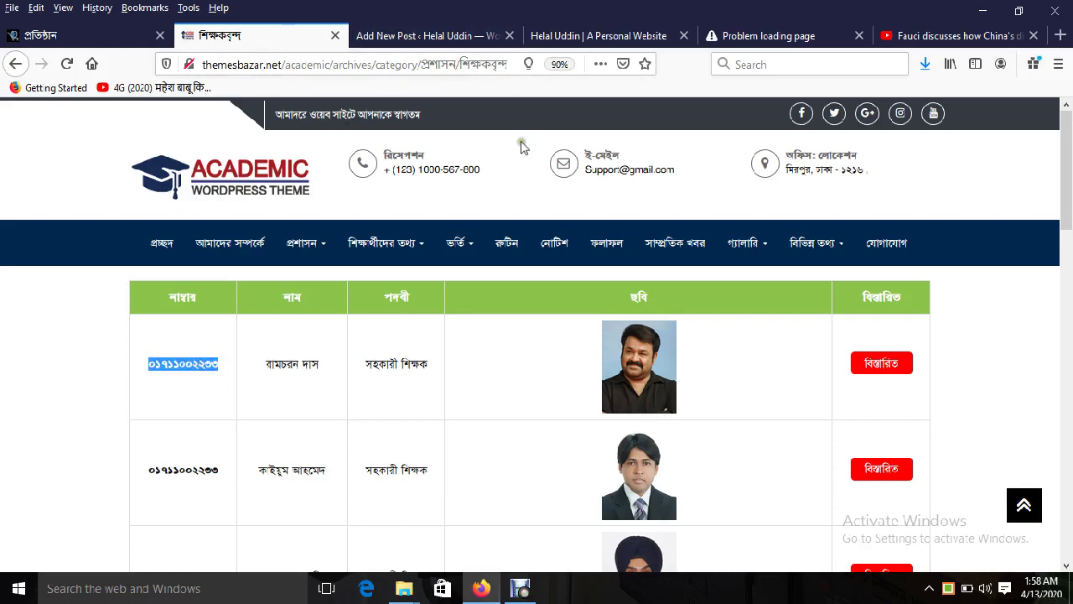
Step: Paste the teacher's name as the new post's title and enter Number Text 01
{"action": "left_click", "coordinate": [422, 37]}
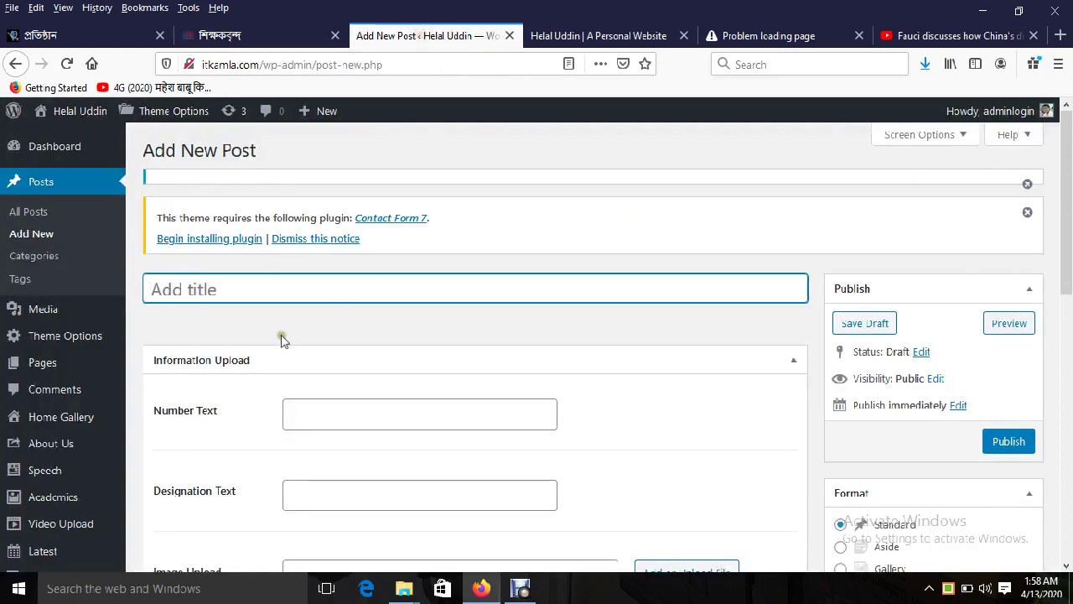
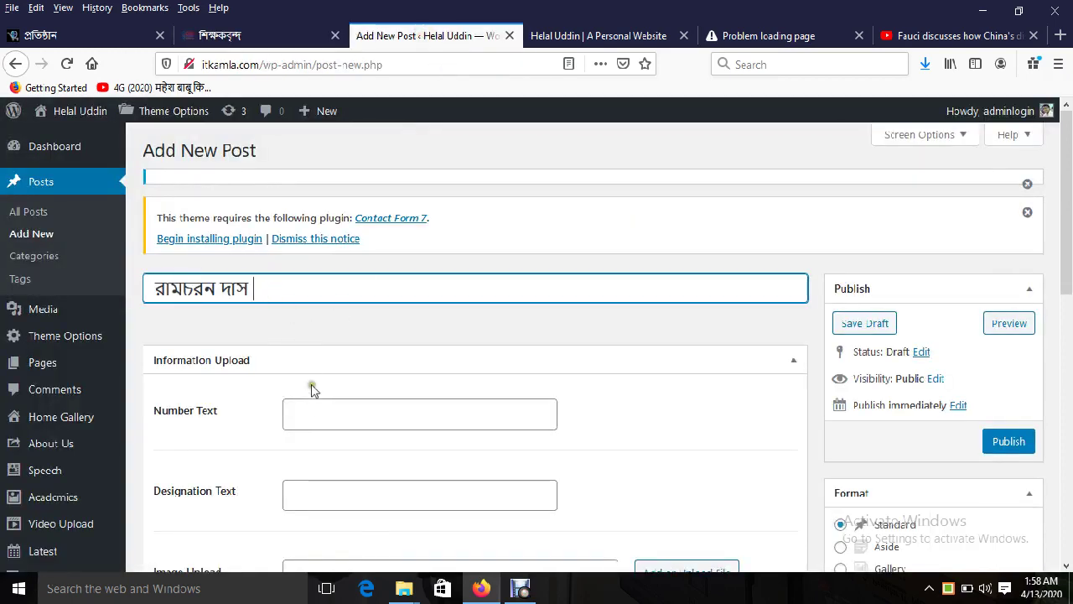
{"action": "left_click", "coordinate": [310, 412]}
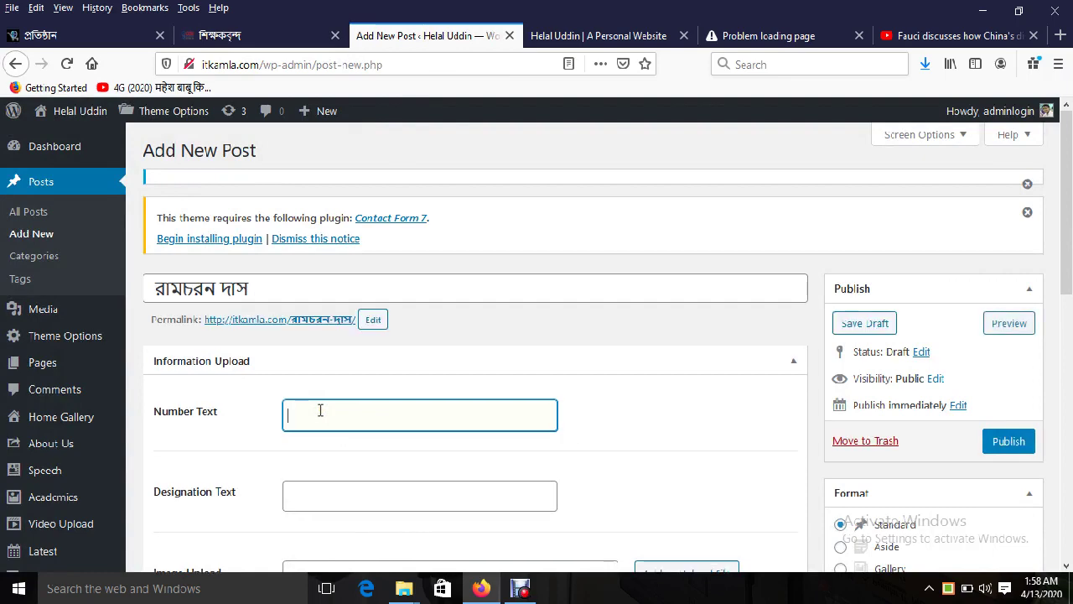
{"action": "scroll", "coordinate": [390, 492], "scroll_direction": "down", "scroll_amount": 2}
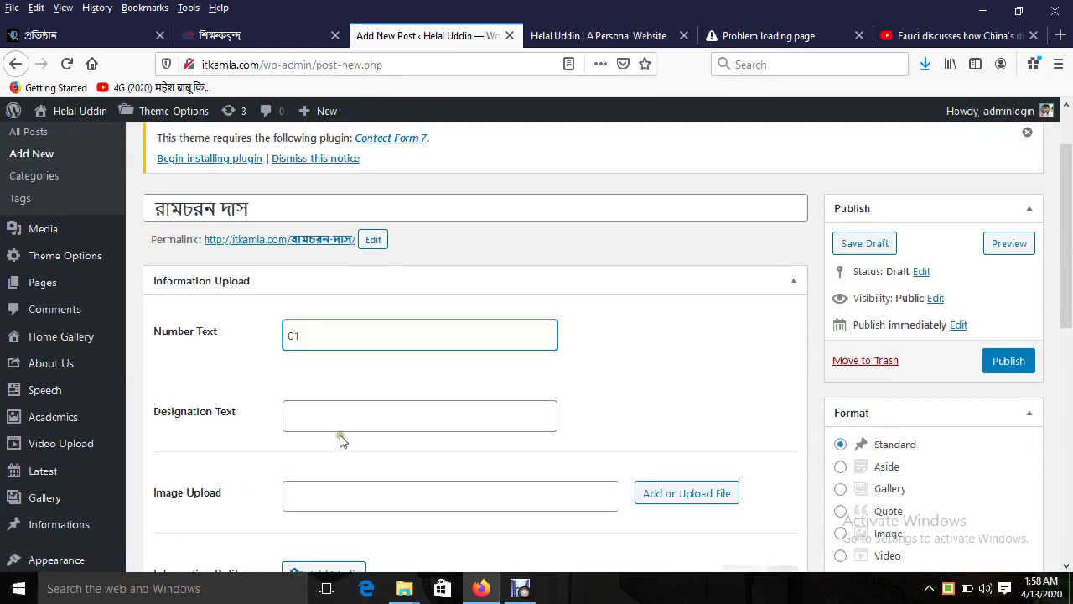
Step: Switch the Bijoy keyboard to Unicode and enter the designation প্রধান শিক্ষক
{"action": "left_click", "coordinate": [394, 424]}
{"action": "left_click", "coordinate": [948, 589]}
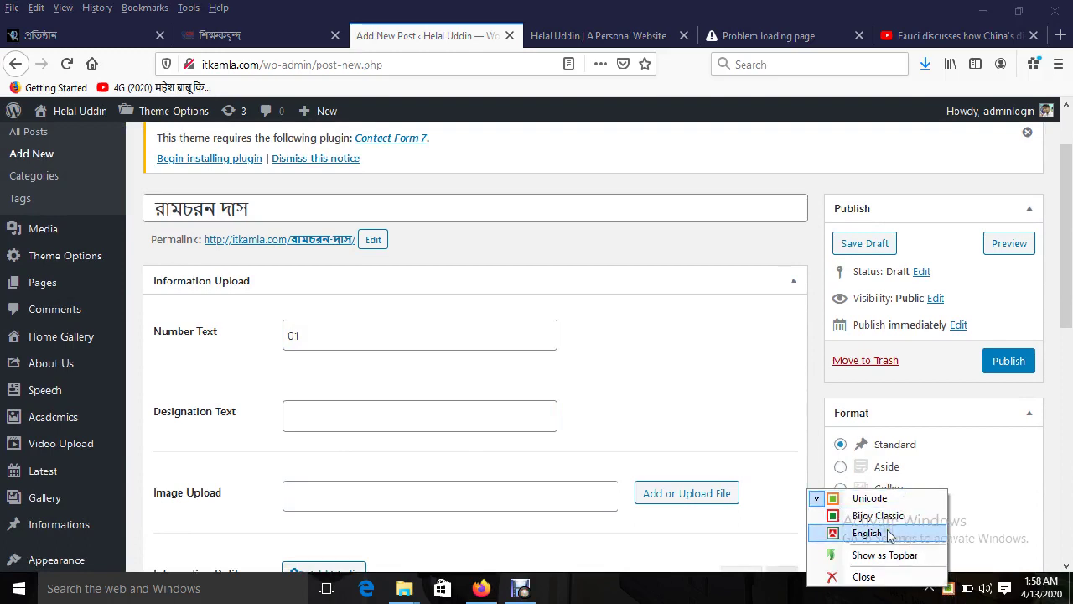
{"action": "left_click", "coordinate": [878, 501]}
{"action": "left_click", "coordinate": [333, 410]}
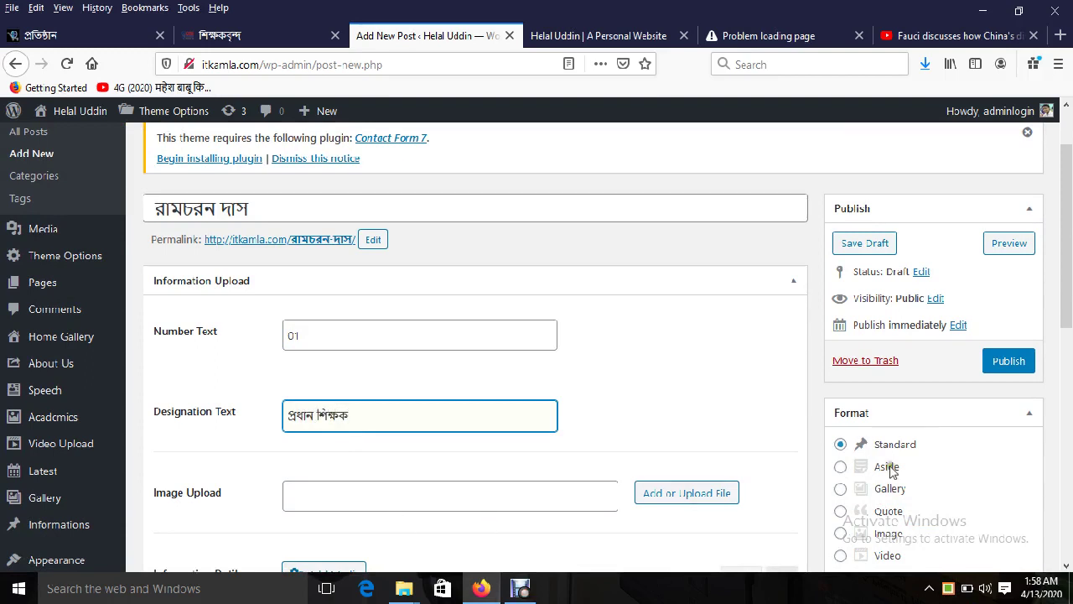
{"action": "scroll", "coordinate": [1062, 355], "scroll_direction": "down", "scroll_amount": 2}
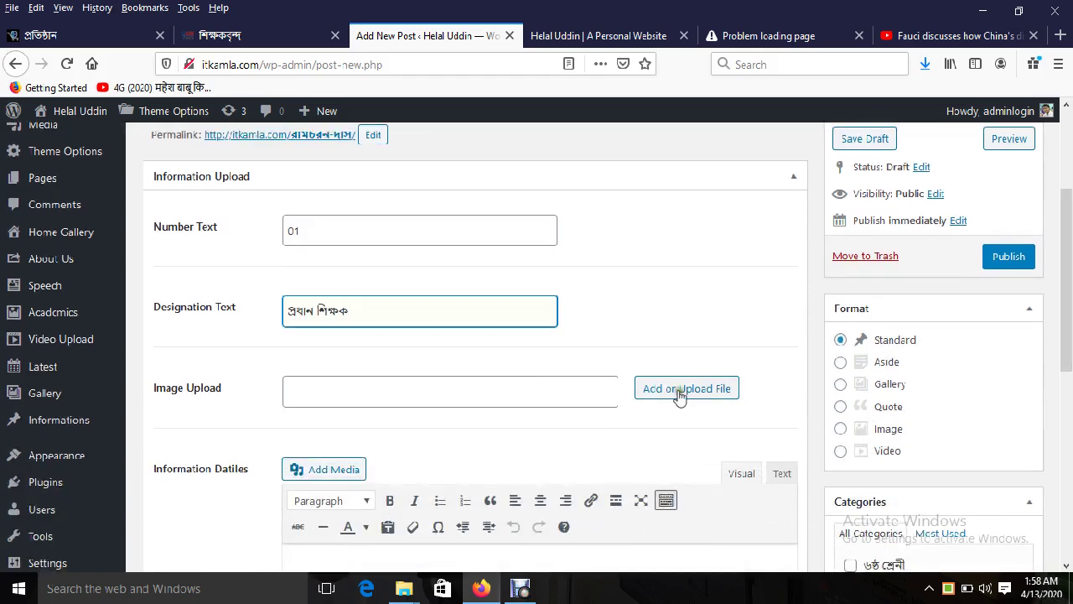
Step: Open the image uploader, then save the teacher's photo from the demo teacher list as 12.gif
{"action": "left_click", "coordinate": [679, 385]}
{"action": "left_click", "coordinate": [94, 179]}
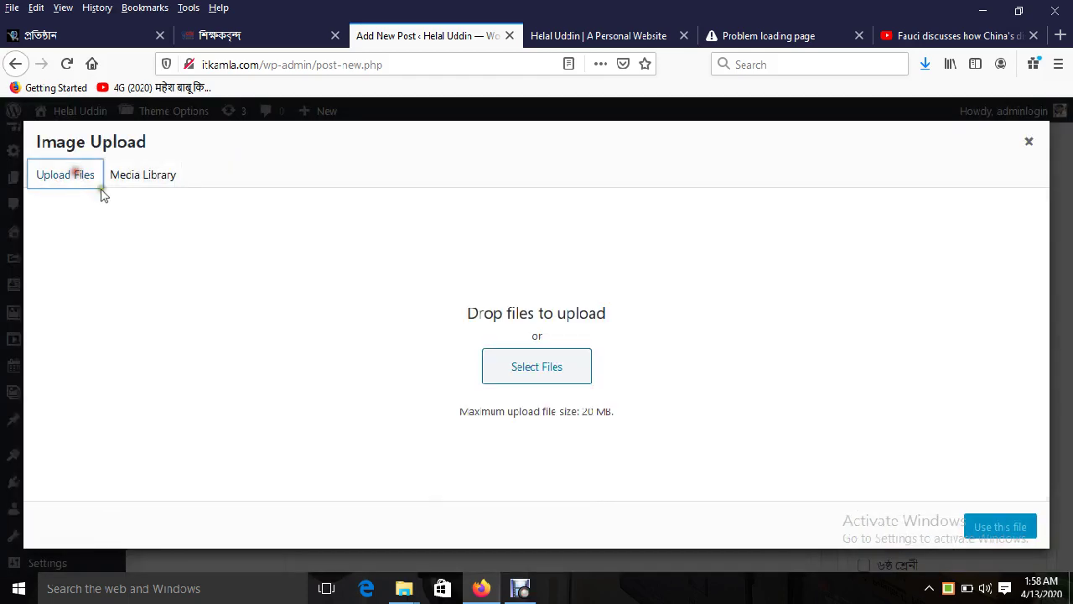
{"action": "left_click", "coordinate": [520, 359]}
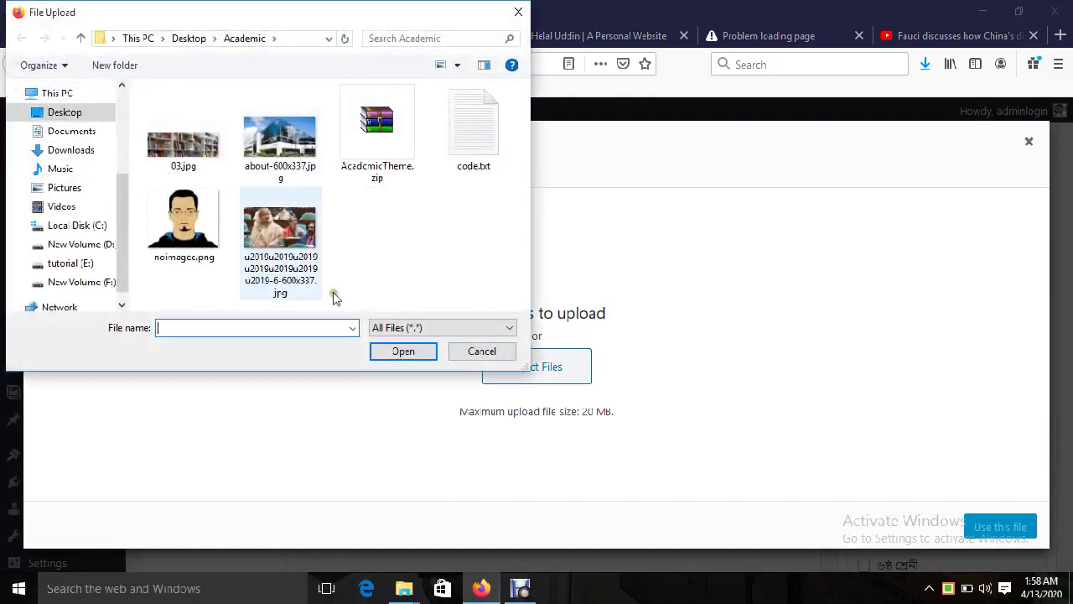
{"action": "left_click", "coordinate": [514, 12]}
{"action": "left_click", "coordinate": [218, 36]}
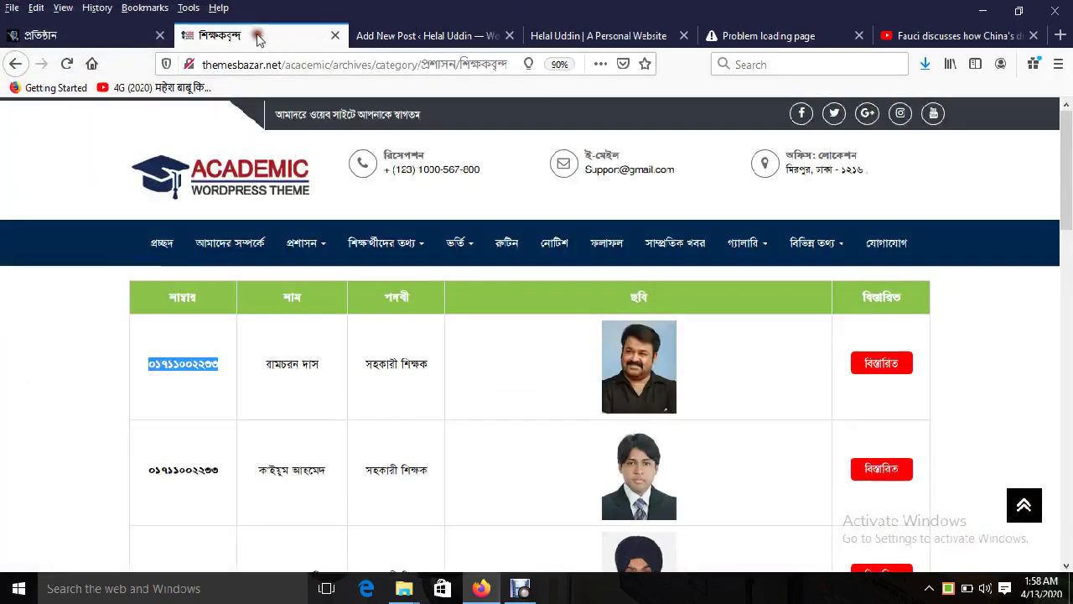
{"action": "right_click", "coordinate": [629, 365]}
{"action": "left_click", "coordinate": [688, 428]}
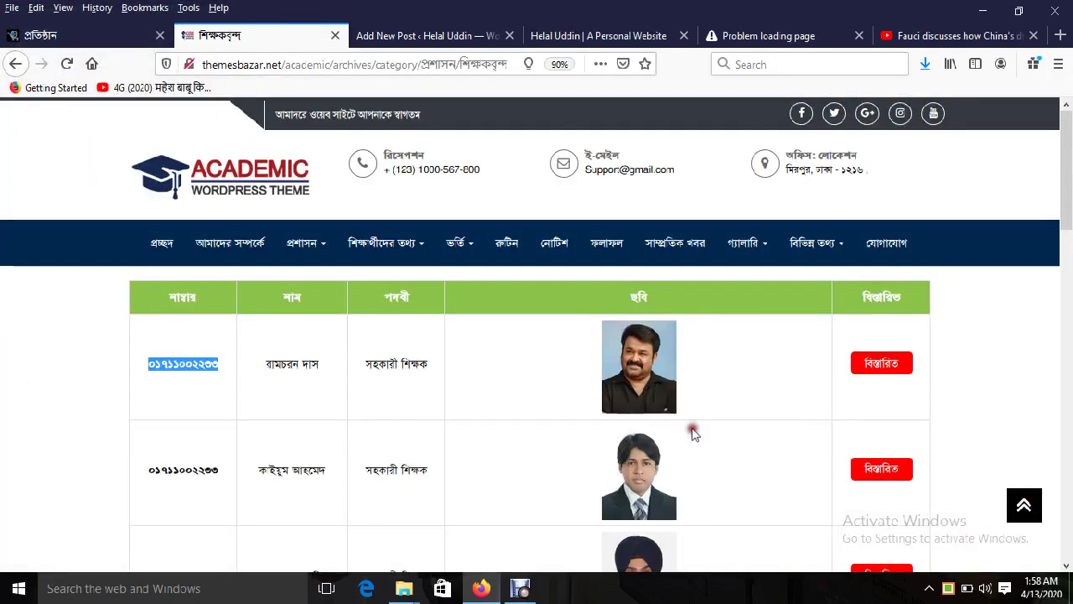
{"action": "left_click", "coordinate": [403, 351]}
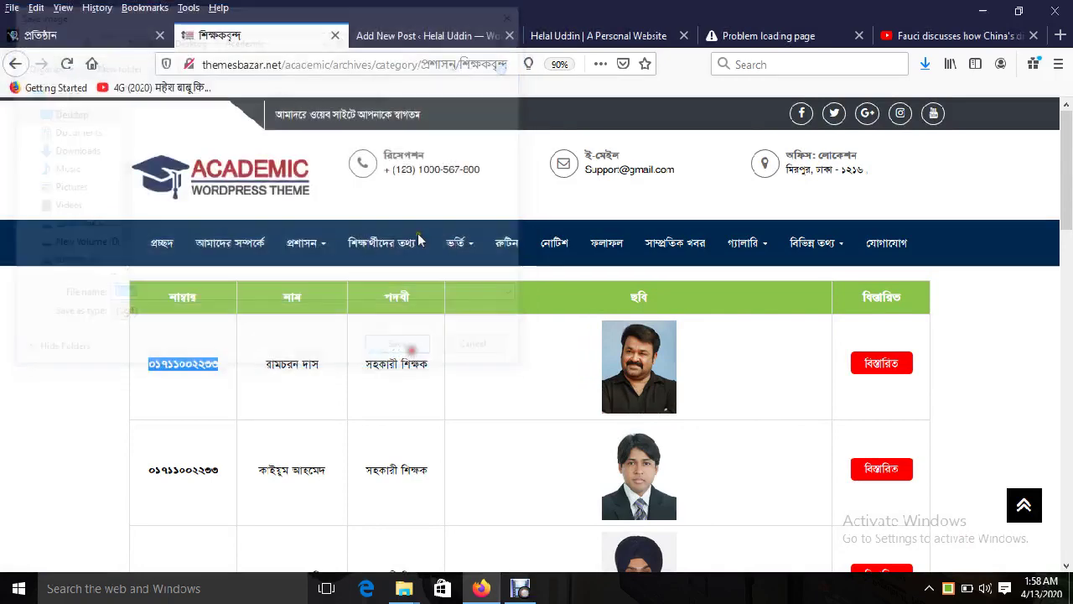
Step: Upload 12.gif and use it for the post's Image Upload field
{"action": "left_click", "coordinate": [423, 35]}
{"action": "left_click", "coordinate": [520, 367]}
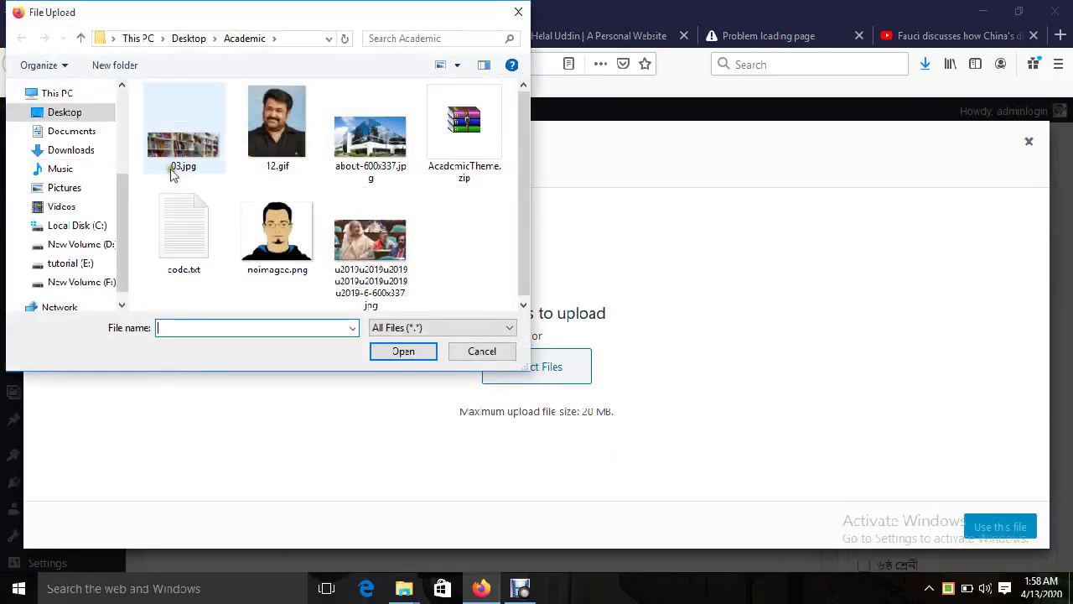
{"action": "left_click", "coordinate": [276, 130]}
{"action": "left_click", "coordinate": [411, 351]}
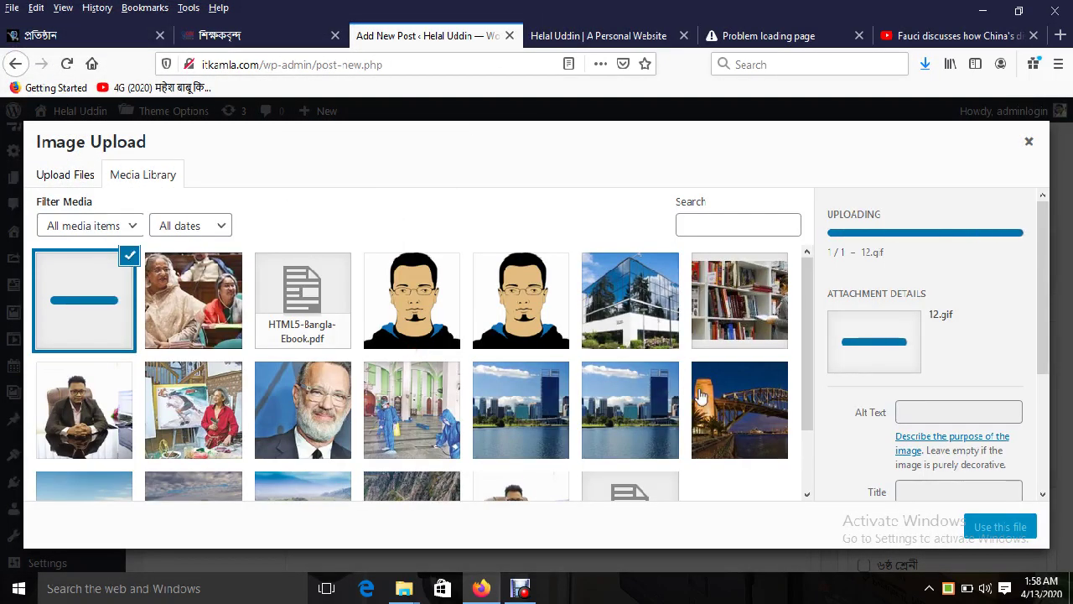
{"action": "left_click", "coordinate": [1017, 526]}
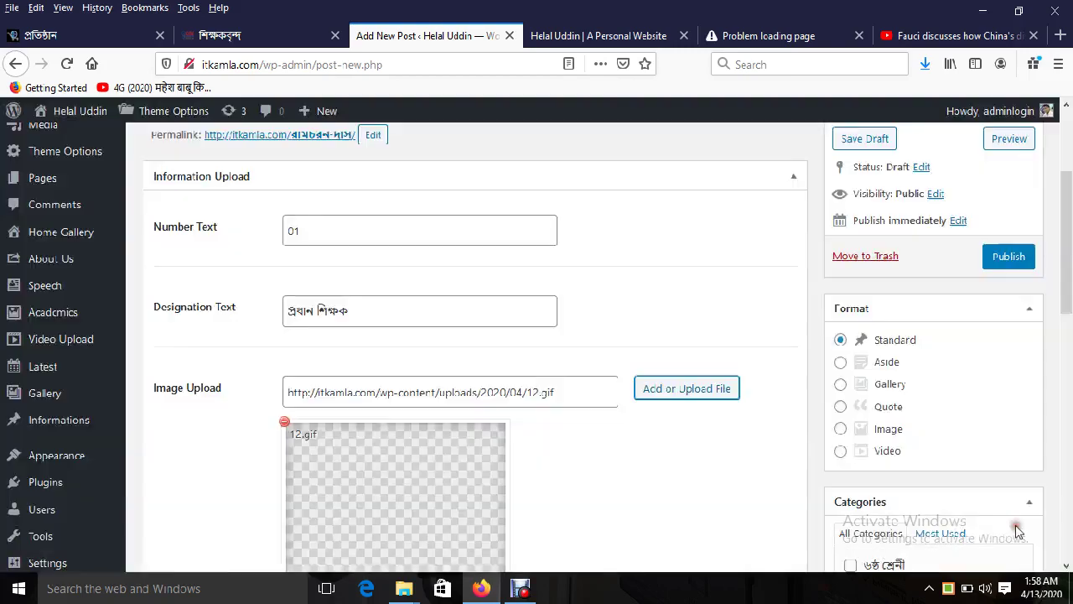
Step: Scroll through the post form and place the caret in the details editor
{"action": "scroll", "coordinate": [582, 492], "scroll_direction": "down", "scroll_amount": 8}
{"action": "scroll", "coordinate": [582, 491], "scroll_direction": "down", "scroll_amount": 3}
{"action": "scroll", "coordinate": [383, 302], "scroll_direction": "up", "scroll_amount": 2}
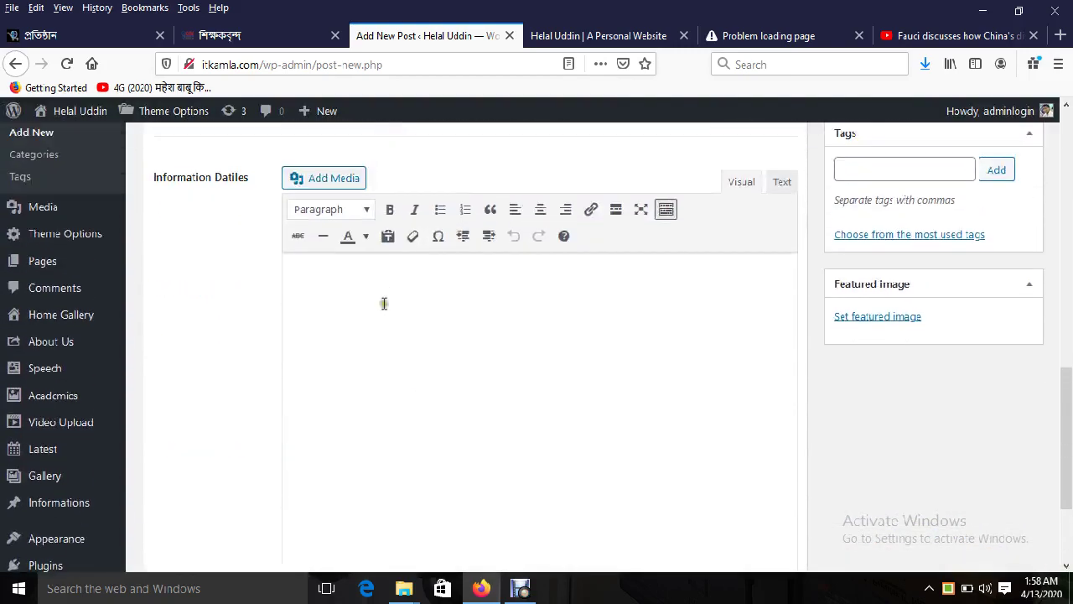
{"action": "left_click", "coordinate": [346, 316]}
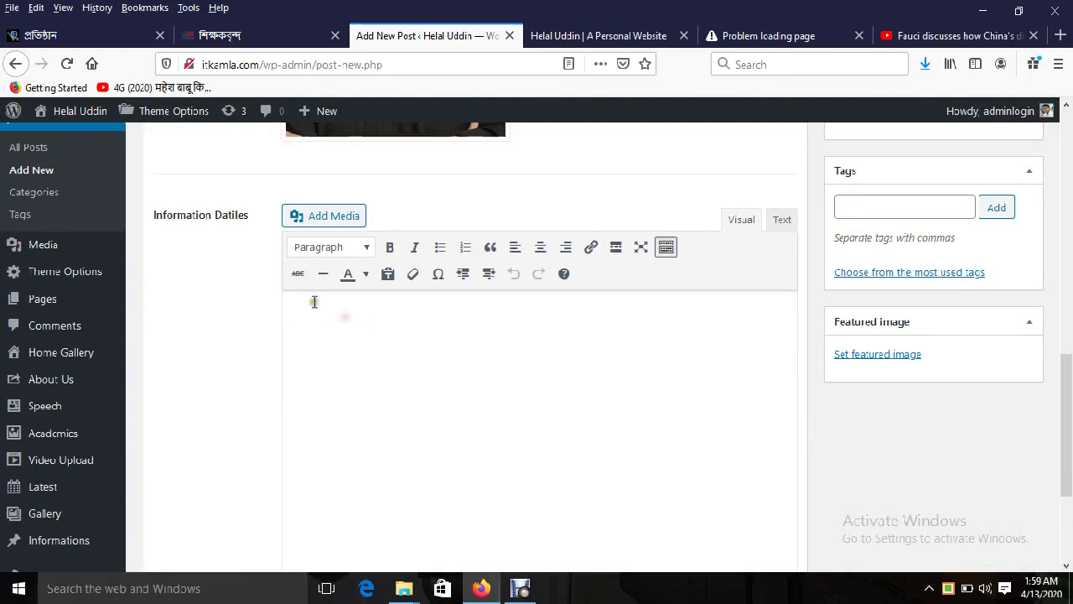
{"action": "scroll", "coordinate": [381, 367], "scroll_direction": "up", "scroll_amount": 4}
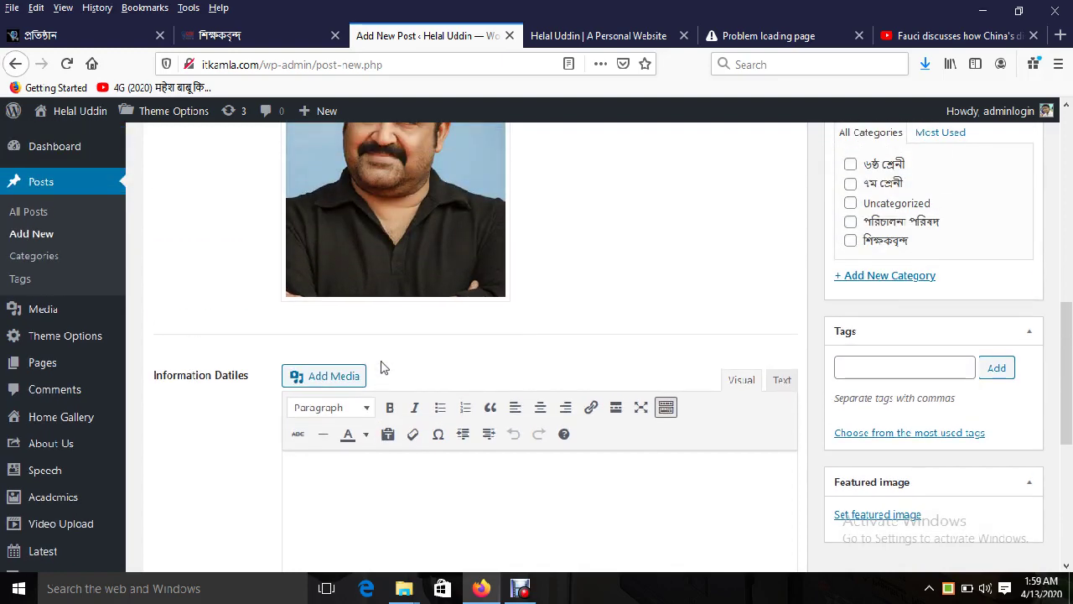
{"action": "scroll", "coordinate": [807, 364], "scroll_direction": "up", "scroll_amount": 4}
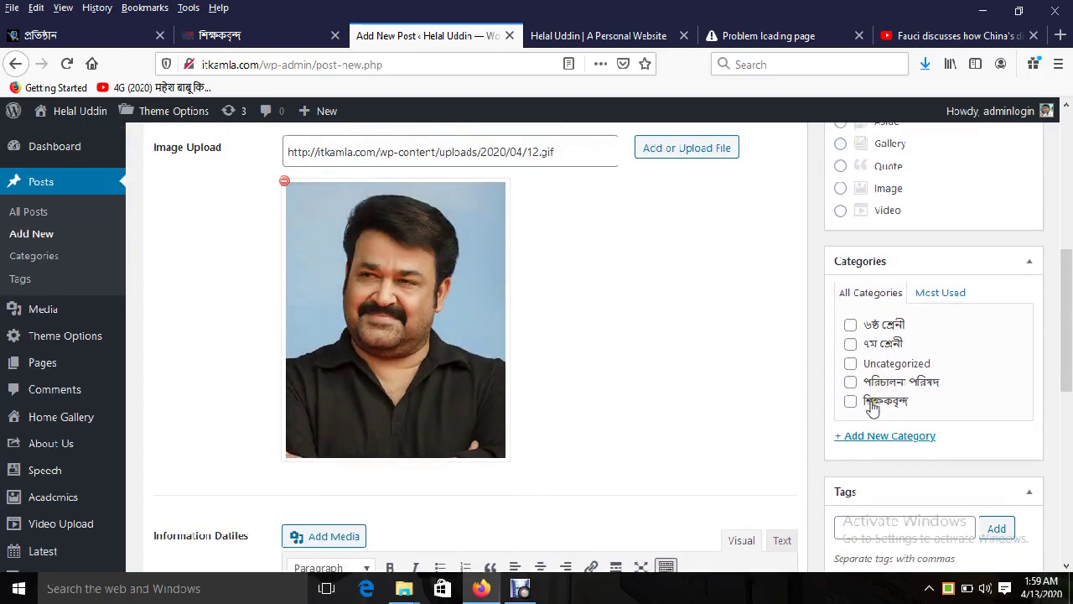
{"action": "scroll", "coordinate": [455, 365], "scroll_direction": "up", "scroll_amount": 6}
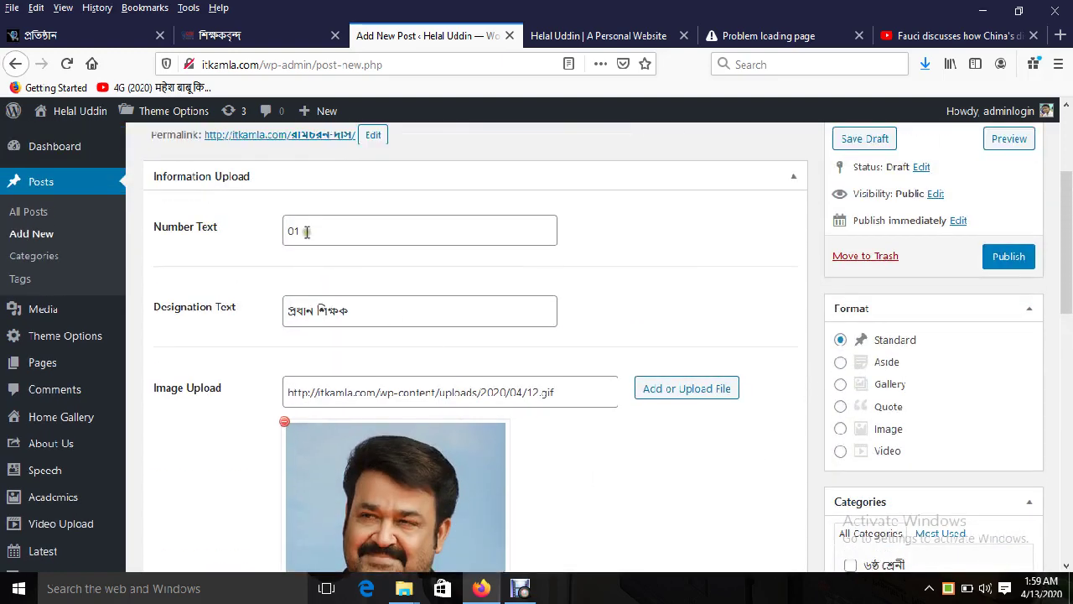
Step: Check the entered number 01, the post title and the designation by selecting each
{"action": "double_click", "coordinate": [306, 232]}
{"action": "scroll", "coordinate": [596, 424], "scroll_direction": "down", "scroll_amount": 1}
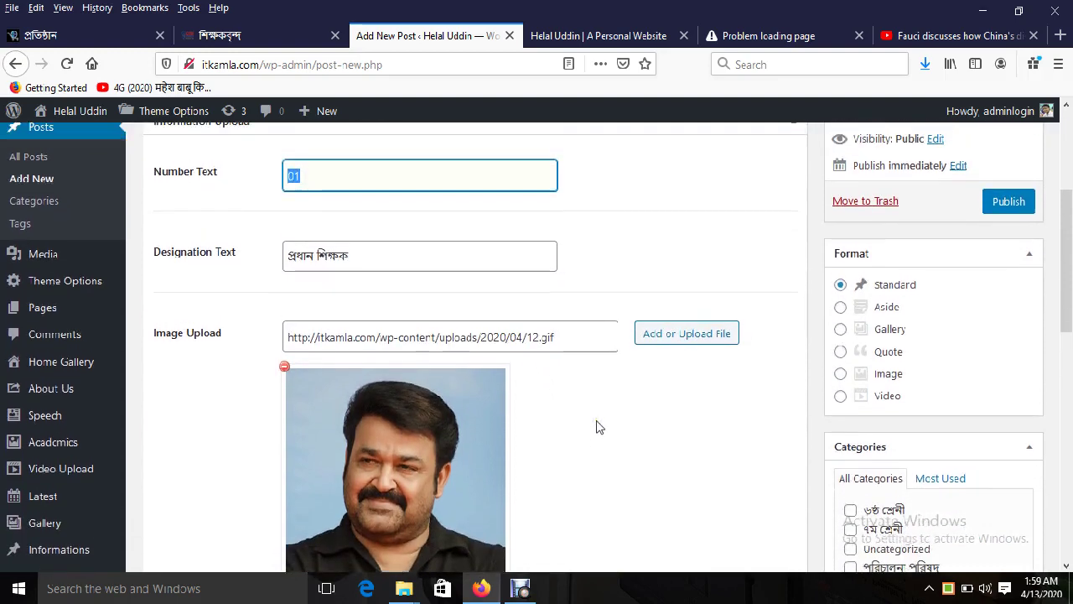
{"action": "scroll", "coordinate": [596, 424], "scroll_direction": "up", "scroll_amount": 1}
{"action": "double_click", "coordinate": [315, 233]}
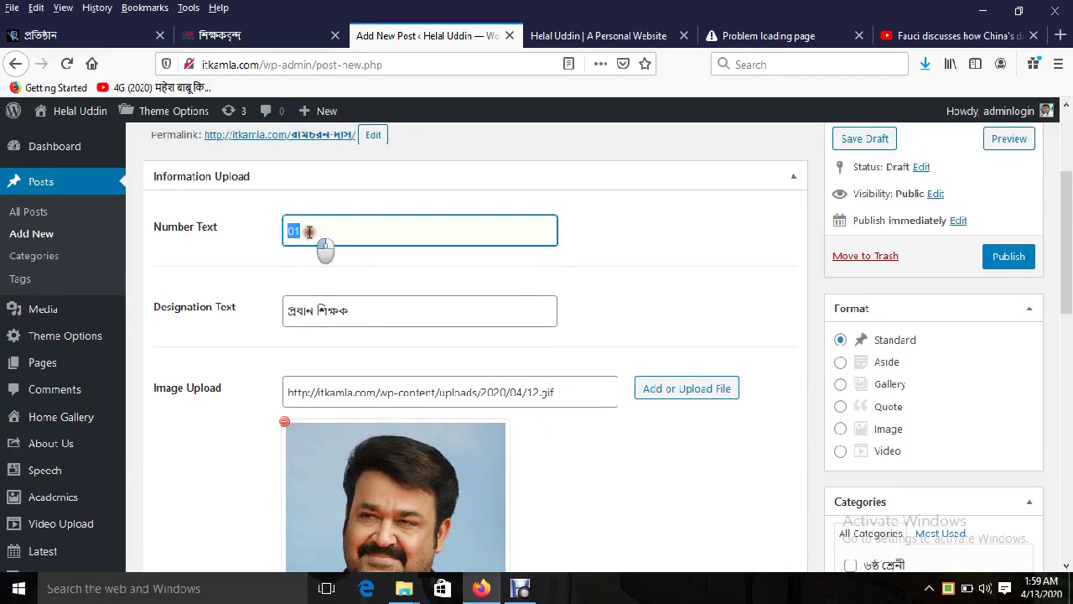
{"action": "scroll", "coordinate": [352, 348], "scroll_direction": "up", "scroll_amount": 3}
{"action": "triple_click", "coordinate": [307, 263]}
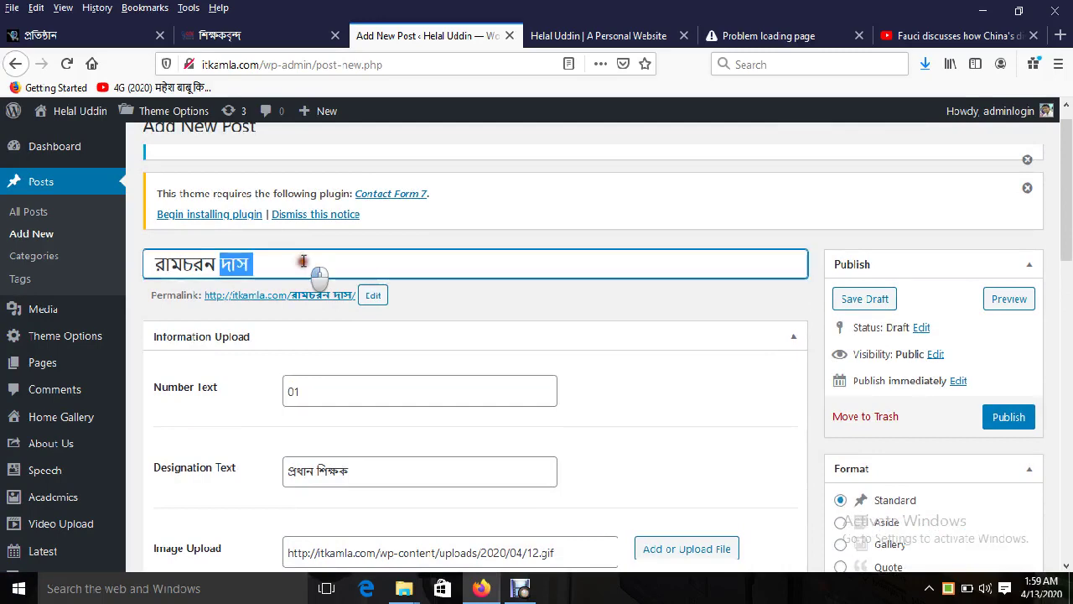
{"action": "double_click", "coordinate": [319, 383]}
{"action": "scroll", "coordinate": [410, 436], "scroll_direction": "down", "scroll_amount": 2}
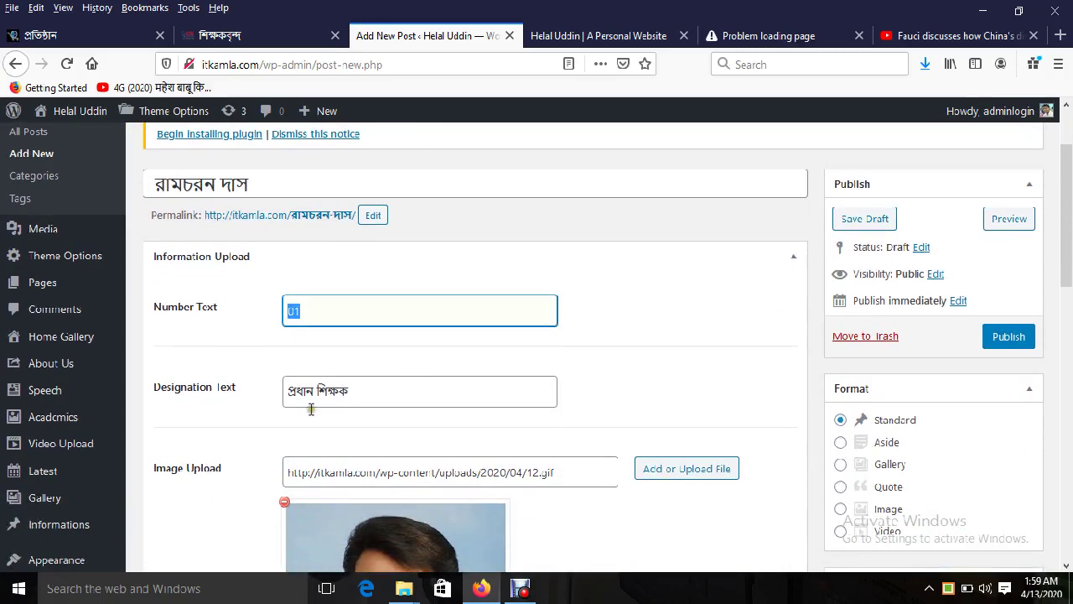
{"action": "triple_click", "coordinate": [315, 386]}
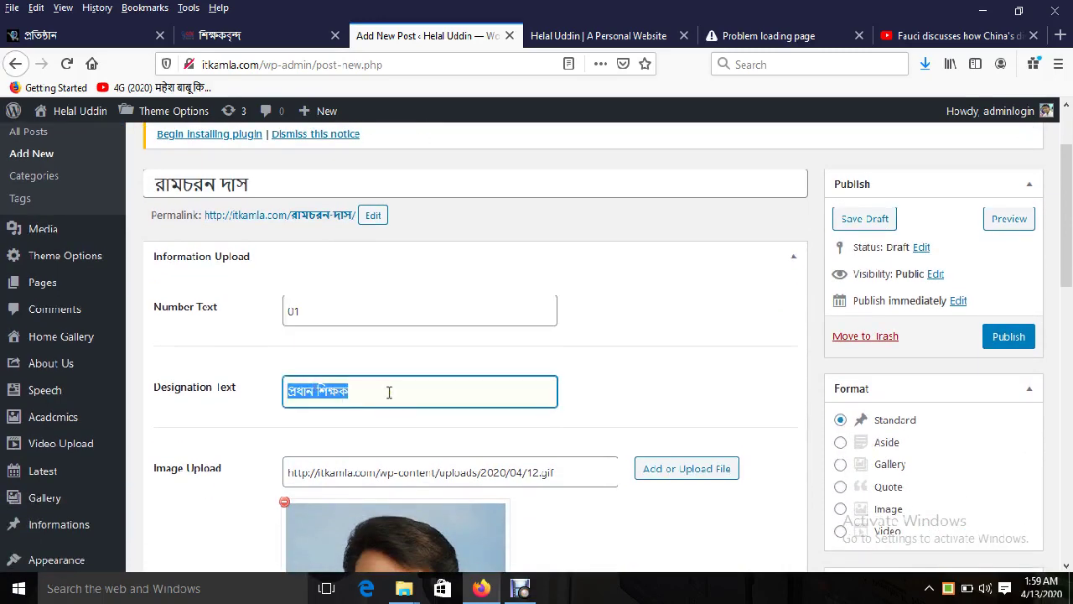
{"action": "scroll", "coordinate": [389, 393], "scroll_direction": "down", "scroll_amount": 2}
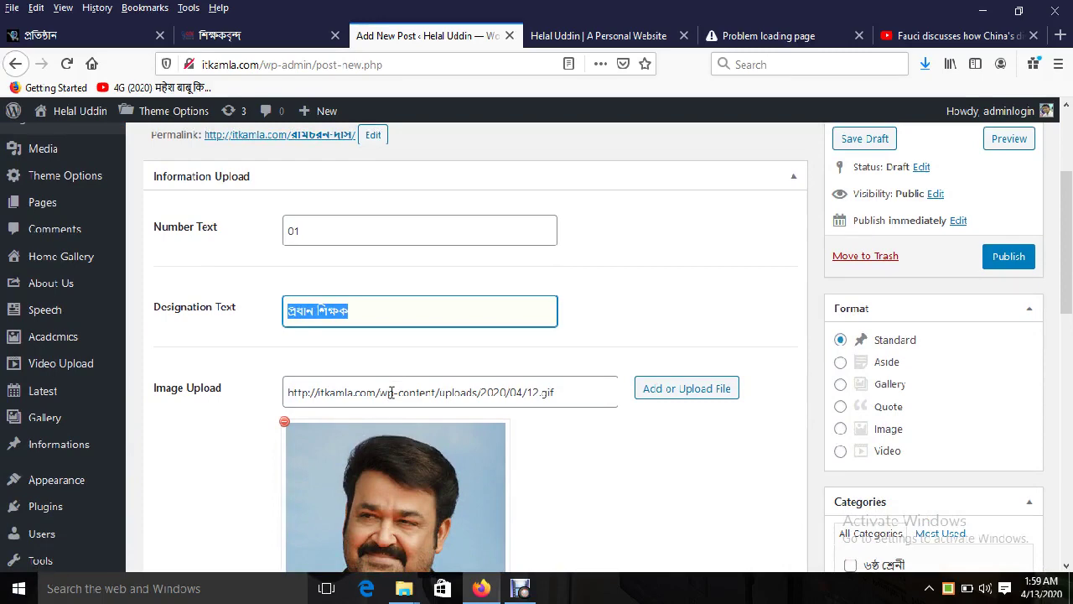
{"action": "scroll", "coordinate": [369, 310], "scroll_direction": "down", "scroll_amount": 2}
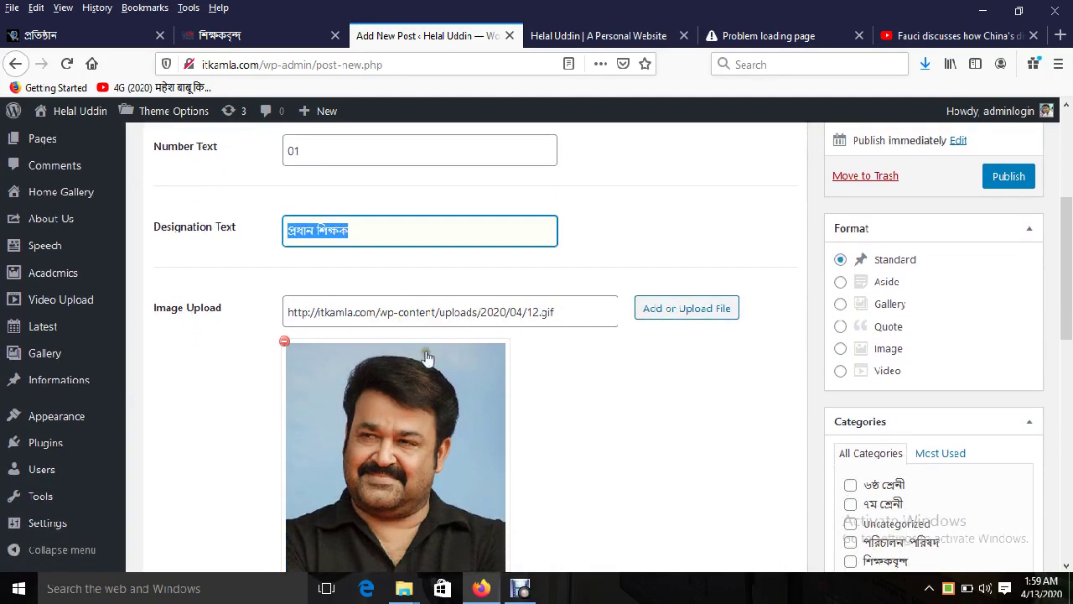
{"action": "scroll", "coordinate": [409, 465], "scroll_direction": "down", "scroll_amount": 5}
{"action": "scroll", "coordinate": [409, 465], "scroll_direction": "down", "scroll_amount": 8}
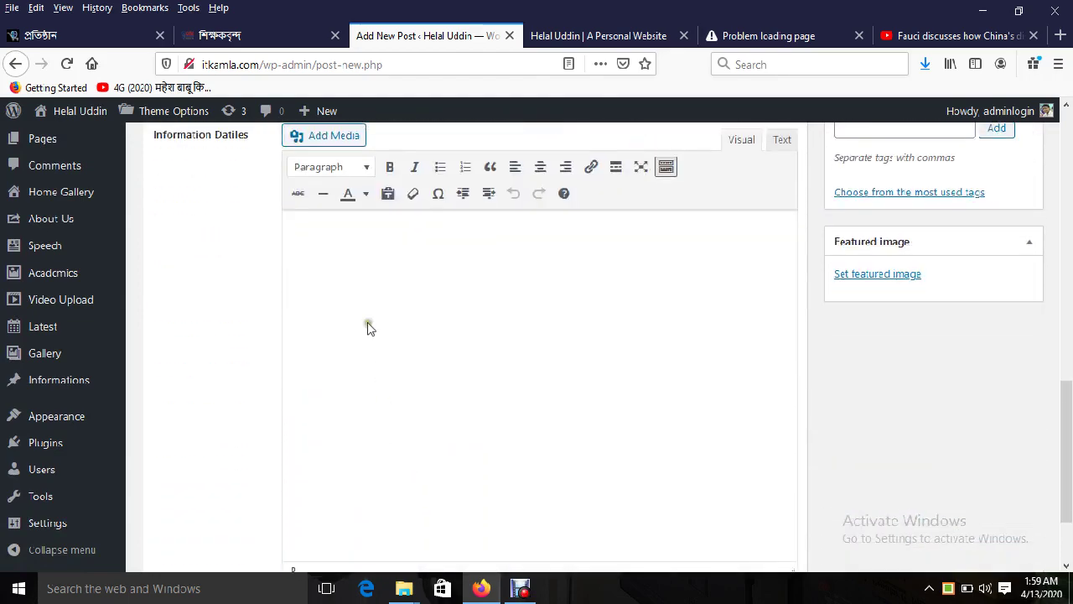
Step: Tick the শিক্ষকবৃন্দ category for the teacher post
{"action": "left_click", "coordinate": [359, 268]}
{"action": "scroll", "coordinate": [470, 407], "scroll_direction": "up", "scroll_amount": 5}
{"action": "scroll", "coordinate": [726, 486], "scroll_direction": "up", "scroll_amount": 3}
{"action": "scroll", "coordinate": [726, 486], "scroll_direction": "down", "scroll_amount": 5}
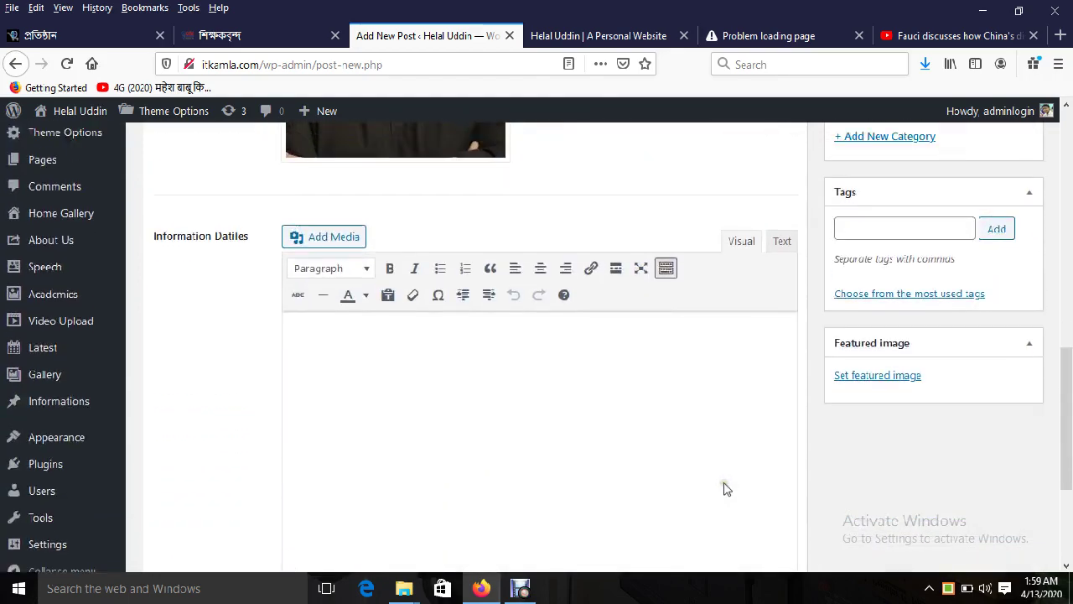
{"action": "scroll", "coordinate": [726, 487], "scroll_direction": "up", "scroll_amount": 7}
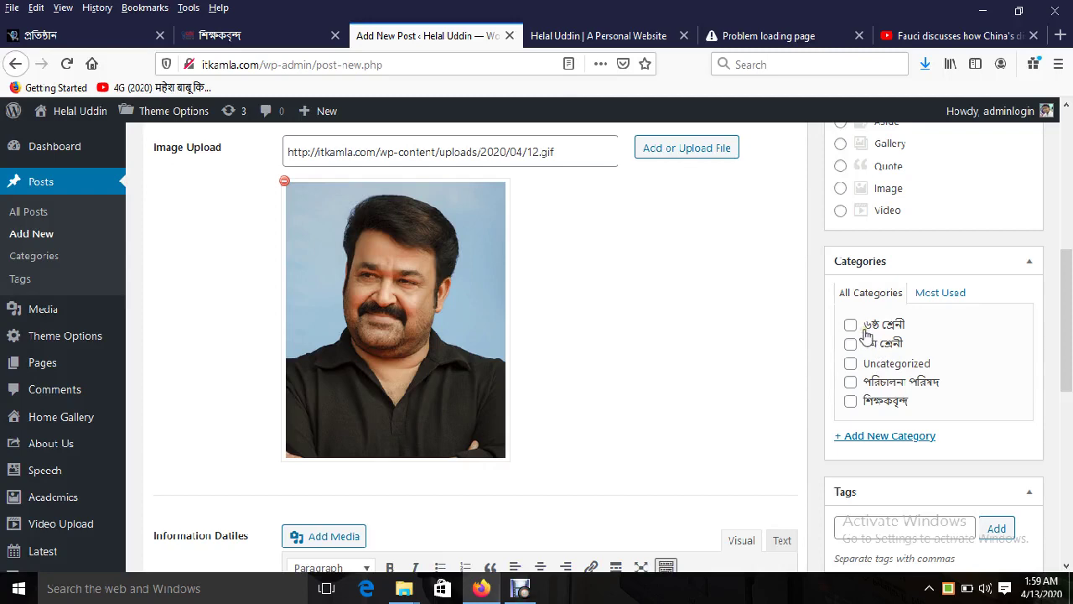
{"action": "scroll", "coordinate": [759, 382], "scroll_direction": "up", "scroll_amount": 3}
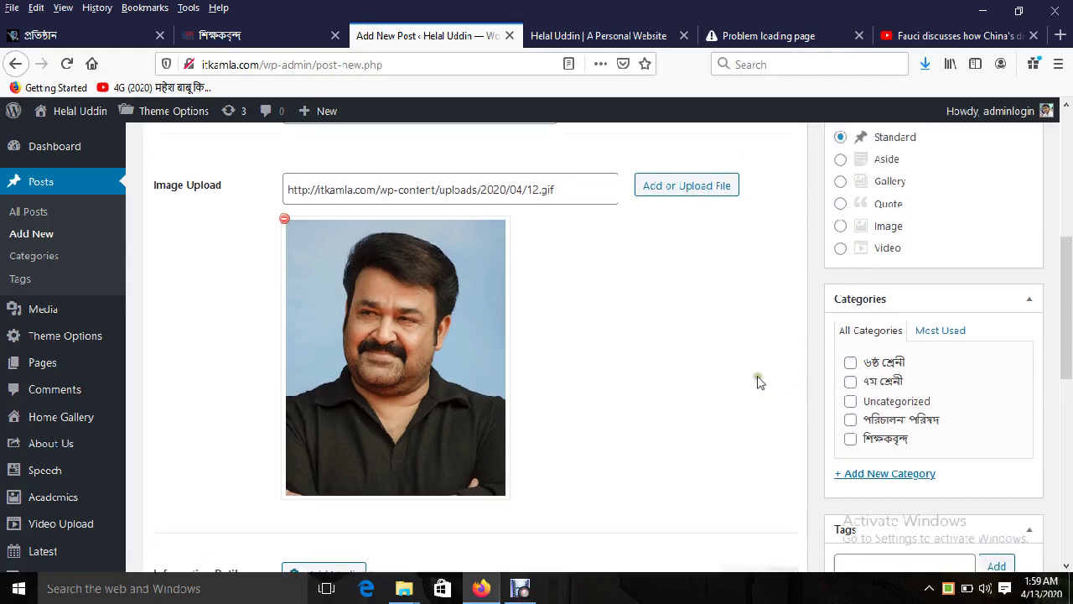
{"action": "scroll", "coordinate": [859, 429], "scroll_direction": "down", "scroll_amount": 4}
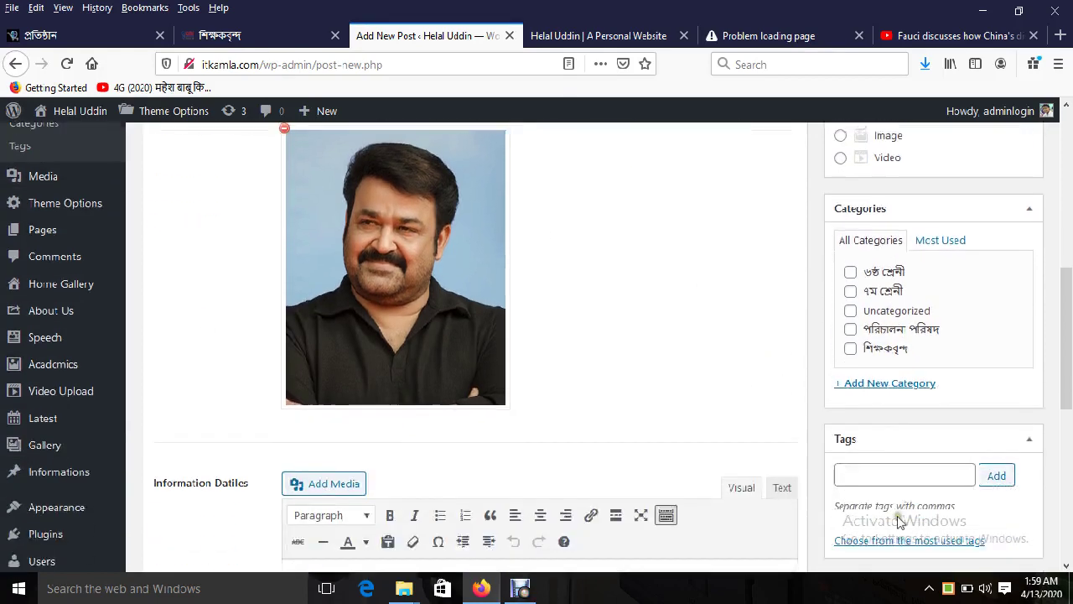
{"action": "scroll", "coordinate": [50, 225], "scroll_direction": "up", "scroll_amount": 5}
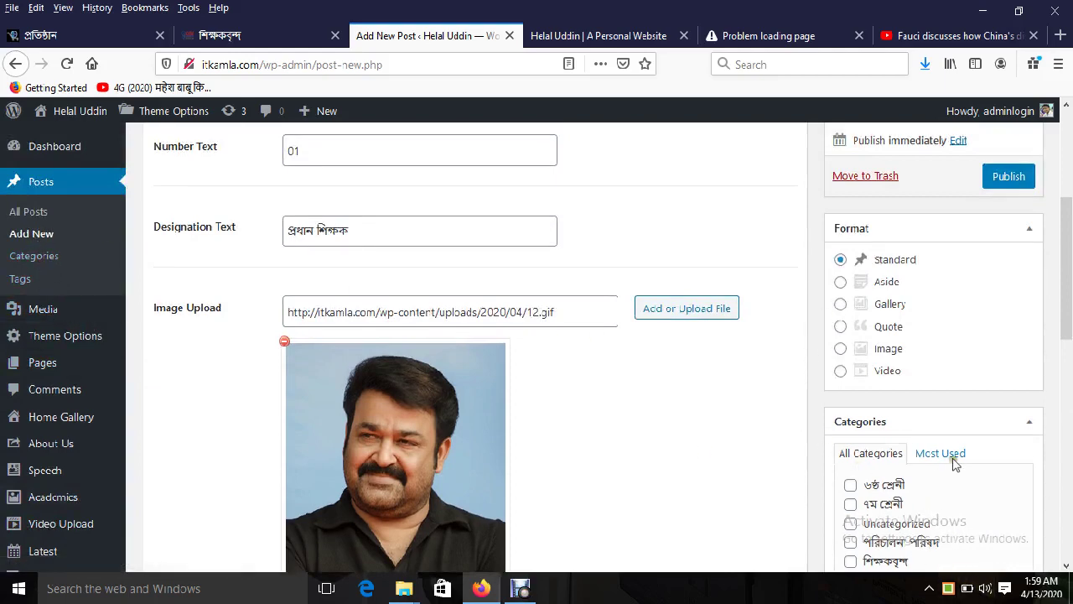
{"action": "scroll", "coordinate": [953, 464], "scroll_direction": "down", "scroll_amount": 2}
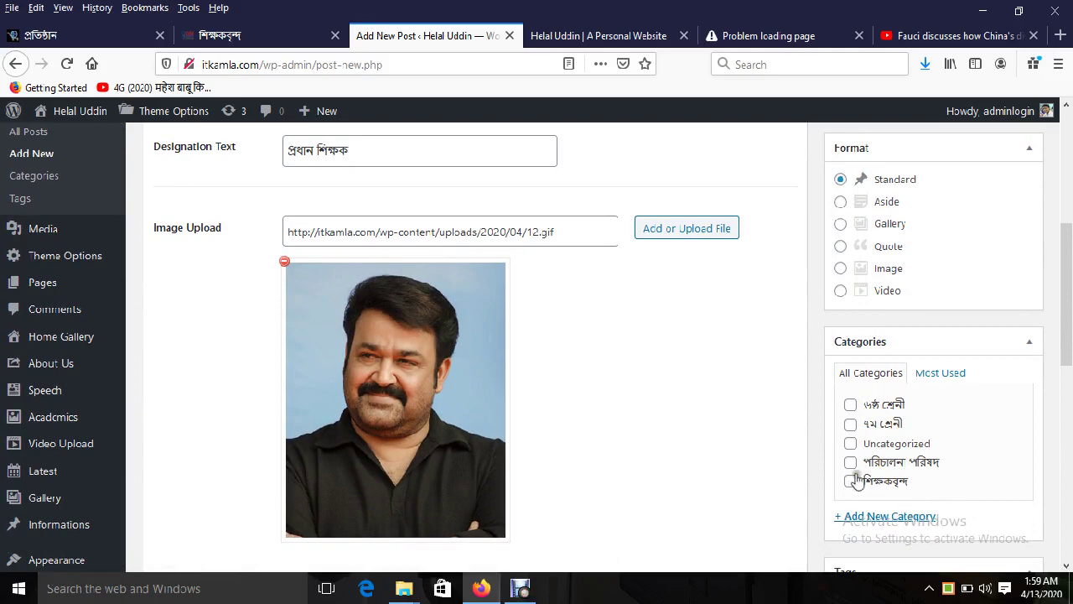
{"action": "left_click", "coordinate": [851, 482]}
{"action": "scroll", "coordinate": [695, 477], "scroll_direction": "up", "scroll_amount": 8}
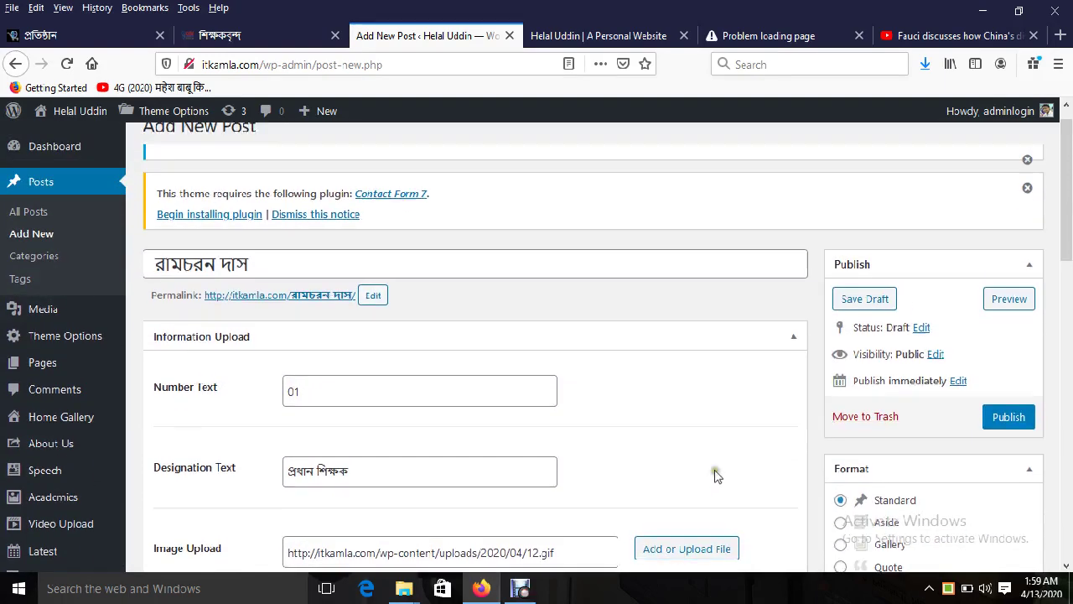
Step: Publish the teacher post and start a new blank Add New Post form
{"action": "left_click", "coordinate": [1014, 420]}
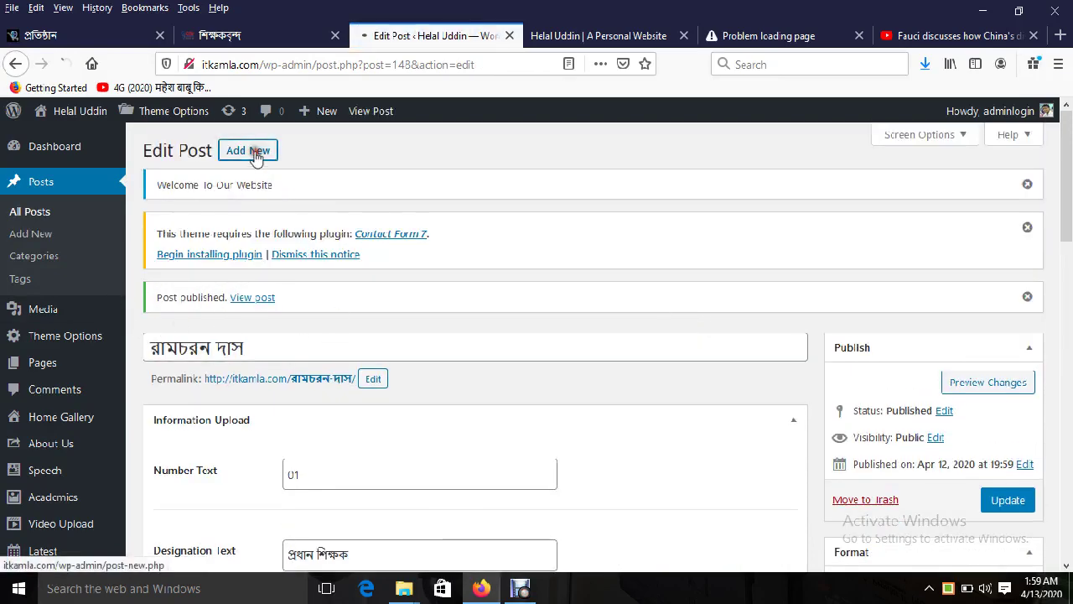
{"action": "left_click", "coordinate": [256, 155]}
{"action": "scroll", "coordinate": [208, 249], "scroll_direction": "down", "scroll_amount": 2}
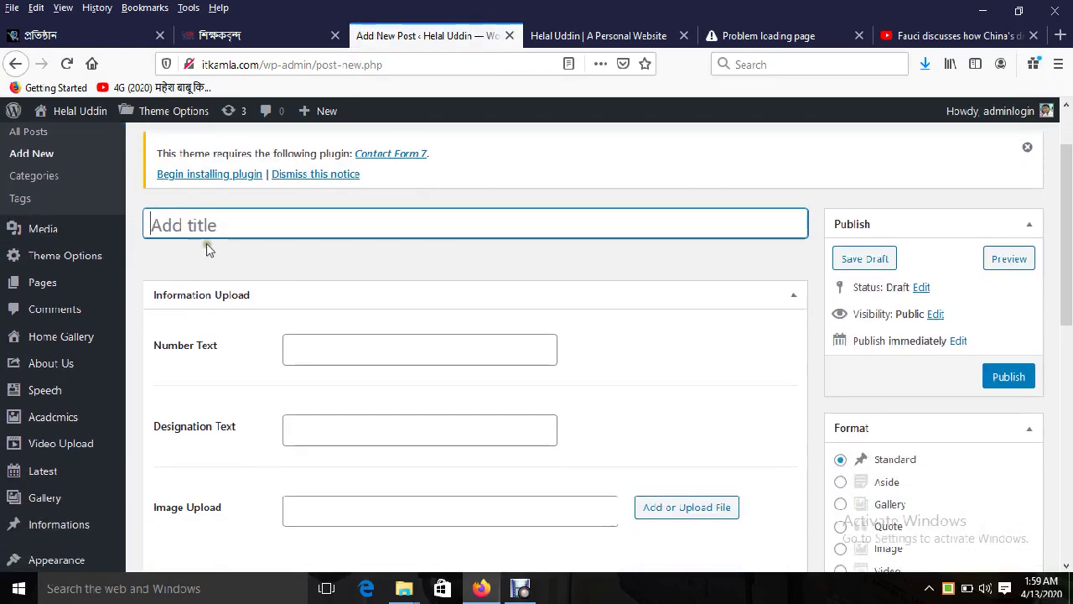
Step: Step through the empty Number, Designation and Image fields, and leave ৬ষ্ঠ শ্রেণী unticked
{"action": "left_click", "coordinate": [325, 352]}
{"action": "scroll", "coordinate": [325, 353], "scroll_direction": "down", "scroll_amount": 2}
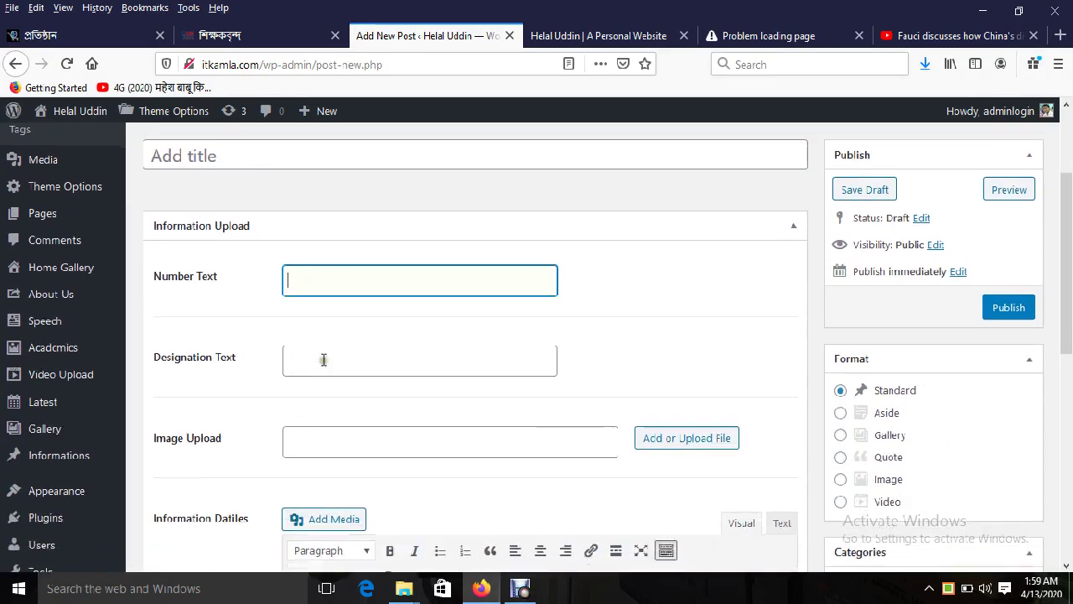
{"action": "left_click", "coordinate": [323, 352]}
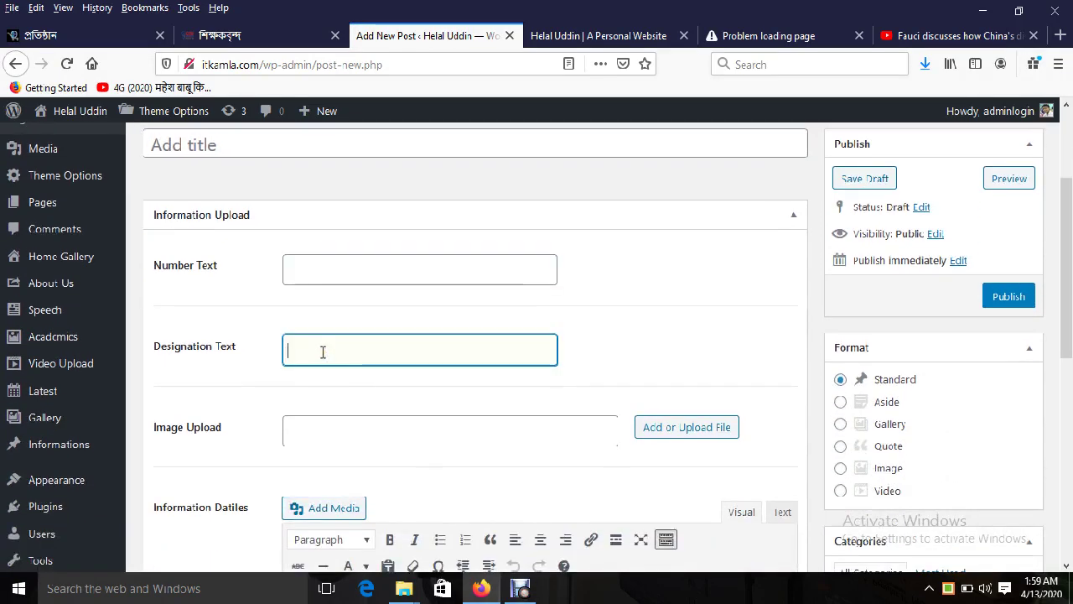
{"action": "left_click", "coordinate": [323, 352]}
{"action": "left_click", "coordinate": [323, 352]}
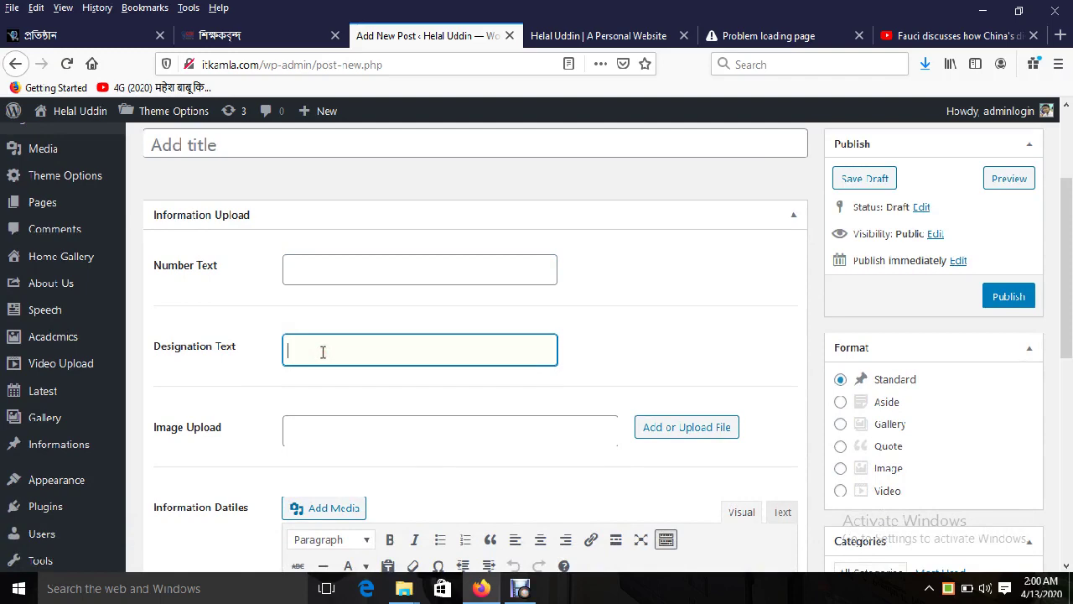
{"action": "scroll", "coordinate": [323, 352], "scroll_direction": "down", "scroll_amount": 2}
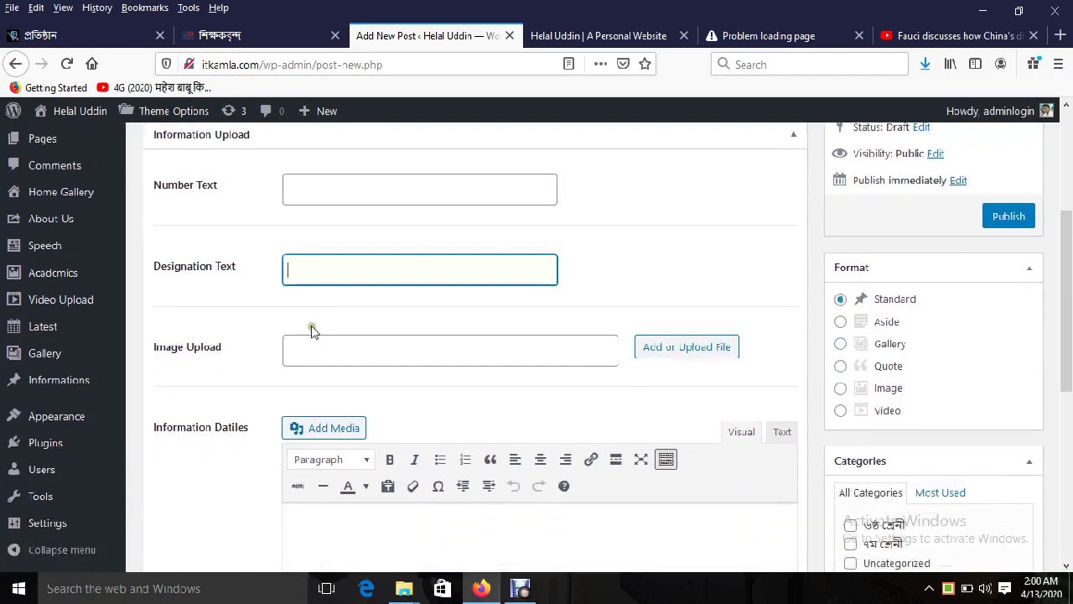
{"action": "left_click", "coordinate": [437, 355]}
{"action": "scroll", "coordinate": [452, 368], "scroll_direction": "down", "scroll_amount": 8}
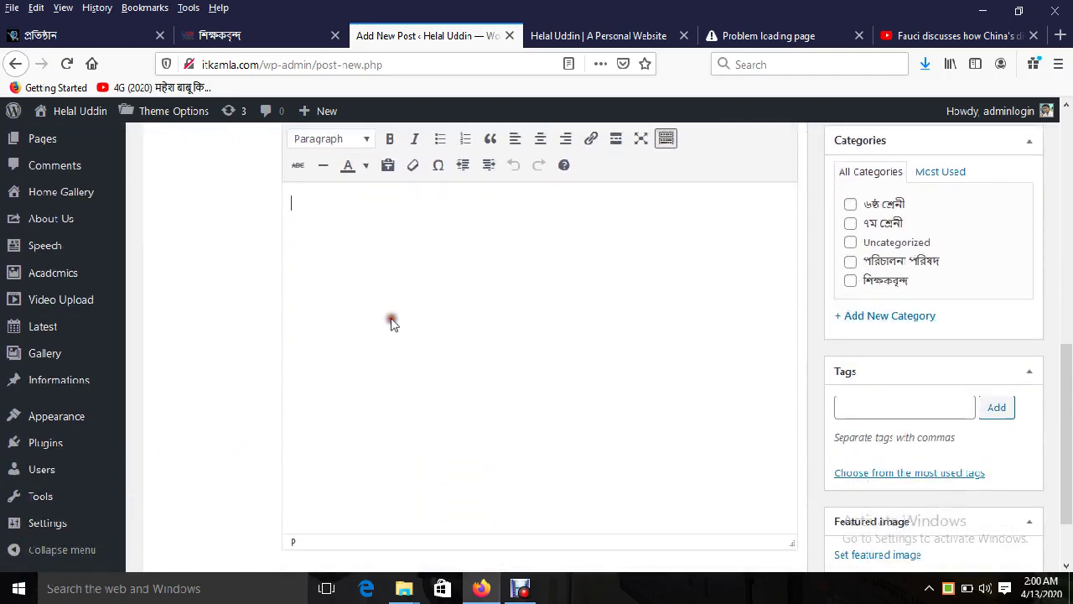
{"action": "scroll", "coordinate": [649, 414], "scroll_direction": "up", "scroll_amount": 4}
{"action": "left_click", "coordinate": [850, 364]}
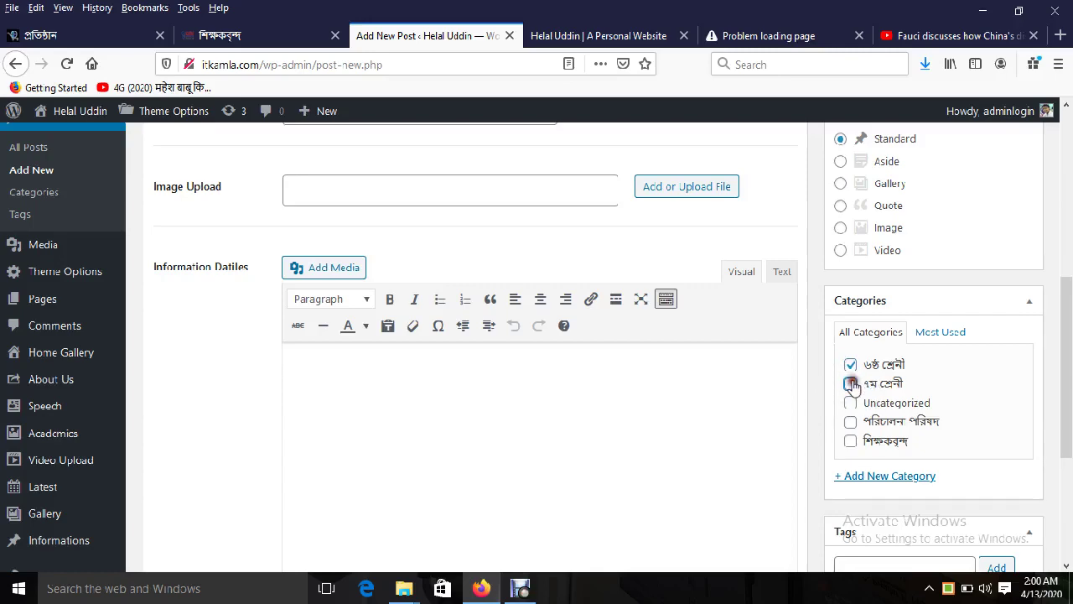
{"action": "left_click", "coordinate": [850, 364]}
{"action": "left_click", "coordinate": [851, 383]}
{"action": "scroll", "coordinate": [743, 445], "scroll_direction": "up", "scroll_amount": 6}
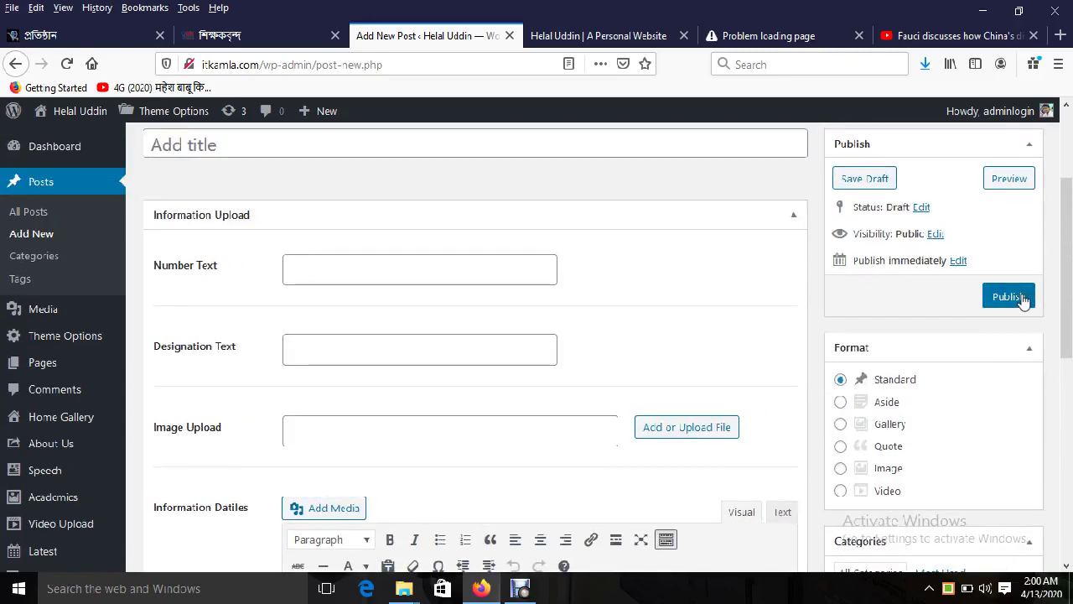
Step: Open the demo site's পরিচালনা পরিষদ page, then return to the Add New Post form
{"action": "left_click", "coordinate": [216, 37]}
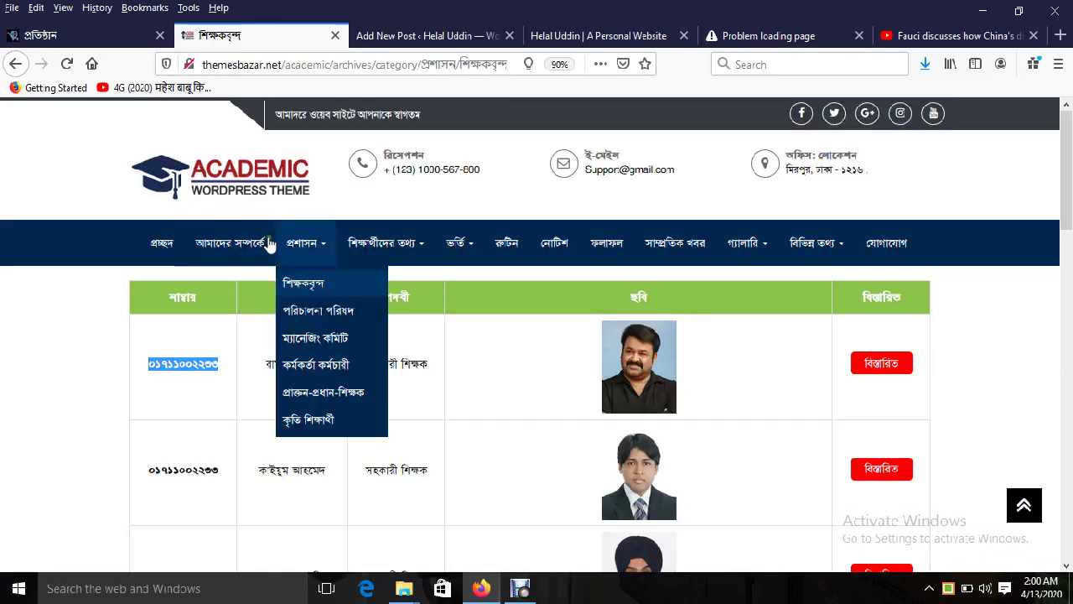
{"action": "left_click", "coordinate": [312, 313]}
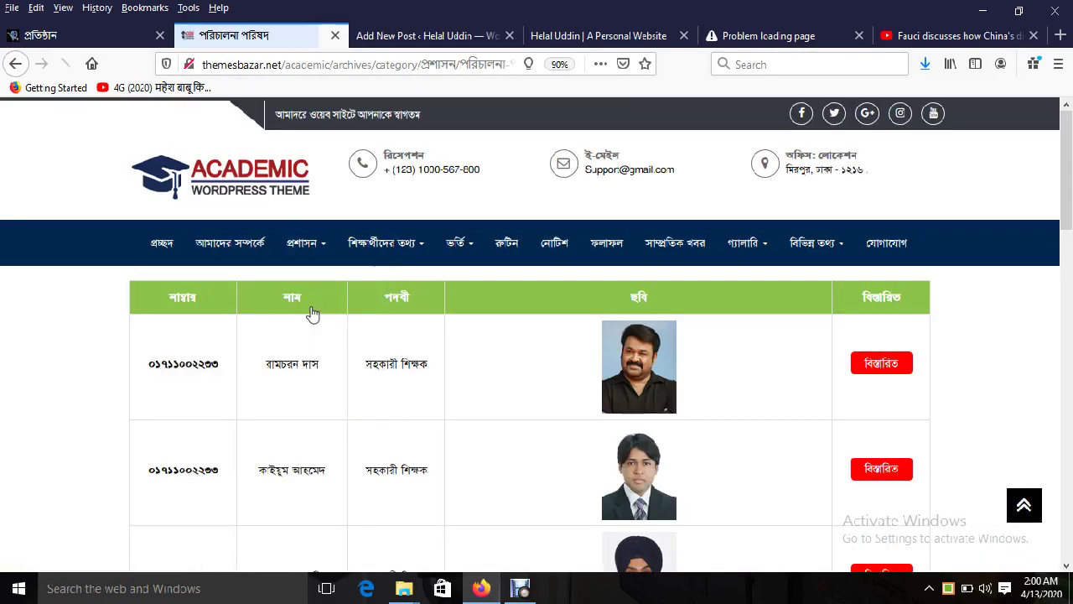
{"action": "left_click", "coordinate": [419, 36]}
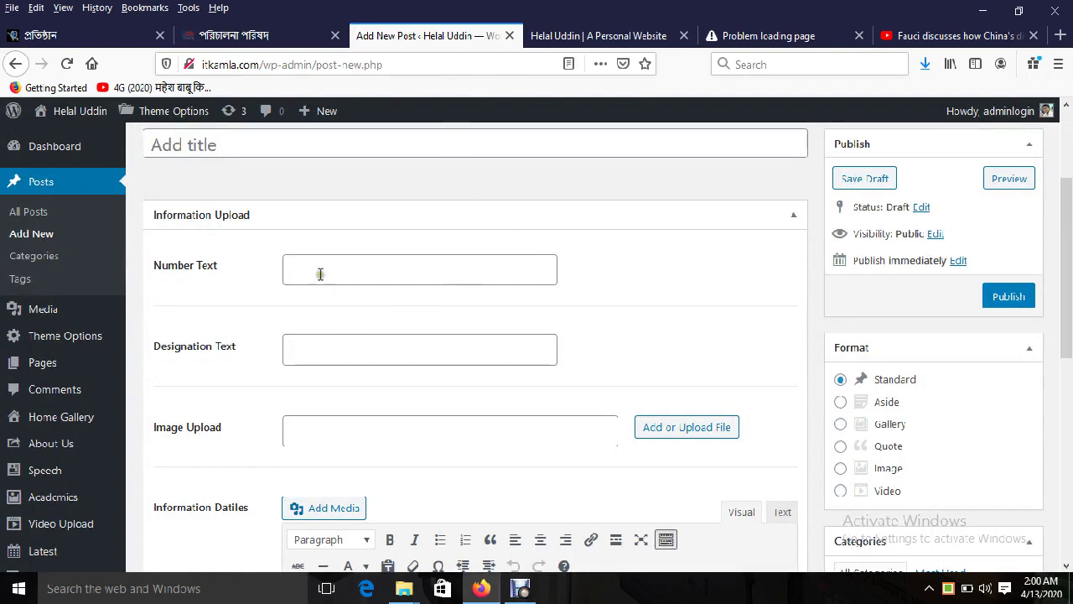
{"action": "scroll", "coordinate": [318, 268], "scroll_direction": "up", "scroll_amount": 3}
{"action": "left_click", "coordinate": [231, 305]}
{"action": "scroll", "coordinate": [368, 394], "scroll_direction": "down", "scroll_amount": 1}
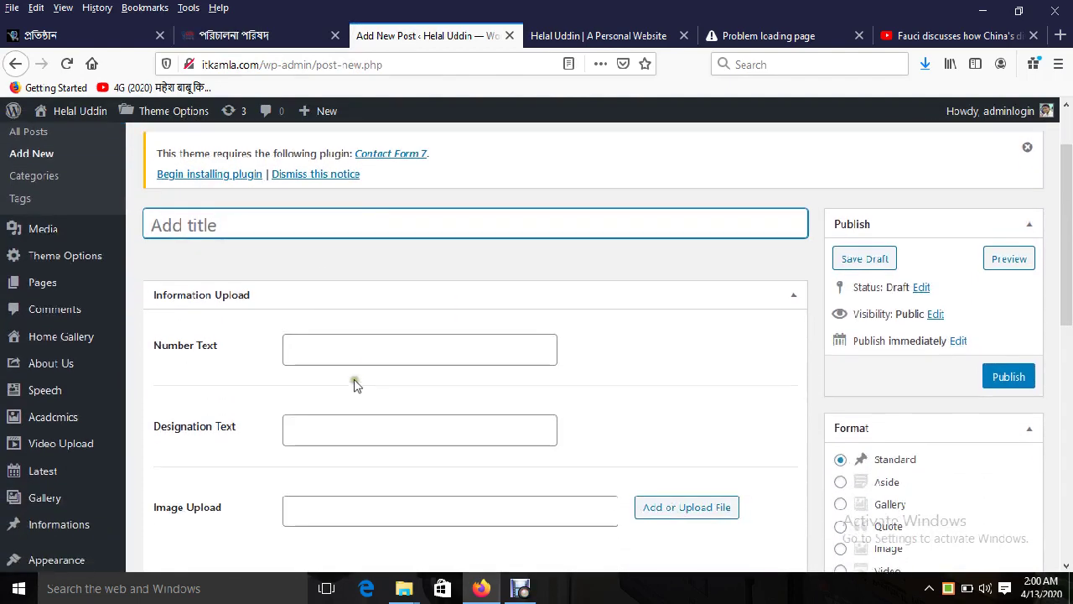
{"action": "left_click", "coordinate": [348, 348]}
{"action": "scroll", "coordinate": [343, 331], "scroll_direction": "down", "scroll_amount": 2}
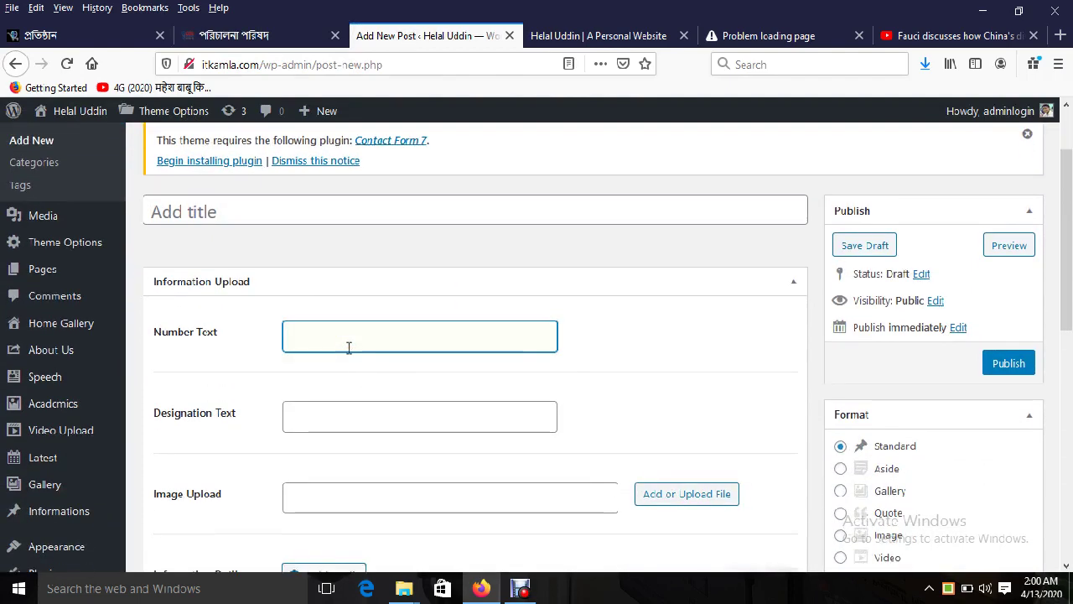
{"action": "left_click", "coordinate": [335, 266]}
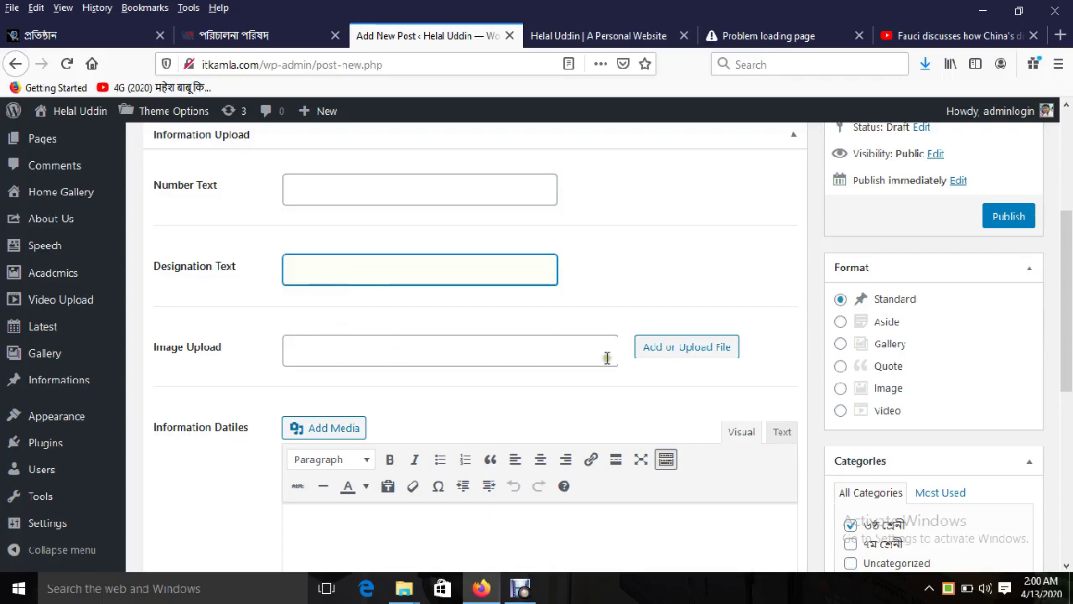
{"action": "scroll", "coordinate": [616, 339], "scroll_direction": "down", "scroll_amount": 1}
{"action": "left_click", "coordinate": [348, 273]}
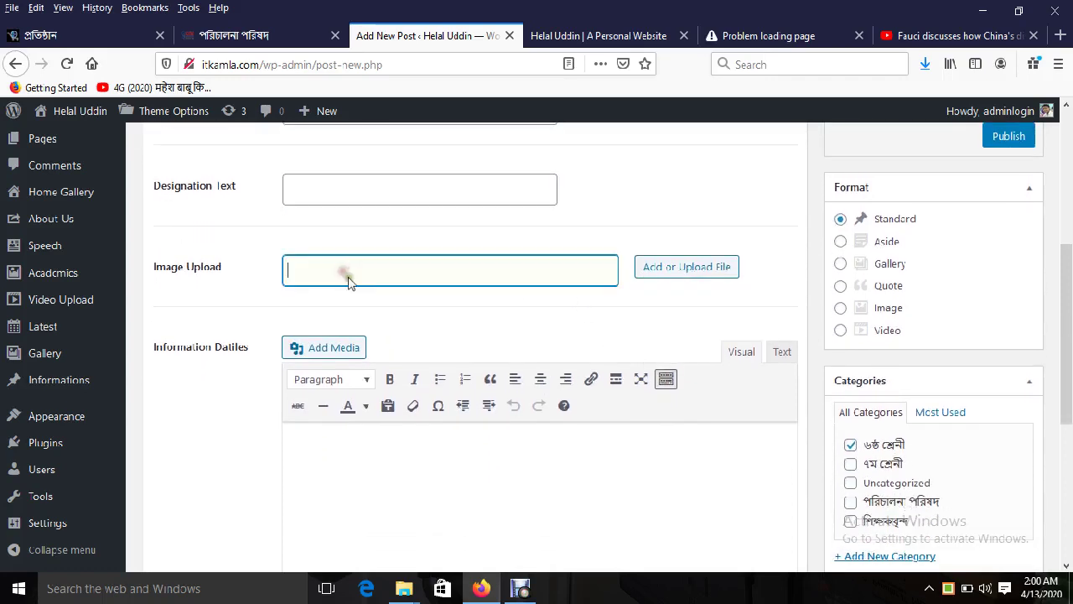
{"action": "scroll", "coordinate": [472, 491], "scroll_direction": "down", "scroll_amount": 2}
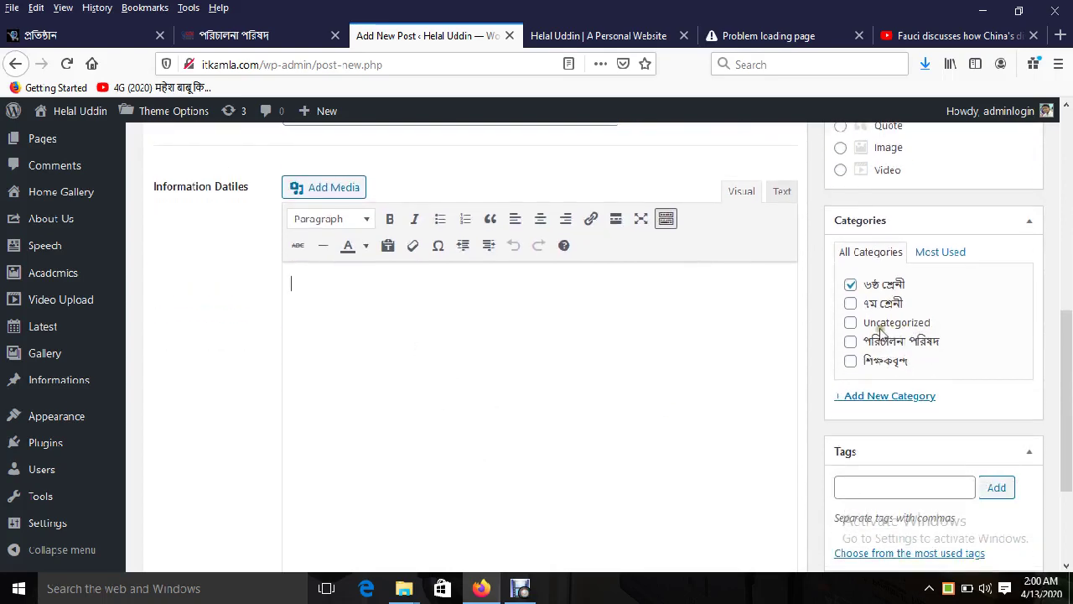
{"action": "left_click", "coordinate": [868, 341]}
{"action": "scroll", "coordinate": [767, 419], "scroll_direction": "up", "scroll_amount": 4}
{"action": "scroll", "coordinate": [629, 448], "scroll_direction": "down", "scroll_amount": 4}
{"action": "scroll", "coordinate": [587, 419], "scroll_direction": "up", "scroll_amount": 6}
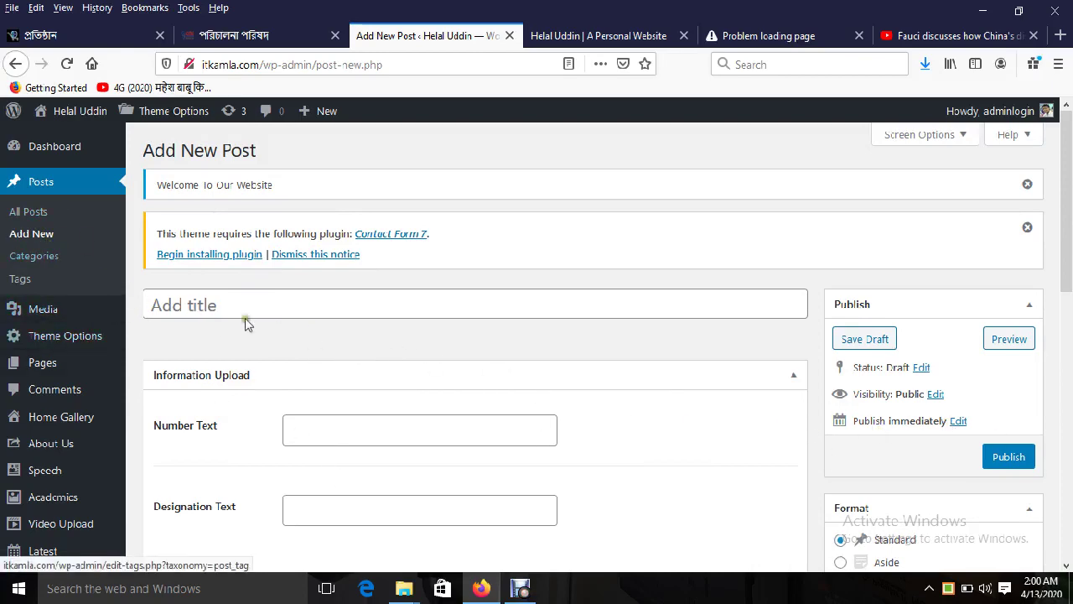
{"action": "scroll", "coordinate": [766, 359], "scroll_direction": "down", "scroll_amount": 5}
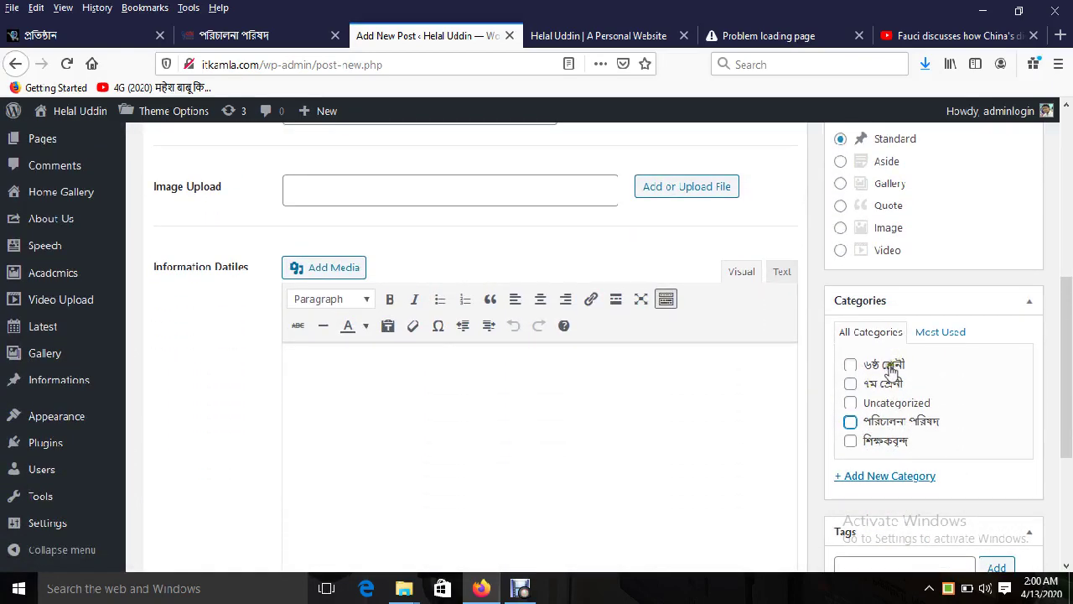
{"action": "scroll", "coordinate": [804, 378], "scroll_direction": "up", "scroll_amount": 5}
{"action": "scroll", "coordinate": [450, 364], "scroll_direction": "down", "scroll_amount": 2}
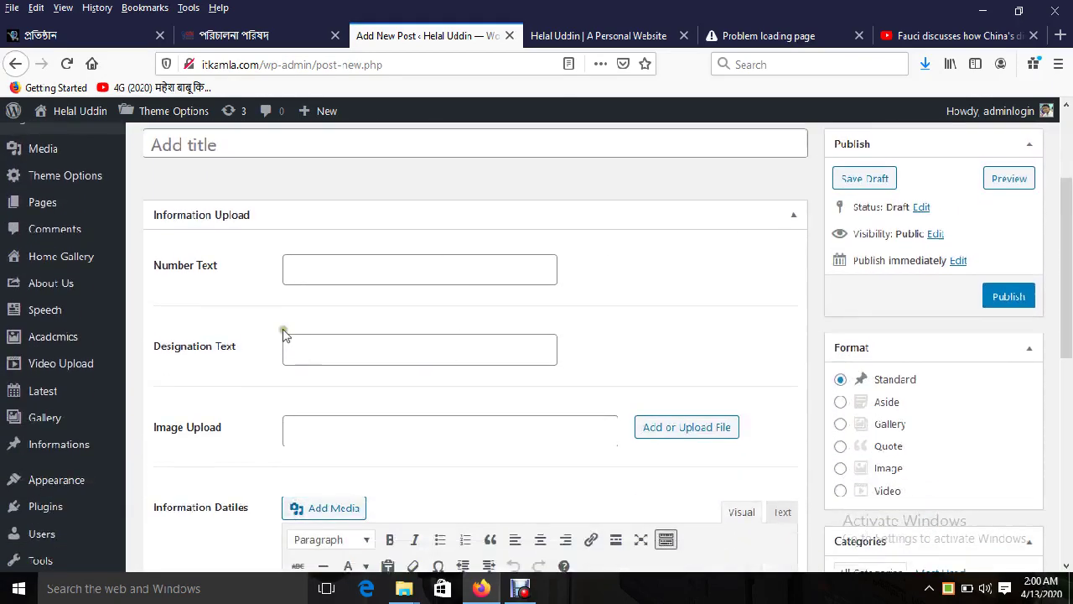
{"action": "left_click", "coordinate": [287, 263]}
{"action": "left_click", "coordinate": [340, 352]}
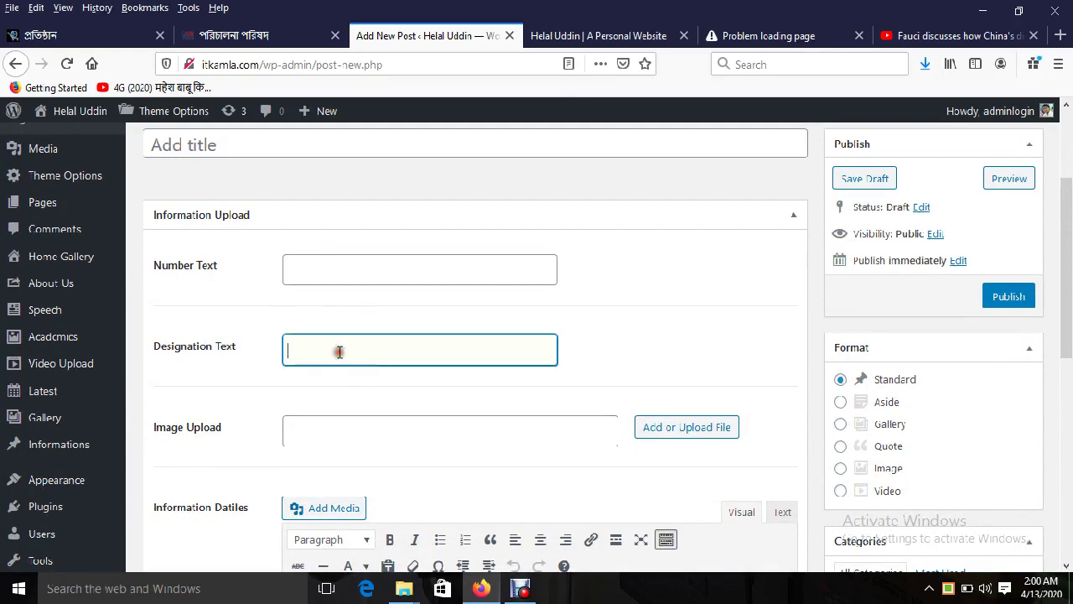
{"action": "scroll", "coordinate": [343, 352], "scroll_direction": "down", "scroll_amount": 1}
{"action": "scroll", "coordinate": [343, 352], "scroll_direction": "down", "scroll_amount": 2}
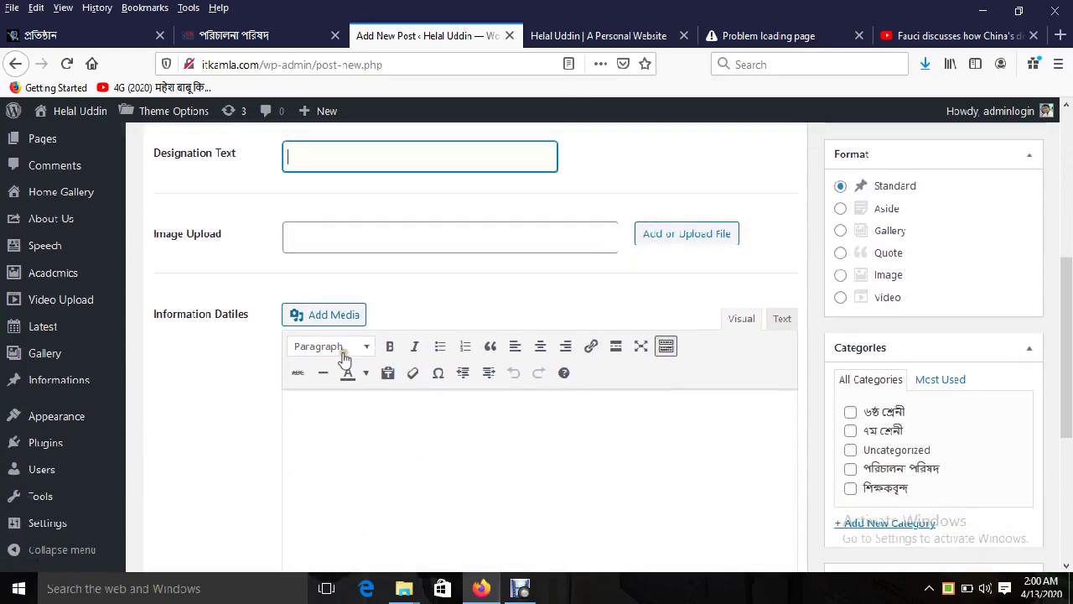
{"action": "left_click", "coordinate": [371, 185]}
{"action": "left_click", "coordinate": [378, 377]}
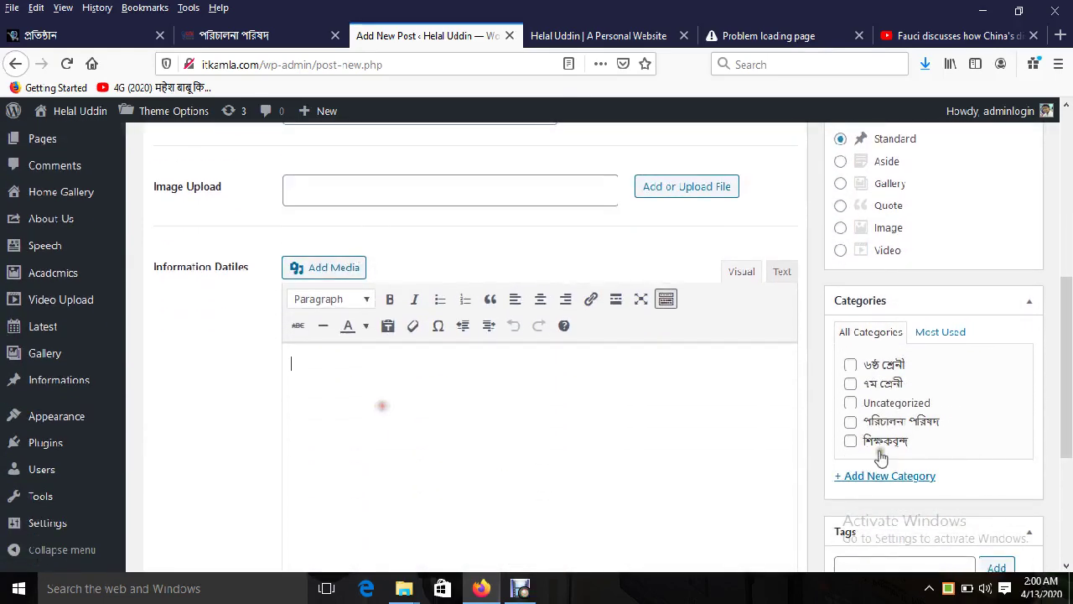
{"action": "scroll", "coordinate": [699, 445], "scroll_direction": "up", "scroll_amount": 5}
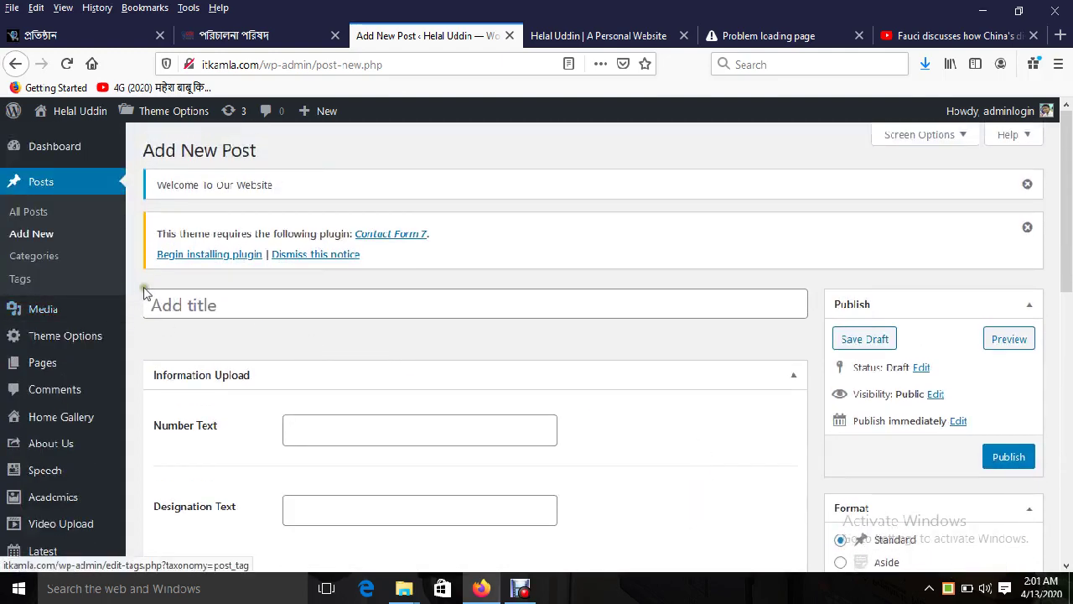
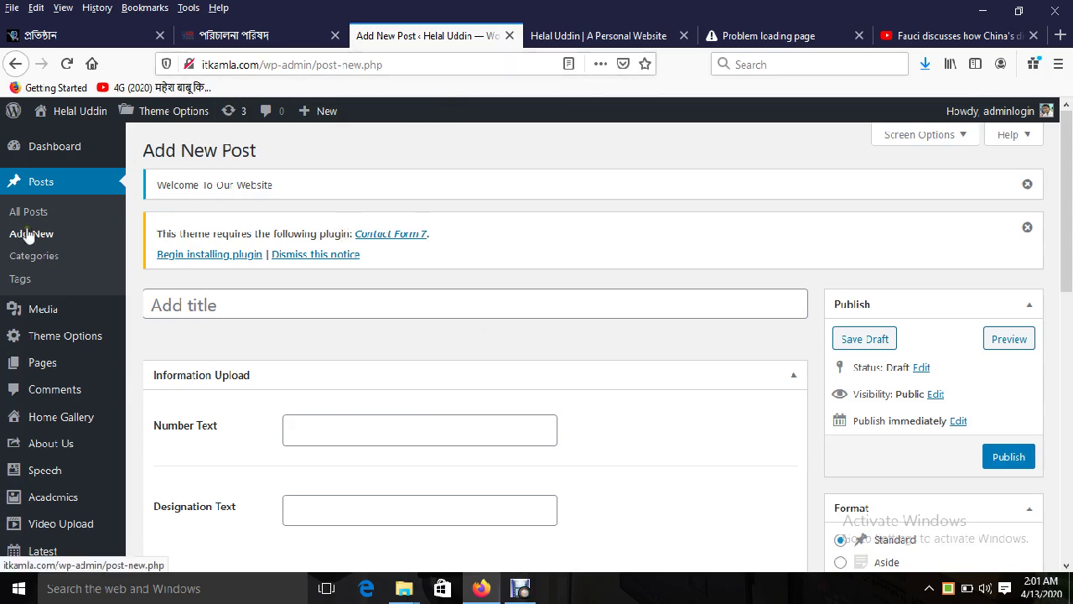
Step: Compare the Academic theme demo's home page with the live school site's front page
{"action": "left_click", "coordinate": [322, 38]}
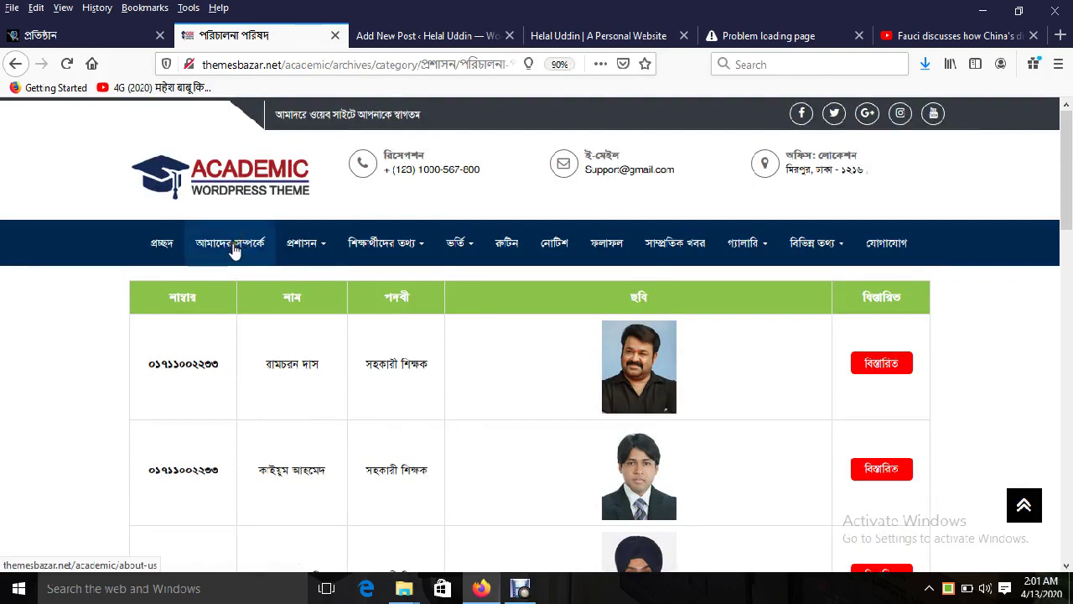
{"action": "mouse_move", "coordinate": [318, 257]}
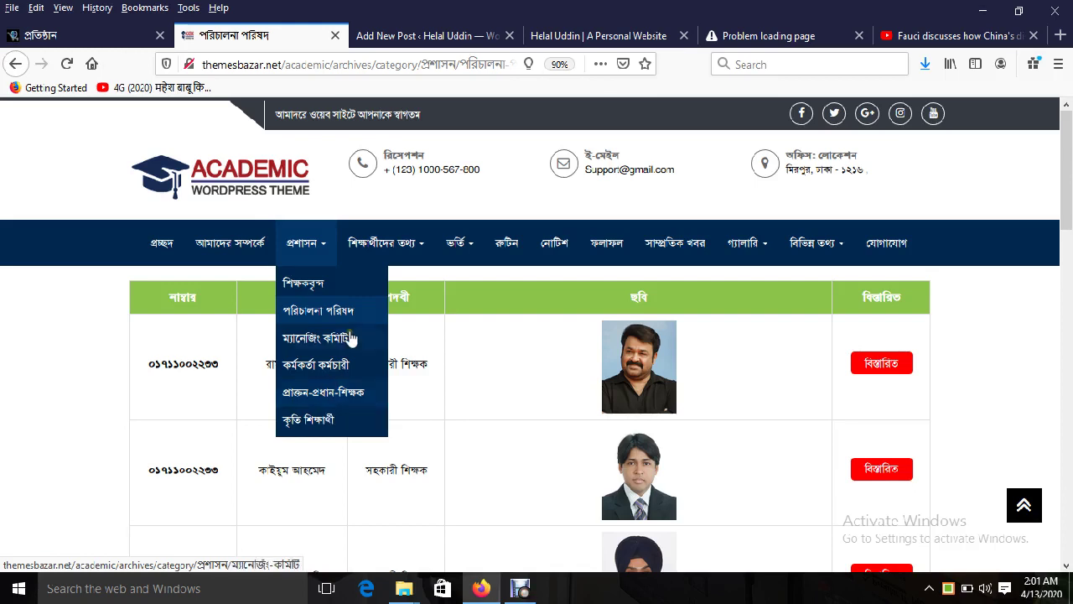
{"action": "mouse_move", "coordinate": [385, 243]}
{"action": "mouse_move", "coordinate": [462, 244]}
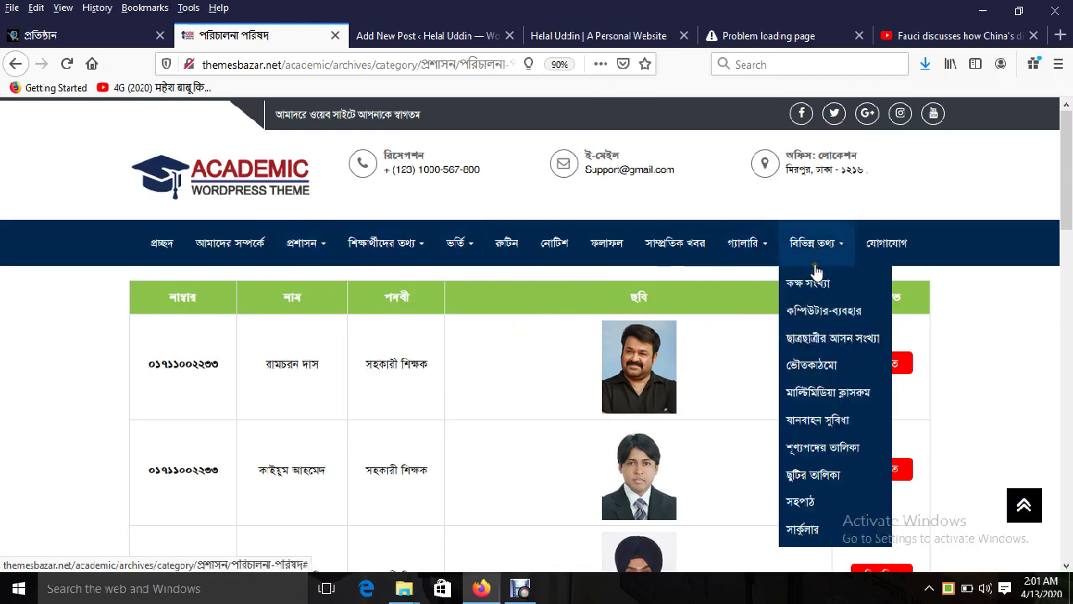
{"action": "mouse_move", "coordinate": [827, 277]}
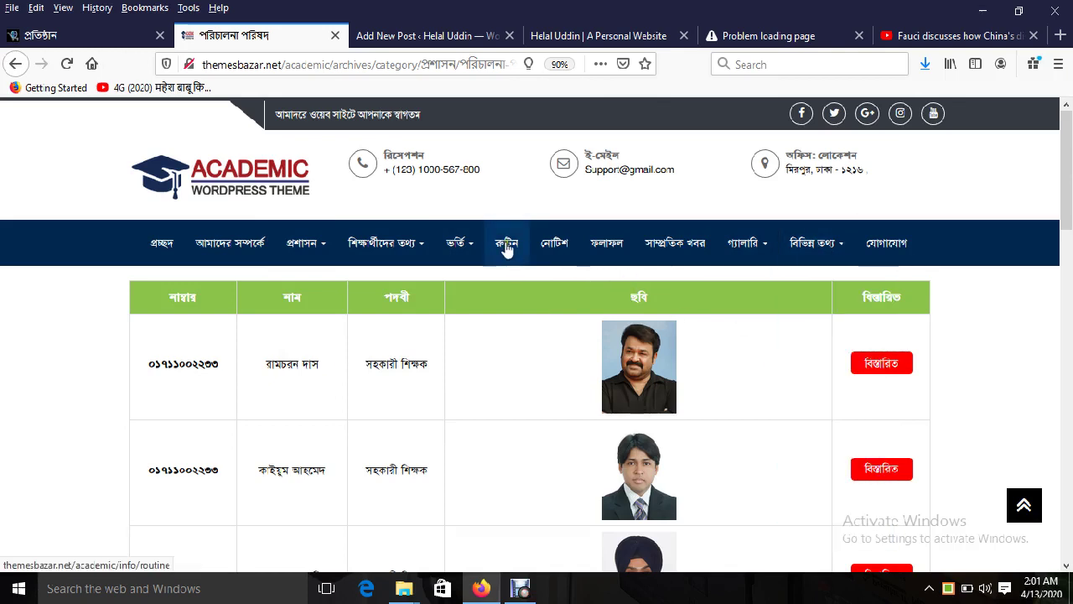
{"action": "left_click", "coordinate": [272, 176]}
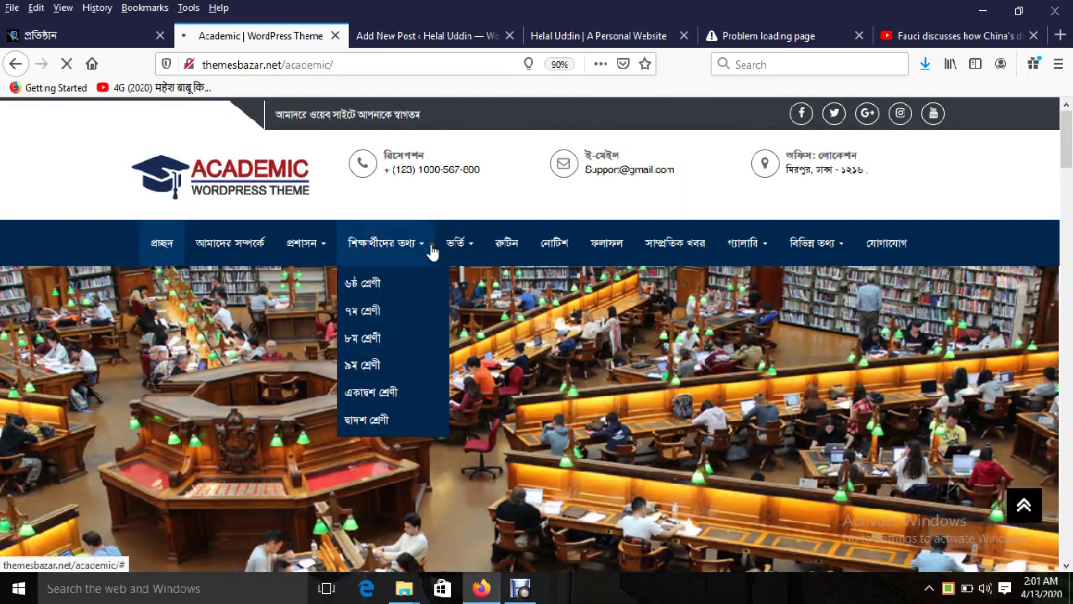
{"action": "left_click", "coordinate": [598, 36]}
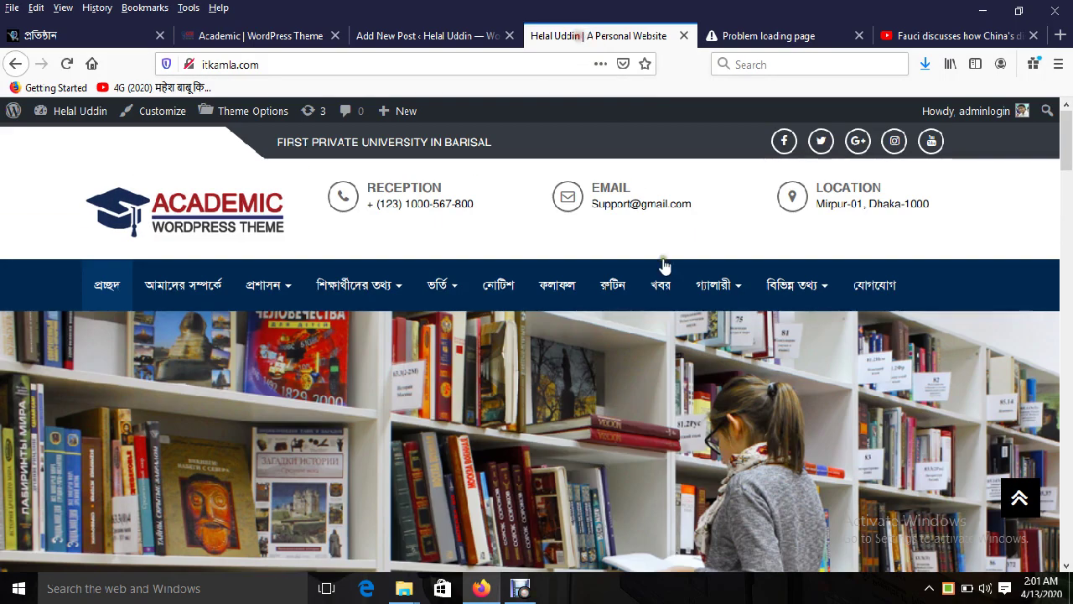
{"action": "scroll", "coordinate": [687, 327], "scroll_direction": "down", "scroll_amount": 10}
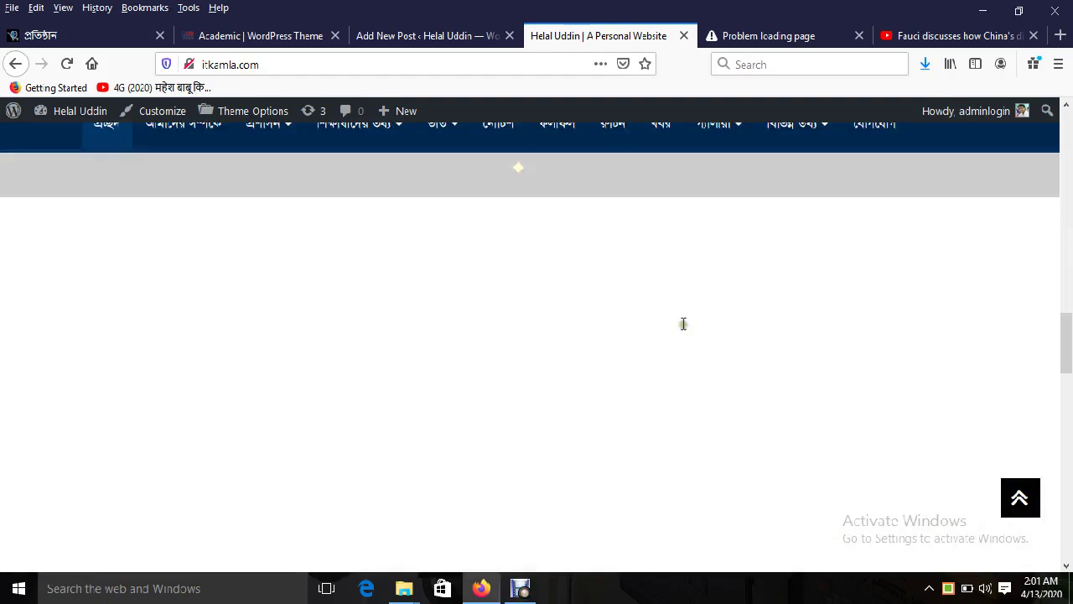
{"action": "scroll", "coordinate": [679, 318], "scroll_direction": "up", "scroll_amount": 10}
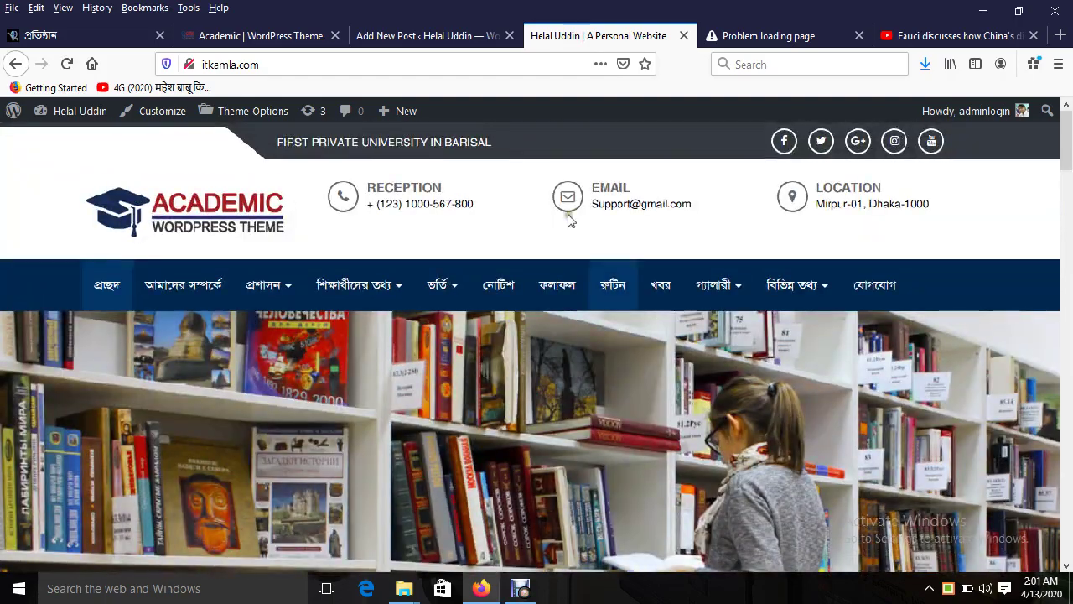
{"action": "left_click", "coordinate": [443, 38]}
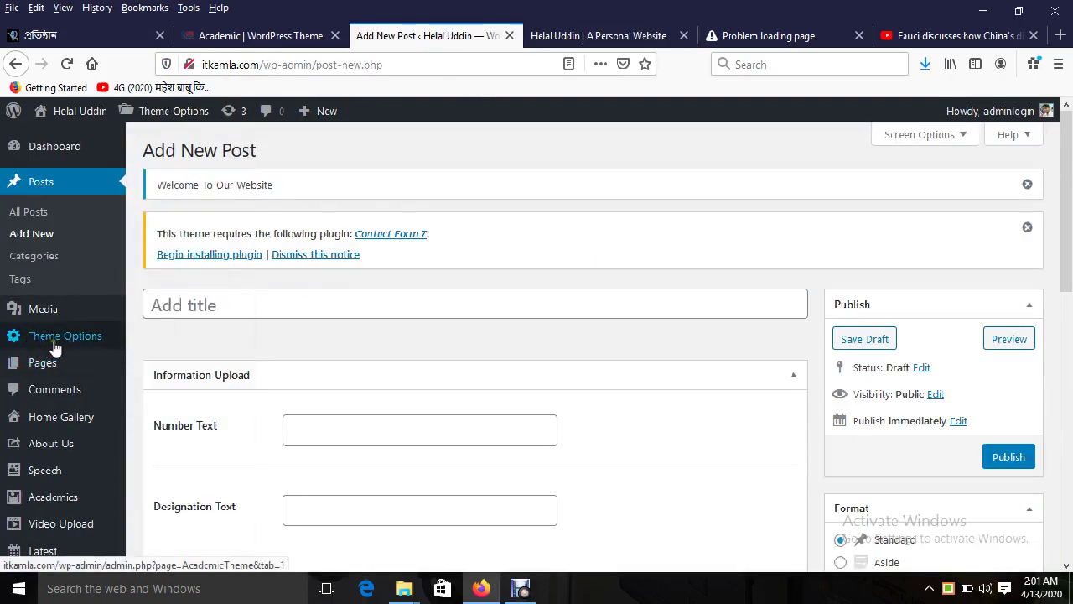
Step: Bring up the Academic theme's Header Options in Theme Options
{"action": "mouse_move", "coordinate": [82, 351]}
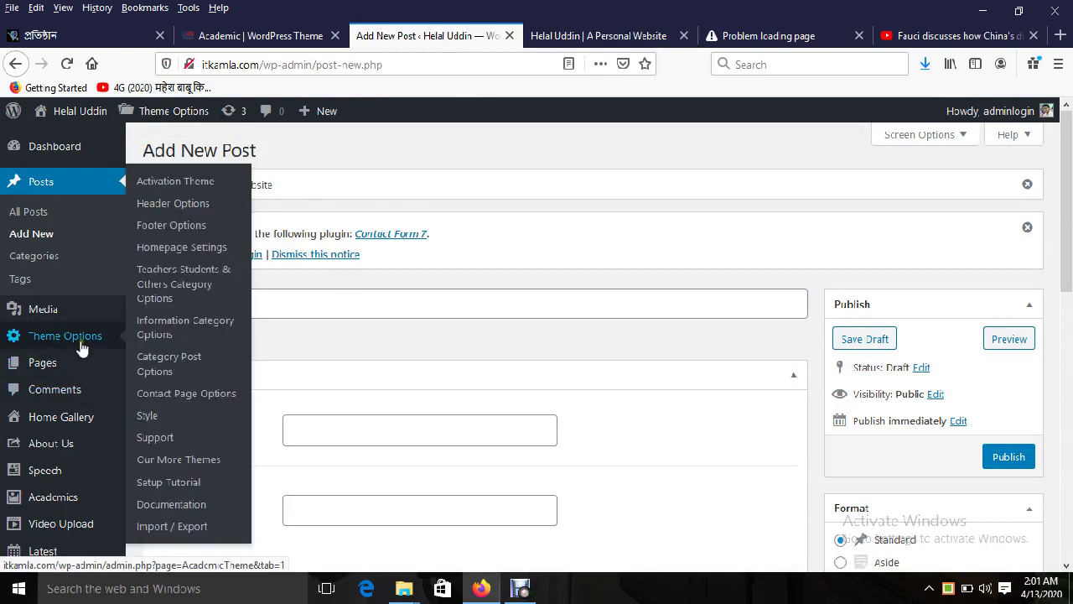
{"action": "left_click", "coordinate": [193, 186]}
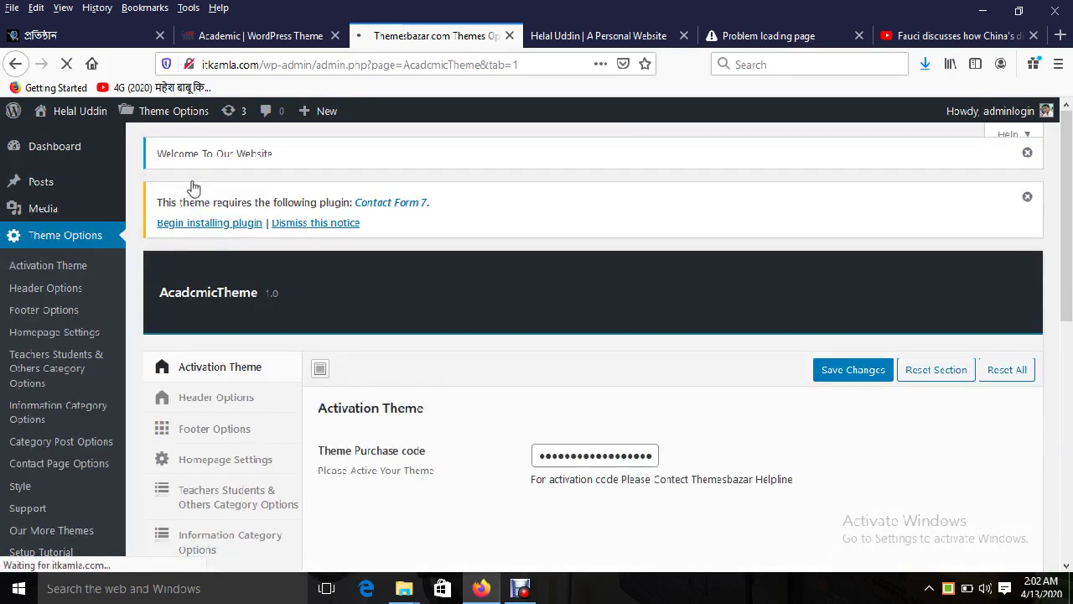
{"action": "left_click", "coordinate": [240, 395]}
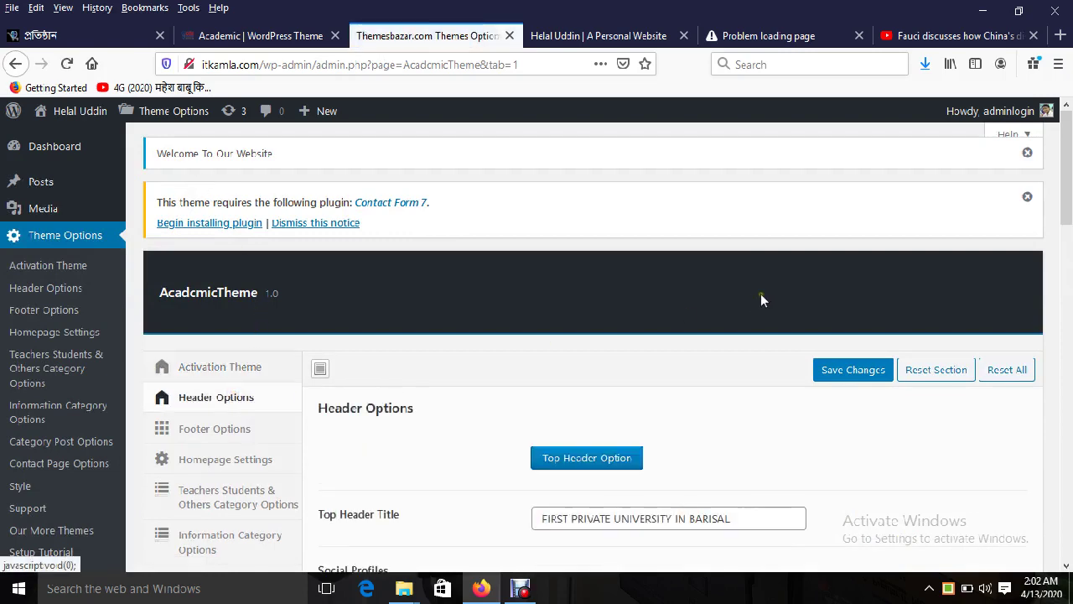
{"action": "scroll", "coordinate": [761, 299], "scroll_direction": "down", "scroll_amount": 3}
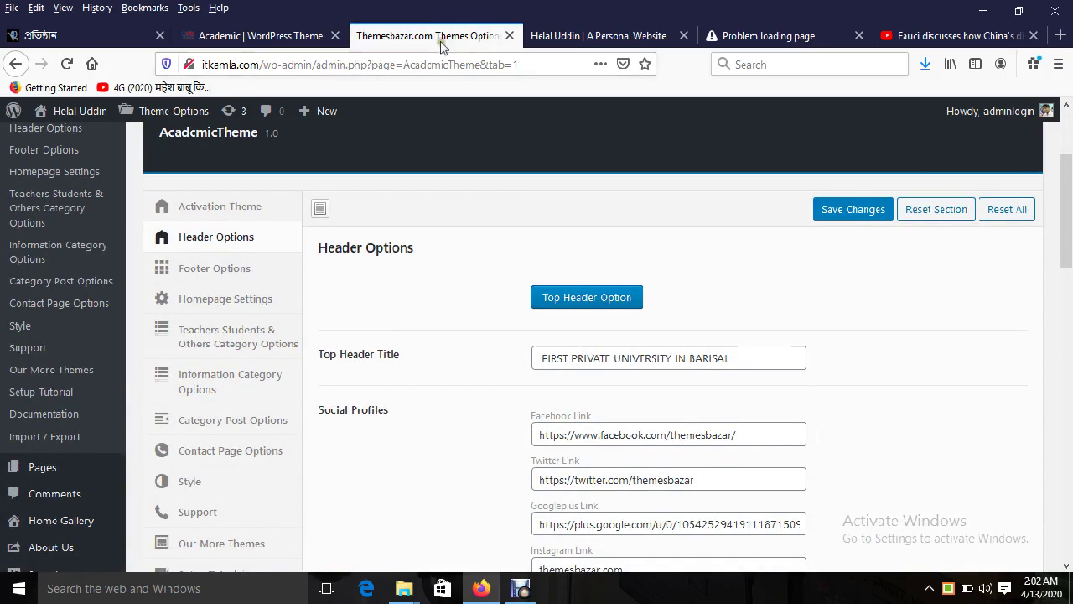
Step: Check the demo's welcome text against the top header title and save the header settings
{"action": "left_click", "coordinate": [292, 36]}
{"action": "left_click_drag", "start_coordinate": [288, 114], "coordinate": [427, 117]}
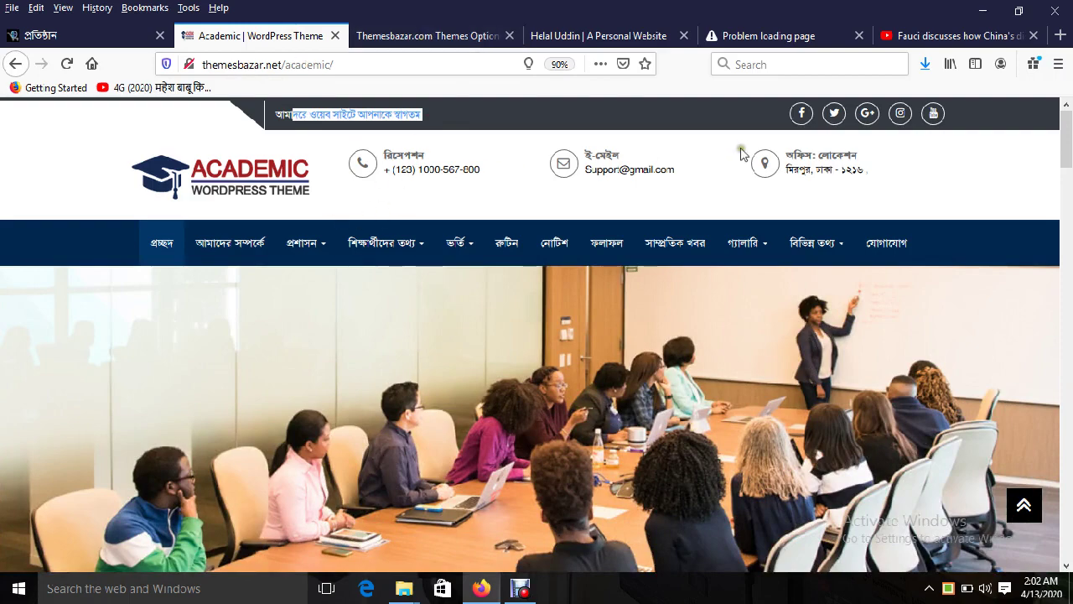
{"action": "left_click", "coordinate": [425, 36]}
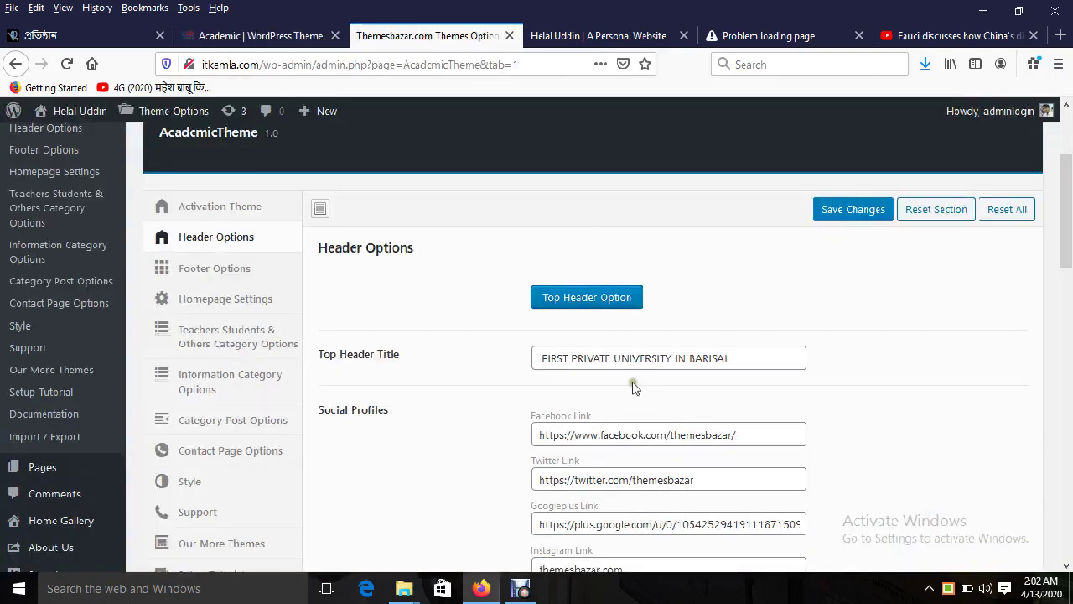
{"action": "triple_click", "coordinate": [623, 359]}
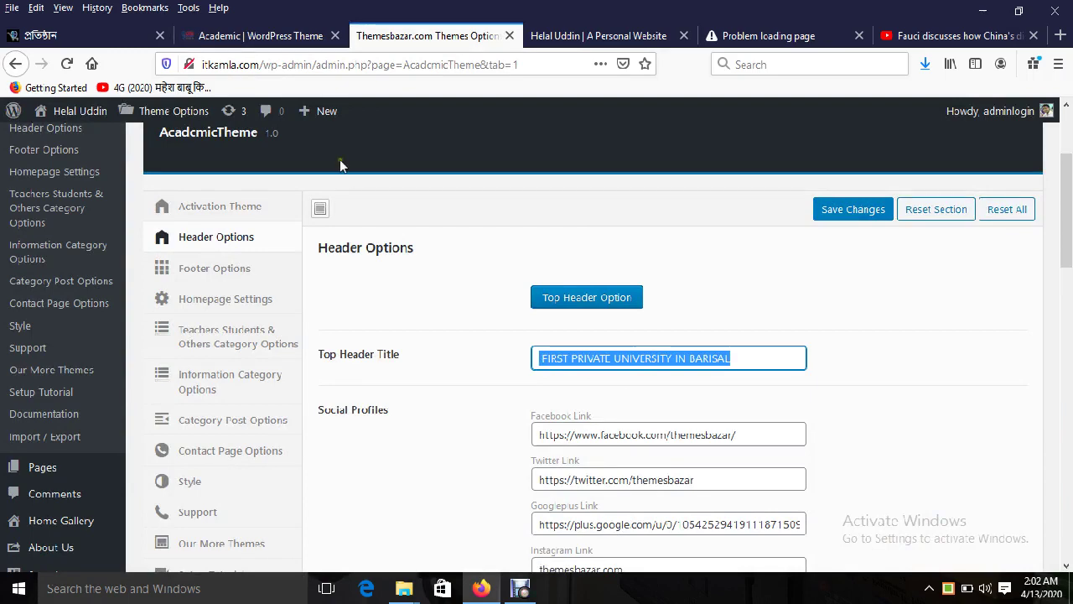
{"action": "left_click", "coordinate": [821, 221]}
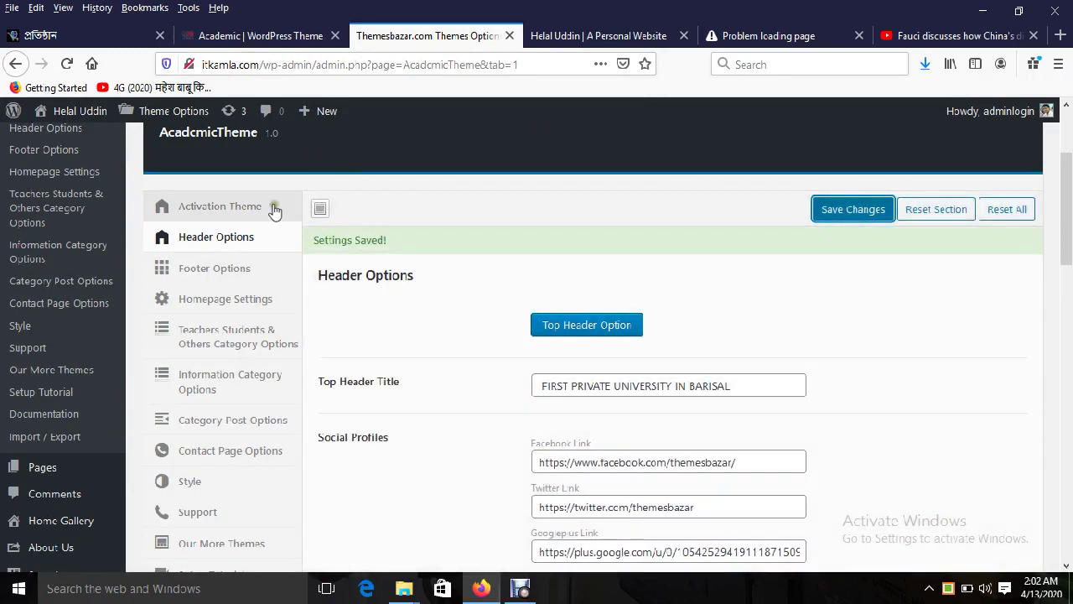
Step: Cross-check the title FIRST PRIVATE UNIVERSITY IN BARISAL against the demo and live site top bars
{"action": "left_click", "coordinate": [251, 35]}
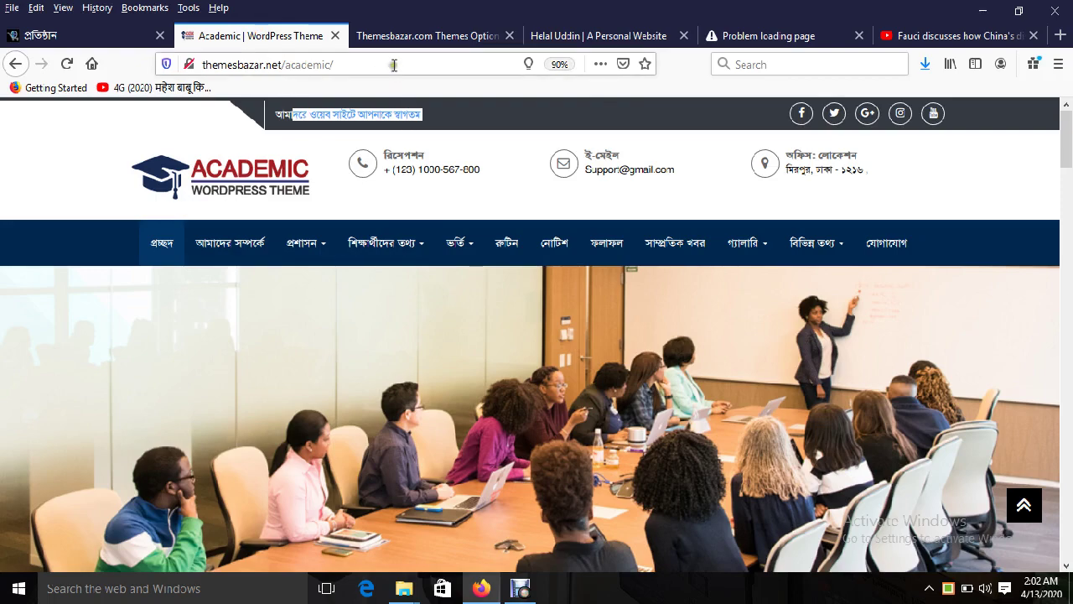
{"action": "left_click", "coordinate": [587, 35]}
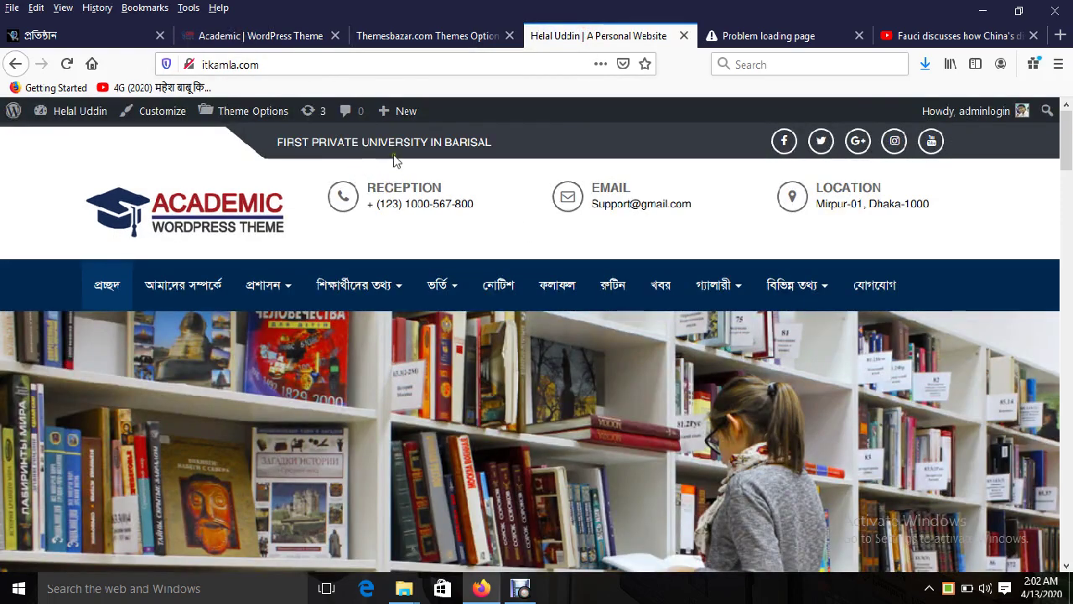
{"action": "left_click_drag", "start_coordinate": [316, 142], "coordinate": [503, 145]}
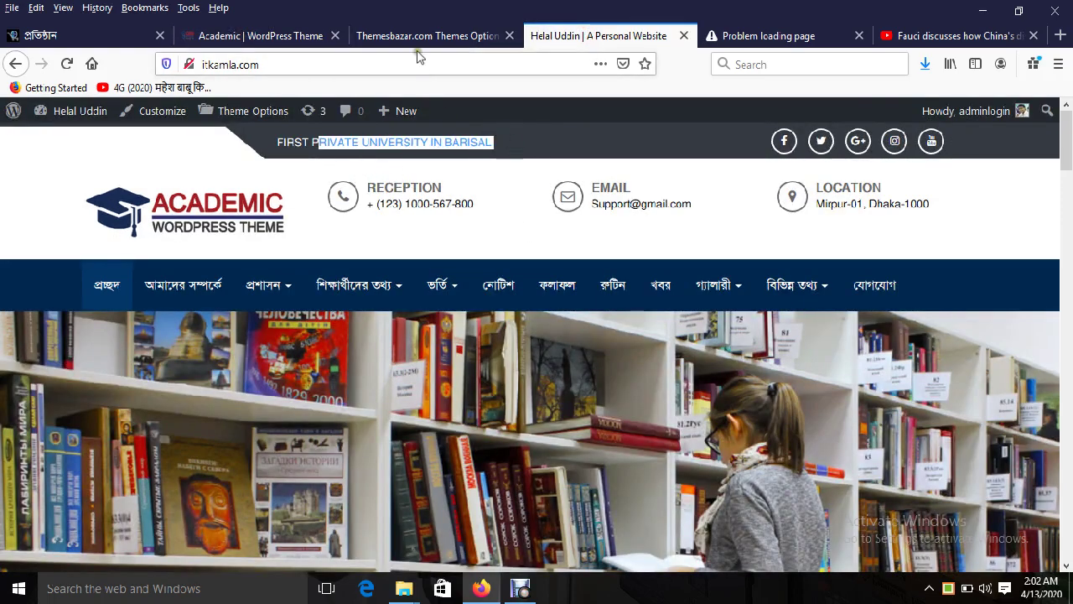
{"action": "left_click", "coordinate": [428, 38]}
{"action": "triple_click", "coordinate": [597, 357]}
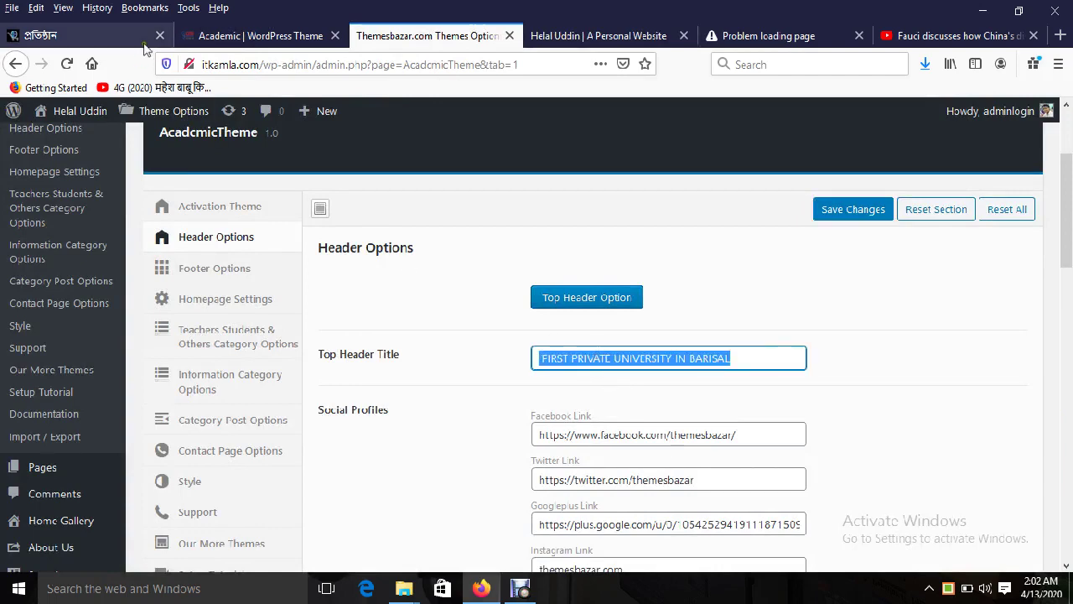
{"action": "left_click", "coordinate": [192, 36]}
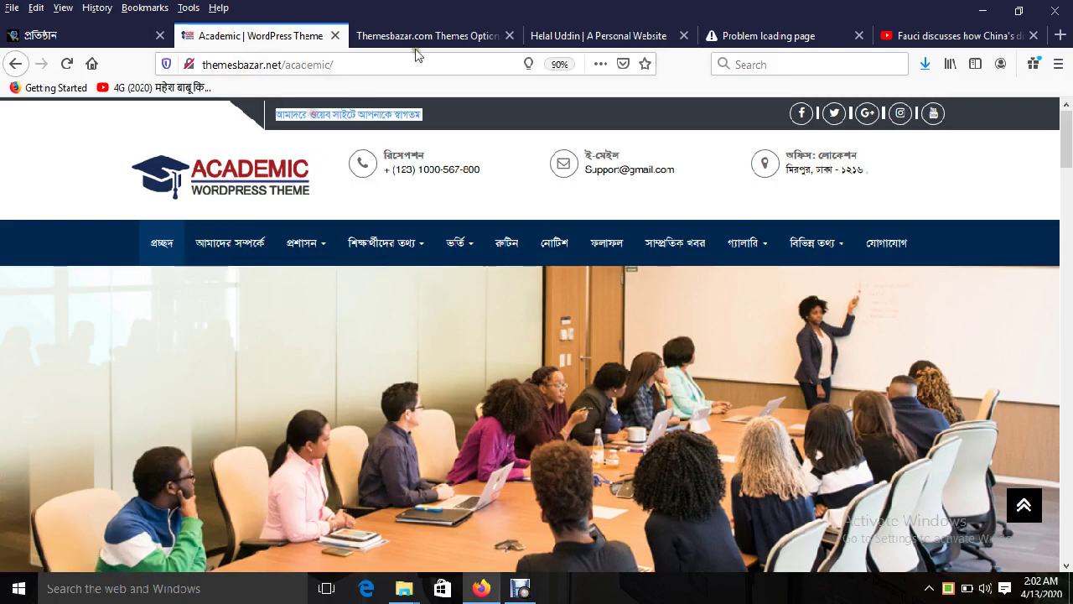
{"action": "left_click", "coordinate": [423, 36]}
{"action": "scroll", "coordinate": [579, 365], "scroll_direction": "down", "scroll_amount": 3}
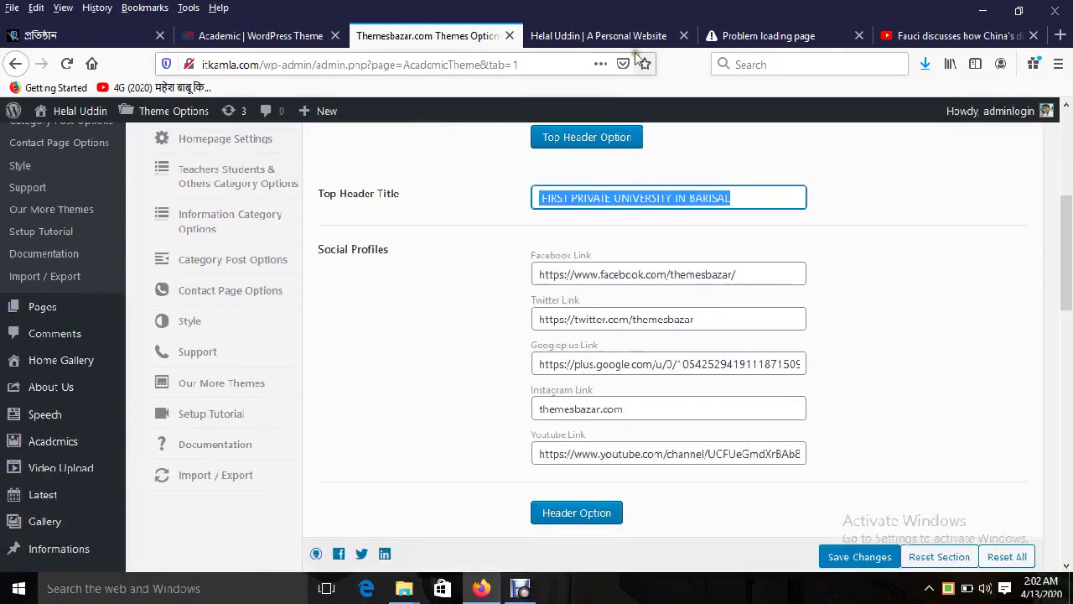
{"action": "left_click", "coordinate": [596, 35]}
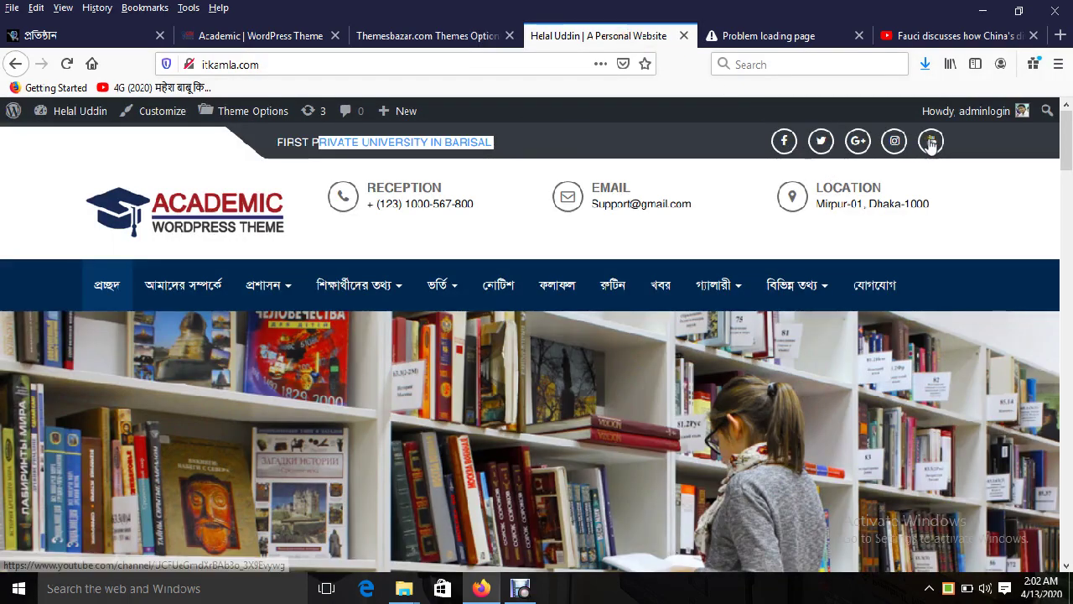
{"action": "left_click", "coordinate": [445, 35]}
{"action": "scroll", "coordinate": [653, 388], "scroll_direction": "down", "scroll_amount": 7}
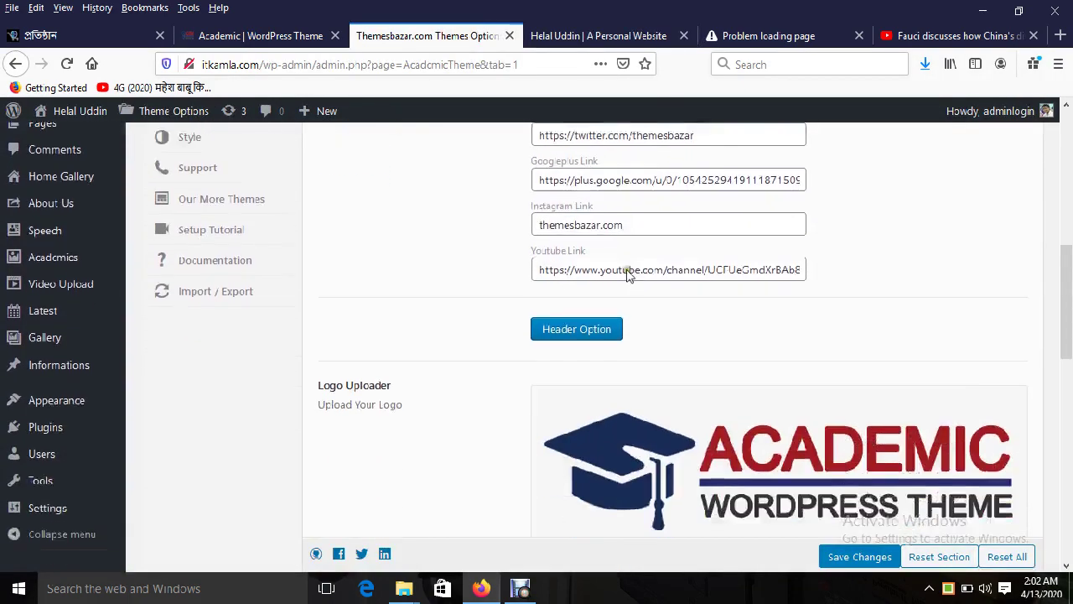
Step: View the live site's logo as a full-size image, cancelling a started save
{"action": "left_click", "coordinate": [587, 36]}
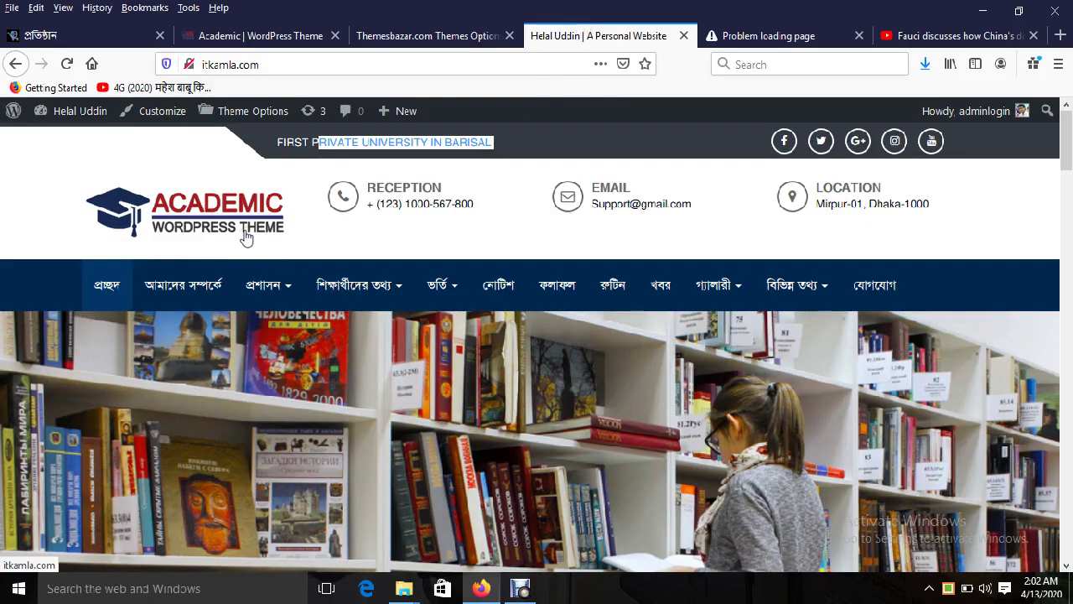
{"action": "right_click", "coordinate": [232, 226]}
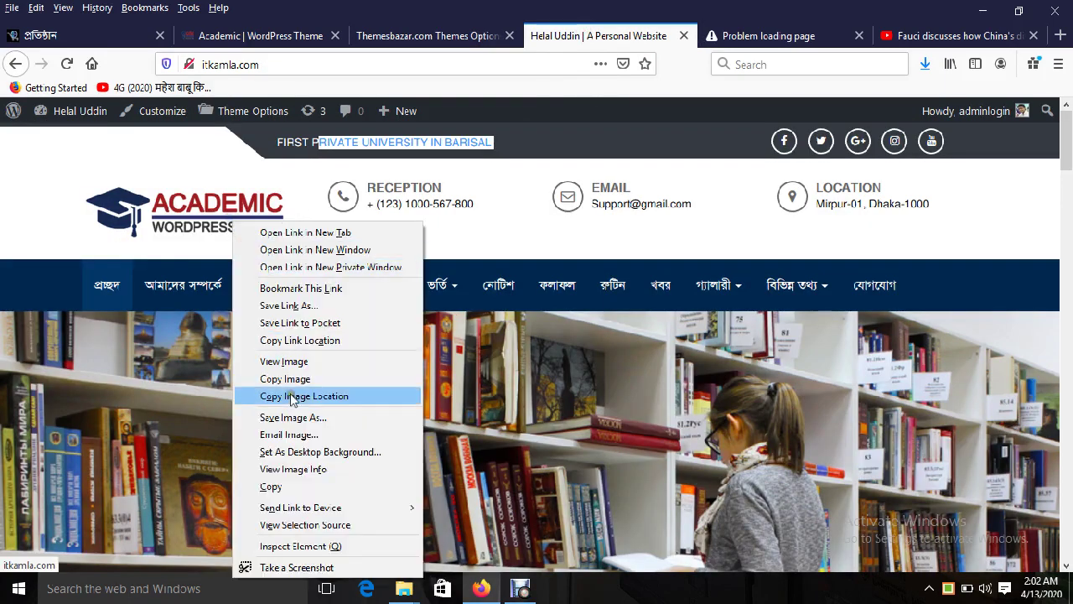
{"action": "left_click", "coordinate": [293, 355]}
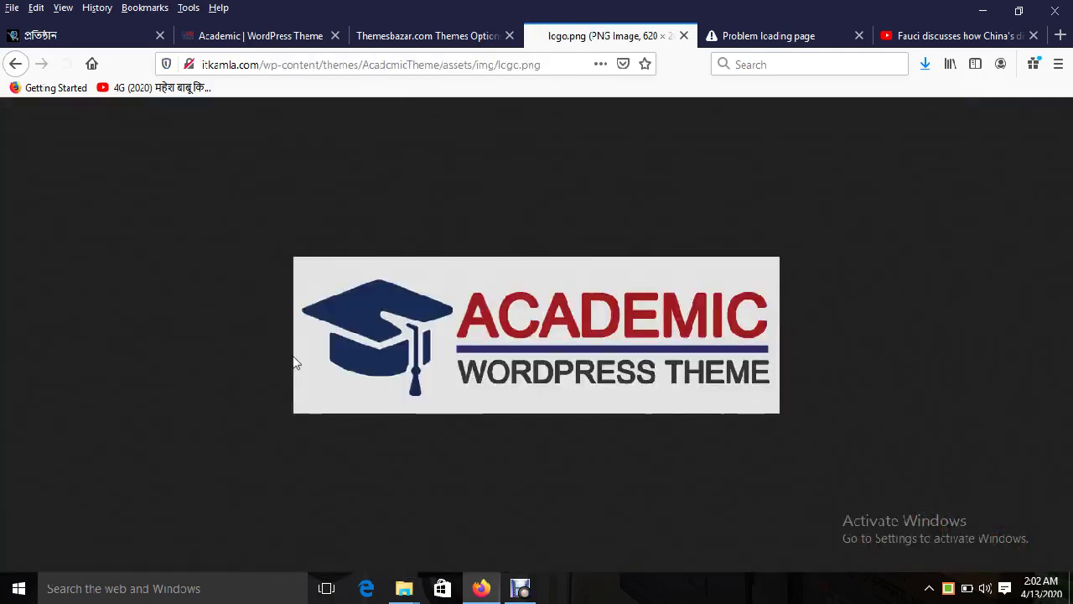
{"action": "right_click", "coordinate": [546, 336]}
{"action": "left_click", "coordinate": [590, 385]}
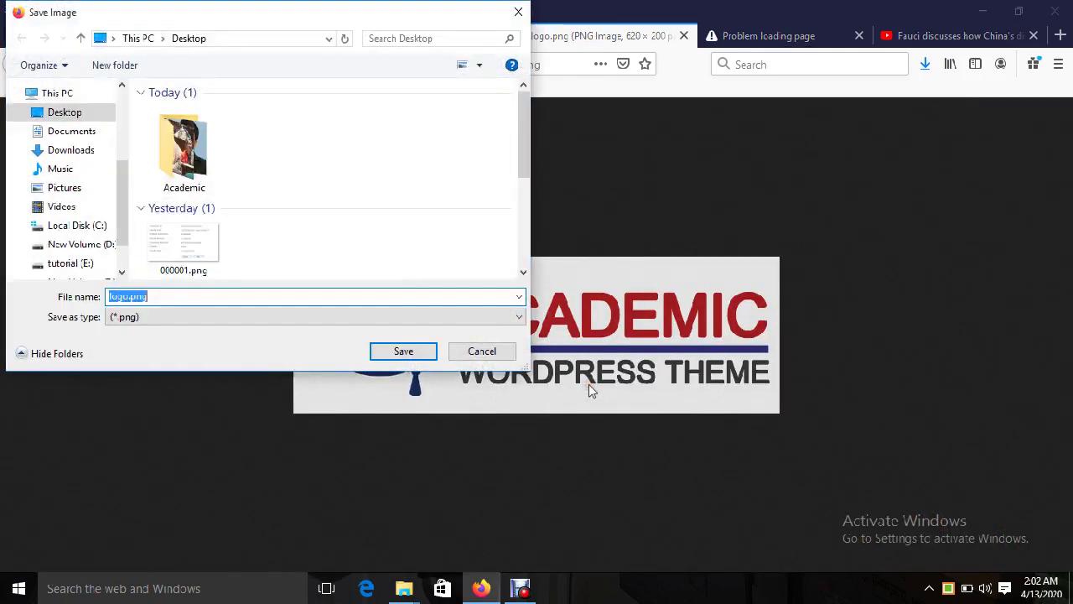
{"action": "left_click", "coordinate": [513, 12]}
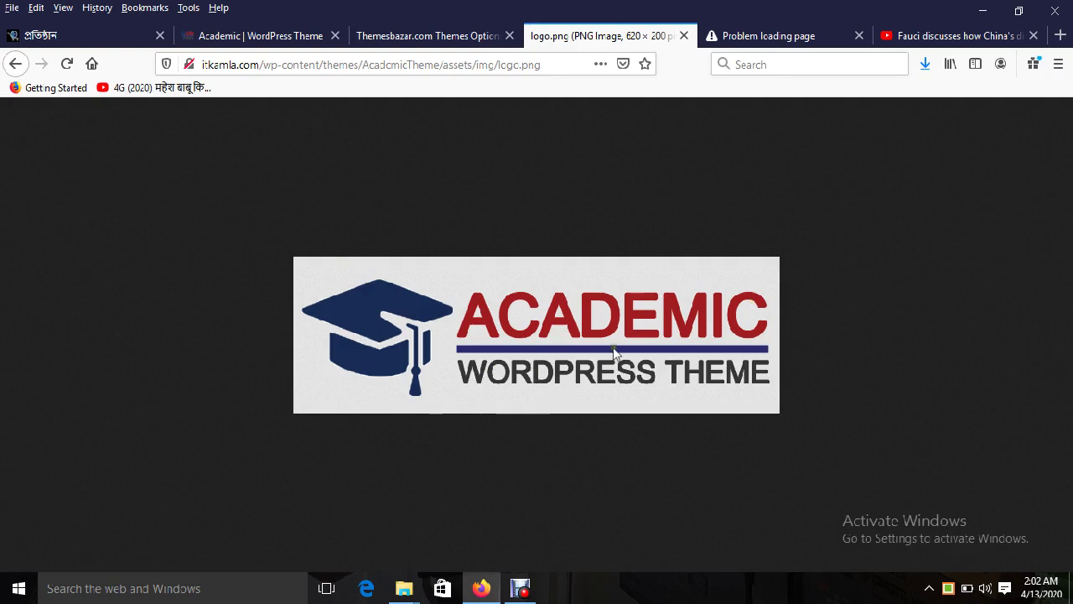
Step: Reopen the site logo full-size from the home page, then go back home
{"action": "left_click", "coordinate": [14, 64]}
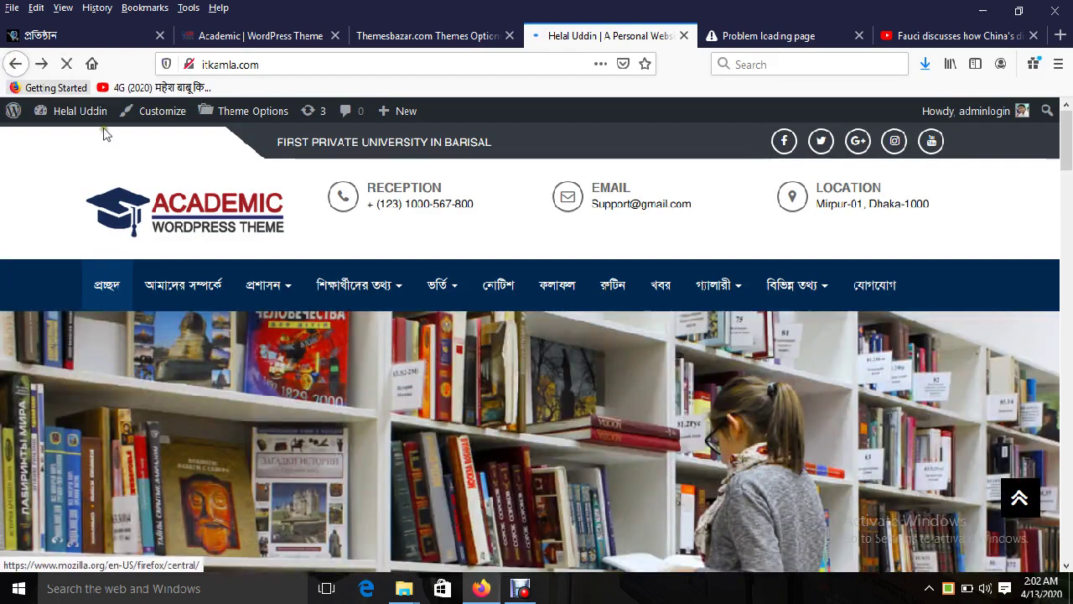
{"action": "right_click", "coordinate": [191, 207]}
{"action": "left_click", "coordinate": [261, 345]}
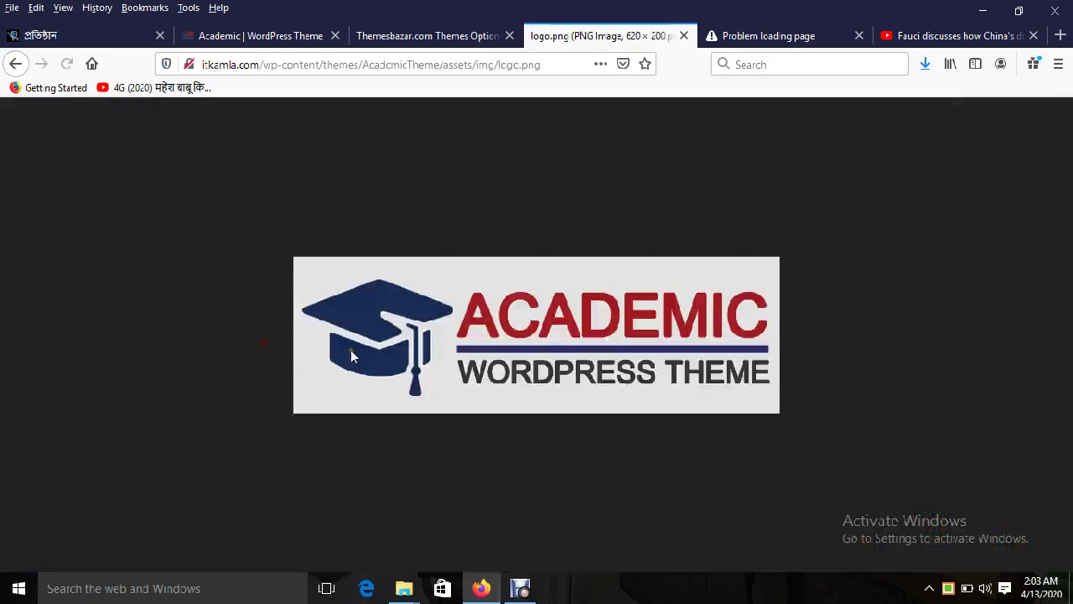
{"action": "left_click", "coordinate": [17, 65]}
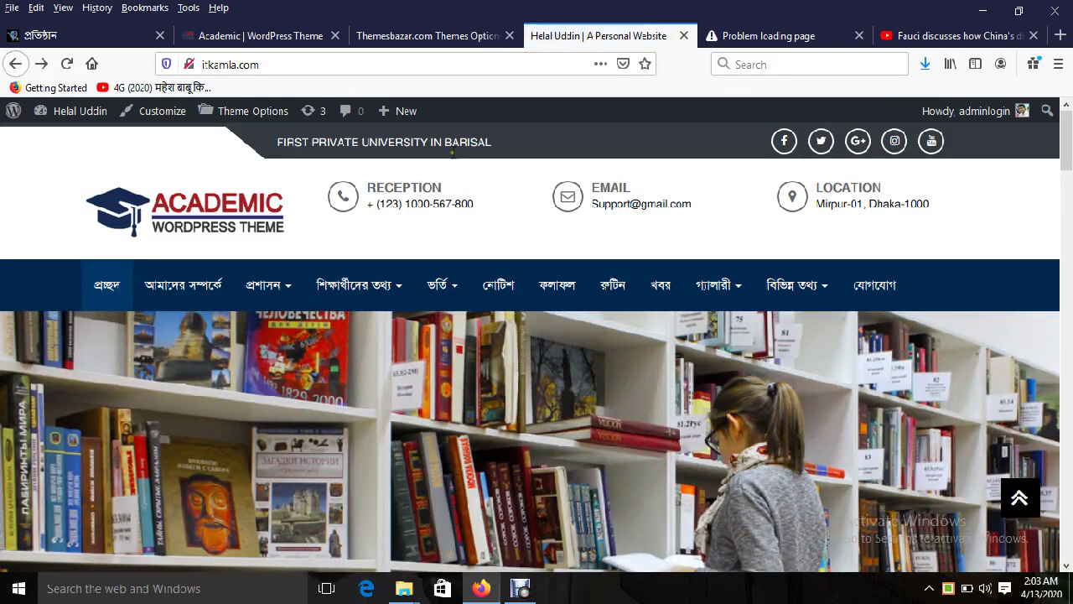
Step: Compare the phone title's Reception value with the site's RECEPTION header heading
{"action": "left_click", "coordinate": [419, 36]}
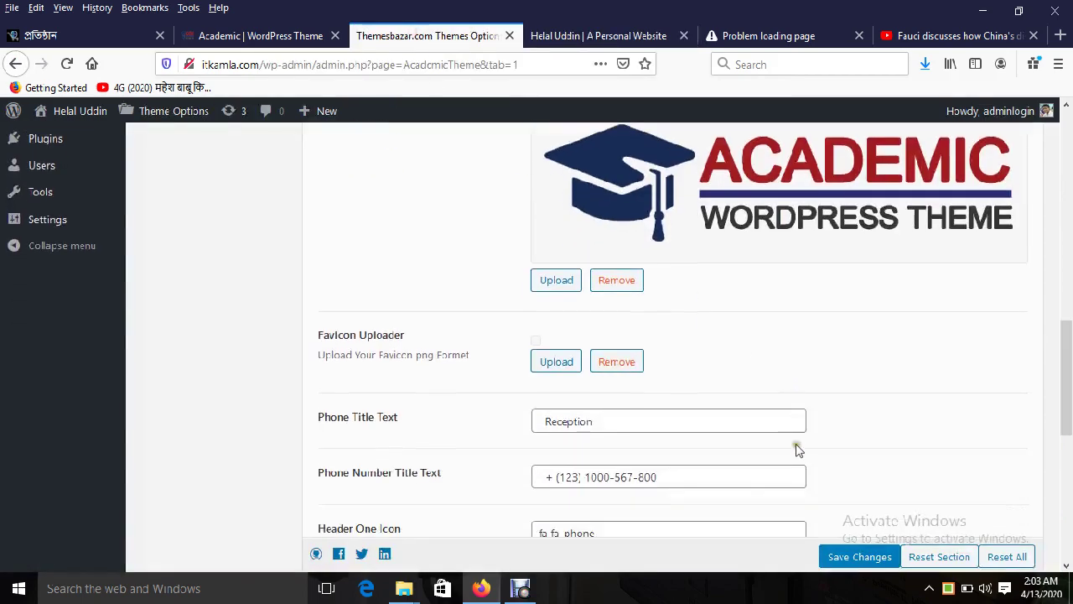
{"action": "scroll", "coordinate": [796, 451], "scroll_direction": "down", "scroll_amount": 2}
{"action": "double_click", "coordinate": [591, 331]}
{"action": "left_click", "coordinate": [577, 40]}
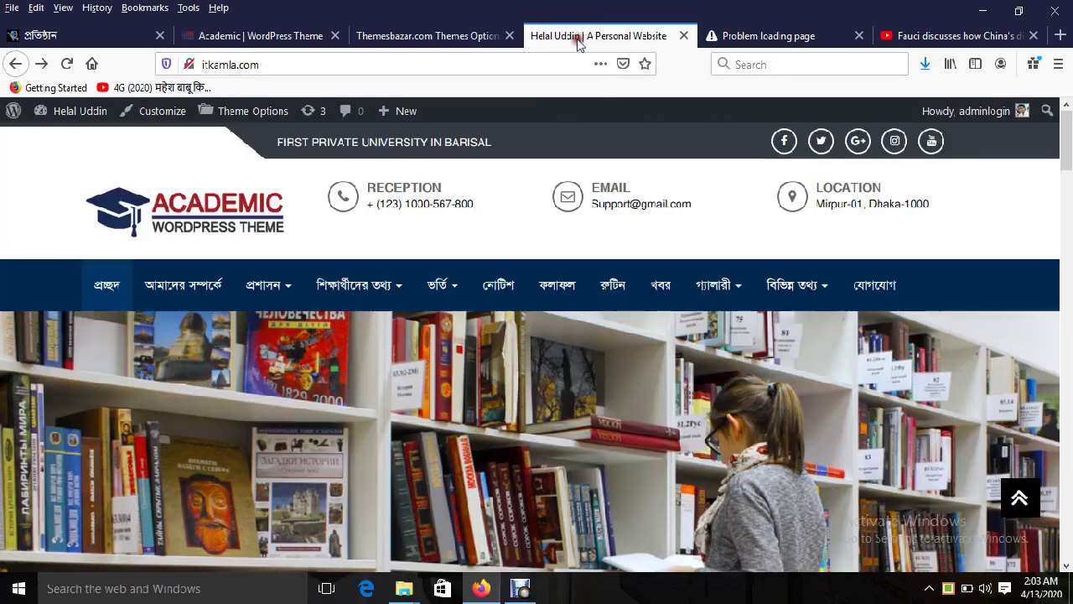
{"action": "left_click_drag", "start_coordinate": [384, 186], "coordinate": [457, 207]}
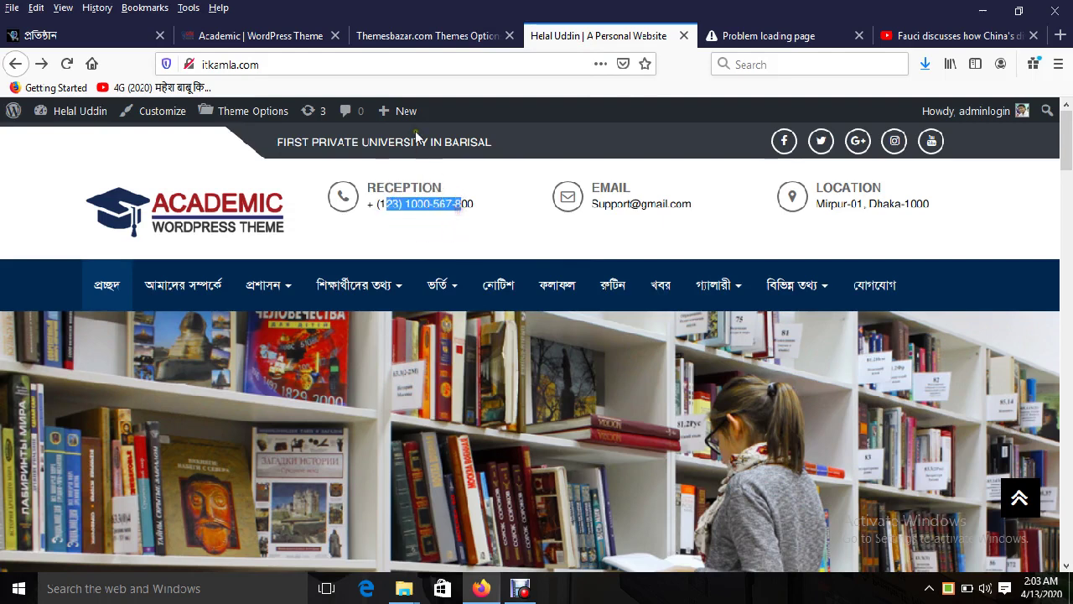
{"action": "double_click", "coordinate": [406, 186]}
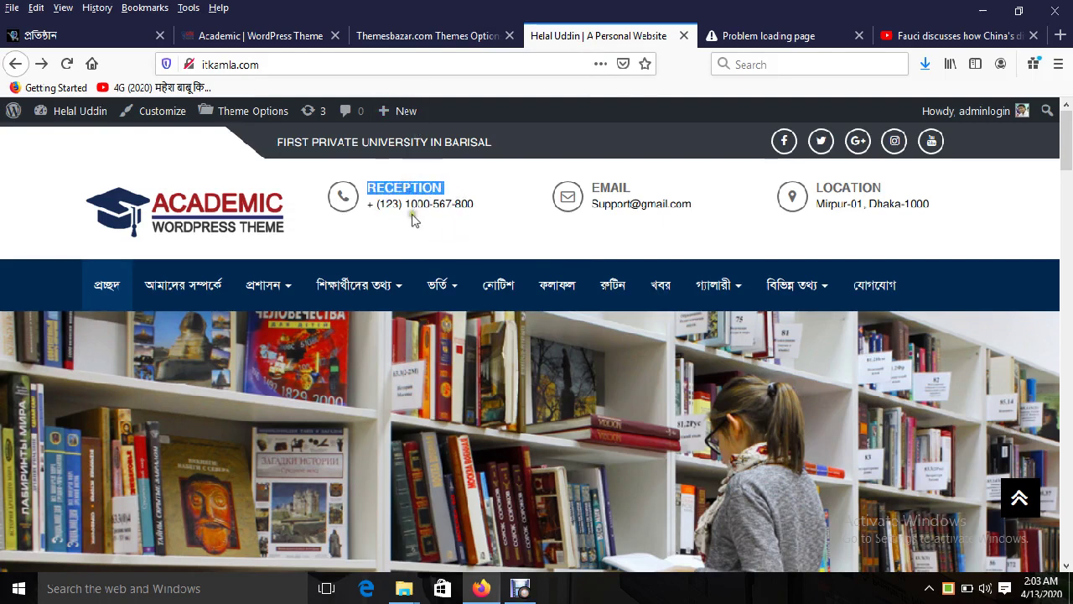
{"action": "left_click", "coordinate": [413, 208]}
{"action": "double_click", "coordinate": [405, 190]}
Step: Check the E-mail Title field and e-mail domain against the site's header
{"action": "left_click", "coordinate": [398, 36]}
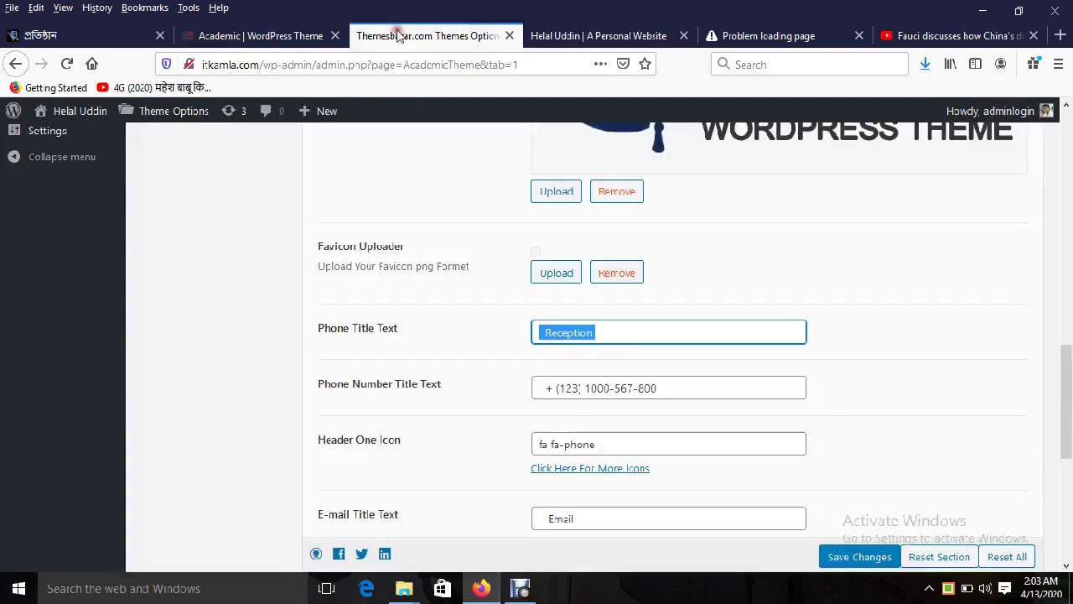
{"action": "left_click", "coordinate": [611, 388]}
{"action": "scroll", "coordinate": [629, 469], "scroll_direction": "down", "scroll_amount": 2}
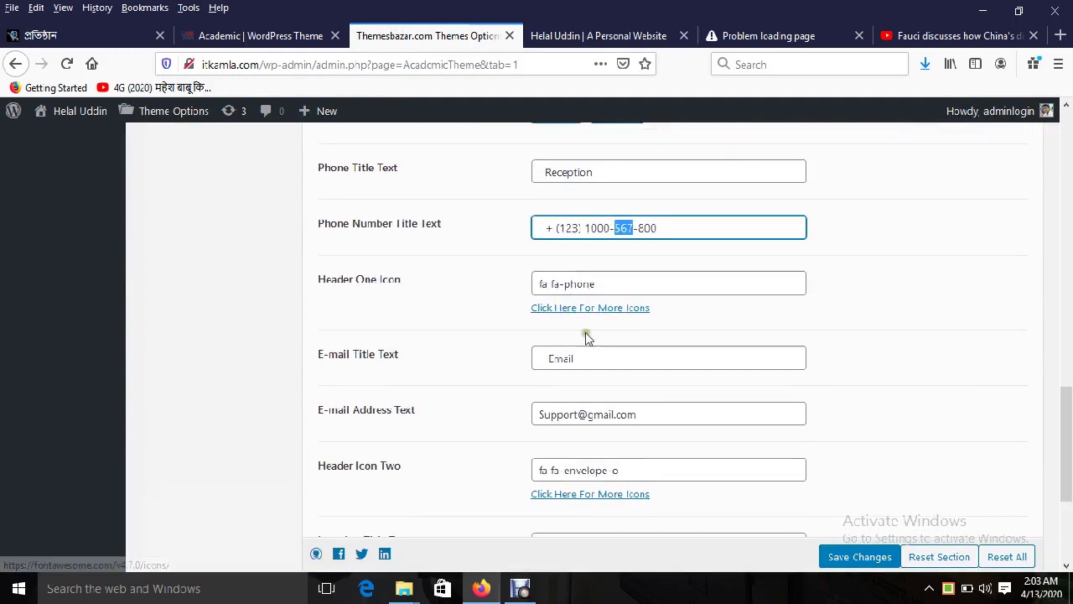
{"action": "double_click", "coordinate": [566, 357]}
{"action": "double_click", "coordinate": [591, 415]}
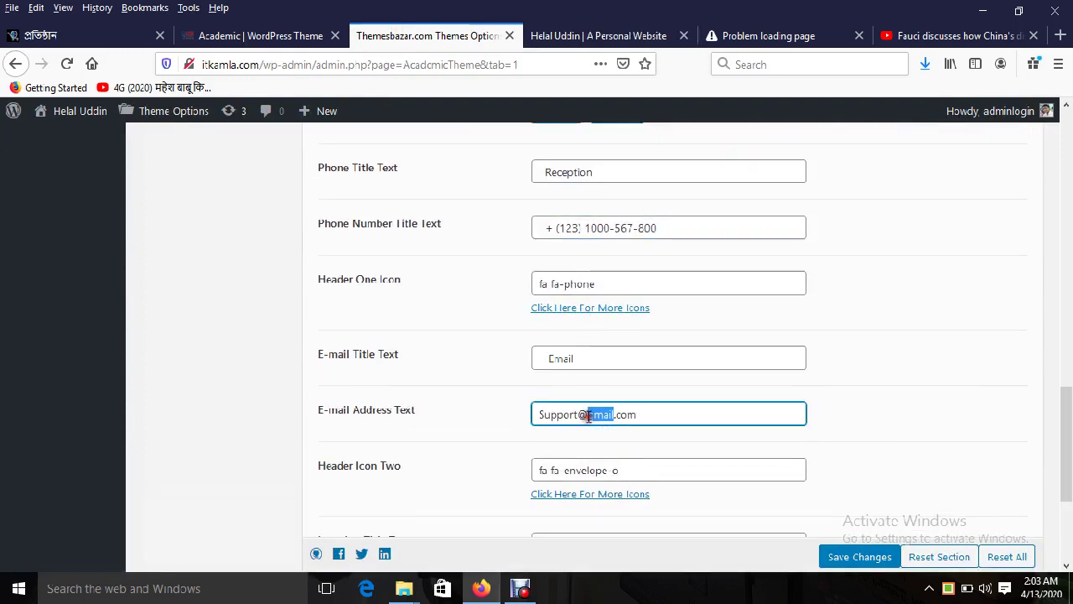
{"action": "scroll", "coordinate": [589, 416], "scroll_direction": "down", "scroll_amount": 2}
{"action": "left_click", "coordinate": [555, 36]}
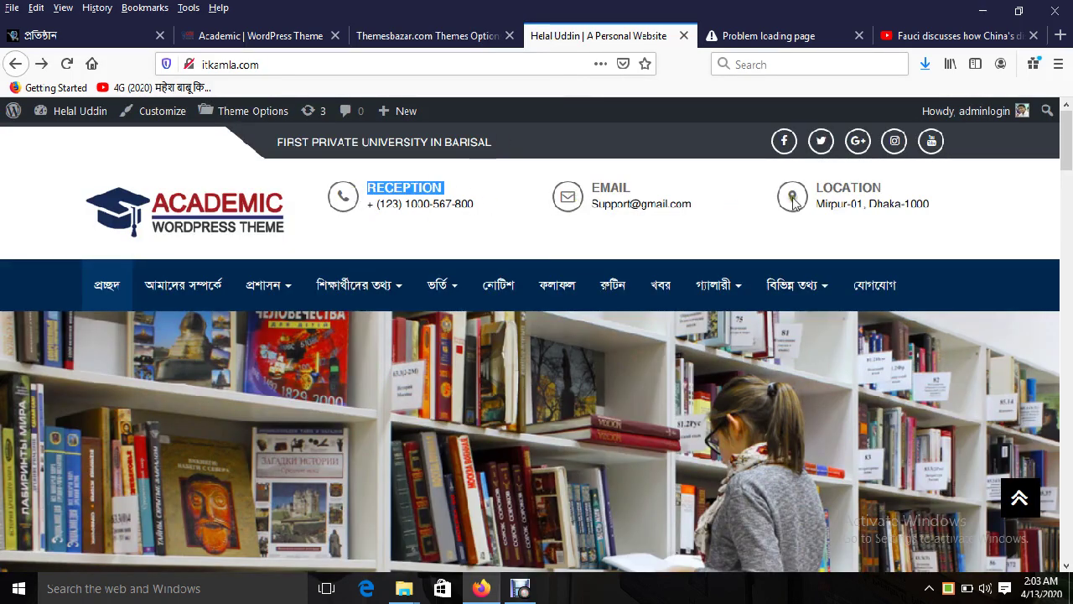
{"action": "left_click", "coordinate": [455, 36]}
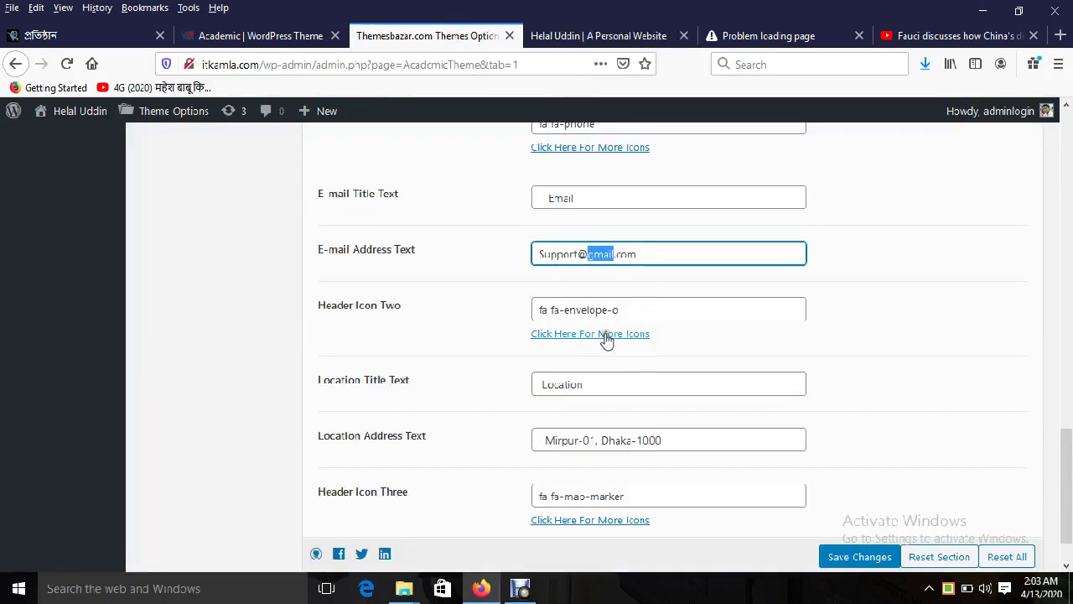
Step: Compare the Location title field with the site header, ending on Header Options
{"action": "scroll", "coordinate": [752, 378], "scroll_direction": "down", "scroll_amount": 2}
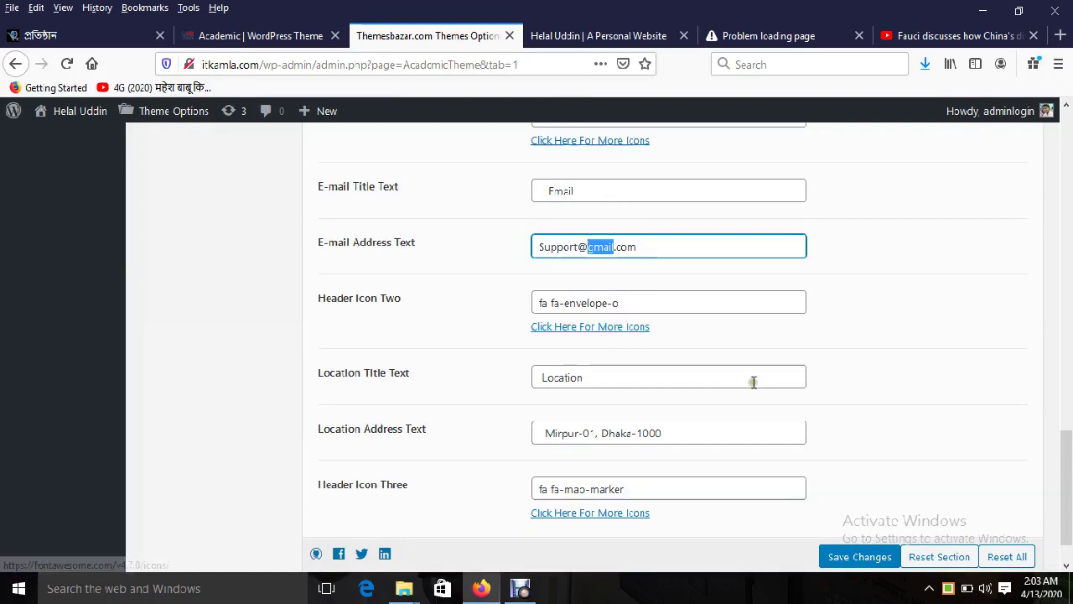
{"action": "double_click", "coordinate": [587, 327]}
{"action": "left_click", "coordinate": [583, 37]}
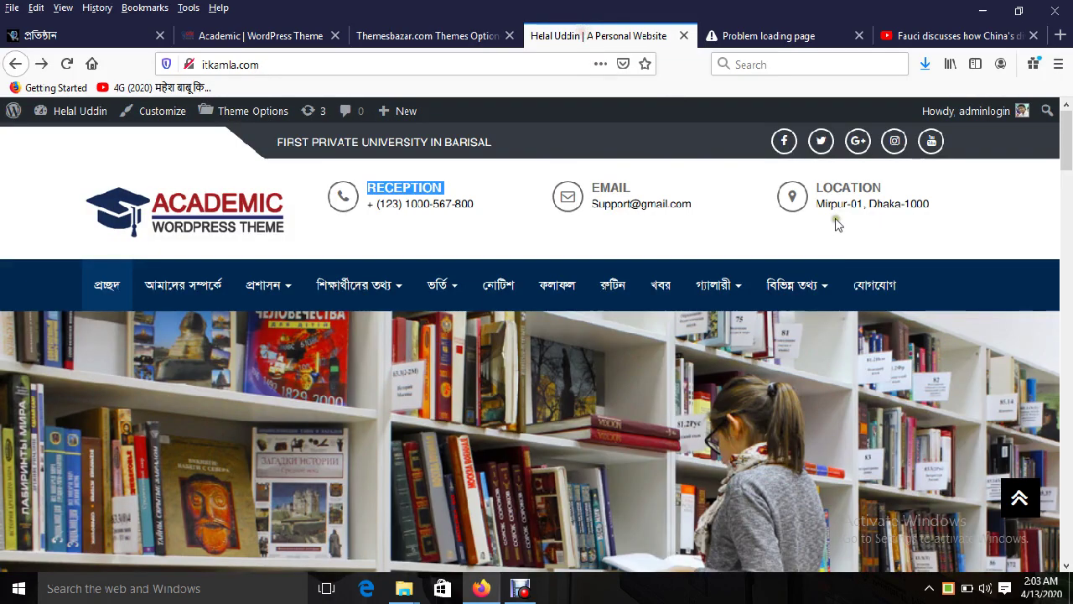
{"action": "left_click", "coordinate": [872, 186]}
{"action": "left_click", "coordinate": [443, 37]}
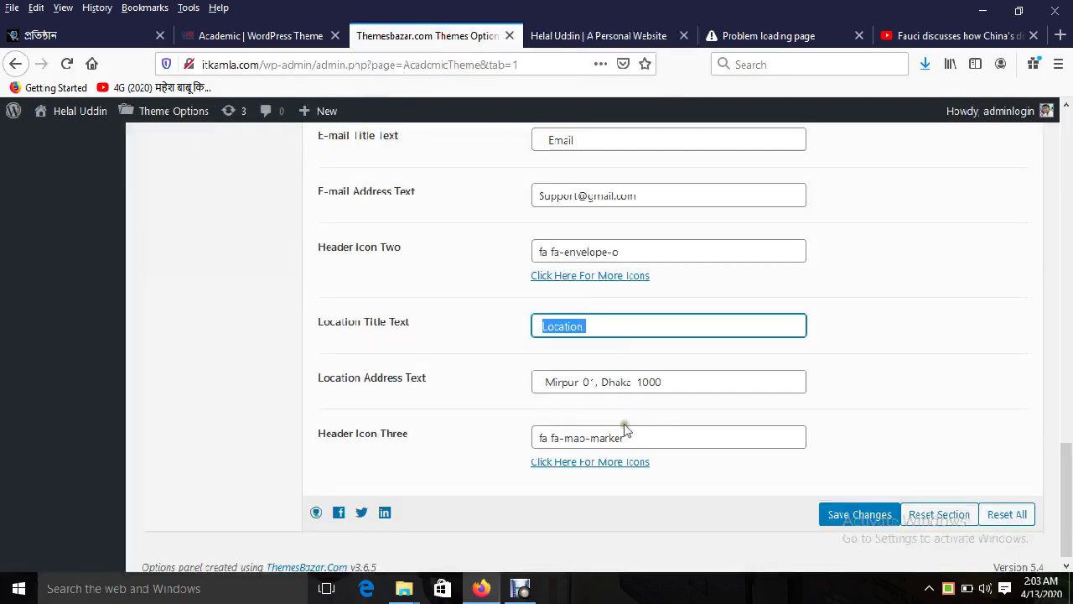
{"action": "left_click_drag", "start_coordinate": [582, 379], "coordinate": [788, 438]}
{"action": "scroll", "coordinate": [575, 187], "scroll_direction": "up", "scroll_amount": 5}
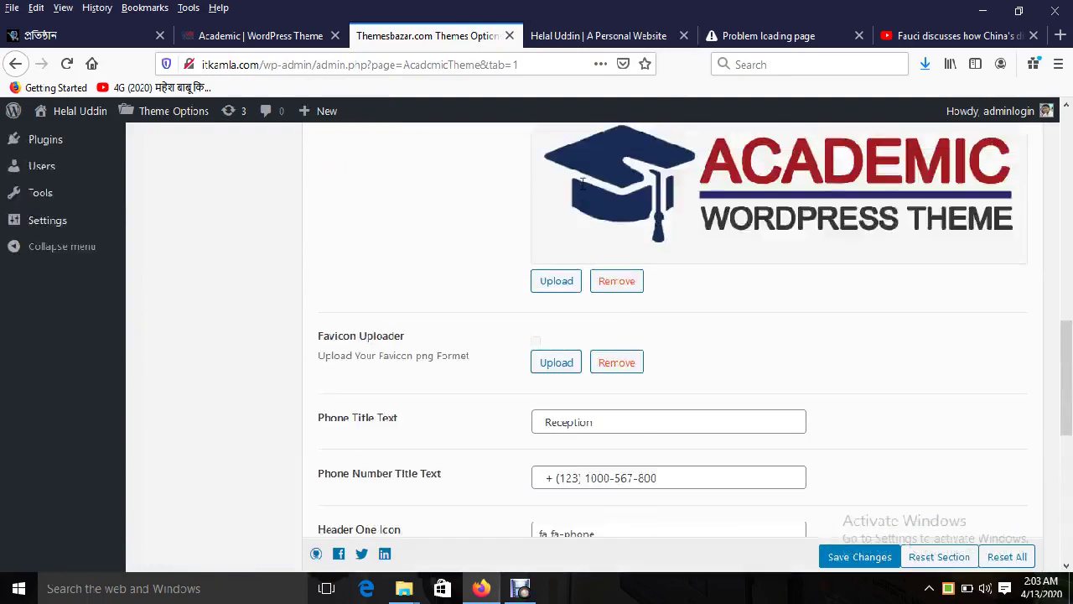
{"action": "scroll", "coordinate": [582, 181], "scroll_direction": "up", "scroll_amount": 6}
{"action": "left_click", "coordinate": [569, 35]}
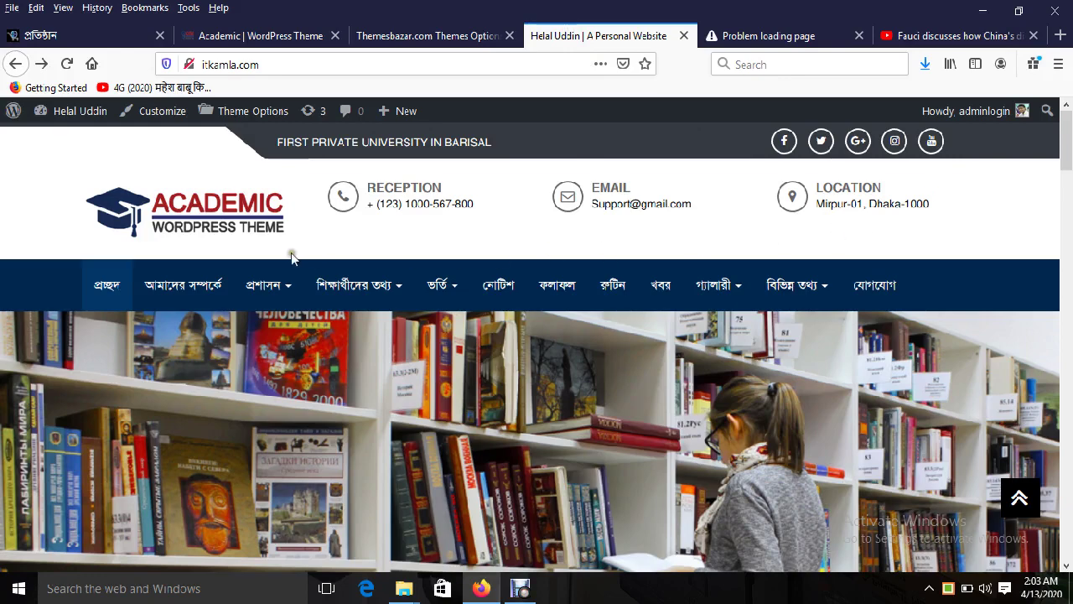
{"action": "left_click", "coordinate": [390, 36]}
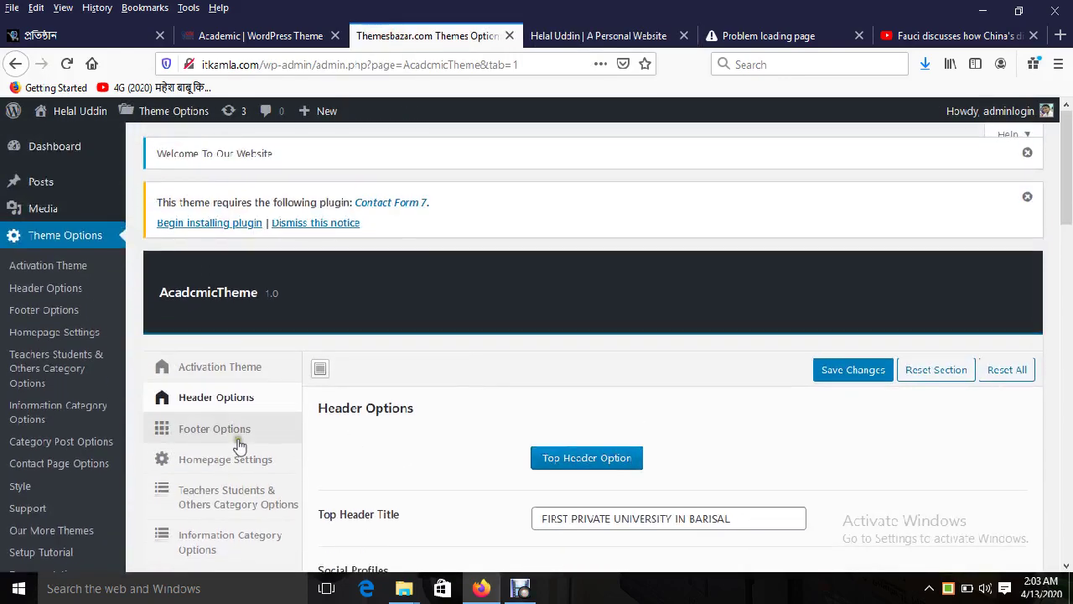
Step: Open Footer Options and view the site's Honours Department Link footer heading
{"action": "left_click", "coordinate": [228, 431]}
{"action": "scroll", "coordinate": [616, 301], "scroll_direction": "down", "scroll_amount": 3}
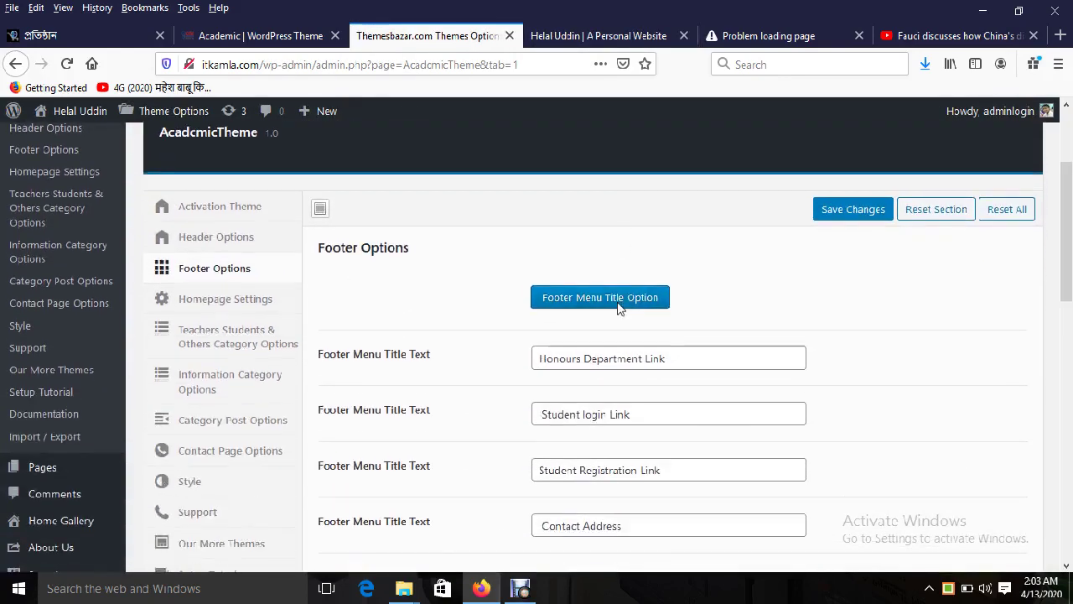
{"action": "left_click", "coordinate": [579, 35]}
{"action": "scroll", "coordinate": [853, 405], "scroll_direction": "down", "scroll_amount": 5}
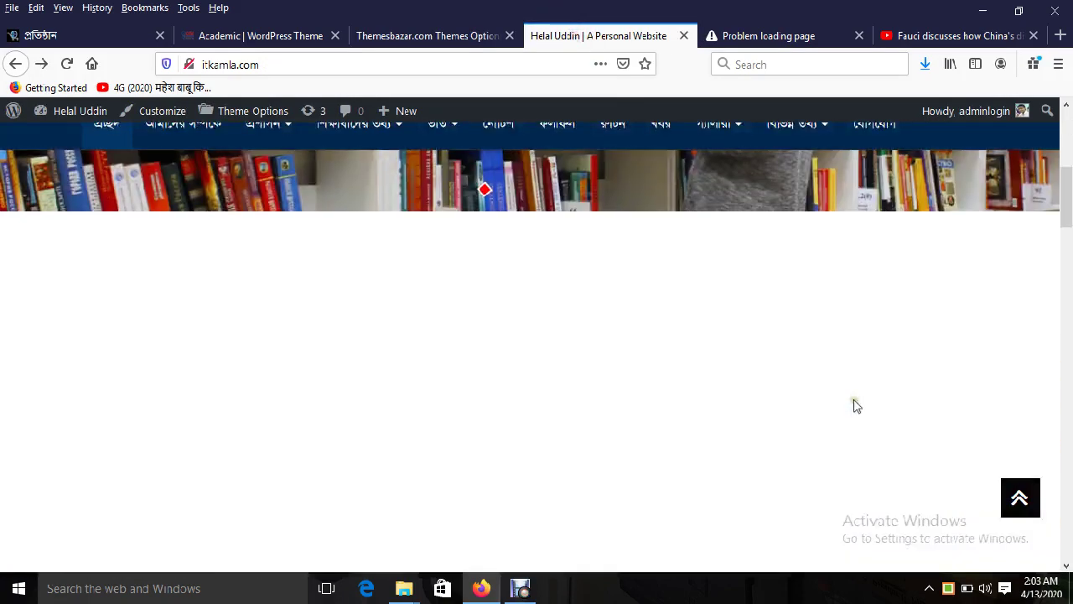
{"action": "scroll", "coordinate": [856, 407], "scroll_direction": "down", "scroll_amount": 5}
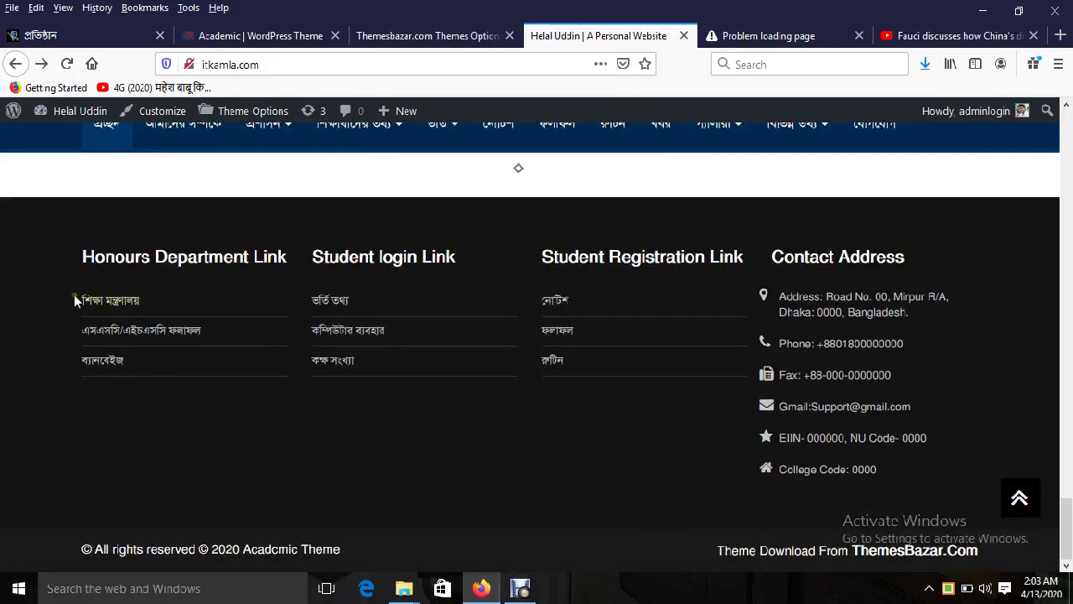
{"action": "left_click_drag", "start_coordinate": [110, 253], "coordinate": [264, 272]}
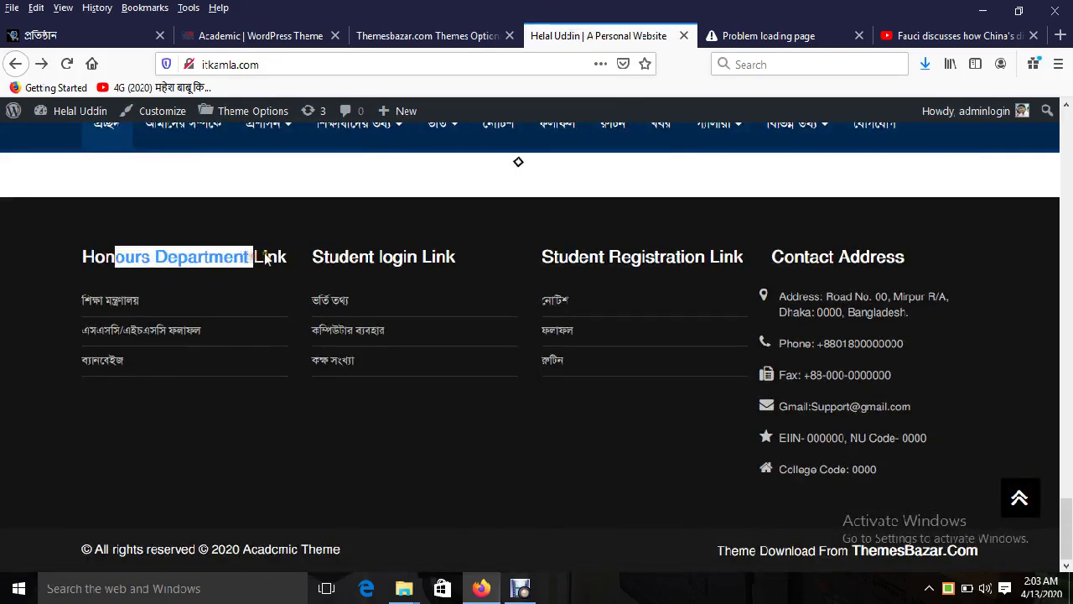
{"action": "left_click", "coordinate": [461, 35]}
Step: Review the footer titles Honours Department Link, Student login Link, Student Registration Link, Contact Address
{"action": "scroll", "coordinate": [587, 419], "scroll_direction": "down", "scroll_amount": 2}
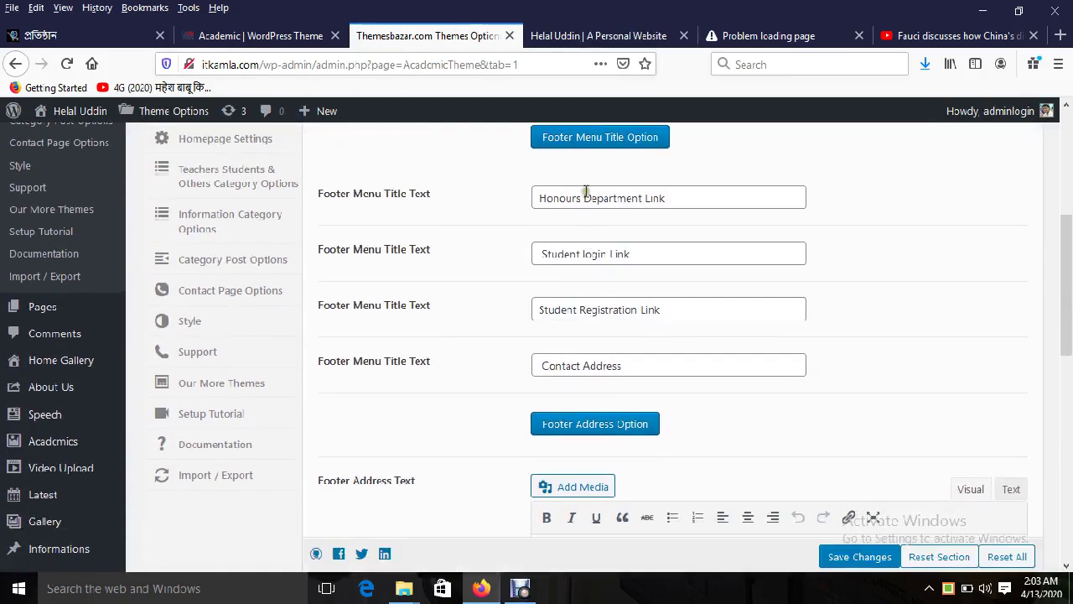
{"action": "triple_click", "coordinate": [586, 198]}
{"action": "triple_click", "coordinate": [591, 254]}
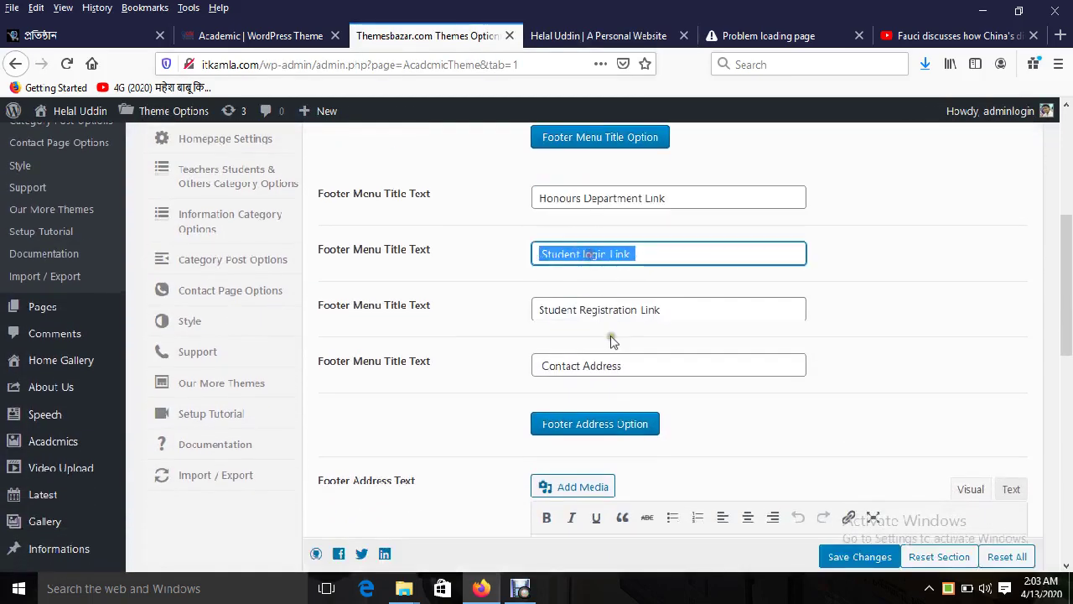
{"action": "triple_click", "coordinate": [596, 310]}
{"action": "double_click", "coordinate": [600, 365]}
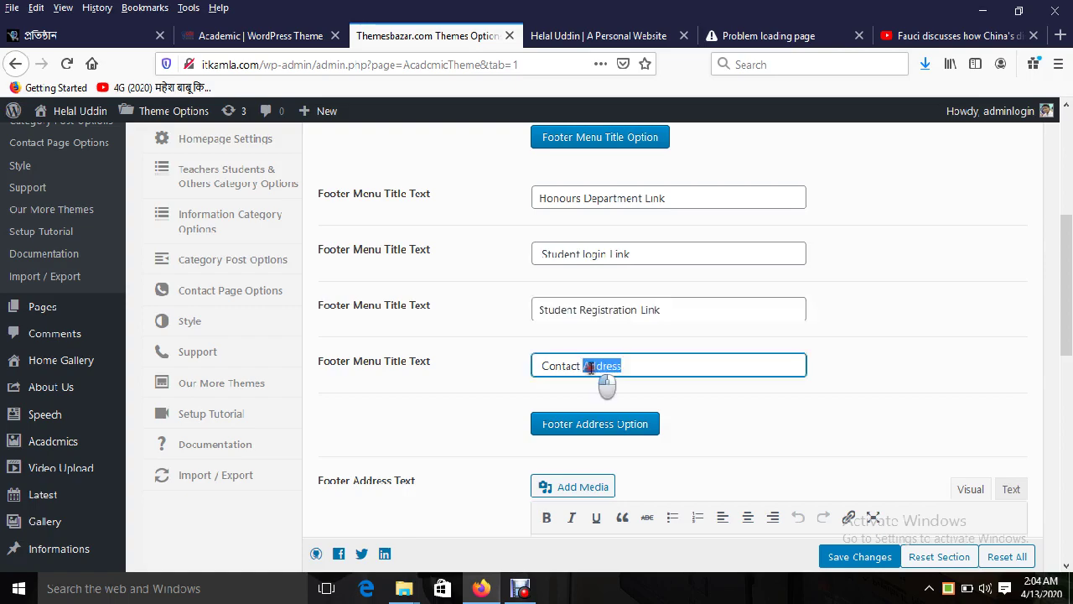
Step: Inspect the Academic demo site's first and second footer headings
{"action": "left_click", "coordinate": [260, 35]}
{"action": "scroll", "coordinate": [790, 404], "scroll_direction": "down", "scroll_amount": 10}
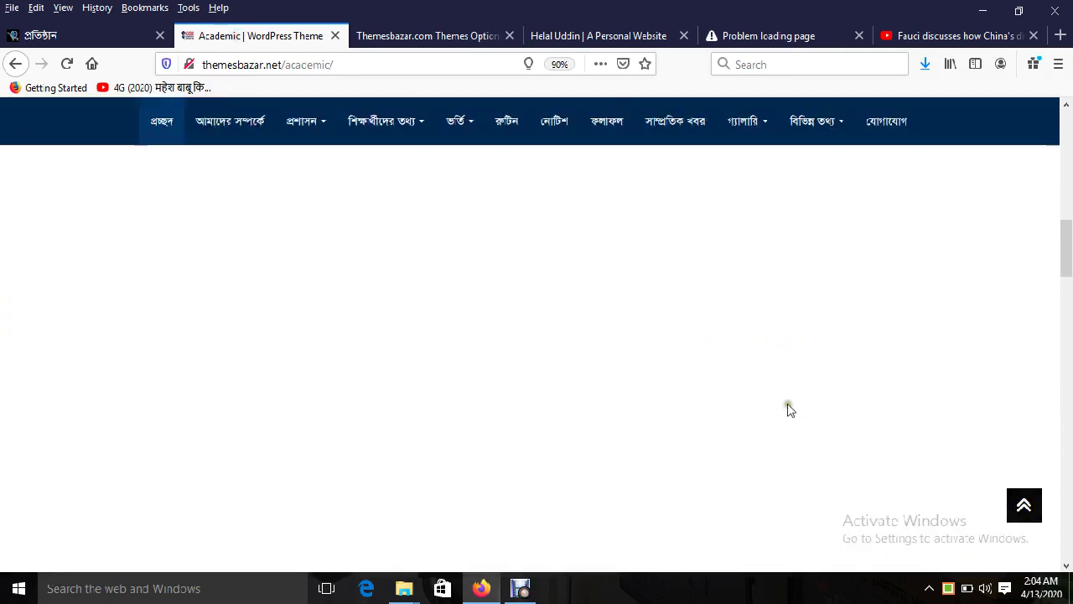
{"action": "scroll", "coordinate": [626, 350], "scroll_direction": "down", "scroll_amount": 10}
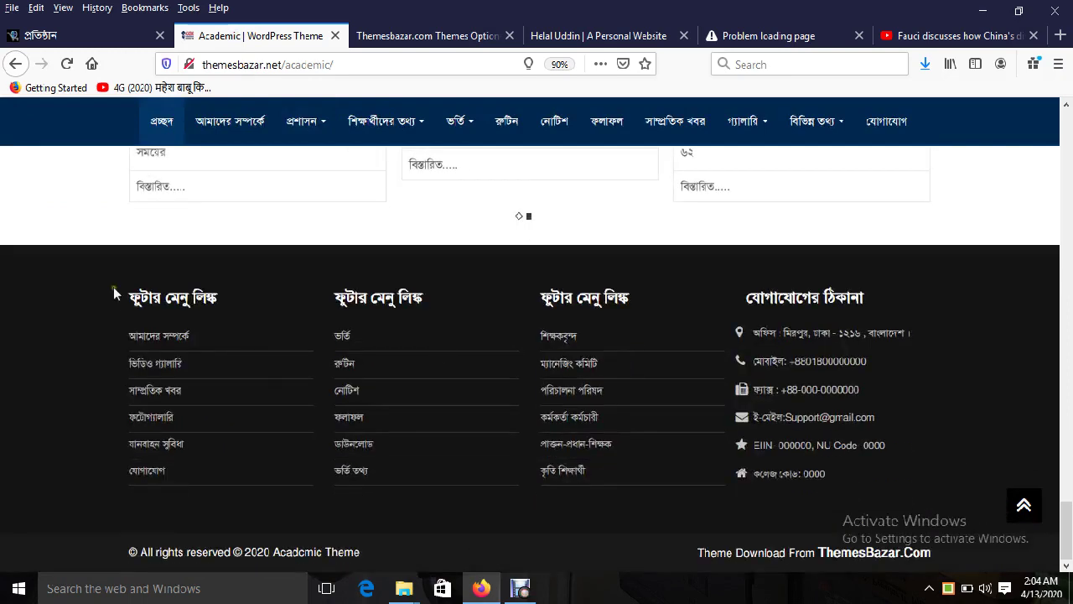
{"action": "left_click_drag", "start_coordinate": [116, 293], "coordinate": [426, 298]}
{"action": "left_click", "coordinate": [333, 297]}
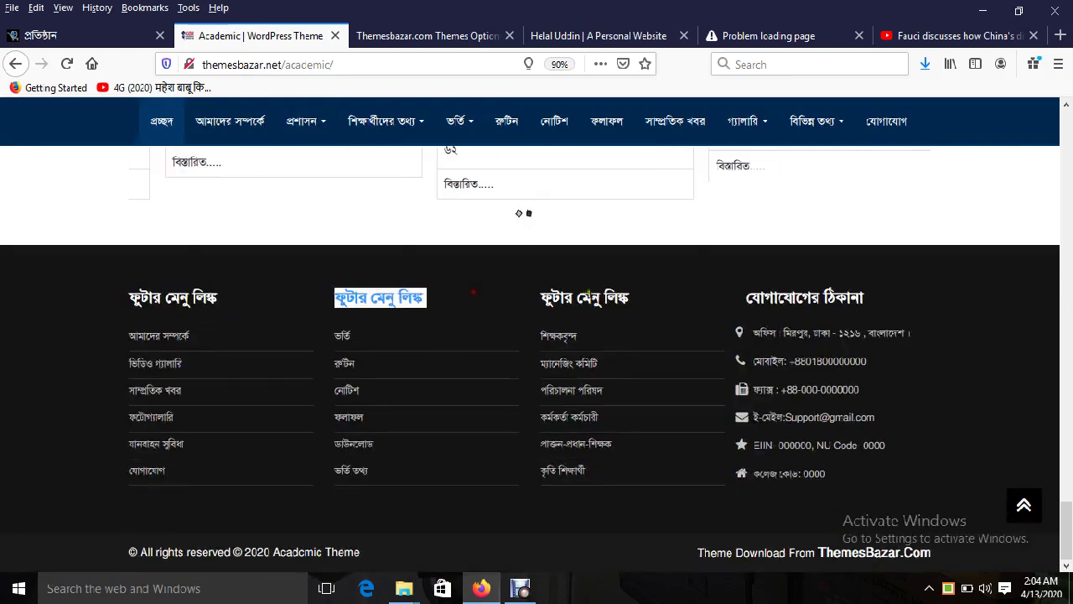
{"action": "left_click_drag", "start_coordinate": [541, 298], "coordinate": [597, 297]}
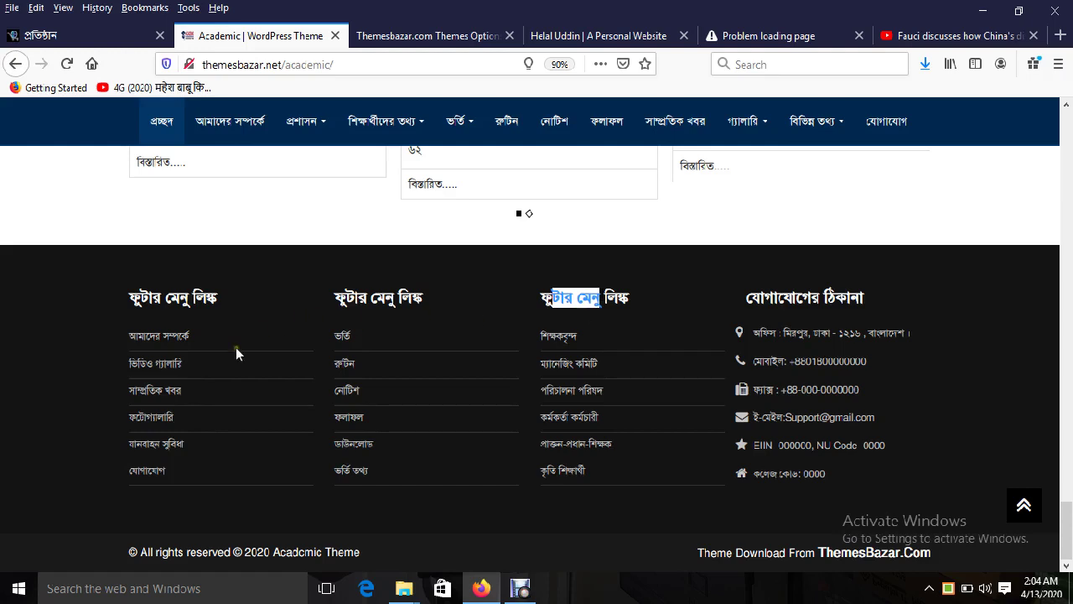
Step: Match the Honours Department Link title field against the live site's footer heading
{"action": "left_click", "coordinate": [462, 37]}
{"action": "triple_click", "coordinate": [595, 196]}
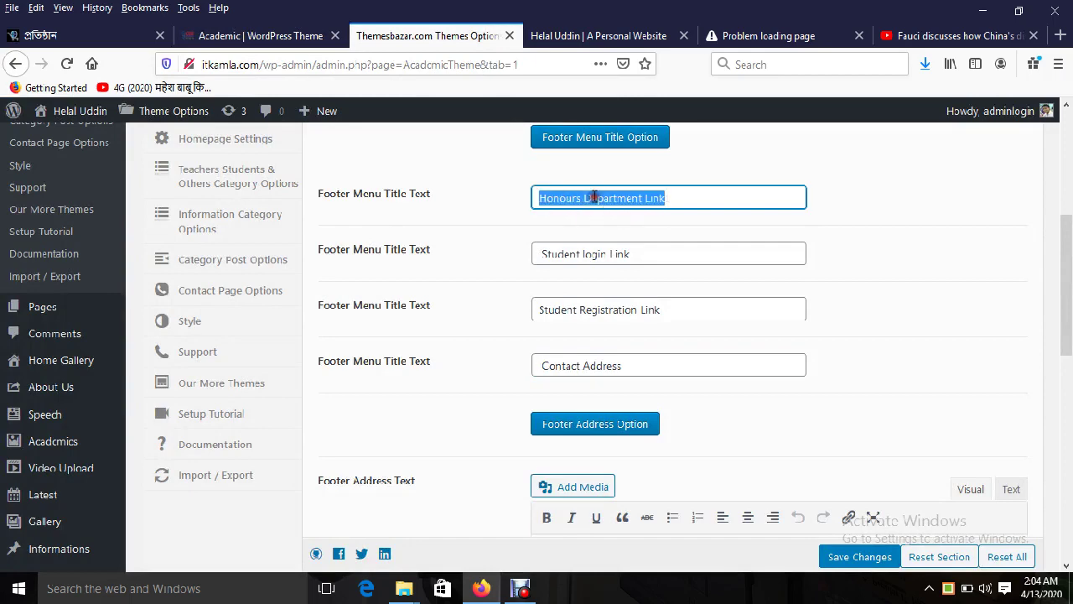
{"action": "left_click", "coordinate": [595, 36]}
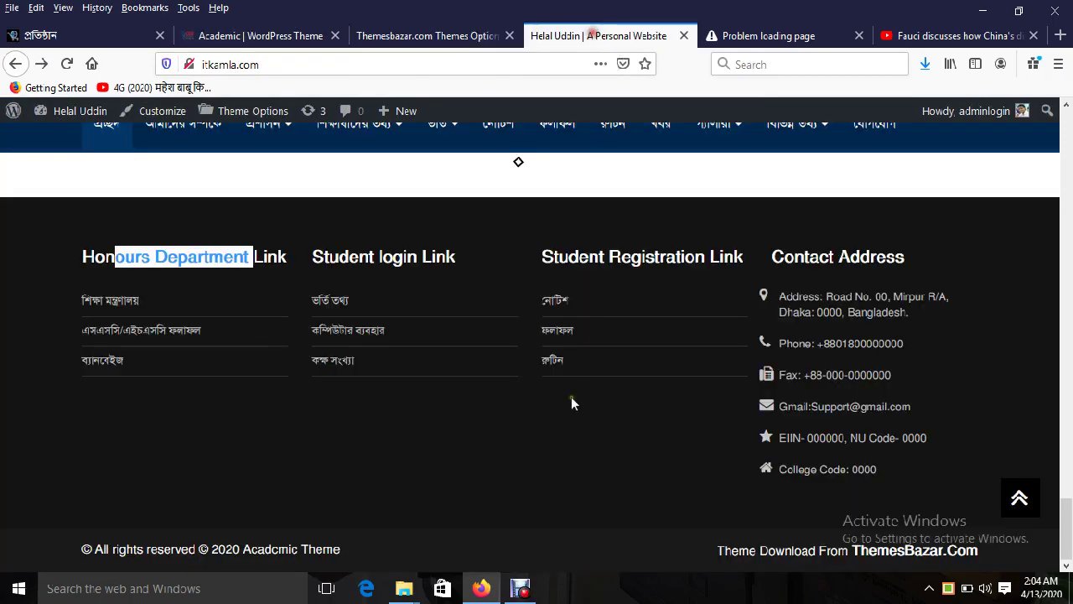
{"action": "triple_click", "coordinate": [212, 262]}
{"action": "left_click", "coordinate": [423, 38]}
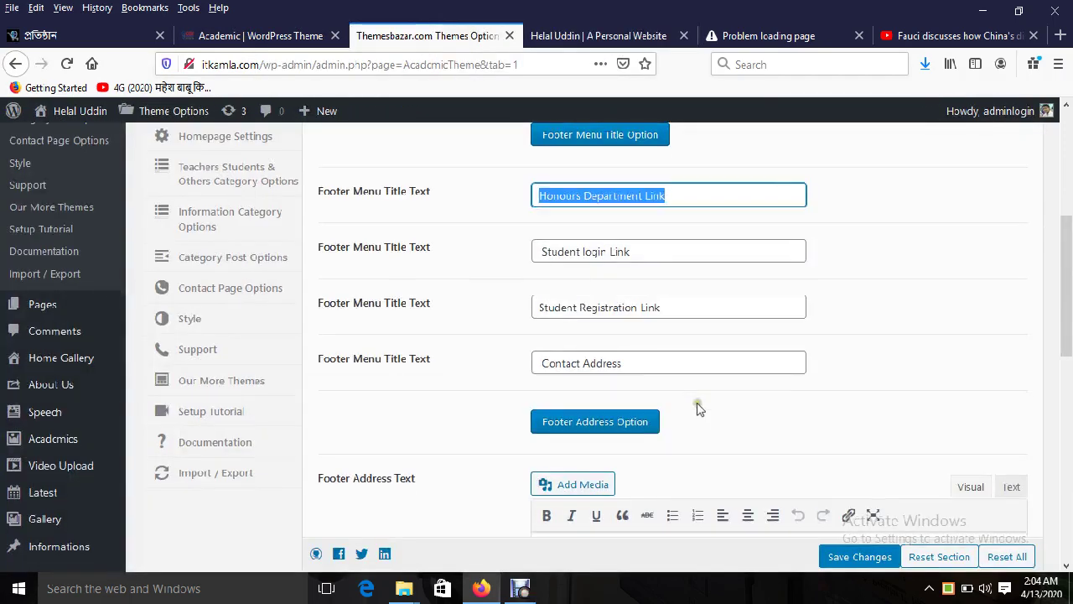
{"action": "scroll", "coordinate": [700, 408], "scroll_direction": "down", "scroll_amount": 3}
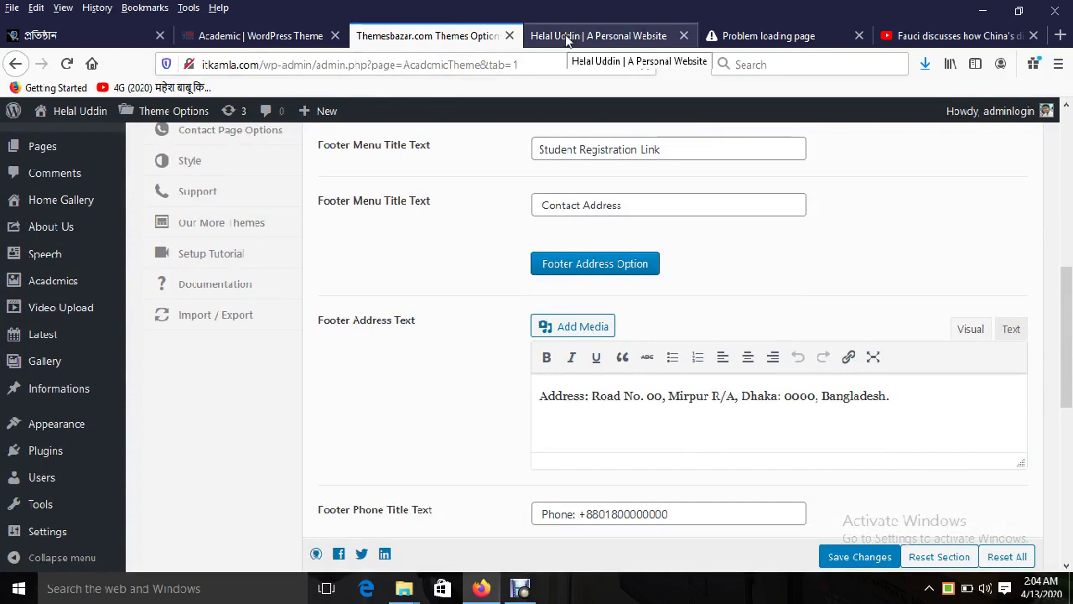
{"action": "left_click", "coordinate": [560, 35]}
{"action": "left_click_drag", "start_coordinate": [783, 261], "coordinate": [882, 267]}
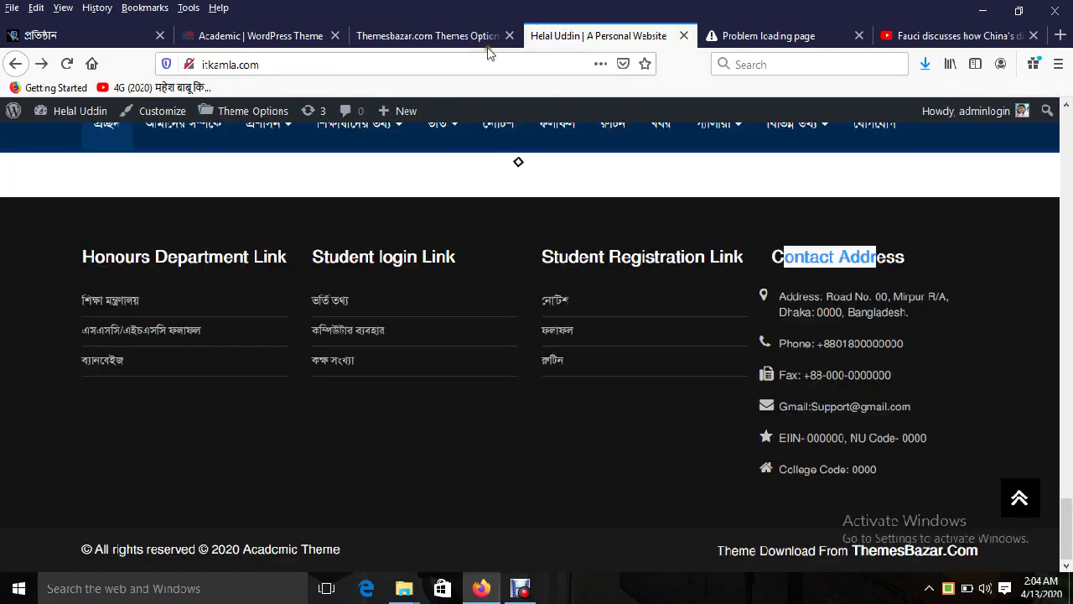
{"action": "left_click", "coordinate": [474, 36]}
{"action": "triple_click", "coordinate": [687, 434]}
{"action": "scroll", "coordinate": [652, 431], "scroll_direction": "down", "scroll_amount": 3}
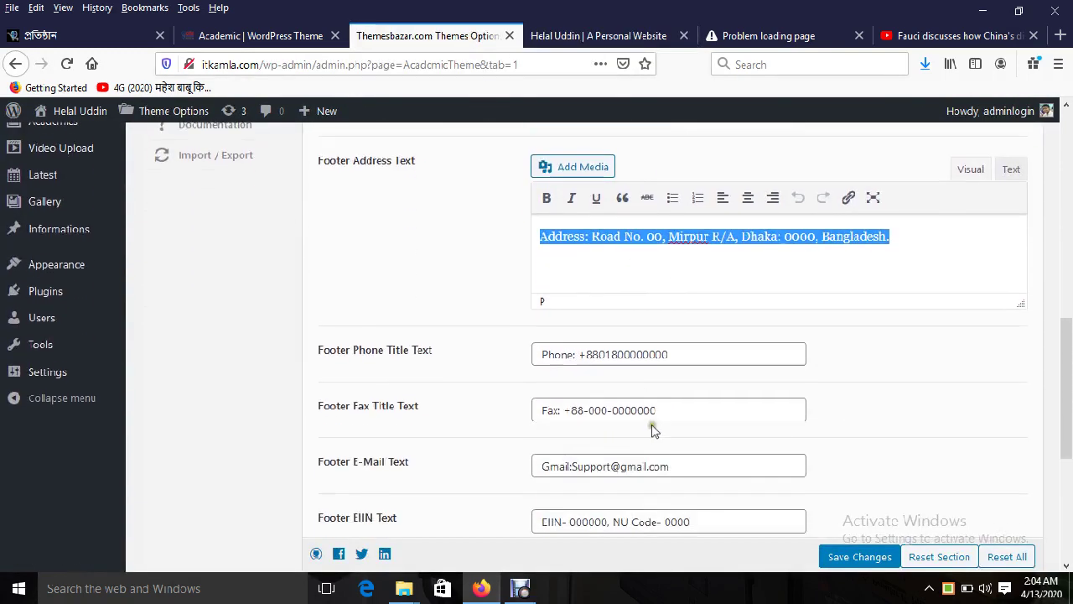
{"action": "triple_click", "coordinate": [635, 353]}
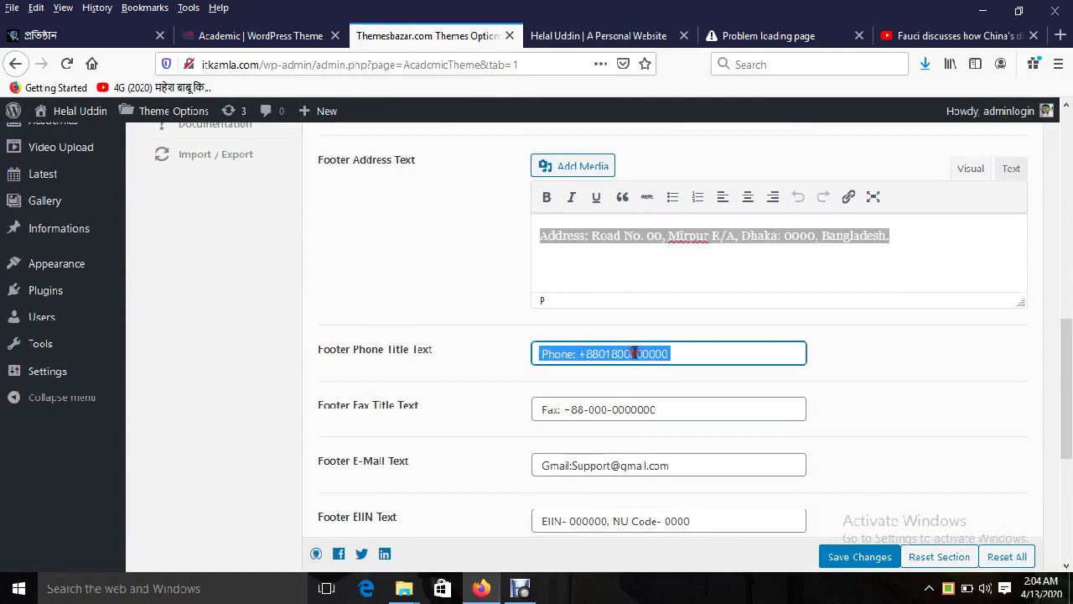
{"action": "triple_click", "coordinate": [620, 415]}
{"action": "scroll", "coordinate": [659, 486], "scroll_direction": "down", "scroll_amount": 2}
{"action": "triple_click", "coordinate": [603, 387]}
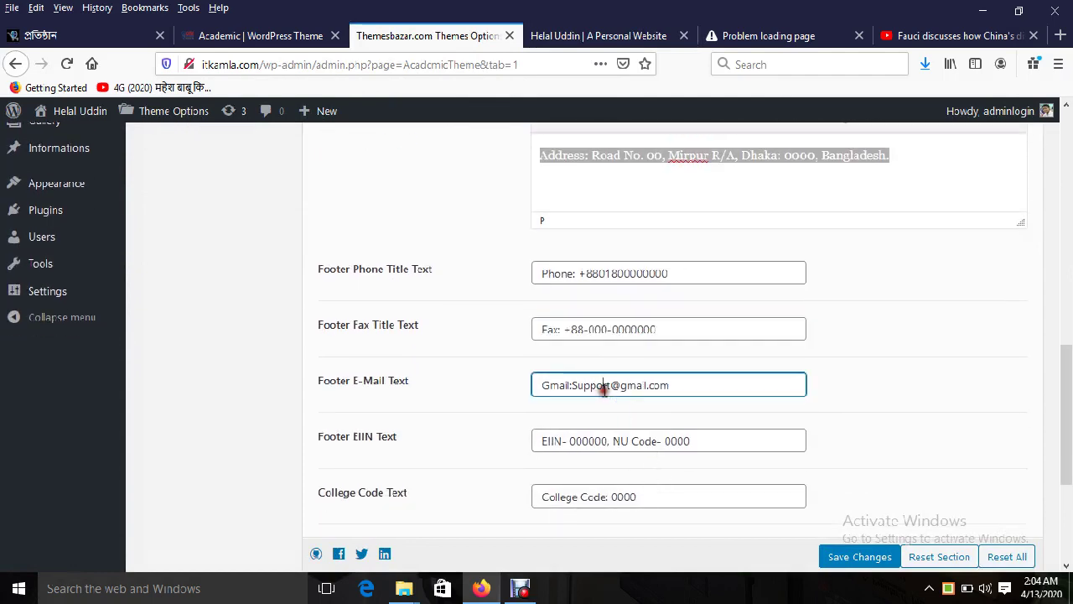
{"action": "triple_click", "coordinate": [595, 445]}
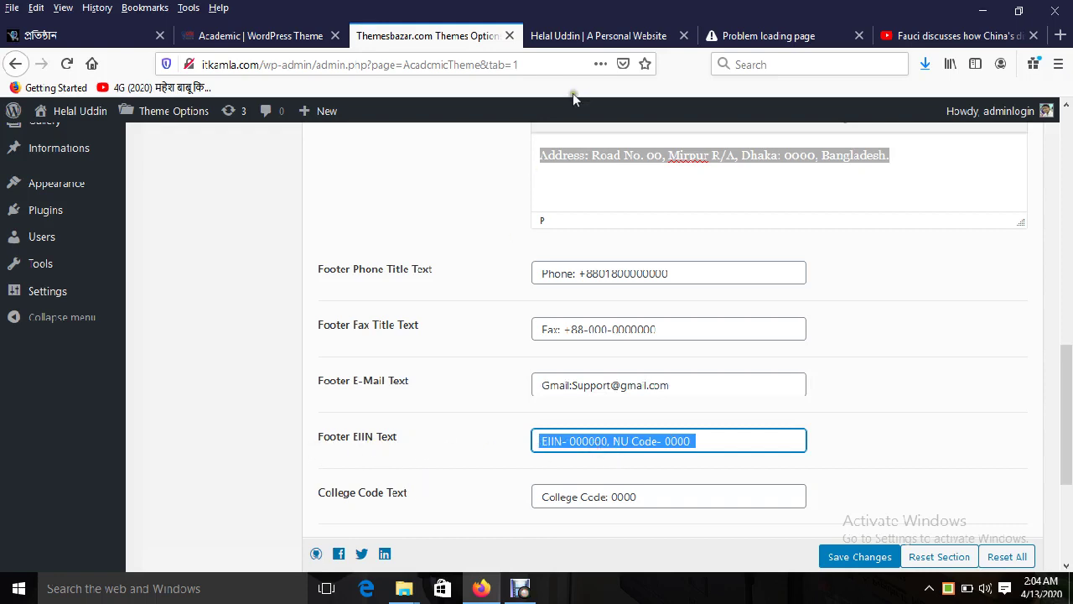
{"action": "left_click", "coordinate": [585, 36]}
{"action": "double_click", "coordinate": [826, 437]}
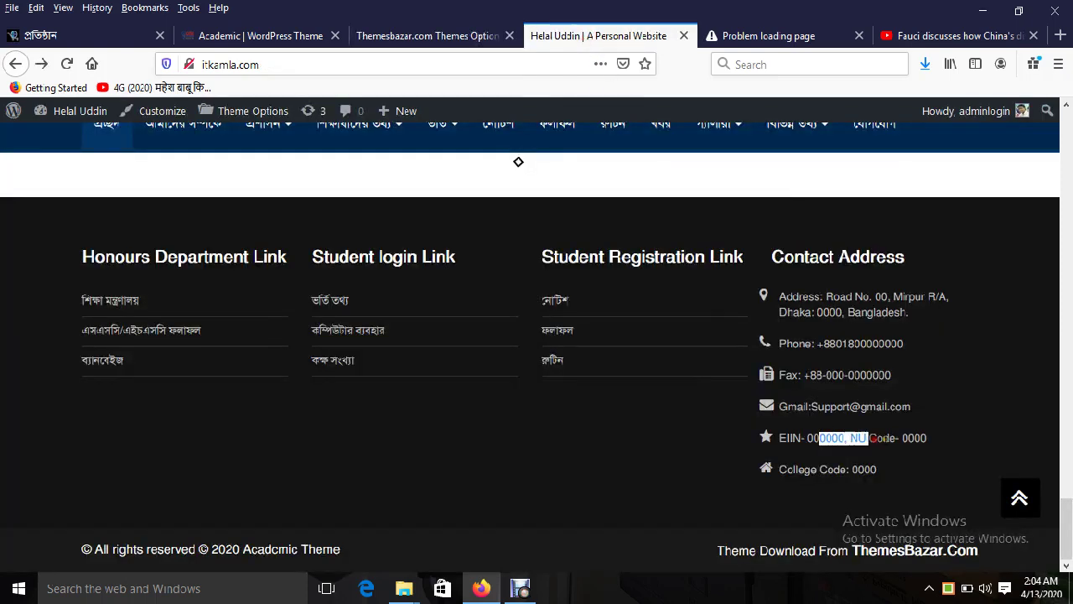
{"action": "left_click", "coordinate": [428, 35]}
{"action": "left_click_drag", "start_coordinate": [593, 497], "coordinate": [629, 498]}
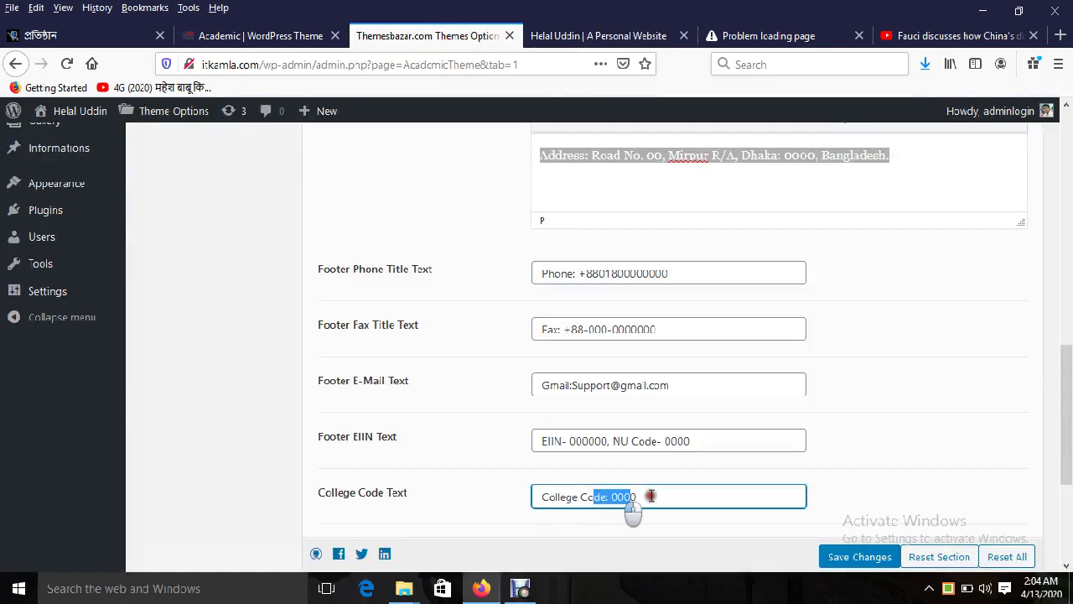
{"action": "scroll", "coordinate": [711, 496], "scroll_direction": "down", "scroll_amount": 3}
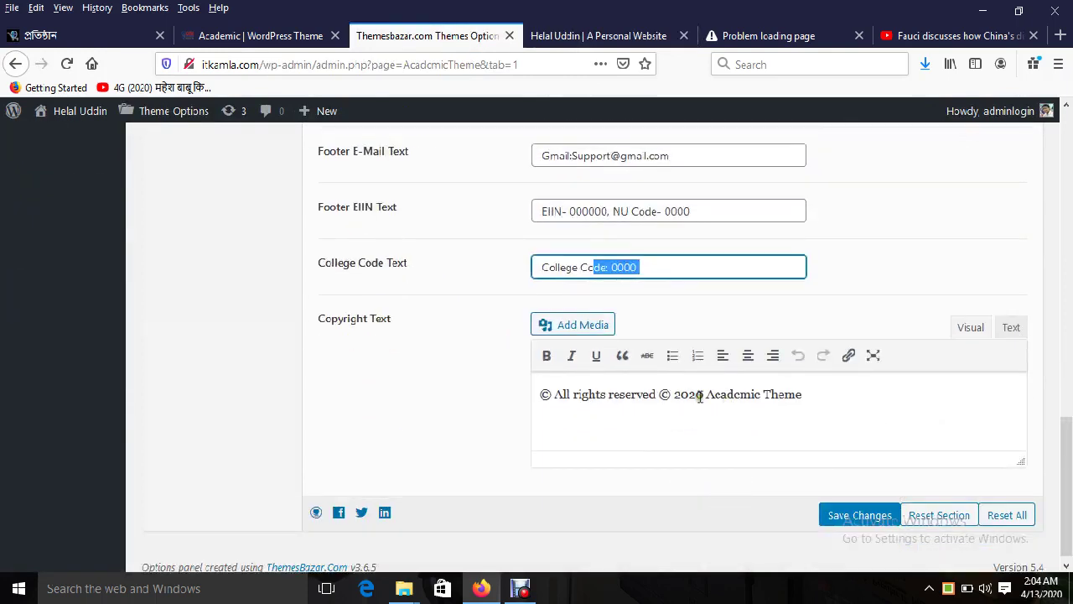
{"action": "left_click_drag", "start_coordinate": [709, 400], "coordinate": [828, 403]}
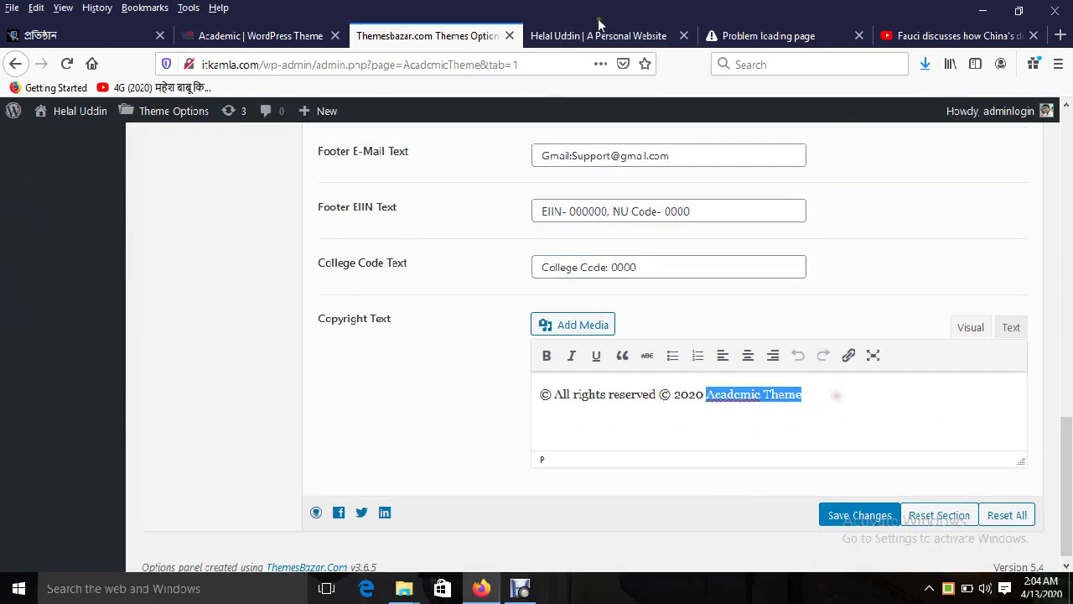
{"action": "left_click", "coordinate": [597, 35]}
{"action": "left_click_drag", "start_coordinate": [242, 550], "coordinate": [340, 555]}
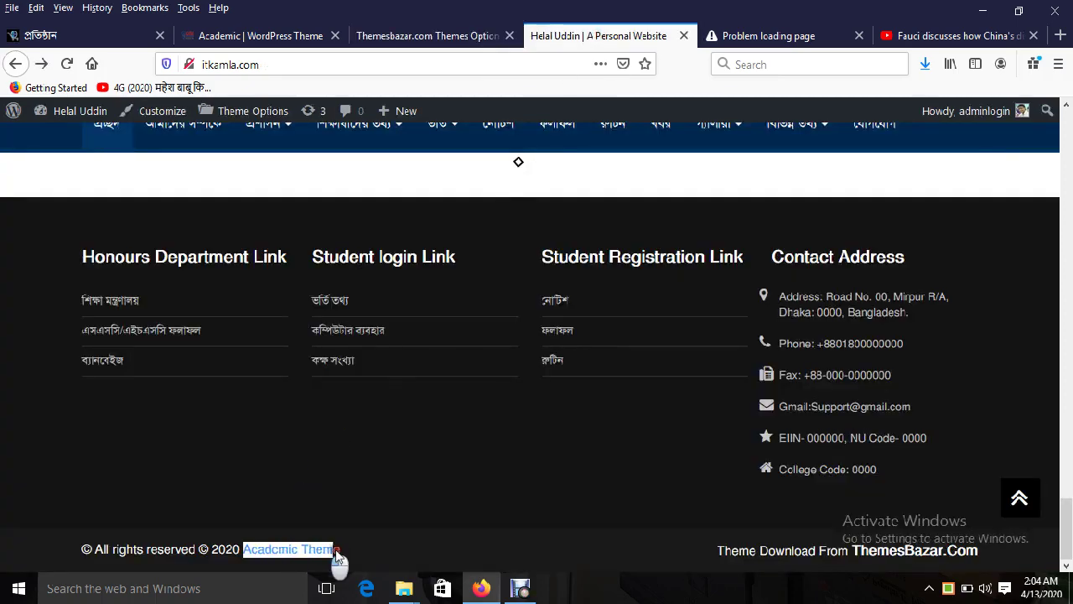
{"action": "left_click", "coordinate": [436, 38]}
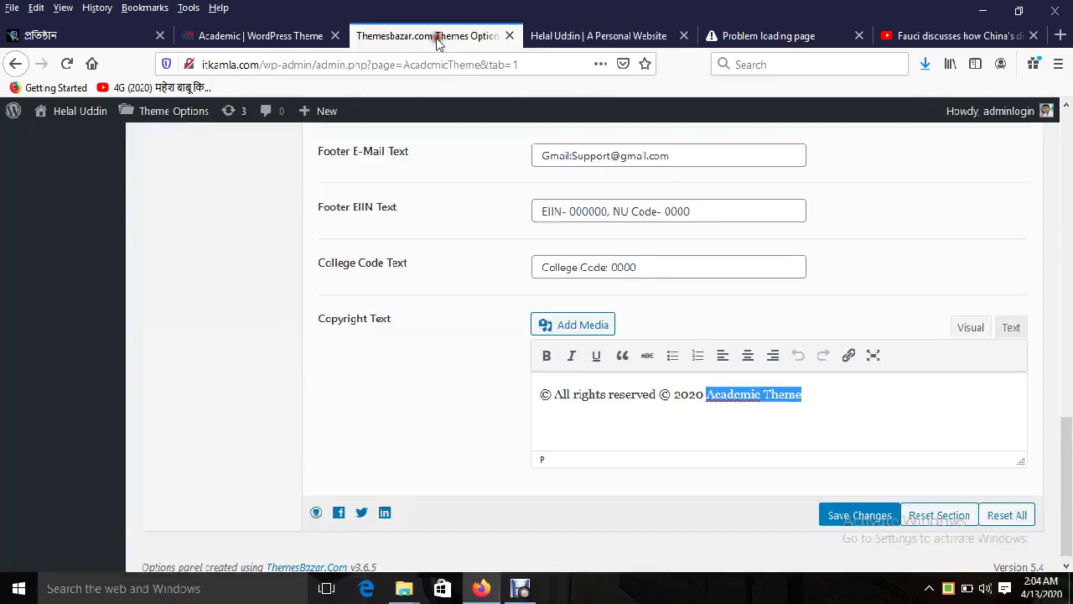
{"action": "scroll", "coordinate": [624, 289], "scroll_direction": "up", "scroll_amount": 2}
{"action": "left_click", "coordinate": [584, 38]}
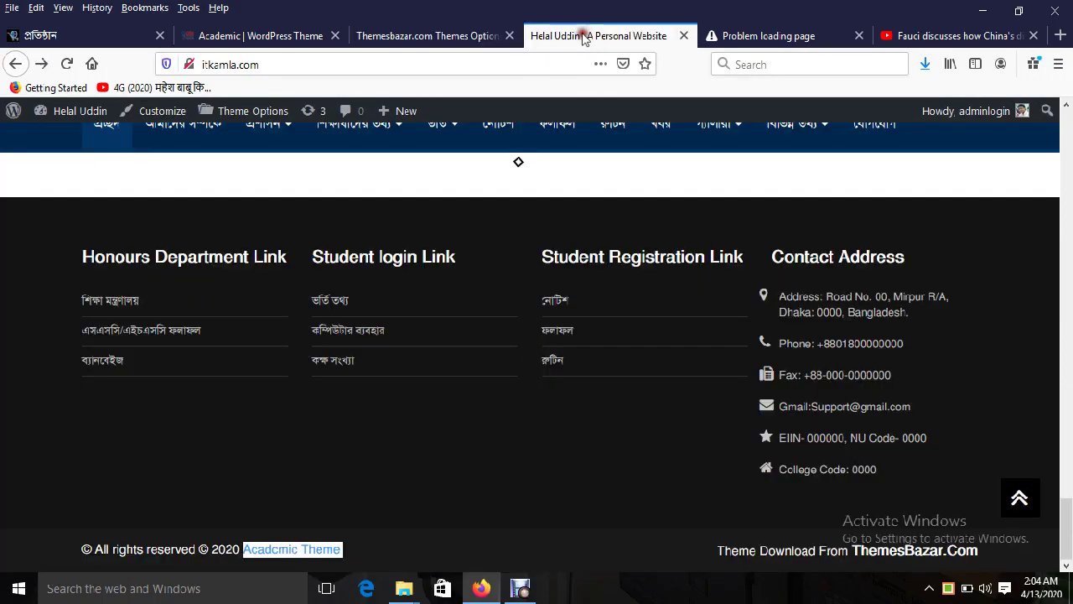
{"action": "scroll", "coordinate": [477, 388], "scroll_direction": "up", "scroll_amount": 10}
{"action": "left_click", "coordinate": [423, 38]}
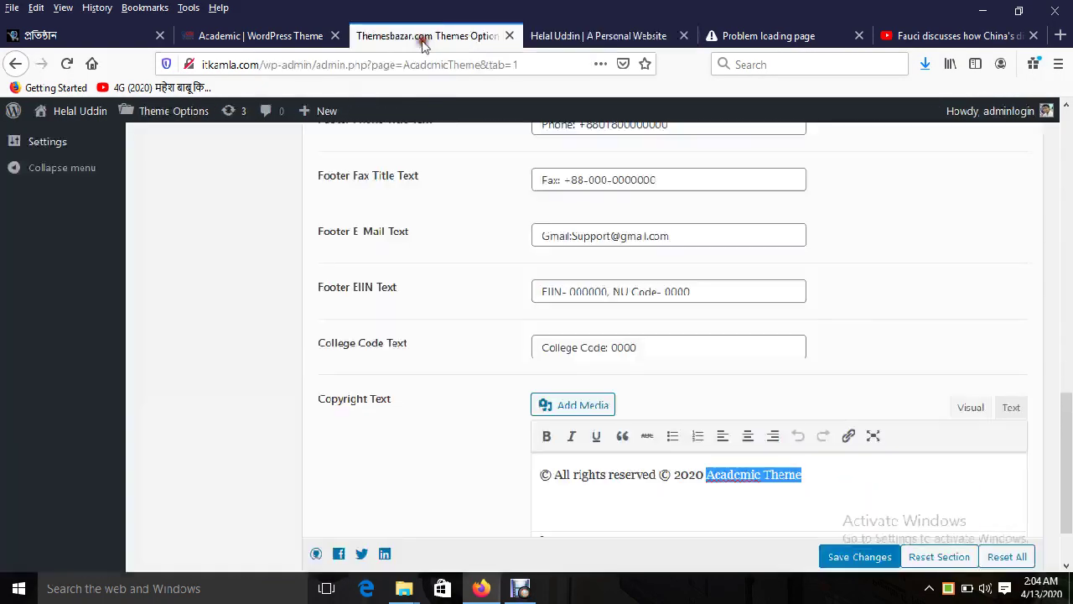
{"action": "scroll", "coordinate": [306, 350], "scroll_direction": "up", "scroll_amount": 3}
{"action": "scroll", "coordinate": [306, 350], "scroll_direction": "up", "scroll_amount": 10}
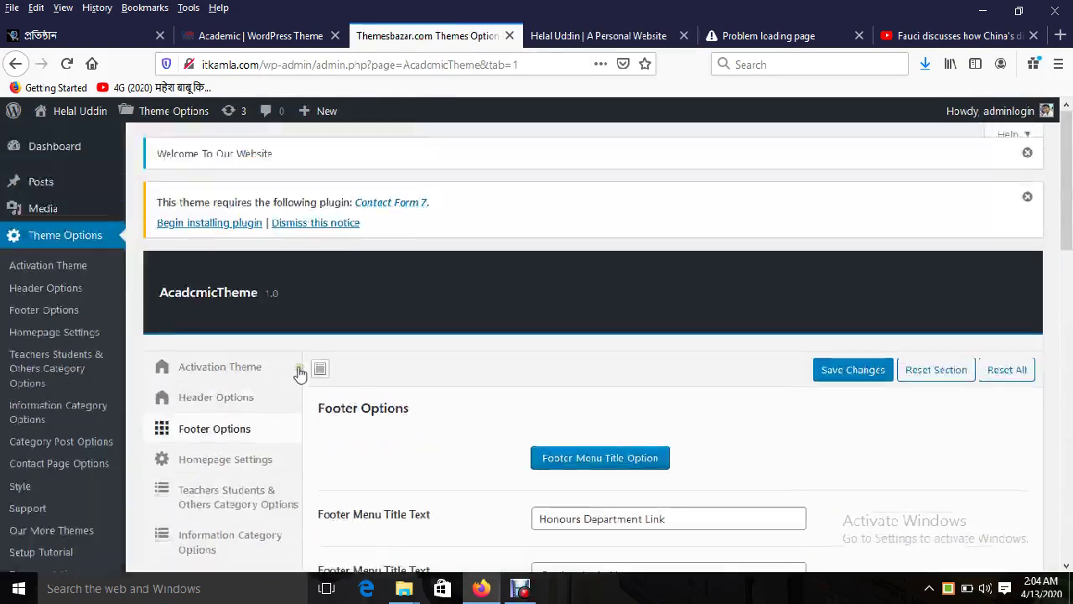
Step: Open Homepage Settings and scroll to the nine layout sections, Home Slider through Latest News
{"action": "left_click", "coordinate": [260, 461]}
{"action": "scroll", "coordinate": [692, 302], "scroll_direction": "down", "scroll_amount": 10}
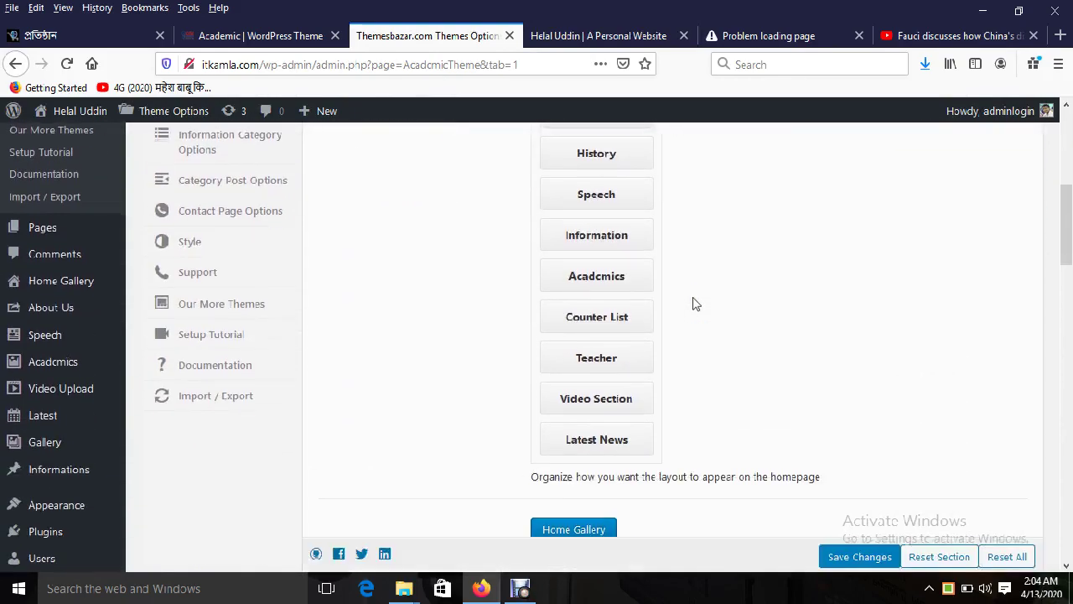
{"action": "scroll", "coordinate": [693, 303], "scroll_direction": "down", "scroll_amount": 5}
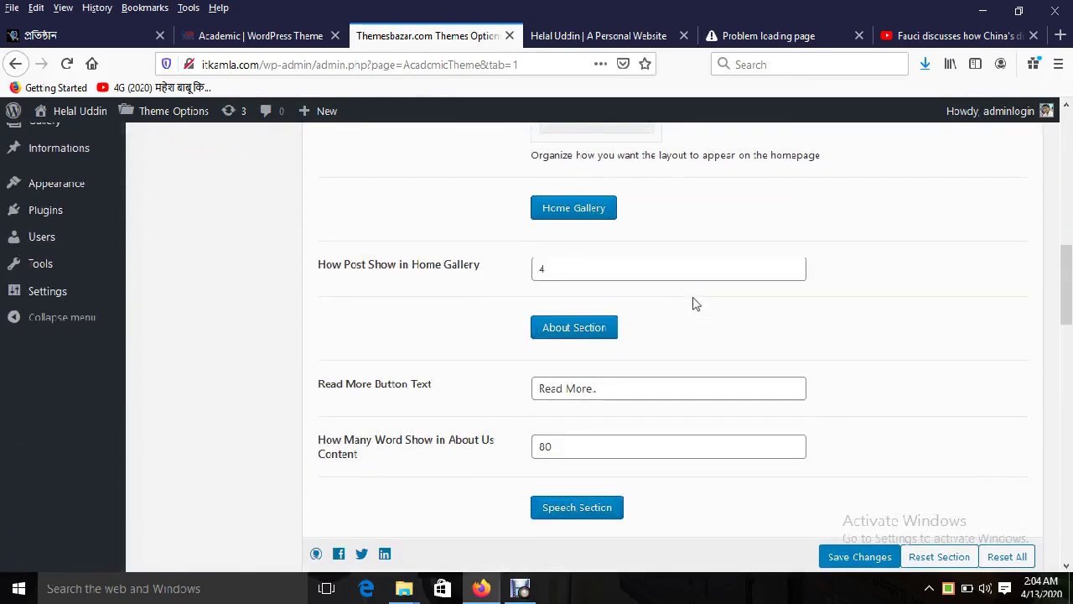
{"action": "scroll", "coordinate": [692, 304], "scroll_direction": "down", "scroll_amount": 12}
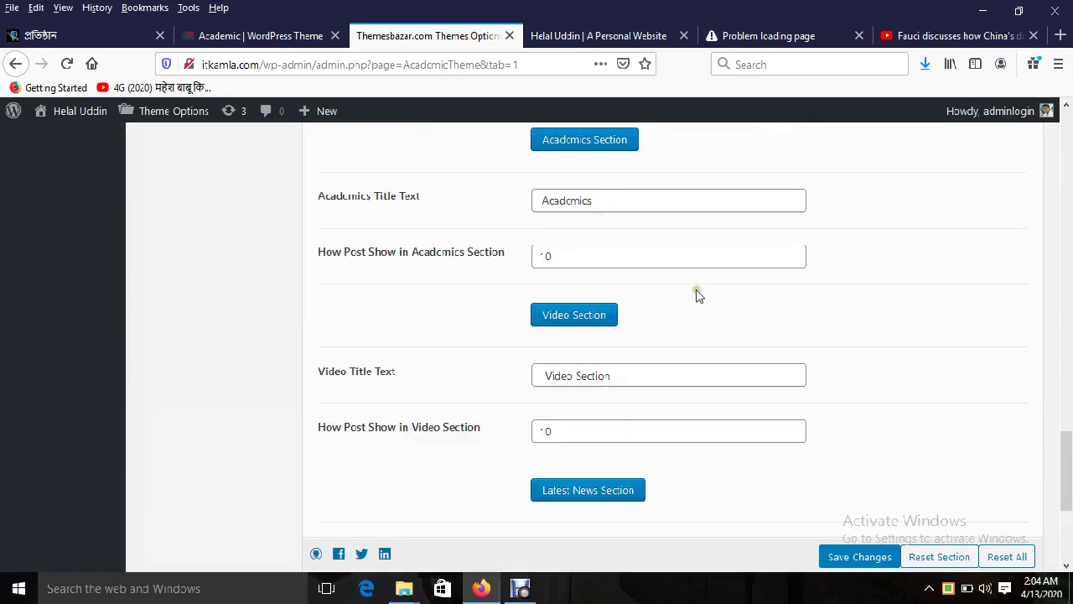
{"action": "scroll", "coordinate": [697, 293], "scroll_direction": "down", "scroll_amount": 6}
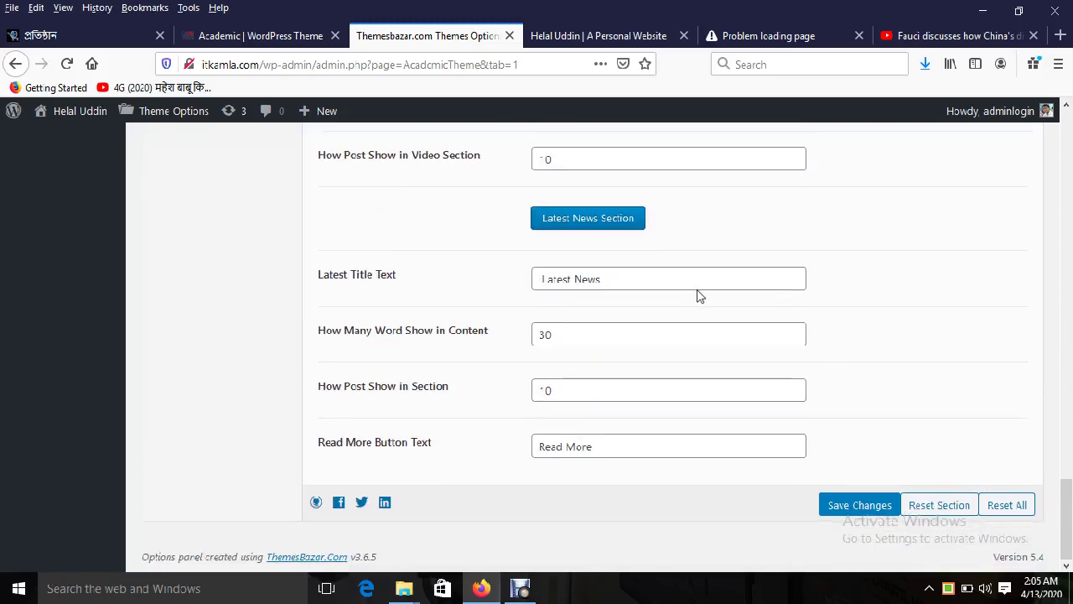
{"action": "scroll", "coordinate": [635, 332], "scroll_direction": "up", "scroll_amount": 20}
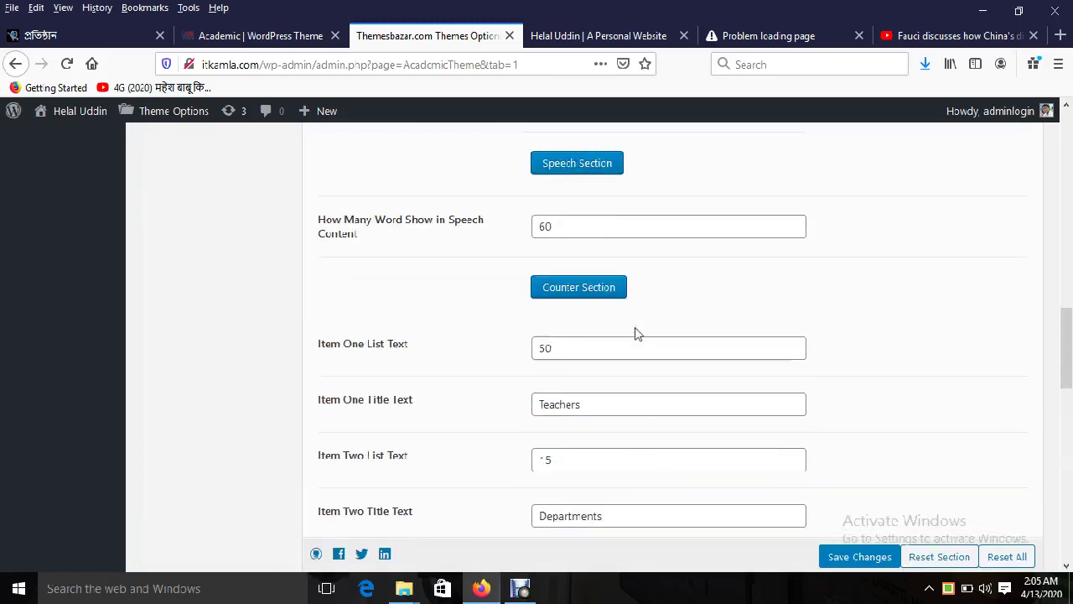
{"action": "scroll", "coordinate": [635, 332], "scroll_direction": "down", "scroll_amount": 7}
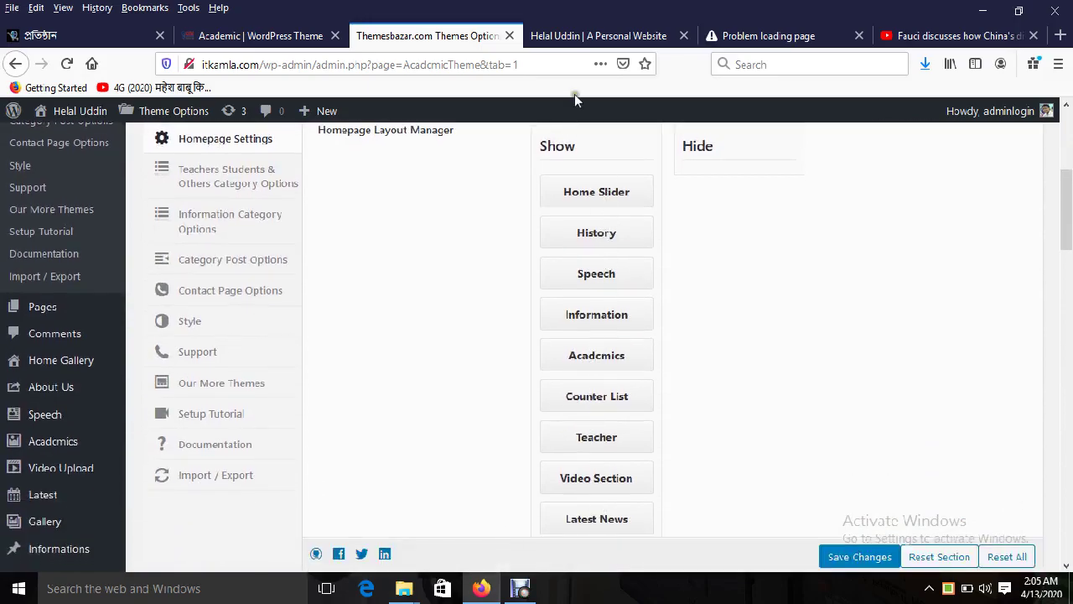
Step: Compare the live school site with the Academic theme demo homepage
{"action": "left_click", "coordinate": [579, 36]}
{"action": "left_click", "coordinate": [256, 36]}
{"action": "scroll", "coordinate": [450, 359], "scroll_direction": "up", "scroll_amount": 3}
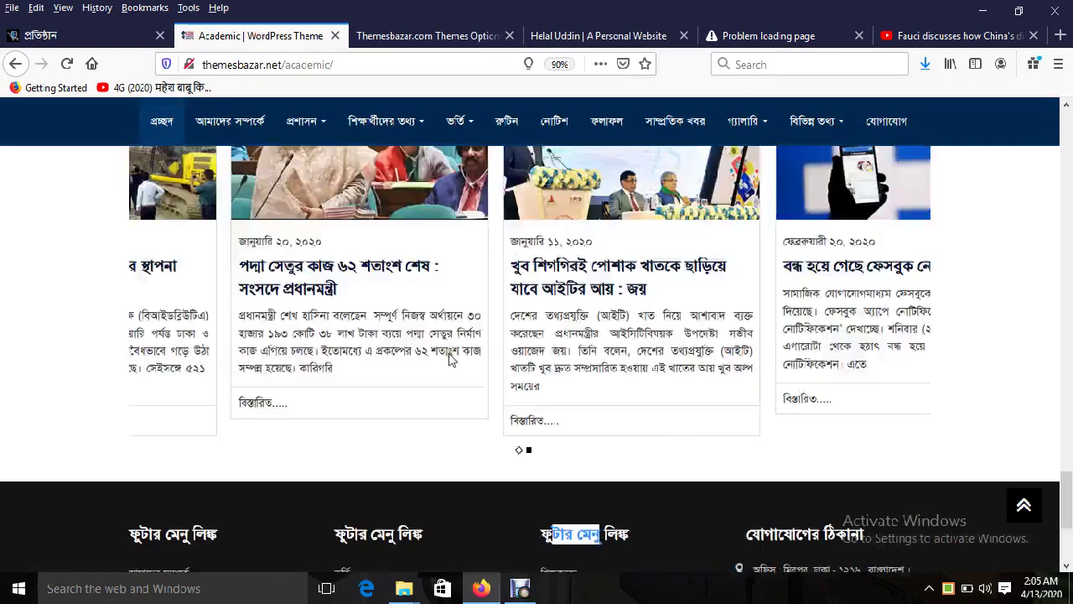
{"action": "scroll", "coordinate": [450, 359], "scroll_direction": "up", "scroll_amount": 20}
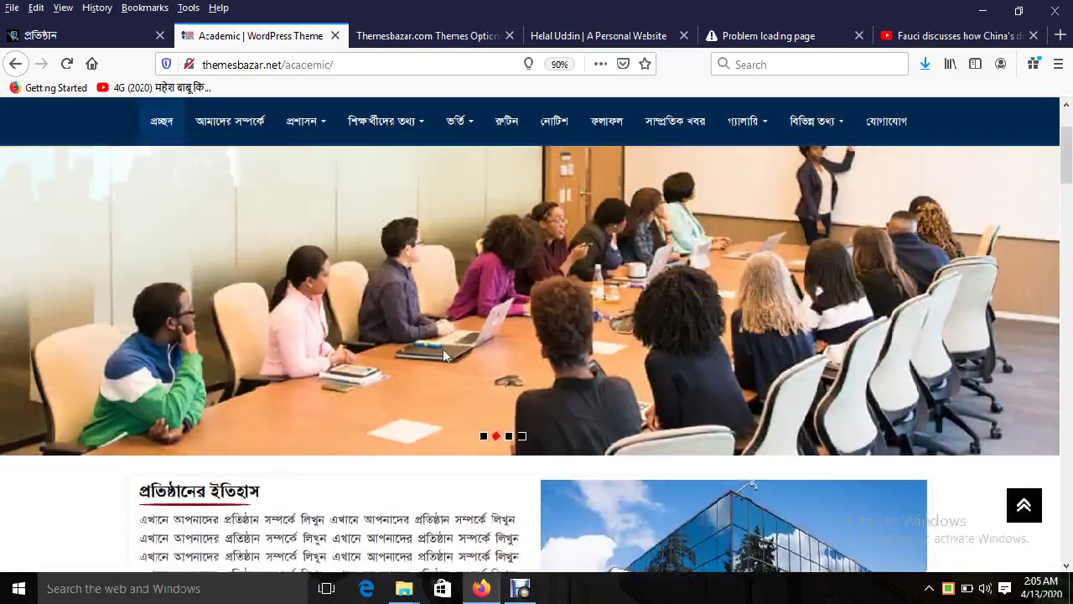
{"action": "scroll", "coordinate": [443, 349], "scroll_direction": "up", "scroll_amount": 2}
{"action": "scroll", "coordinate": [495, 357], "scroll_direction": "down", "scroll_amount": 4}
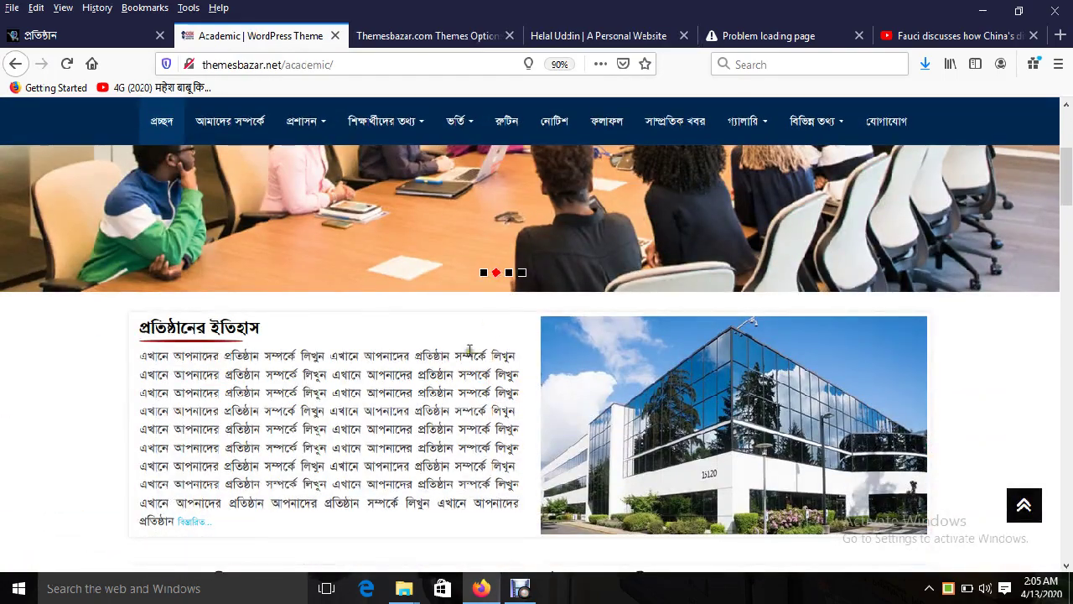
{"action": "scroll", "coordinate": [444, 339], "scroll_direction": "down", "scroll_amount": 3}
Step: Review the current section order on the live homepage
{"action": "left_click", "coordinate": [427, 35]}
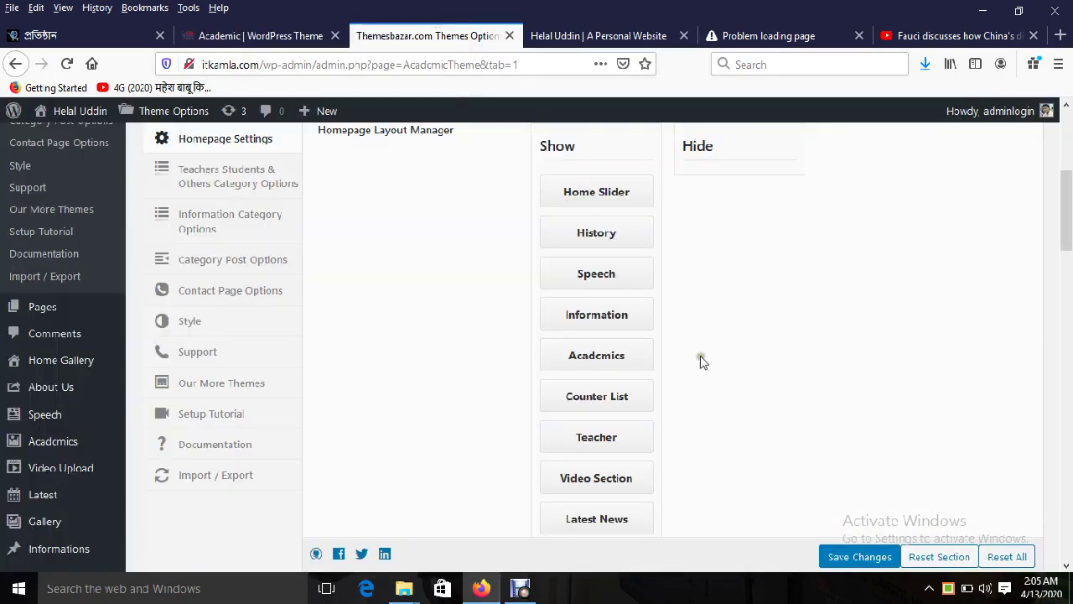
{"action": "left_click", "coordinate": [598, 36]}
{"action": "scroll", "coordinate": [684, 331], "scroll_direction": "up", "scroll_amount": 10}
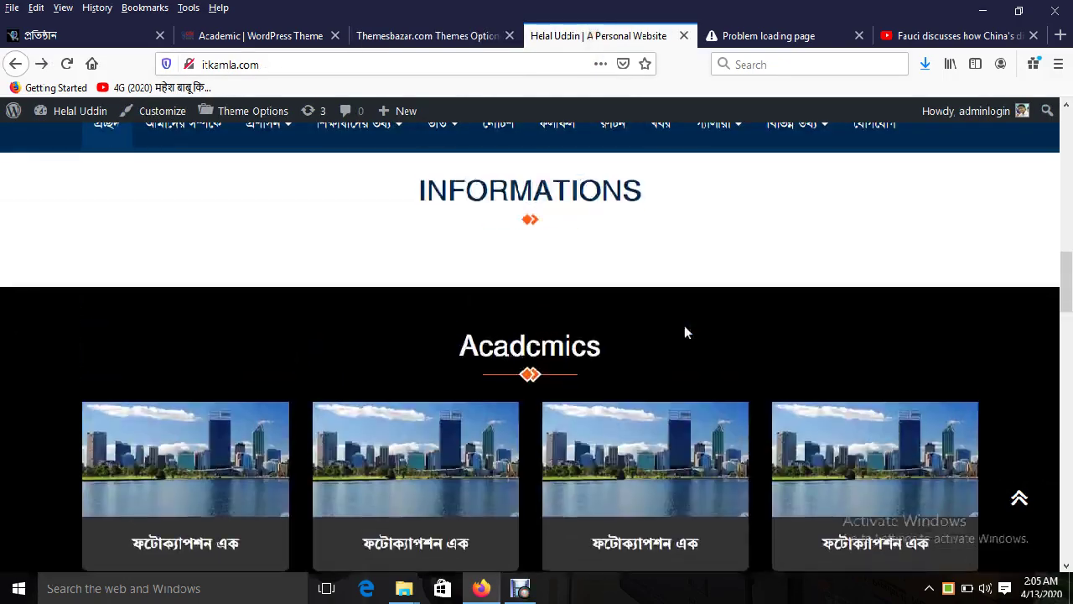
{"action": "scroll", "coordinate": [684, 333], "scroll_direction": "up", "scroll_amount": 5}
{"action": "left_click_drag", "start_coordinate": [638, 445], "coordinate": [549, 384]}
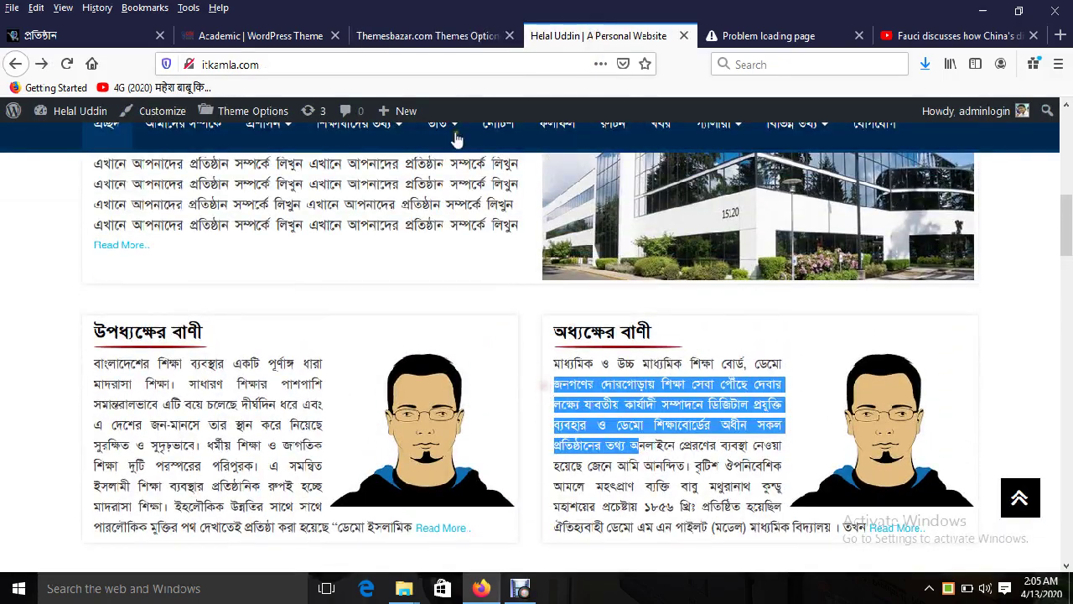
Step: Move Speech above History in the layout, save, and reload the live site to check
{"action": "left_click", "coordinate": [428, 35]}
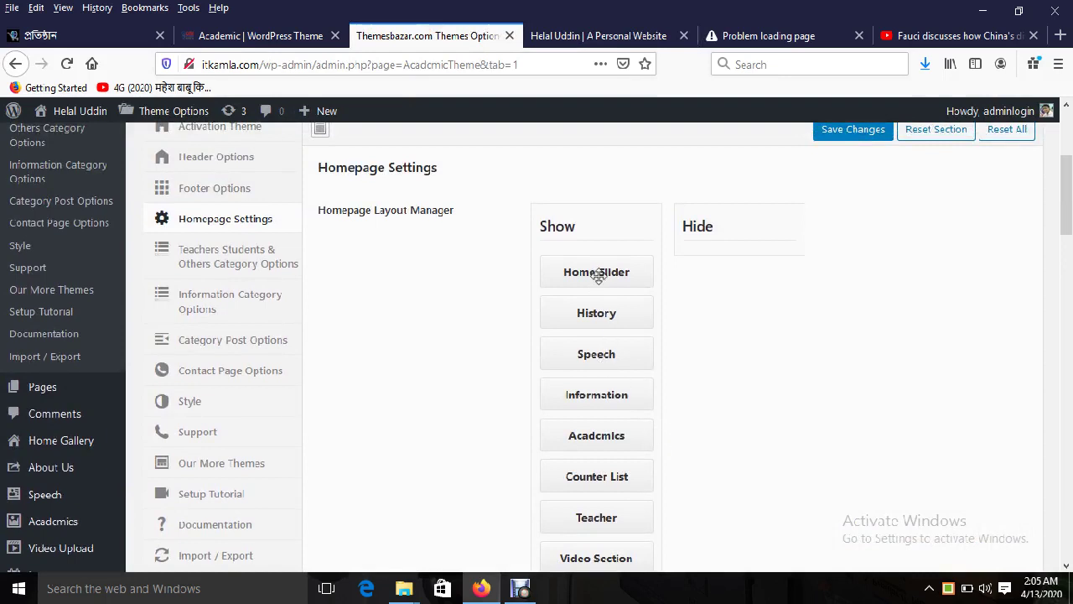
{"action": "left_click_drag", "start_coordinate": [596, 358], "coordinate": [616, 309]}
{"action": "left_click", "coordinate": [834, 132]}
{"action": "left_click", "coordinate": [576, 37]}
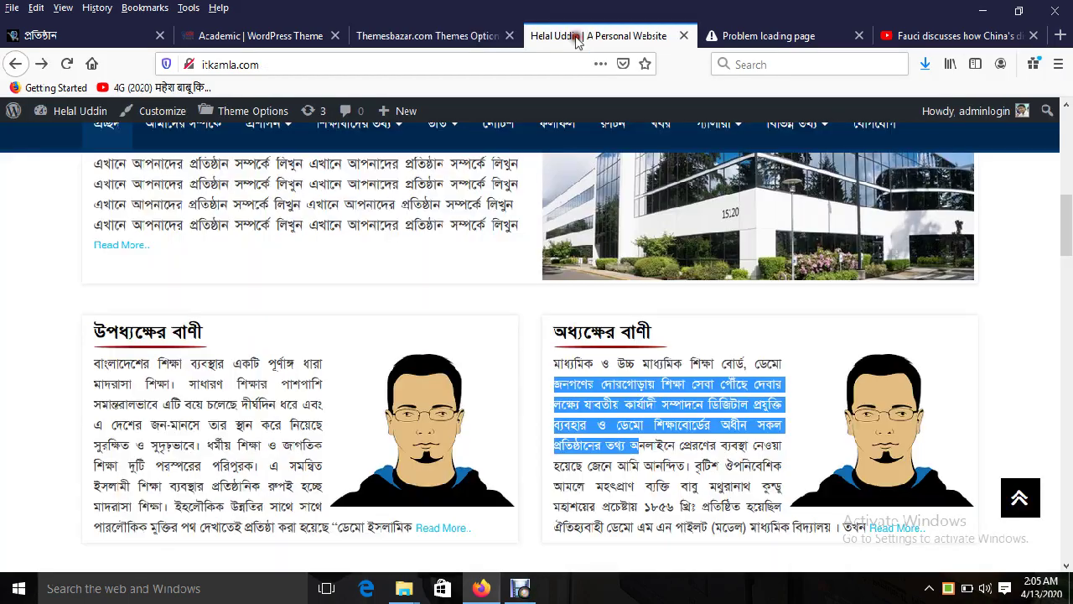
{"action": "scroll", "coordinate": [574, 283], "scroll_direction": "up", "scroll_amount": 3}
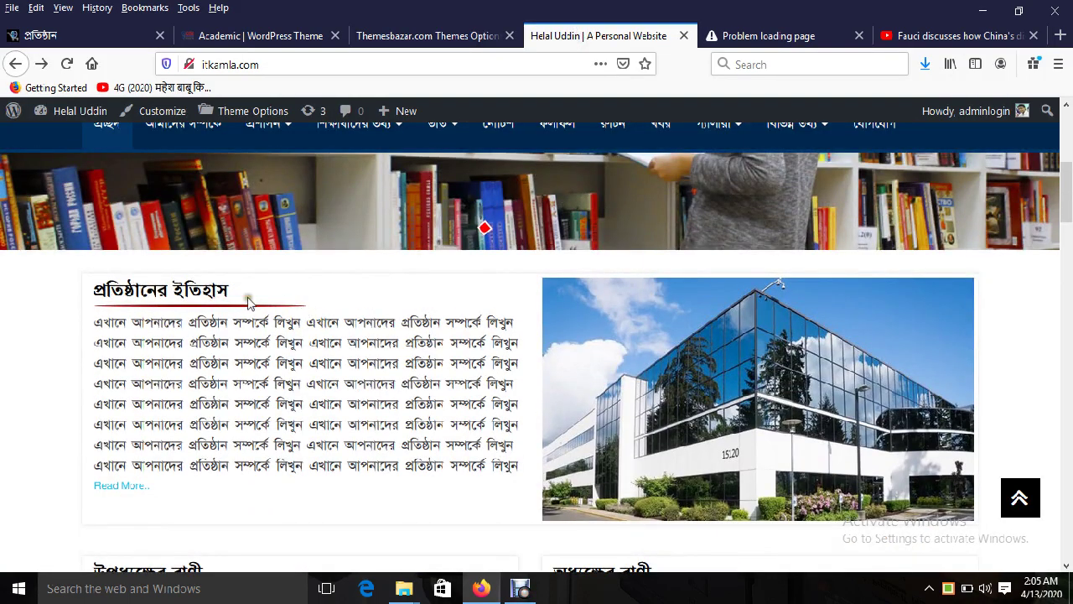
{"action": "left_click", "coordinate": [67, 63]}
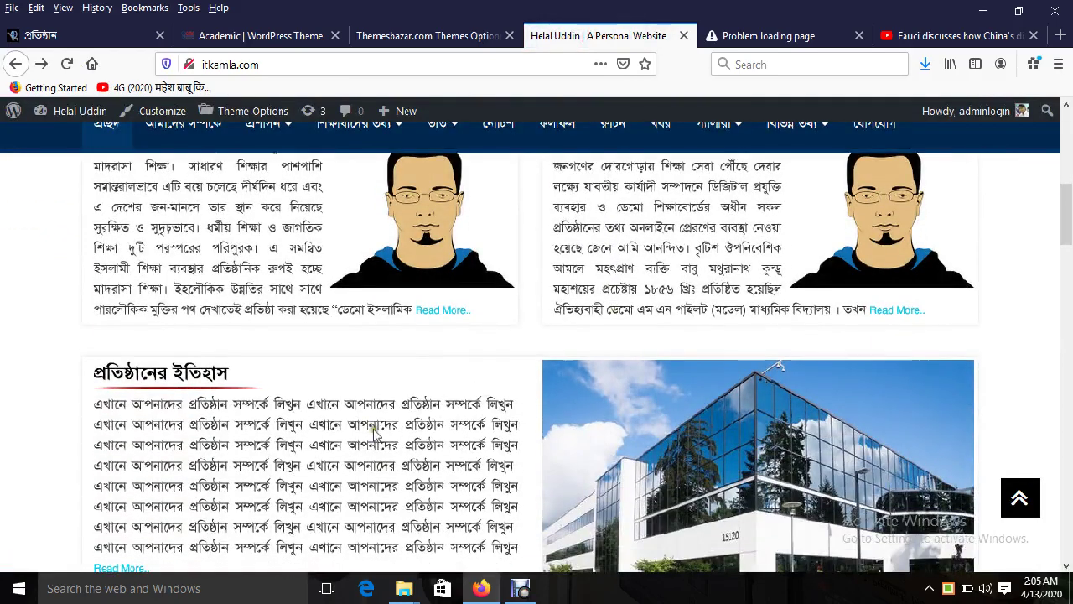
Step: Drag Speech back to sit after History in the Homepage Layout Manager
{"action": "left_click", "coordinate": [486, 35]}
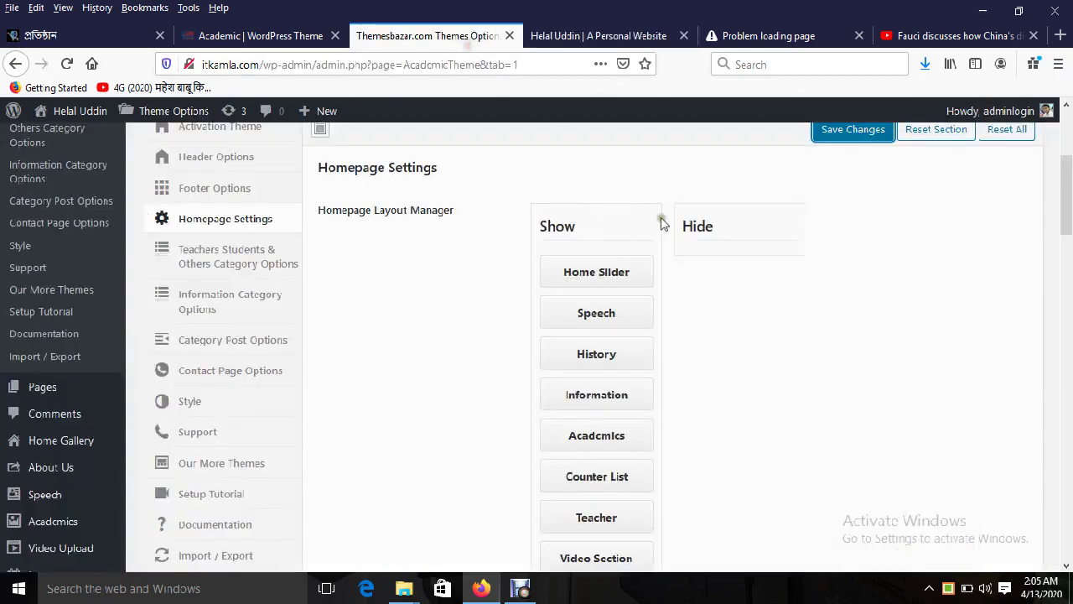
{"action": "left_click_drag", "start_coordinate": [609, 313], "coordinate": [673, 376]}
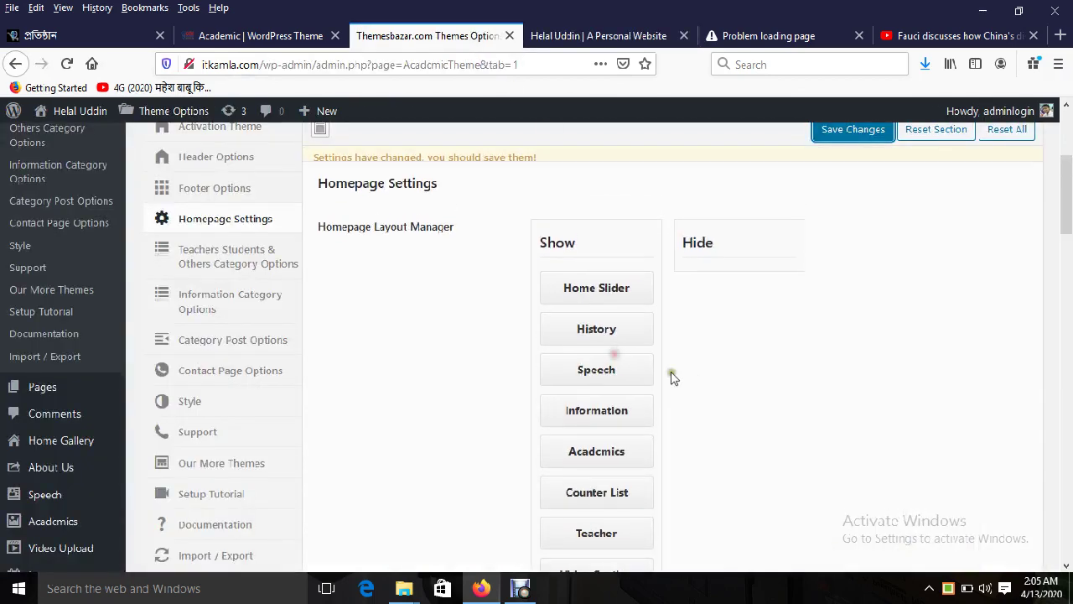
{"action": "scroll", "coordinate": [723, 400], "scroll_direction": "down", "scroll_amount": 2}
{"action": "scroll", "coordinate": [677, 388], "scroll_direction": "down", "scroll_amount": 1}
{"action": "scroll", "coordinate": [677, 388], "scroll_direction": "up", "scroll_amount": 2}
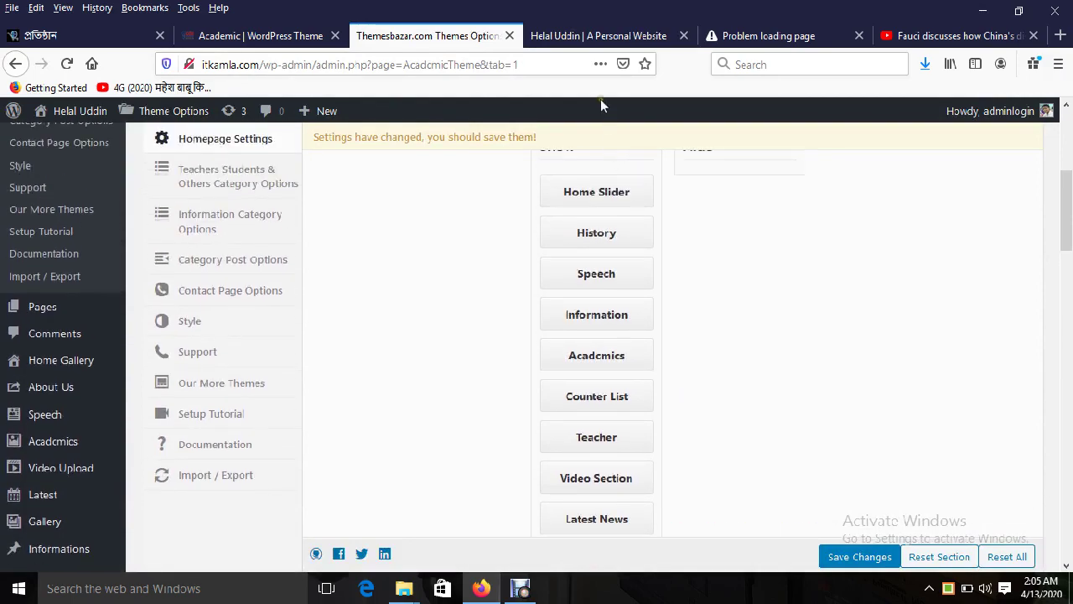
Step: Inspect the live homepage sections, including the INFORMATIONS heading
{"action": "left_click", "coordinate": [587, 35]}
{"action": "scroll", "coordinate": [689, 368], "scroll_direction": "down", "scroll_amount": 5}
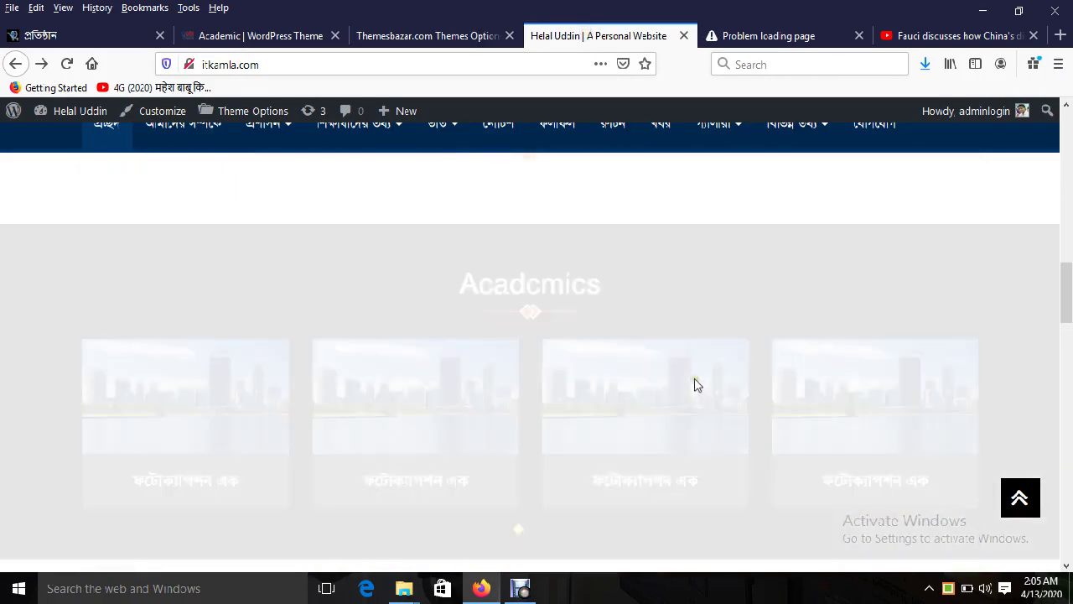
{"action": "scroll", "coordinate": [654, 390], "scroll_direction": "up", "scroll_amount": 1}
{"action": "scroll", "coordinate": [554, 394], "scroll_direction": "down", "scroll_amount": 2}
{"action": "scroll", "coordinate": [578, 383], "scroll_direction": "up", "scroll_amount": 3}
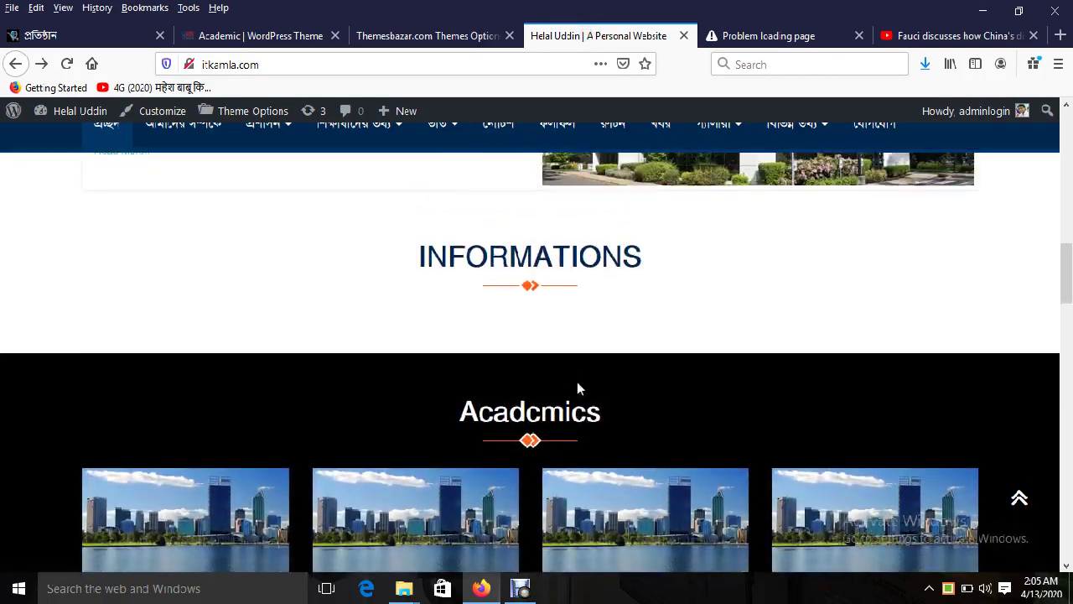
{"action": "scroll", "coordinate": [578, 387], "scroll_direction": "down", "scroll_amount": 2}
{"action": "scroll", "coordinate": [575, 383], "scroll_direction": "up", "scroll_amount": 3}
{"action": "double_click", "coordinate": [526, 367]}
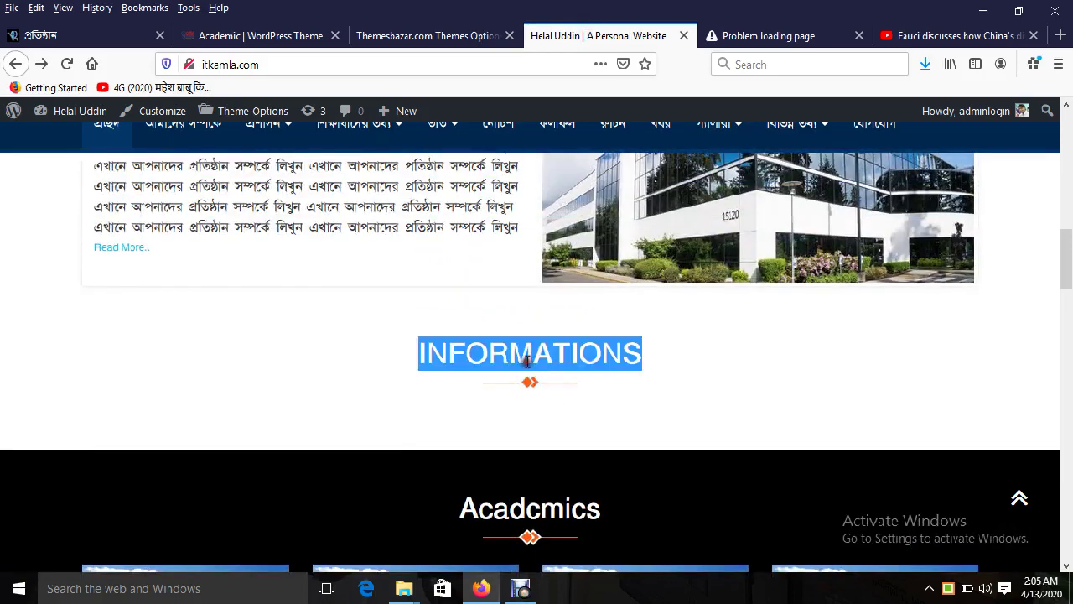
{"action": "scroll", "coordinate": [722, 361], "scroll_direction": "down", "scroll_amount": 7}
{"action": "scroll", "coordinate": [721, 361], "scroll_direction": "up", "scroll_amount": 6}
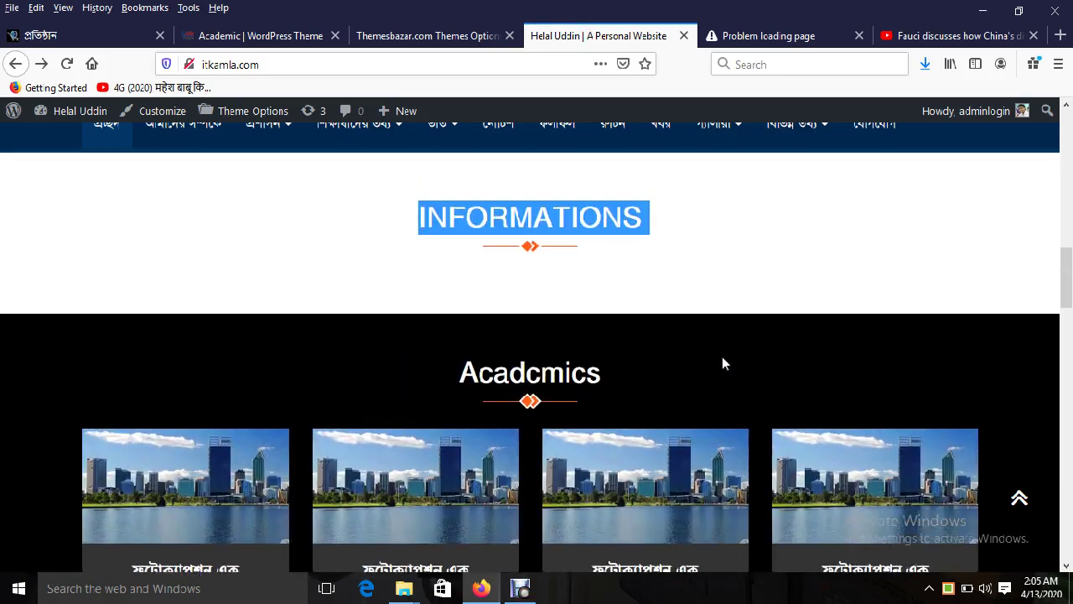
Step: Check the Academic demo site's section layout for comparison
{"action": "left_click", "coordinate": [260, 36]}
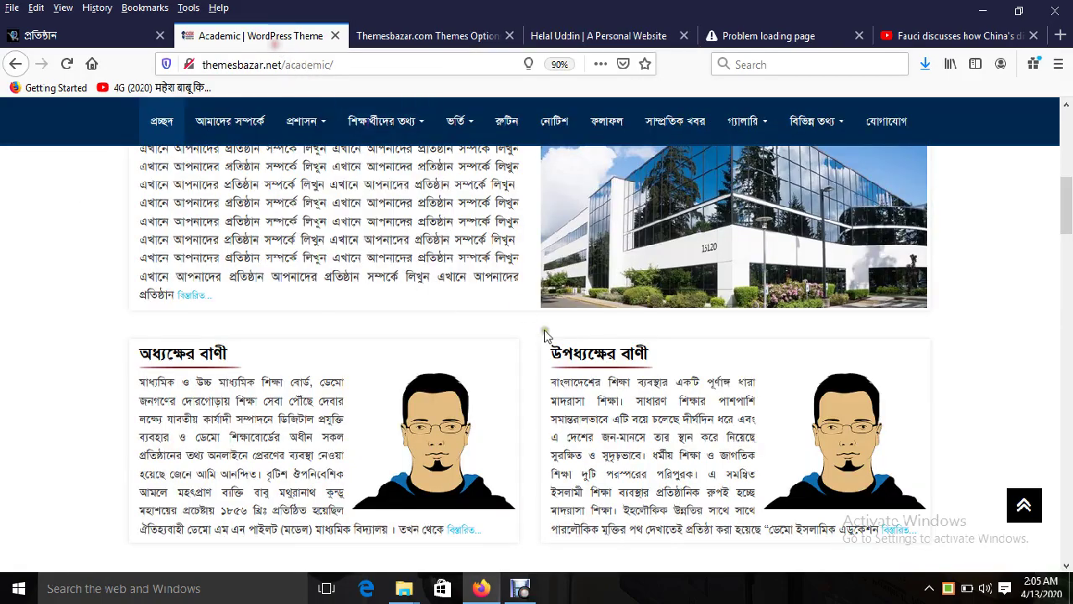
{"action": "scroll", "coordinate": [546, 335], "scroll_direction": "up", "scroll_amount": 5}
{"action": "scroll", "coordinate": [546, 335], "scroll_direction": "down", "scroll_amount": 8}
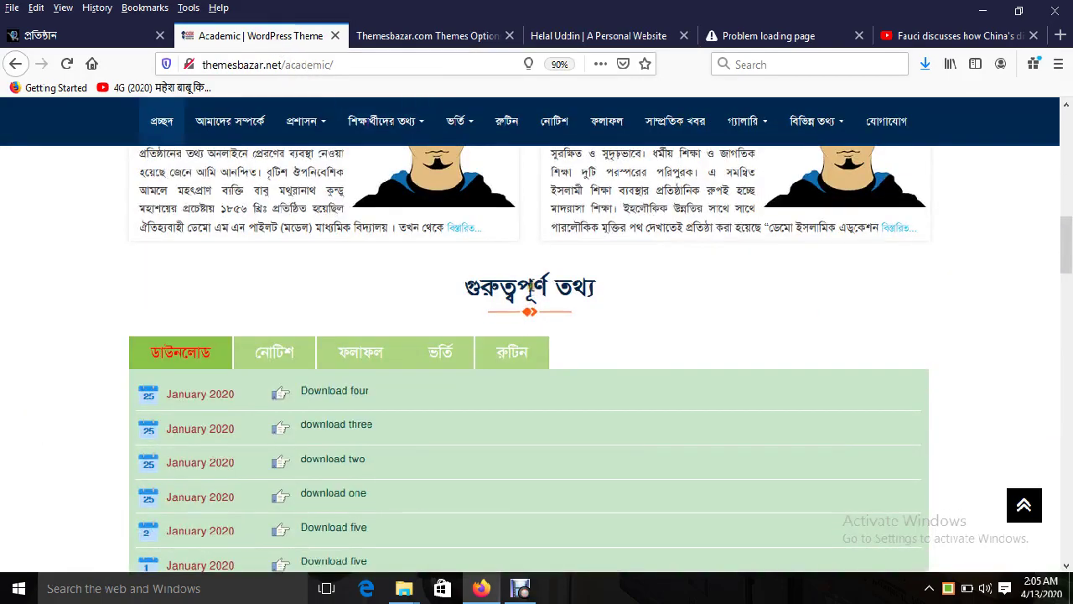
Step: Recheck the live homepage, noting where the Academics section heading appears
{"action": "left_click", "coordinate": [564, 38]}
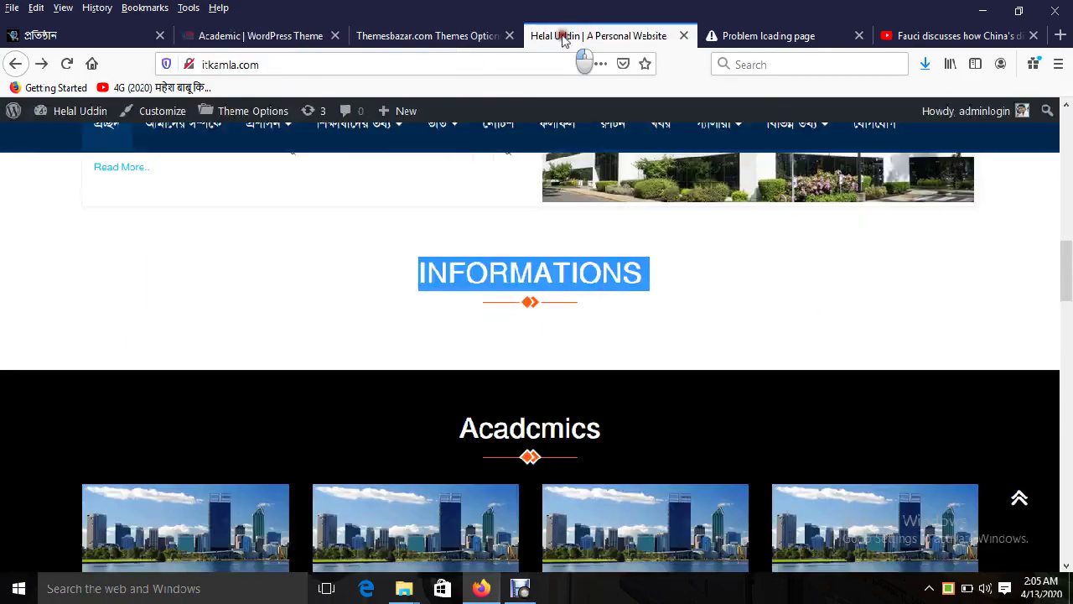
{"action": "scroll", "coordinate": [605, 278], "scroll_direction": "down", "scroll_amount": 5}
{"action": "scroll", "coordinate": [599, 283], "scroll_direction": "up", "scroll_amount": 6}
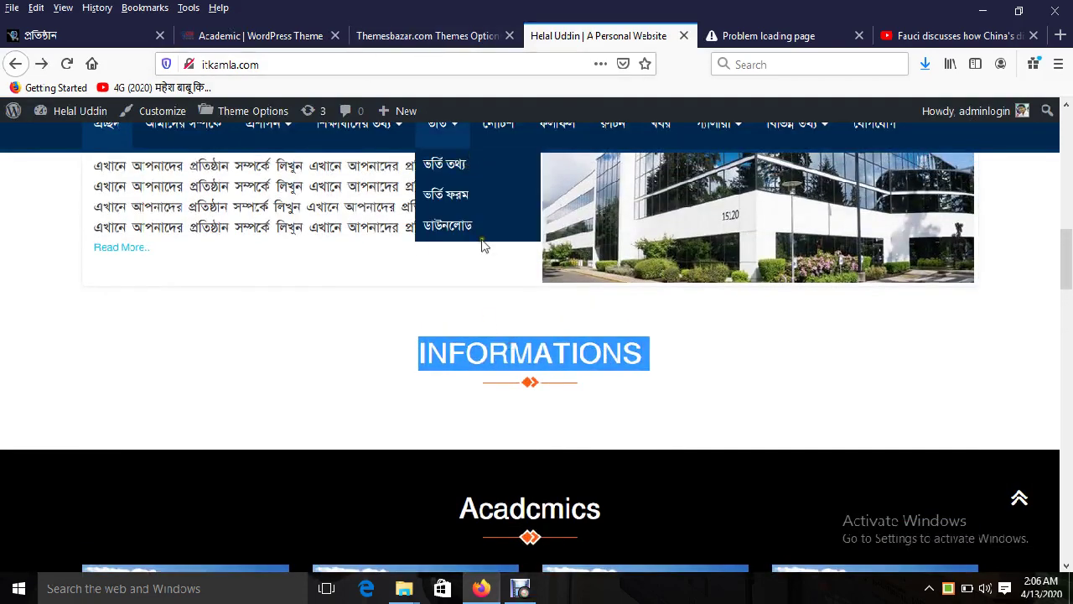
{"action": "left_click", "coordinate": [428, 36]}
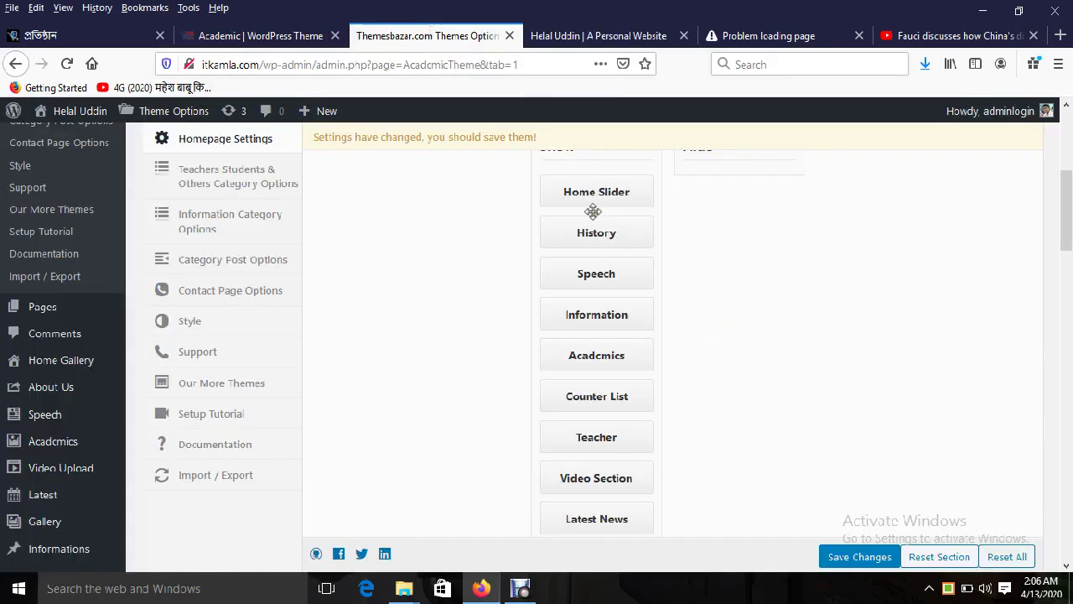
{"action": "left_click", "coordinate": [599, 36]}
{"action": "scroll", "coordinate": [683, 343], "scroll_direction": "down", "scroll_amount": 2}
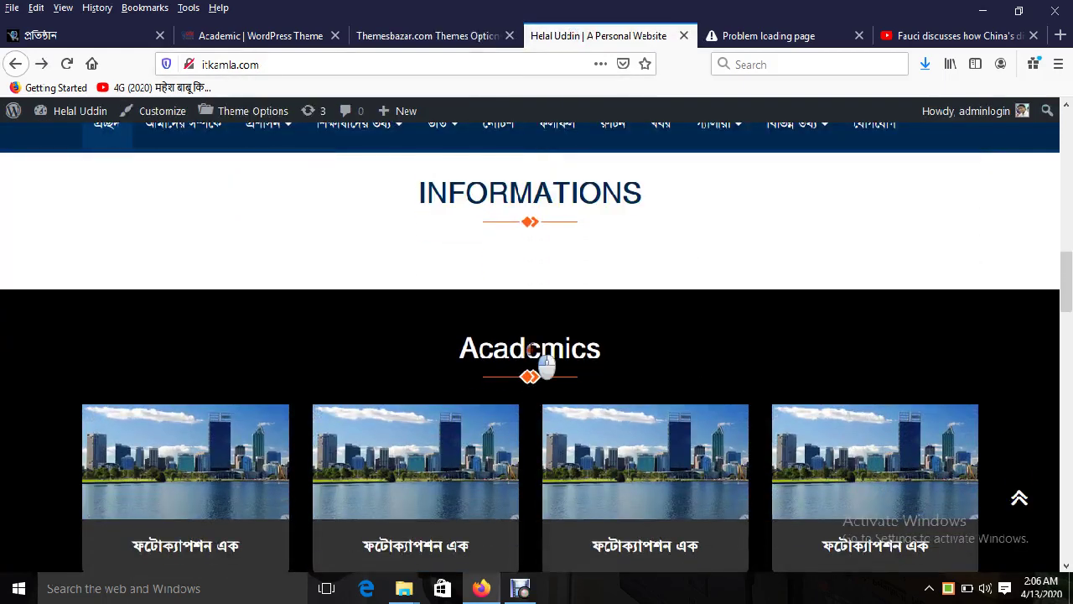
{"action": "double_click", "coordinate": [531, 349]}
{"action": "left_click", "coordinate": [424, 38]}
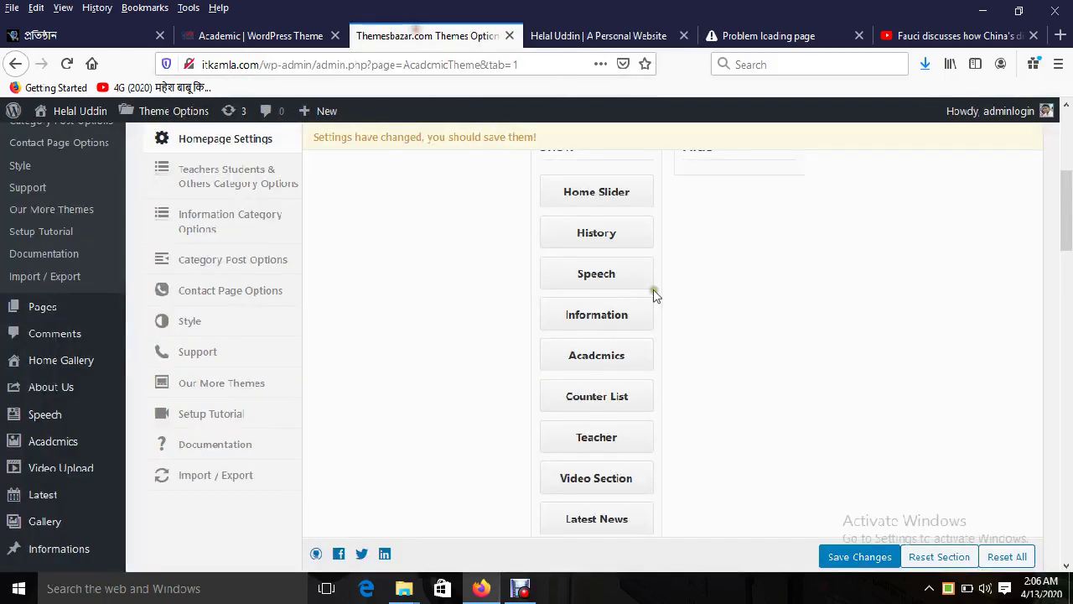
Step: Hide Academics in the layout, save, and reload the live homepage to check
{"action": "left_click_drag", "start_coordinate": [601, 359], "coordinate": [758, 285]}
{"action": "scroll", "coordinate": [690, 335], "scroll_direction": "up", "scroll_amount": 2}
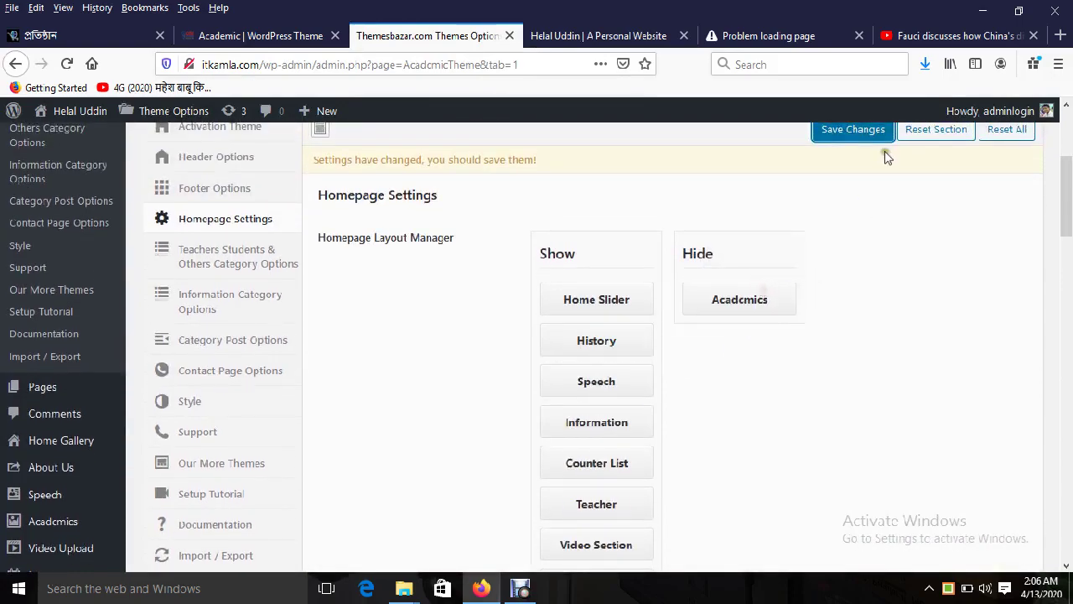
{"action": "left_click", "coordinate": [872, 132]}
{"action": "left_click", "coordinate": [598, 35]}
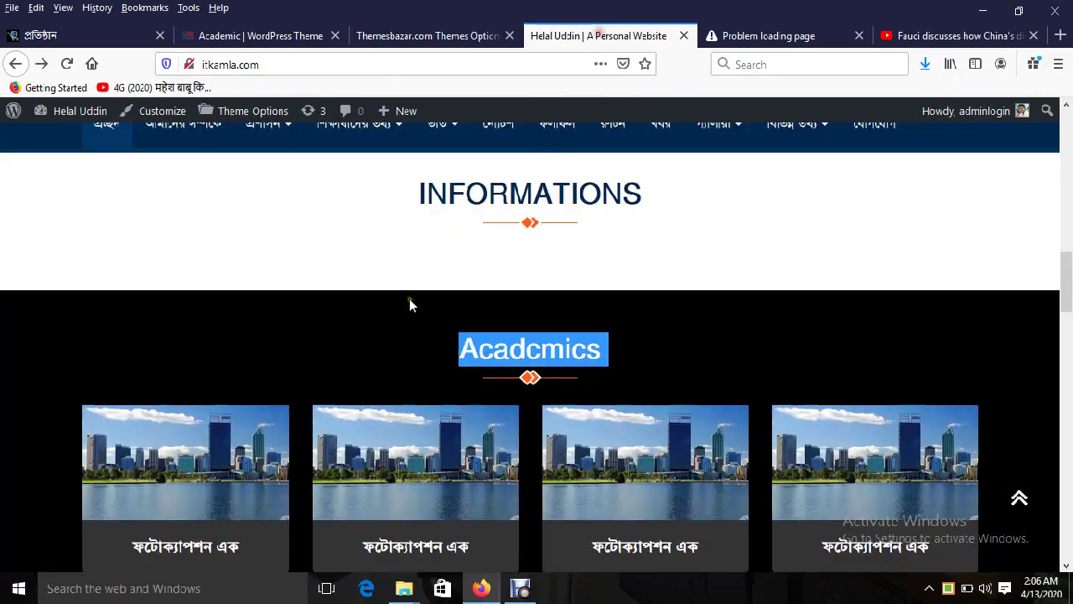
{"action": "scroll", "coordinate": [409, 298], "scroll_direction": "up", "scroll_amount": 10}
{"action": "left_click", "coordinate": [254, 211]}
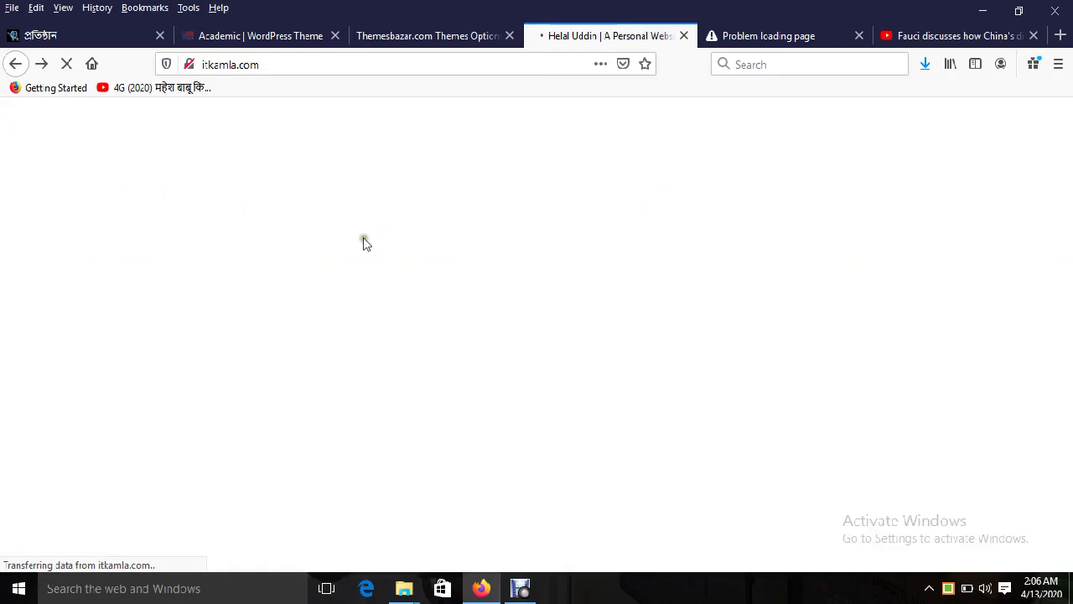
{"action": "mouse_move", "coordinate": [771, 308]}
{"action": "scroll", "coordinate": [771, 308], "scroll_direction": "down", "scroll_amount": 10}
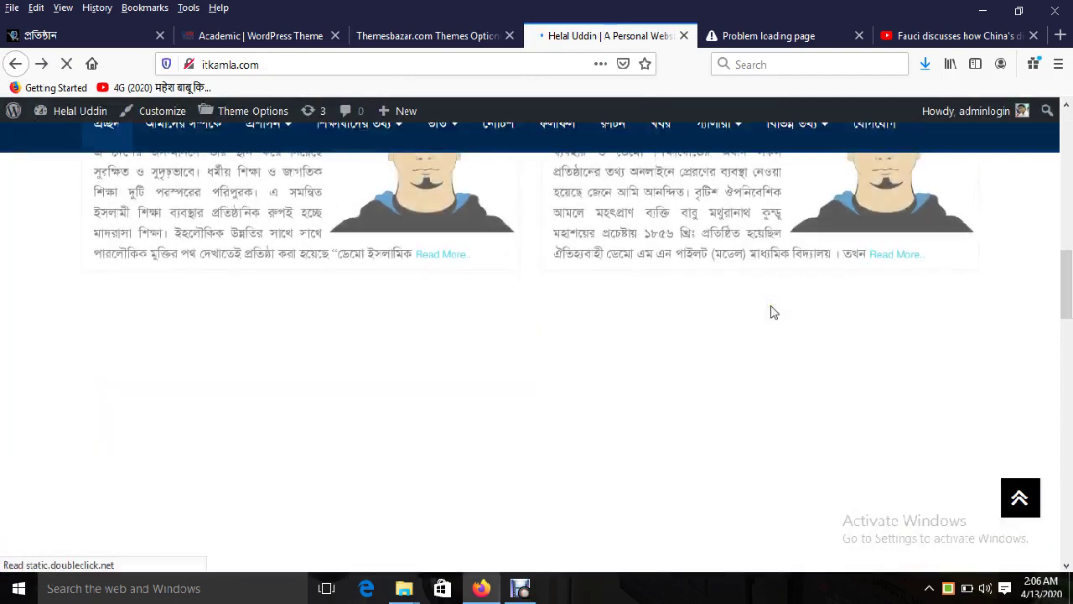
{"action": "scroll", "coordinate": [772, 312], "scroll_direction": "down", "scroll_amount": 6}
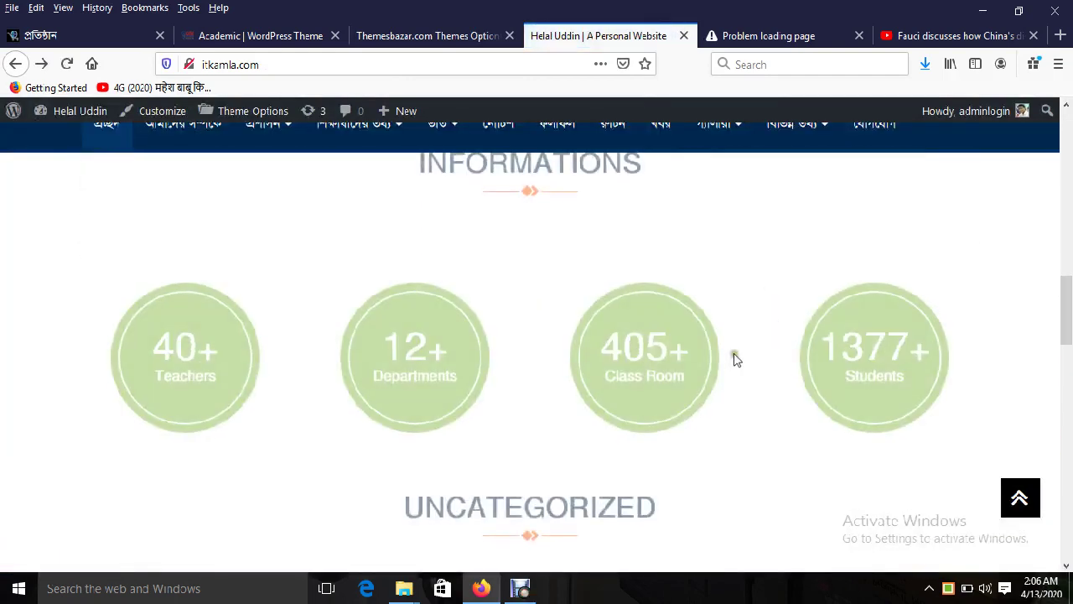
{"action": "scroll", "coordinate": [747, 339], "scroll_direction": "up", "scroll_amount": 10}
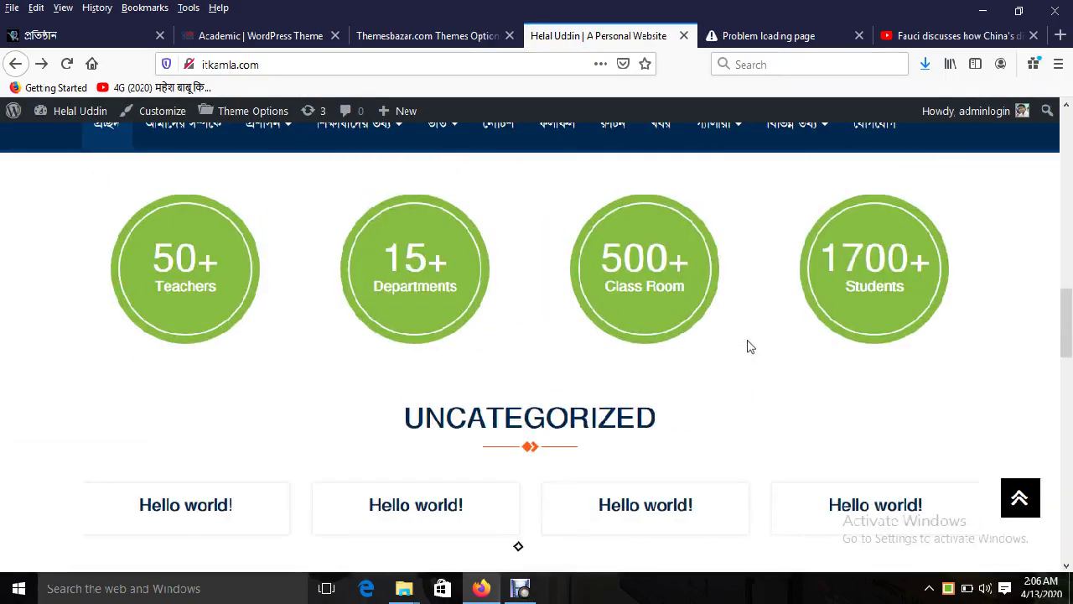
{"action": "scroll", "coordinate": [748, 347], "scroll_direction": "up", "scroll_amount": 3}
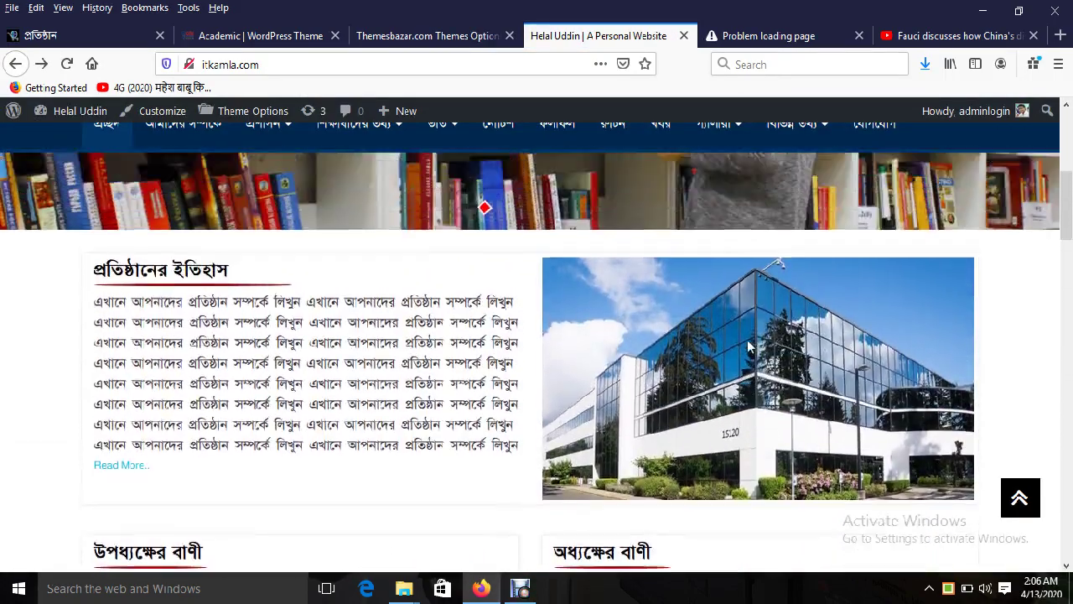
Step: Hide Video Section too, save, and review the reloaded live homepage
{"action": "left_click", "coordinate": [450, 36]}
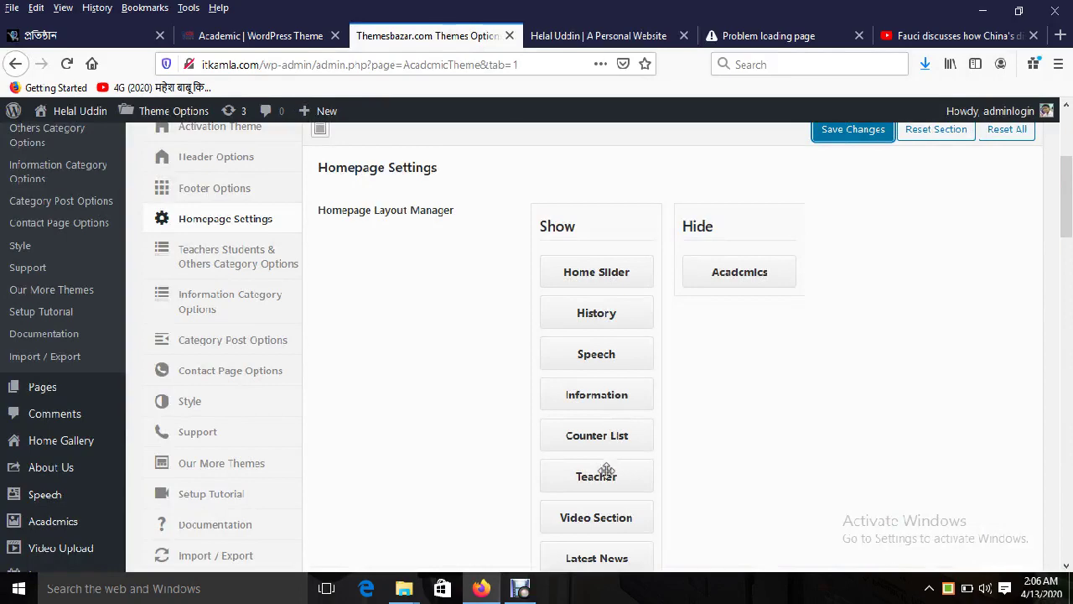
{"action": "scroll", "coordinate": [606, 470], "scroll_direction": "down", "scroll_amount": 2}
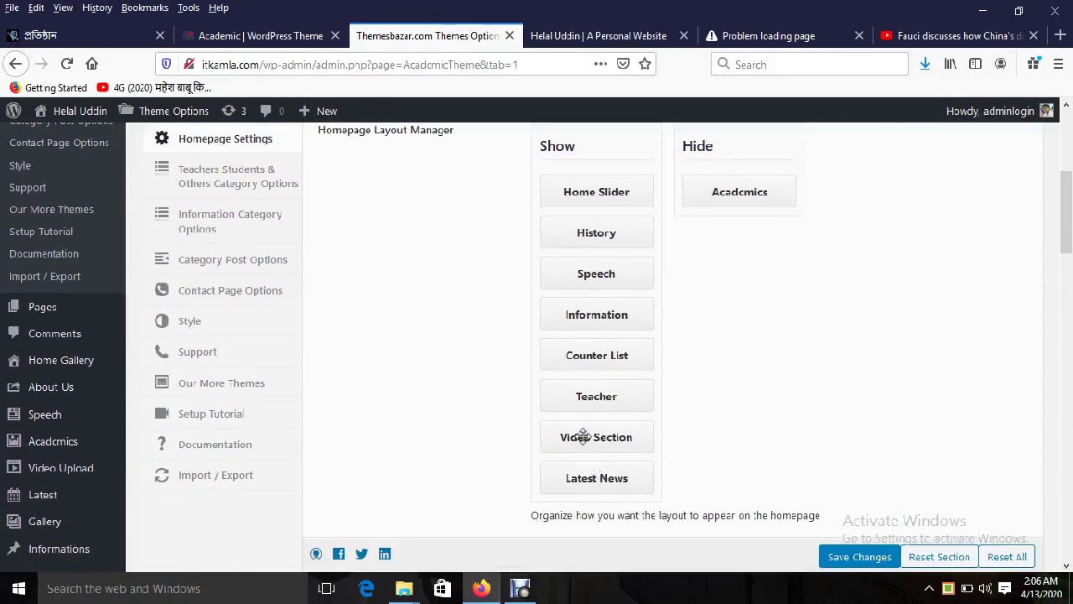
{"action": "left_click_drag", "start_coordinate": [584, 437], "coordinate": [738, 226]}
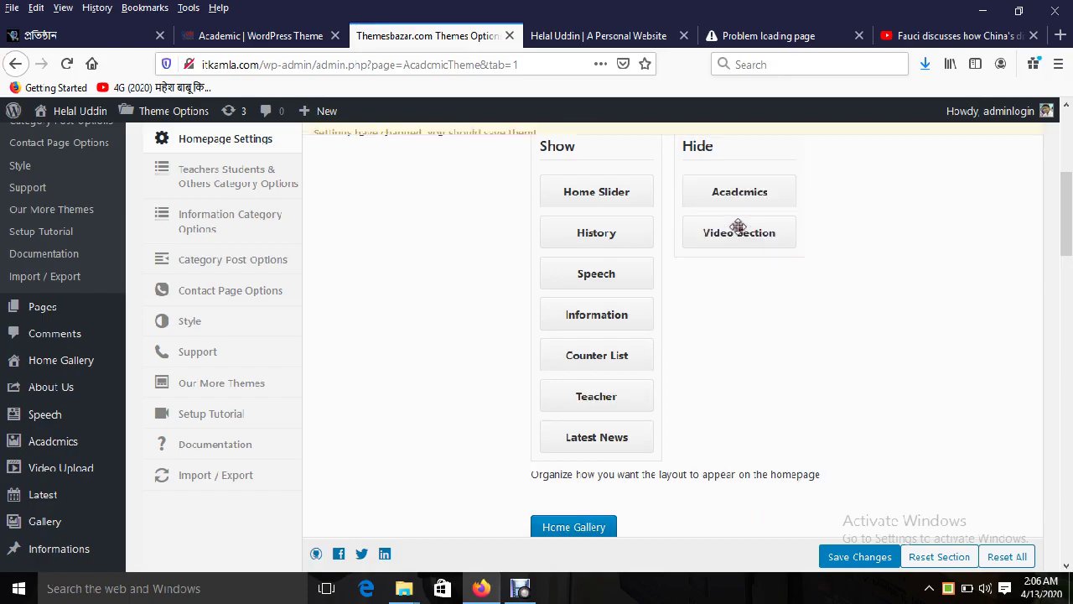
{"action": "left_click", "coordinate": [859, 555]}
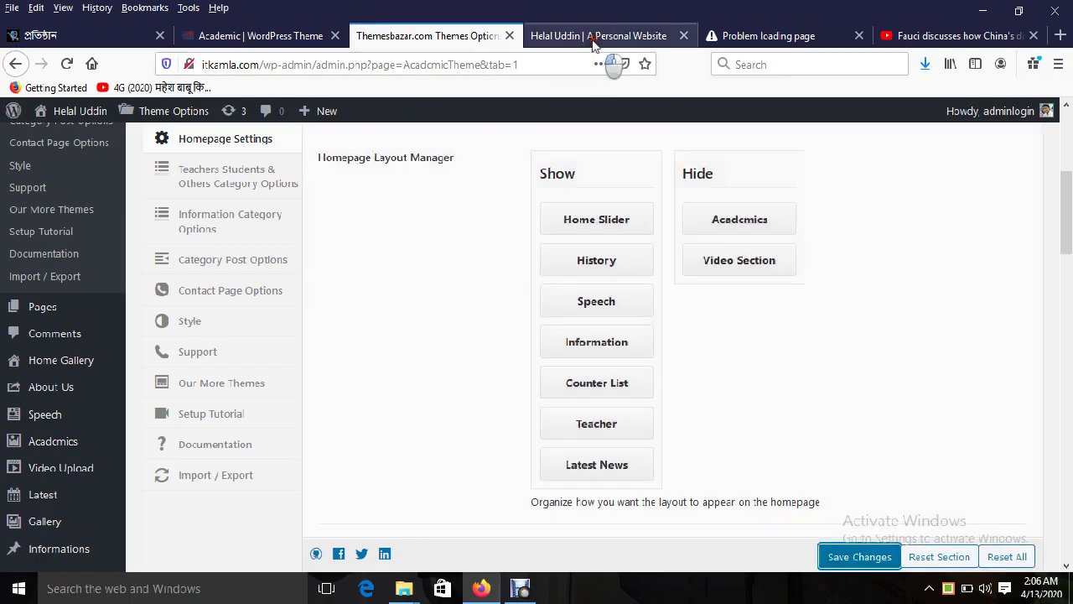
{"action": "left_click", "coordinate": [593, 37]}
{"action": "scroll", "coordinate": [402, 260], "scroll_direction": "down", "scroll_amount": 3}
{"action": "scroll", "coordinate": [251, 234], "scroll_direction": "up", "scroll_amount": 5}
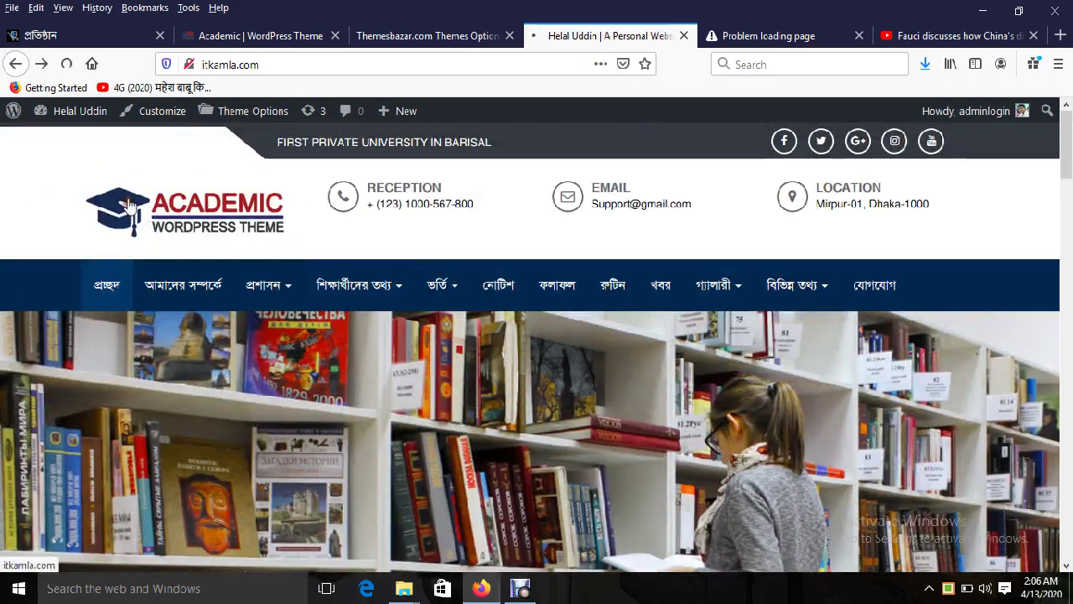
{"action": "left_click", "coordinate": [128, 205]}
{"action": "scroll", "coordinate": [760, 377], "scroll_direction": "down", "scroll_amount": 5}
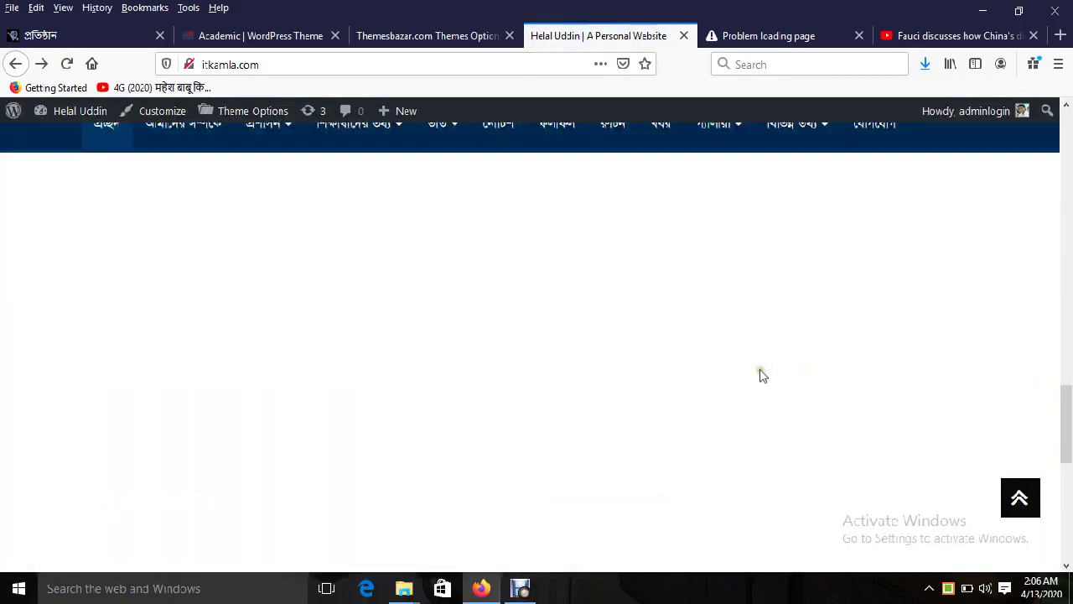
{"action": "scroll", "coordinate": [759, 374], "scroll_direction": "down", "scroll_amount": 4}
{"action": "scroll", "coordinate": [759, 374], "scroll_direction": "up", "scroll_amount": 4}
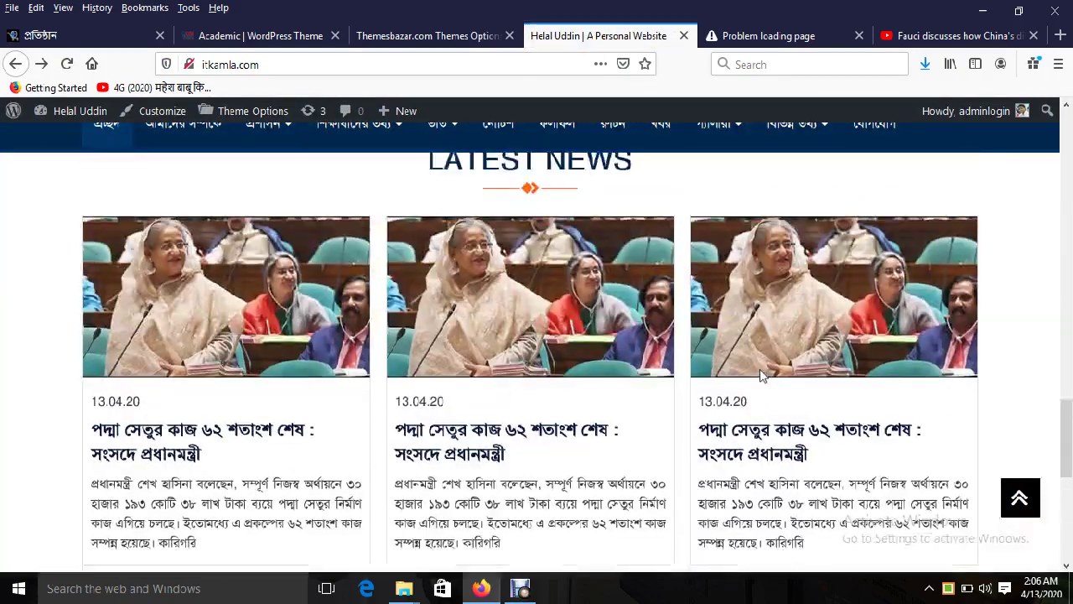
{"action": "scroll", "coordinate": [760, 374], "scroll_direction": "up", "scroll_amount": 10}
Step: Return Video Section and Academics below Counter List and save the layout
{"action": "left_click", "coordinate": [470, 37]}
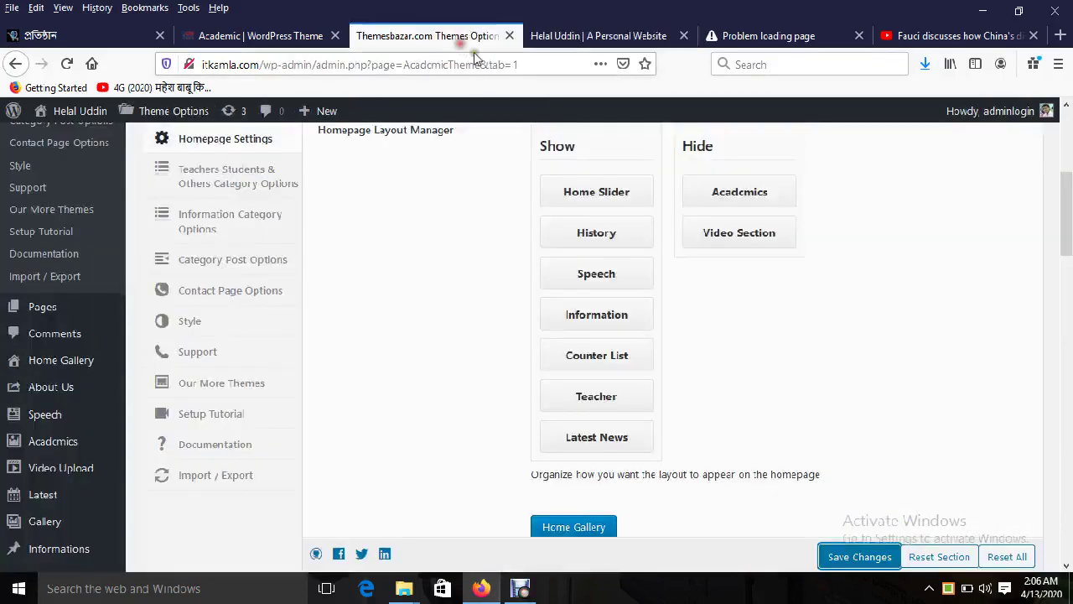
{"action": "left_click_drag", "start_coordinate": [757, 234], "coordinate": [637, 390]}
{"action": "left_click_drag", "start_coordinate": [751, 195], "coordinate": [620, 412]}
{"action": "scroll", "coordinate": [862, 496], "scroll_direction": "down", "scroll_amount": 3}
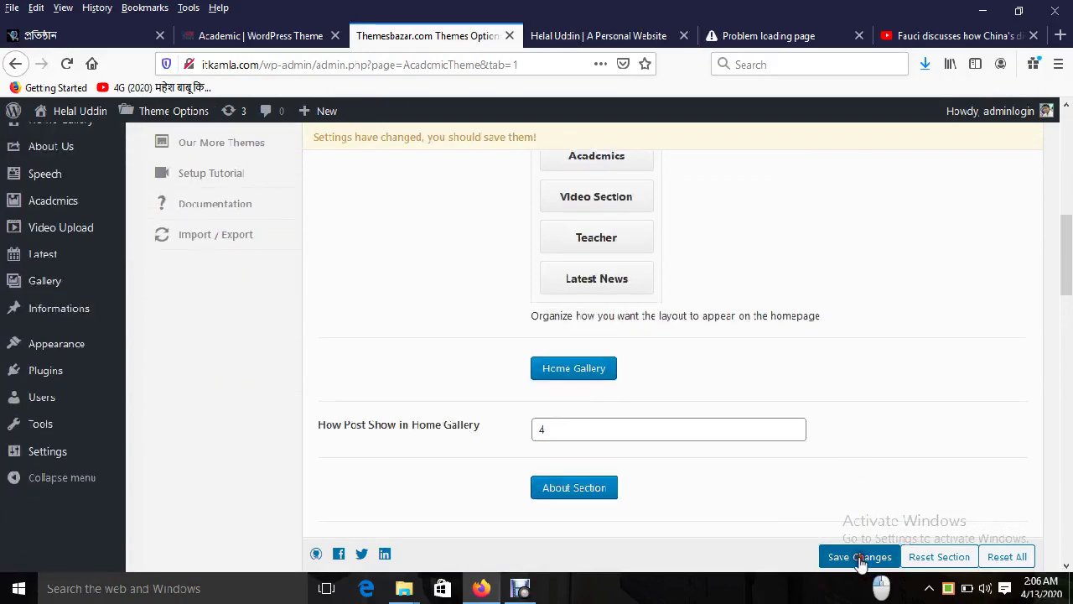
{"action": "left_click", "coordinate": [860, 557]}
{"action": "left_click", "coordinate": [584, 36]}
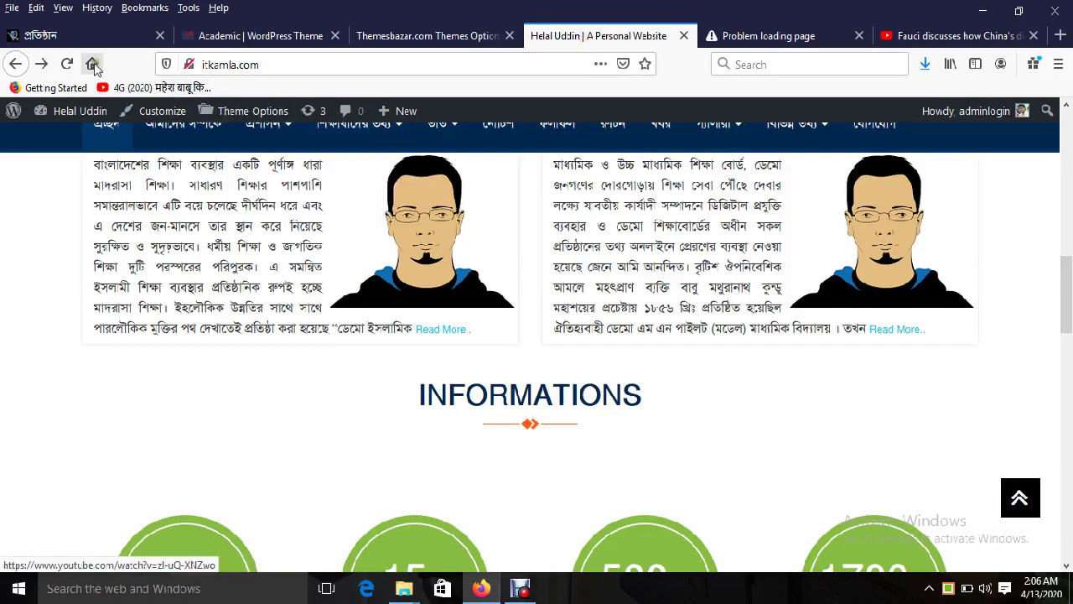
{"action": "left_click", "coordinate": [67, 65]}
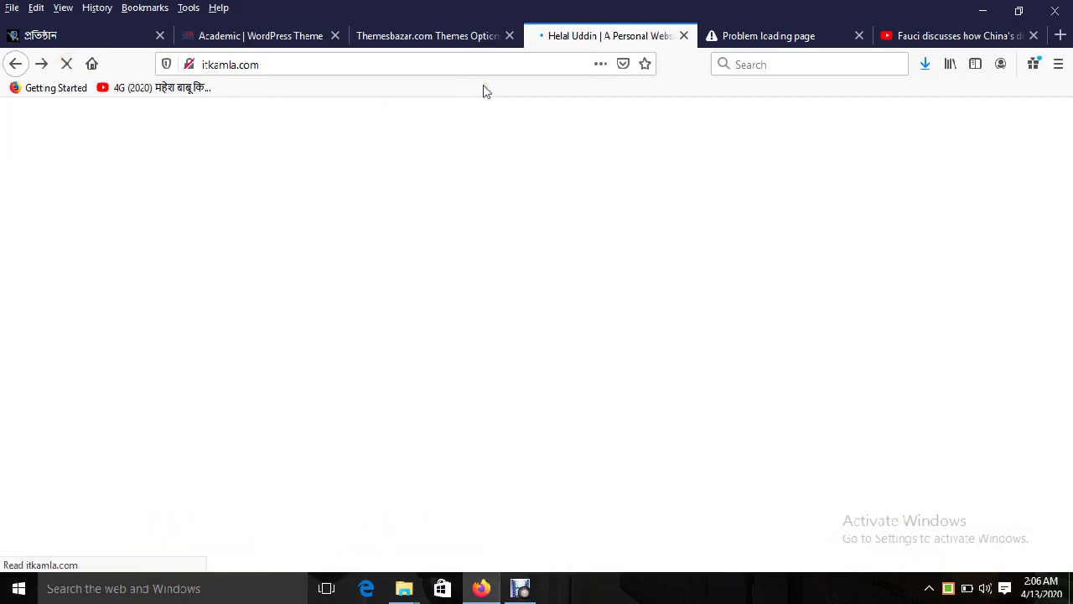
{"action": "left_click", "coordinate": [411, 51]}
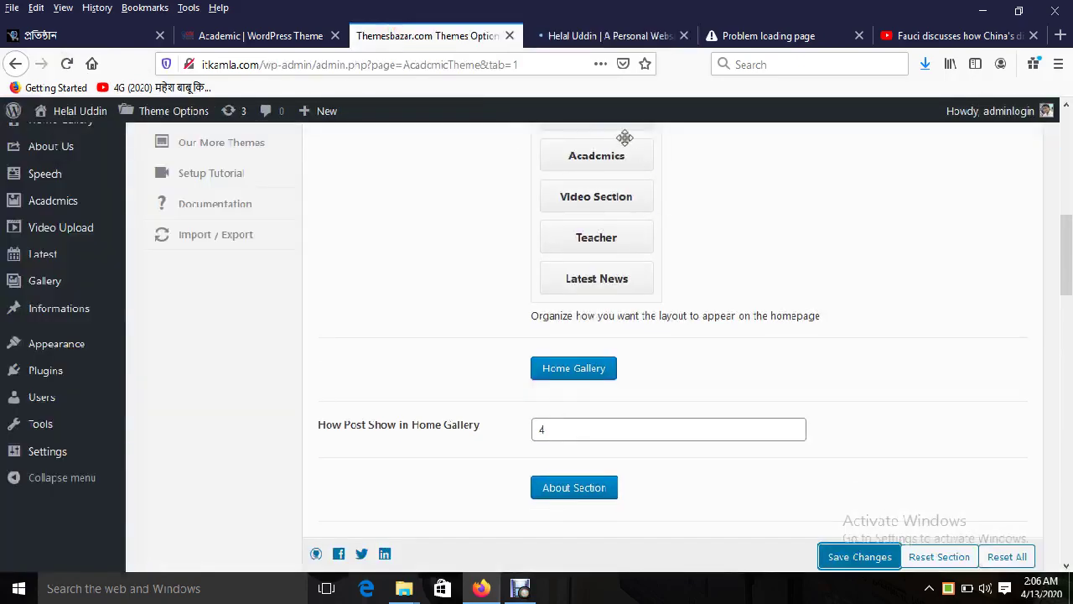
{"action": "scroll", "coordinate": [695, 285], "scroll_direction": "down", "scroll_amount": 2}
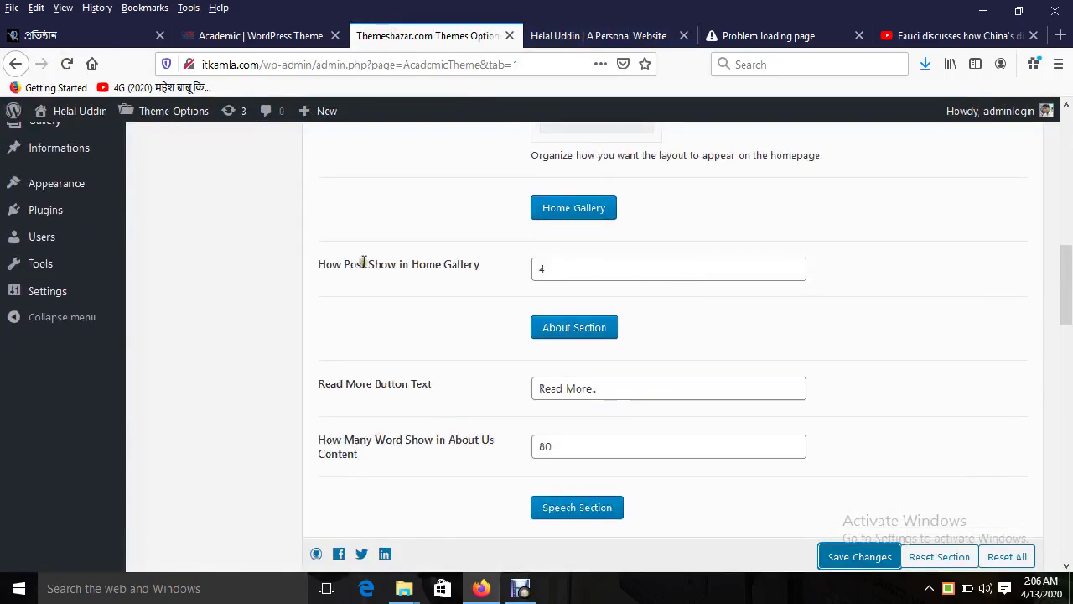
{"action": "left_click_drag", "start_coordinate": [342, 268], "coordinate": [478, 264]}
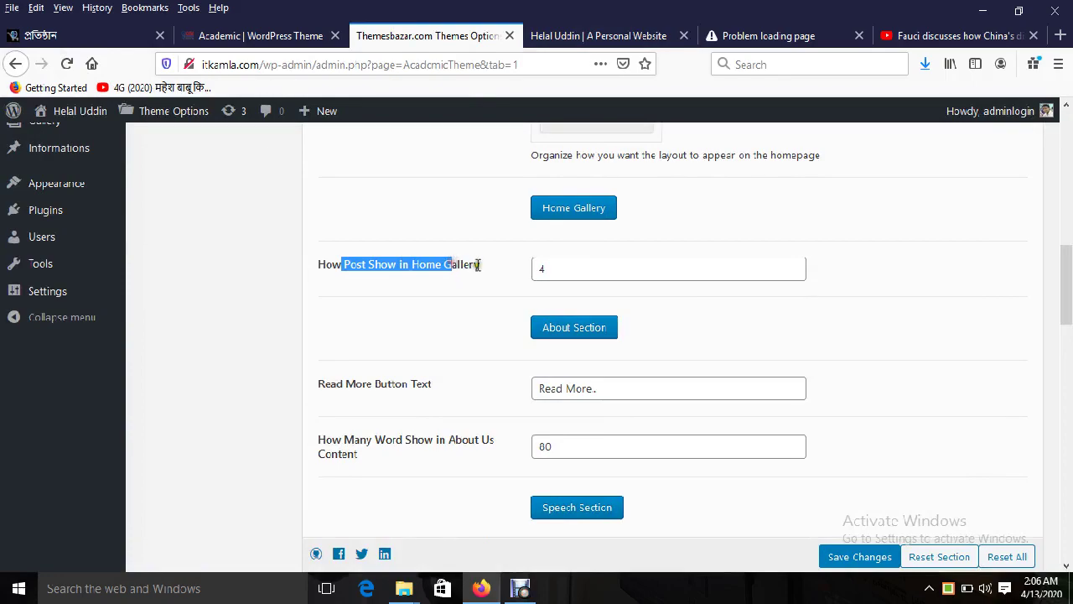
{"action": "left_click", "coordinate": [599, 35]}
{"action": "scroll", "coordinate": [599, 199], "scroll_direction": "up", "scroll_amount": 5}
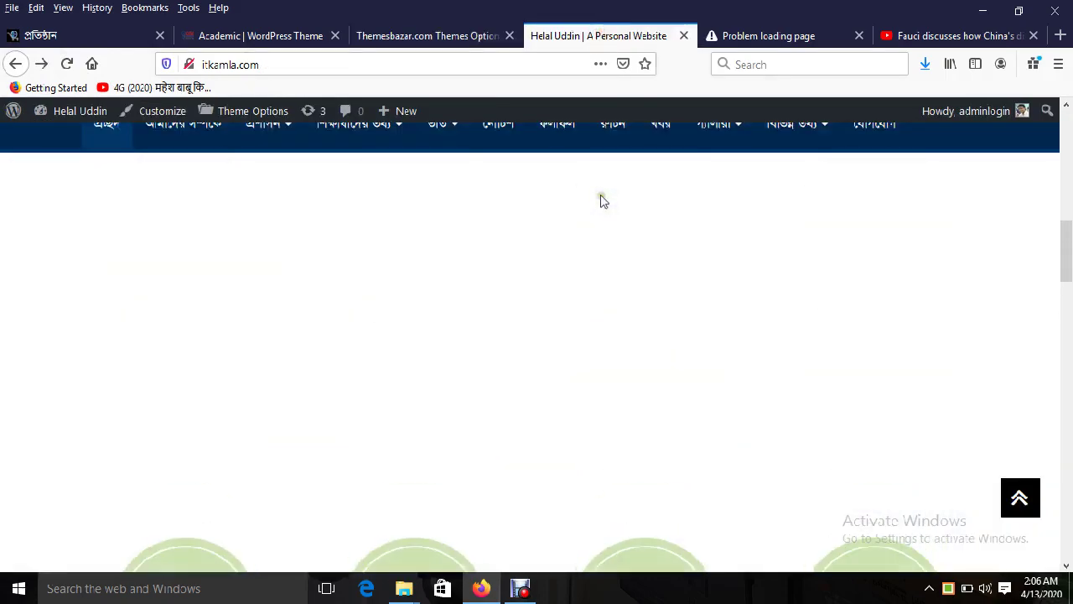
{"action": "scroll", "coordinate": [548, 365], "scroll_direction": "down", "scroll_amount": 3}
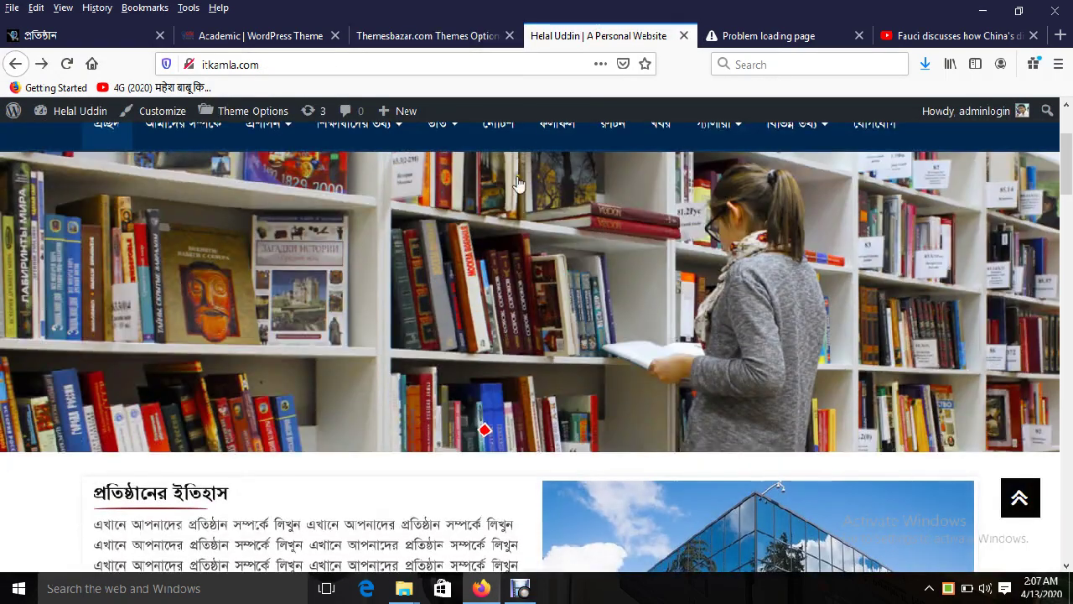
{"action": "left_click", "coordinate": [464, 35]}
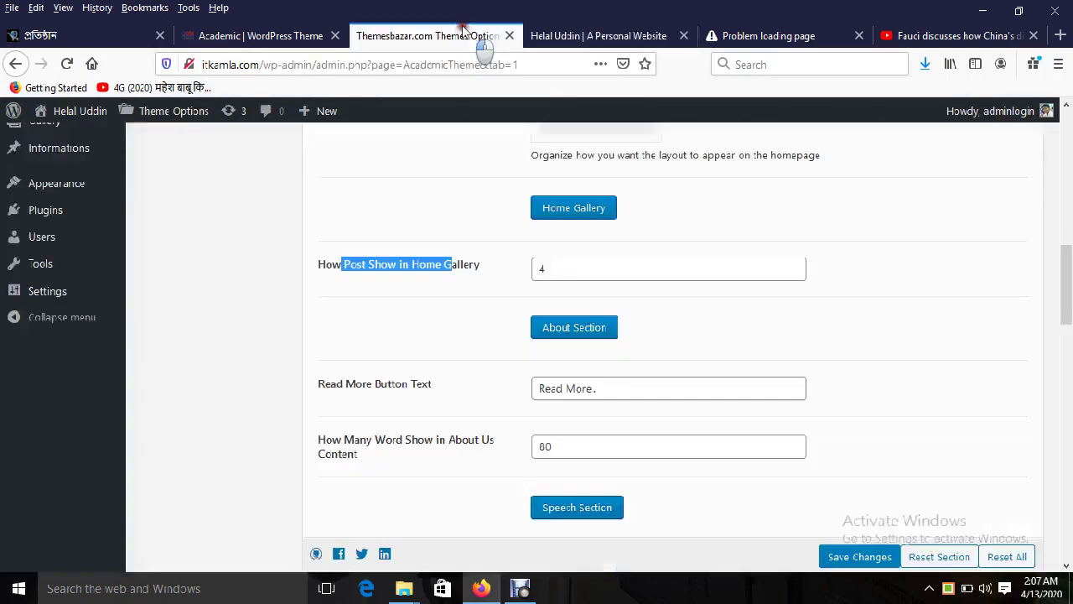
{"action": "triple_click", "coordinate": [558, 378]}
{"action": "left_click", "coordinate": [599, 35]}
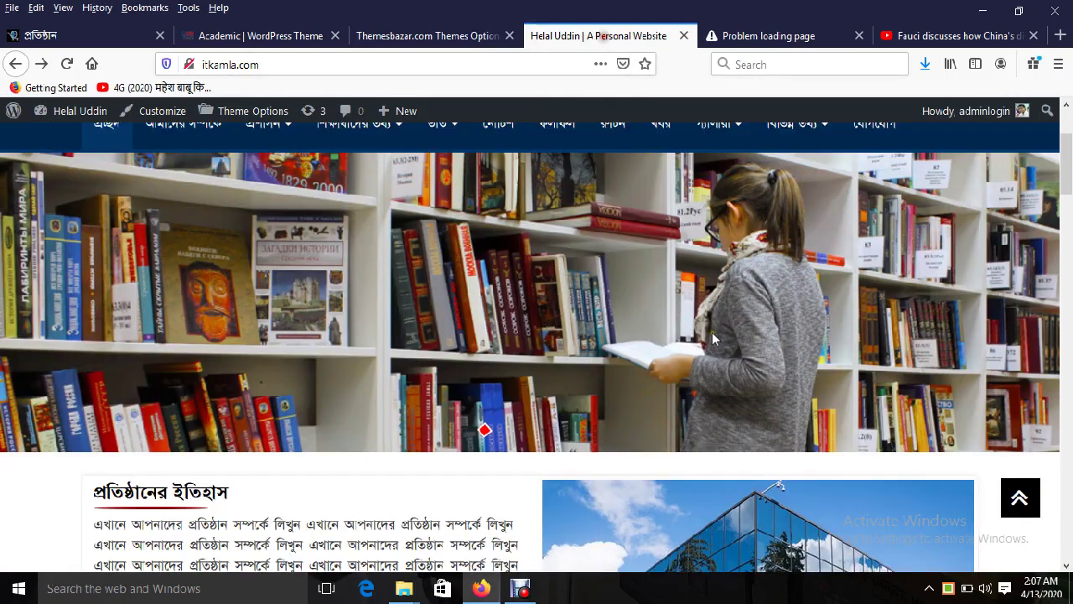
{"action": "scroll", "coordinate": [711, 332], "scroll_direction": "down", "scroll_amount": 3}
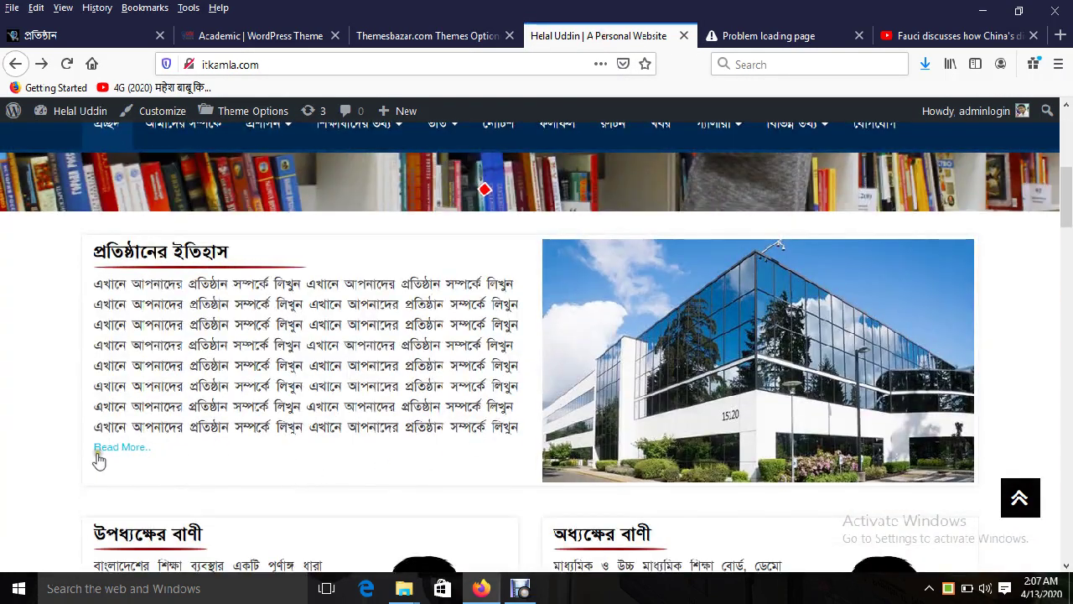
{"action": "left_click", "coordinate": [428, 35]}
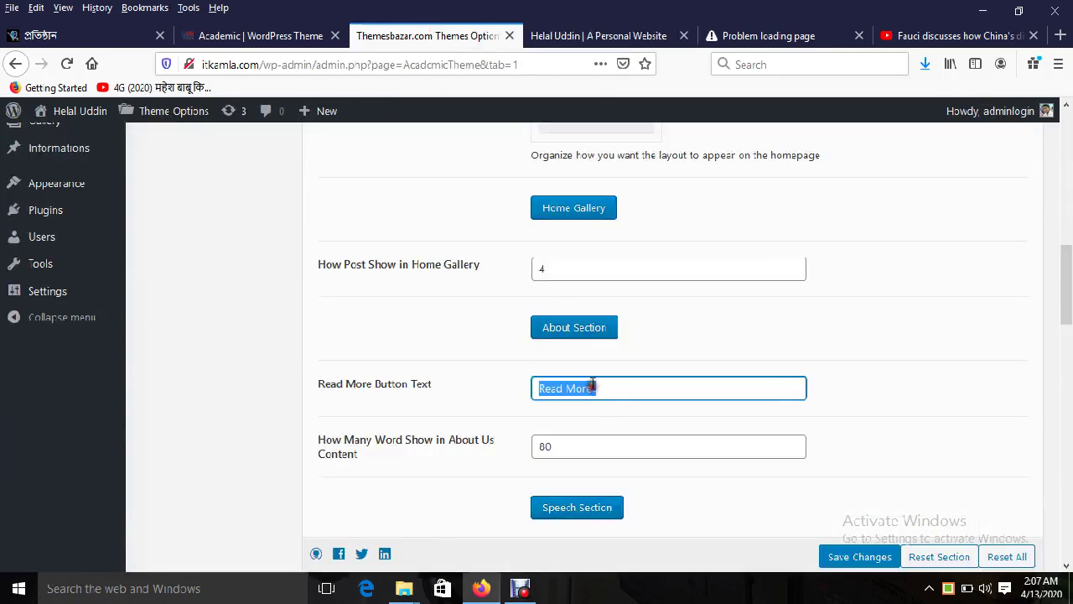
Step: Switch input to Unicode Bengali and enter 'বিস্তারিত' as Read More Button Text
{"action": "left_click", "coordinate": [947, 591]}
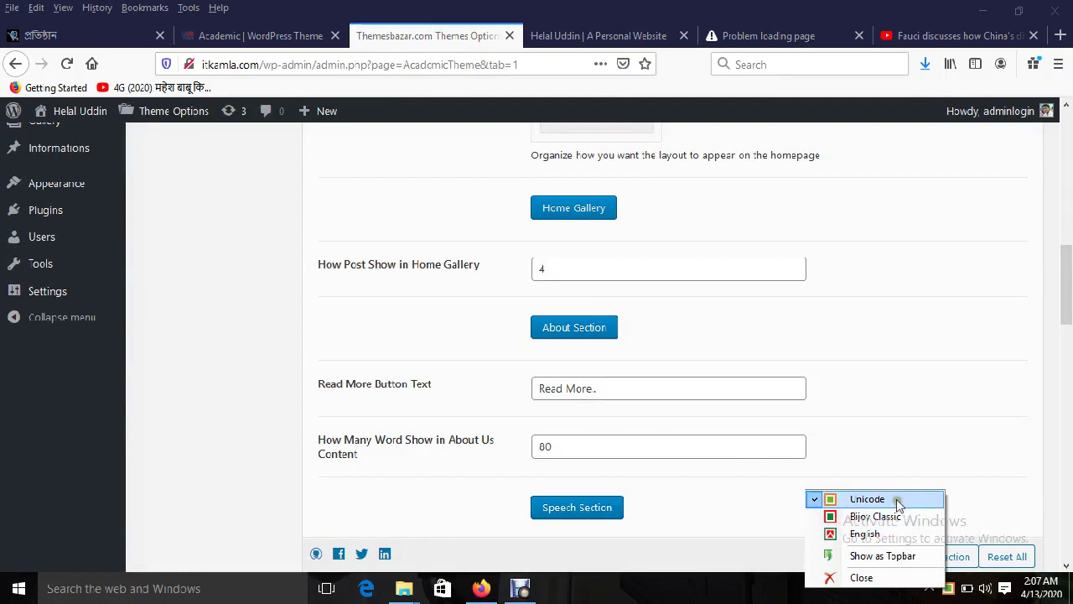
{"action": "left_click", "coordinate": [850, 495]}
{"action": "left_click", "coordinate": [603, 387]}
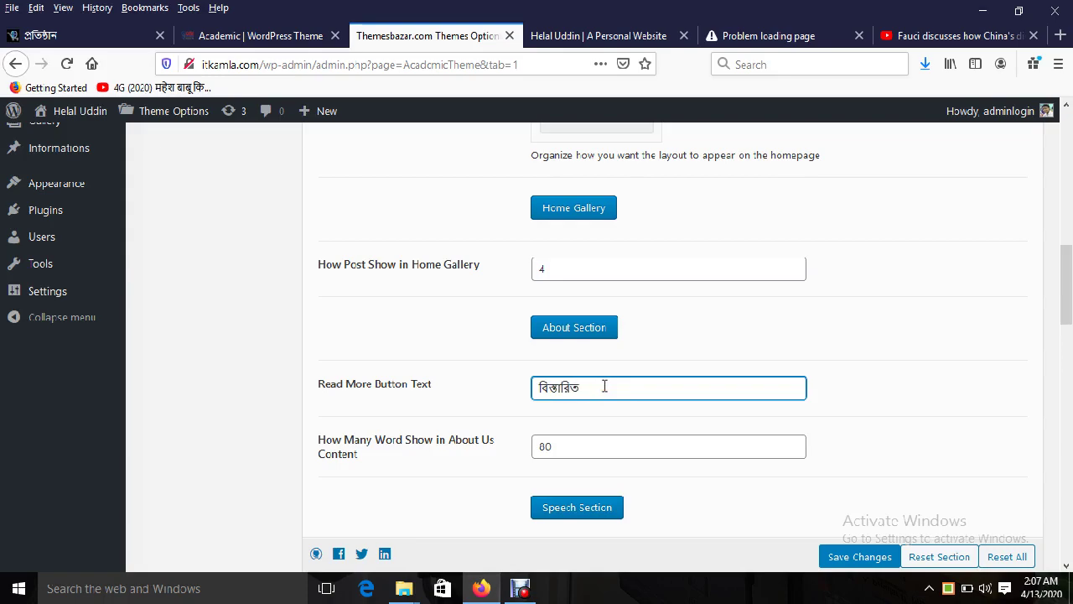
Step: Compare the live site's History text against the About Us word count of 80
{"action": "left_click", "coordinate": [595, 36]}
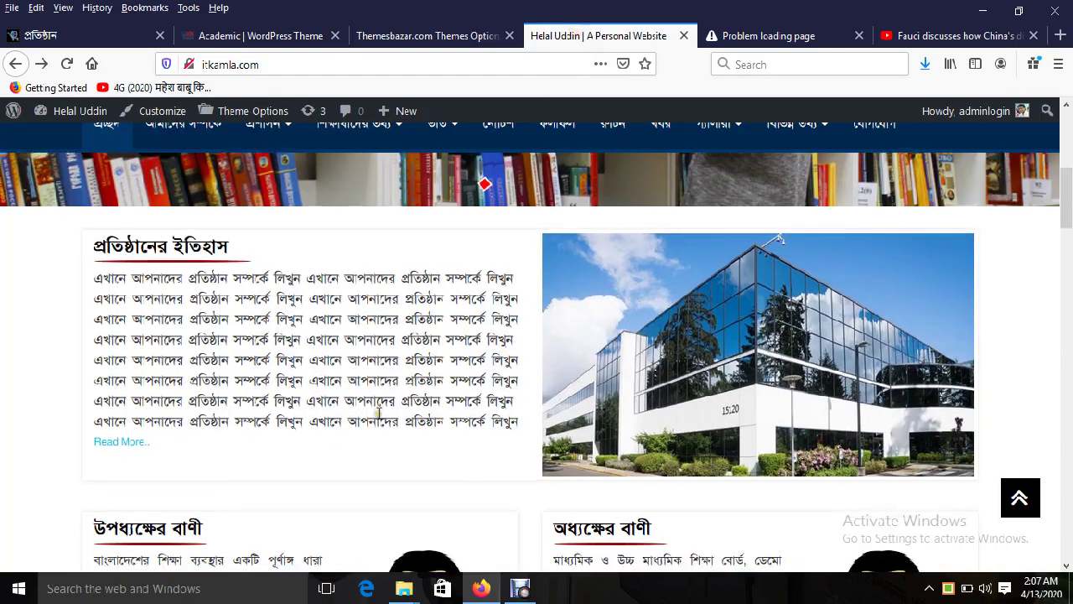
{"action": "scroll", "coordinate": [199, 297], "scroll_direction": "down", "scroll_amount": 2}
{"action": "left_click_drag", "start_coordinate": [490, 262], "coordinate": [419, 245]}
{"action": "scroll", "coordinate": [485, 189], "scroll_direction": "up", "scroll_amount": 2}
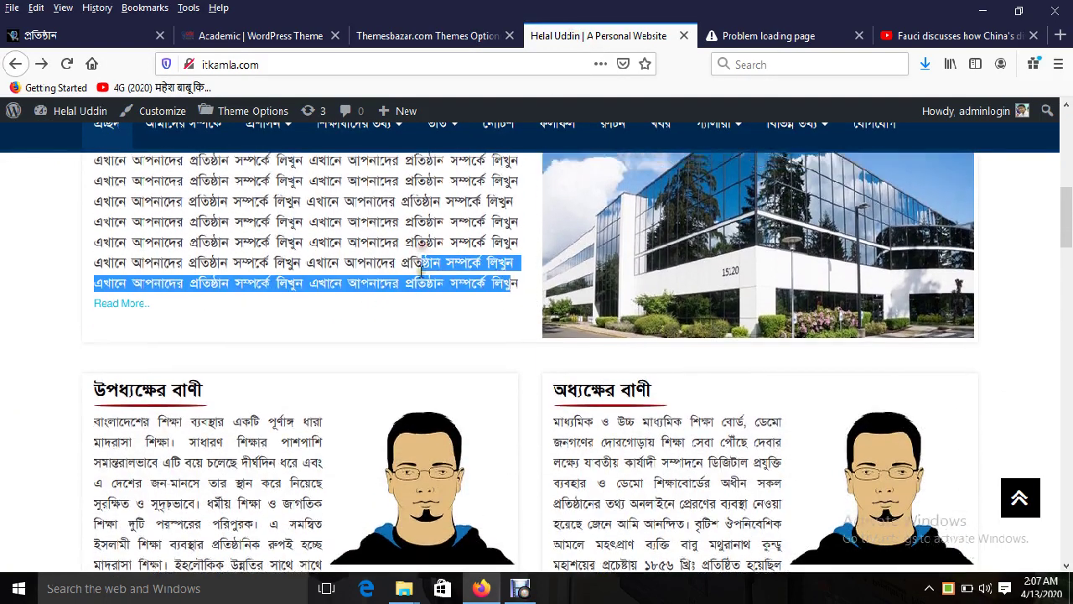
{"action": "double_click", "coordinate": [210, 283]}
{"action": "left_click", "coordinate": [281, 369]}
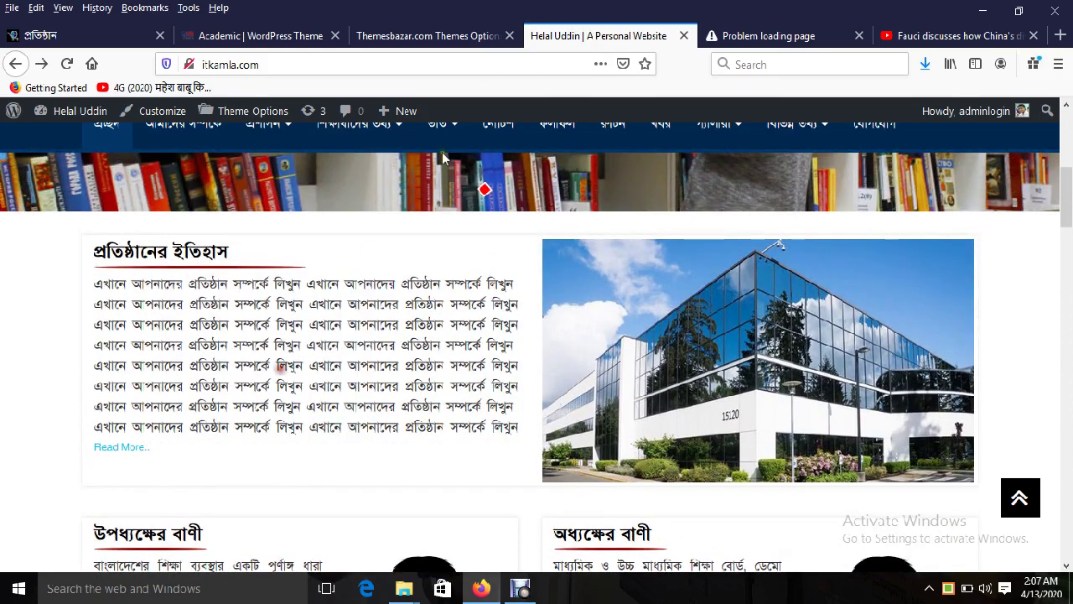
{"action": "left_click", "coordinate": [427, 35]}
{"action": "double_click", "coordinate": [563, 444]}
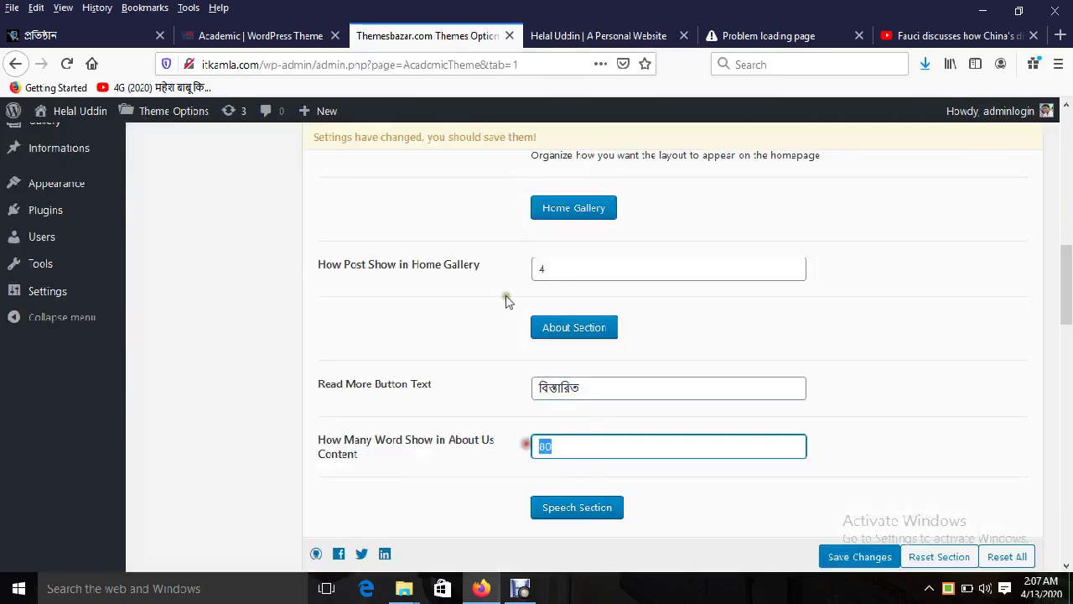
{"action": "left_click", "coordinate": [591, 35]}
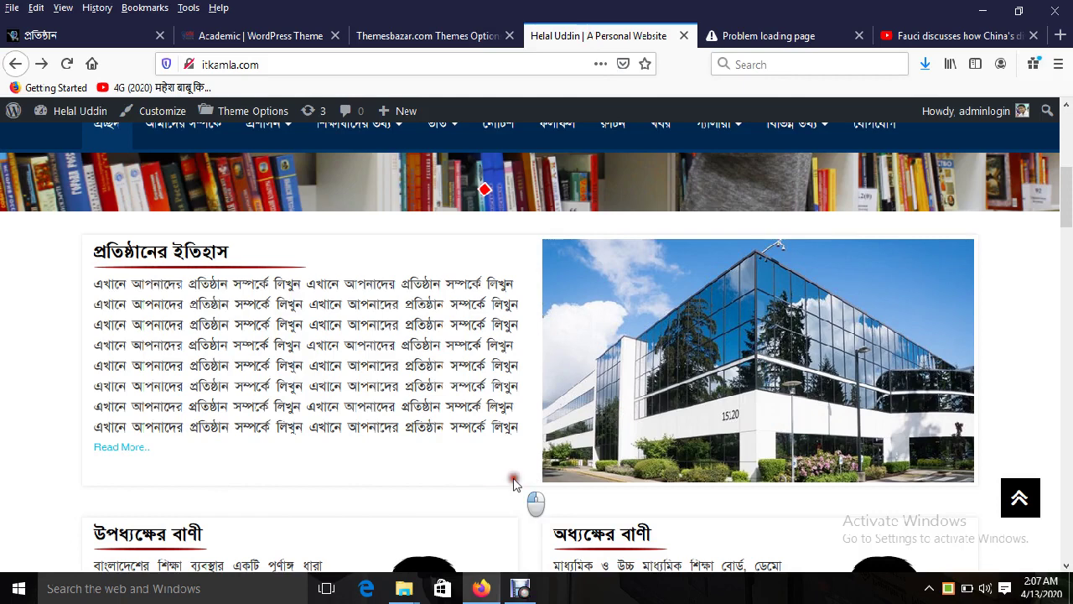
{"action": "left_click", "coordinate": [432, 36]}
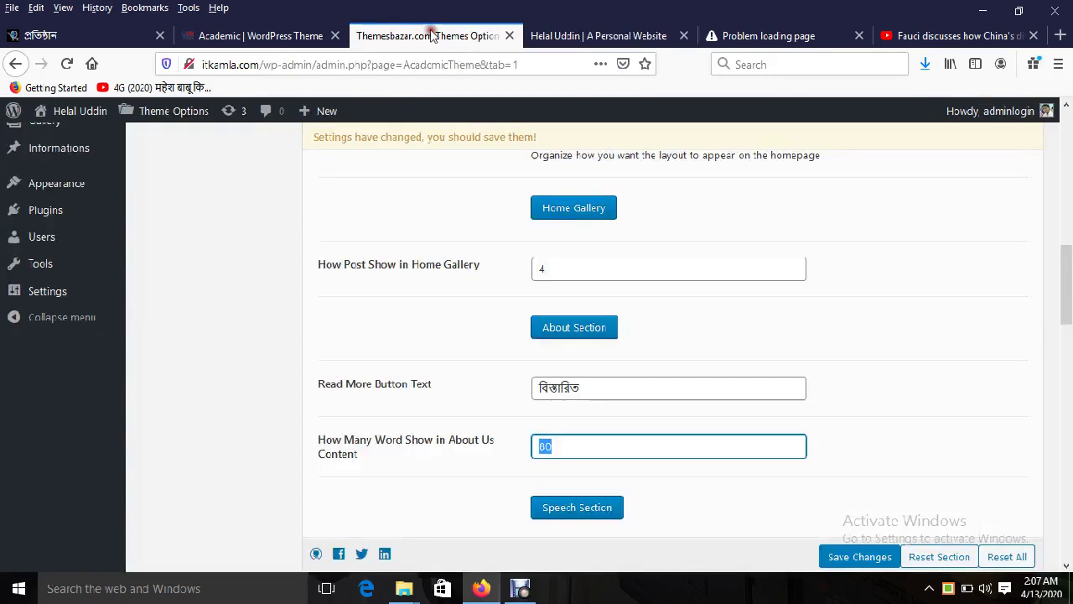
{"action": "scroll", "coordinate": [566, 367], "scroll_direction": "down", "scroll_amount": 5}
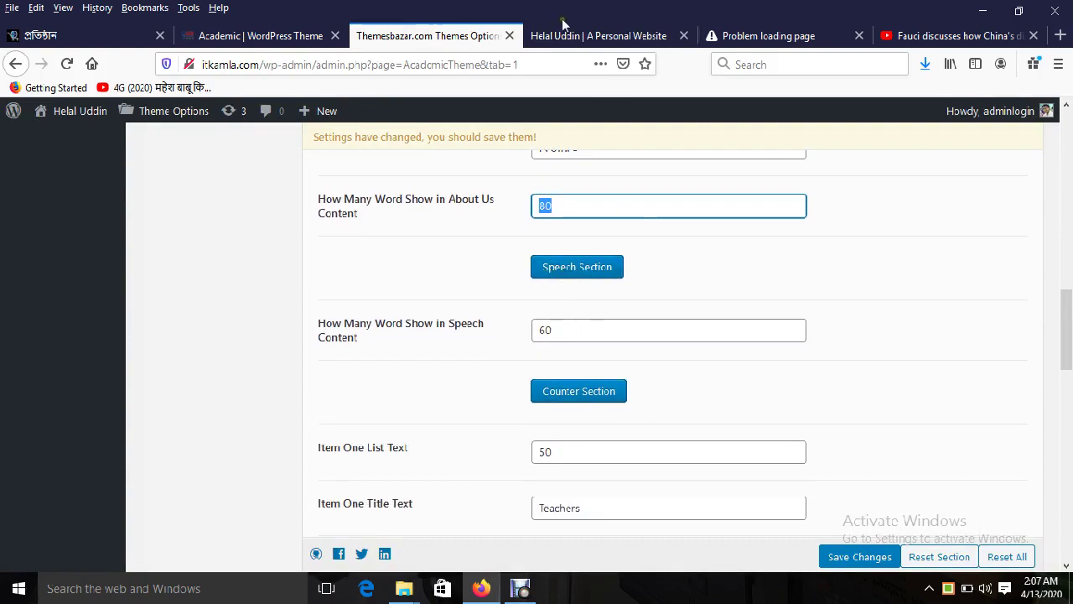
{"action": "left_click", "coordinate": [587, 36]}
{"action": "scroll", "coordinate": [693, 366], "scroll_direction": "down", "scroll_amount": 3}
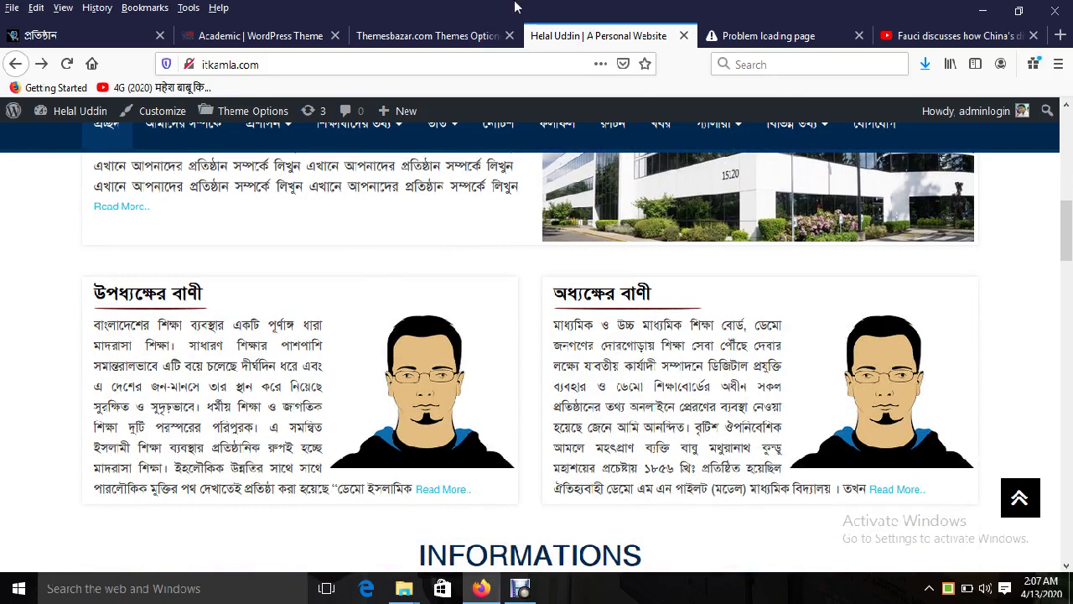
{"action": "left_click", "coordinate": [469, 36]}
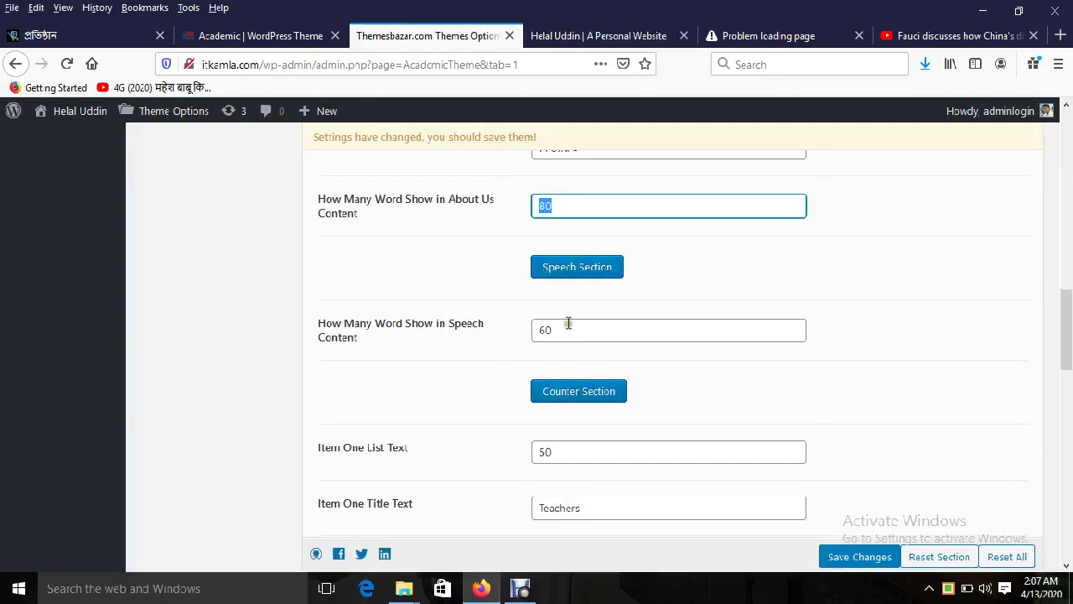
{"action": "left_click_drag", "start_coordinate": [568, 327], "coordinate": [520, 326]}
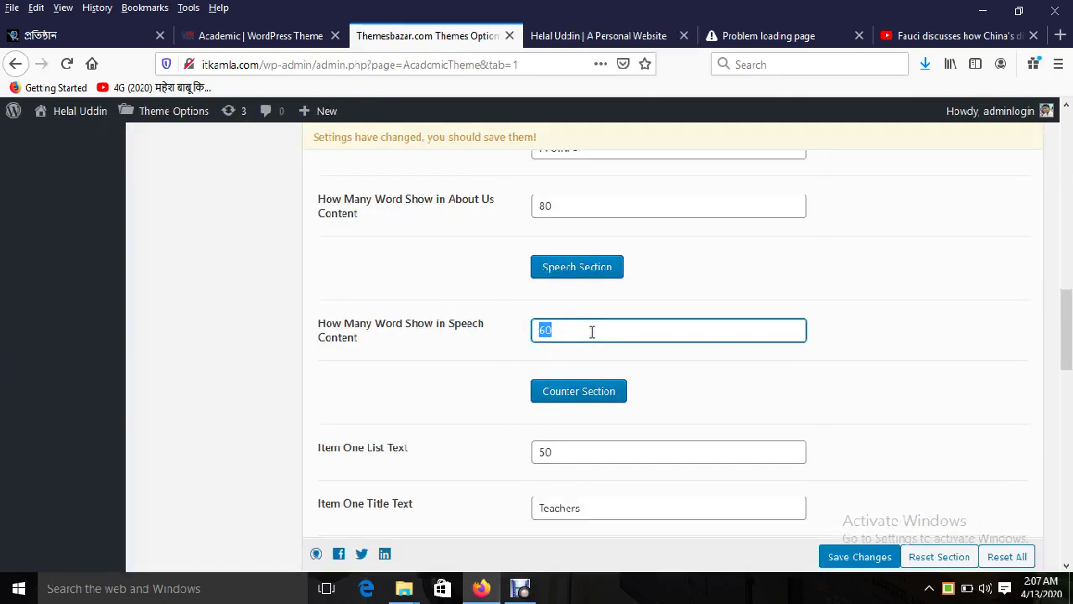
{"action": "scroll", "coordinate": [592, 331], "scroll_direction": "down", "scroll_amount": 2}
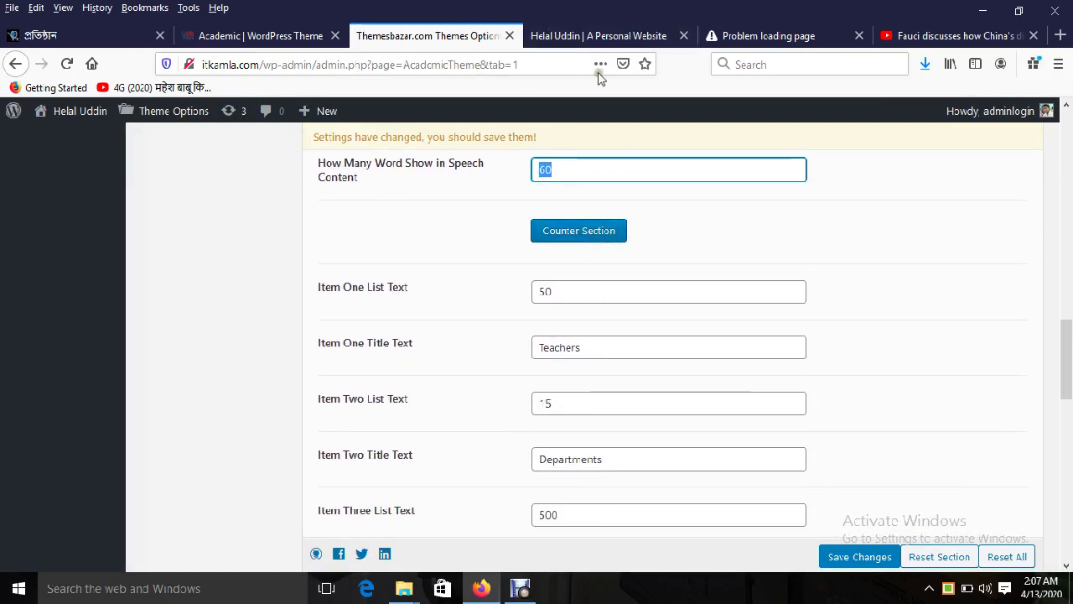
{"action": "left_click", "coordinate": [606, 35]}
{"action": "scroll", "coordinate": [694, 378], "scroll_direction": "down", "scroll_amount": 5}
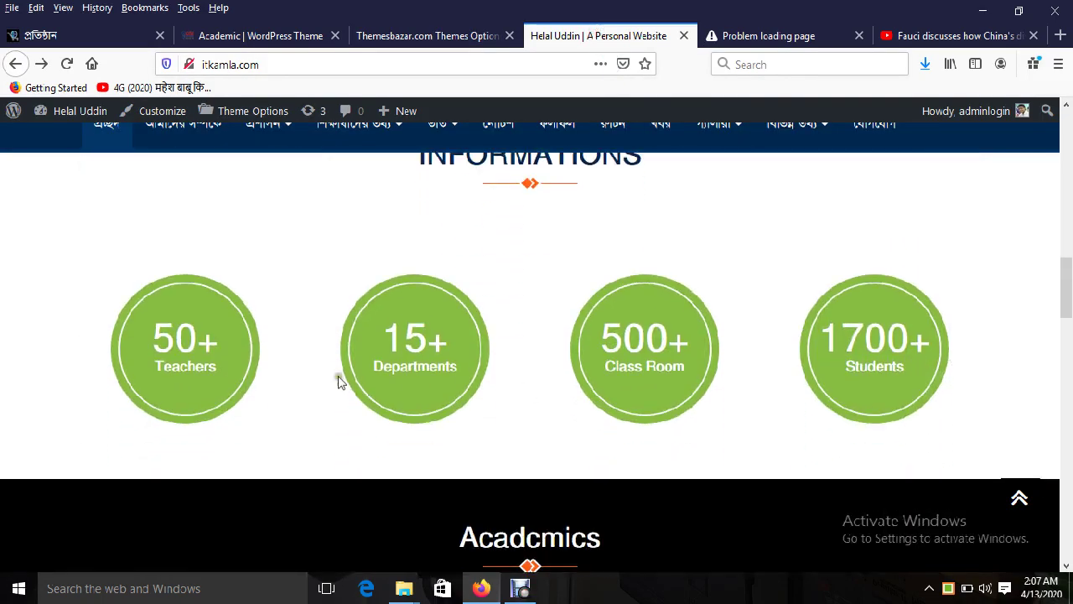
{"action": "double_click", "coordinate": [182, 347]}
{"action": "left_click", "coordinate": [452, 37]}
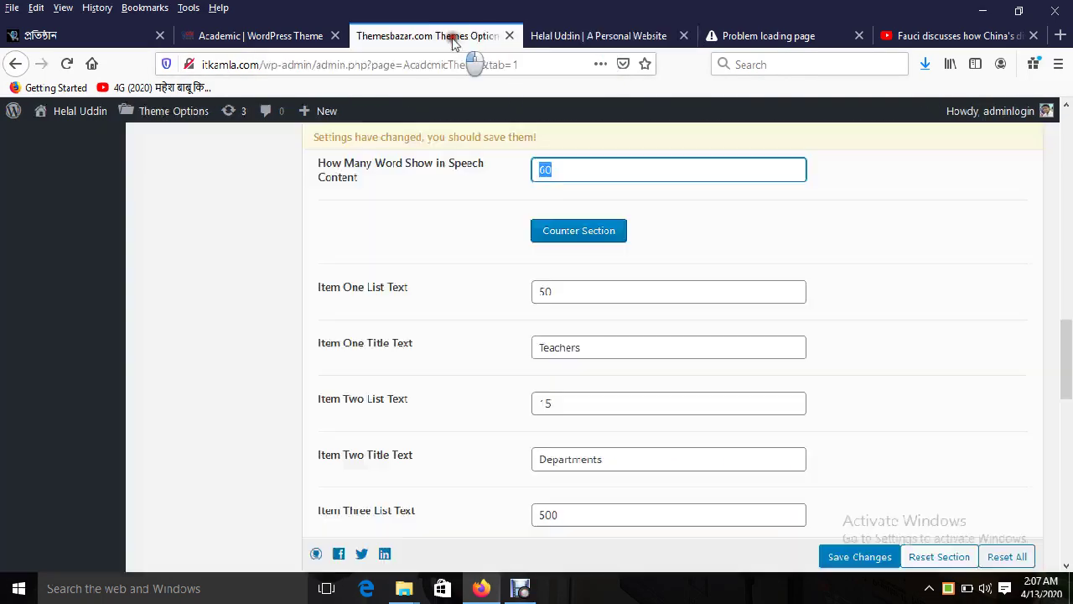
Step: Replace the Item One title 'Teachers' with the Bengali word শিক্ষক
{"action": "left_click", "coordinate": [569, 346]}
{"action": "double_click", "coordinate": [570, 346]}
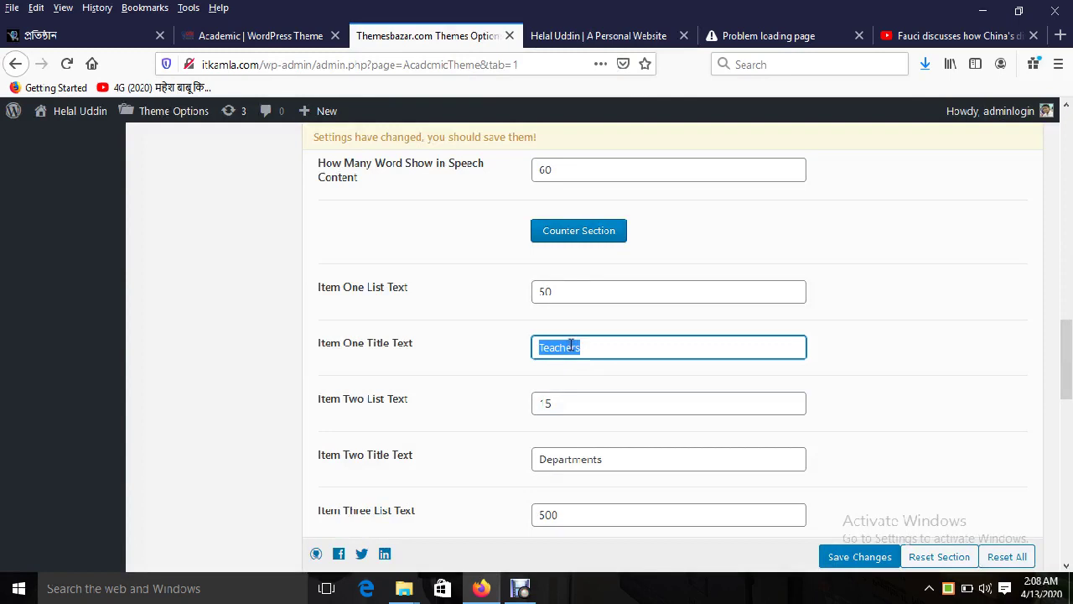
{"action": "key", "text": "BackSpace"}
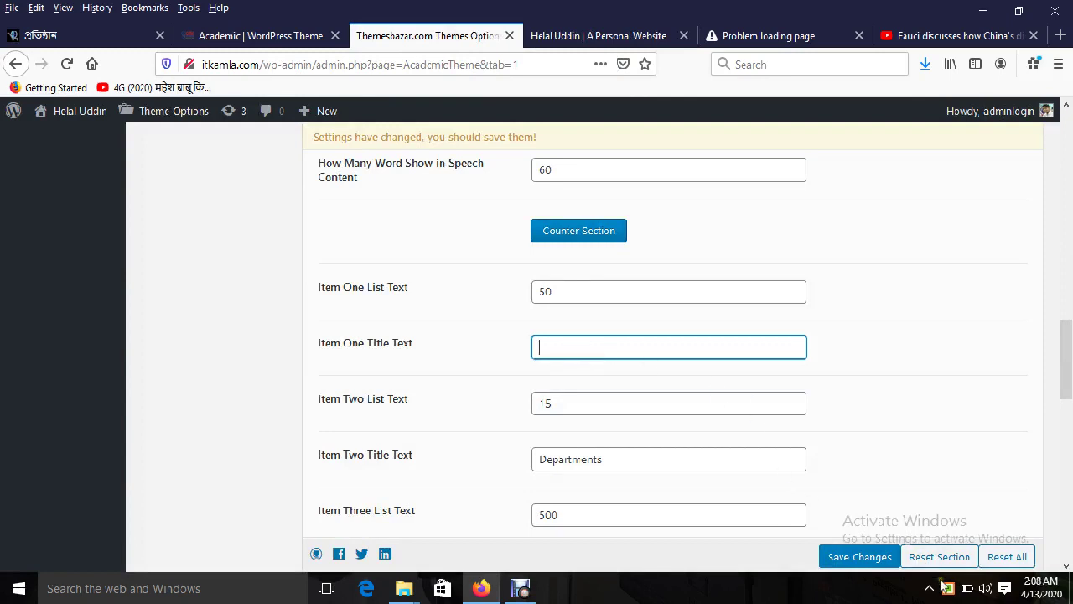
{"action": "right_click", "coordinate": [942, 585]}
{"action": "left_click", "coordinate": [855, 494]}
{"action": "left_click", "coordinate": [585, 344]}
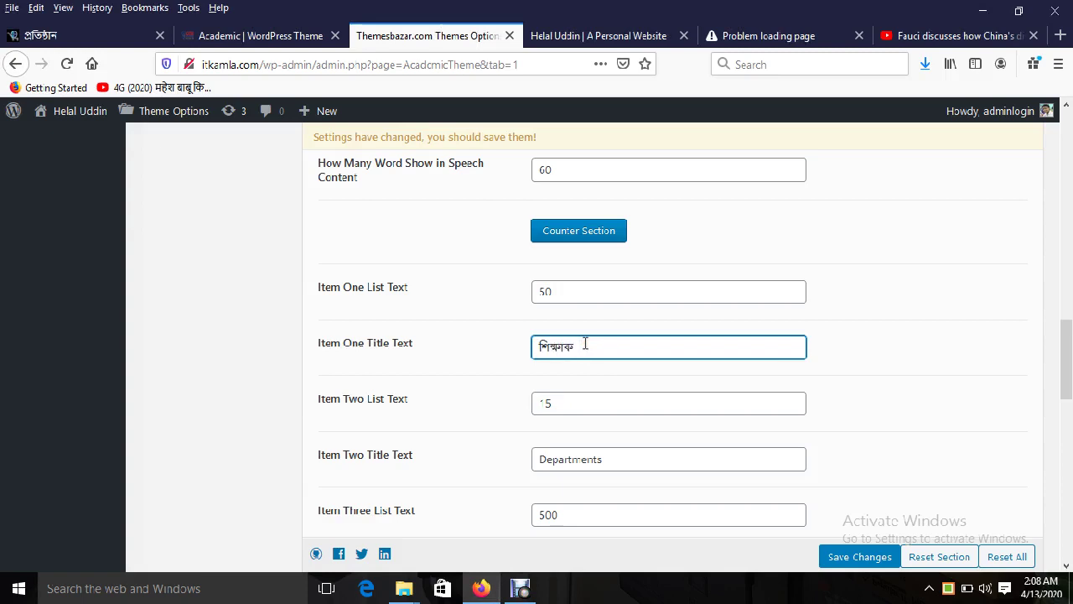
{"action": "left_click", "coordinate": [570, 289]}
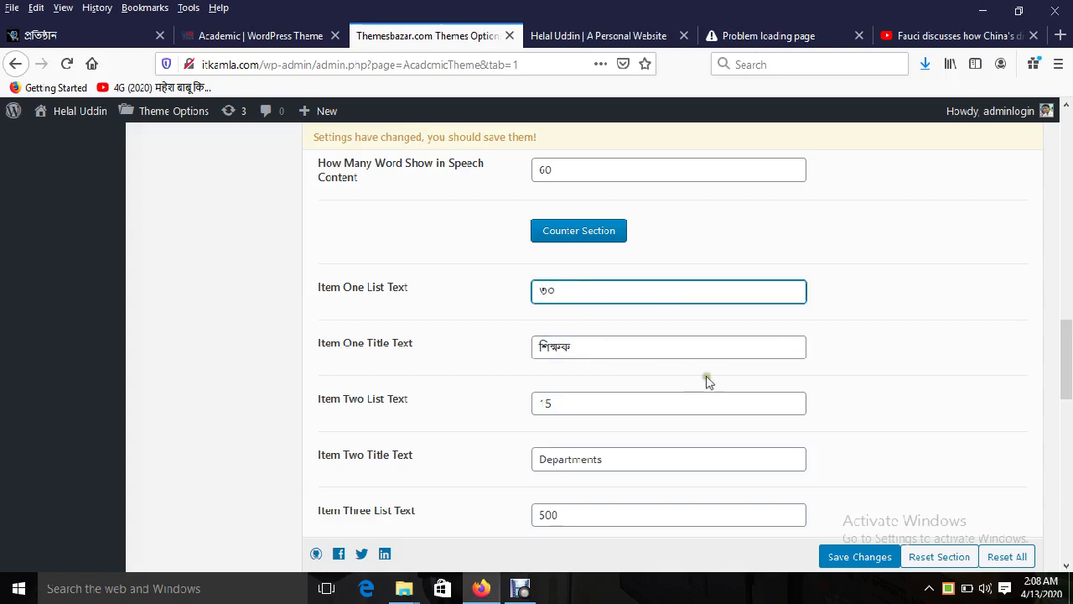
Step: Save the theme options and reload the live site, where the first counter shows NAN
{"action": "left_click", "coordinate": [853, 545]}
{"action": "left_click", "coordinate": [603, 35]}
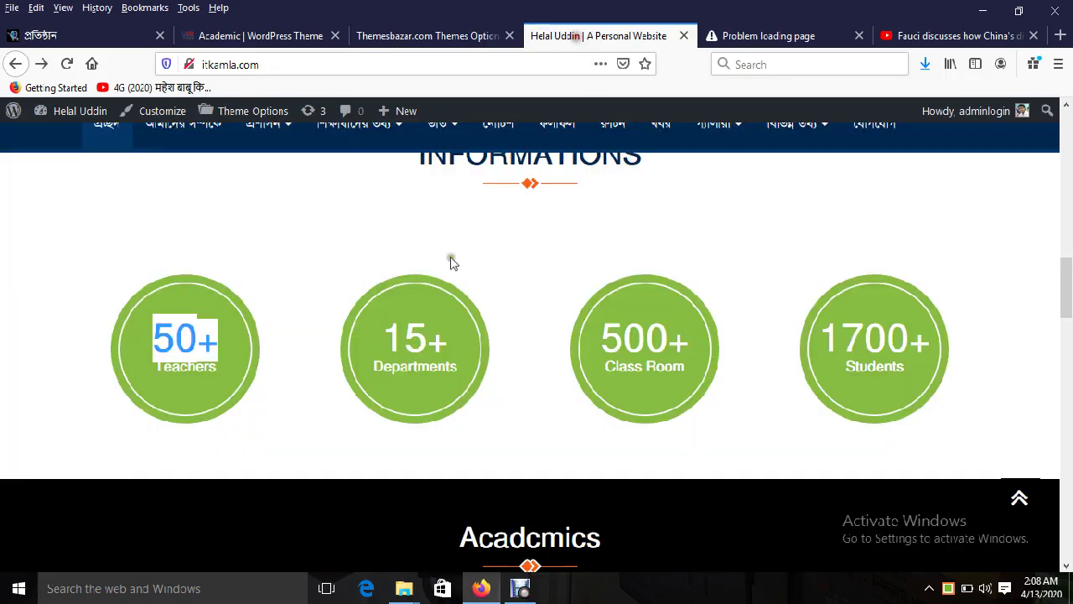
{"action": "double_click", "coordinate": [412, 367]}
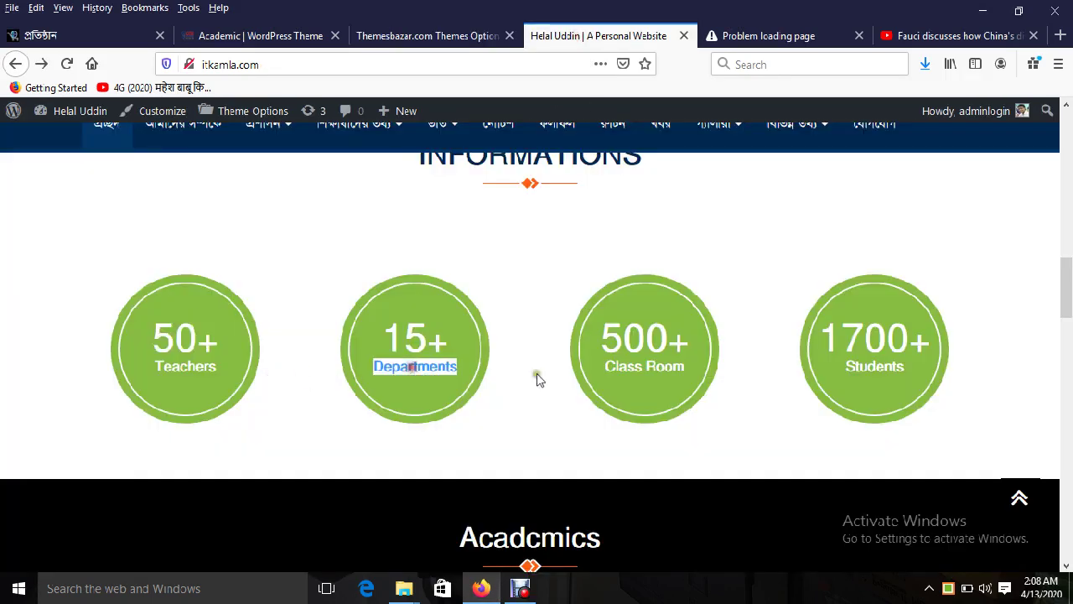
{"action": "double_click", "coordinate": [623, 363]}
{"action": "left_click", "coordinate": [66, 63]}
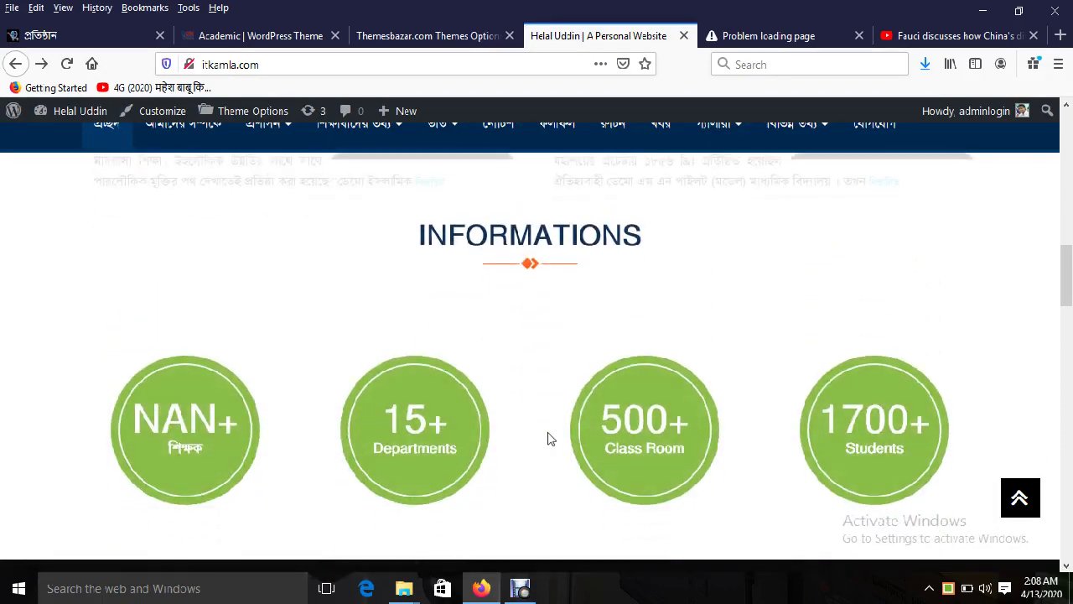
{"action": "double_click", "coordinate": [176, 422]}
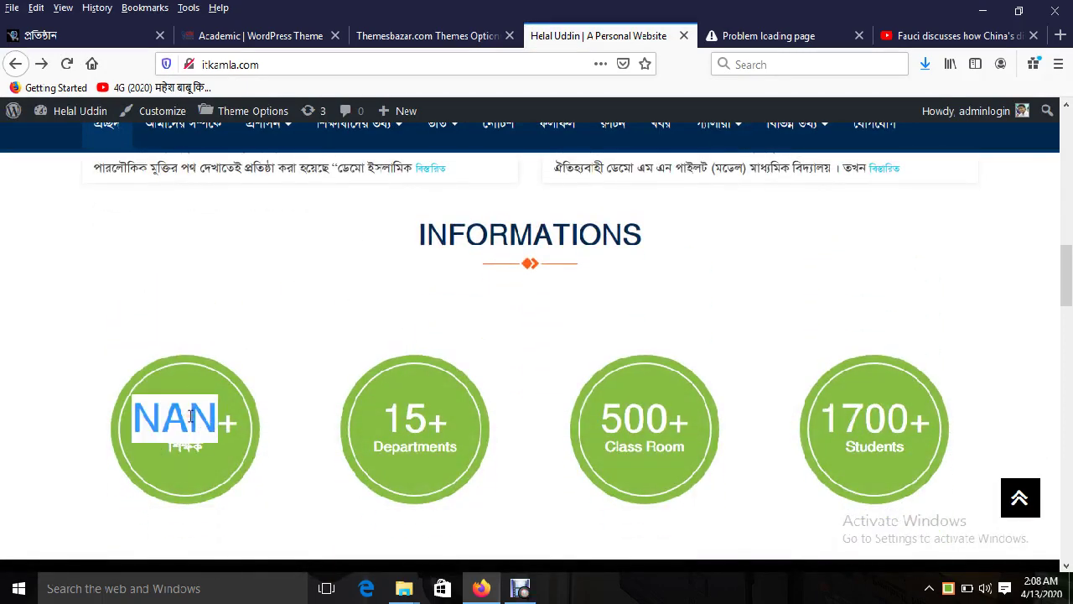
Step: Switch to English input, change Item One List Text from ৩০ to 30, and save
{"action": "left_click", "coordinate": [427, 36]}
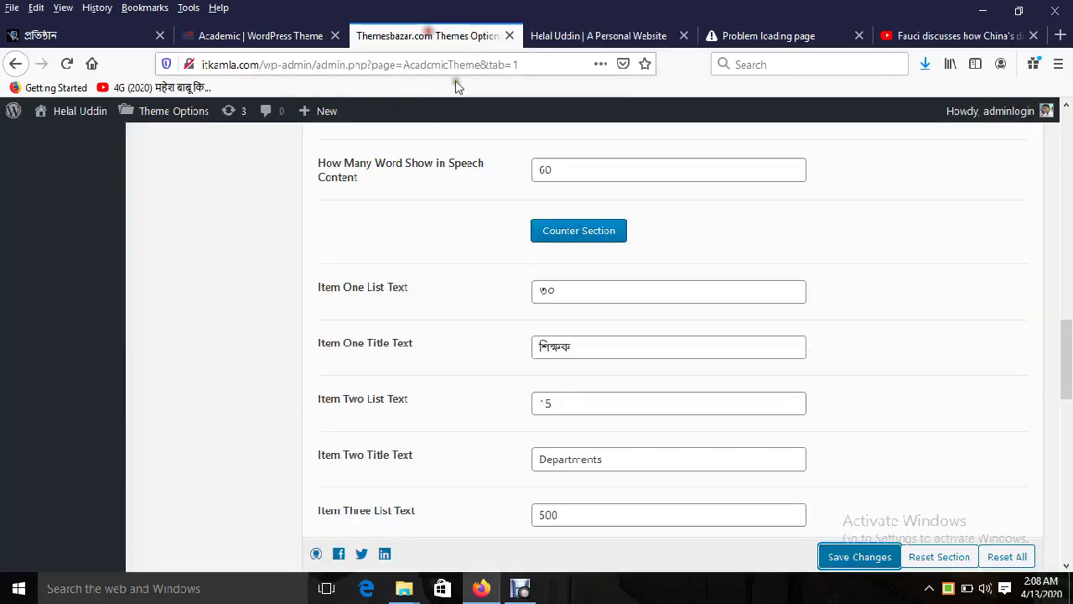
{"action": "left_click", "coordinate": [579, 293]}
{"action": "double_click", "coordinate": [574, 289]}
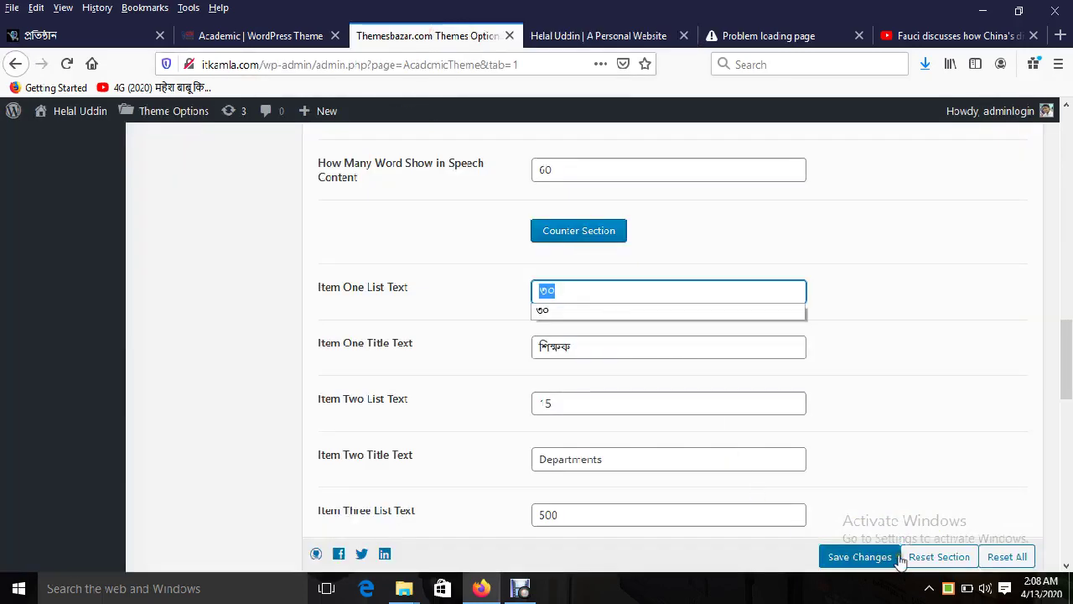
{"action": "right_click", "coordinate": [947, 588]}
{"action": "left_click", "coordinate": [894, 539]}
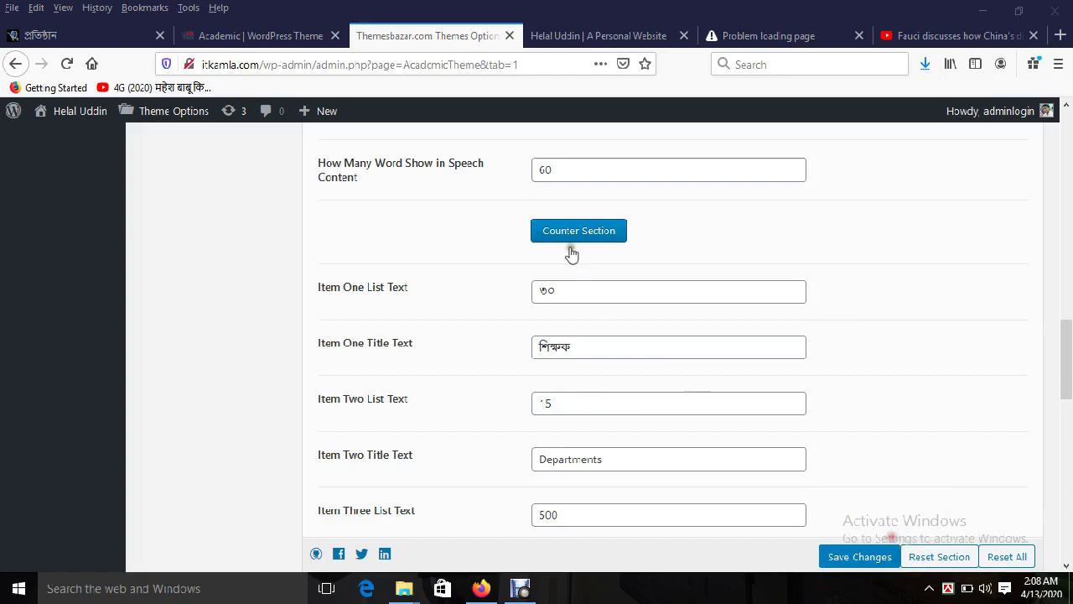
{"action": "double_click", "coordinate": [560, 290]}
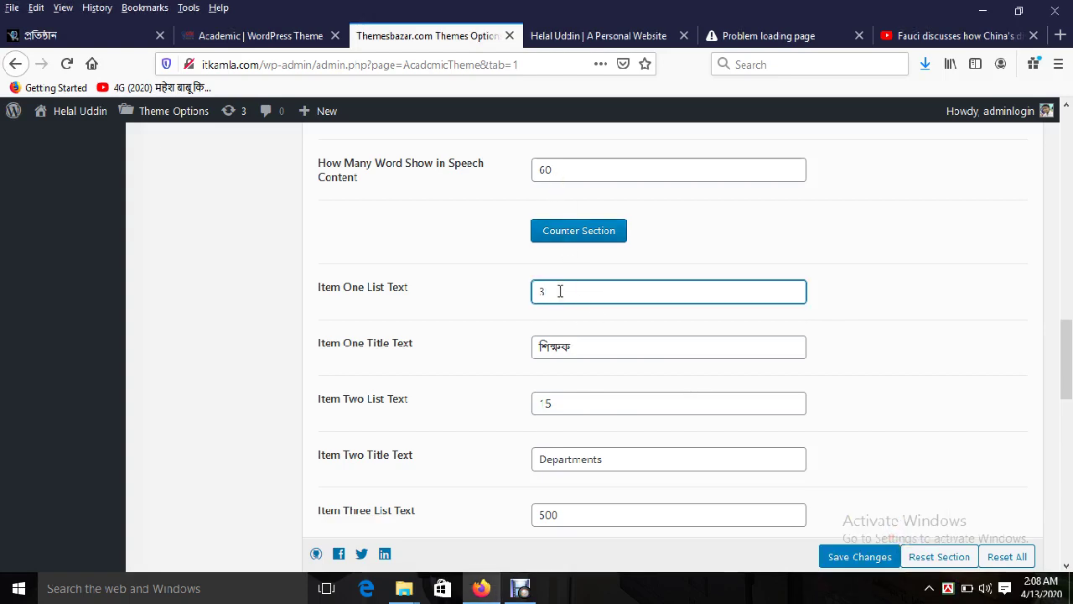
{"action": "type", "text": "30"}
{"action": "left_click", "coordinate": [852, 556]}
Step: Reload the live homepage to confirm the Informations section shows 30+ শিক্ষক
{"action": "left_click", "coordinate": [570, 34]}
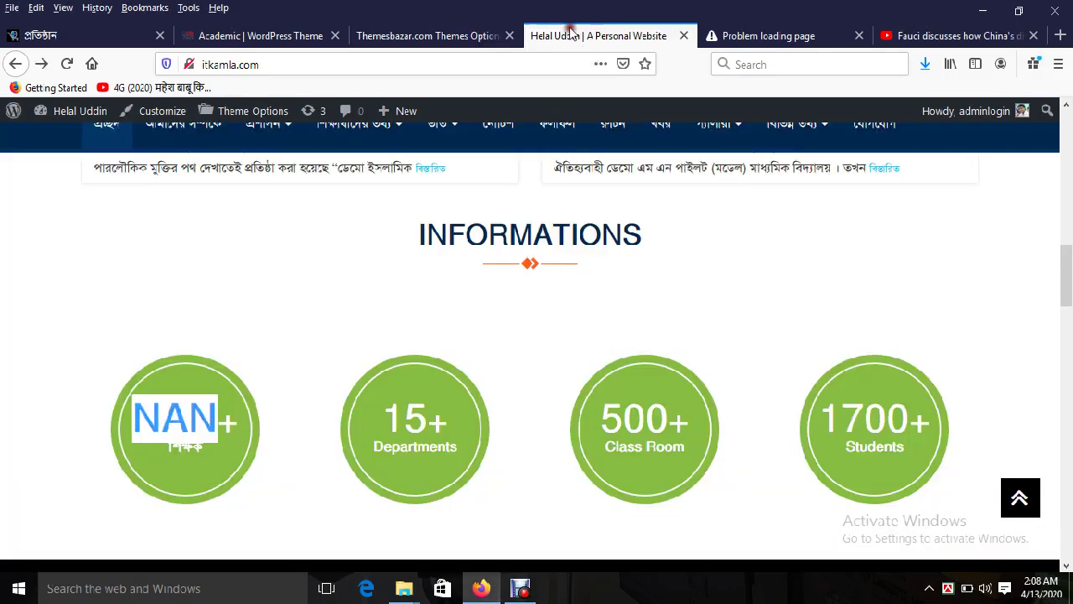
{"action": "left_click", "coordinate": [67, 64]}
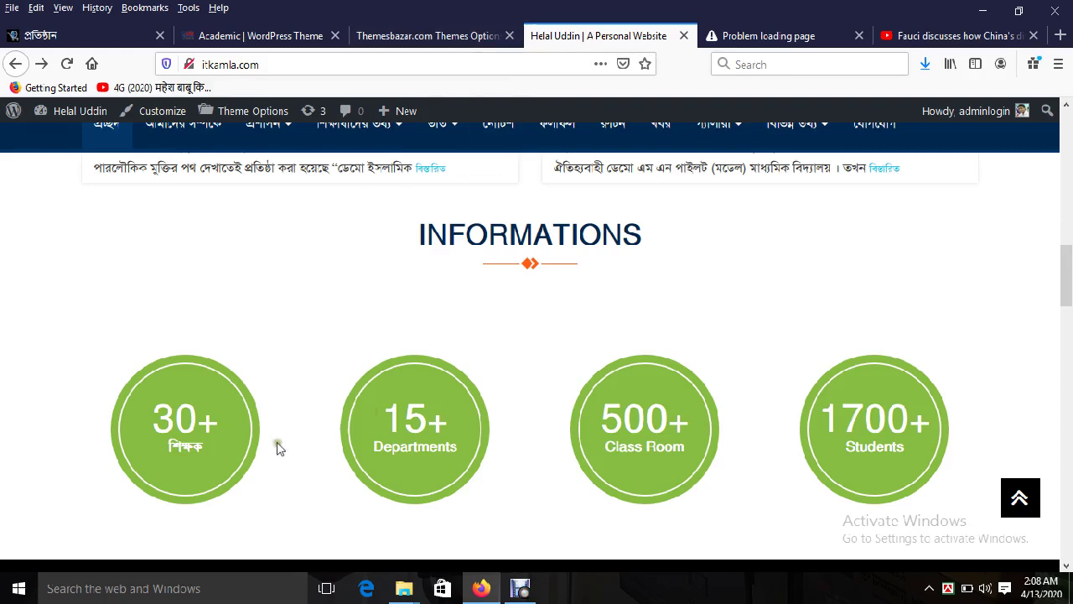
{"action": "scroll", "coordinate": [596, 319], "scroll_direction": "down", "scroll_amount": 2}
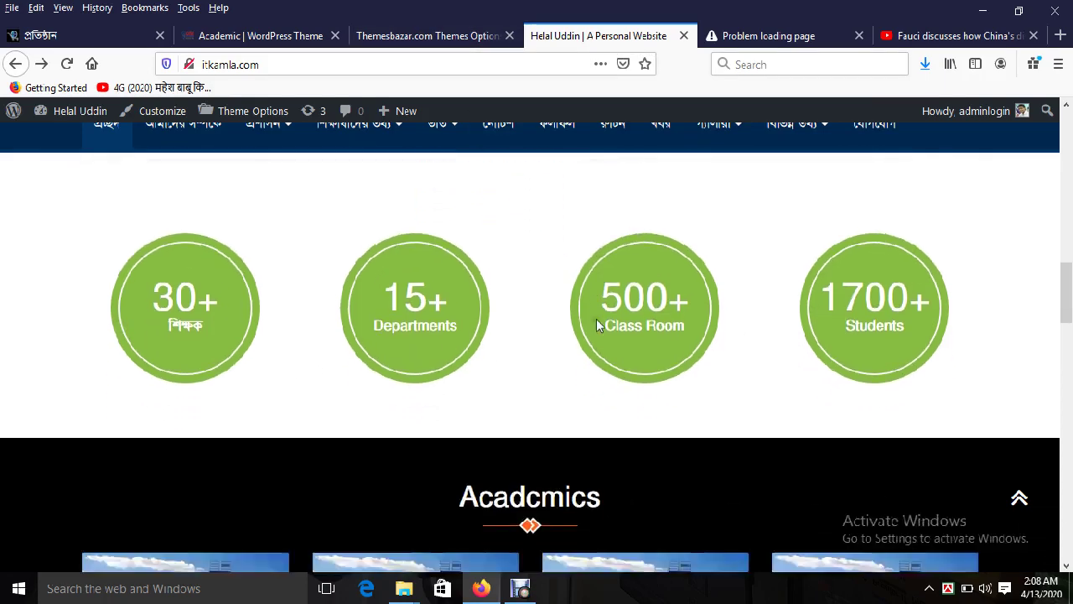
{"action": "scroll", "coordinate": [582, 295], "scroll_direction": "up", "scroll_amount": 3}
{"action": "double_click", "coordinate": [521, 310]}
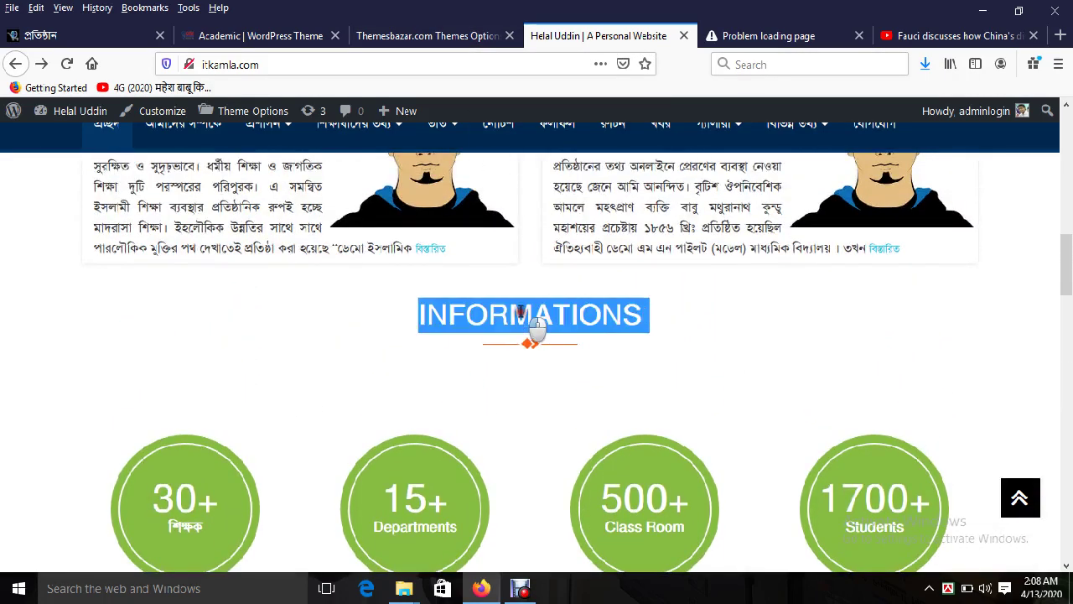
{"action": "left_click", "coordinate": [429, 36]}
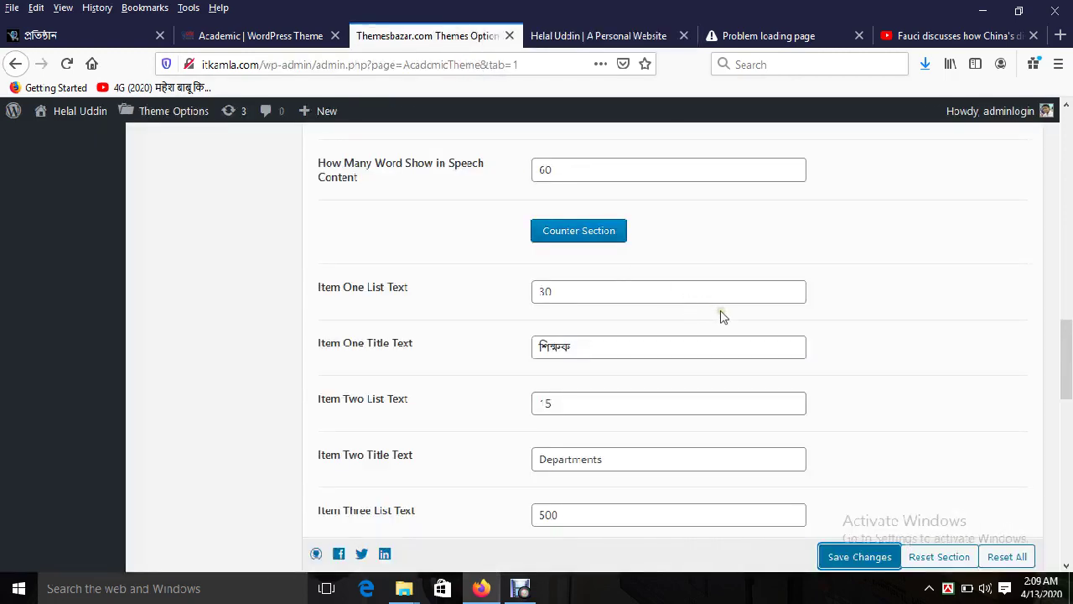
{"action": "scroll", "coordinate": [721, 315], "scroll_direction": "up", "scroll_amount": 3}
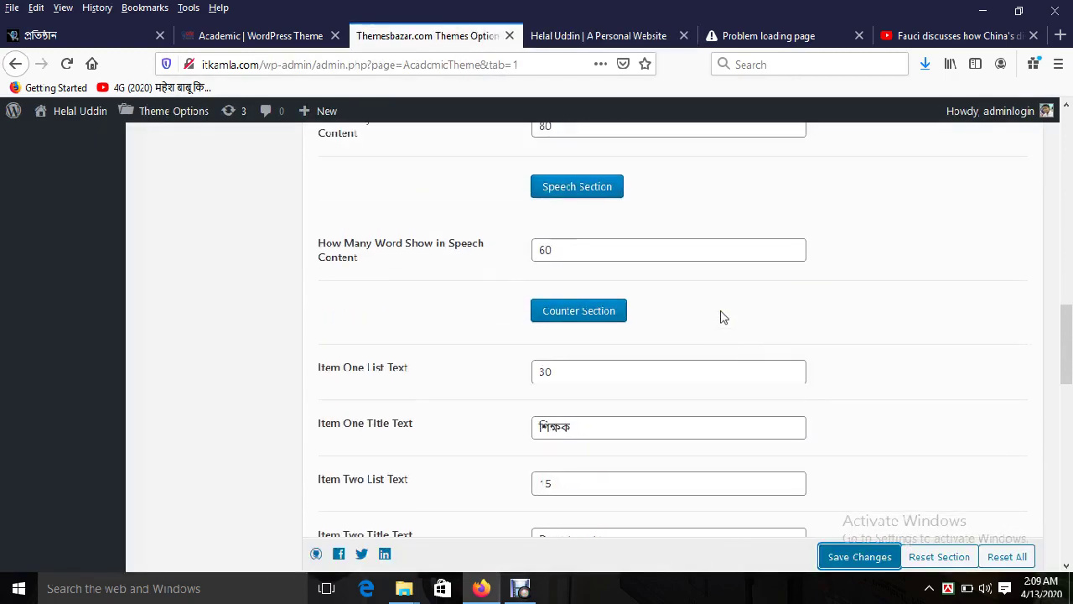
{"action": "left_click", "coordinate": [568, 39]}
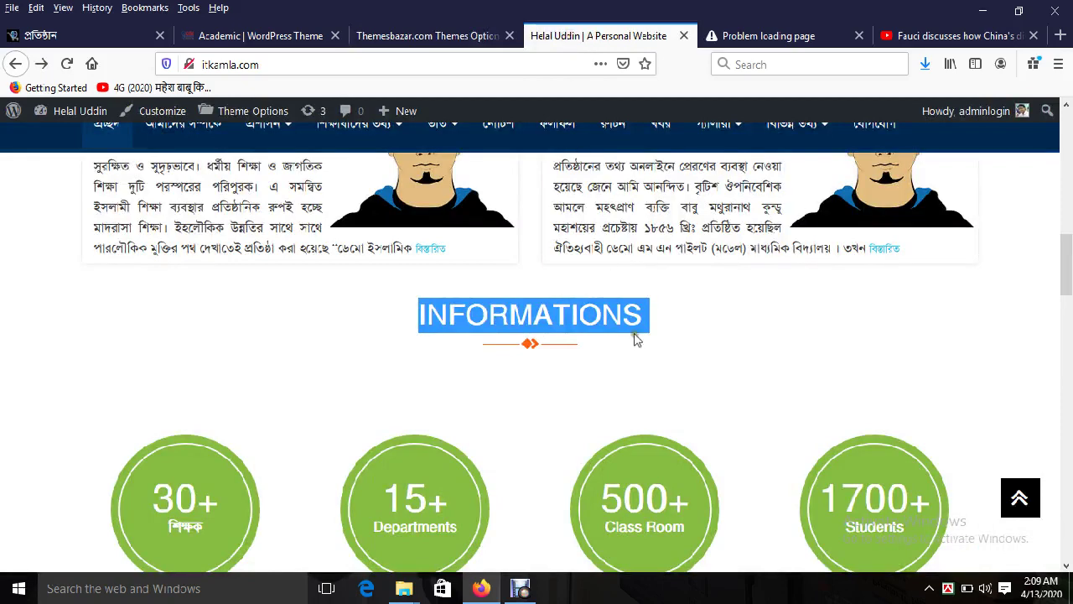
{"action": "double_click", "coordinate": [611, 314]}
{"action": "scroll", "coordinate": [603, 335], "scroll_direction": "down", "scroll_amount": 3}
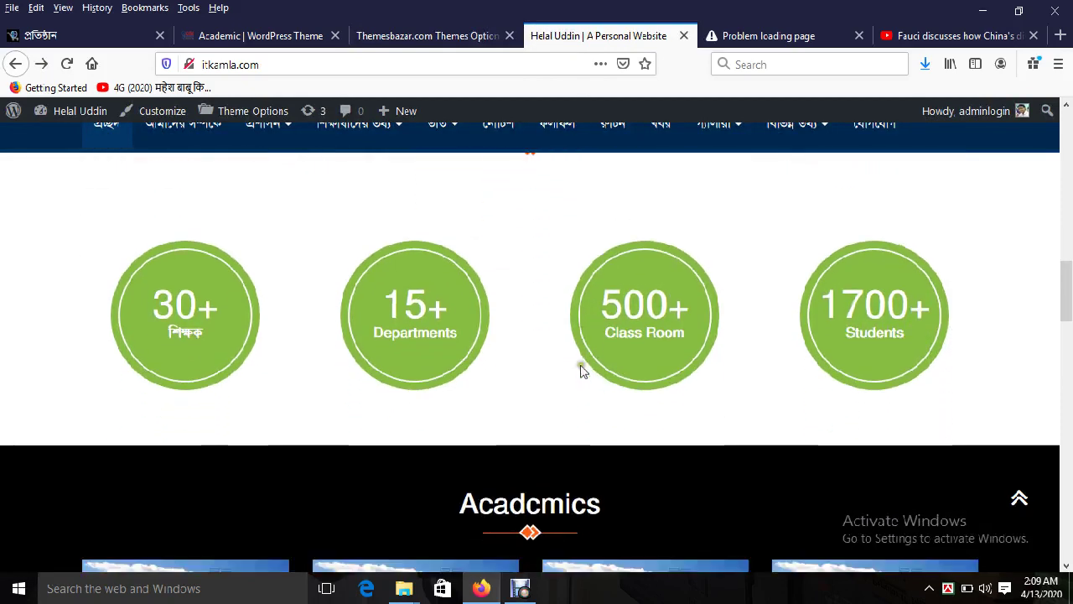
{"action": "left_click", "coordinate": [453, 35]}
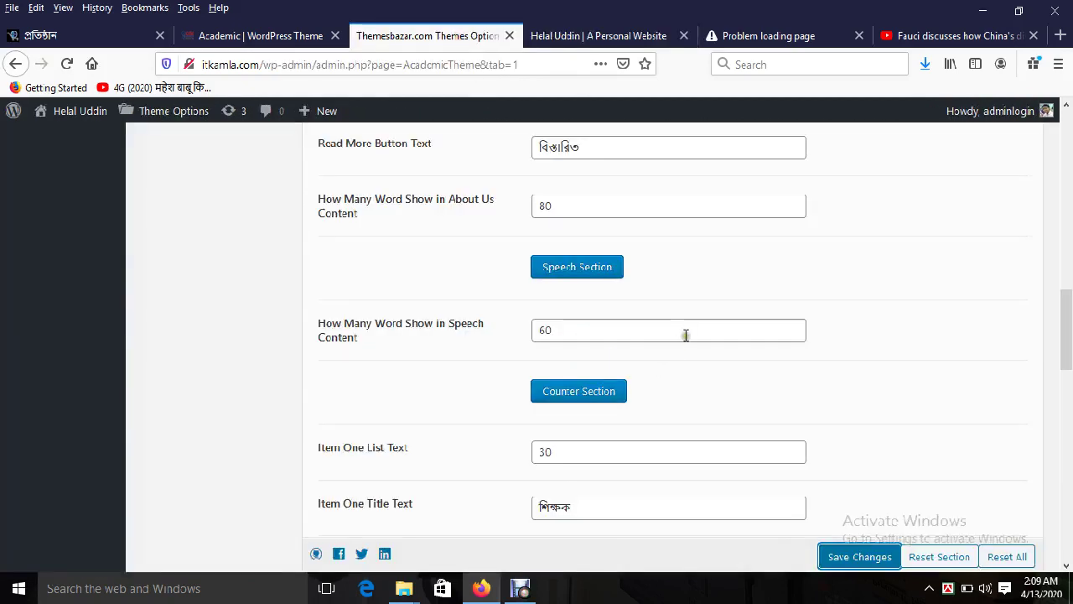
{"action": "scroll", "coordinate": [685, 335], "scroll_direction": "up", "scroll_amount": 2}
{"action": "scroll", "coordinate": [687, 335], "scroll_direction": "down", "scroll_amount": 2}
{"action": "scroll", "coordinate": [687, 340], "scroll_direction": "down", "scroll_amount": 1}
{"action": "scroll", "coordinate": [596, 390], "scroll_direction": "down", "scroll_amount": 2}
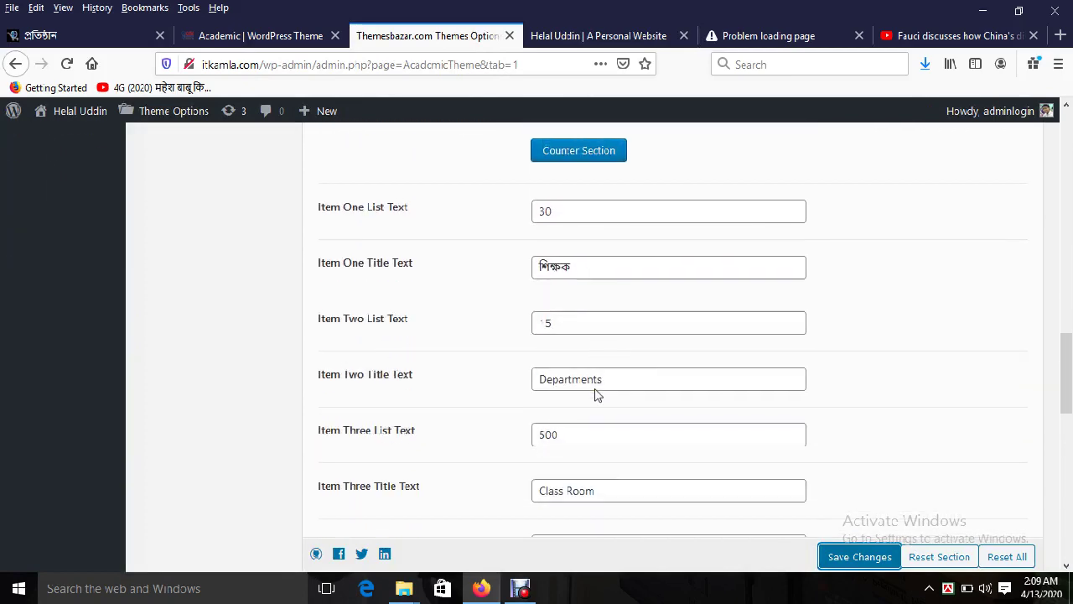
{"action": "scroll", "coordinate": [596, 392], "scroll_direction": "down", "scroll_amount": 5}
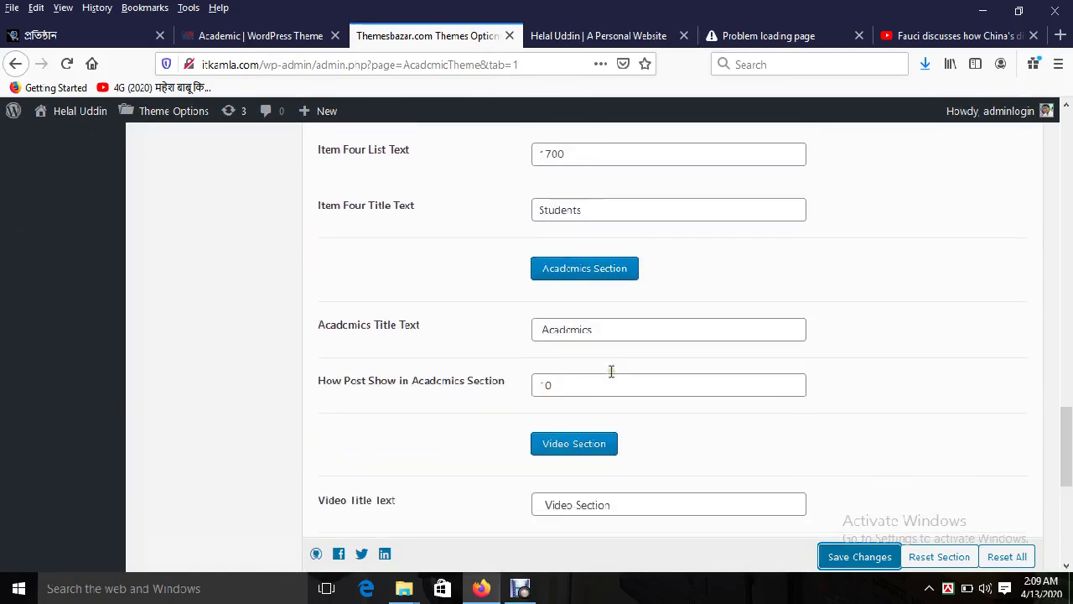
{"action": "double_click", "coordinate": [603, 320]}
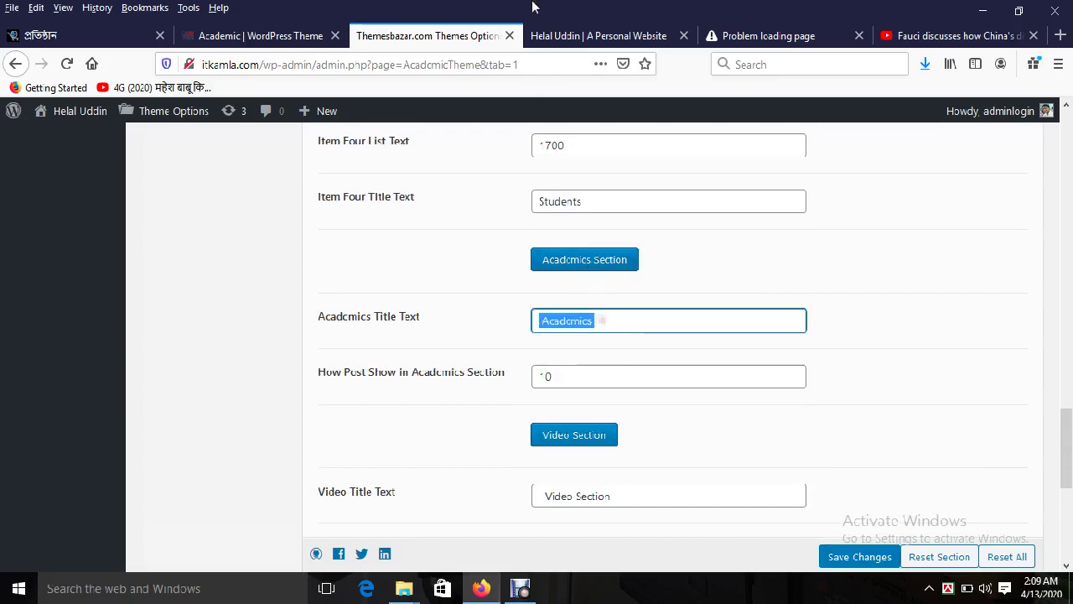
{"action": "left_click", "coordinate": [556, 38]}
{"action": "scroll", "coordinate": [533, 421], "scroll_direction": "down", "scroll_amount": 2}
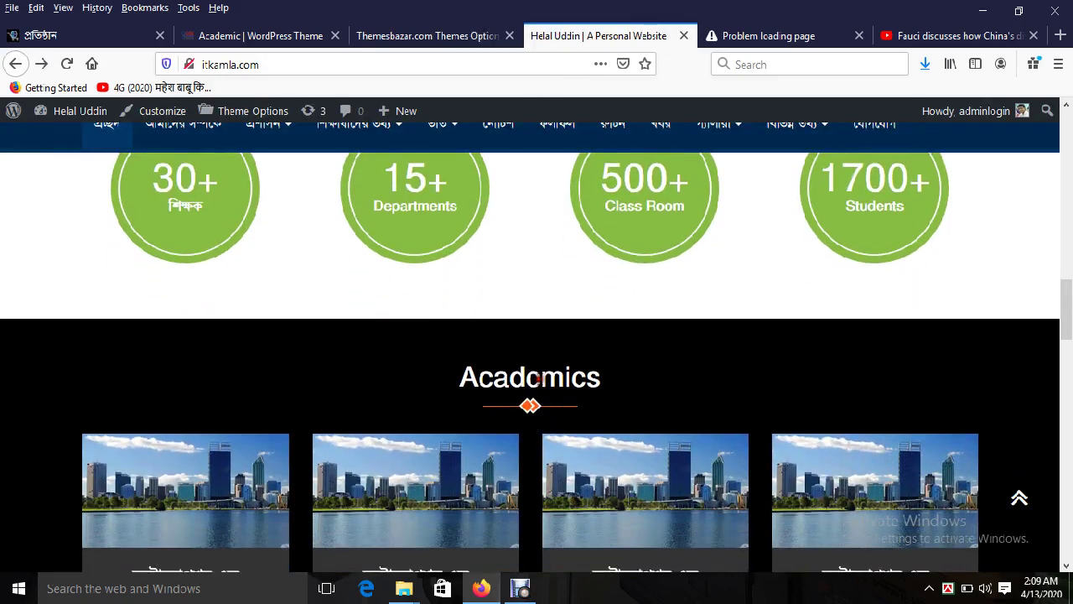
{"action": "double_click", "coordinate": [538, 378]}
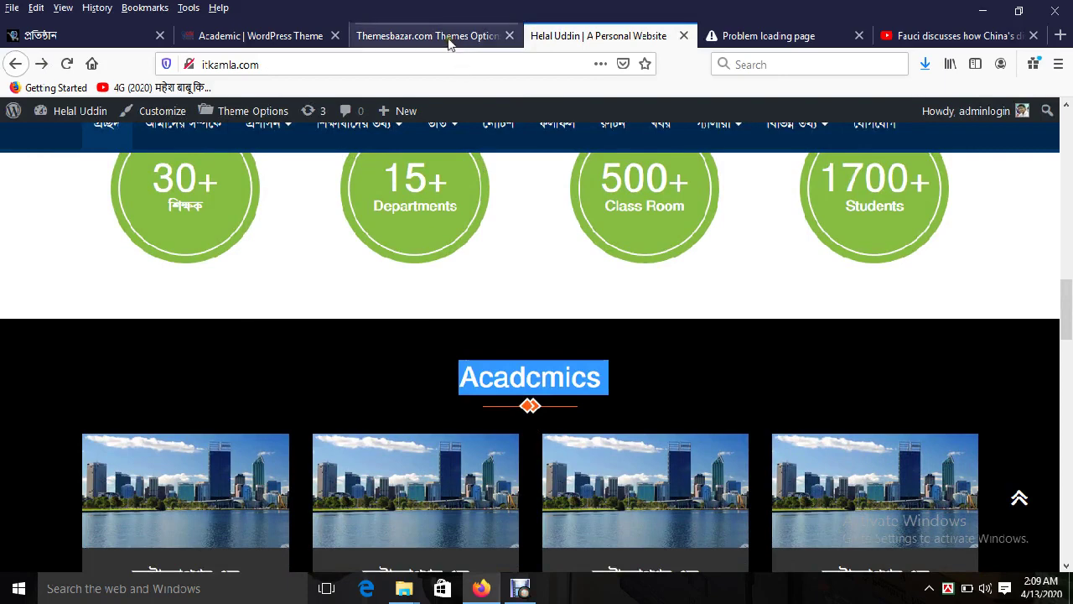
{"action": "left_click", "coordinate": [448, 37]}
{"action": "left_click", "coordinate": [568, 376]}
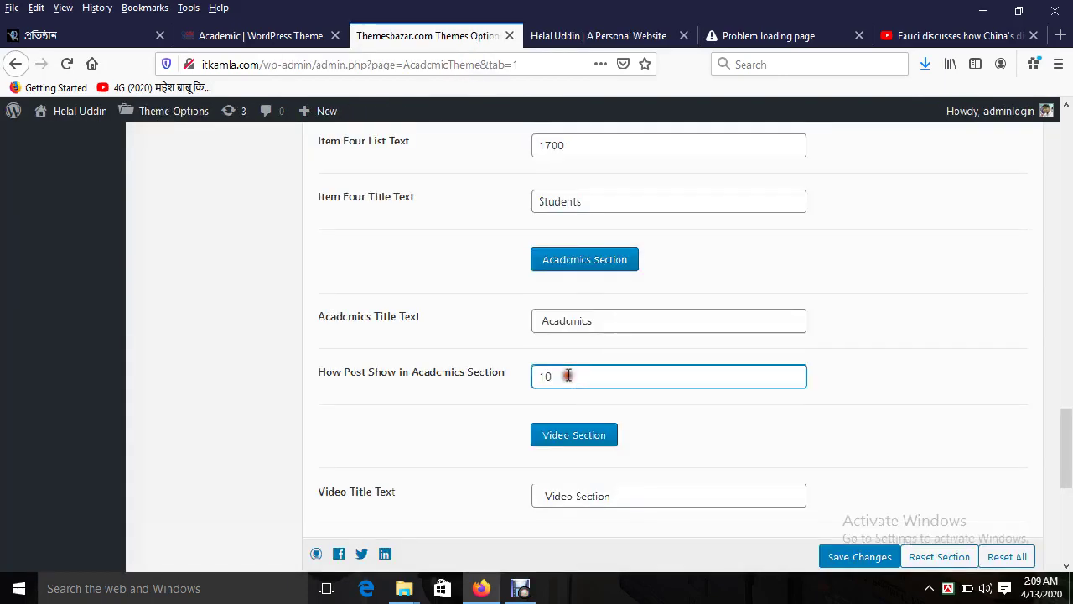
{"action": "double_click", "coordinate": [568, 376]}
{"action": "scroll", "coordinate": [713, 377], "scroll_direction": "down", "scroll_amount": 4}
{"action": "triple_click", "coordinate": [580, 336]}
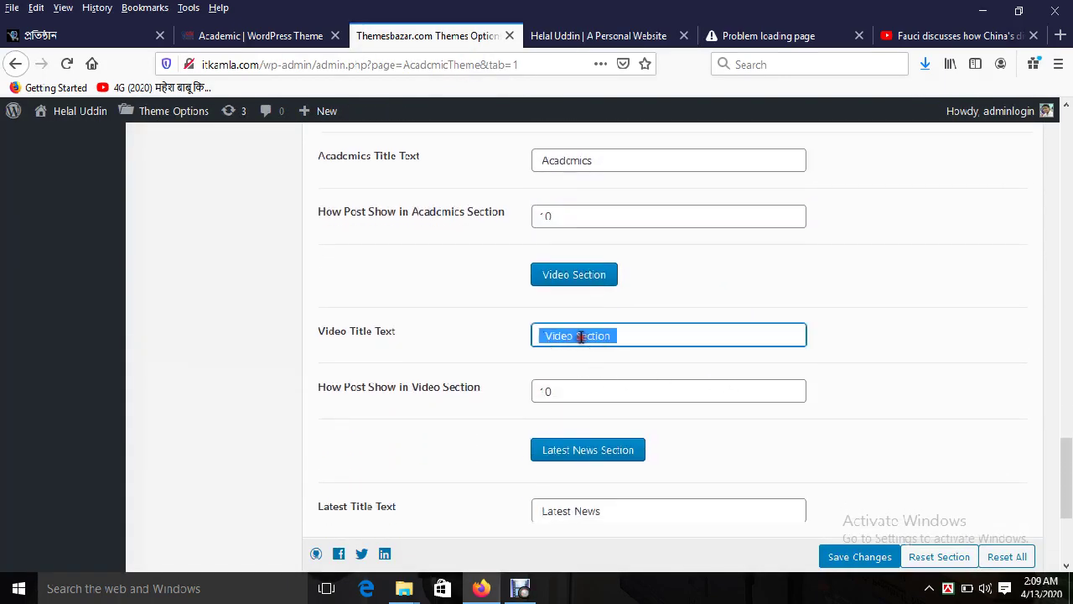
{"action": "left_click", "coordinate": [599, 35]}
{"action": "scroll", "coordinate": [650, 418], "scroll_direction": "down", "scroll_amount": 5}
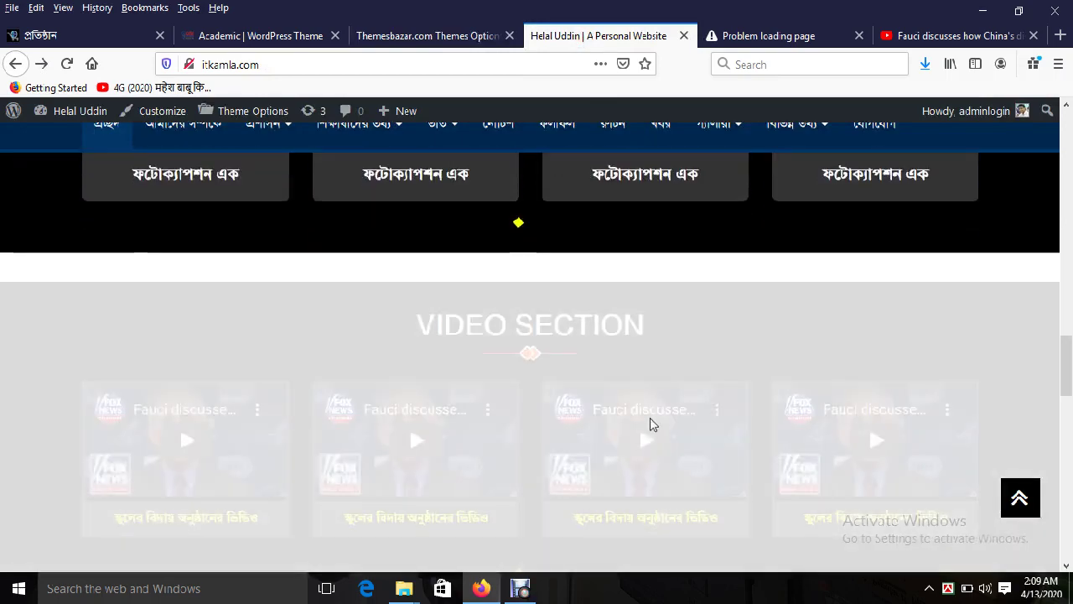
{"action": "scroll", "coordinate": [650, 418], "scroll_direction": "down", "scroll_amount": 2}
{"action": "scroll", "coordinate": [639, 264], "scroll_direction": "up", "scroll_amount": 1}
{"action": "triple_click", "coordinate": [527, 227]}
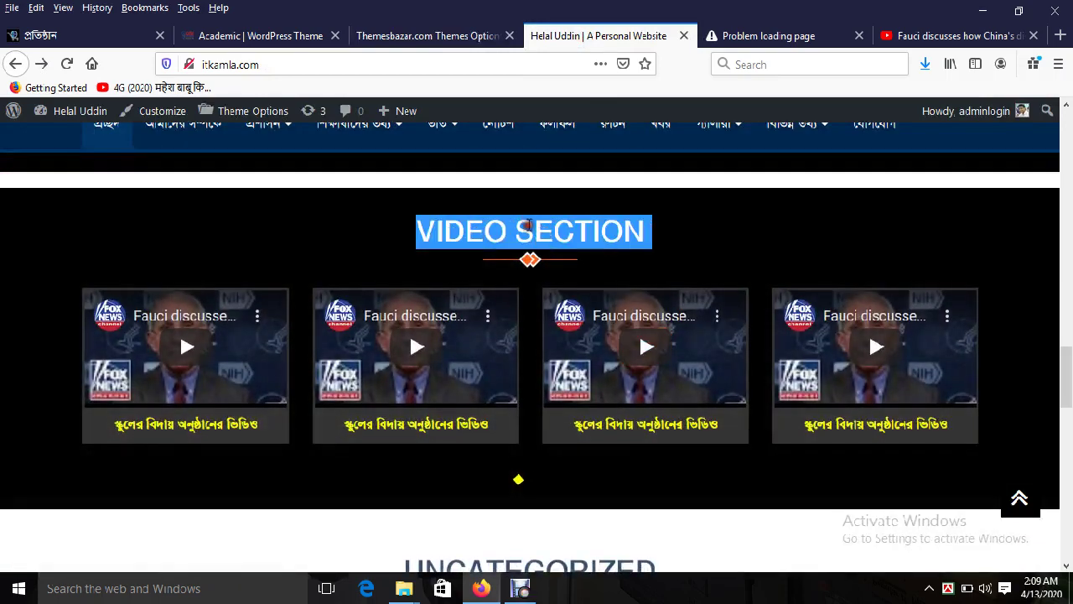
{"action": "left_click", "coordinate": [465, 36]}
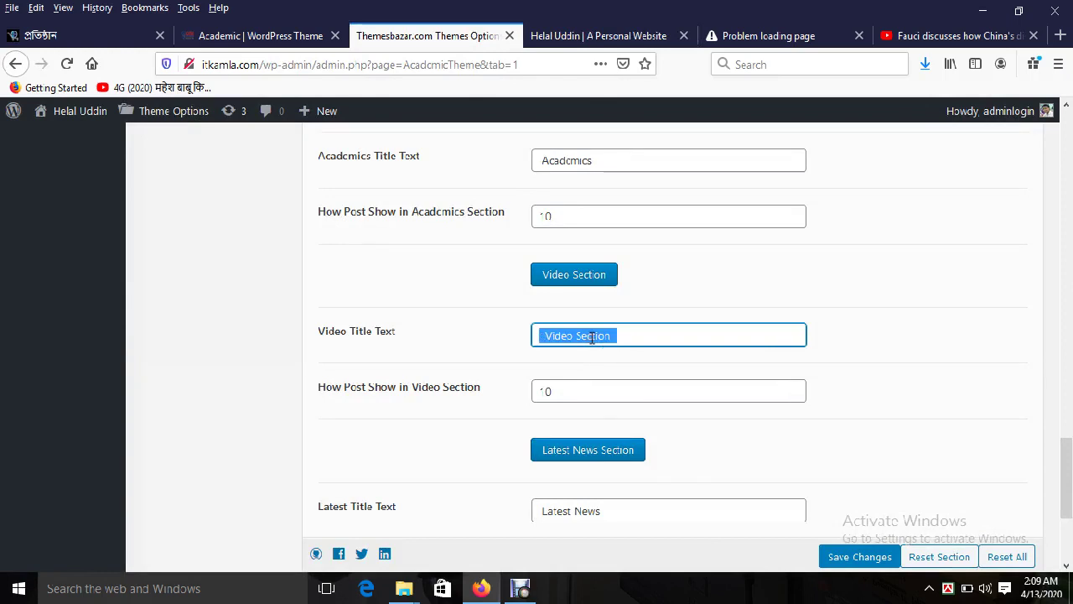
{"action": "triple_click", "coordinate": [592, 337]}
{"action": "double_click", "coordinate": [579, 391]}
{"action": "scroll", "coordinate": [754, 467], "scroll_direction": "down", "scroll_amount": 2}
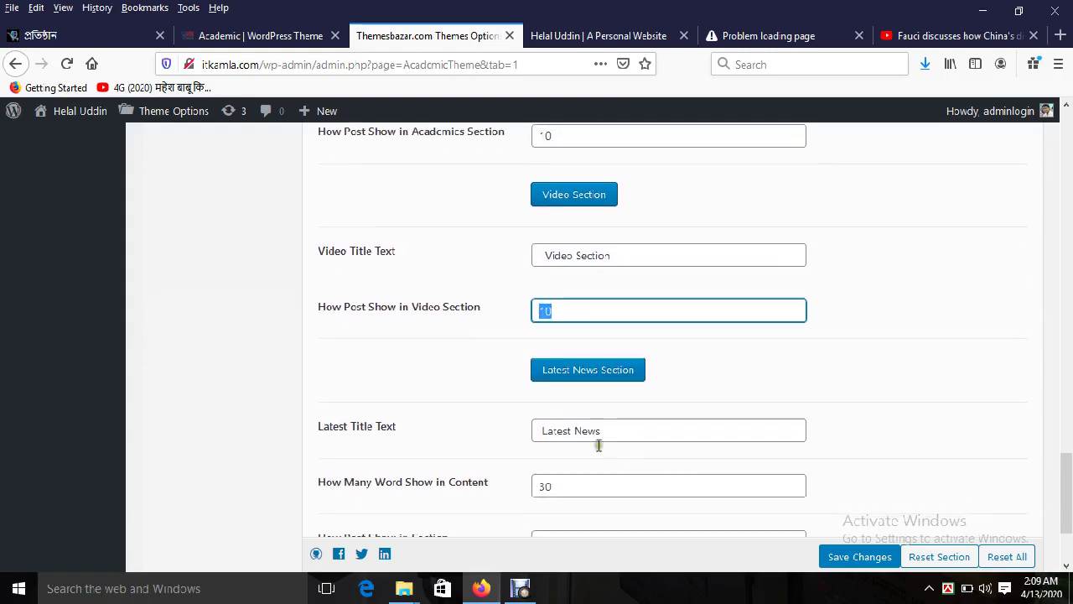
Step: Compare the Latest News title setting with the LATEST NEWS heading on the live homepage
{"action": "triple_click", "coordinate": [595, 431]}
{"action": "scroll", "coordinate": [719, 419], "scroll_direction": "down", "scroll_amount": 4}
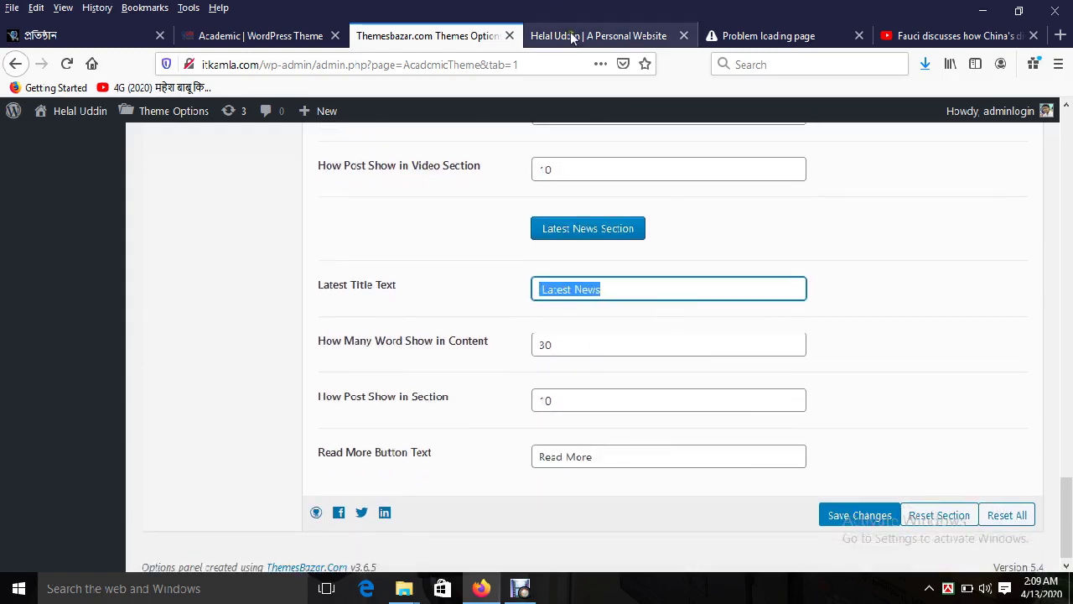
{"action": "left_click", "coordinate": [573, 38]}
{"action": "scroll", "coordinate": [618, 477], "scroll_direction": "down", "scroll_amount": 3}
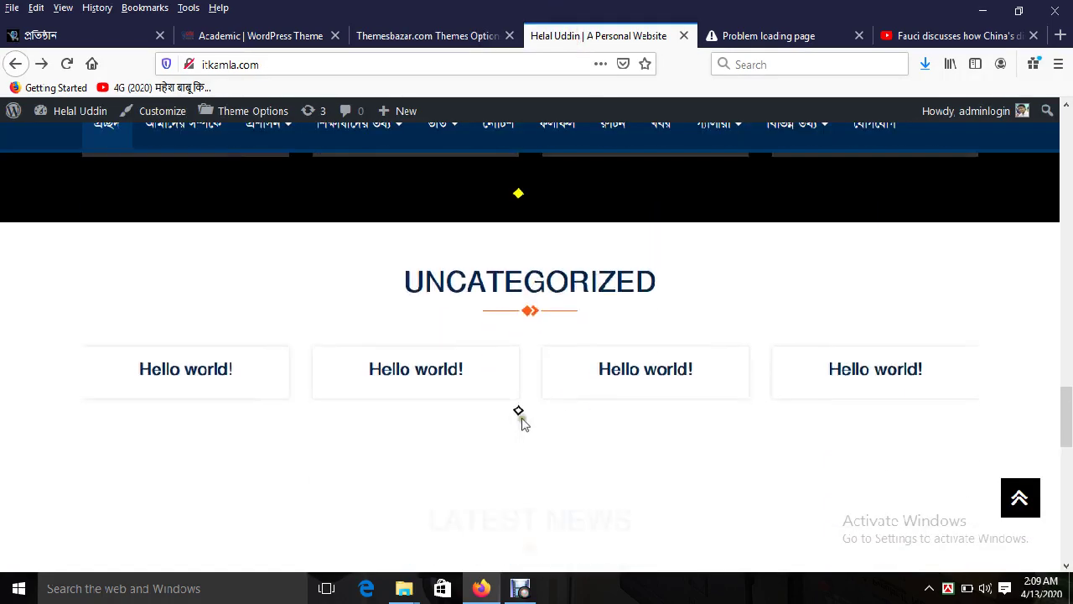
{"action": "scroll", "coordinate": [520, 416], "scroll_direction": "down", "scroll_amount": 4}
{"action": "double_click", "coordinate": [508, 230]}
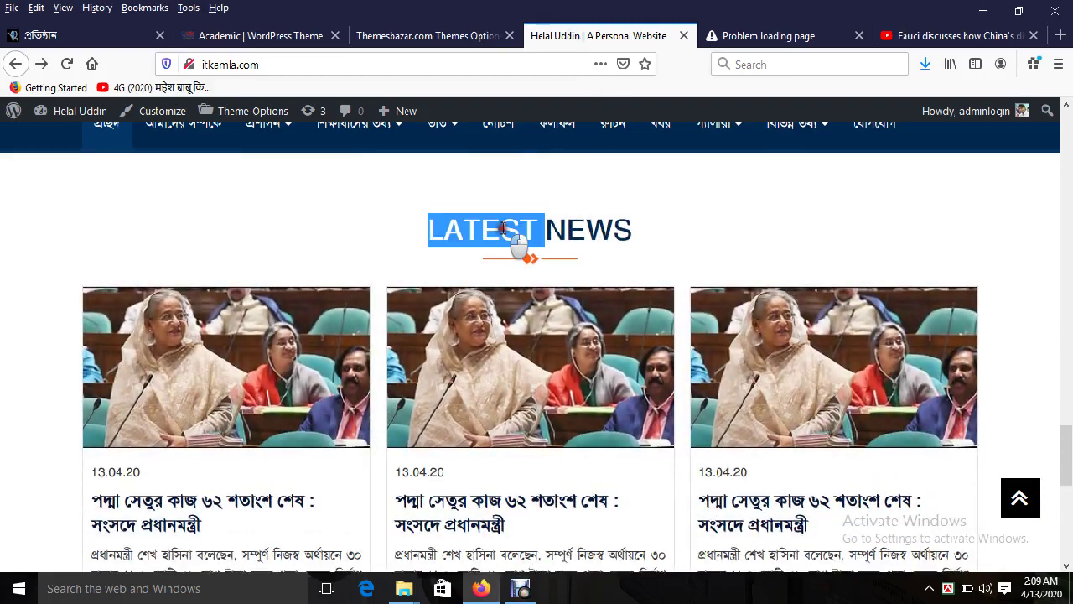
{"action": "left_click", "coordinate": [507, 231]}
{"action": "left_click", "coordinate": [429, 36]}
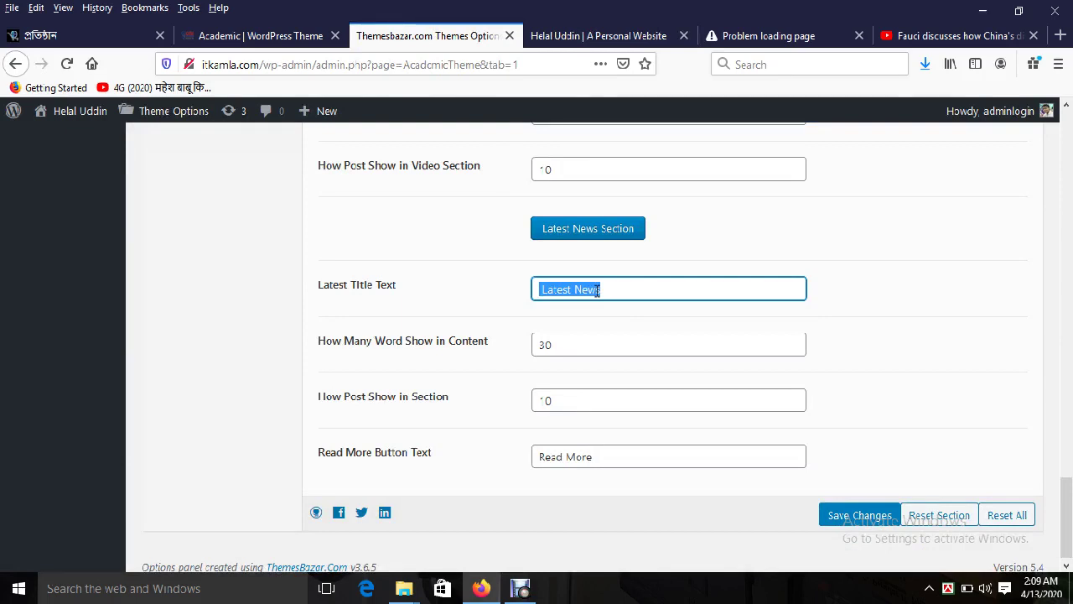
Step: Check the content word count 30 and post count 10 against the live homepage
{"action": "scroll", "coordinate": [574, 394], "scroll_direction": "down", "scroll_amount": 1}
{"action": "double_click", "coordinate": [557, 334]}
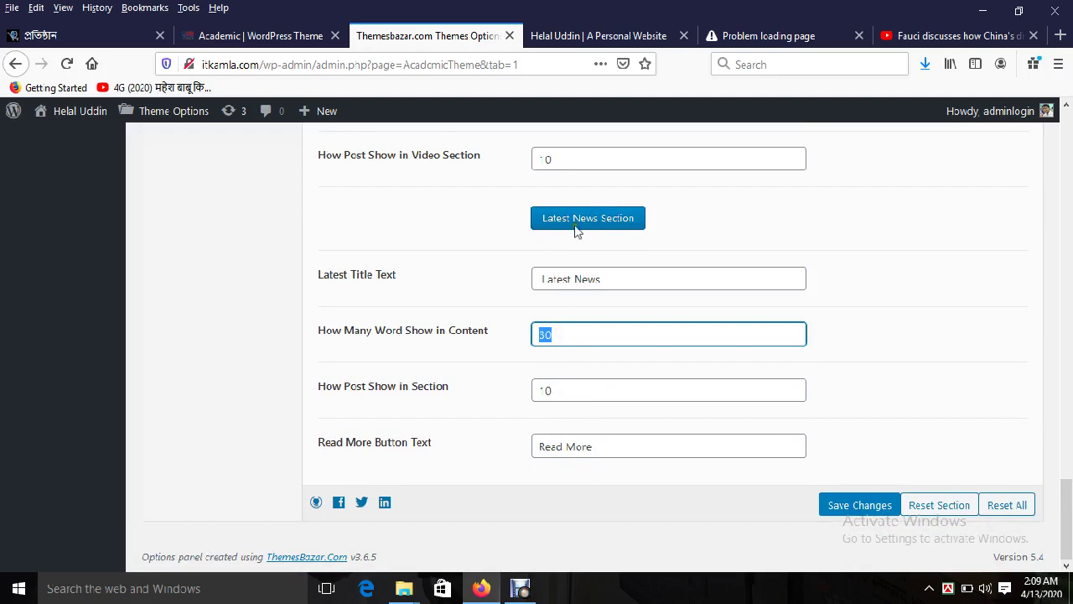
{"action": "left_click", "coordinate": [563, 35]}
{"action": "scroll", "coordinate": [568, 405], "scroll_direction": "down", "scroll_amount": 3}
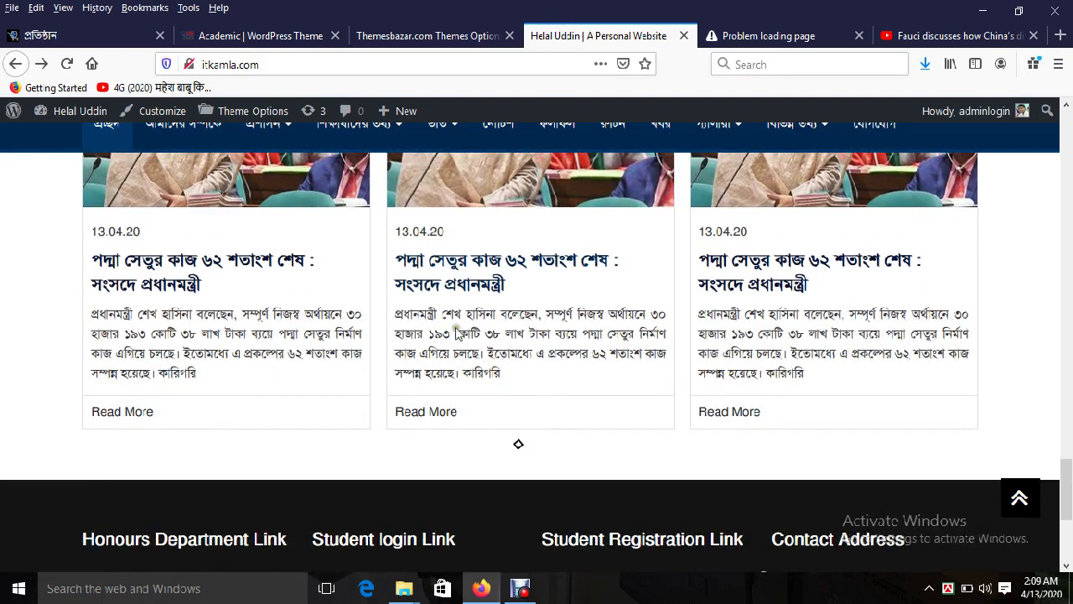
{"action": "left_click", "coordinate": [475, 39]}
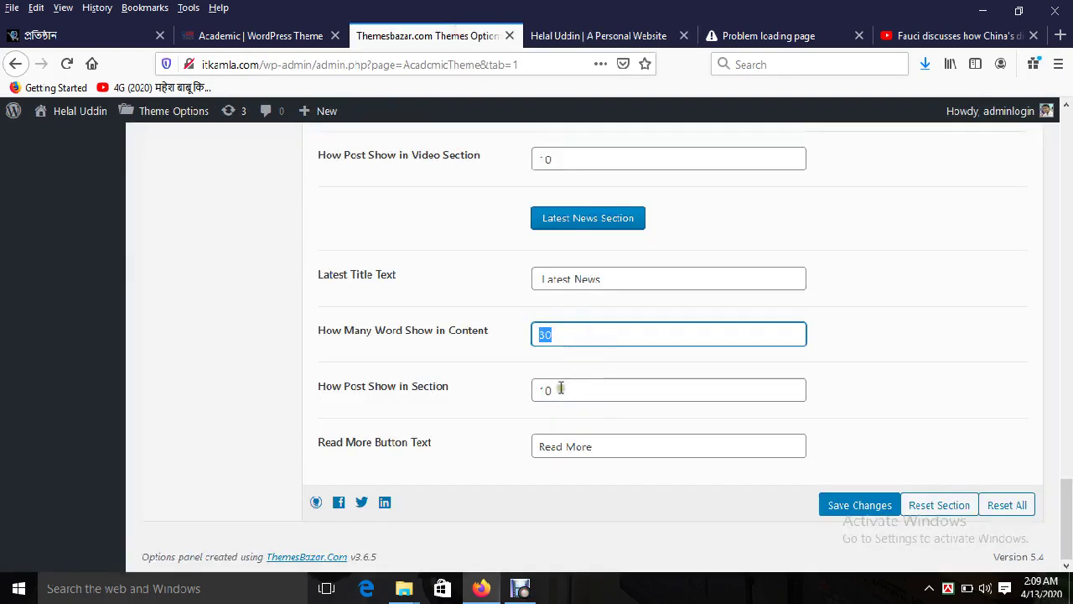
{"action": "double_click", "coordinate": [558, 389]}
{"action": "left_click_drag", "start_coordinate": [354, 406], "coordinate": [442, 395]}
{"action": "left_click", "coordinate": [586, 36]}
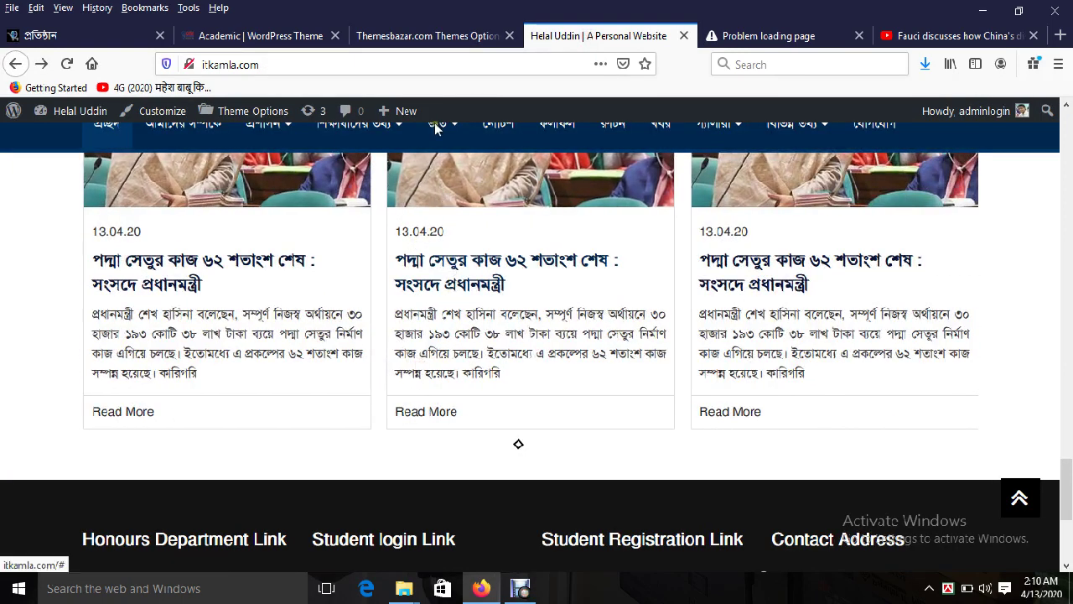
{"action": "left_click", "coordinate": [426, 35]}
{"action": "double_click", "coordinate": [564, 388]}
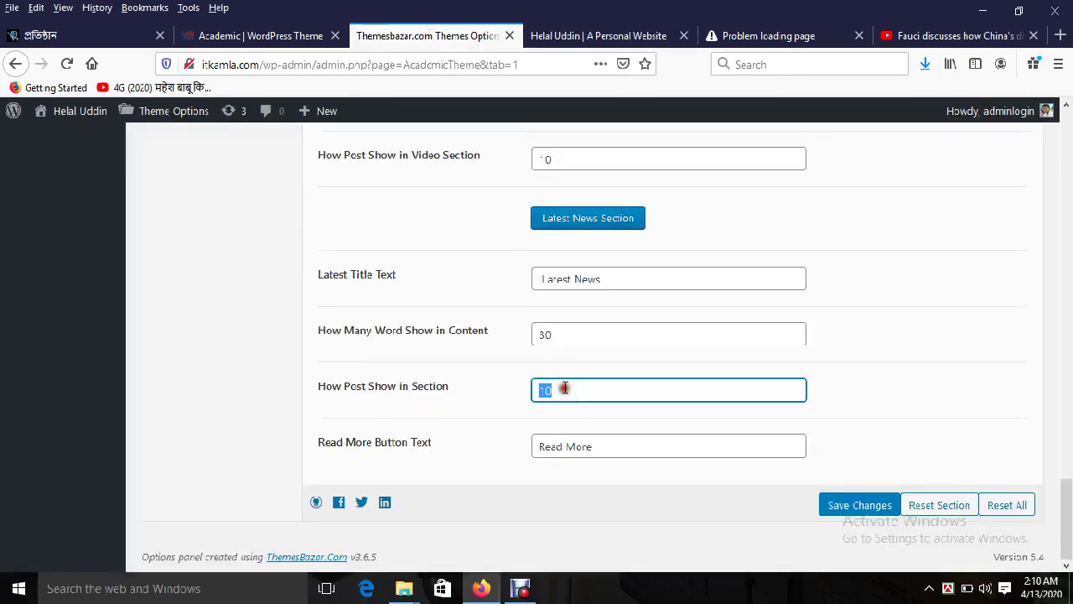
Step: Change the Read More button text to বিস্তারিত using Bengali Unicode input and save
{"action": "triple_click", "coordinate": [590, 437]}
{"action": "key", "text": "BackSpace"}
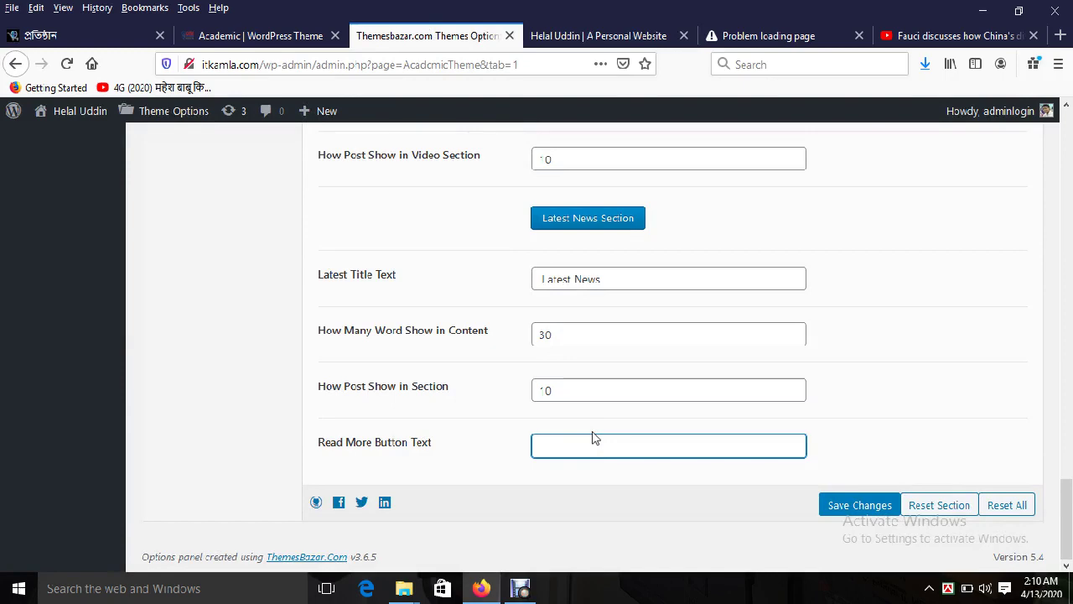
{"action": "left_click", "coordinate": [621, 35]}
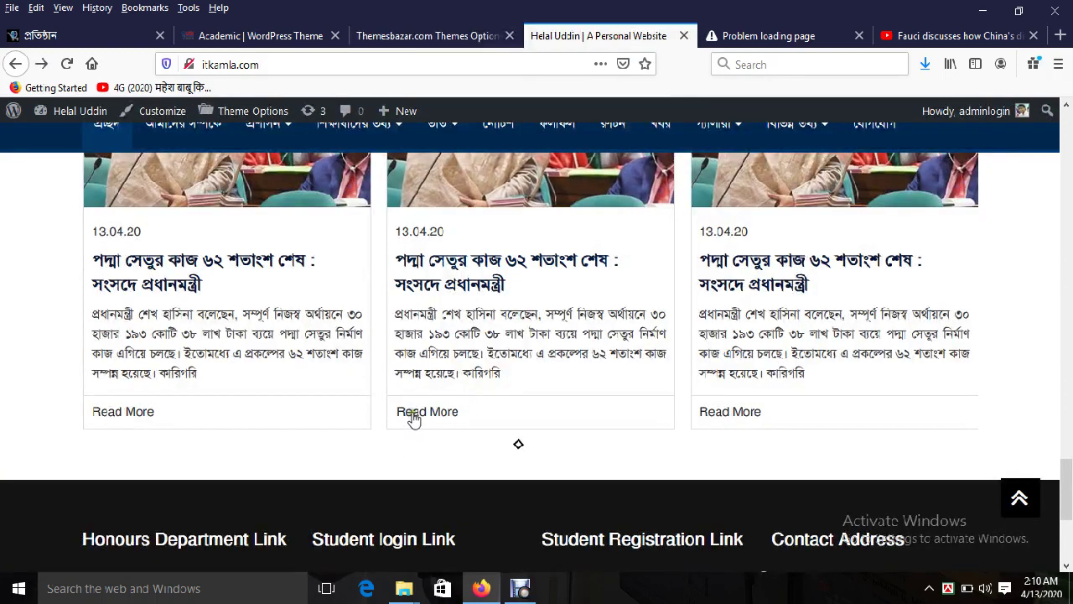
{"action": "right_click", "coordinate": [947, 587]}
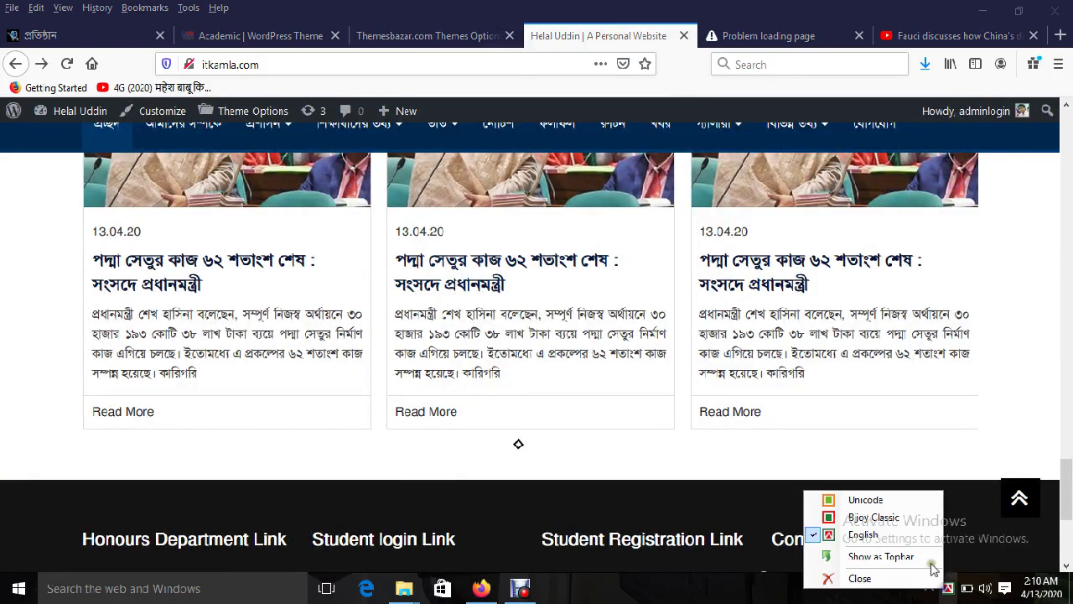
{"action": "left_click", "coordinate": [864, 499]}
{"action": "left_click", "coordinate": [423, 35]}
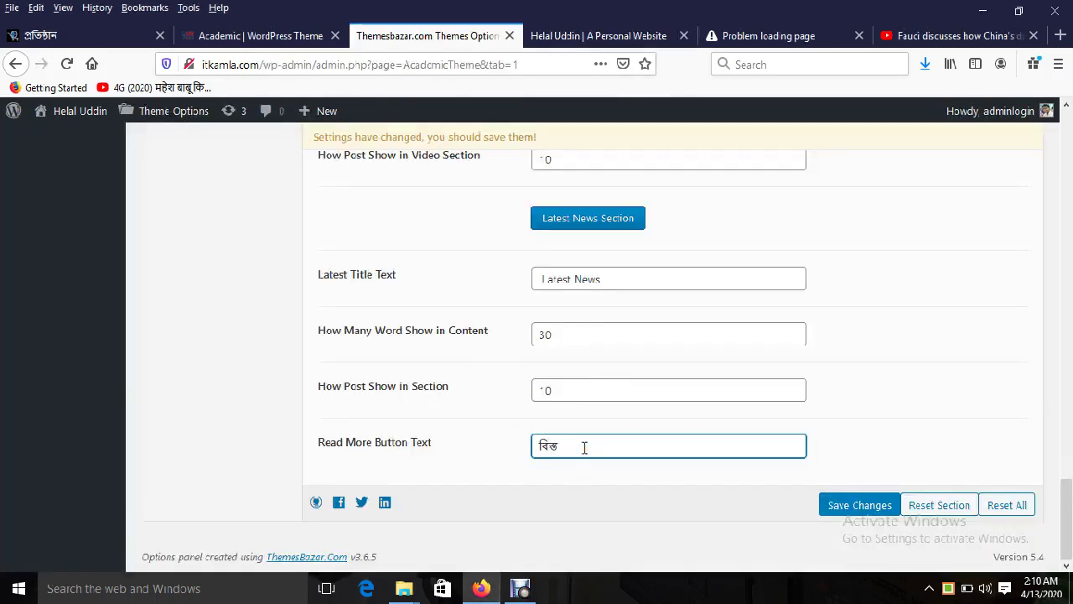
{"action": "key", "text": "BackSpace"}
{"action": "key", "text": "BackSpace"}
{"action": "left_click", "coordinate": [860, 505]}
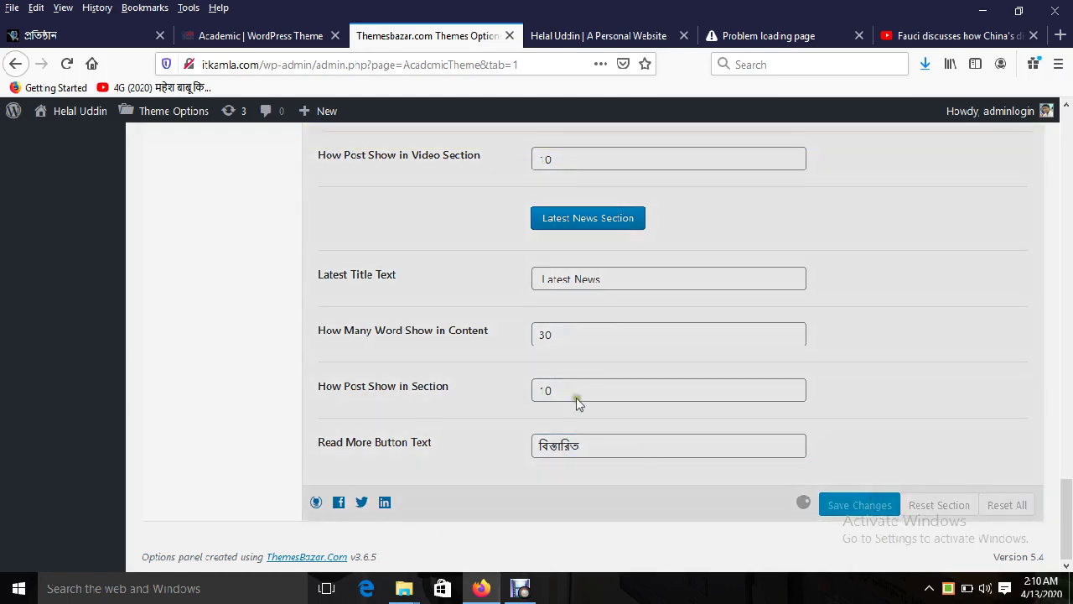
Step: Reload the live site to check the new Read More text against the theme demo
{"action": "scroll", "coordinate": [565, 384], "scroll_direction": "up", "scroll_amount": 4}
{"action": "key", "text": "ctrl+Tab"}
{"action": "scroll", "coordinate": [519, 307], "scroll_direction": "up", "scroll_amount": 10}
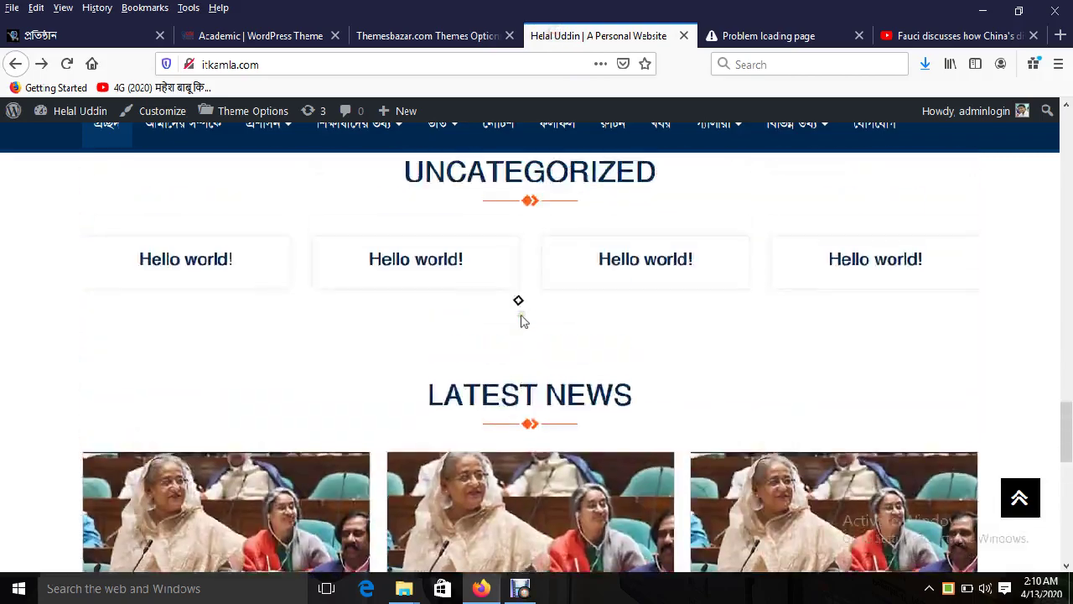
{"action": "scroll", "coordinate": [520, 319], "scroll_direction": "up", "scroll_amount": 8}
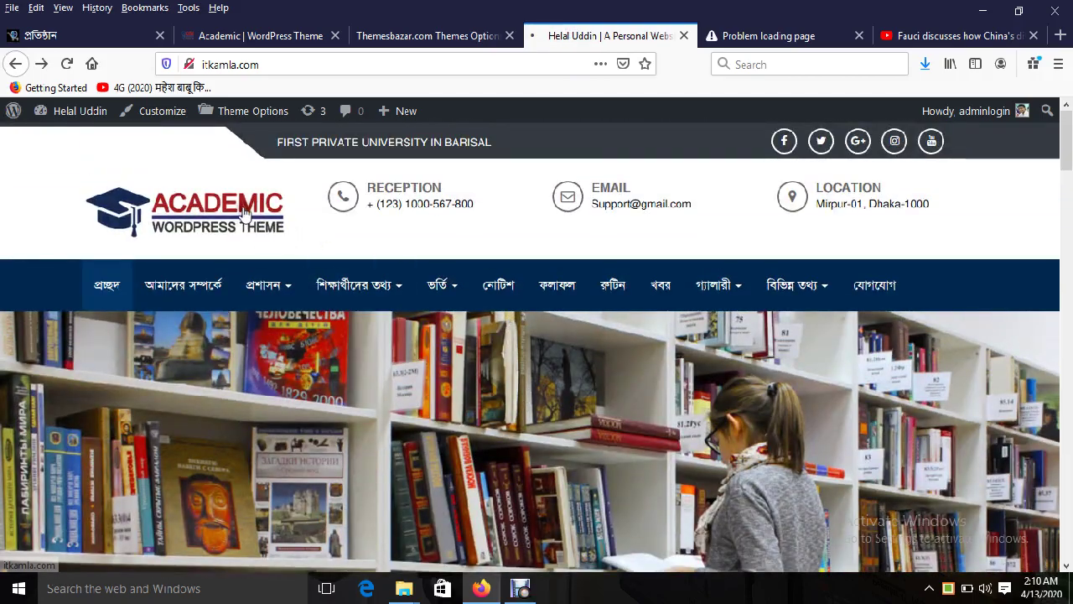
{"action": "key", "text": "F5"}
{"action": "scroll", "coordinate": [622, 405], "scroll_direction": "down", "scroll_amount": 5}
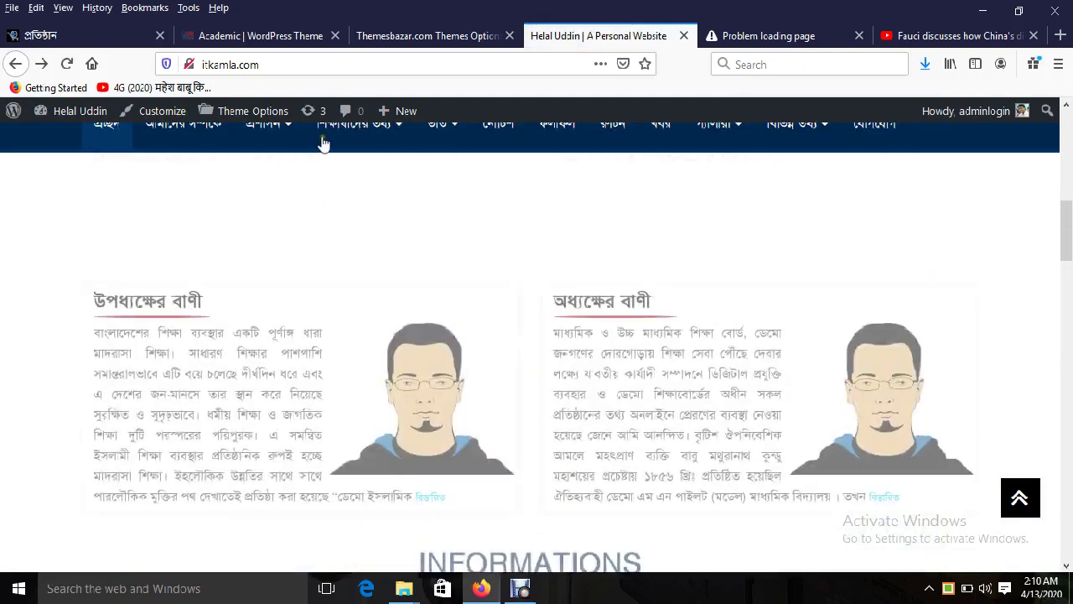
{"action": "left_click", "coordinate": [277, 37]}
{"action": "scroll", "coordinate": [537, 340], "scroll_direction": "down", "scroll_amount": 1}
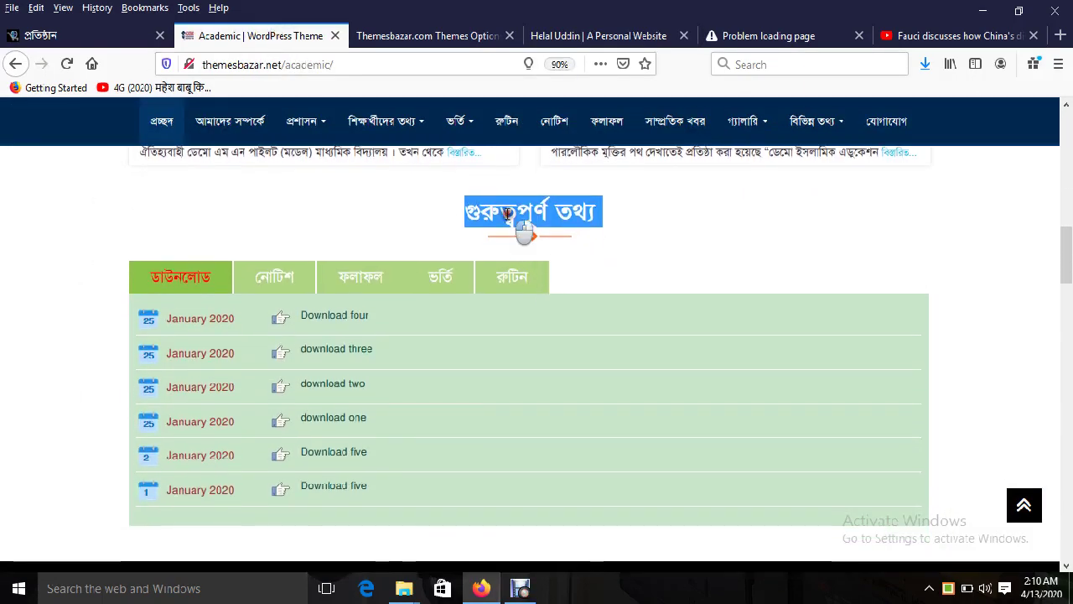
Step: Go back up the Theme Options to the Teachers Students & Others Category Options
{"action": "left_click", "coordinate": [438, 36]}
{"action": "scroll", "coordinate": [448, 251], "scroll_direction": "up", "scroll_amount": 15}
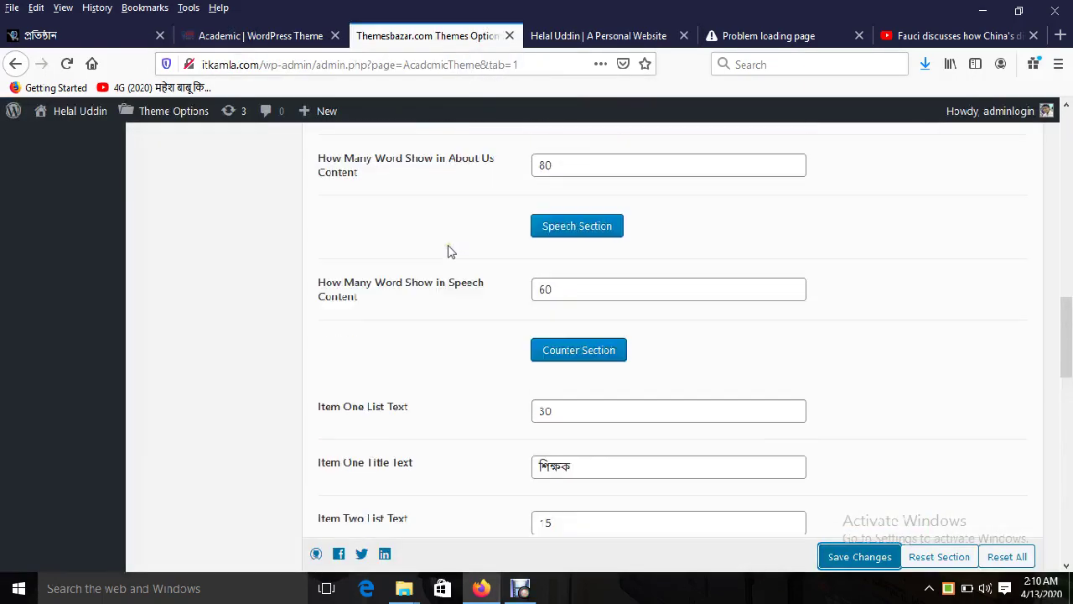
{"action": "scroll", "coordinate": [448, 291], "scroll_direction": "up", "scroll_amount": 2}
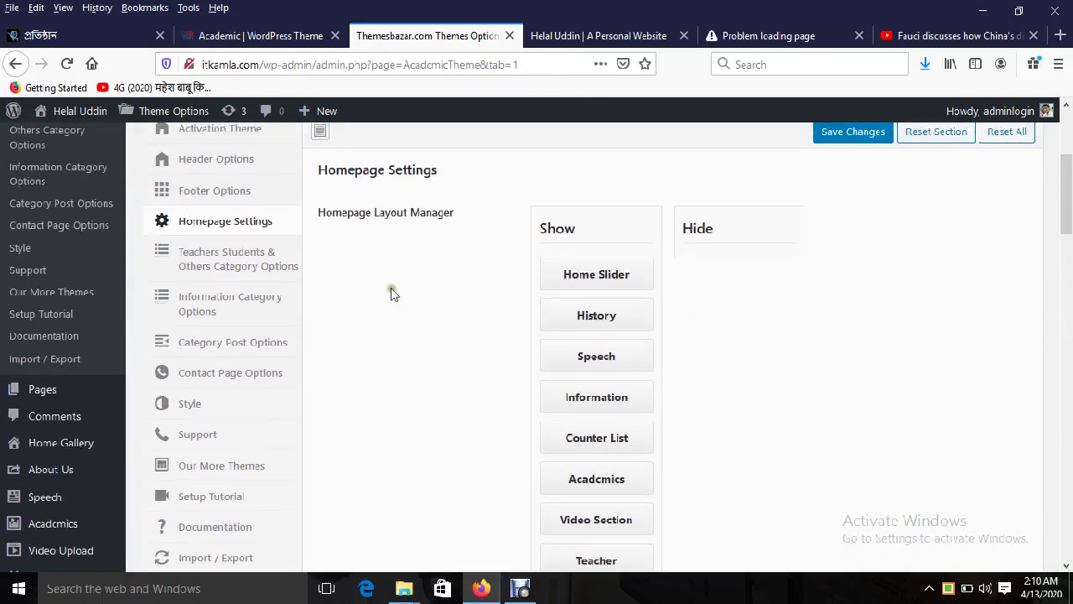
{"action": "left_click", "coordinate": [256, 280]}
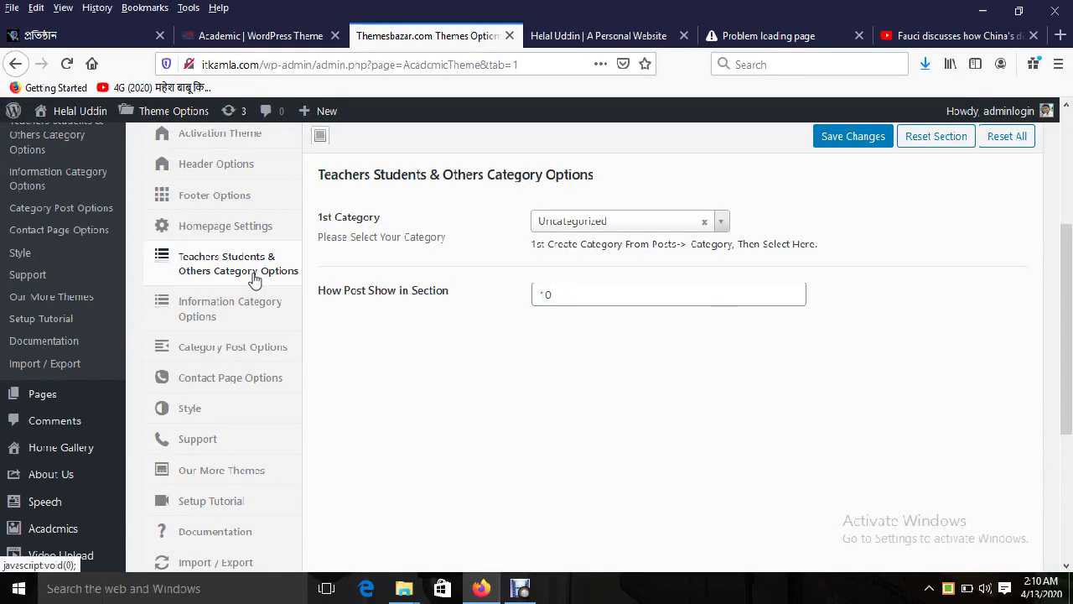
Step: Compare the section with the demo site's শিক্ষকবৃন্দ teachers heading
{"action": "left_click_drag", "start_coordinate": [345, 174], "coordinate": [503, 174]}
{"action": "left_click", "coordinate": [527, 174]}
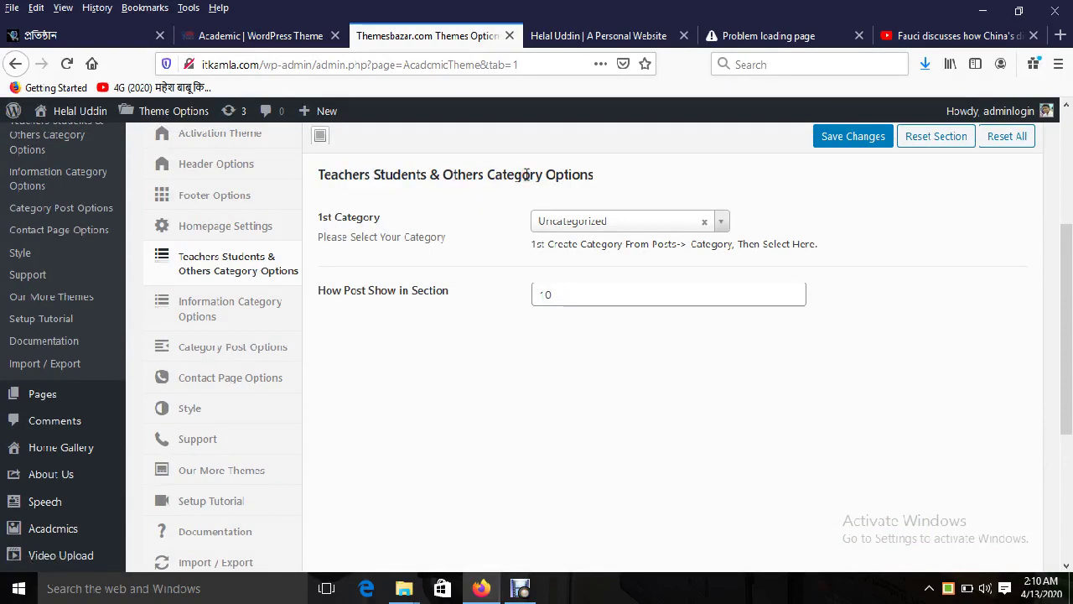
{"action": "left_click", "coordinate": [547, 34]}
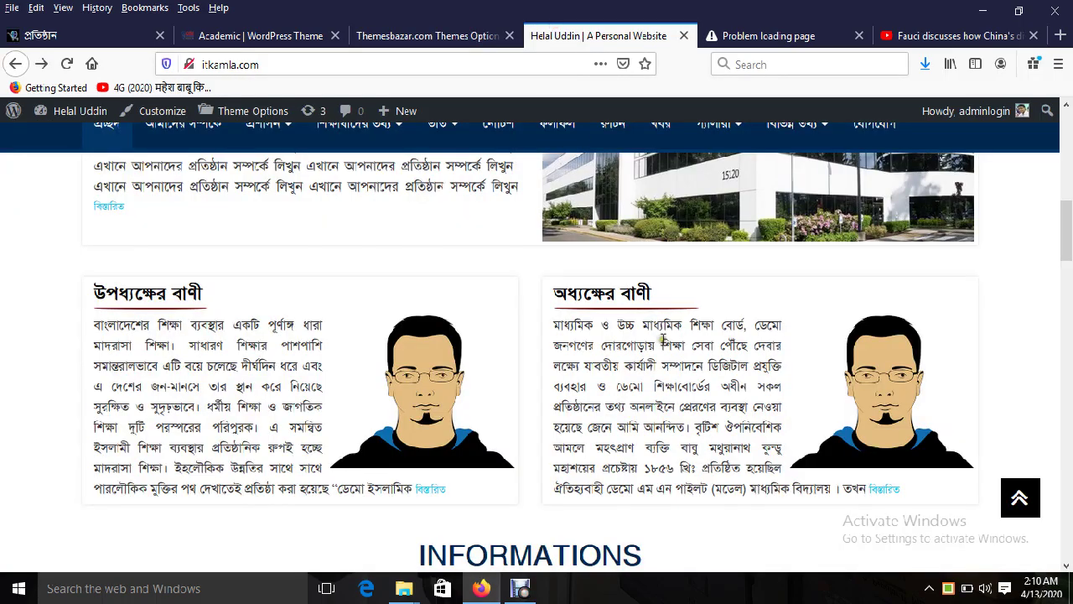
{"action": "scroll", "coordinate": [669, 358], "scroll_direction": "down", "scroll_amount": 4}
{"action": "left_click", "coordinate": [266, 35]}
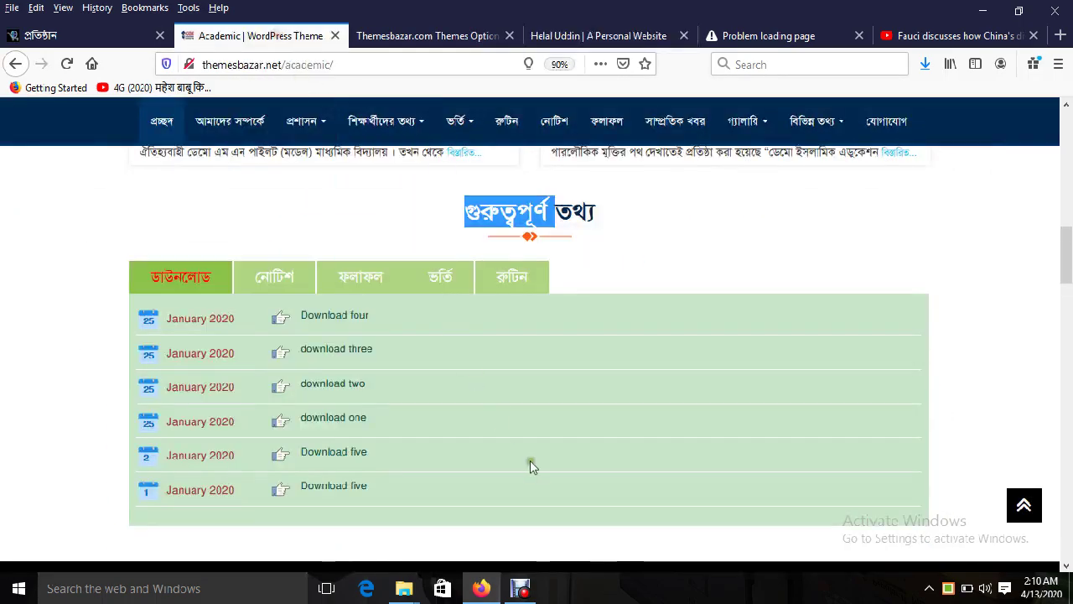
{"action": "scroll", "coordinate": [530, 460], "scroll_direction": "down", "scroll_amount": 3}
{"action": "scroll", "coordinate": [530, 460], "scroll_direction": "down", "scroll_amount": 7}
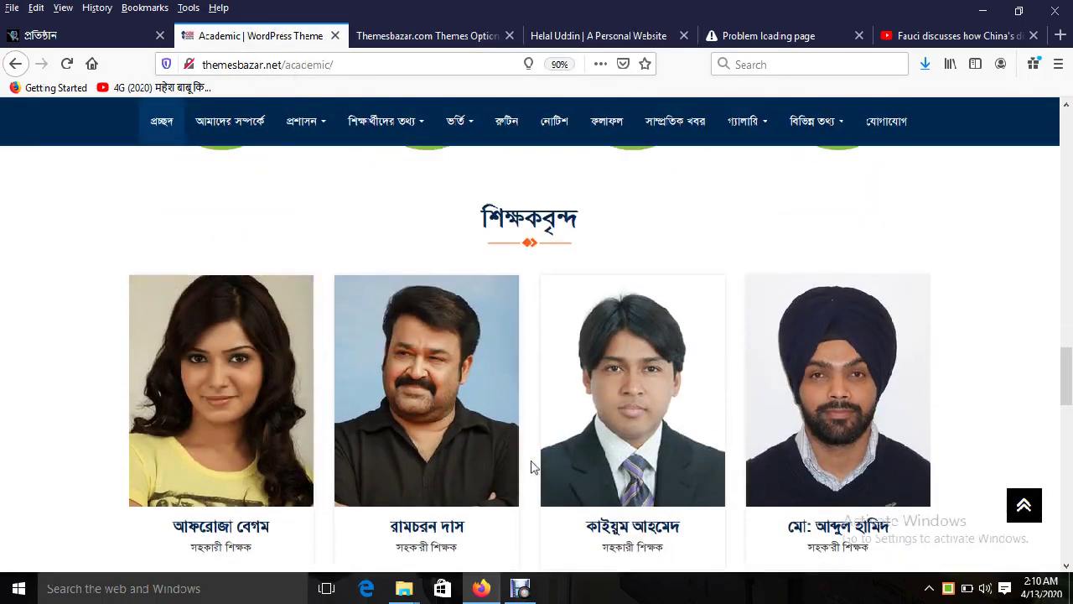
{"action": "left_click_drag", "start_coordinate": [494, 243], "coordinate": [610, 266]}
{"action": "scroll", "coordinate": [564, 314], "scroll_direction": "down", "scroll_amount": 1}
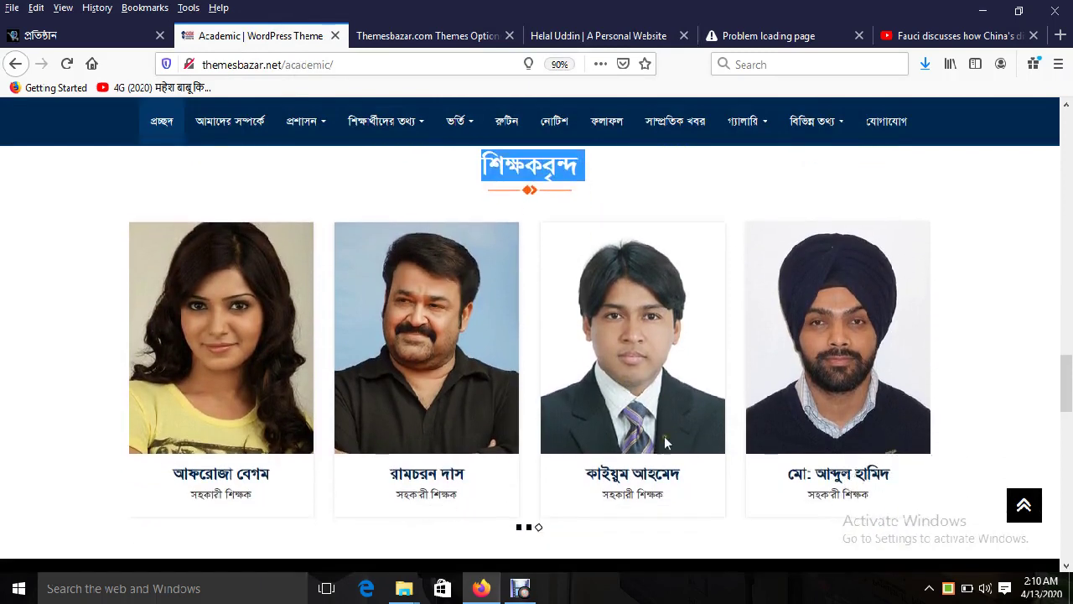
{"action": "left_click", "coordinate": [459, 35]}
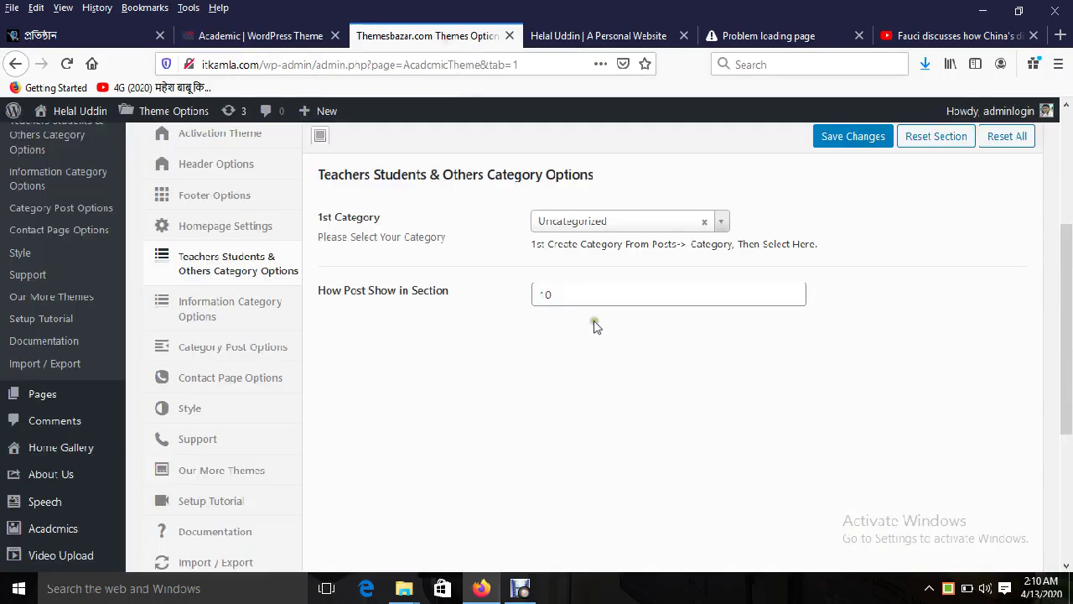
Step: Select শিক্ষকবৃন্দ from the 1st Category dropdown
{"action": "left_click", "coordinate": [625, 223]}
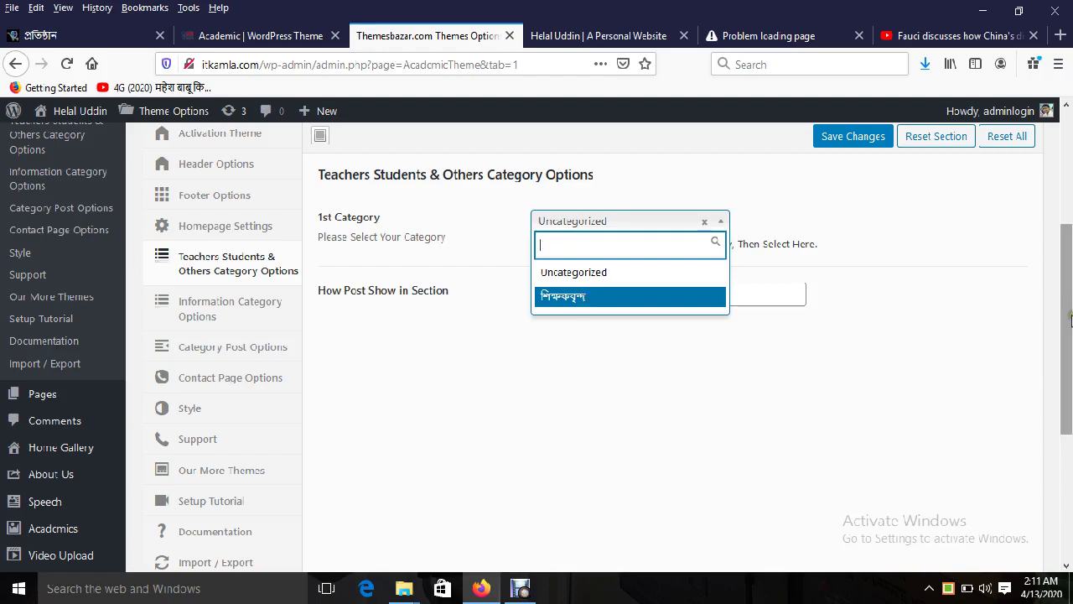
{"action": "scroll", "coordinate": [514, 283], "scroll_direction": "up", "scroll_amount": 5}
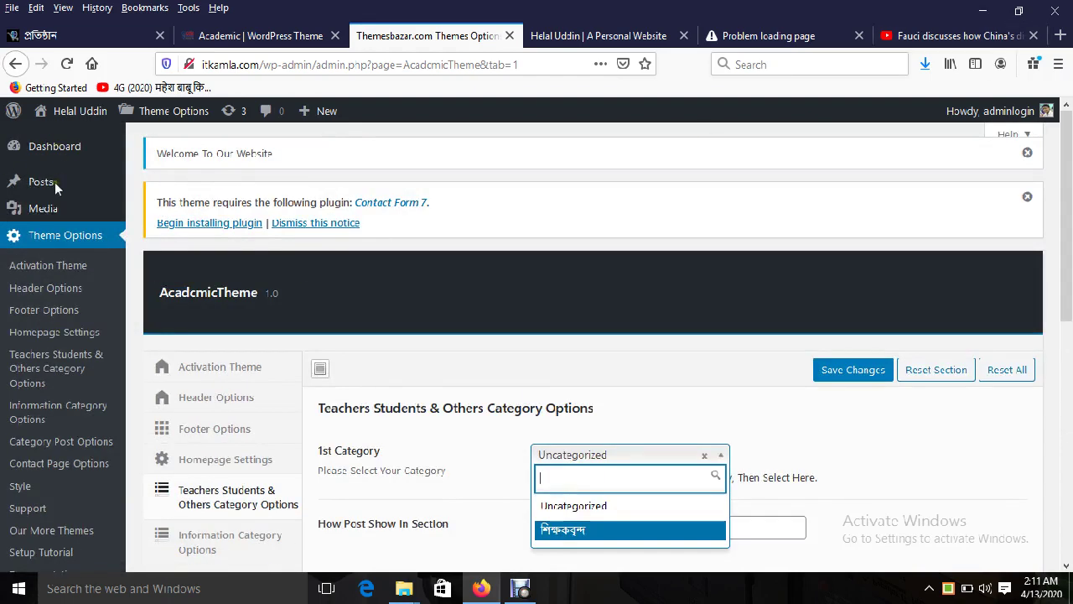
{"action": "key", "text": "Escape"}
{"action": "mouse_move", "coordinate": [33, 181]}
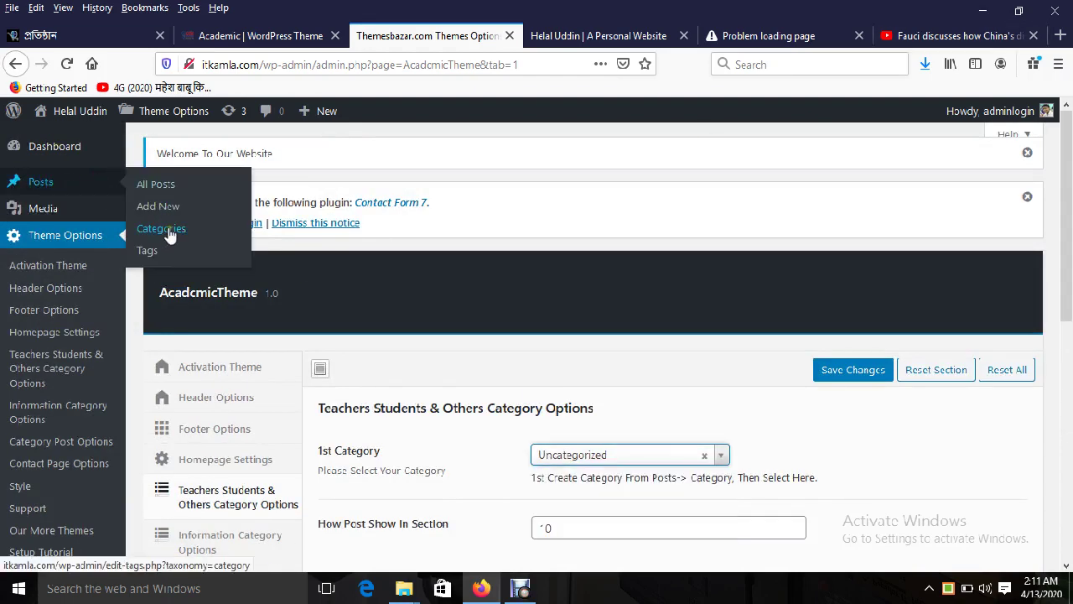
{"action": "left_click", "coordinate": [526, 227]}
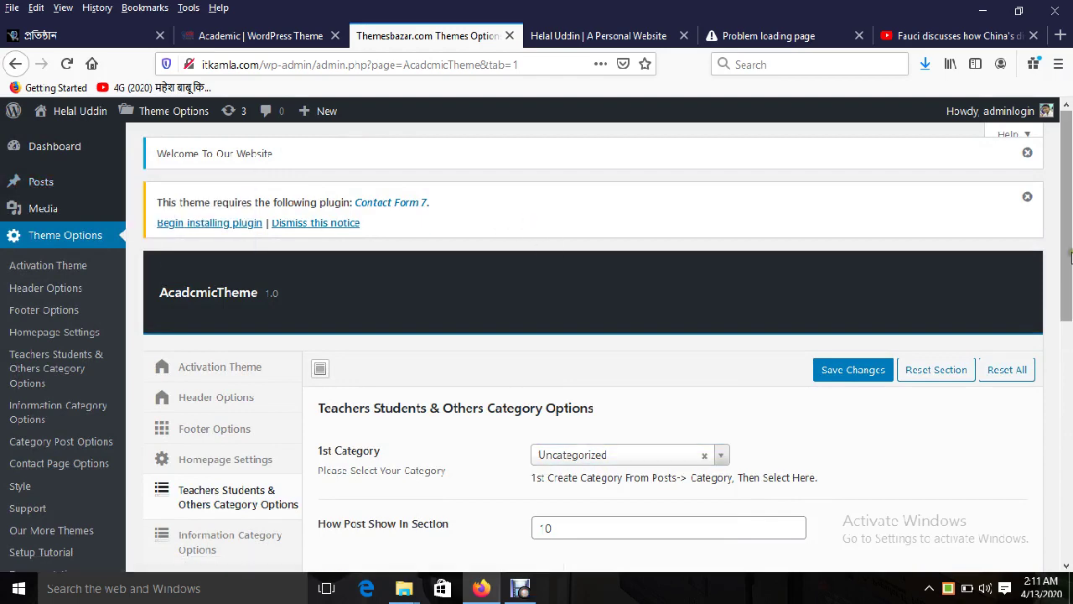
{"action": "scroll", "coordinate": [526, 227], "scroll_direction": "down", "scroll_amount": 7}
{"action": "scroll", "coordinate": [889, 346], "scroll_direction": "up", "scroll_amount": 4}
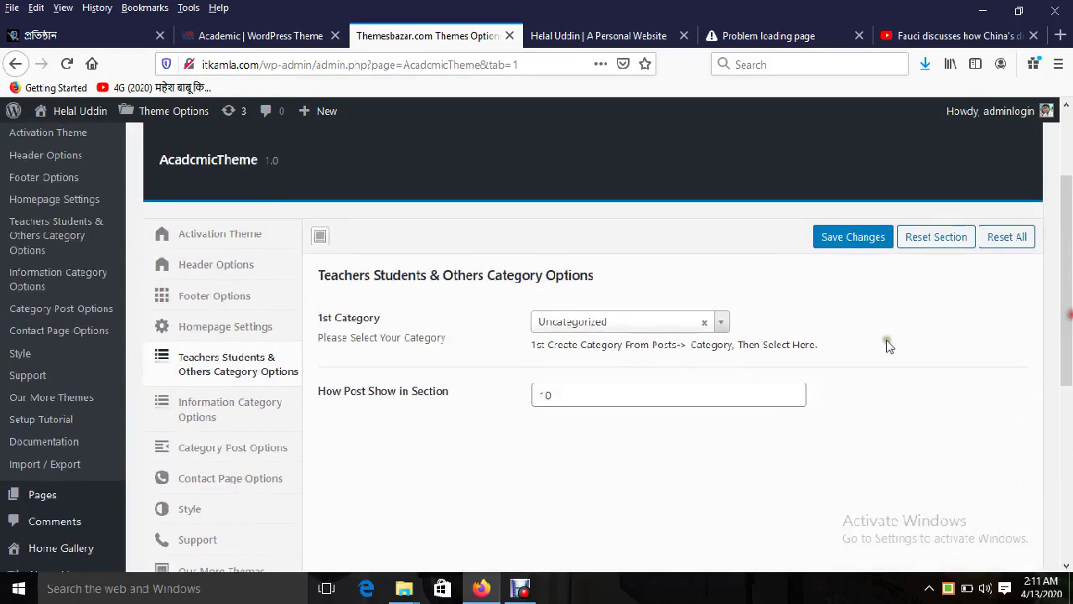
{"action": "left_click", "coordinate": [662, 325]}
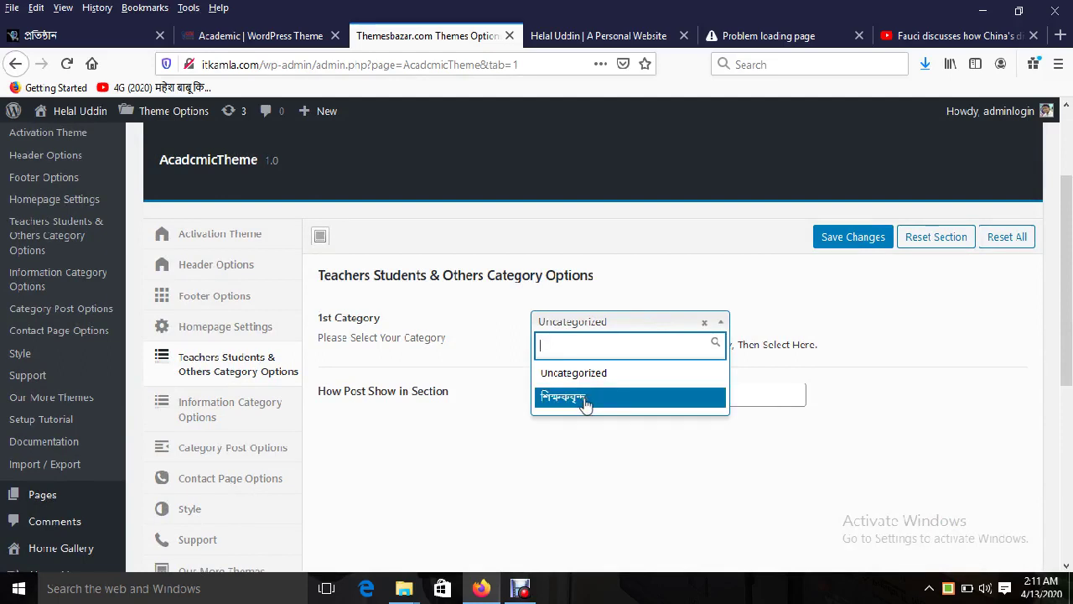
{"action": "left_click", "coordinate": [585, 400]}
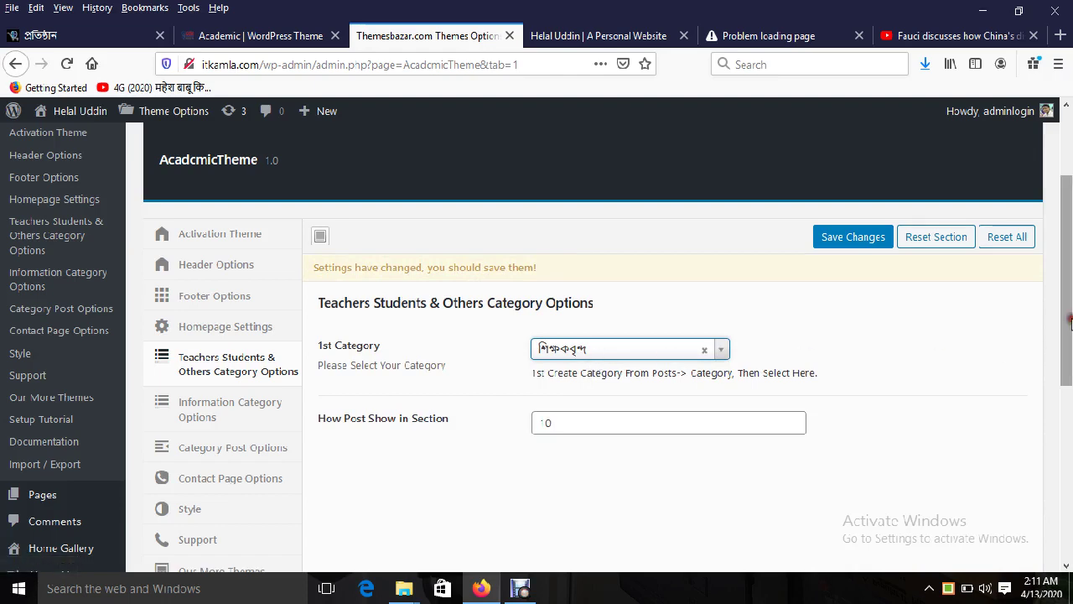
Step: Confirm the শিক্ষকবৃন্দ category choice with 10 posts and save the options
{"action": "mouse_move", "coordinate": [1069, 321]}
{"action": "left_mouse_down"}
{"action": "mouse_move", "coordinate": [1071, 218]}
{"action": "mouse_move", "coordinate": [1071, 303]}
{"action": "left_mouse_up"}
{"action": "left_click", "coordinate": [647, 311]}
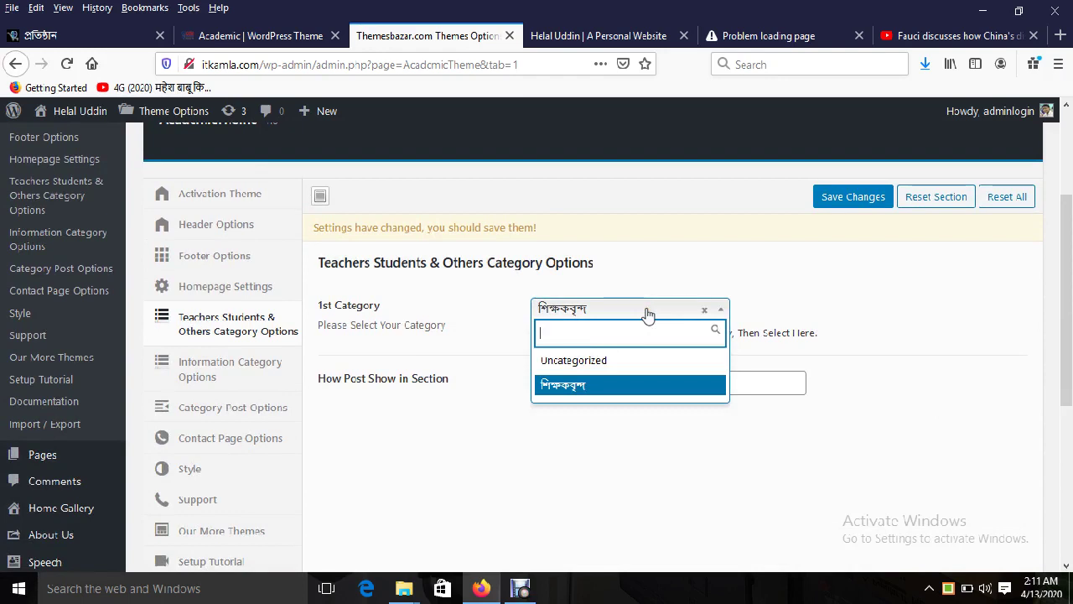
{"action": "left_click", "coordinate": [647, 312]}
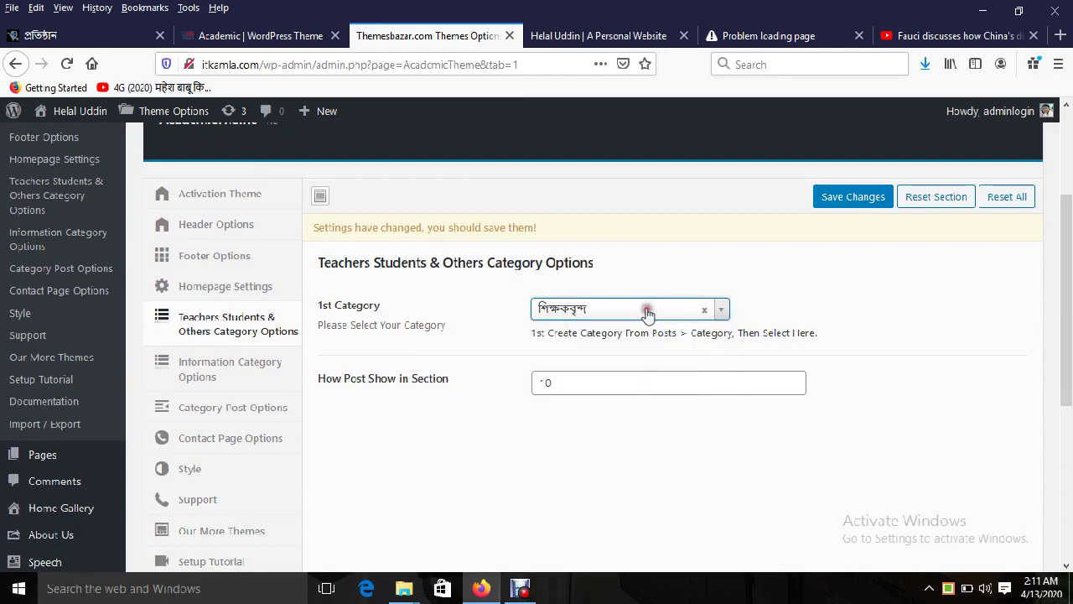
{"action": "double_click", "coordinate": [575, 383]}
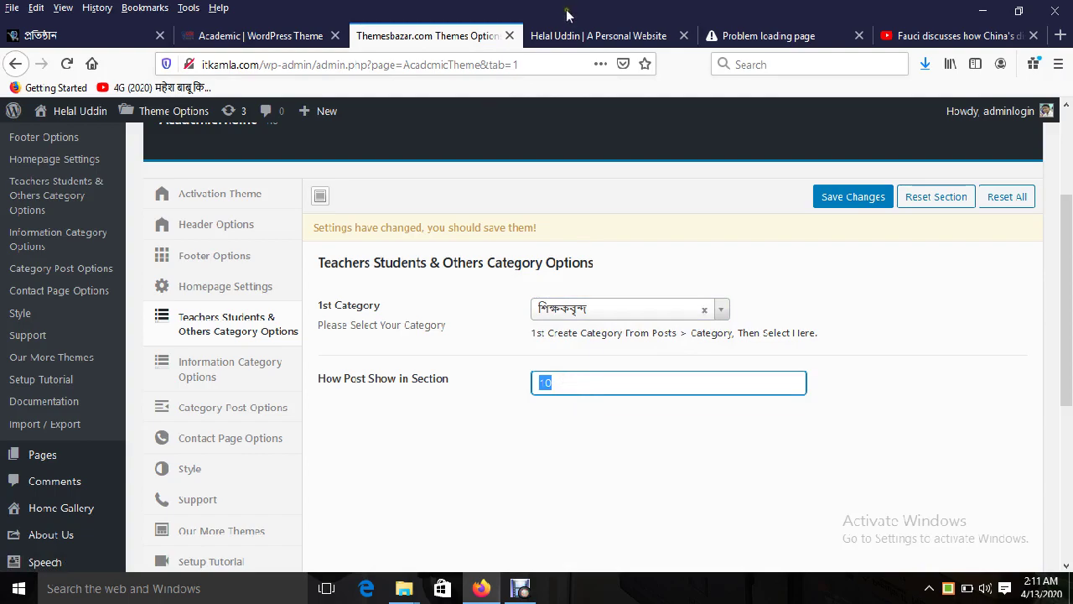
{"action": "left_click", "coordinate": [570, 37]}
{"action": "scroll", "coordinate": [1070, 374], "scroll_direction": "down", "scroll_amount": 7}
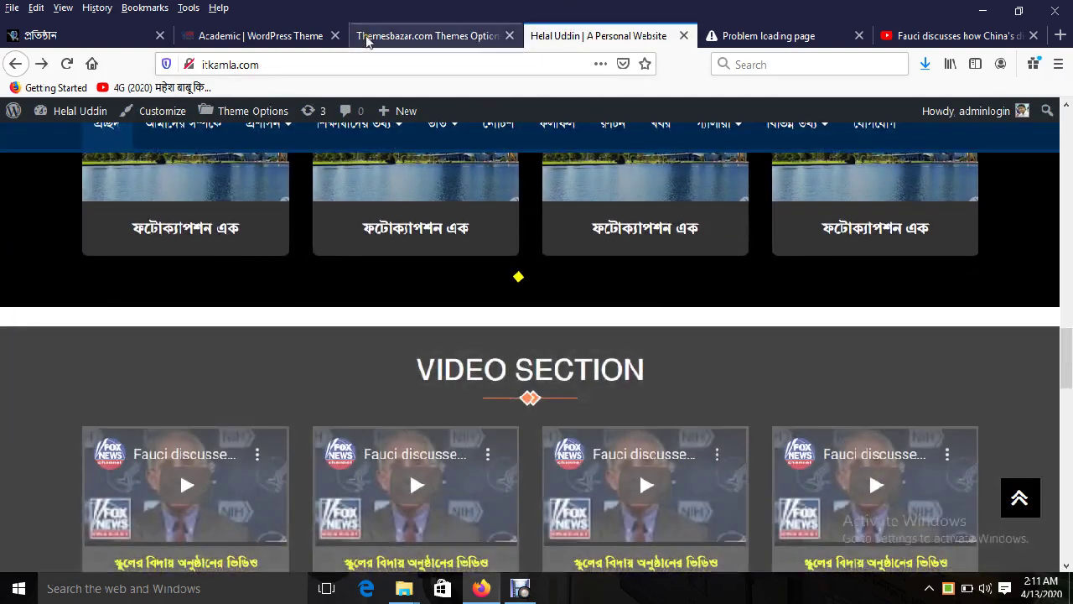
{"action": "left_click", "coordinate": [368, 37]}
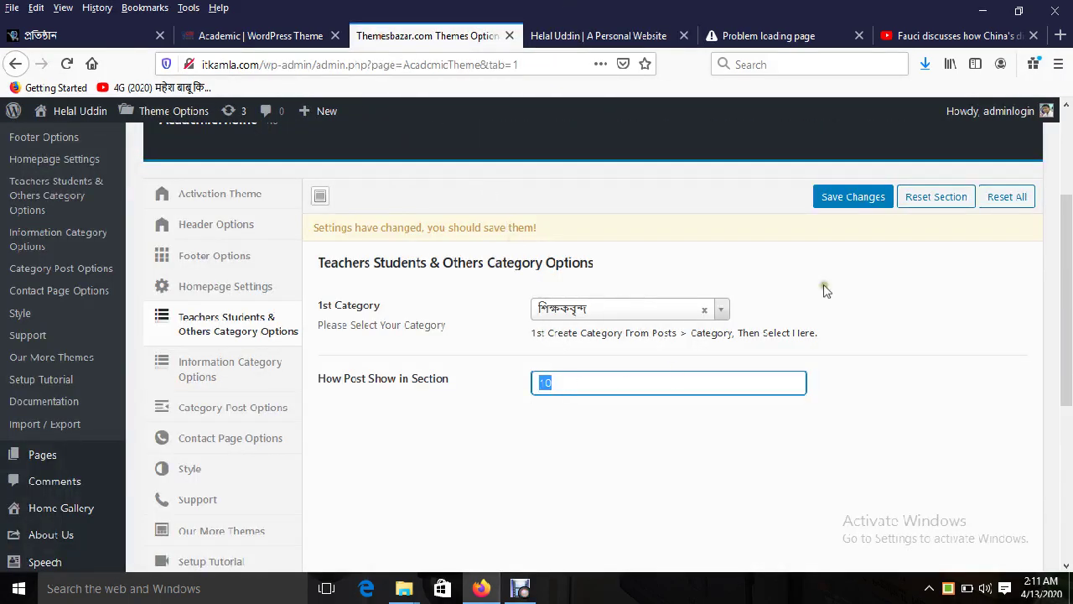
{"action": "left_click", "coordinate": [842, 200]}
Step: Reload the live homepage to check the teachers section result
{"action": "left_click", "coordinate": [598, 35]}
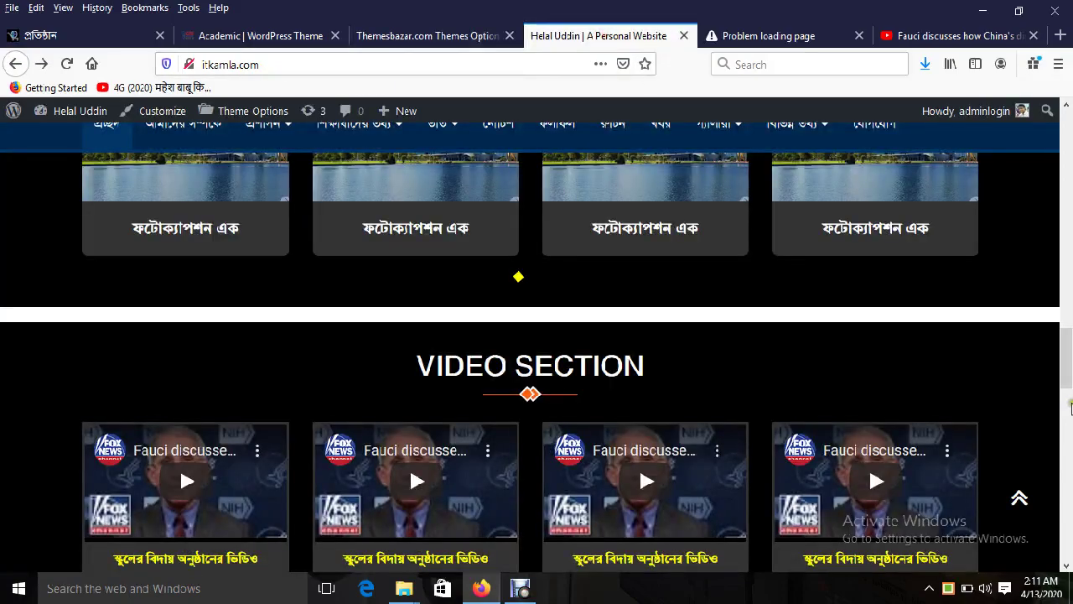
{"action": "left_click_drag", "start_coordinate": [1067, 382], "coordinate": [1068, 429]}
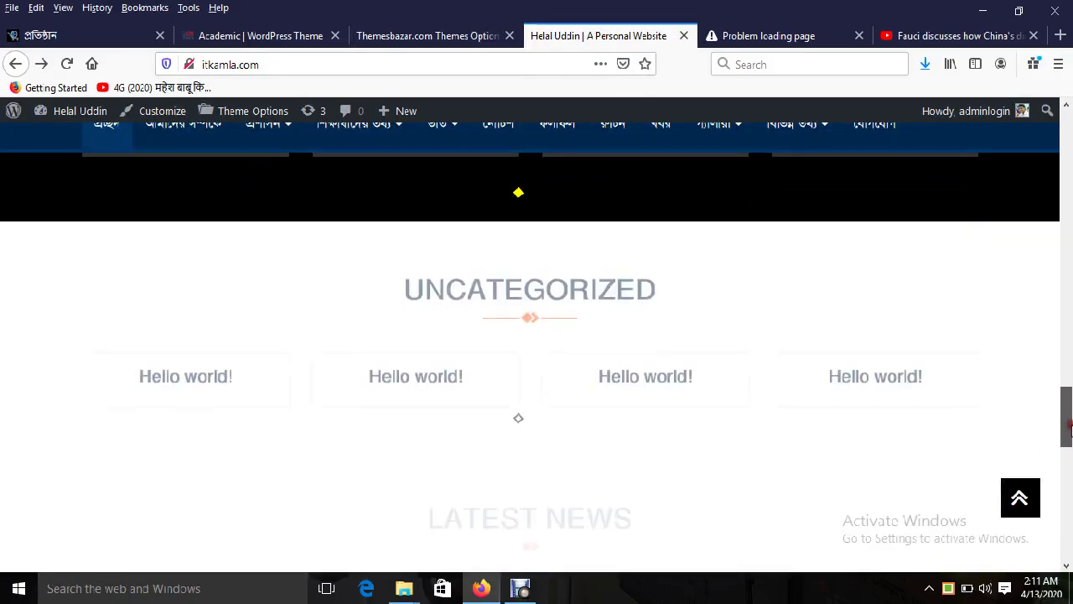
{"action": "double_click", "coordinate": [507, 290]}
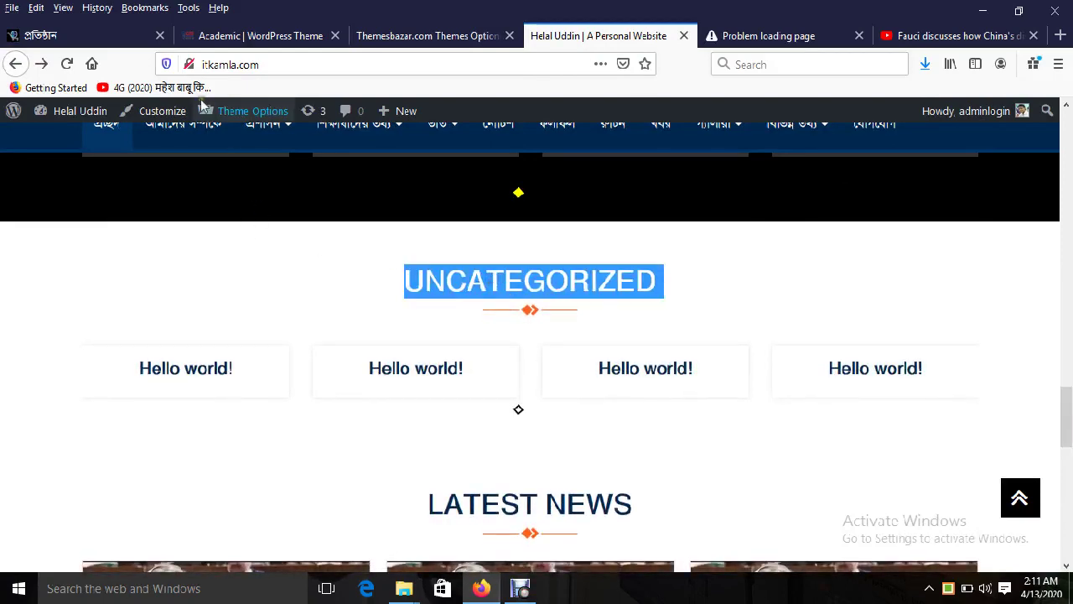
{"action": "left_click", "coordinate": [67, 65]}
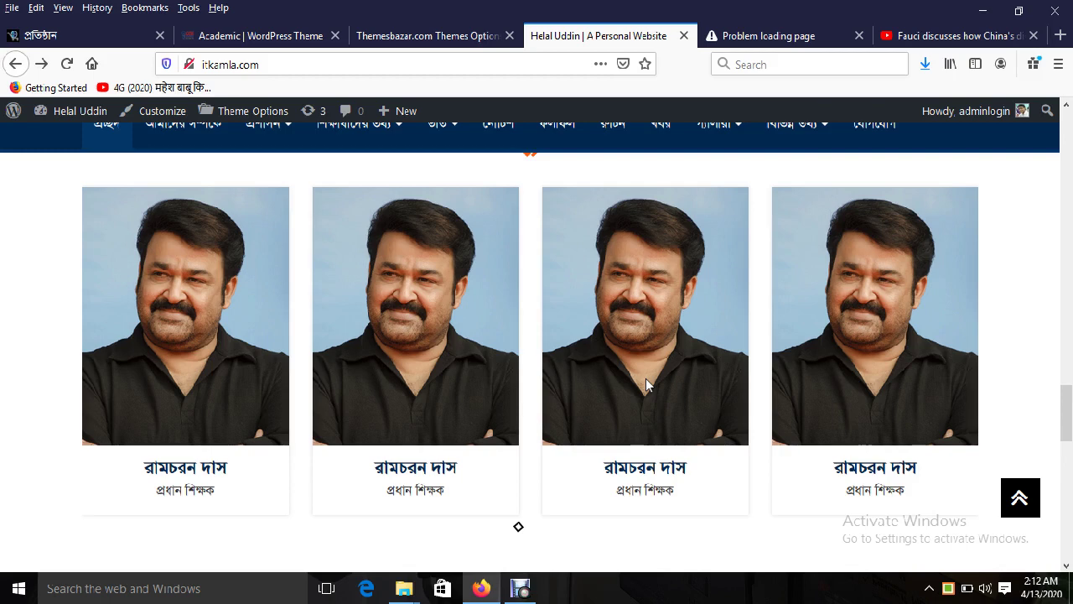
{"action": "left_click", "coordinate": [436, 37]}
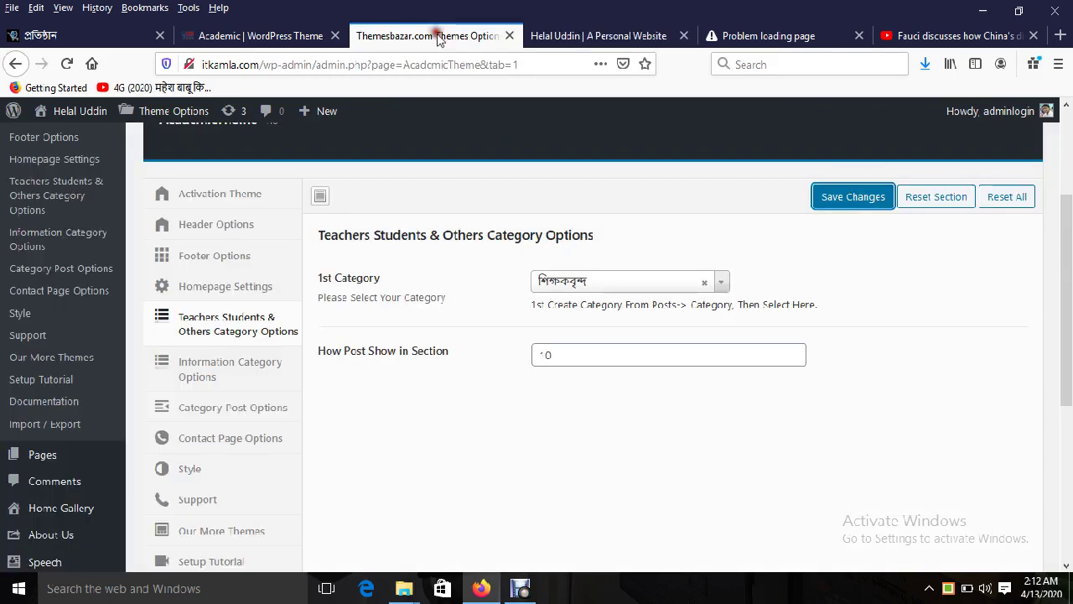
{"action": "left_click", "coordinate": [545, 36]}
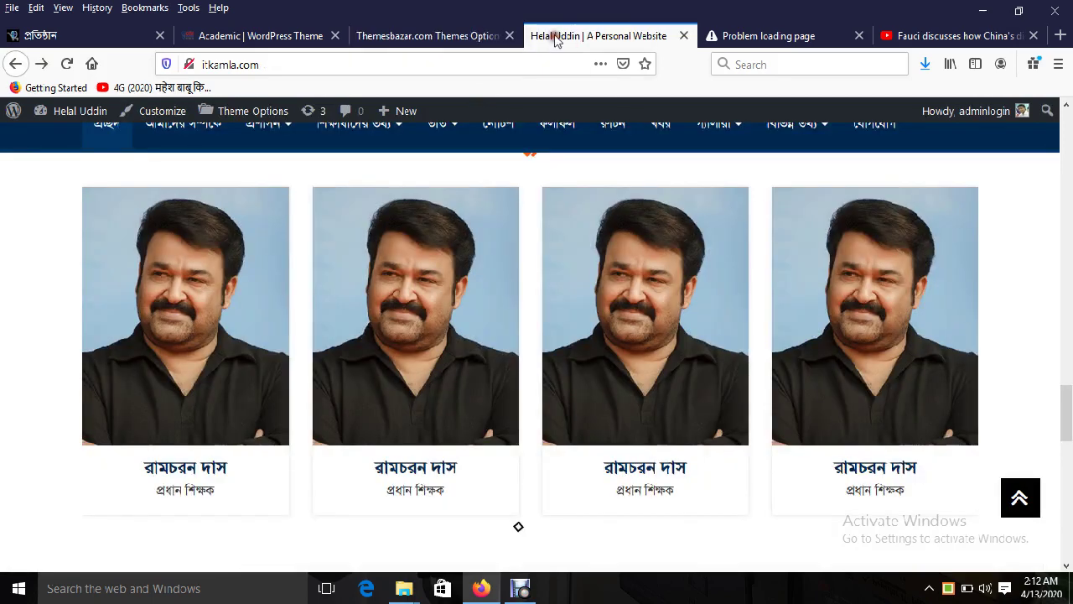
Step: Copy the demo site's গুরুত্বপূর্ণ তথ্য heading and return to Theme Options
{"action": "left_click", "coordinate": [293, 36]}
{"action": "scroll", "coordinate": [509, 334], "scroll_direction": "up", "scroll_amount": 15}
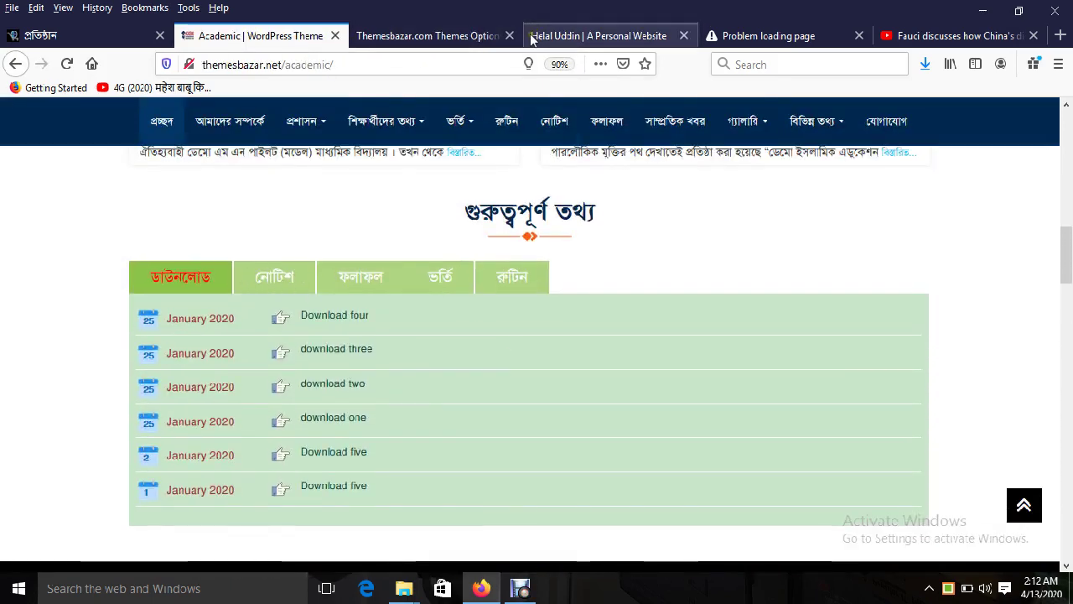
{"action": "triple_click", "coordinate": [524, 210]}
{"action": "right_click", "coordinate": [524, 210]}
{"action": "left_click", "coordinate": [570, 223]}
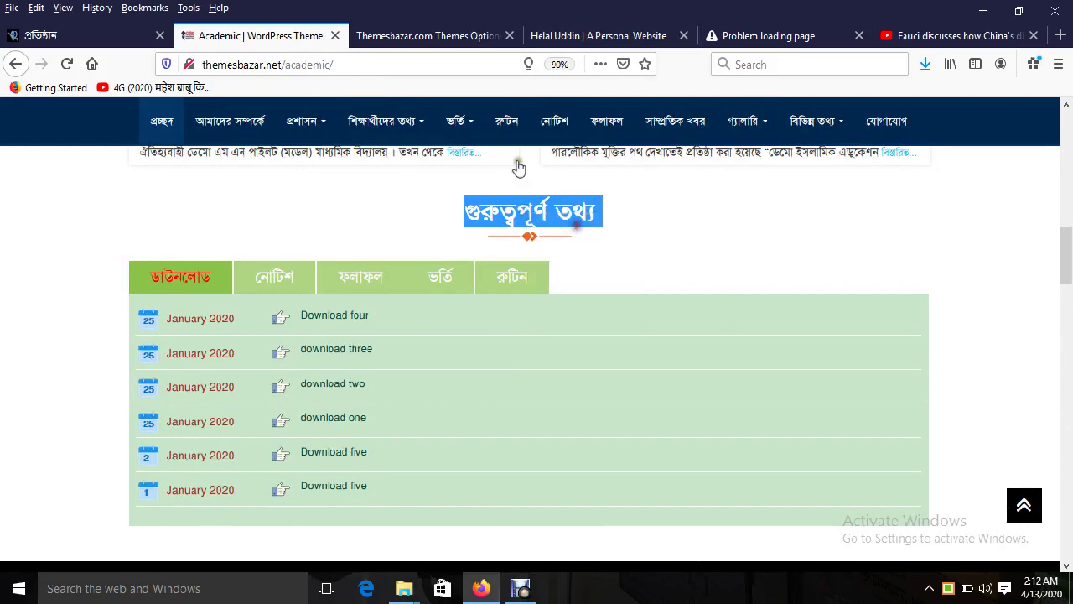
{"action": "left_click", "coordinate": [453, 36]}
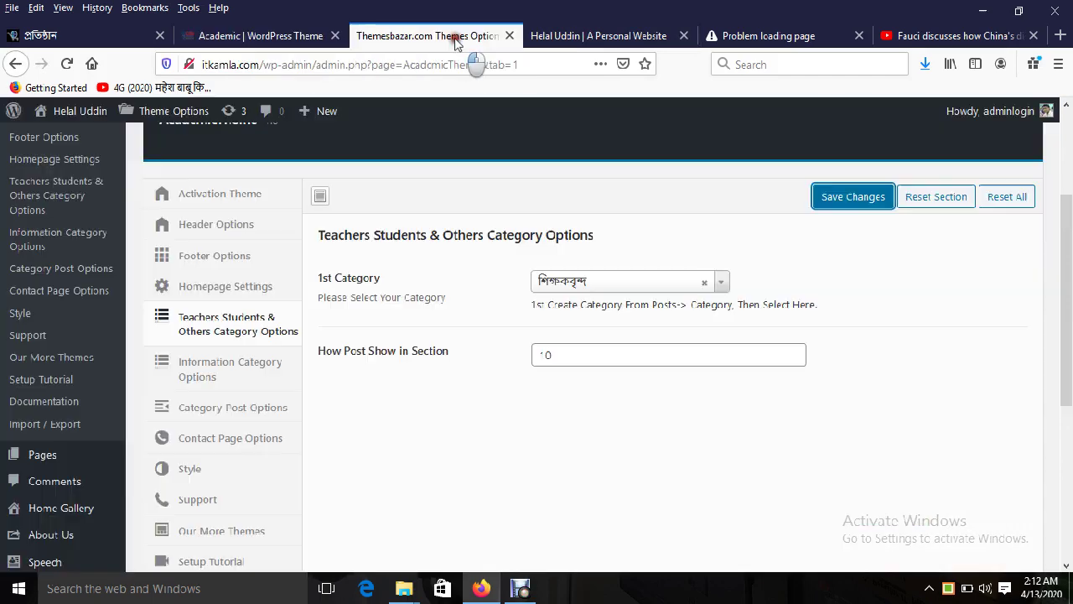
Step: In Information Category Options, choose ডাউনলোড, নোটিশ, ফলাফল, ভর্তি ফরম and রুটিন
{"action": "left_click", "coordinate": [216, 371]}
{"action": "scroll", "coordinate": [202, 450], "scroll_direction": "down", "scroll_amount": 5}
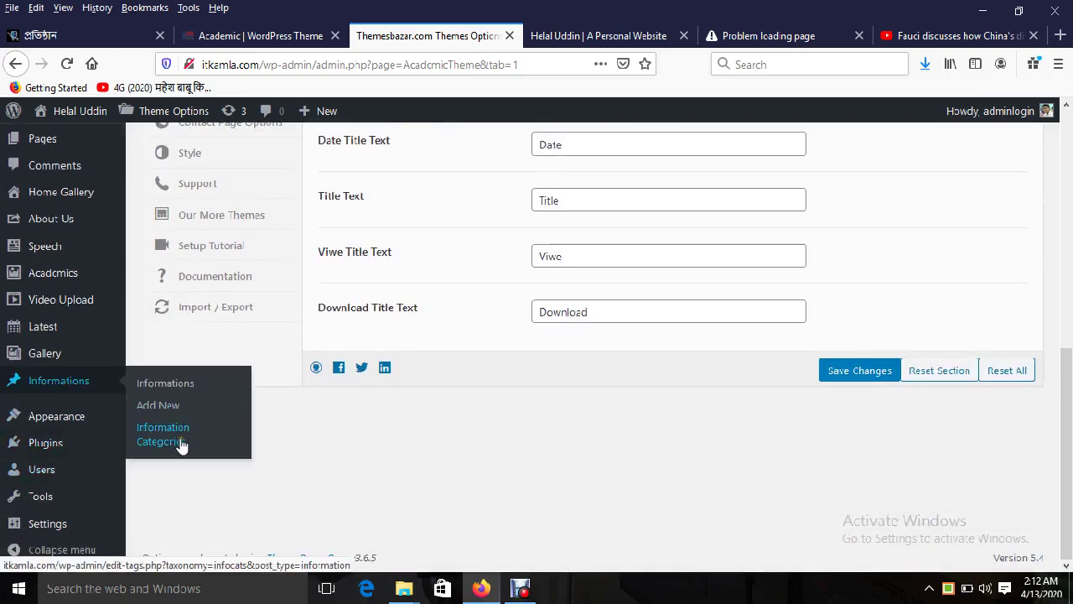
{"action": "scroll", "coordinate": [382, 442], "scroll_direction": "up", "scroll_amount": 6}
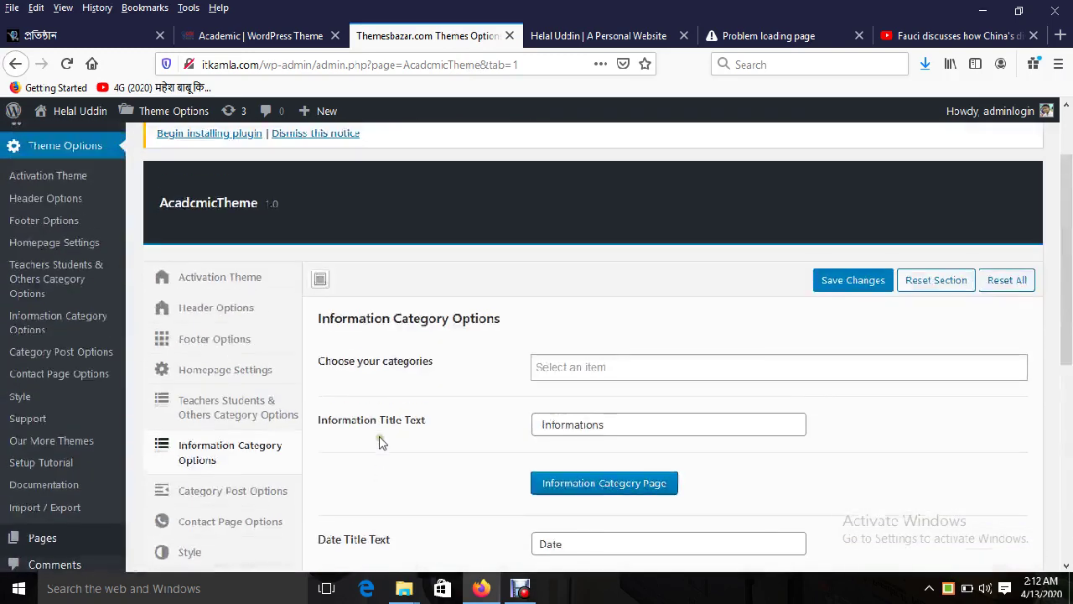
{"action": "left_click", "coordinate": [600, 368]}
{"action": "scroll", "coordinate": [624, 267], "scroll_direction": "down", "scroll_amount": 2}
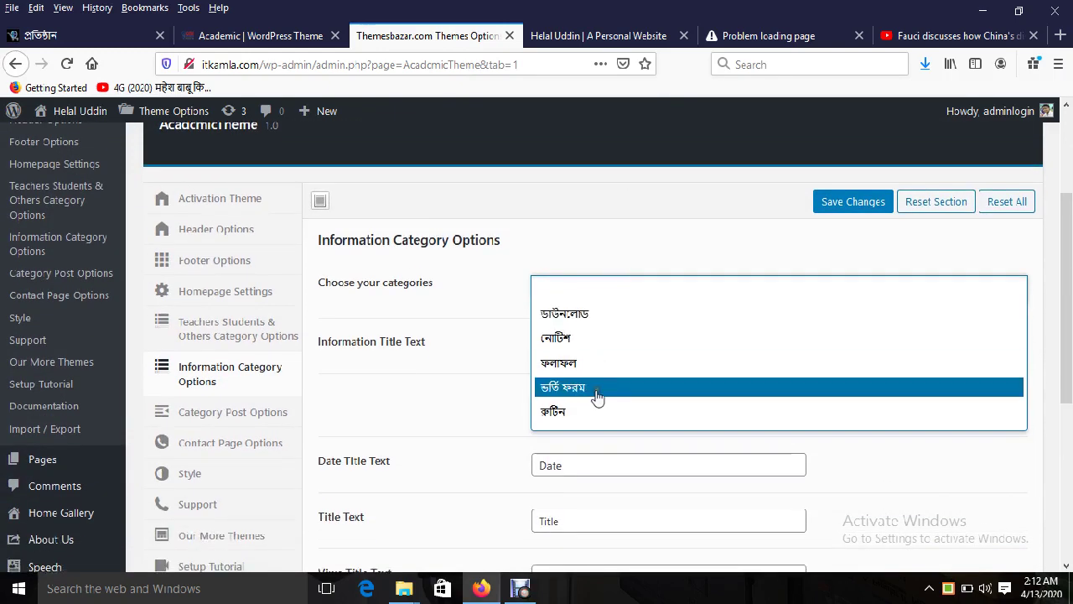
{"action": "left_click", "coordinate": [582, 315]}
{"action": "left_click", "coordinate": [628, 307]}
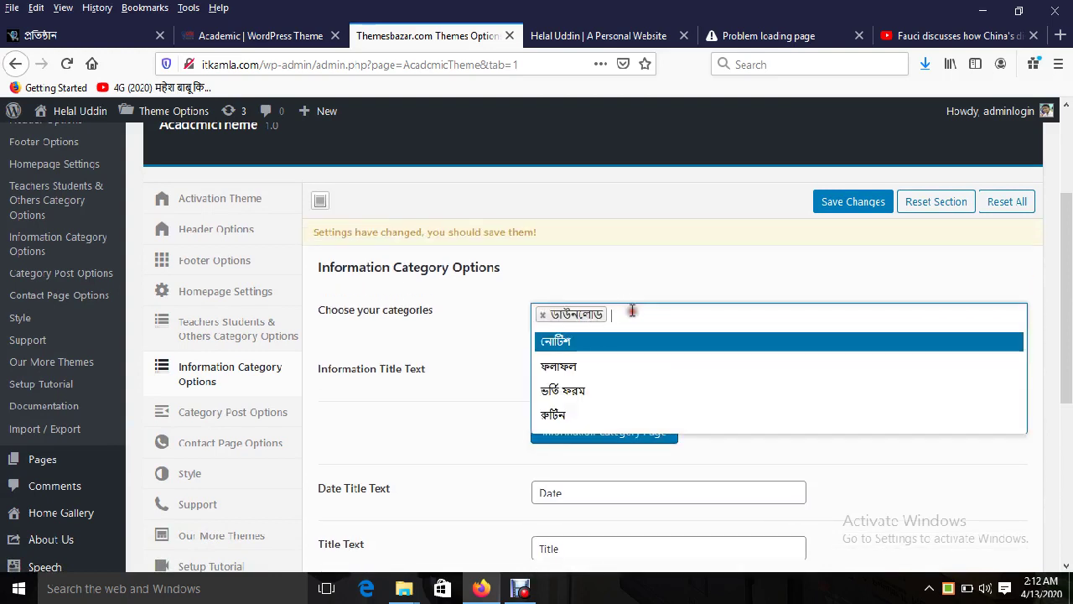
{"action": "left_click", "coordinate": [586, 344]}
{"action": "left_click", "coordinate": [696, 323]}
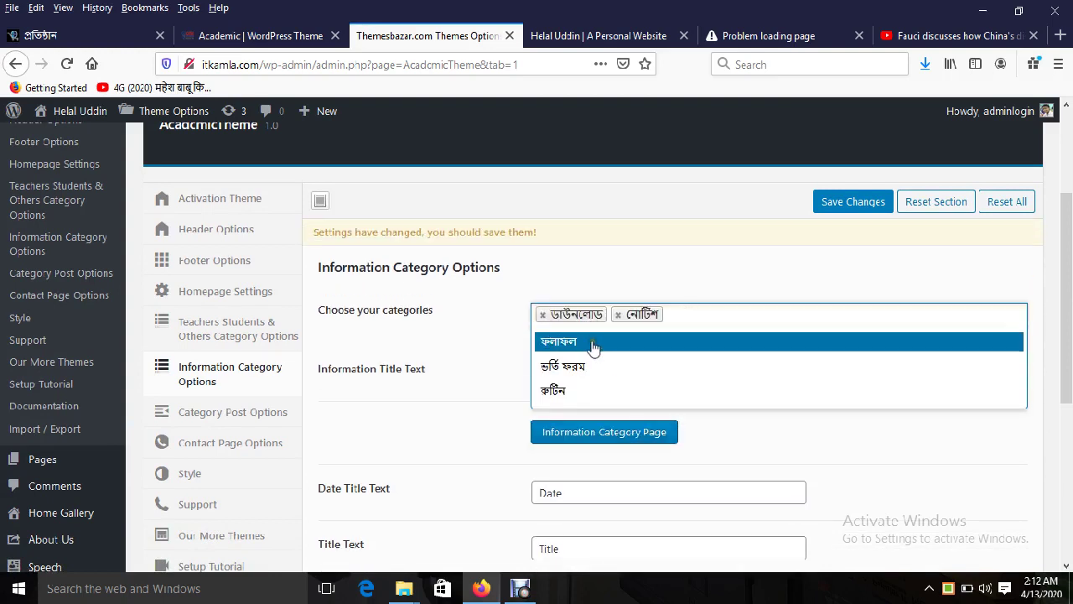
{"action": "left_click", "coordinate": [593, 342]}
{"action": "left_click", "coordinate": [746, 316]}
{"action": "left_click", "coordinate": [624, 345]}
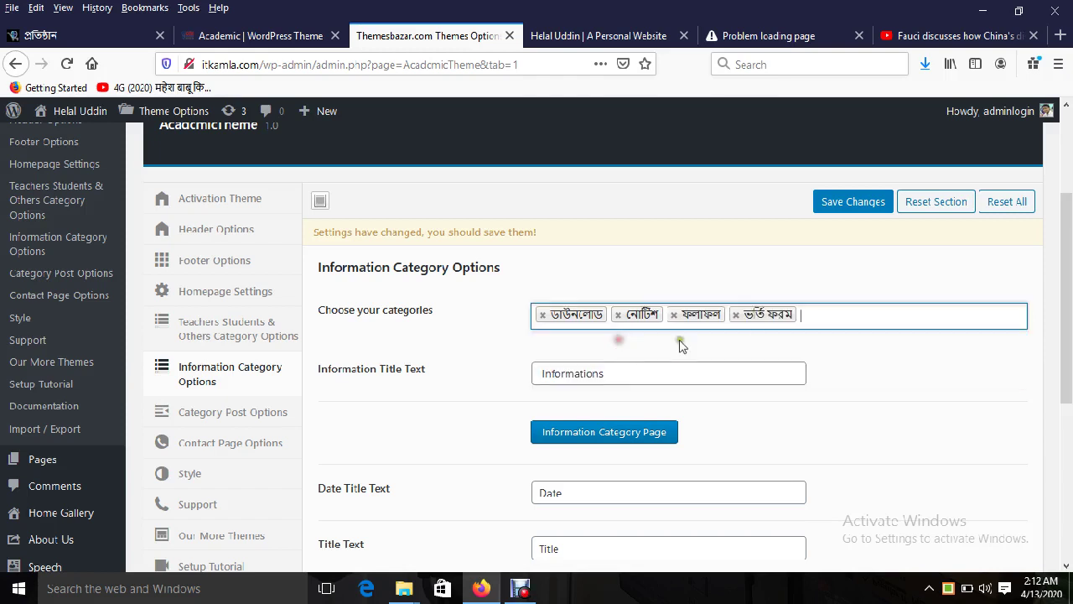
{"action": "left_click", "coordinate": [827, 308]}
{"action": "left_click", "coordinate": [592, 346]}
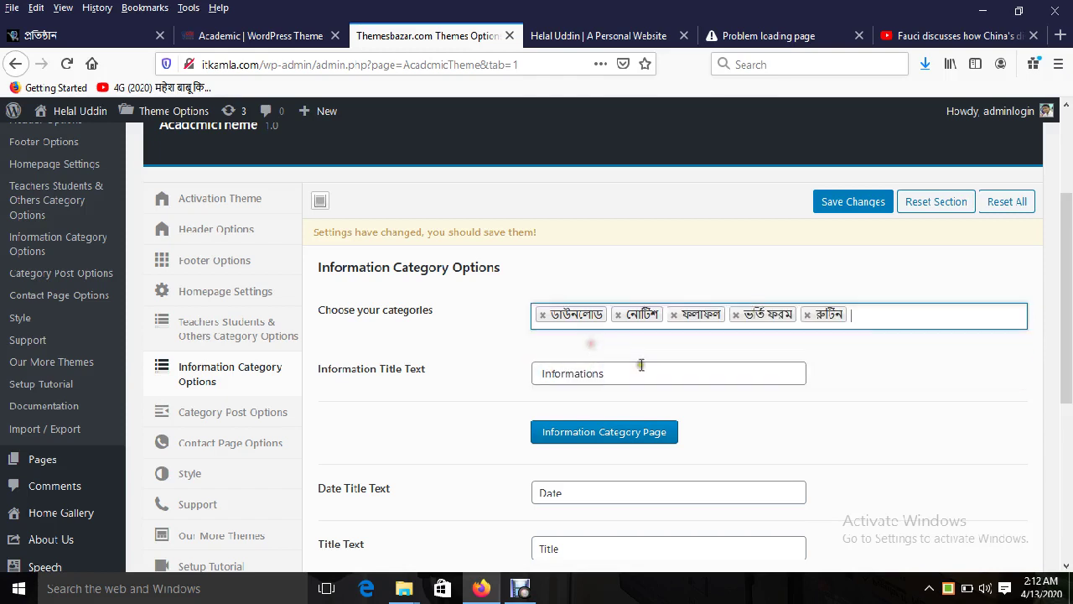
Step: Replace the Information Title Text 'Informations' with the pasted গুরুত্বপূর্ণ তথ্য
{"action": "left_click", "coordinate": [579, 374]}
{"action": "double_click", "coordinate": [579, 373]}
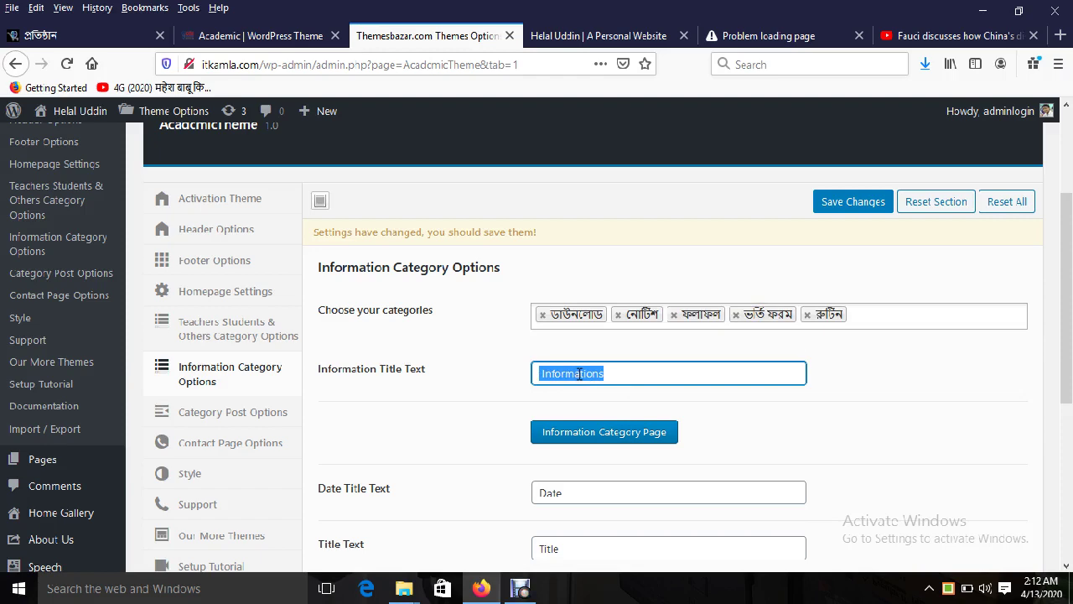
{"action": "key", "text": "ctrl+v"}
{"action": "scroll", "coordinate": [766, 431], "scroll_direction": "down", "scroll_amount": 4}
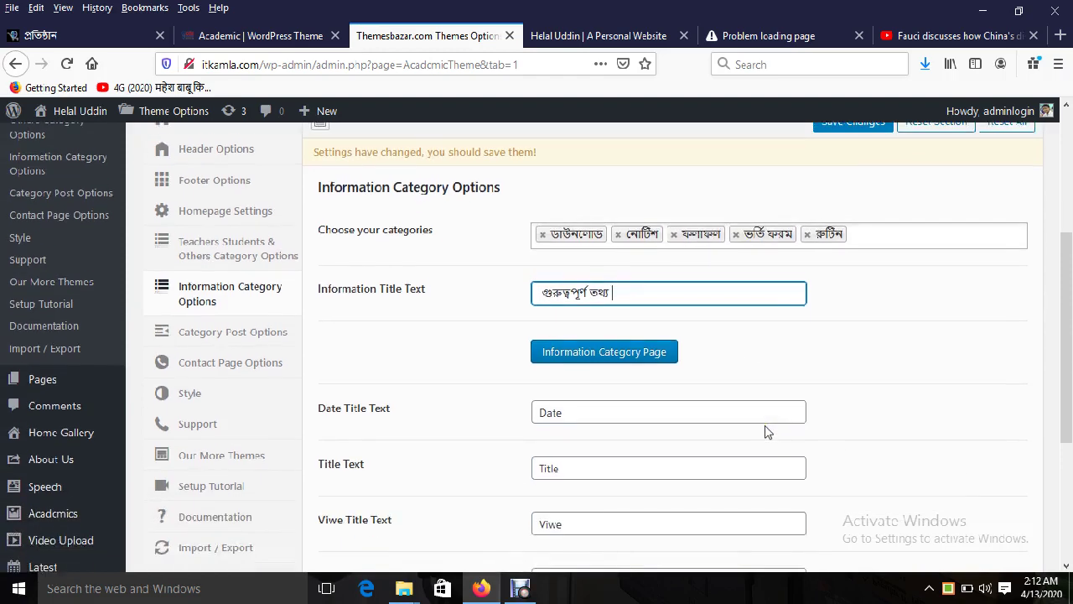
Step: Compare the Date and Viwe title fields with the demo's download list, viewing Download four
{"action": "double_click", "coordinate": [555, 306]}
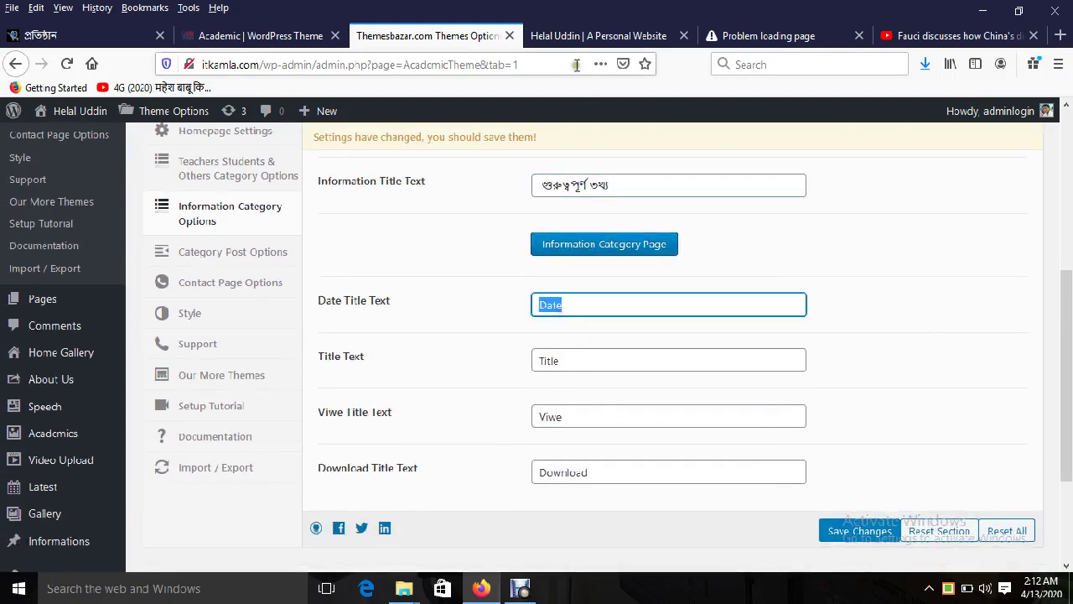
{"action": "left_click", "coordinate": [259, 35]}
{"action": "scroll", "coordinate": [423, 352], "scroll_direction": "up", "scroll_amount": 3}
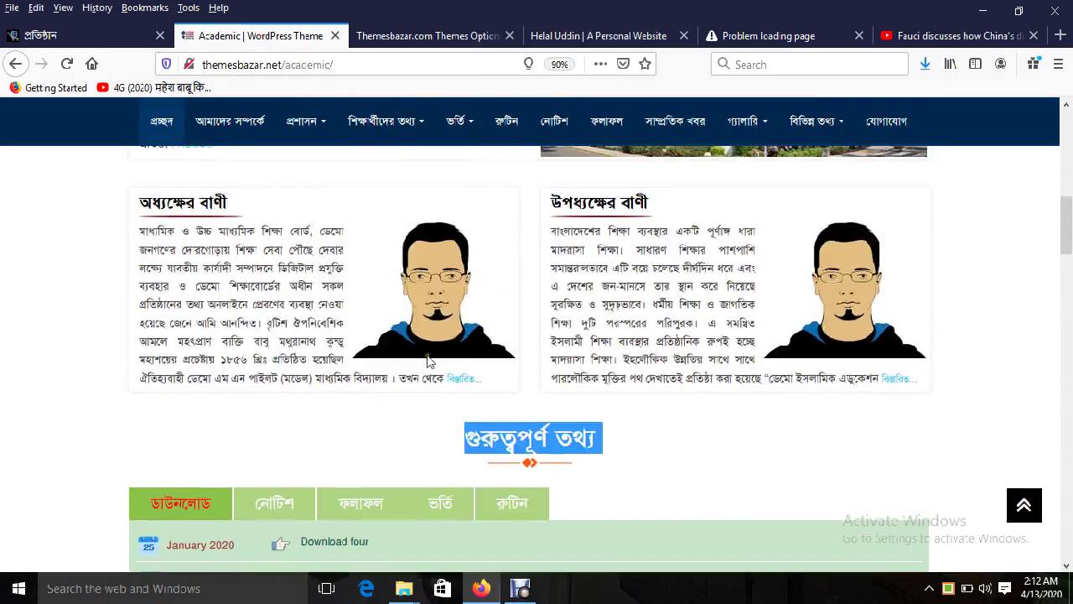
{"action": "scroll", "coordinate": [355, 418], "scroll_direction": "down", "scroll_amount": 2}
{"action": "left_click_drag", "start_coordinate": [171, 394], "coordinate": [223, 394]}
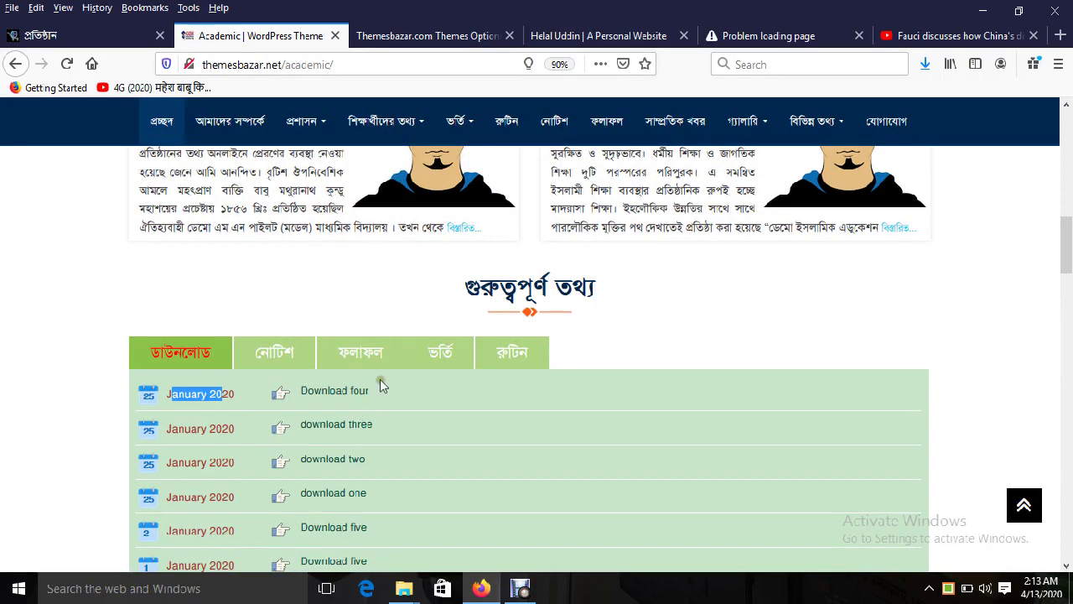
{"action": "left_click", "coordinate": [327, 392]}
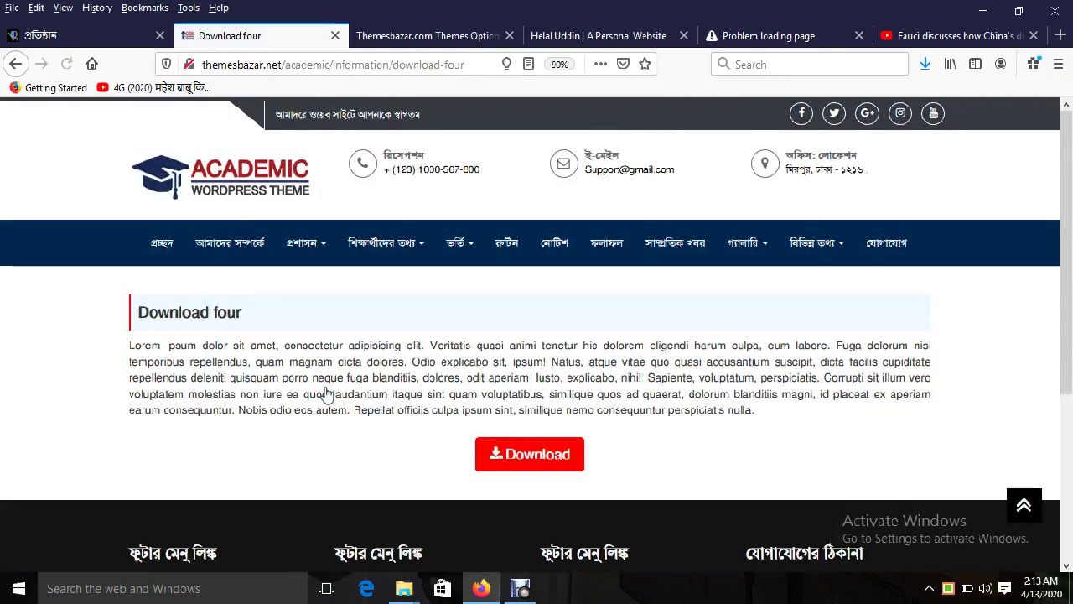
{"action": "left_click", "coordinate": [15, 64]}
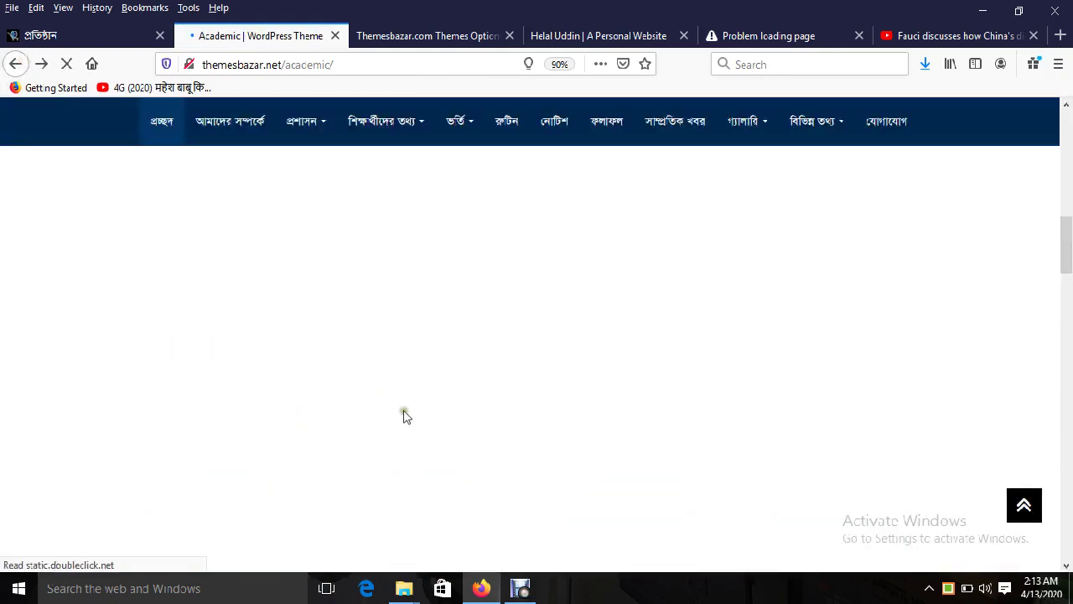
{"action": "left_click", "coordinate": [389, 38]}
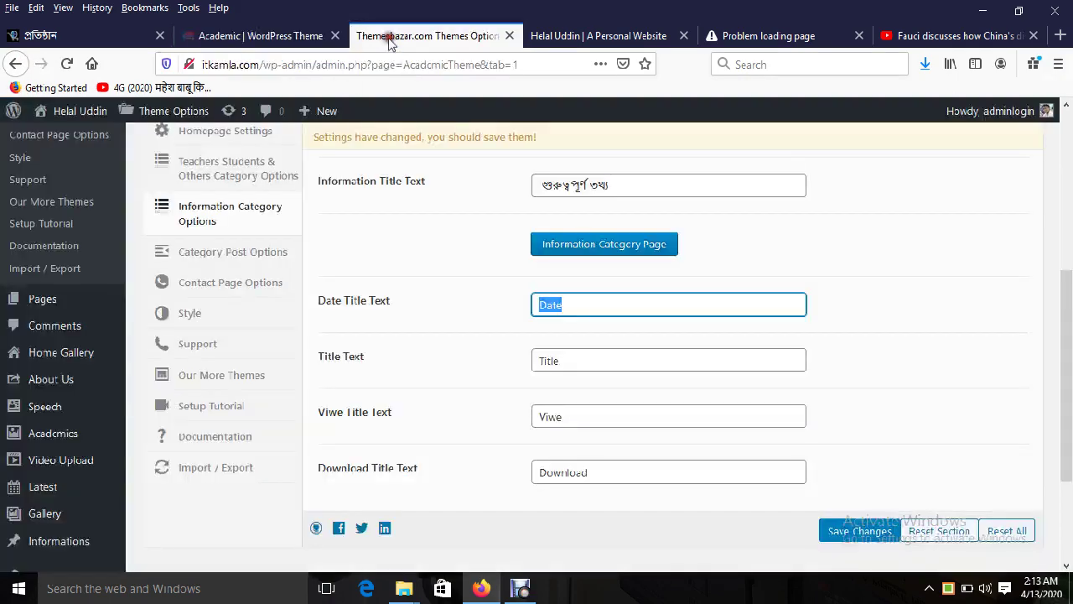
{"action": "key", "text": "Tab"}
{"action": "left_click", "coordinate": [571, 413]}
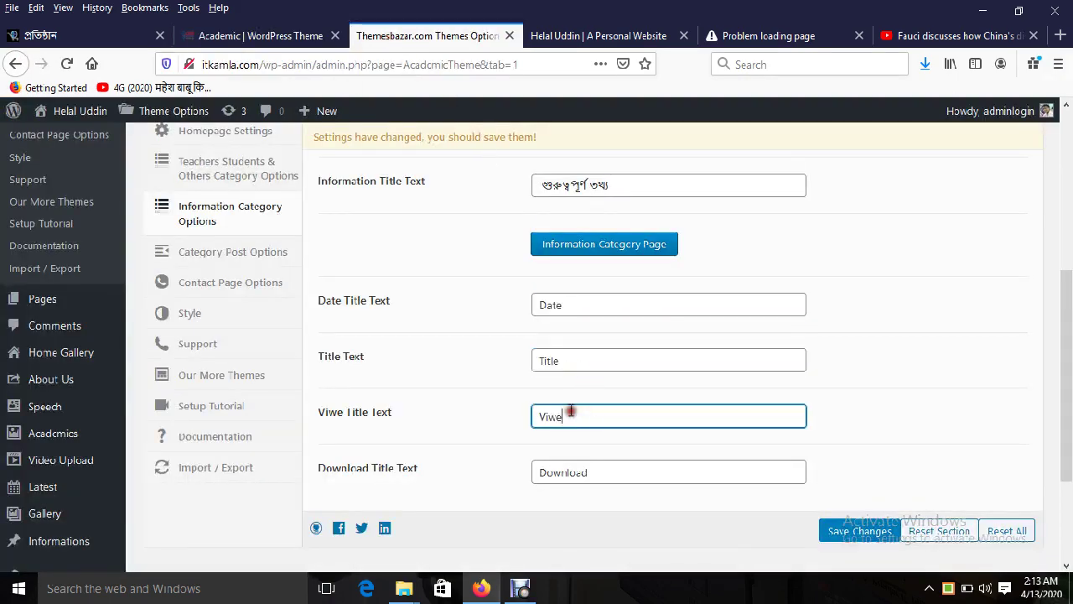
{"action": "left_click", "coordinate": [260, 35]}
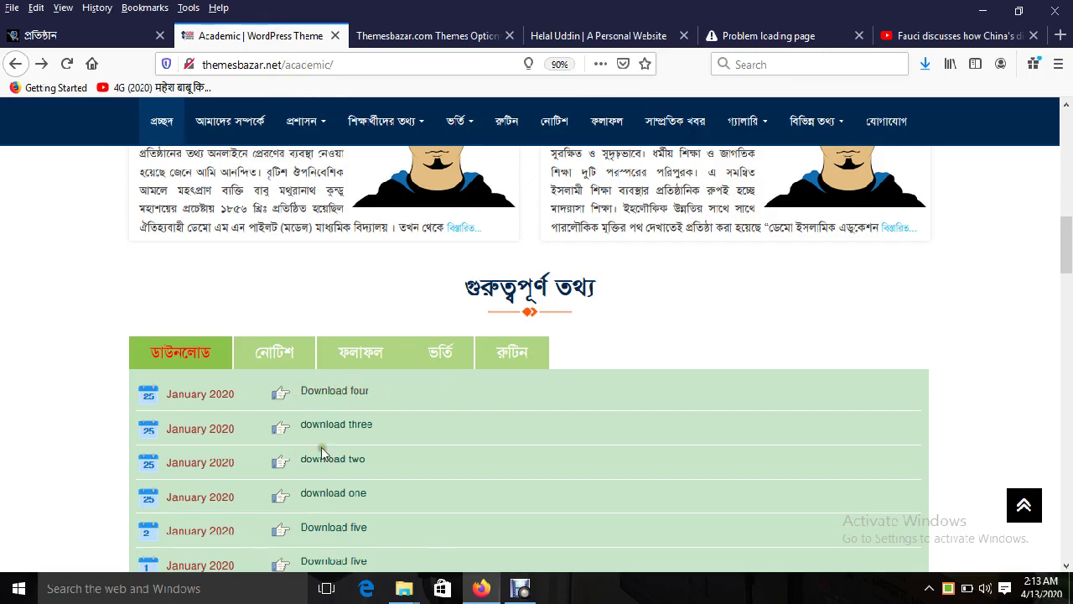
Step: Look over the demo's notice page and scroll through its homepage sections
{"action": "scroll", "coordinate": [612, 433], "scroll_direction": "up", "scroll_amount": 3}
{"action": "scroll", "coordinate": [586, 352], "scroll_direction": "up", "scroll_amount": 3}
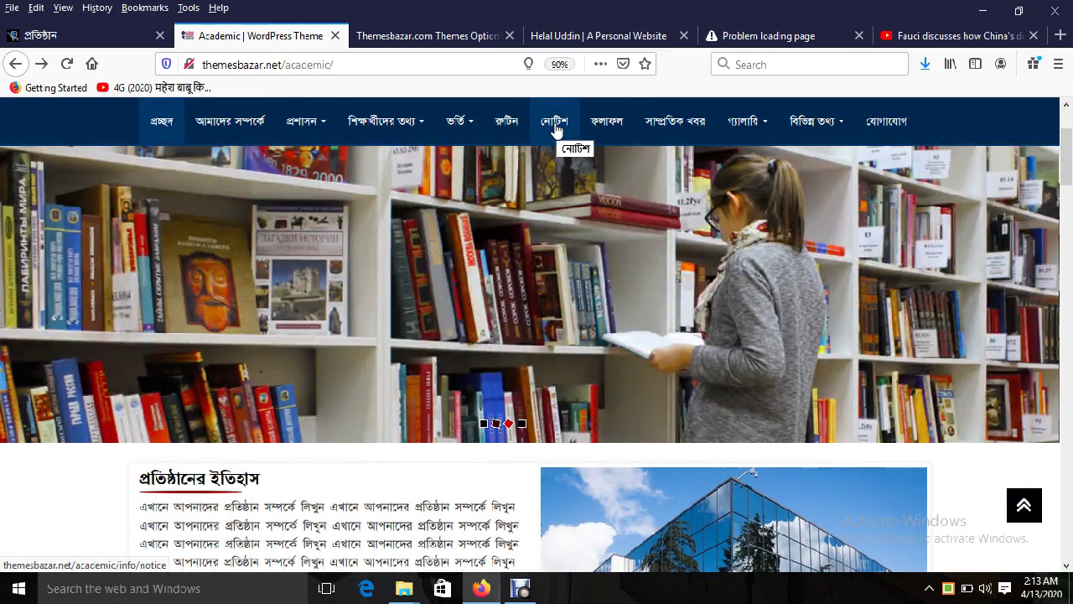
{"action": "left_click", "coordinate": [554, 126]}
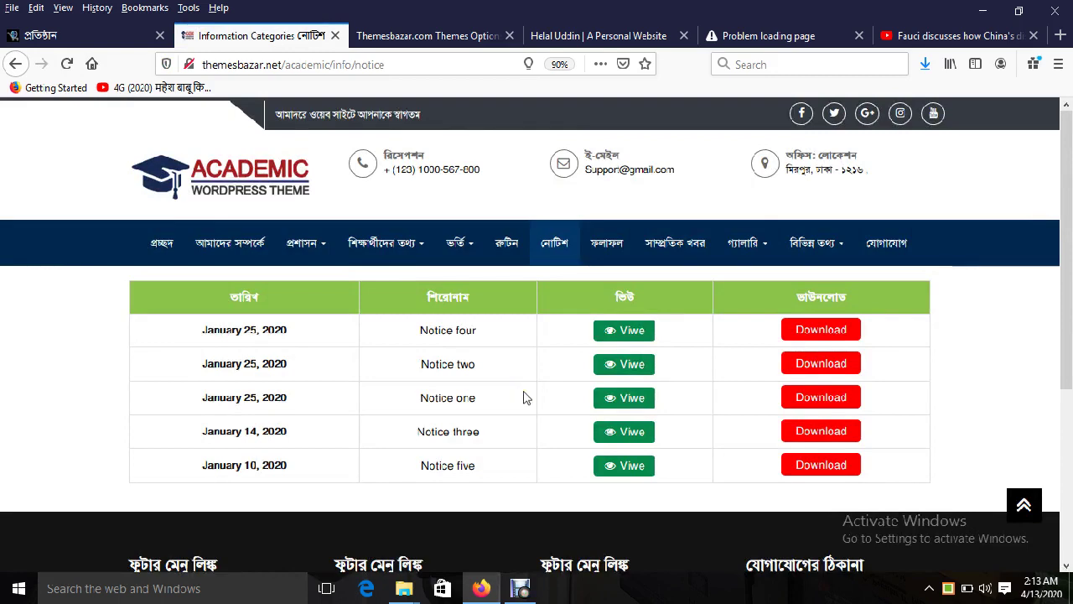
{"action": "left_click", "coordinate": [161, 242]}
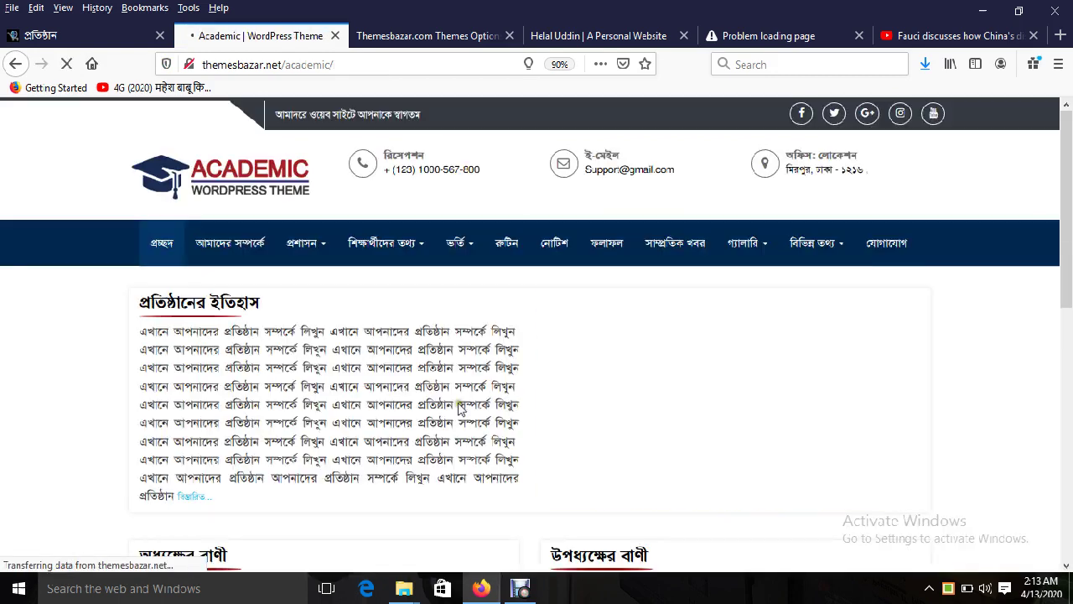
{"action": "scroll", "coordinate": [459, 409], "scroll_direction": "down", "scroll_amount": 1}
{"action": "scroll", "coordinate": [460, 408], "scroll_direction": "down", "scroll_amount": 5}
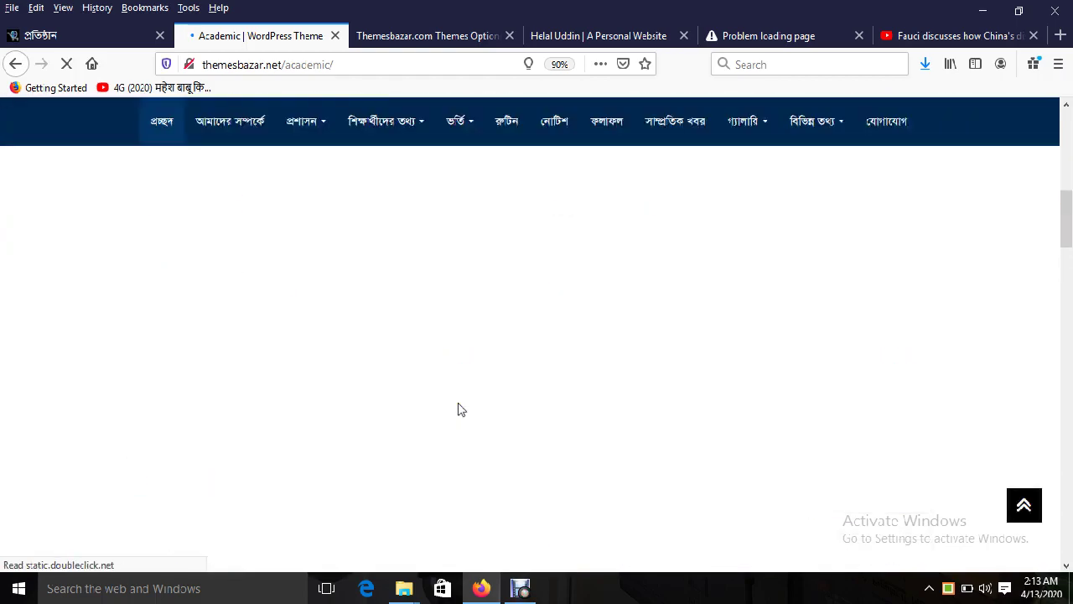
{"action": "scroll", "coordinate": [459, 406], "scroll_direction": "down", "scroll_amount": 1}
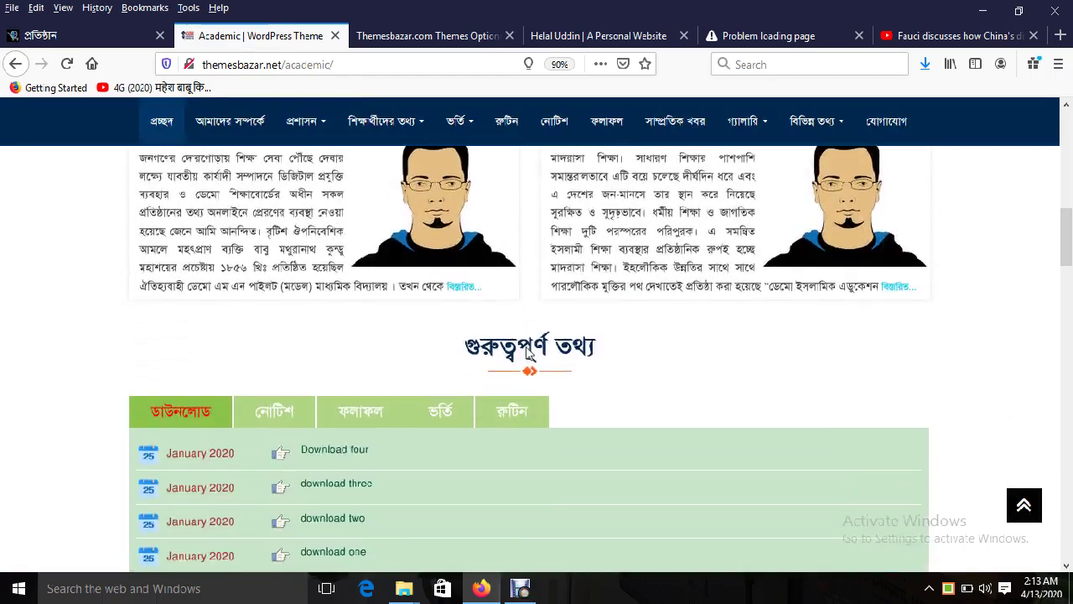
{"action": "scroll", "coordinate": [323, 455], "scroll_direction": "down", "scroll_amount": 2}
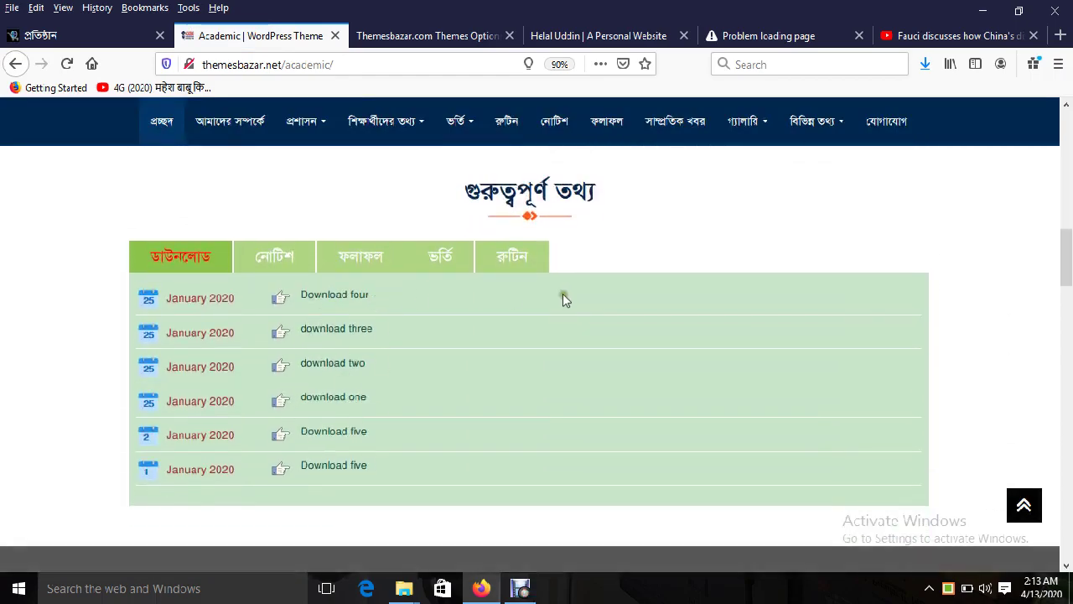
{"action": "scroll", "coordinate": [496, 335], "scroll_direction": "up", "scroll_amount": 2}
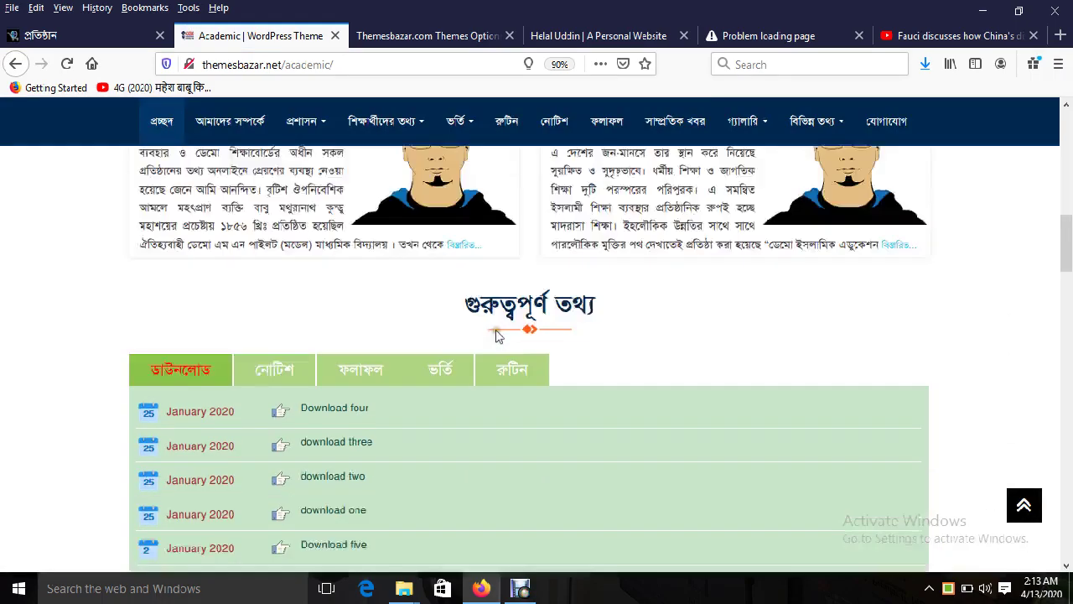
{"action": "scroll", "coordinate": [495, 336], "scroll_direction": "up", "scroll_amount": 10}
Step: Inspect the demo রুটিন table headings তারিখ, শিরোনাম, ভিউ, ডাউনলোড, then view the school site
{"action": "left_click", "coordinate": [507, 122]}
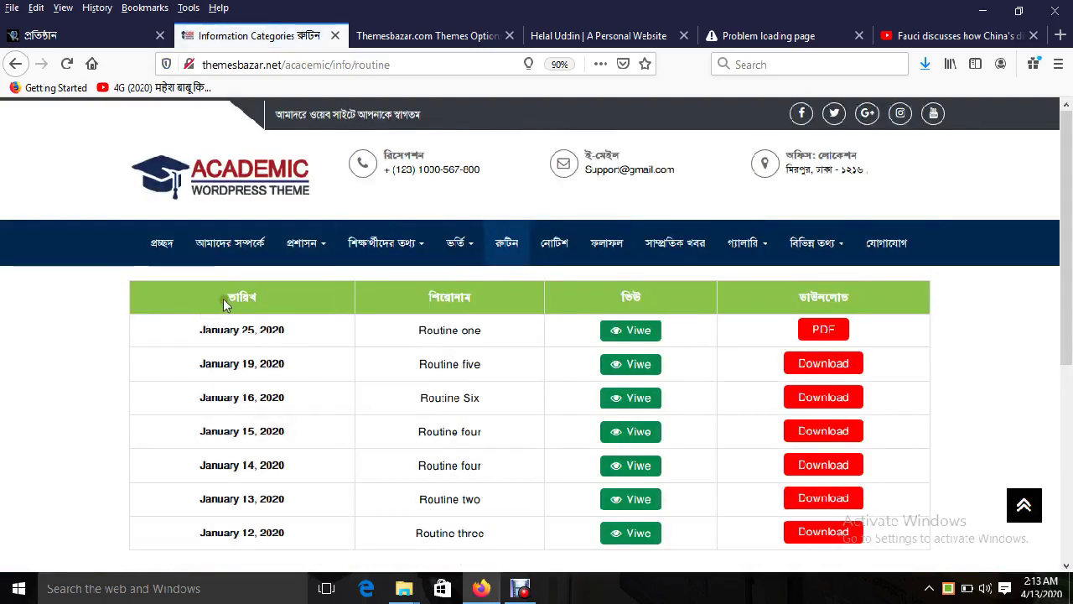
{"action": "double_click", "coordinate": [225, 304]}
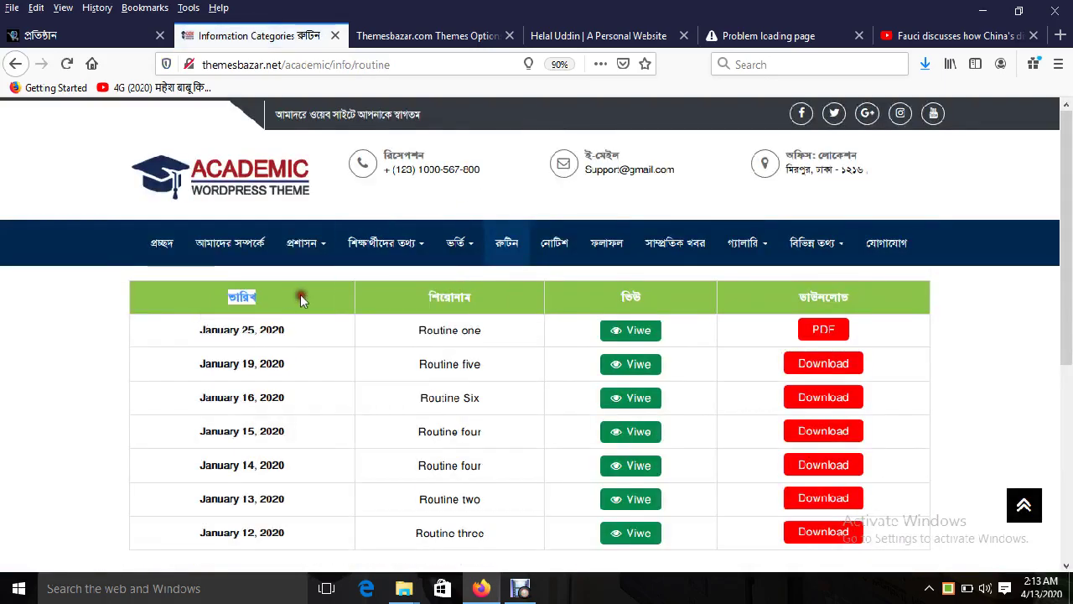
{"action": "double_click", "coordinate": [459, 297]}
{"action": "double_click", "coordinate": [630, 297]}
{"action": "double_click", "coordinate": [823, 296]}
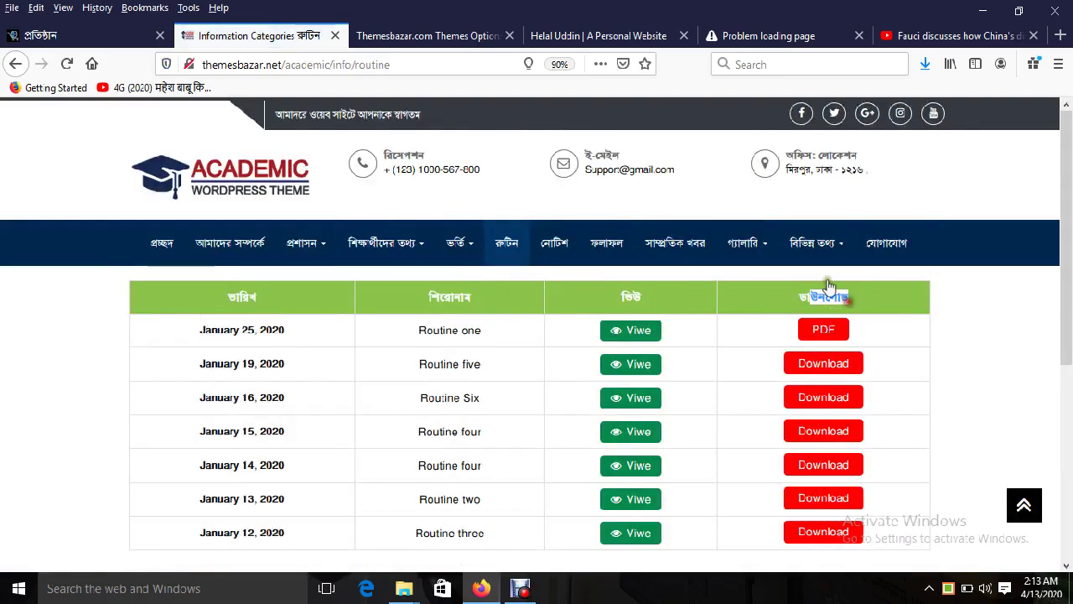
{"action": "left_click", "coordinate": [599, 35]}
{"action": "scroll", "coordinate": [696, 270], "scroll_direction": "up", "scroll_amount": 15}
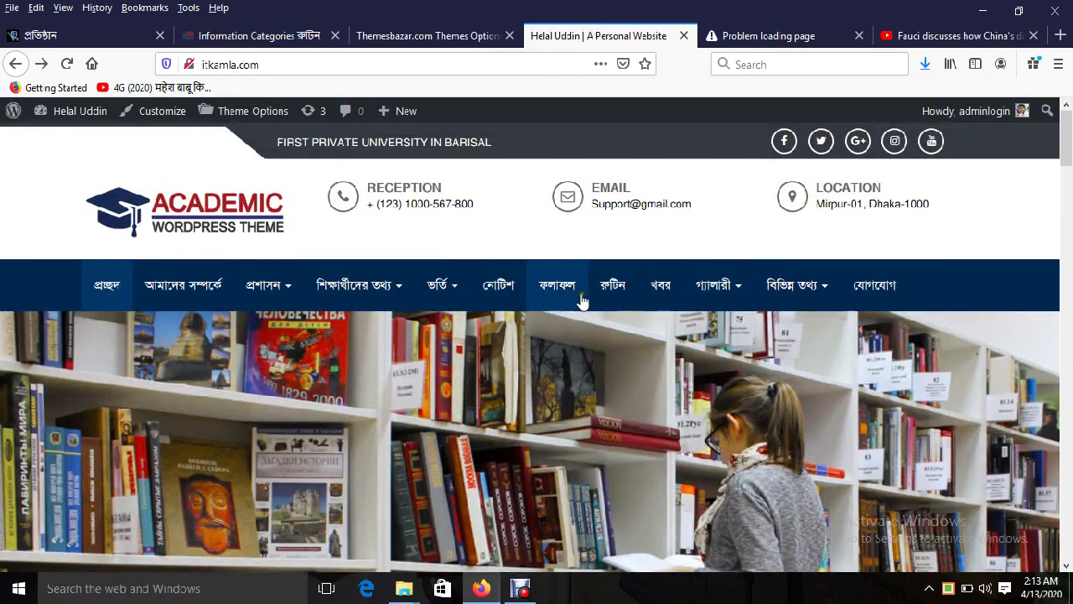
Step: Open the school site's ফলাফল page and inspect its Date, Title, Viwe, Download headings
{"action": "left_click", "coordinate": [576, 290]}
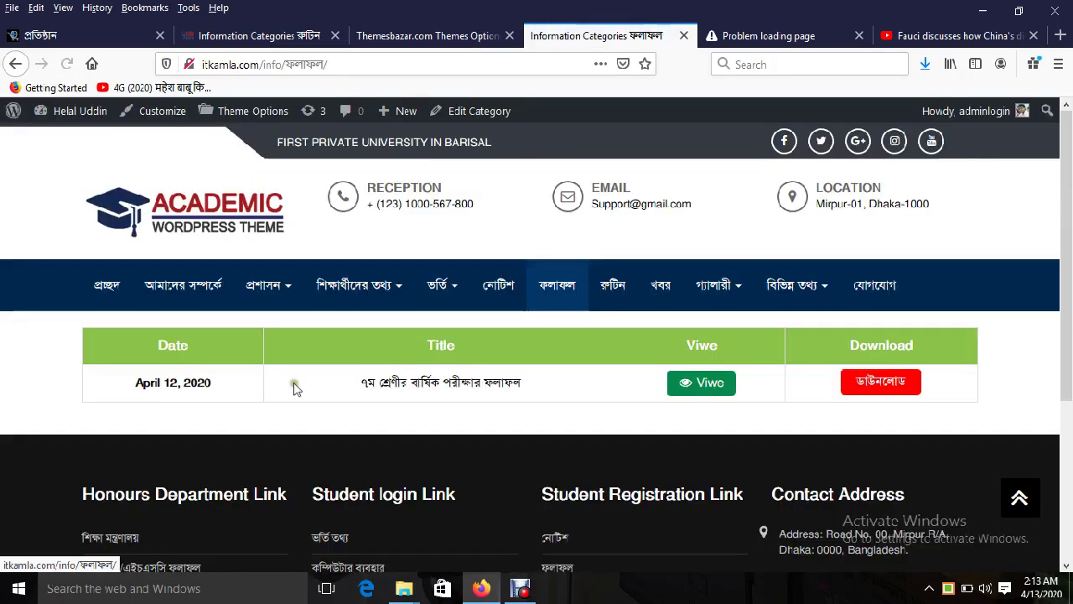
{"action": "double_click", "coordinate": [175, 344]}
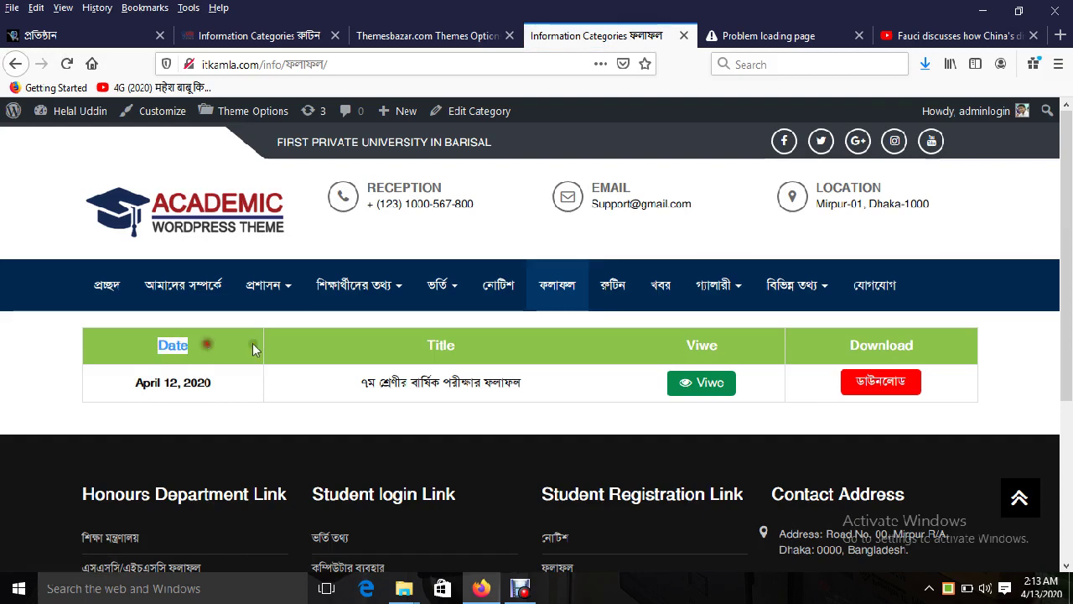
{"action": "double_click", "coordinate": [474, 345]}
{"action": "double_click", "coordinate": [696, 345]}
{"action": "double_click", "coordinate": [901, 344]}
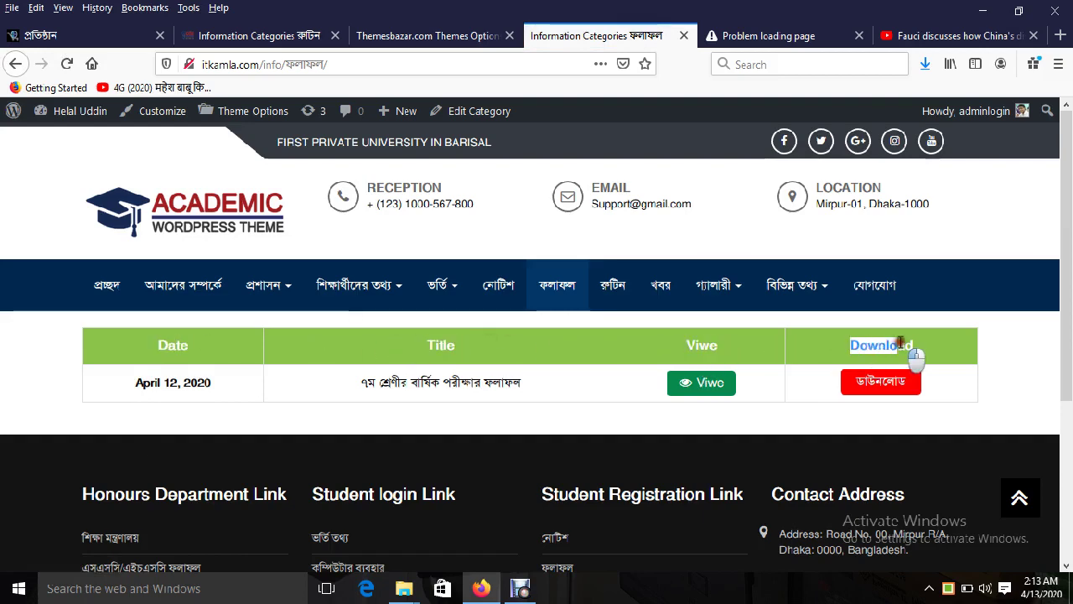
Step: Match those headings against the Date, Title, Viwe and Download title text settings
{"action": "left_click", "coordinate": [428, 35]}
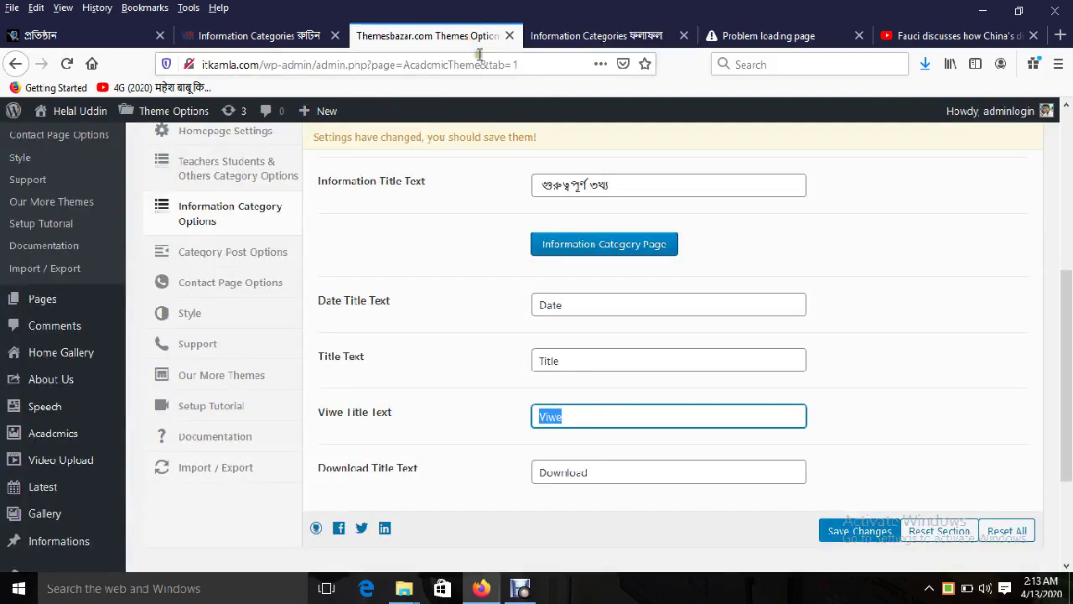
{"action": "double_click", "coordinate": [572, 303]}
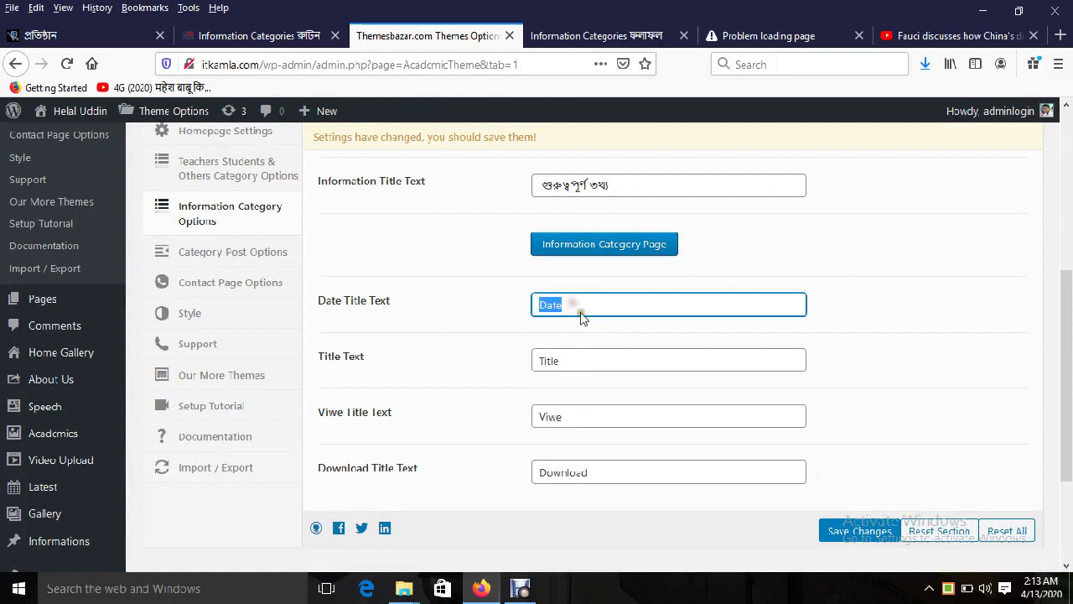
{"action": "double_click", "coordinate": [578, 360]}
{"action": "double_click", "coordinate": [579, 417]}
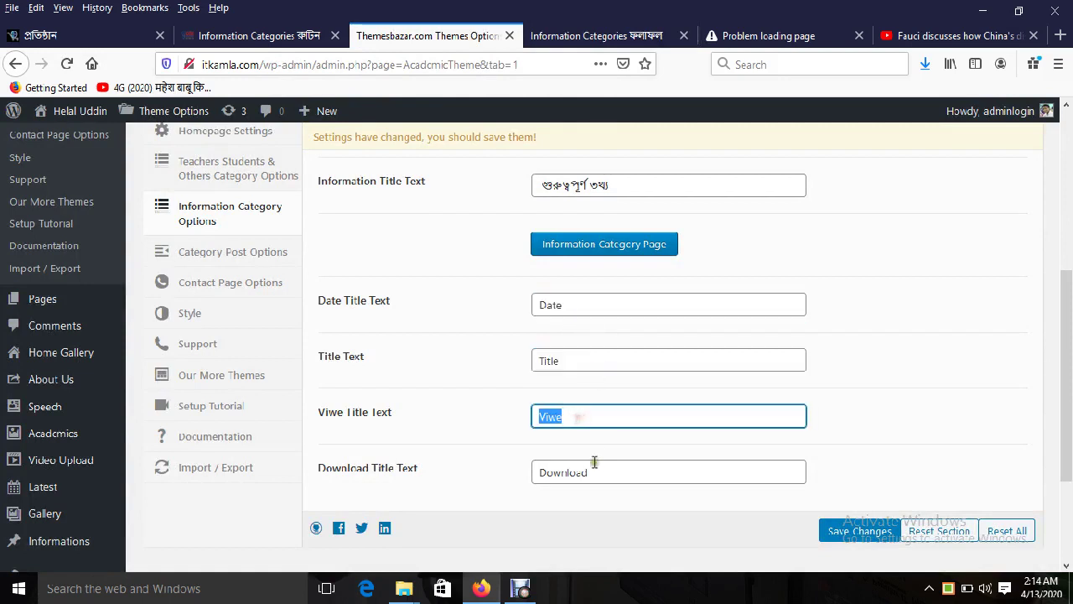
{"action": "double_click", "coordinate": [591, 462]}
{"action": "left_click", "coordinate": [595, 35]}
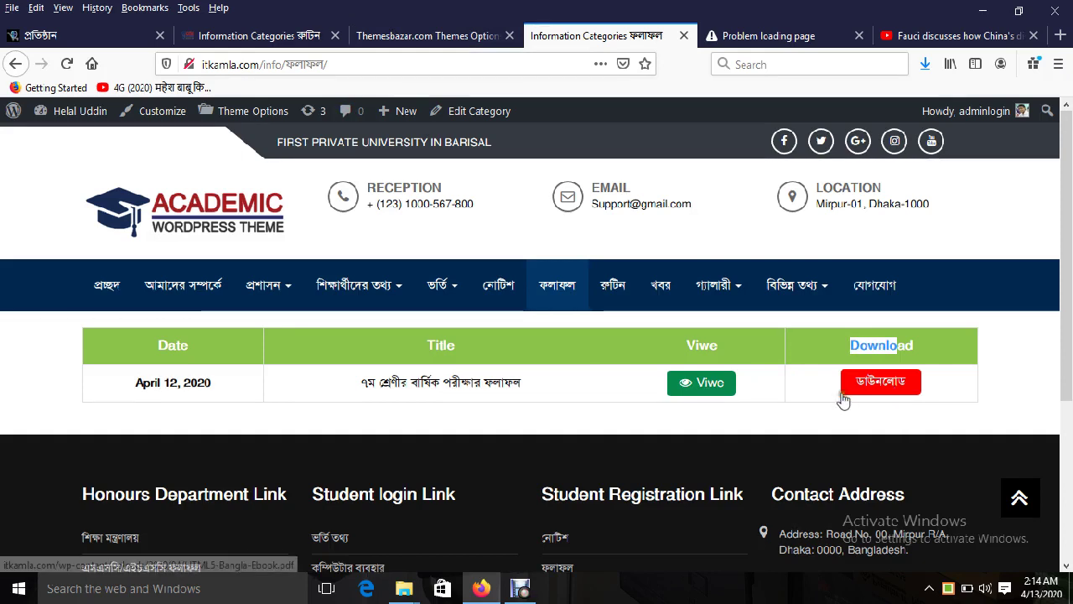
{"action": "left_click", "coordinate": [815, 392]}
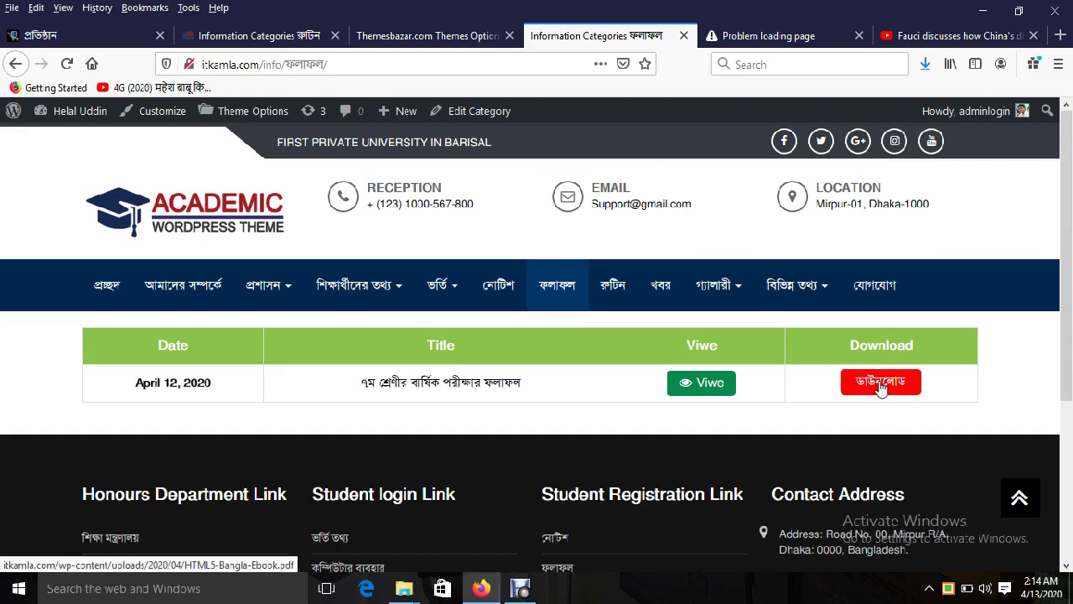
Step: Load the school site's home page and compare it with the Theme Options settings
{"action": "left_click", "coordinate": [413, 39]}
{"action": "scroll", "coordinate": [598, 384], "scroll_direction": "down", "scroll_amount": 2}
{"action": "scroll", "coordinate": [598, 384], "scroll_direction": "up", "scroll_amount": 5}
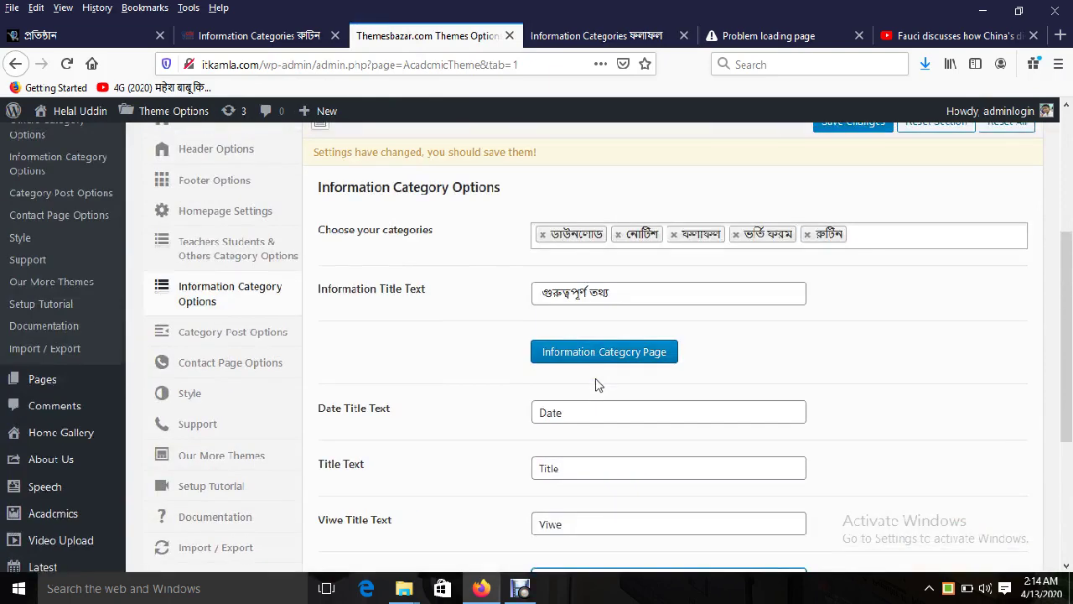
{"action": "left_click", "coordinate": [596, 36]}
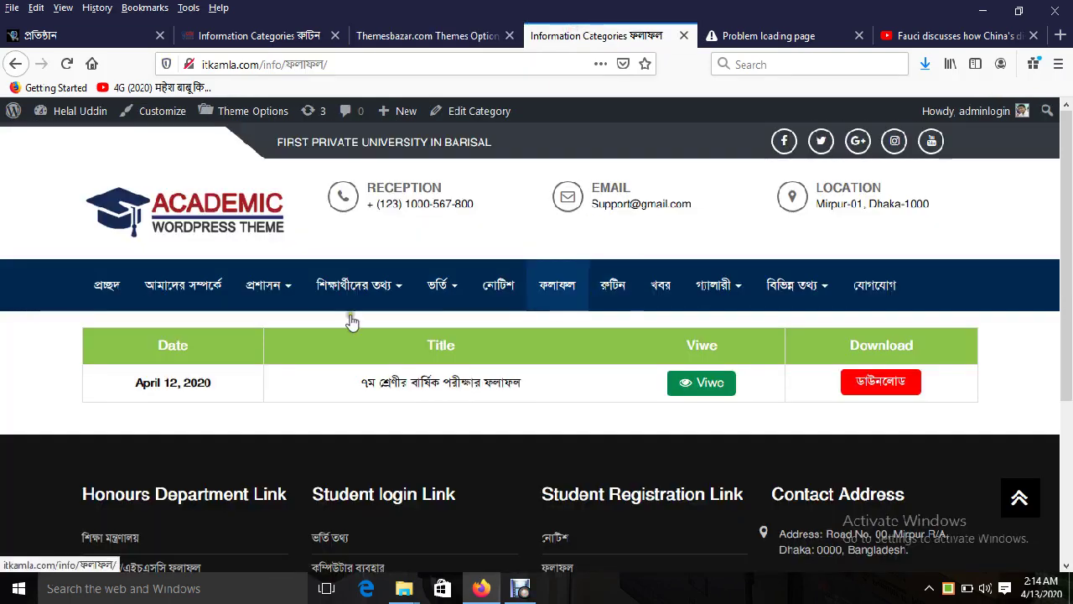
{"action": "left_click", "coordinate": [186, 219]}
{"action": "left_click", "coordinate": [427, 35]}
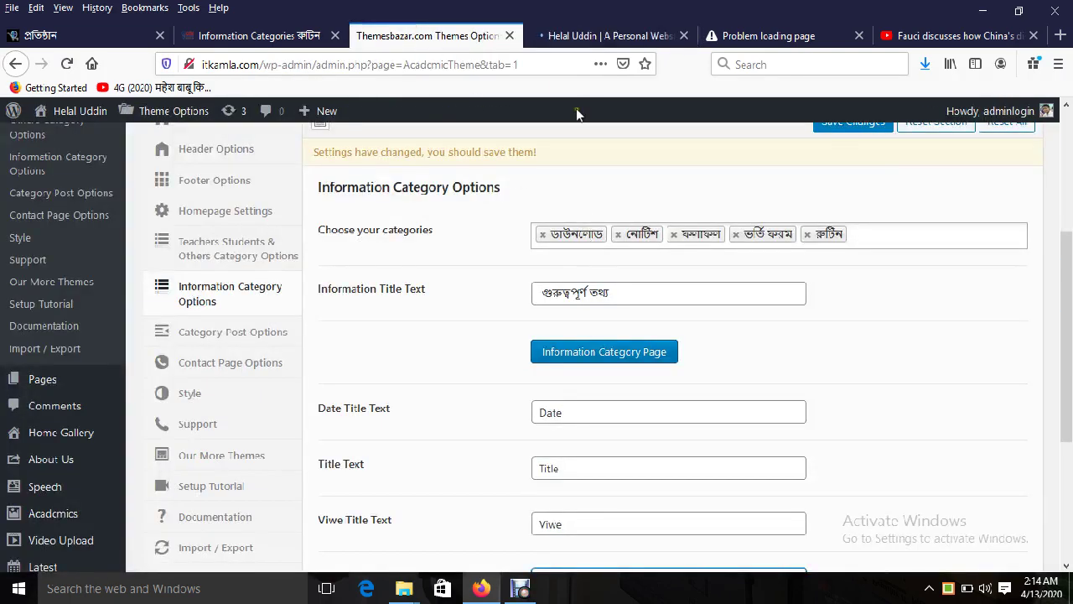
{"action": "left_click", "coordinate": [594, 37]}
{"action": "scroll", "coordinate": [735, 358], "scroll_direction": "down", "scroll_amount": 5}
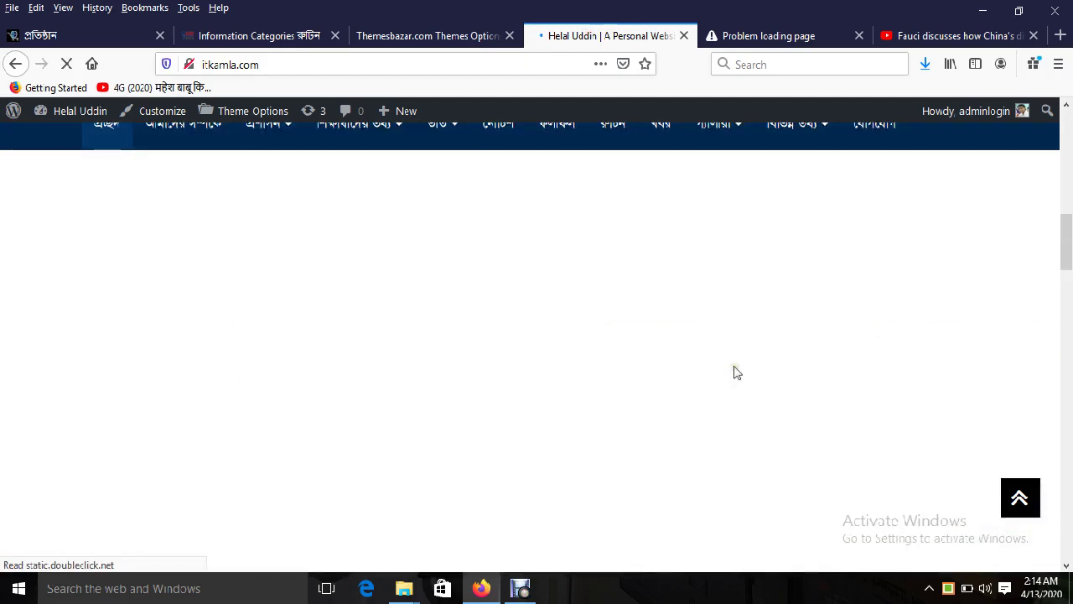
{"action": "scroll", "coordinate": [517, 438], "scroll_direction": "down", "scroll_amount": 4}
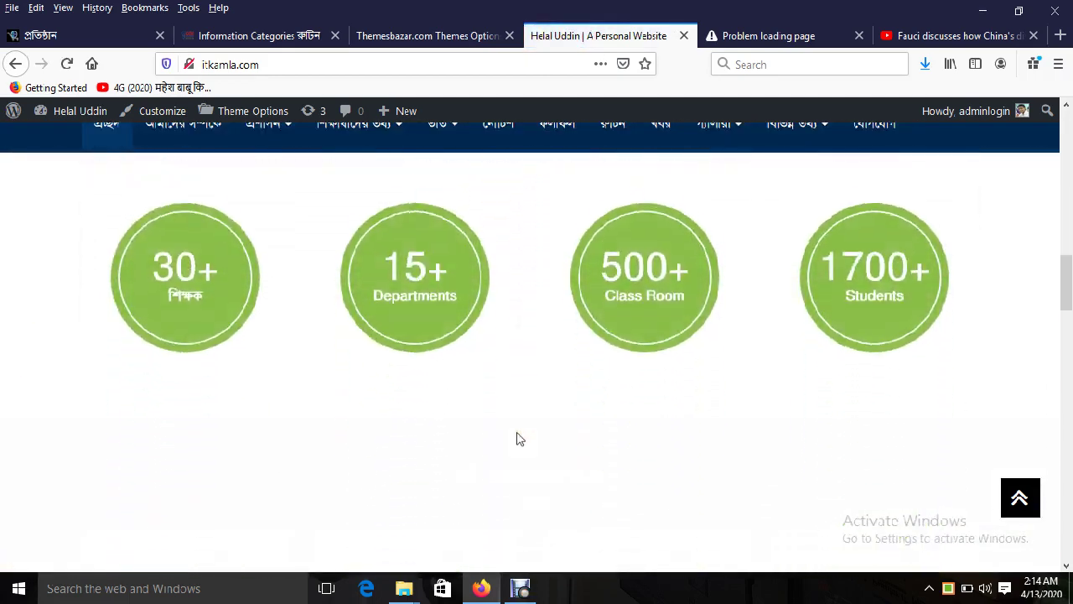
{"action": "scroll", "coordinate": [517, 437], "scroll_direction": "up", "scroll_amount": 2}
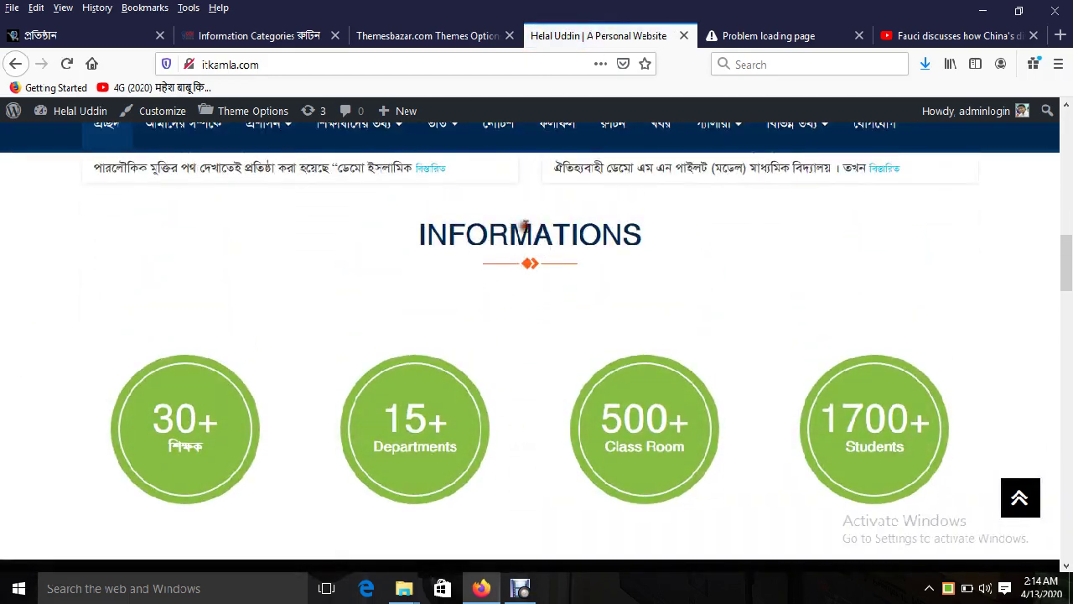
Step: Save the five Information Category Options, then view the school homepage again
{"action": "left_click", "coordinate": [457, 35]}
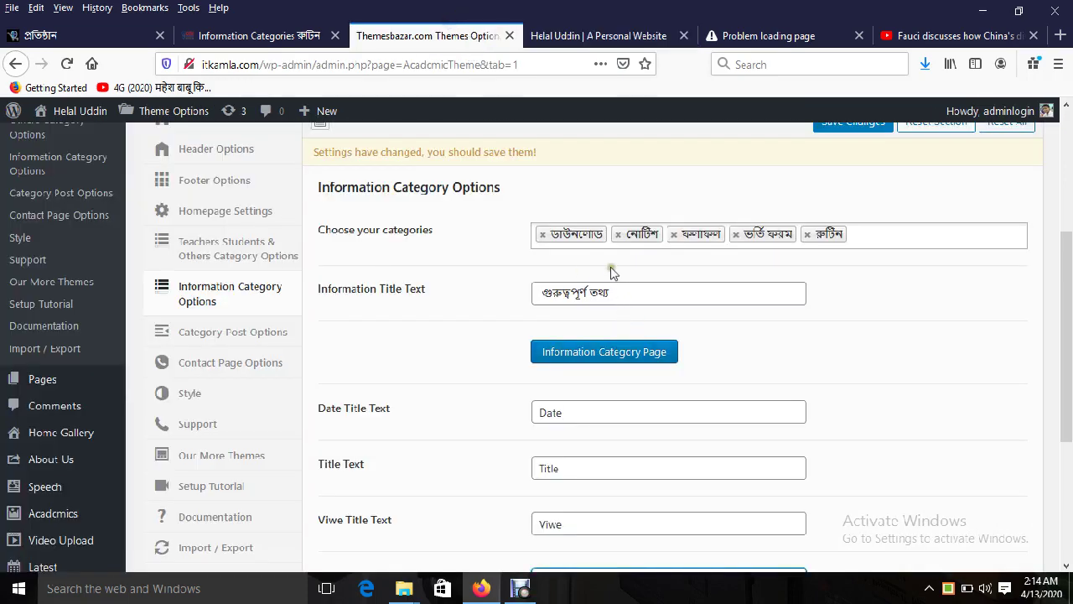
{"action": "scroll", "coordinate": [708, 294], "scroll_direction": "up", "scroll_amount": 3}
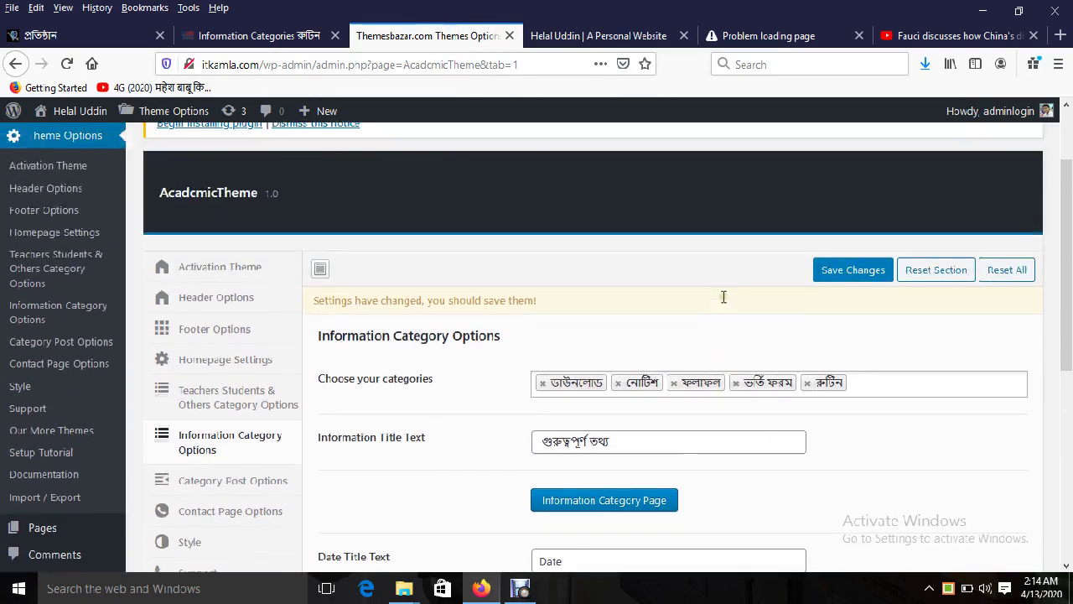
{"action": "left_click", "coordinate": [825, 287]}
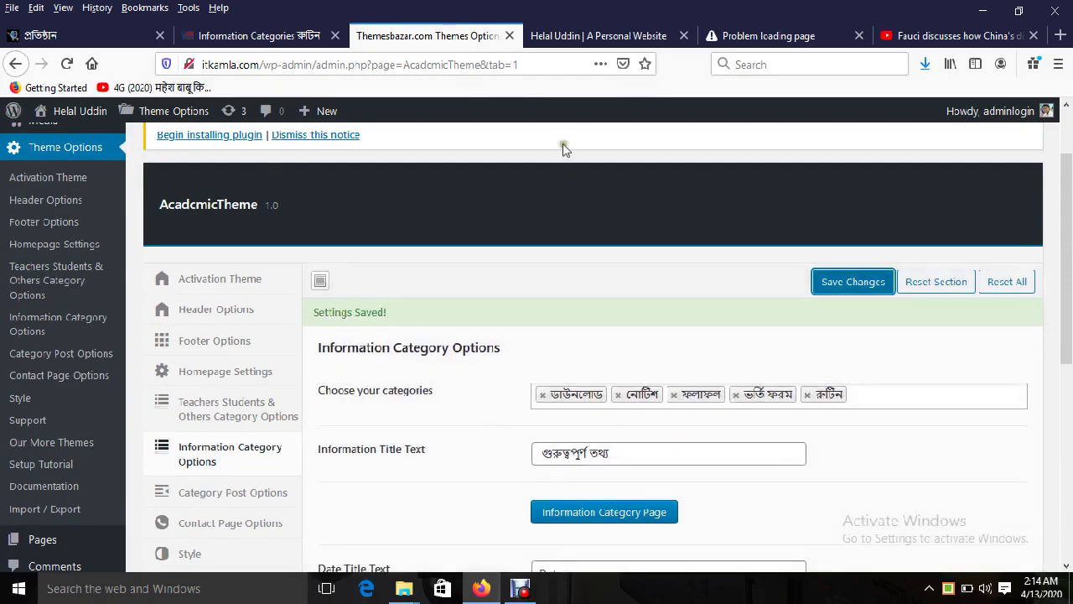
{"action": "left_click", "coordinate": [598, 35]}
{"action": "scroll", "coordinate": [124, 154], "scroll_direction": "up", "scroll_amount": 15}
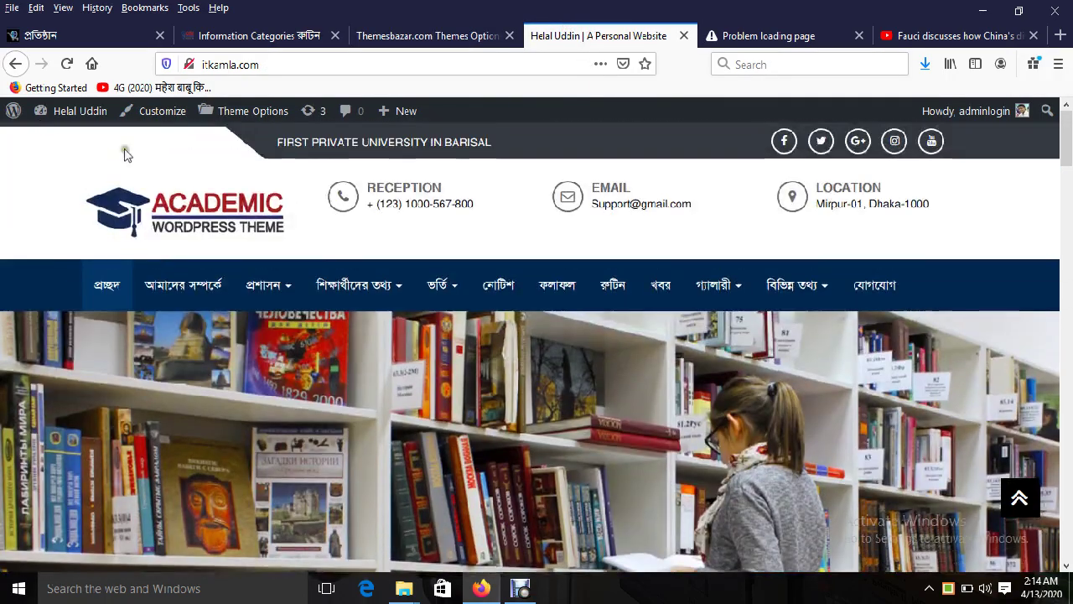
Step: Reload the homepage via প্রচ্ছদ, check the গুরুত্বপূর্ণ তথ্য tabs, then return to the category options
{"action": "left_click", "coordinate": [107, 285]}
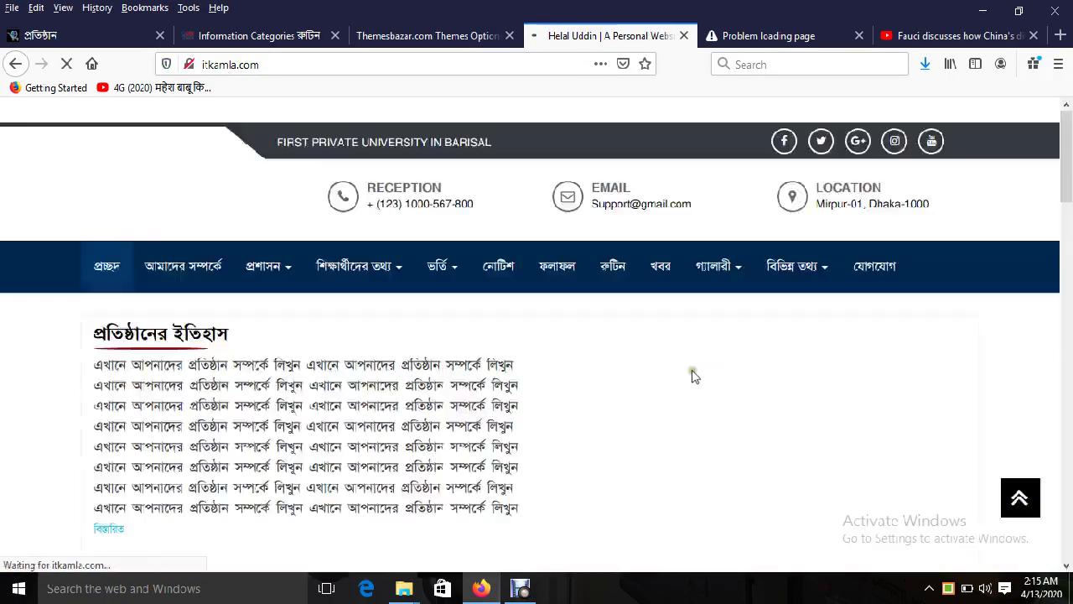
{"action": "scroll", "coordinate": [726, 366], "scroll_direction": "down", "scroll_amount": 3}
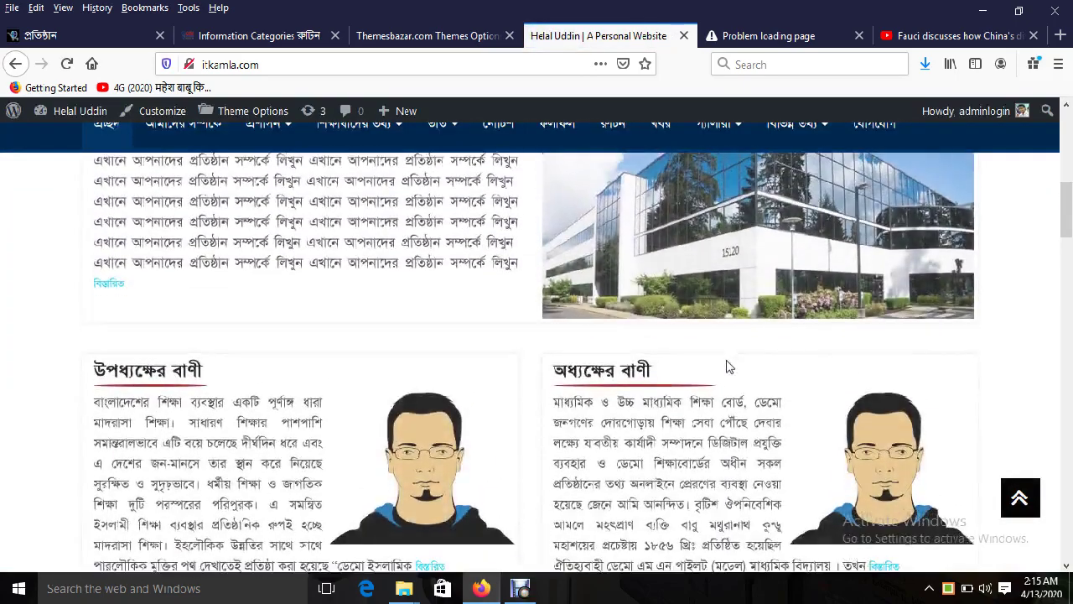
{"action": "scroll", "coordinate": [726, 366], "scroll_direction": "down", "scroll_amount": 3}
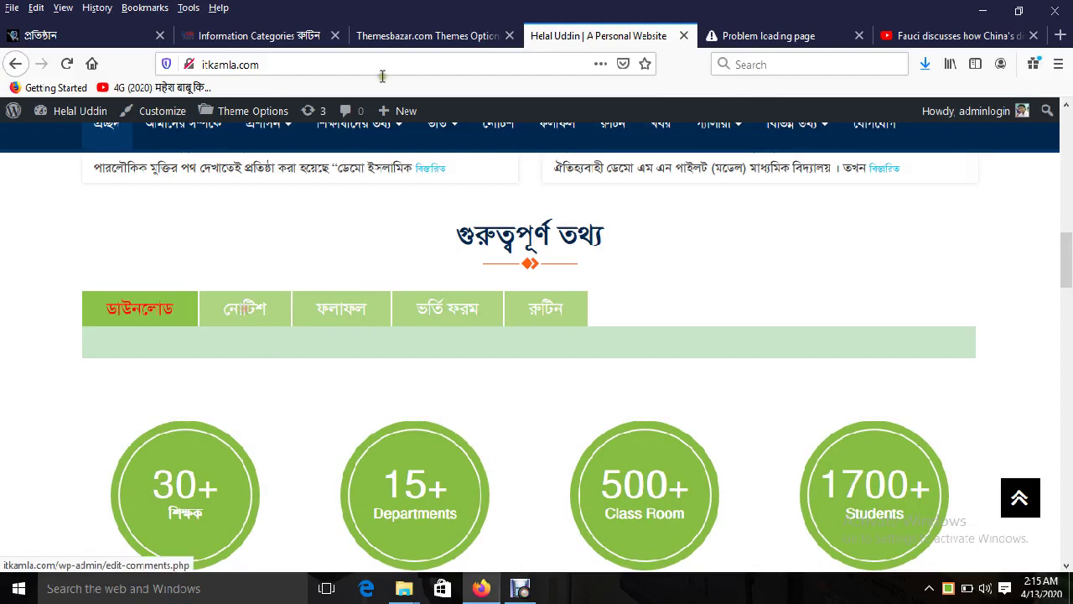
{"action": "left_click", "coordinate": [397, 37]}
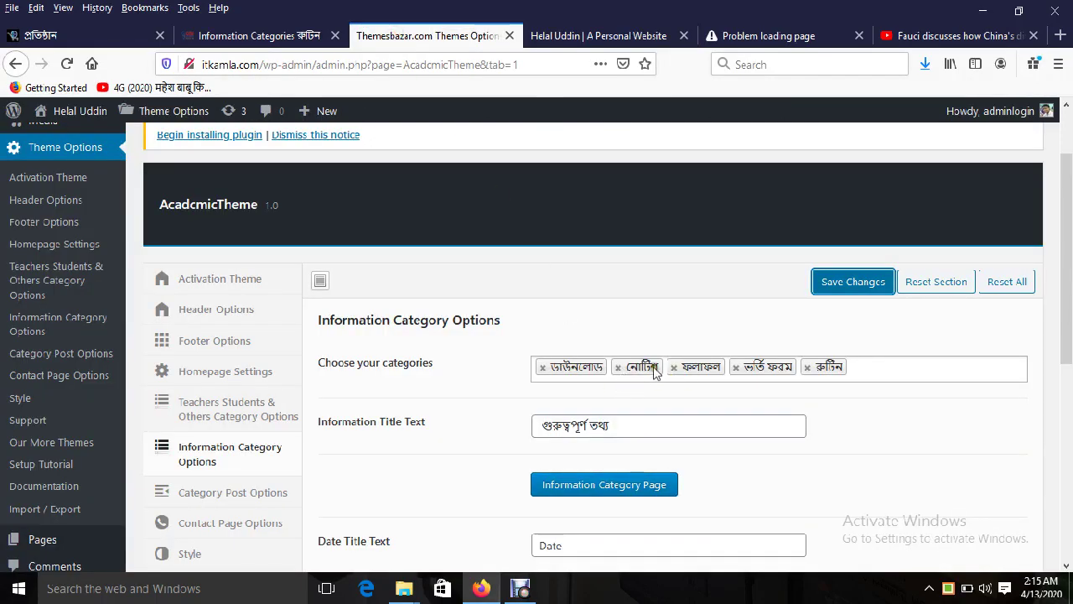
Step: Remove the নোটিশ and ডাউনলোড categories, then re-add ডাউনলোড followed by নোটিশ at the end
{"action": "left_click", "coordinate": [618, 367]}
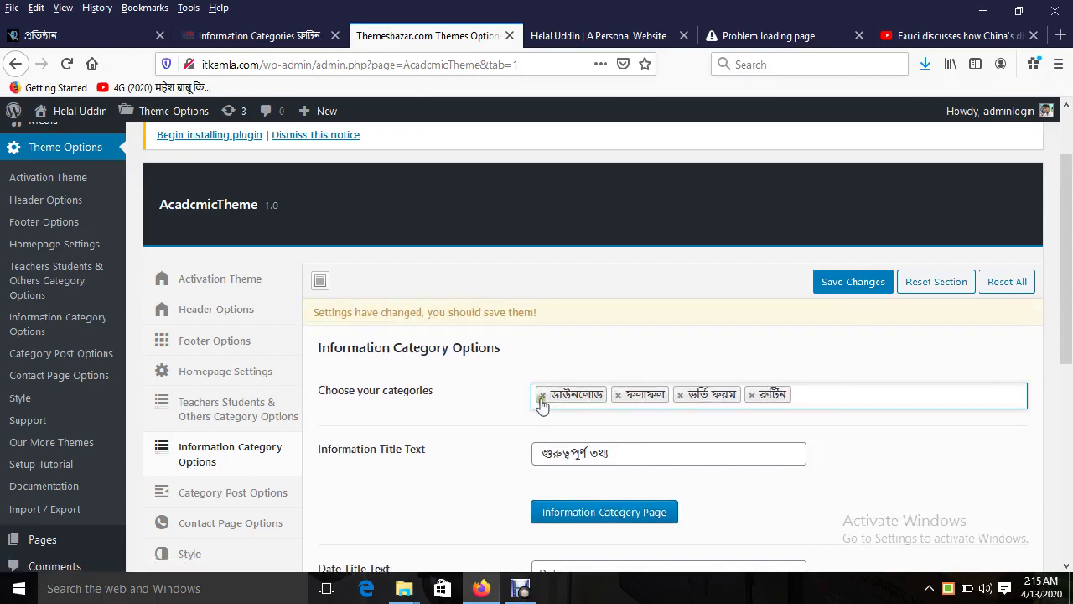
{"action": "left_click", "coordinate": [542, 394]}
{"action": "left_click", "coordinate": [726, 394]}
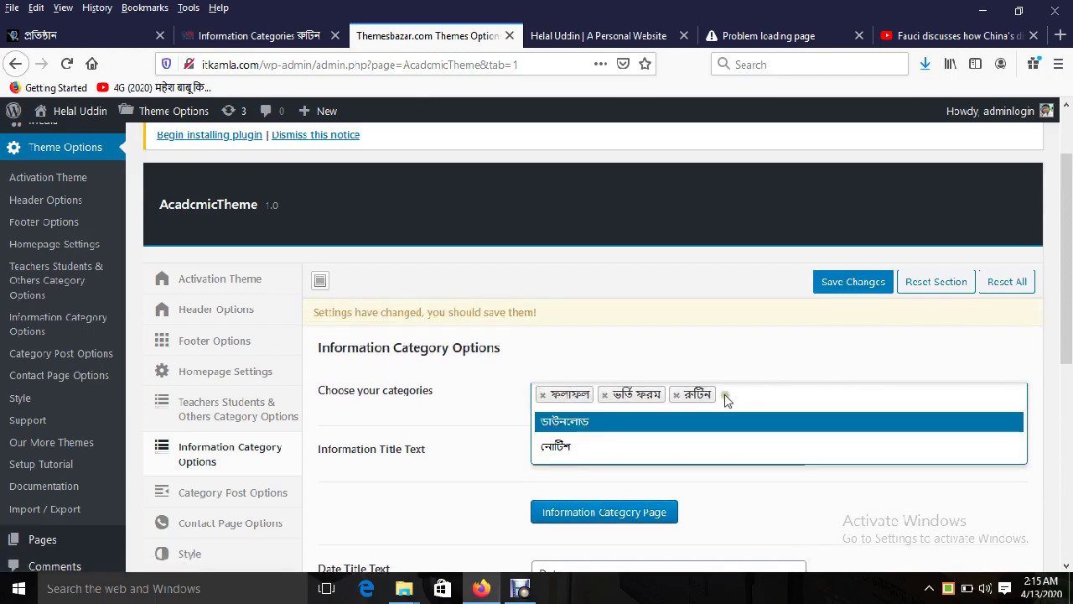
{"action": "left_click", "coordinate": [664, 424]}
{"action": "left_click", "coordinate": [803, 396]}
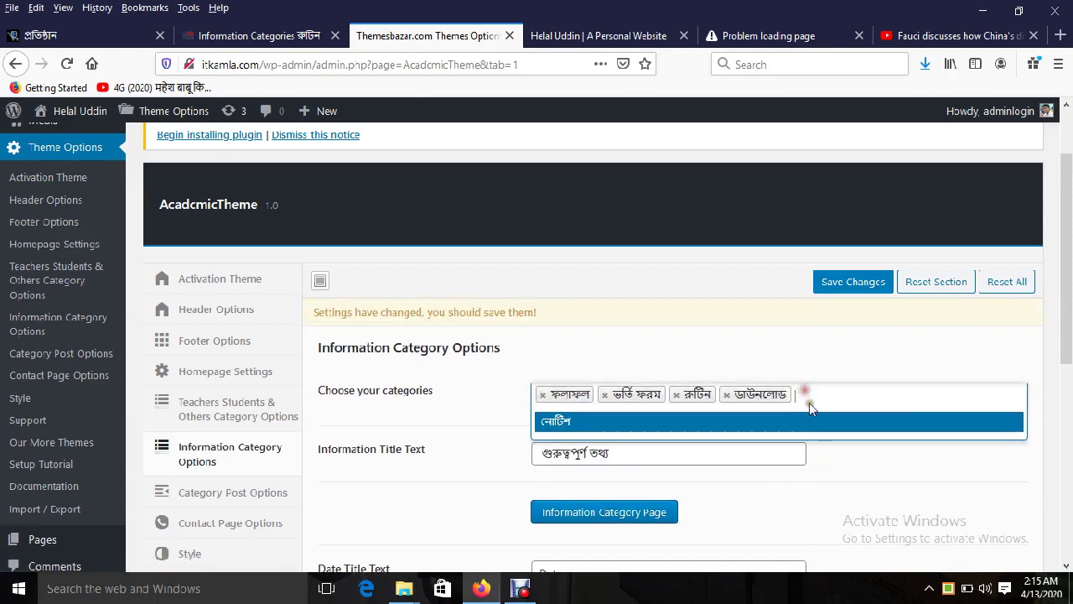
{"action": "left_click", "coordinate": [715, 424]}
Step: Save the new category order and reload the school homepage to see it
{"action": "left_click", "coordinate": [848, 280]}
{"action": "left_click", "coordinate": [562, 34]}
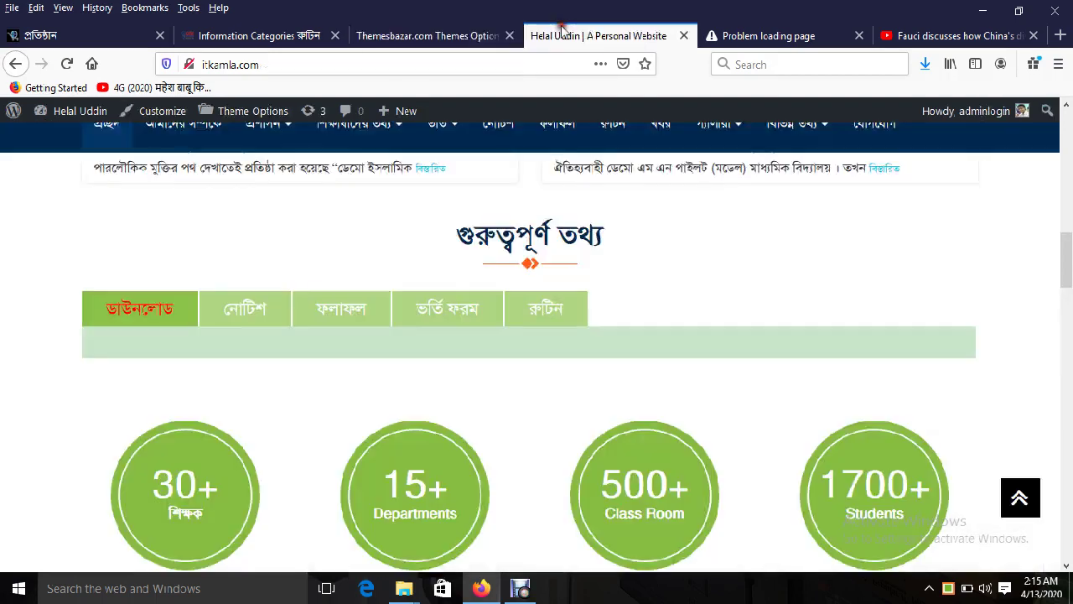
{"action": "left_click", "coordinate": [67, 64]}
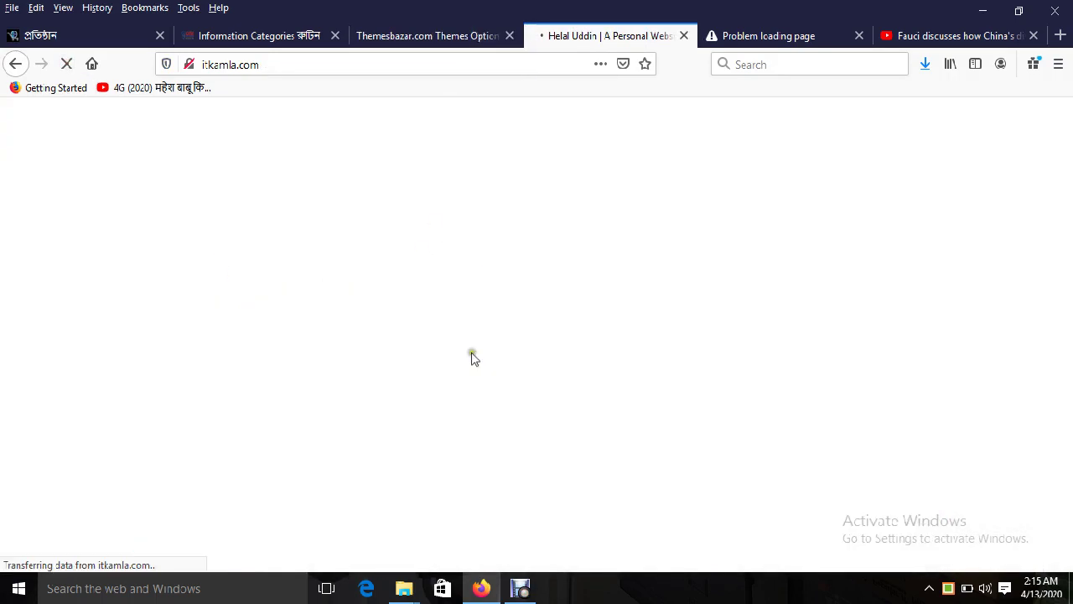
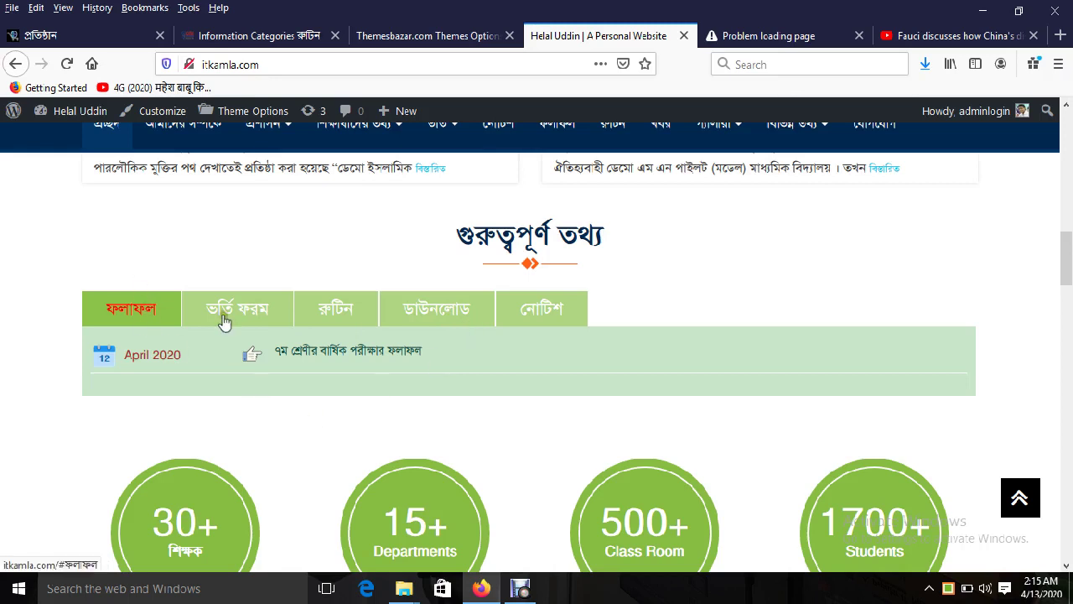
Step: Open the theme's Category Post Options and check the Number and Name title texts
{"action": "scroll", "coordinate": [438, 192], "scroll_direction": "up", "scroll_amount": 3}
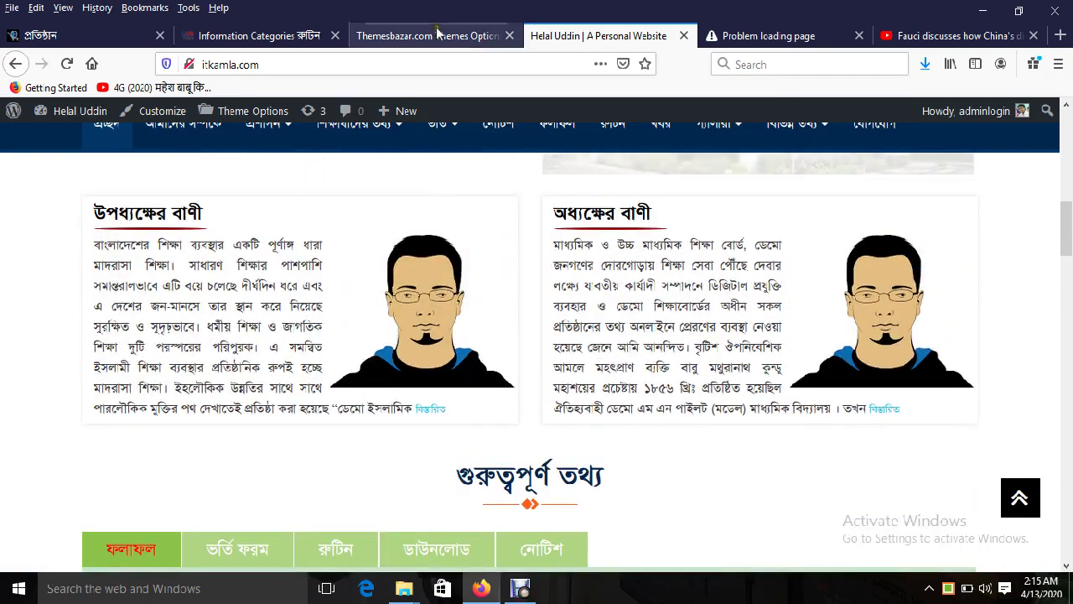
{"action": "left_click", "coordinate": [437, 31]}
{"action": "scroll", "coordinate": [330, 388], "scroll_direction": "down", "scroll_amount": 3}
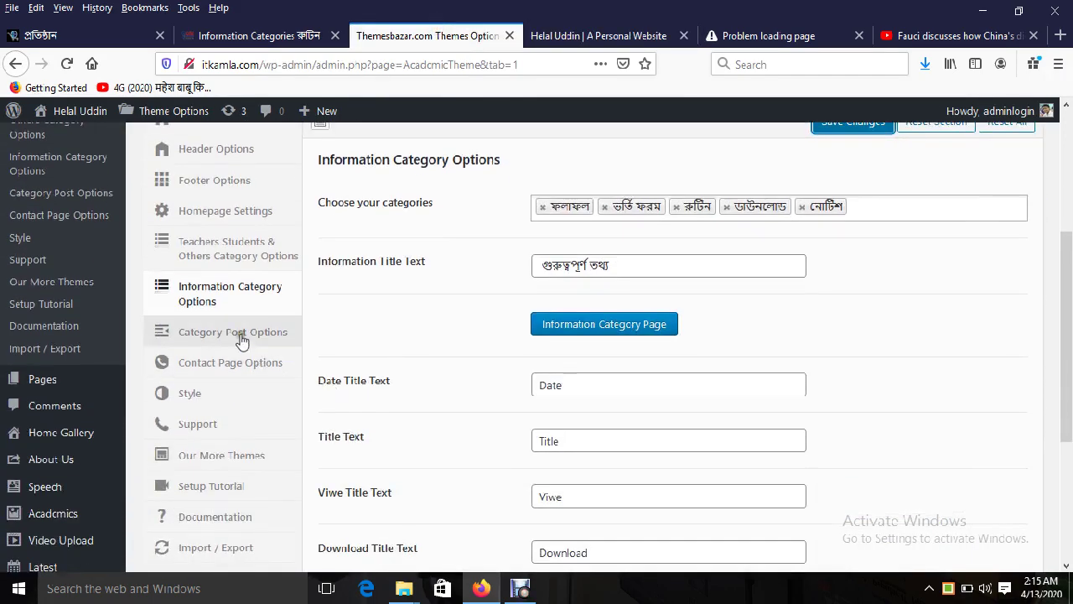
{"action": "left_click", "coordinate": [242, 335]}
{"action": "double_click", "coordinate": [575, 208]}
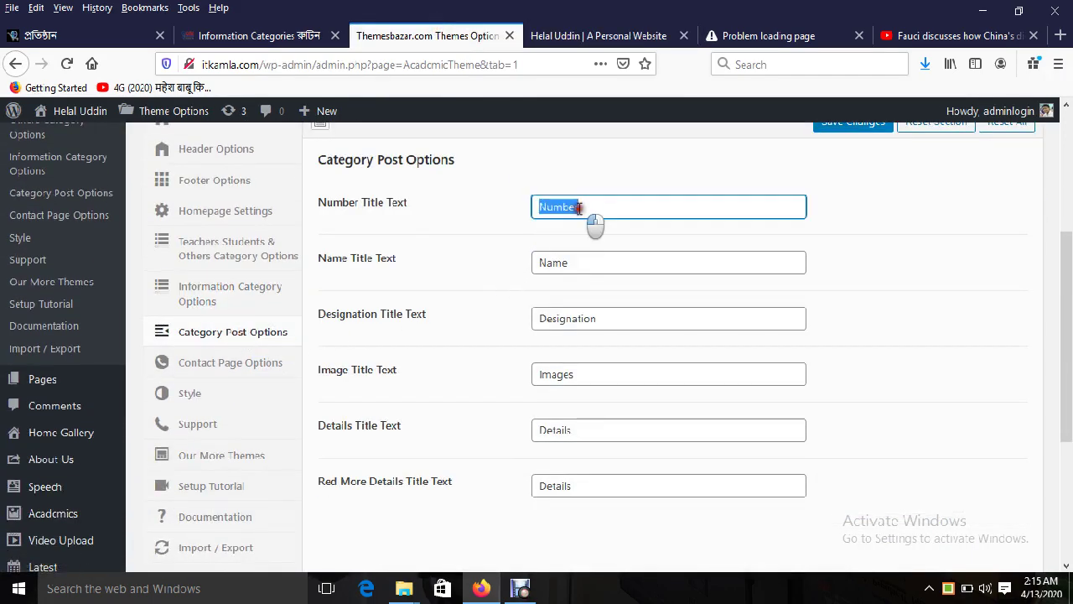
{"action": "left_click", "coordinate": [570, 260]}
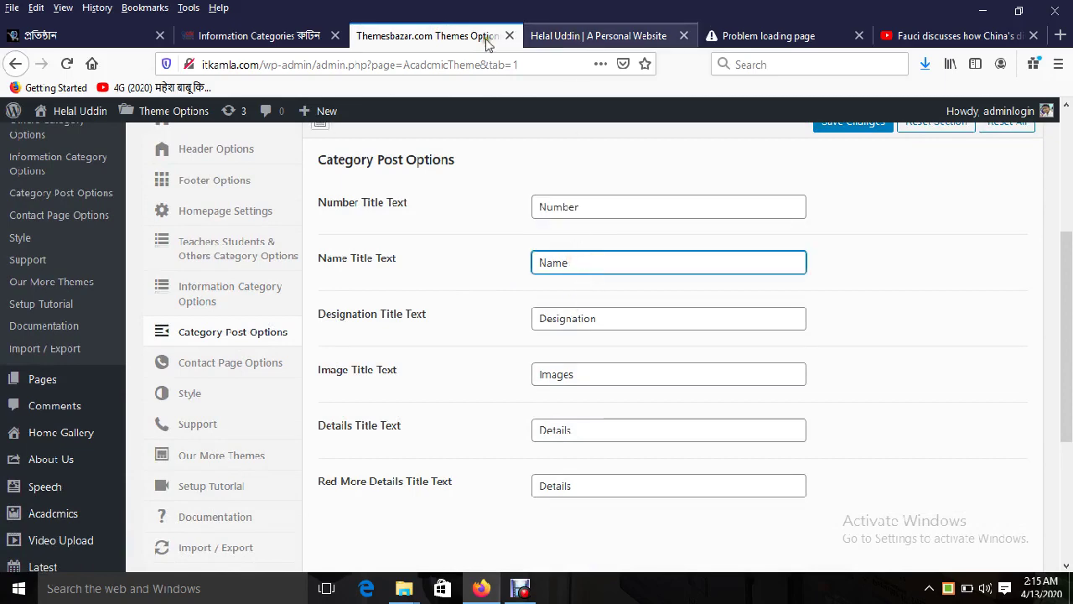
Step: On the demo site, open the ৬ষ্ঠ শ্রেণী list and check its নাম্বার, নাম, পদবী, বিস্তারিত headings
{"action": "left_click", "coordinate": [277, 35]}
{"action": "mouse_move", "coordinate": [367, 243]}
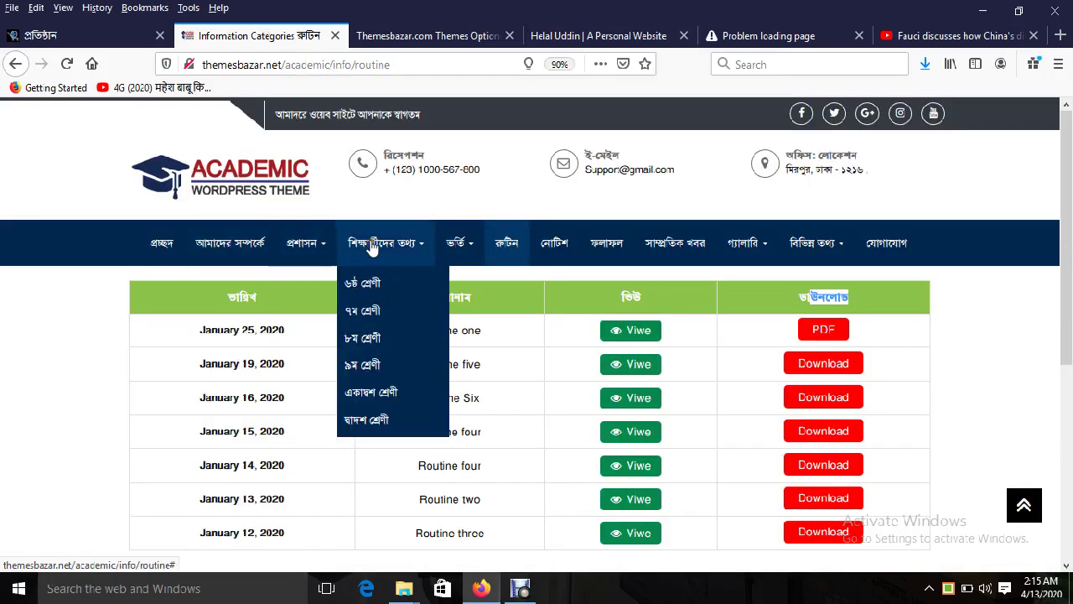
{"action": "left_click", "coordinate": [367, 283]}
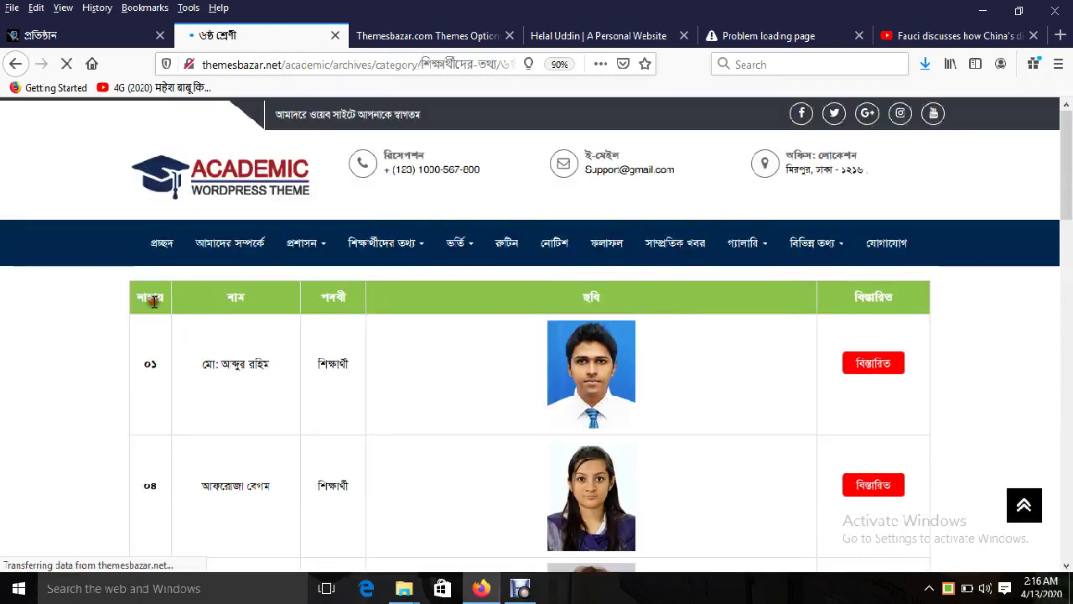
{"action": "double_click", "coordinate": [152, 298]}
{"action": "double_click", "coordinate": [236, 296]}
{"action": "double_click", "coordinate": [332, 296]}
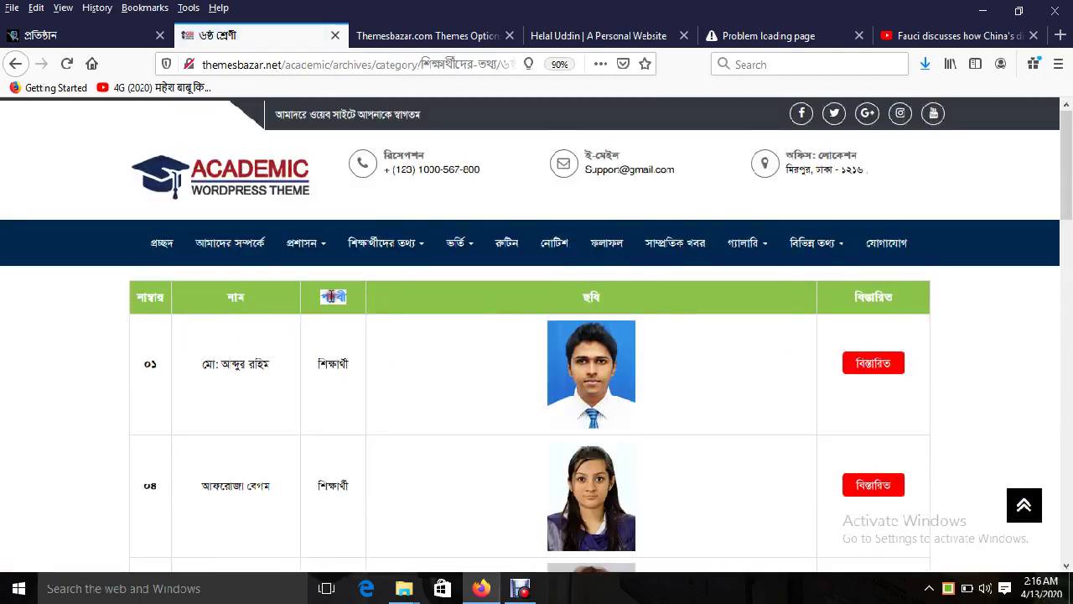
{"action": "double_click", "coordinate": [880, 297]}
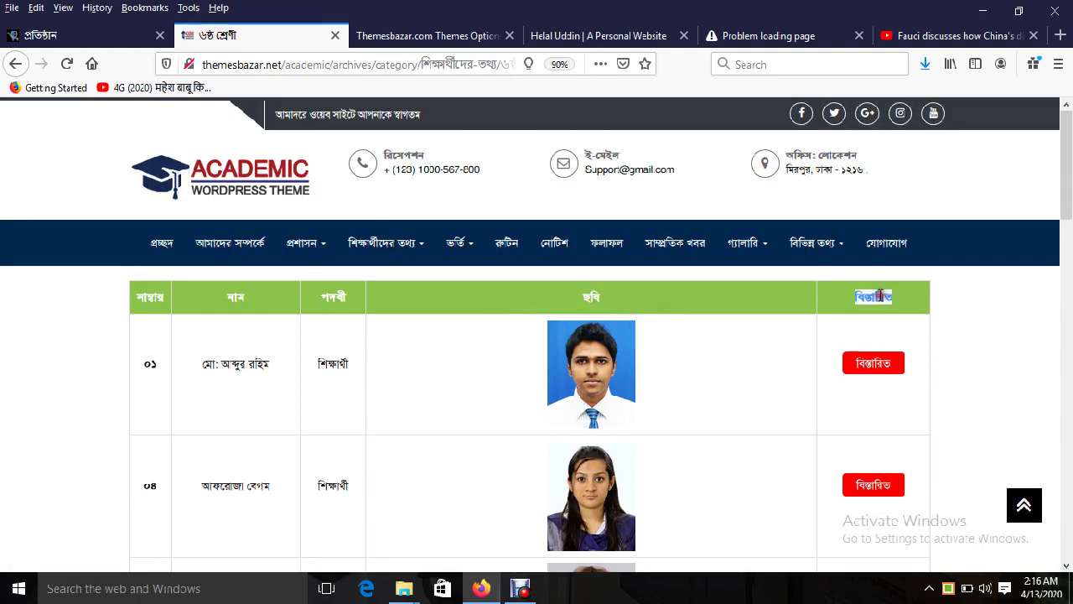
Step: Back in theme options, check the Designation, Images, Details, Red More Details and Number title texts
{"action": "left_click", "coordinate": [468, 36]}
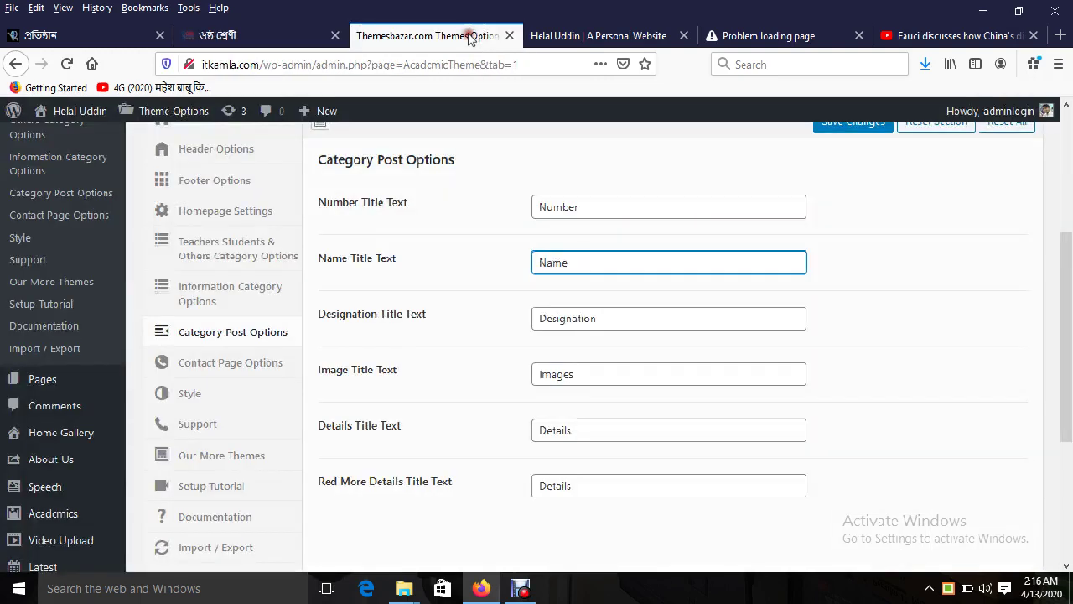
{"action": "double_click", "coordinate": [586, 317]}
{"action": "double_click", "coordinate": [581, 374]}
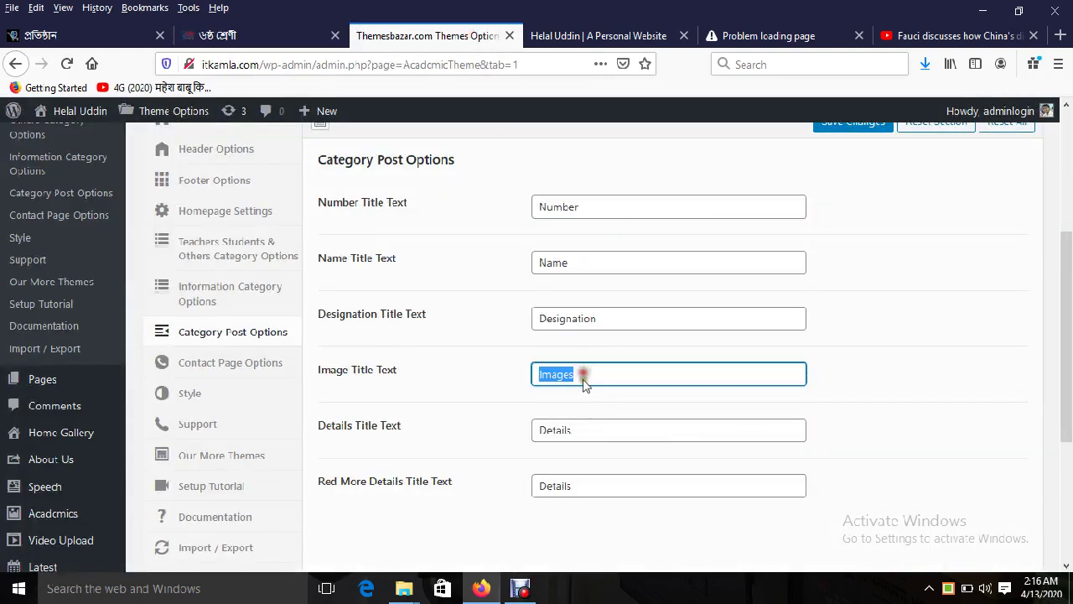
{"action": "double_click", "coordinate": [584, 423]}
{"action": "double_click", "coordinate": [582, 485]}
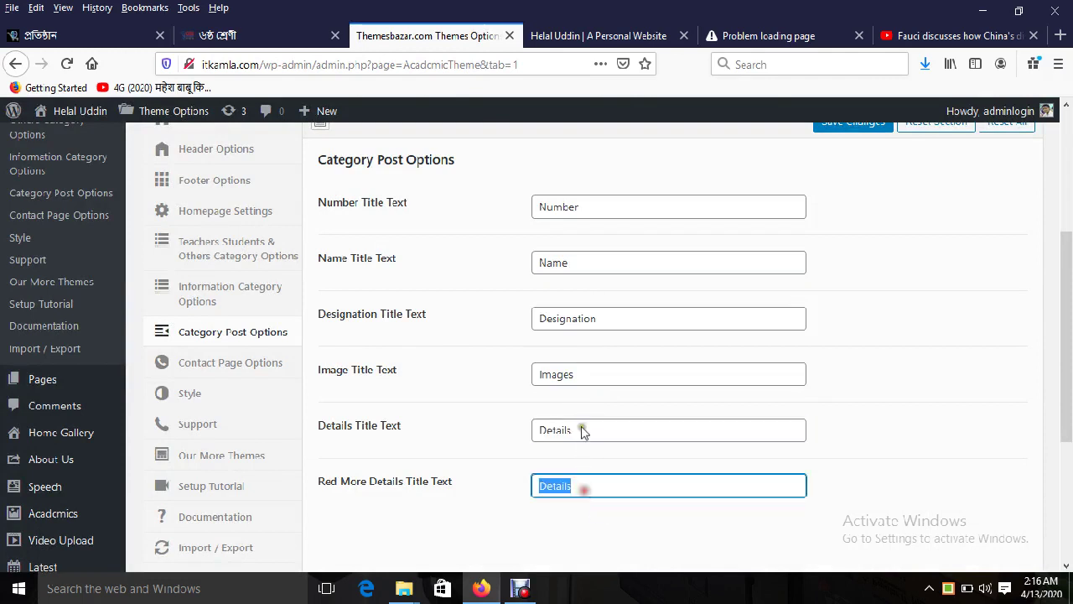
{"action": "double_click", "coordinate": [584, 203]}
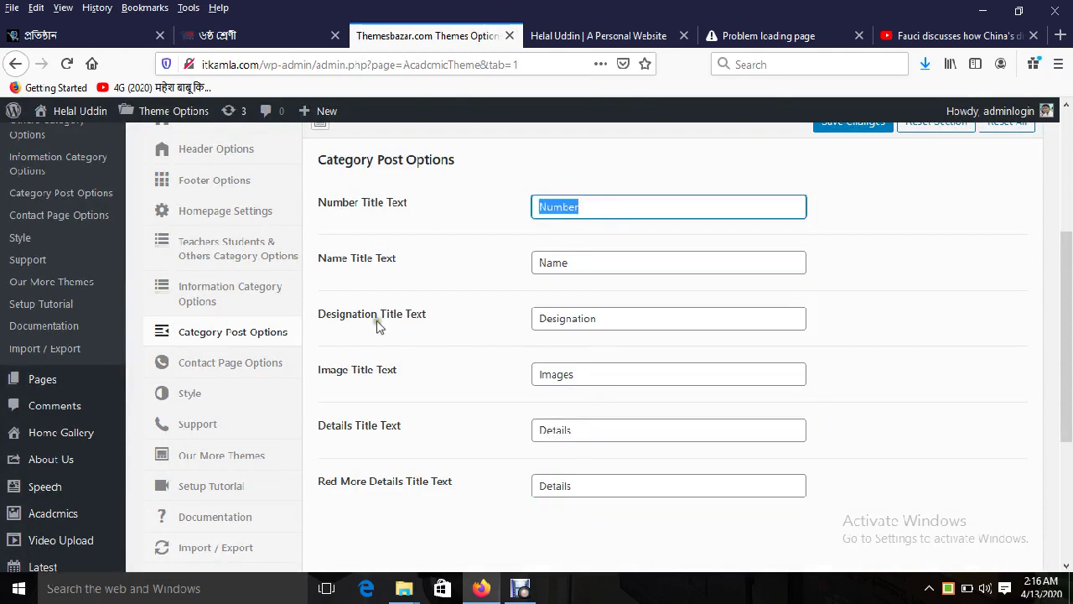
Step: Compare Contact Page Options' 'Leave a Message' title with the live যোগাযোগ page's heading
{"action": "left_click", "coordinate": [219, 373]}
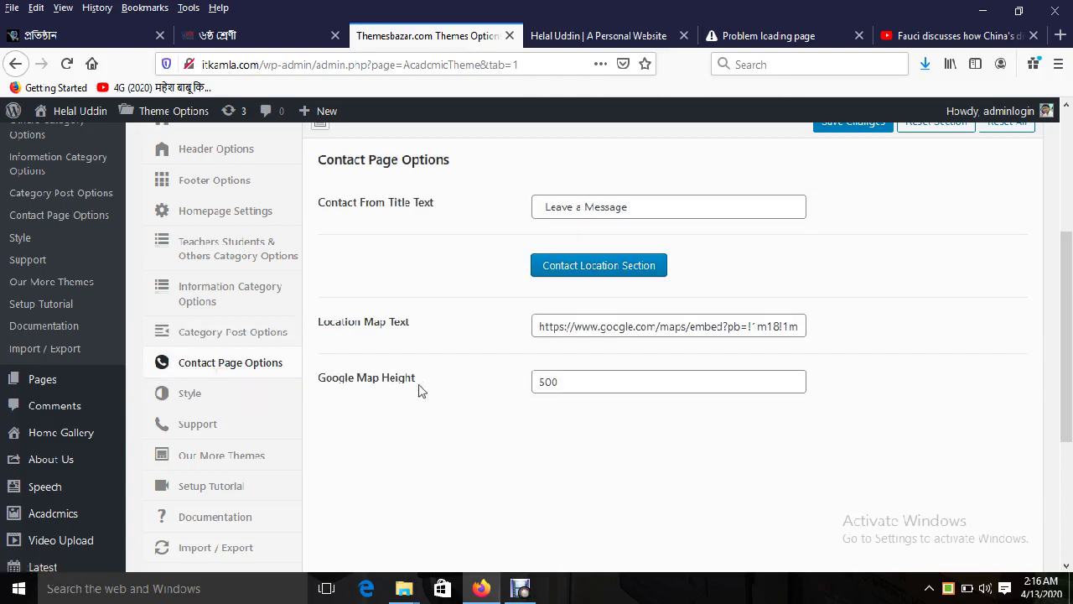
{"action": "triple_click", "coordinate": [638, 209]}
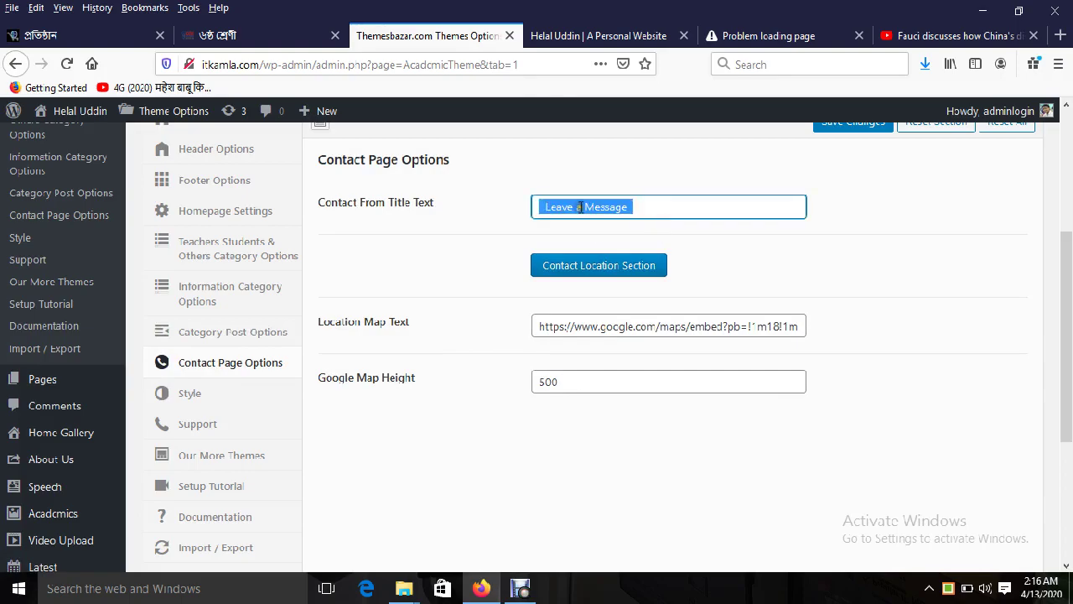
{"action": "left_click", "coordinate": [578, 35]}
{"action": "scroll", "coordinate": [692, 282], "scroll_direction": "up", "scroll_amount": 5}
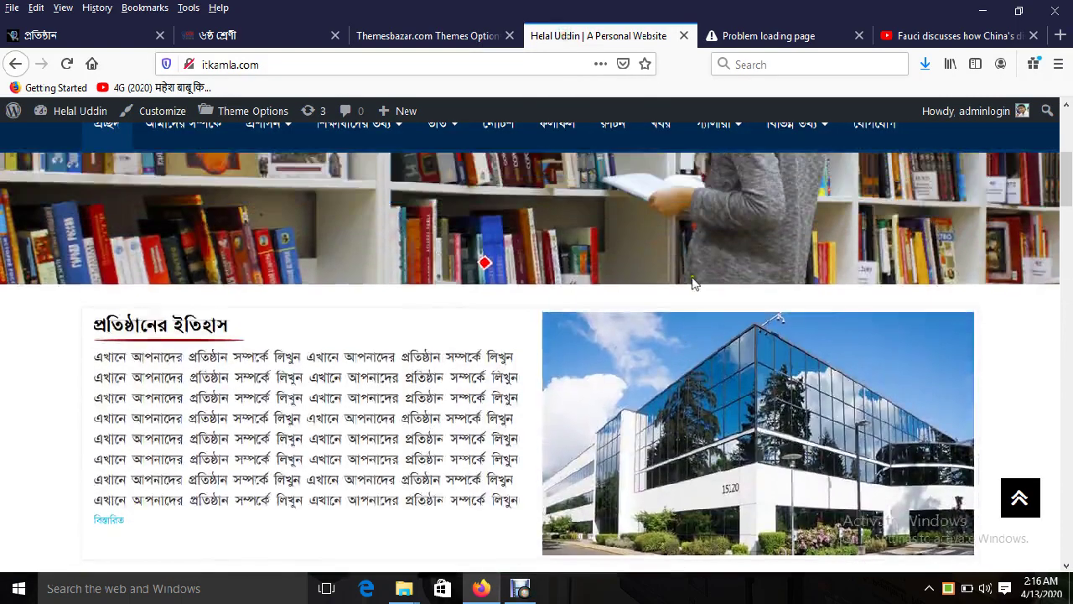
{"action": "scroll", "coordinate": [693, 282], "scroll_direction": "up", "scroll_amount": 3}
{"action": "left_click", "coordinate": [886, 285]}
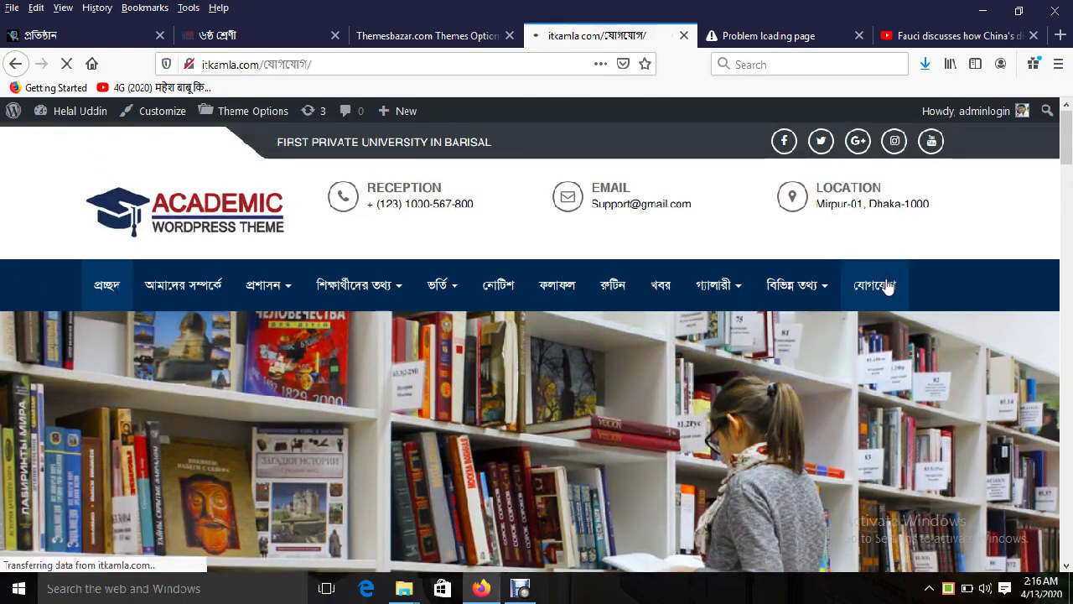
{"action": "scroll", "coordinate": [419, 396], "scroll_direction": "down", "scroll_amount": 3}
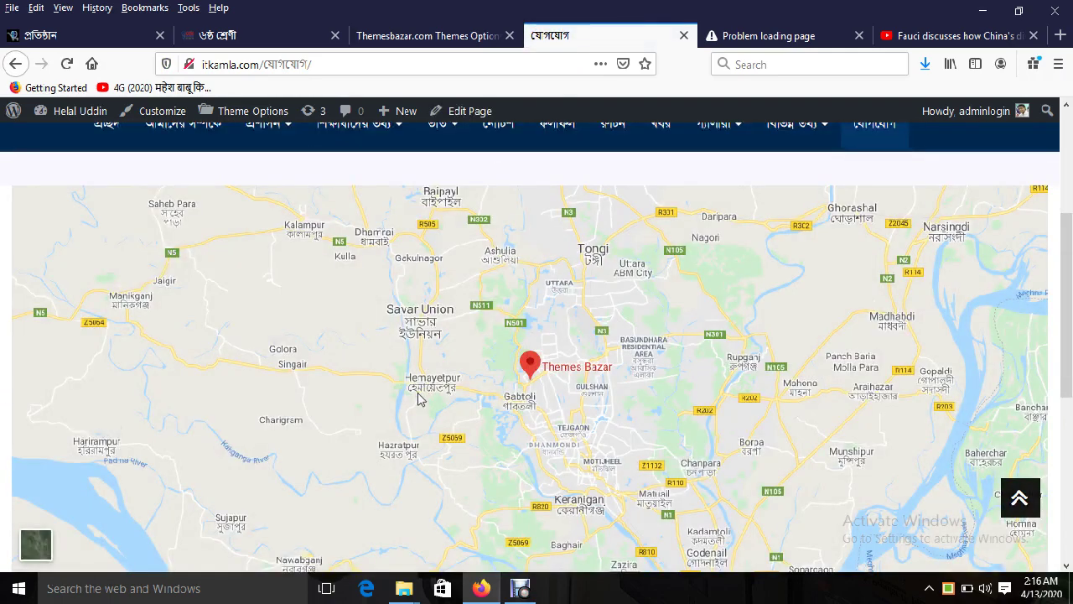
{"action": "scroll", "coordinate": [419, 399], "scroll_direction": "up", "scroll_amount": 3}
{"action": "triple_click", "coordinate": [458, 398]}
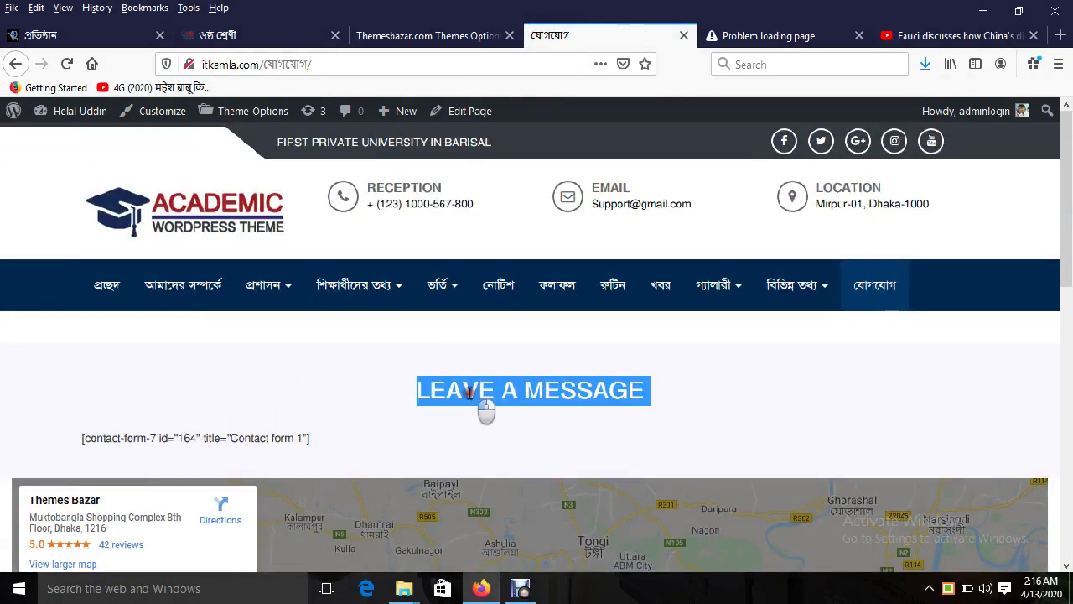
{"action": "scroll", "coordinate": [697, 388], "scroll_direction": "down", "scroll_amount": 3}
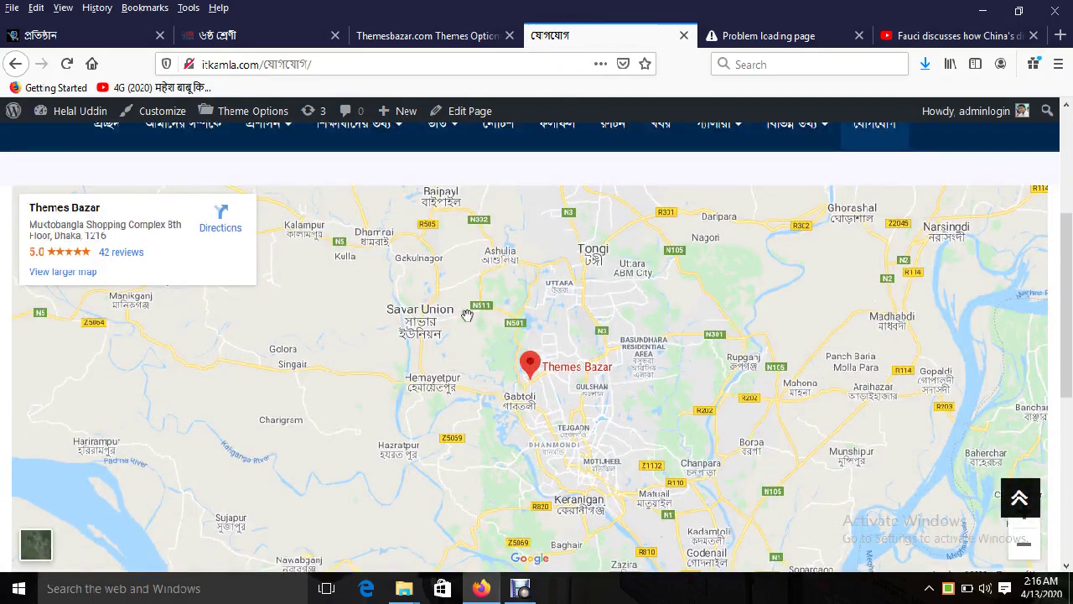
Step: Select the current URL in the Location Map Text field
{"action": "left_click", "coordinate": [448, 40]}
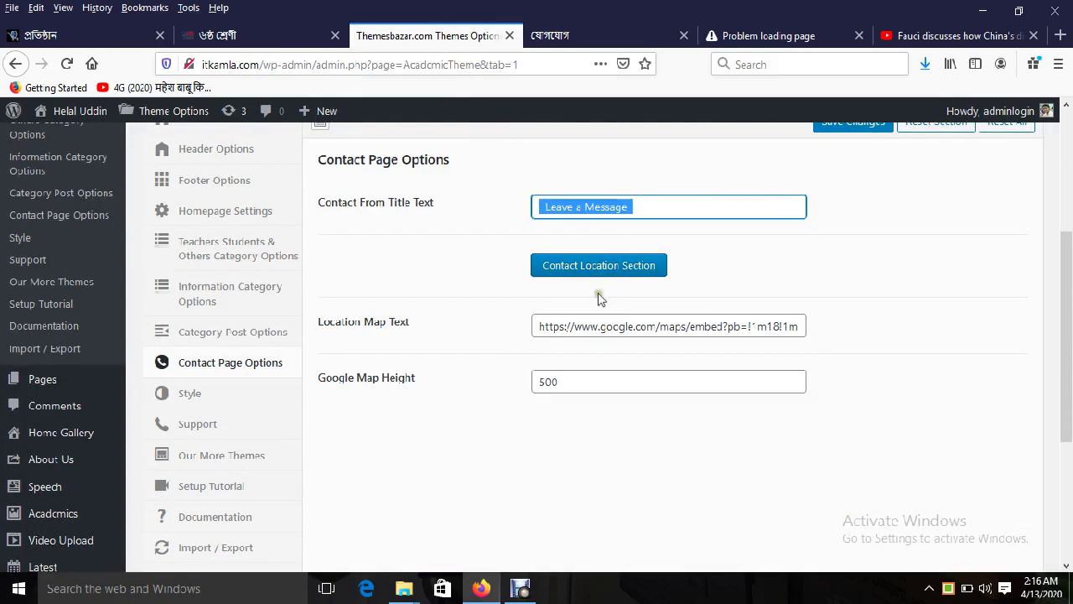
{"action": "triple_click", "coordinate": [632, 328]}
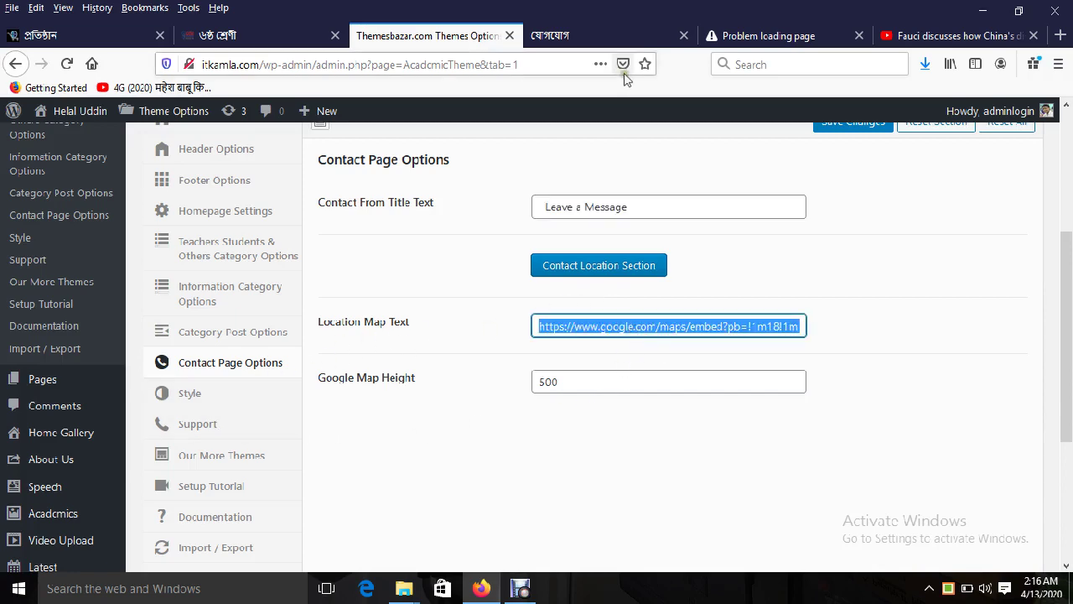
{"action": "left_click", "coordinate": [597, 38]}
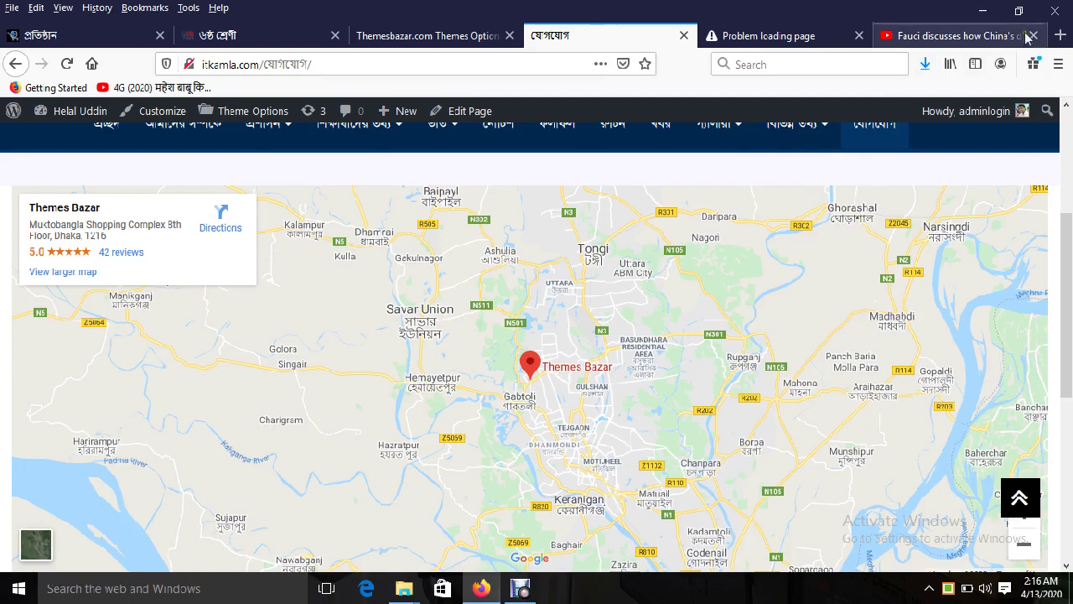
Step: Load the Google homepage in a new browser tab
{"action": "left_click", "coordinate": [1059, 36]}
{"action": "type", "text": "প্রস"}
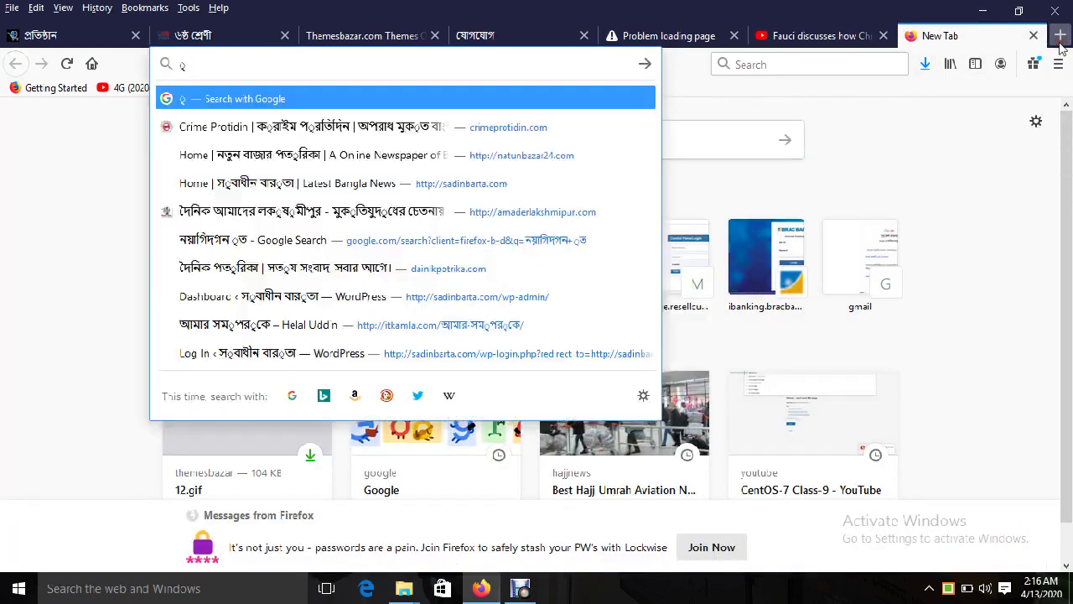
{"action": "key", "text": "BackSpace"}
{"action": "key", "text": "BackSpace"}
{"action": "key", "text": "BackSpace"}
{"action": "key", "text": "BackSpace"}
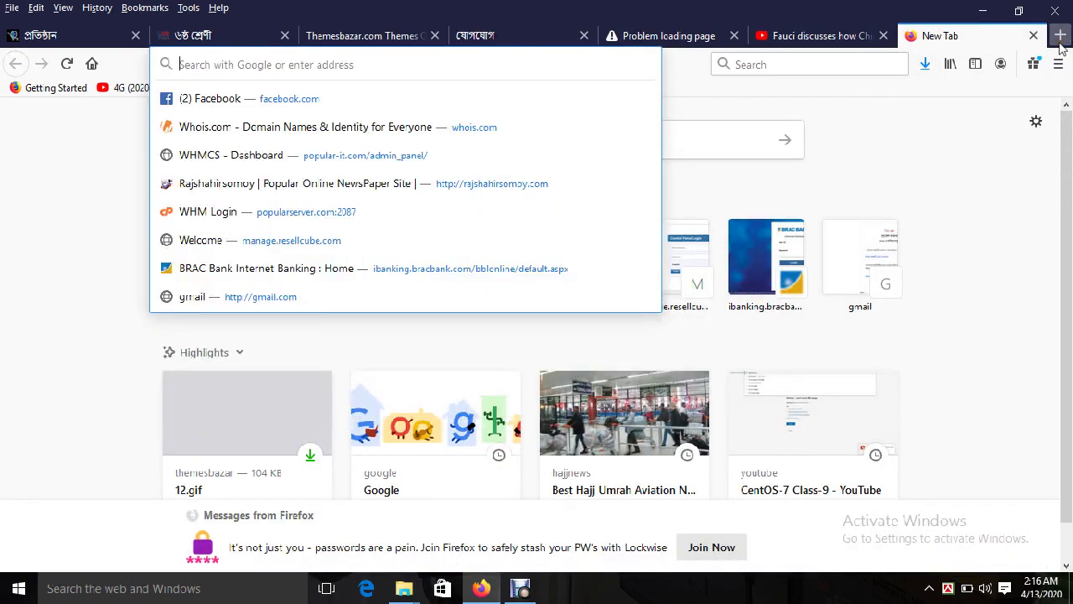
{"action": "type", "text": "google.com"}
{"action": "key", "text": "Return"}
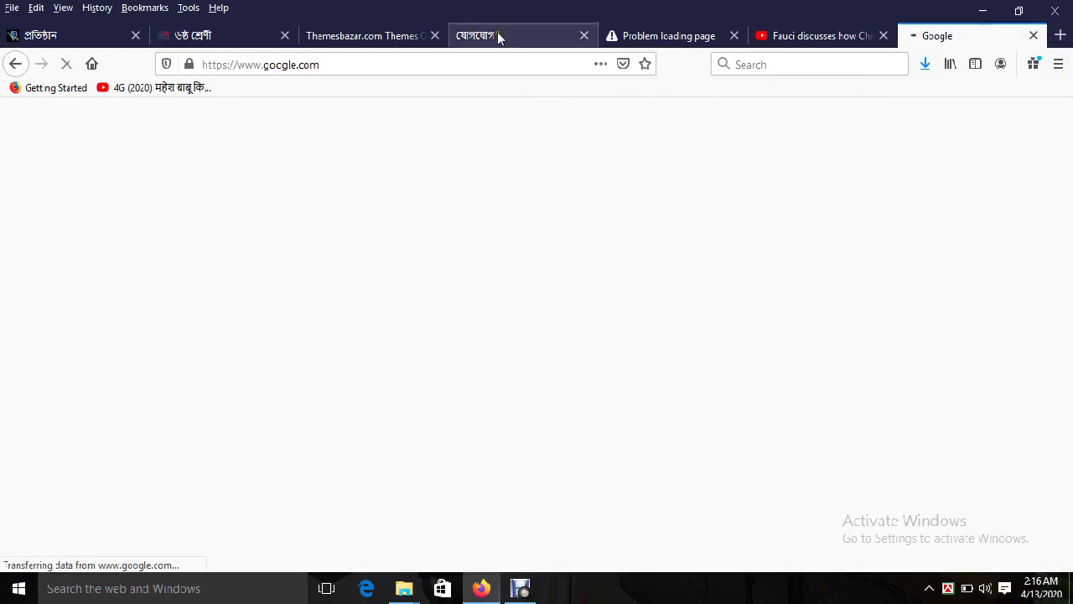
Step: Return to the theme options and place the cursor in the Location Map Text field
{"action": "left_click", "coordinate": [498, 36]}
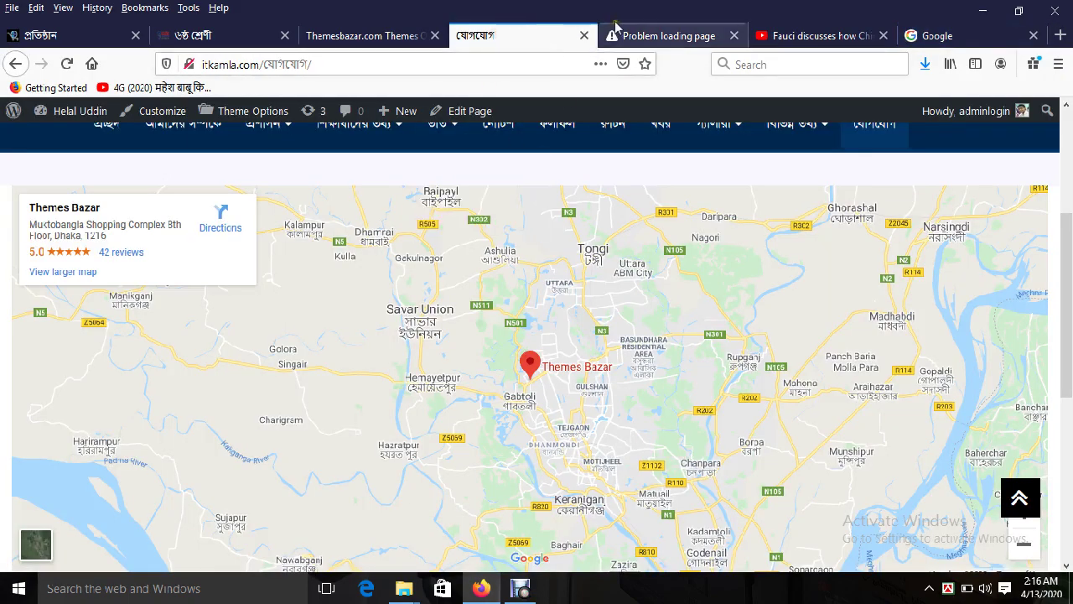
{"action": "left_click", "coordinate": [641, 36]}
{"action": "left_click", "coordinate": [392, 36]}
{"action": "left_click", "coordinate": [606, 328]}
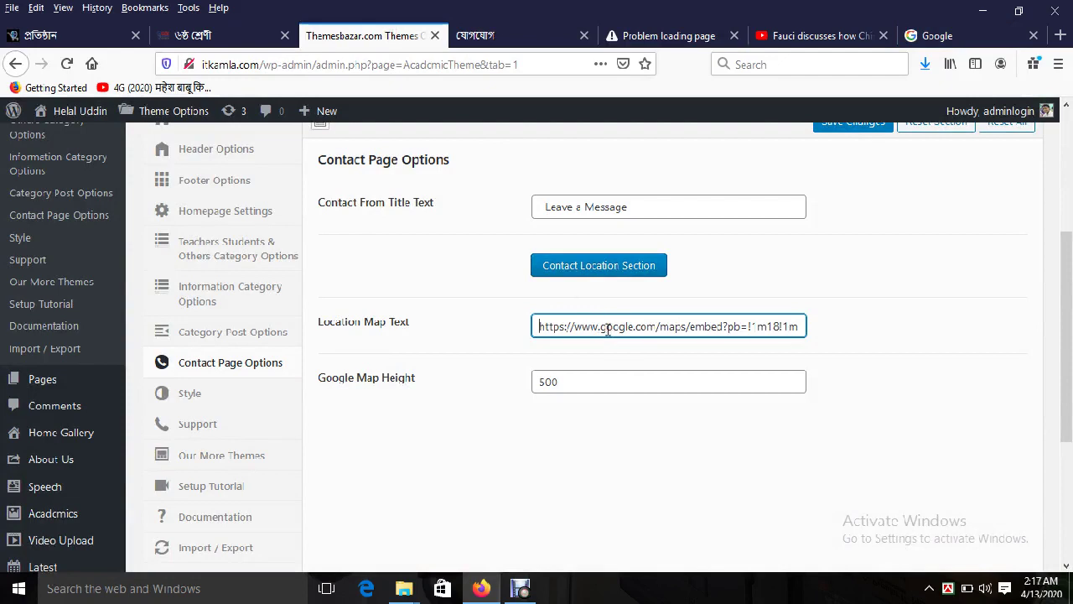
Step: In Google Maps, find the Themes Bazar place and copy its share link
{"action": "left_click", "coordinate": [964, 36]}
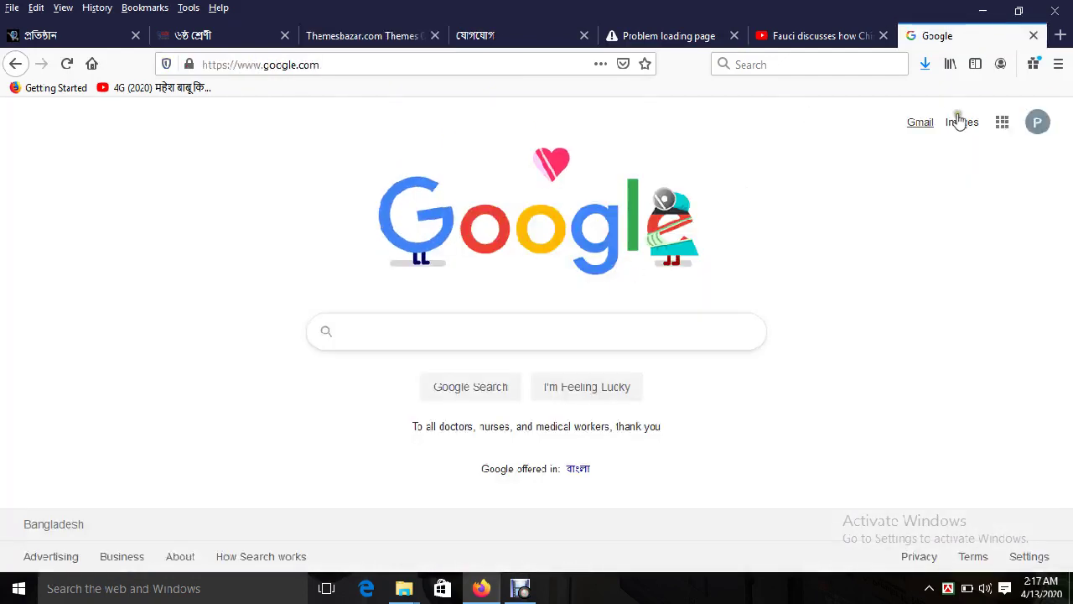
{"action": "left_click", "coordinate": [1000, 126]}
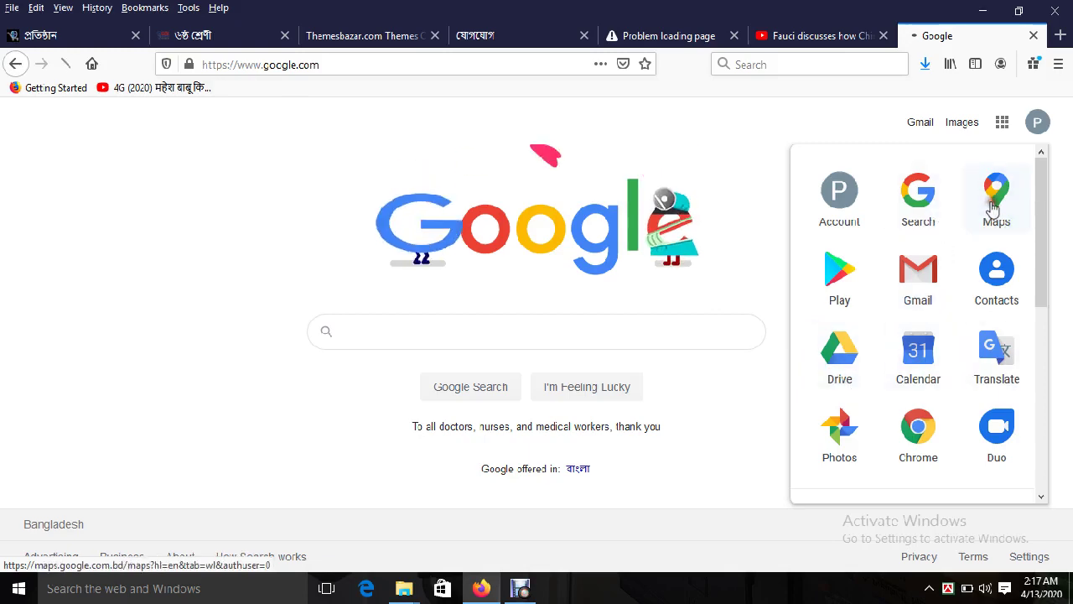
{"action": "left_click", "coordinate": [537, 226]}
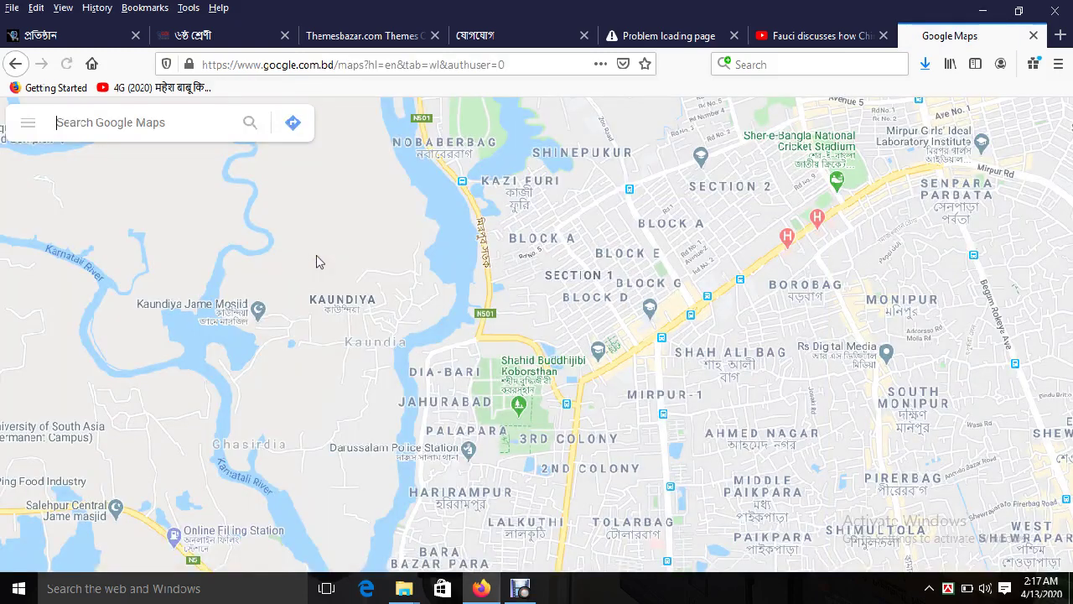
{"action": "left_click", "coordinate": [107, 122]}
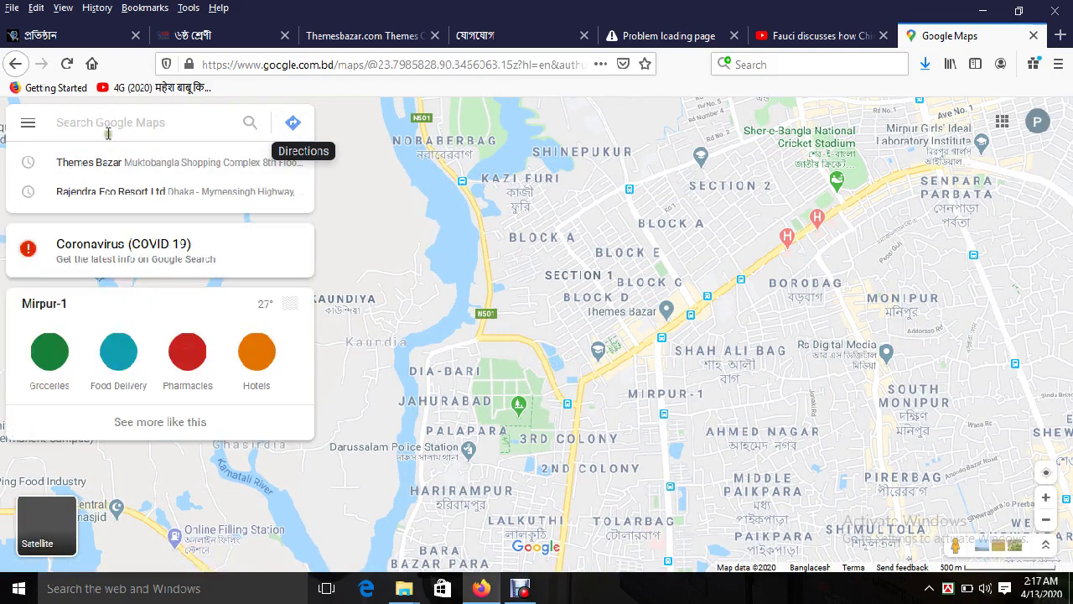
{"action": "left_click", "coordinate": [117, 162]}
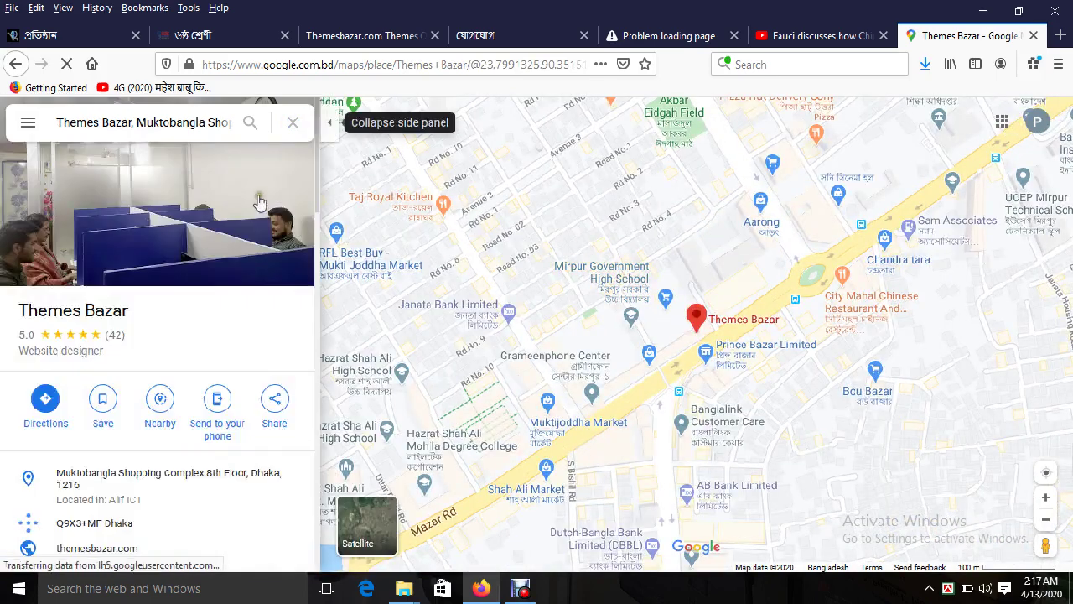
{"action": "scroll", "coordinate": [202, 446], "scroll_direction": "down", "scroll_amount": 4}
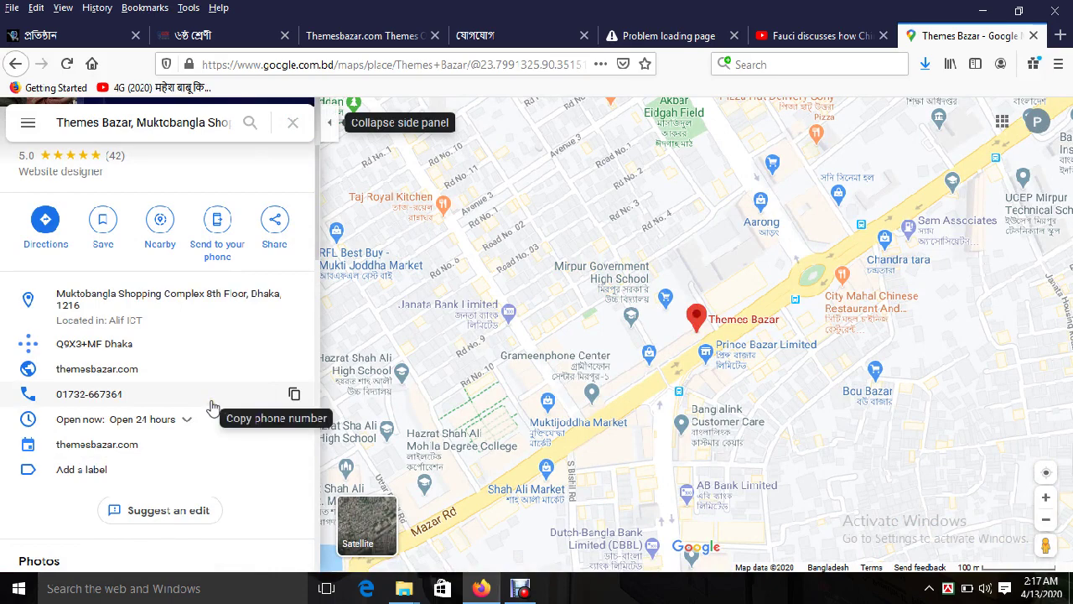
{"action": "scroll", "coordinate": [214, 402], "scroll_direction": "up", "scroll_amount": 4}
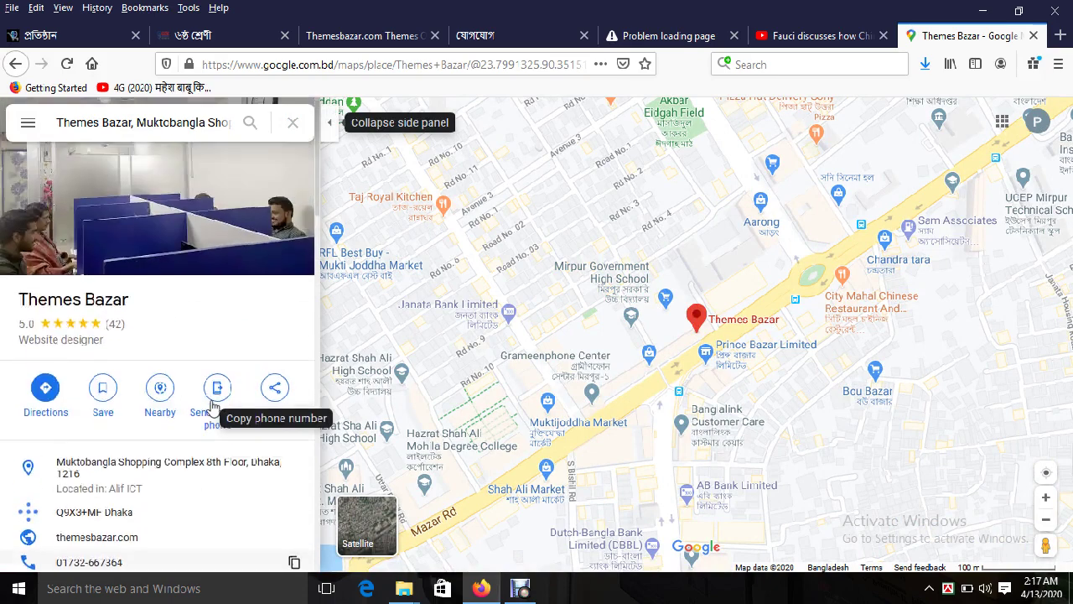
{"action": "left_click", "coordinate": [275, 405]}
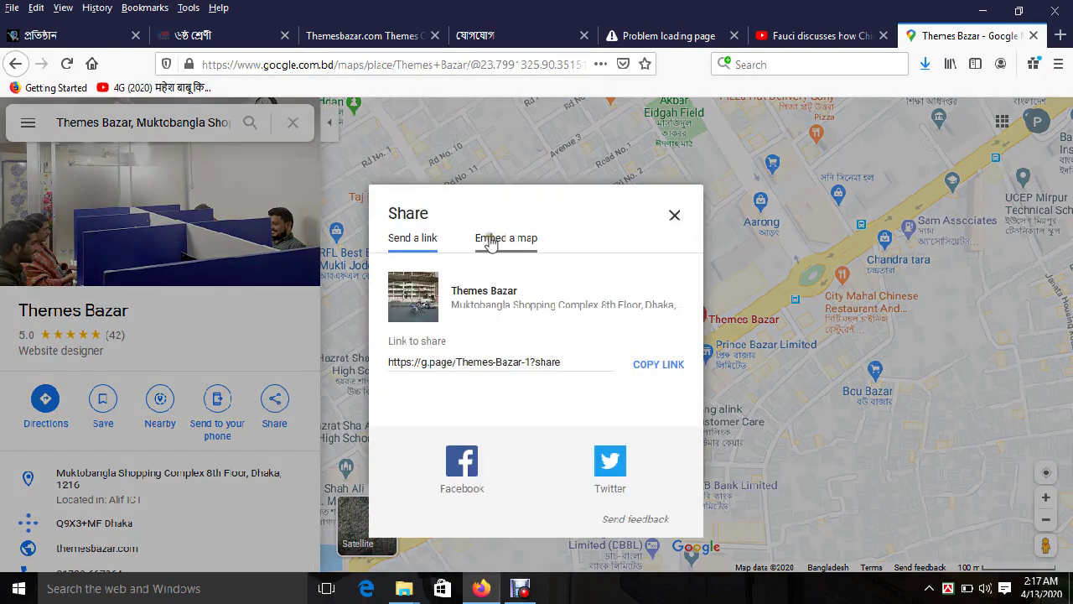
{"action": "left_click", "coordinate": [666, 367]}
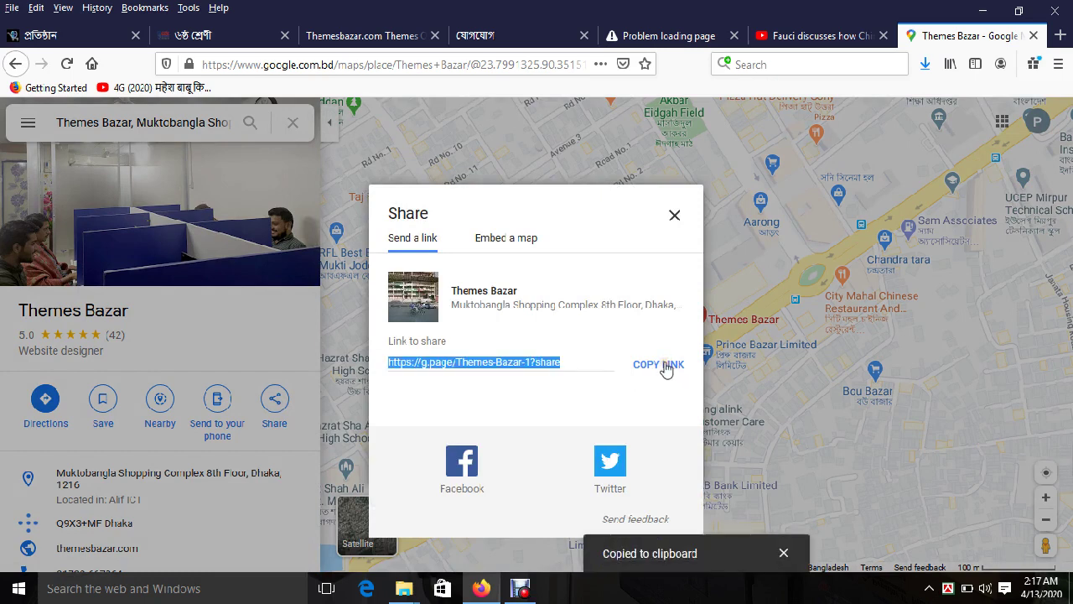
{"action": "left_click", "coordinate": [350, 39]}
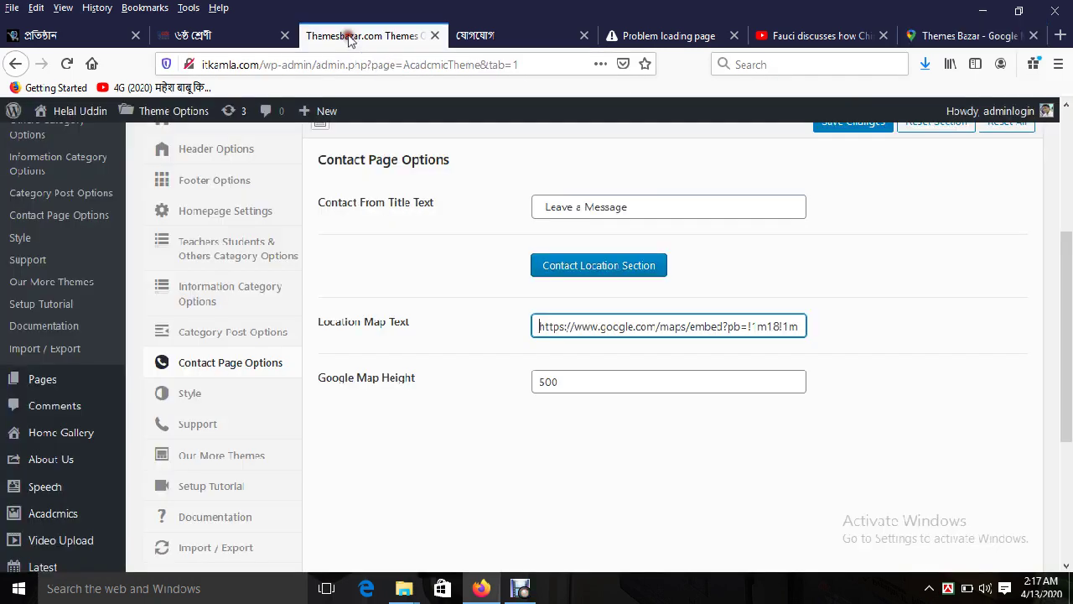
{"action": "key", "text": "ctrl+a"}
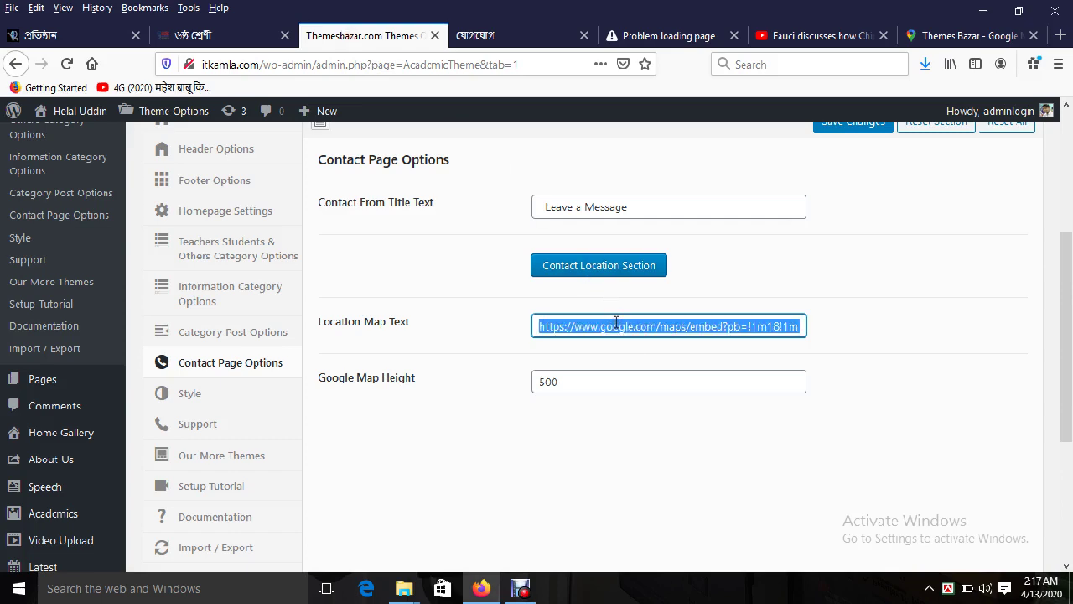
{"action": "key", "text": "ctrl+v"}
{"action": "left_click", "coordinate": [842, 126]}
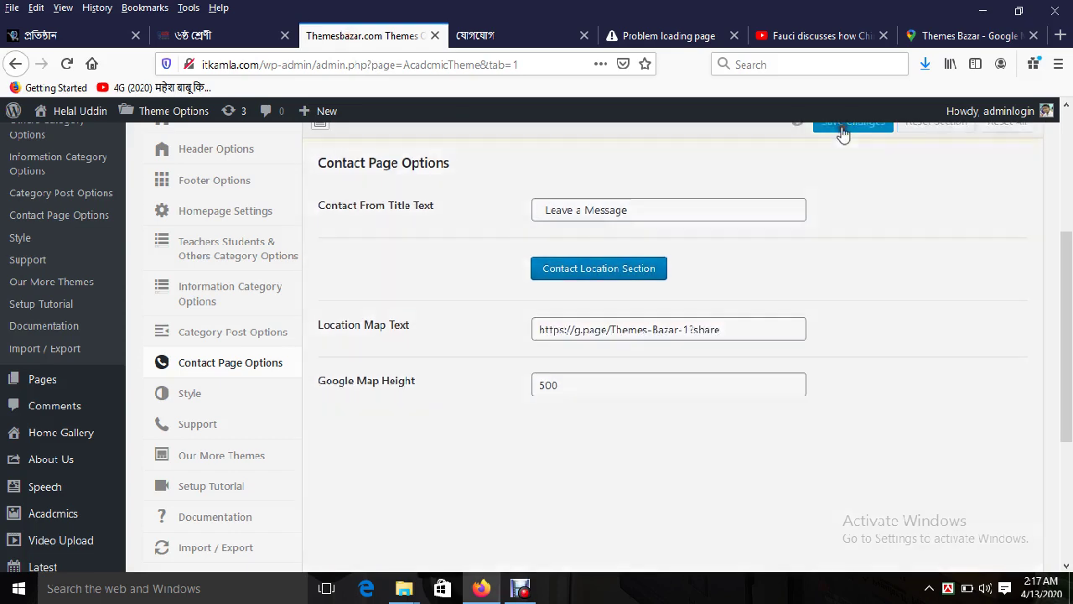
{"action": "left_click", "coordinate": [494, 35]}
{"action": "scroll", "coordinate": [926, 258], "scroll_direction": "up", "scroll_amount": 3}
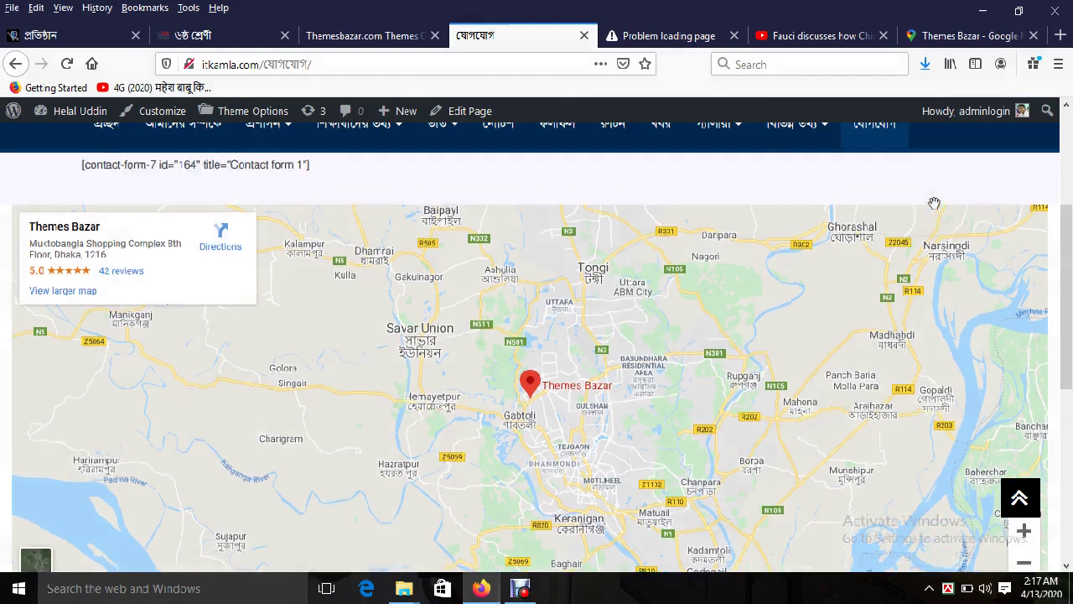
{"action": "left_click", "coordinate": [879, 209]}
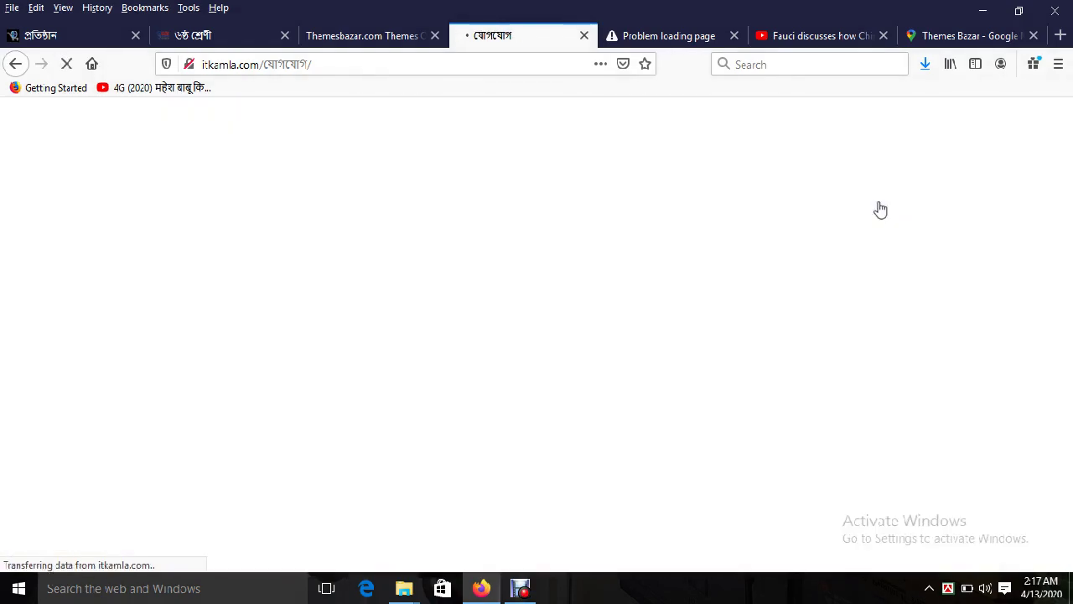
Step: Copy the Themes Bazar embed-map iframe HTML from Google Maps and minimize the browser
{"action": "scroll", "coordinate": [511, 414], "scroll_direction": "down", "scroll_amount": 2}
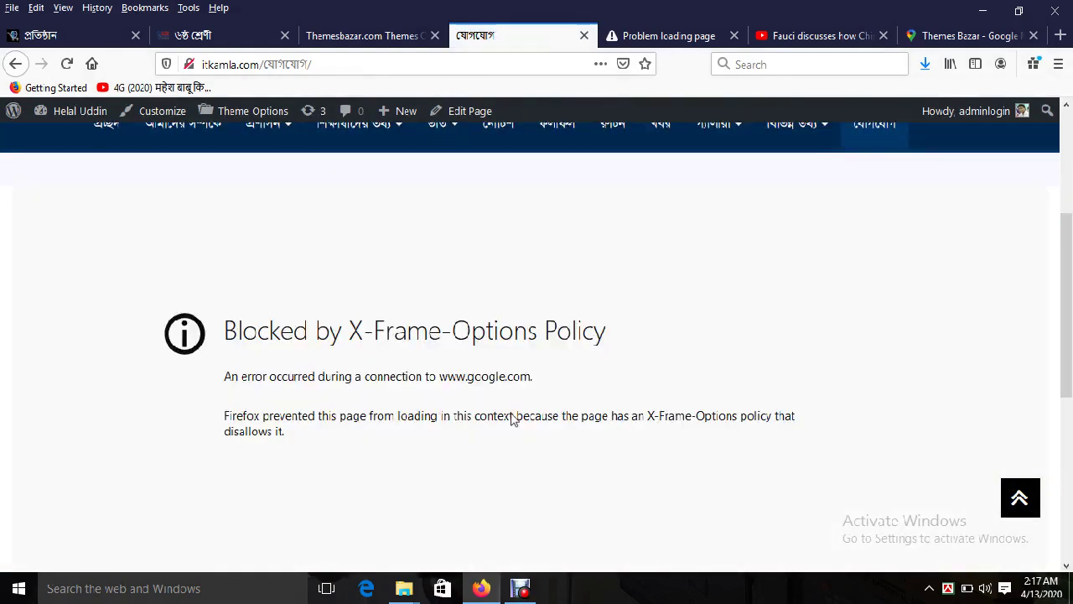
{"action": "scroll", "coordinate": [511, 419], "scroll_direction": "up", "scroll_amount": 3}
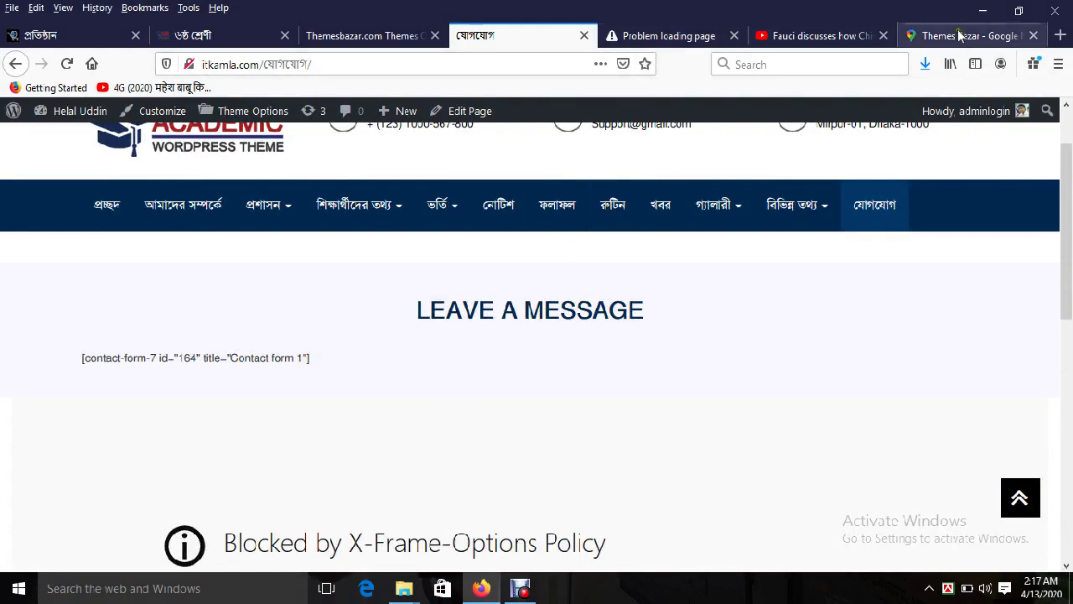
{"action": "left_click", "coordinate": [959, 35]}
{"action": "left_click", "coordinate": [491, 243]}
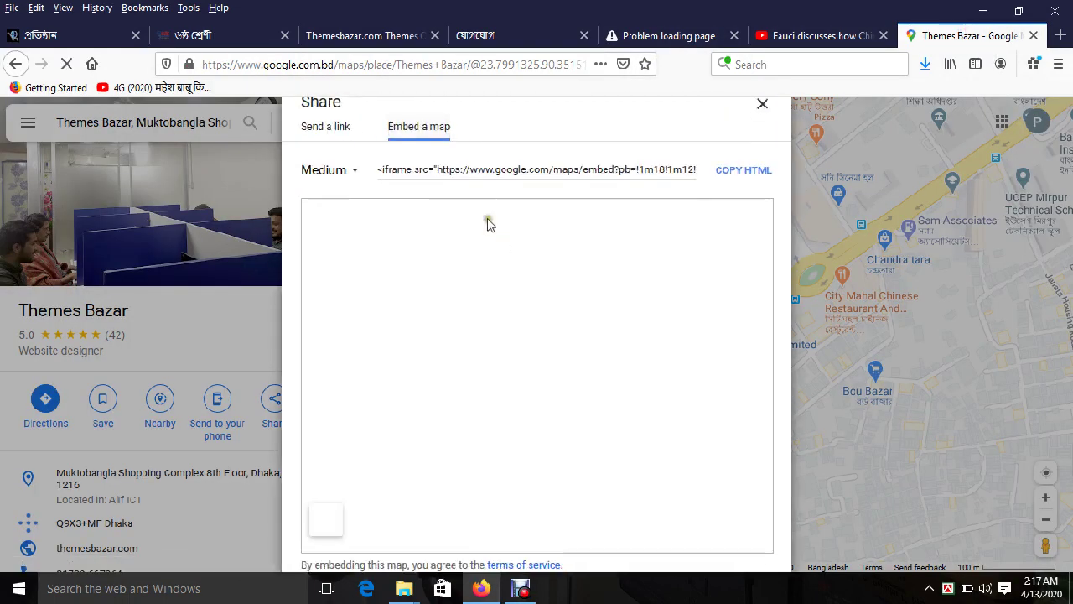
{"action": "left_click", "coordinate": [439, 164]}
{"action": "left_click", "coordinate": [444, 171]}
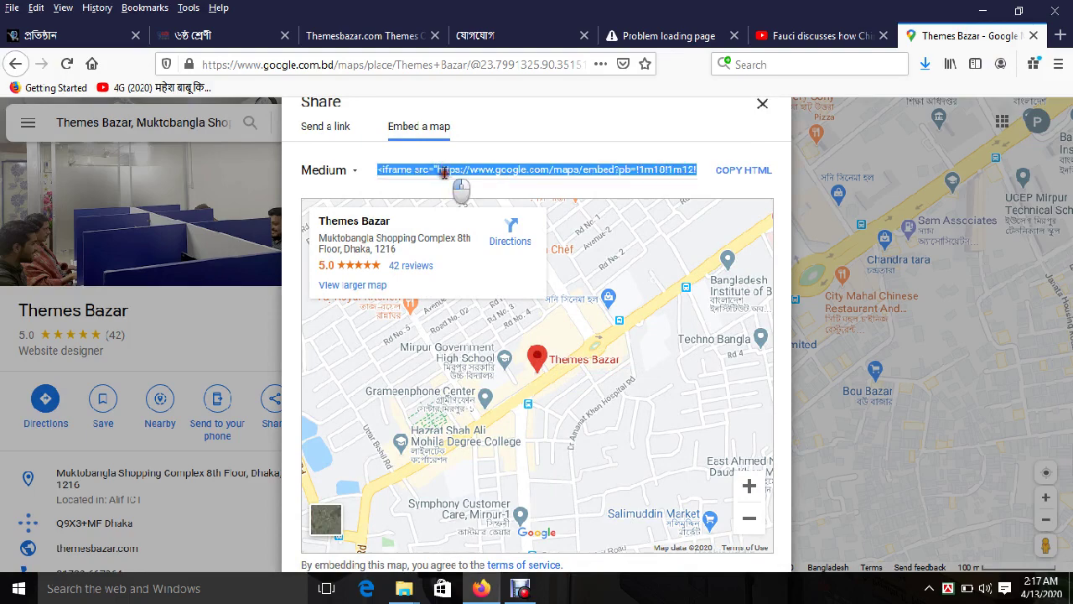
{"action": "left_click", "coordinate": [751, 176]}
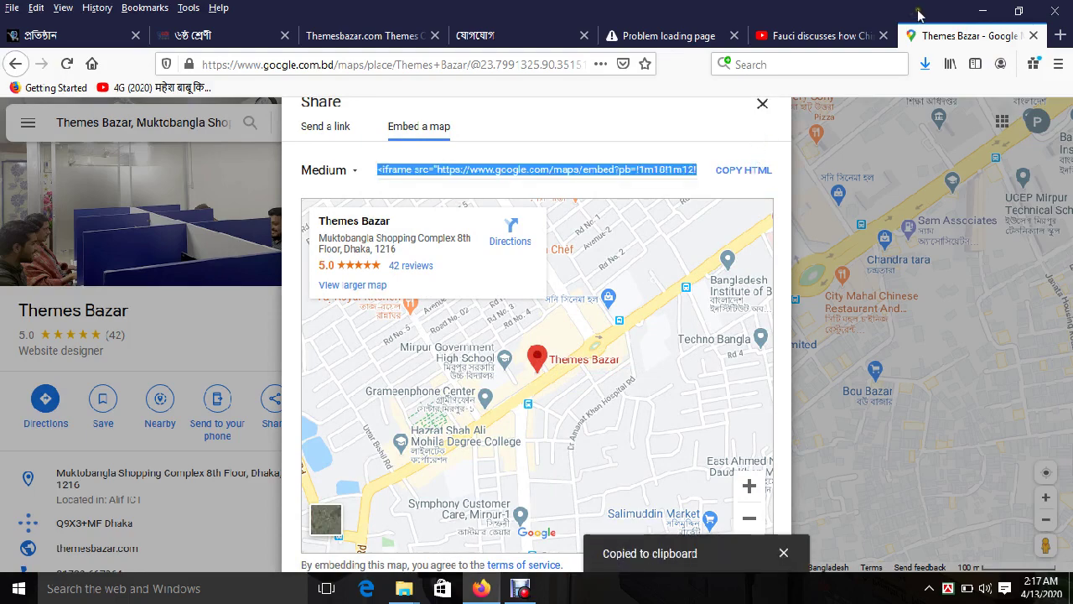
{"action": "left_click", "coordinate": [980, 11]}
{"action": "left_click", "coordinate": [482, 348]}
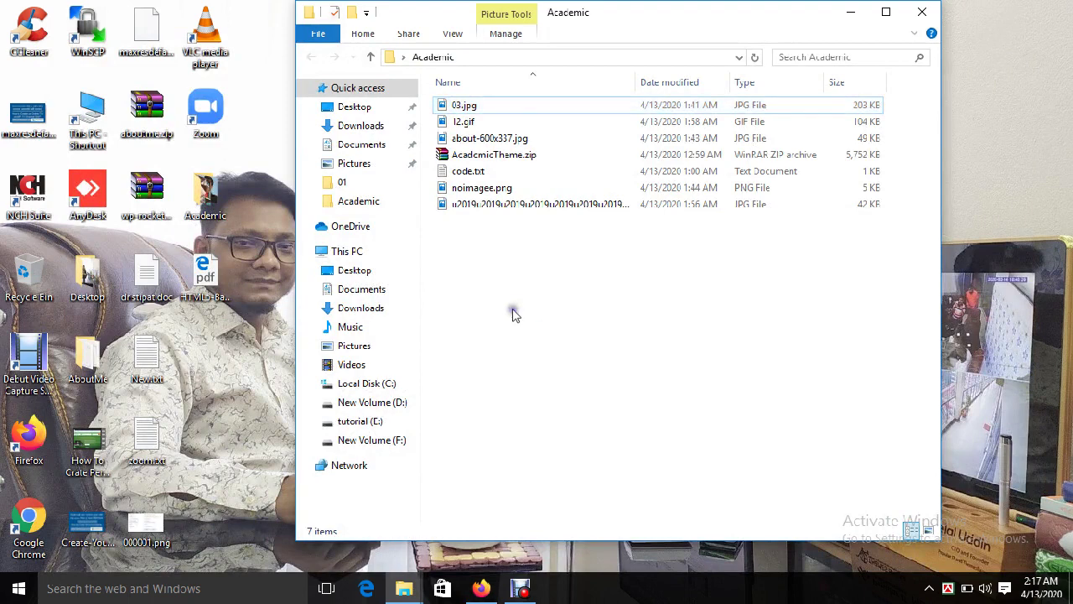
Step: Create a new text document in the folder and paste the iframe code into it
{"action": "right_click", "coordinate": [516, 315]}
{"action": "mouse_move", "coordinate": [575, 498]}
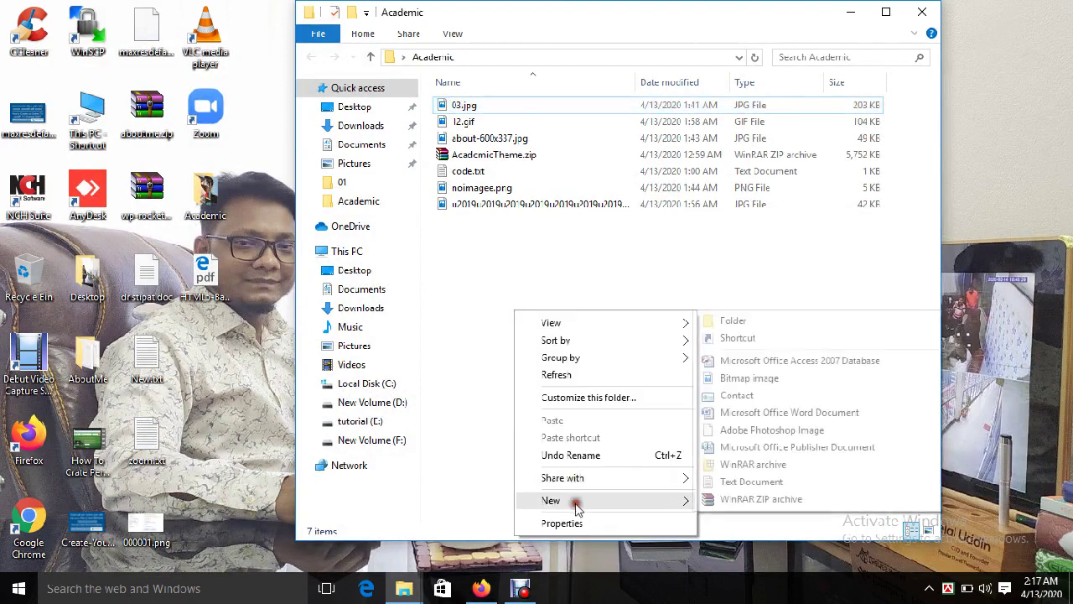
{"action": "left_click", "coordinate": [722, 481]}
{"action": "key", "text": "Return"}
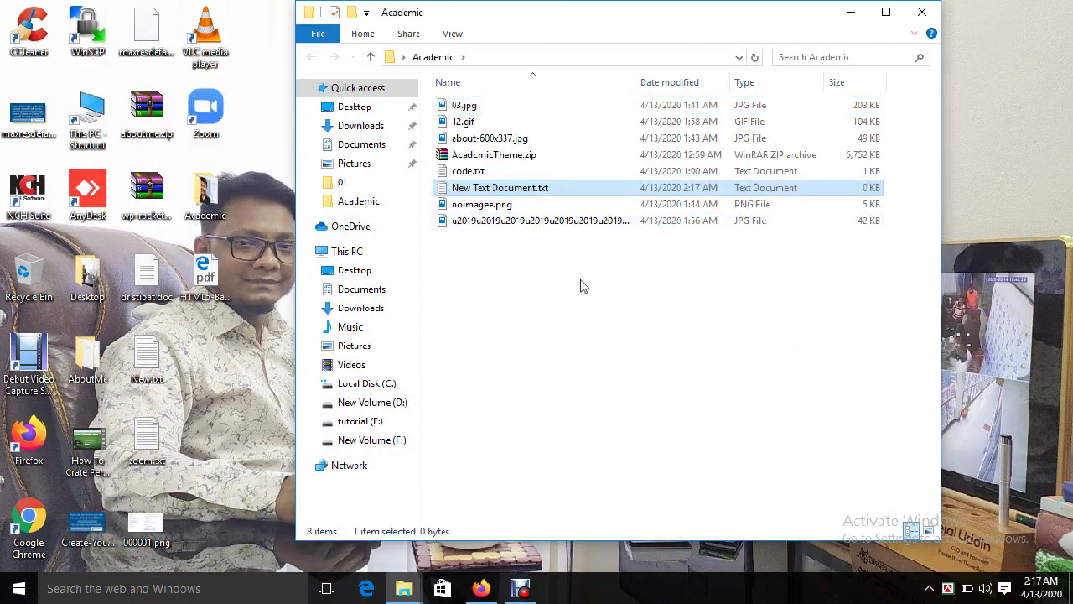
{"action": "key", "text": "ctrl+v"}
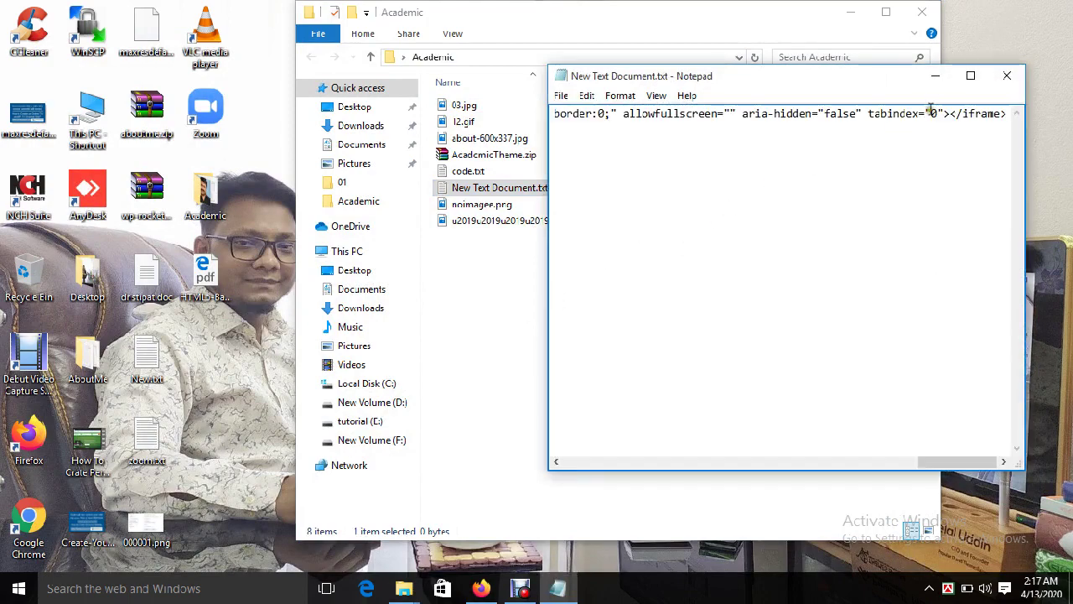
{"action": "left_click", "coordinate": [970, 75]}
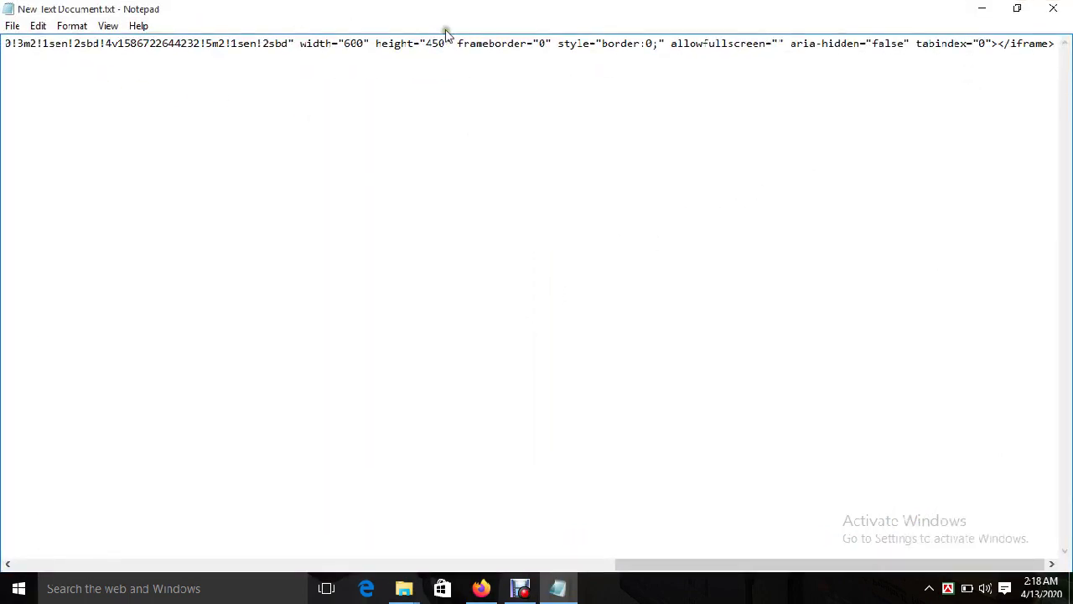
{"action": "left_click_drag", "start_coordinate": [649, 567], "coordinate": [59, 555]}
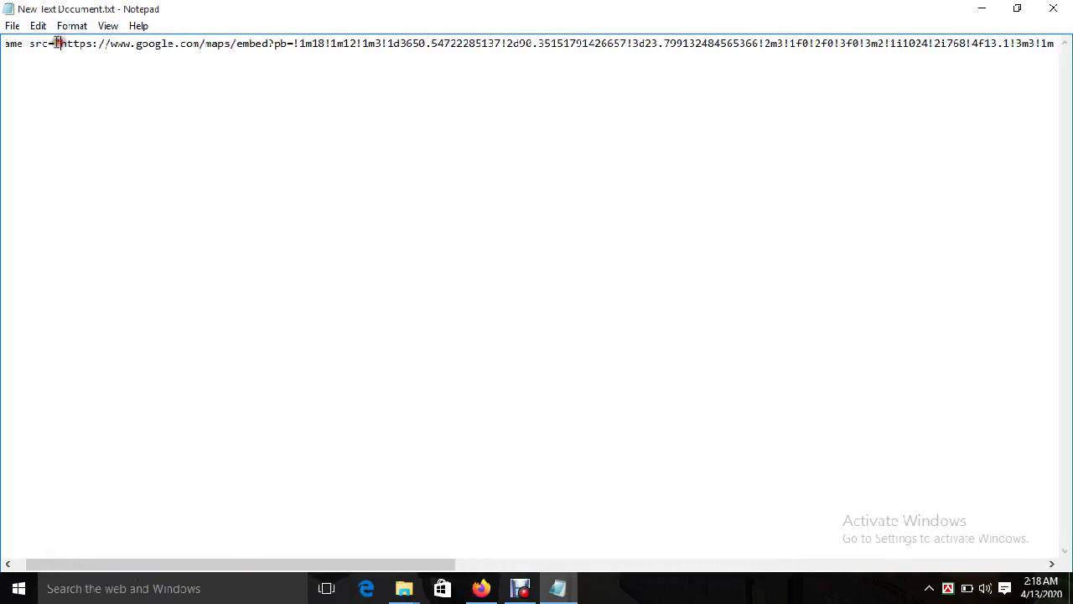
{"action": "left_click_drag", "start_coordinate": [244, 565], "coordinate": [622, 565]}
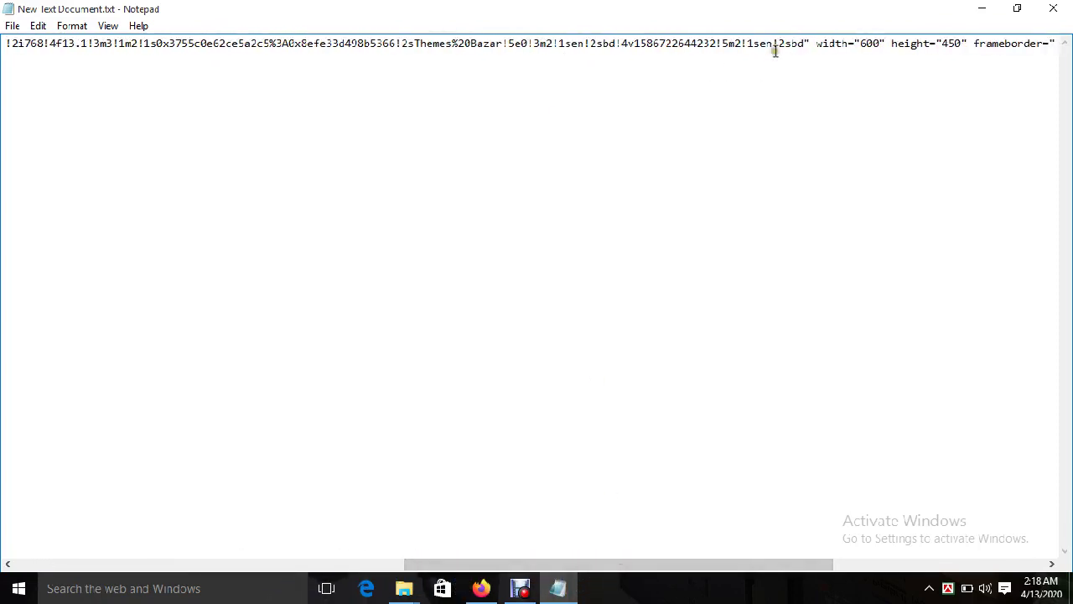
Step: Copy the embed src URL, close the file without saving, and bring the browser back
{"action": "left_click", "coordinate": [802, 42], "text": "shift"}
{"action": "right_click", "coordinate": [804, 42]}
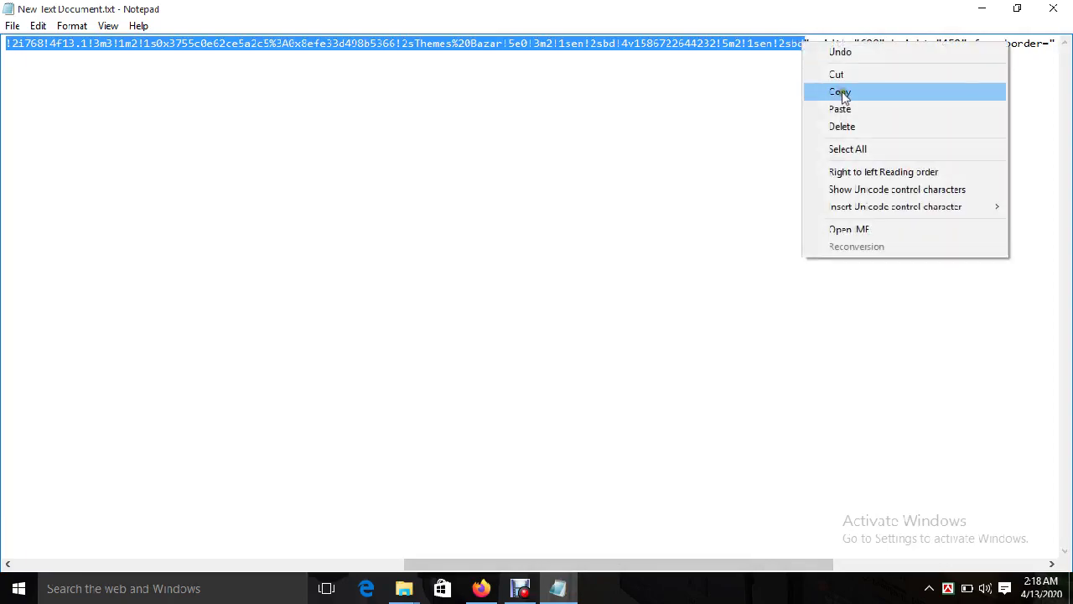
{"action": "left_click", "coordinate": [826, 93]}
{"action": "left_click", "coordinate": [1052, 9]}
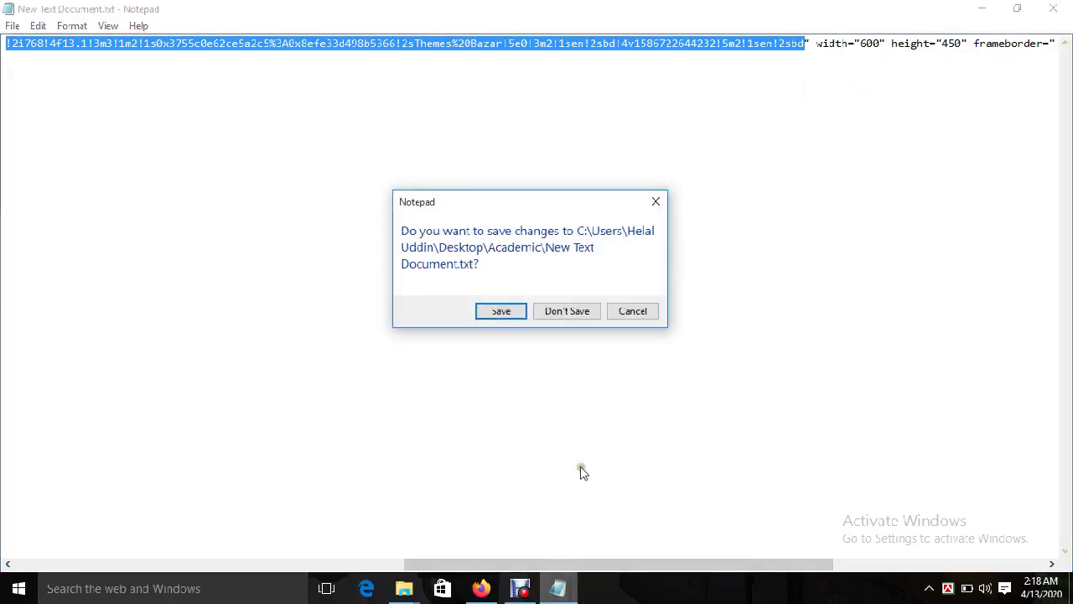
{"action": "left_click", "coordinate": [567, 311]}
{"action": "left_click", "coordinate": [481, 588]}
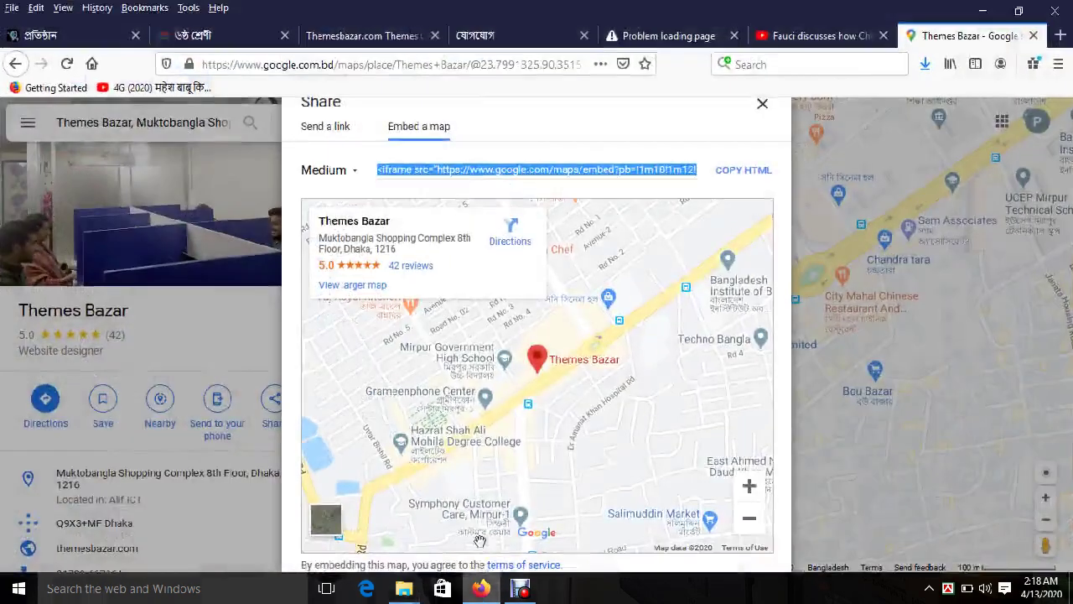
Step: Close the embed-map window and check the live contact page
{"action": "scroll", "coordinate": [595, 265], "scroll_direction": "down", "scroll_amount": 2}
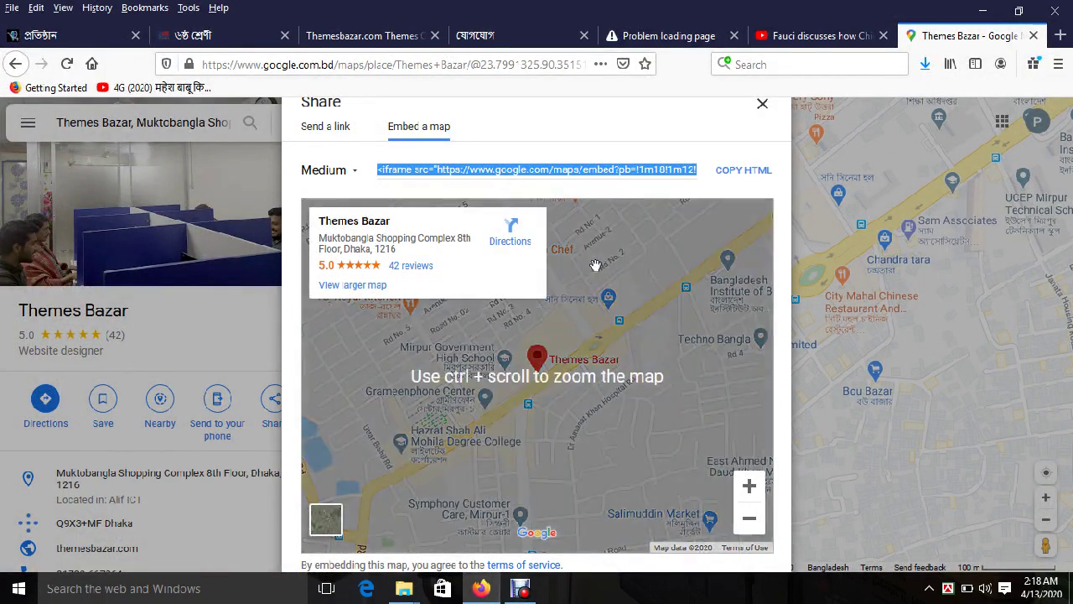
{"action": "left_click", "coordinate": [761, 104]}
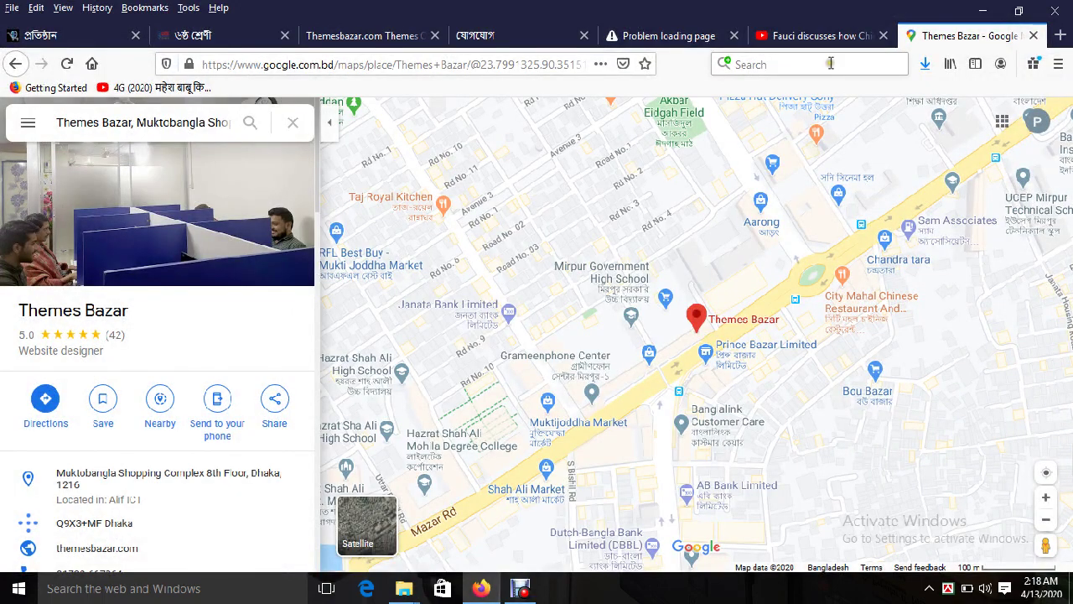
{"action": "left_click", "coordinate": [650, 36]}
{"action": "left_click", "coordinate": [531, 36]}
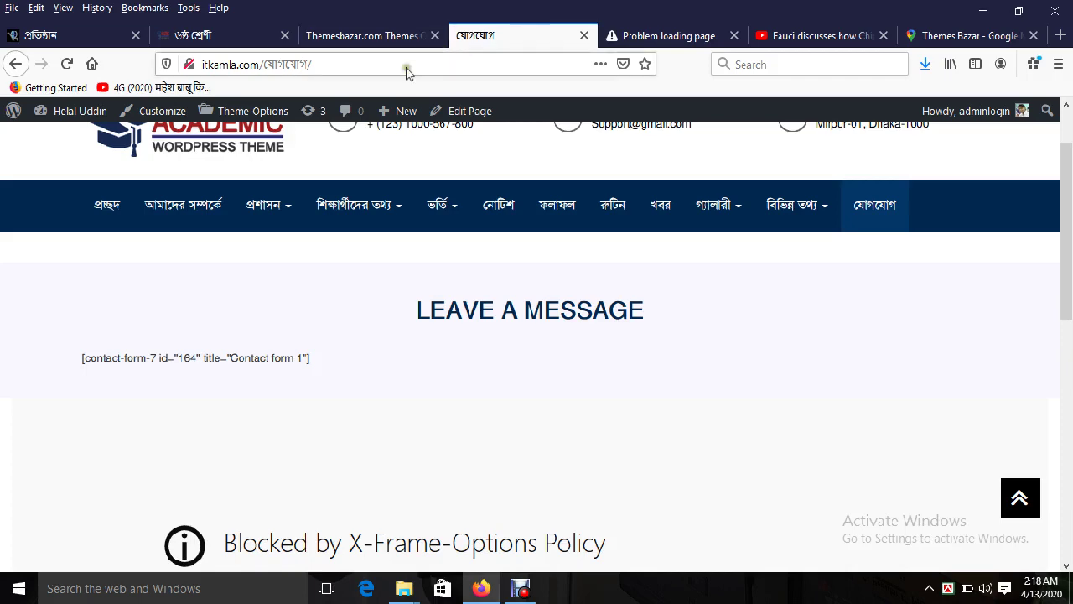
{"action": "scroll", "coordinate": [709, 367], "scroll_direction": "down", "scroll_amount": 3}
Step: Replace the share link in Location Map Text with the copied embed URL and save
{"action": "left_click", "coordinate": [356, 32]}
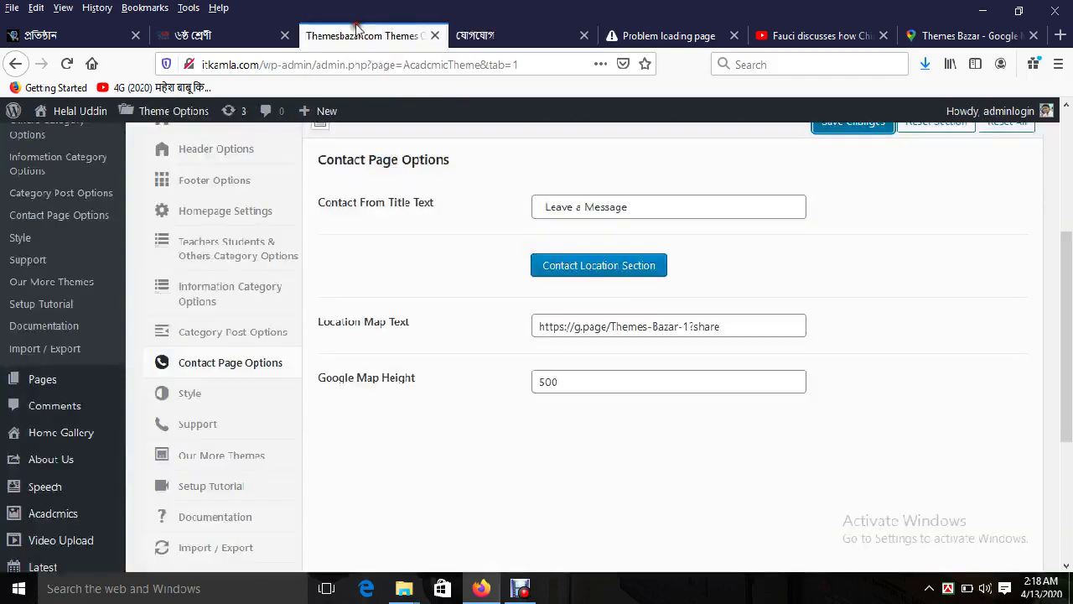
{"action": "left_click", "coordinate": [617, 323]}
{"action": "key", "text": "ctrl+a"}
{"action": "key", "text": "ctrl+v"}
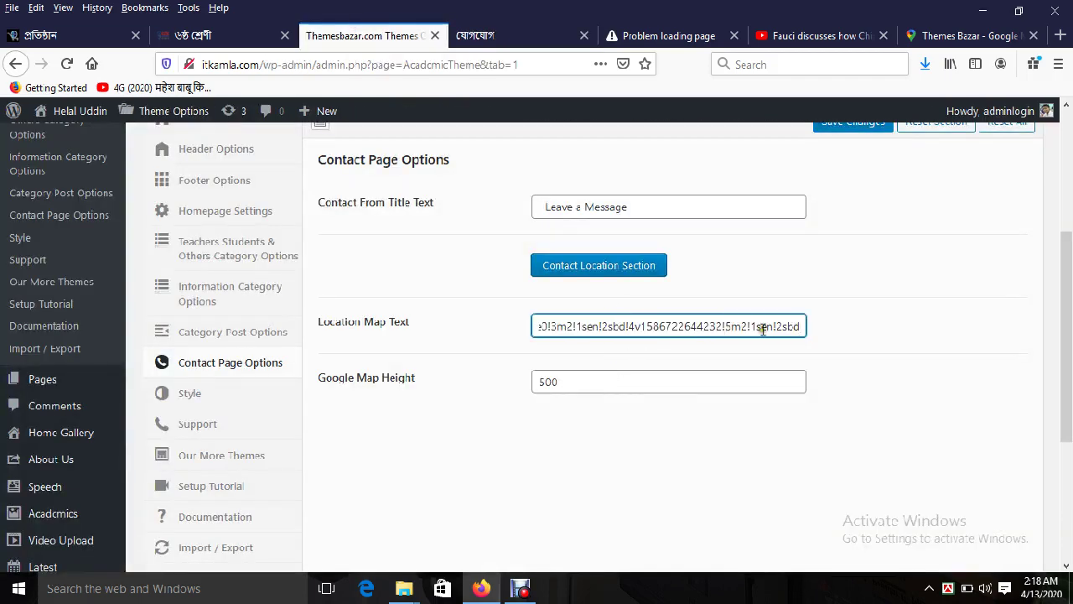
{"action": "left_click", "coordinate": [850, 124]}
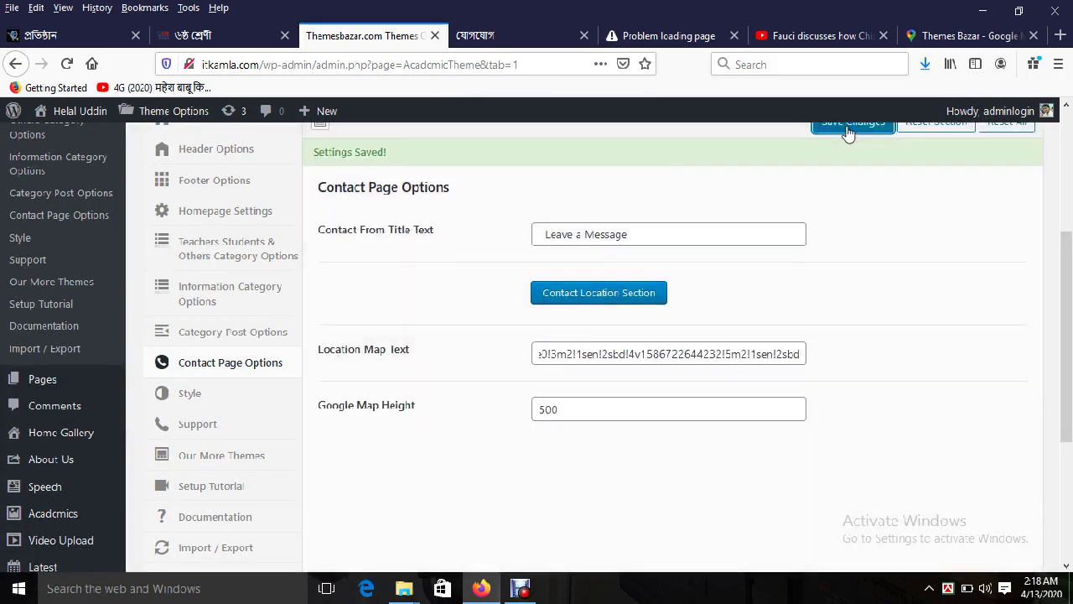
Step: Verify the Themes Bazar map on the contact page and note the raw form shortcode
{"action": "left_click", "coordinate": [507, 36]}
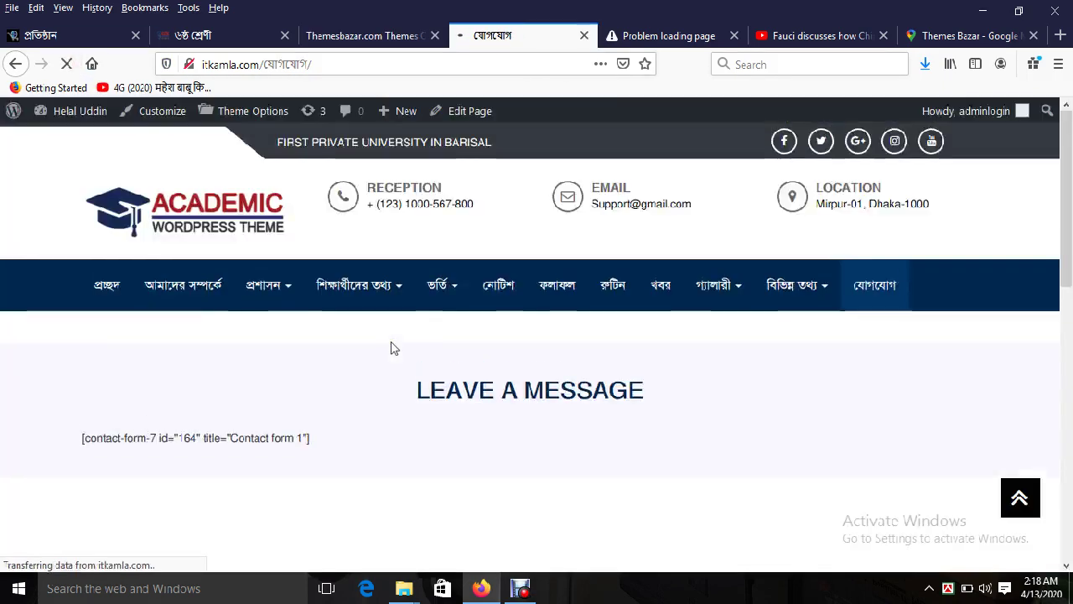
{"action": "scroll", "coordinate": [350, 371], "scroll_direction": "down", "scroll_amount": 5}
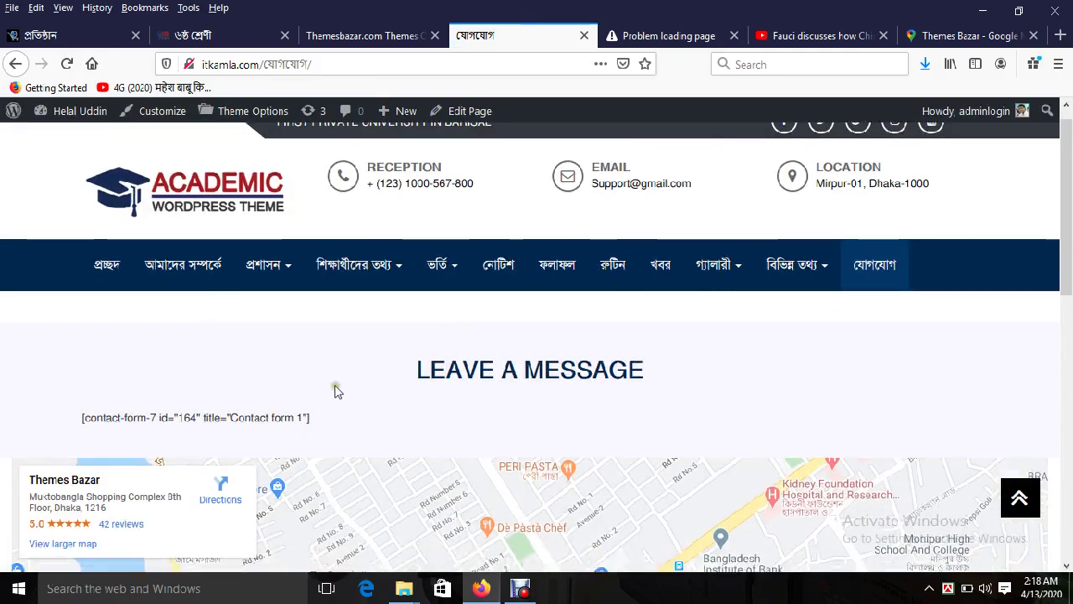
{"action": "scroll", "coordinate": [500, 365], "scroll_direction": "up", "scroll_amount": 2}
{"action": "scroll", "coordinate": [501, 365], "scroll_direction": "up", "scroll_amount": 2}
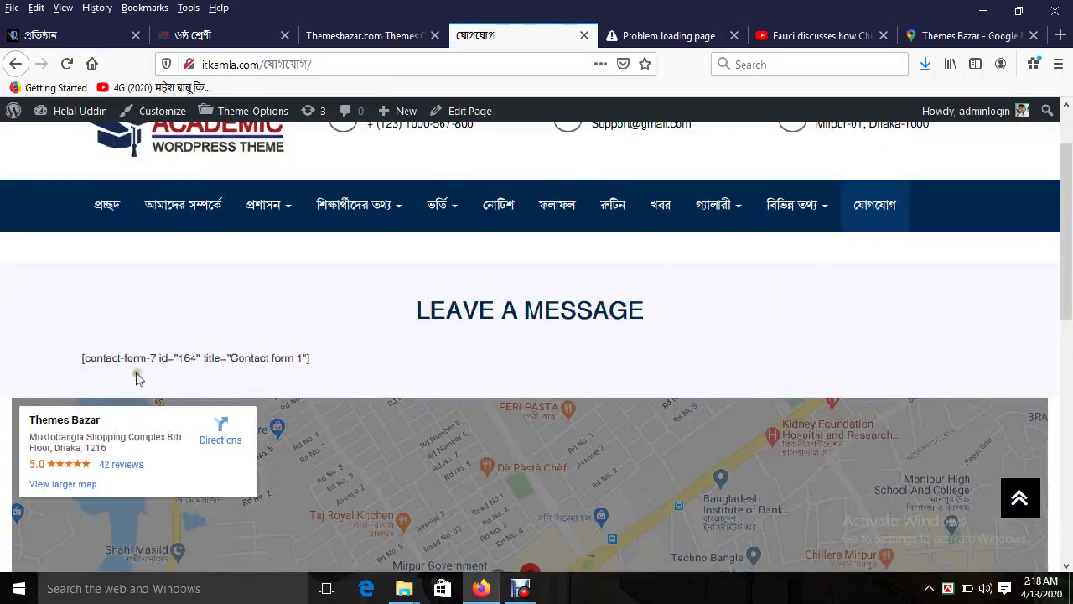
{"action": "triple_click", "coordinate": [125, 360]}
{"action": "left_click", "coordinate": [352, 35]}
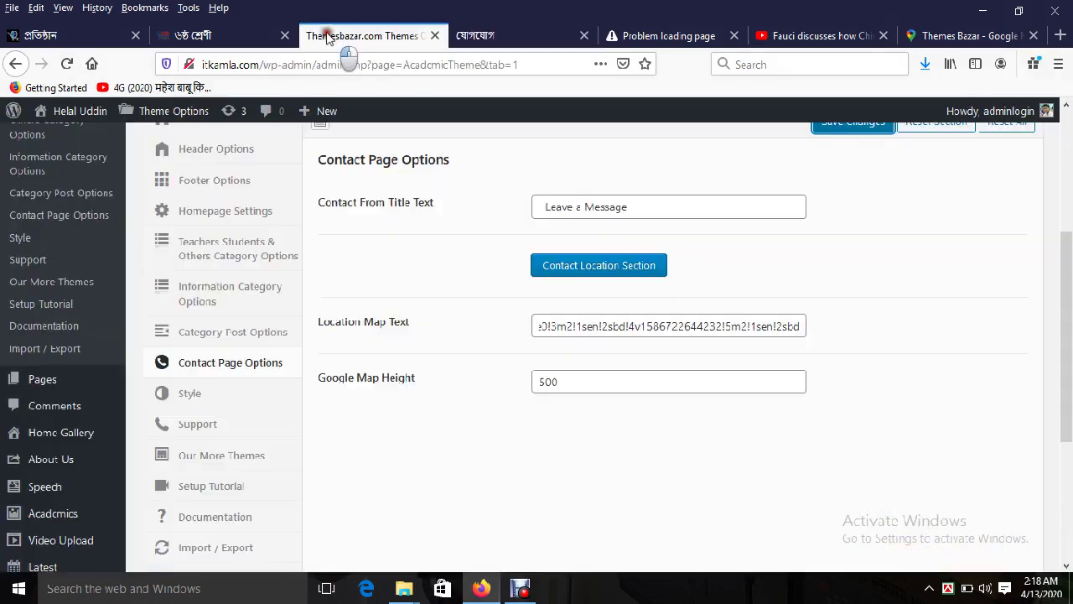
Step: Install the required Contact Form 7 plugin (5.1.7) from the theme's plugin notice
{"action": "scroll", "coordinate": [130, 365], "scroll_direction": "up", "scroll_amount": 3}
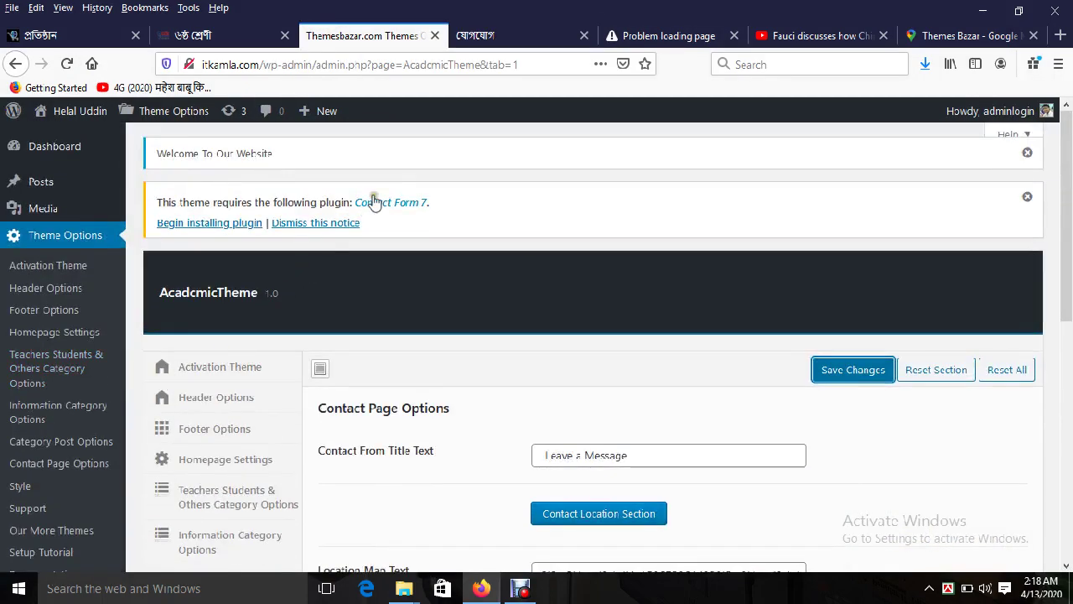
{"action": "left_click", "coordinate": [211, 223]}
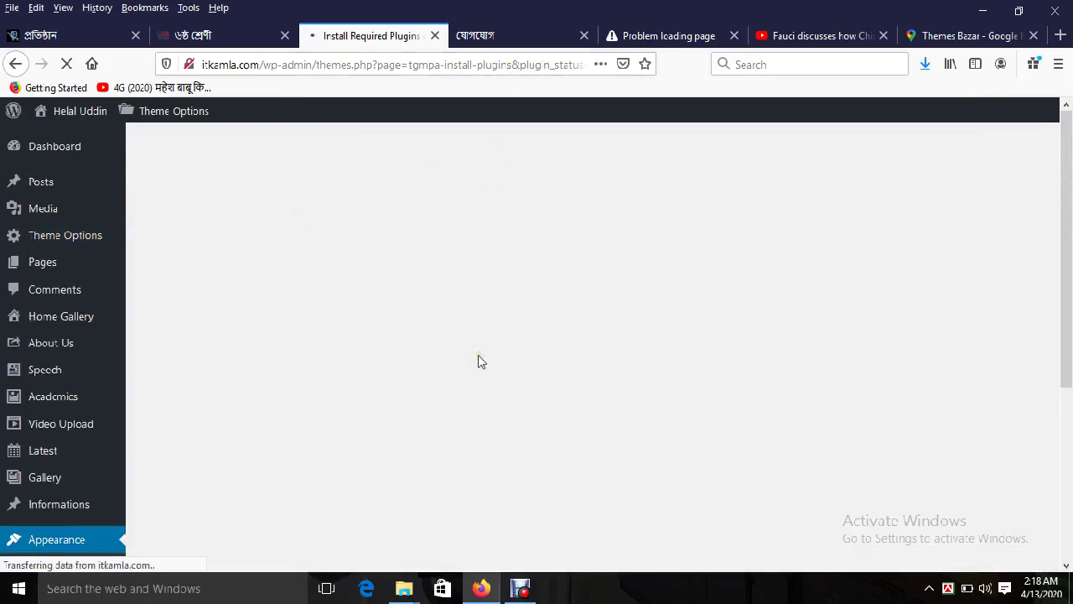
{"action": "scroll", "coordinate": [232, 288], "scroll_direction": "down", "scroll_amount": 2}
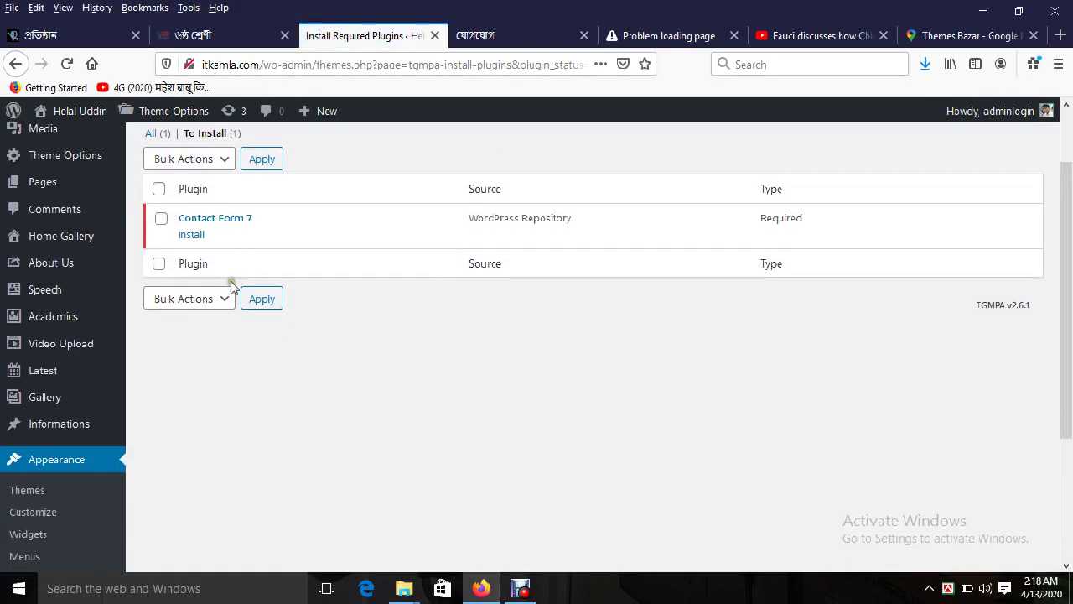
{"action": "left_click", "coordinate": [190, 235]}
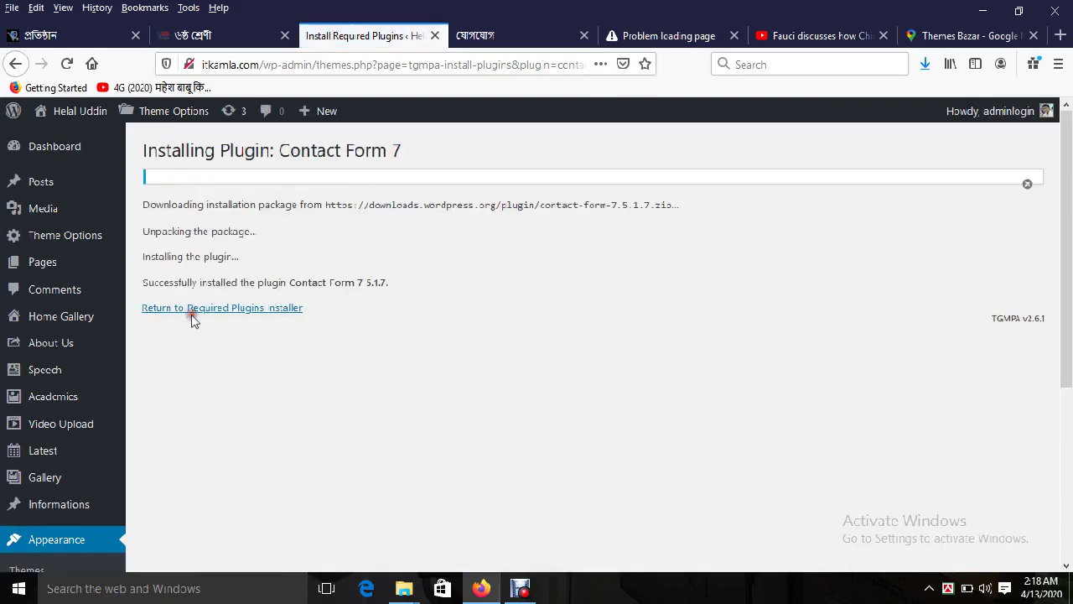
{"action": "left_click", "coordinate": [192, 308]}
{"action": "left_click", "coordinate": [486, 35]}
Step: Reload the contact page, which still shows the form shortcode as raw text
{"action": "mouse_move", "coordinate": [380, 256]}
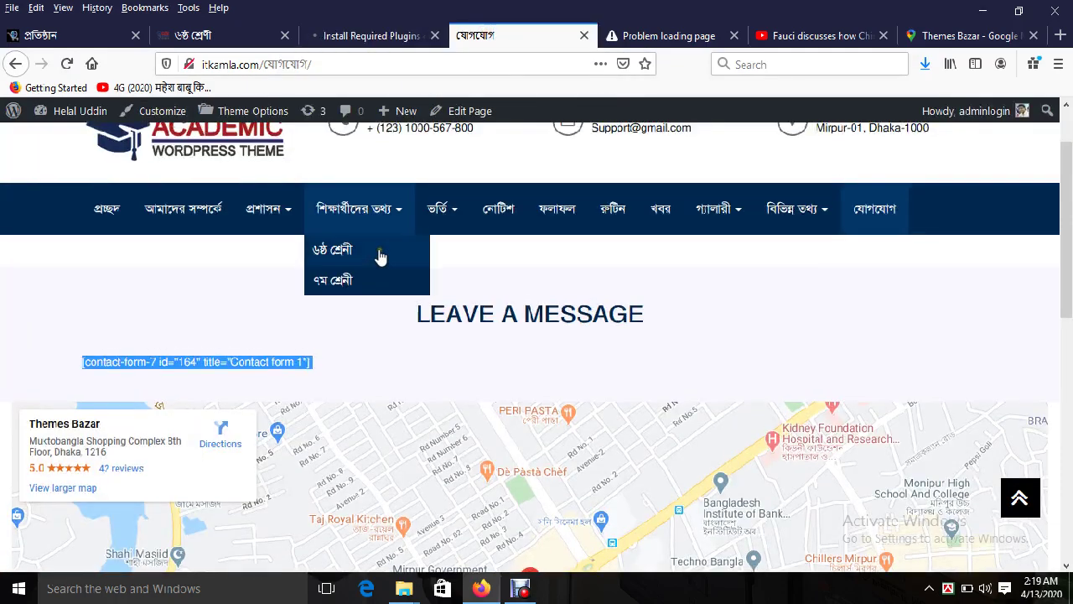
{"action": "scroll", "coordinate": [380, 257], "scroll_direction": "up", "scroll_amount": 2}
{"action": "double_click", "coordinate": [284, 437]}
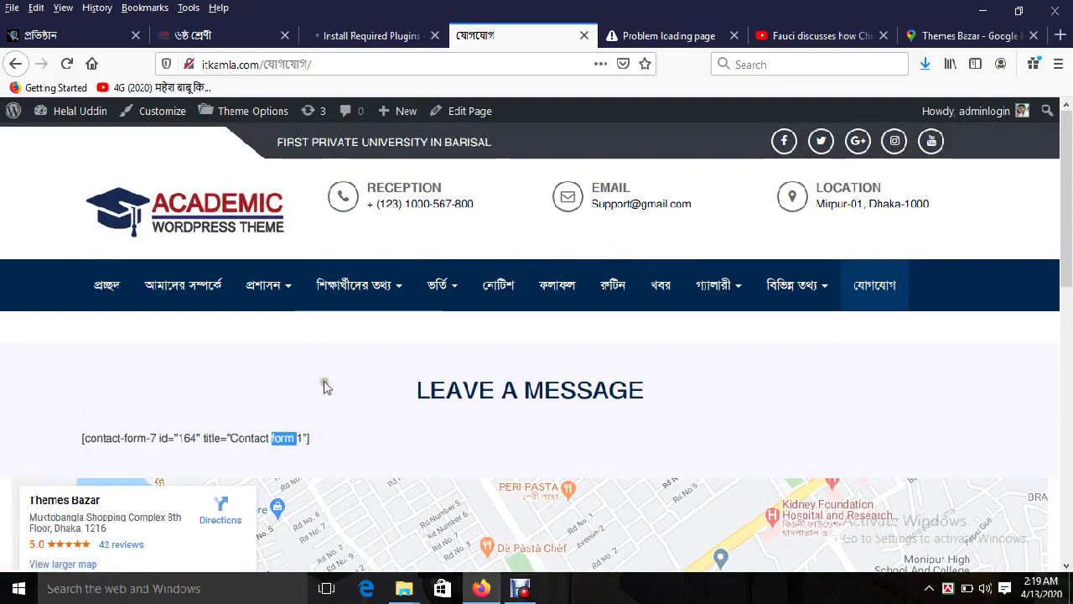
{"action": "left_click", "coordinate": [62, 63]}
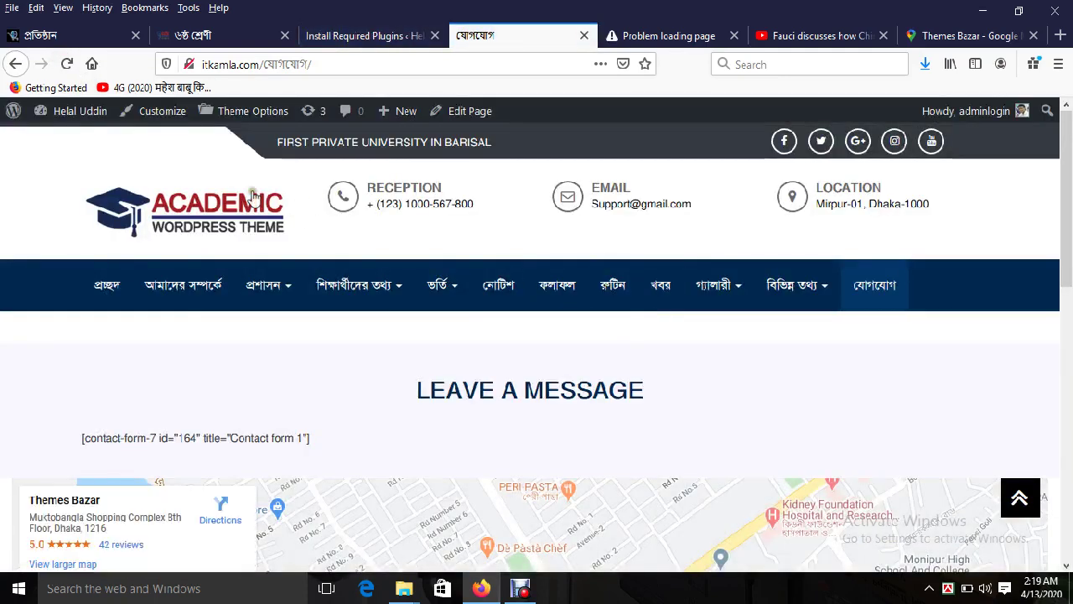
{"action": "left_click", "coordinate": [66, 64]}
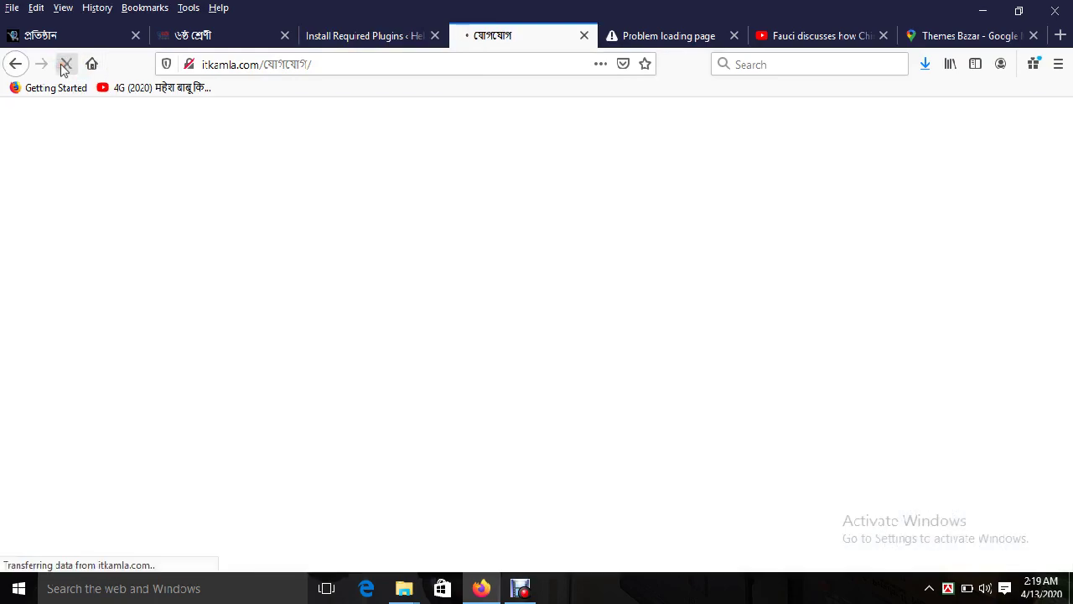
{"action": "scroll", "coordinate": [565, 357], "scroll_direction": "down", "scroll_amount": 3}
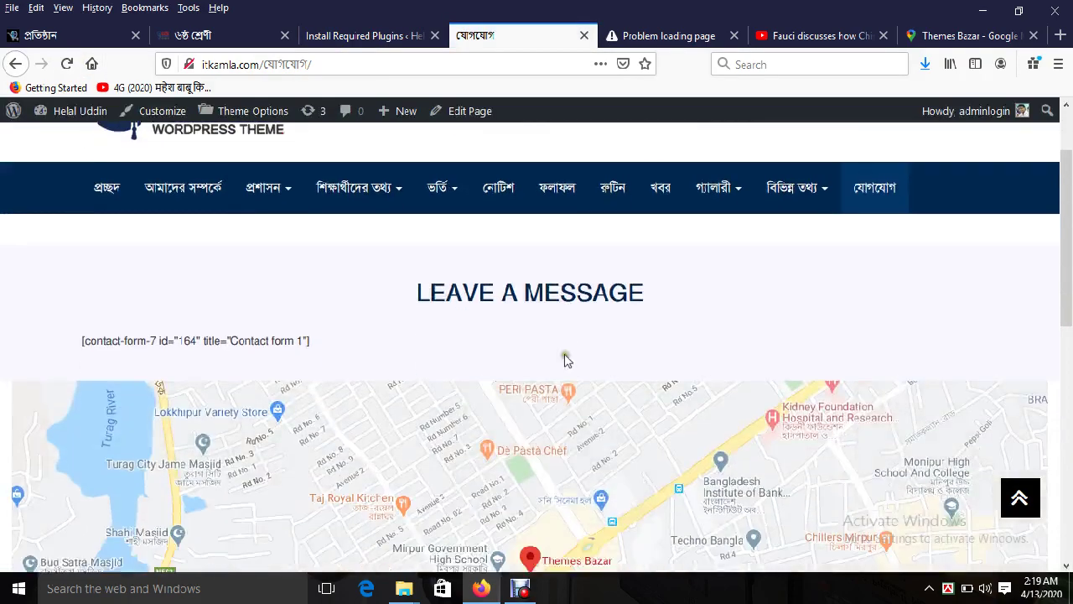
Step: Activate Contact Form 7 and reload the contact page
{"action": "left_click", "coordinate": [402, 35]}
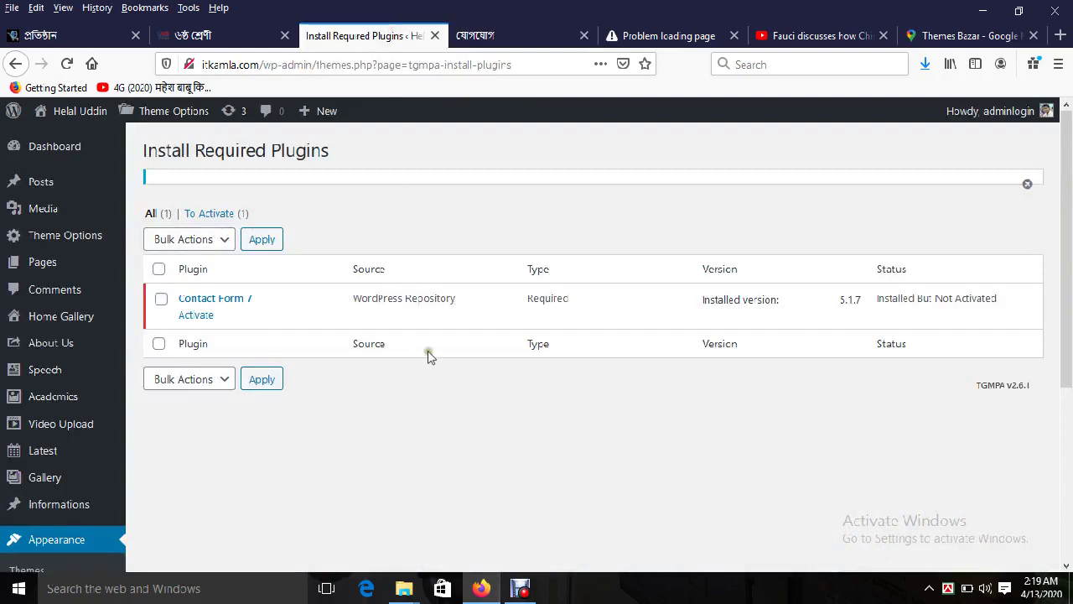
{"action": "left_click", "coordinate": [195, 315]}
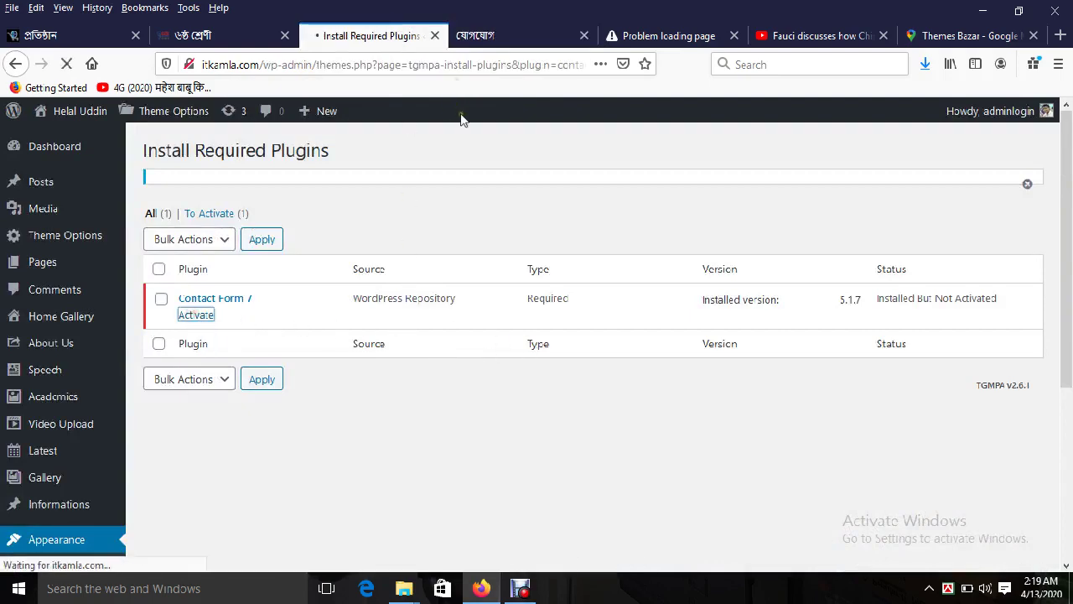
{"action": "left_click", "coordinate": [508, 33]}
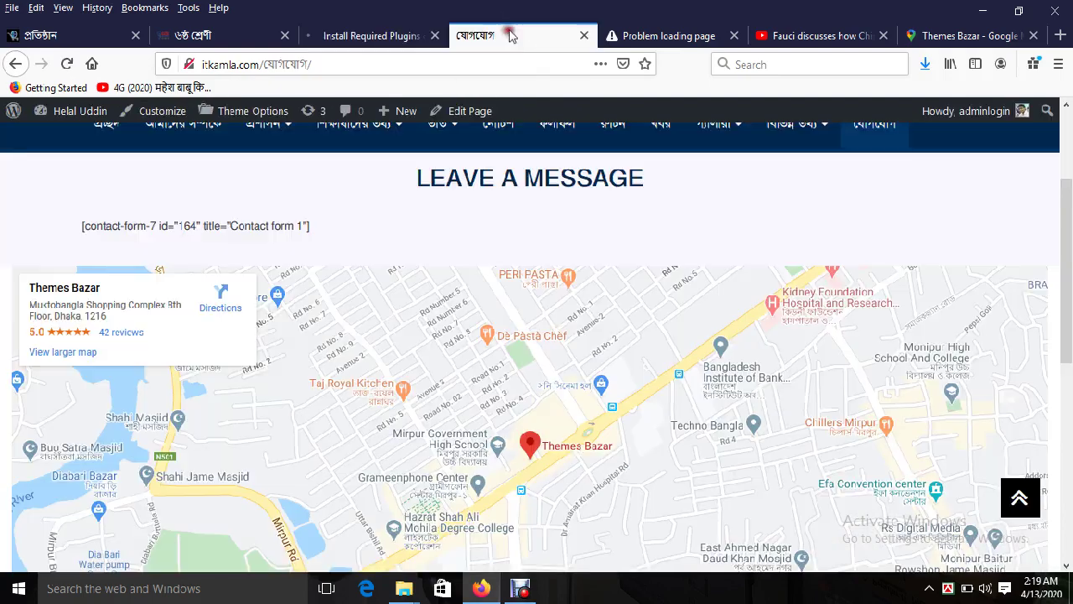
{"action": "left_click", "coordinate": [67, 65]}
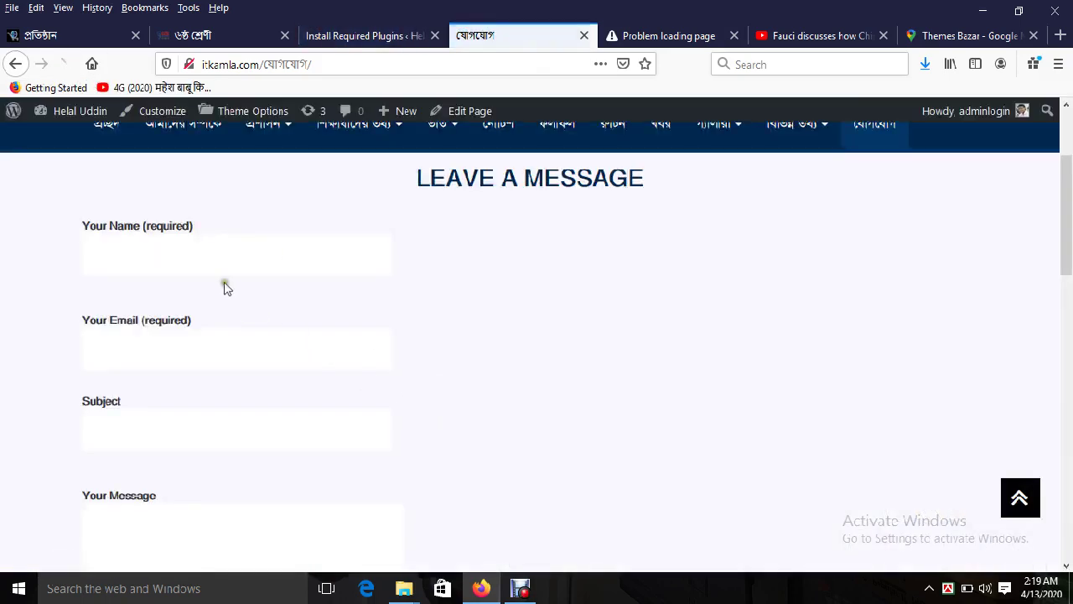
Step: Check the new form's Your Message field, then review the plugins page
{"action": "scroll", "coordinate": [467, 427], "scroll_direction": "down", "scroll_amount": 3}
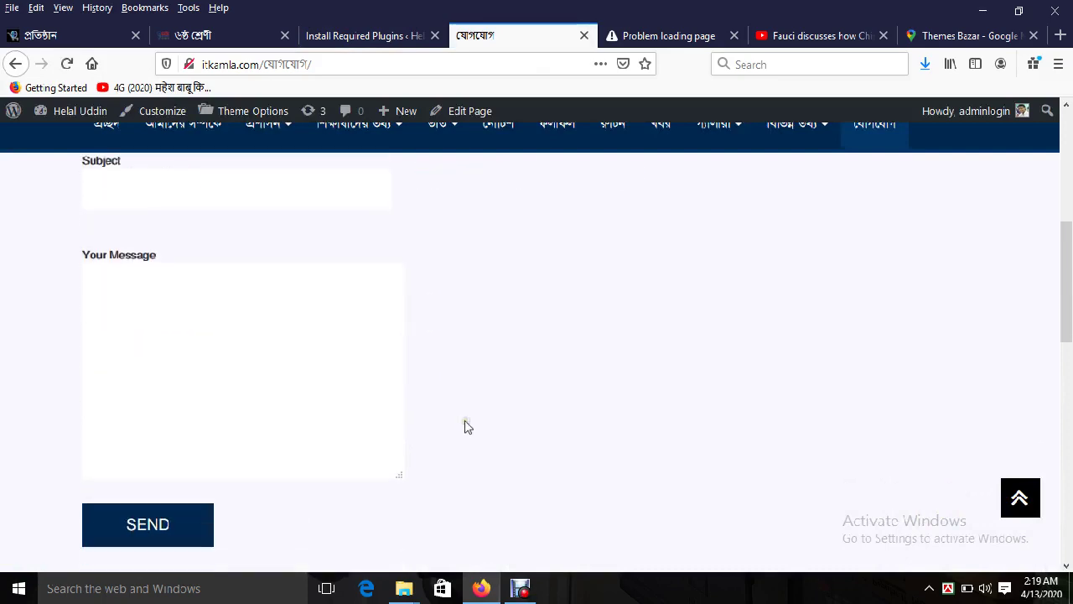
{"action": "left_click", "coordinate": [229, 332]}
{"action": "scroll", "coordinate": [226, 335], "scroll_direction": "down", "scroll_amount": 3}
{"action": "scroll", "coordinate": [414, 388], "scroll_direction": "up", "scroll_amount": 6}
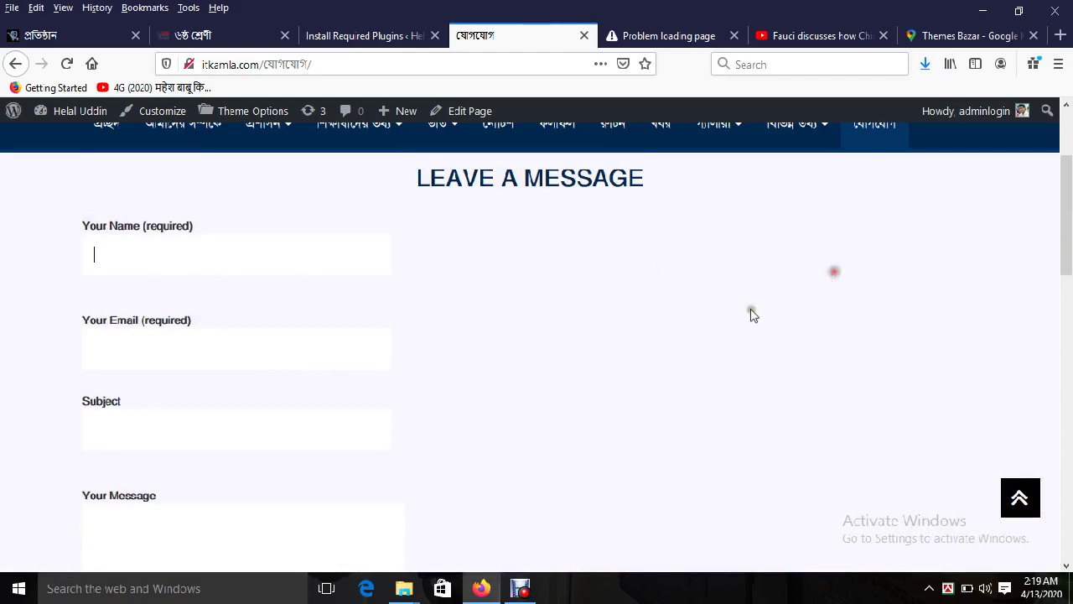
{"action": "left_click", "coordinate": [375, 35]}
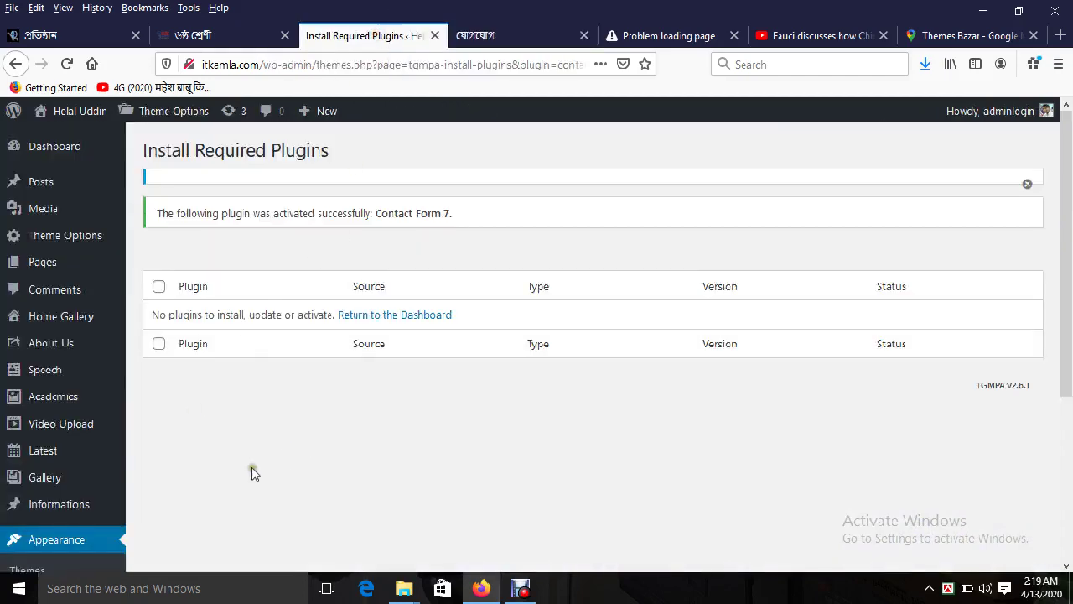
{"action": "scroll", "coordinate": [33, 403], "scroll_direction": "down", "scroll_amount": 2}
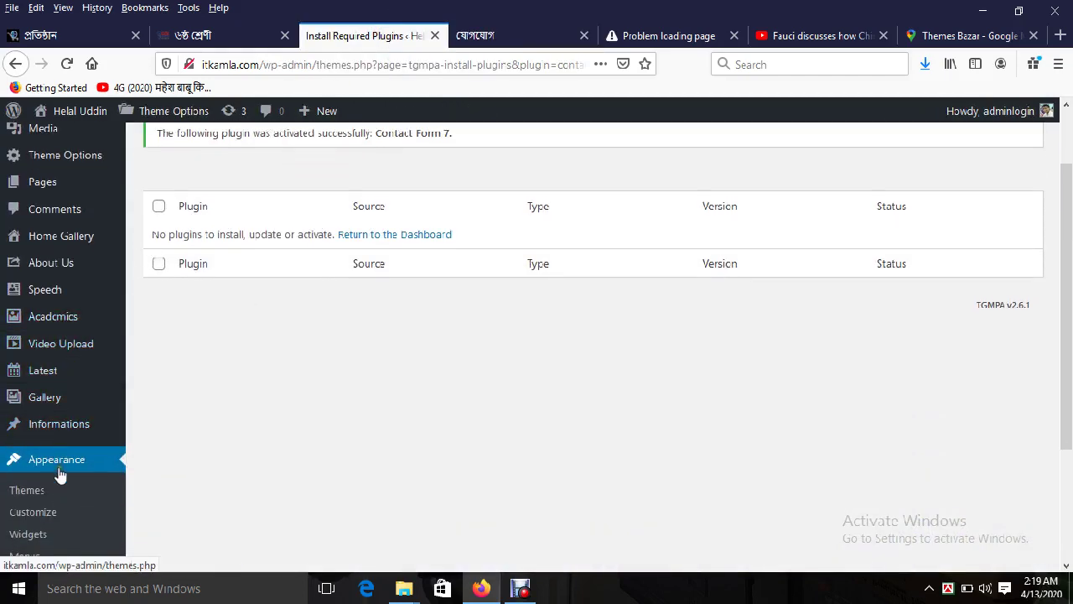
{"action": "scroll", "coordinate": [79, 536], "scroll_direction": "down", "scroll_amount": 4}
Step: Reload the plugins page and cancel an accidental screen capture
{"action": "scroll", "coordinate": [75, 318], "scroll_direction": "up", "scroll_amount": 4}
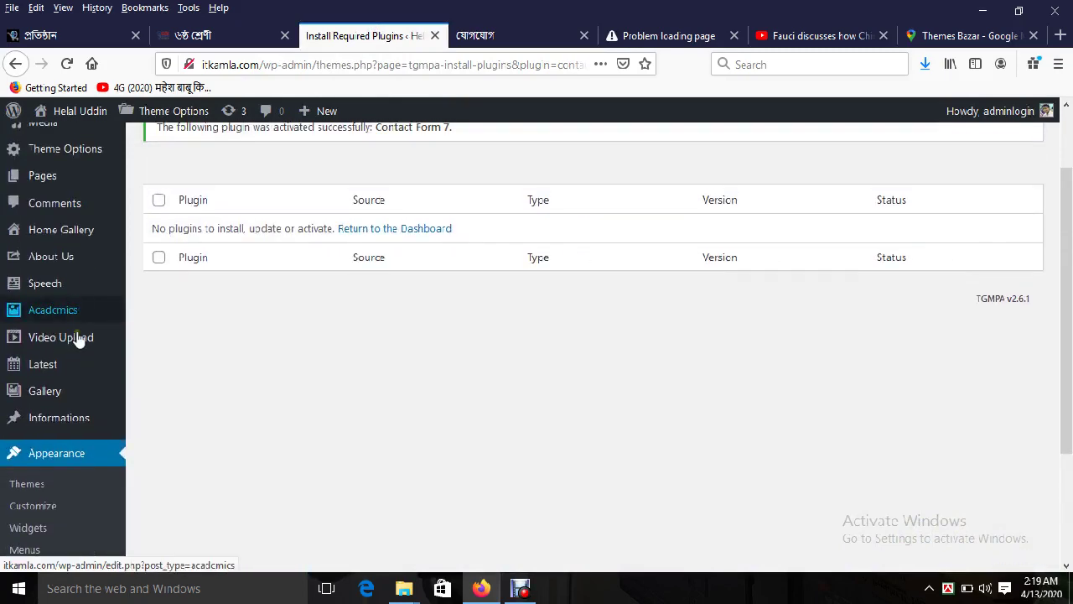
{"action": "mouse_move", "coordinate": [70, 369]}
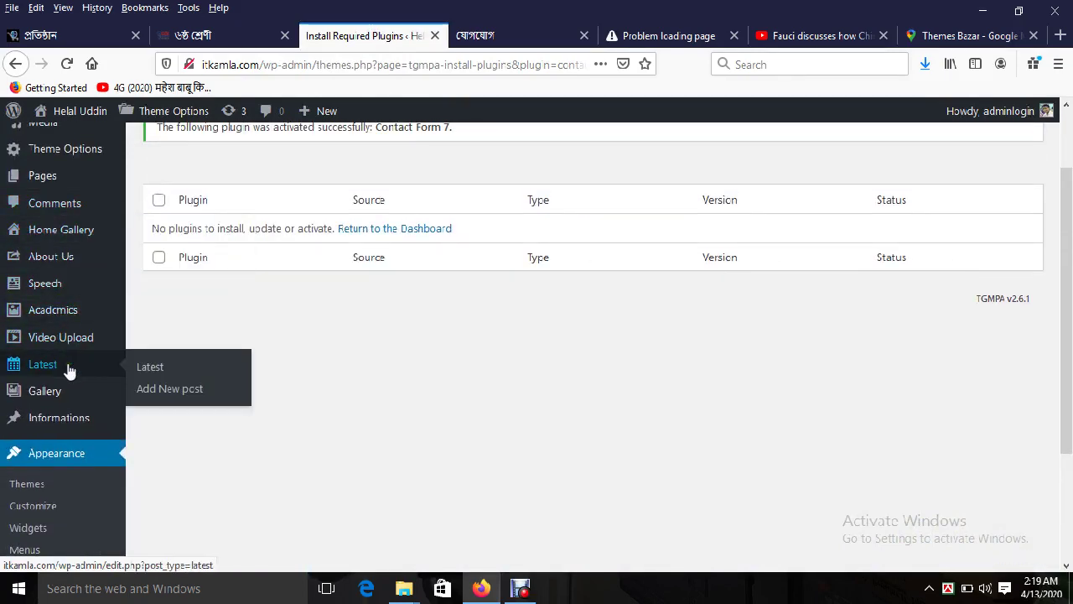
{"action": "scroll", "coordinate": [70, 369], "scroll_direction": "up", "scroll_amount": 2}
{"action": "scroll", "coordinate": [352, 428], "scroll_direction": "down", "scroll_amount": 6}
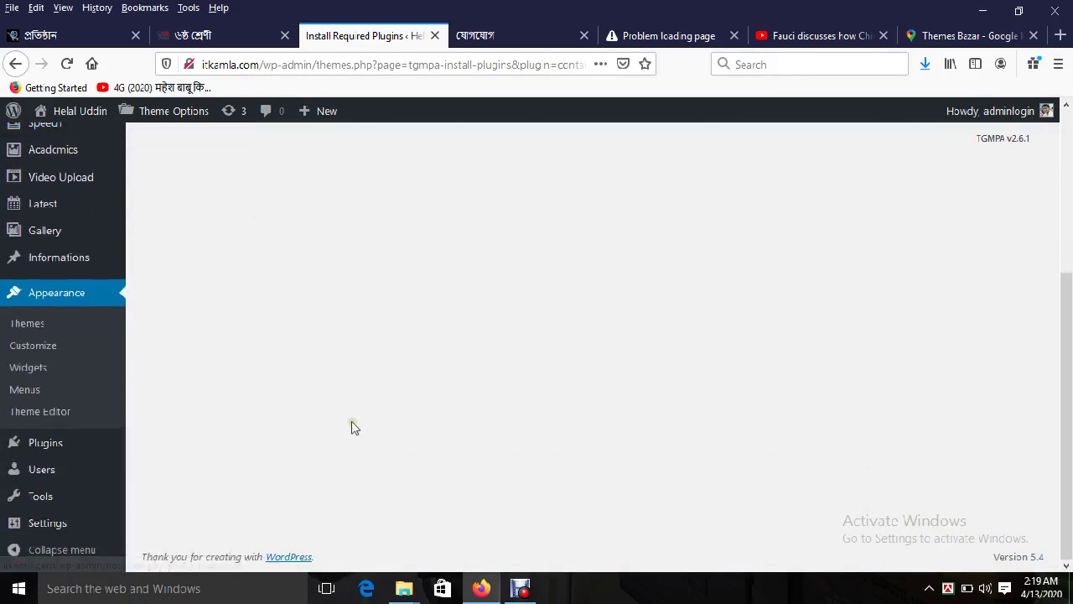
{"action": "left_click", "coordinate": [65, 63]}
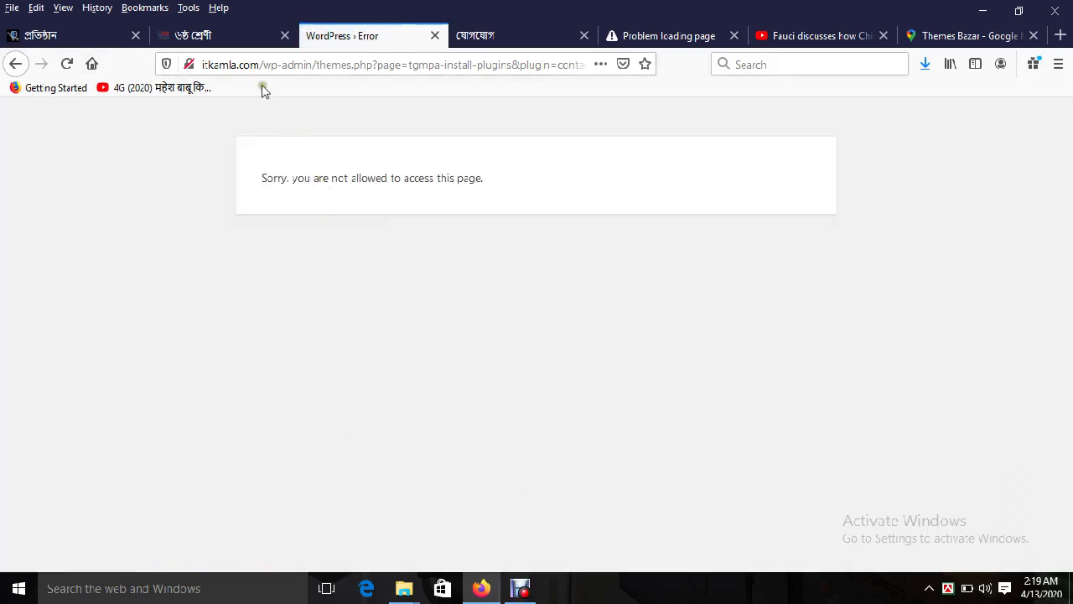
{"action": "left_click", "coordinate": [314, 64]}
{"action": "key", "text": "Print"}
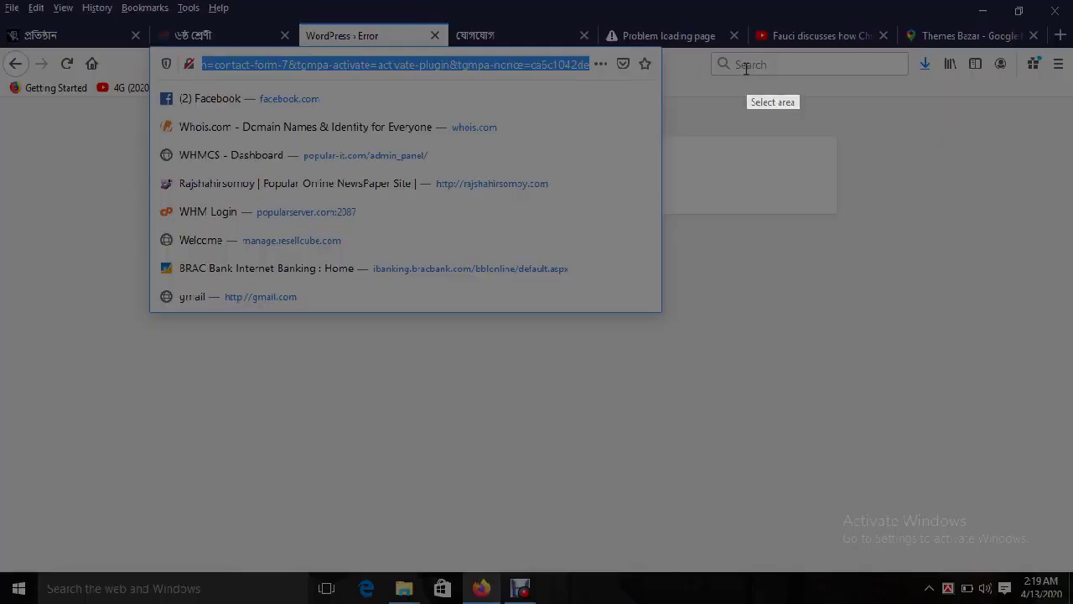
{"action": "right_click", "coordinate": [732, 140]}
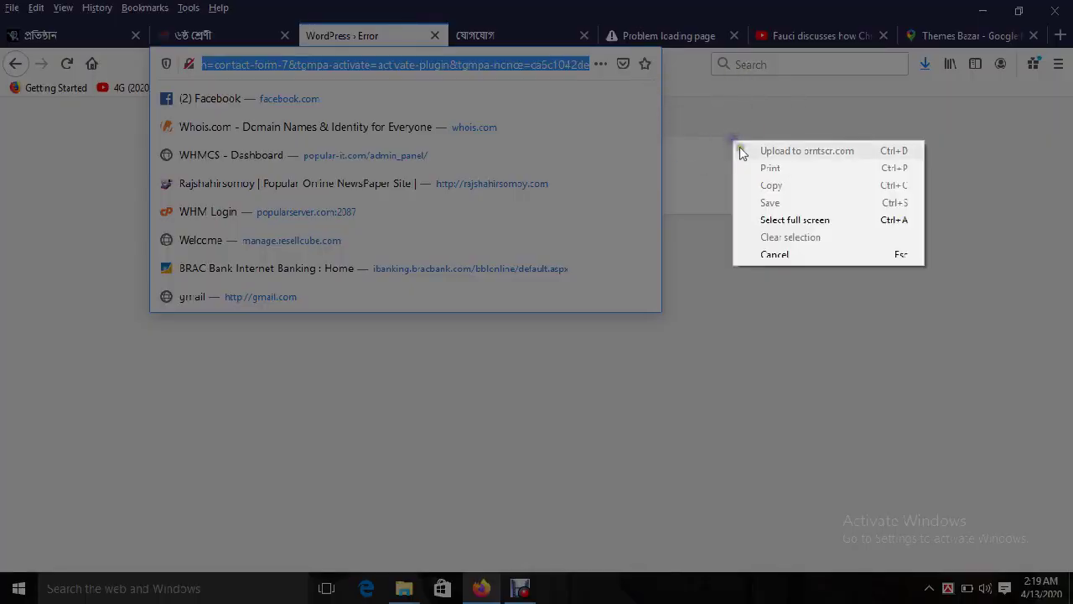
{"action": "left_click", "coordinate": [786, 256]}
Step: Trim the web address to wp-admin to load the WordPress Dashboard
{"action": "left_click", "coordinate": [365, 67]}
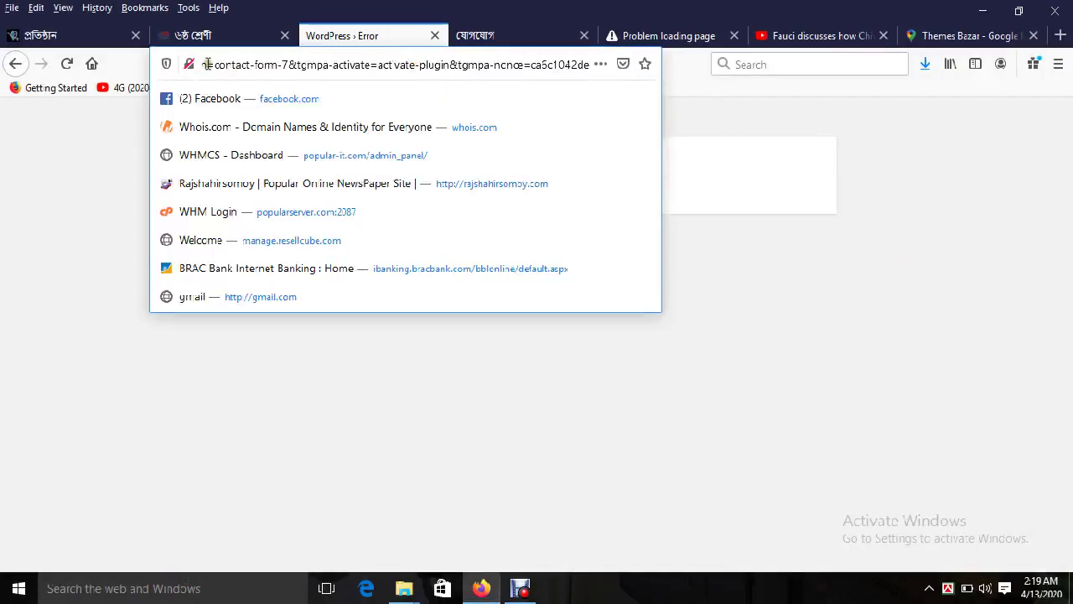
{"action": "left_click_drag", "start_coordinate": [207, 65], "coordinate": [743, 67]}
{"action": "key", "text": "BackSpace"}
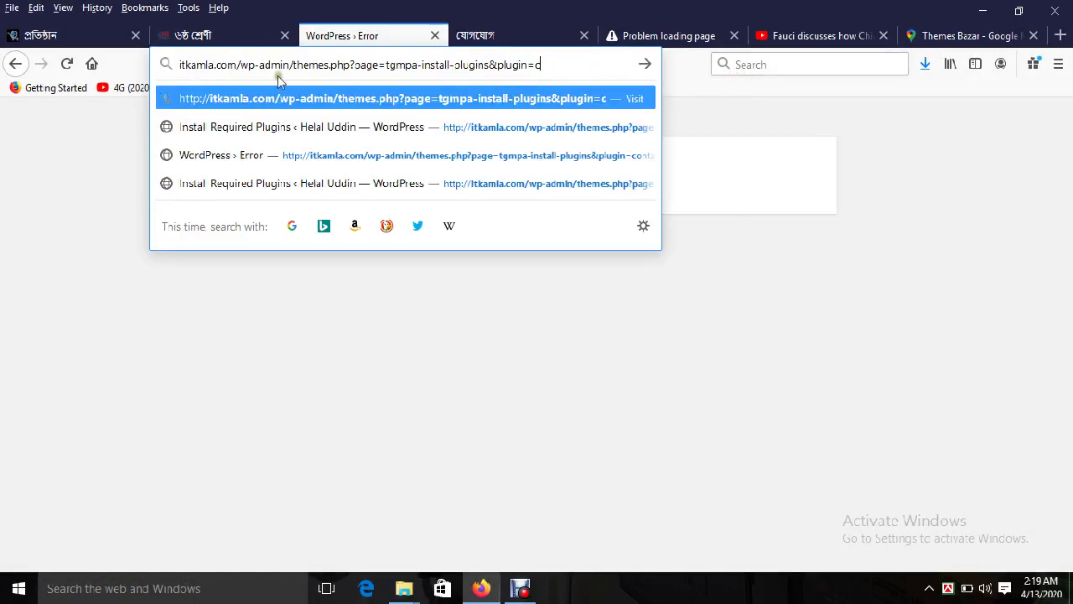
{"action": "left_click_drag", "start_coordinate": [290, 65], "coordinate": [608, 74]}
{"action": "key", "text": "BackSpace"}
{"action": "key", "text": "Return"}
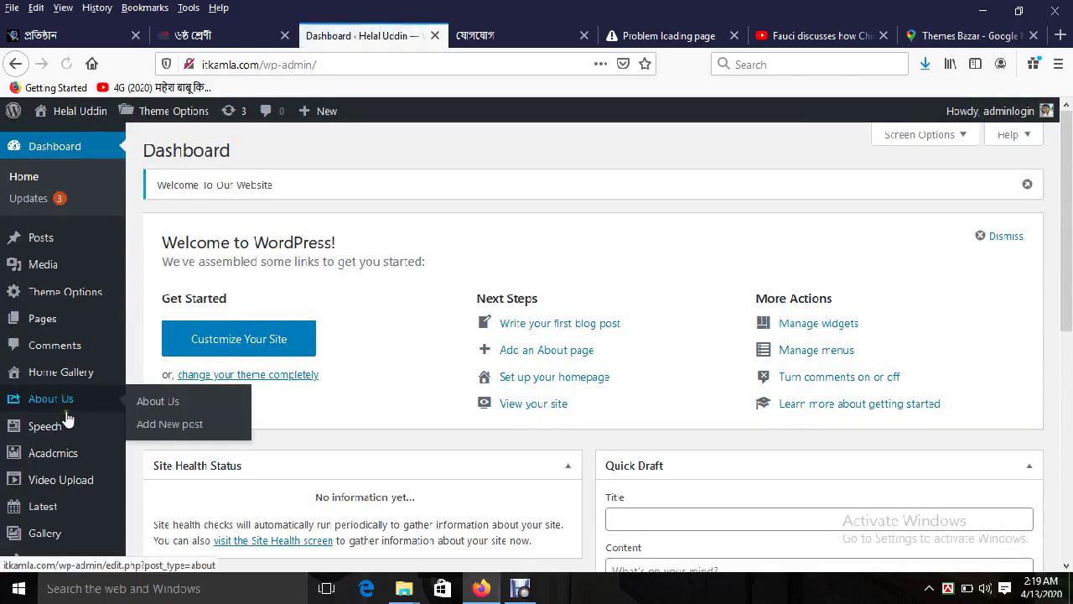
Step: Show the sidebar's Contact menu with Contact Forms, Add New and Integration
{"action": "mouse_move", "coordinate": [67, 417]}
{"action": "mouse_move", "coordinate": [90, 484]}
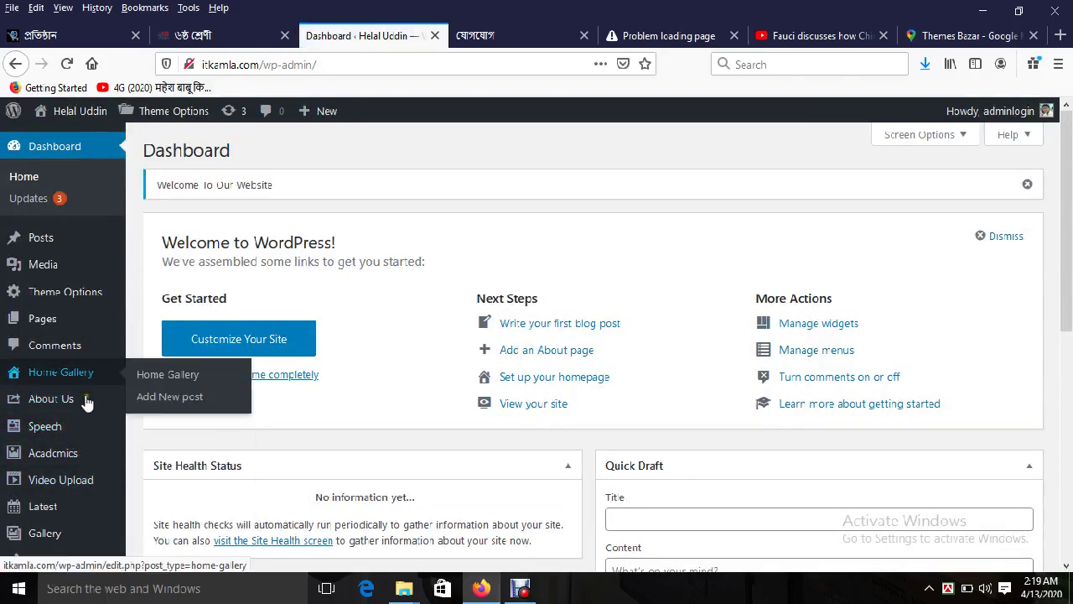
{"action": "scroll", "coordinate": [80, 444], "scroll_direction": "down", "scroll_amount": 2}
{"action": "scroll", "coordinate": [81, 449], "scroll_direction": "down", "scroll_amount": 4}
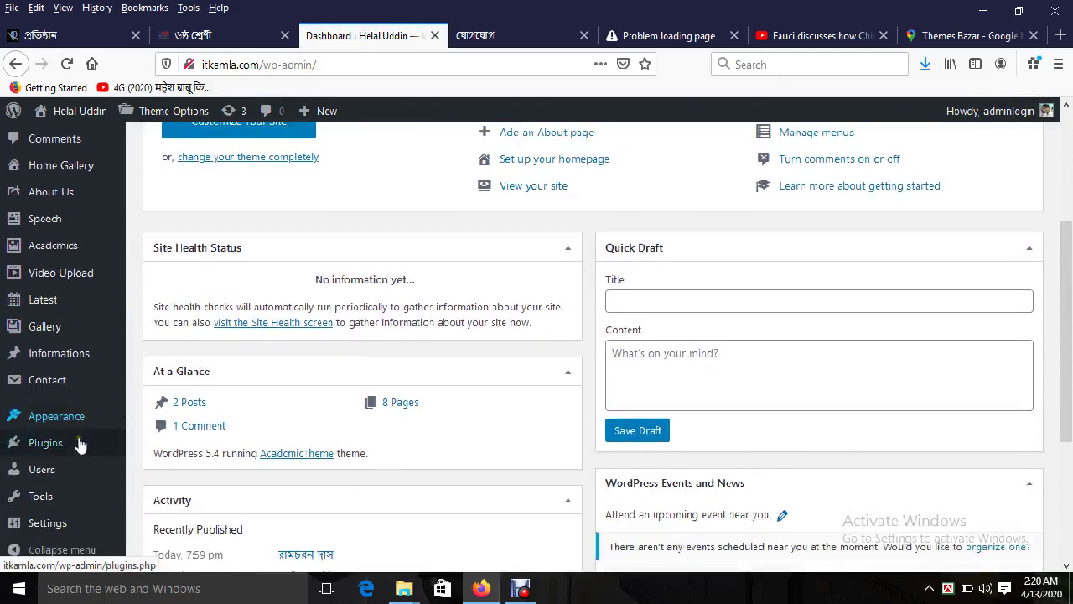
Step: Open Contact form 1 for editing from the Contact Forms list
{"action": "mouse_move", "coordinate": [73, 383]}
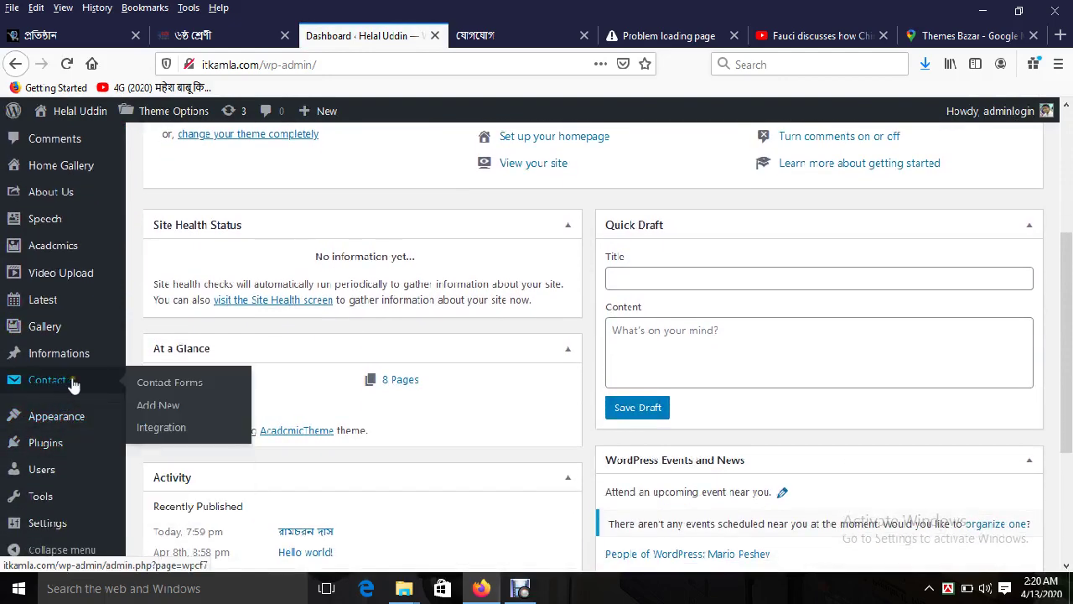
{"action": "left_click", "coordinate": [180, 385]}
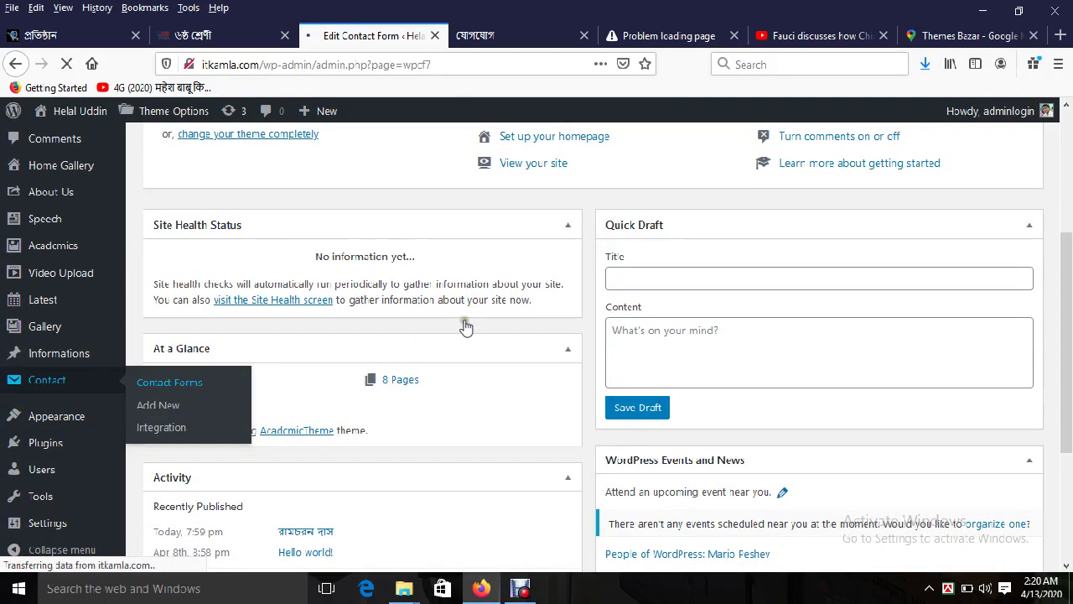
{"action": "scroll", "coordinate": [354, 503], "scroll_direction": "down", "scroll_amount": 4}
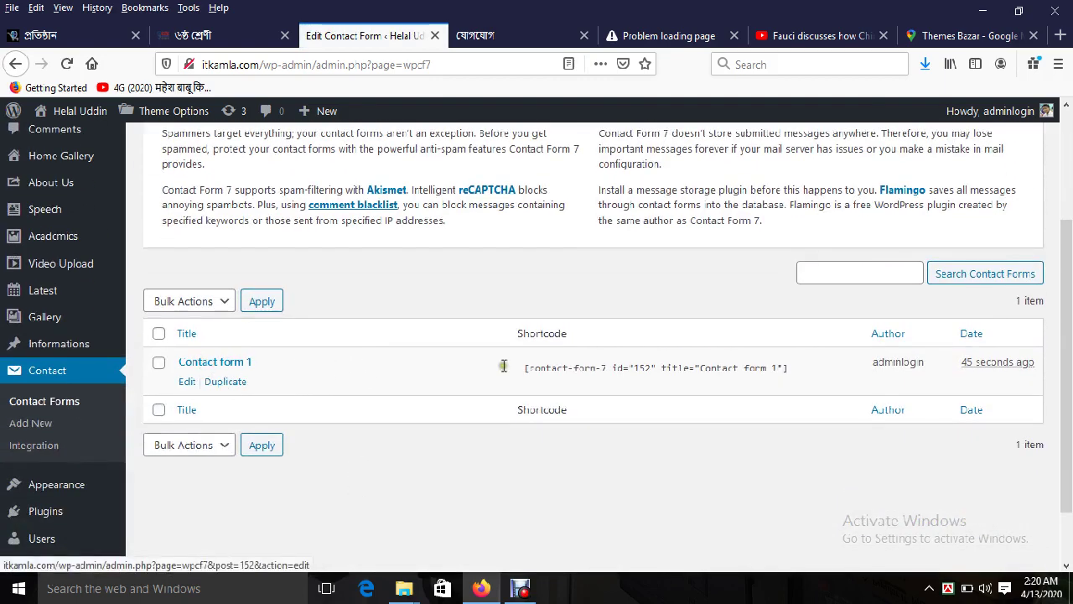
{"action": "left_click", "coordinate": [186, 382]}
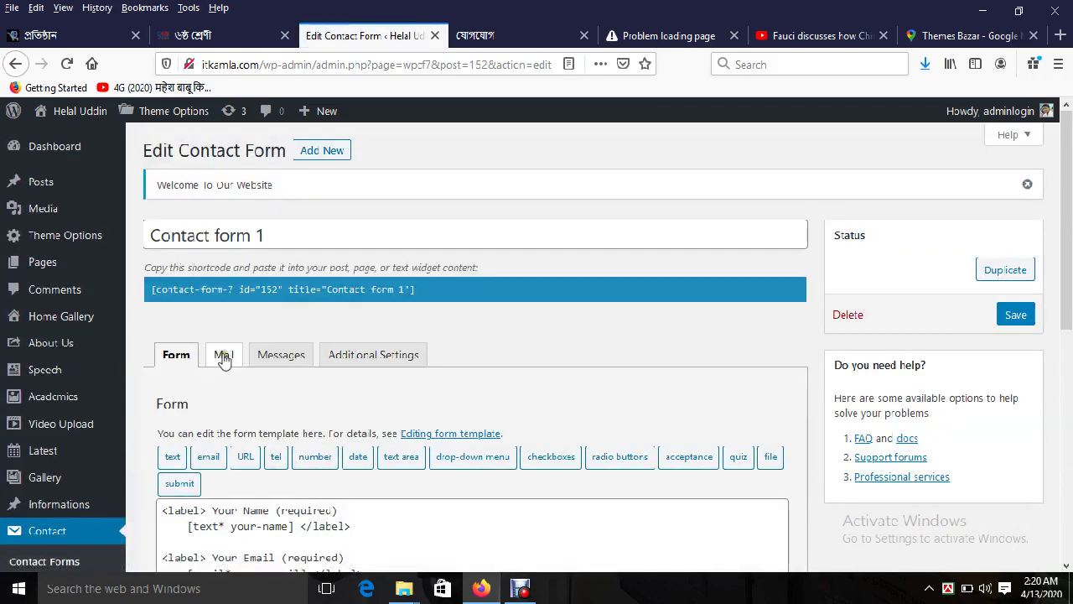
Step: Check the recipient (To) and sender values on the Mail tab, then return to the live contact page
{"action": "left_click", "coordinate": [222, 354]}
{"action": "scroll", "coordinate": [517, 421], "scroll_direction": "down", "scroll_amount": 4}
{"action": "triple_click", "coordinate": [344, 345]}
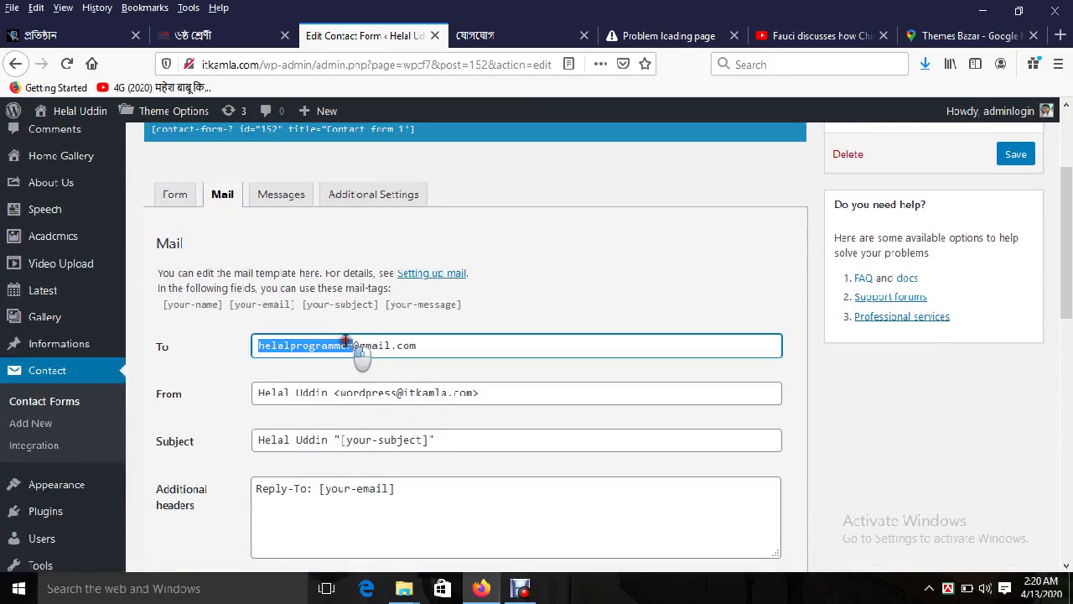
{"action": "triple_click", "coordinate": [390, 392]}
{"action": "triple_click", "coordinate": [350, 348]}
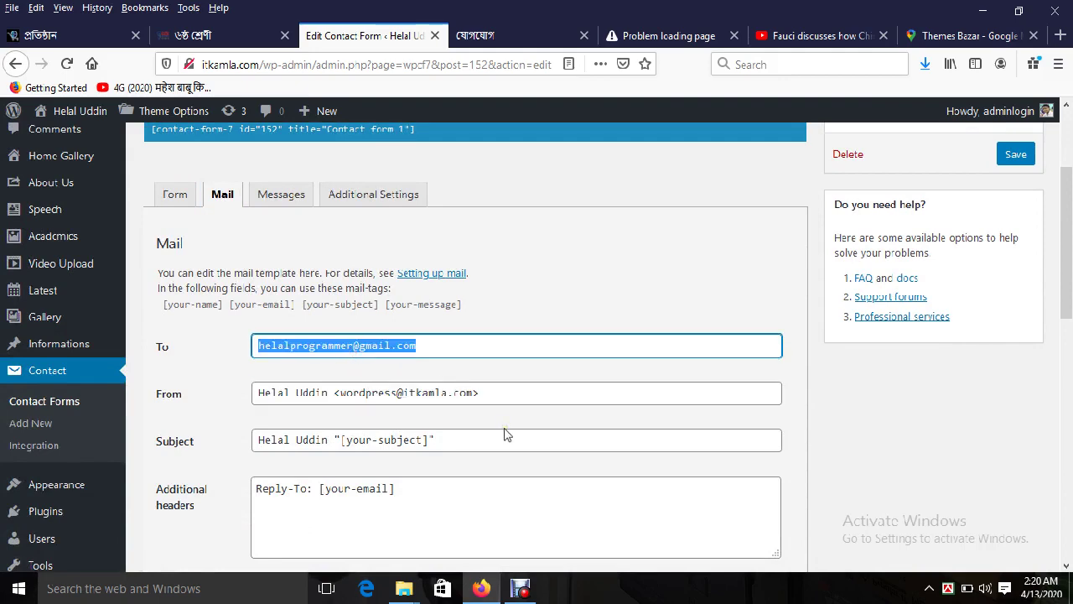
{"action": "scroll", "coordinate": [507, 434], "scroll_direction": "down", "scroll_amount": 5}
{"action": "scroll", "coordinate": [506, 428], "scroll_direction": "up", "scroll_amount": 6}
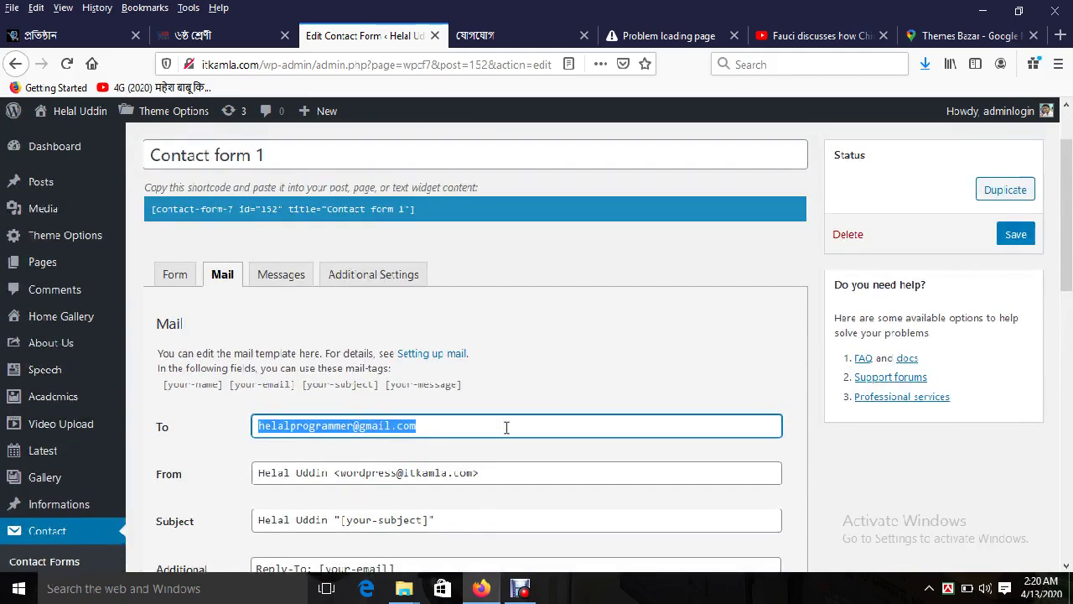
{"action": "left_click", "coordinate": [503, 35]}
{"action": "scroll", "coordinate": [186, 306], "scroll_direction": "up", "scroll_amount": 3}
Step: Scroll through the live যোগাযোগ page's contact form, map and footer
{"action": "scroll", "coordinate": [185, 426], "scroll_direction": "down", "scroll_amount": 12}
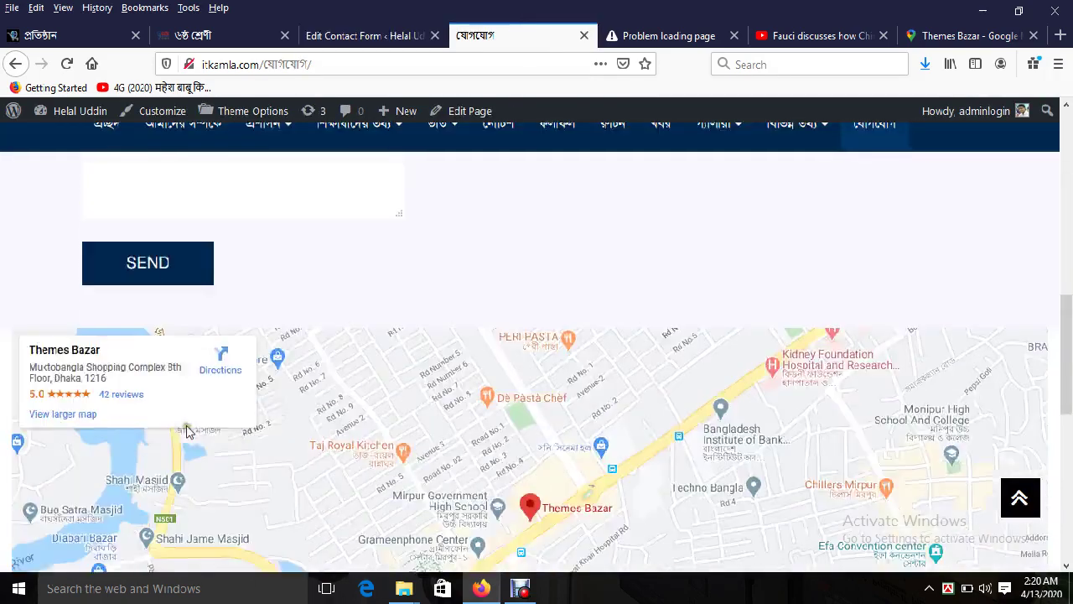
{"action": "scroll", "coordinate": [327, 411], "scroll_direction": "down", "scroll_amount": 5}
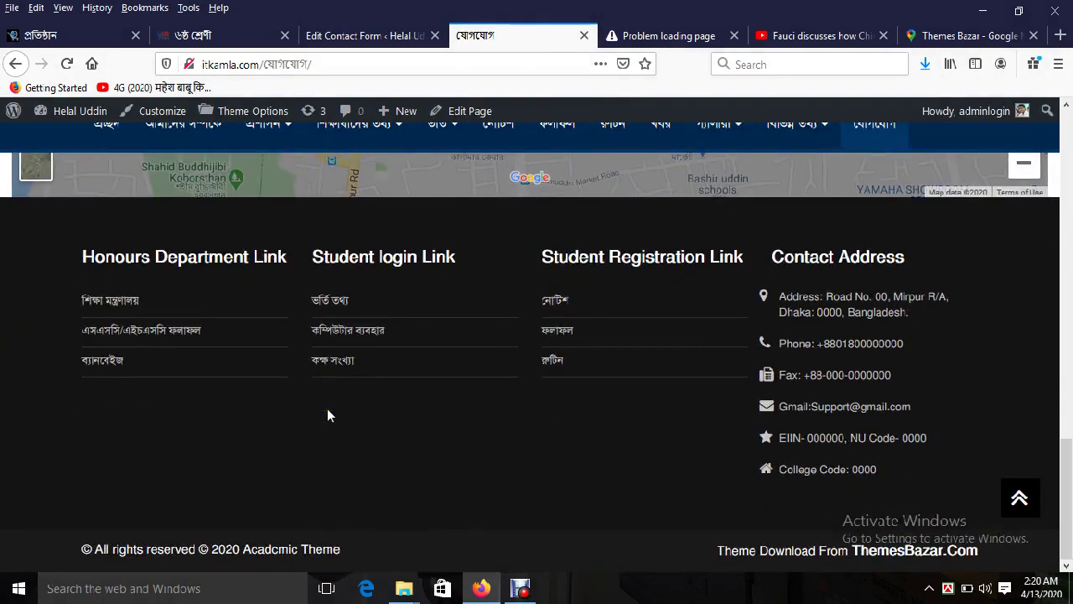
{"action": "scroll", "coordinate": [327, 410], "scroll_direction": "up", "scroll_amount": 10}
{"action": "scroll", "coordinate": [327, 411], "scroll_direction": "up", "scroll_amount": 10}
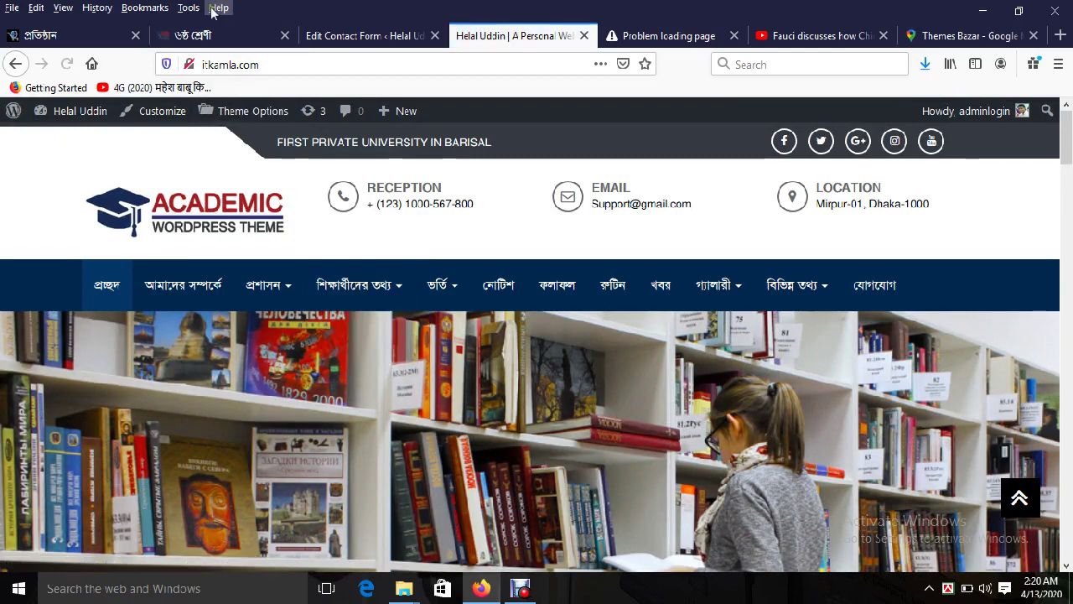
Step: Open the Academic theme demo homepage via প্রচ্ছদ and scroll through it
{"action": "left_click", "coordinate": [192, 35]}
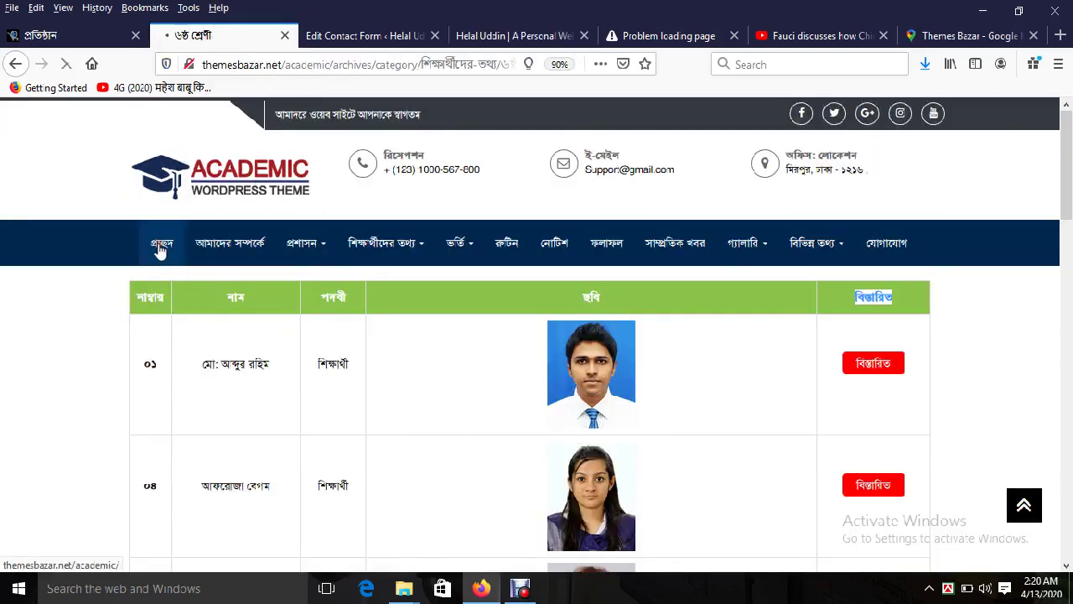
{"action": "left_click", "coordinate": [159, 248]}
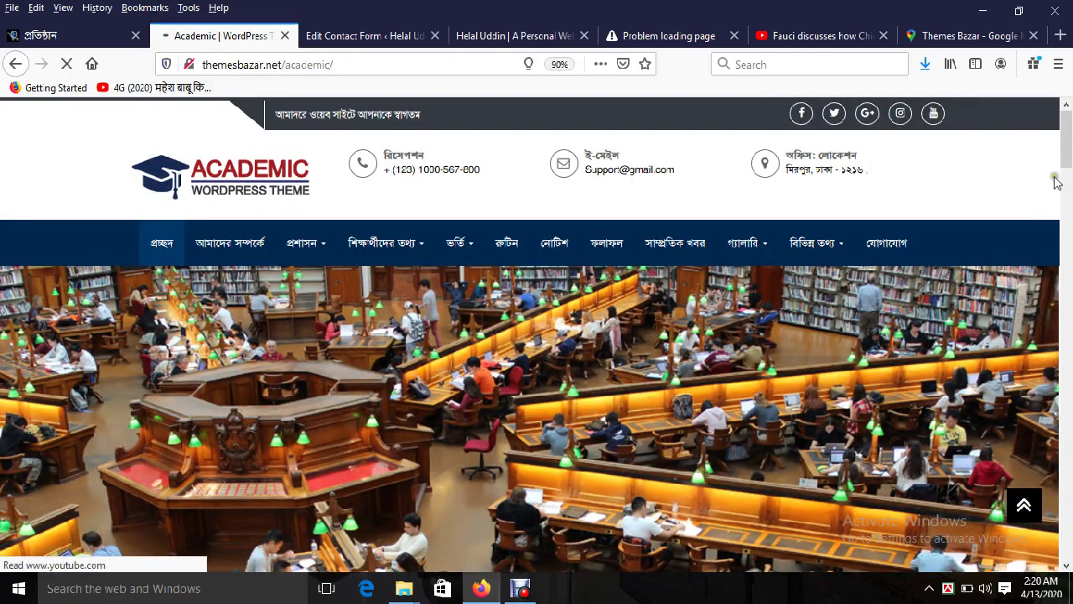
{"action": "scroll", "coordinate": [1063, 172], "scroll_direction": "down", "scroll_amount": 3}
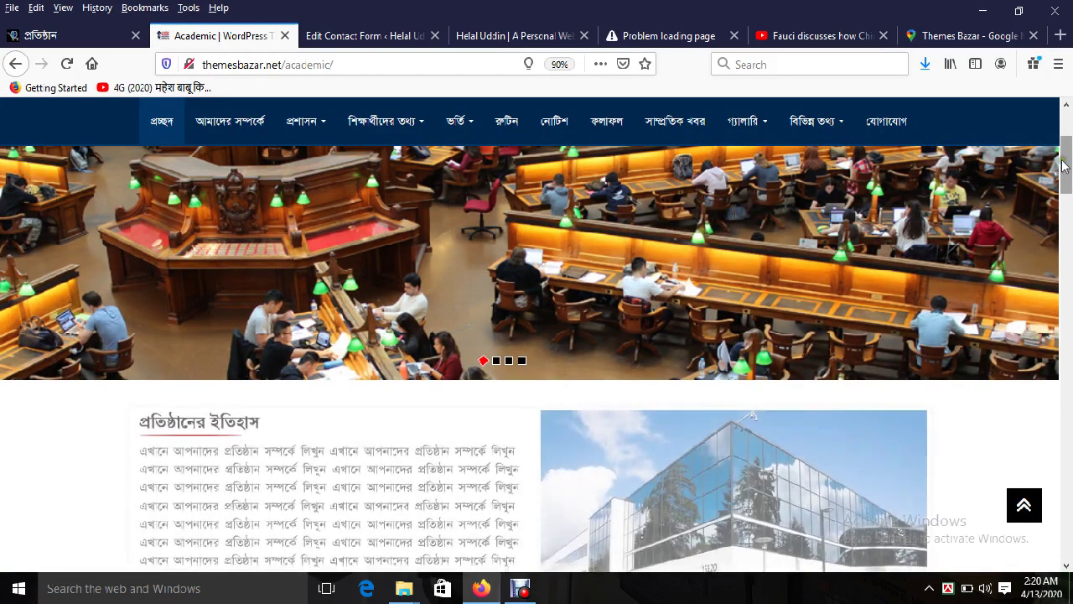
{"action": "scroll", "coordinate": [586, 328], "scroll_direction": "up", "scroll_amount": 3}
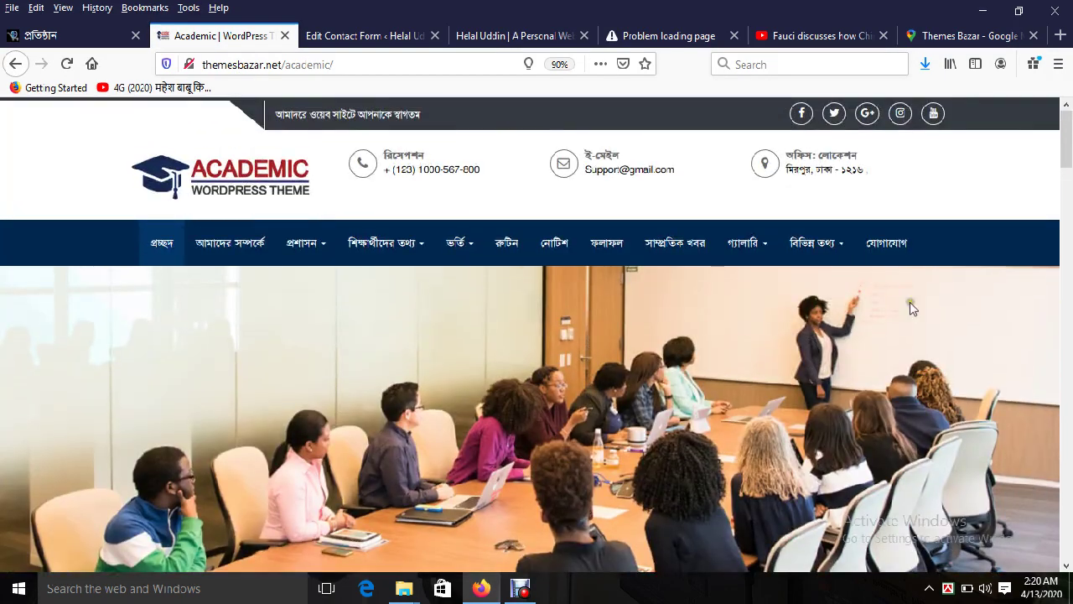
{"action": "left_click_drag", "start_coordinate": [1069, 140], "coordinate": [1069, 486]}
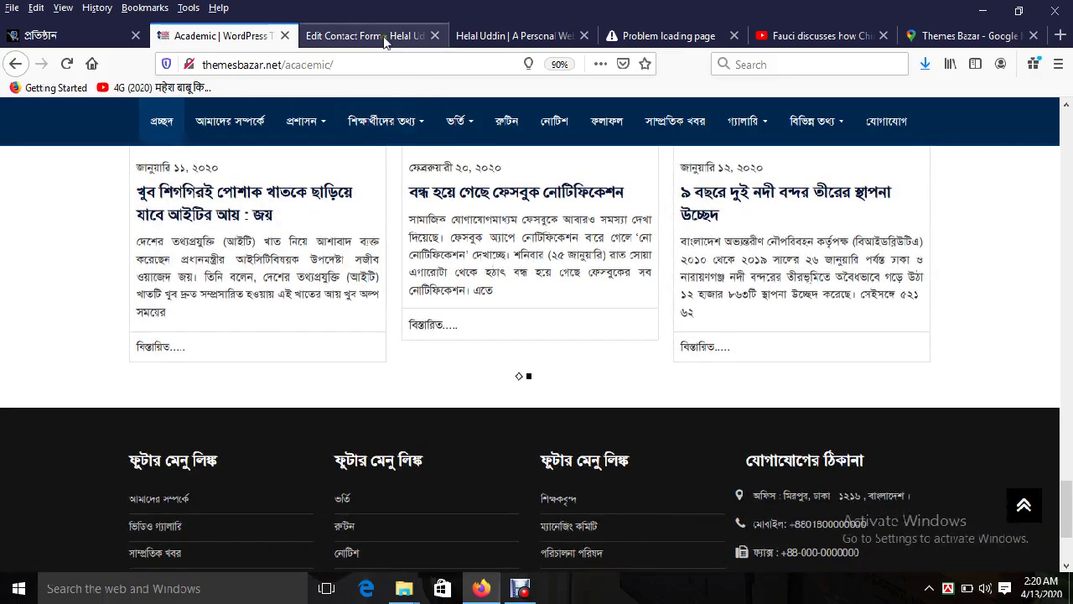
{"action": "left_click_drag", "start_coordinate": [1070, 434], "coordinate": [1069, 149]}
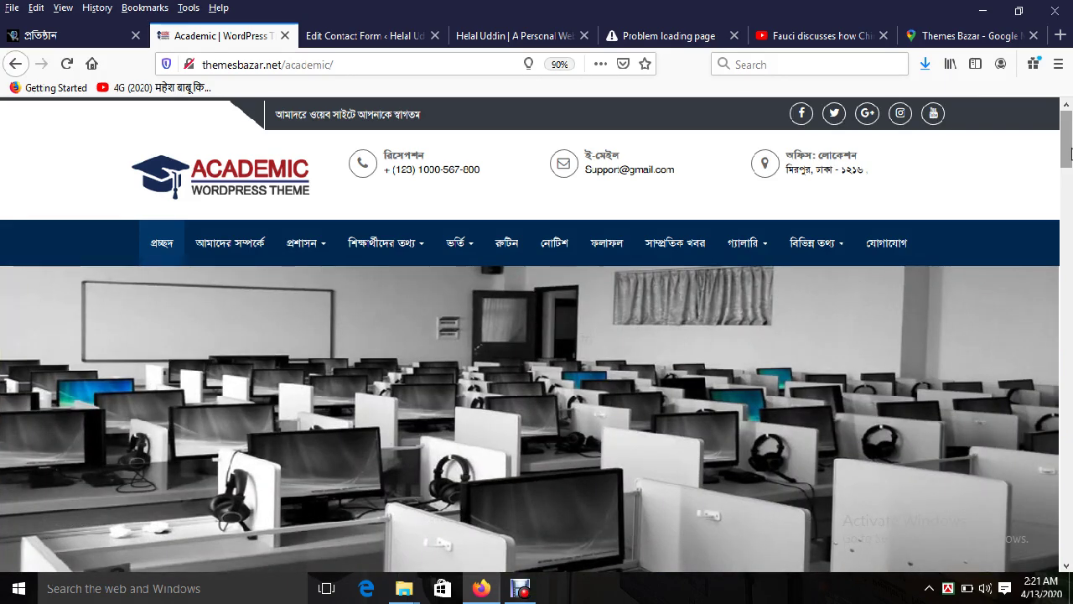
Step: Visit the Themes Bazar home page, then reload and scroll through the itkamla.com homepage
{"action": "left_click", "coordinate": [71, 35]}
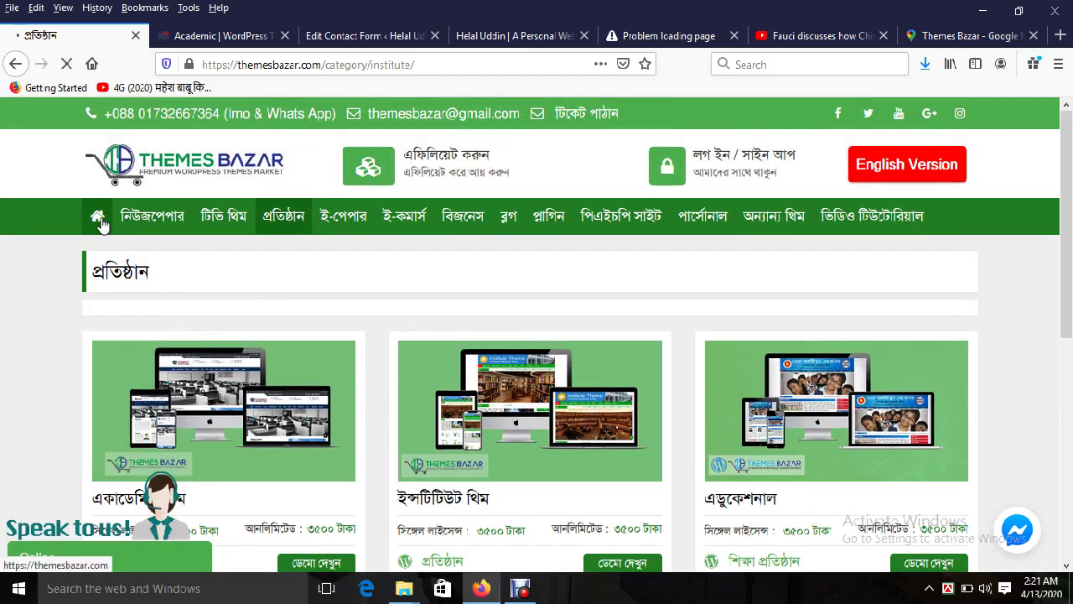
{"action": "left_click", "coordinate": [98, 220]}
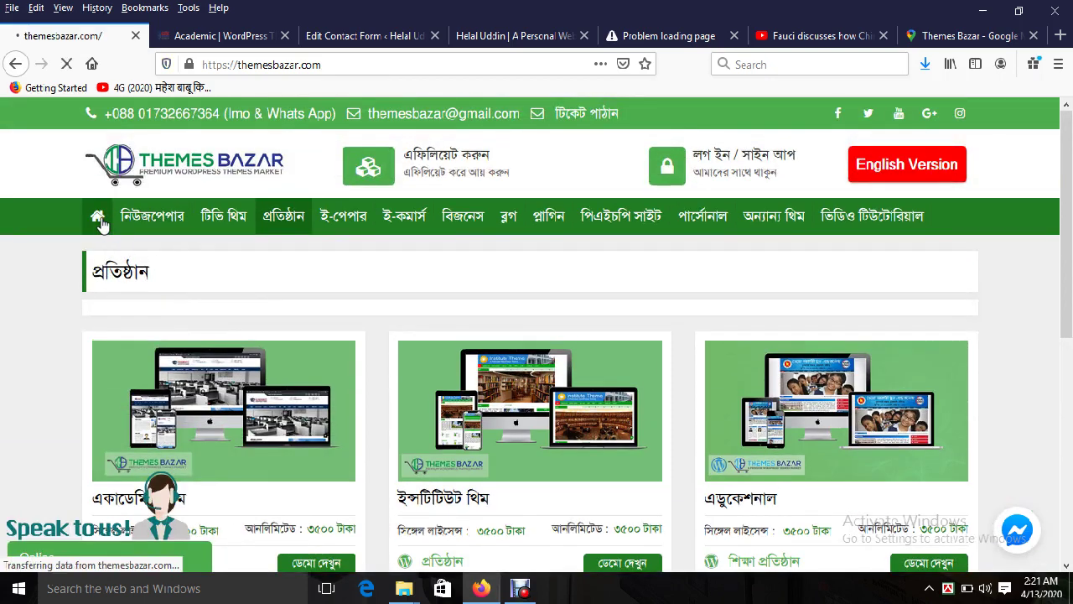
{"action": "left_click", "coordinate": [358, 35]}
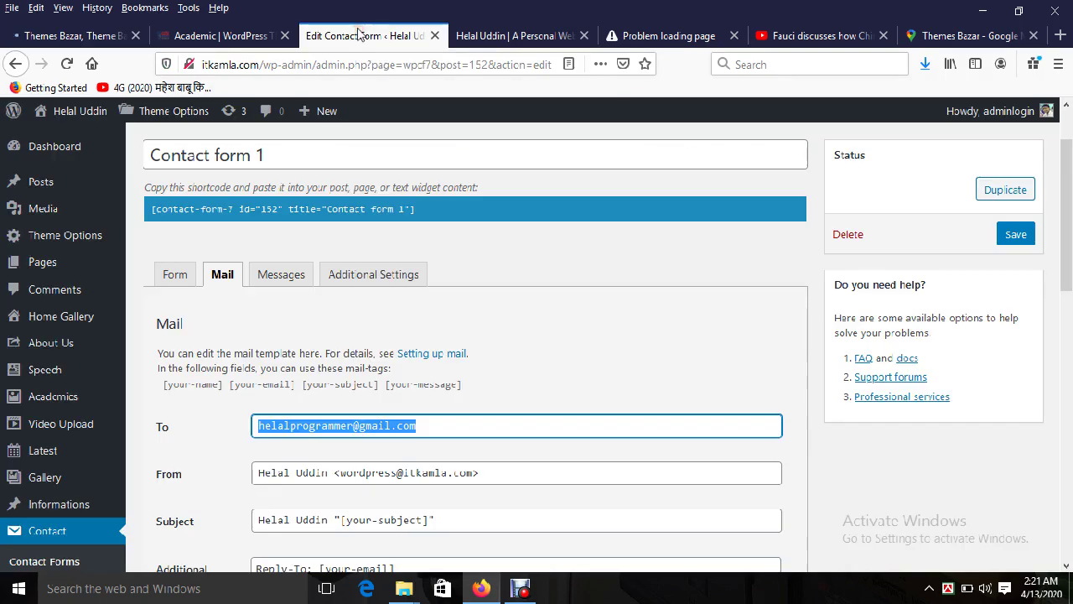
{"action": "left_click", "coordinate": [513, 35]}
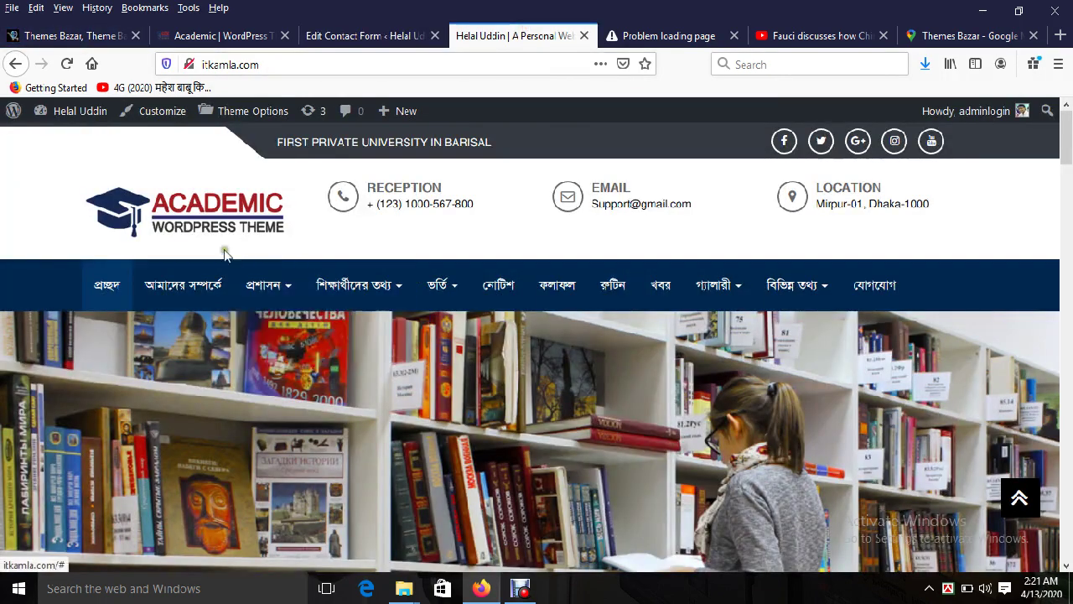
{"action": "left_click", "coordinate": [208, 218]}
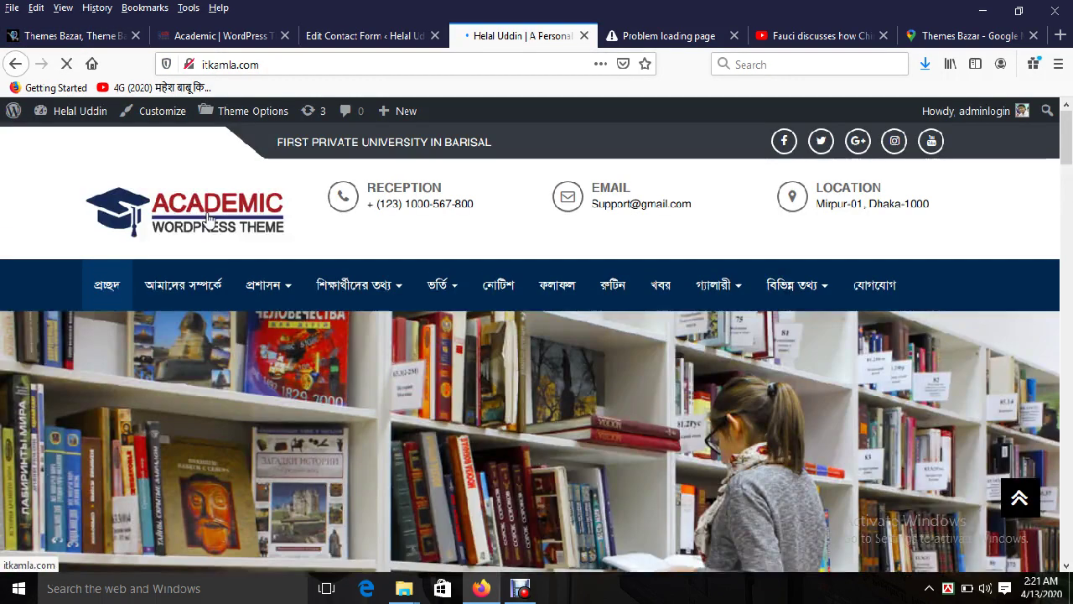
{"action": "scroll", "coordinate": [470, 397], "scroll_direction": "down", "scroll_amount": 5}
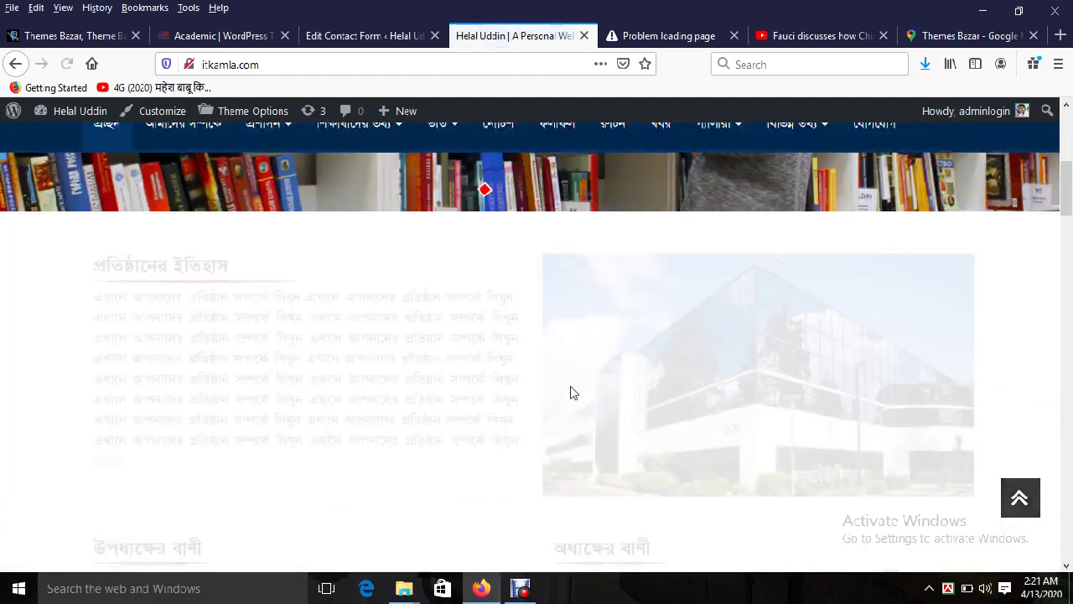
{"action": "scroll", "coordinate": [570, 390], "scroll_direction": "down", "scroll_amount": 1}
{"action": "scroll", "coordinate": [570, 391], "scroll_direction": "down", "scroll_amount": 5}
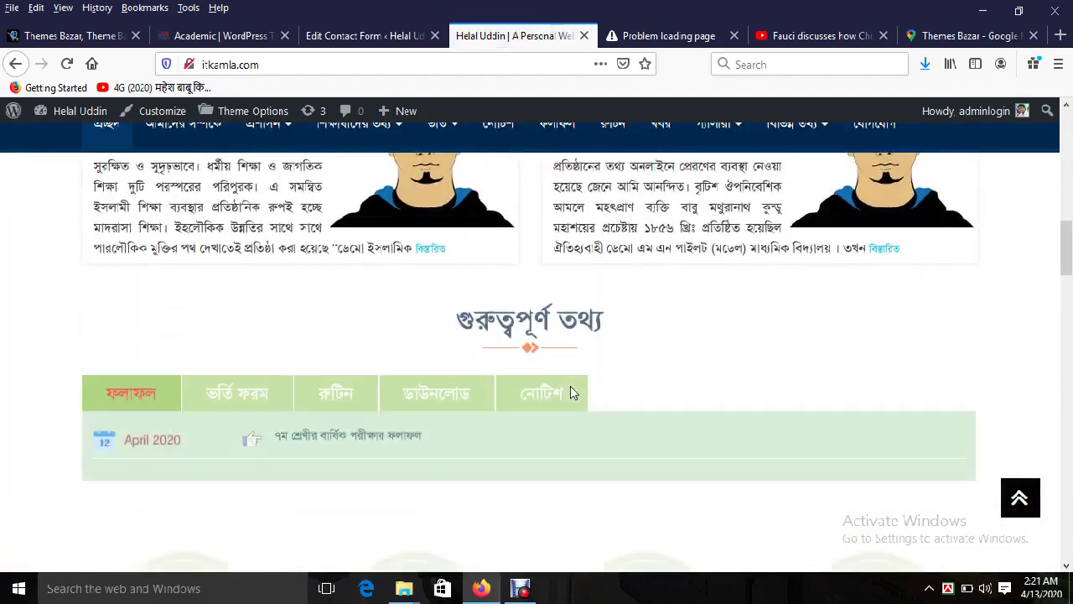
{"action": "scroll", "coordinate": [570, 390], "scroll_direction": "down", "scroll_amount": 2}
{"action": "scroll", "coordinate": [195, 261], "scroll_direction": "down", "scroll_amount": 2}
Step: Open the Themes Bazar প্রতিষ্ঠান category and browse its Academic, Institute and Educational themes
{"action": "left_click", "coordinate": [71, 35]}
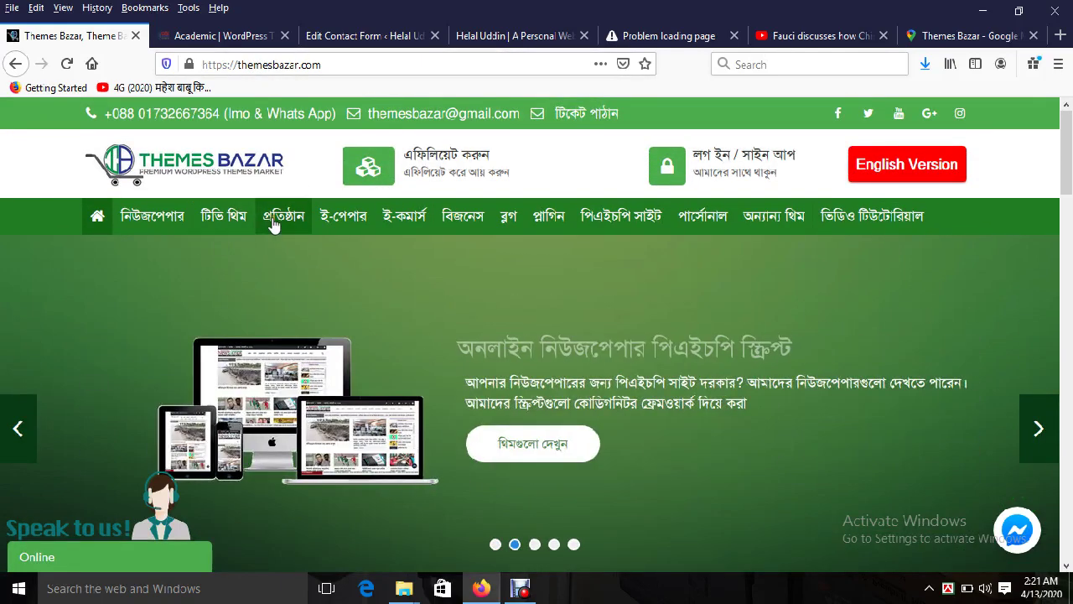
{"action": "left_click", "coordinate": [284, 220]}
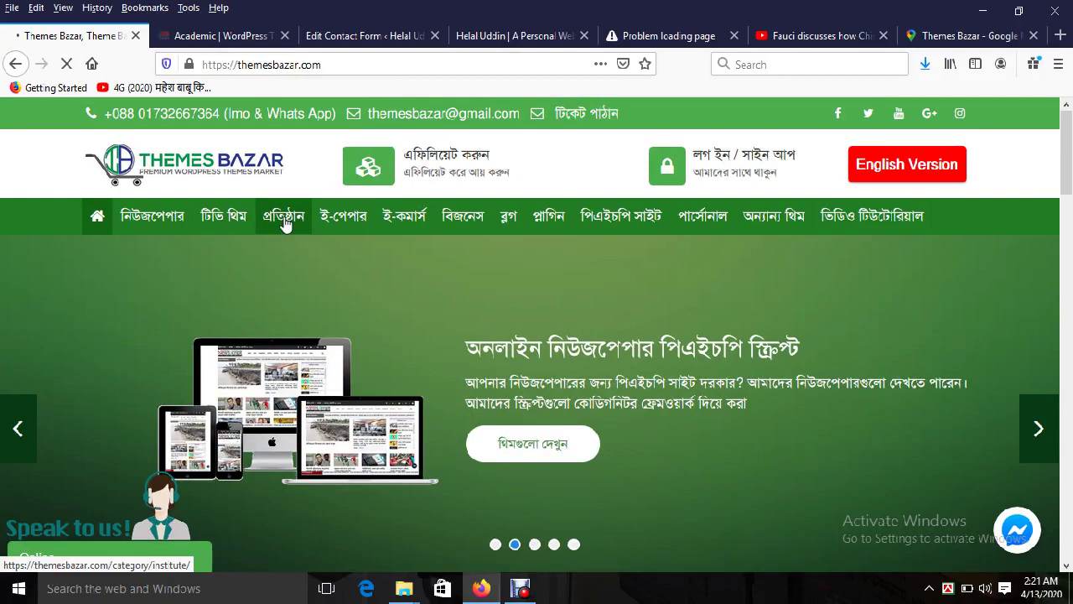
{"action": "scroll", "coordinate": [289, 370], "scroll_direction": "down", "scroll_amount": 2}
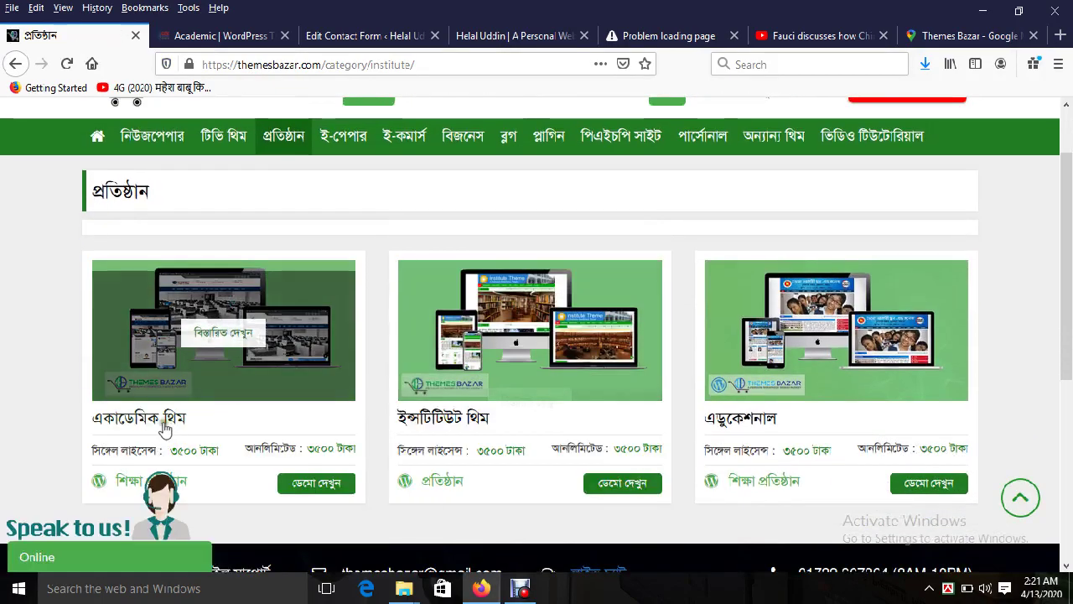
{"action": "scroll", "coordinate": [226, 415], "scroll_direction": "down", "scroll_amount": 2}
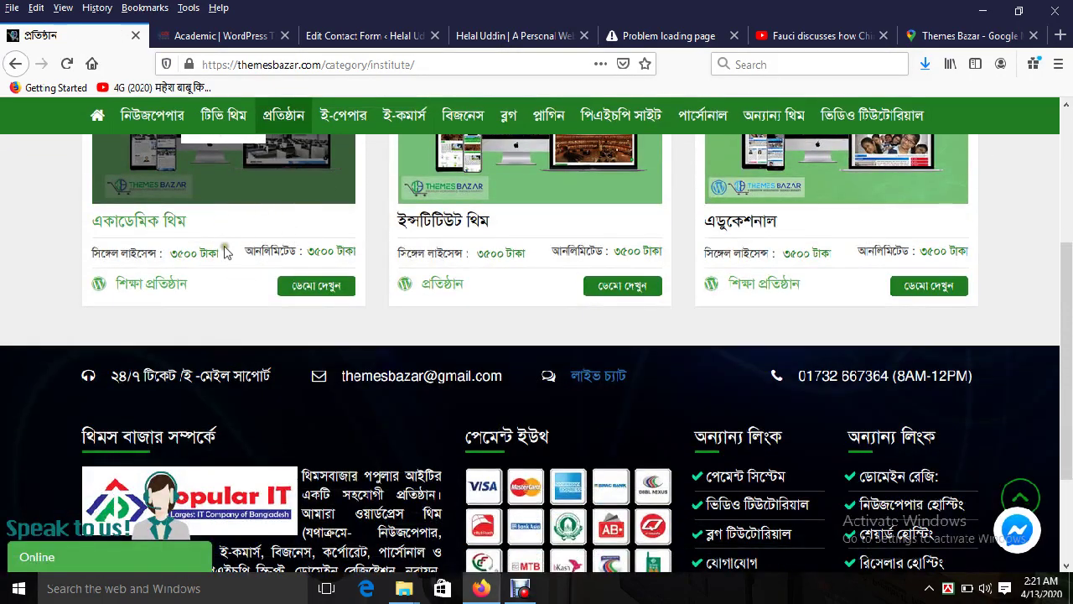
{"action": "scroll", "coordinate": [225, 251], "scroll_direction": "up", "scroll_amount": 1}
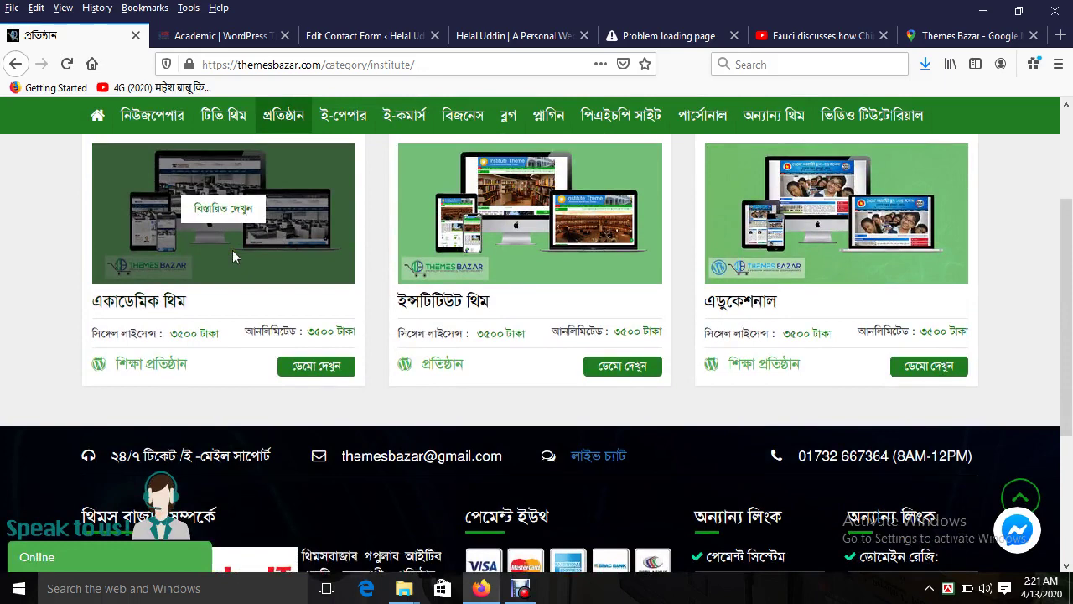